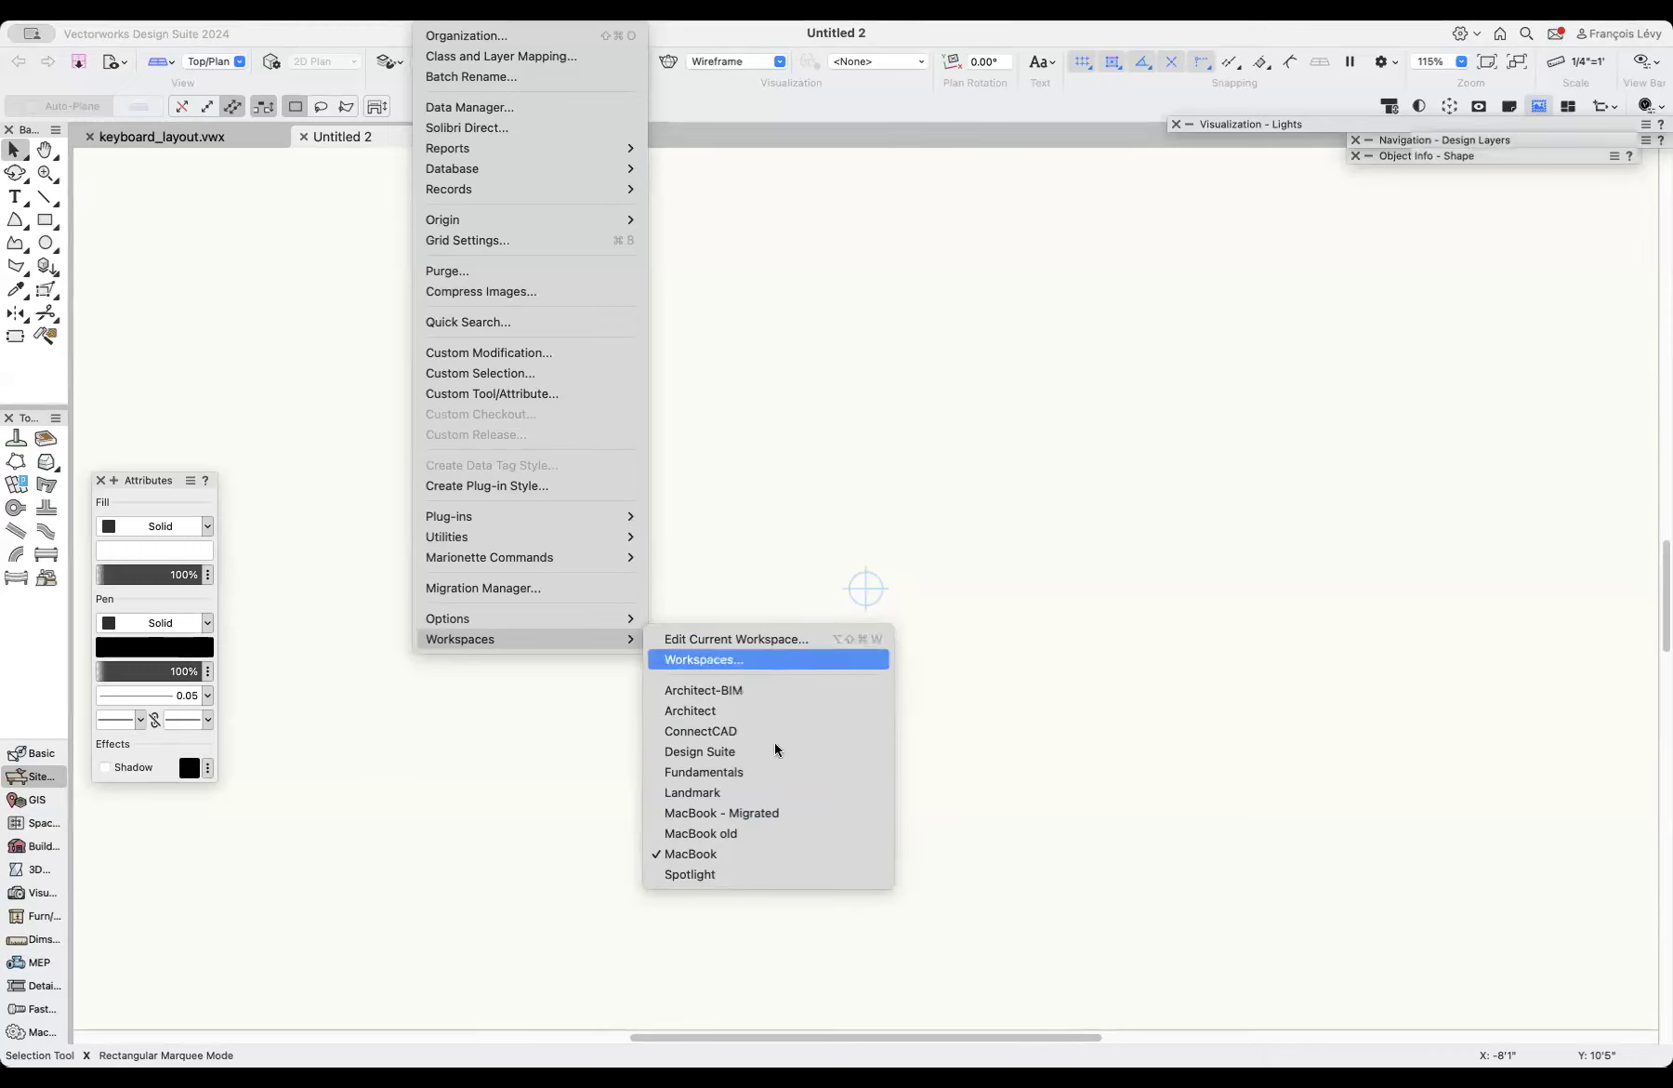
Step: Switch to the Architect workspace and move the floating Tool Sets palette off the Attributes palette into the drawing area
click(712, 710)
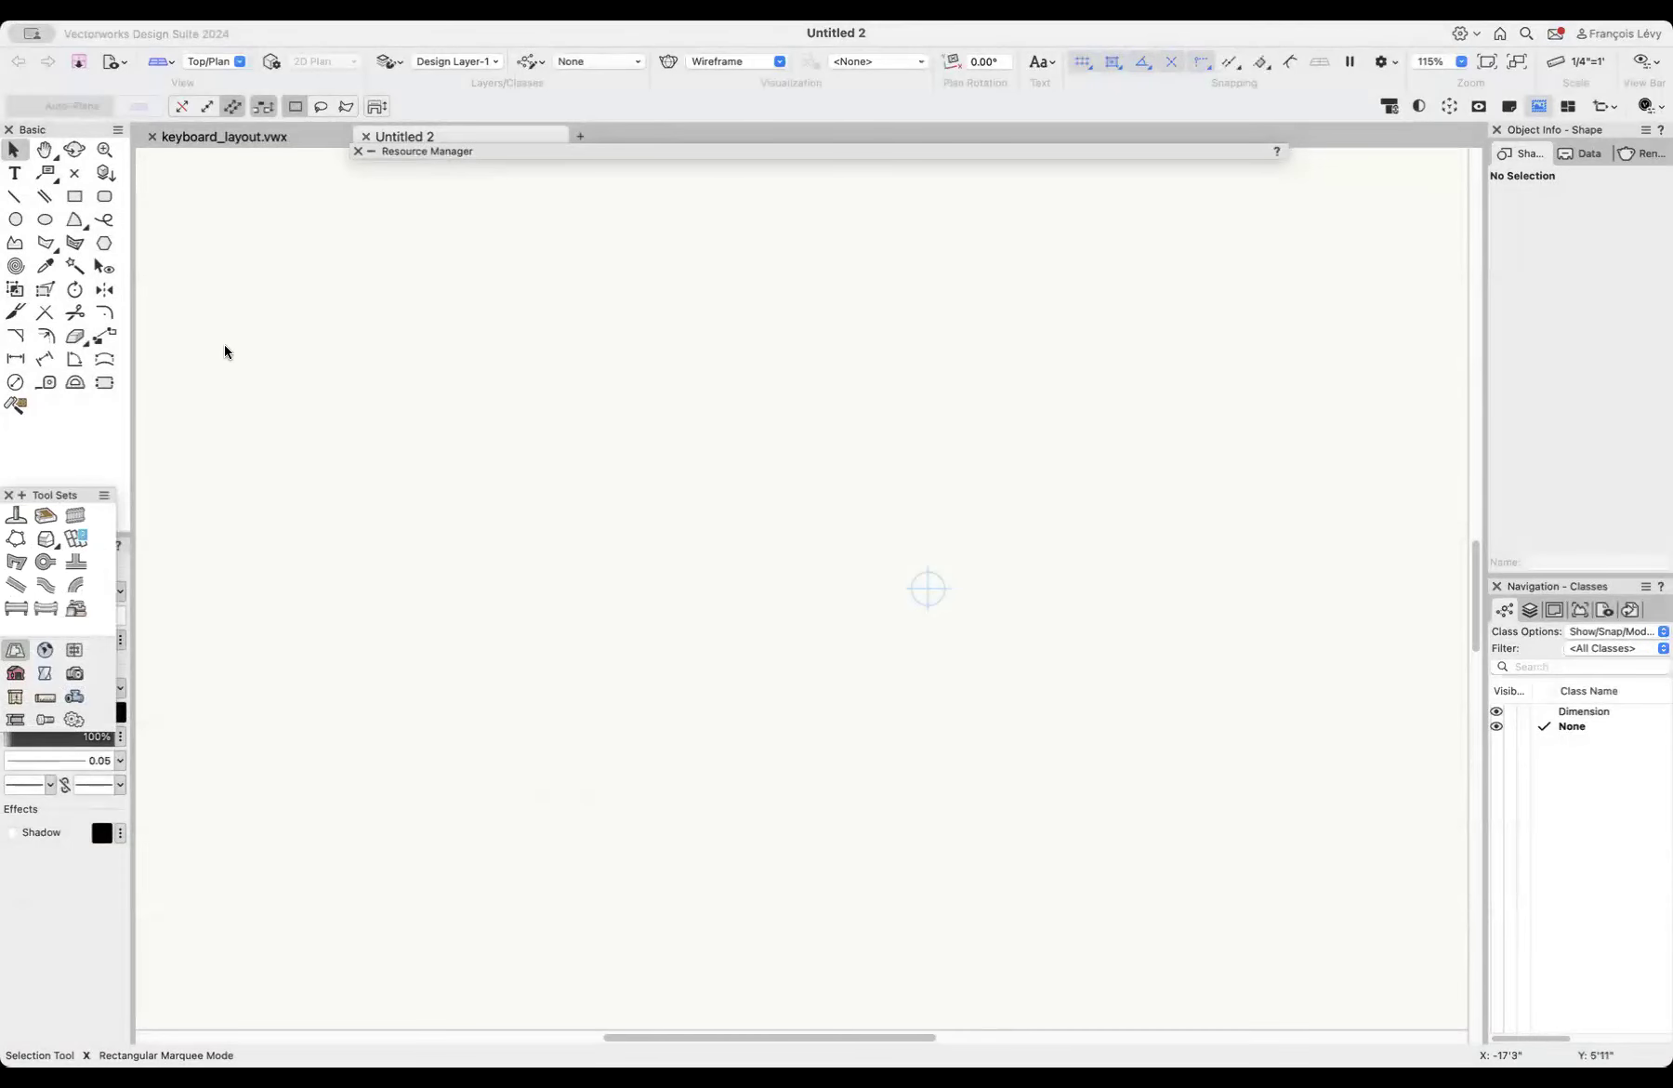
drag(55, 490, 345, 547)
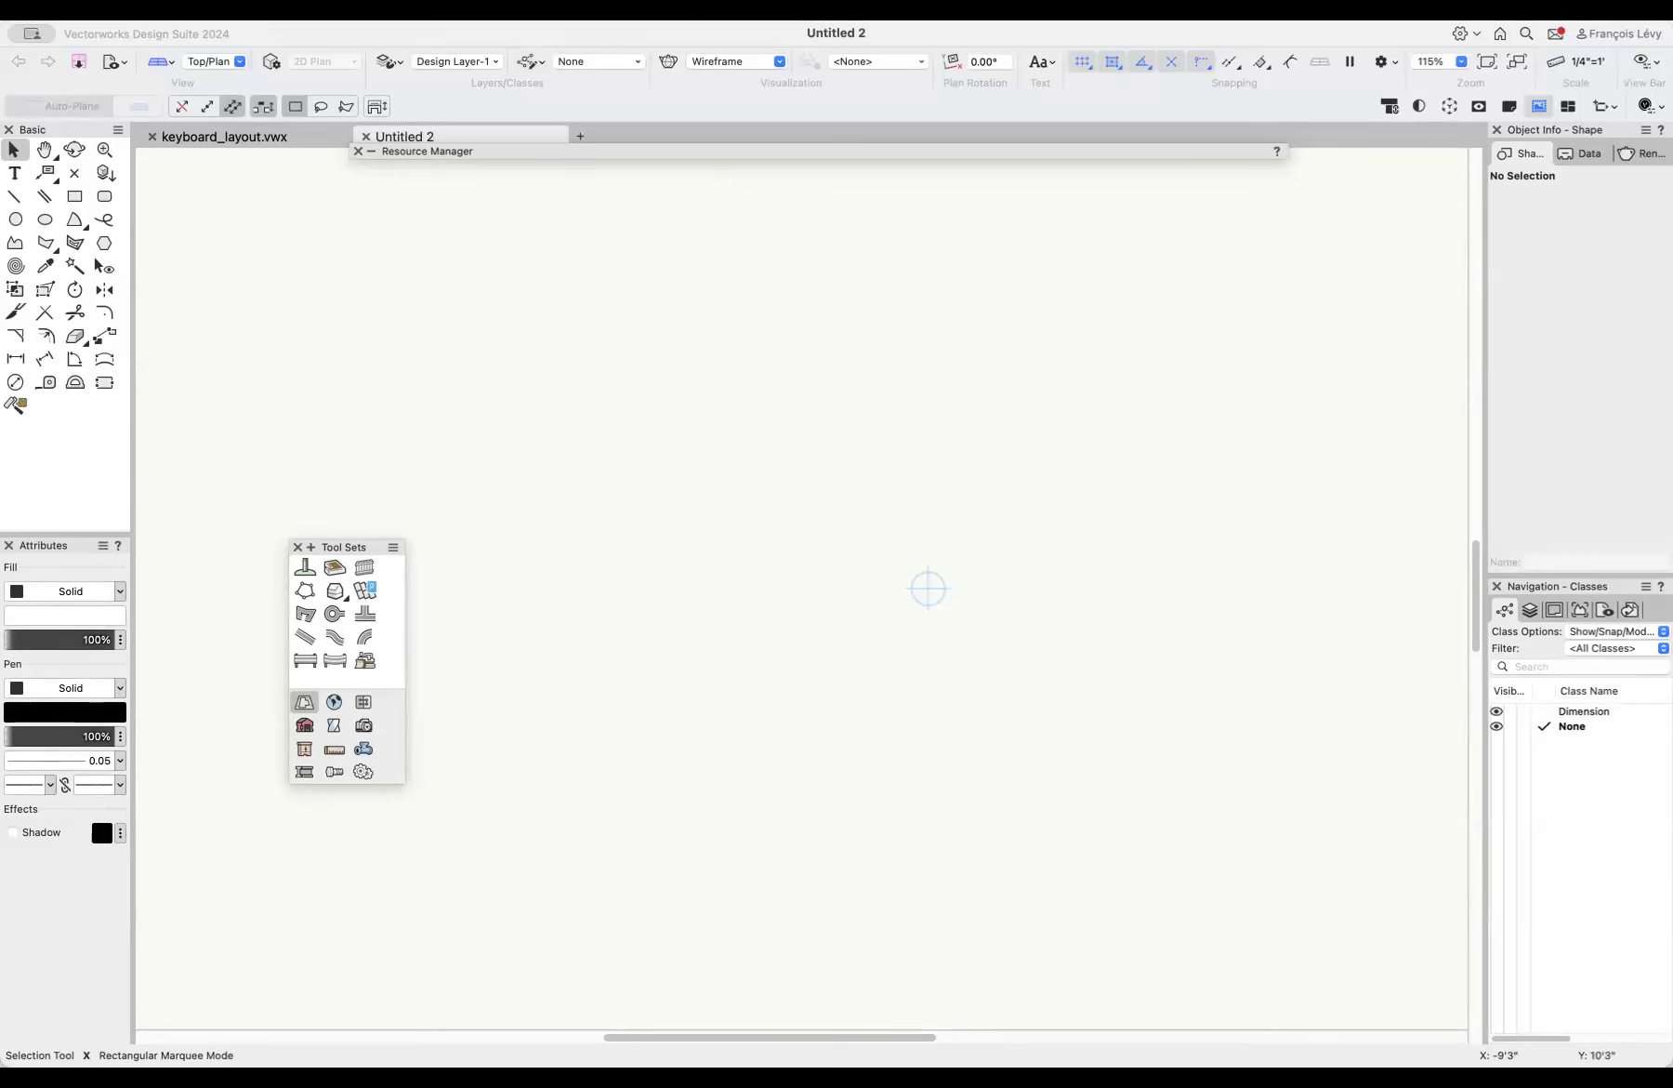
Step: Open the workspace manager and reveal the Architect and MacBook workspace files in Finder
click(433, 9)
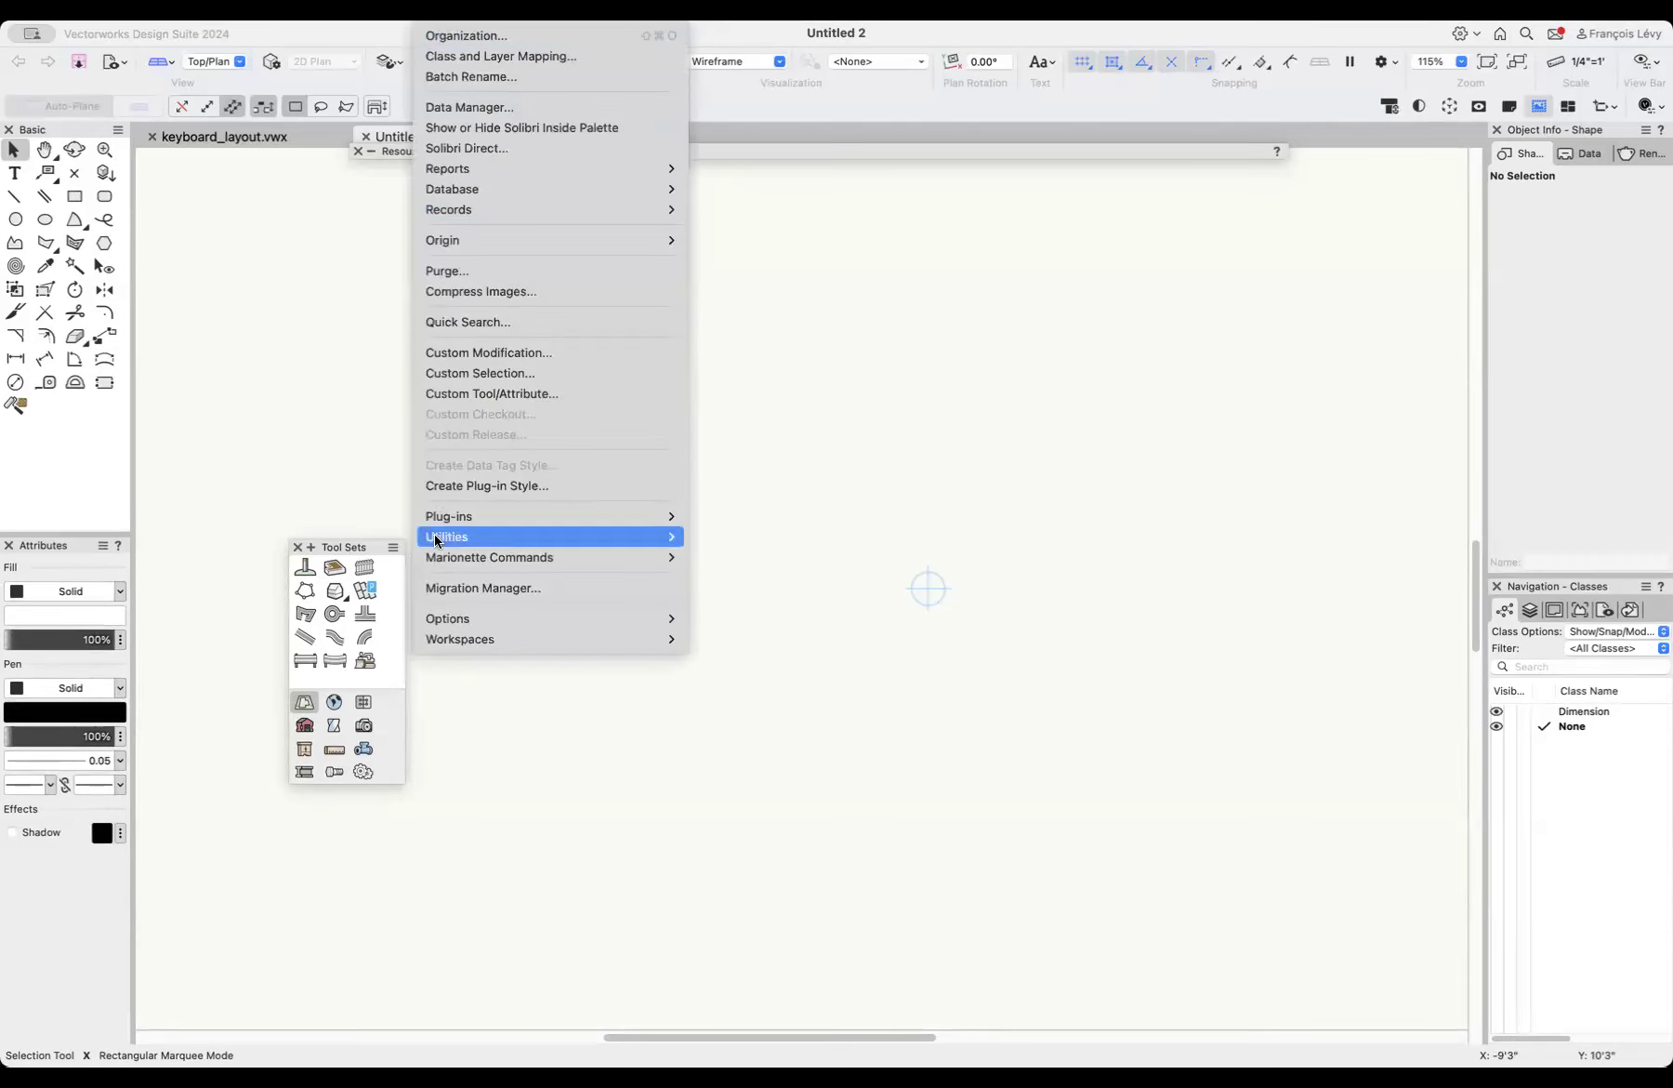
mouse_move(435, 648)
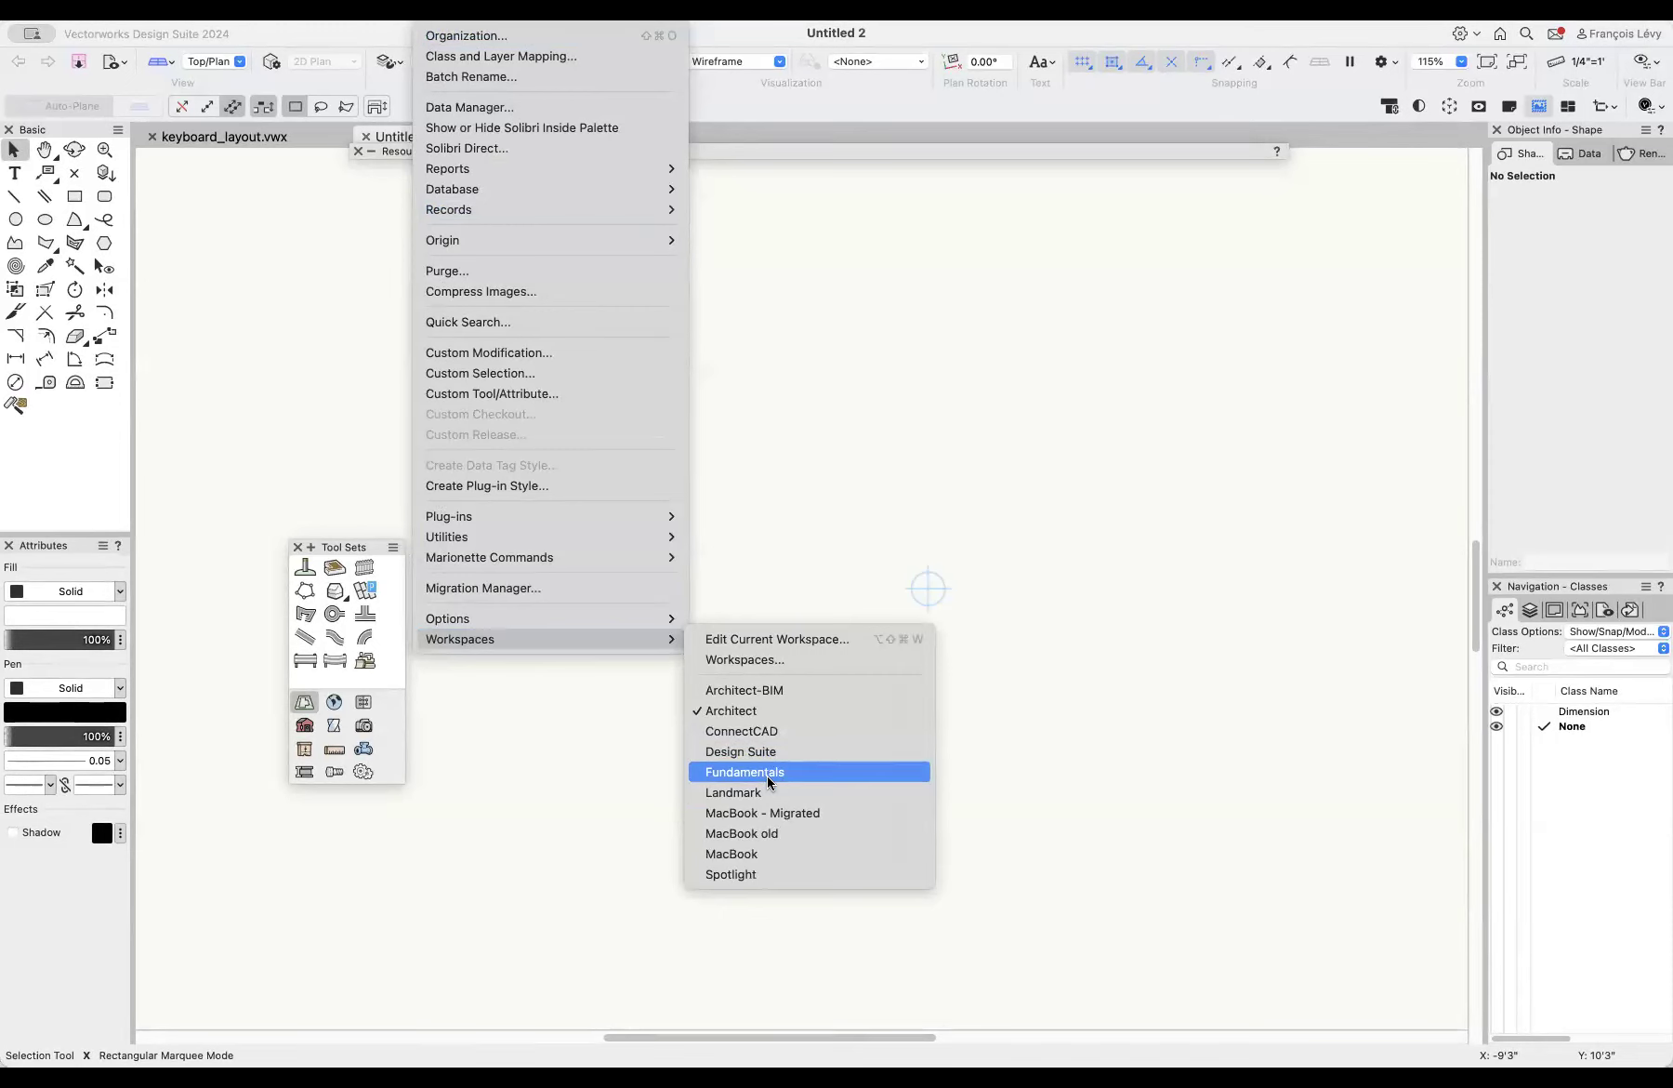
click(780, 662)
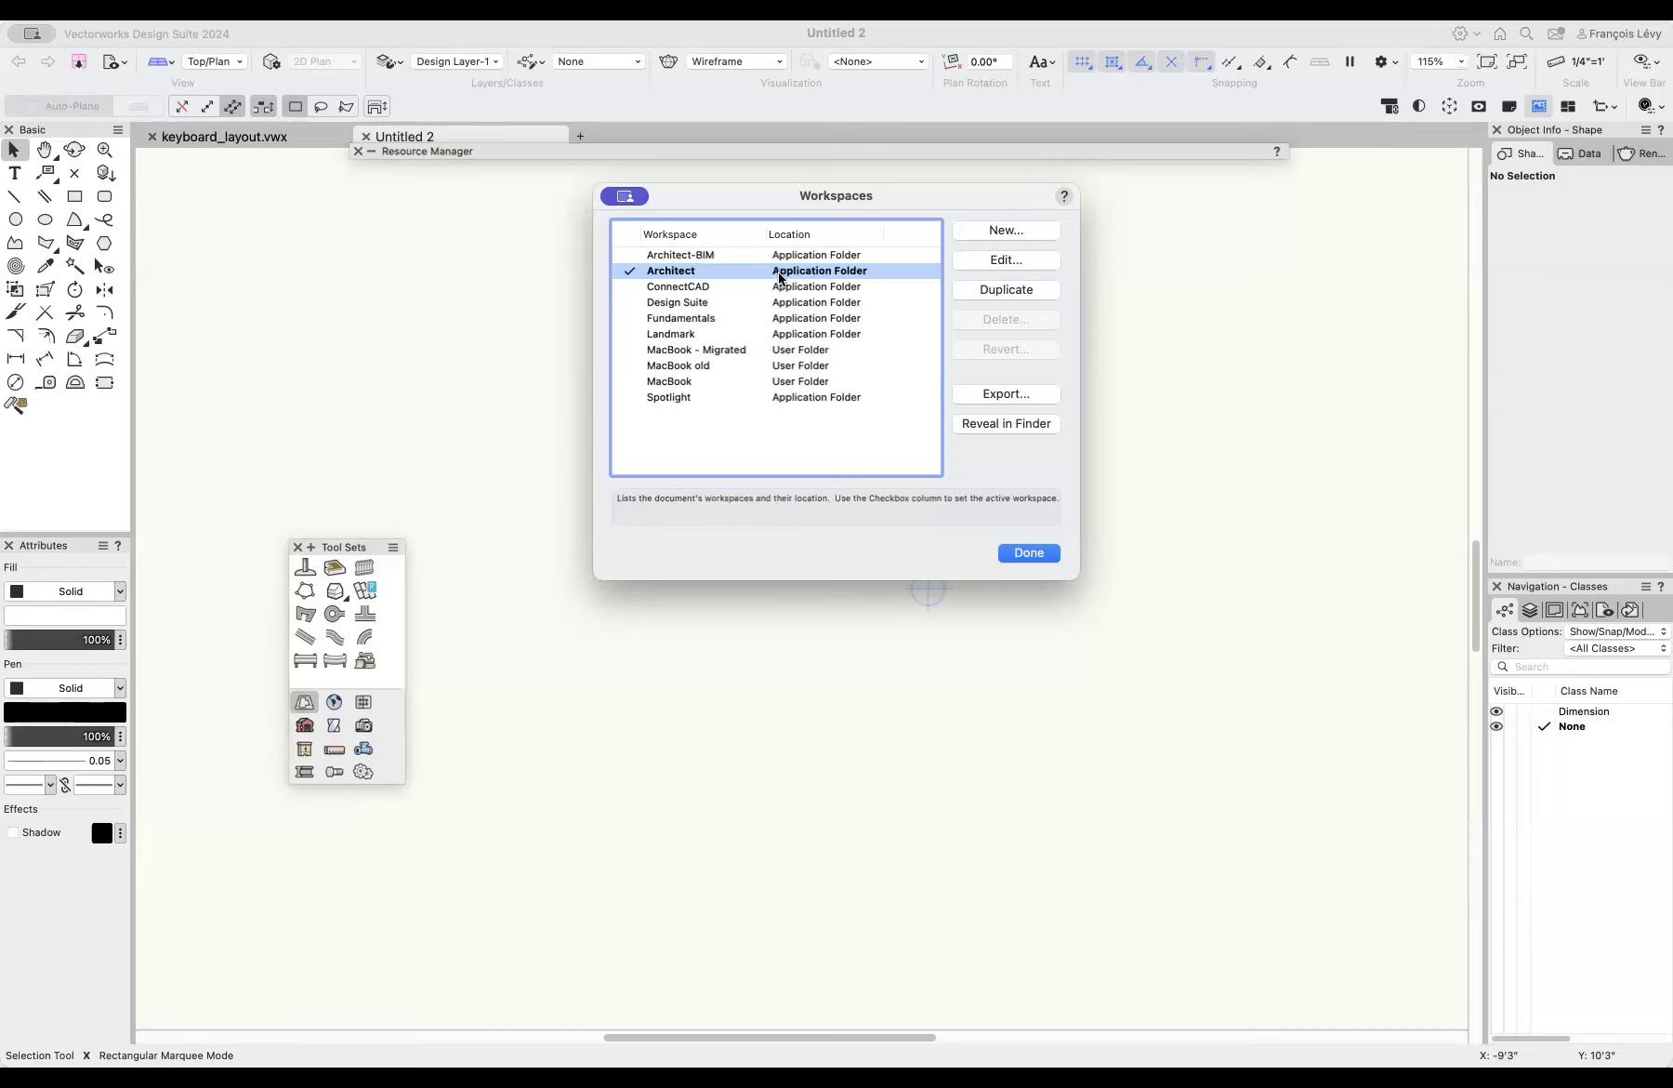
click(990, 424)
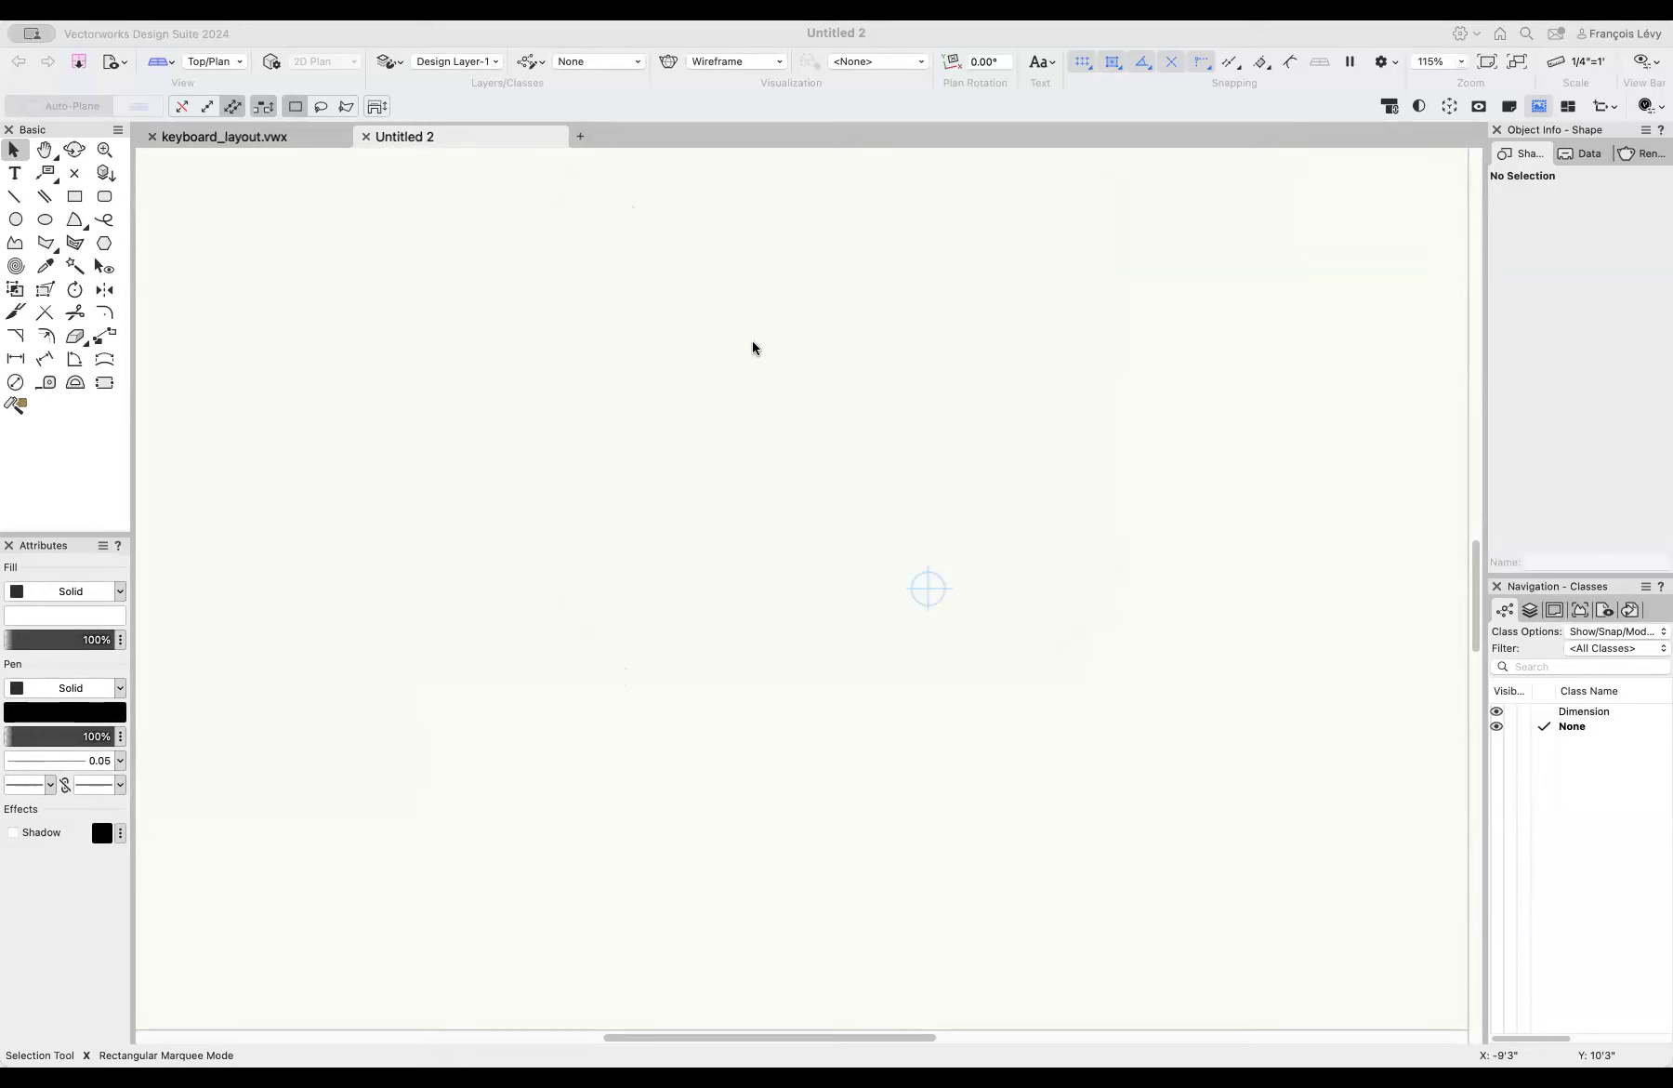
click(721, 375)
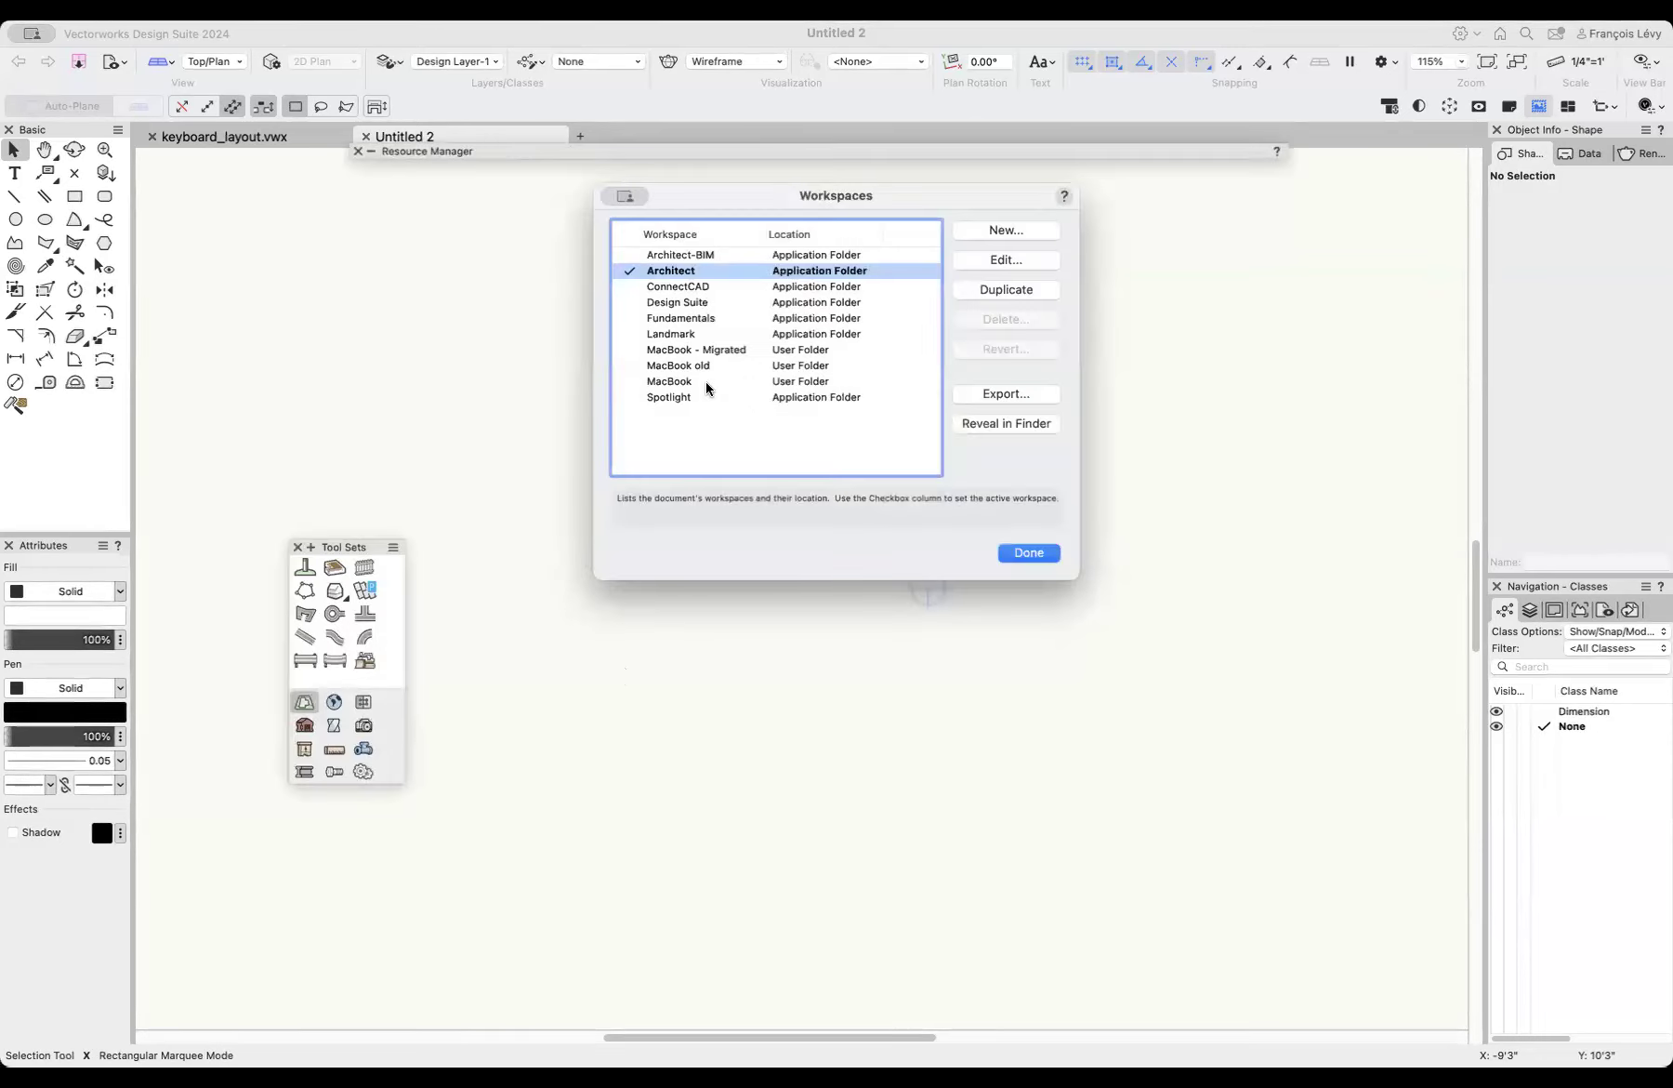
click(706, 382)
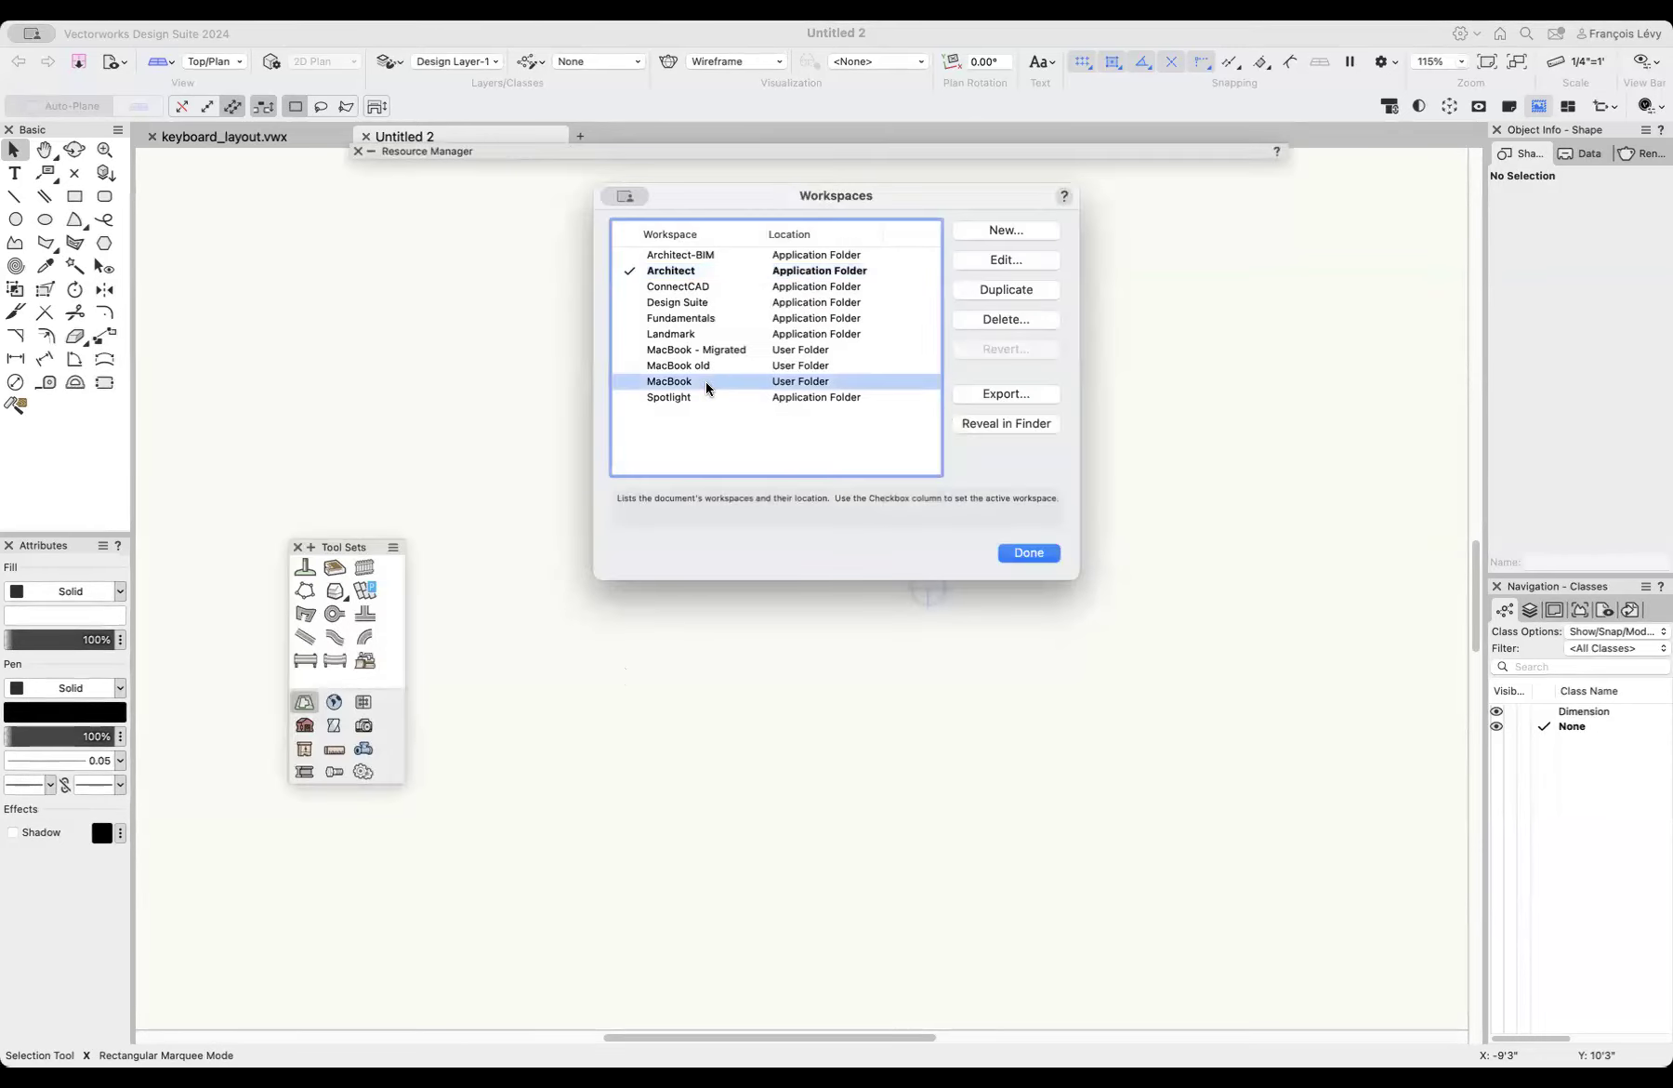
click(1020, 430)
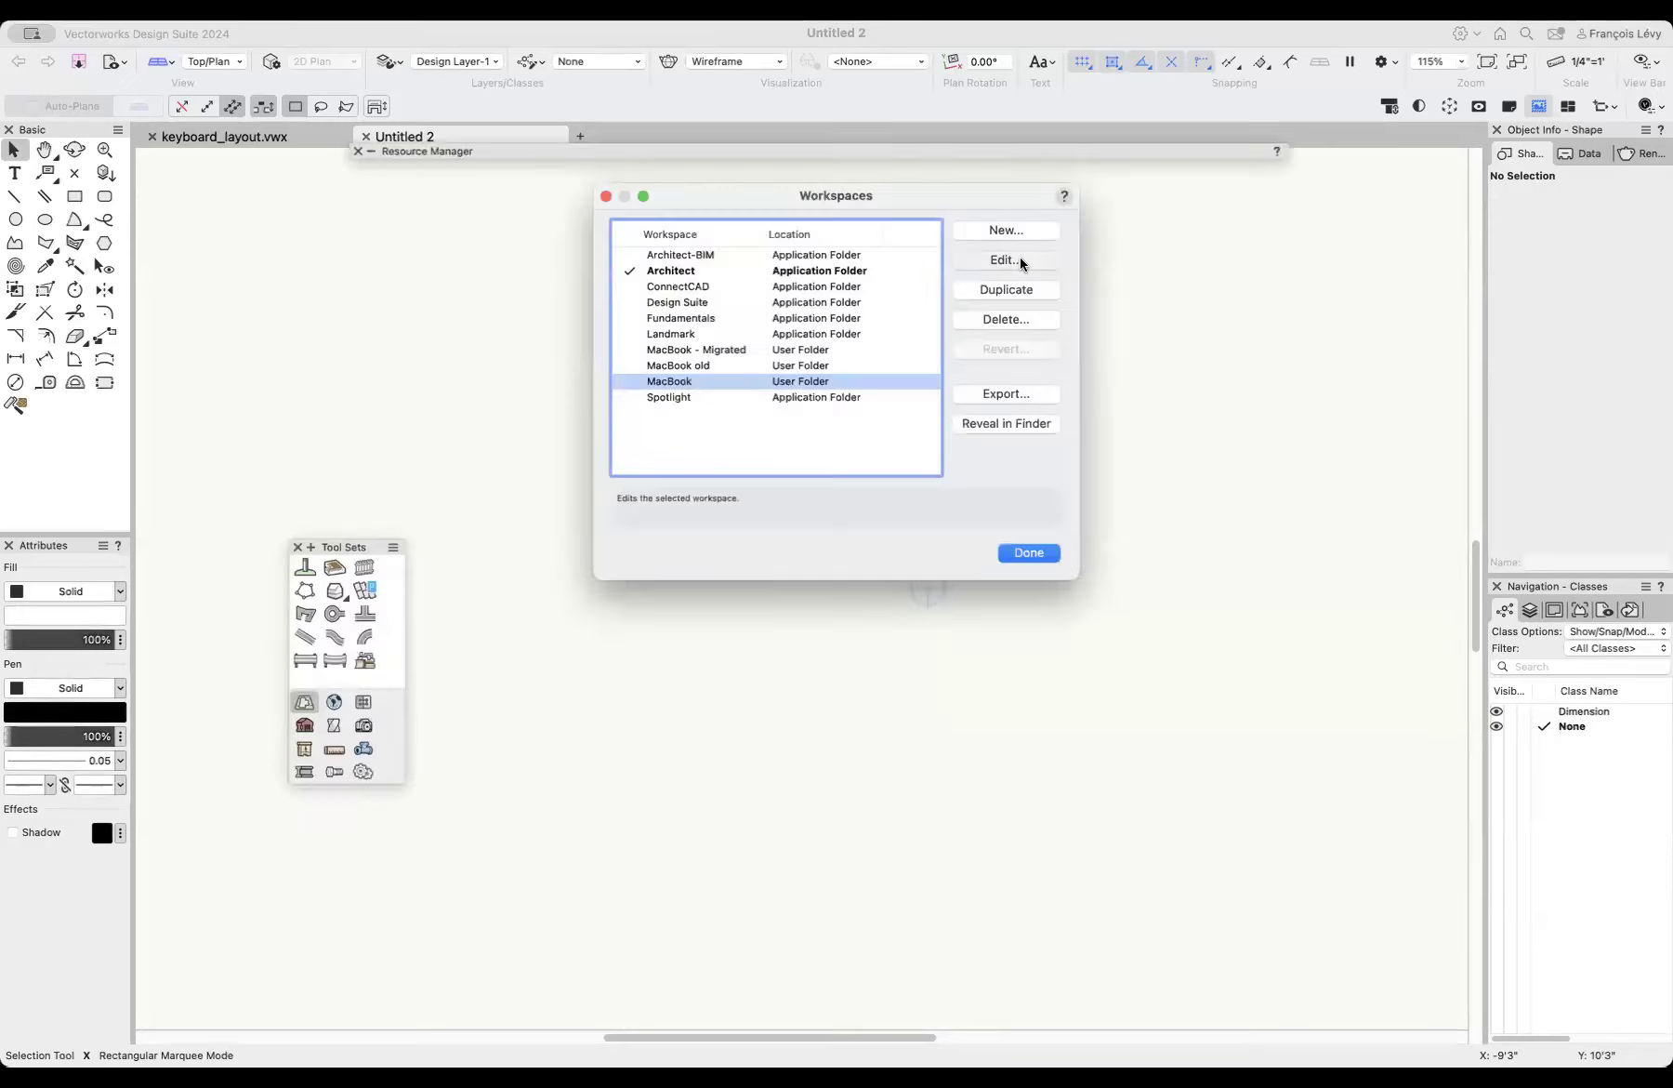
Step: Open the MacBook workspace for editing and look through its menu, tool and key settings
click(1002, 259)
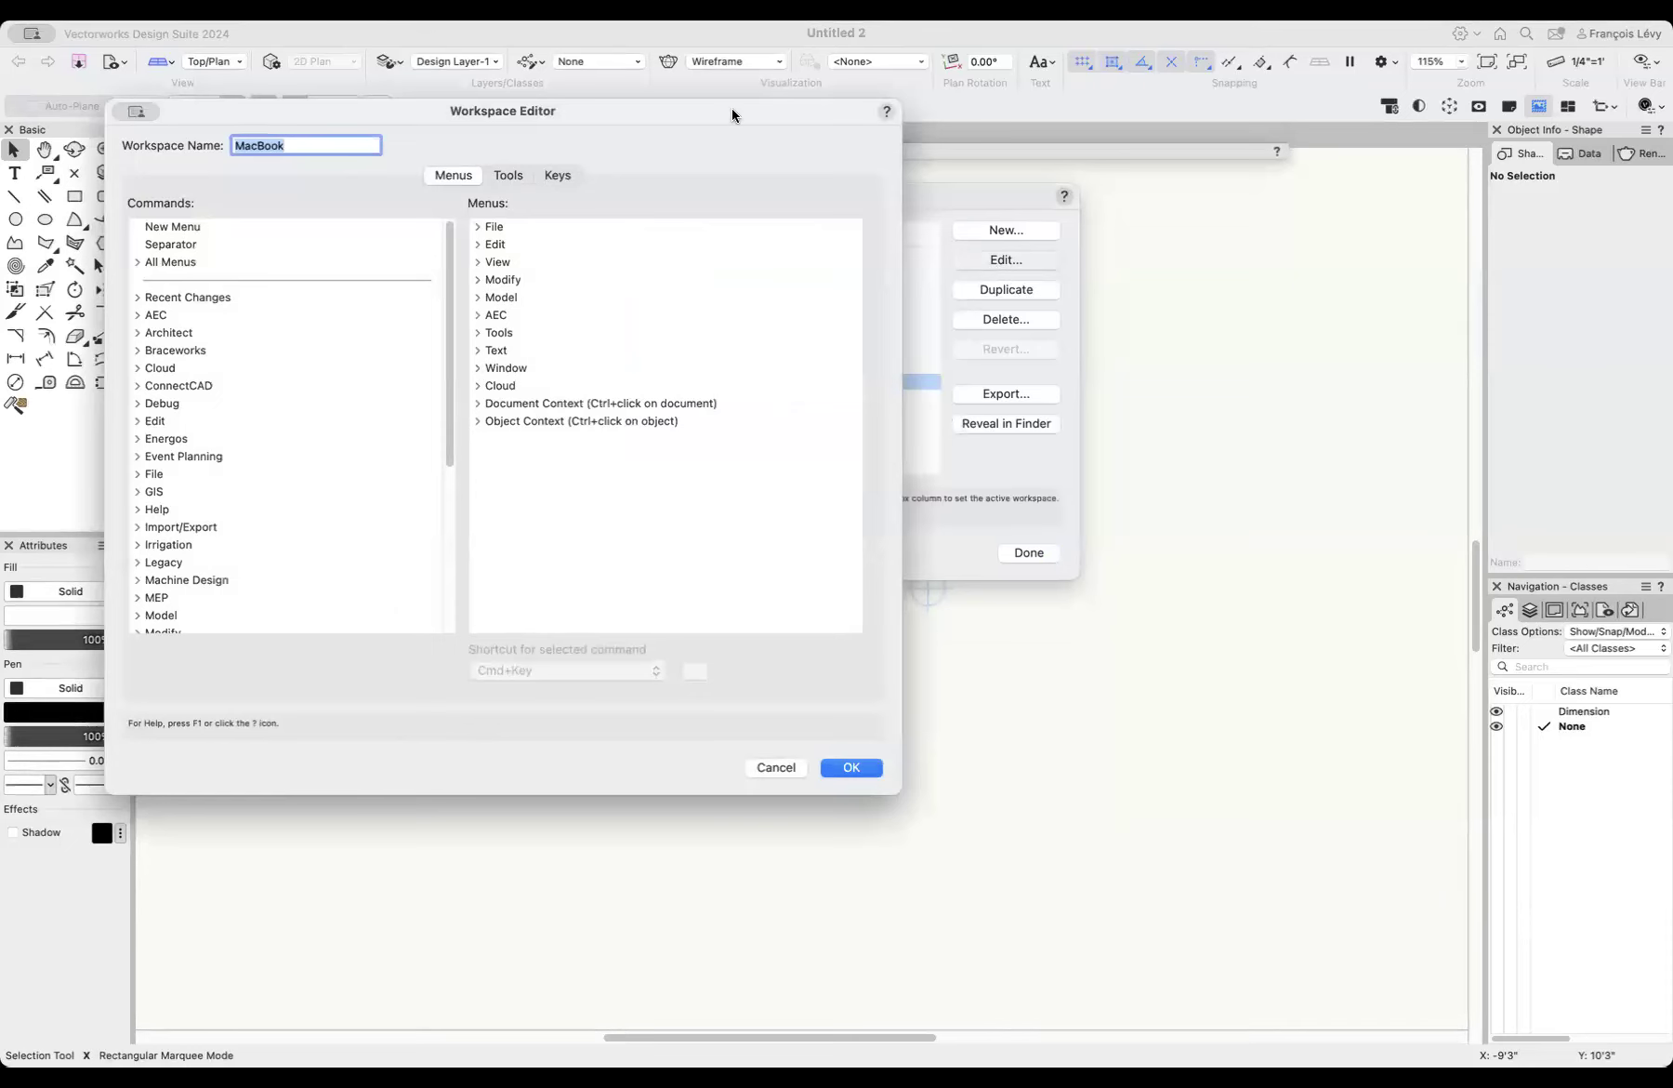
drag(729, 115, 1050, 167)
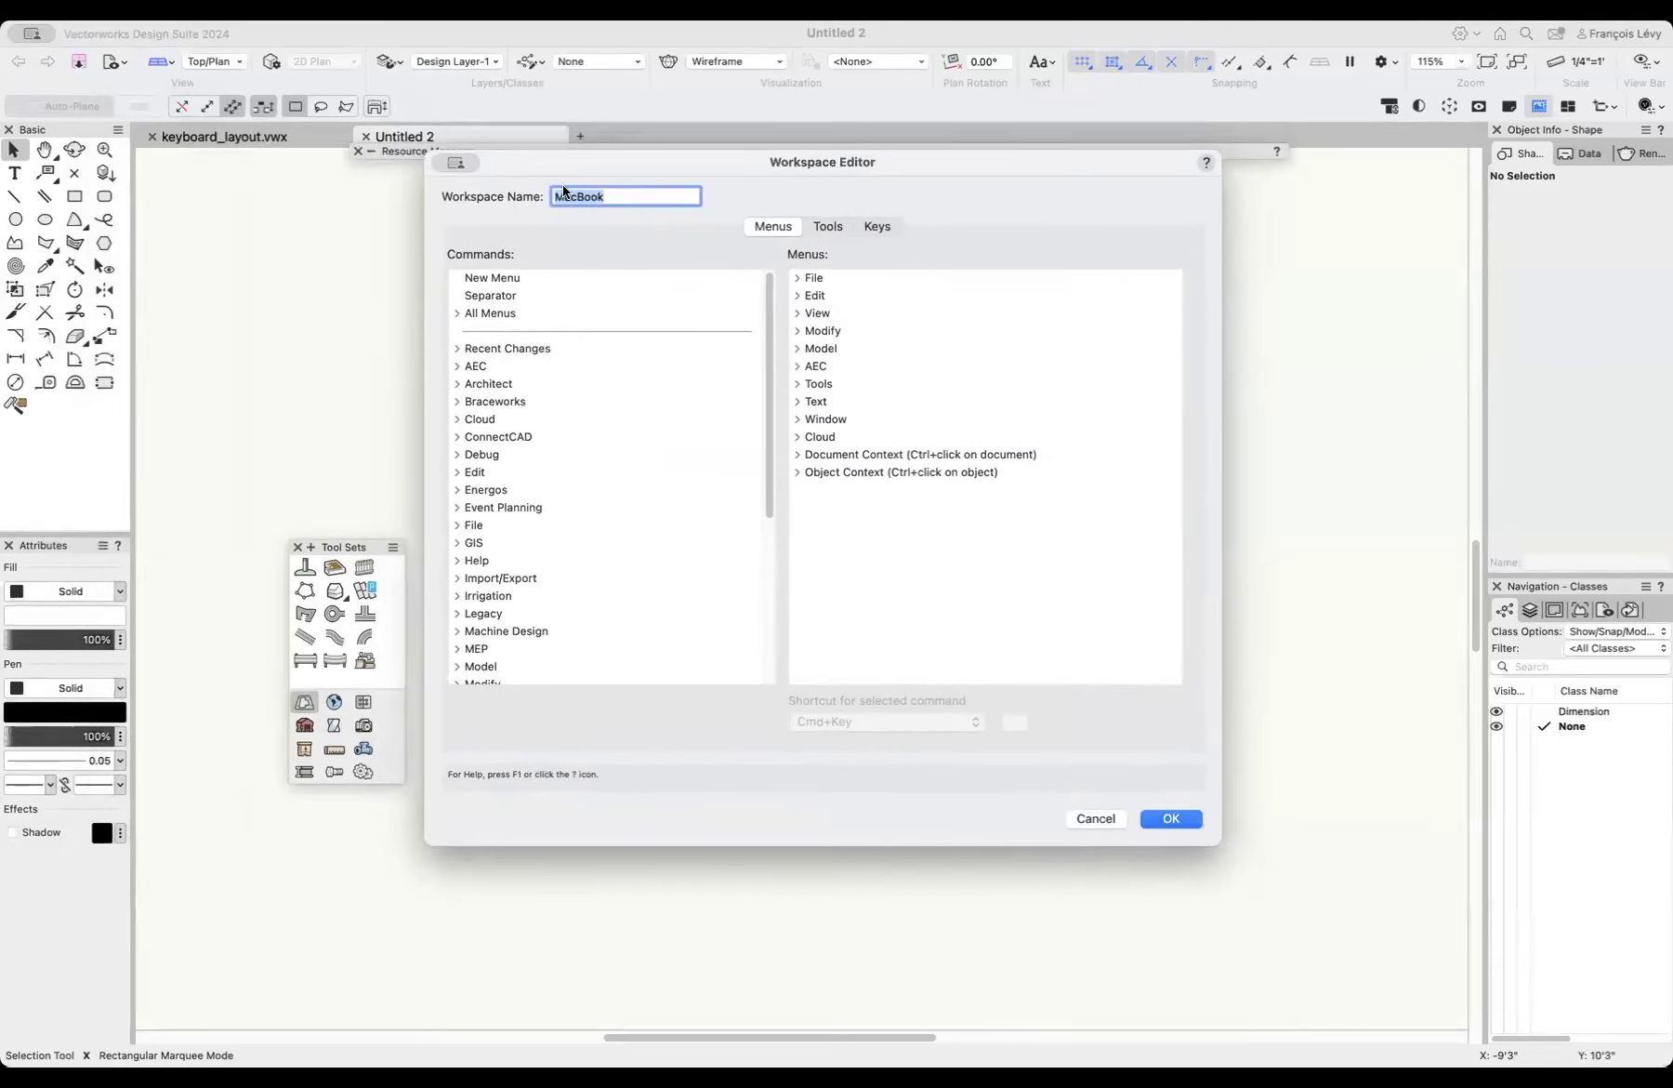
click(829, 229)
click(874, 228)
click(778, 230)
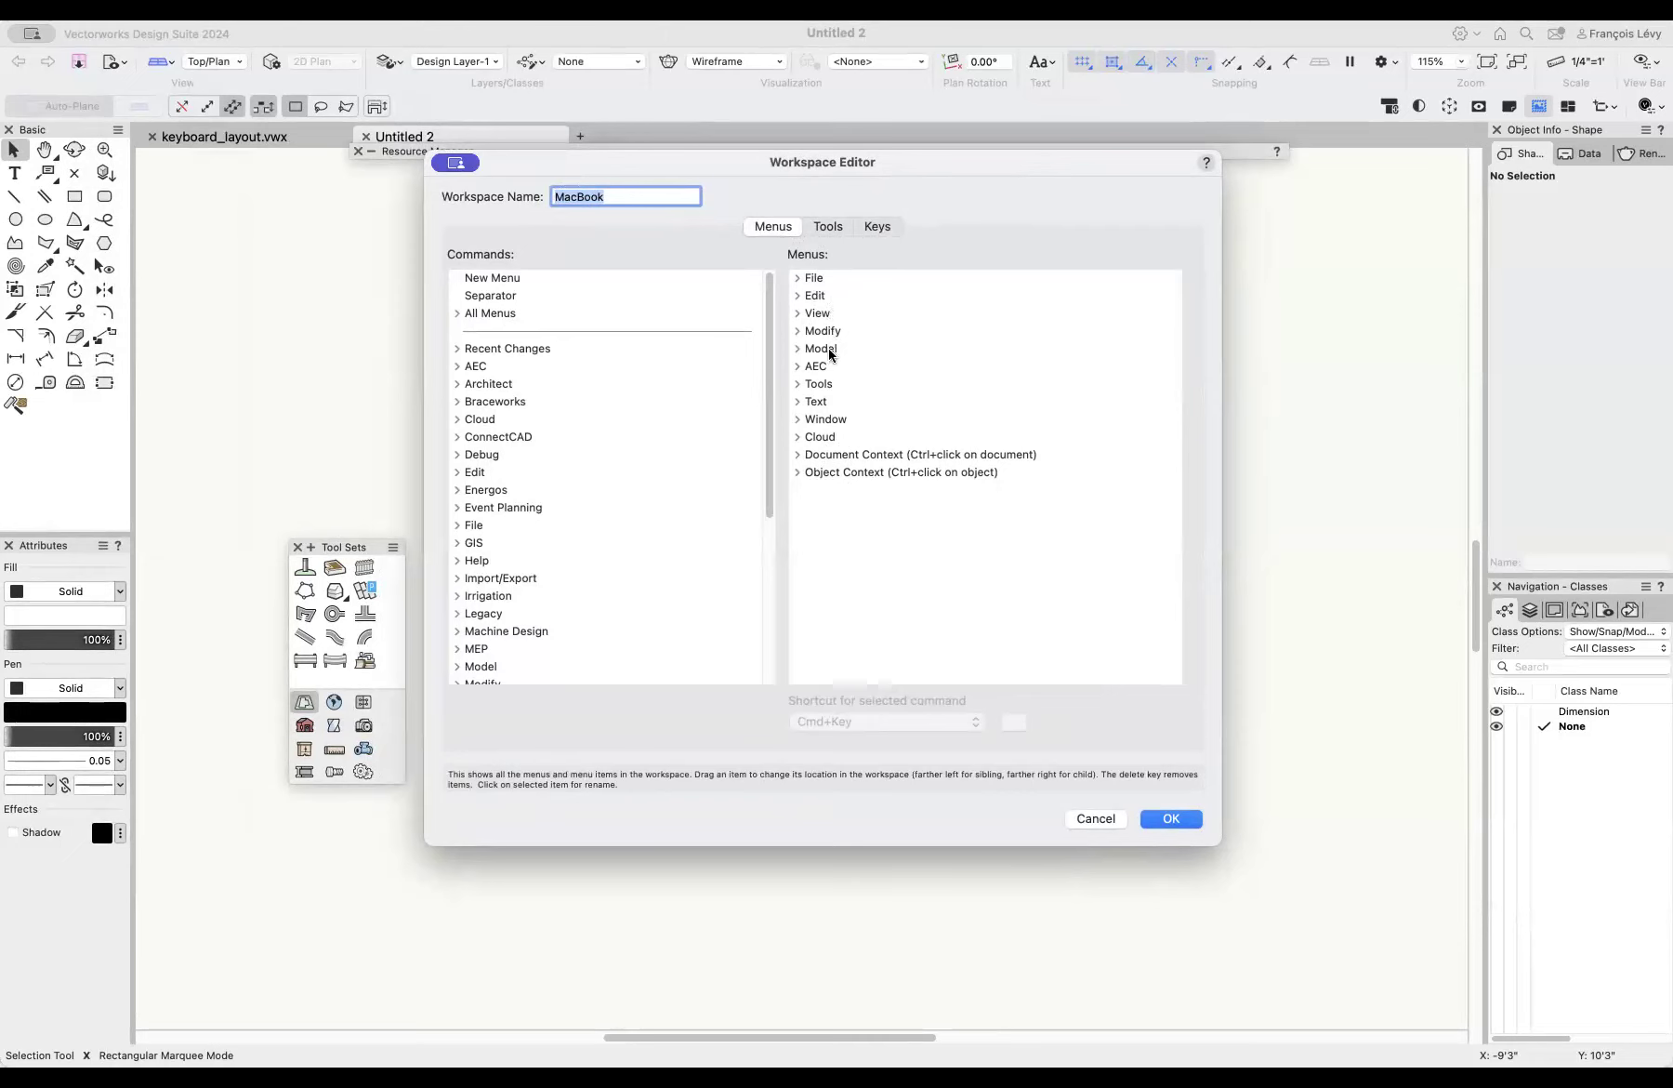
click(502, 281)
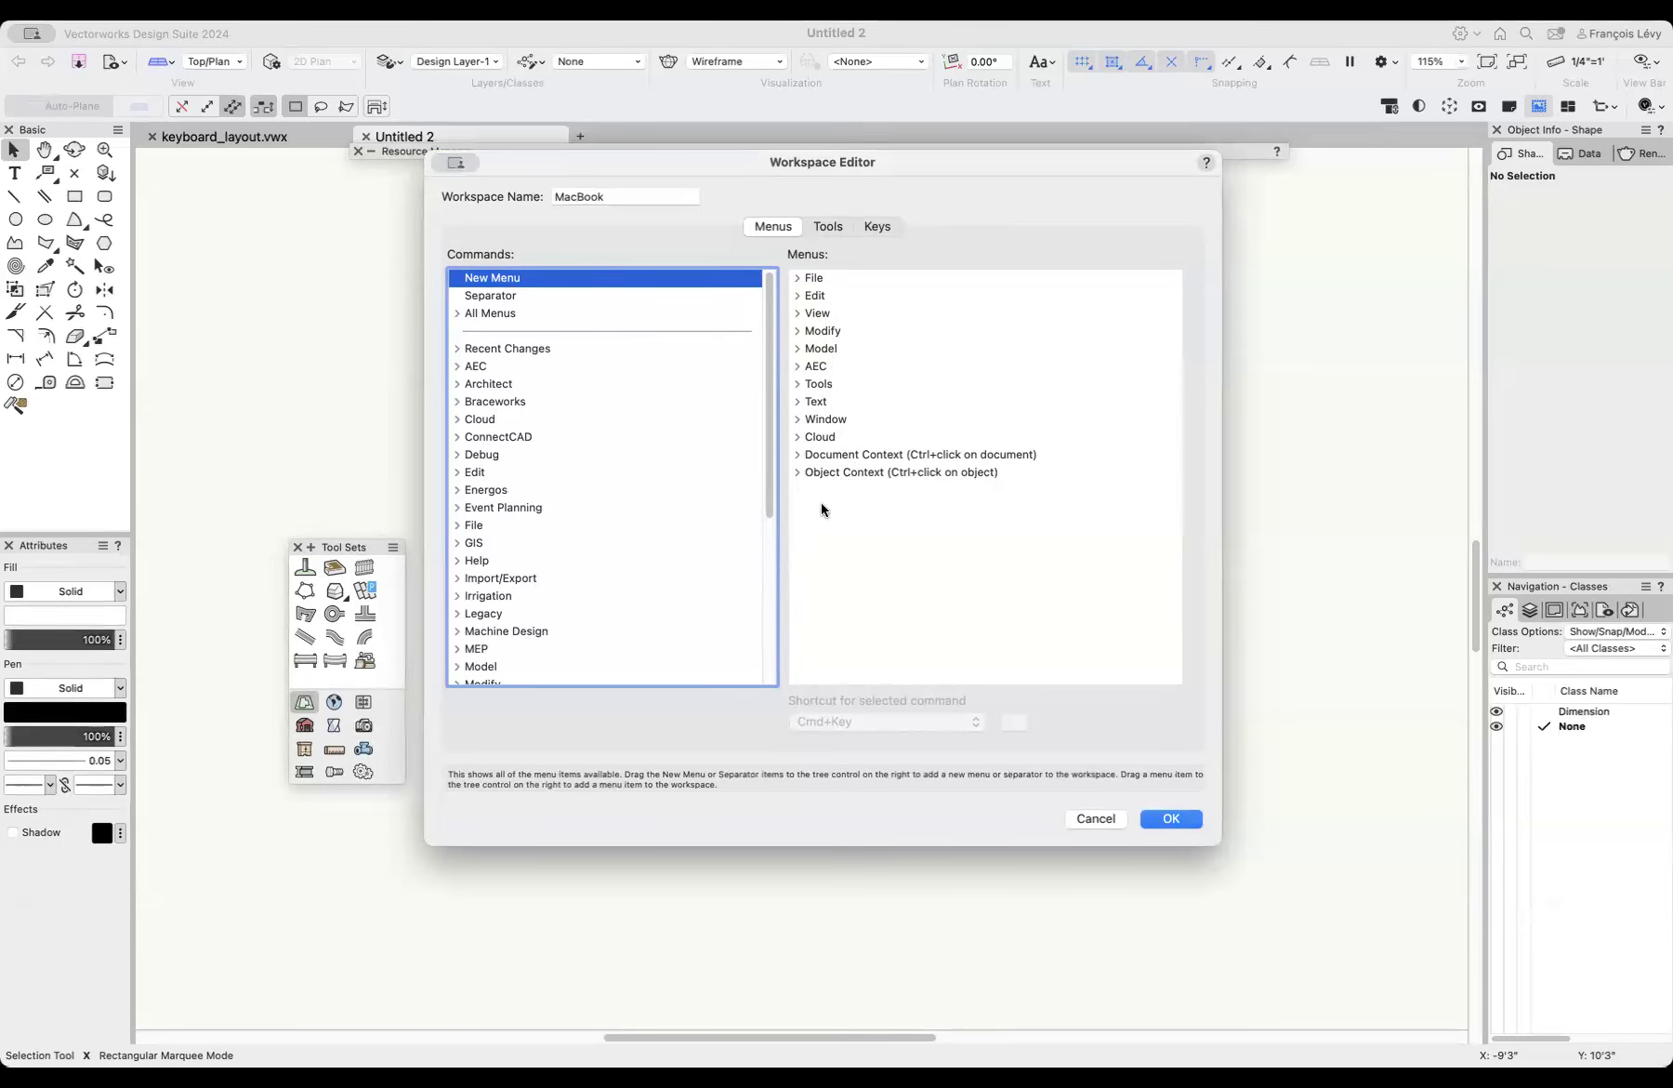
drag(483, 273, 794, 298)
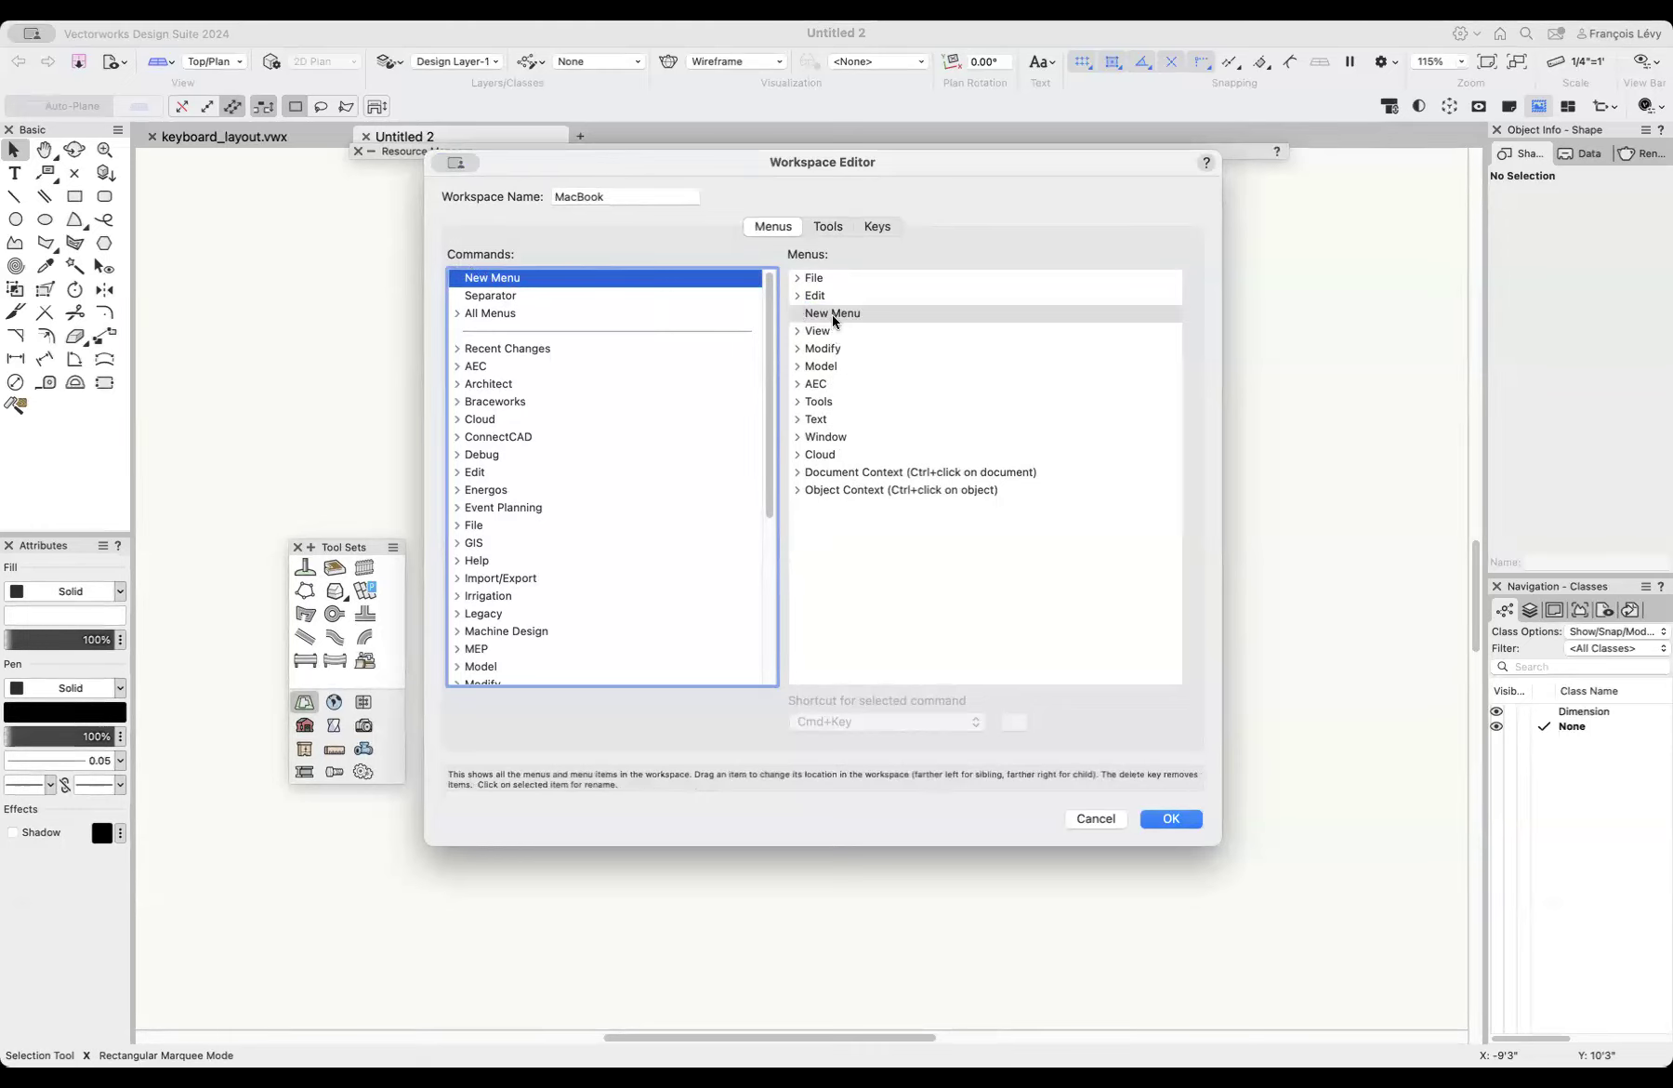
click(796, 315)
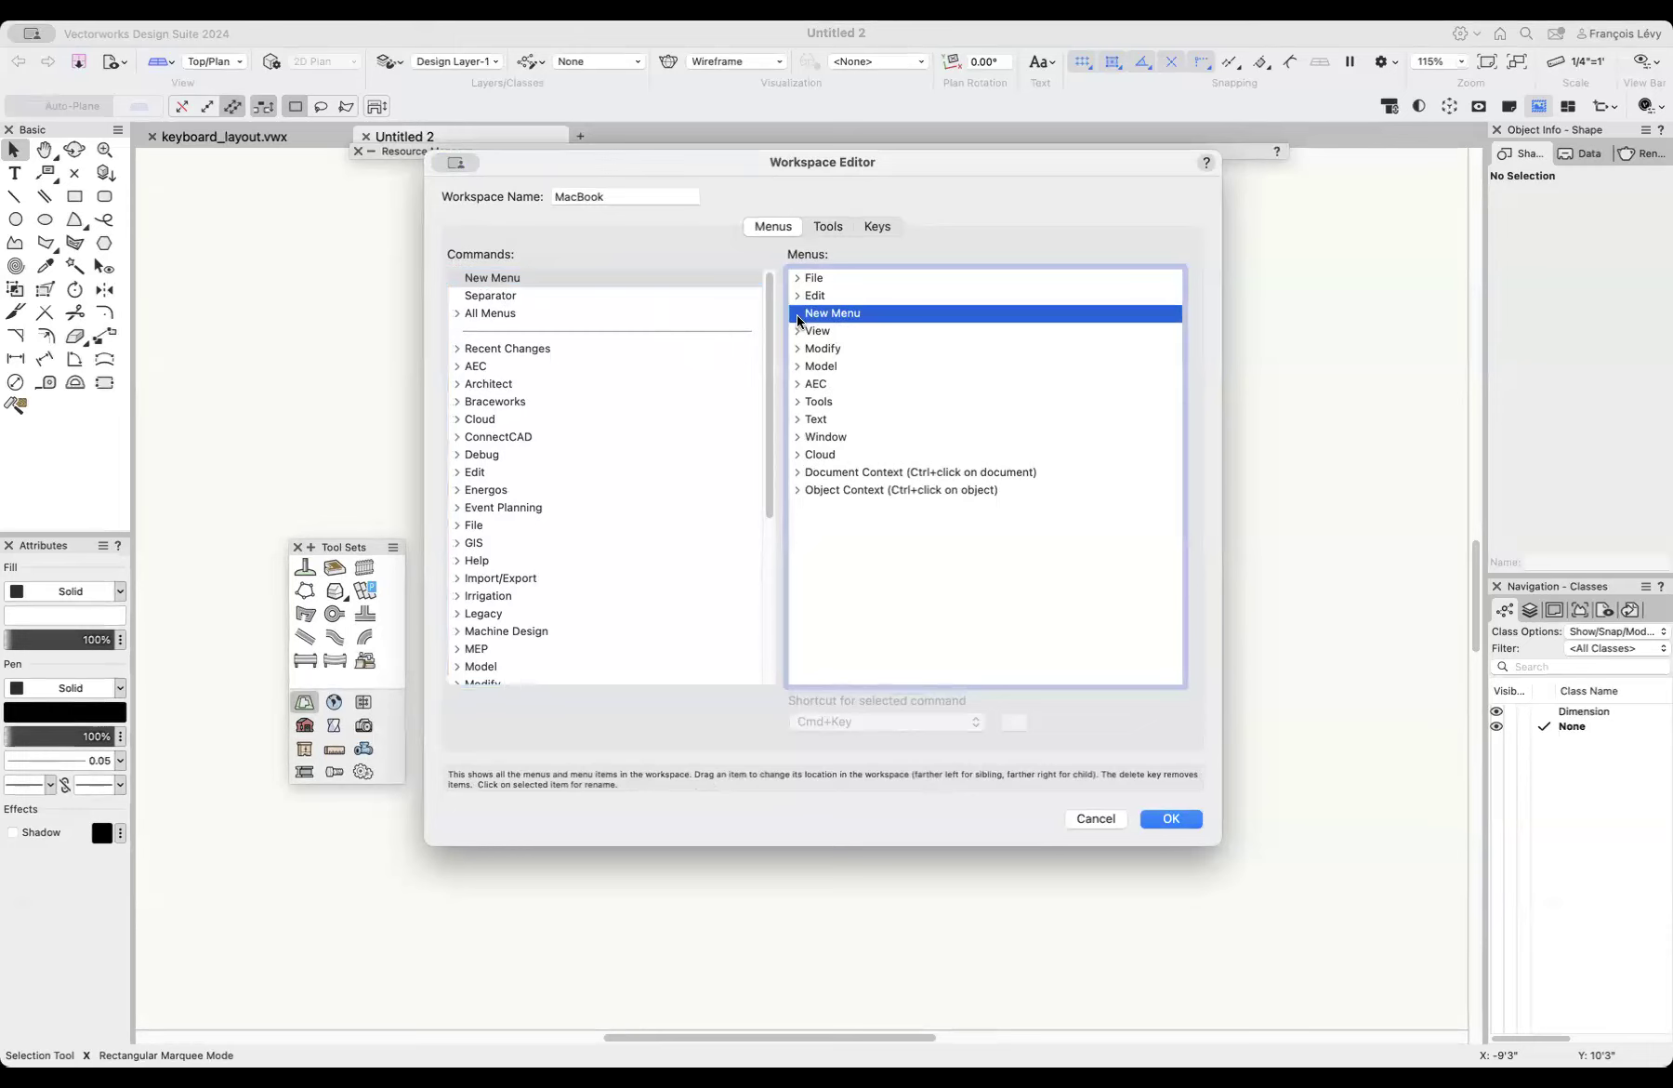
click(849, 311)
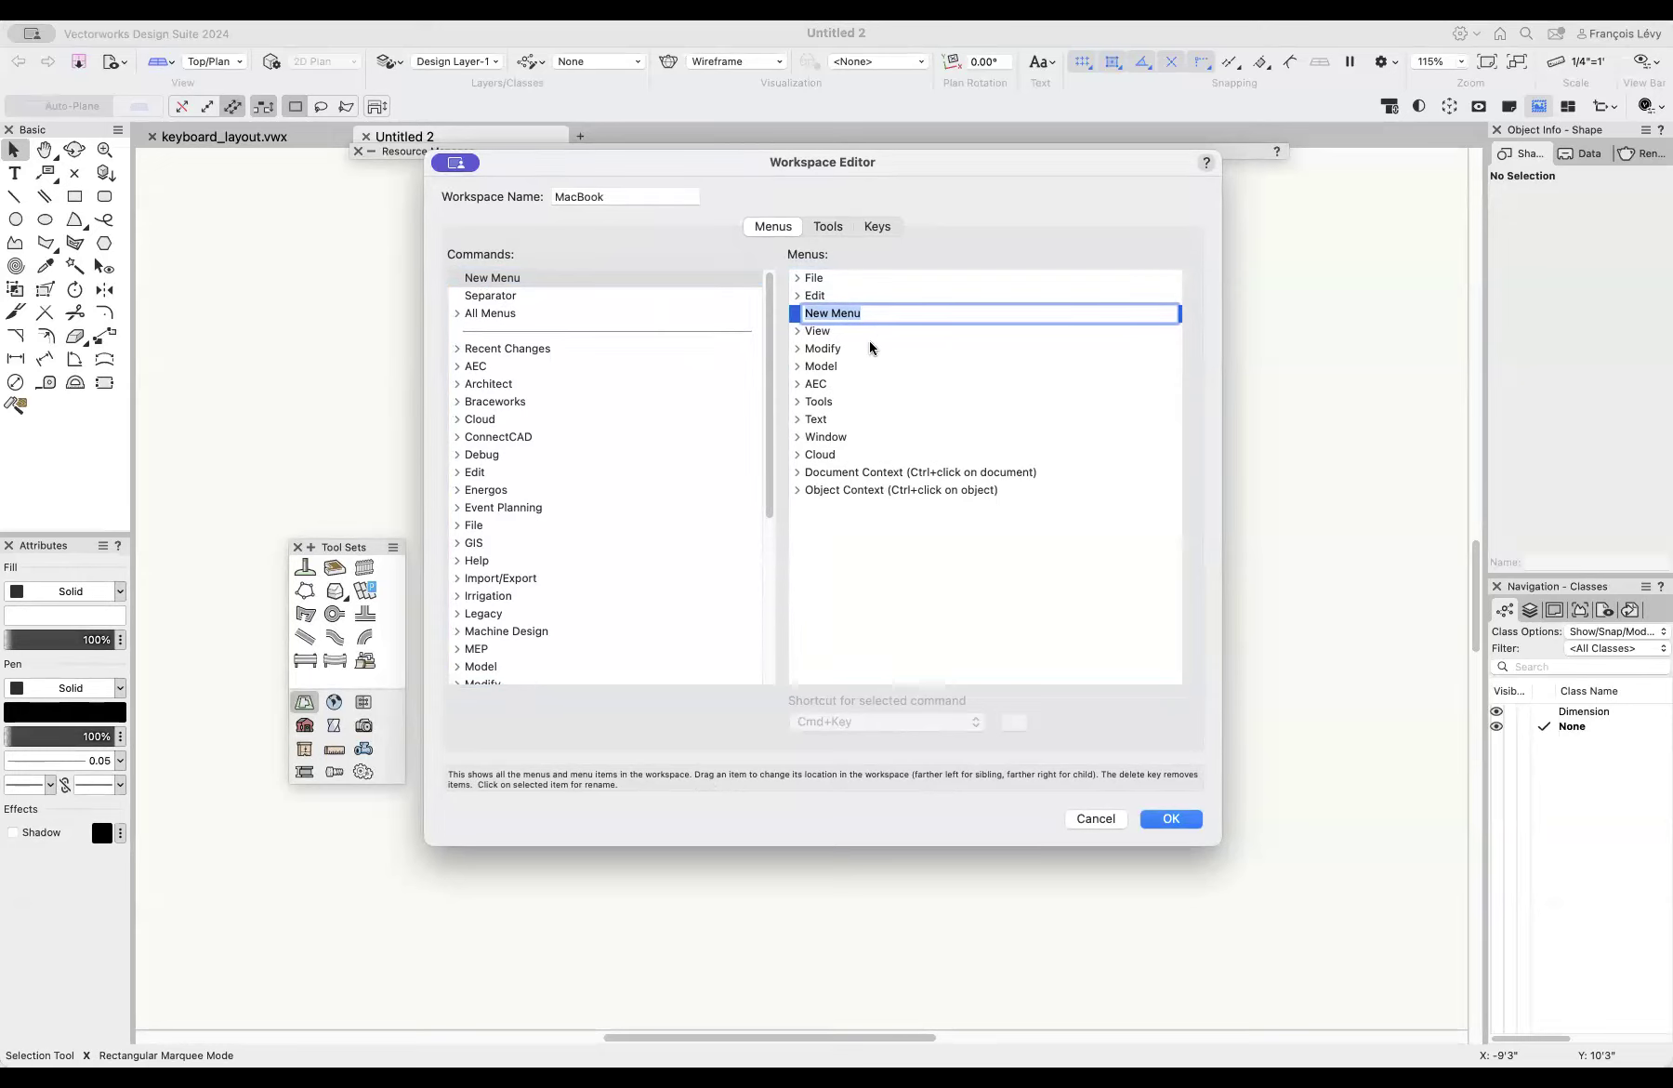
text(Fvac)
text(ri)
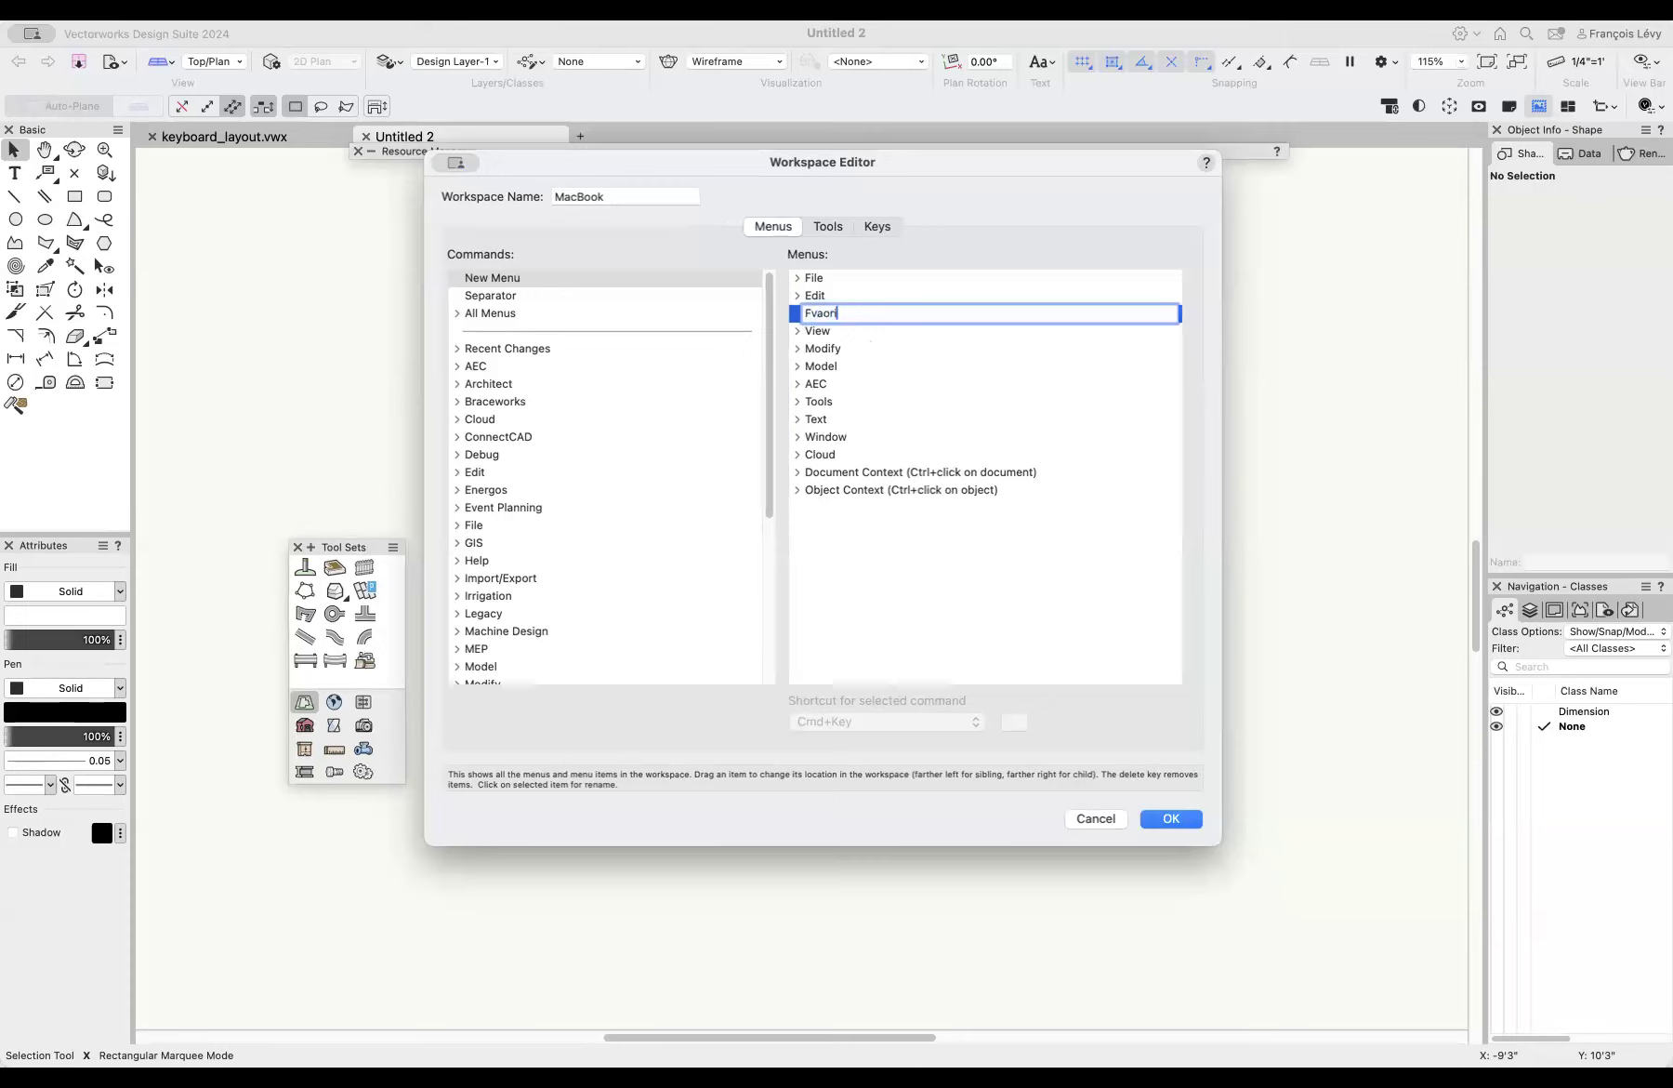
key(BackSpace)
key(BackSpace)
key(BackSpace)
key(BackSpace)
key(BackSpace)
text(avorites)
click(935, 509)
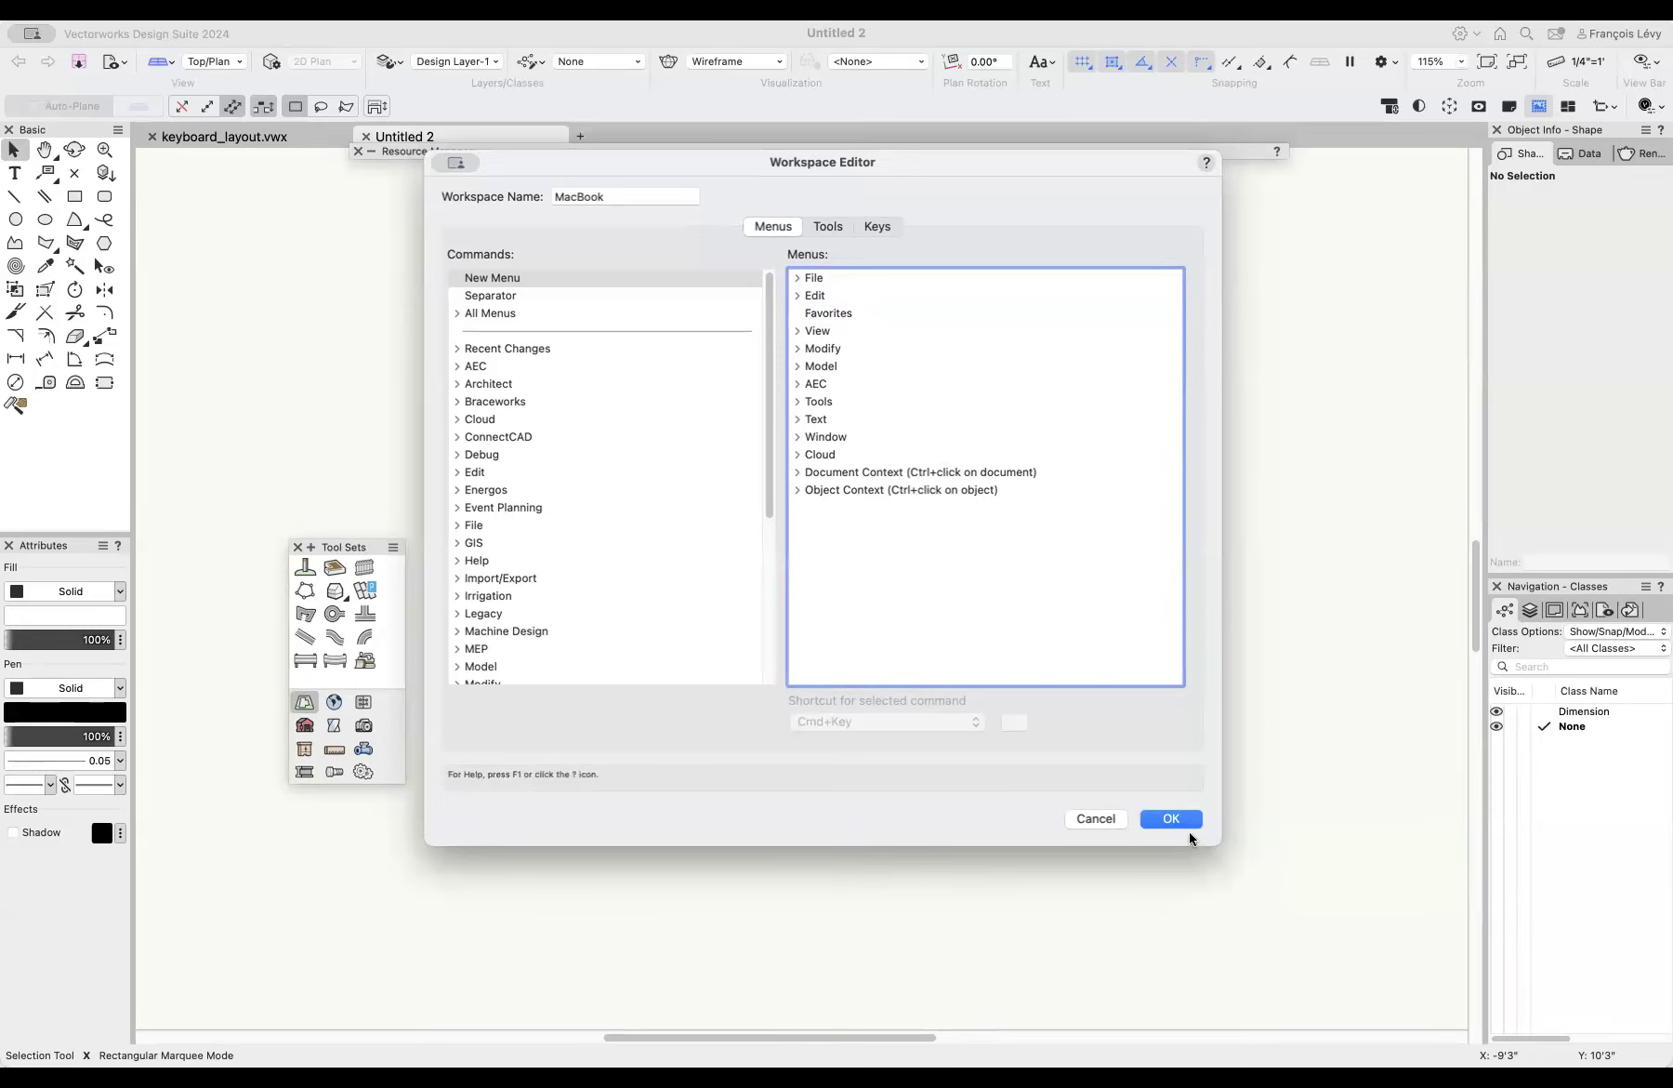
click(1106, 816)
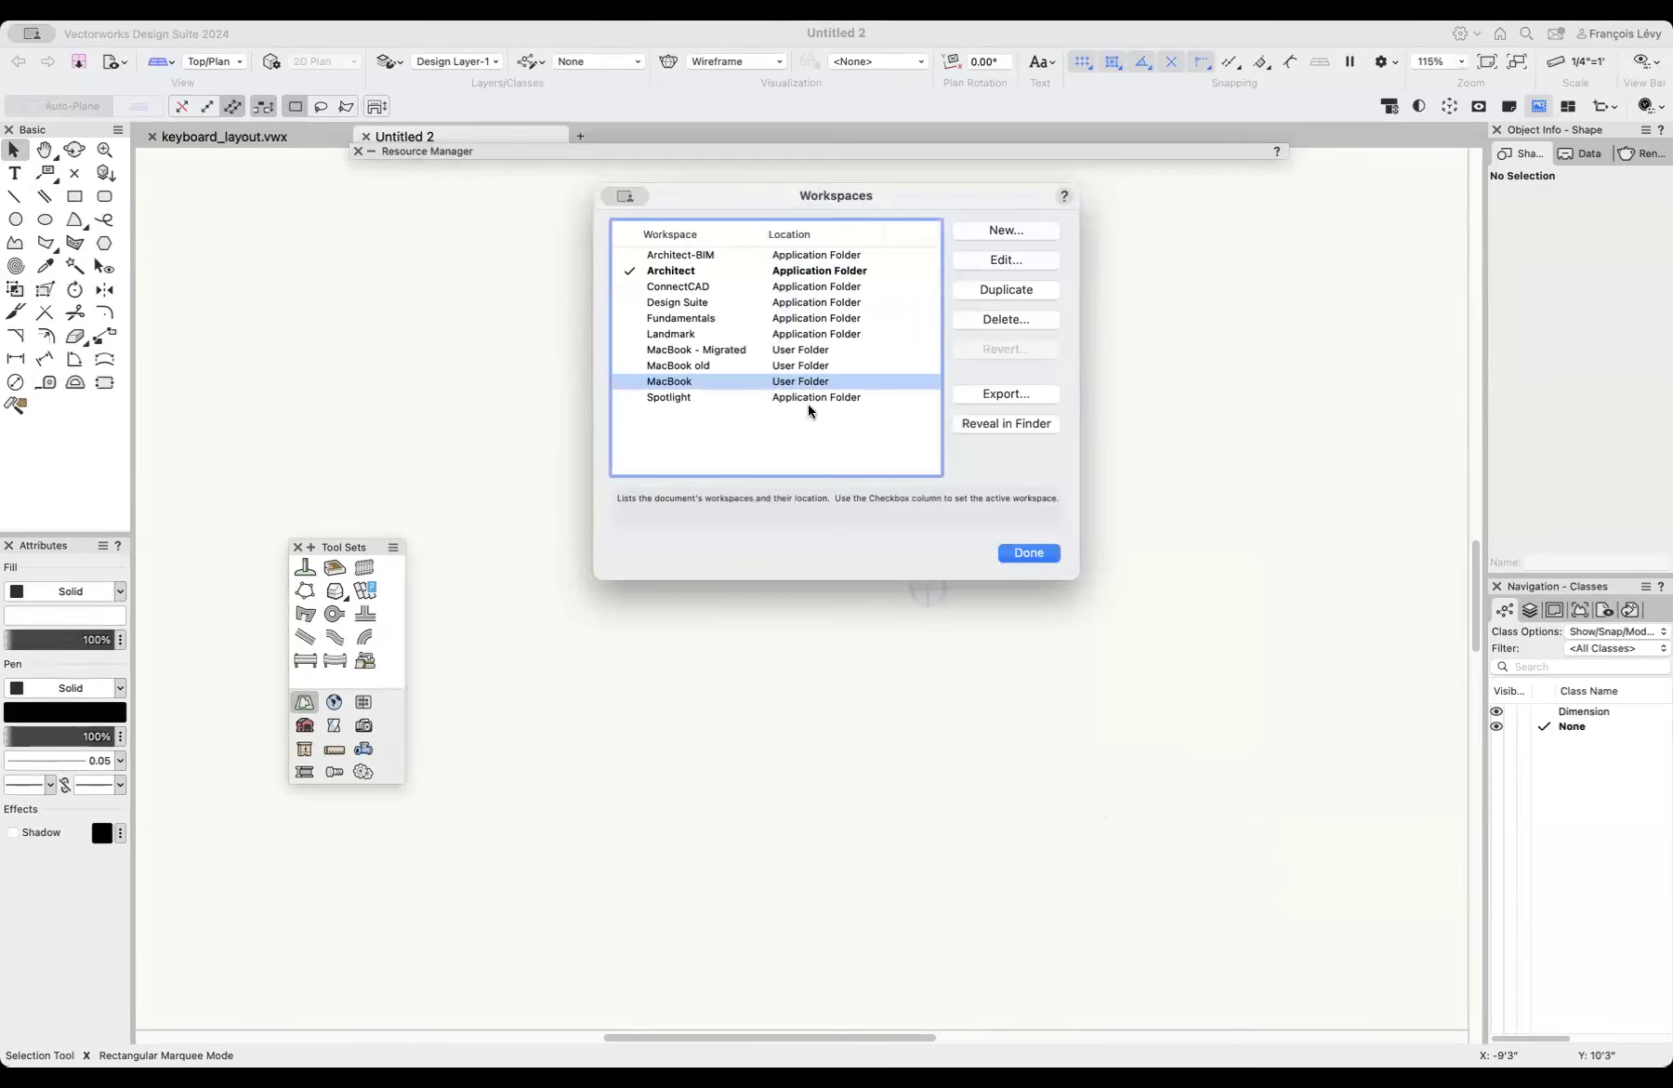
Step: Duplicate the MacBook workspace and open the copy for editing
click(1020, 289)
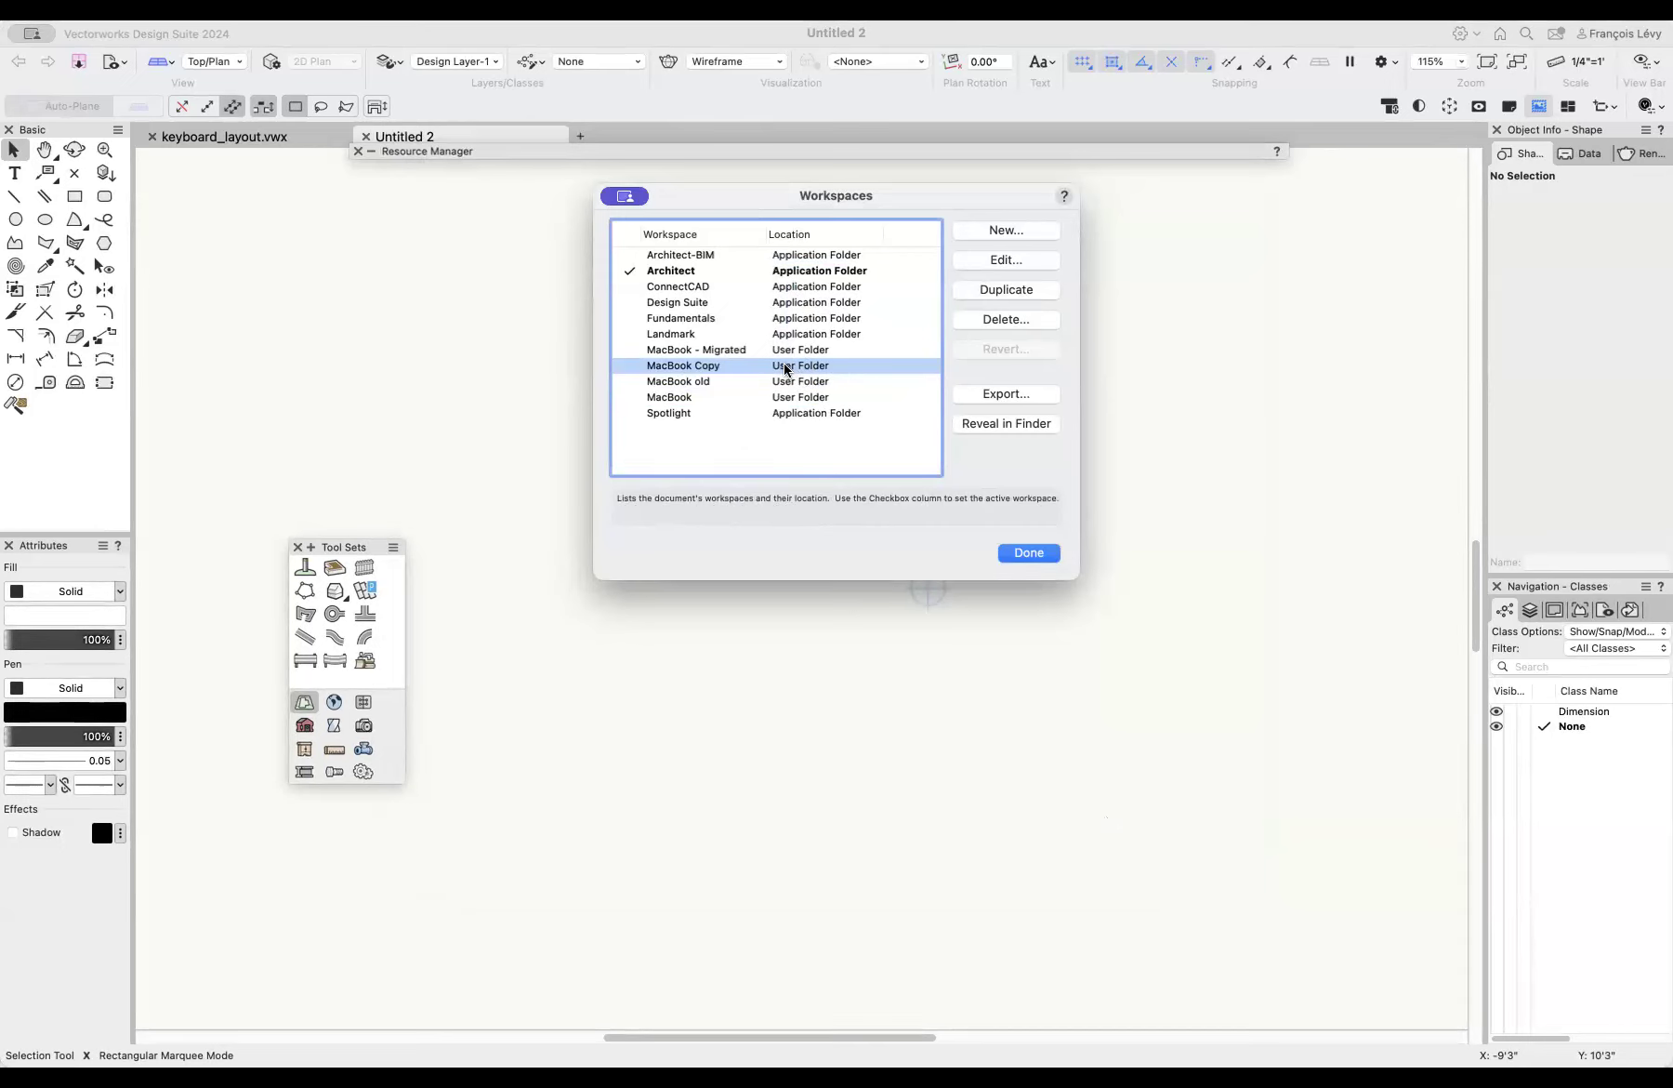
click(997, 259)
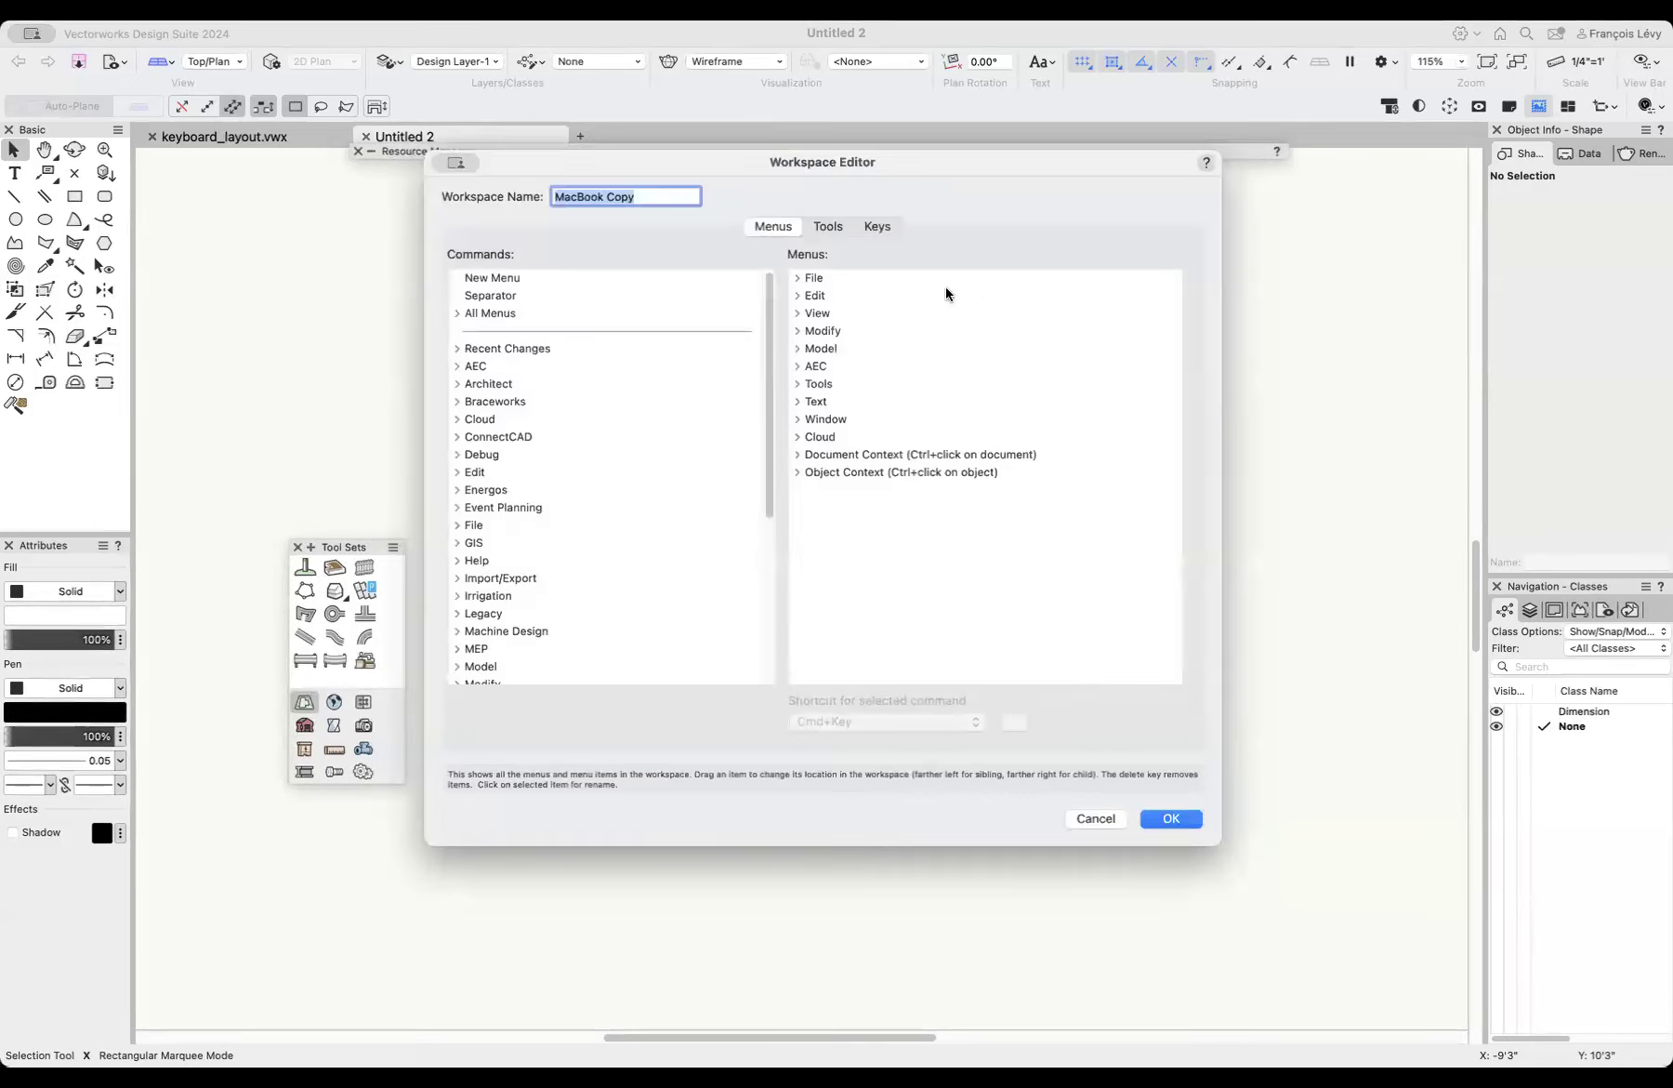
Step: Add a new menu named Favorites between Edit and View in the MacBook Copy workspace, and try to save it while still empty
drag(485, 277, 796, 312)
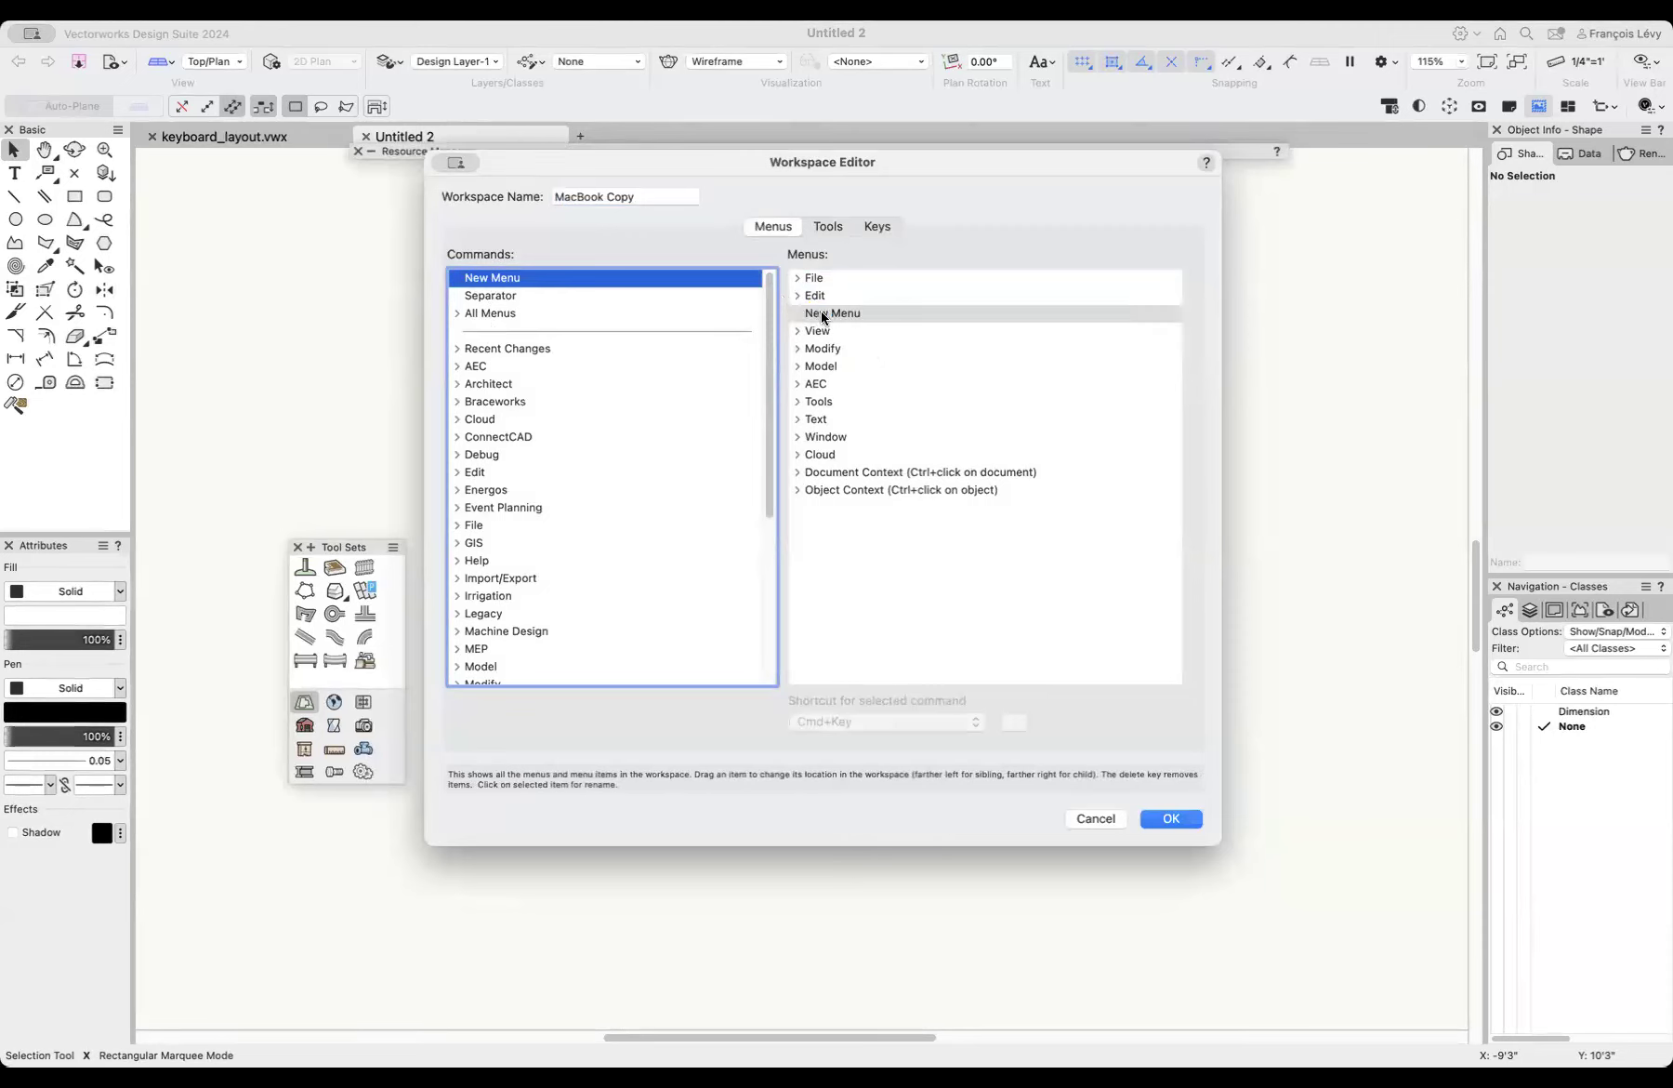
click(823, 316)
click(839, 312)
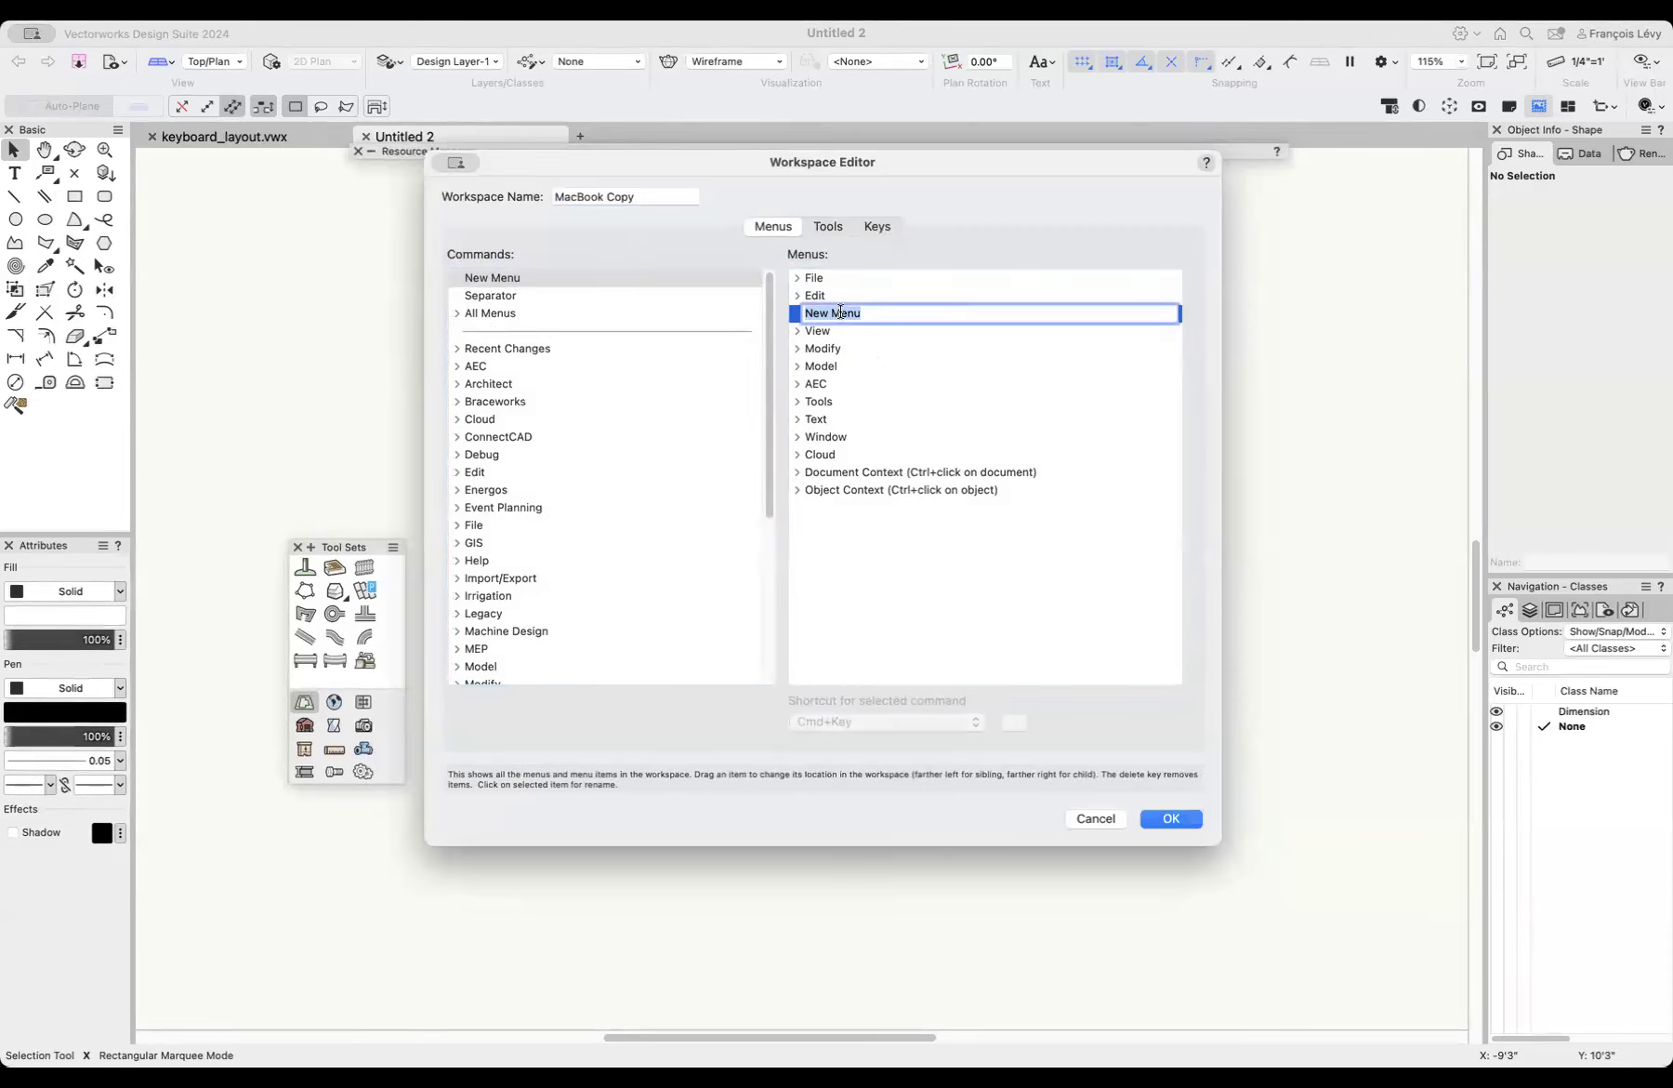
text(Favorites)
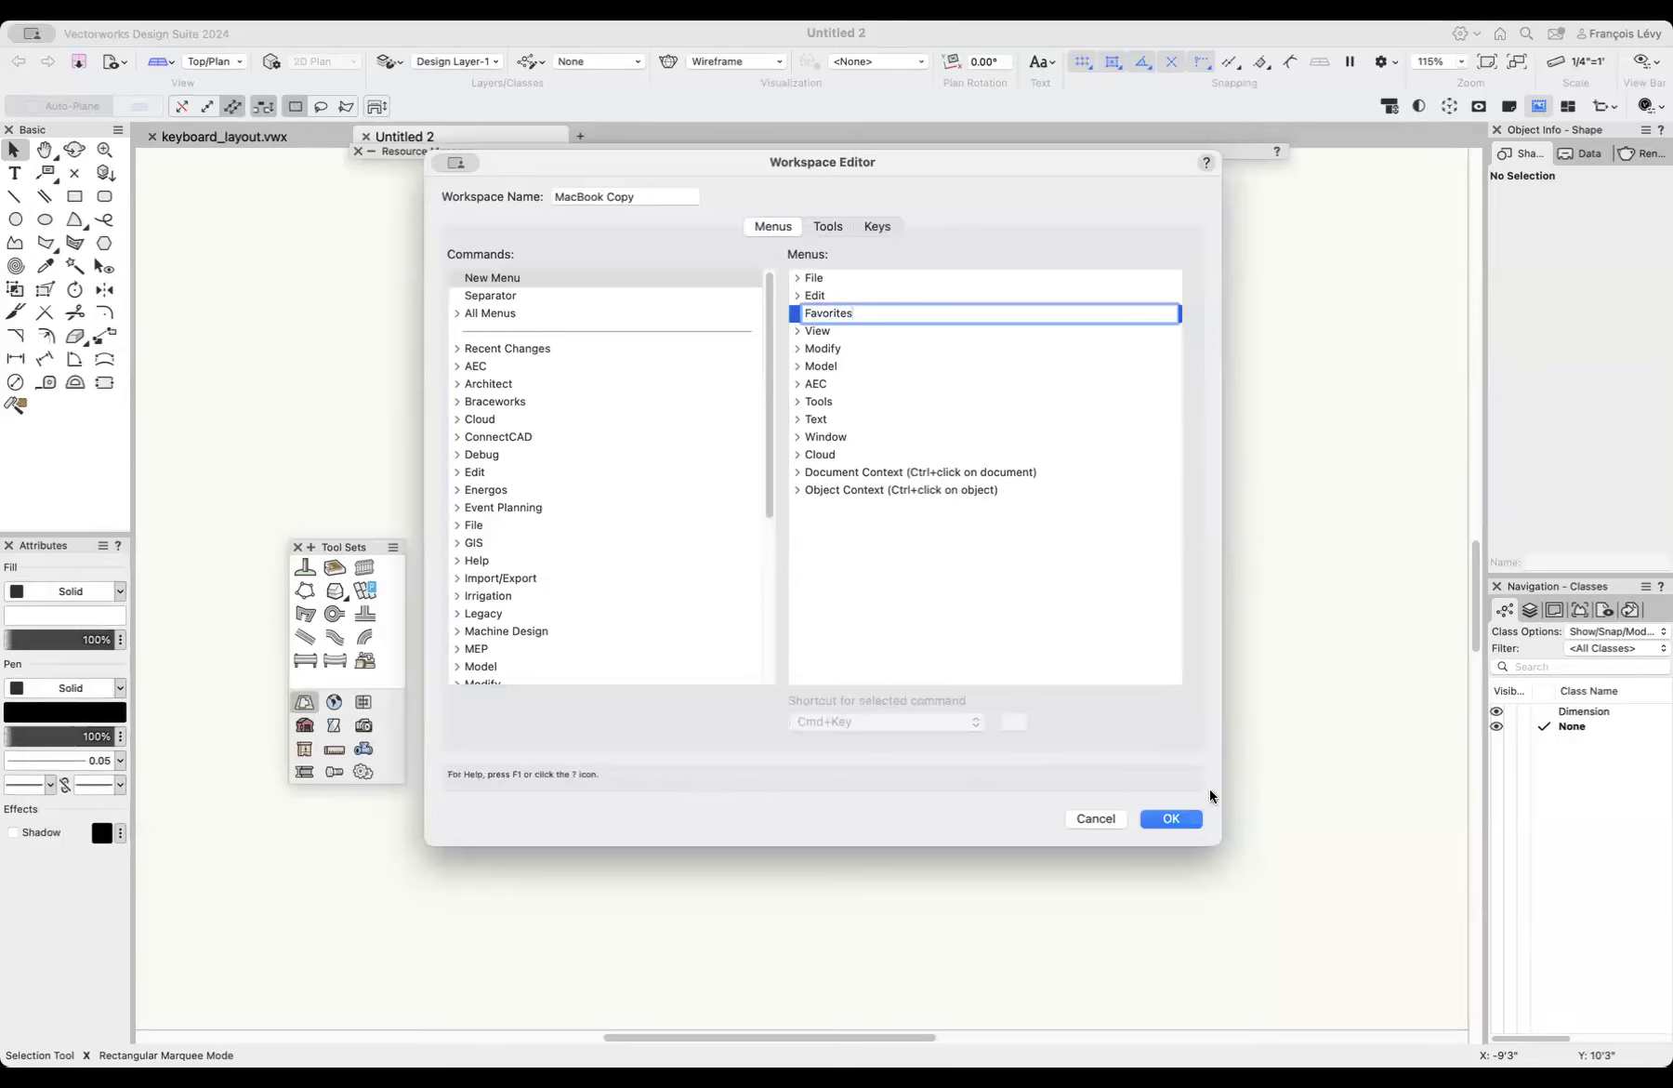
click(1171, 818)
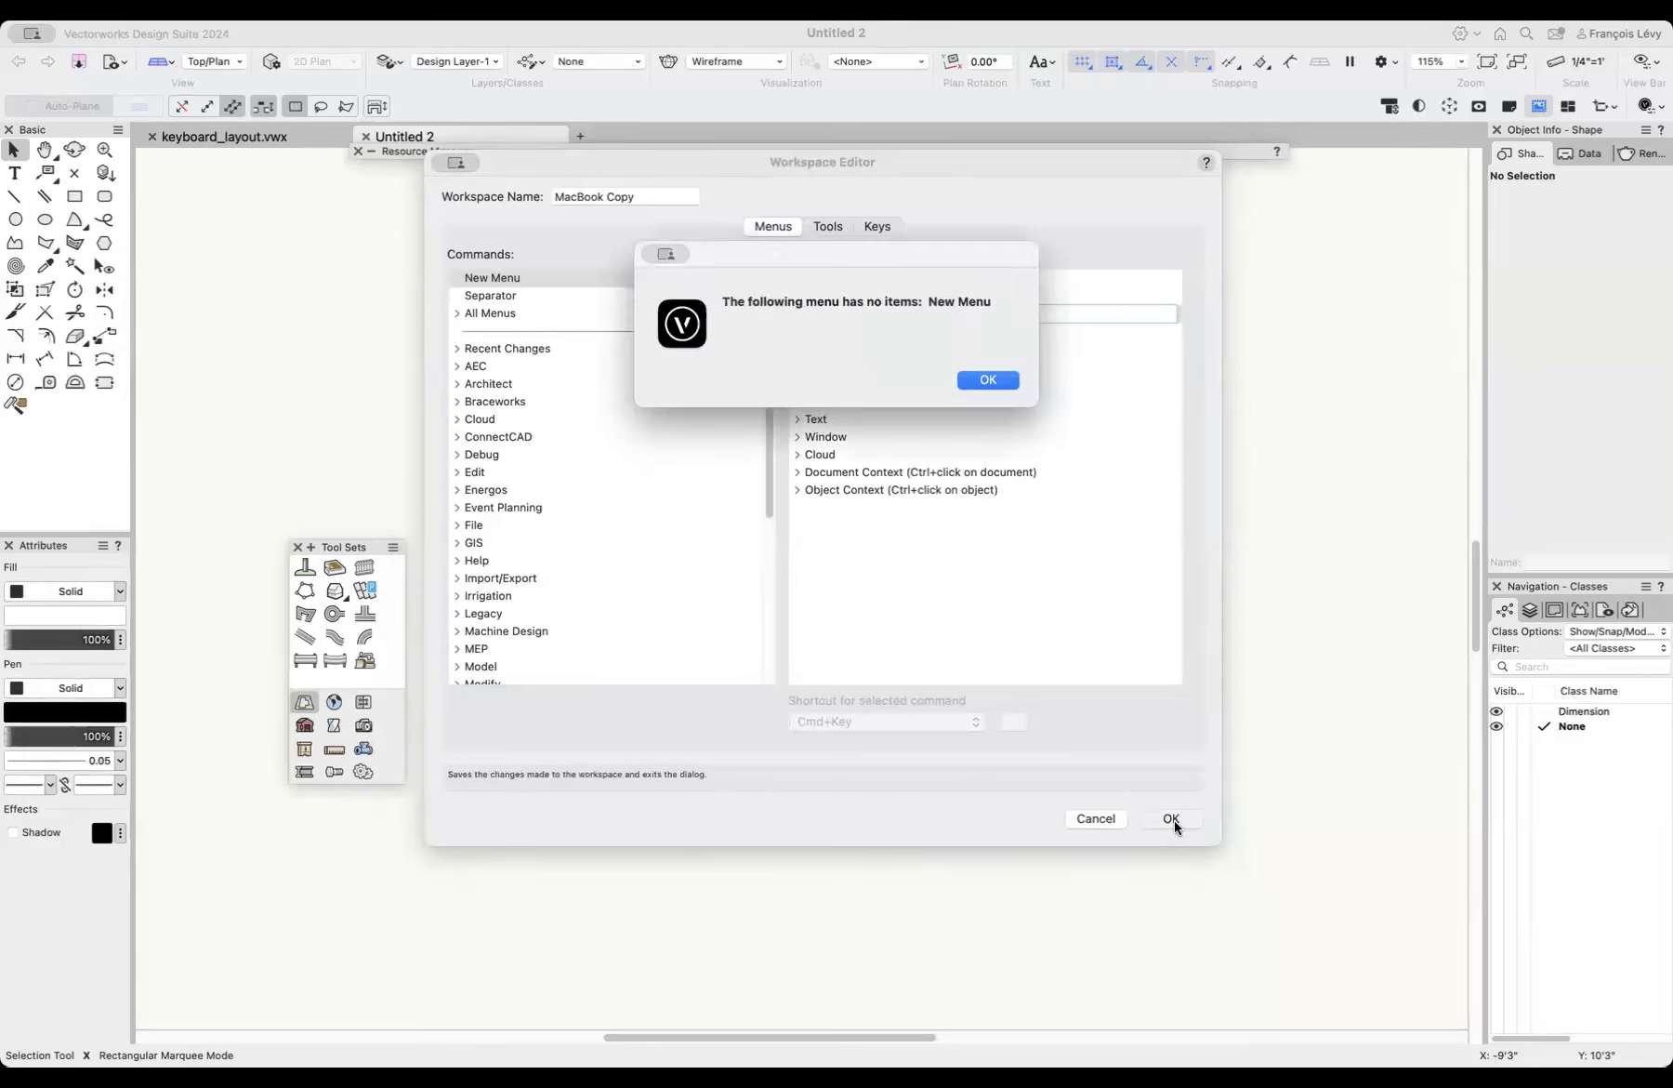
click(997, 384)
click(1015, 571)
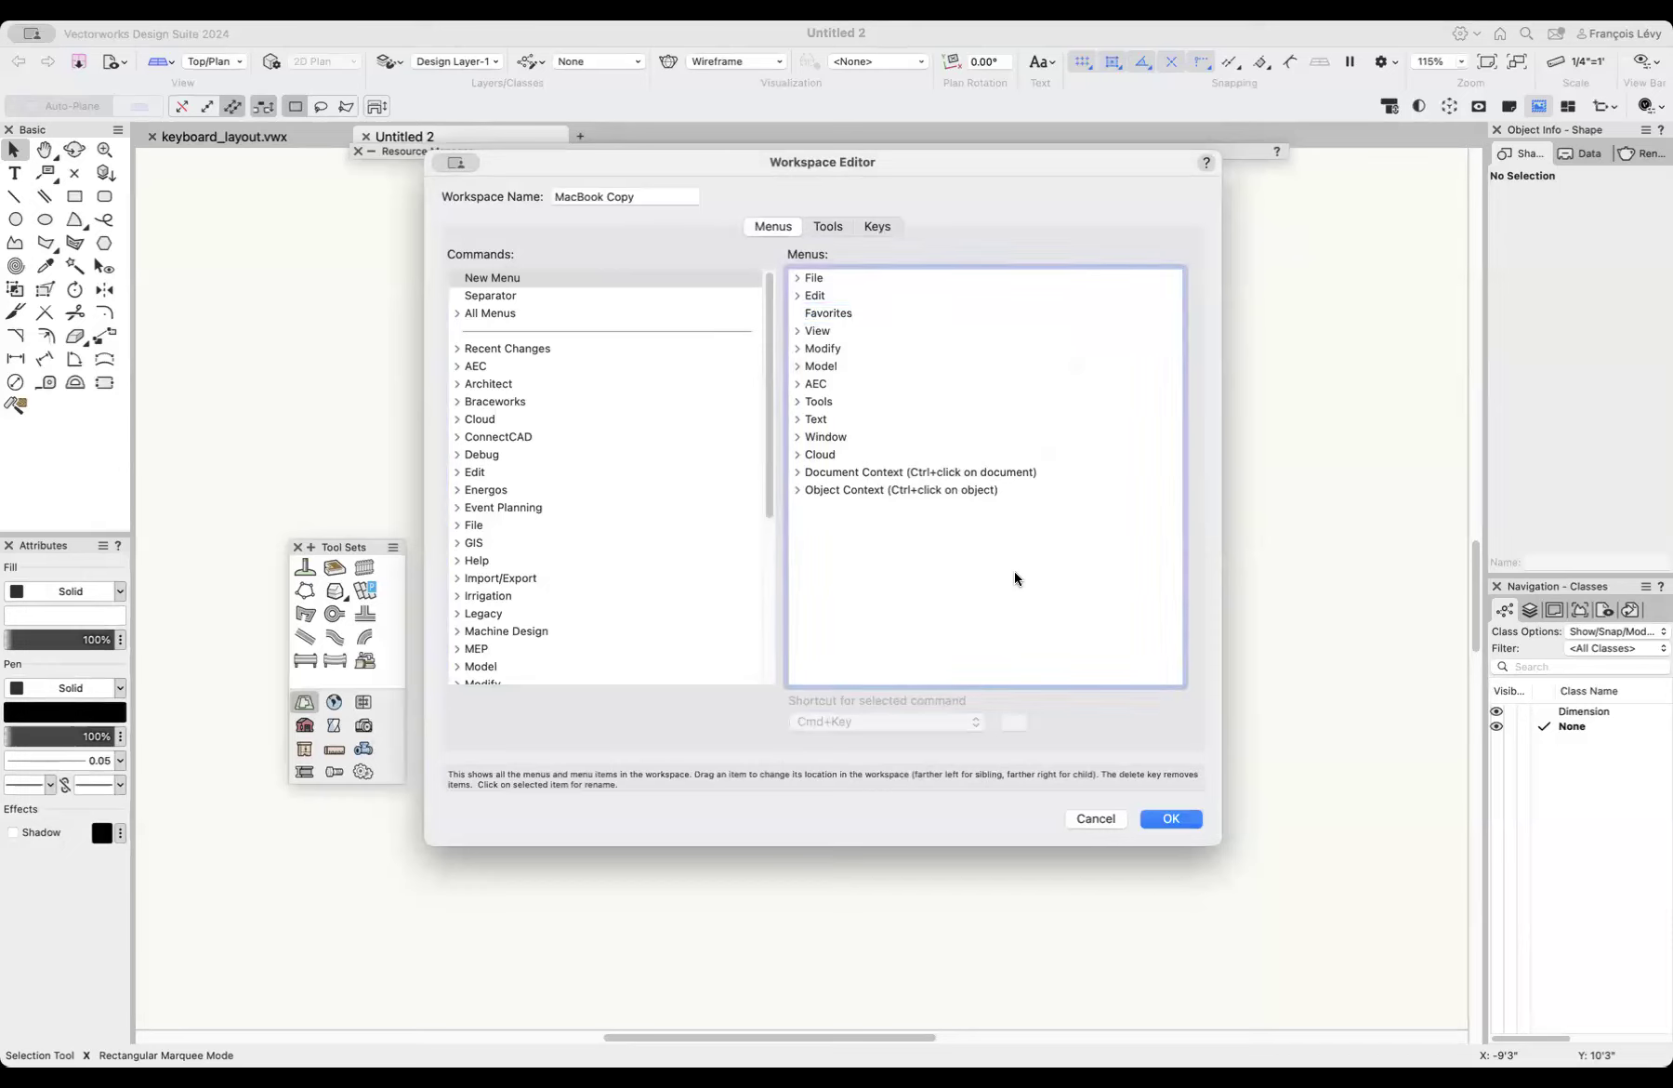
click(1169, 817)
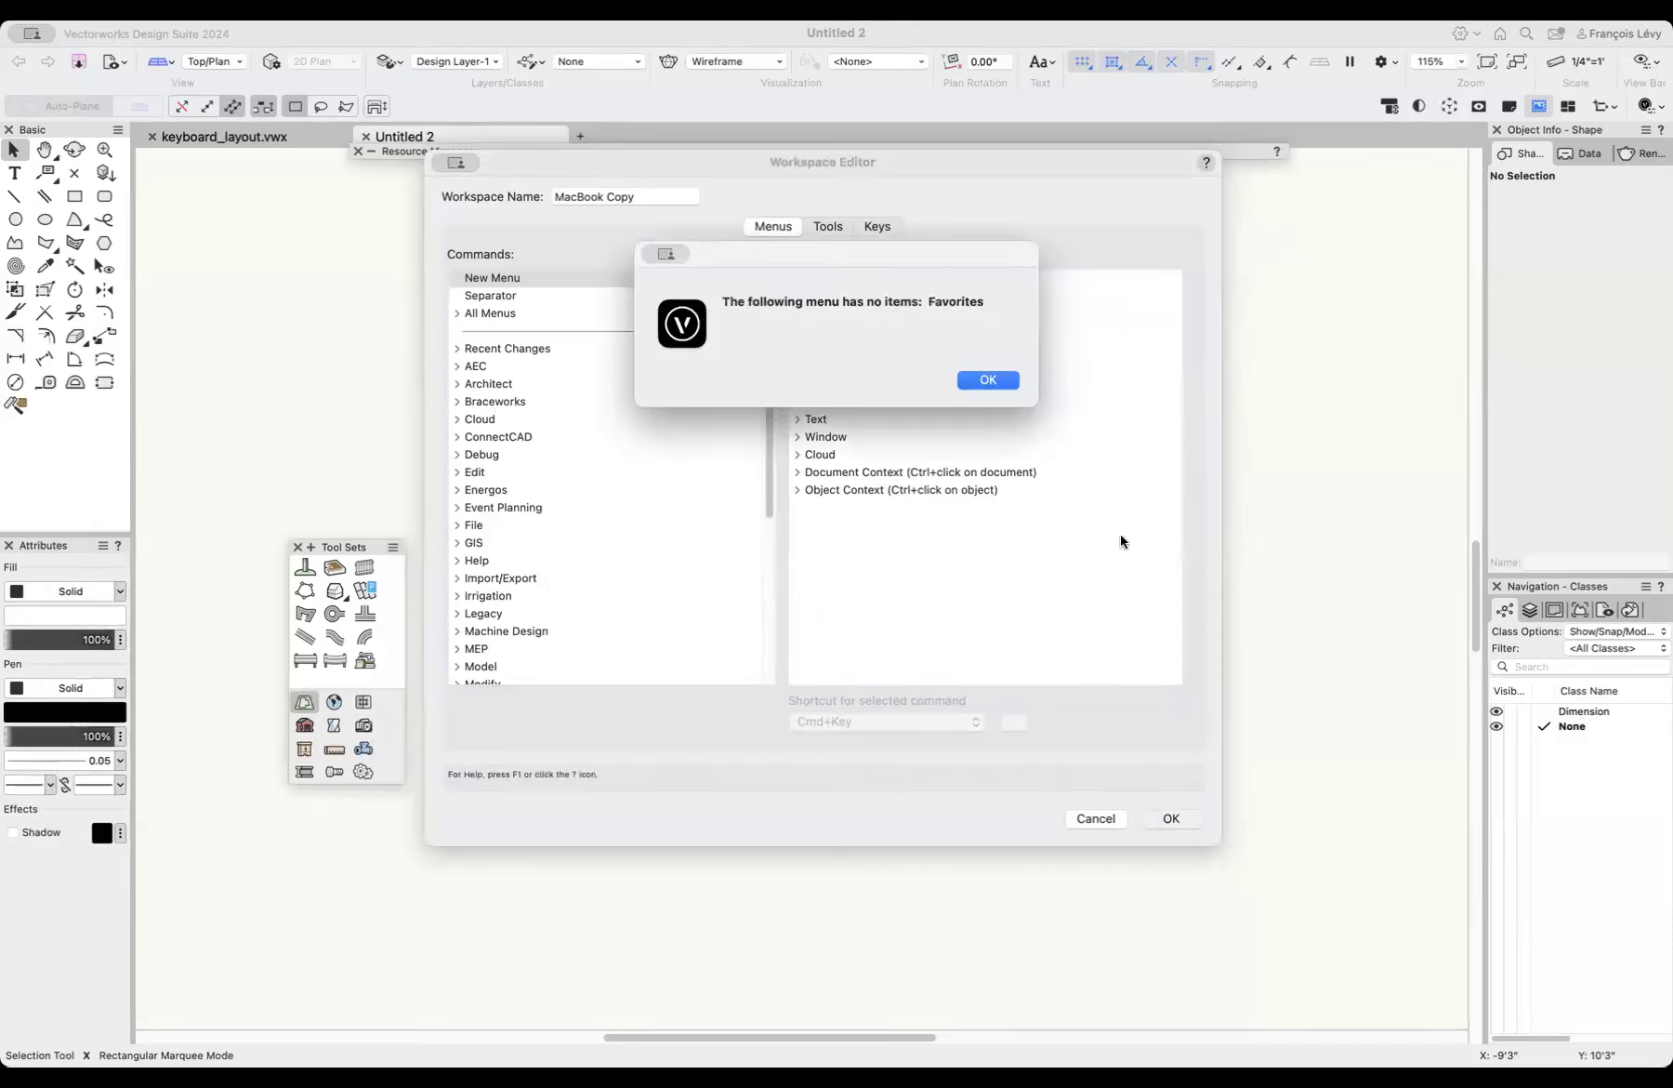
click(991, 380)
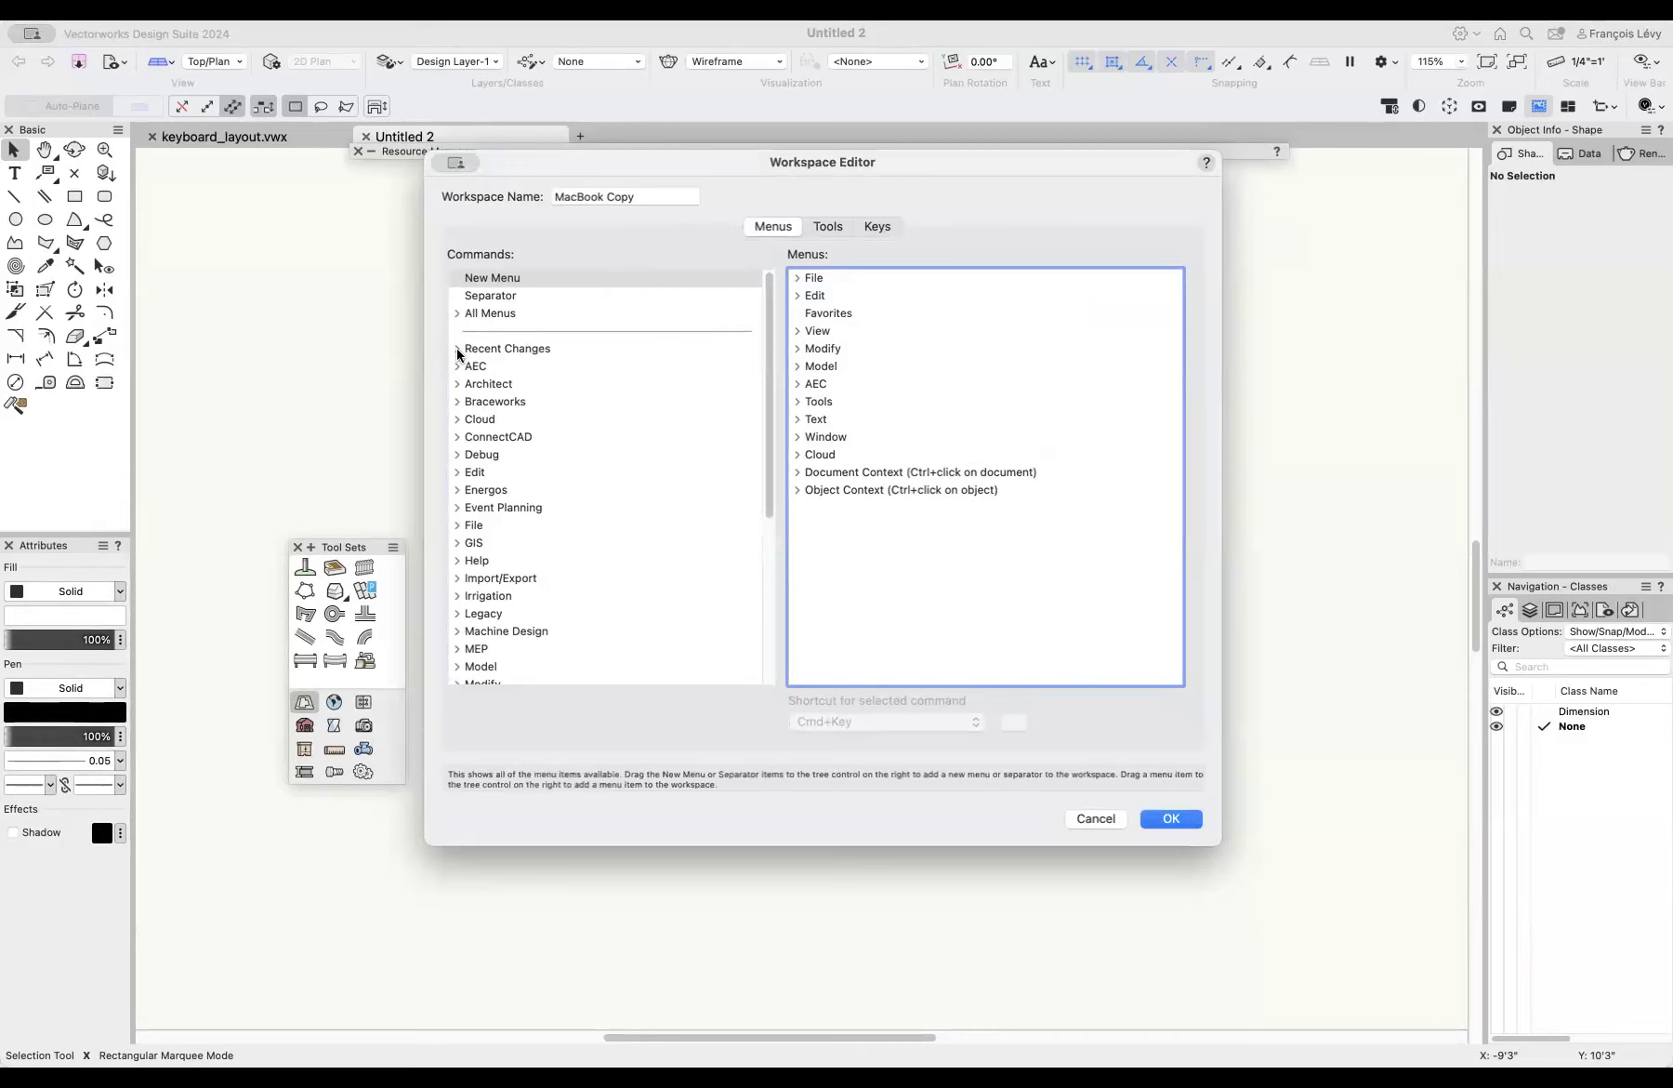
Step: Examine the available command categories, including AEC, and the full alphabetical list of all menu commands
scroll(462, 424, down, 5)
scroll(461, 422, down, 2)
scroll(490, 671, up, 3)
scroll(491, 668, up, 4)
click(457, 365)
click(457, 365)
click(455, 315)
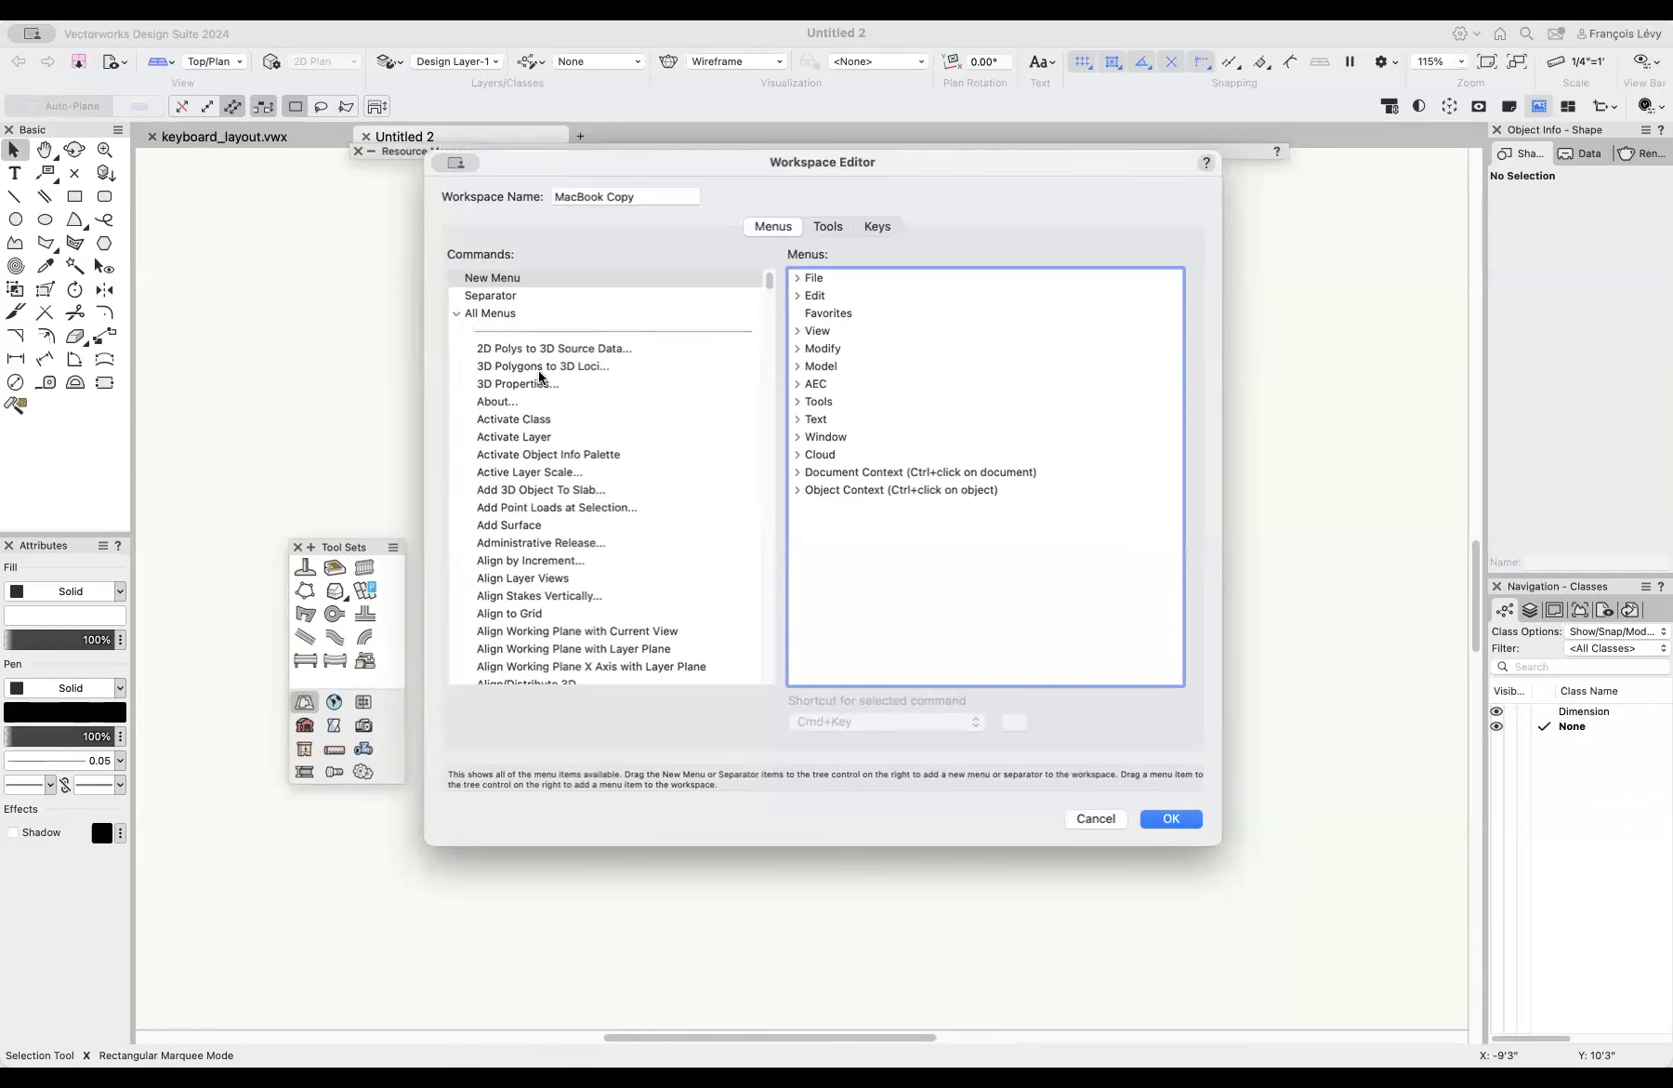
scroll(540, 377, down, 15)
scroll(541, 377, up, 15)
scroll(545, 368, down, 8)
scroll(544, 369, down, 12)
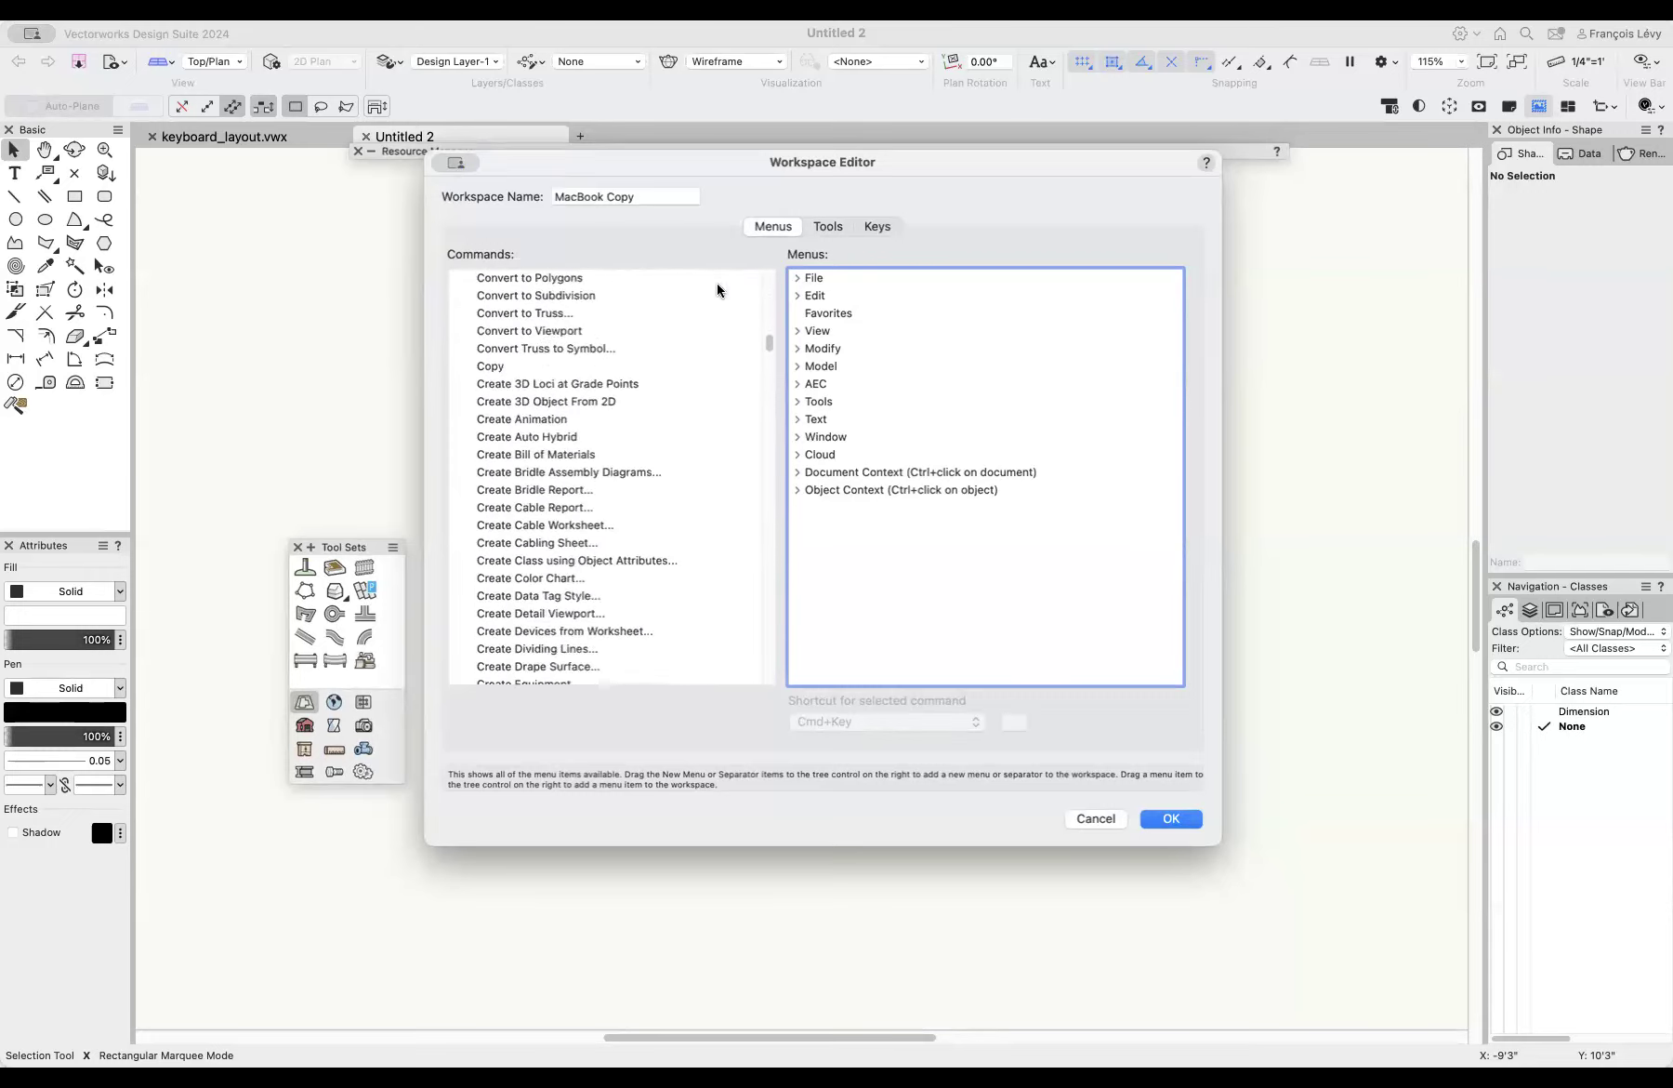
drag(769, 343, 777, 292)
Step: Add the Align/Distribute command from the full command list to the Favorites menu
click(835, 312)
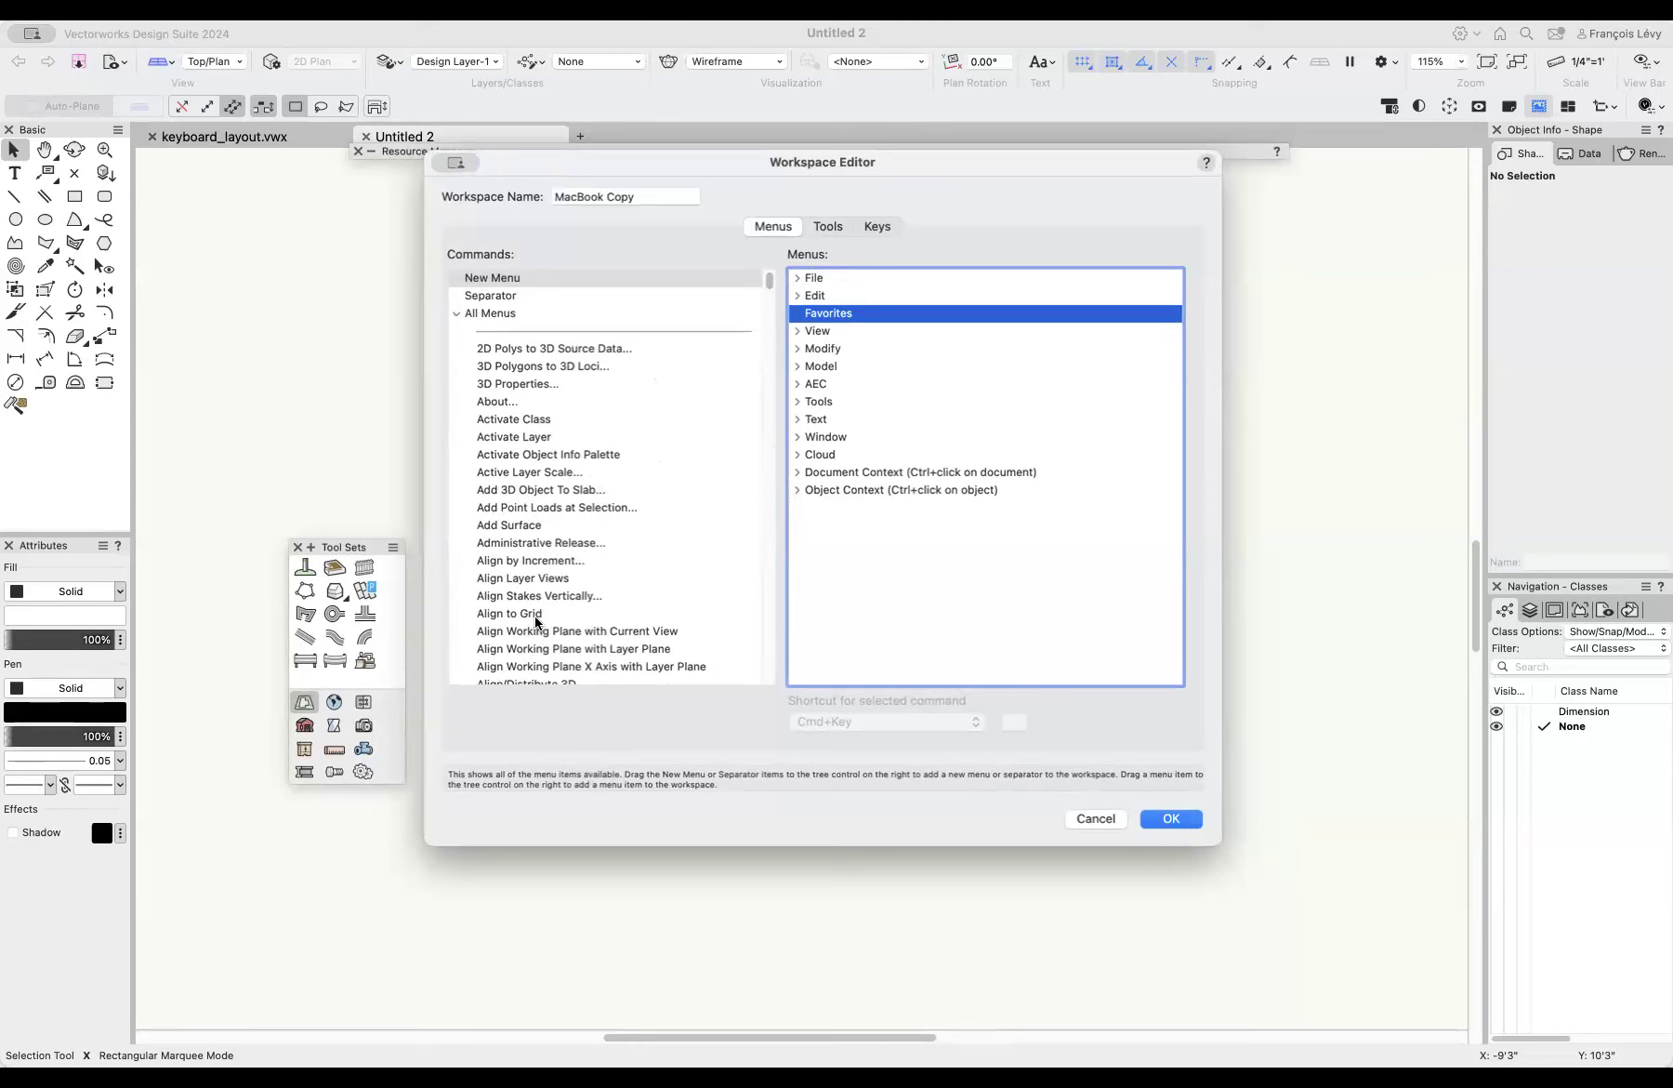
scroll(548, 598, down, 4)
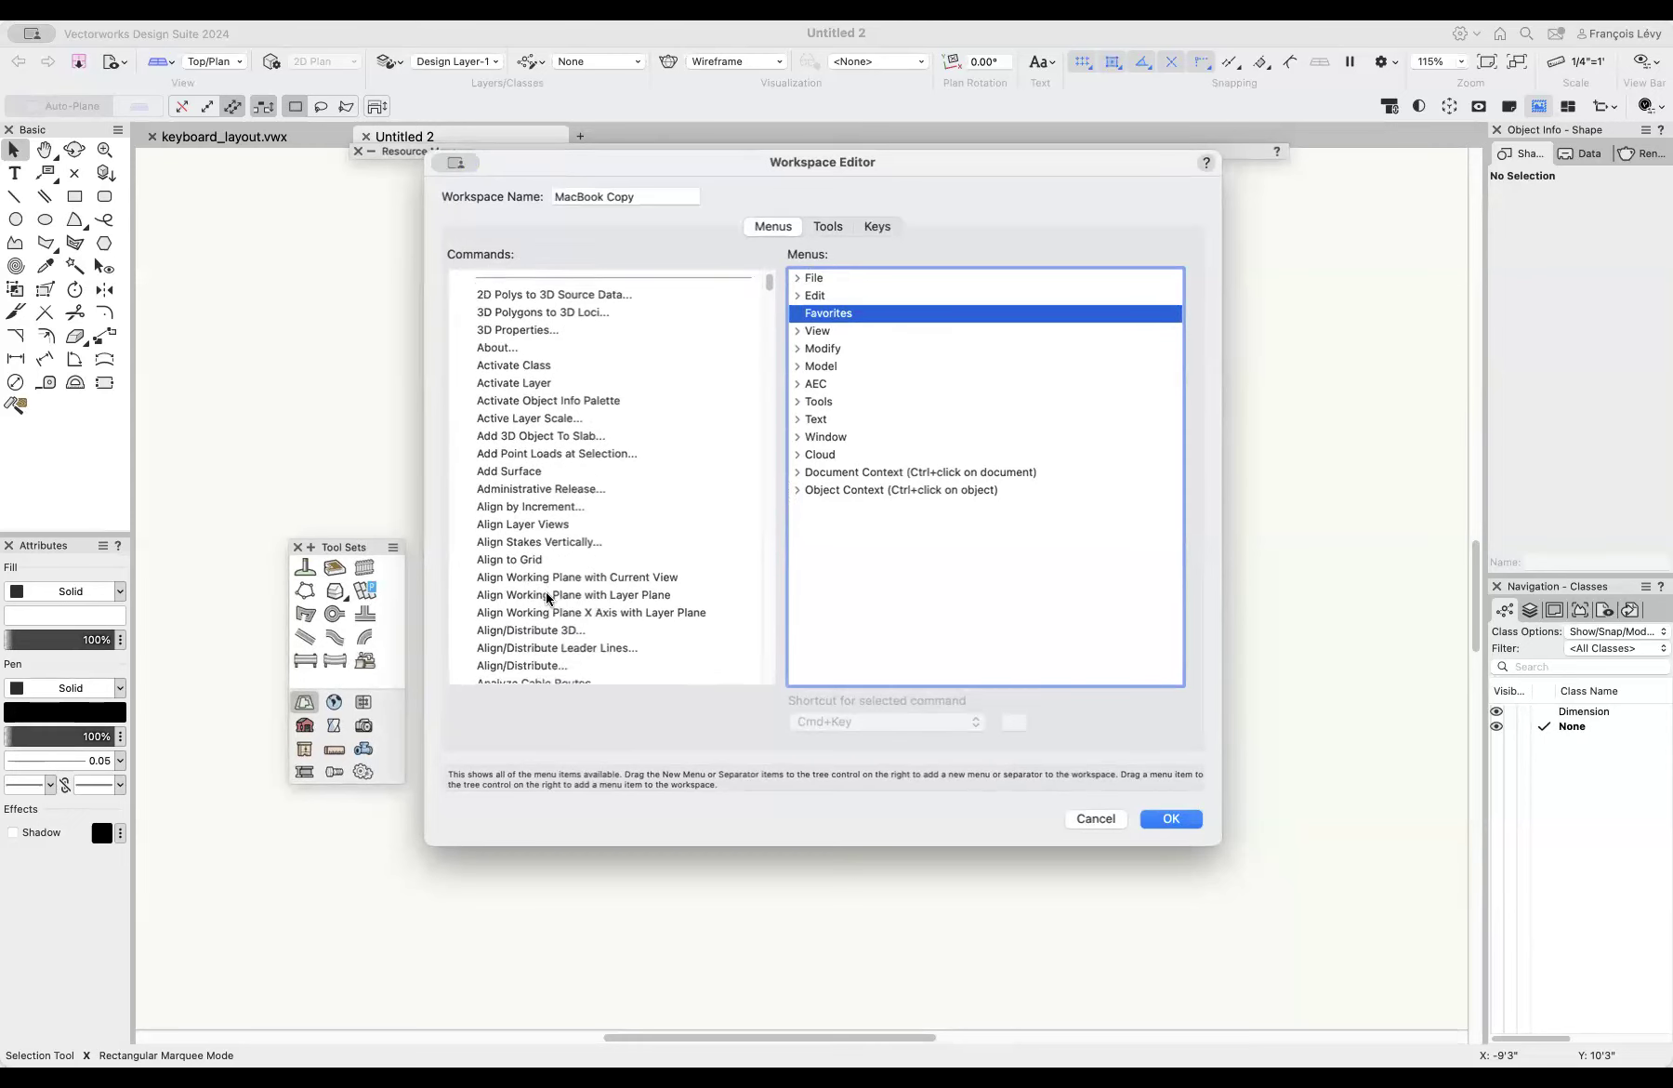
click(542, 615)
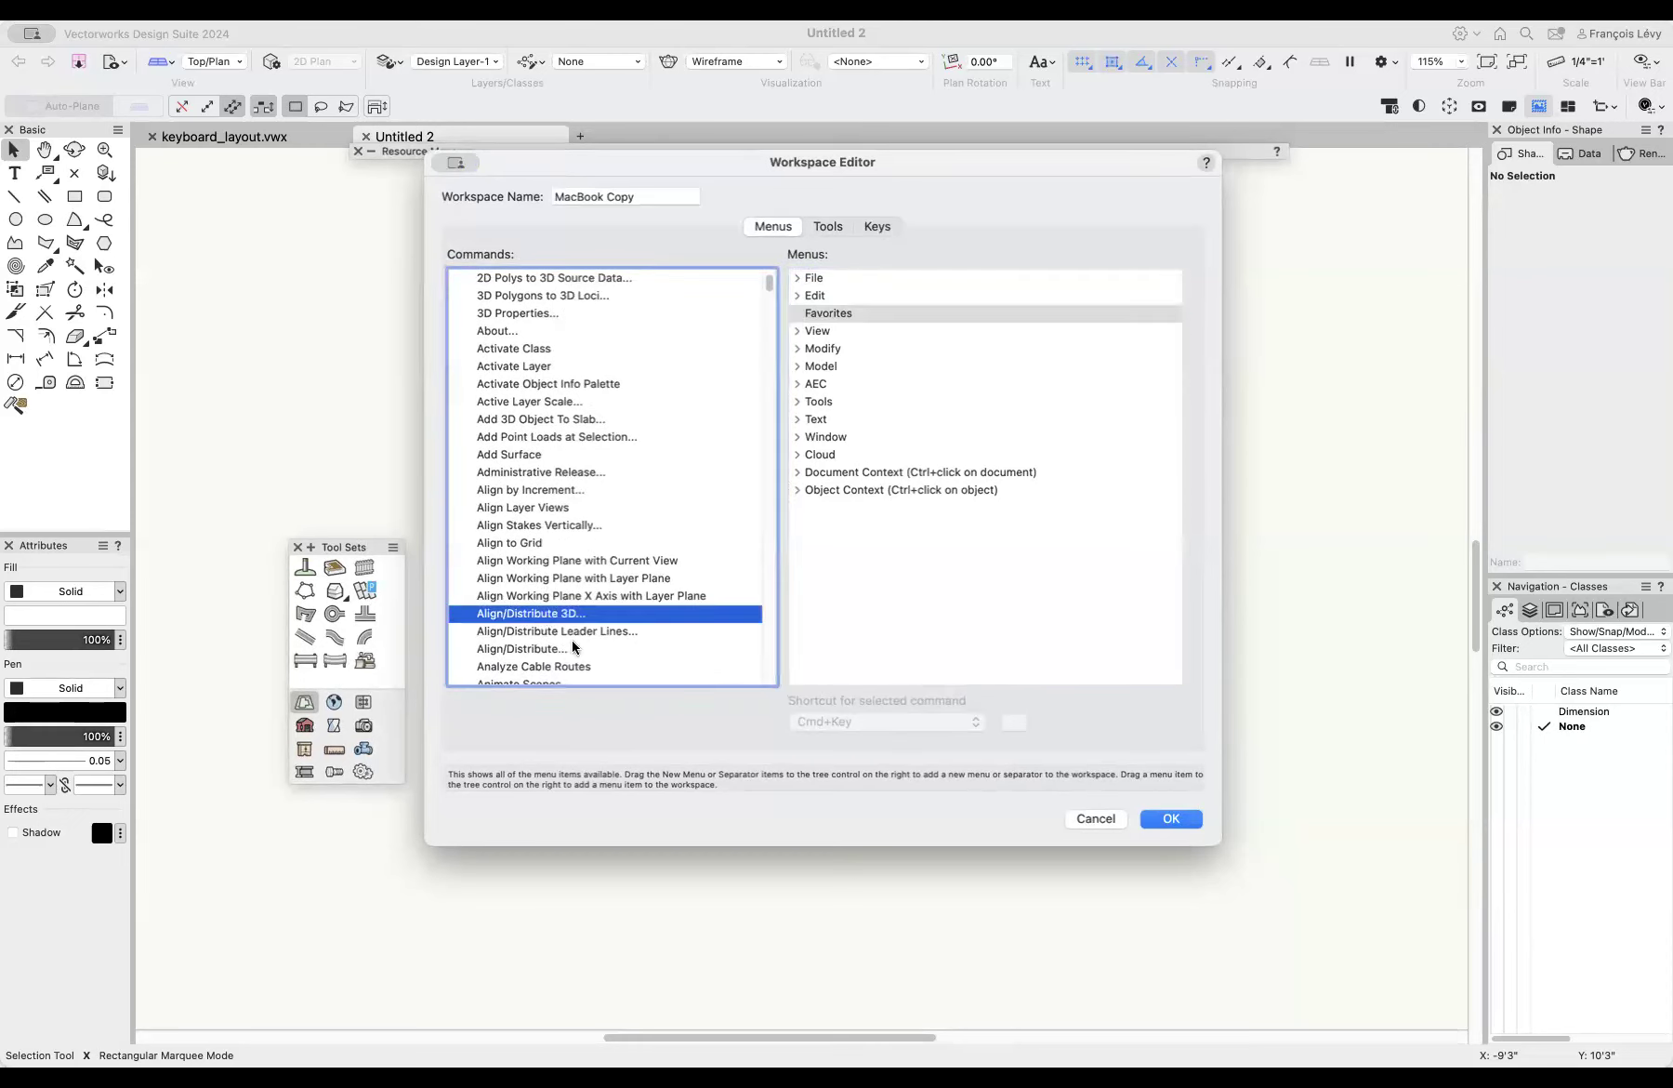
click(548, 651)
drag(547, 655, 874, 321)
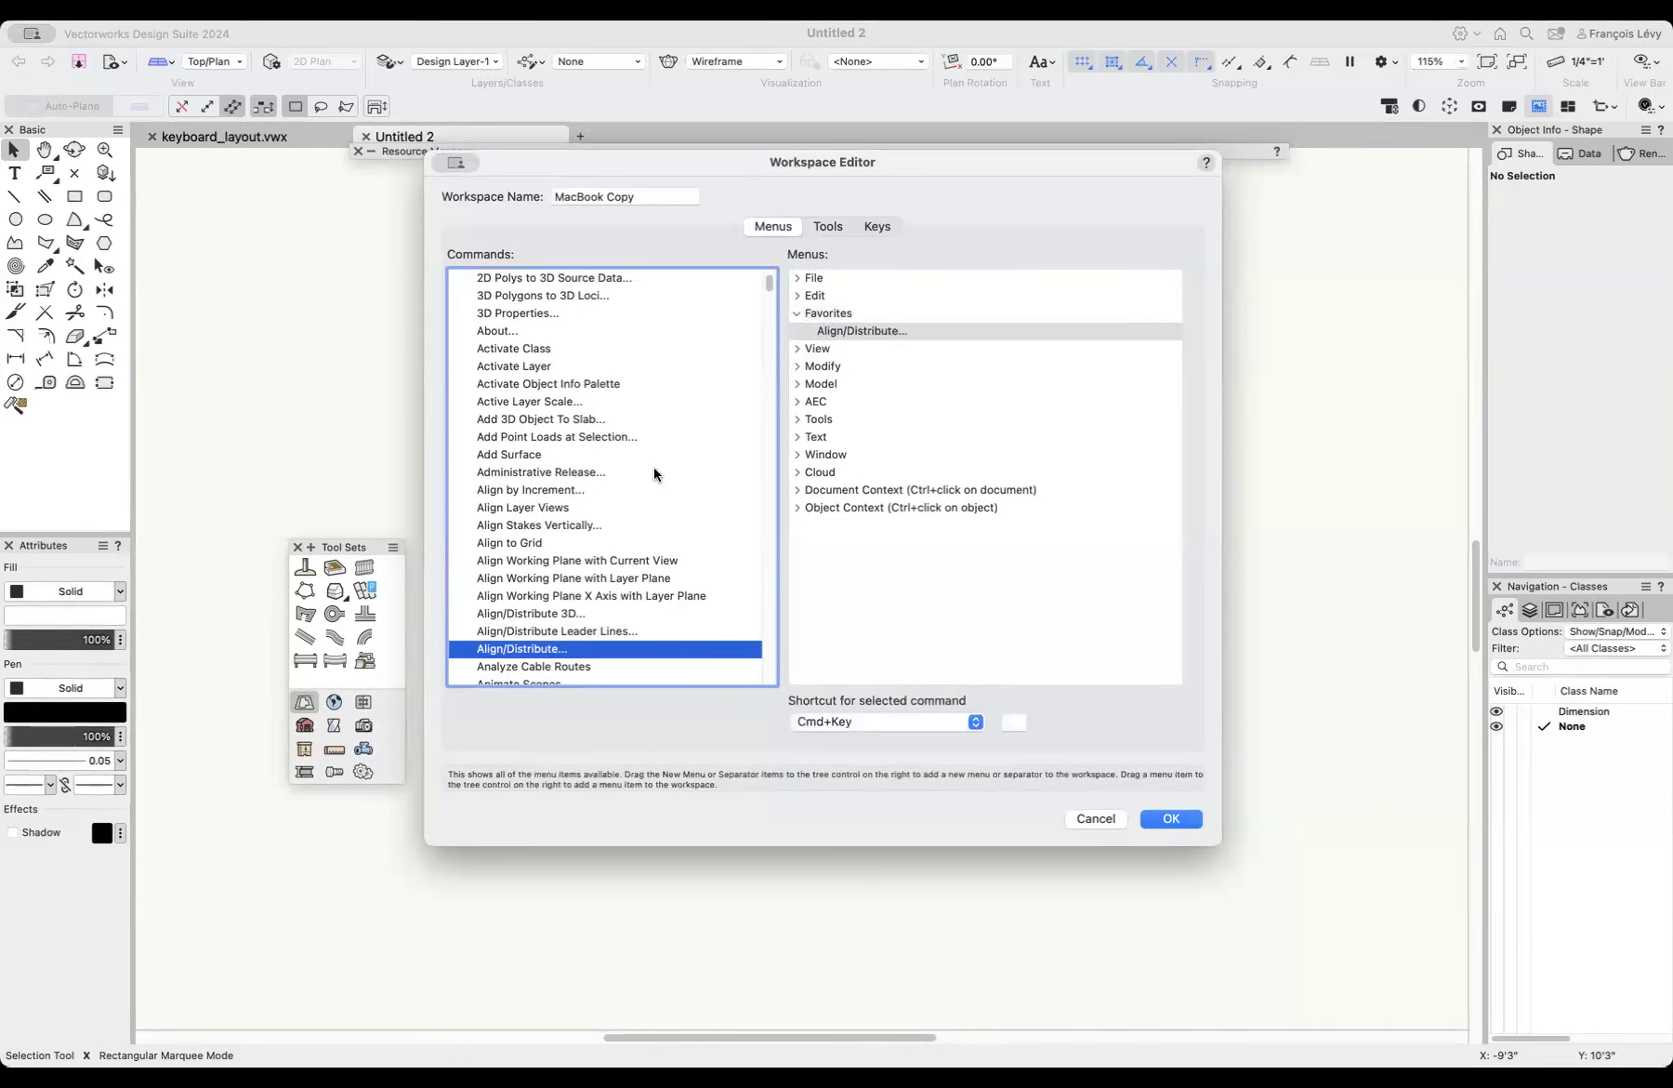
Step: Add the Classes command from the full command list to the Favorites menu, below Align/Distribute
scroll(605, 606, down, 8)
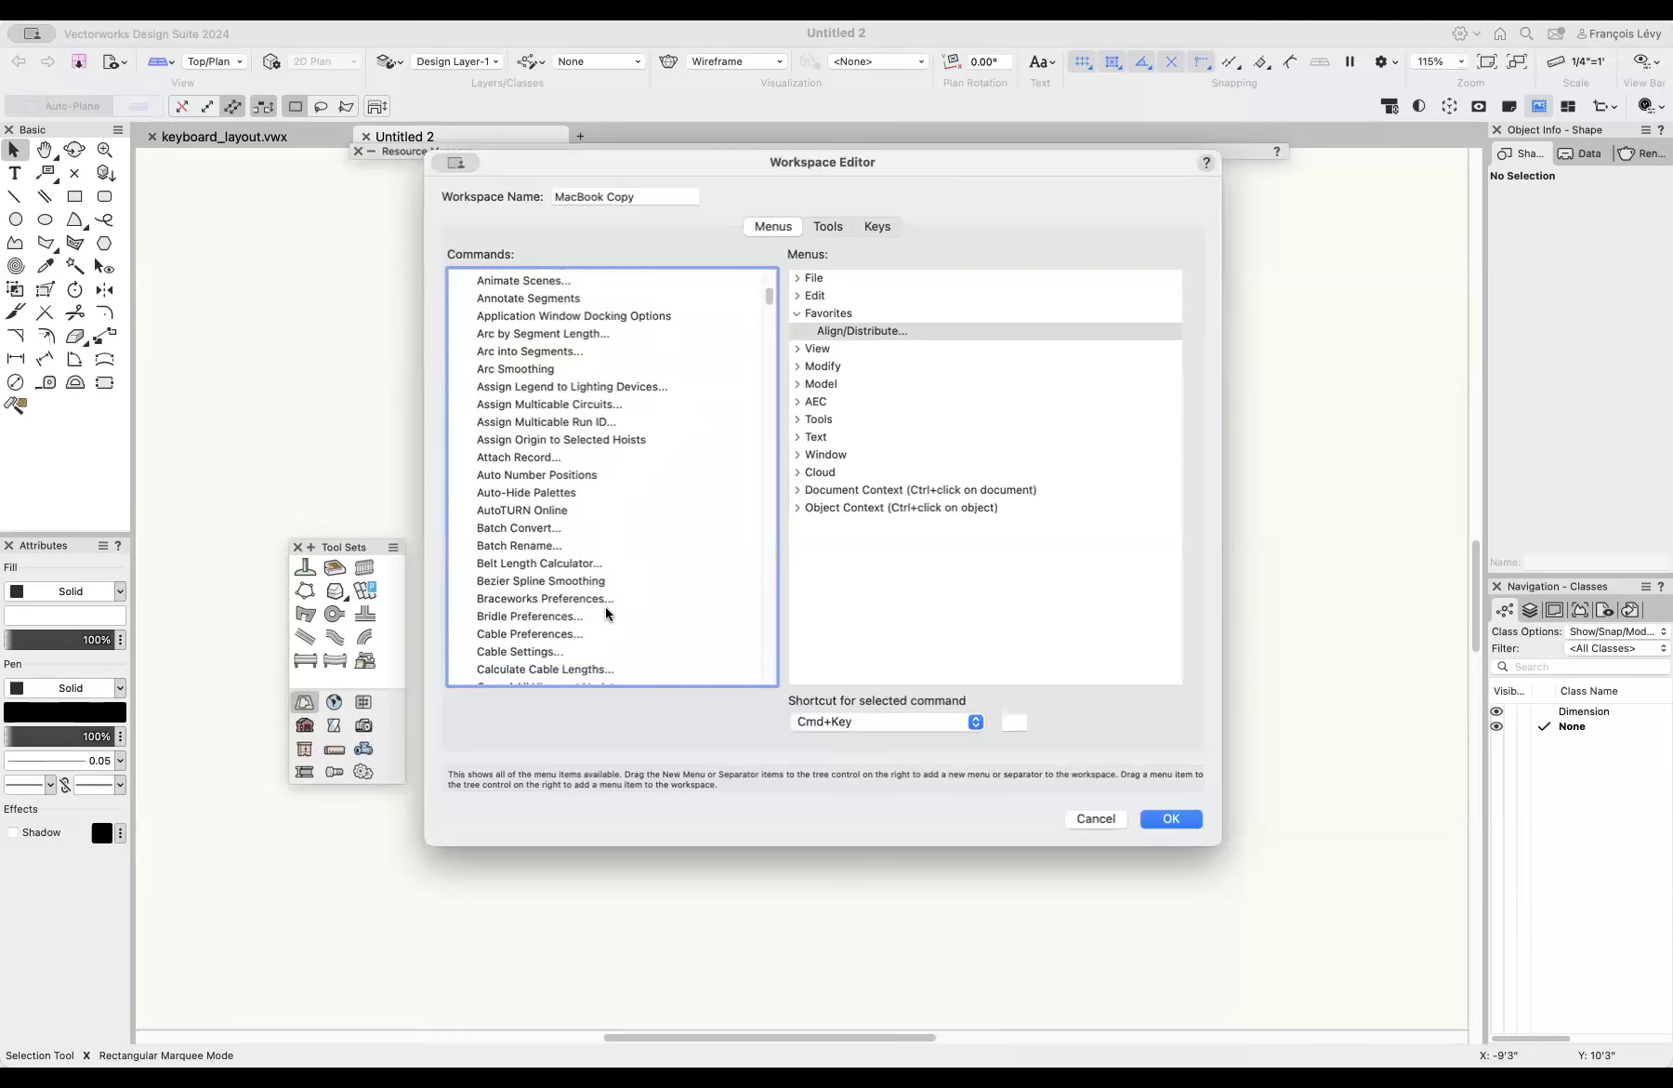
scroll(593, 539, down, 6)
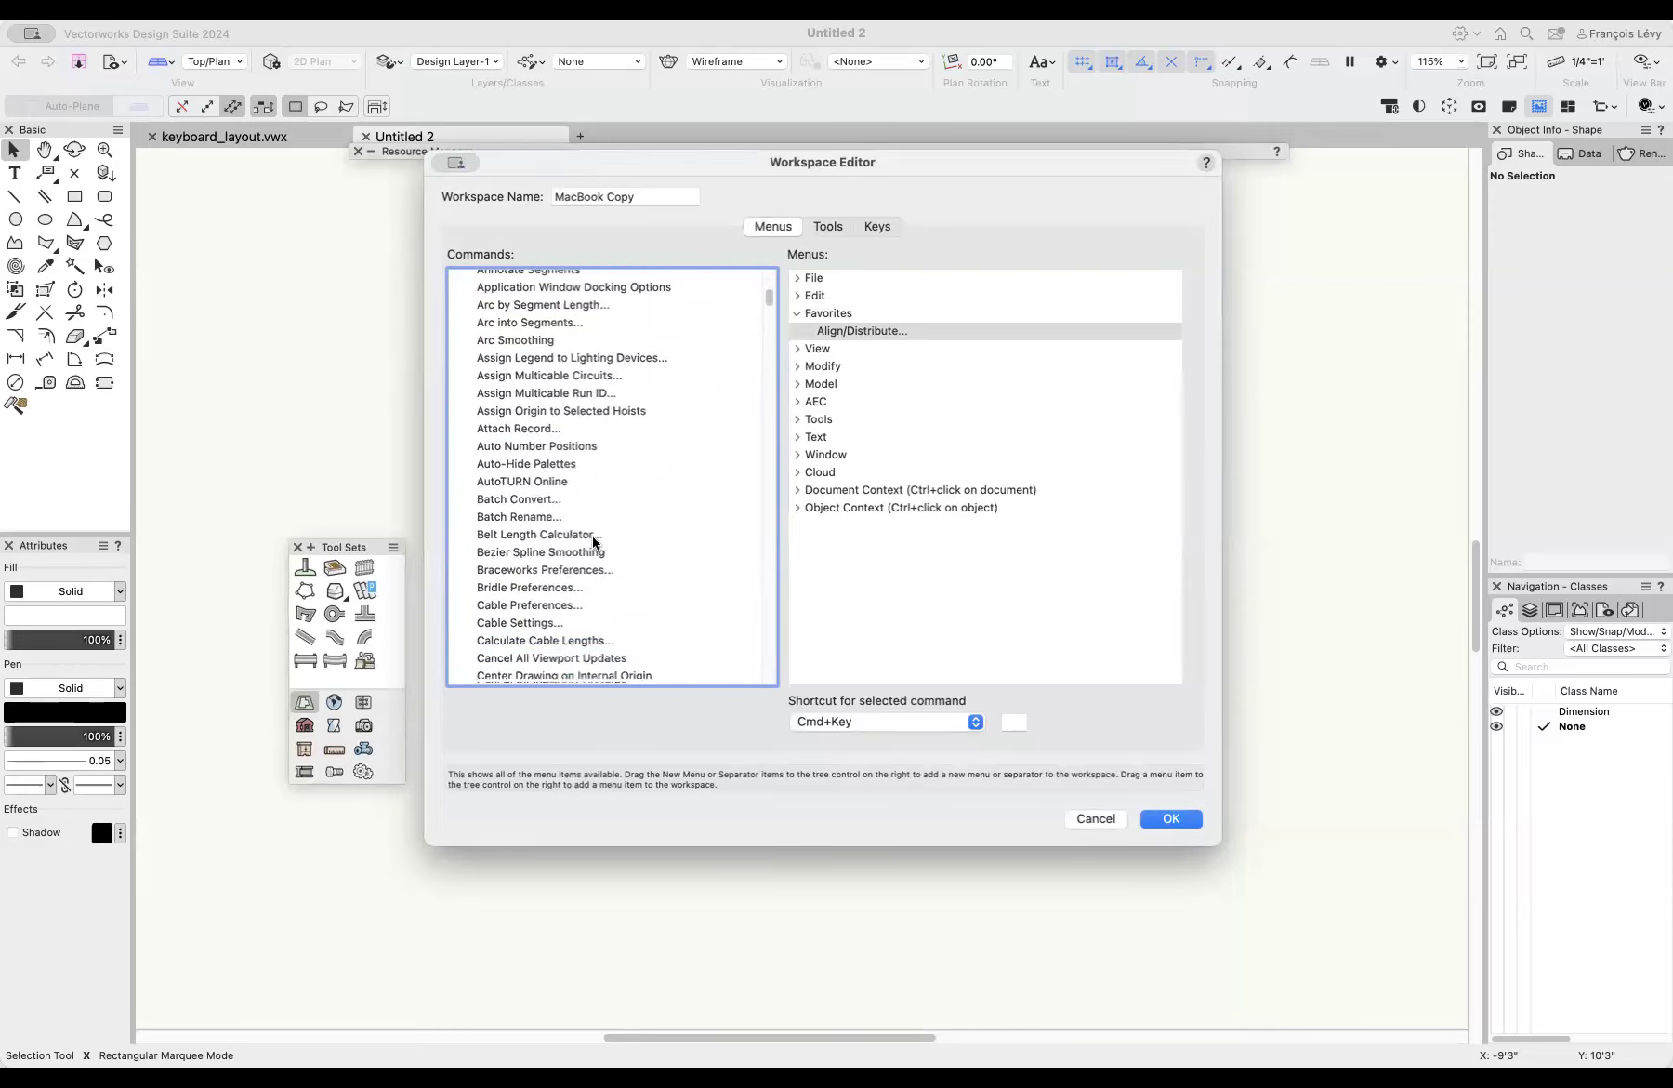
scroll(593, 541, down, 6)
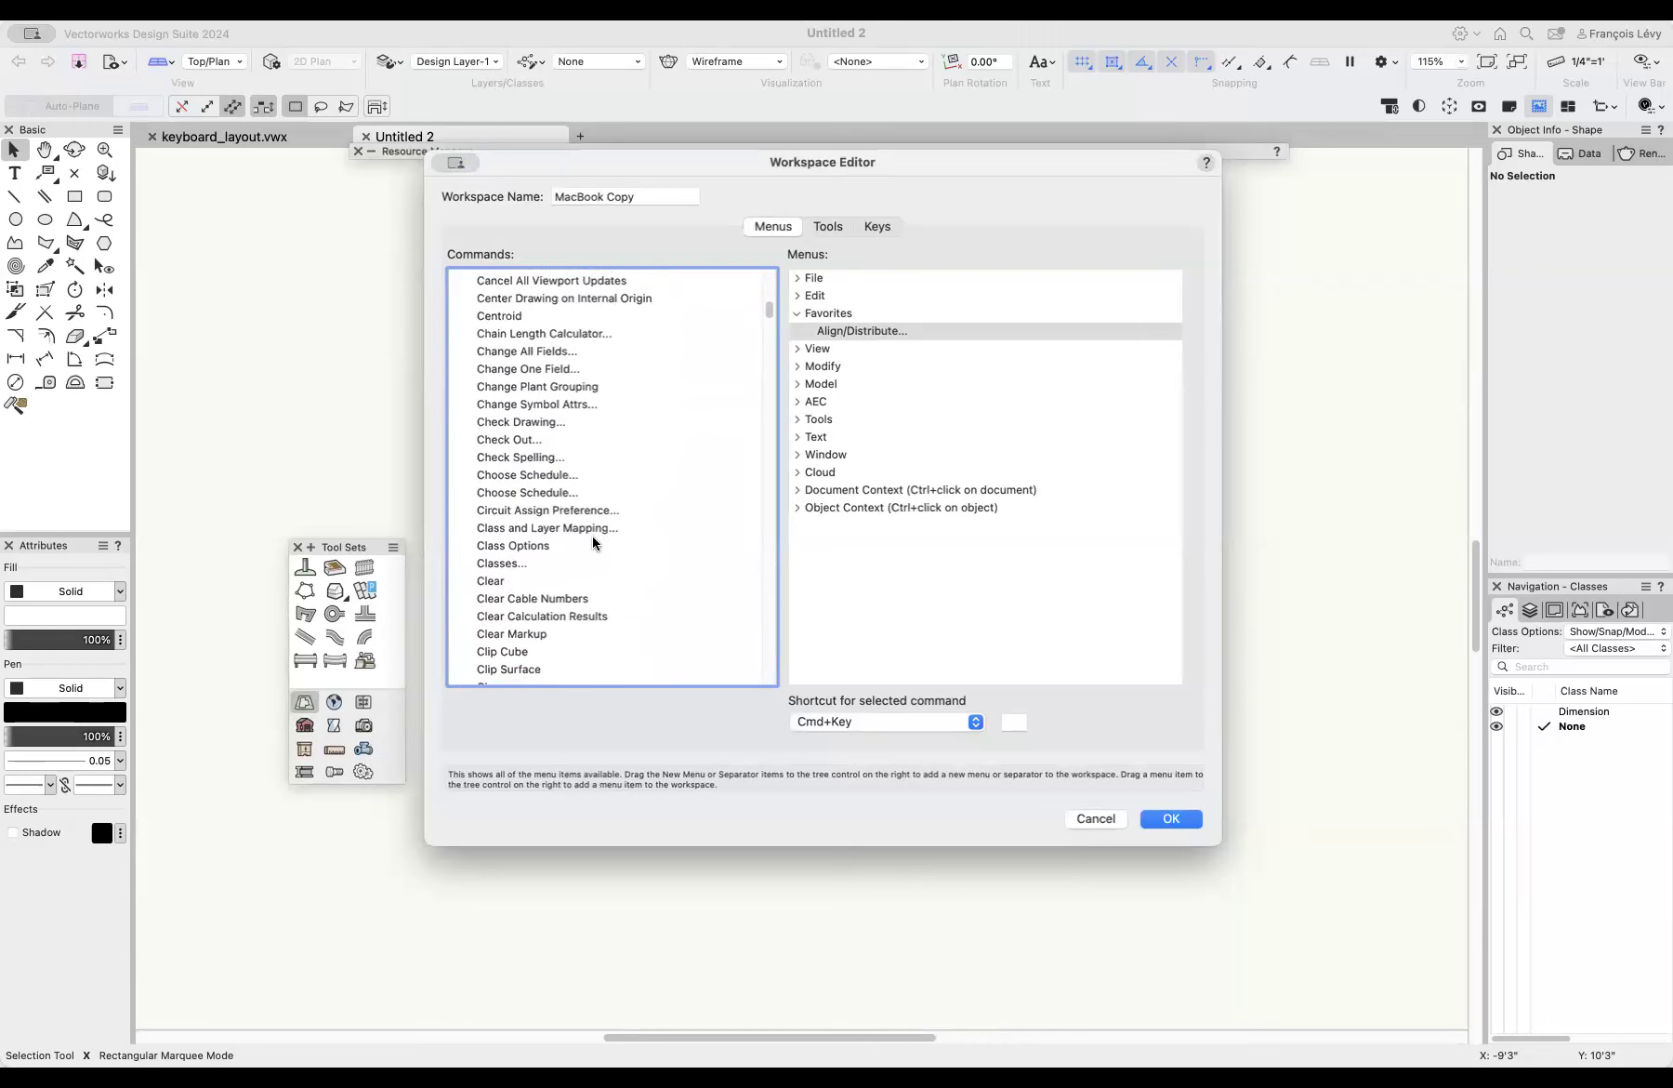
drag(508, 568, 915, 344)
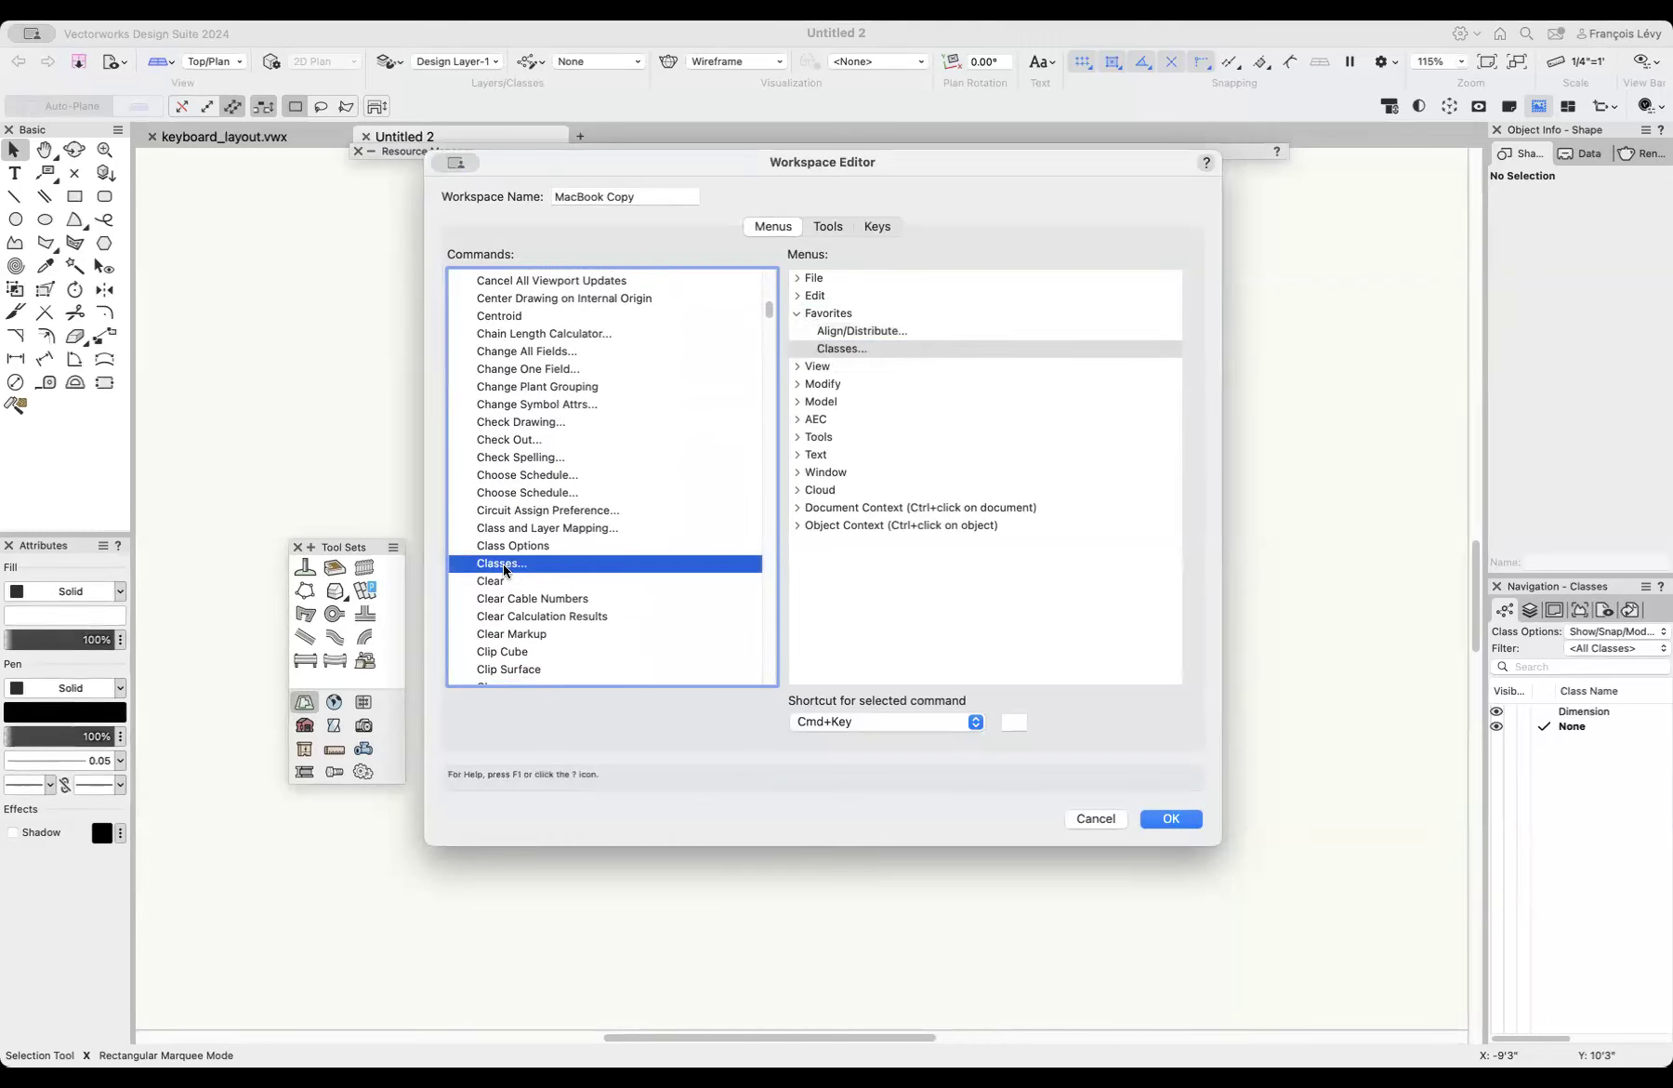
Step: Add the Layers command from the full command list to the Favorites menu, below Classes
scroll(467, 595, down, 4)
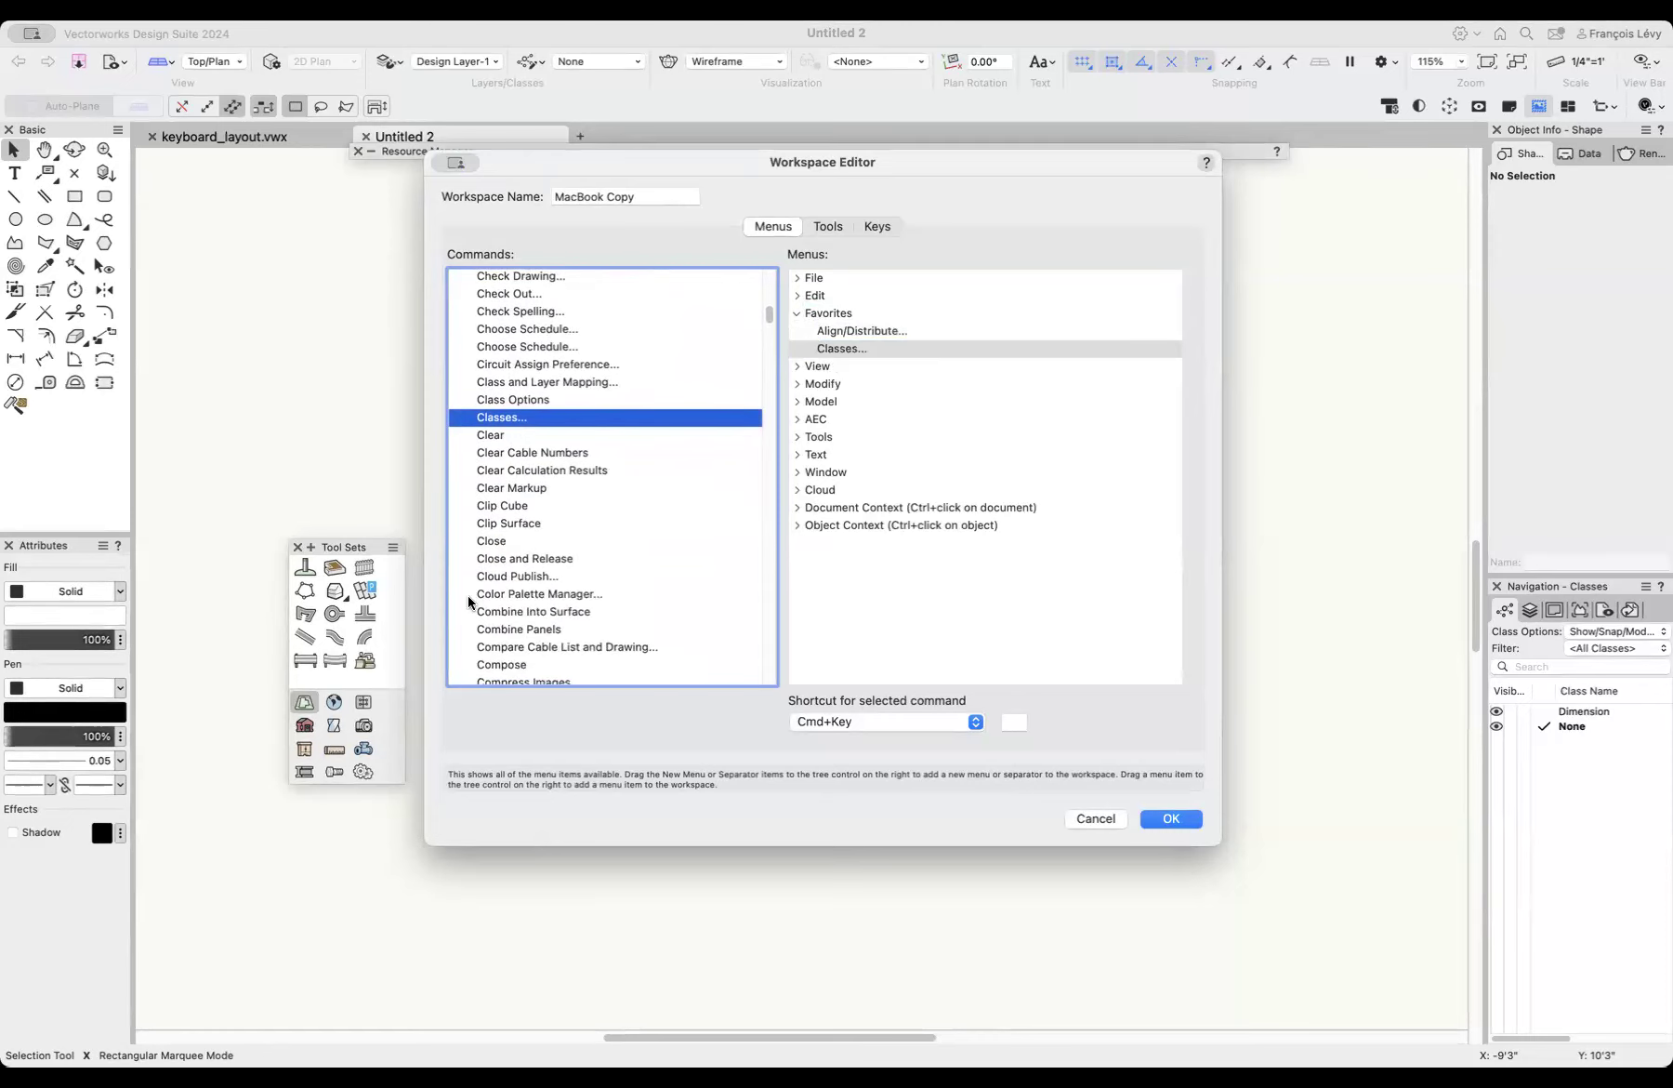
scroll(530, 560, down, 20)
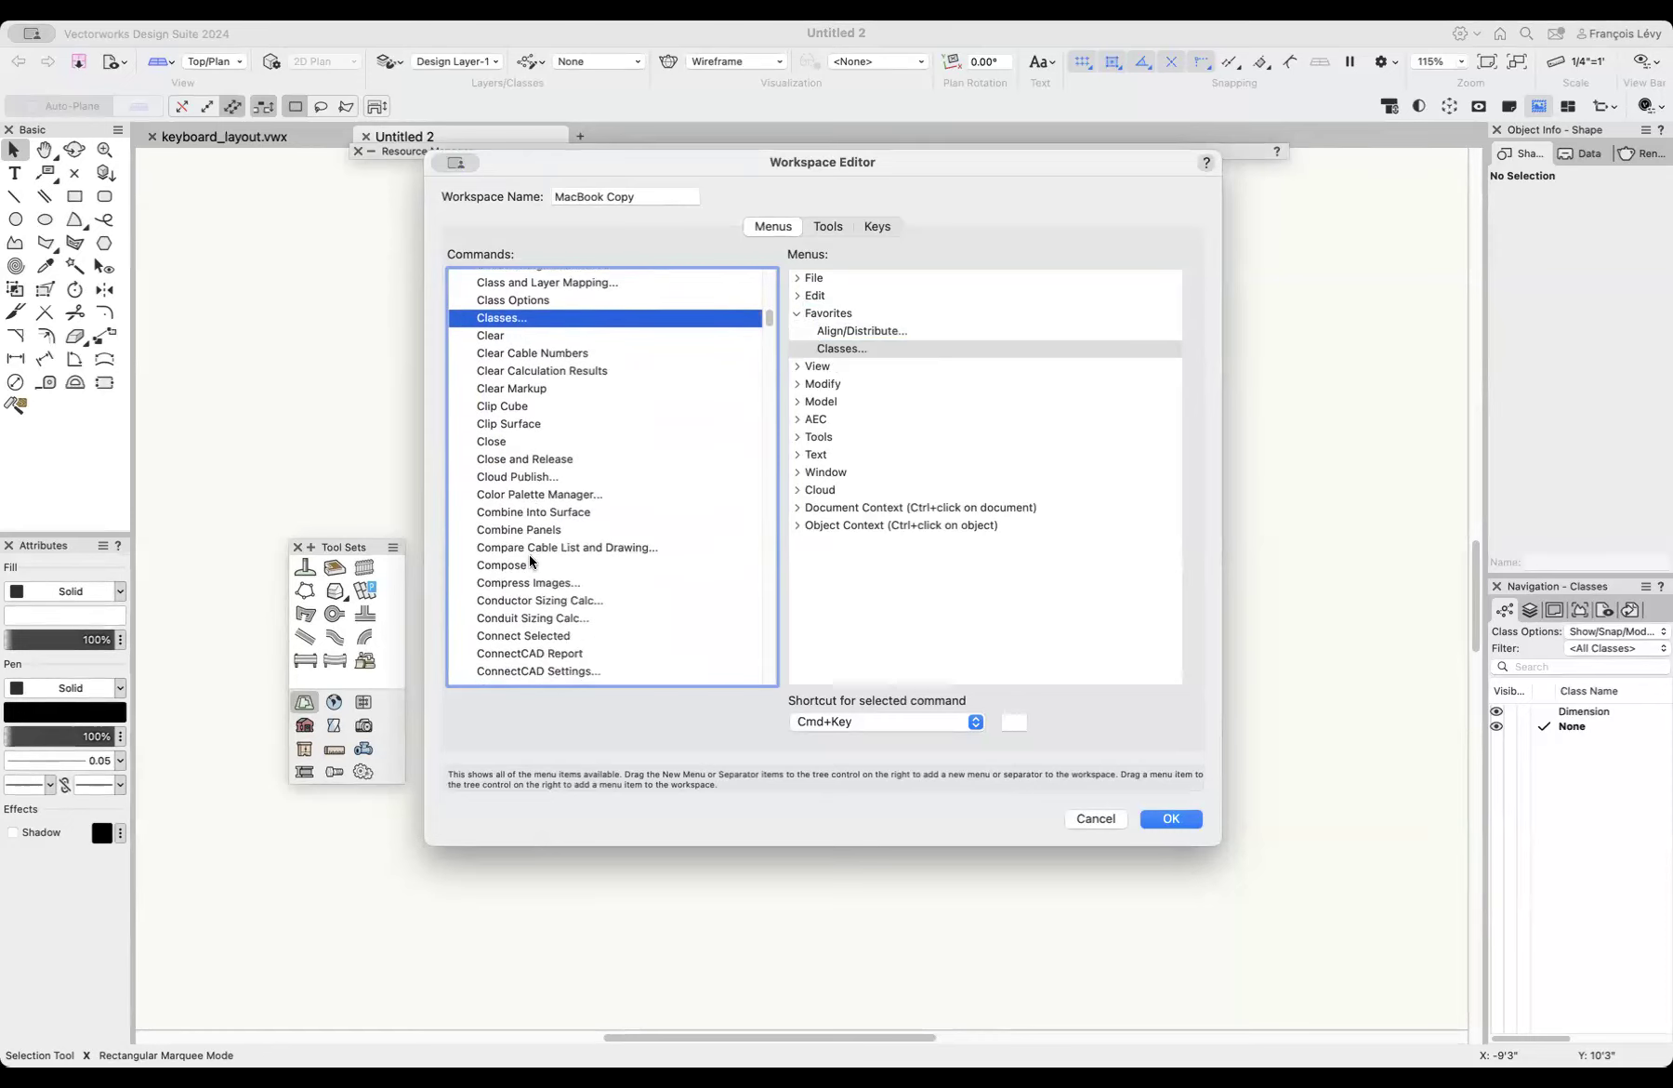
scroll(530, 561, down, 20)
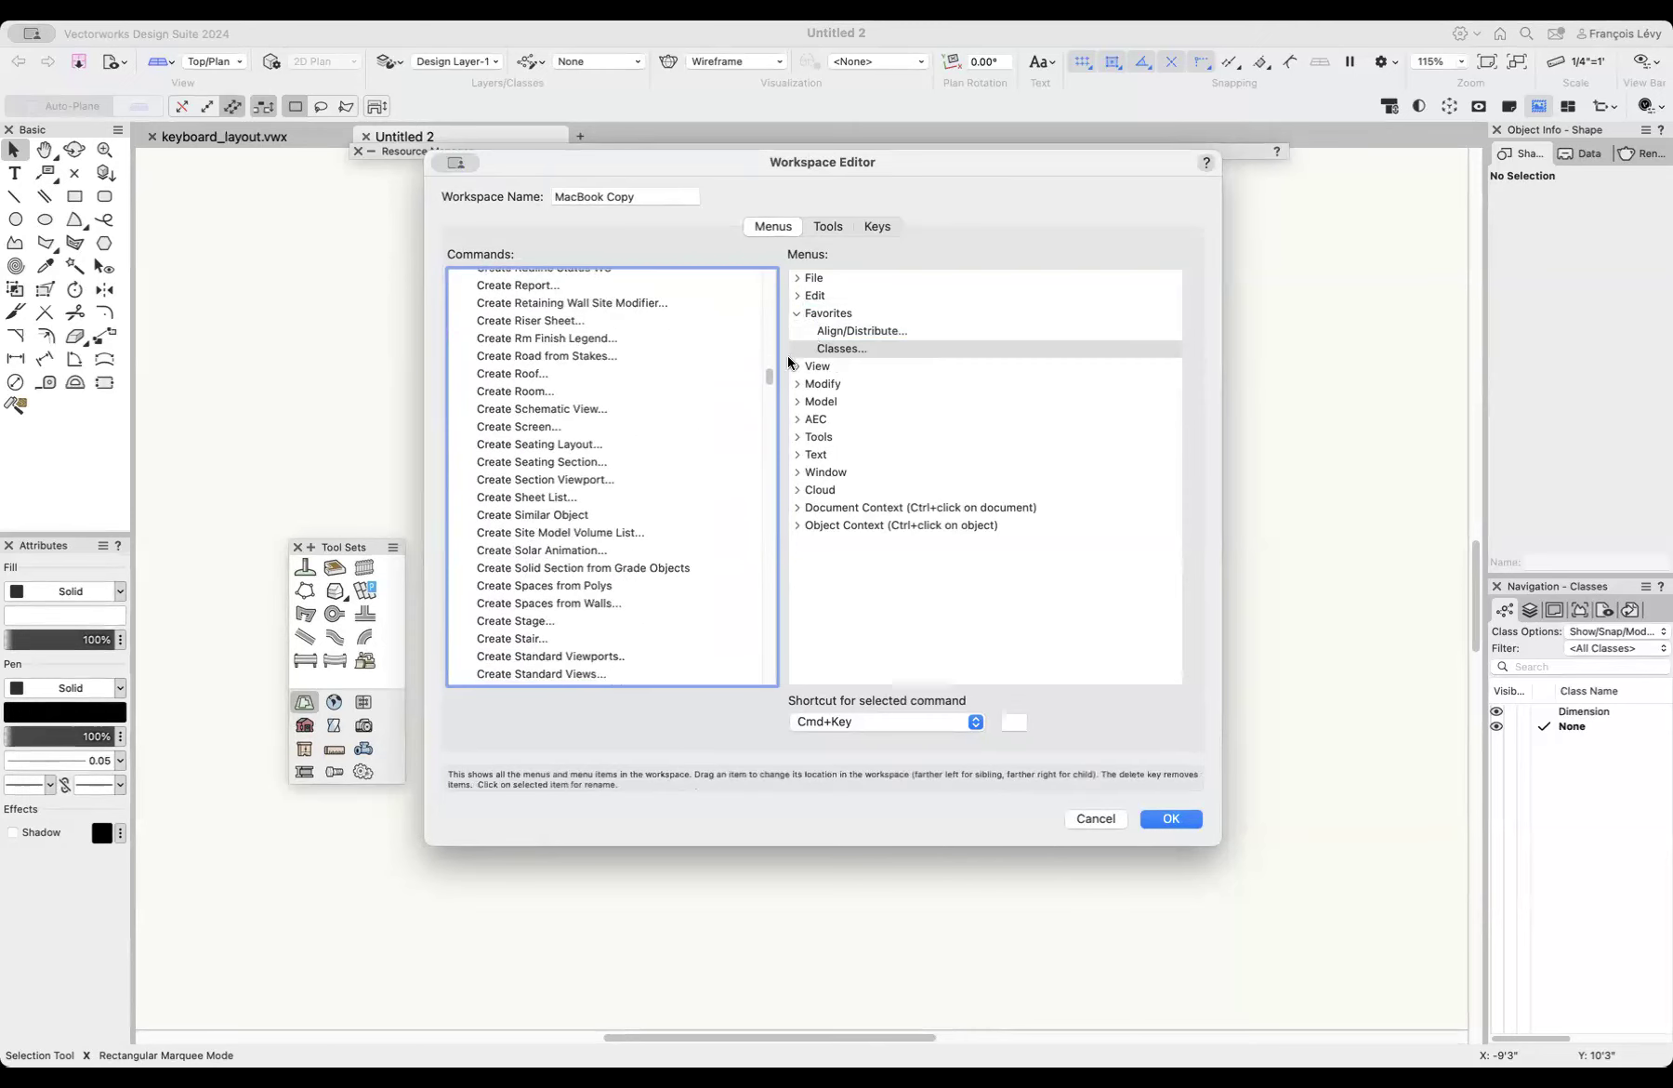
drag(770, 376, 783, 505)
scroll(583, 598, up, 15)
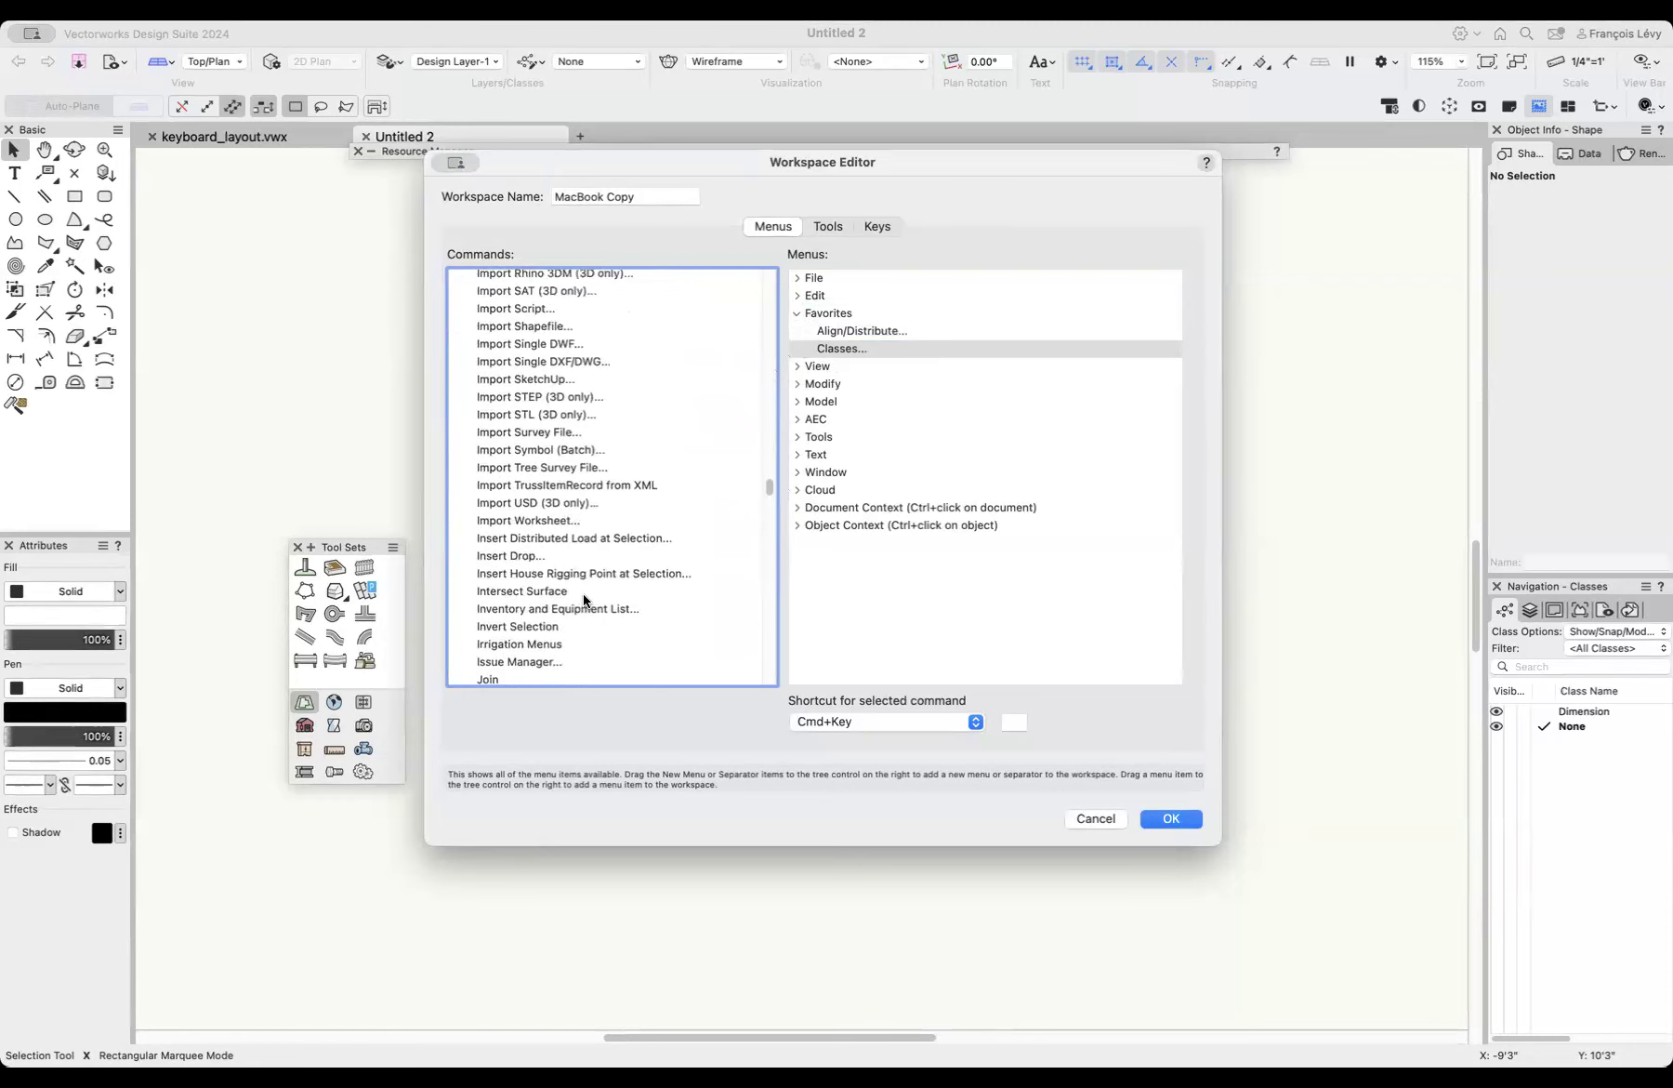
scroll(541, 567, down, 3)
scroll(542, 569, down, 5)
drag(494, 542, 953, 364)
Step: Save the modified MacBook Copy workspace and make it the active workspace
click(1173, 817)
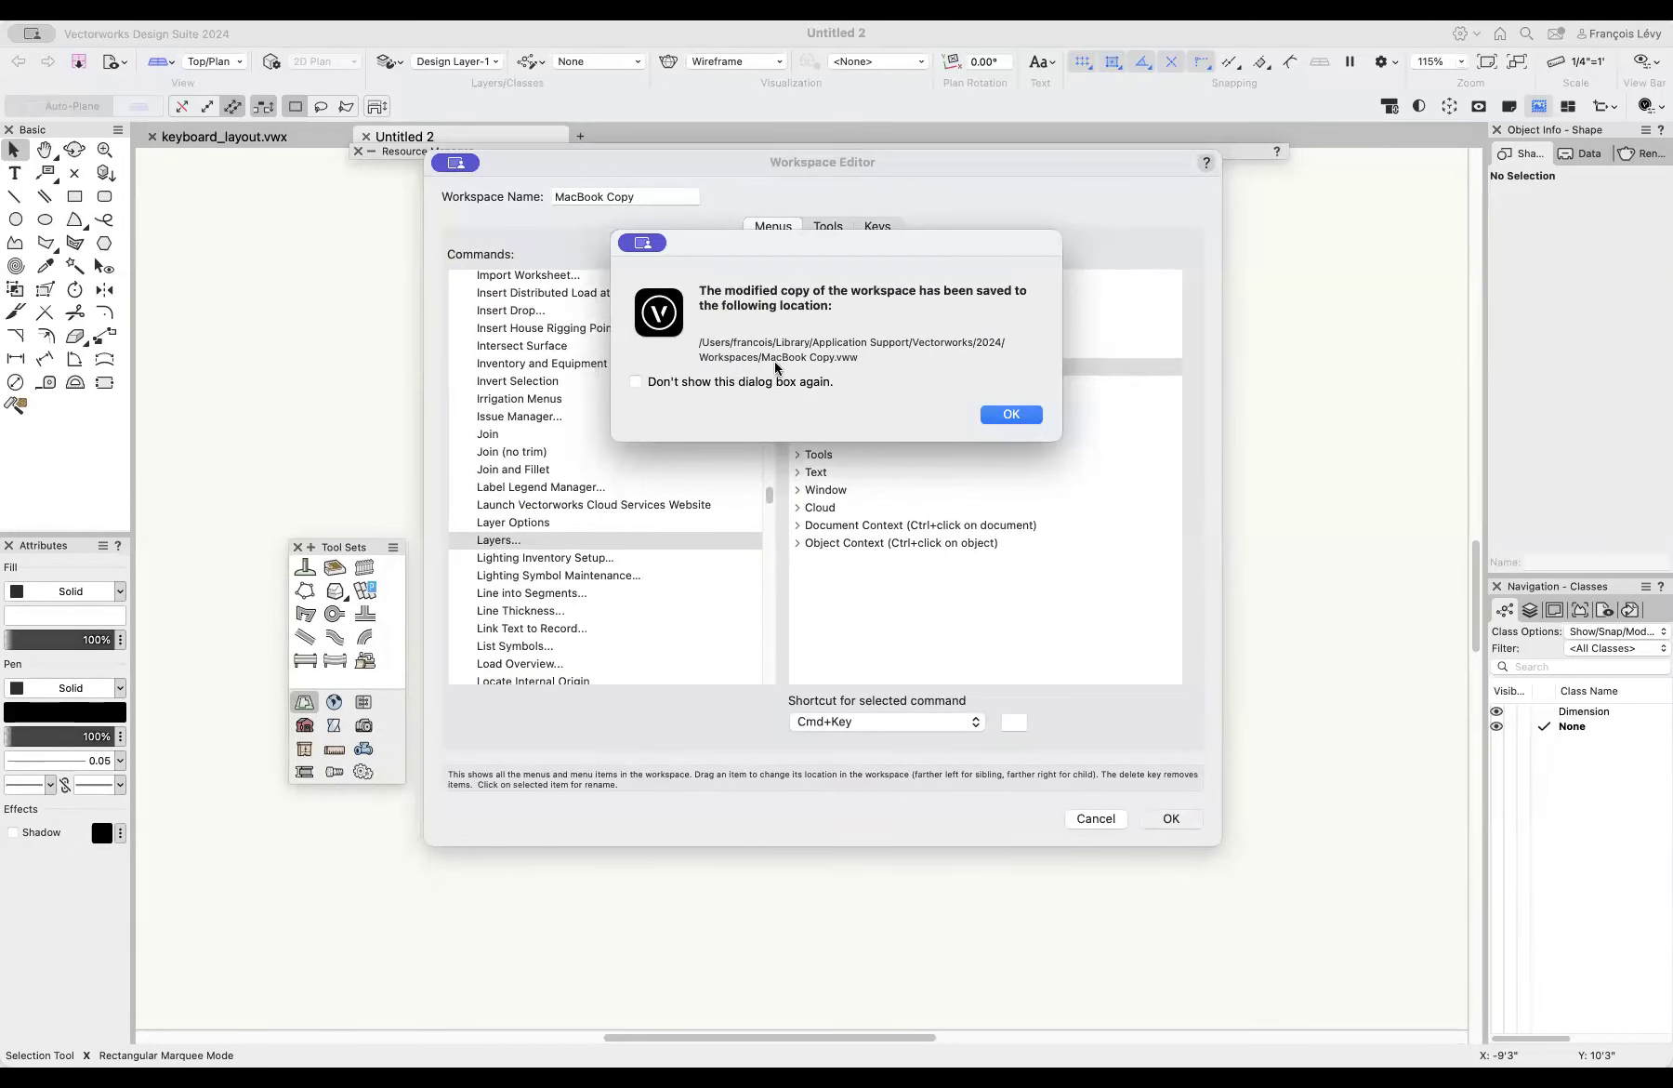
click(1023, 414)
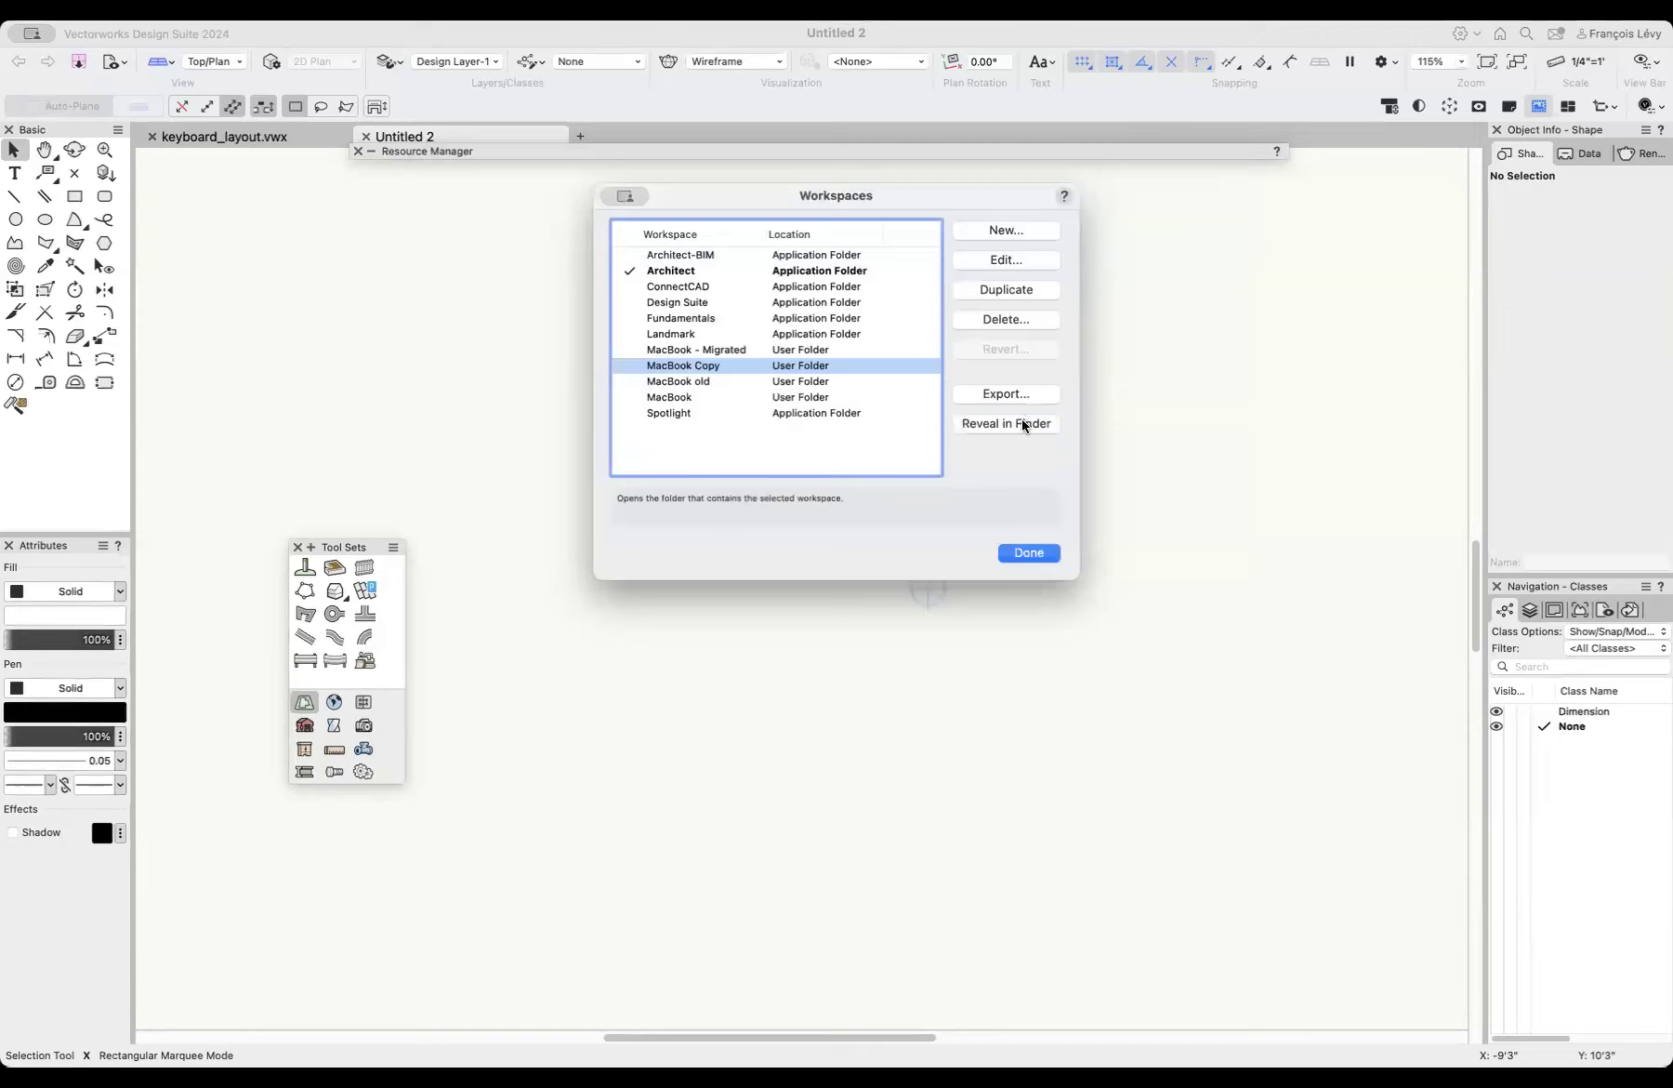
click(630, 368)
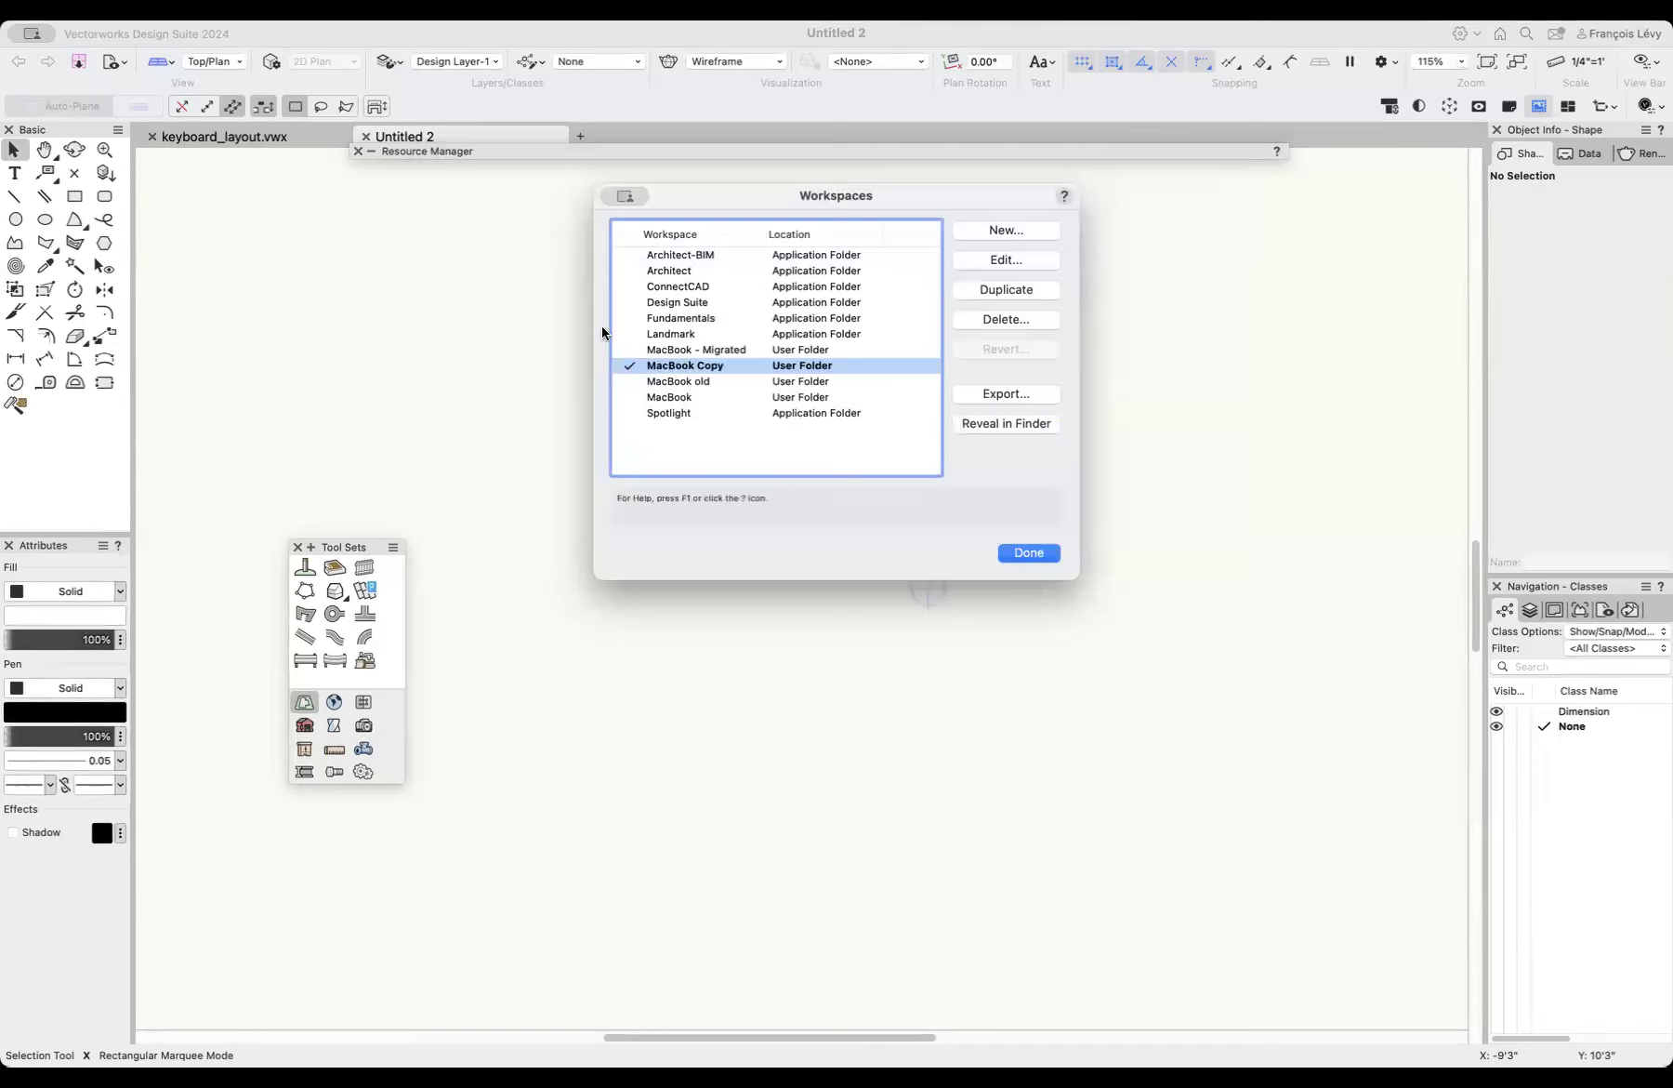
click(1030, 552)
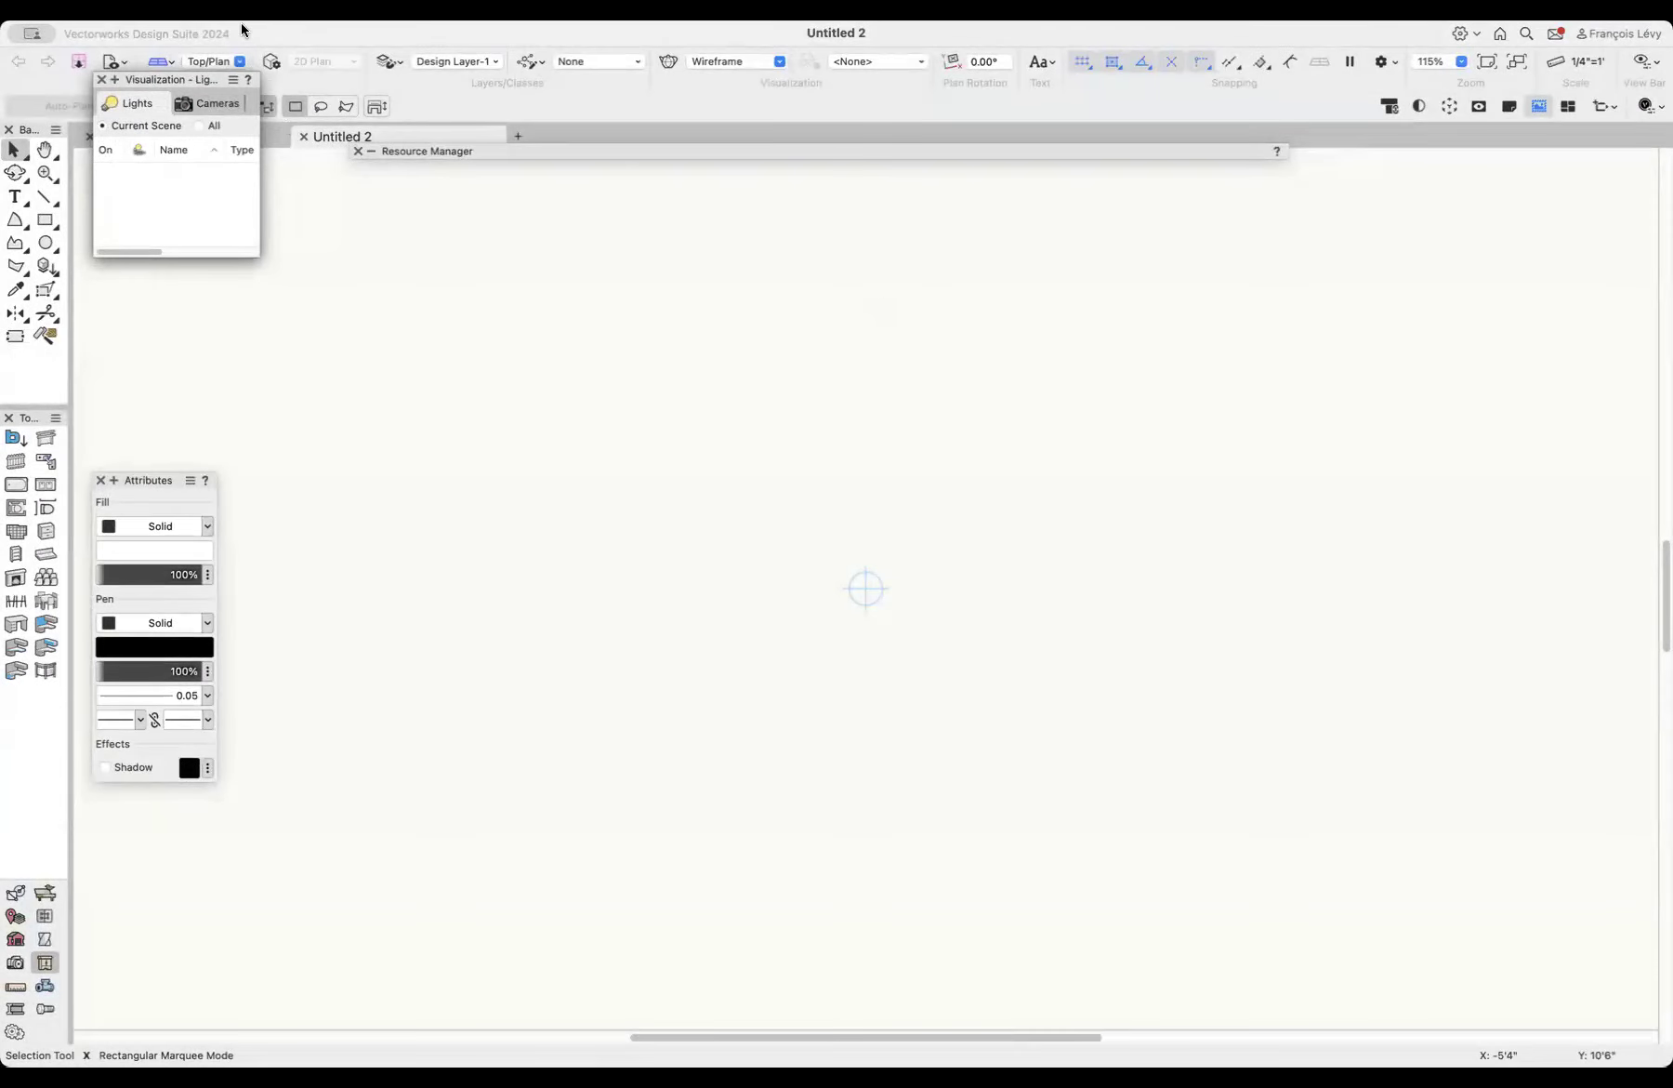
Step: Check the commands in the new Favorites menu and the File menu's contents in the current workspace's editor, leaving the workspace unchanged
click(242, 23)
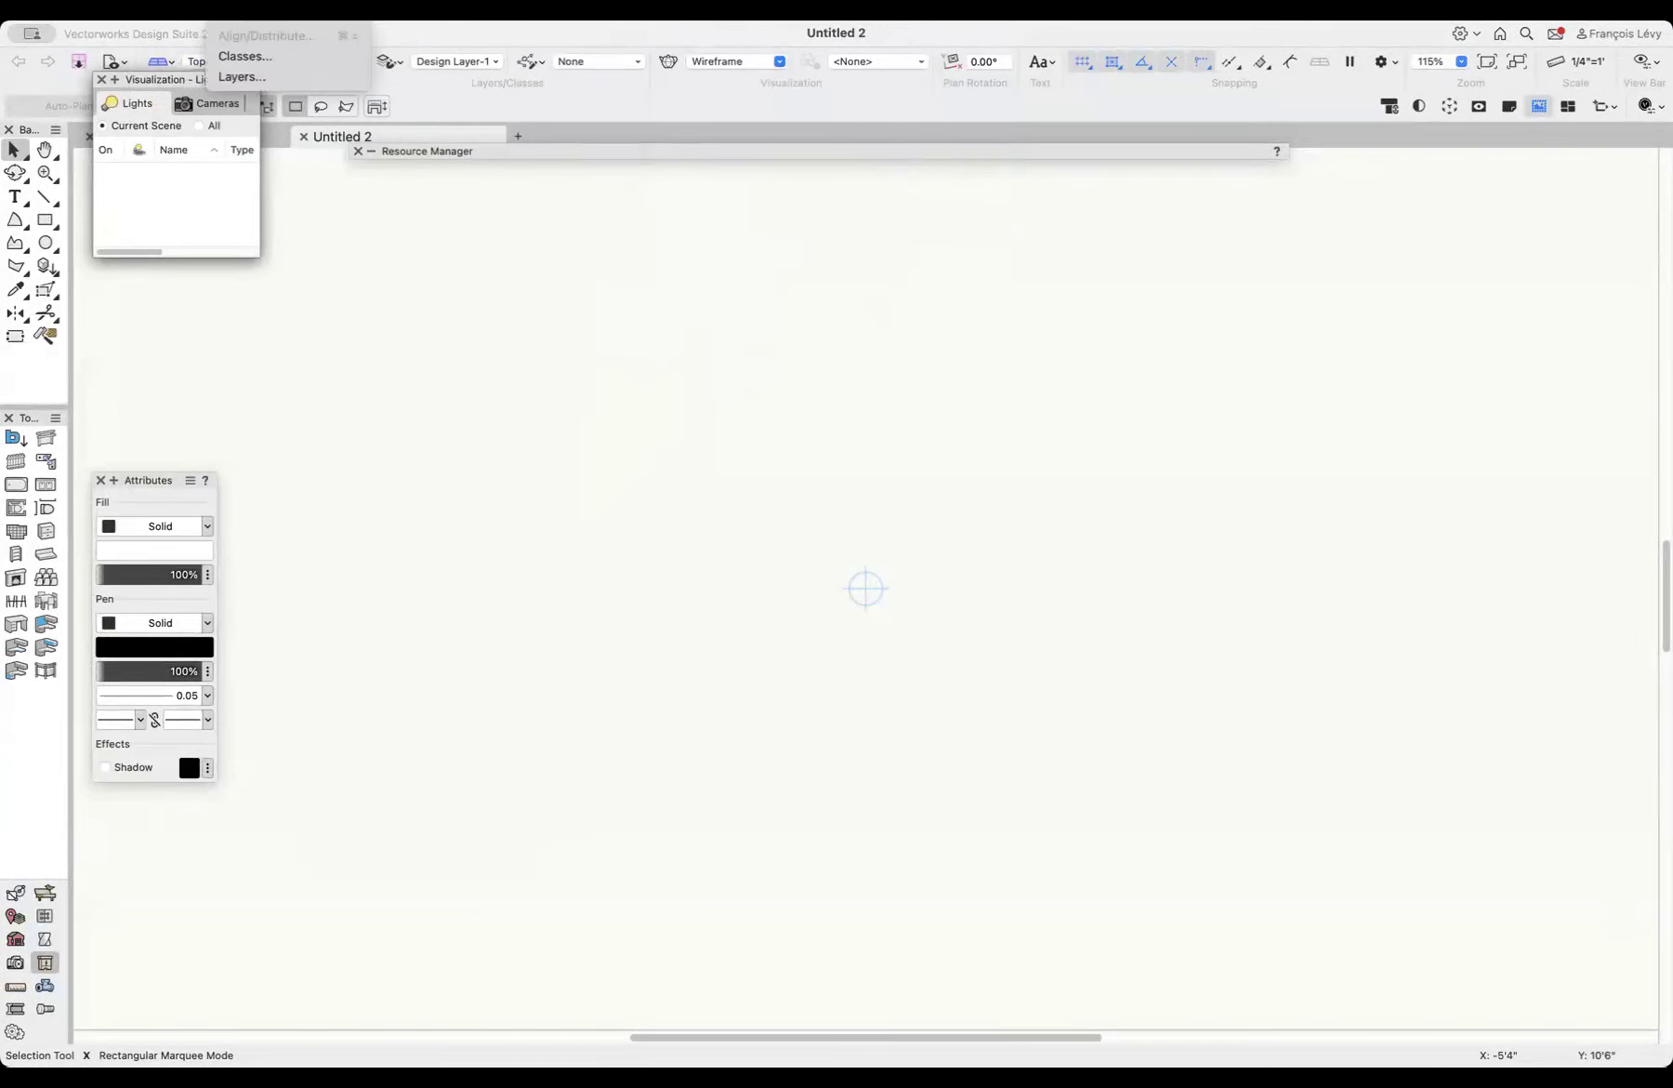
mouse_move(649, 641)
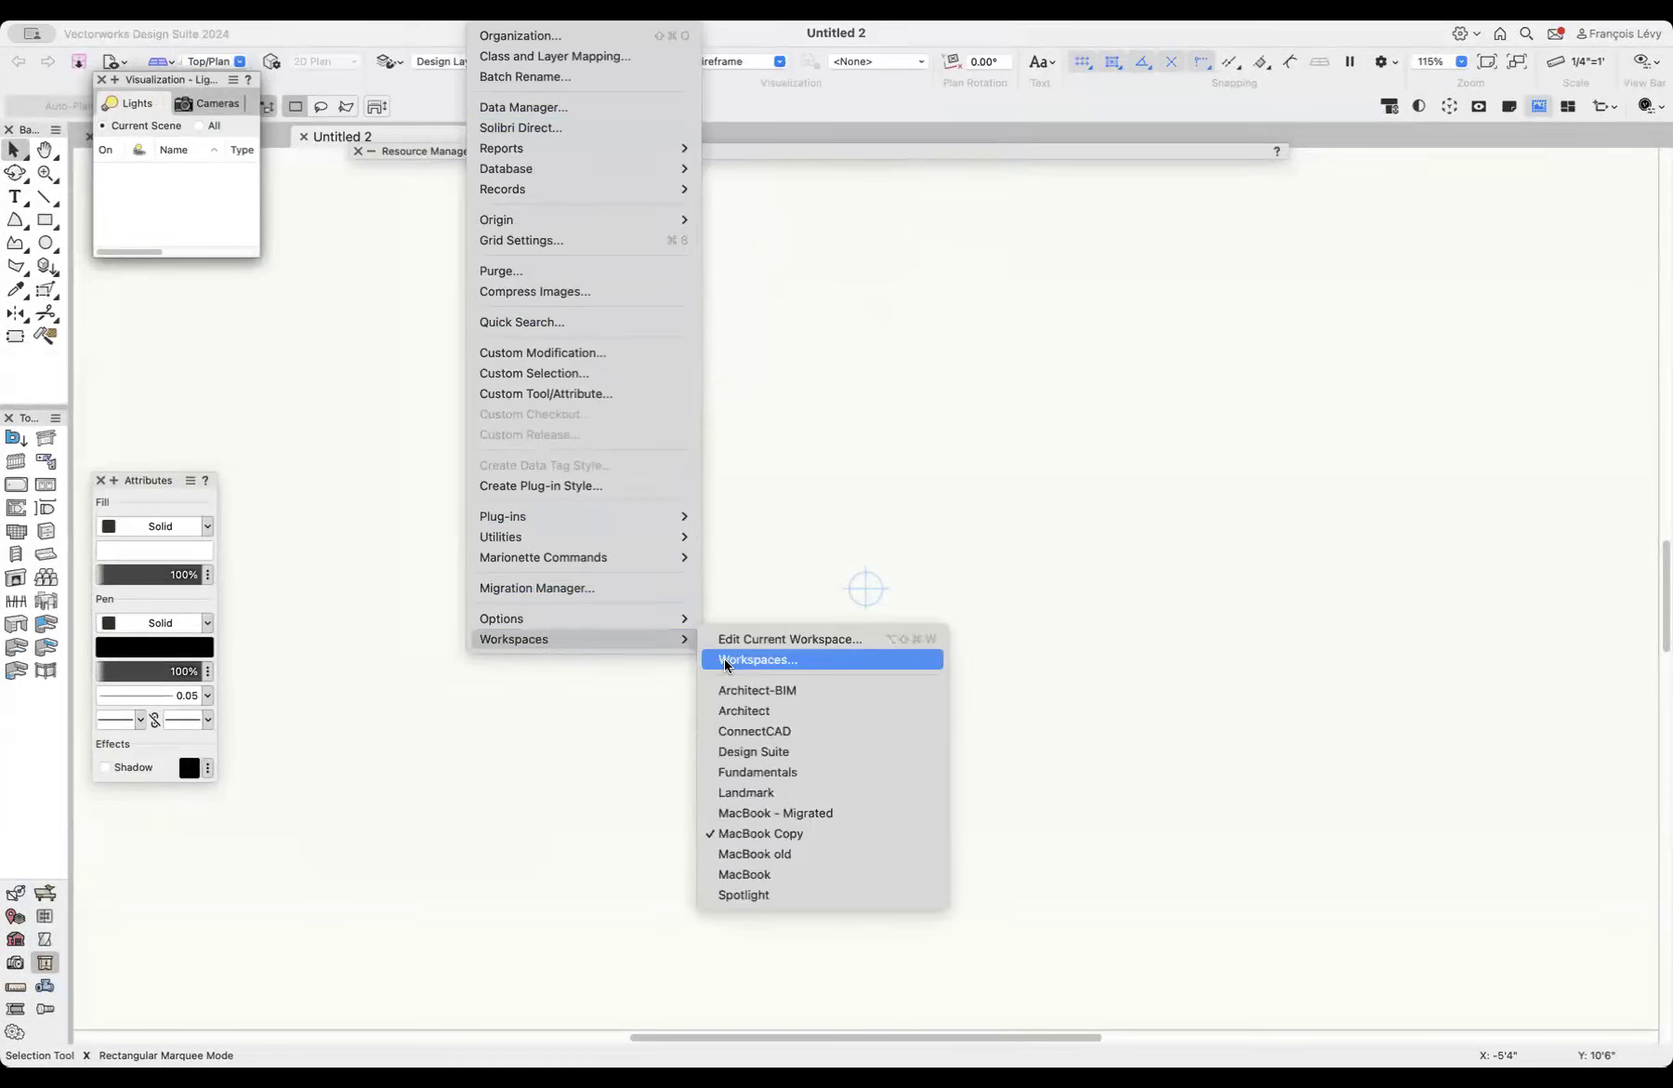
click(735, 642)
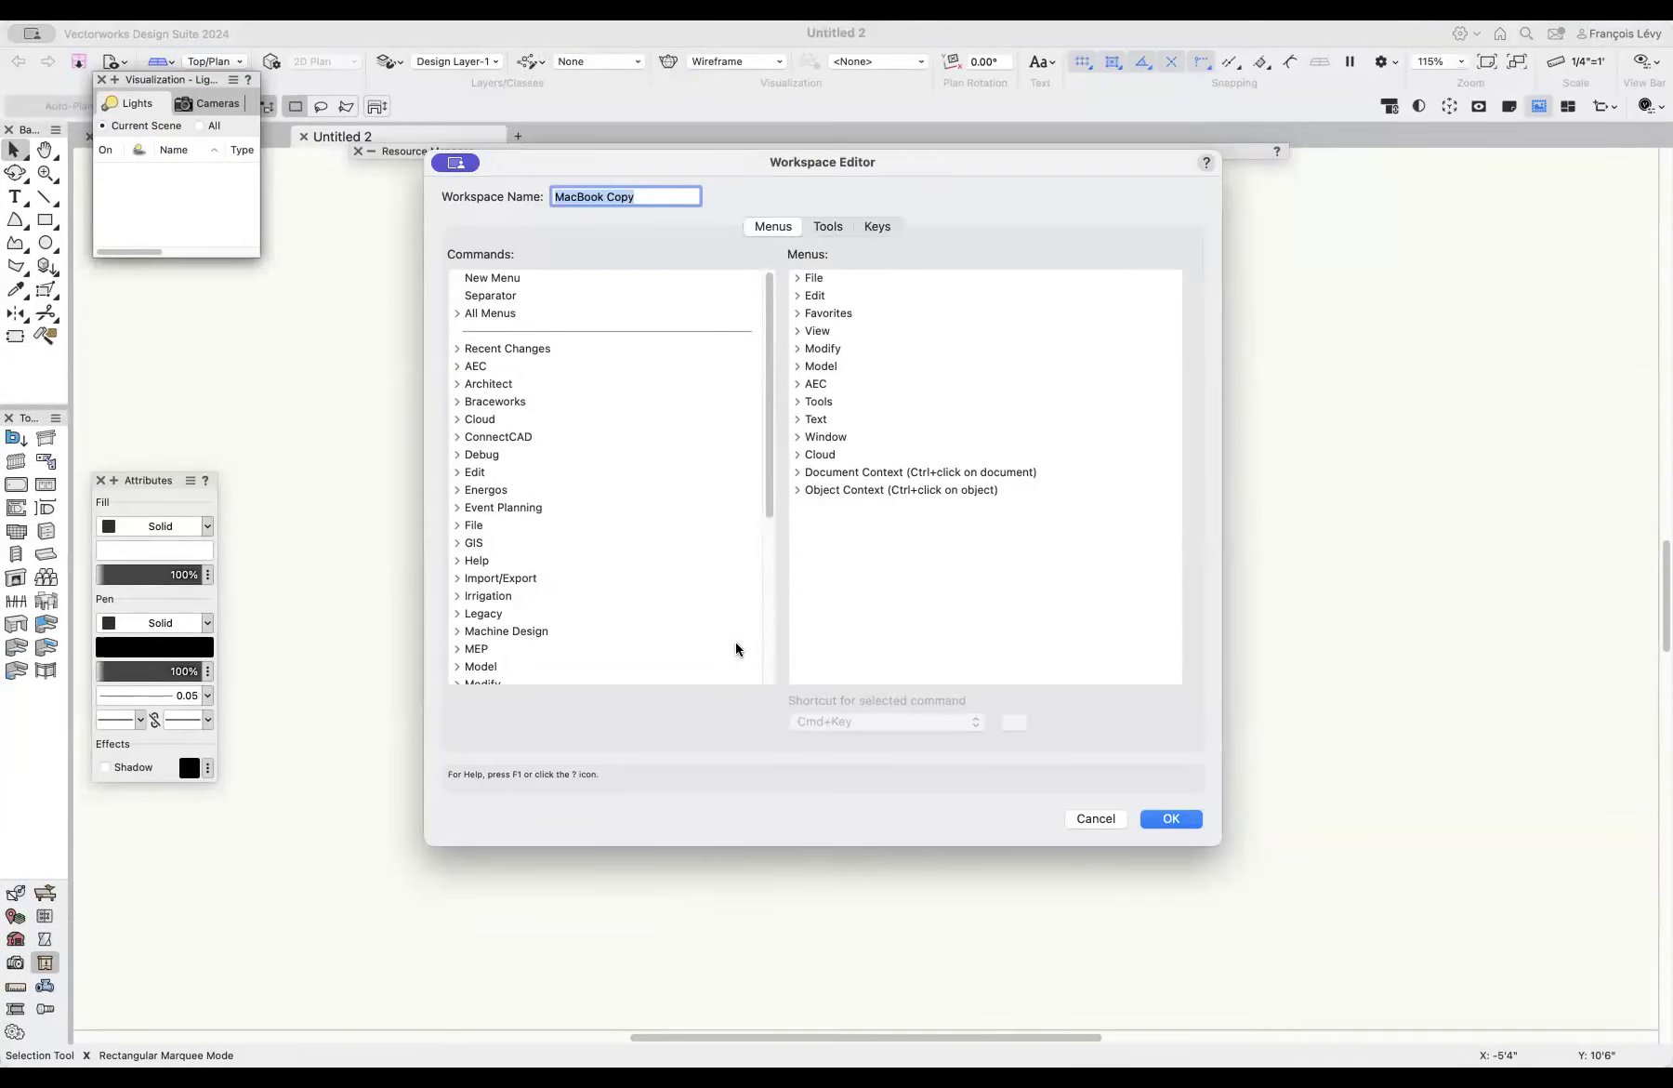
click(798, 278)
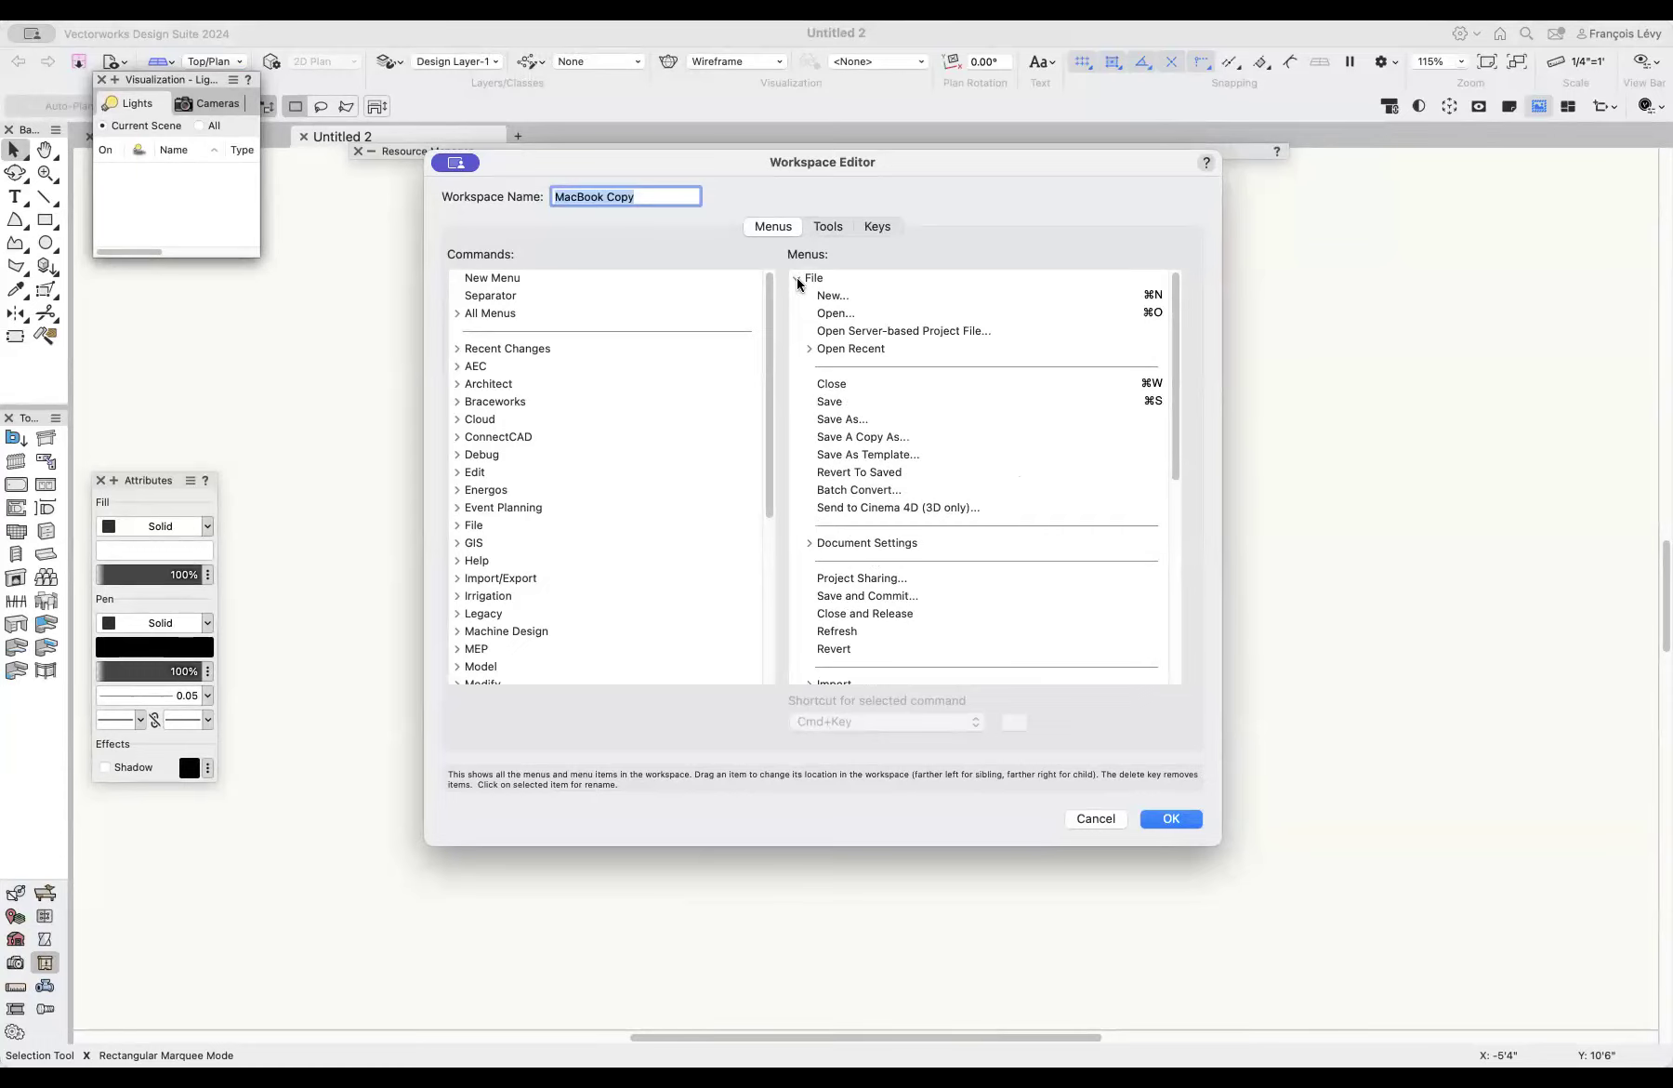
click(1089, 818)
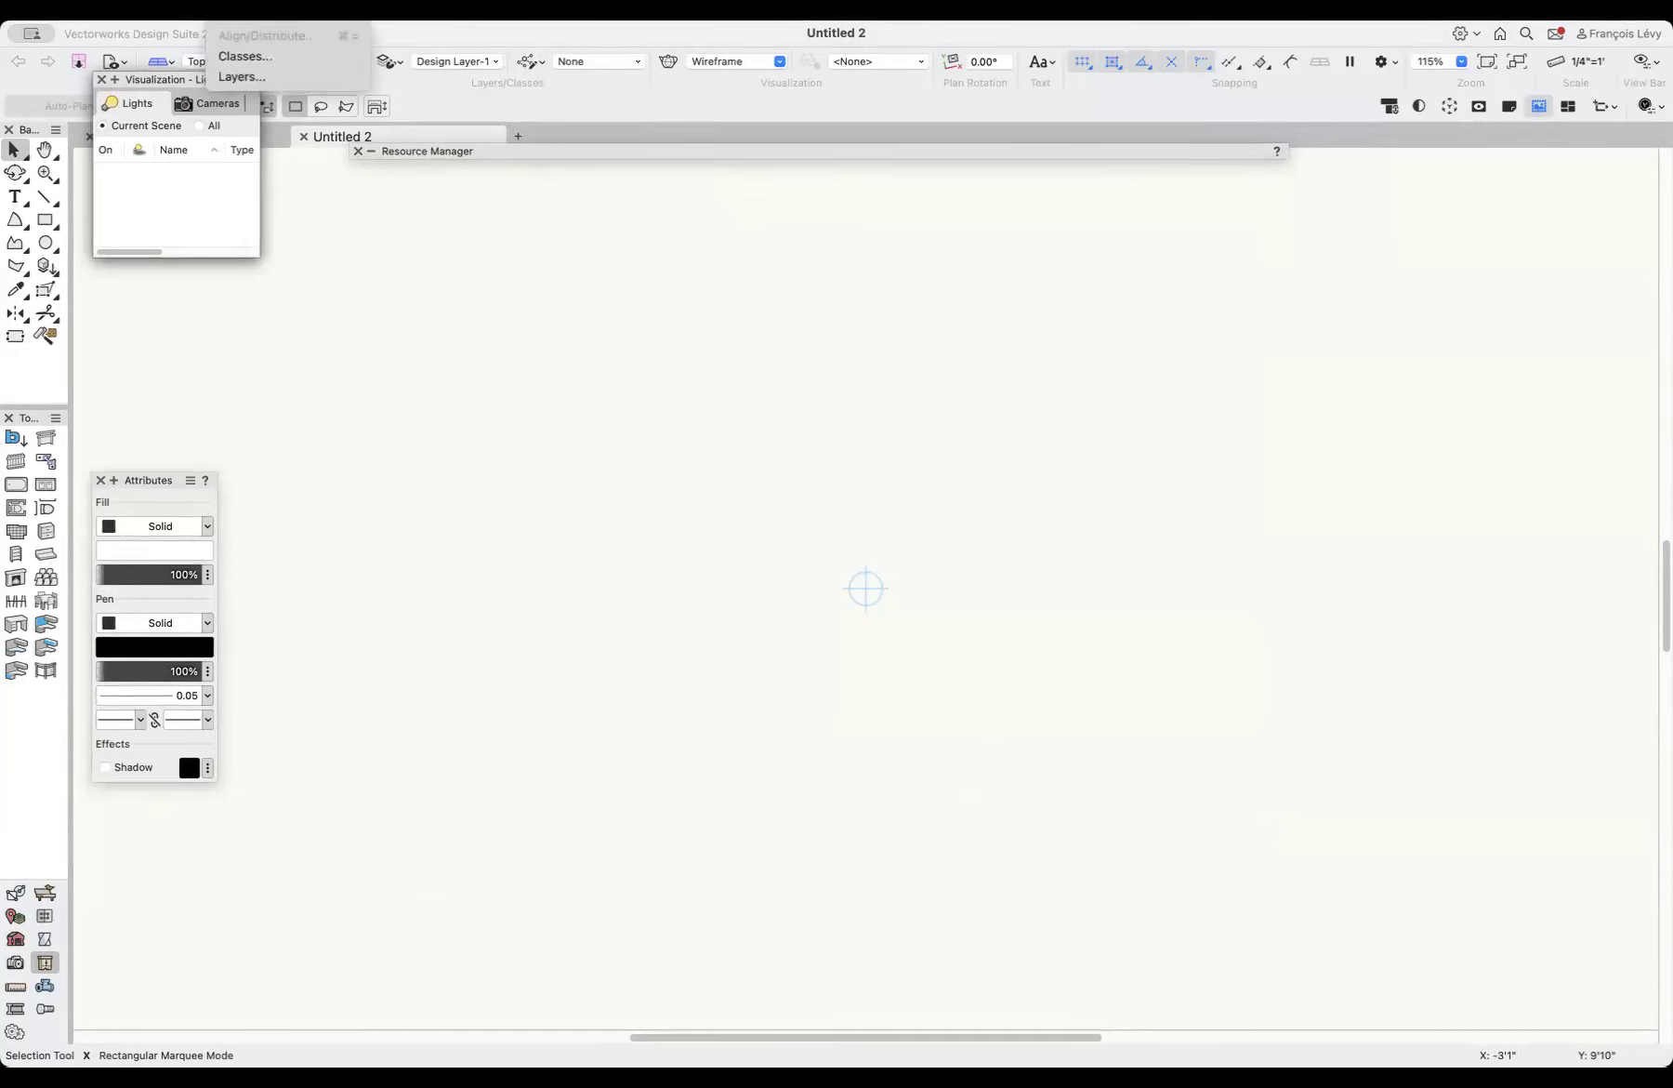
click(679, 78)
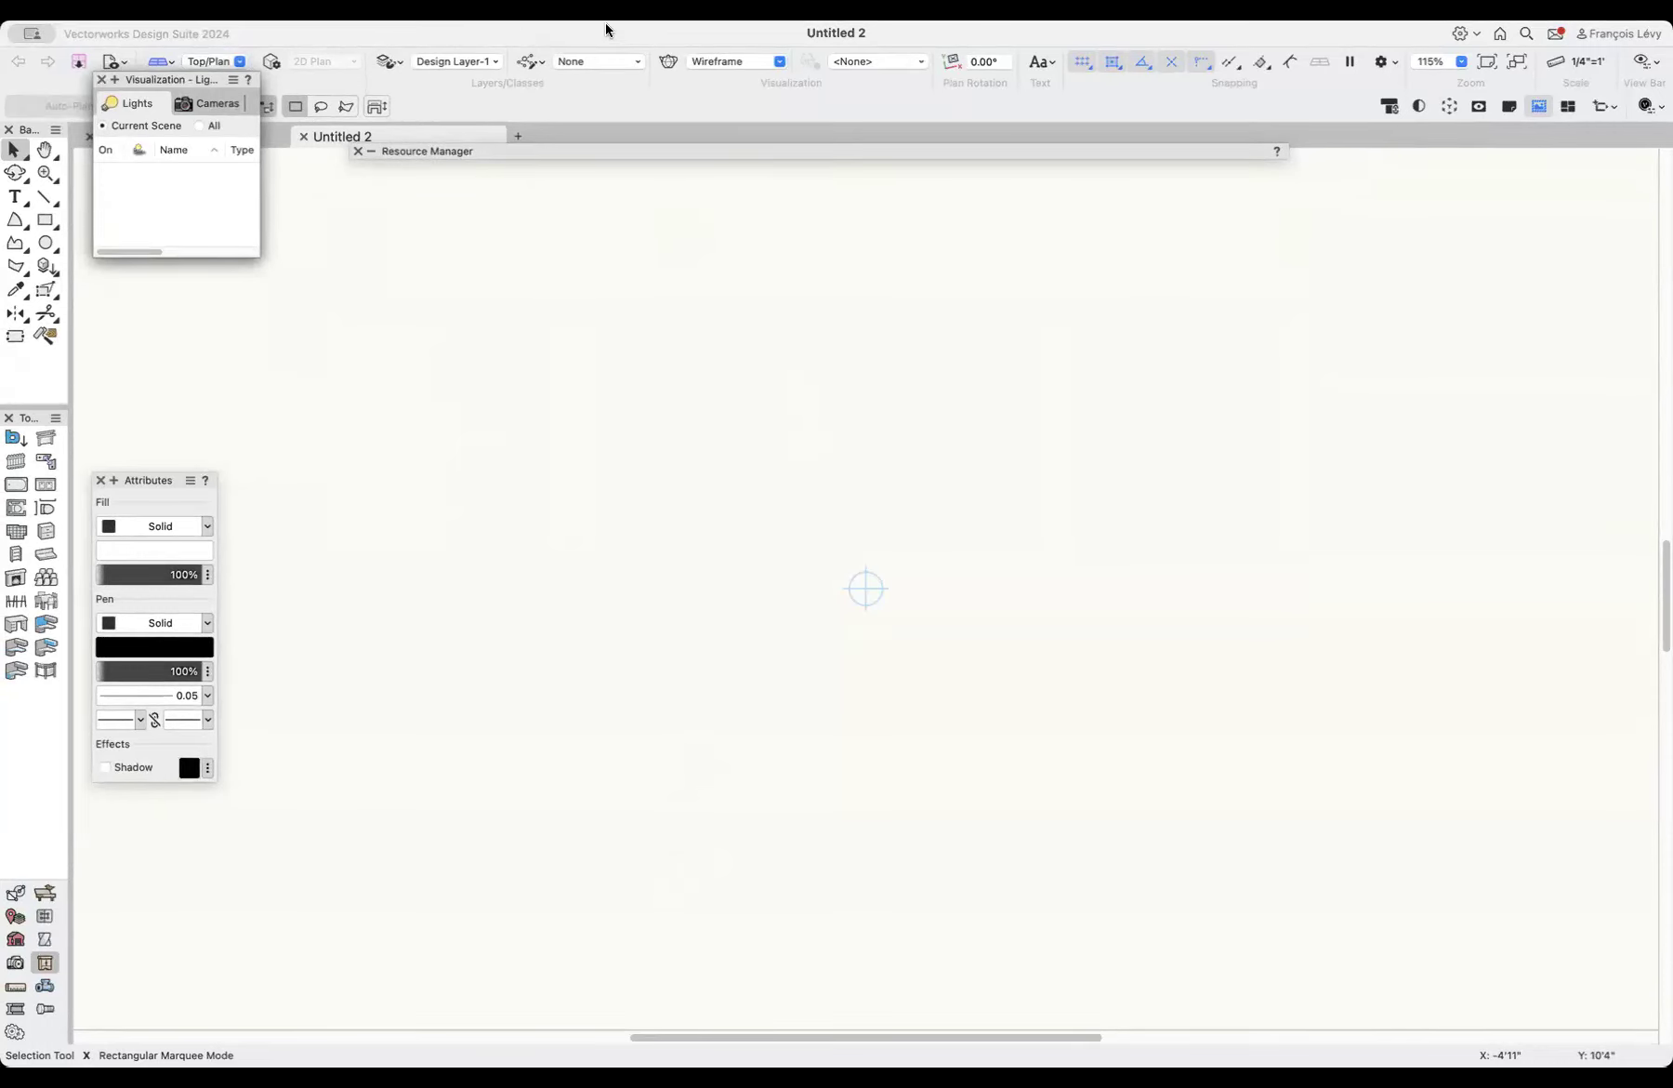
Step: Try full screen mode while checking the application menus, and turn it back off
click(574, 10)
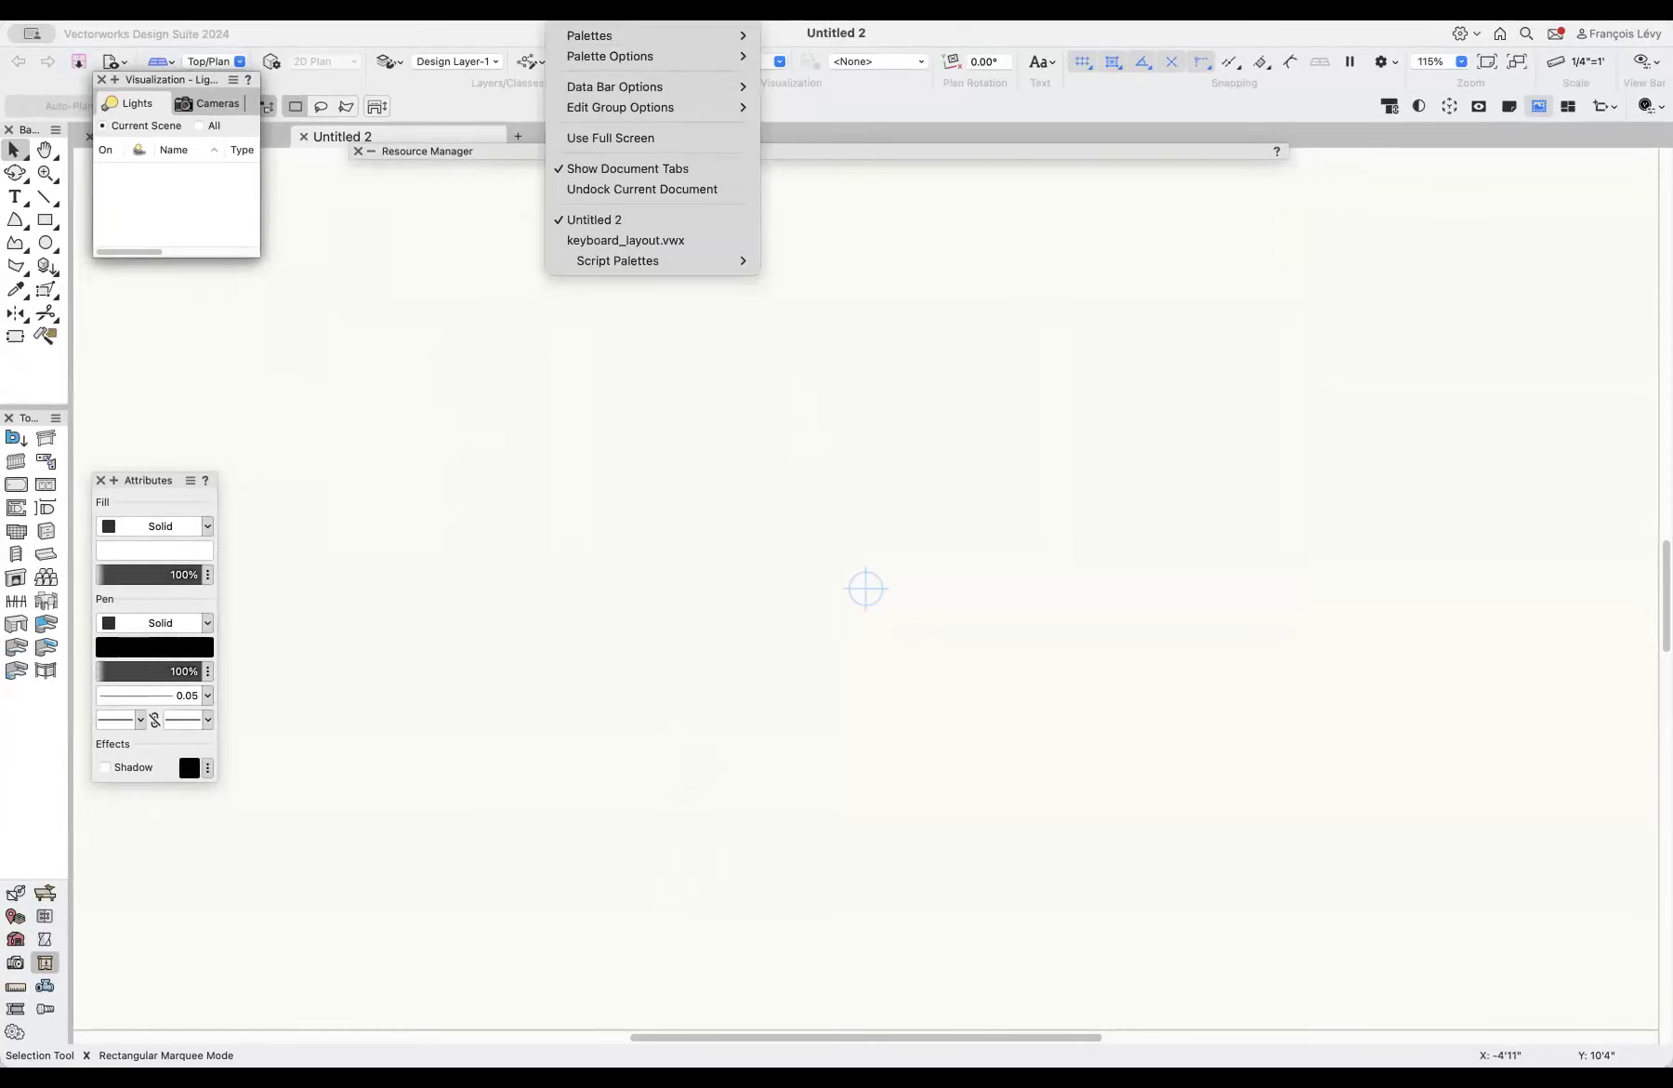
click(622, 133)
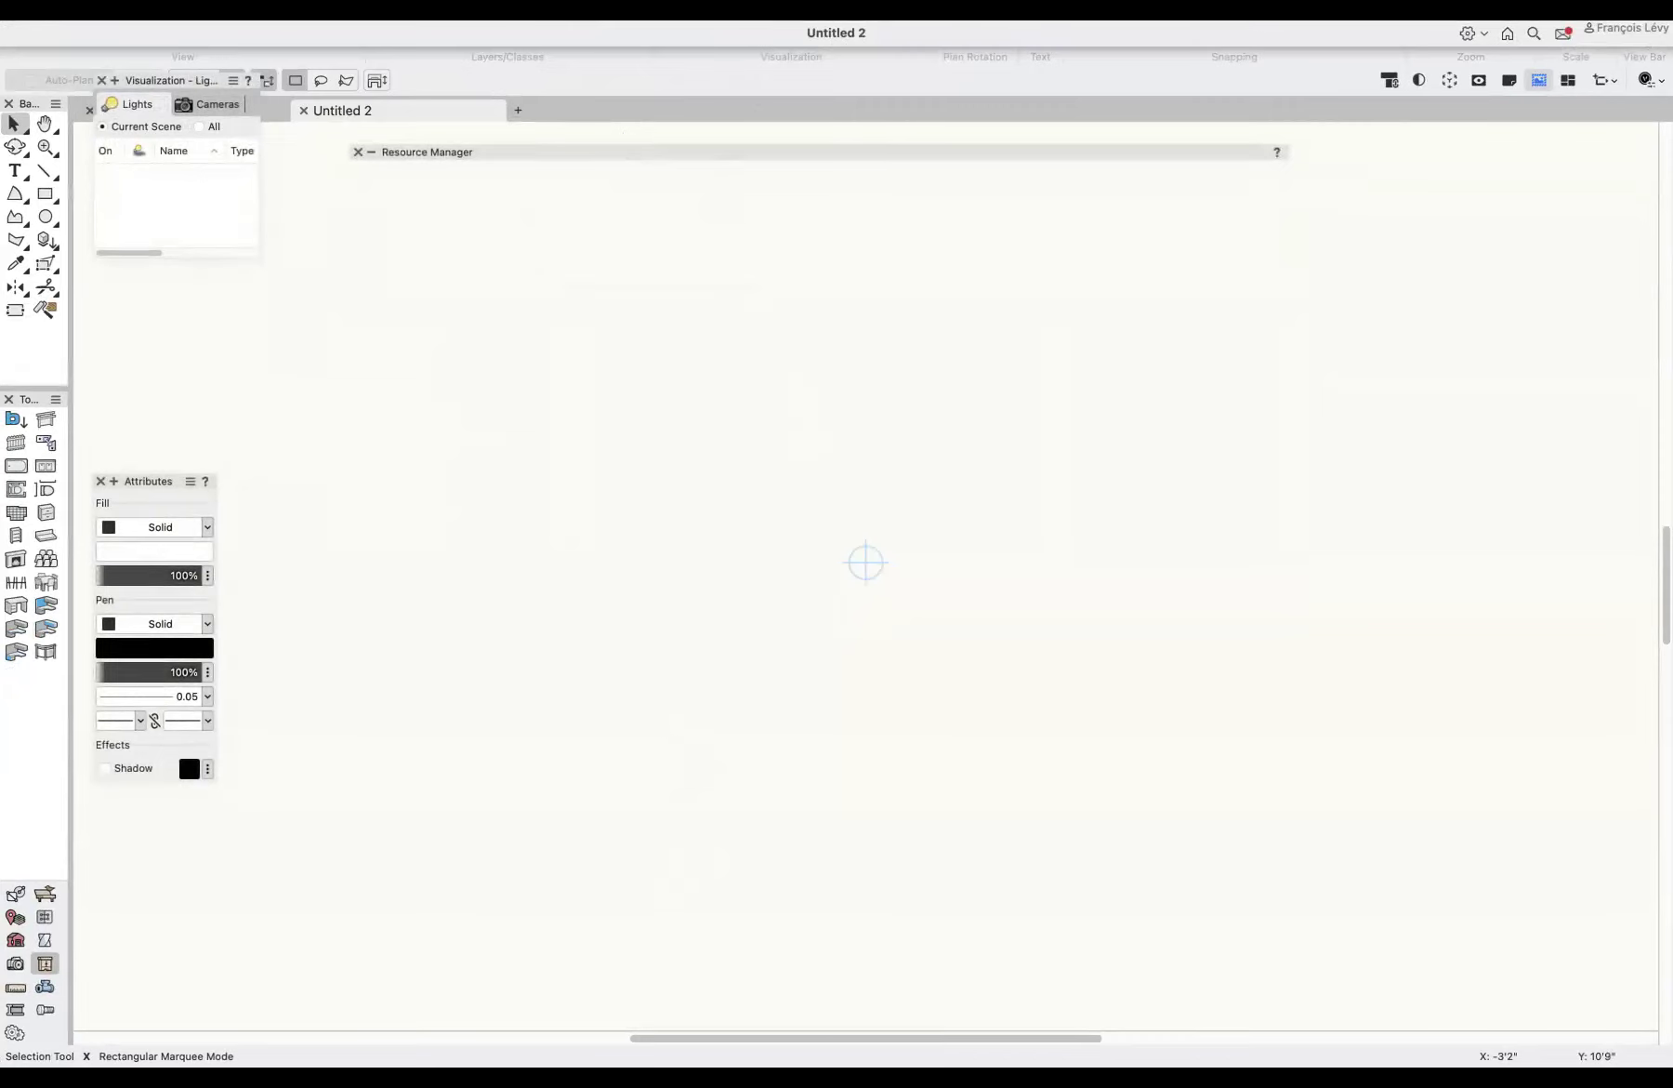
click(228, 11)
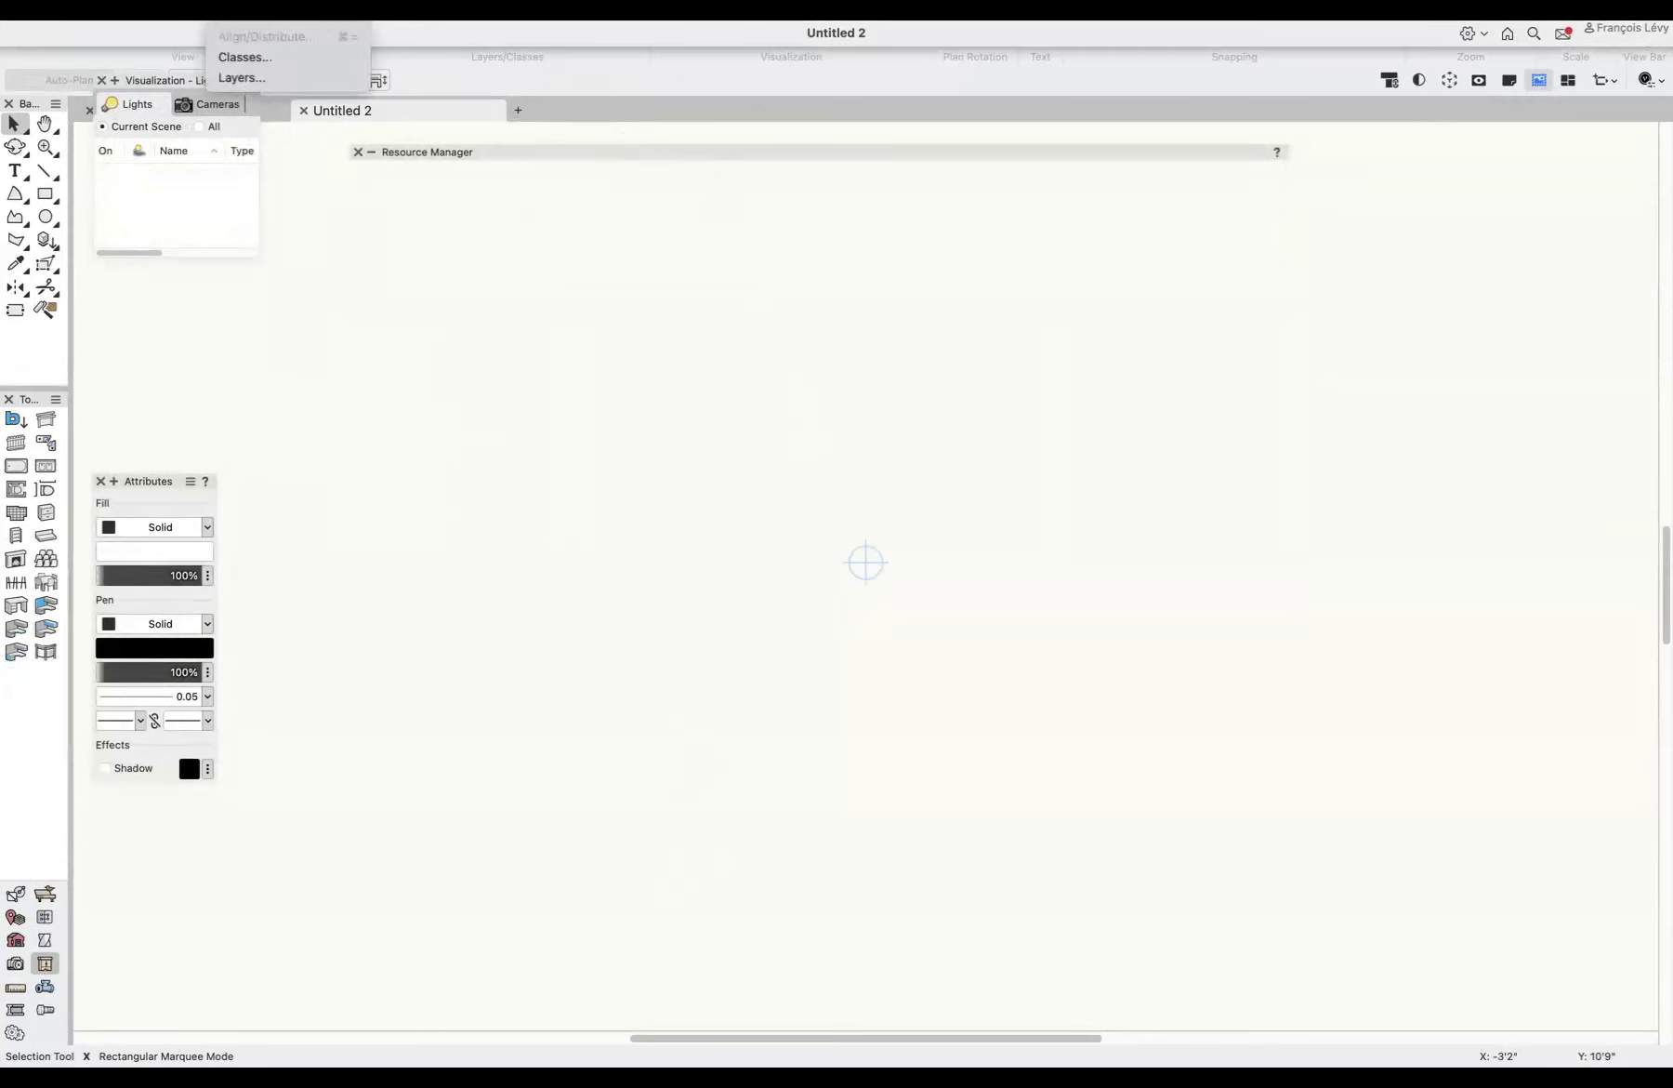
mouse_move(446, 11)
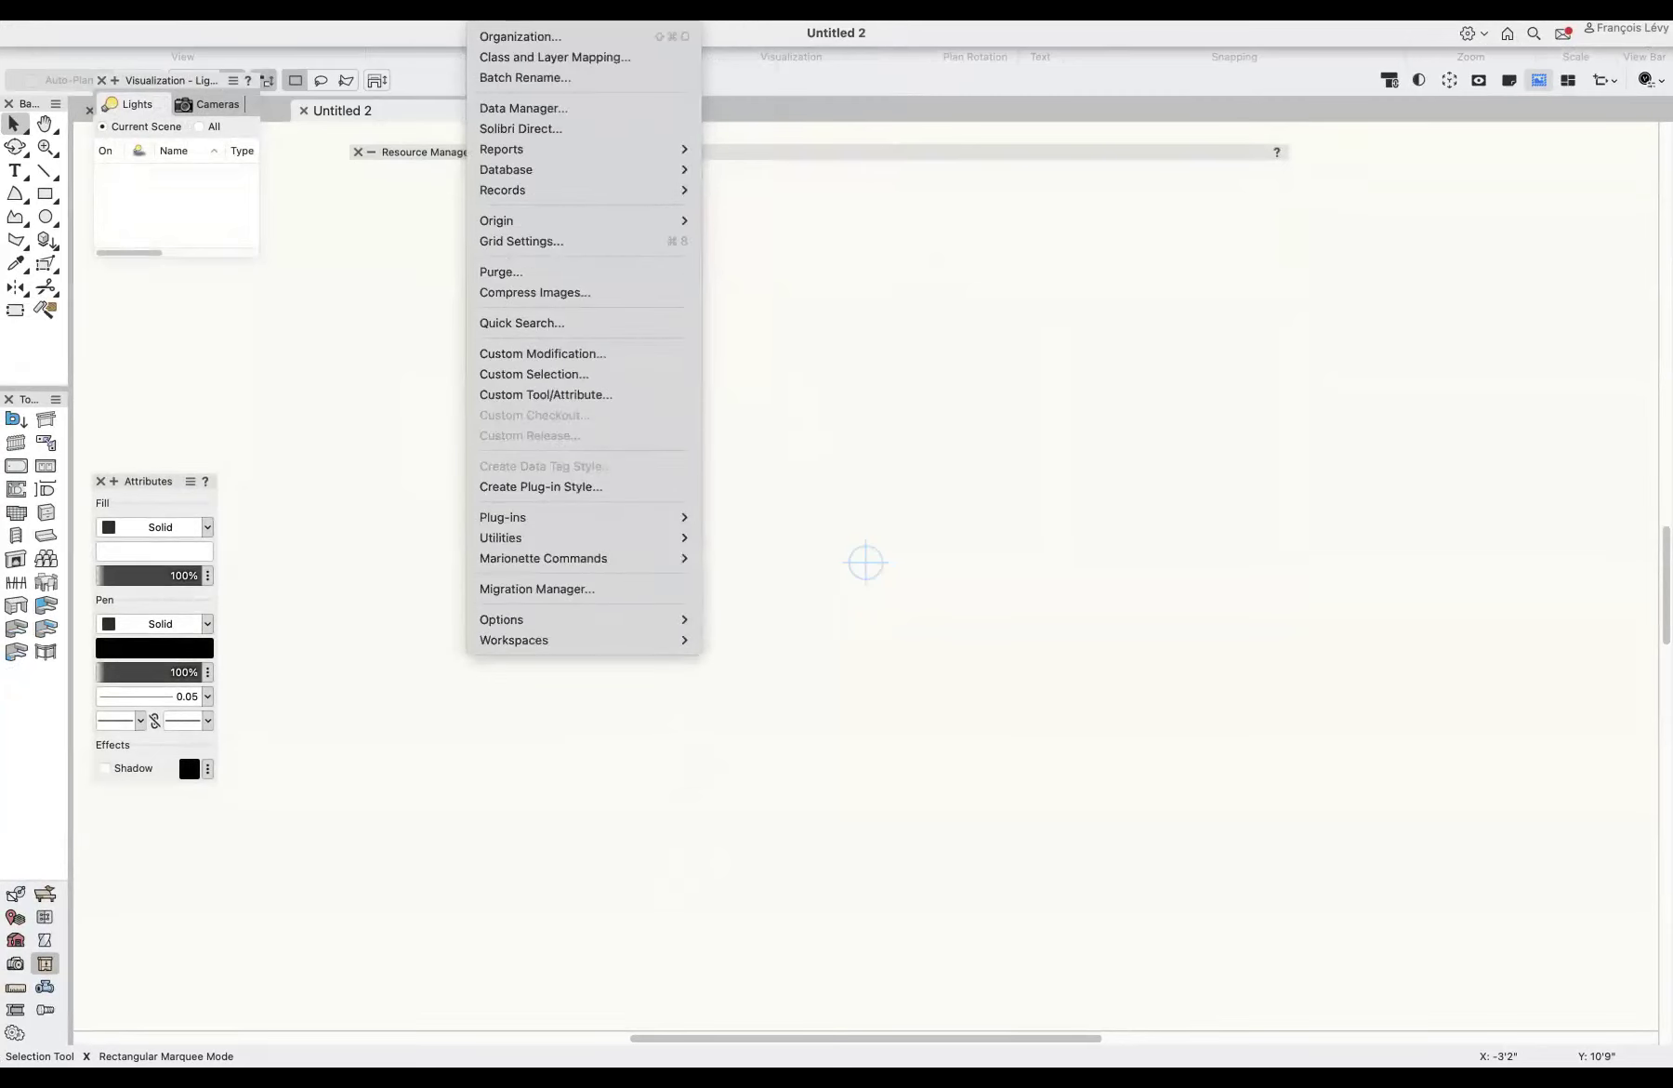
mouse_move(569, 11)
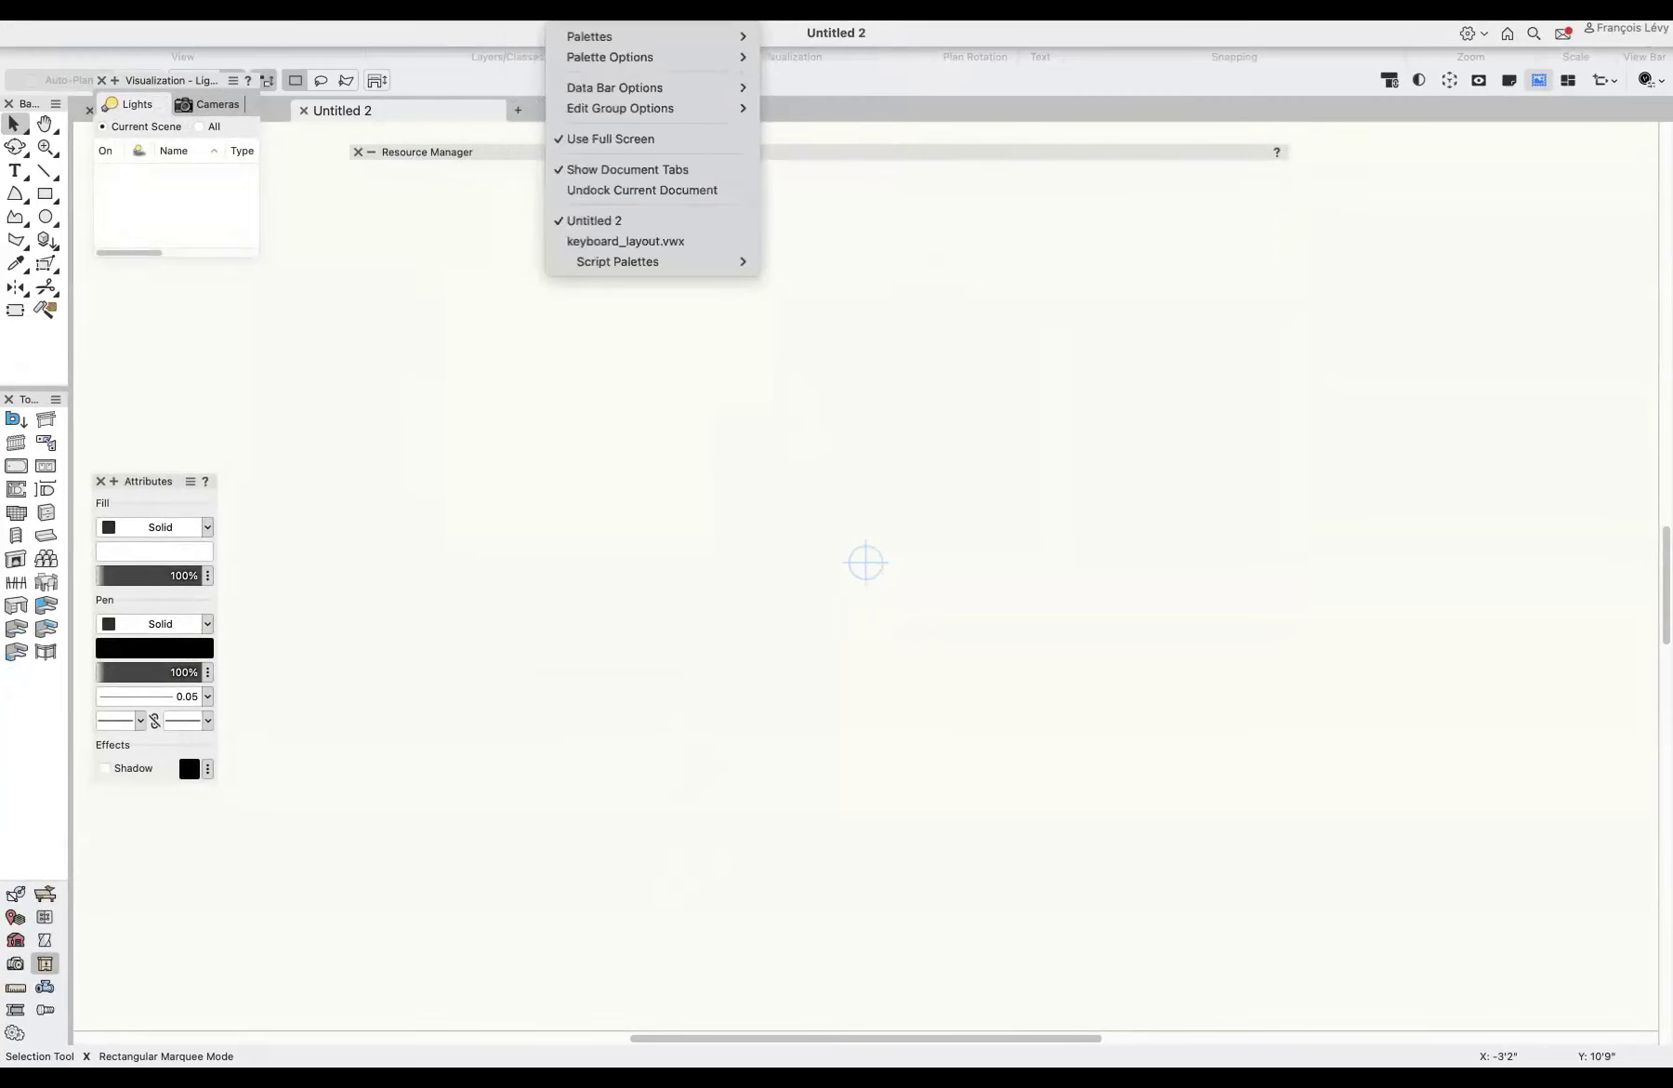
click(609, 139)
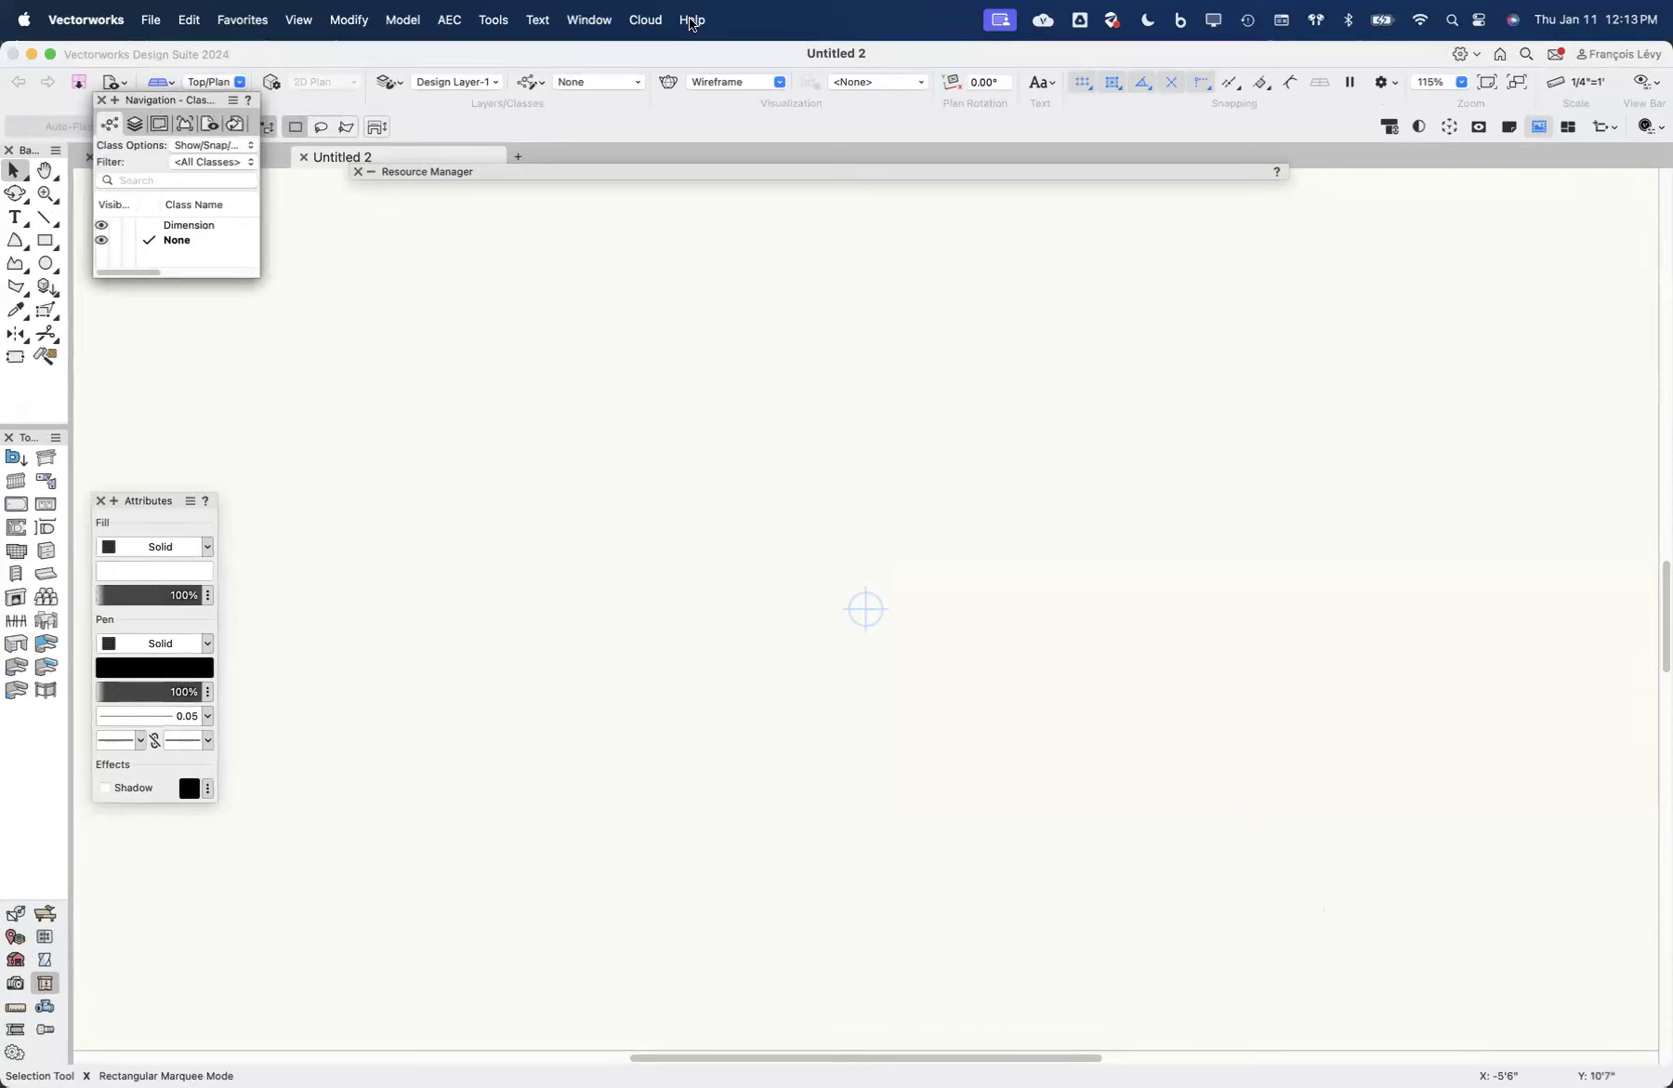
key(super+shift+v)
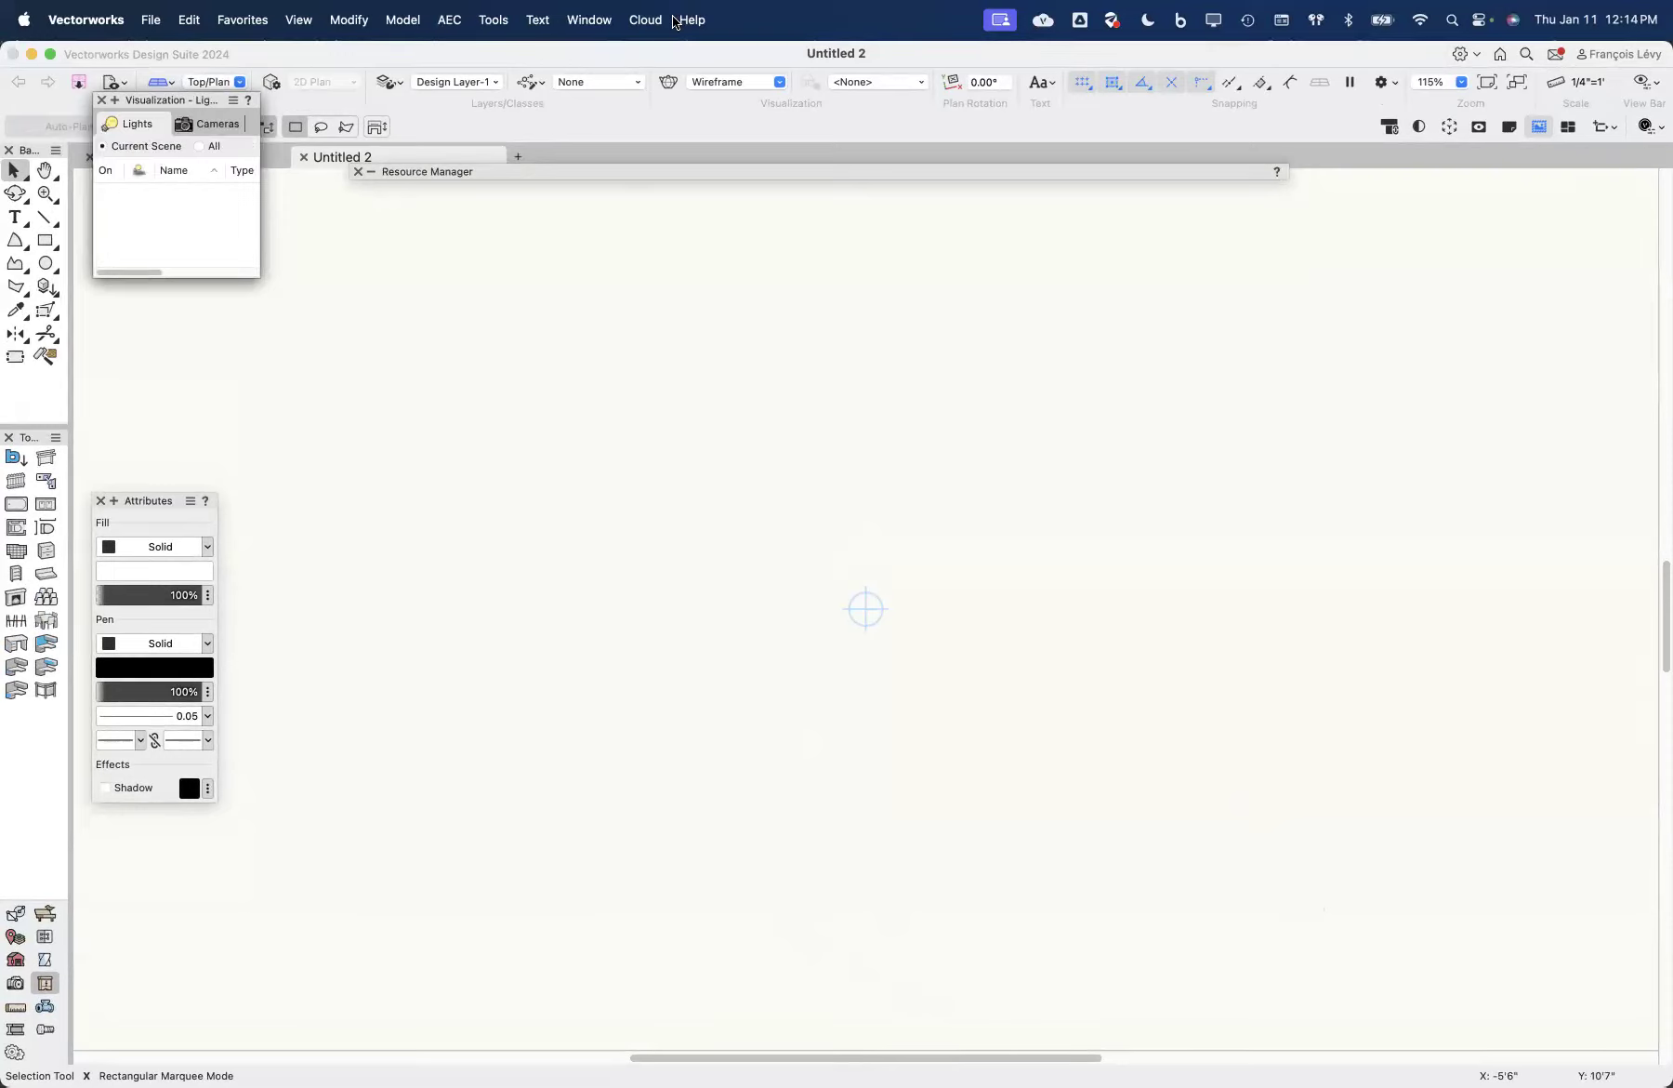
Step: Open the current MacBook Copy workspace for editing and delete the Favorites menu with all its items
click(98, 20)
mouse_move(163, 16)
mouse_move(244, 17)
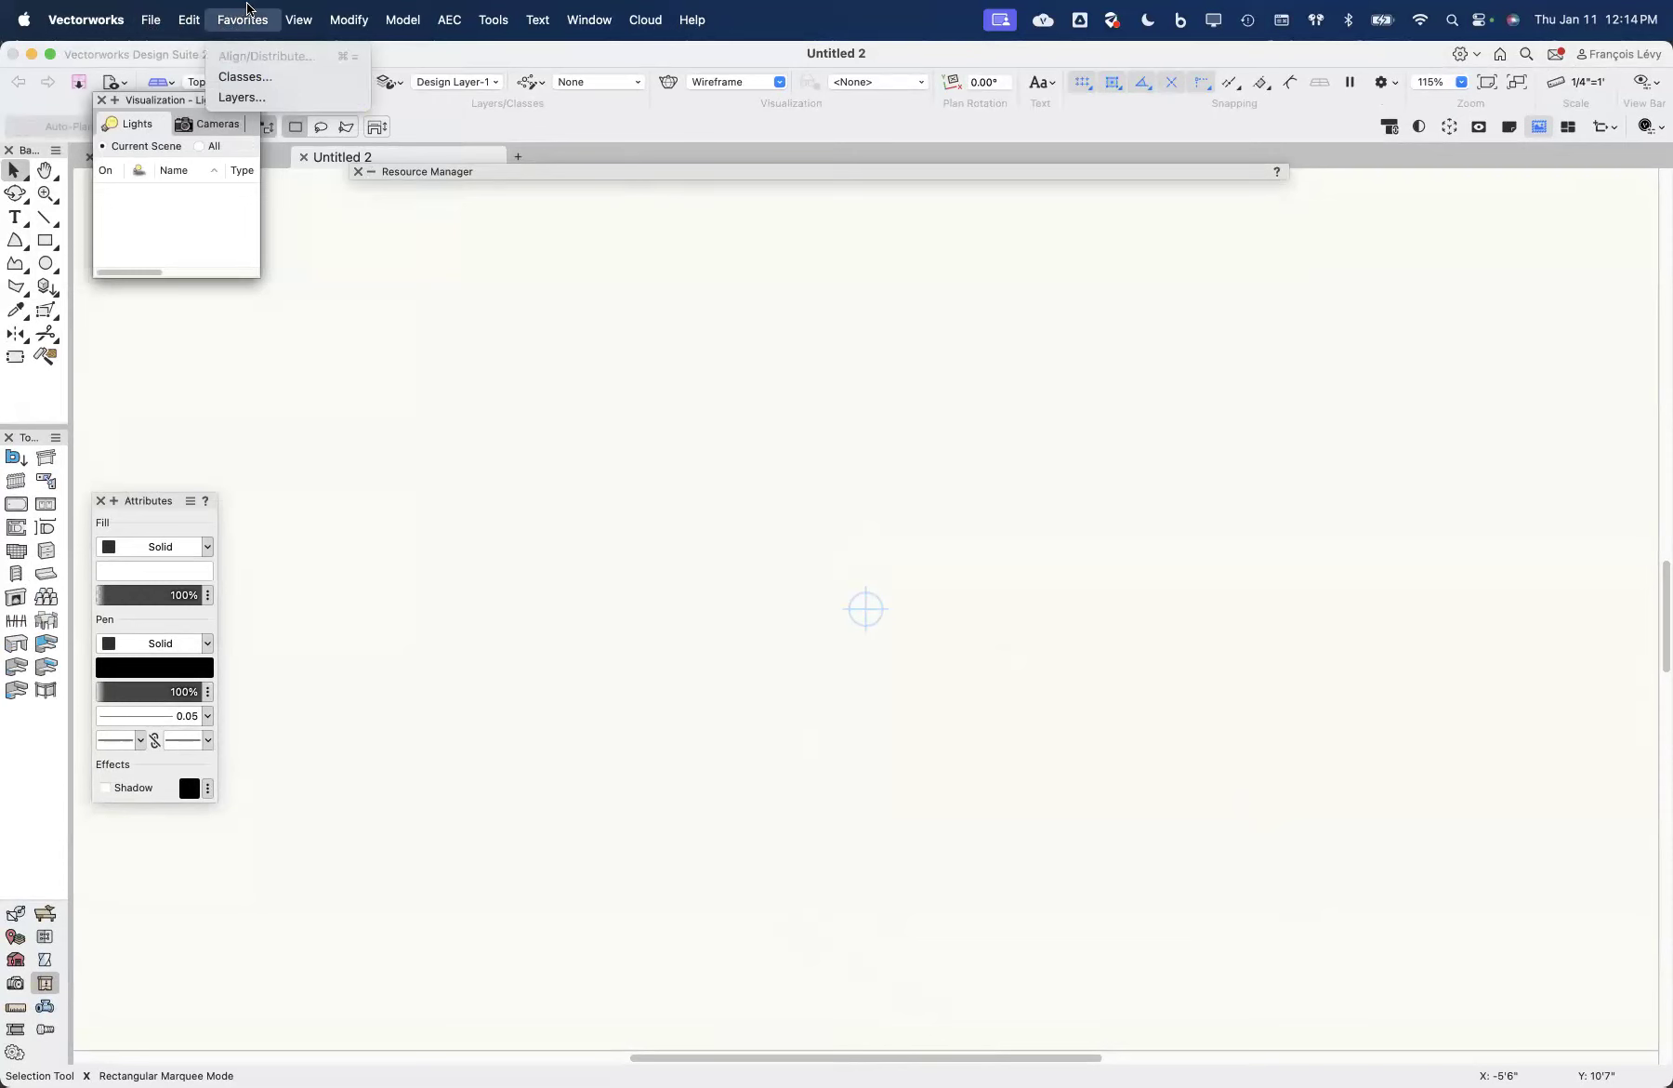
mouse_move(497, 24)
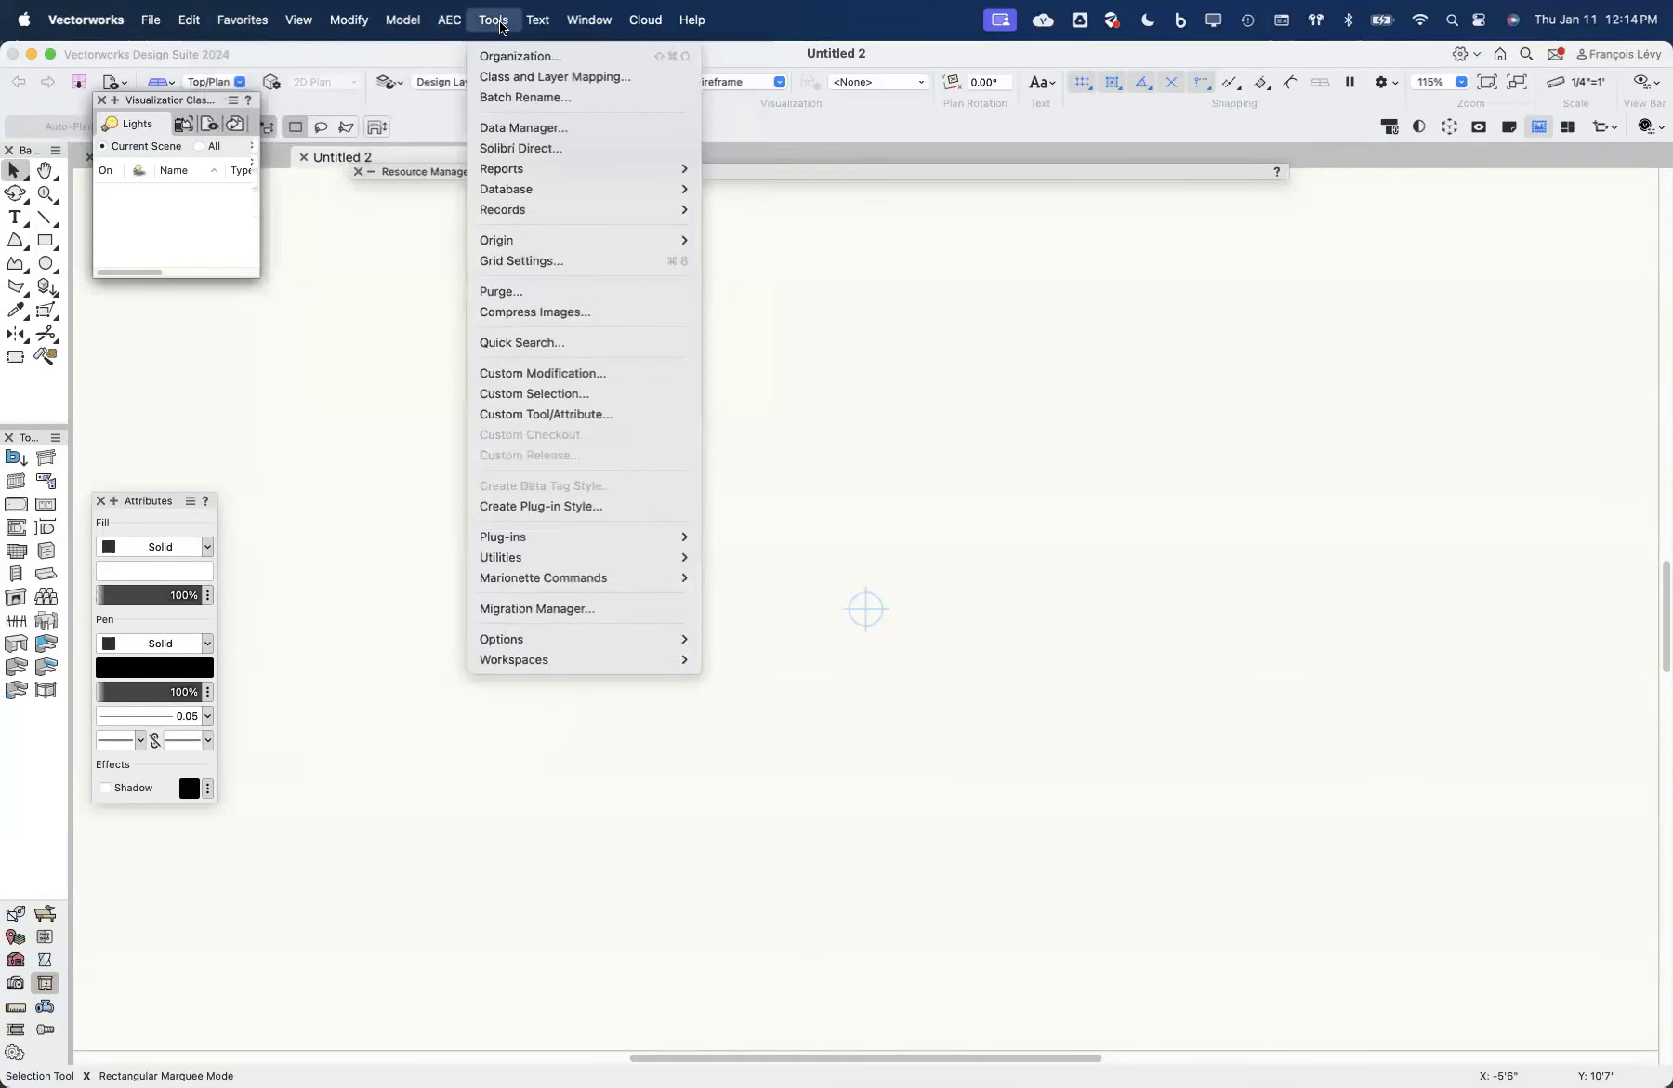
mouse_move(574, 665)
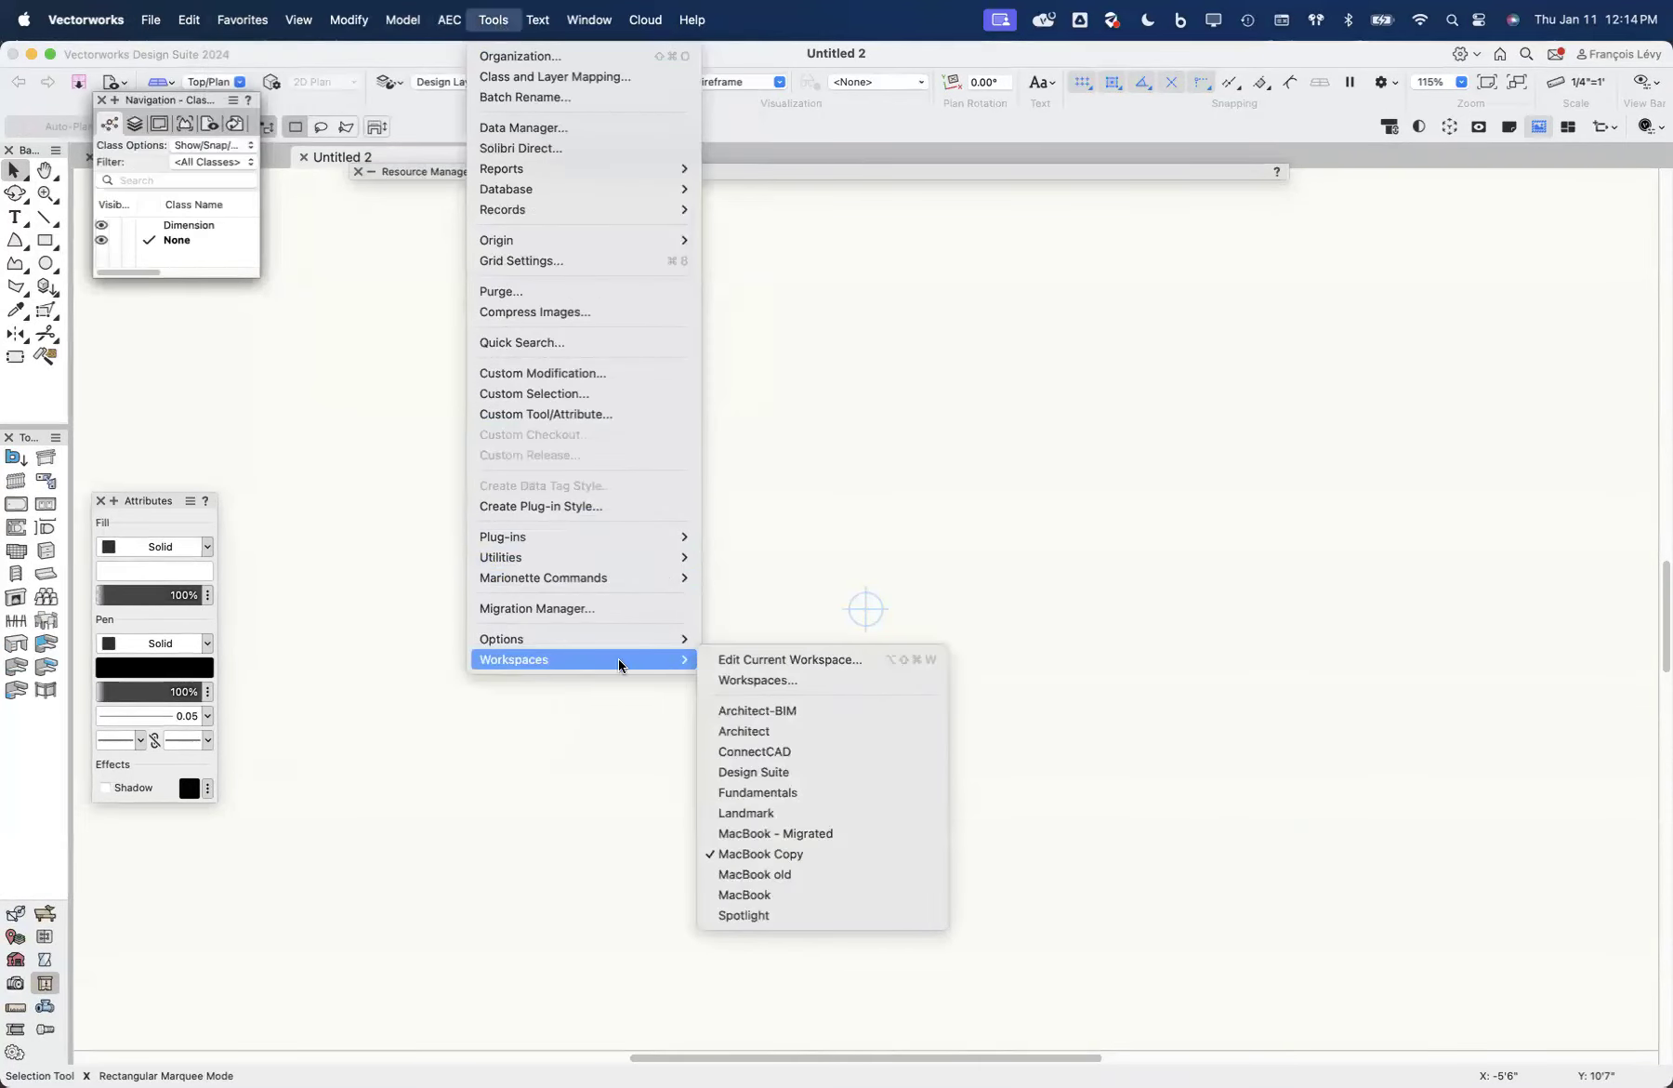
click(791, 662)
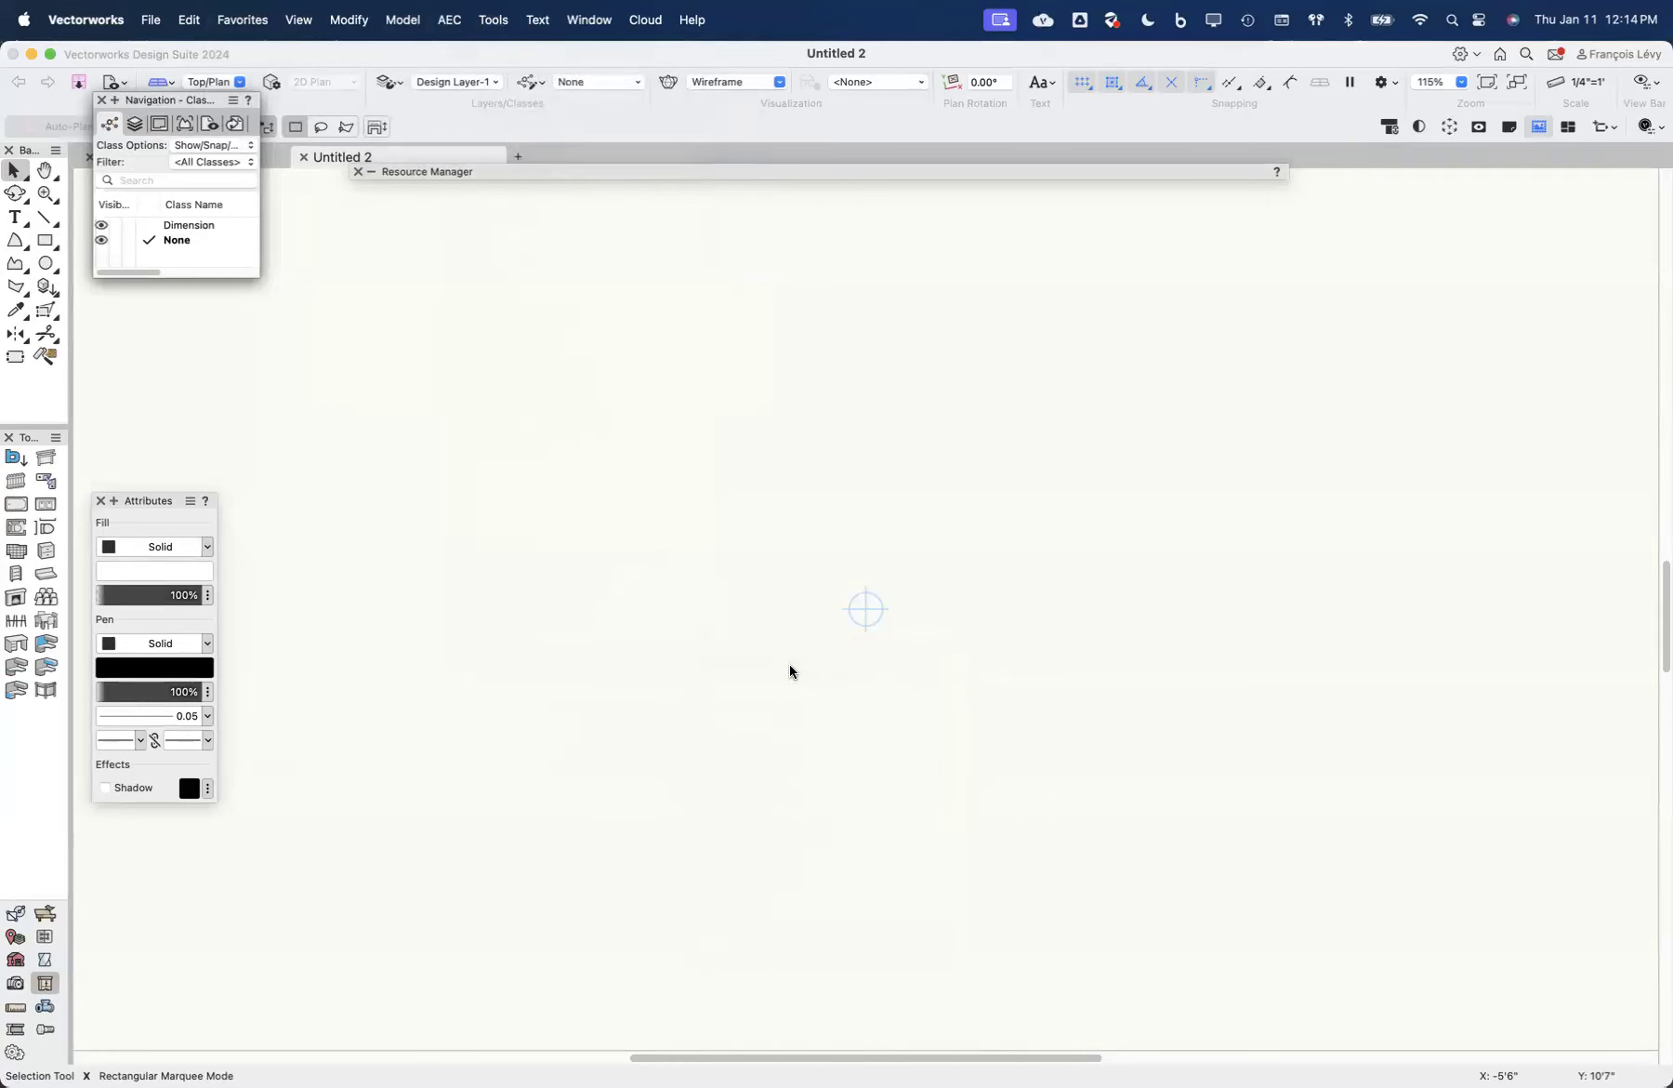
click(850, 334)
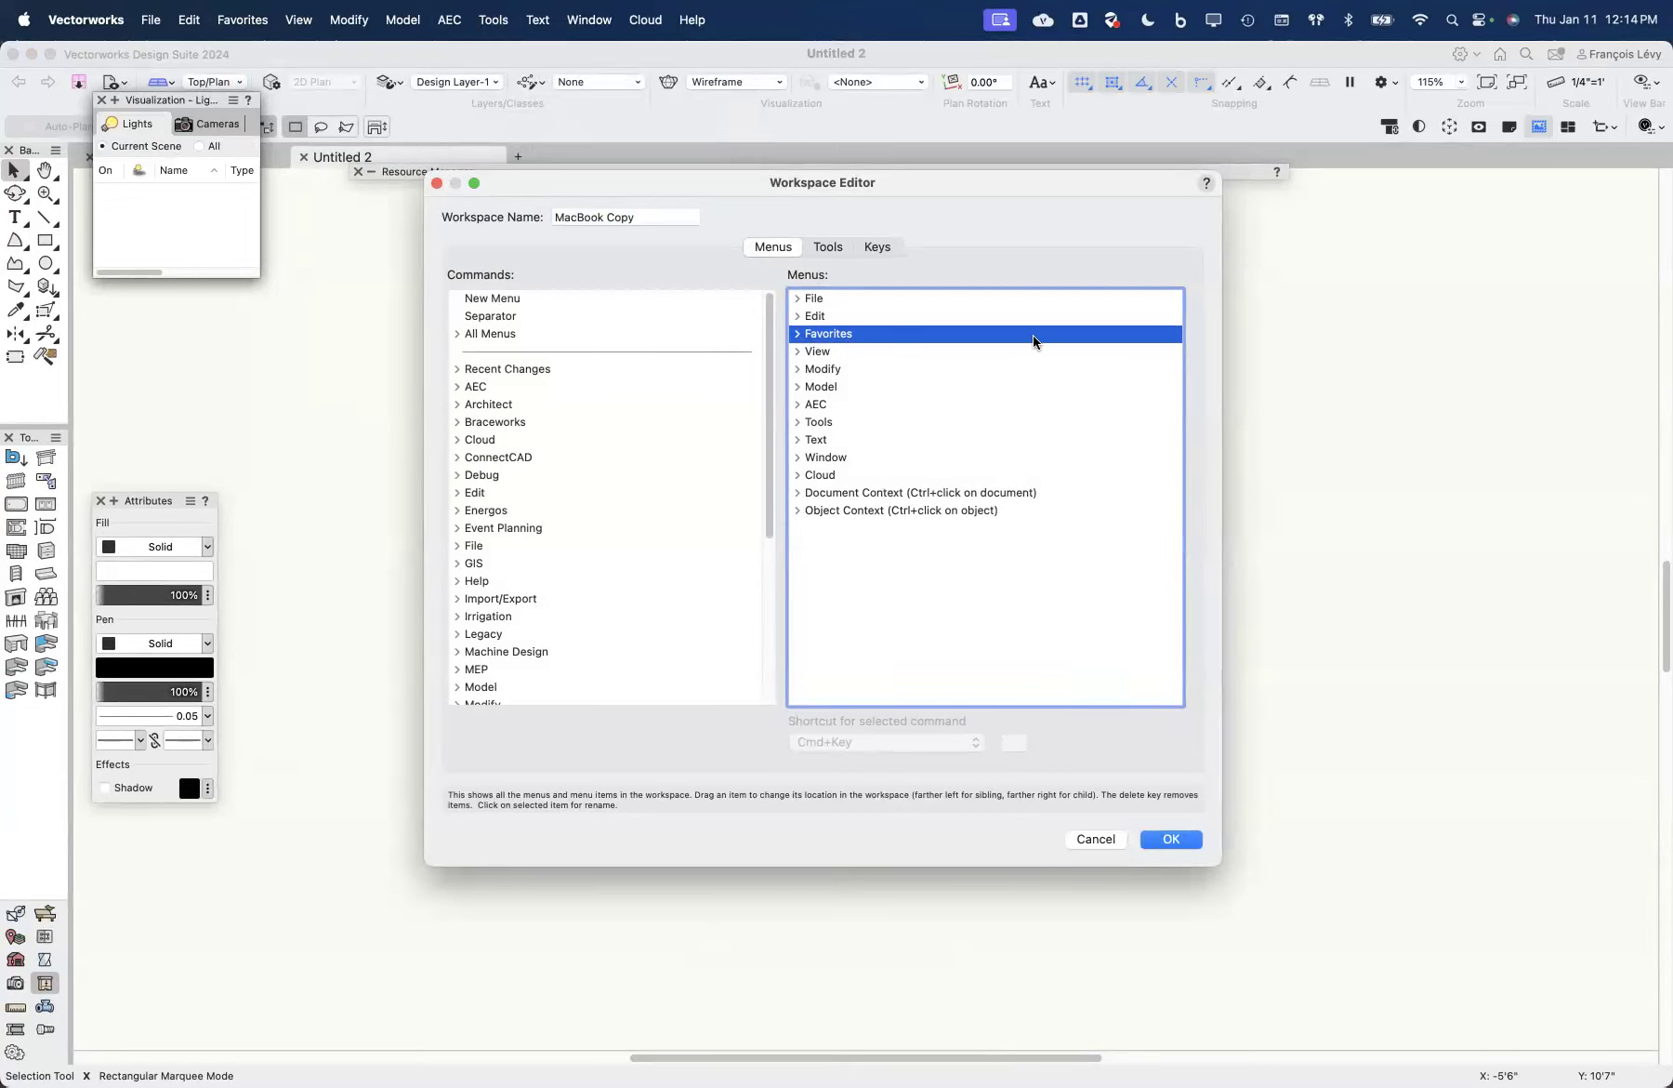
key(Delete)
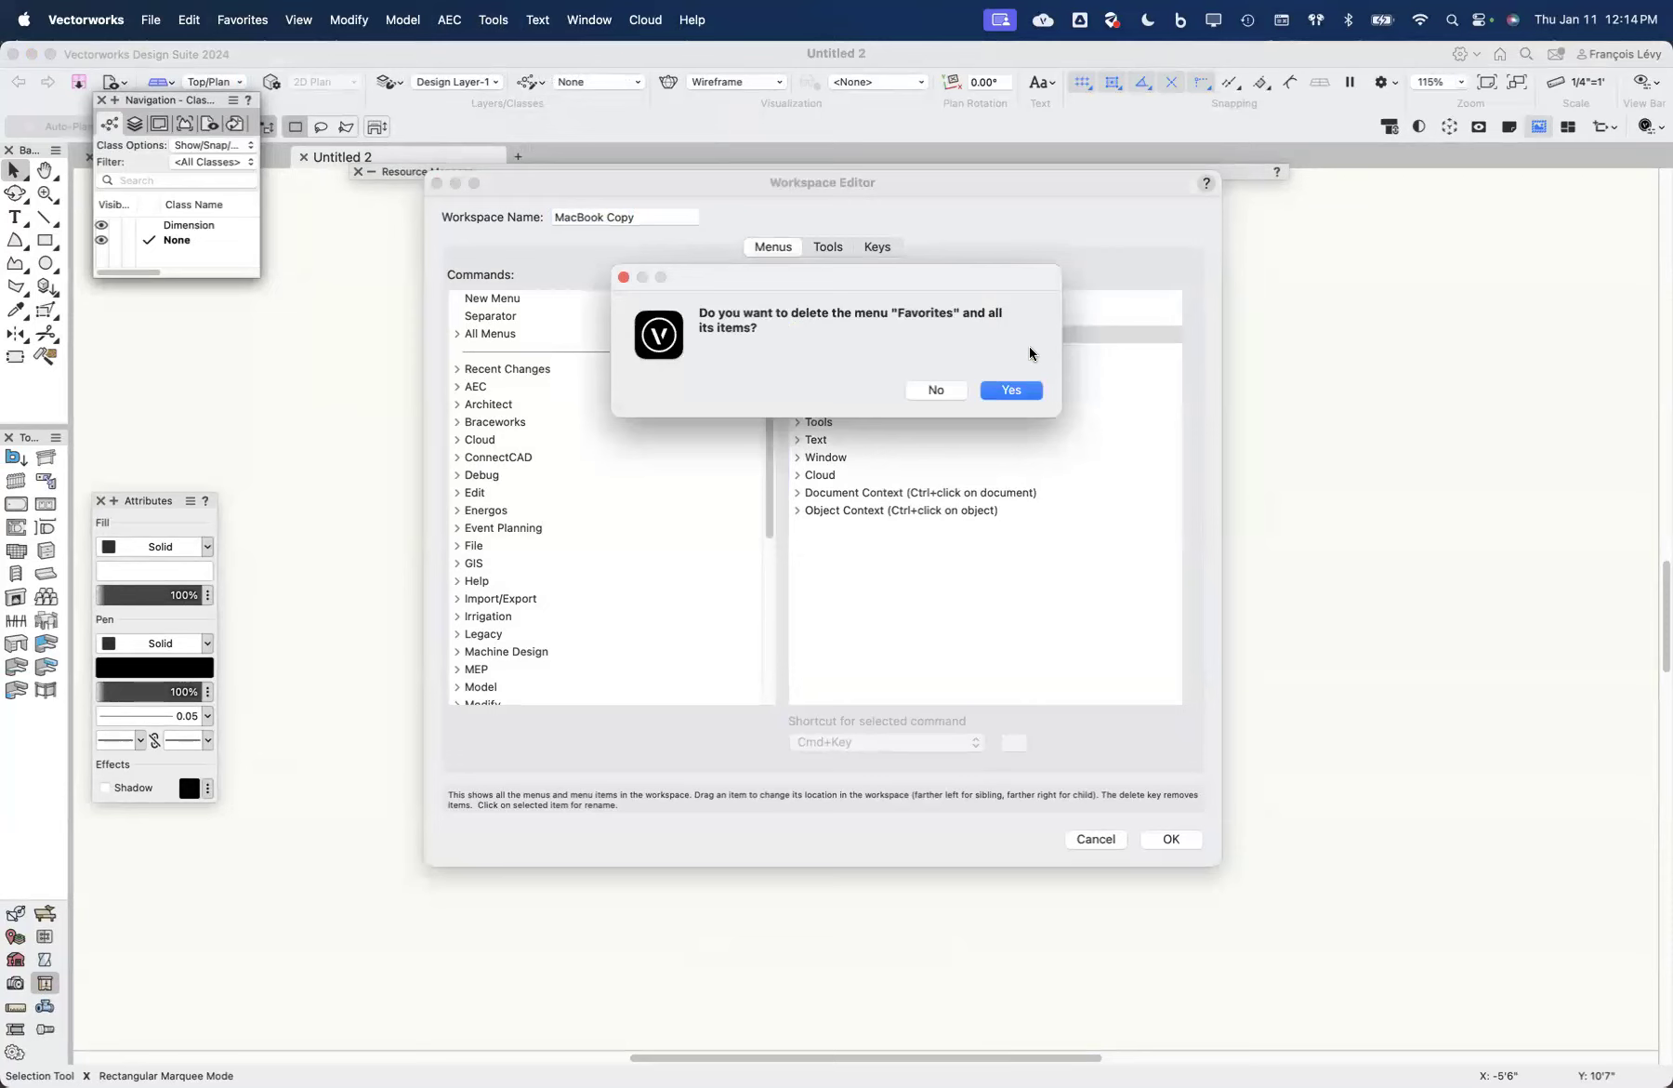
click(1018, 392)
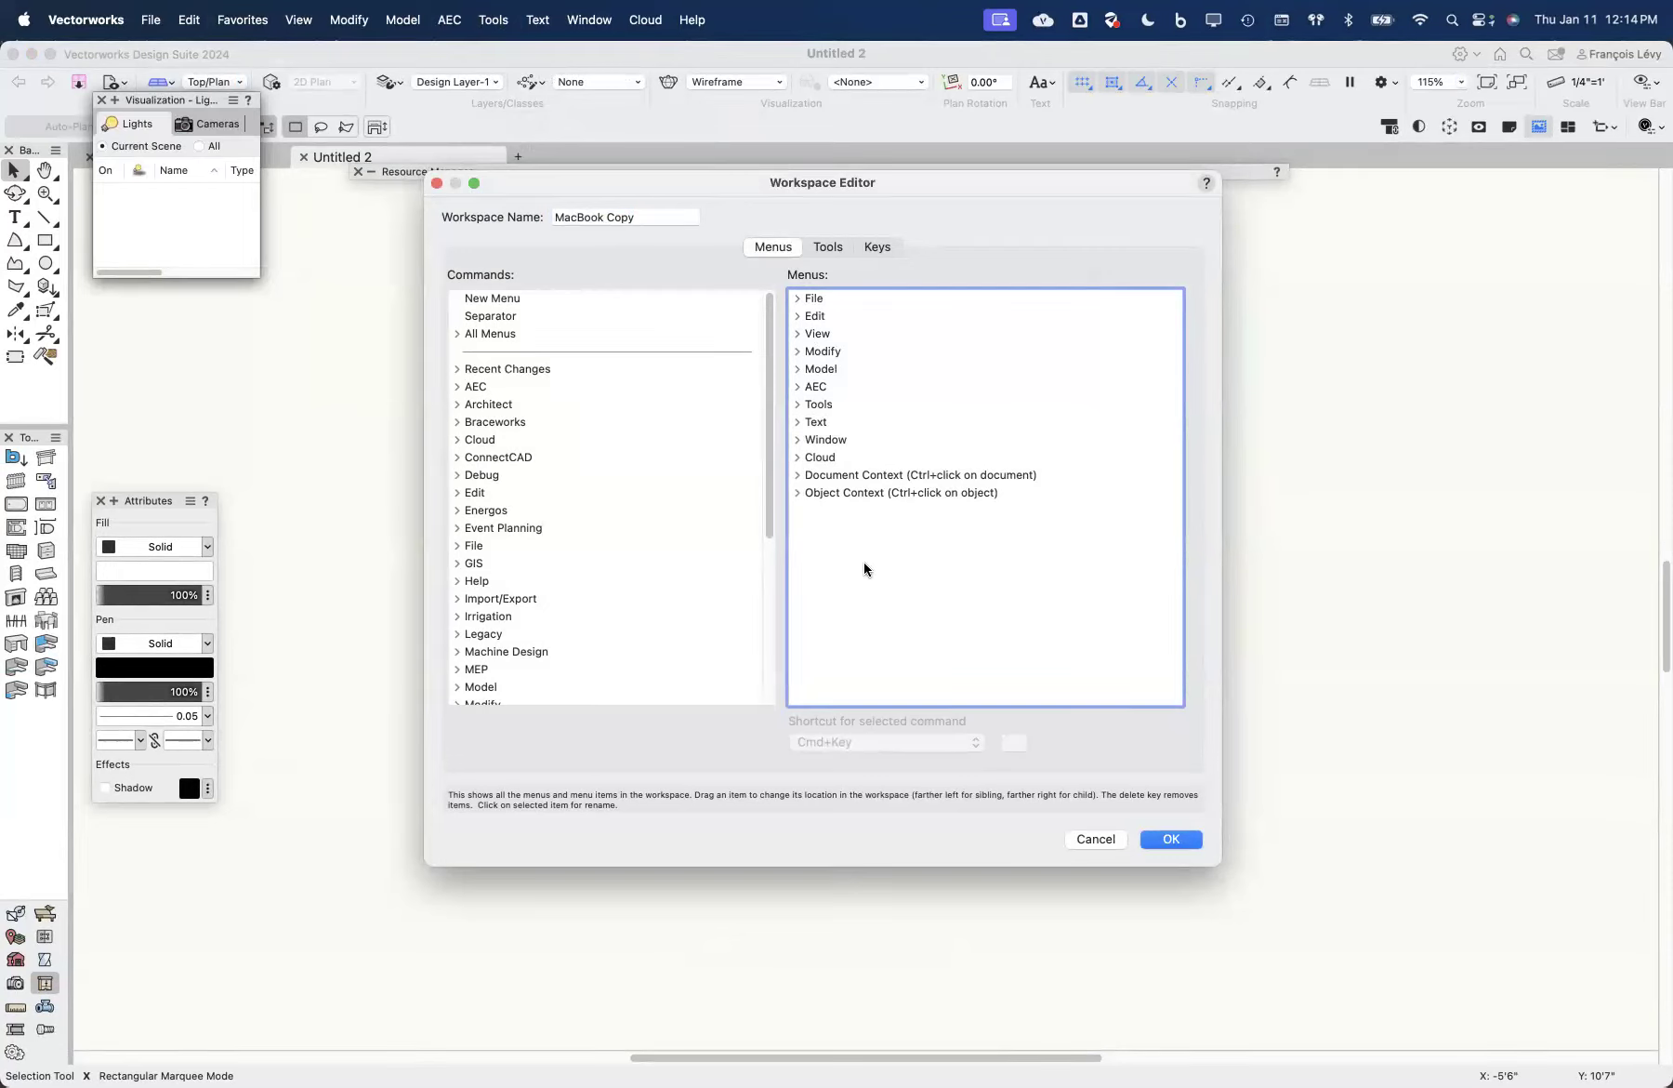
Step: Examine the commands and submenus under the workspace's File, Edit and View menus, collapsing each one again
click(798, 298)
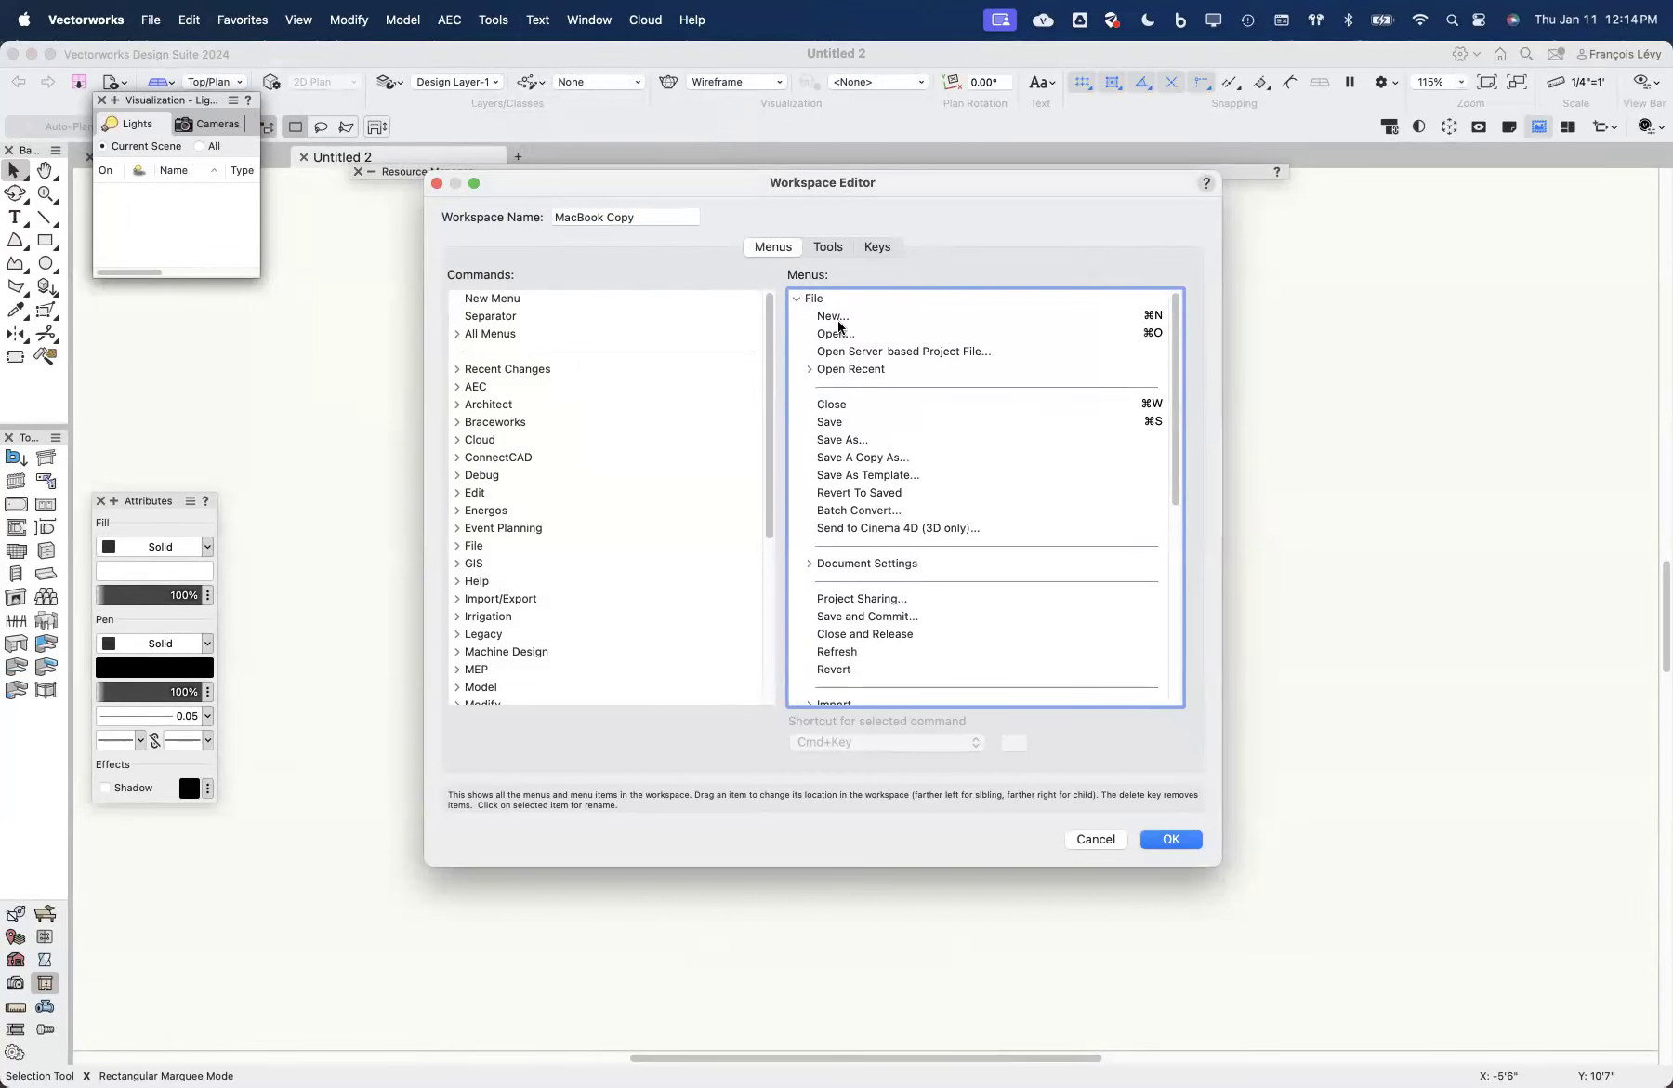
scroll(839, 325, down, 5)
scroll(837, 307, up, 5)
scroll(840, 333, down, 3)
scroll(837, 326, up, 3)
click(798, 298)
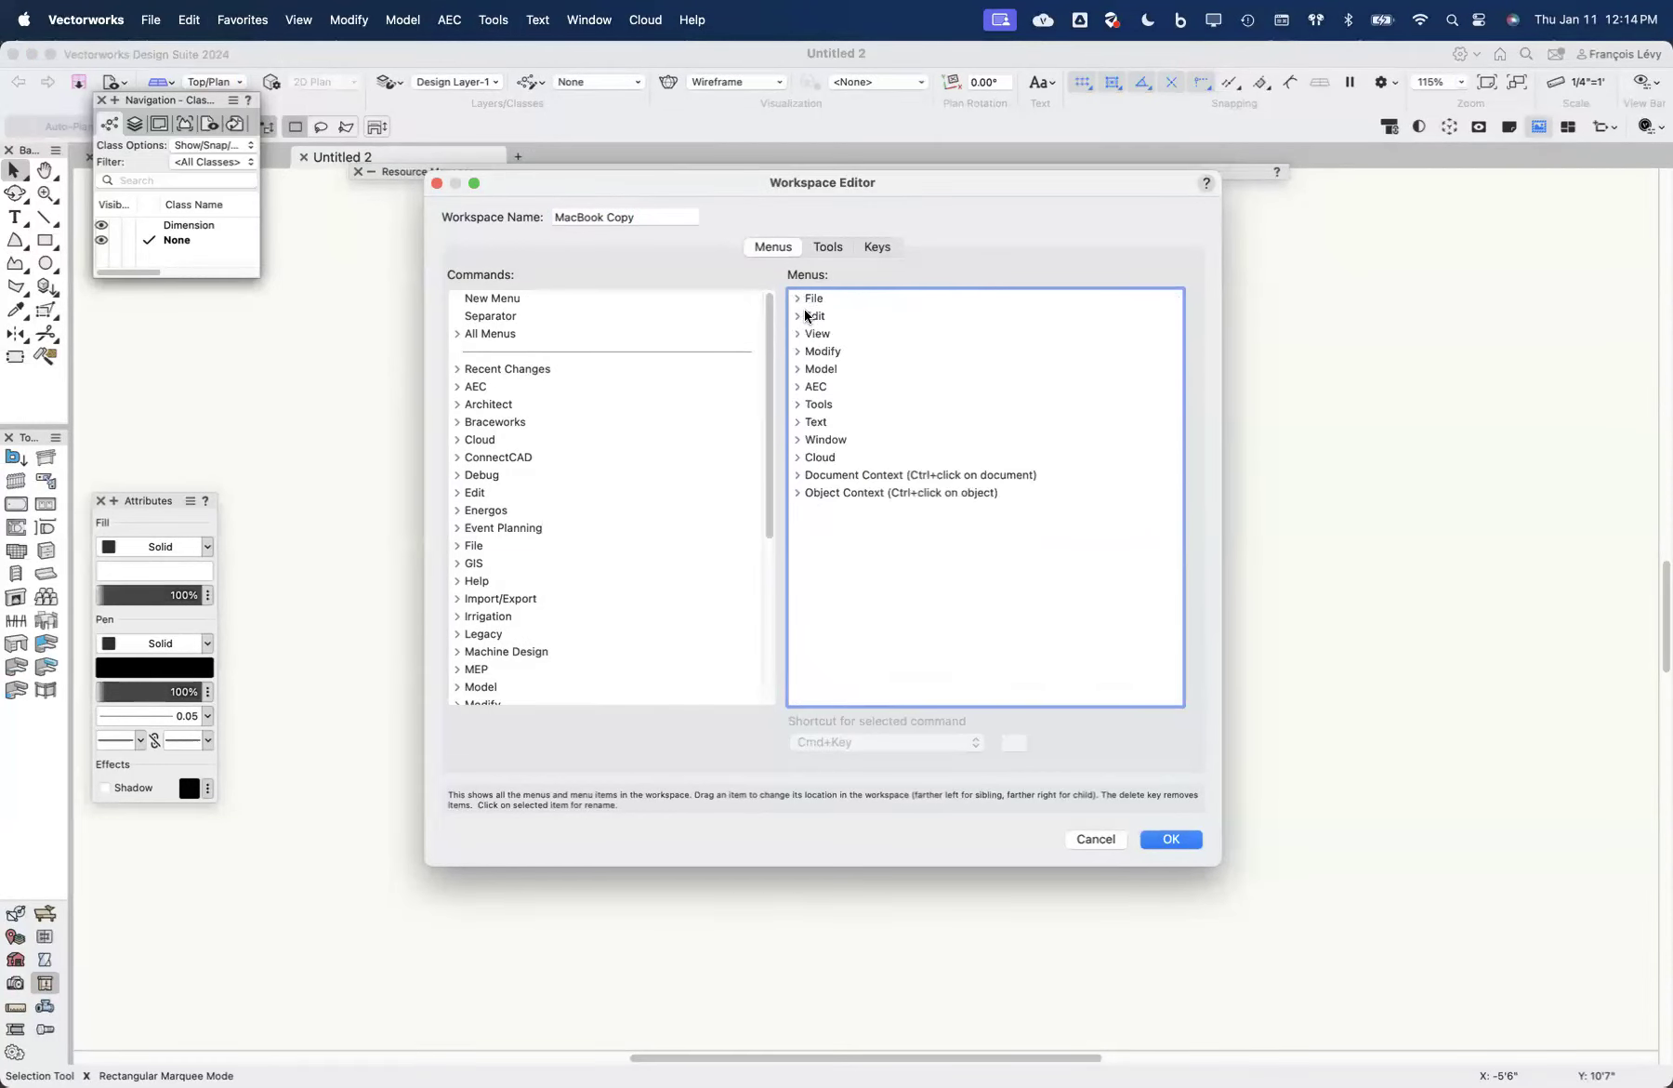
click(797, 314)
click(797, 314)
click(797, 334)
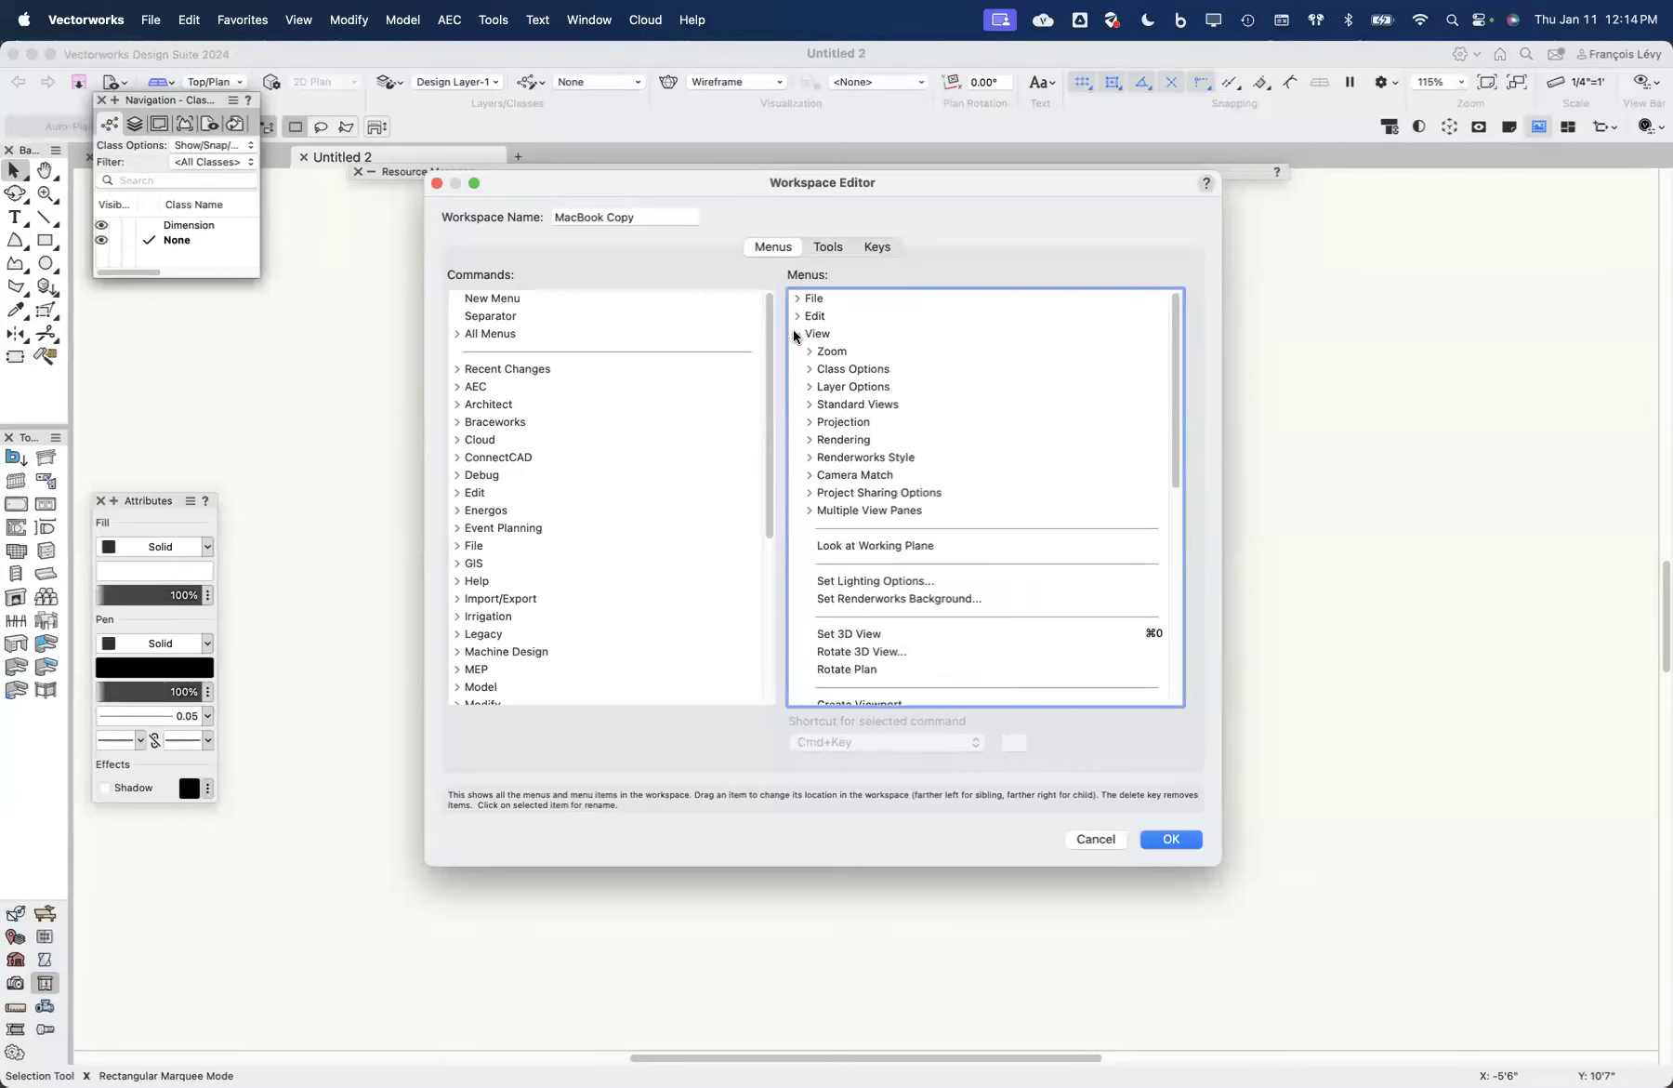
click(796, 334)
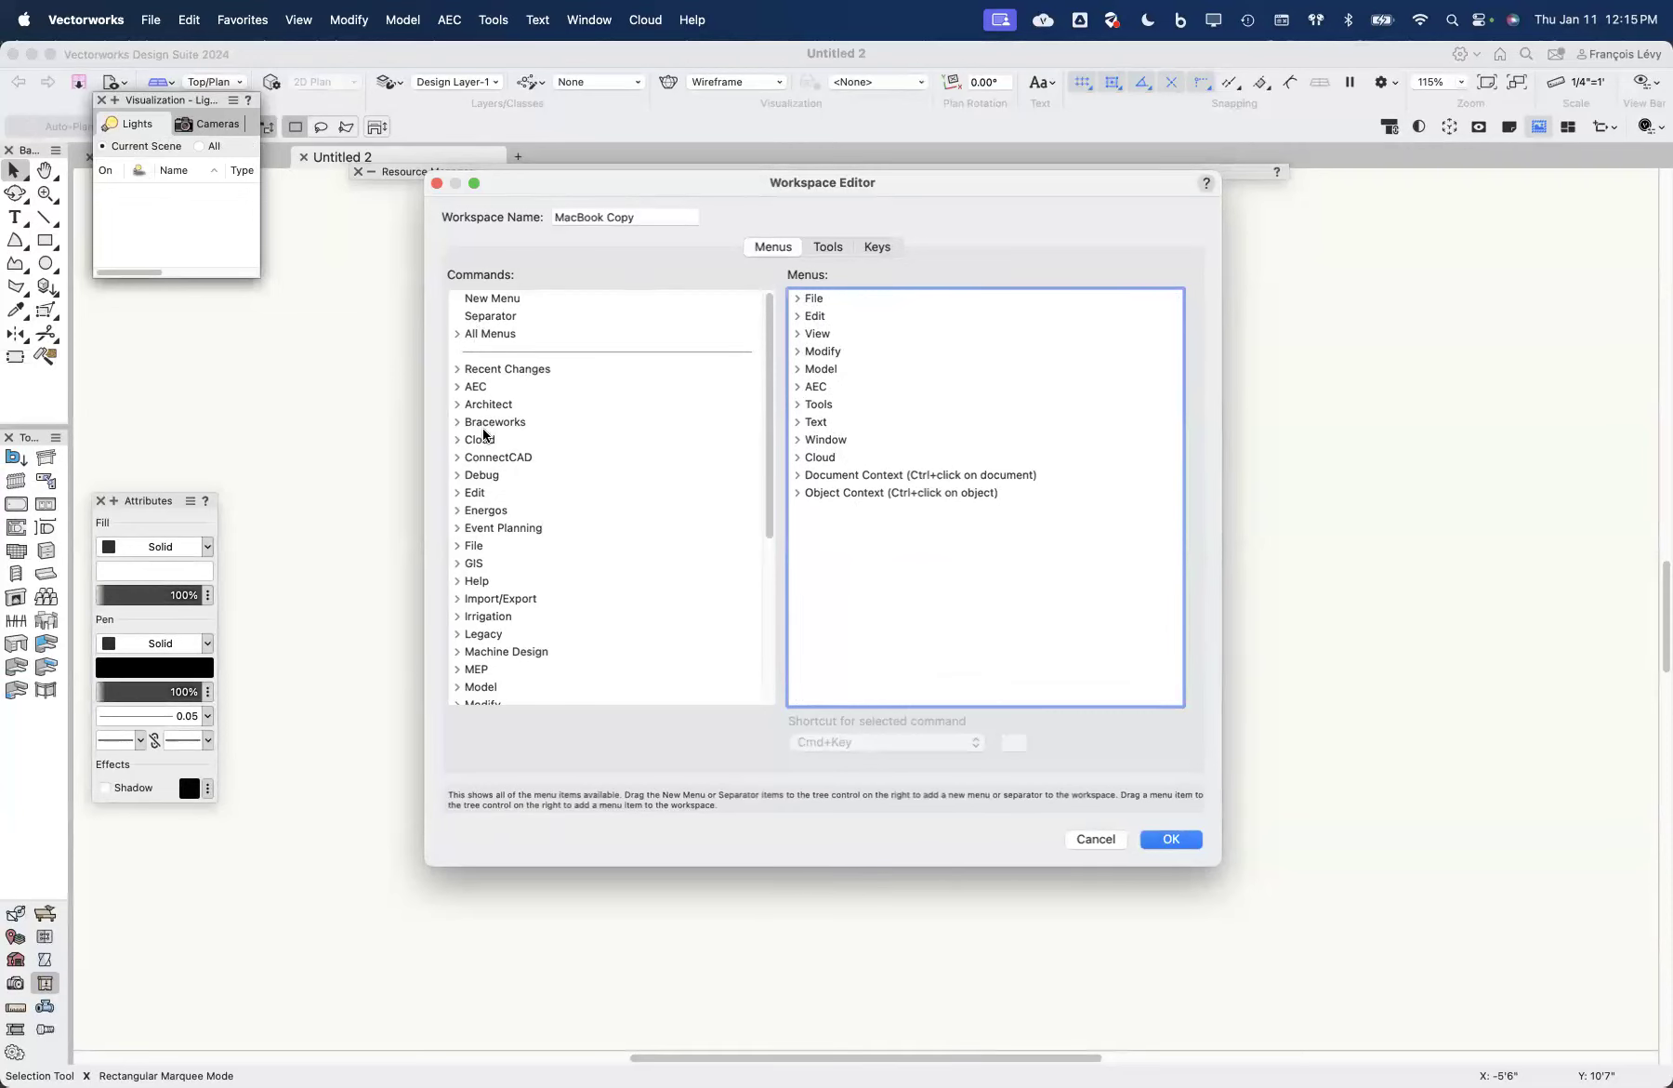
Step: Look through the available command categories, checking the contents of Recent Changes, Debug, ConnectCAD and Cloud
scroll(487, 409, down, 10)
scroll(481, 642, up, 10)
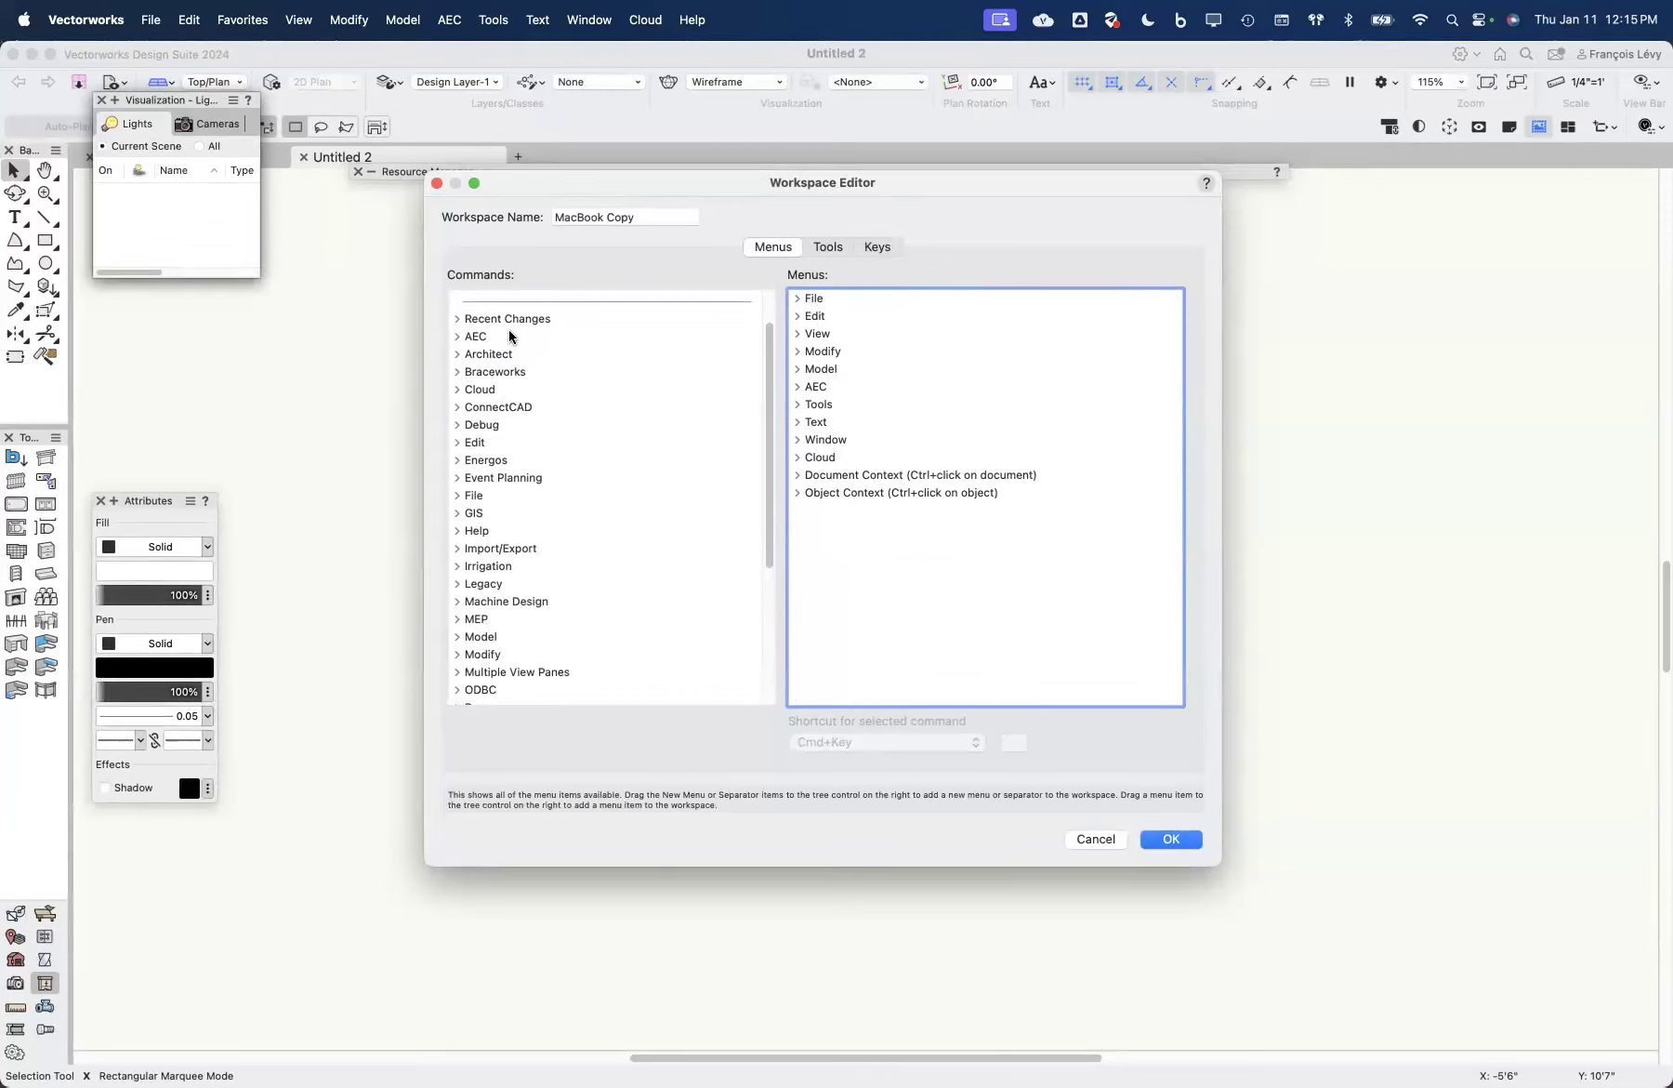
scroll(509, 329, up, 2)
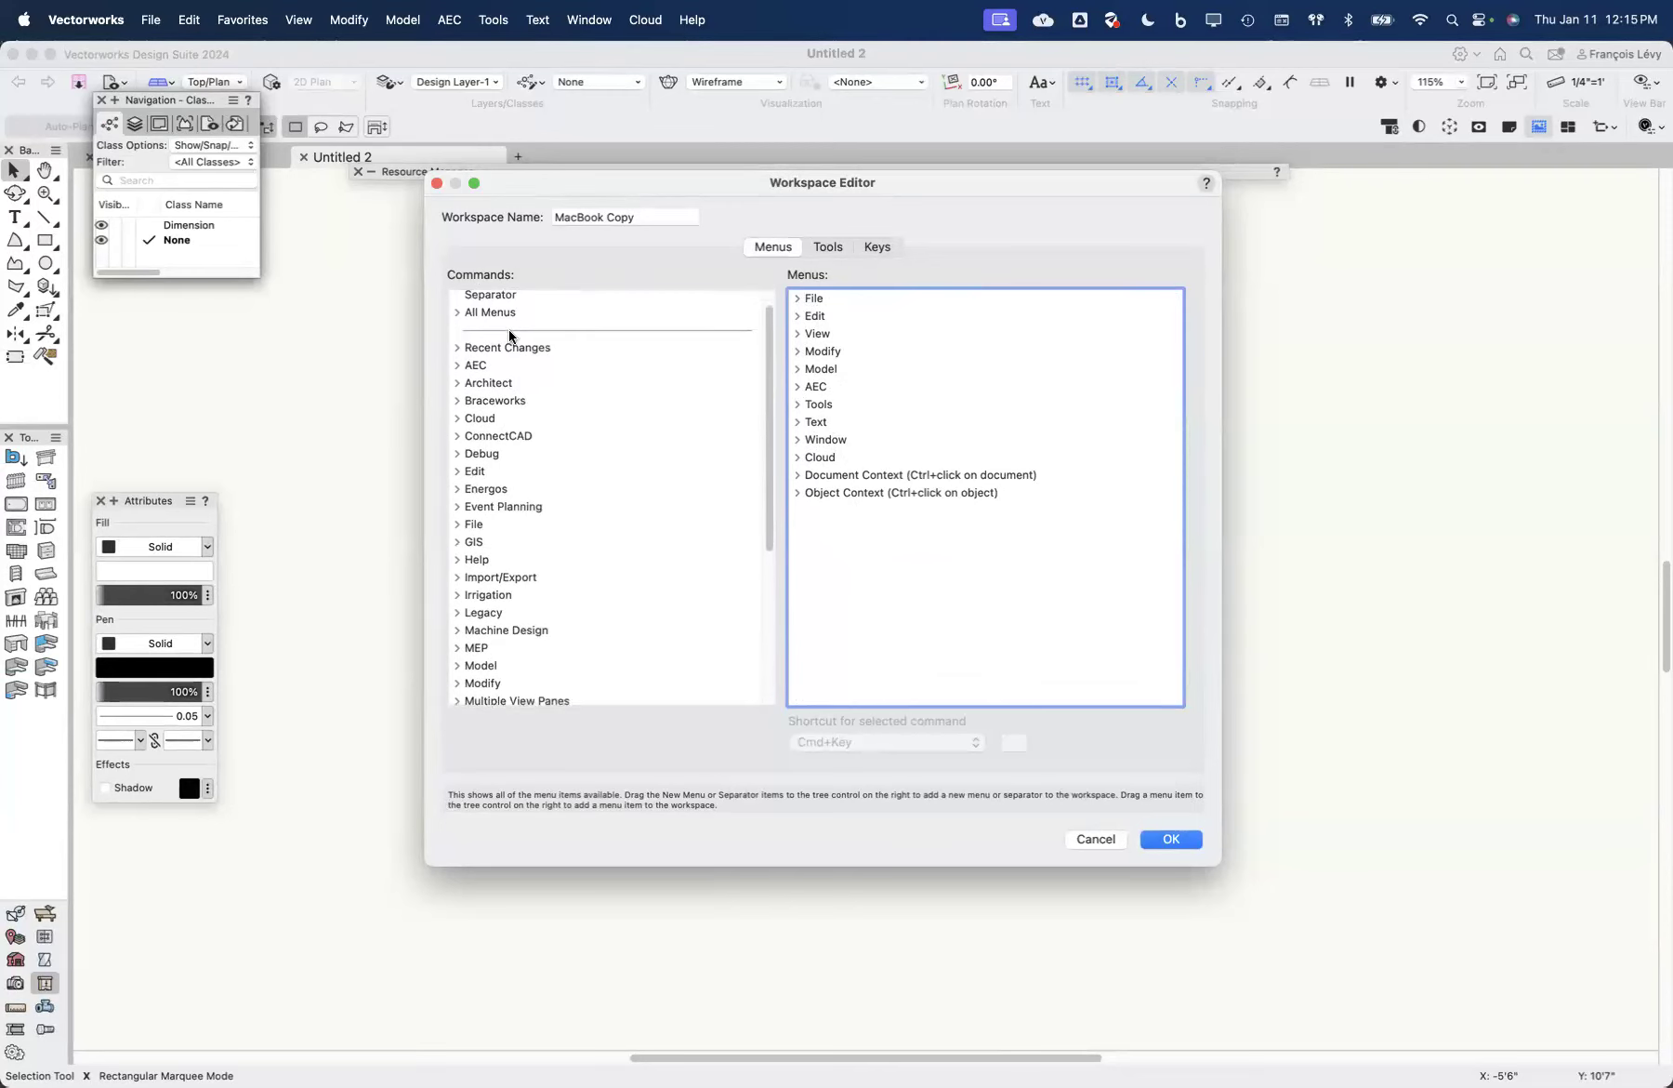
click(456, 346)
click(457, 346)
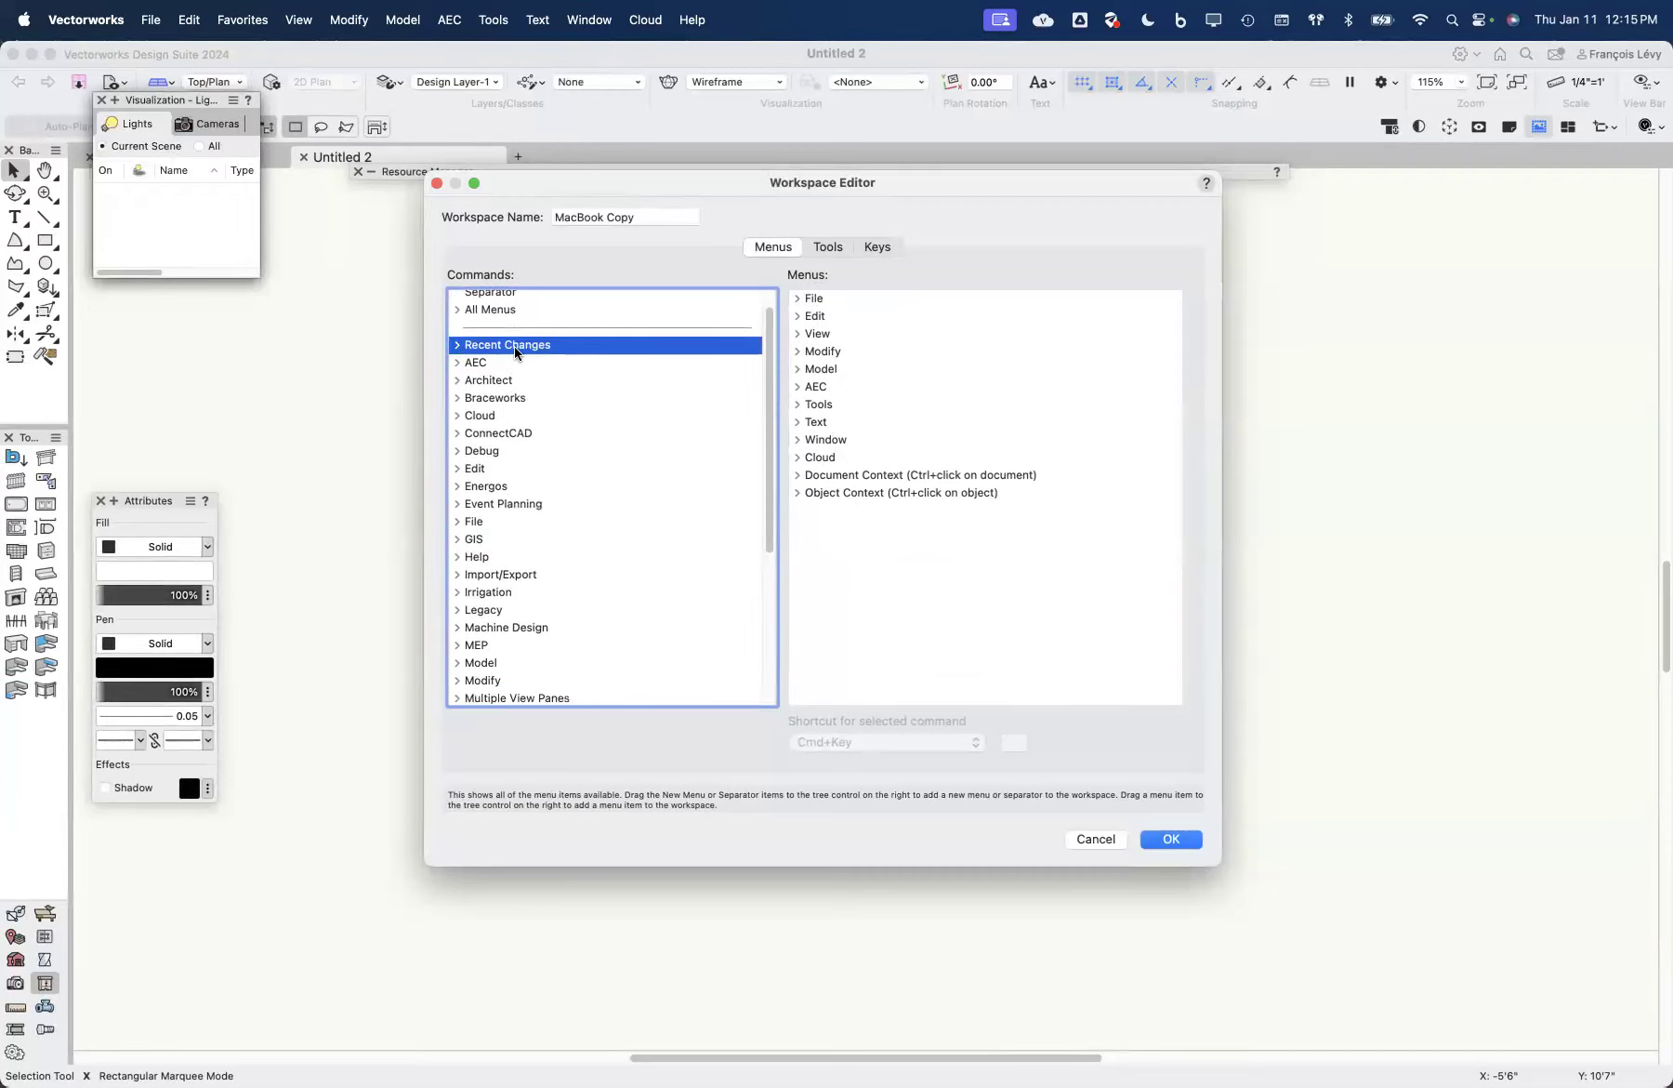
scroll(511, 358, up, 1)
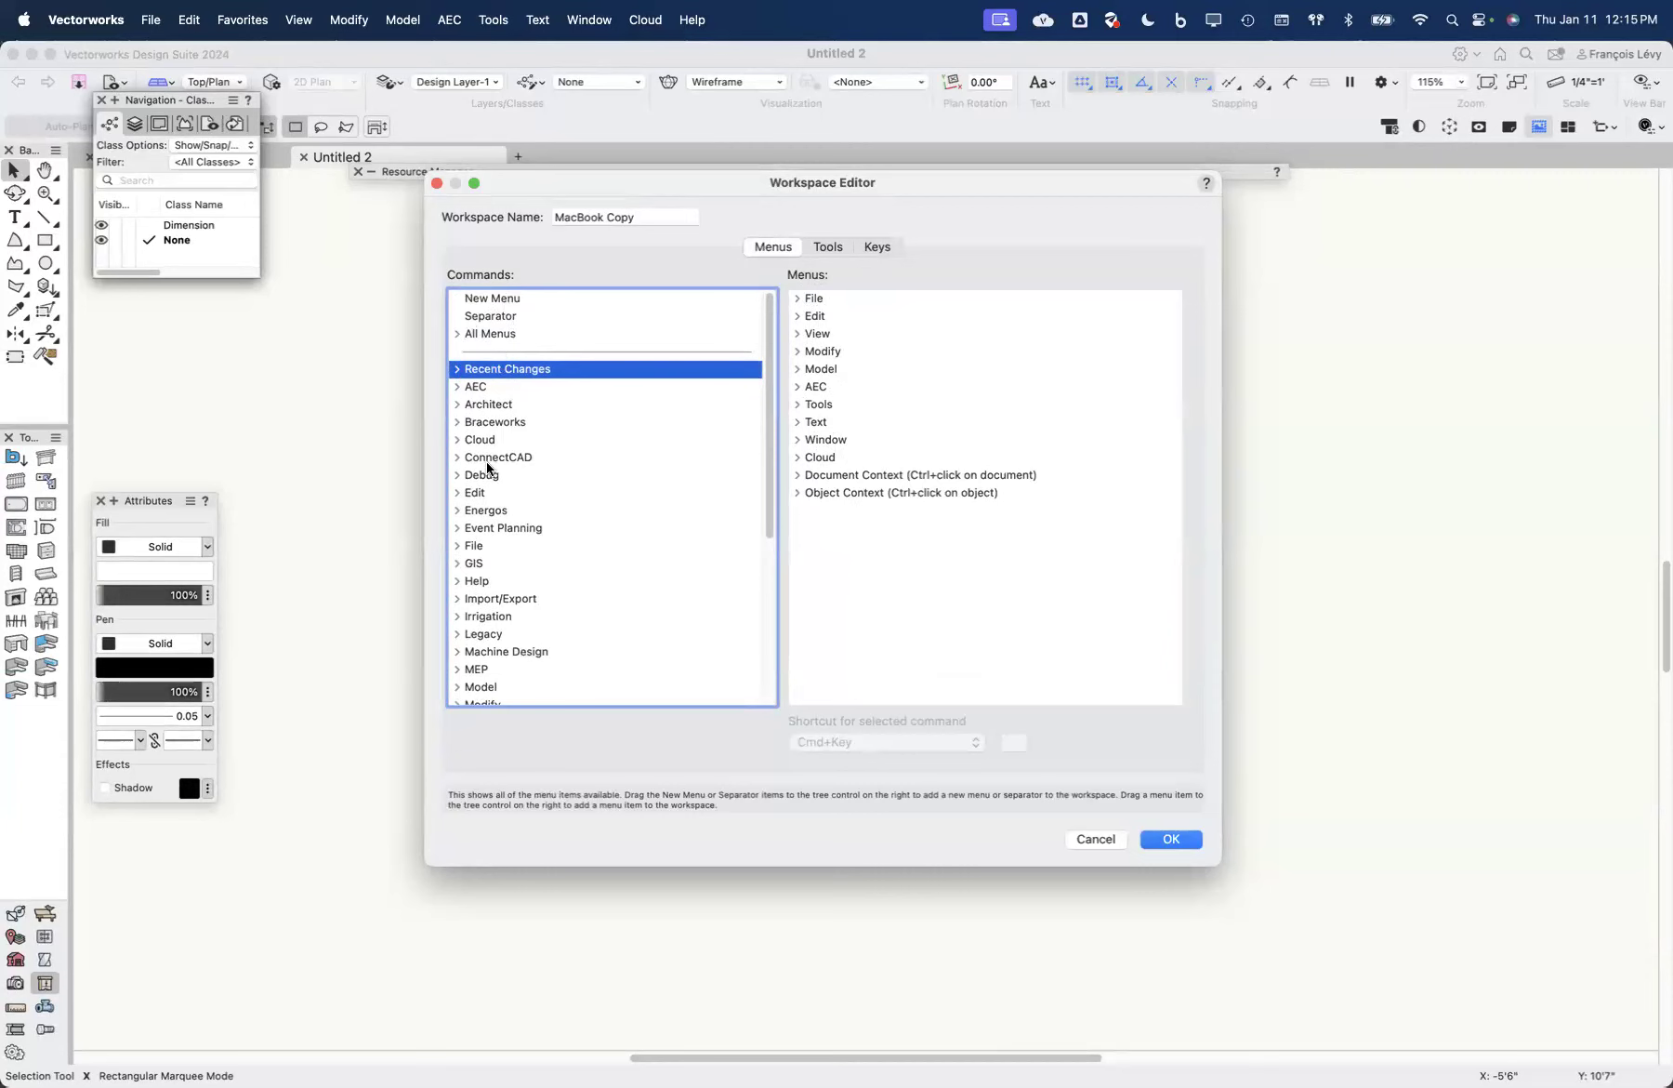
click(456, 475)
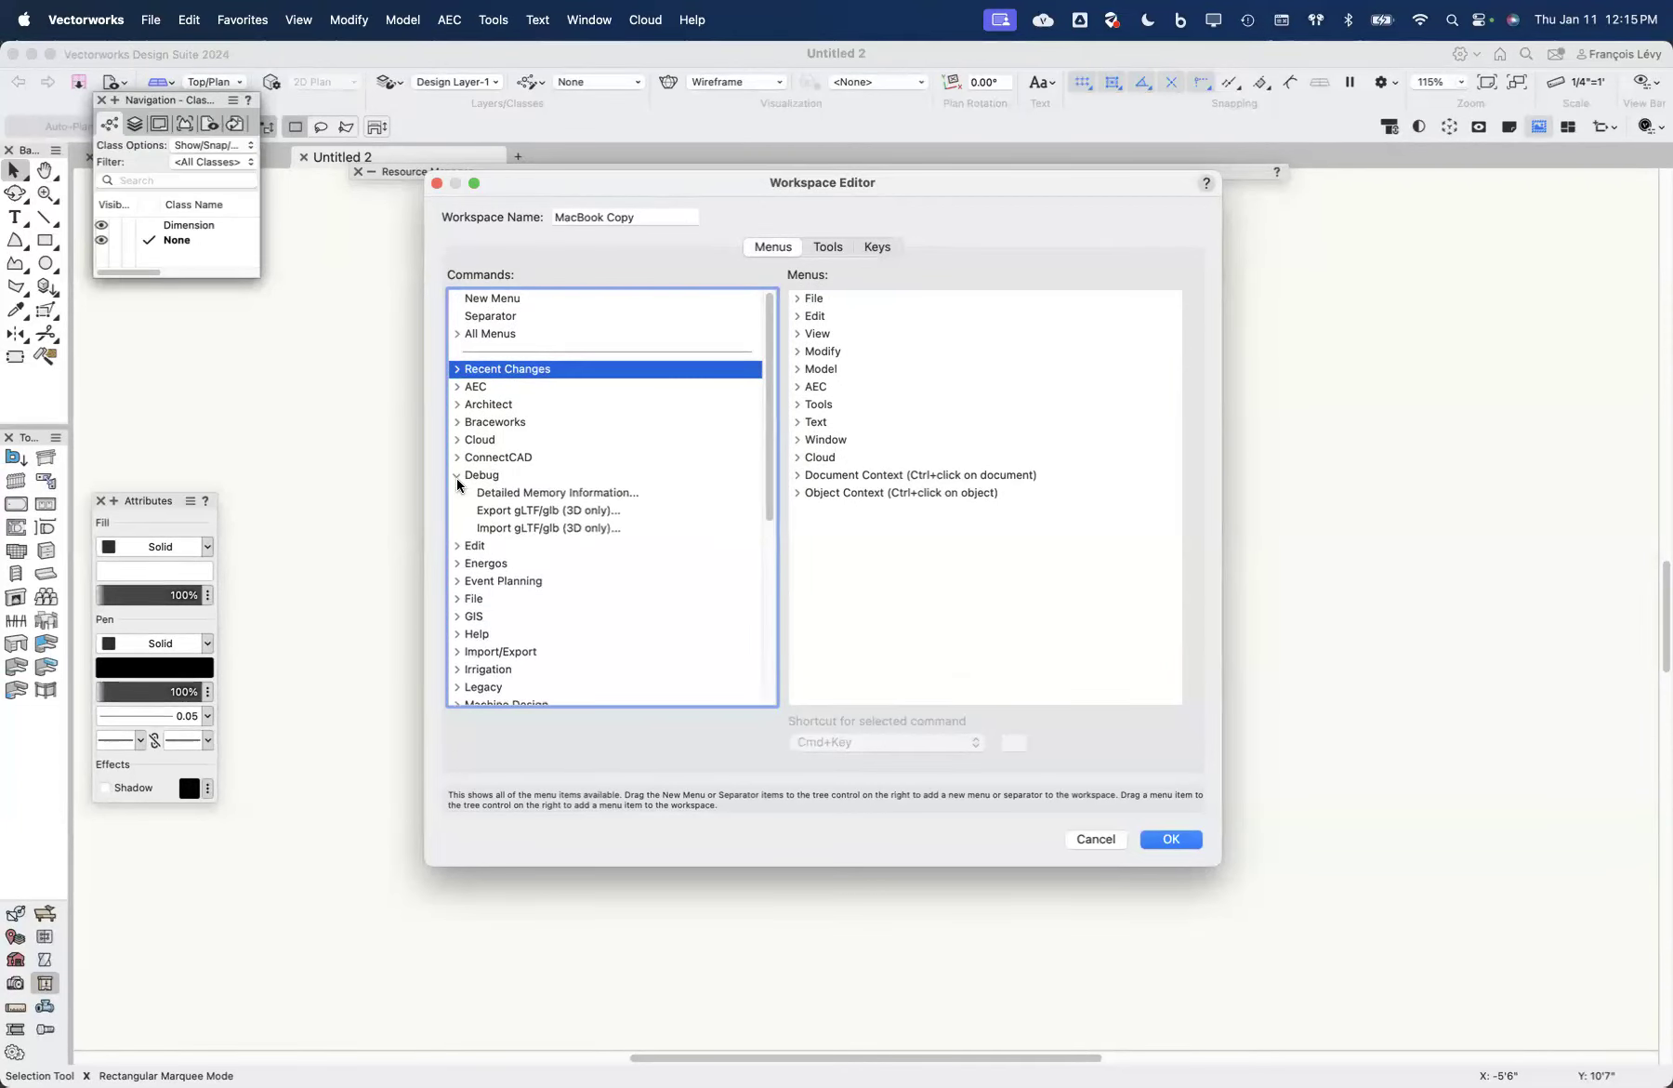
click(456, 475)
click(456, 457)
click(457, 458)
click(456, 438)
click(456, 437)
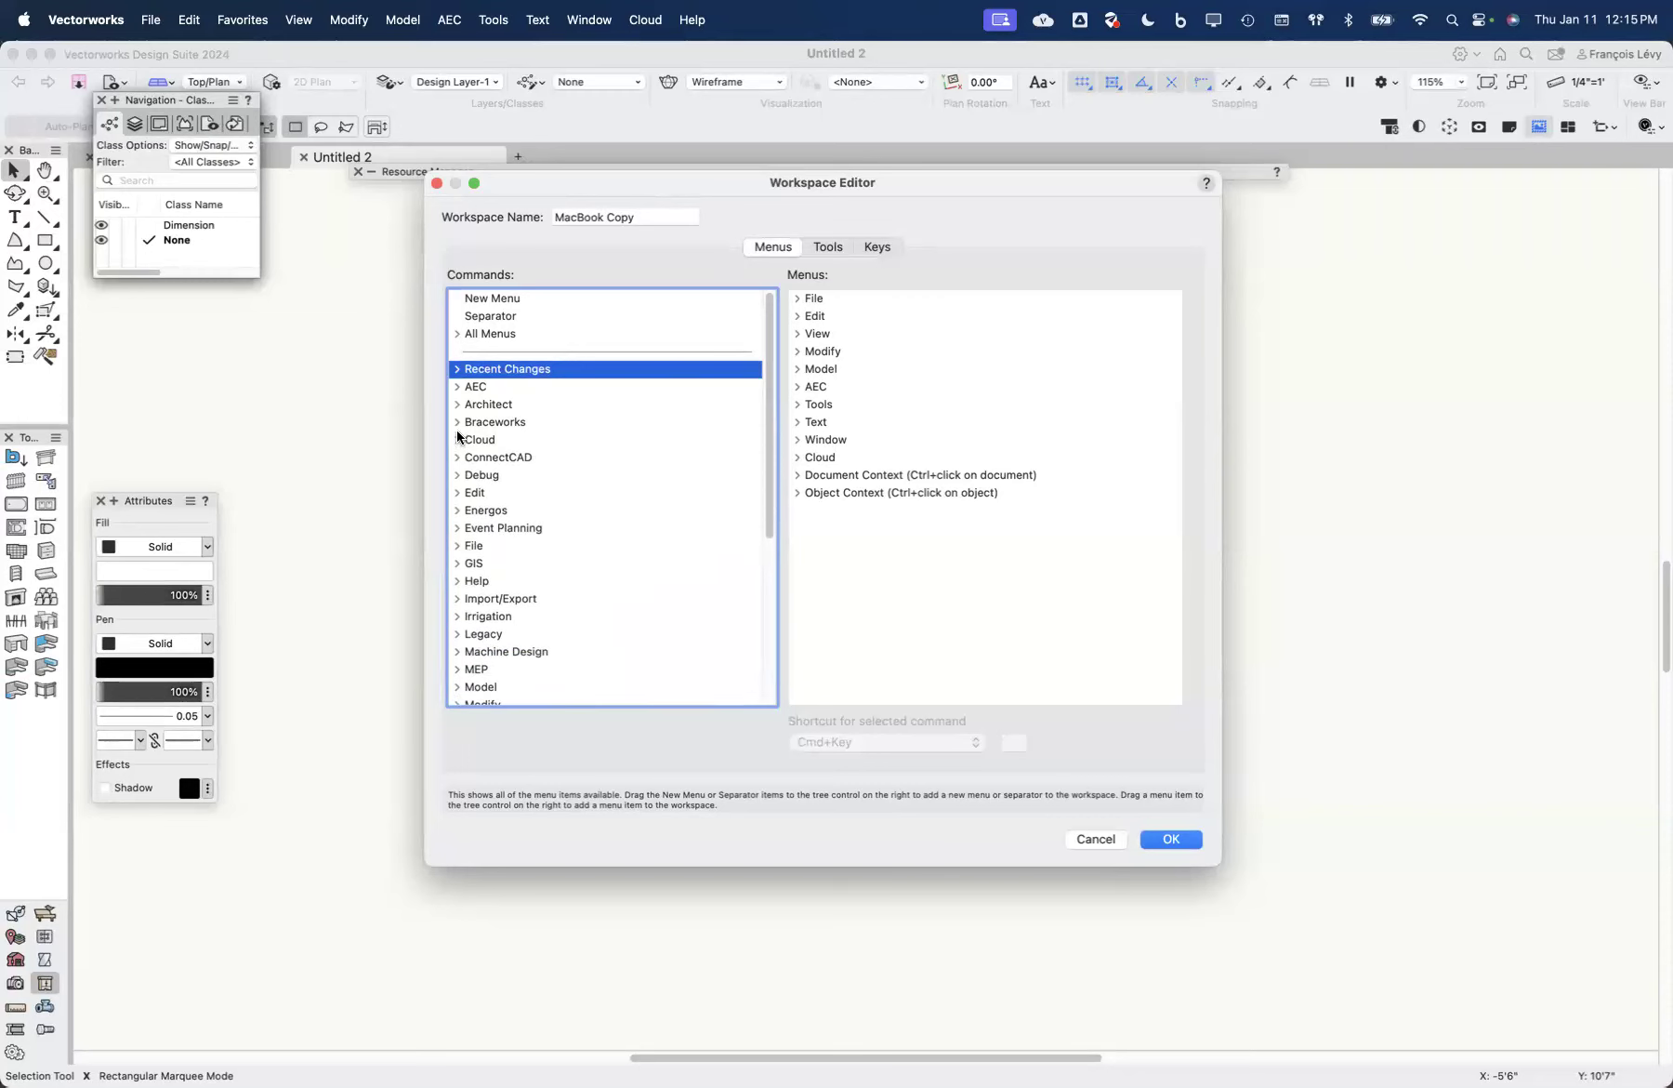
Step: Expand the All Menus category of available commands and skim its alphabetical list through to the end
click(457, 334)
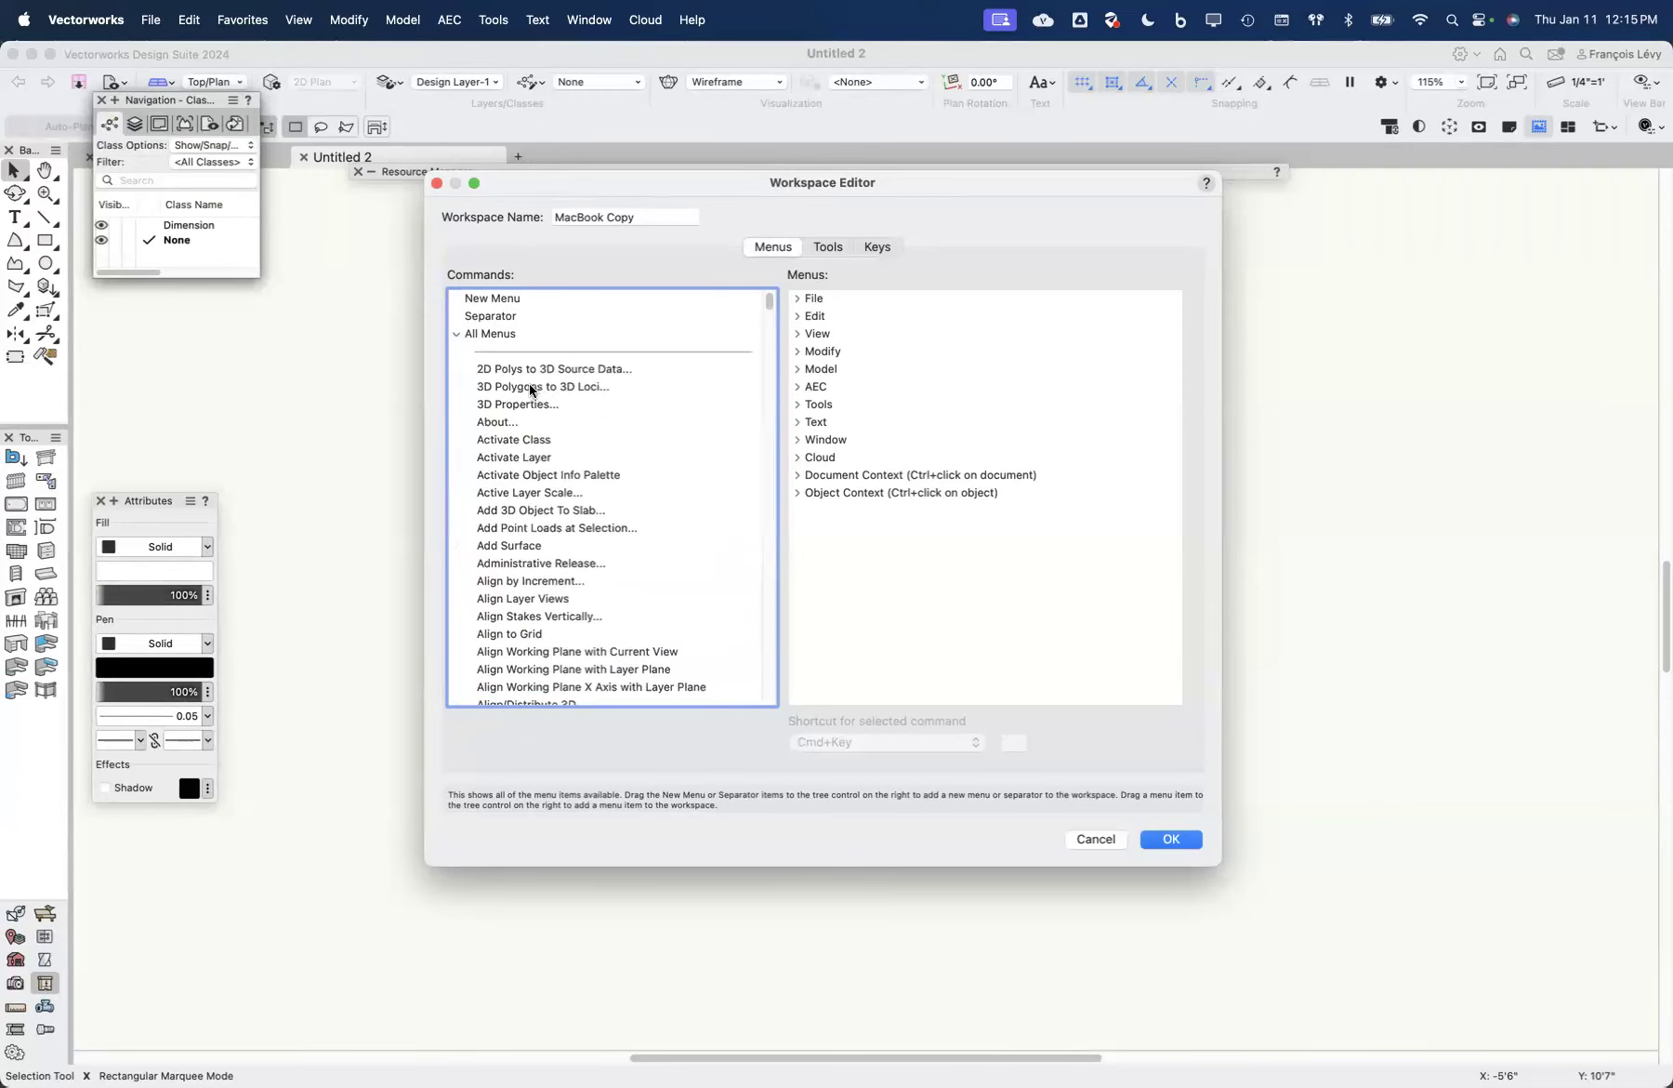
click(457, 334)
click(457, 334)
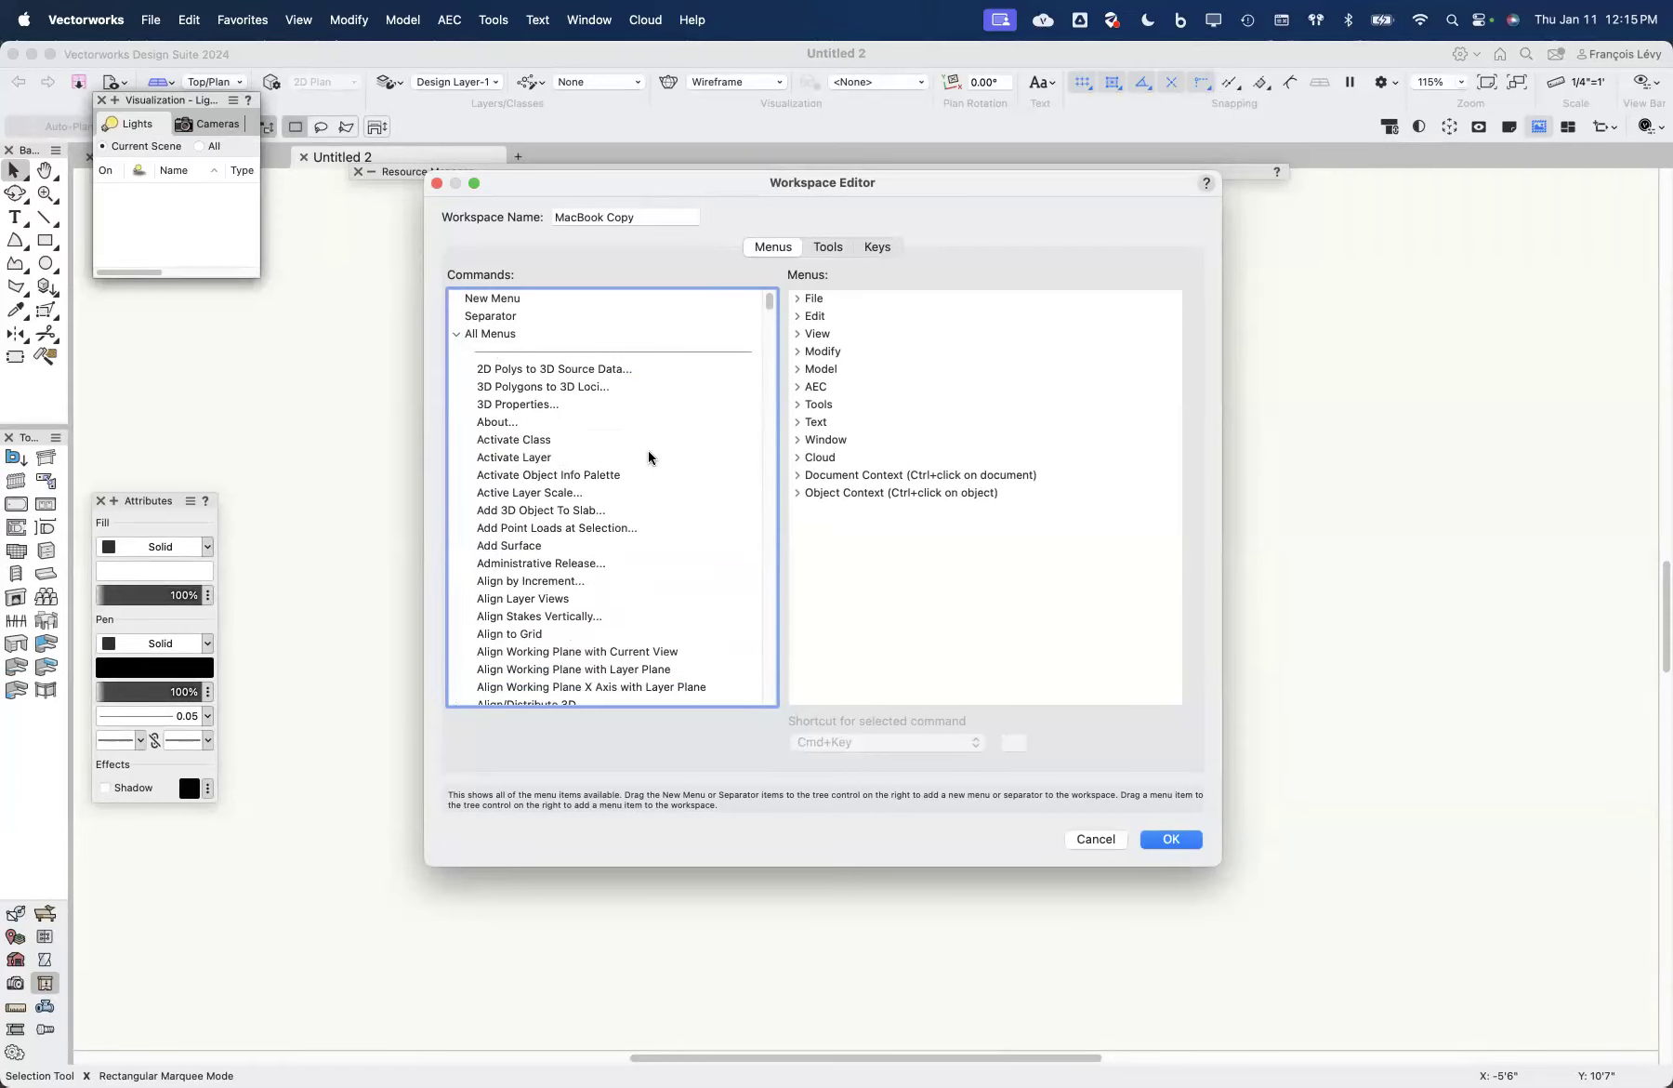
scroll(642, 455, down, 5)
drag(783, 296, 783, 450)
key(i)
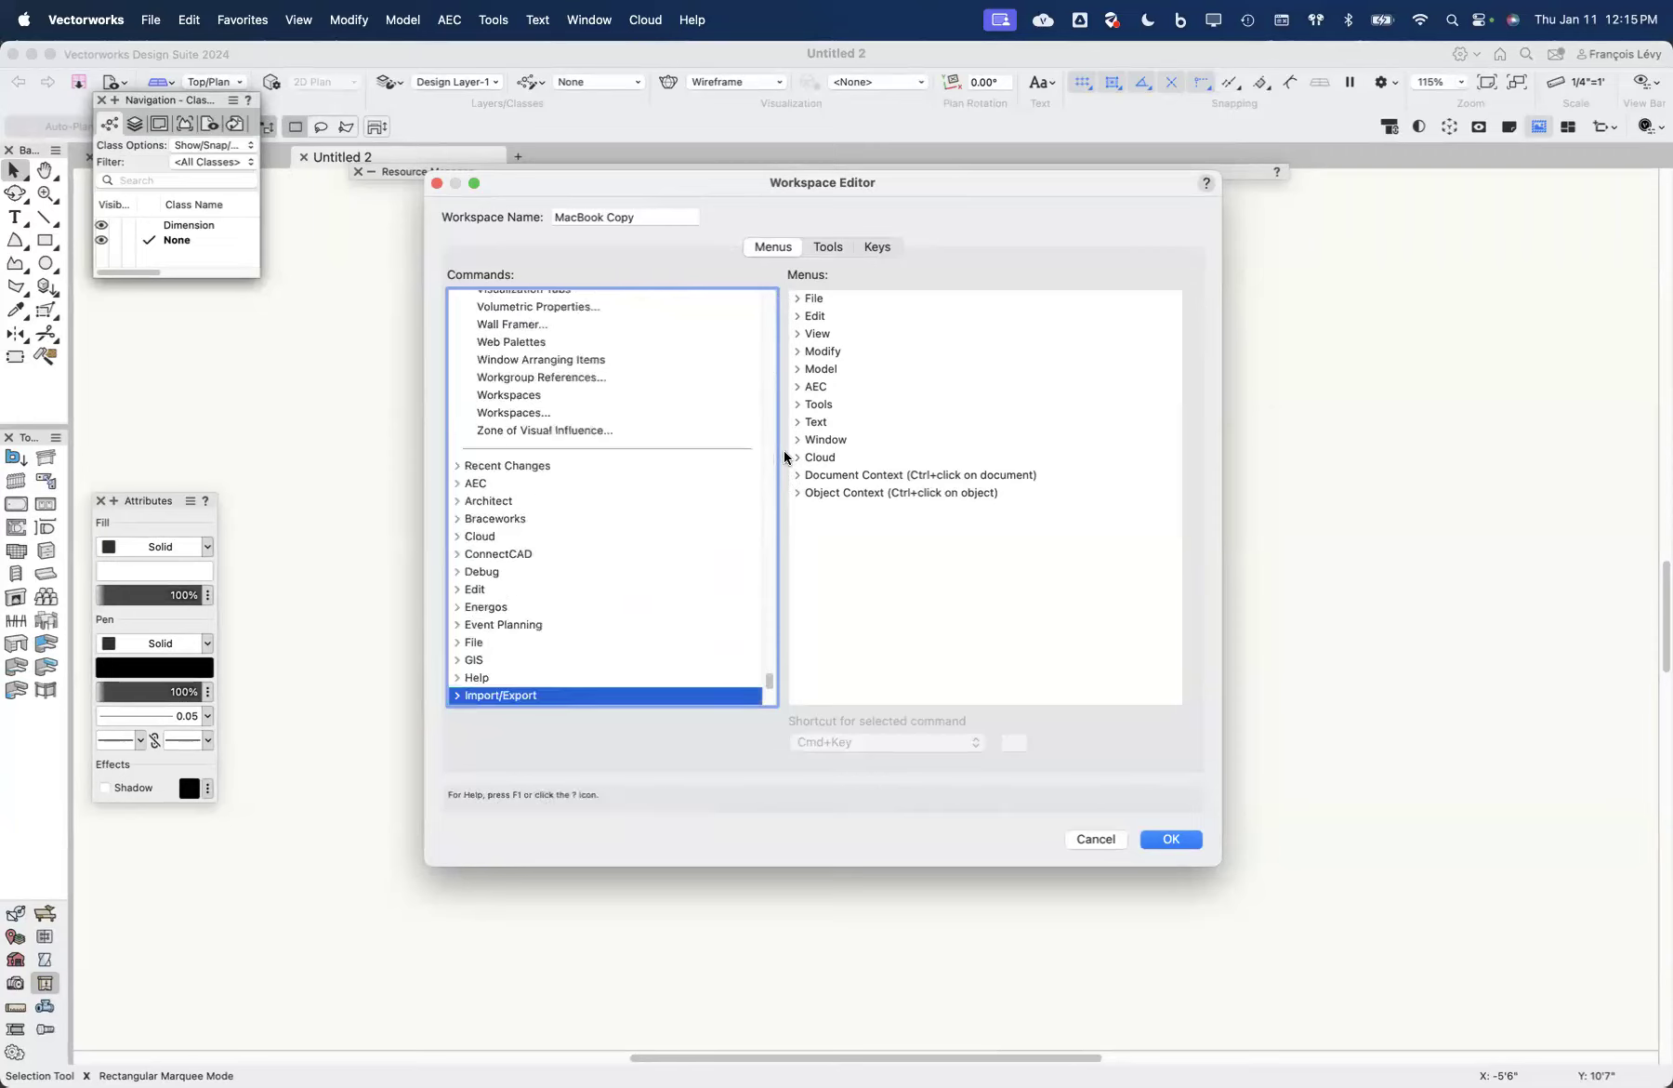
scroll(704, 440, up, 1)
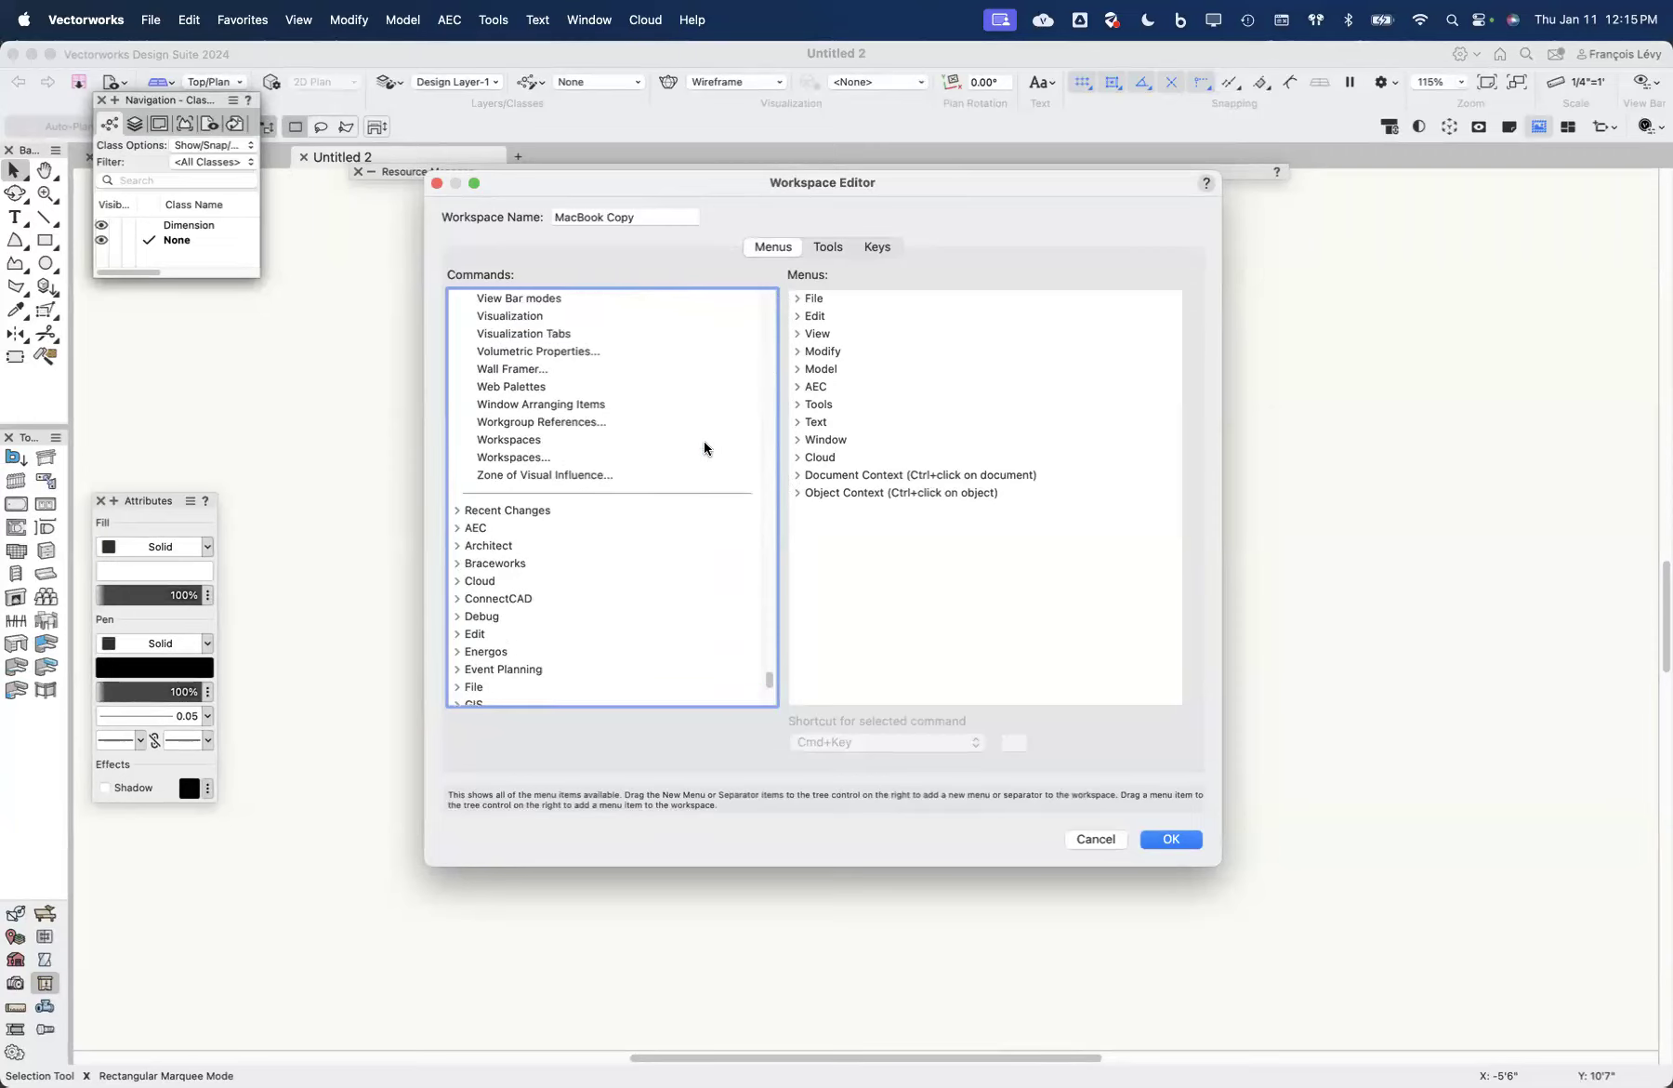
Step: Inspect the commands in the Import/Export and Help categories, collapsing both again
scroll(703, 441, down, 8)
key(Right)
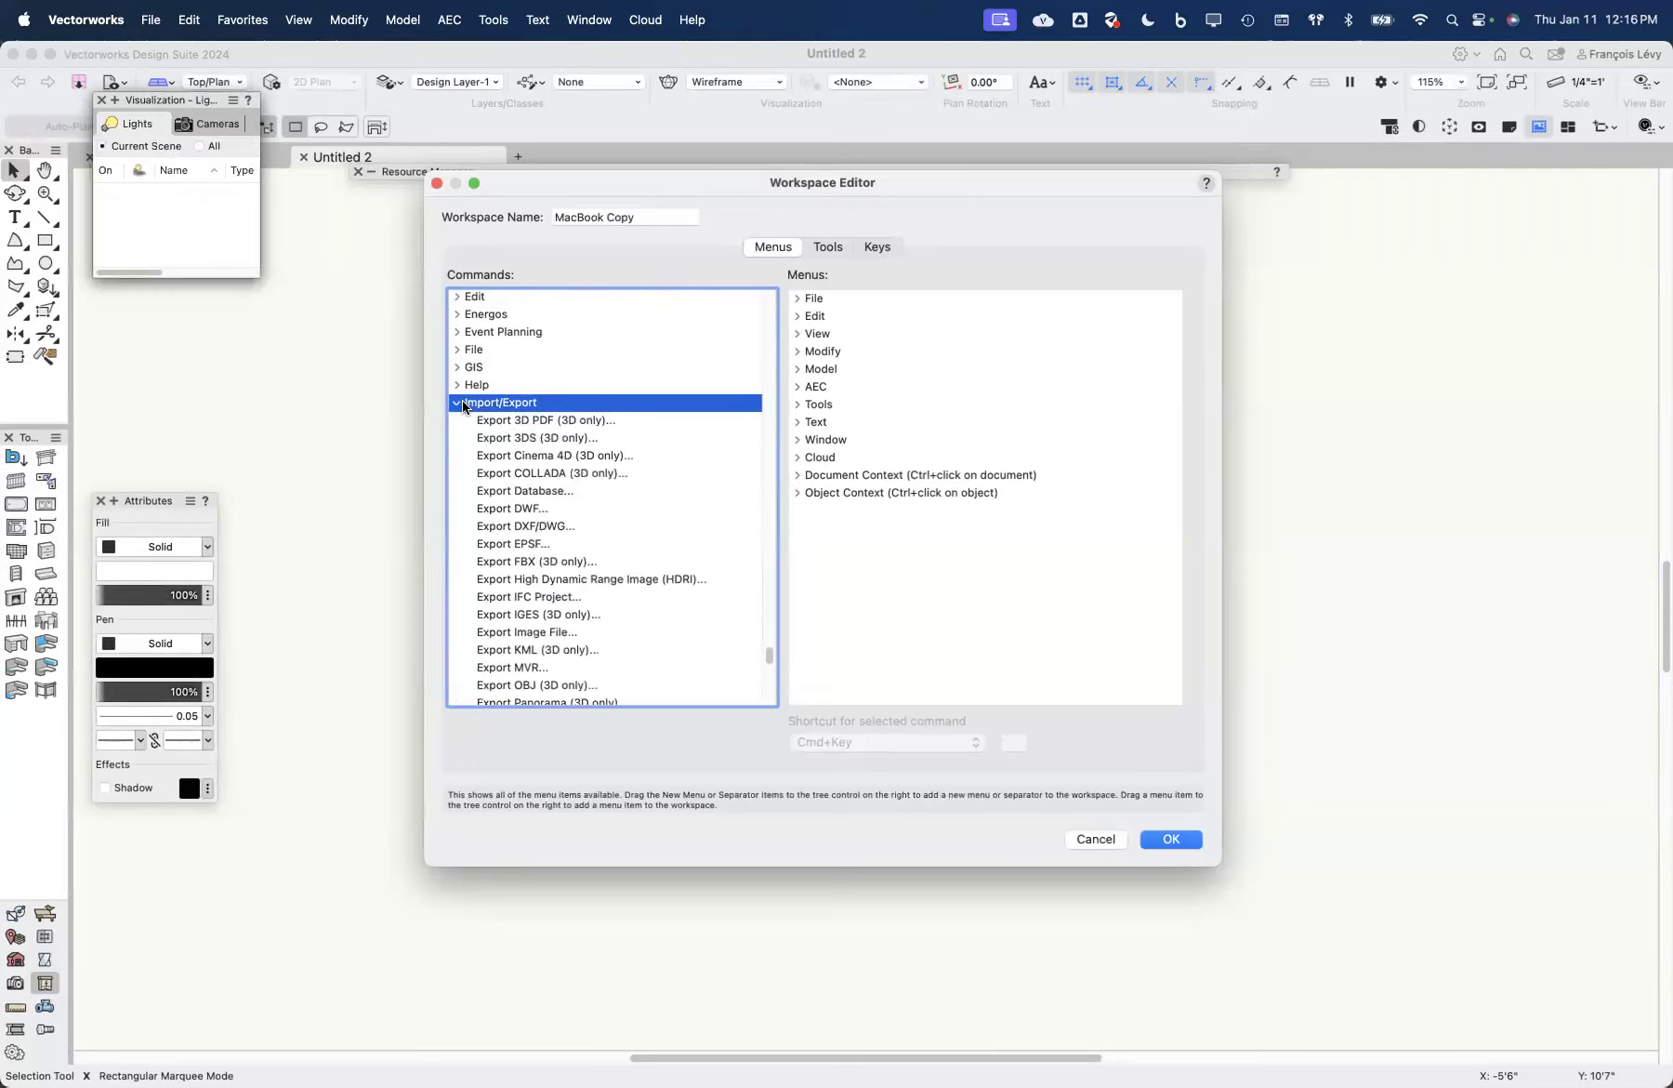
click(458, 402)
click(457, 384)
click(453, 384)
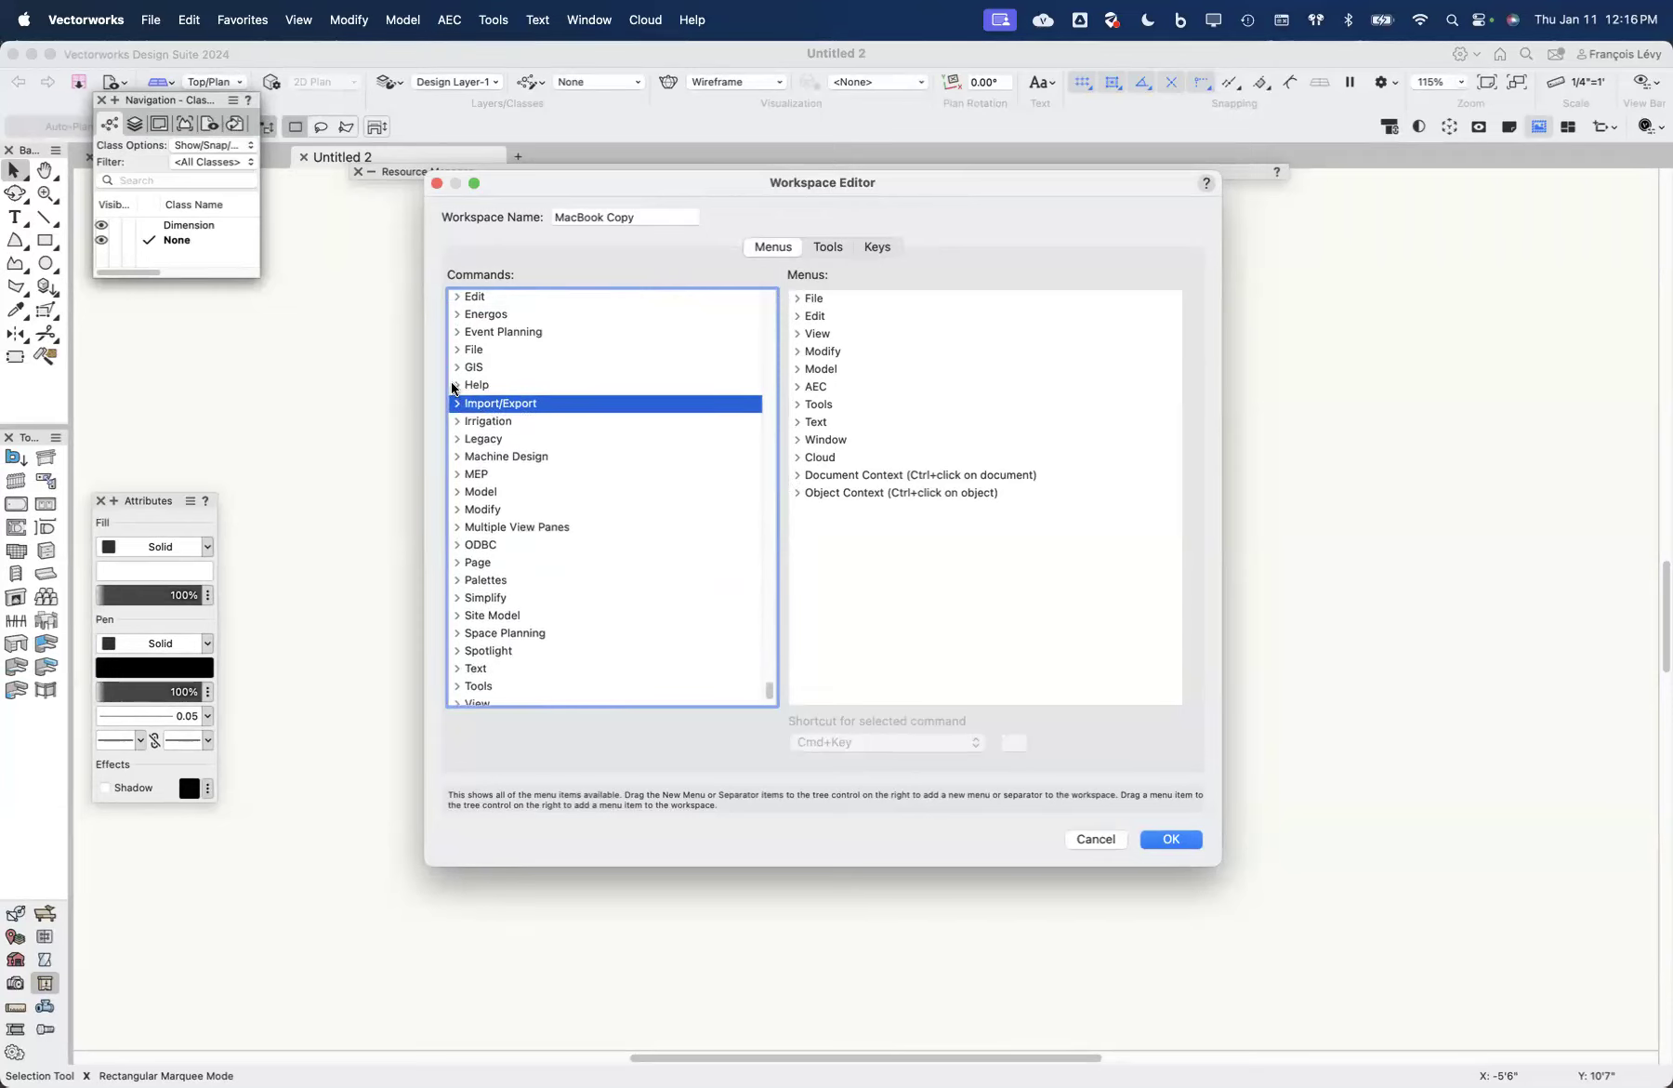
click(454, 402)
click(454, 402)
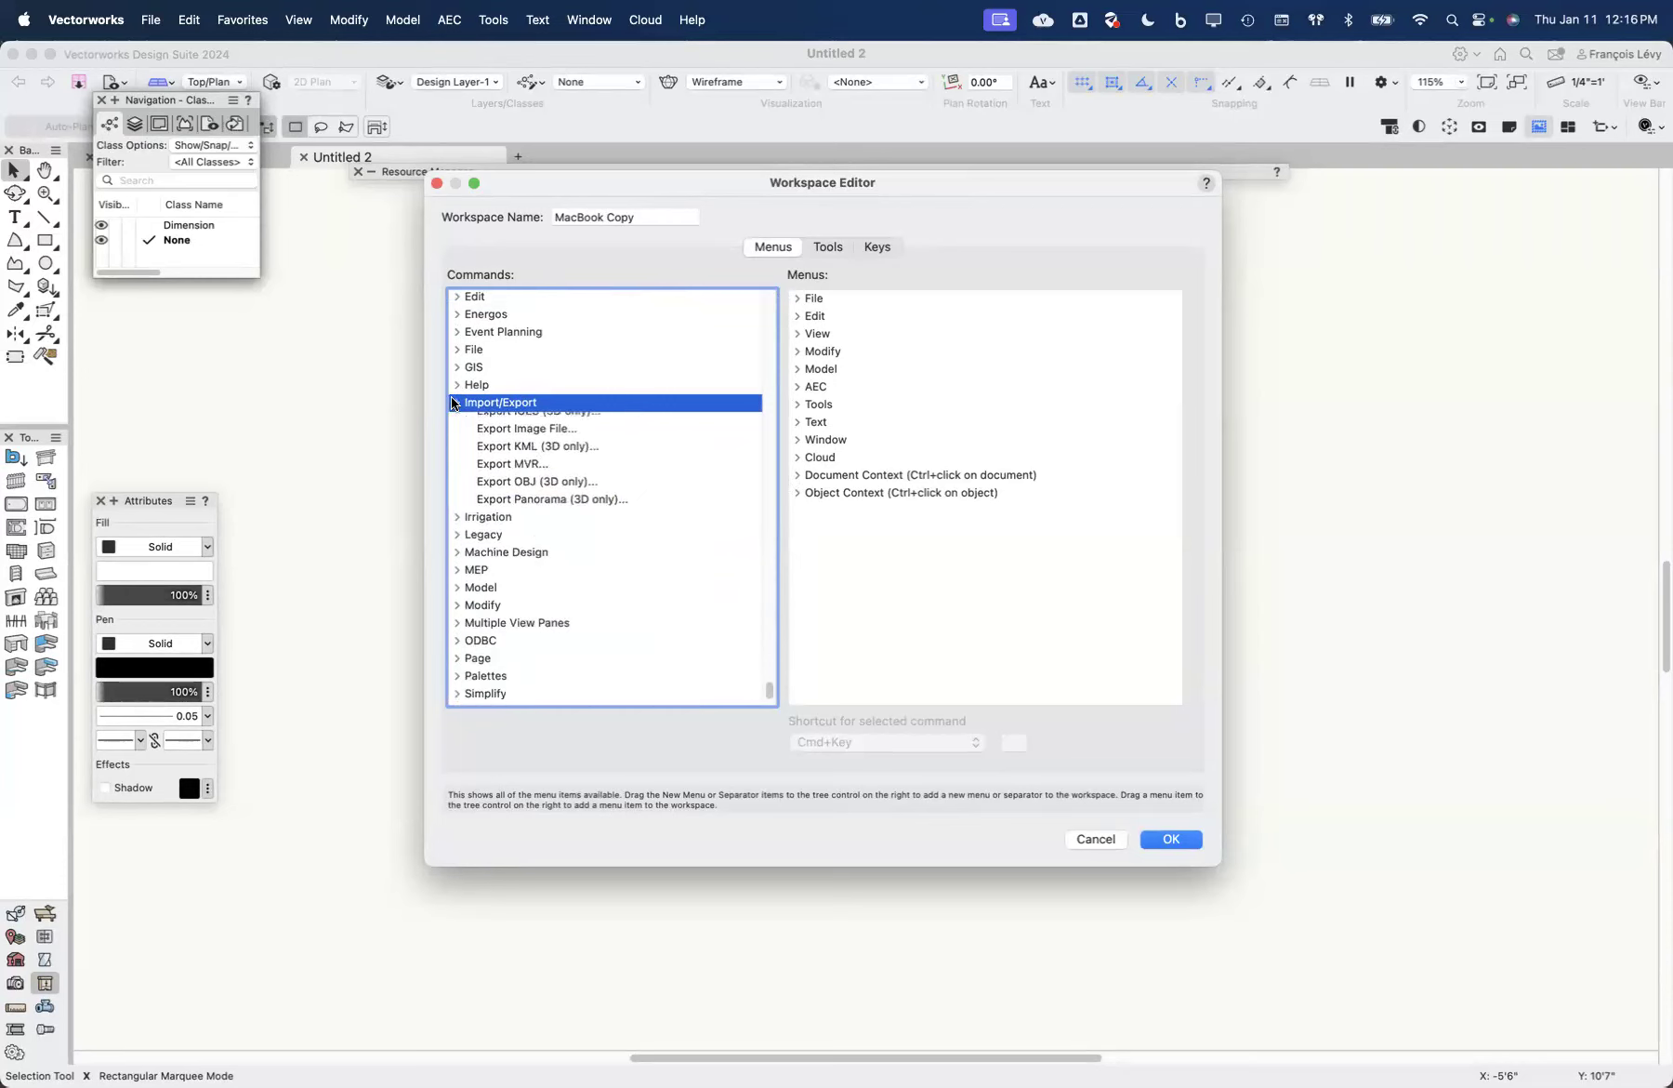
Step: Browse the All Menus command list backwards, returning to its beginning
scroll(572, 439, up, 10)
scroll(575, 444, up, 20)
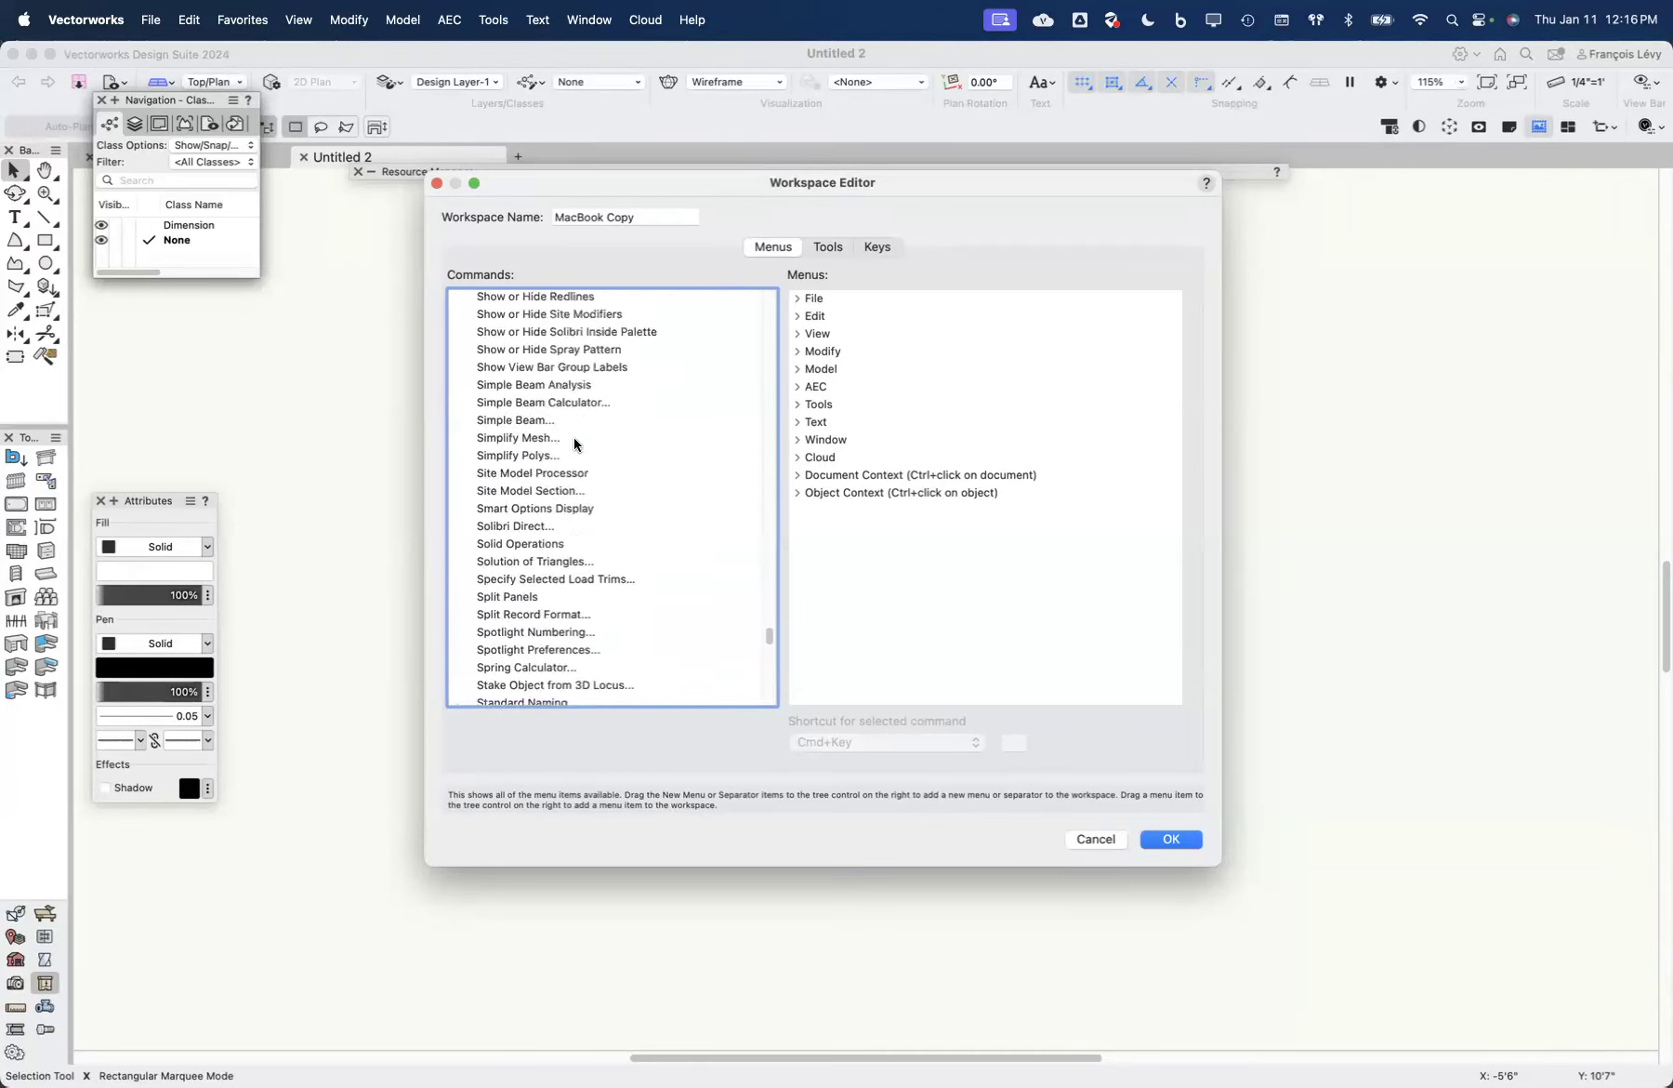
scroll(574, 445, up, 20)
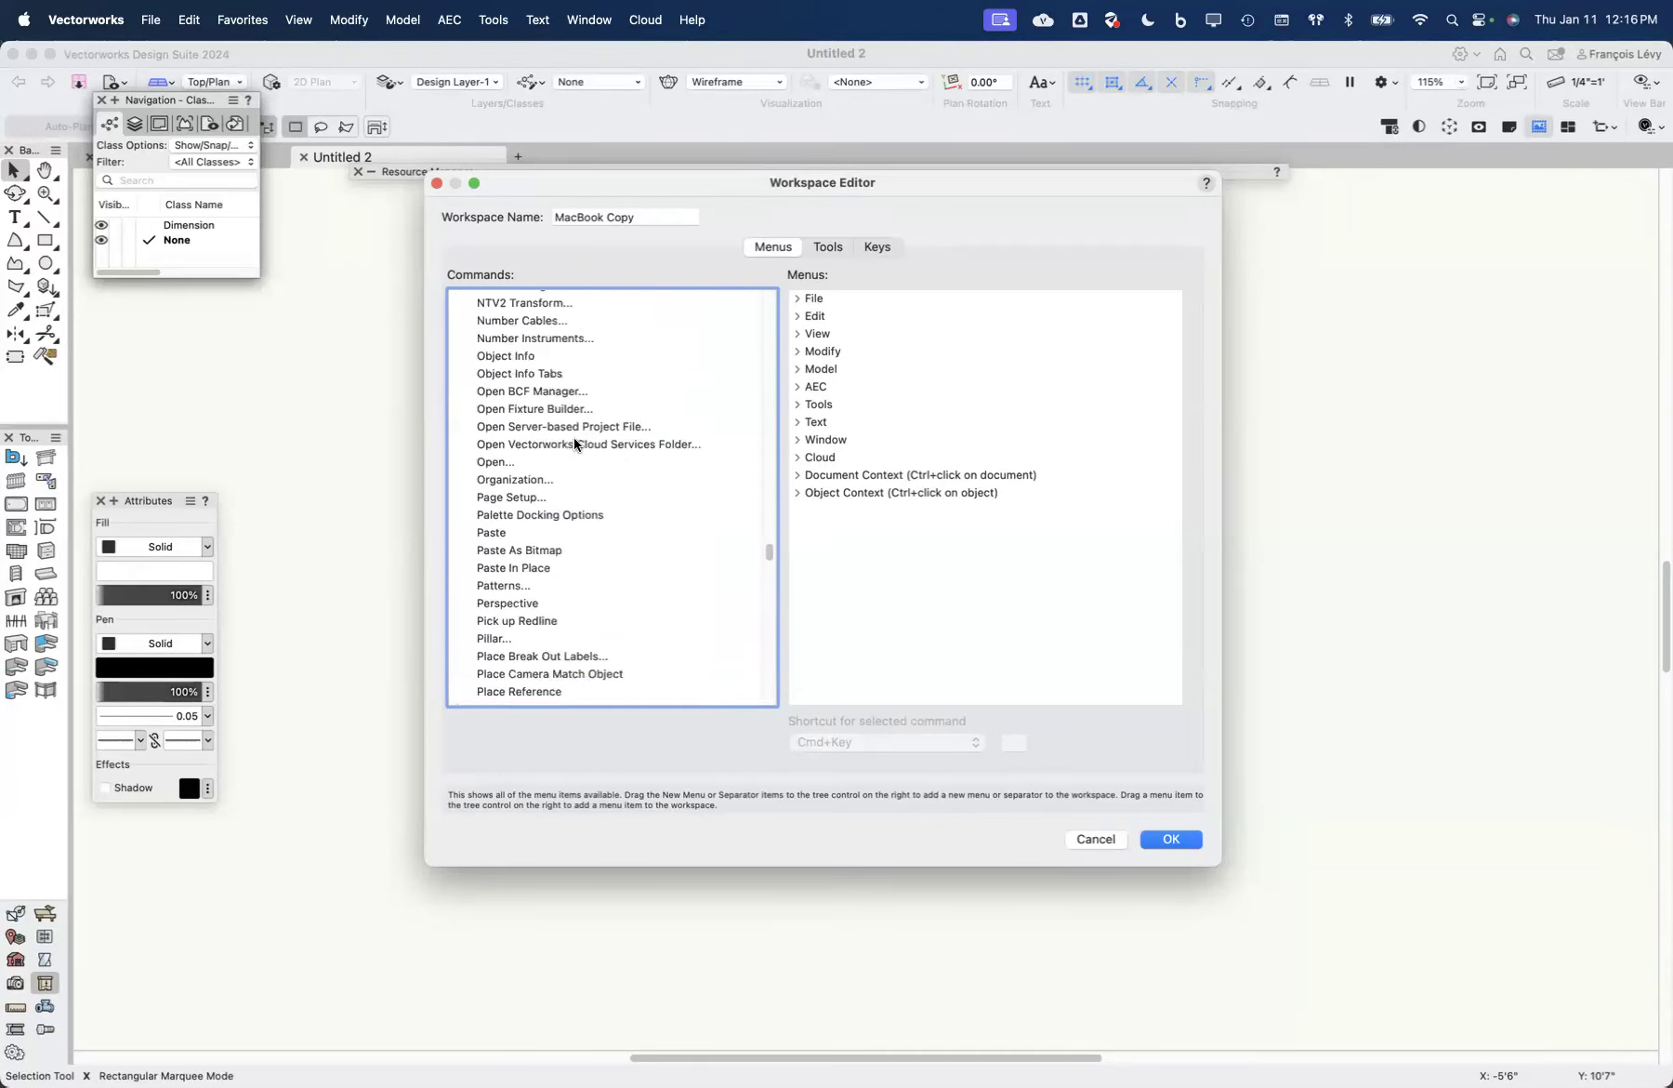
scroll(575, 444, up, 5)
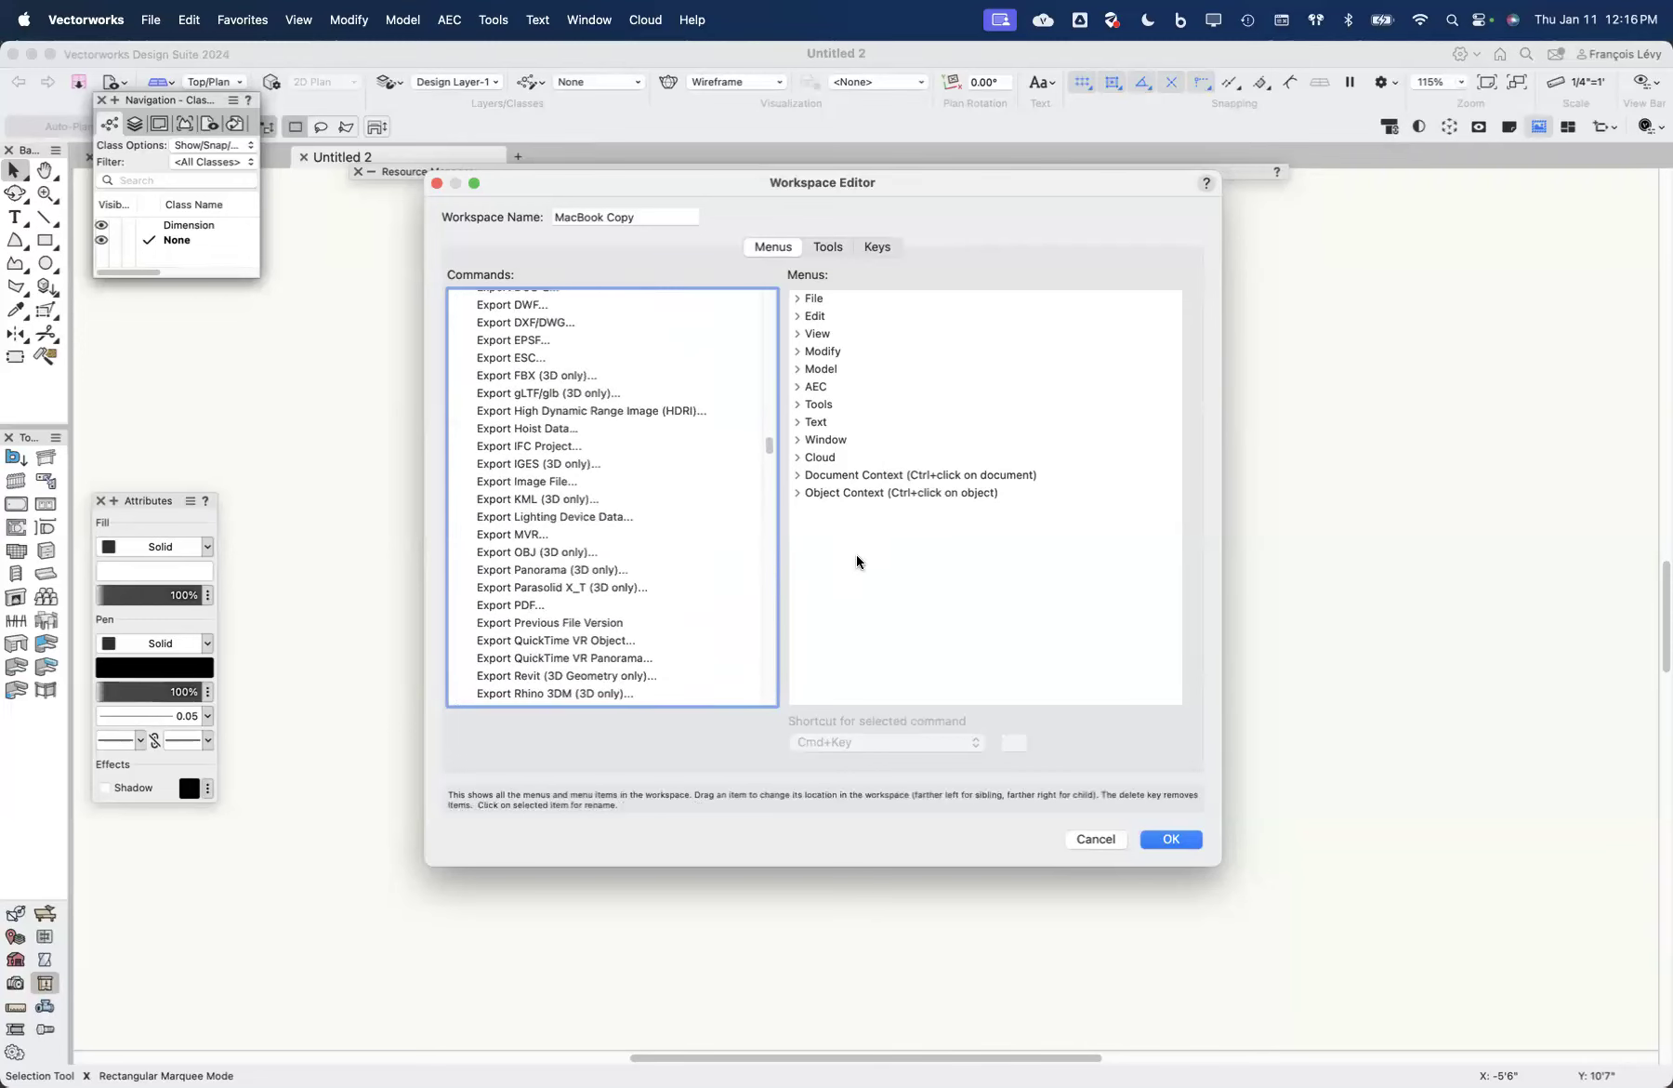
drag(769, 462, 770, 296)
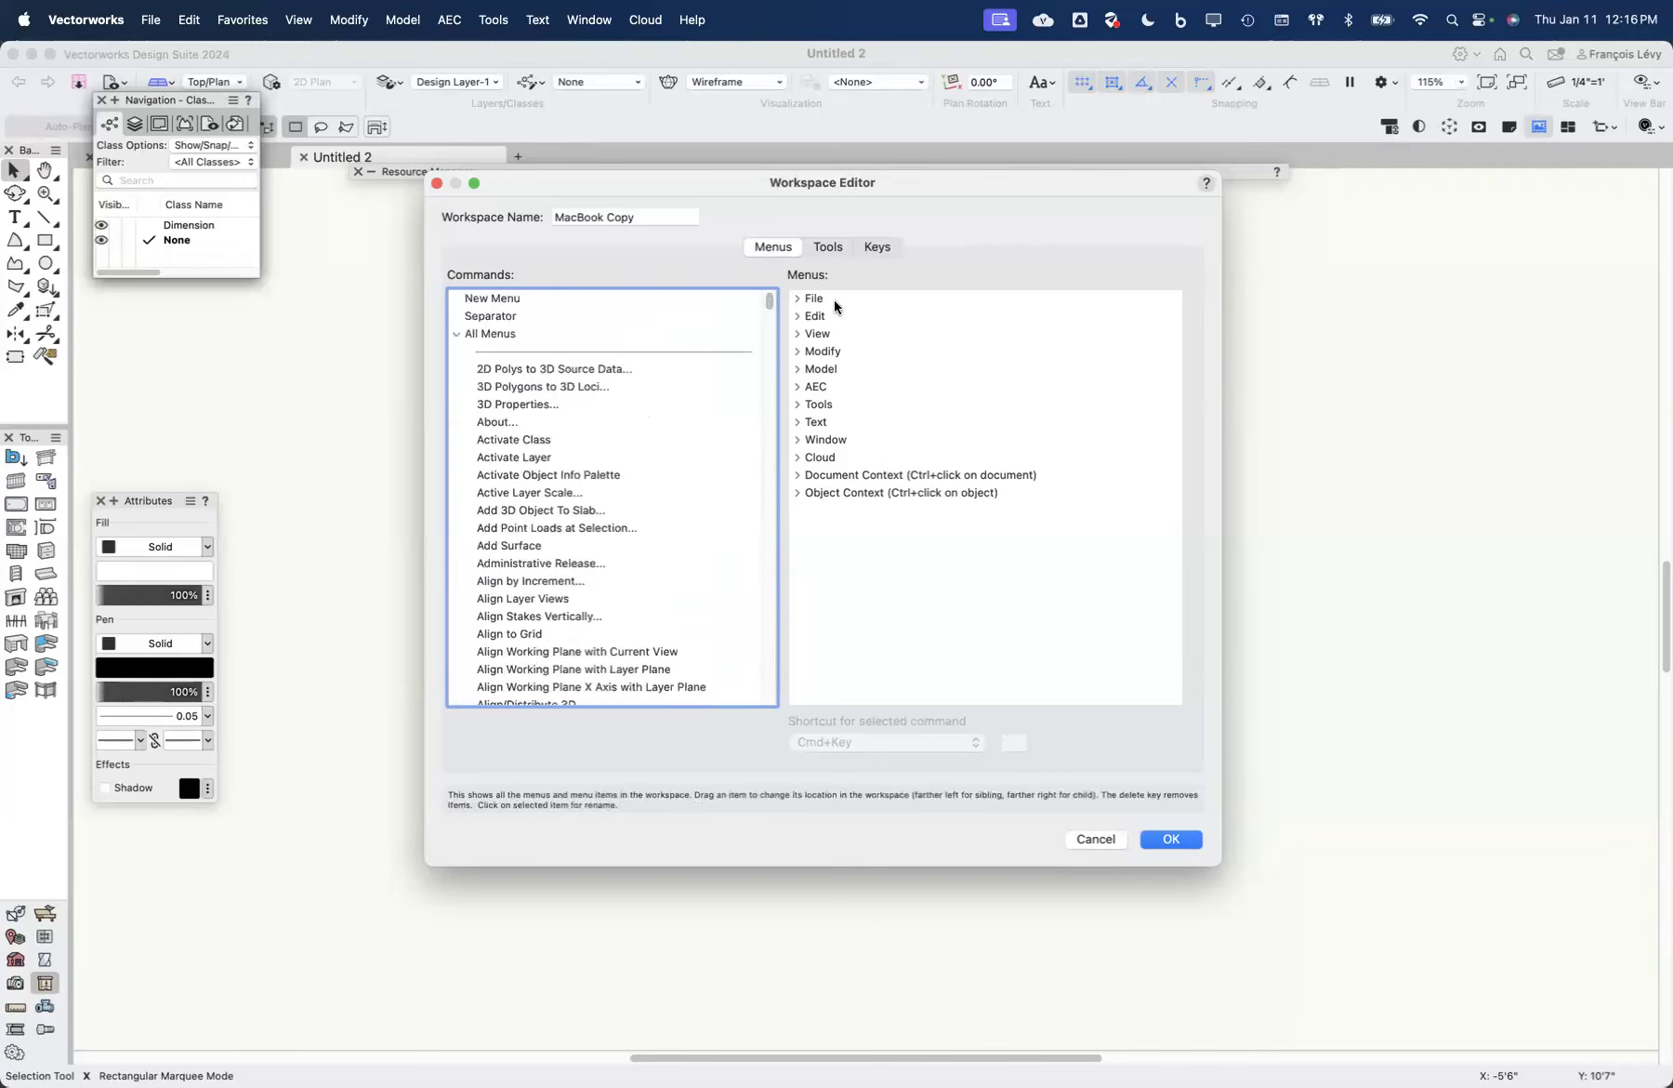
Step: Check the workspace's Modify menu and its Align submenu, and collapse both
click(796, 353)
click(810, 404)
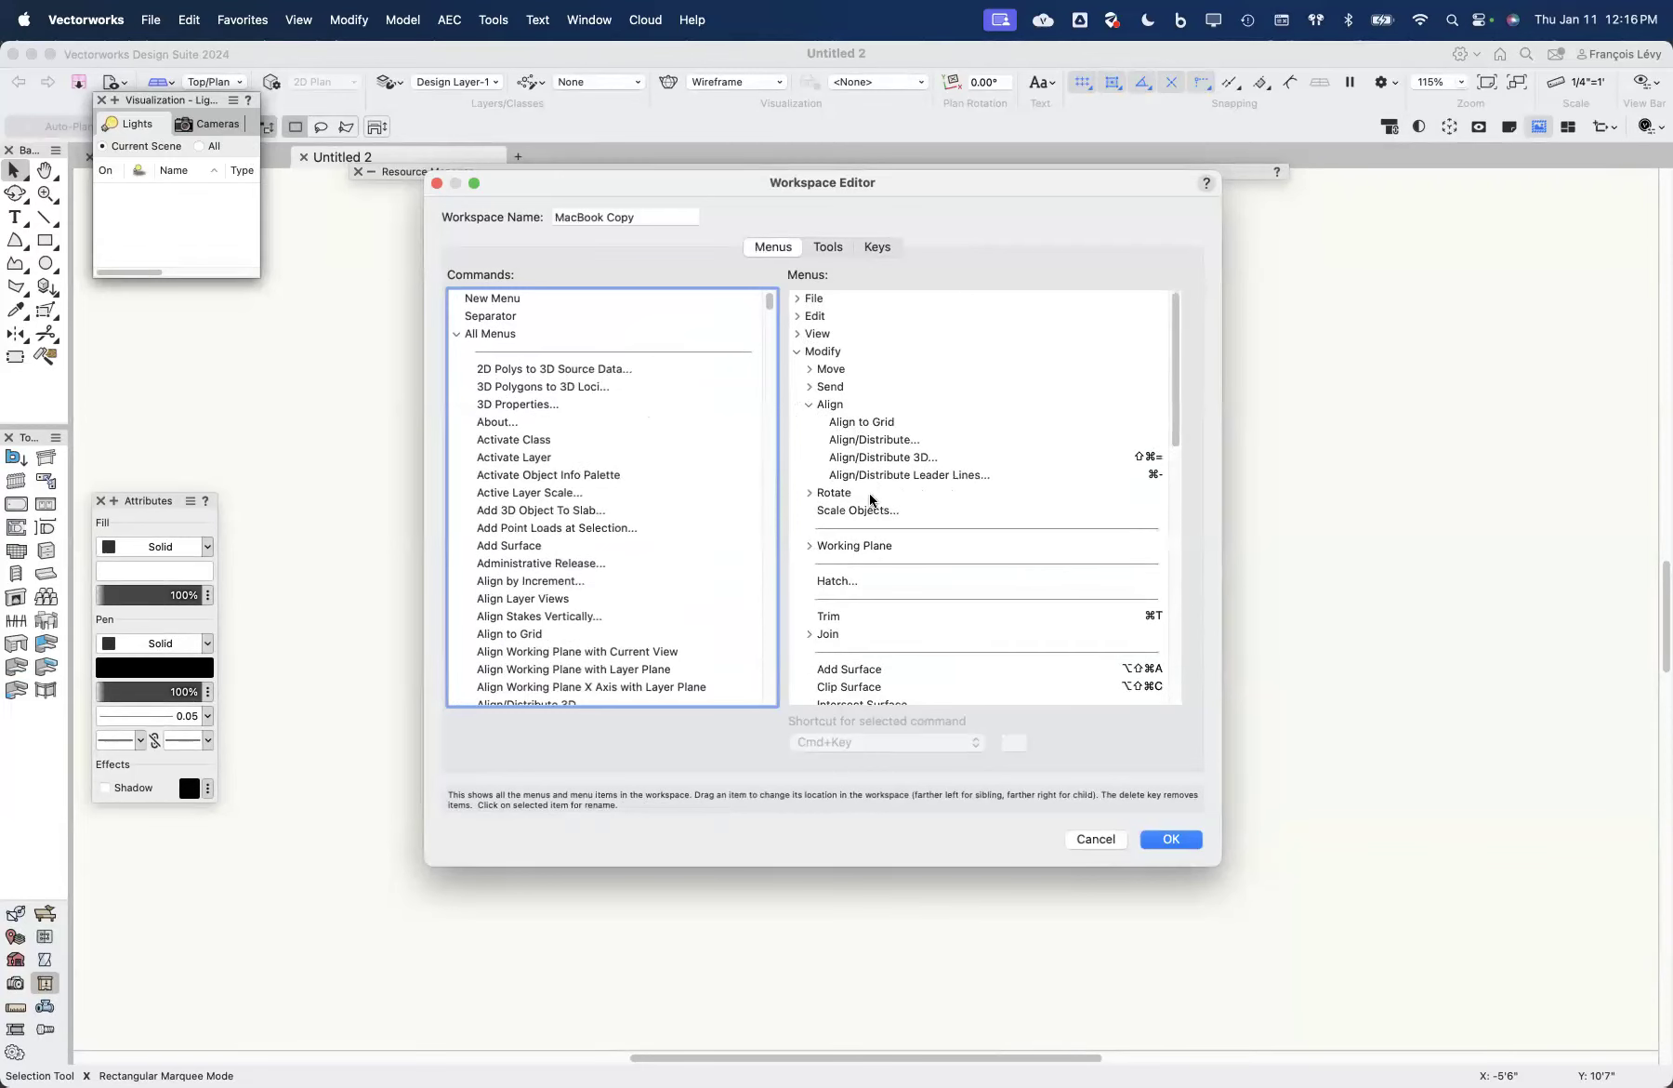
click(809, 405)
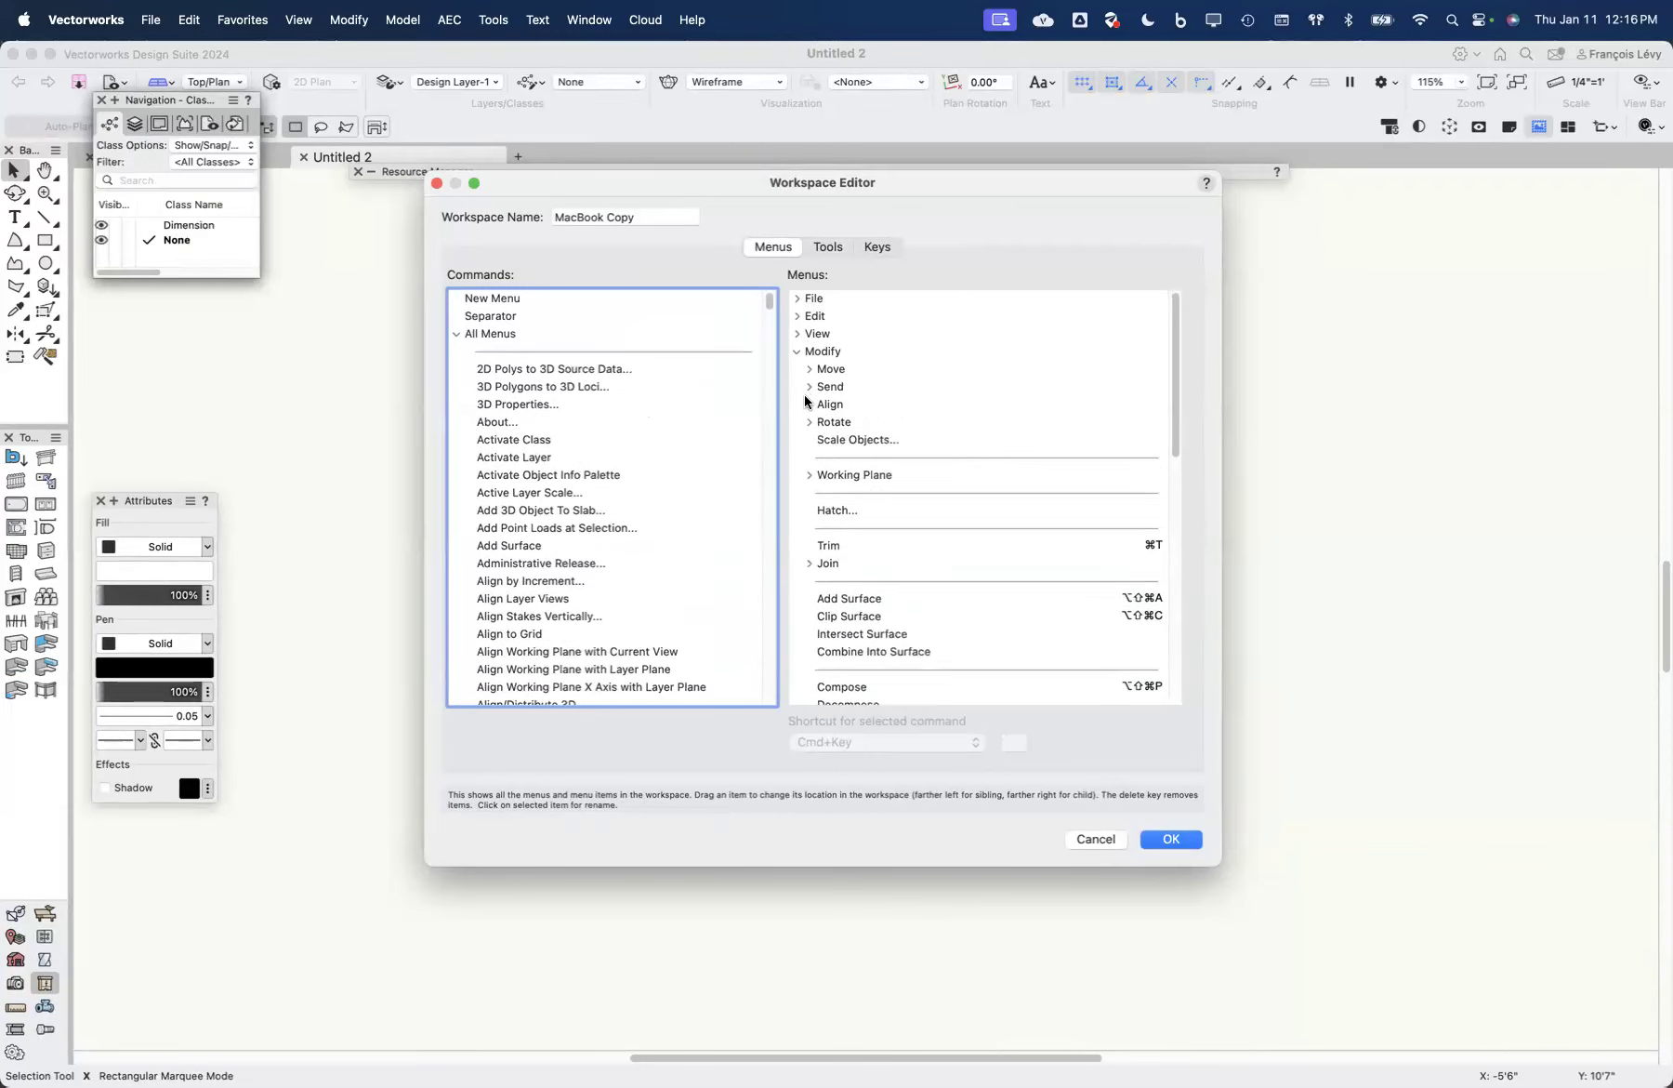
click(796, 353)
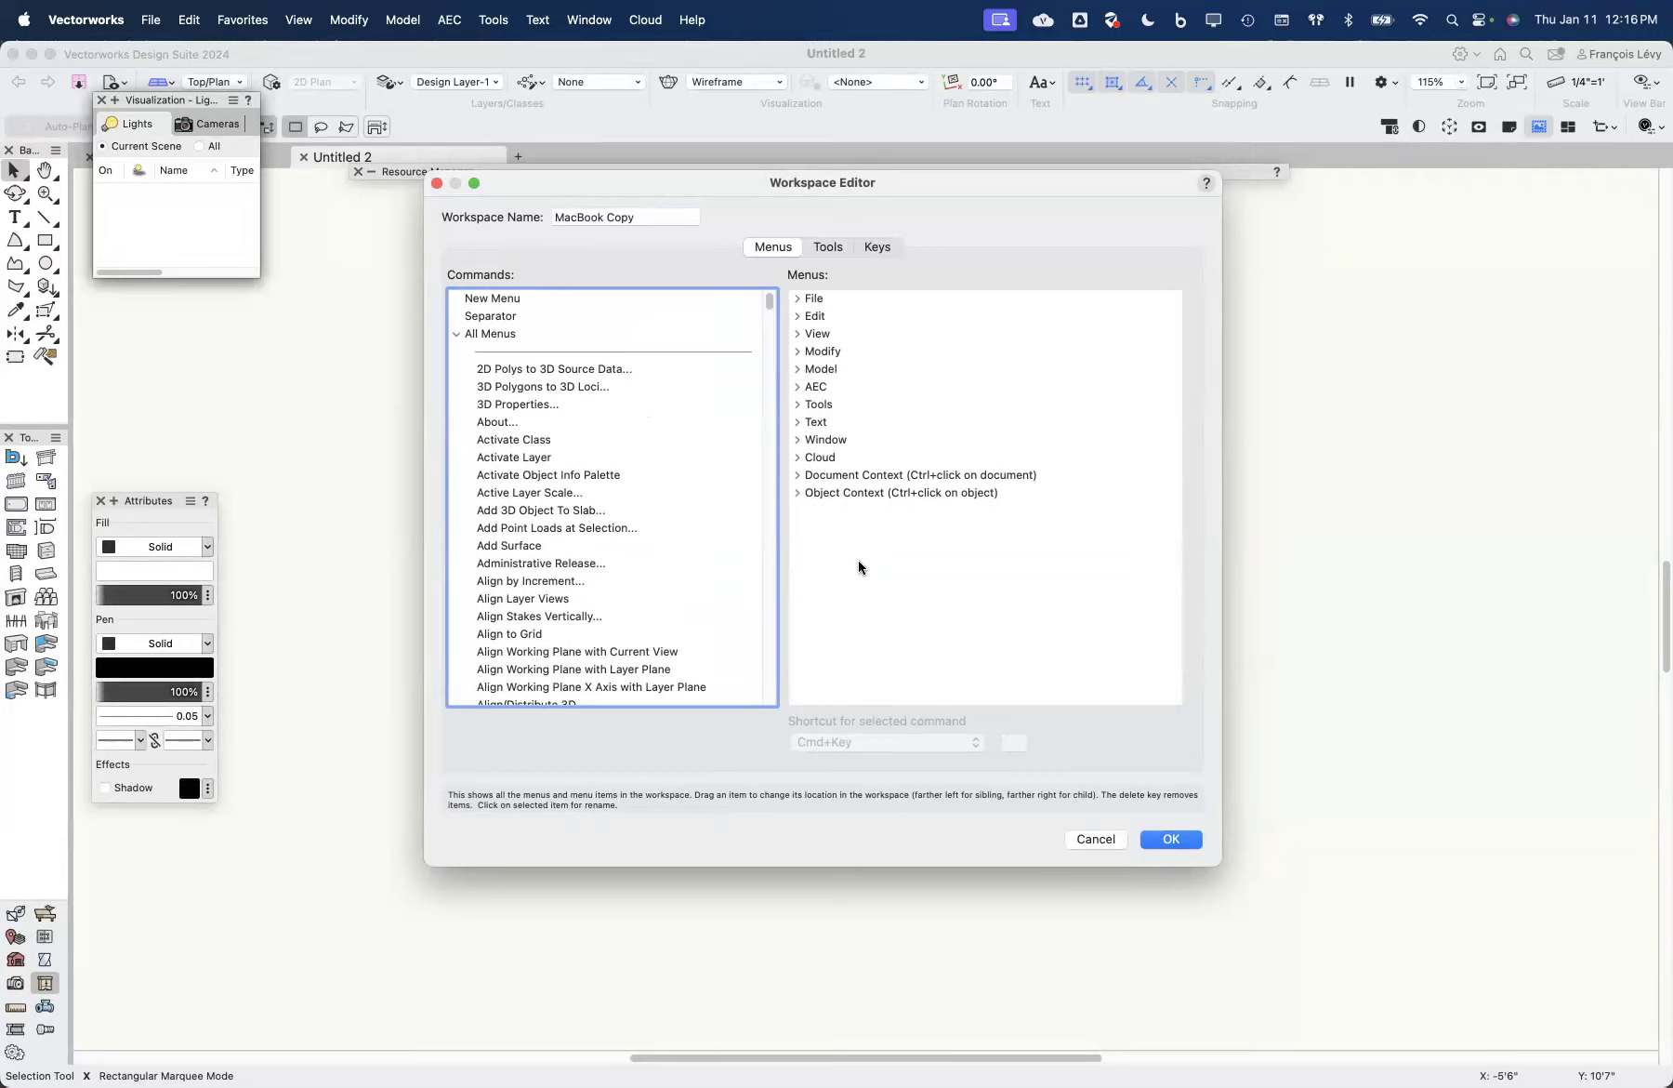
Step: Rename the Zoom submenu in the workspace's View menu to Zoom/Pan
click(800, 333)
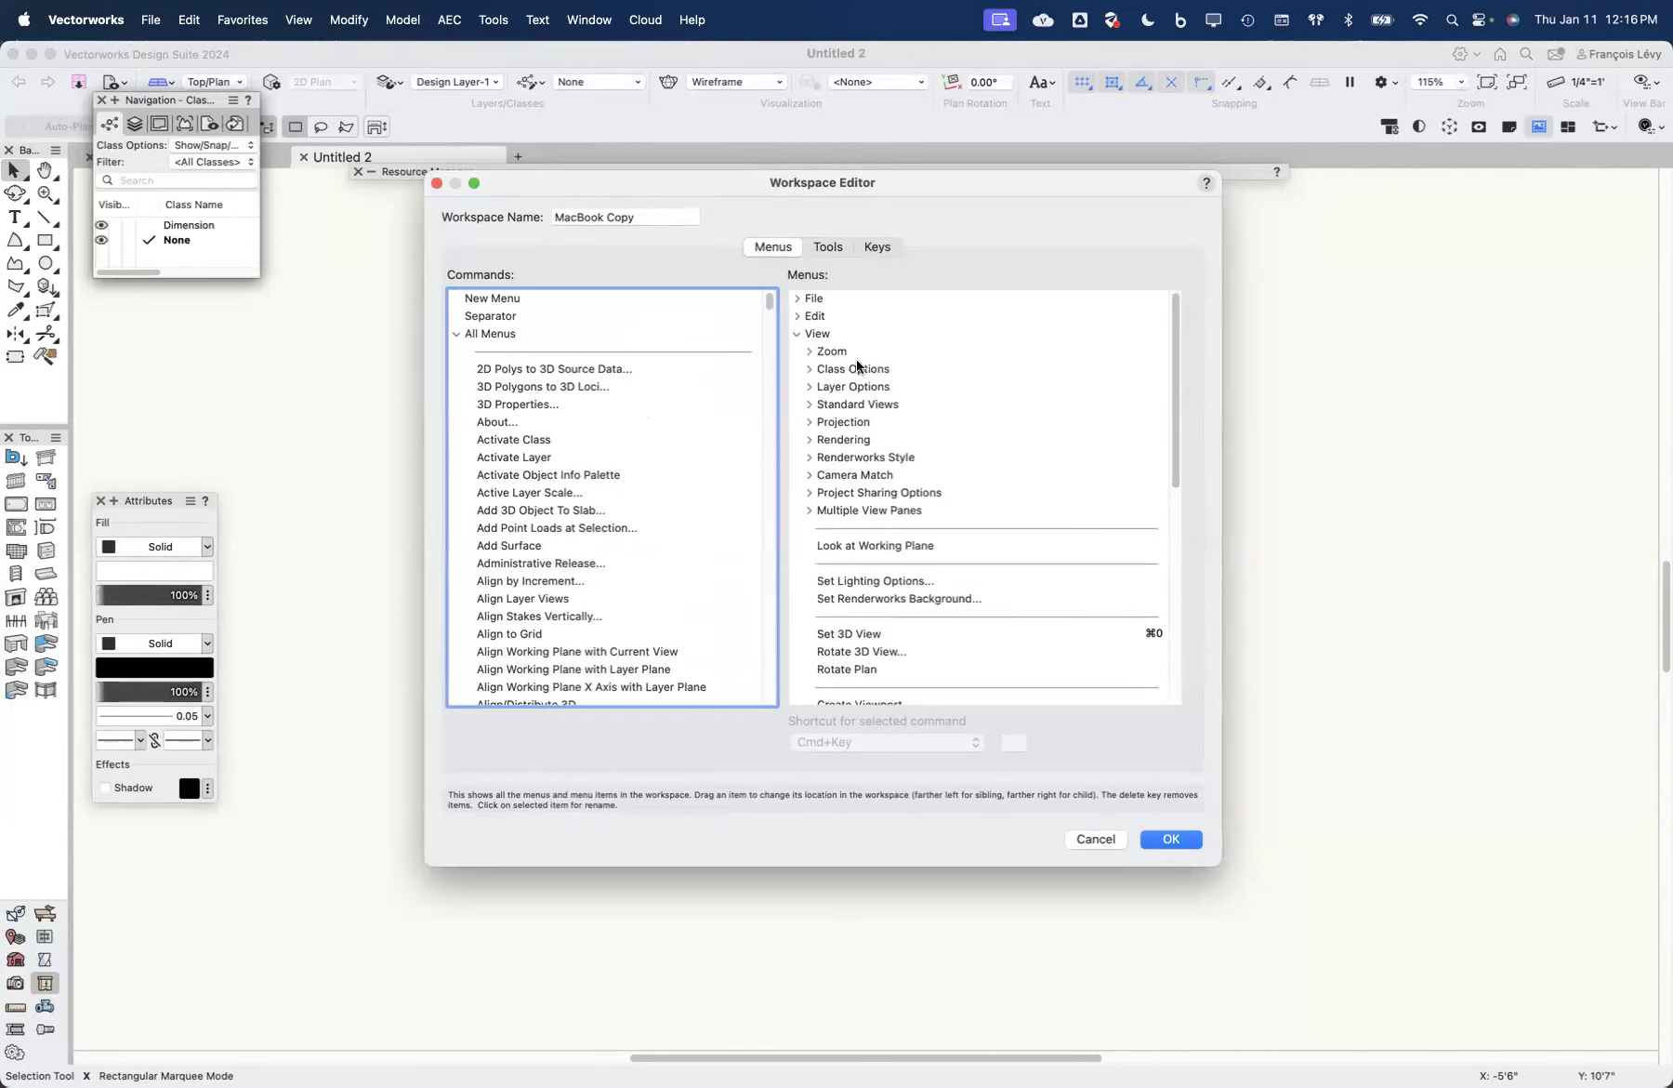
click(808, 352)
click(807, 353)
click(808, 352)
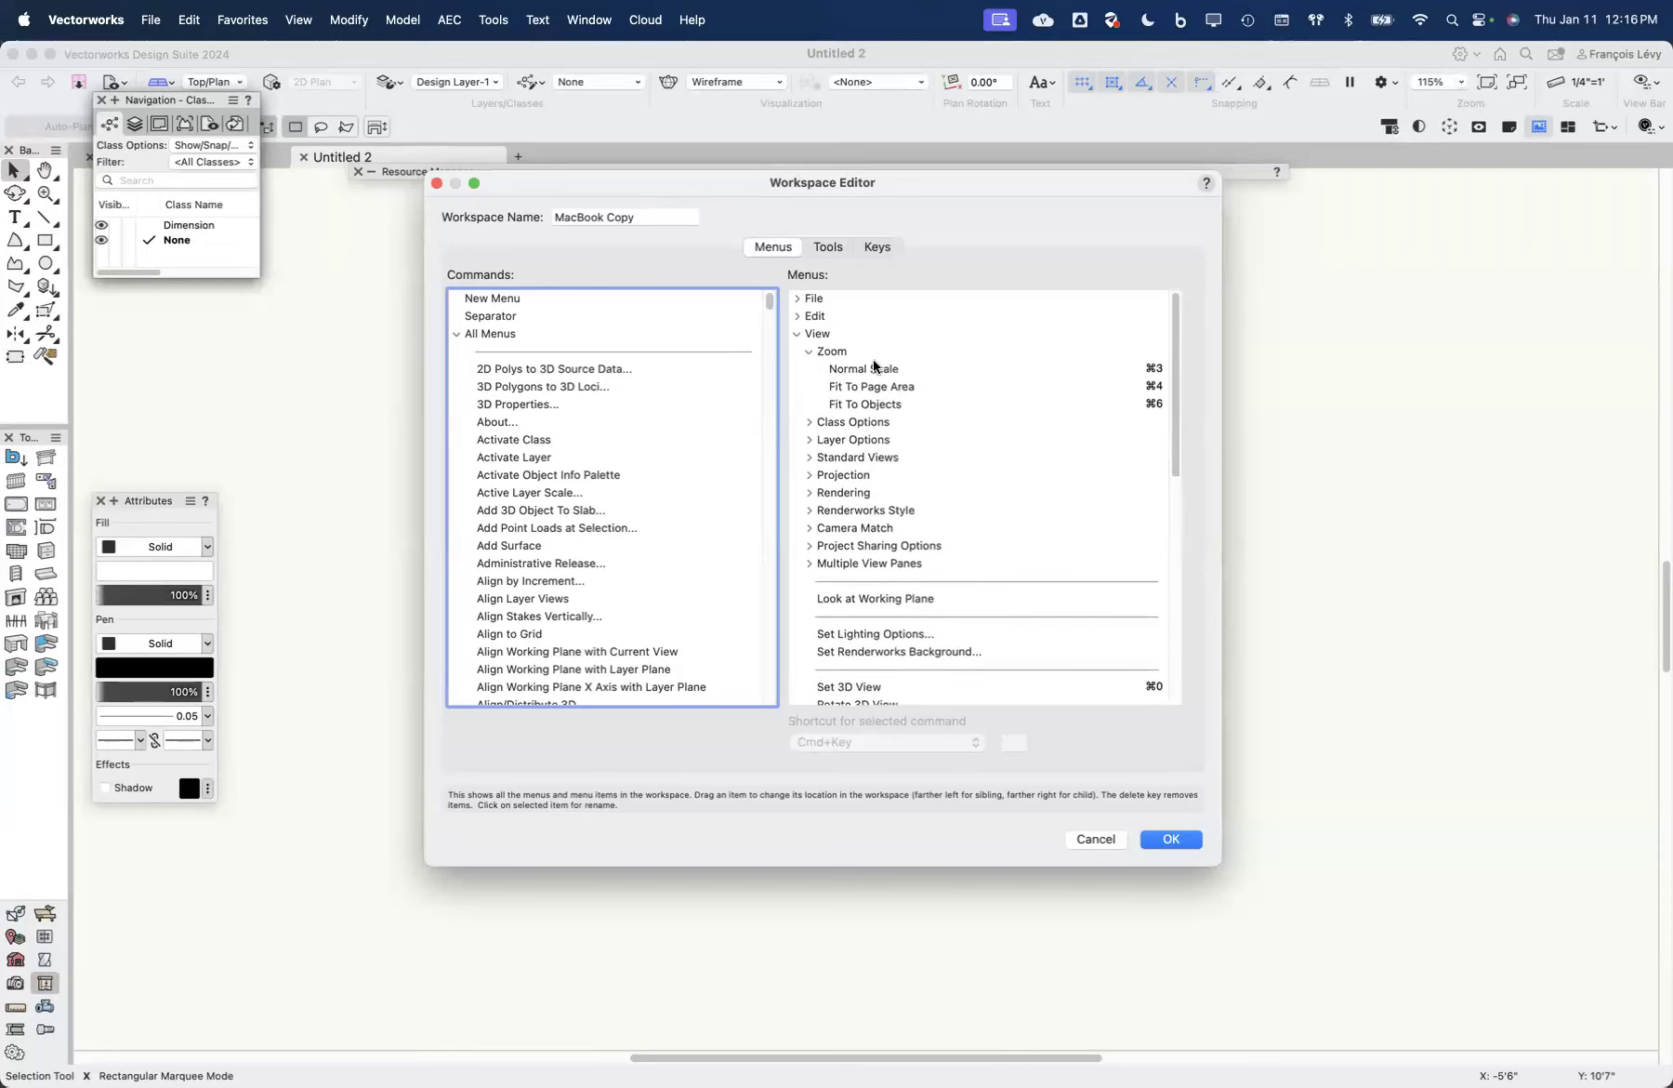
click(809, 351)
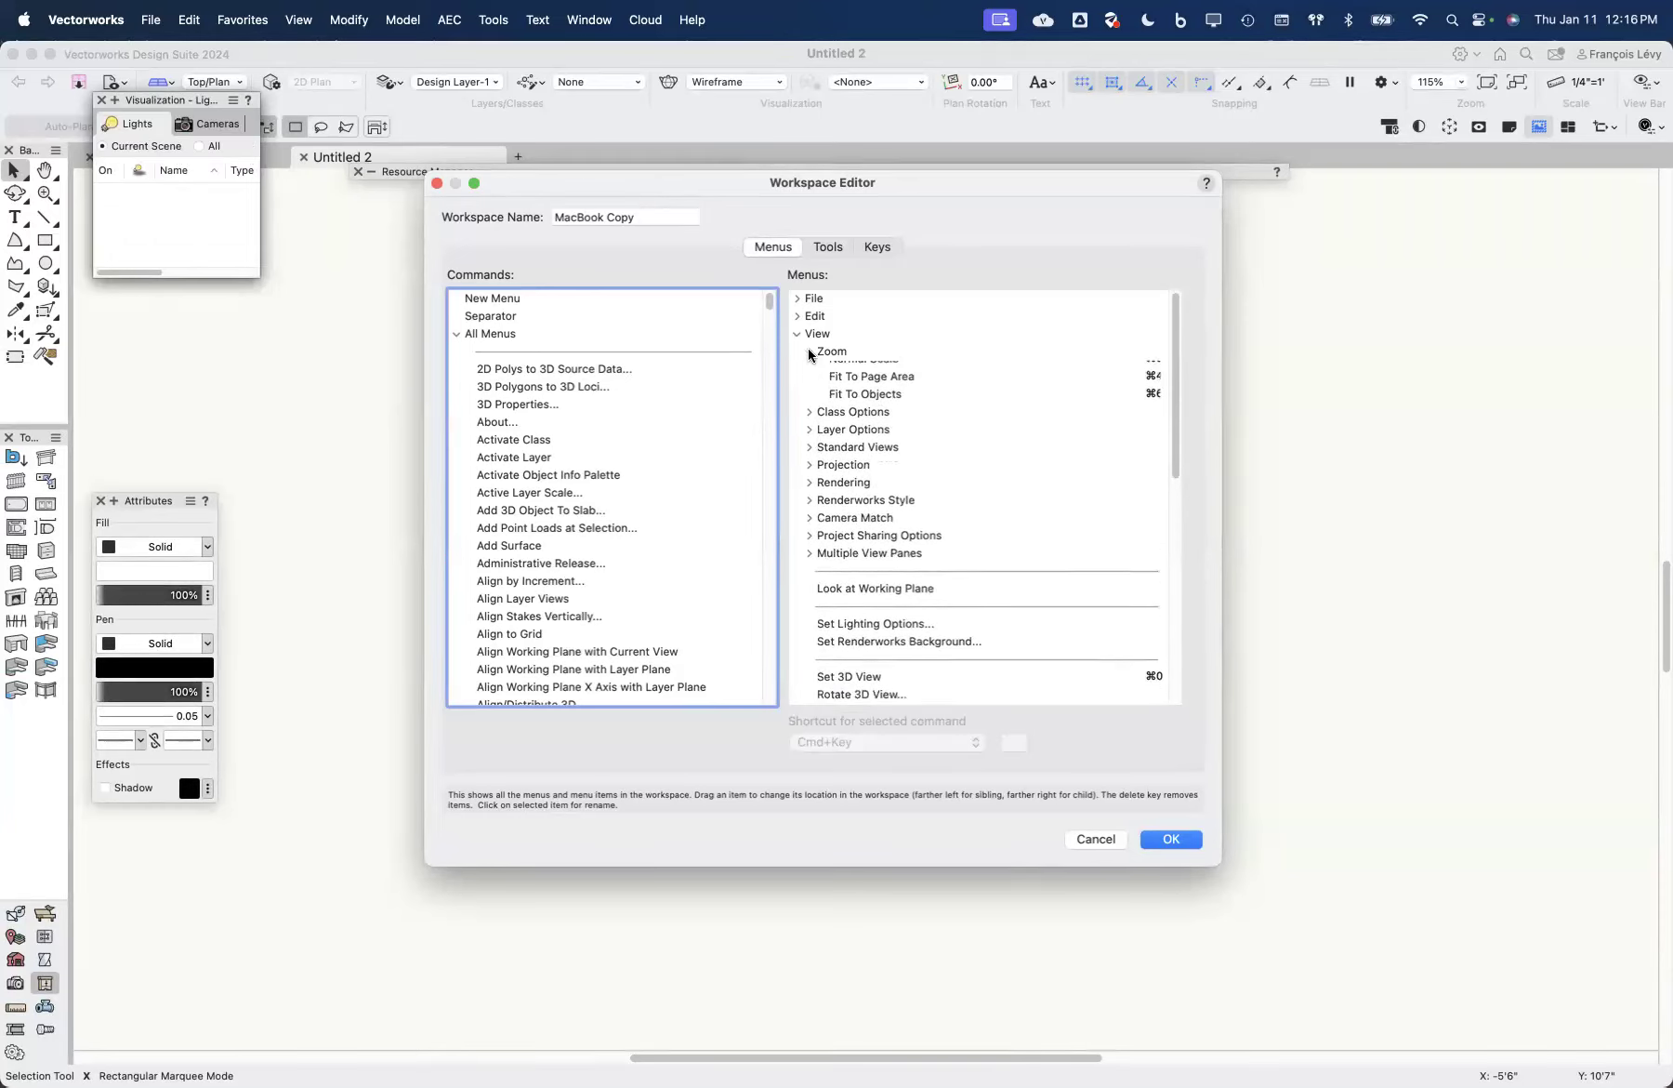
click(827, 355)
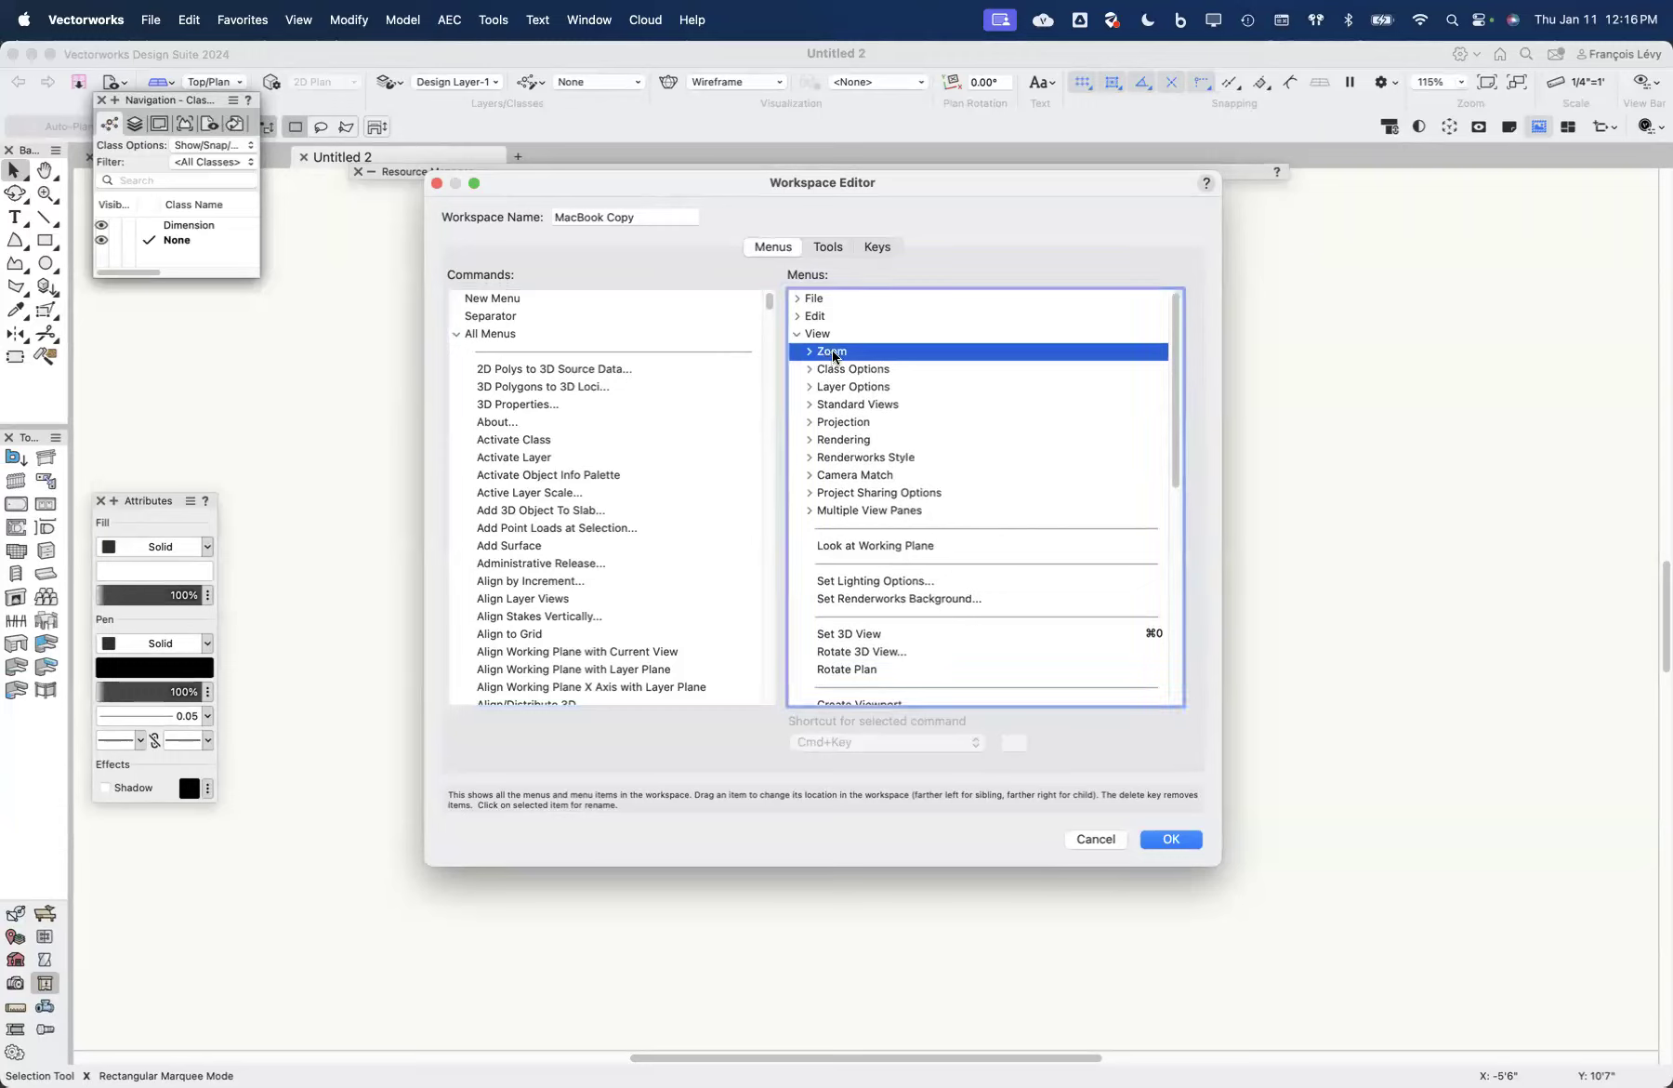
click(833, 355)
click(876, 351)
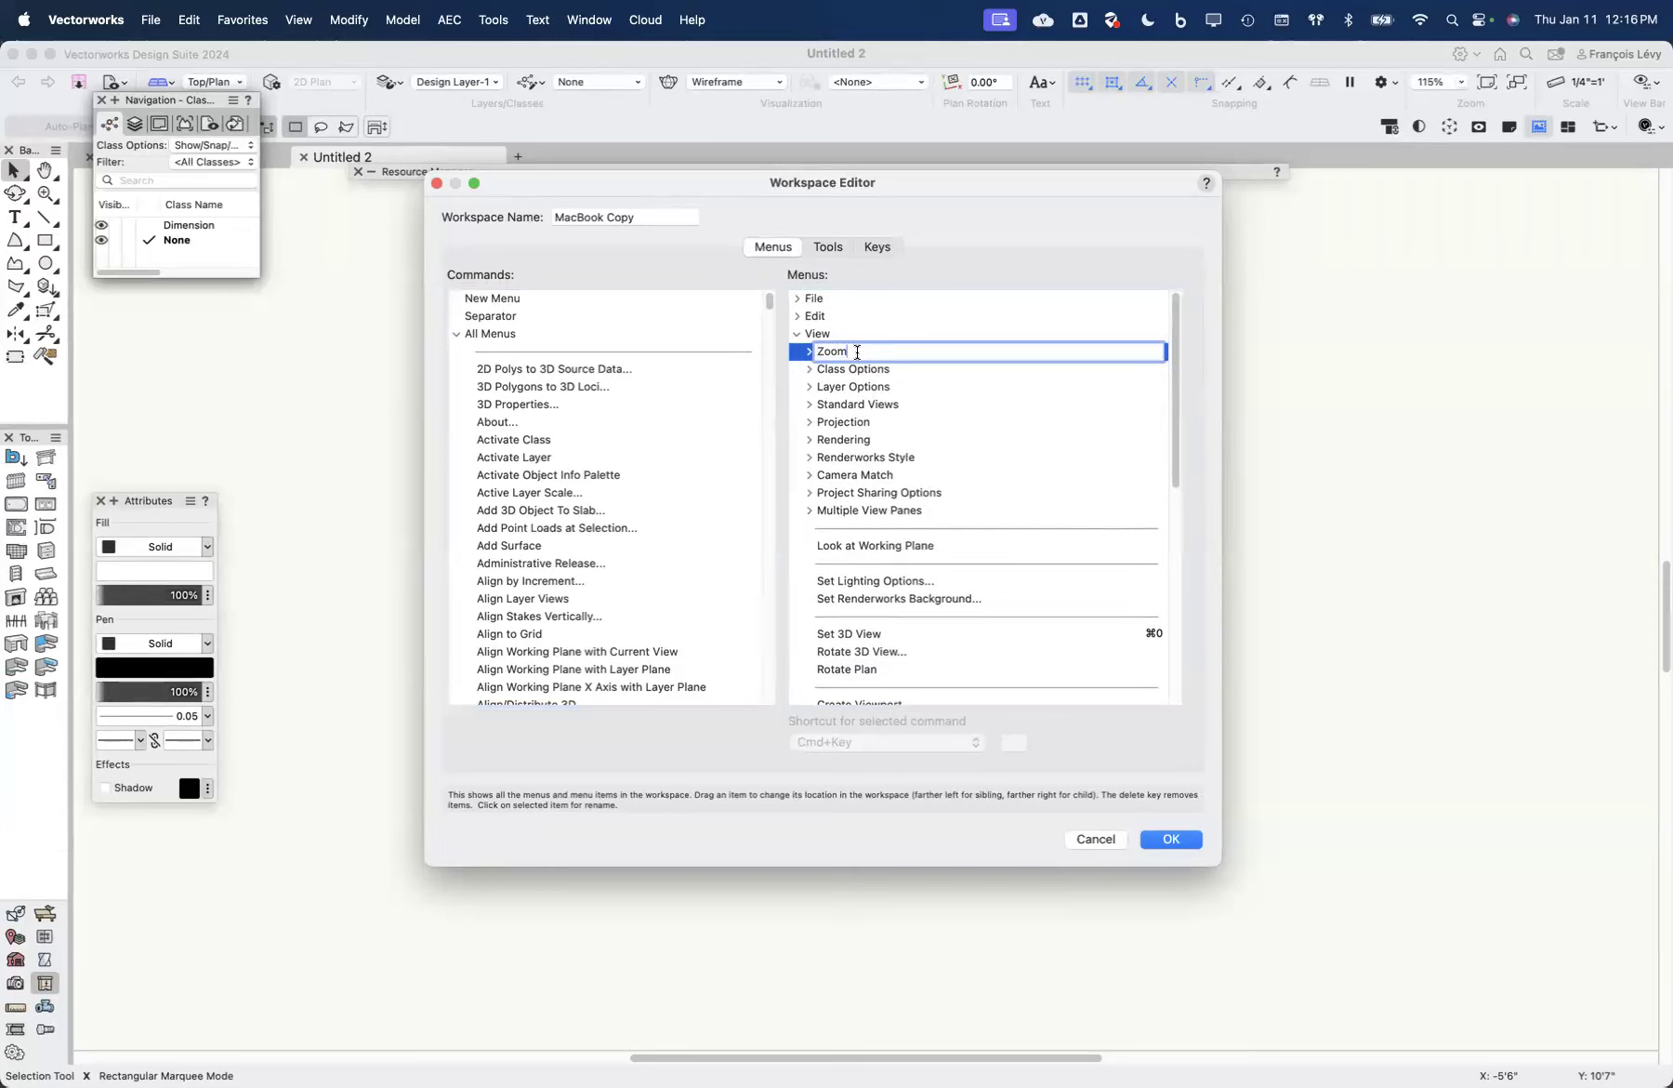
text(/Pan)
click(918, 404)
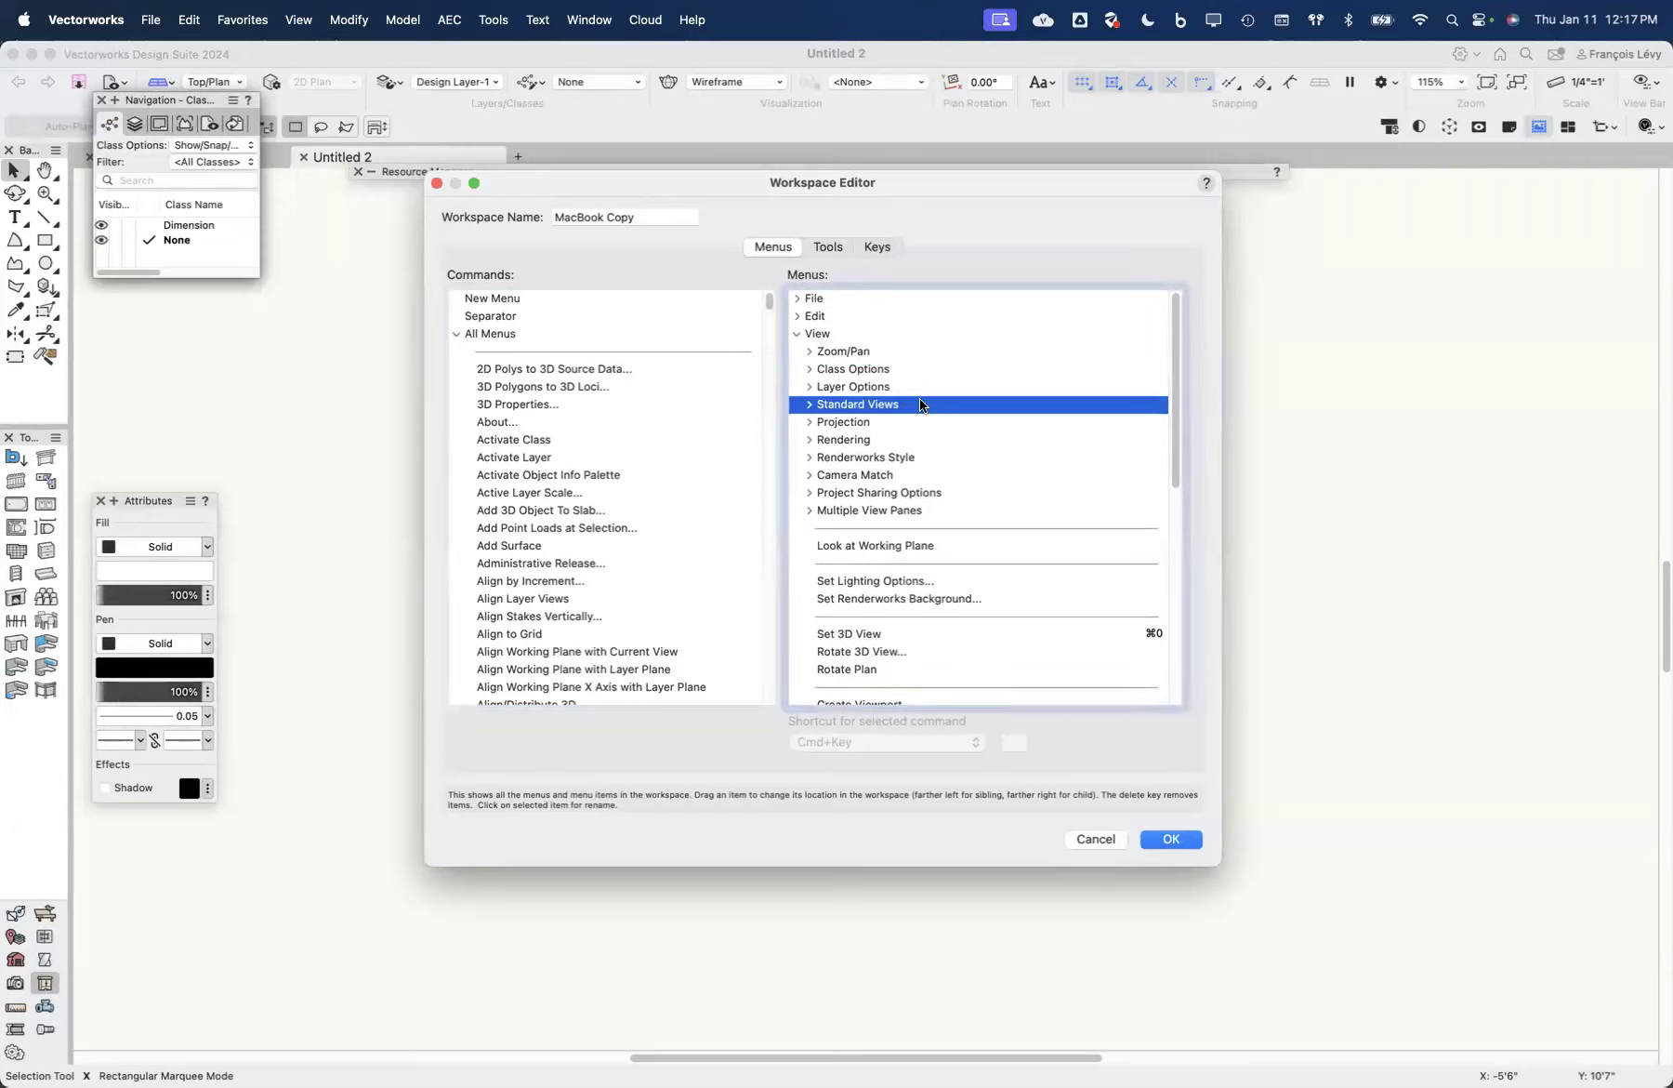
Step: Expand the workspace's Zoom/Pan submenu and look through the All Menus command list for commands related to it
click(809, 352)
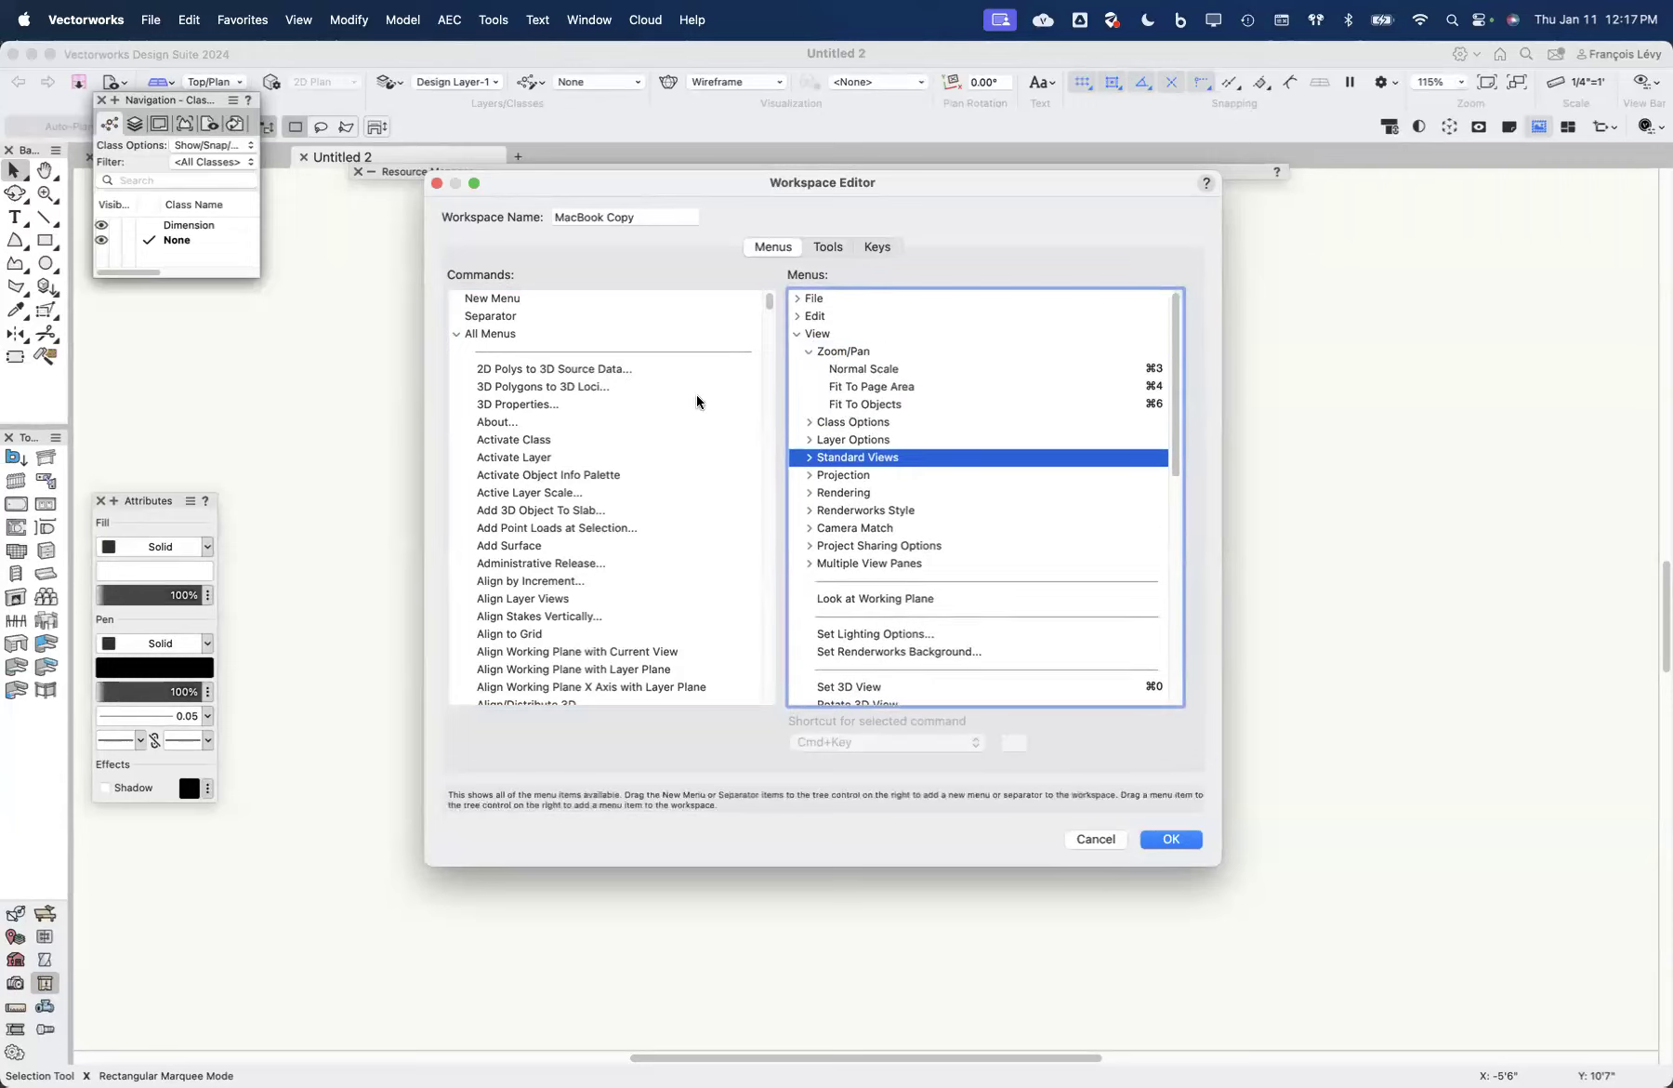
scroll(559, 402, down, 20)
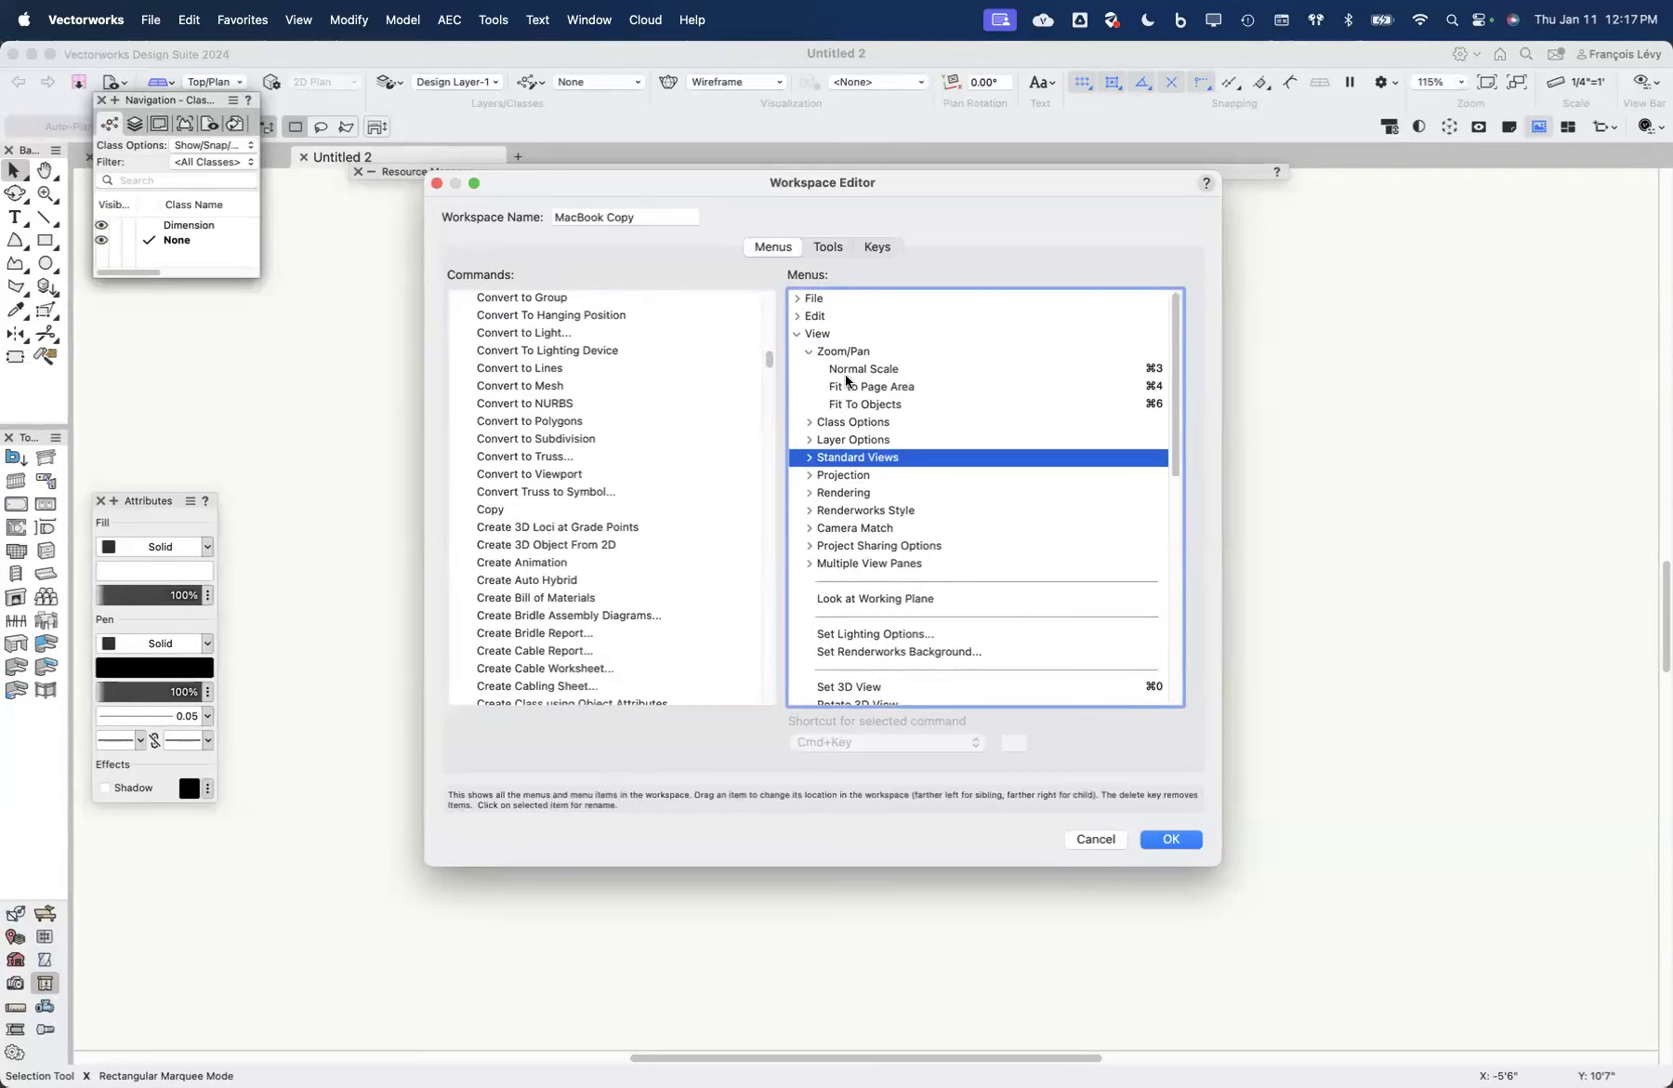
scroll(571, 558, up, 4)
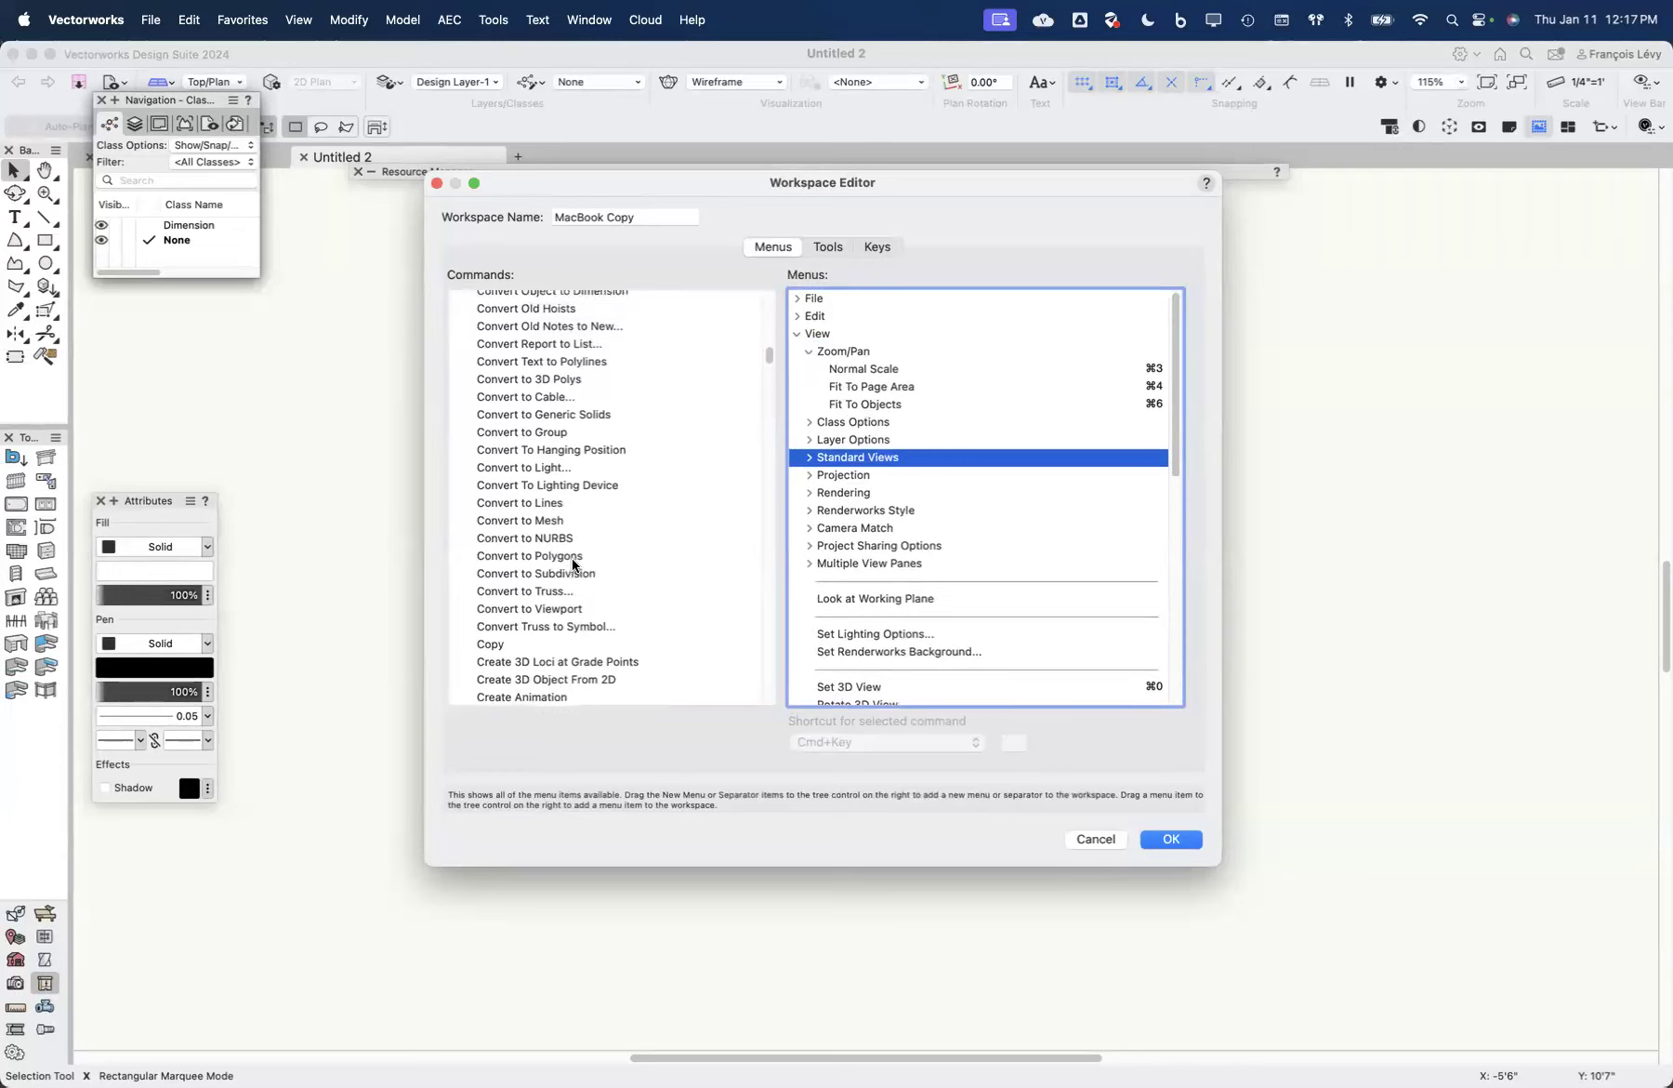
scroll(532, 481, down, 20)
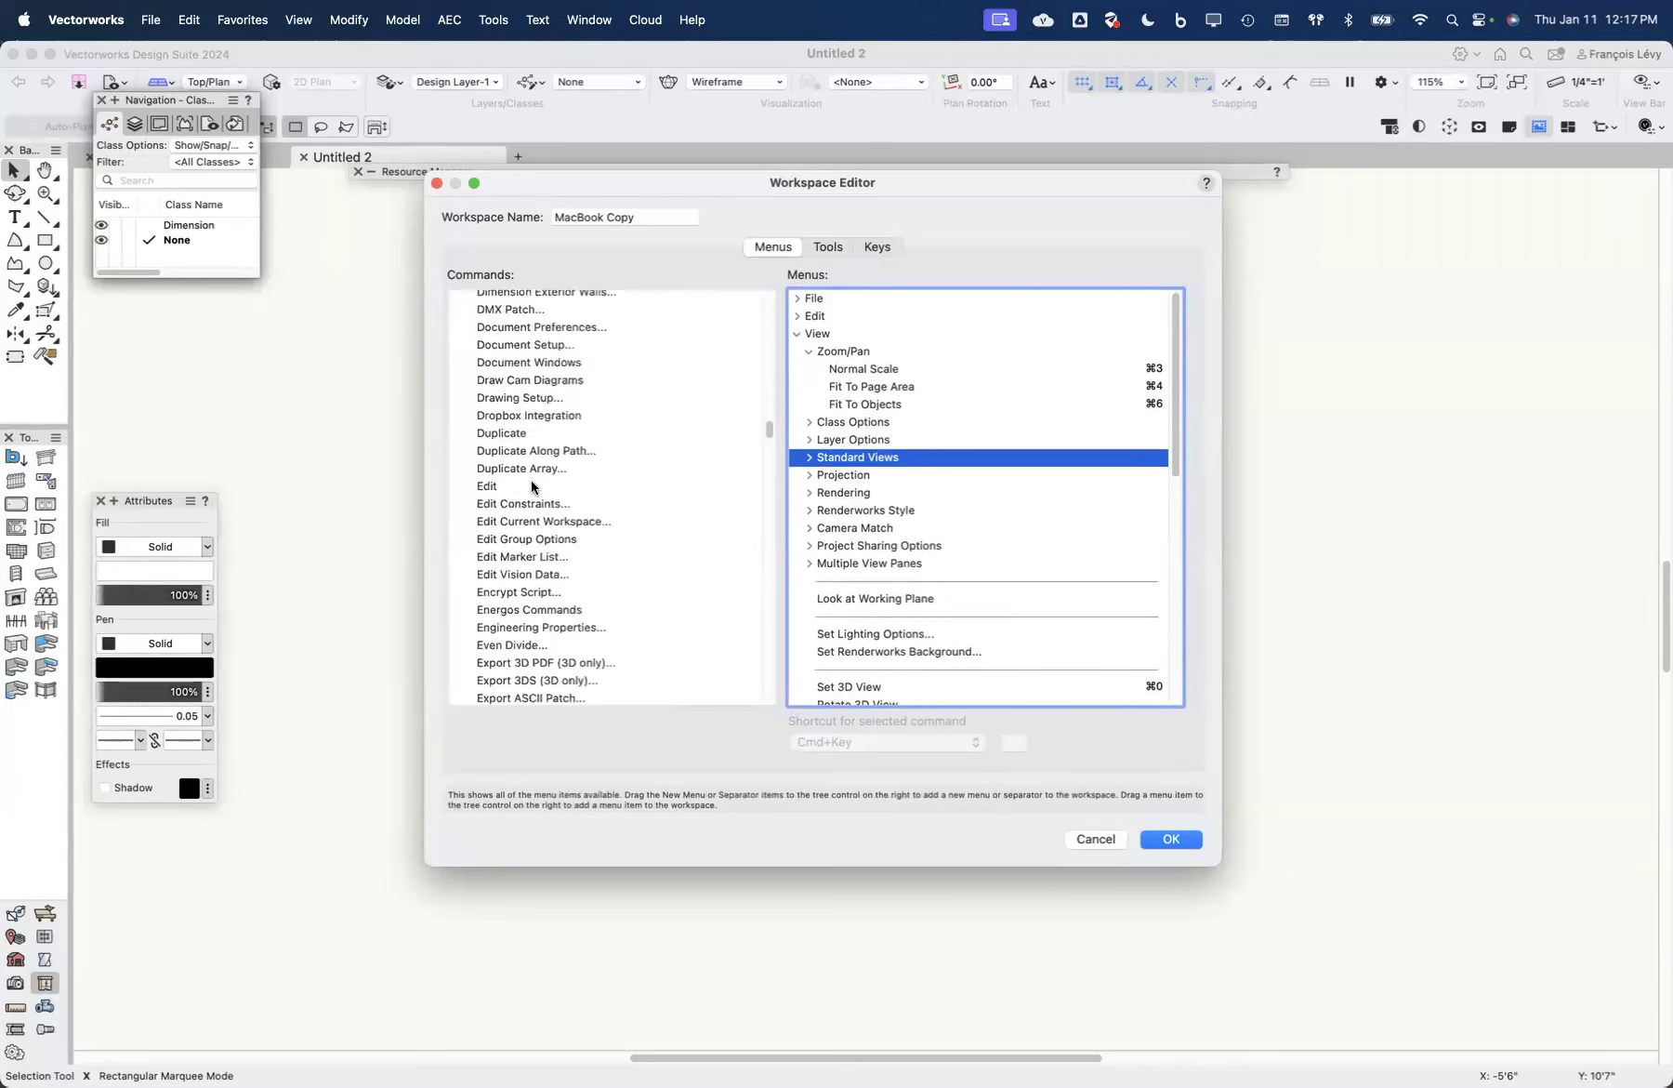
scroll(531, 479, down, 20)
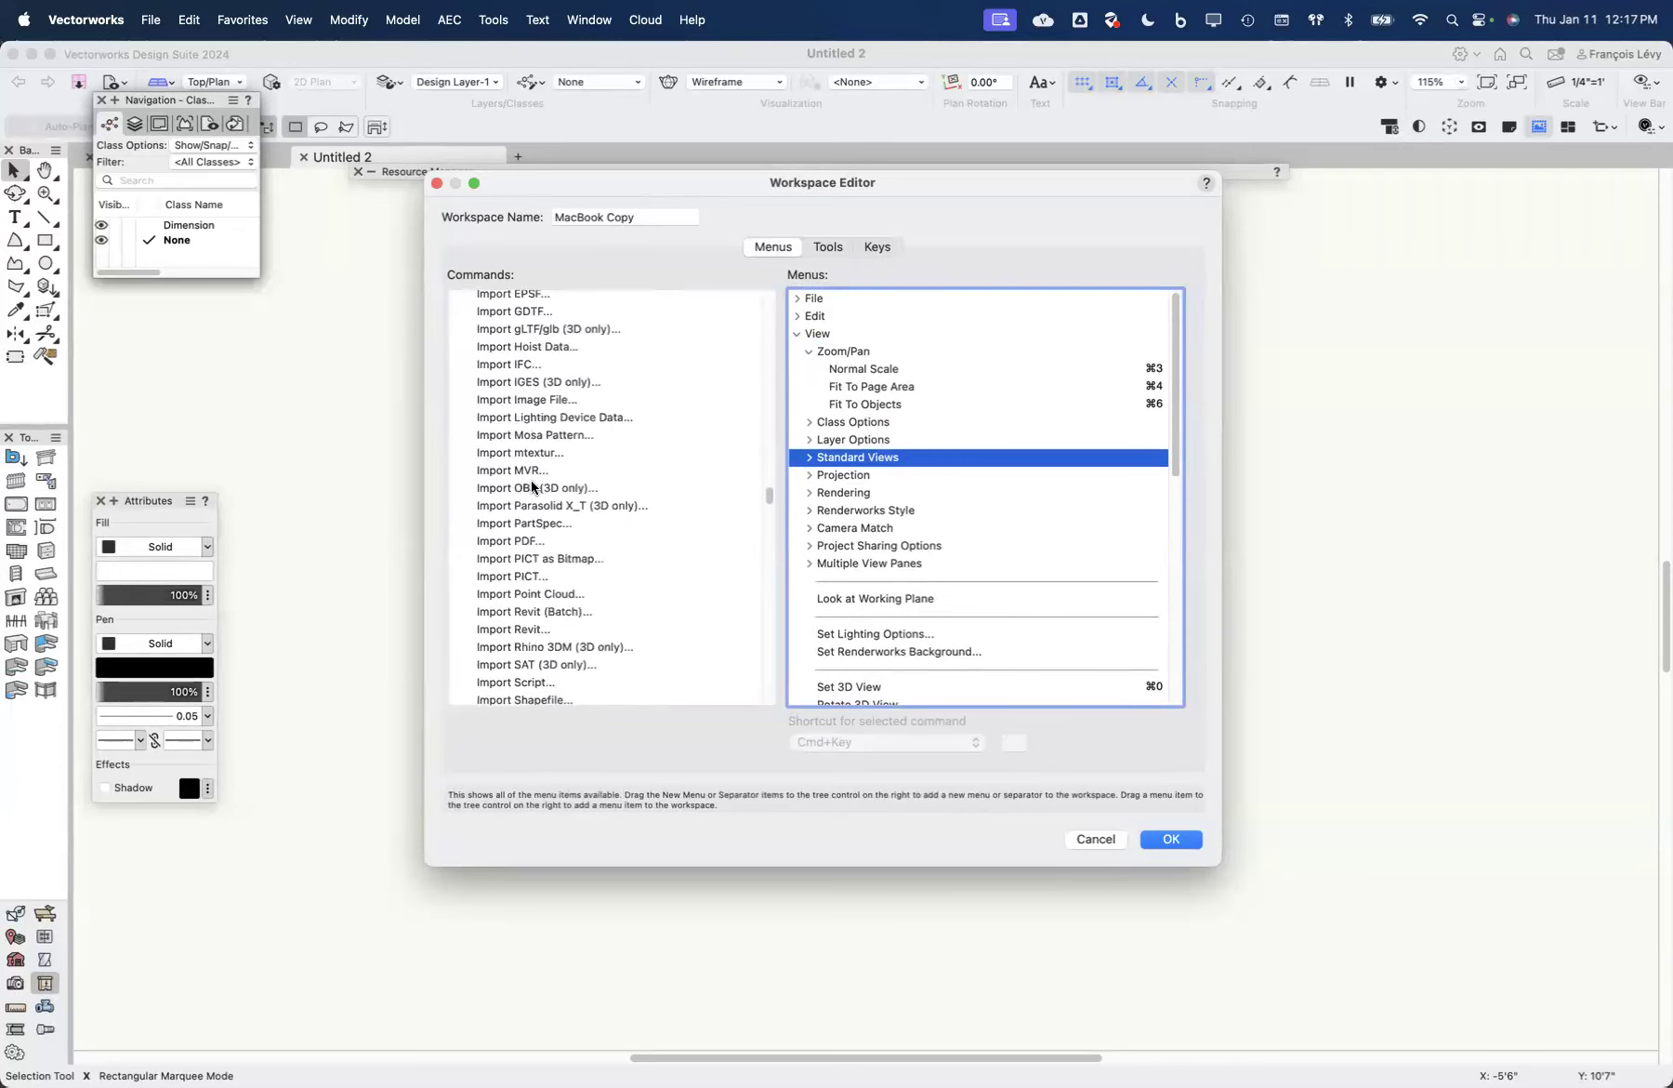
scroll(531, 484, down, 5)
scroll(531, 479, down, 3)
scroll(516, 538, down, 3)
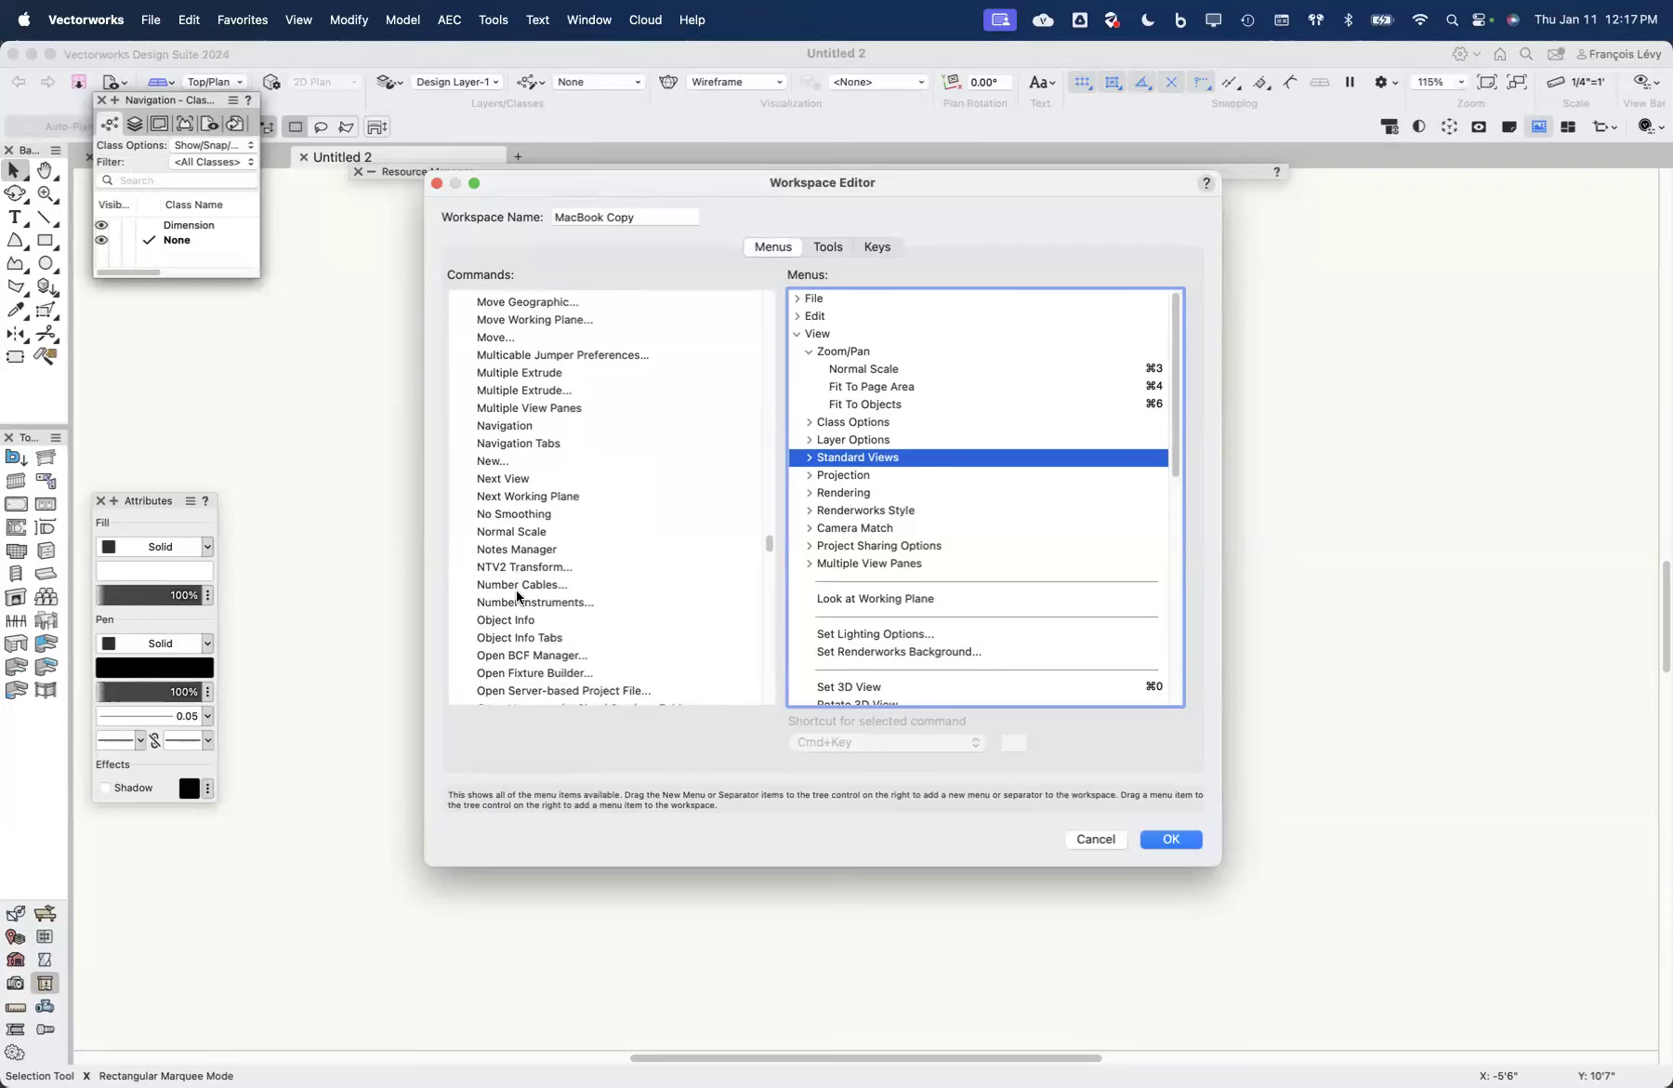
scroll(530, 602, down, 3)
scroll(530, 603, up, 20)
scroll(530, 604, up, 15)
scroll(530, 602, down, 1)
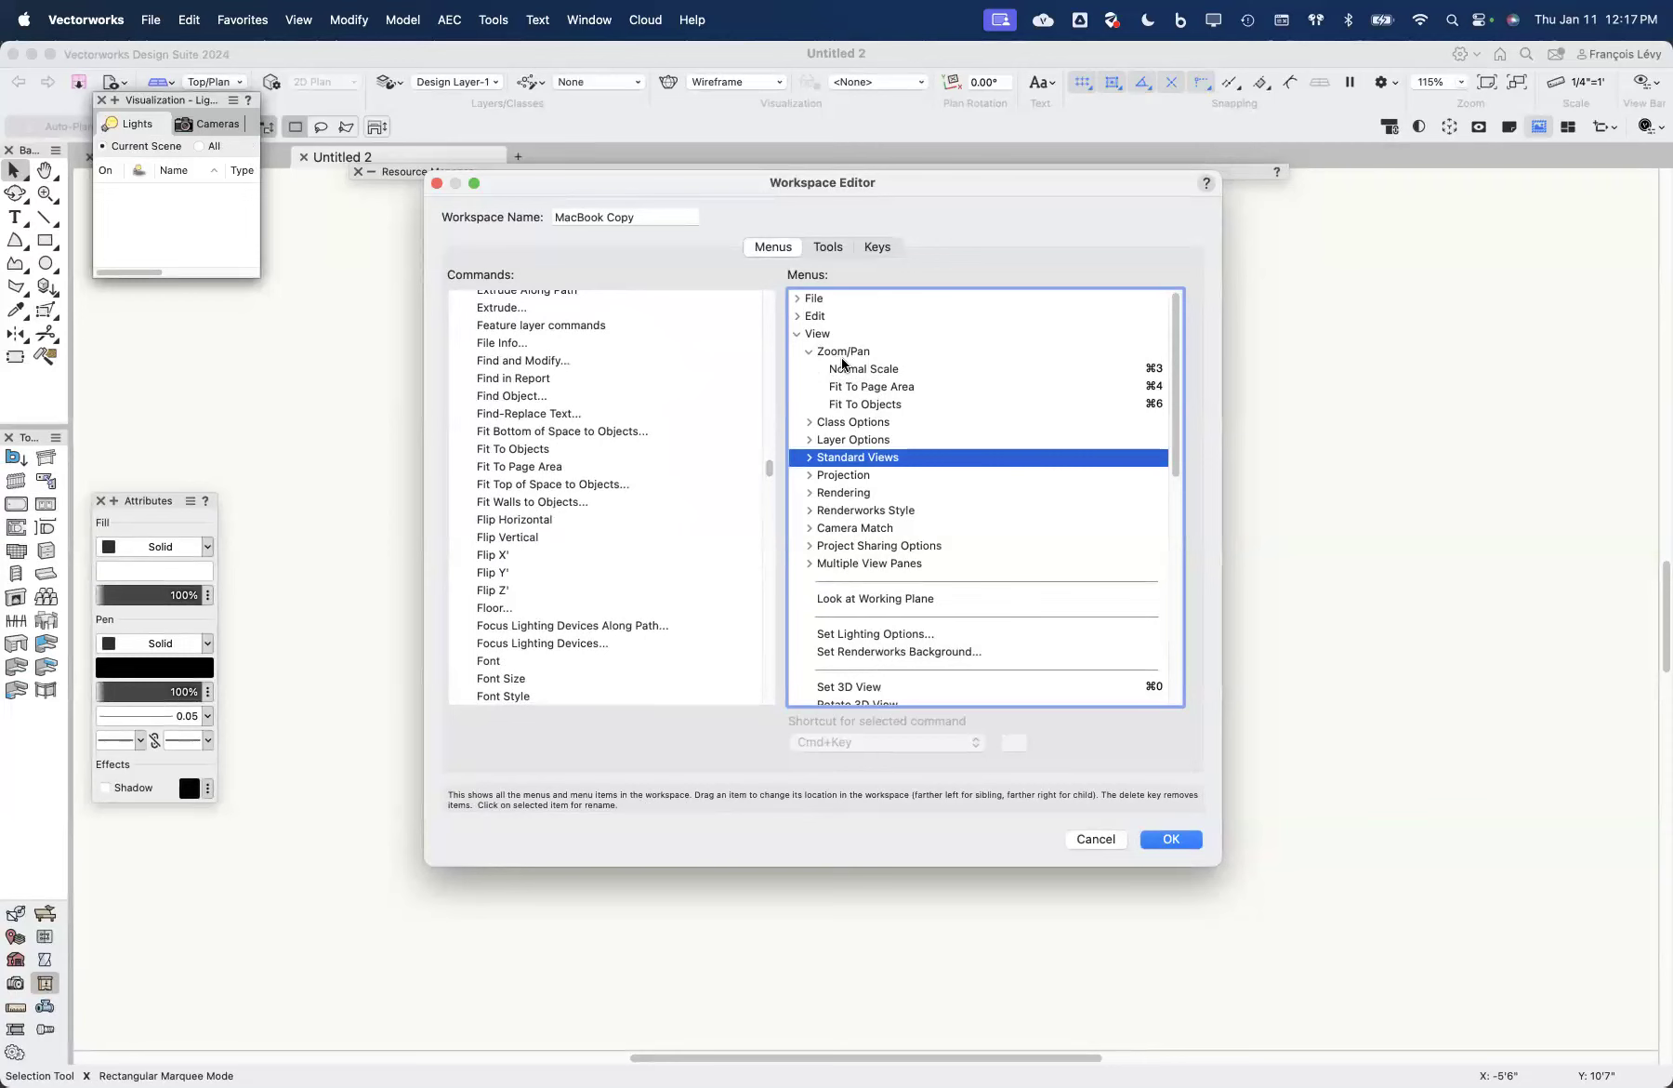
scroll(543, 389, up, 10)
scroll(542, 395, up, 15)
scroll(543, 396, down, 15)
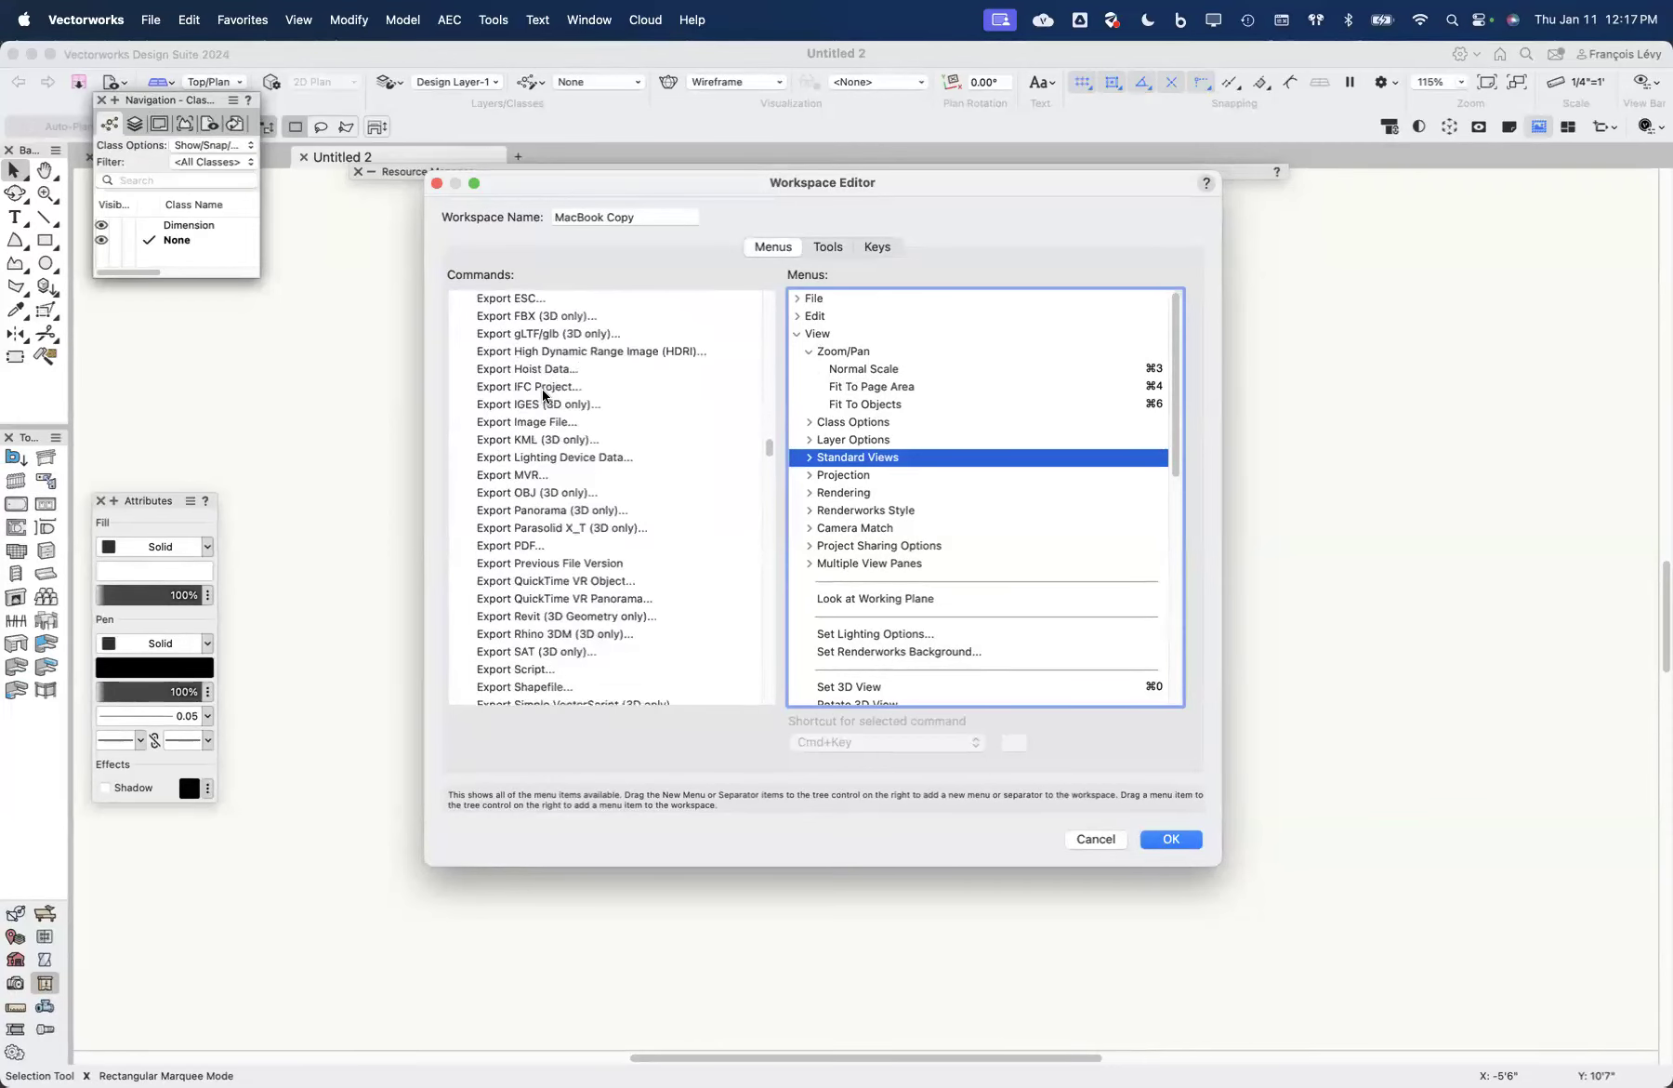
scroll(543, 395, up, 20)
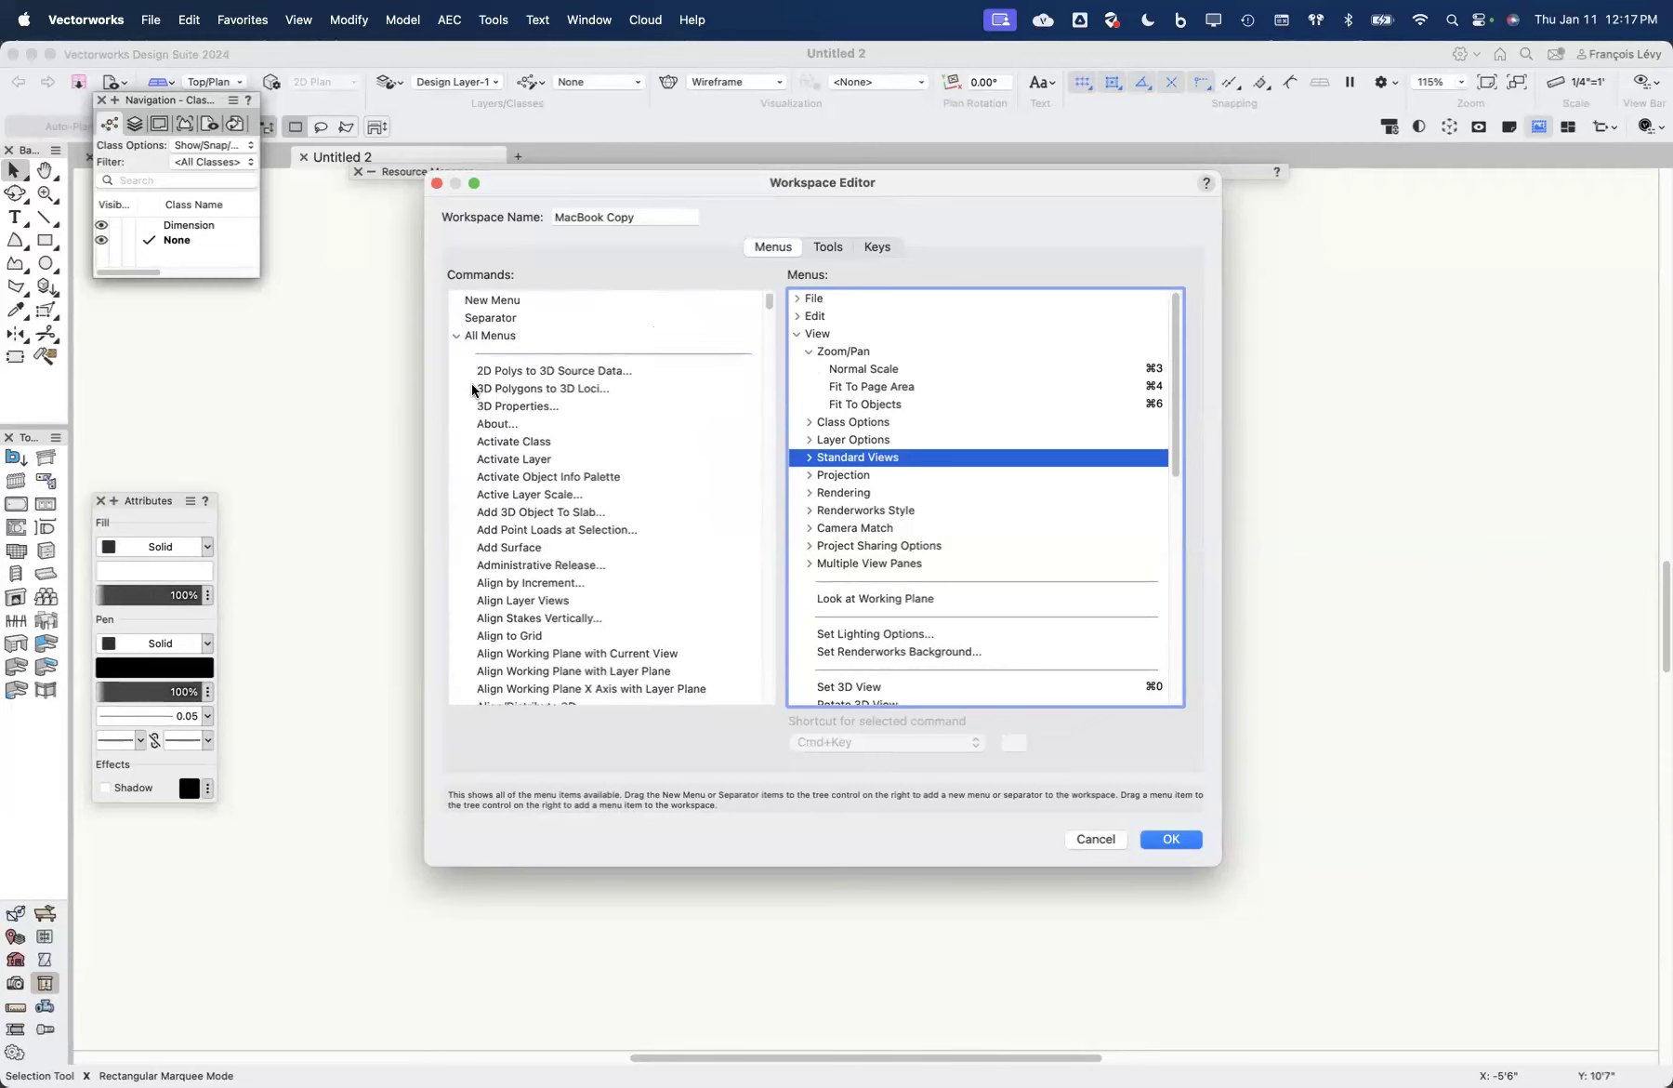
Step: Collapse the All Menus list and examine the commands available in the View category
click(456, 335)
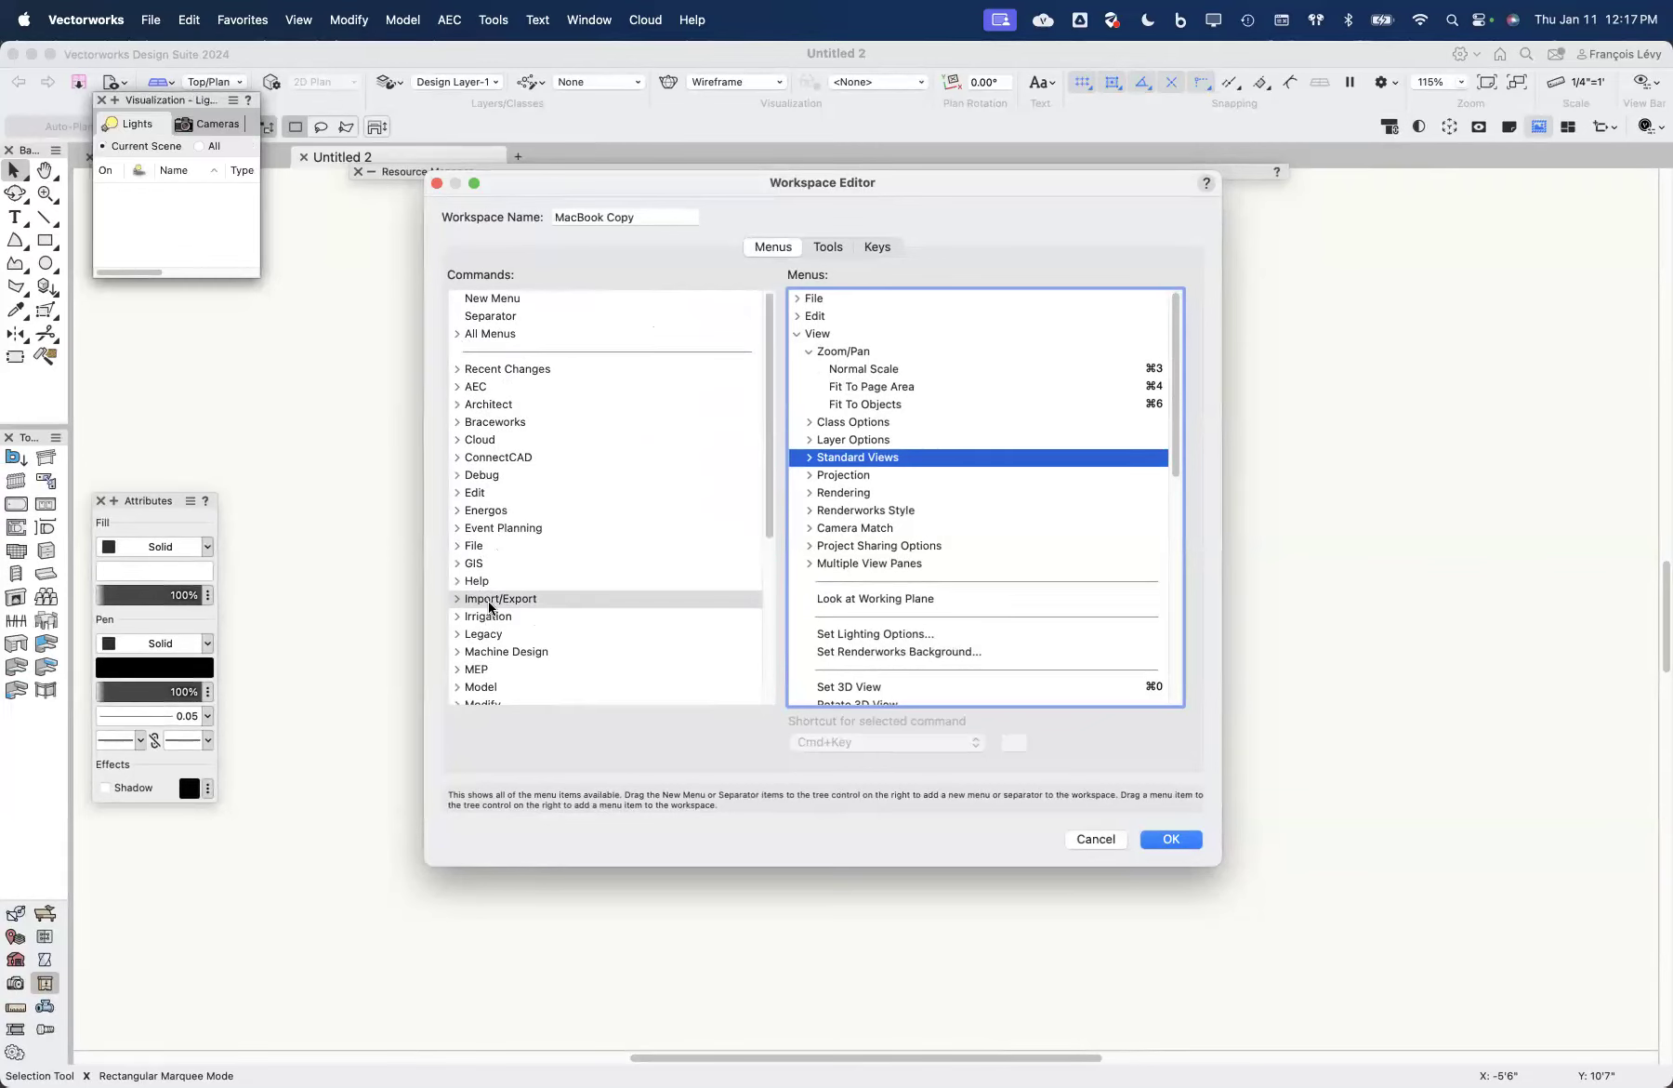
scroll(489, 607, down, 5)
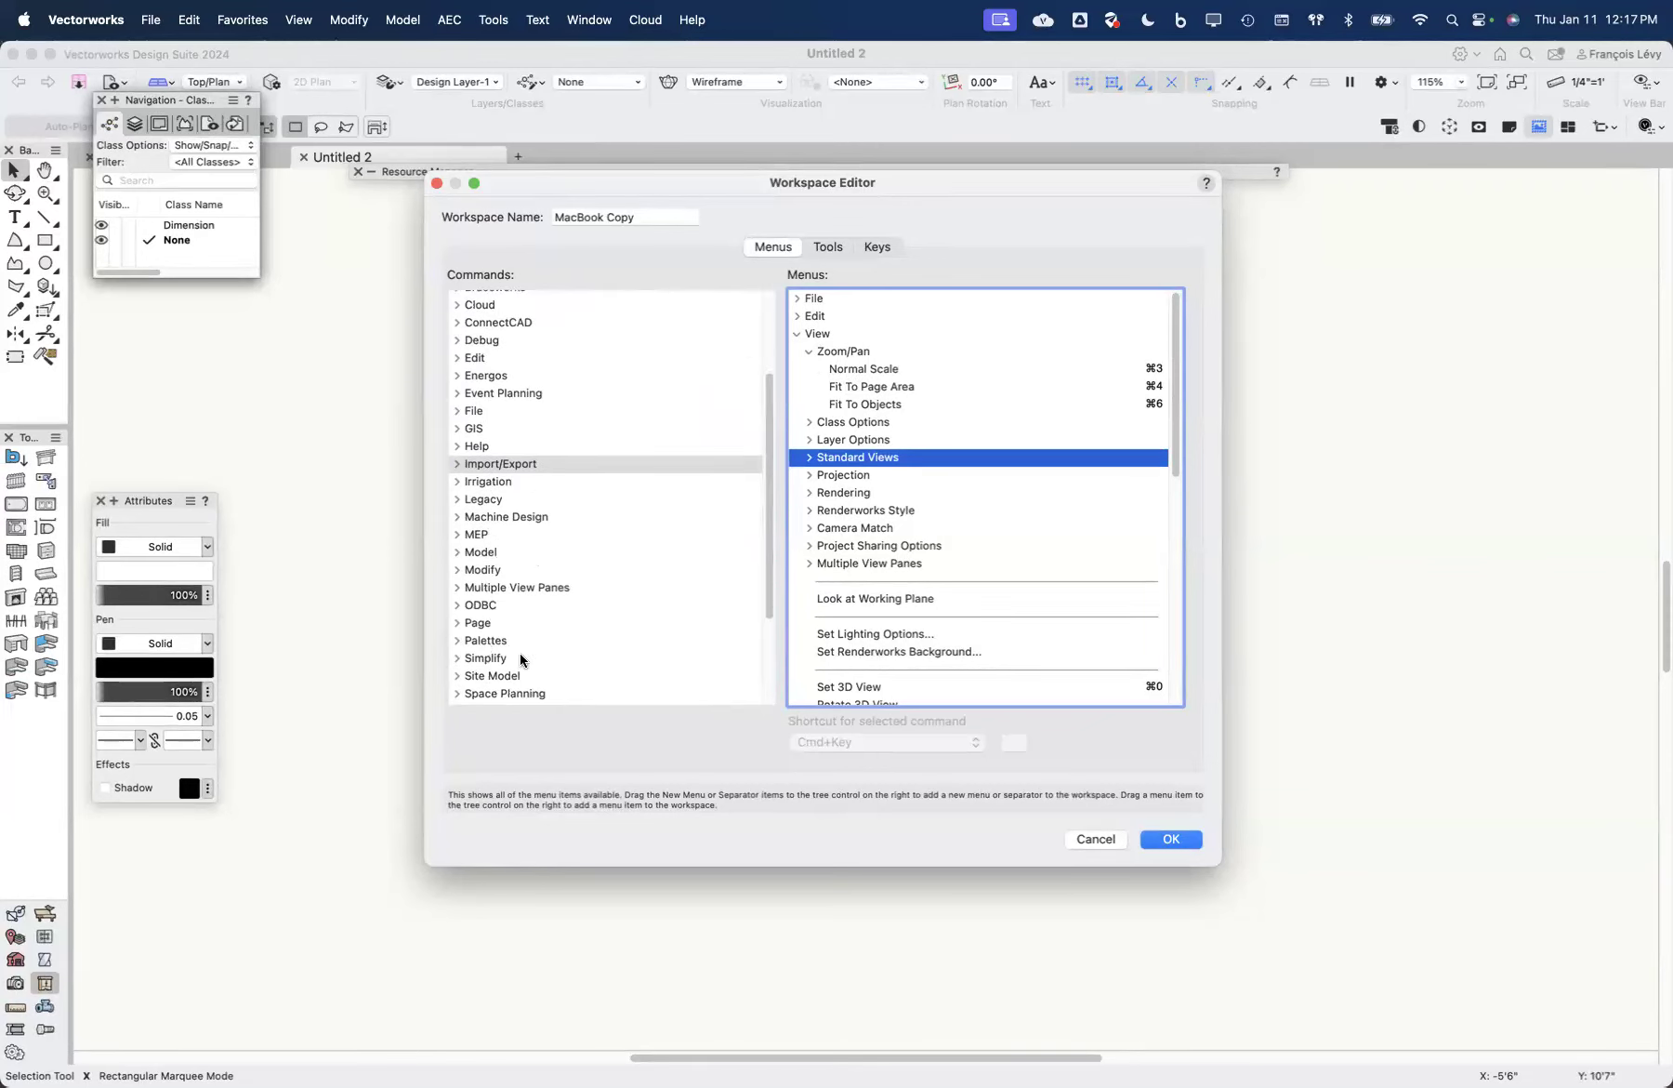
scroll(521, 660, down, 1)
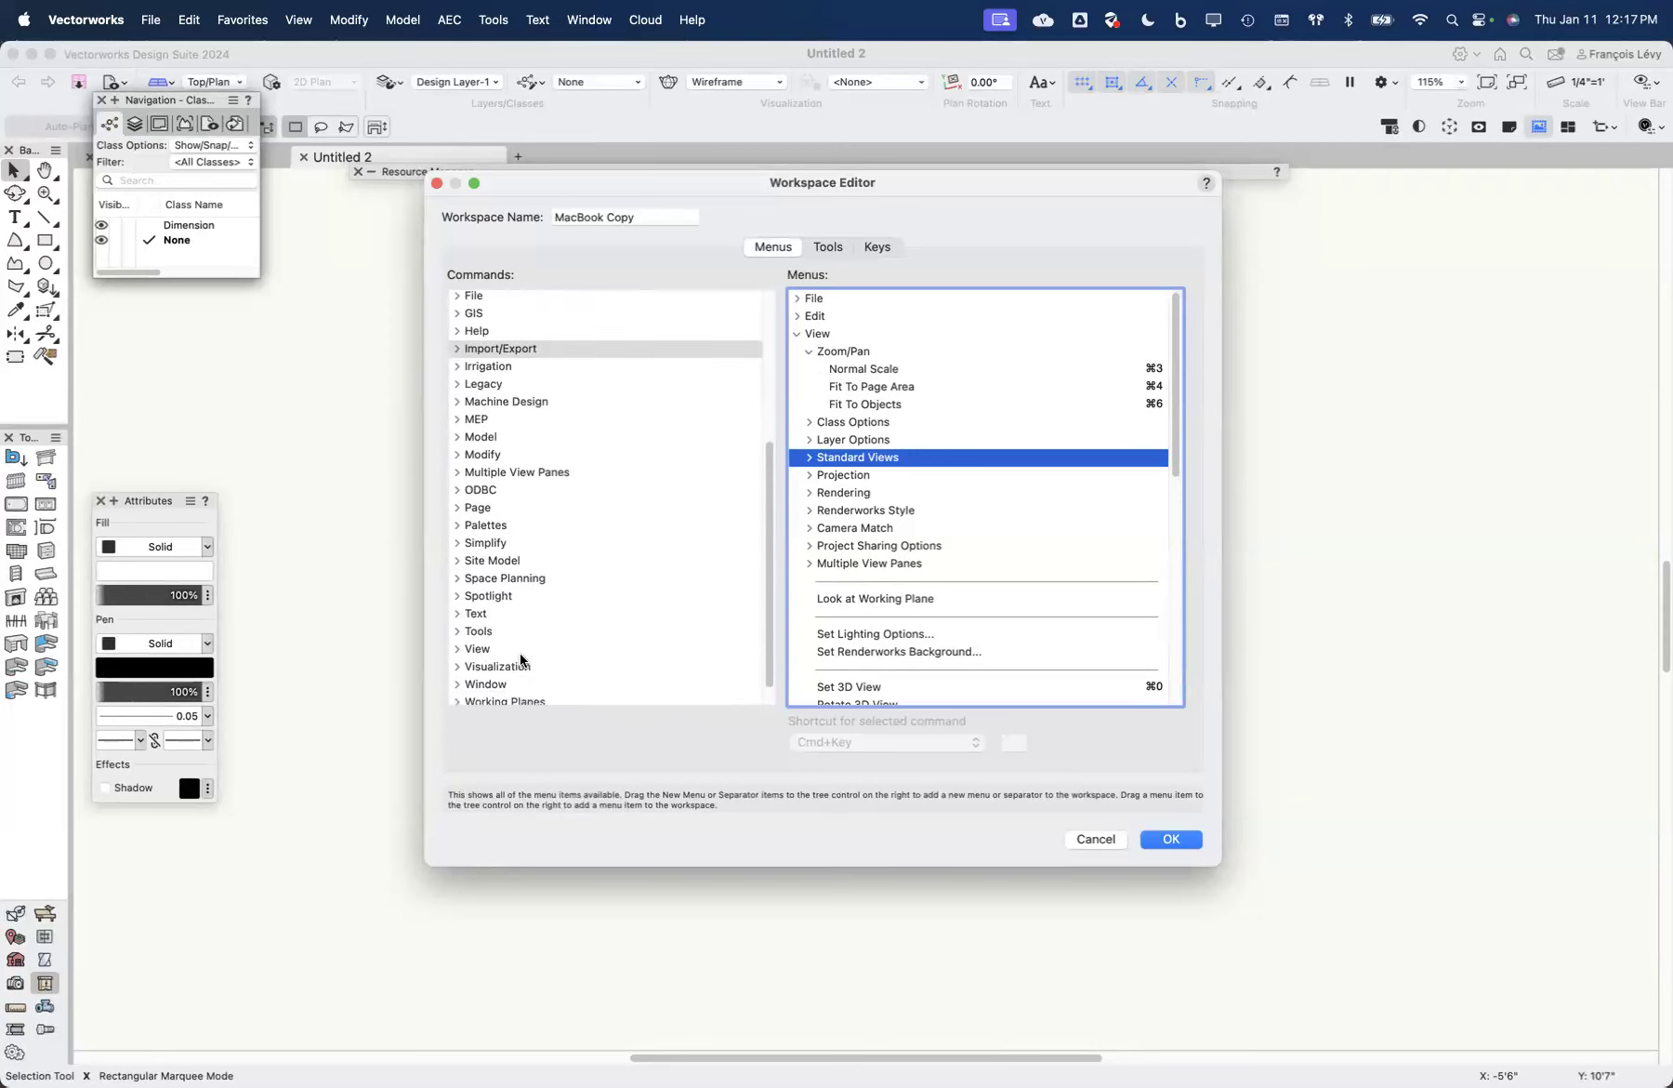
click(457, 649)
scroll(525, 624, down, 5)
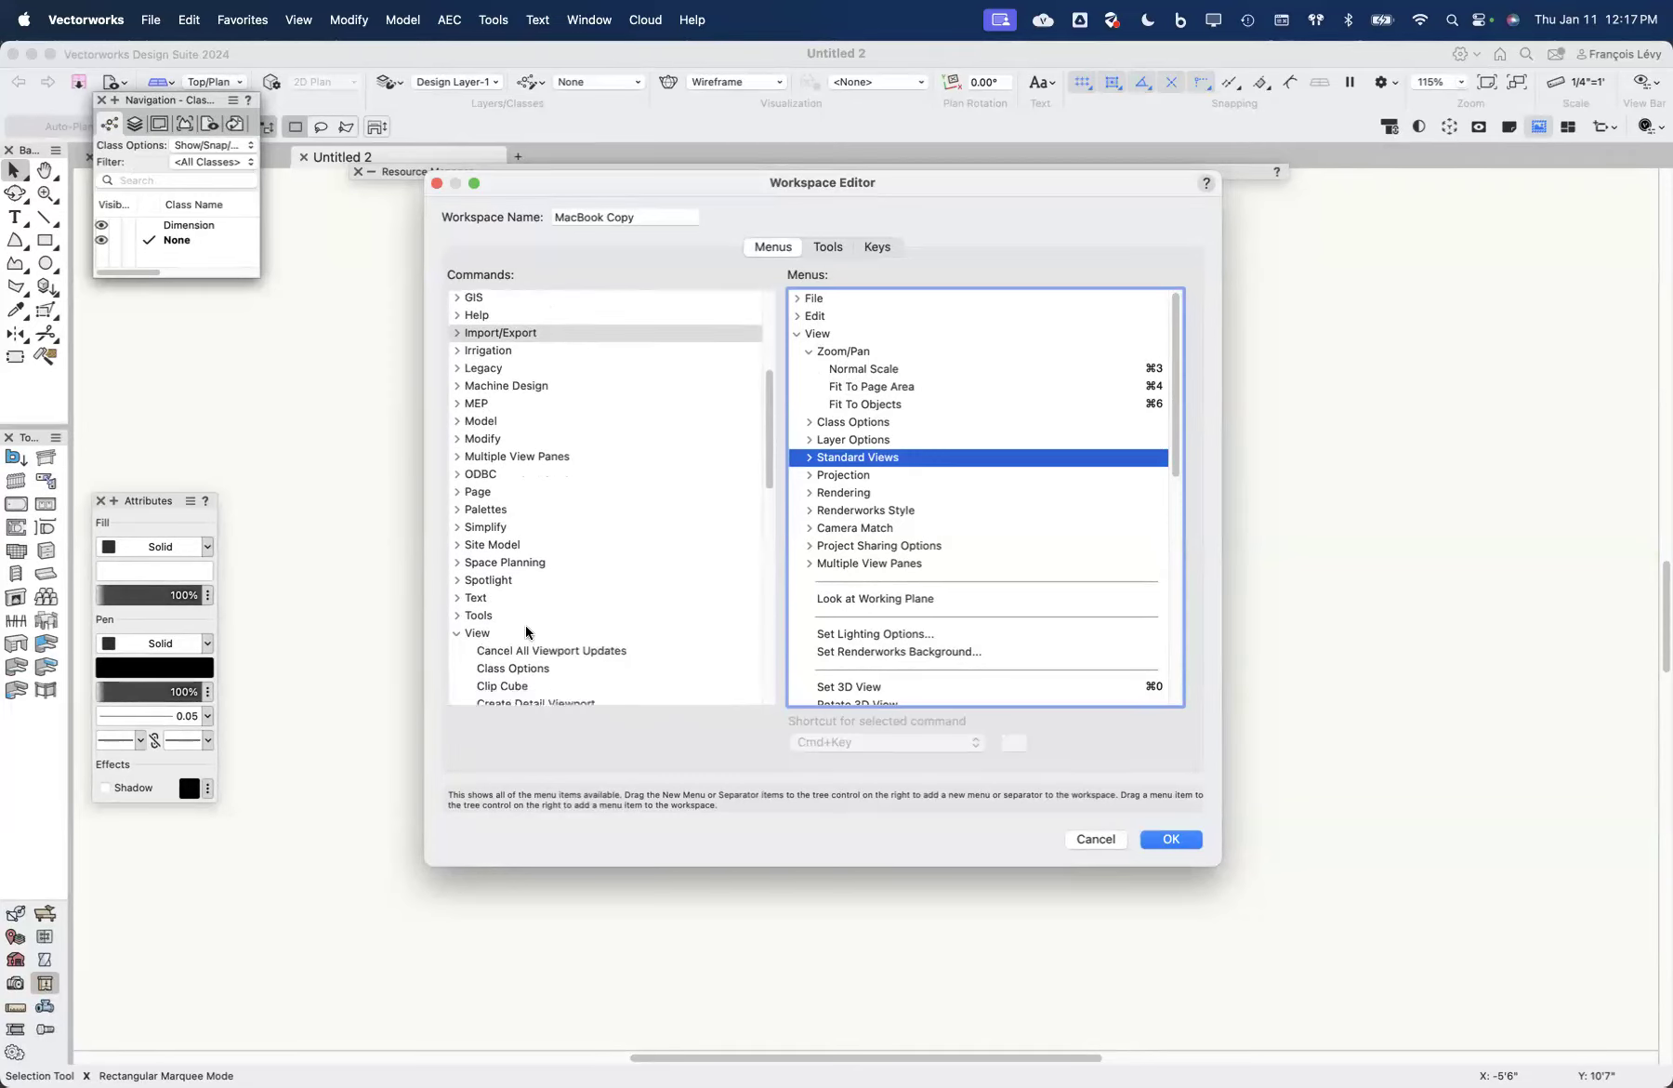
scroll(526, 632, down, 8)
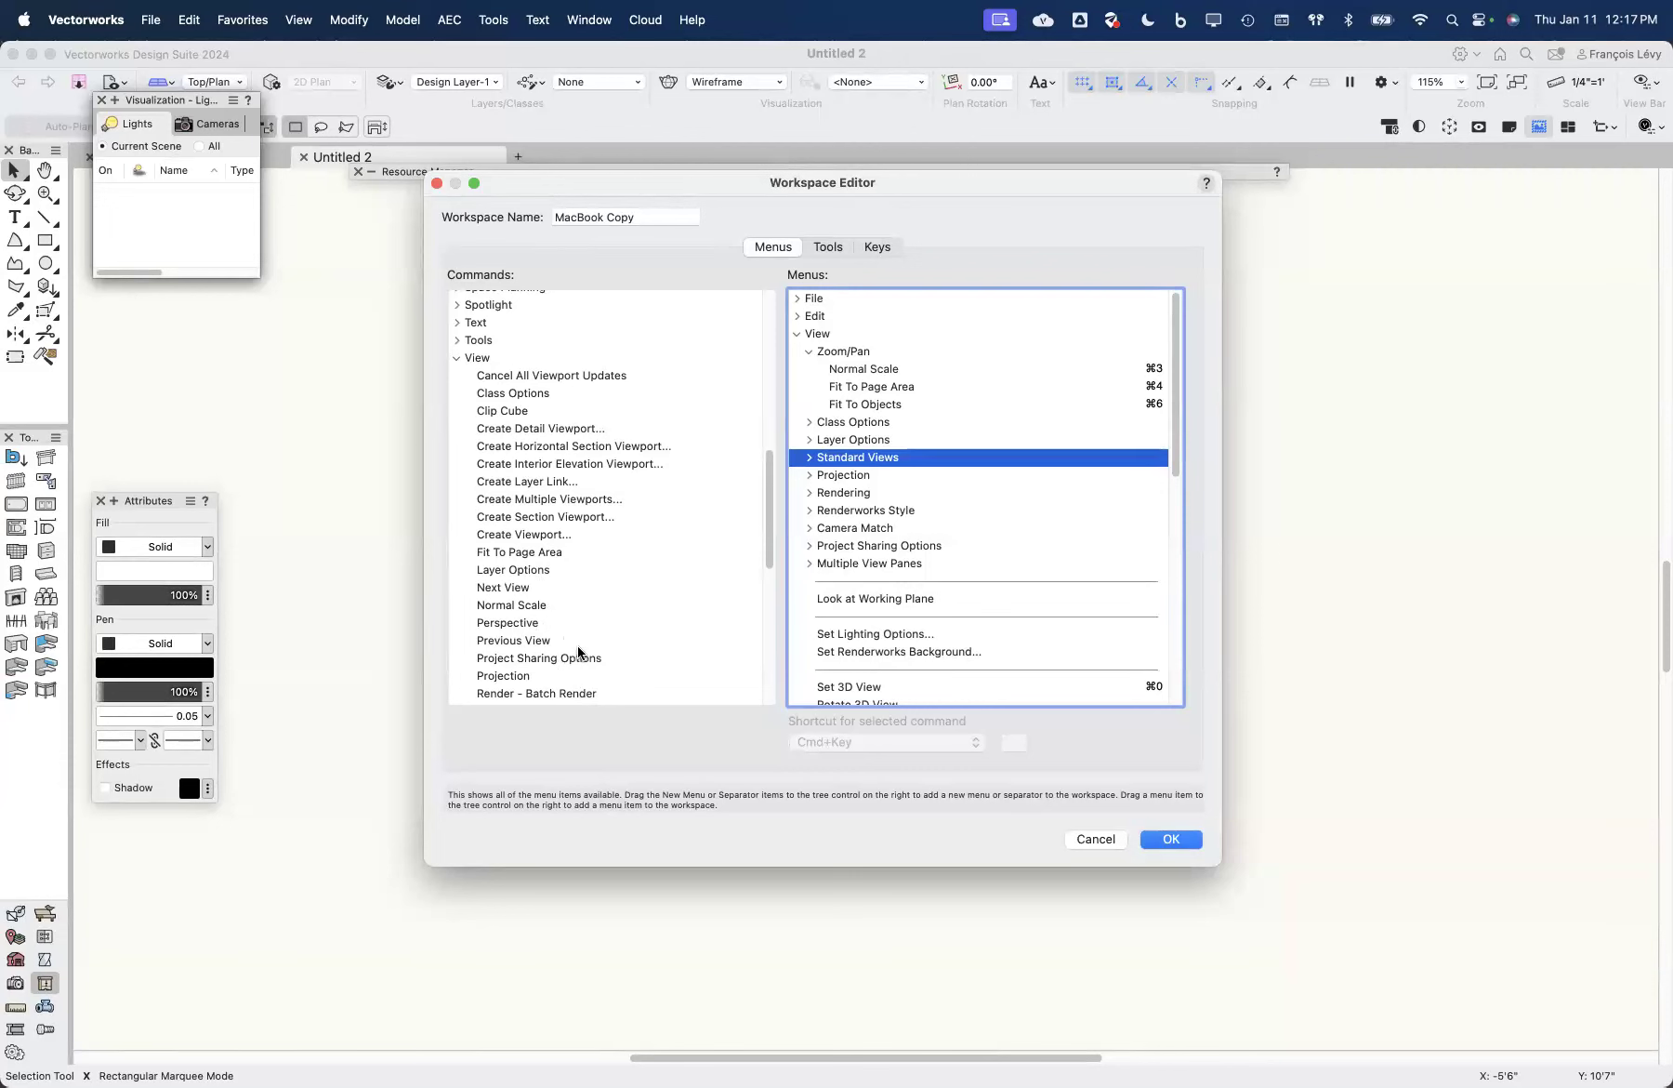
scroll(578, 650, down, 3)
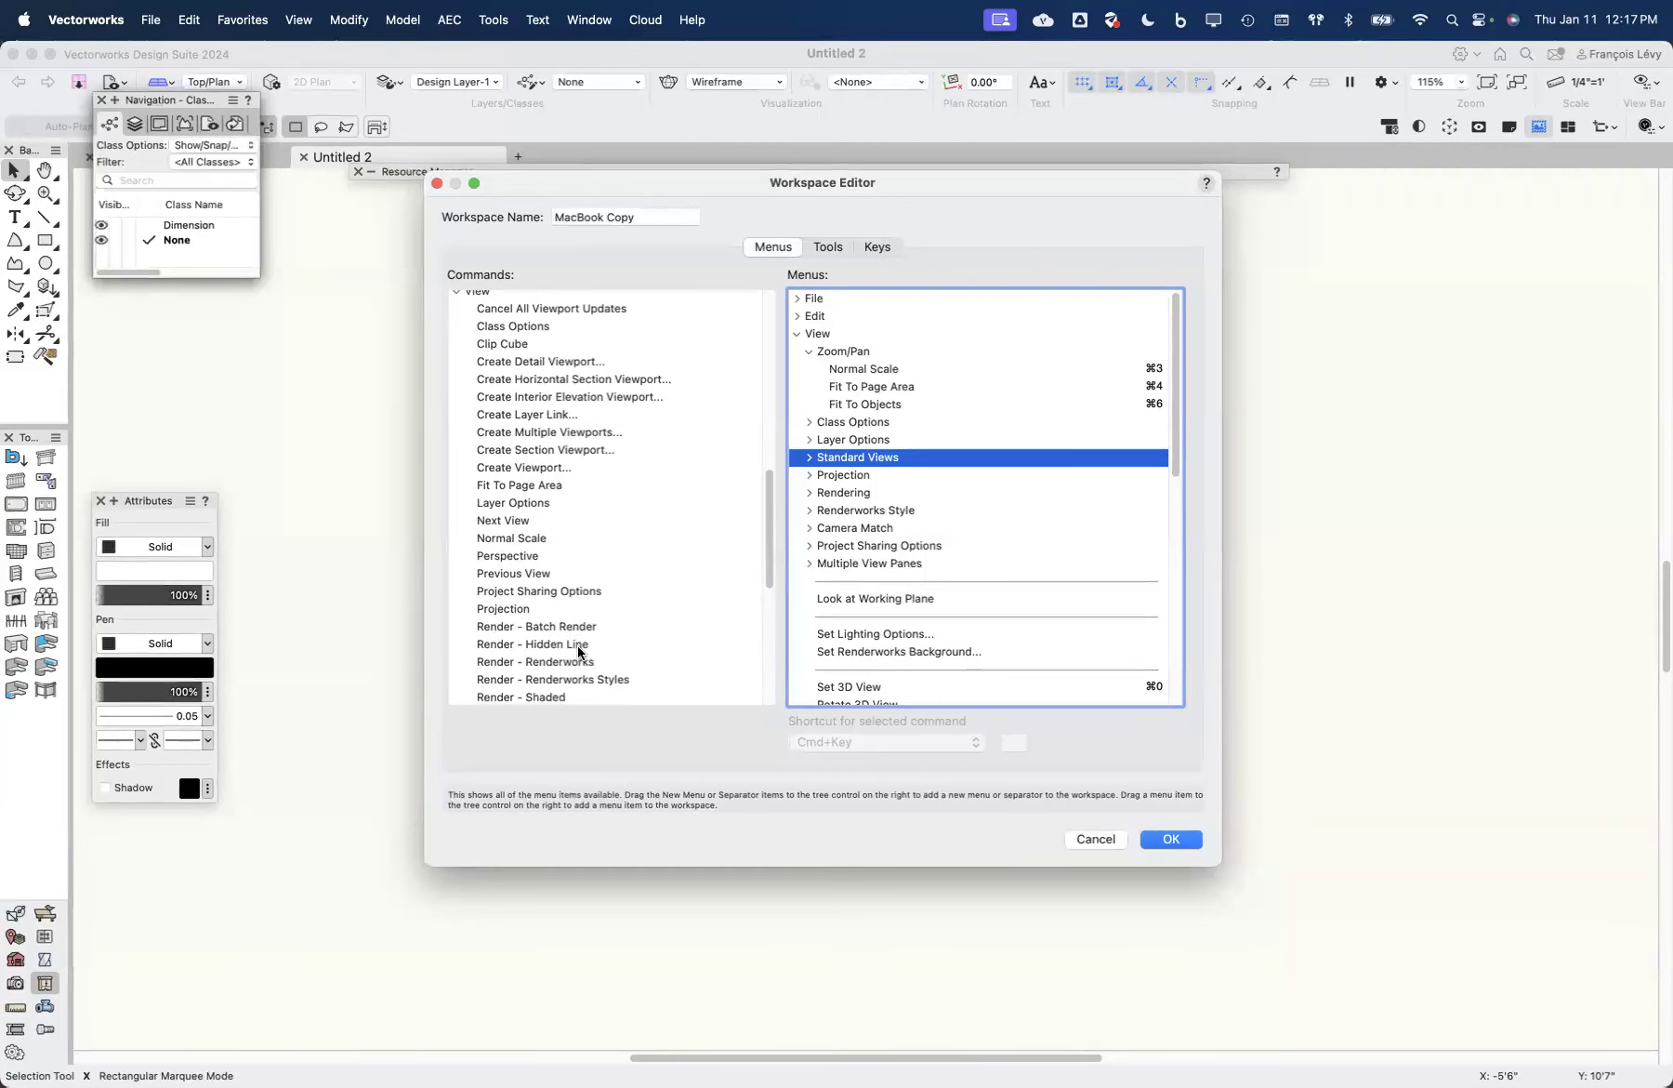
scroll(578, 651, down, 7)
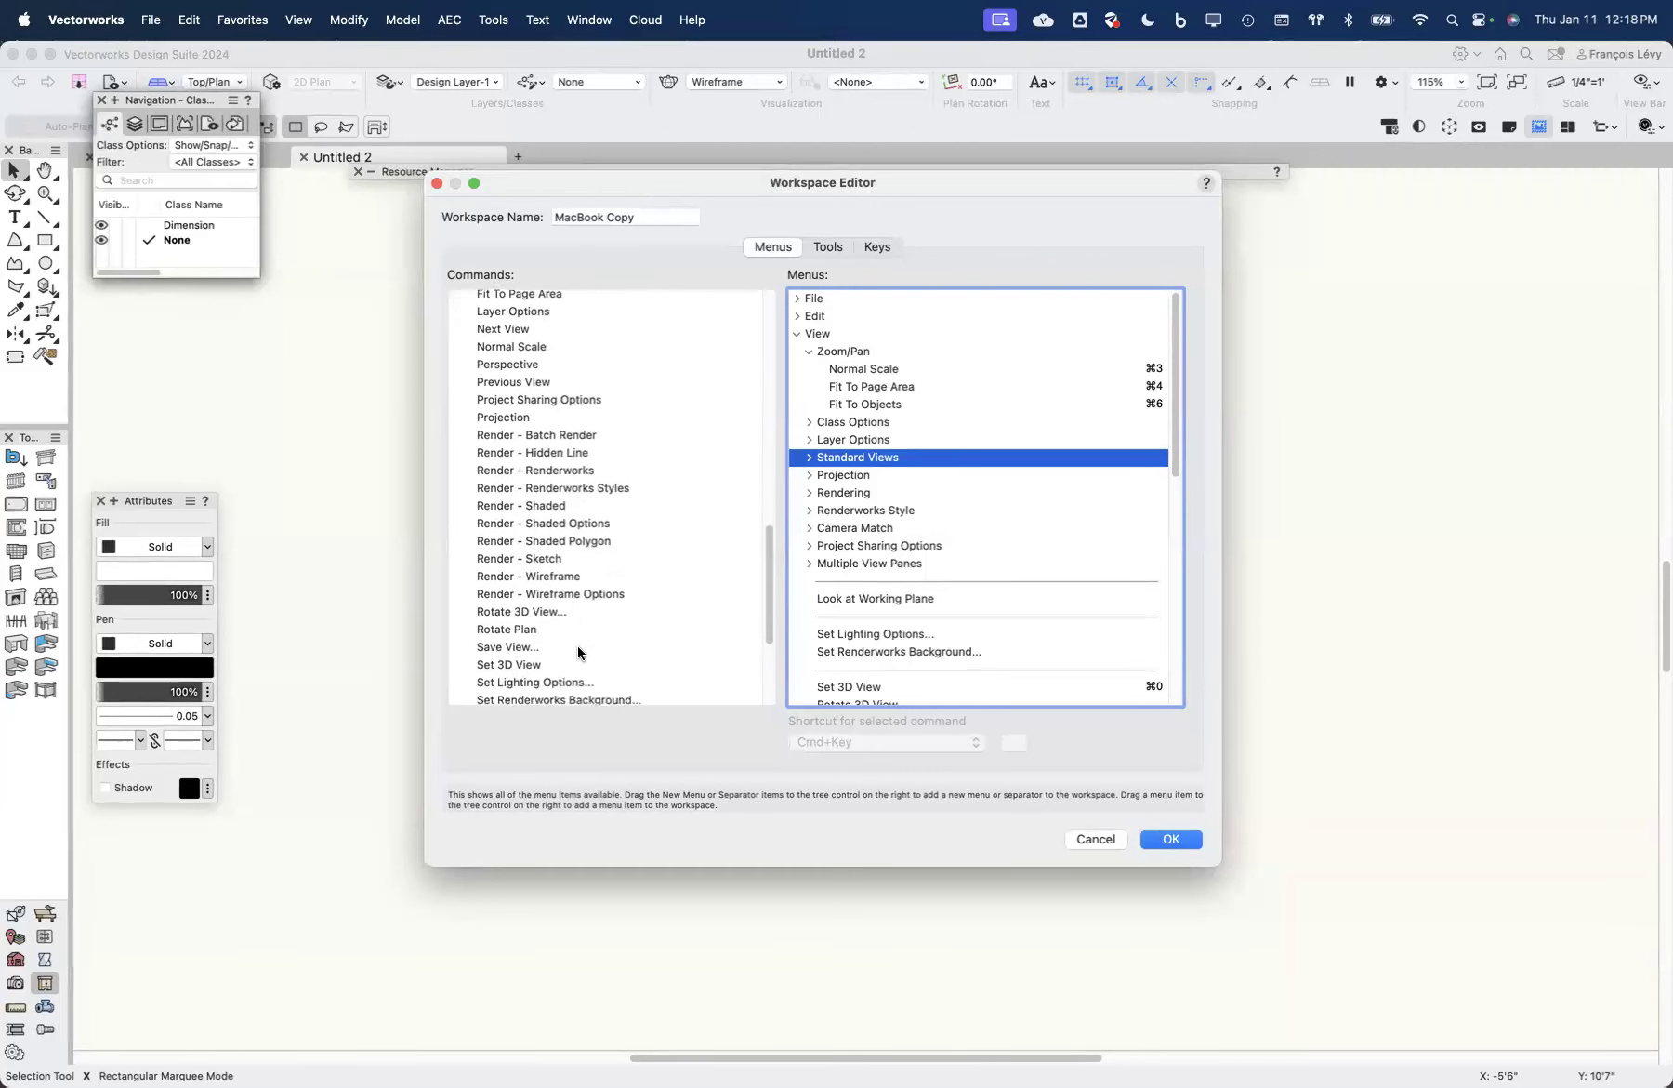
scroll(578, 646, down, 3)
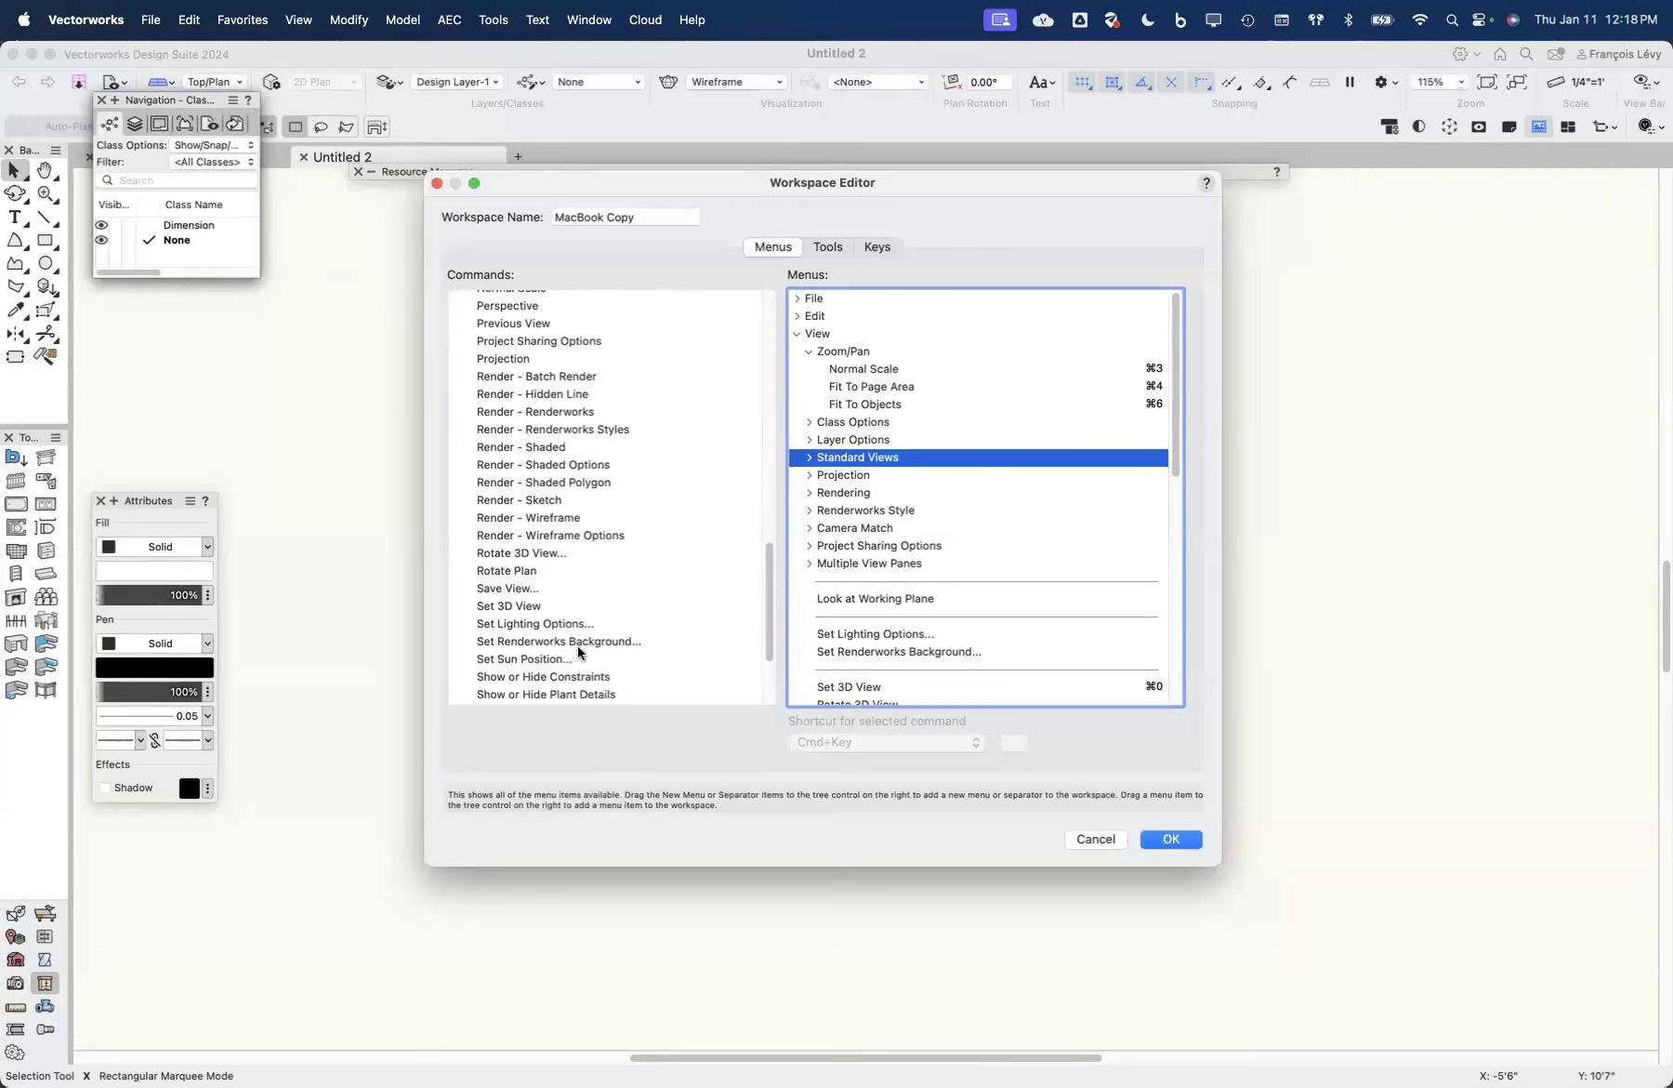
scroll(578, 646, up, 8)
scroll(579, 647, down, 12)
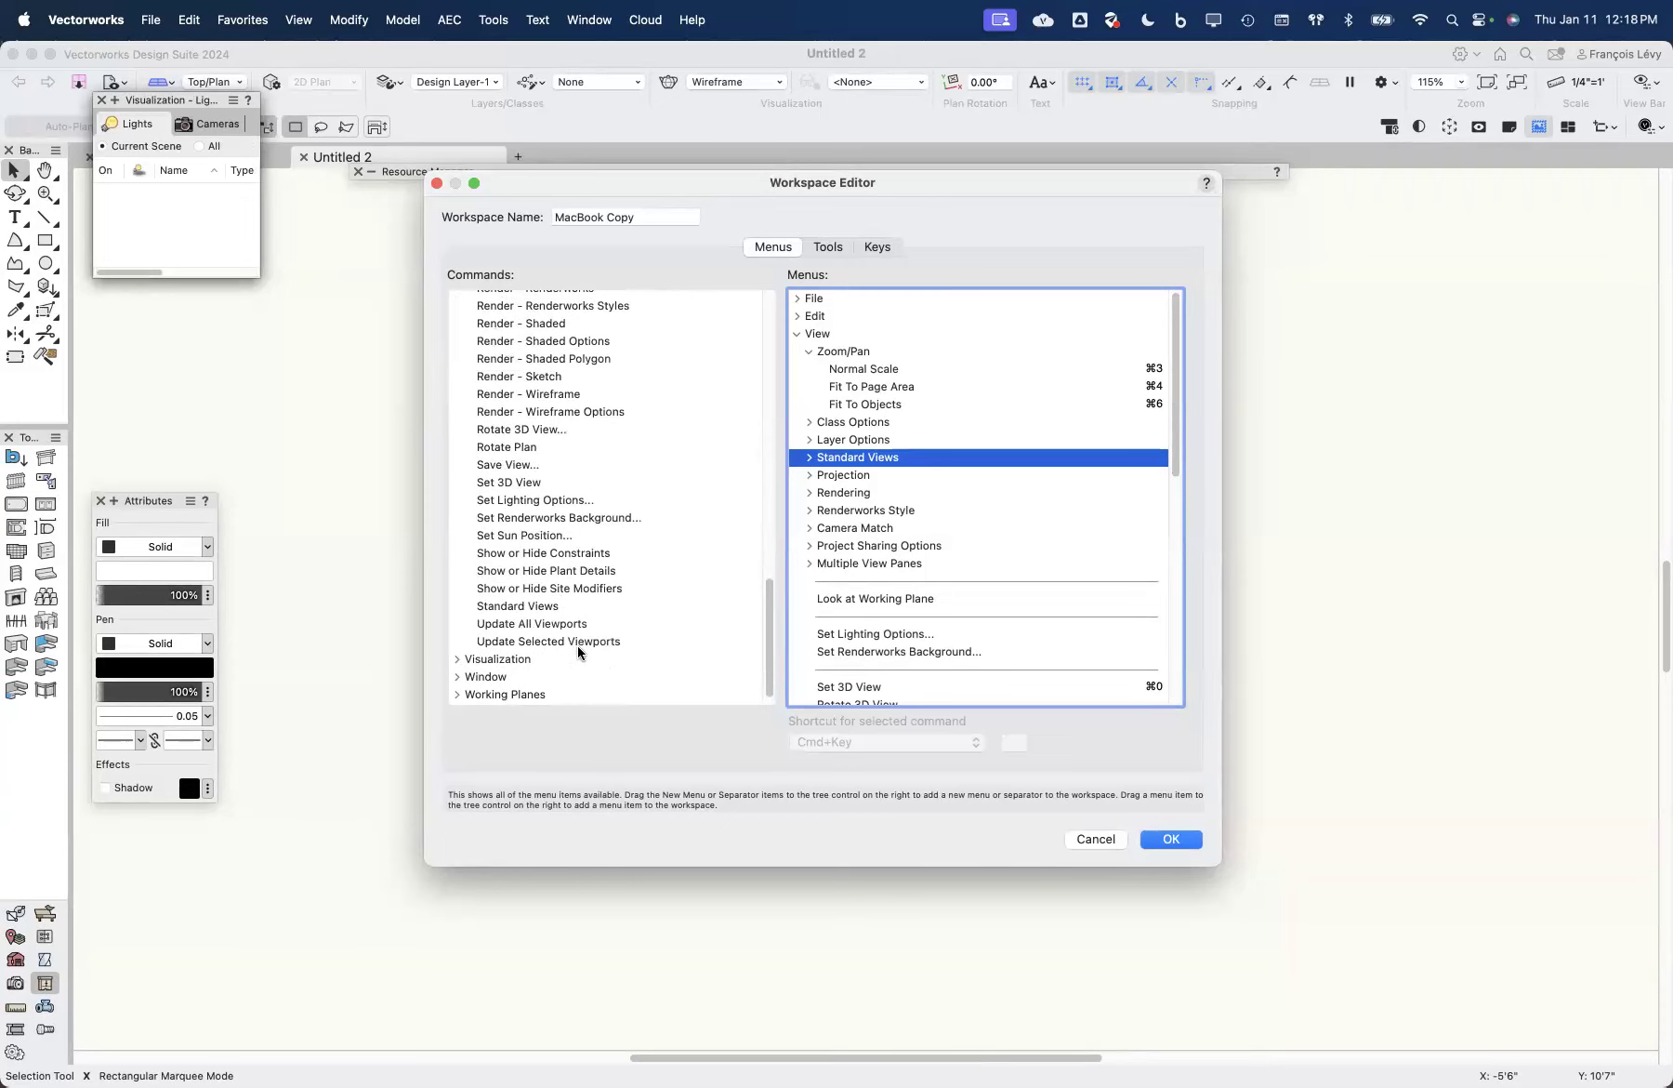
scroll(579, 647, up, 3)
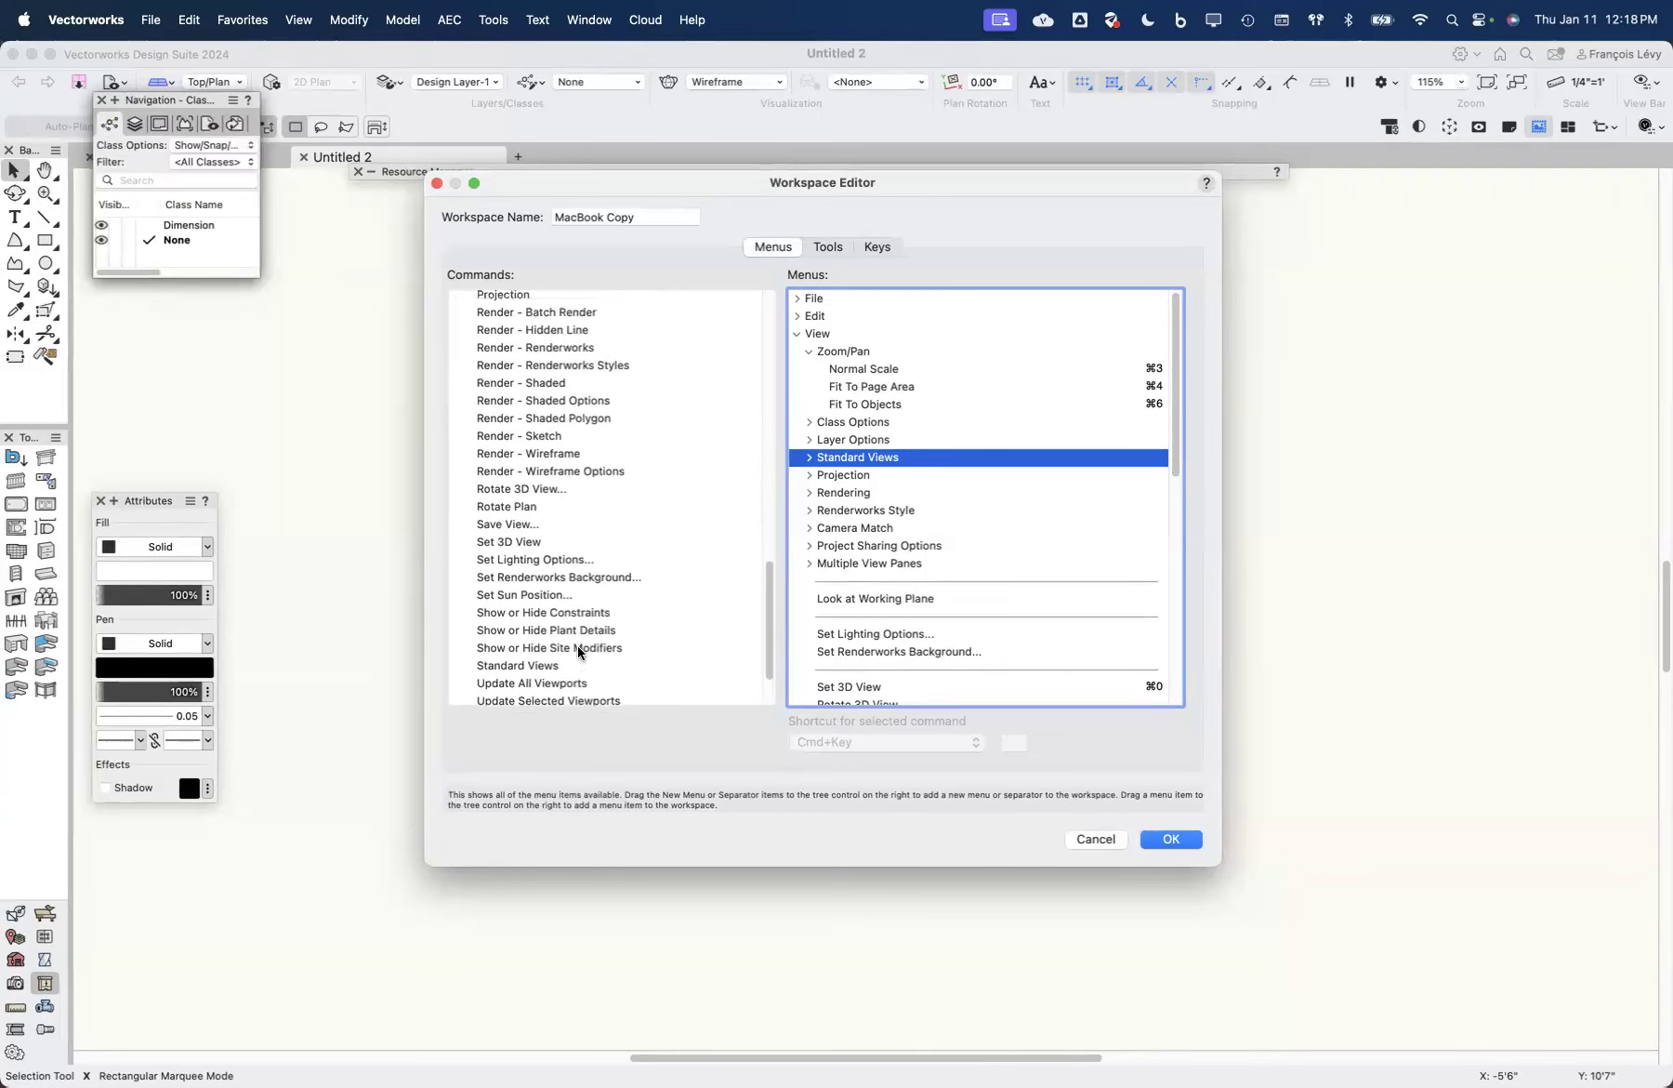
scroll(579, 646, up, 3)
scroll(526, 510, up, 3)
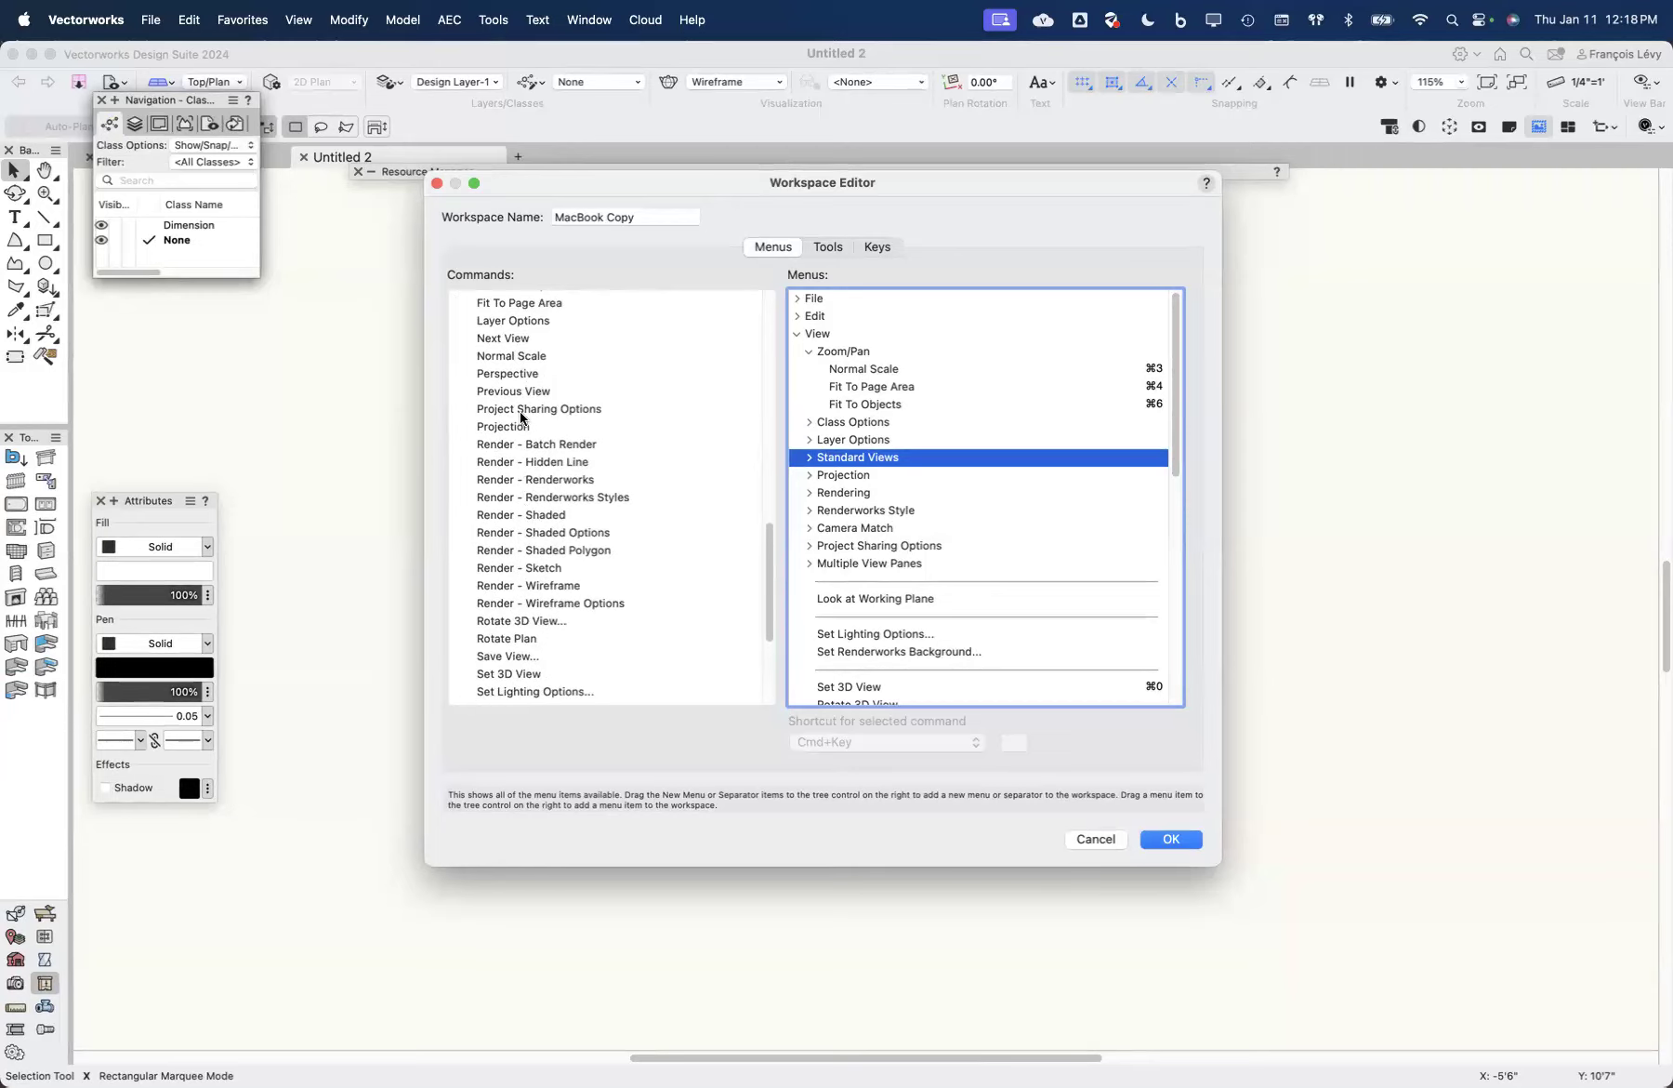
Step: Add the Previous View and Next View commands to the end of the workspace's Zoom/Pan submenu
drag(514, 392, 972, 420)
scroll(503, 480, up, 3)
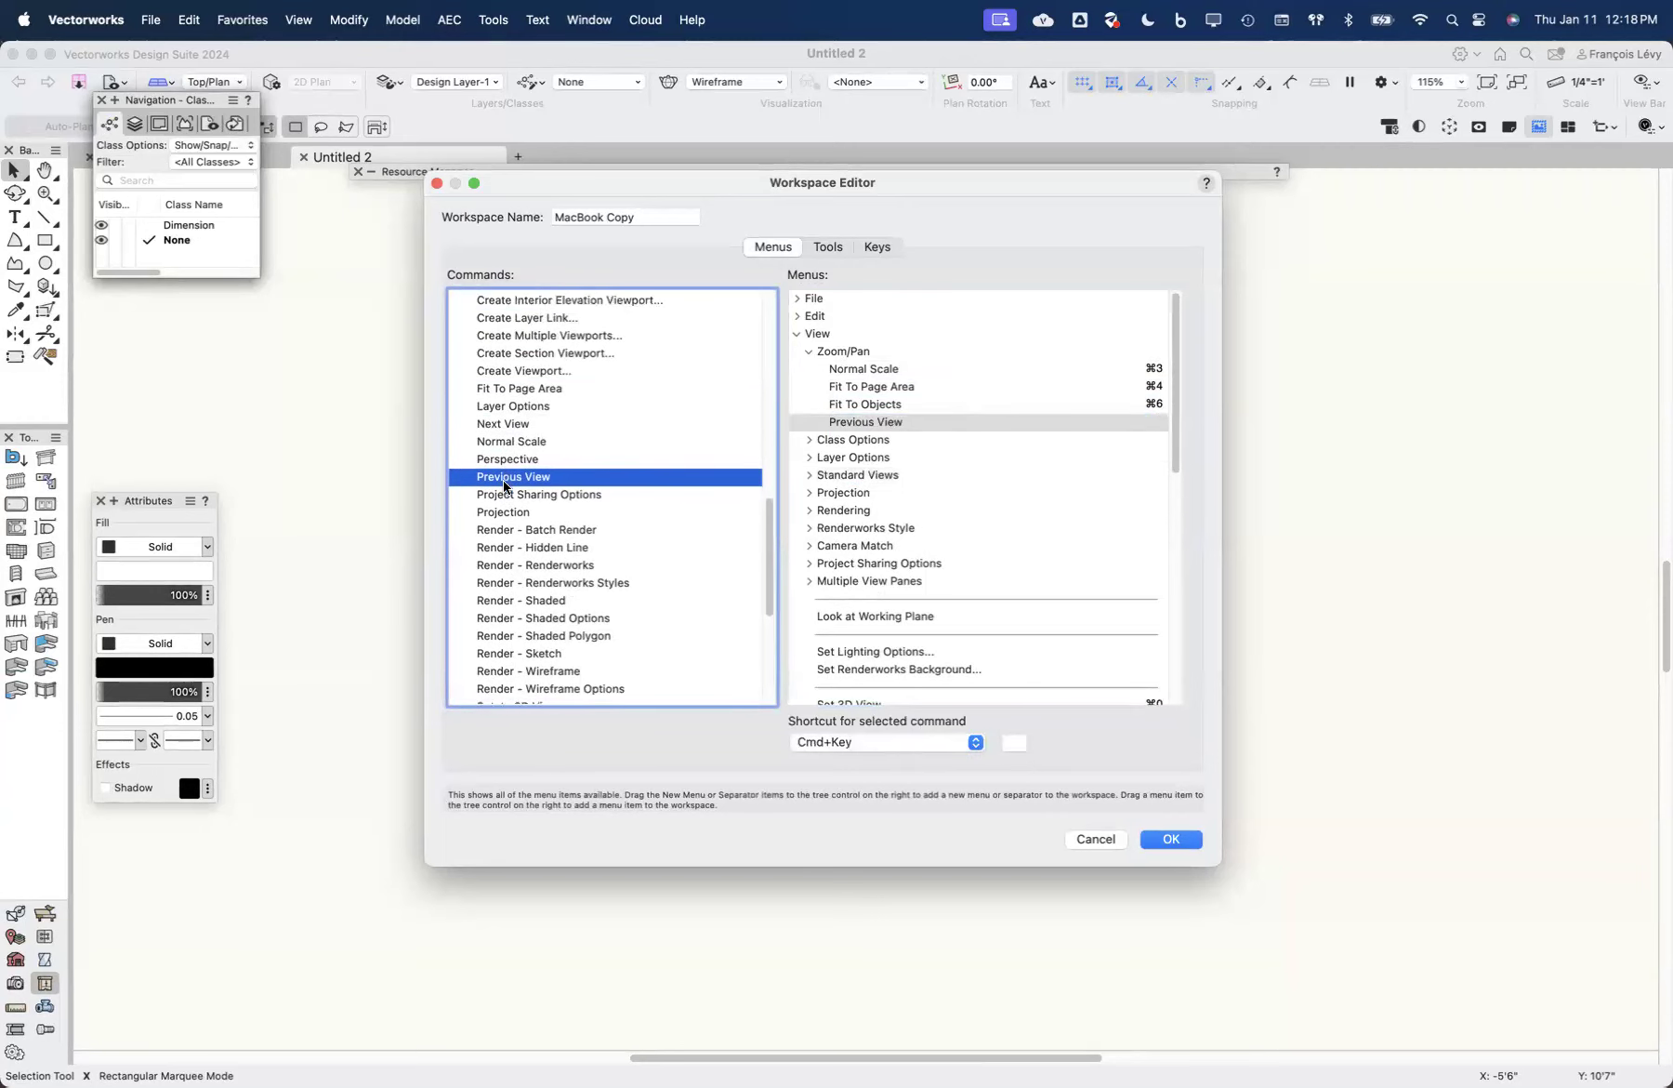
drag(505, 411, 892, 431)
Step: Rename the Zoom/Pan submenu in the workspace's View menu to Zoom
click(860, 351)
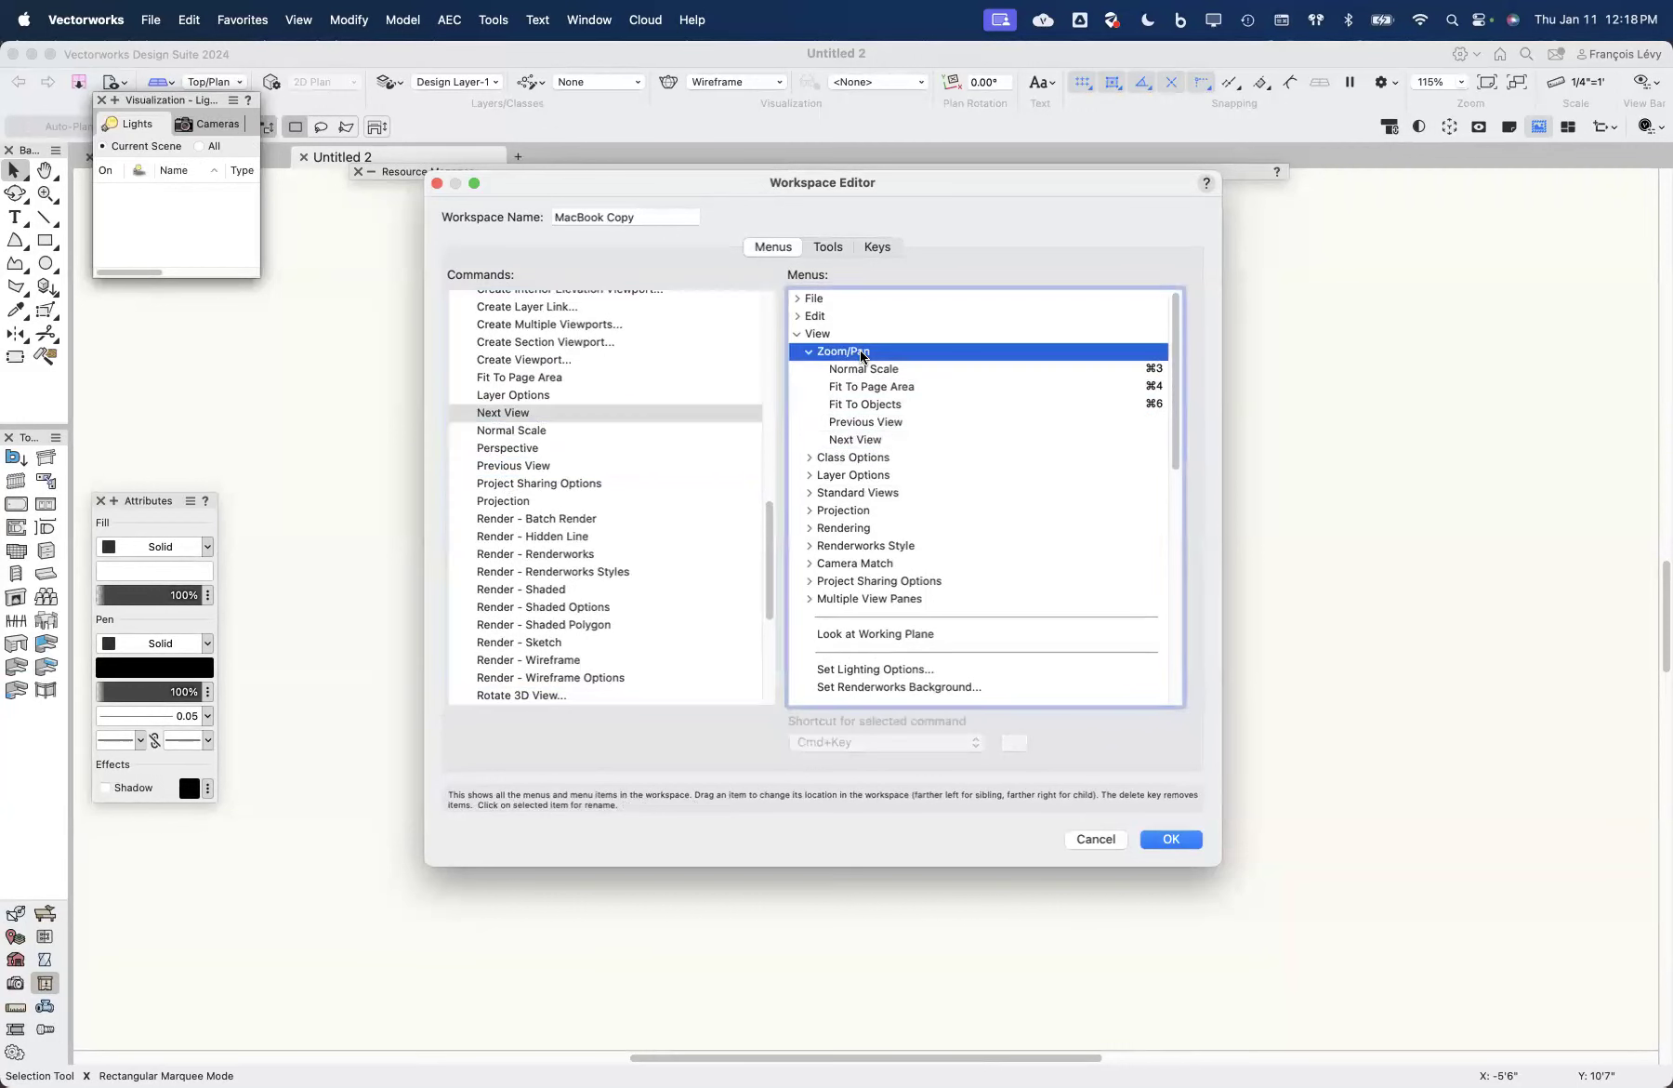
click(862, 351)
click(854, 352)
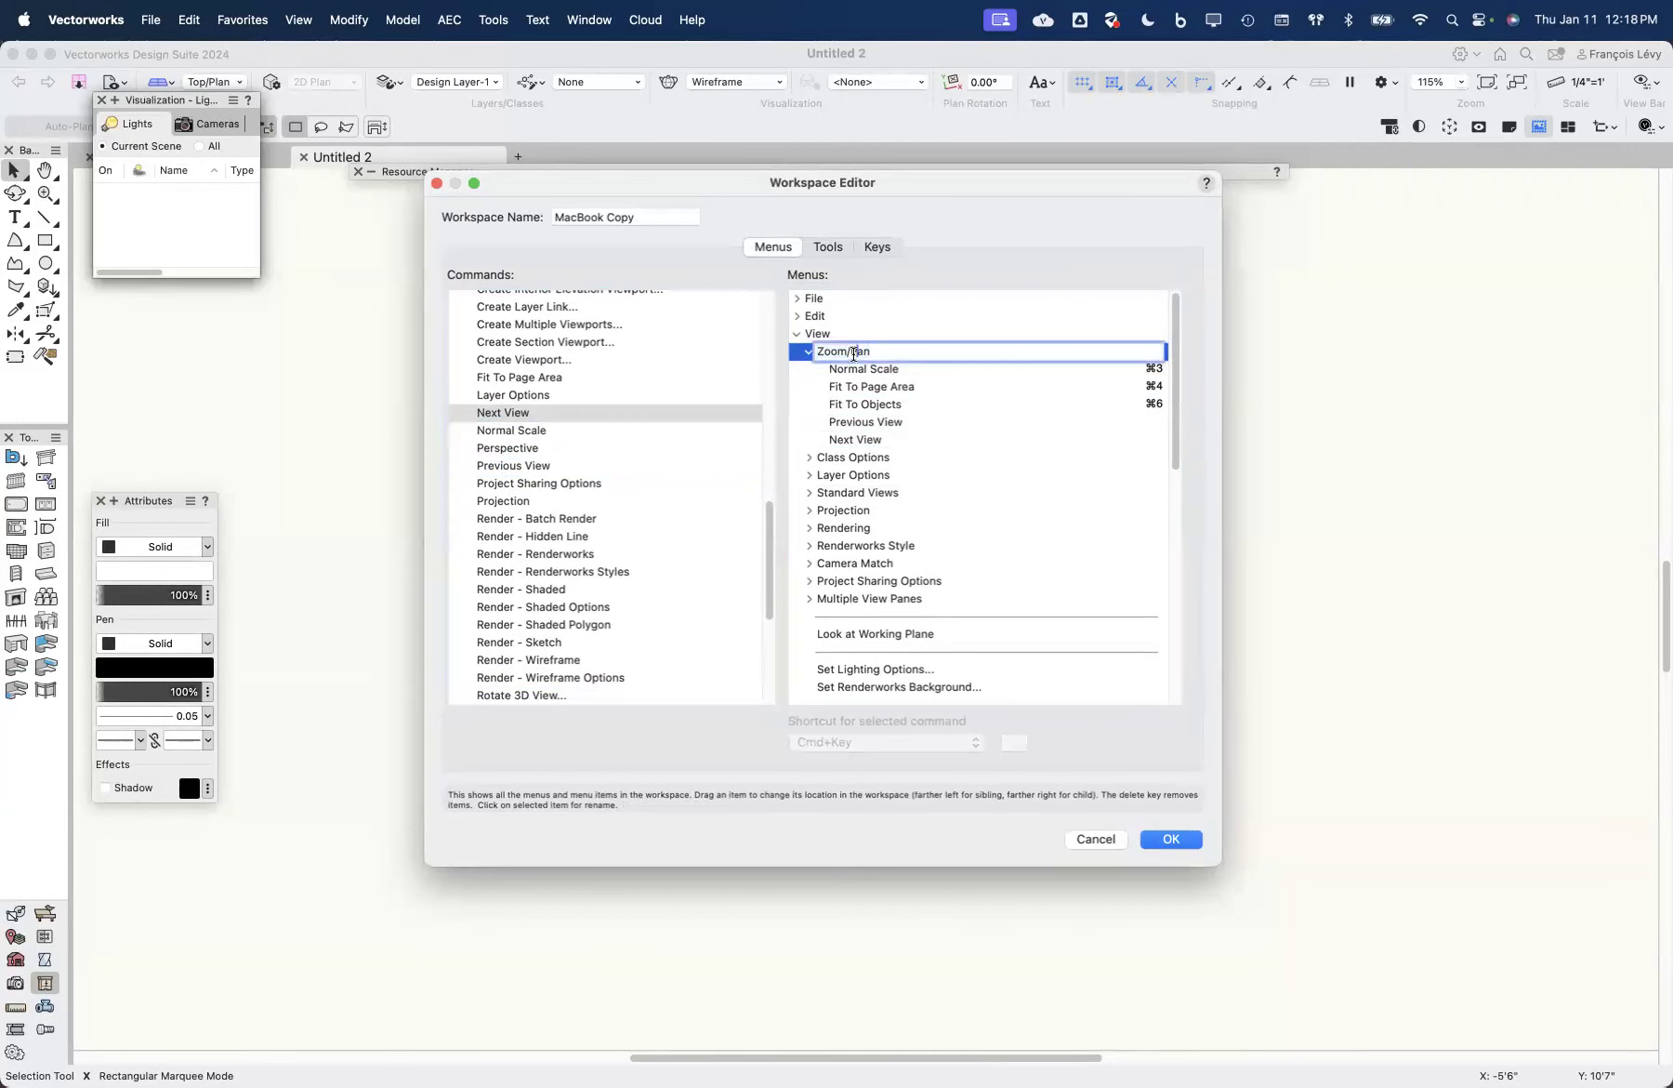
drag(847, 353, 933, 365)
key(BackSpace)
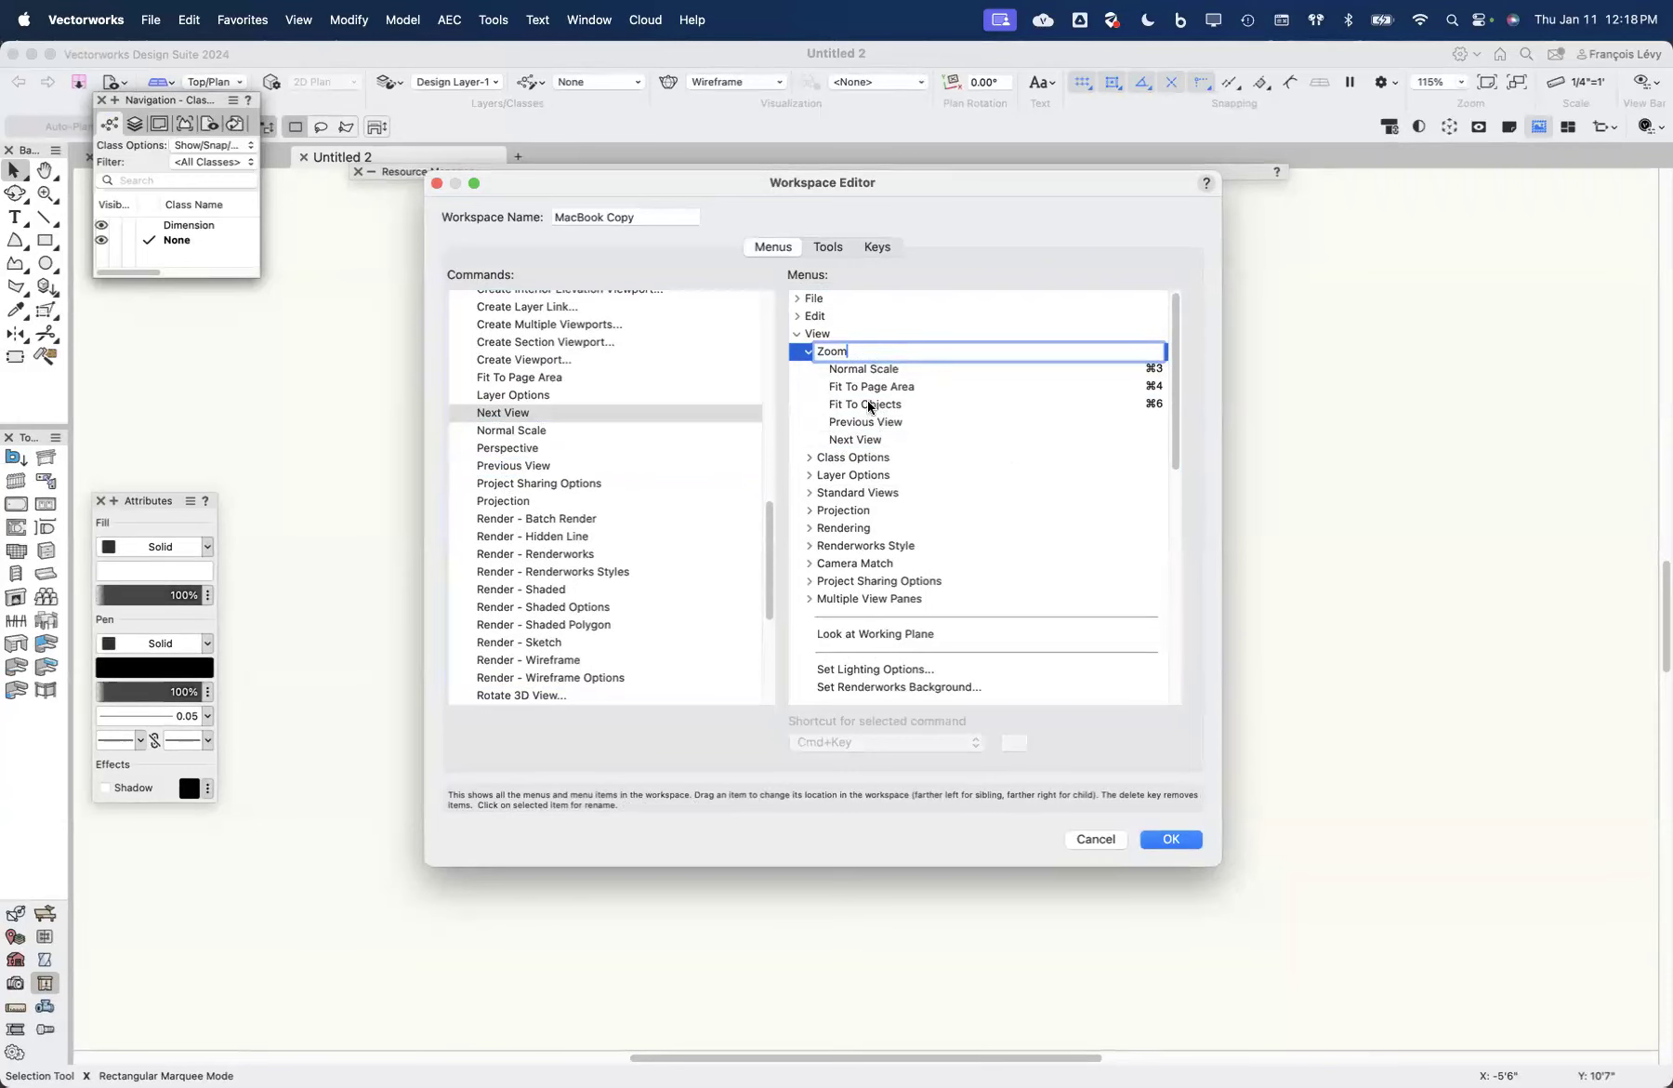
click(857, 439)
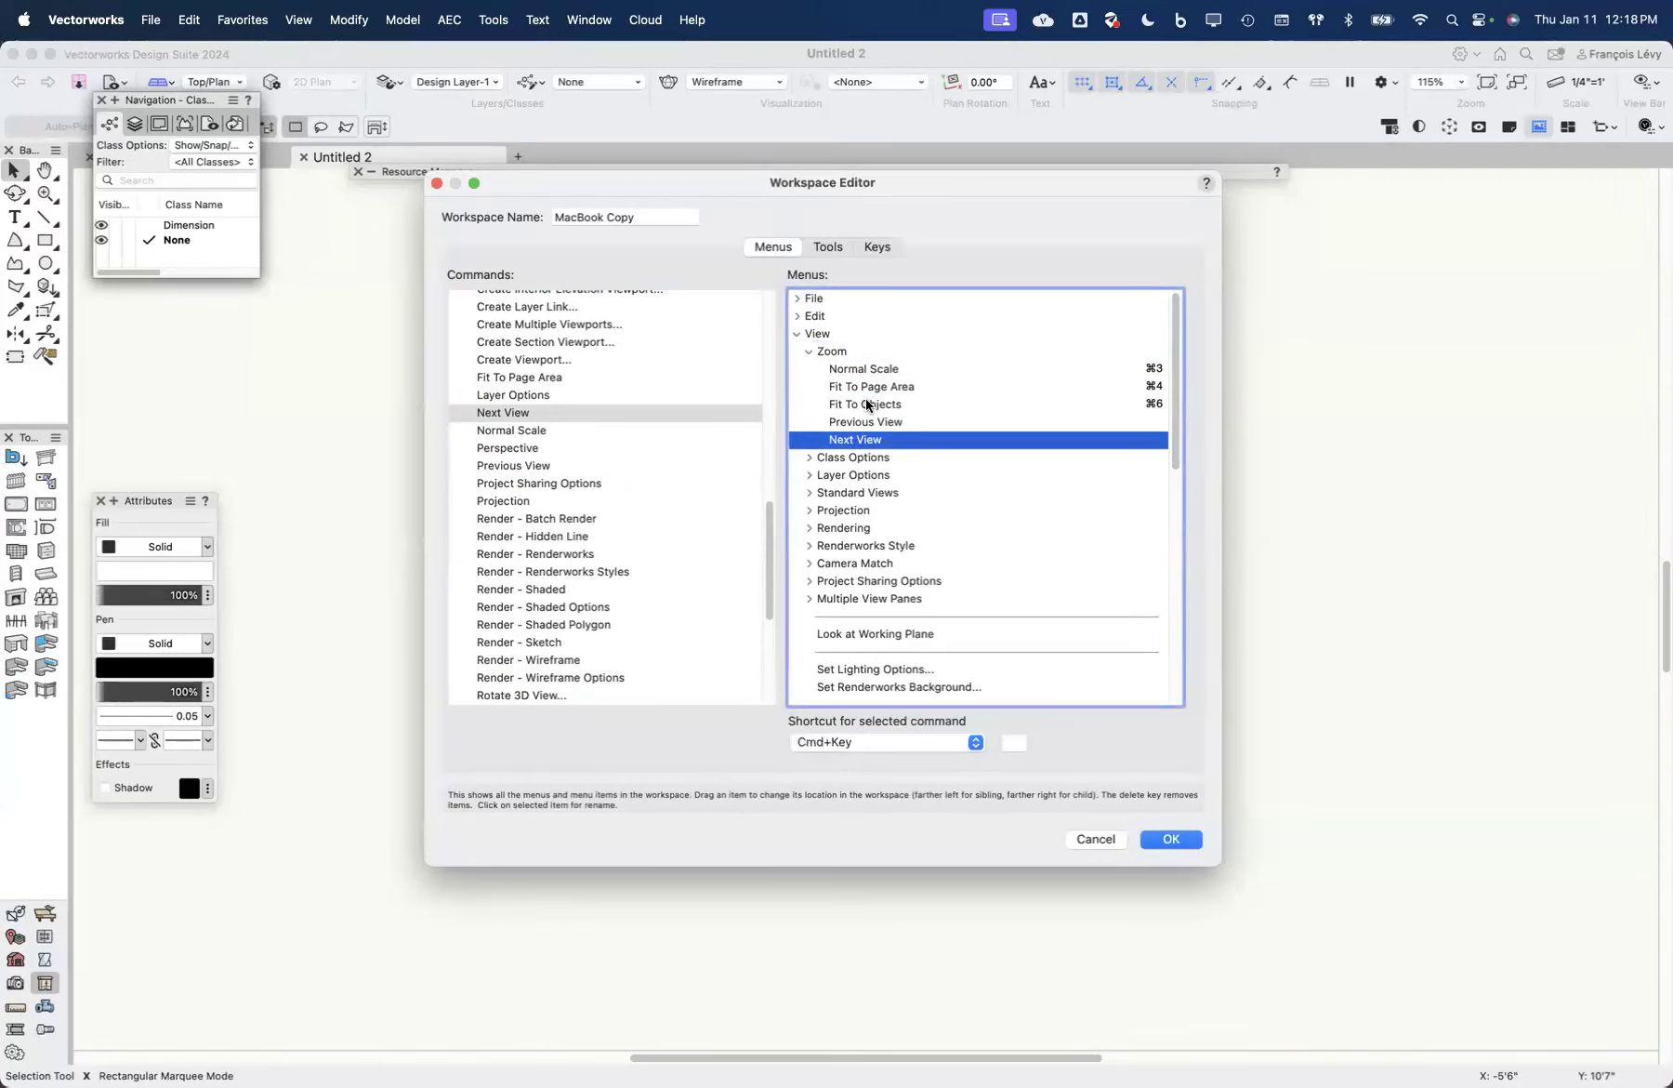
Step: Add the Create Viewport command to the start of the workspace's View menu and move it into the Zoom submenu below Fit To Objects
click(521, 361)
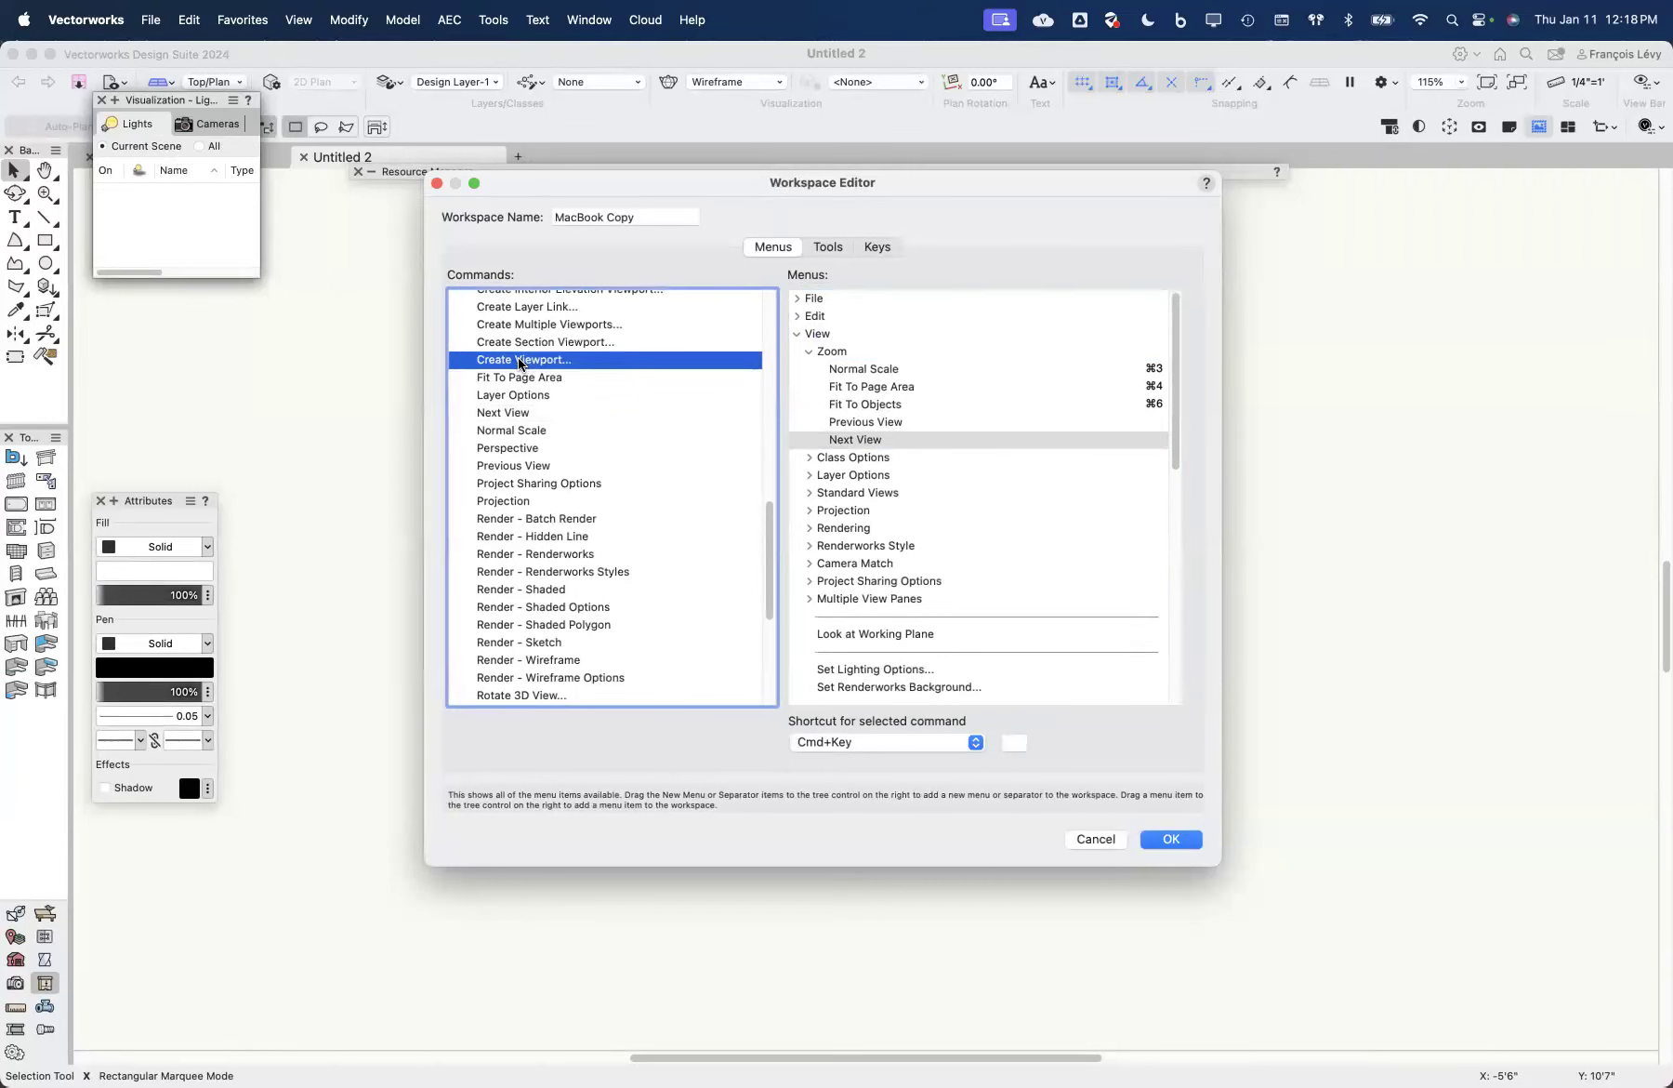
drag(519, 363, 818, 346)
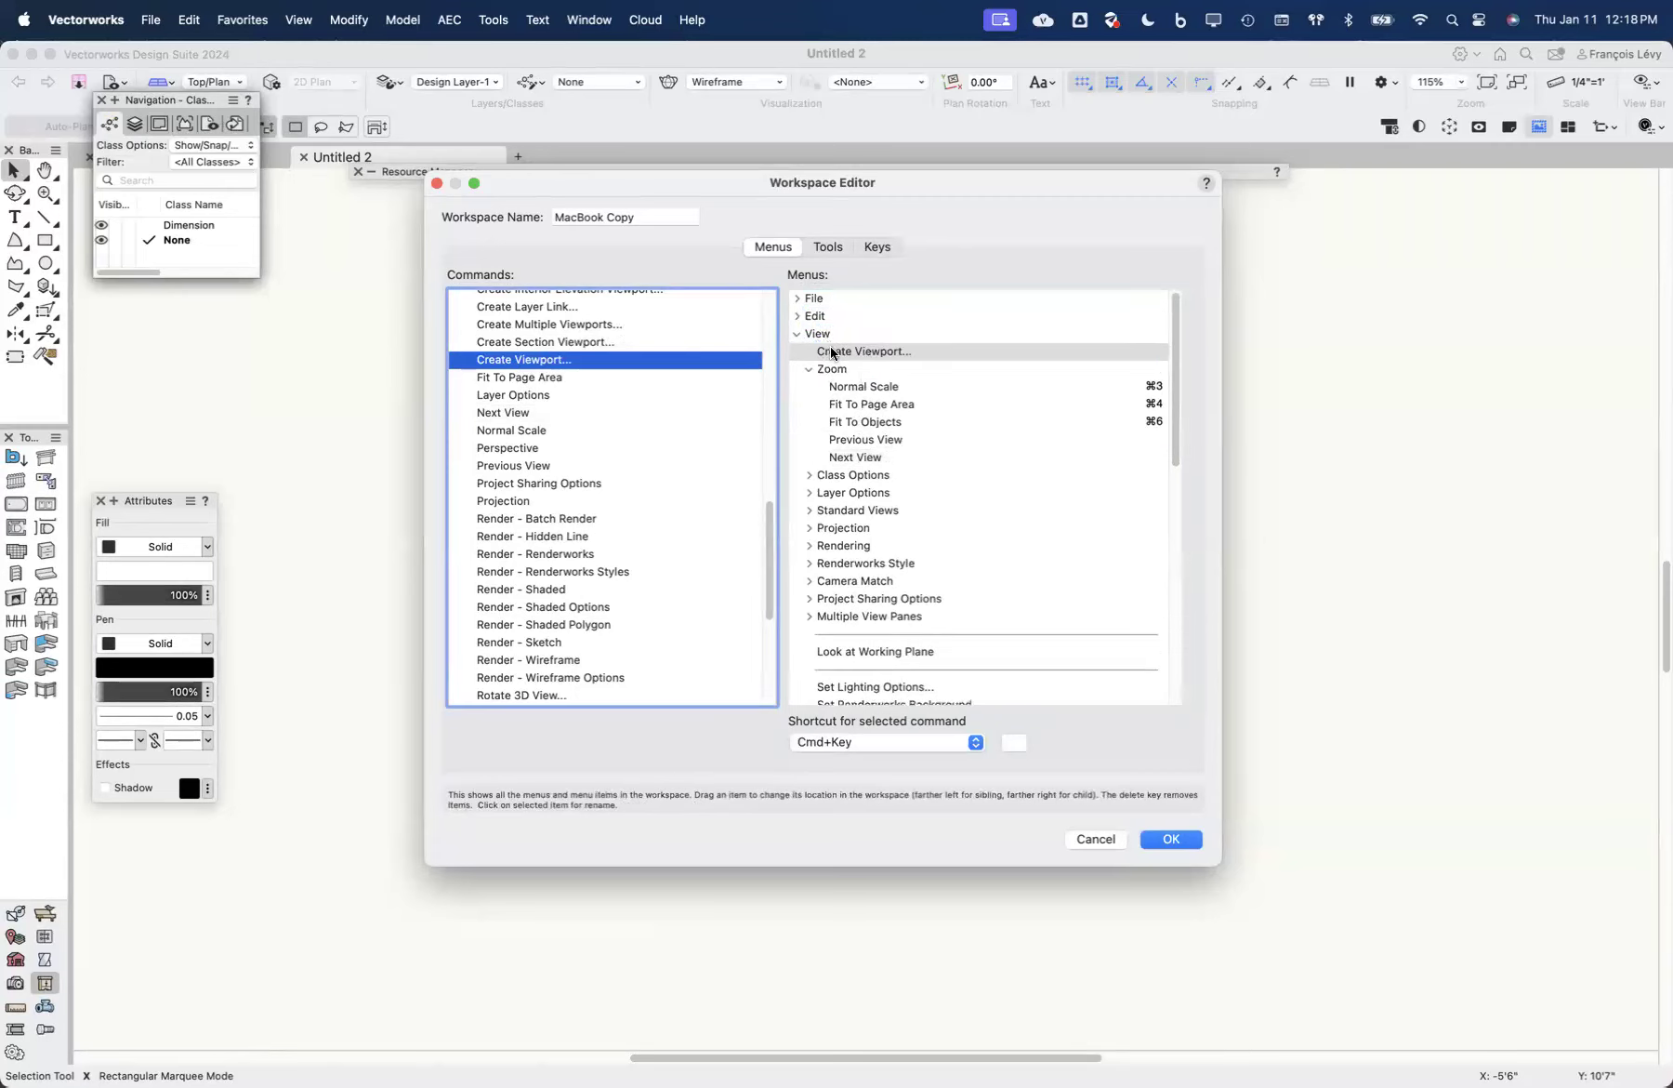
click(832, 353)
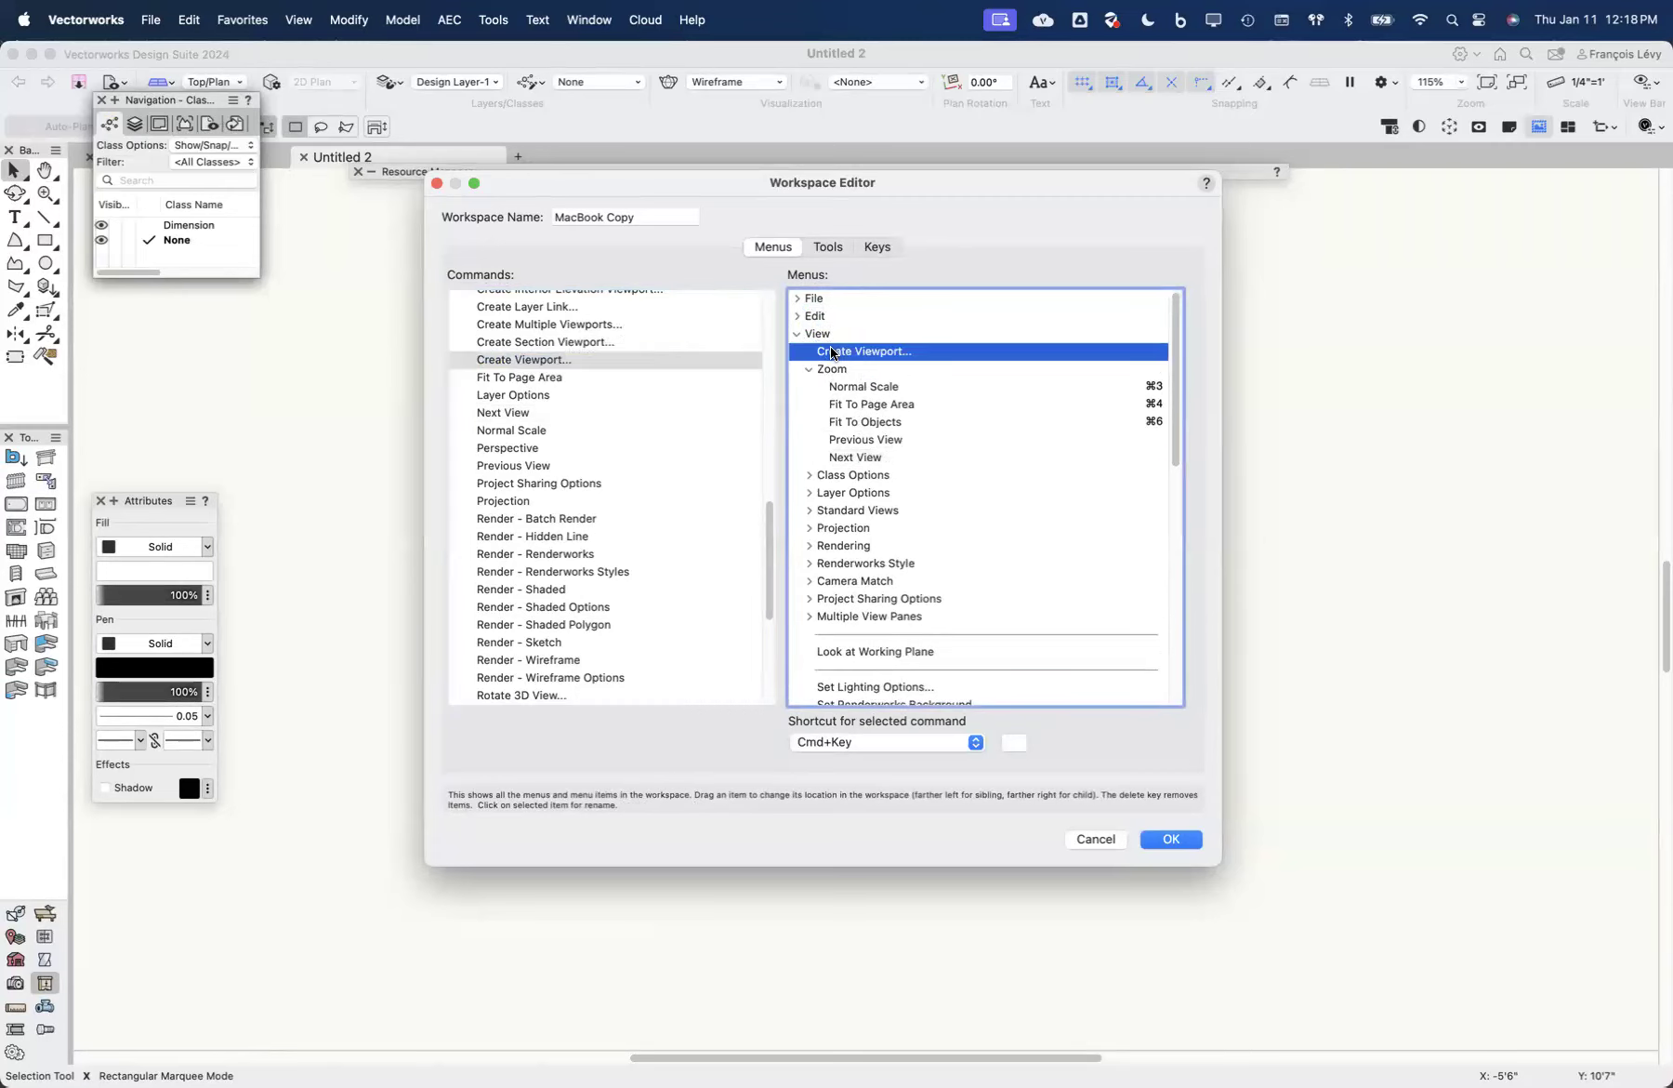
drag(832, 353, 897, 409)
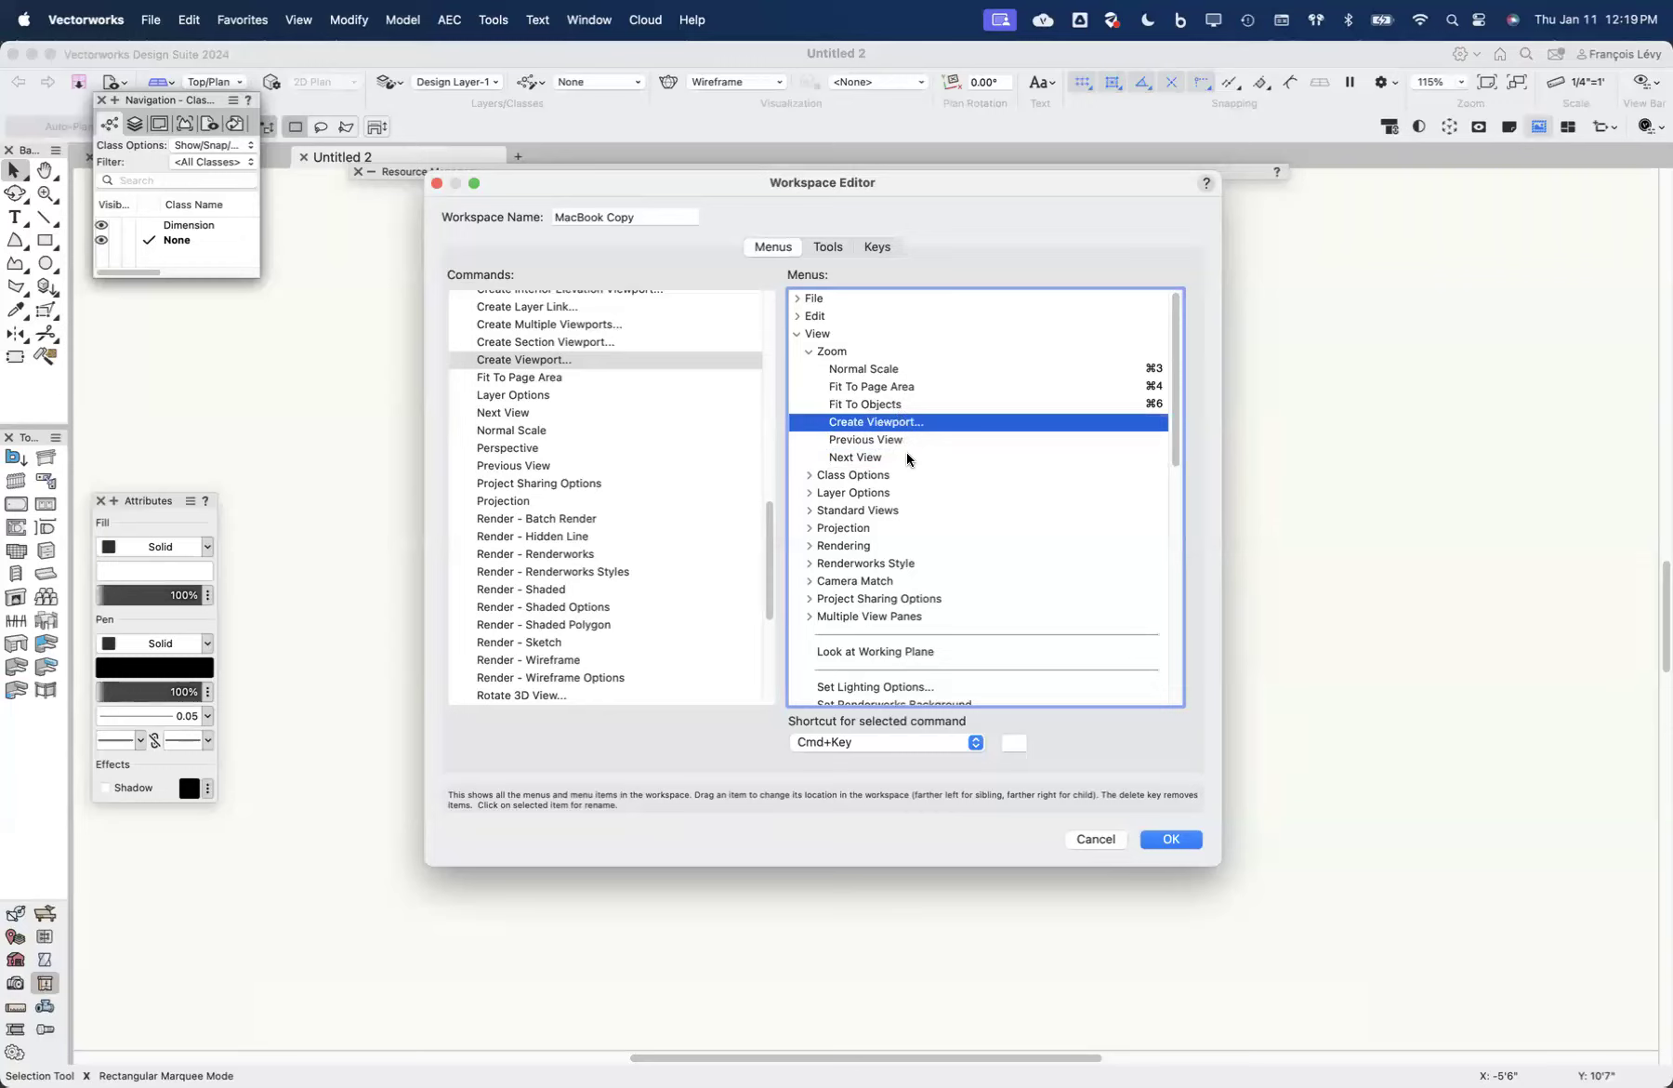
Step: Delete the Create Viewport, Previous View and Next View commands from the workspace's Zoom submenu
key(BackSpace)
click(876, 426)
key(BackSpace)
click(874, 423)
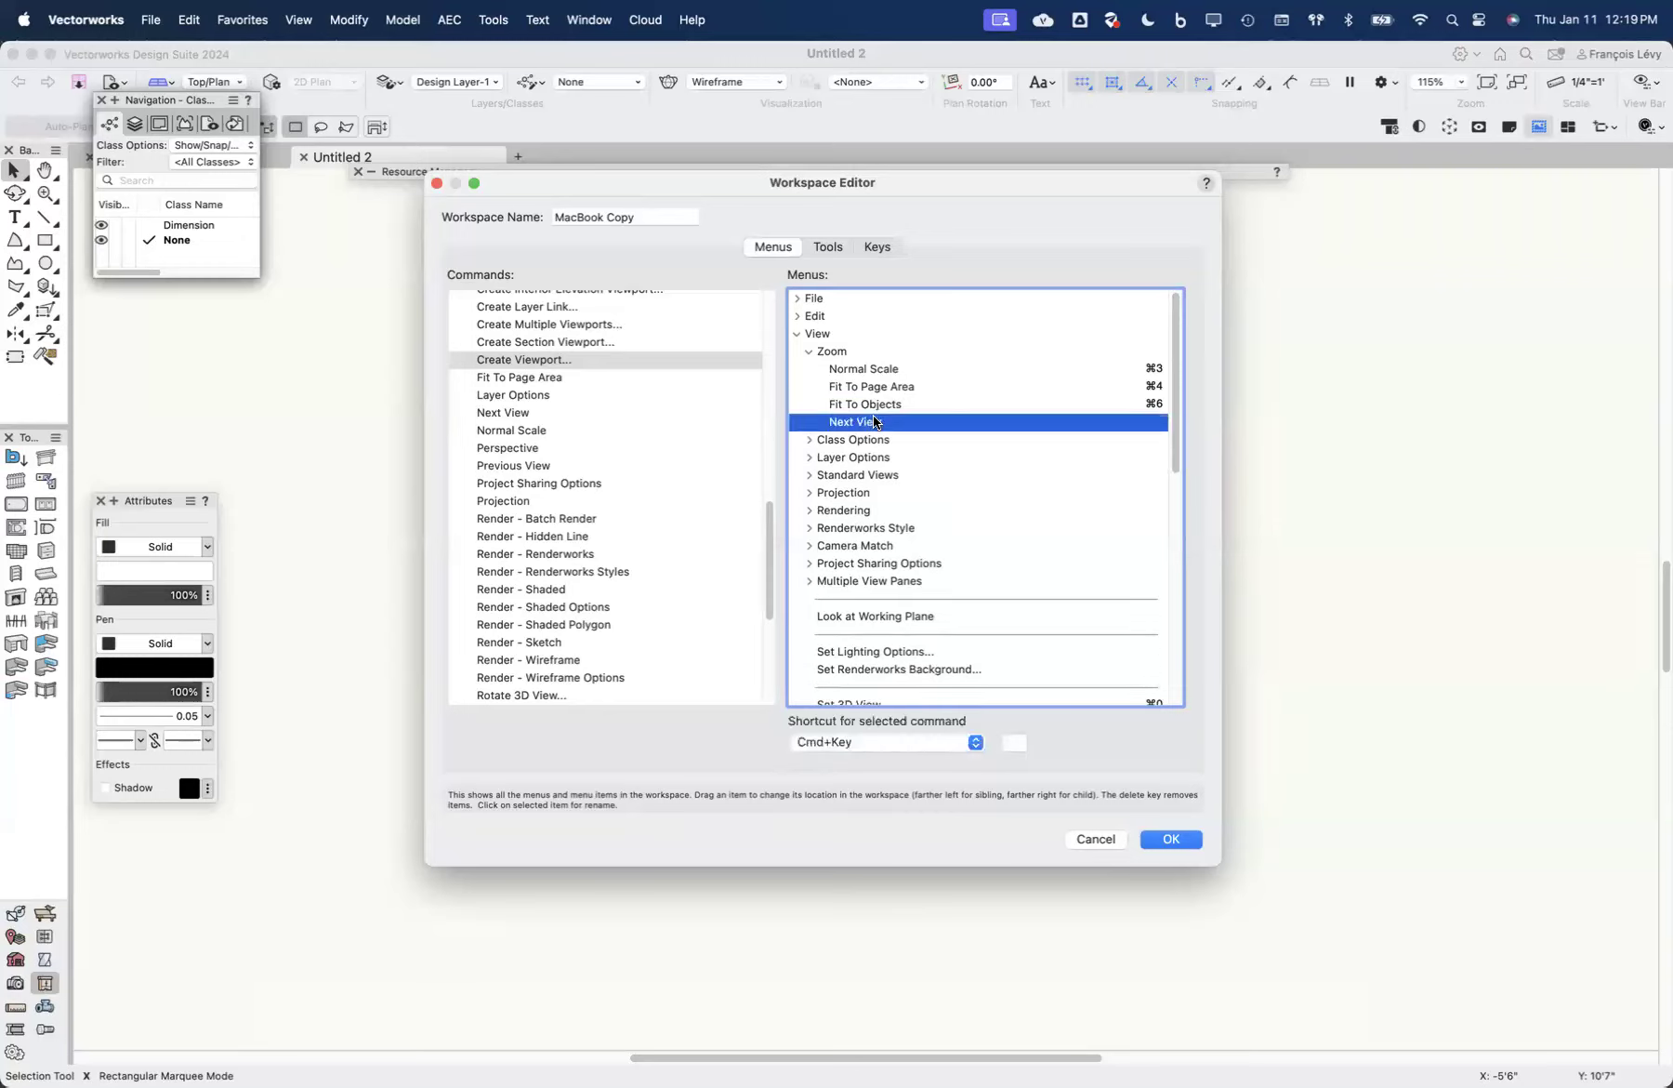
key(BackSpace)
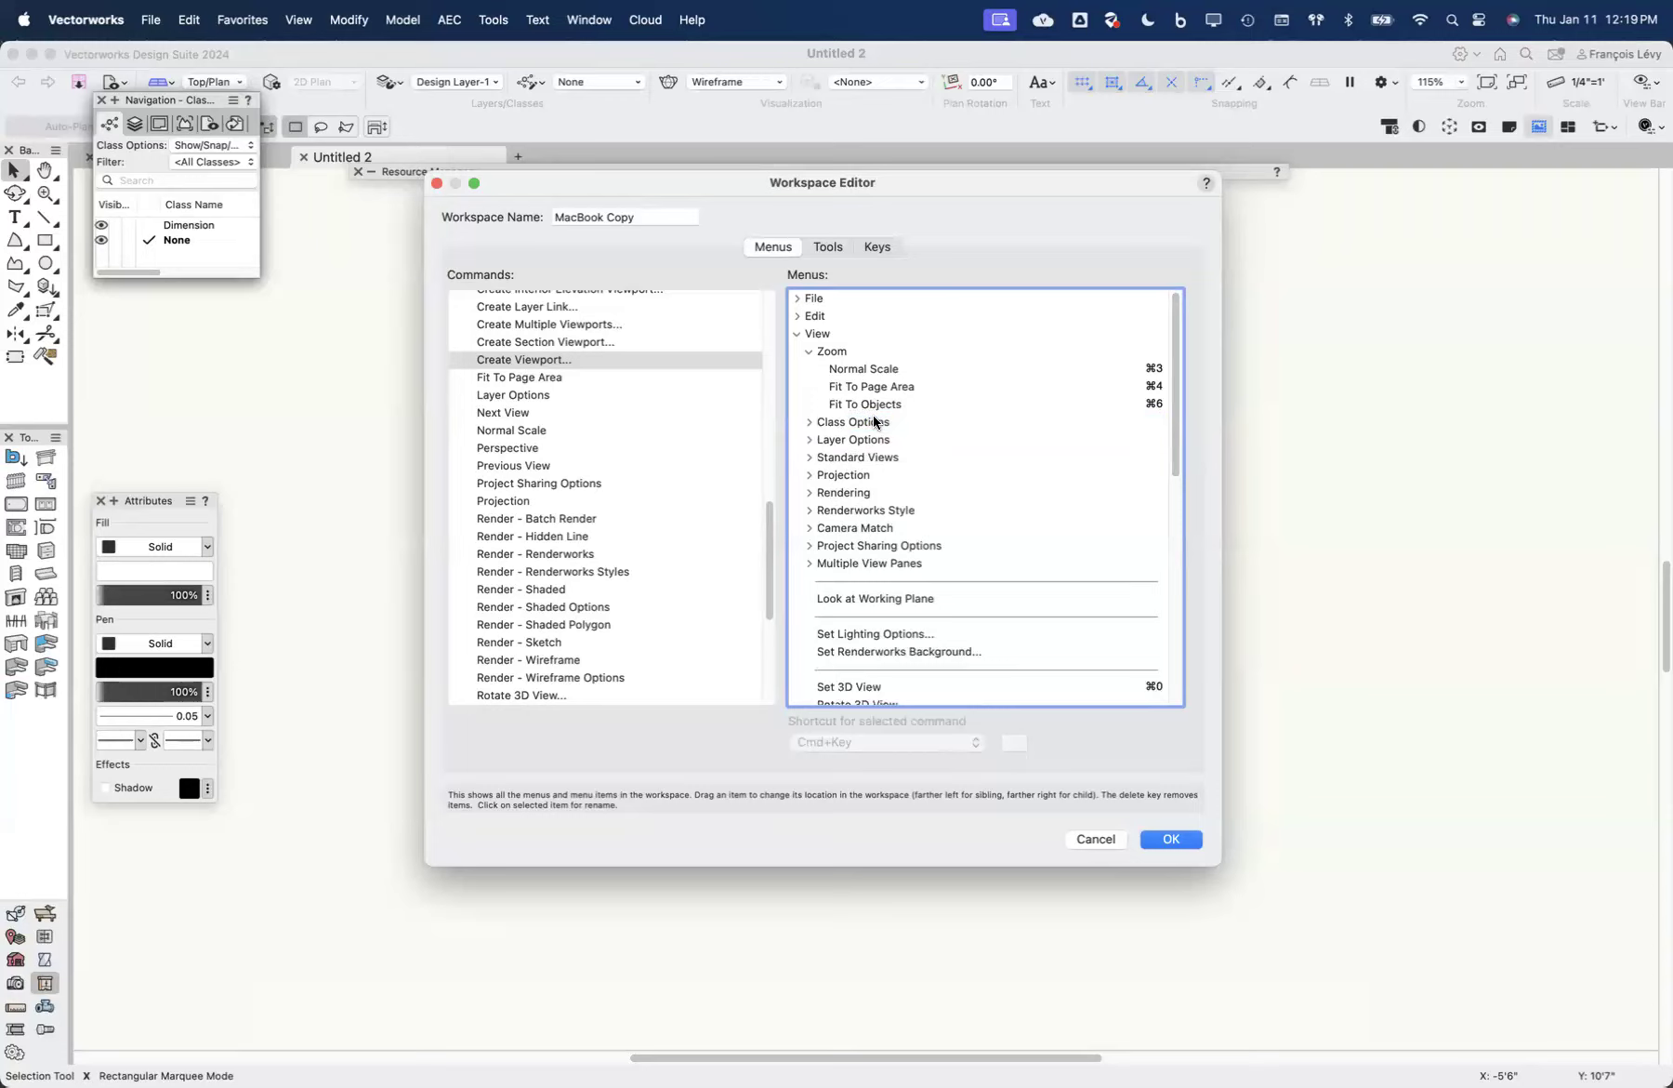
Step: Collapse the workspace's View menu and switch to editing its tools, expanding the Tool Sets palette
click(798, 334)
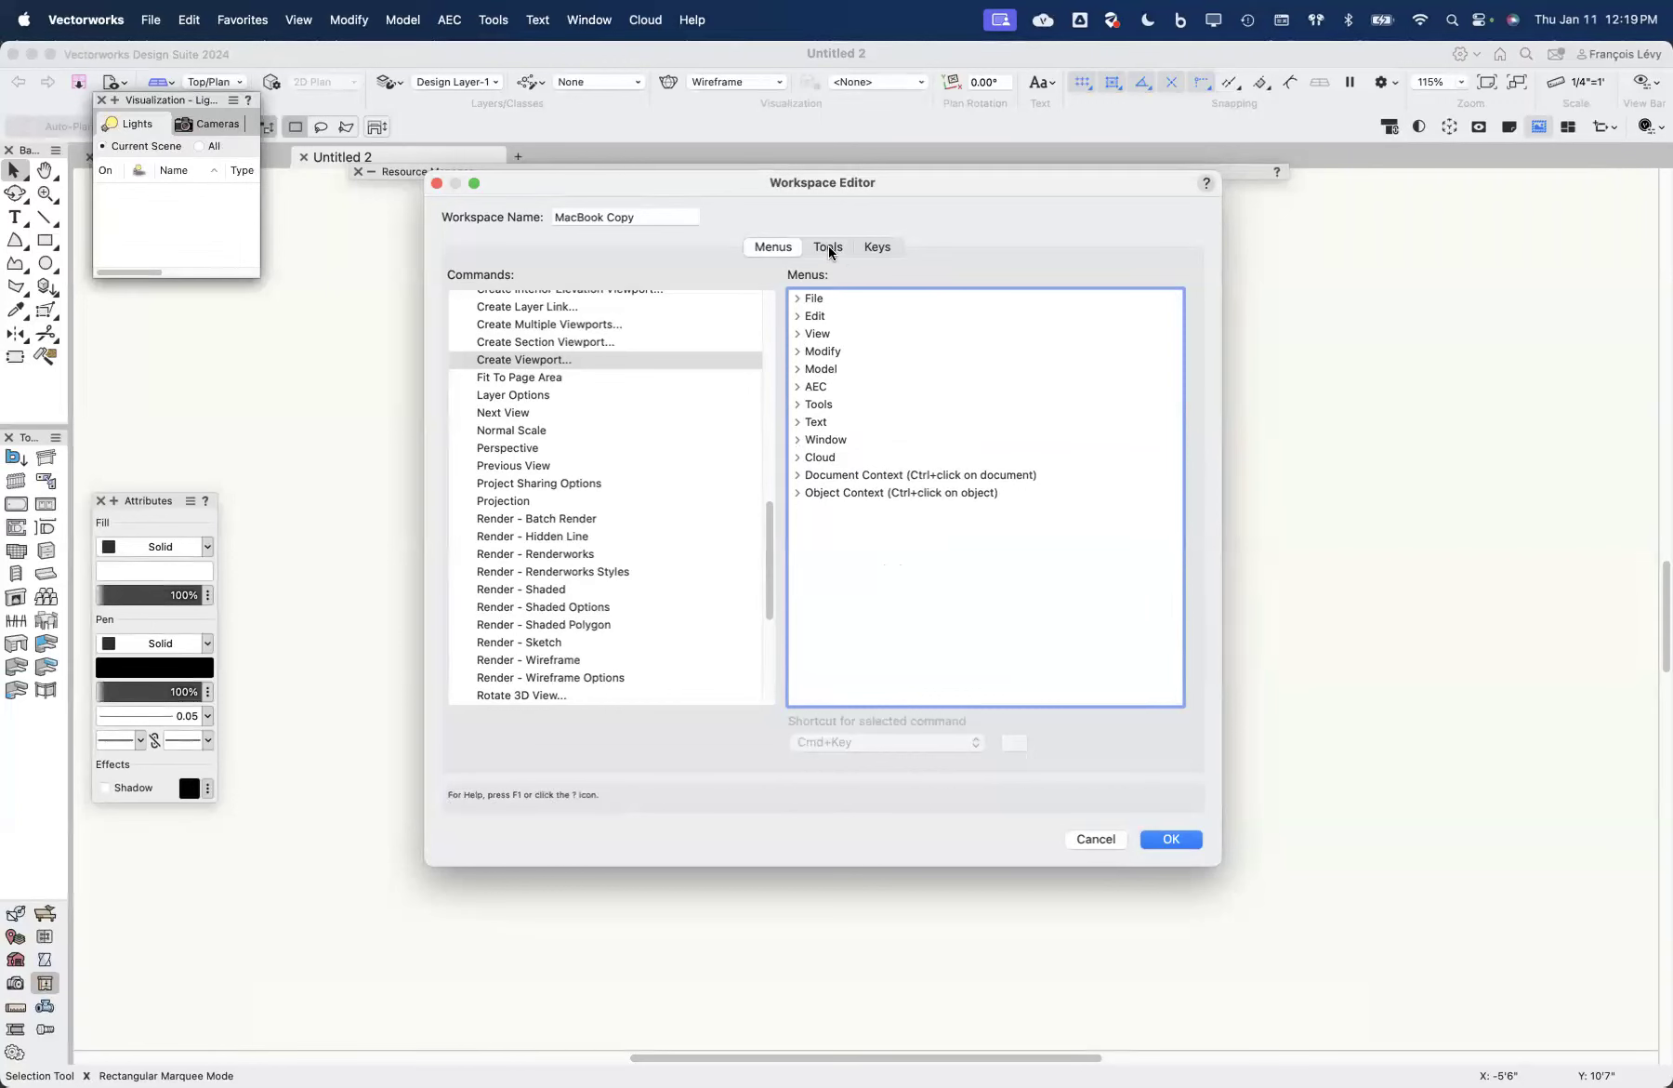
scroll(752, 414, up, 15)
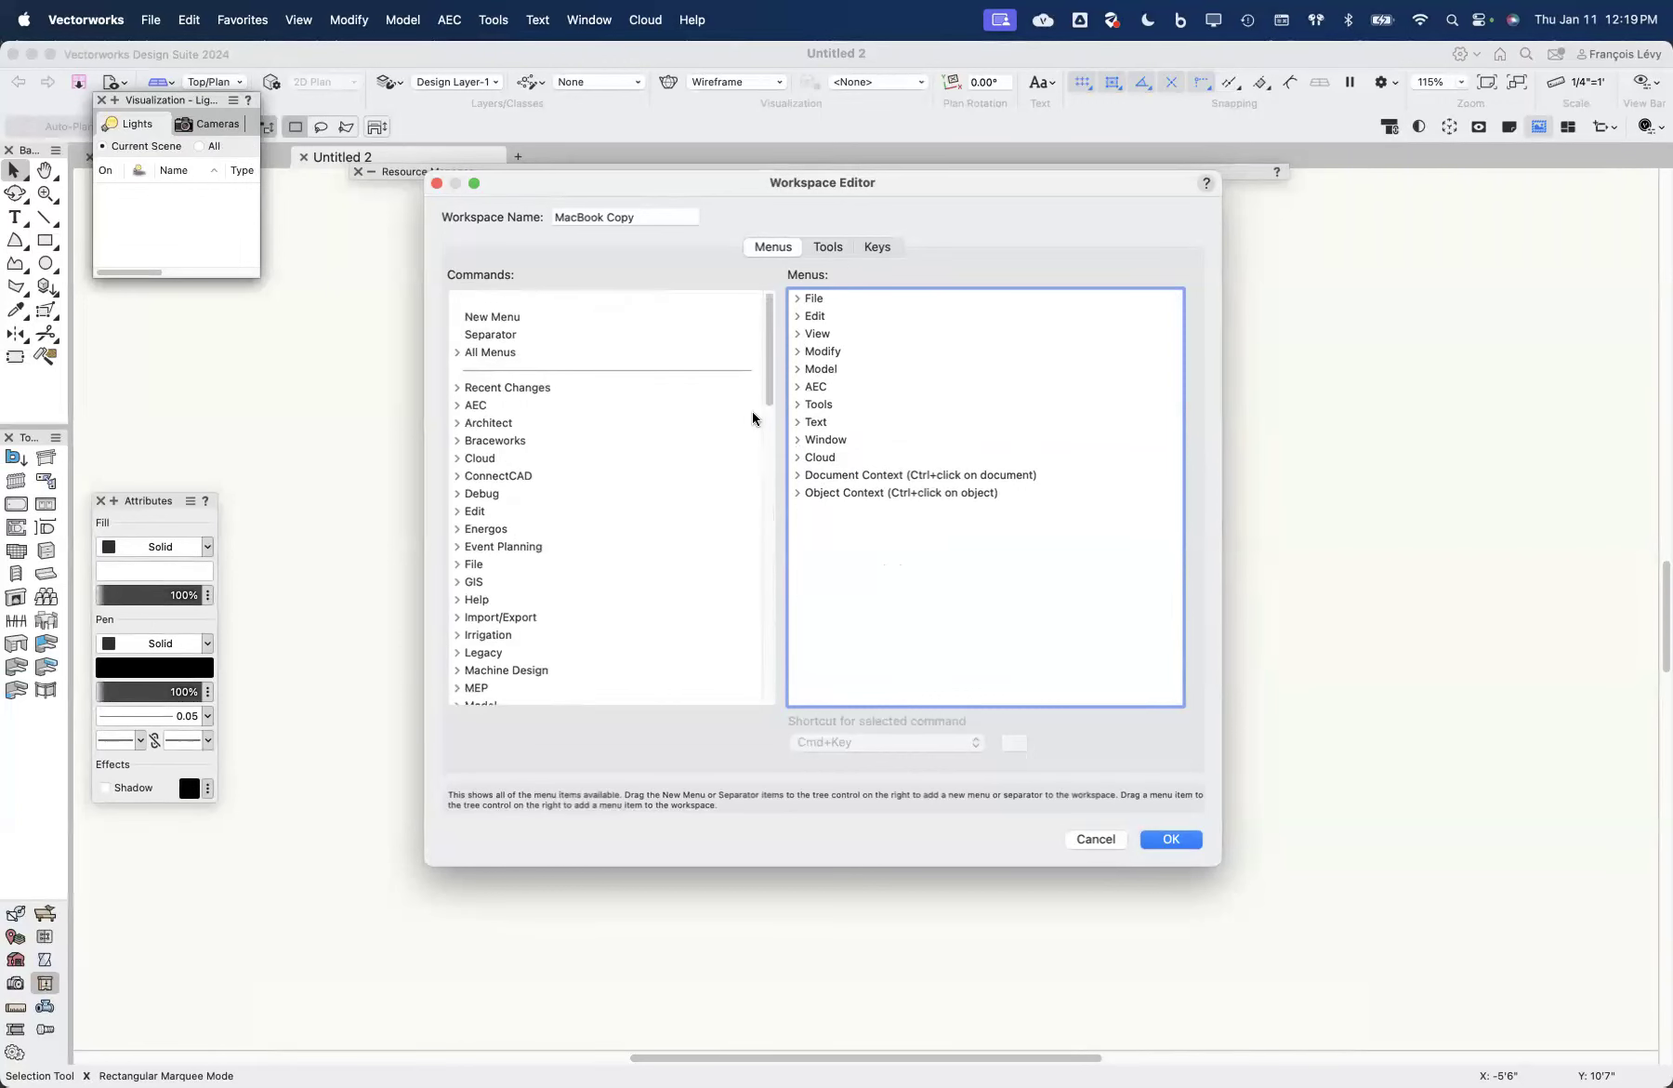
click(830, 245)
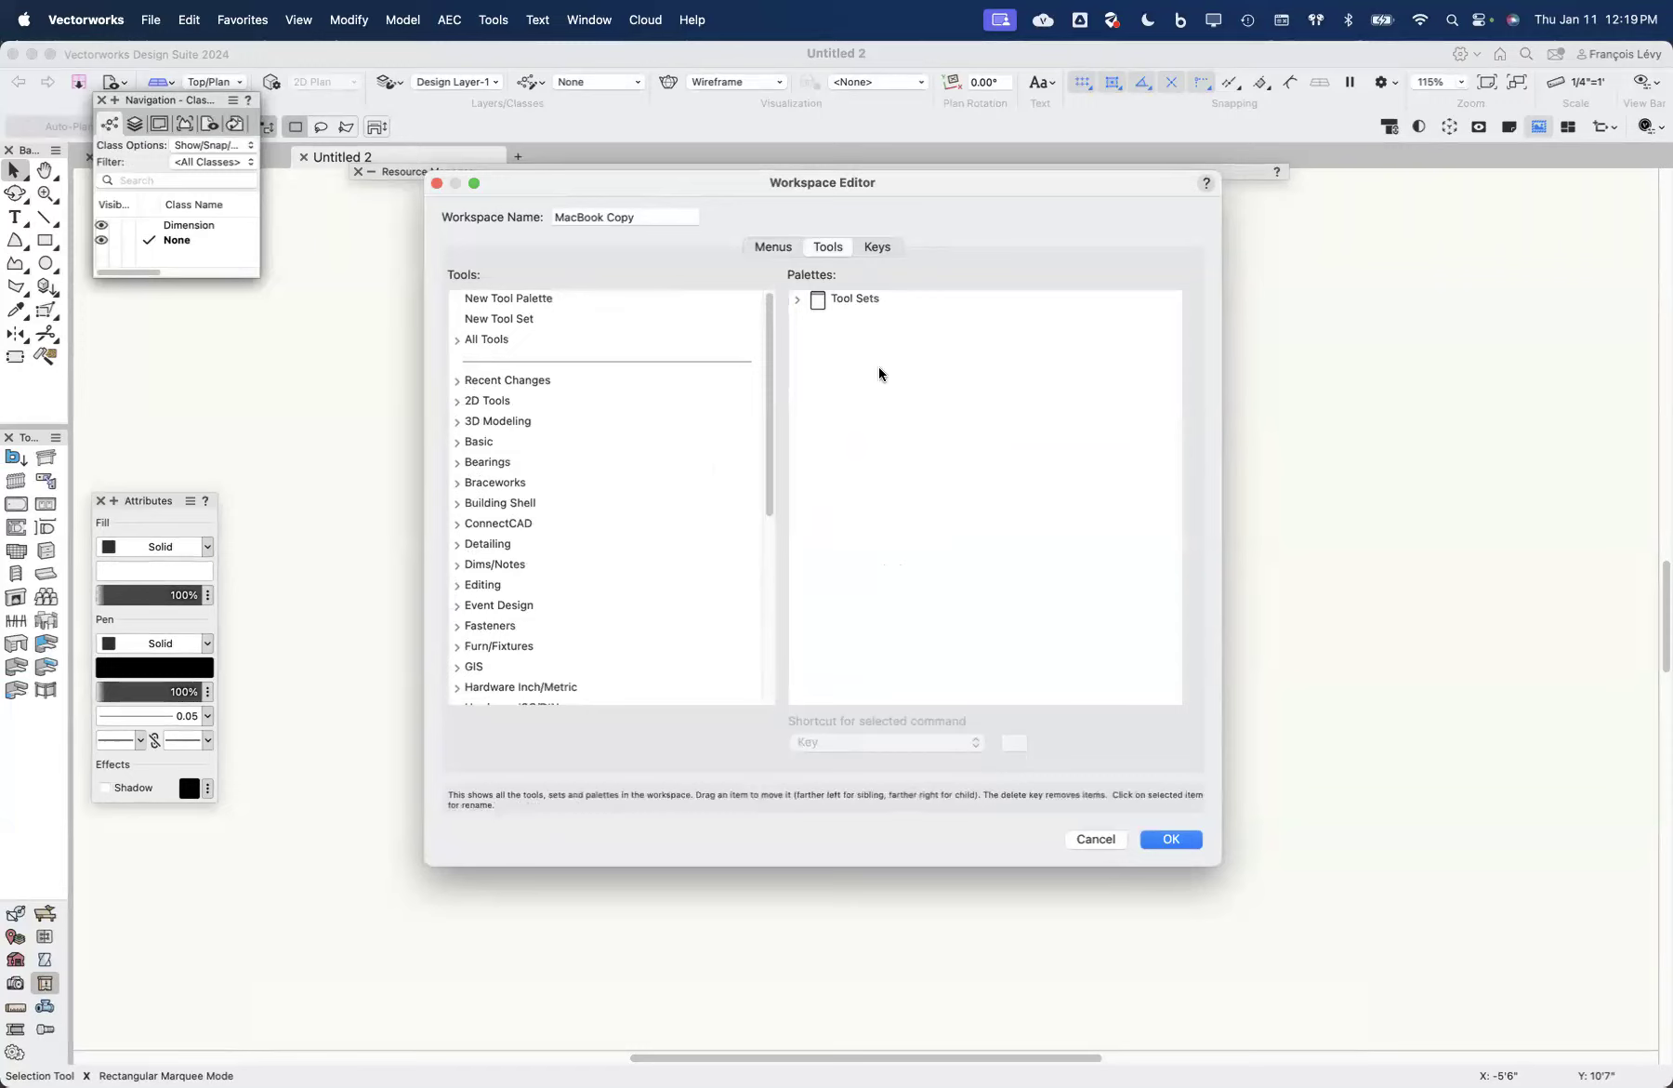
click(799, 300)
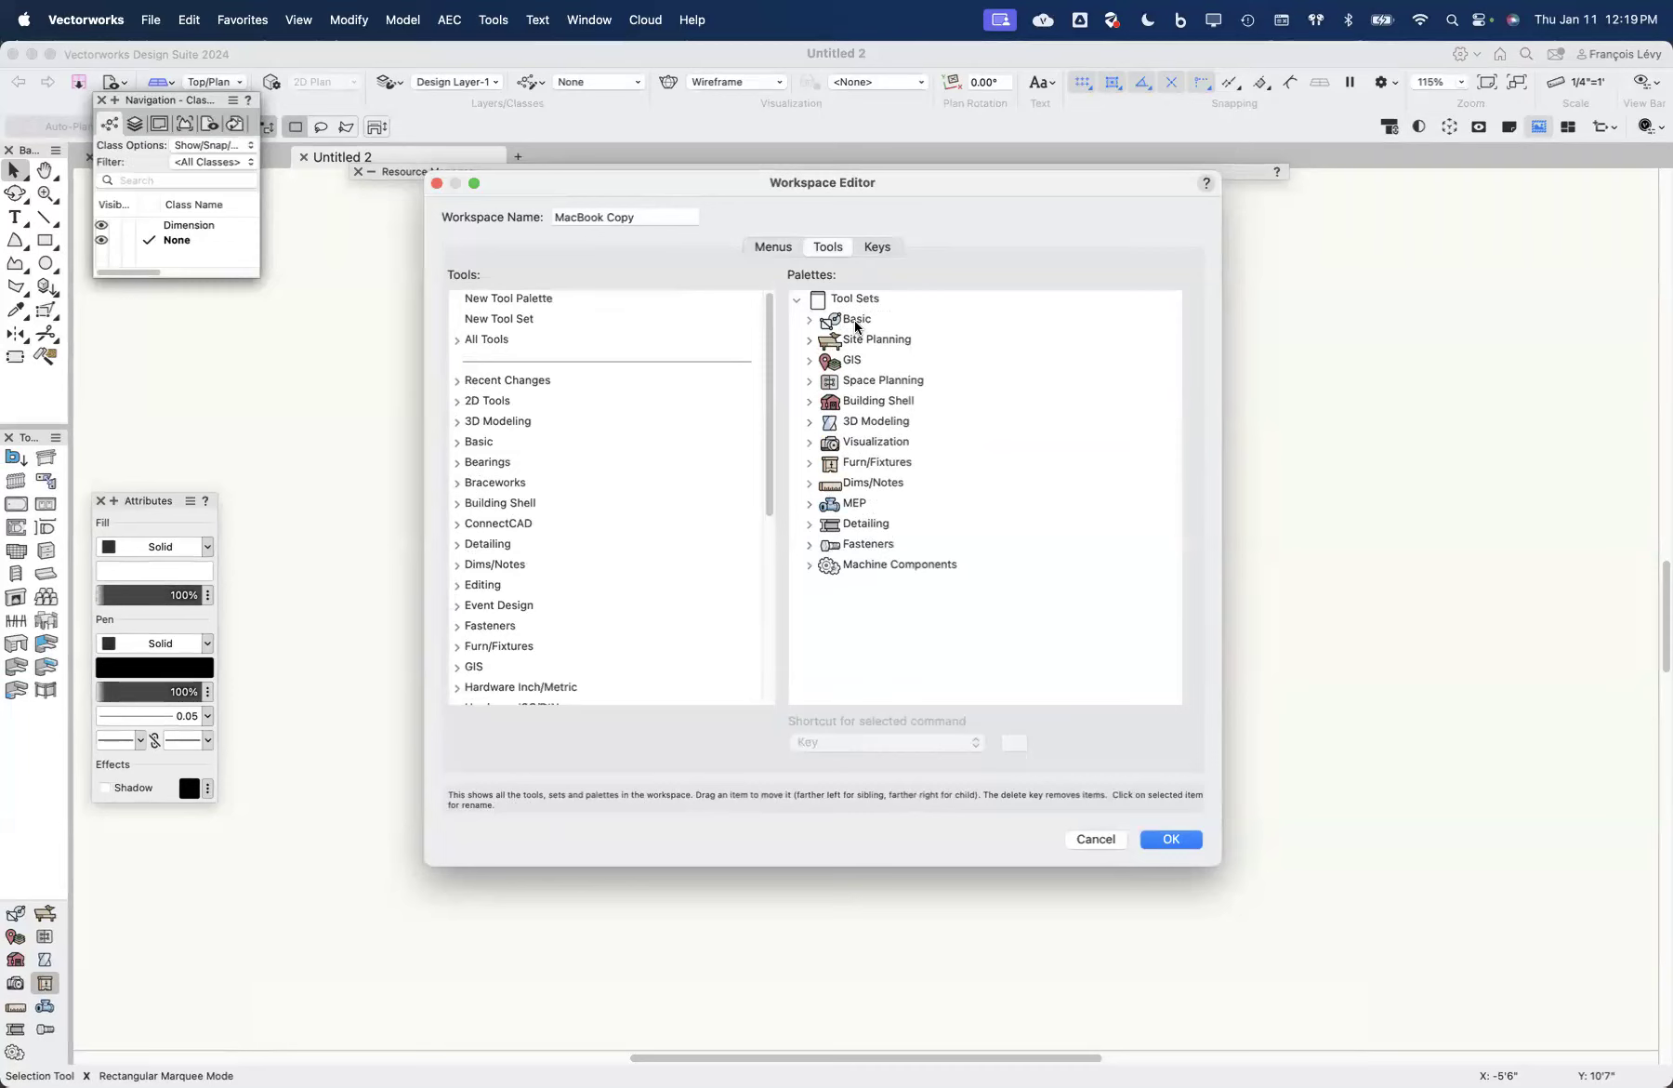
Step: Expand the Basic tool set in the Tool Sets palette, review its tools and collapse it again
click(808, 320)
scroll(888, 329, down, 4)
scroll(888, 330, up, 3)
scroll(888, 329, up, 3)
scroll(888, 339, down, 3)
scroll(888, 338, up, 3)
click(809, 320)
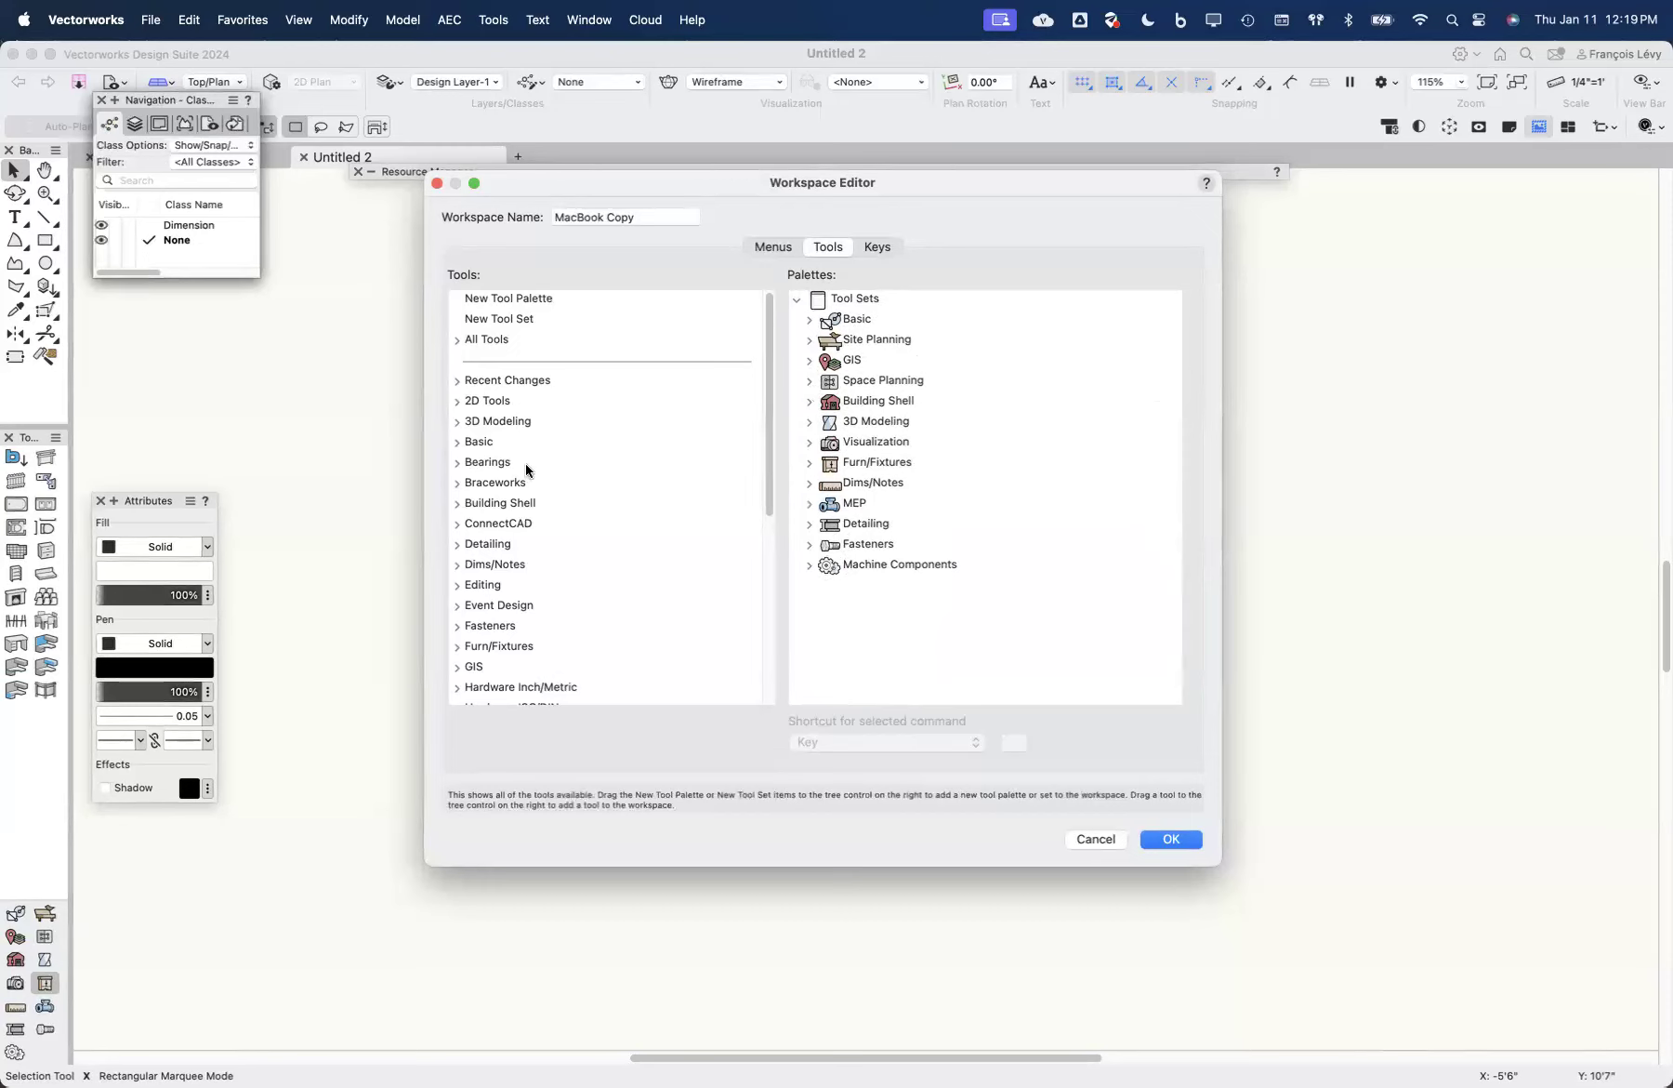
Step: Add the whole 3D Modeling tool category to the Tool Sets palette as a tool set after Machine Components
click(476, 426)
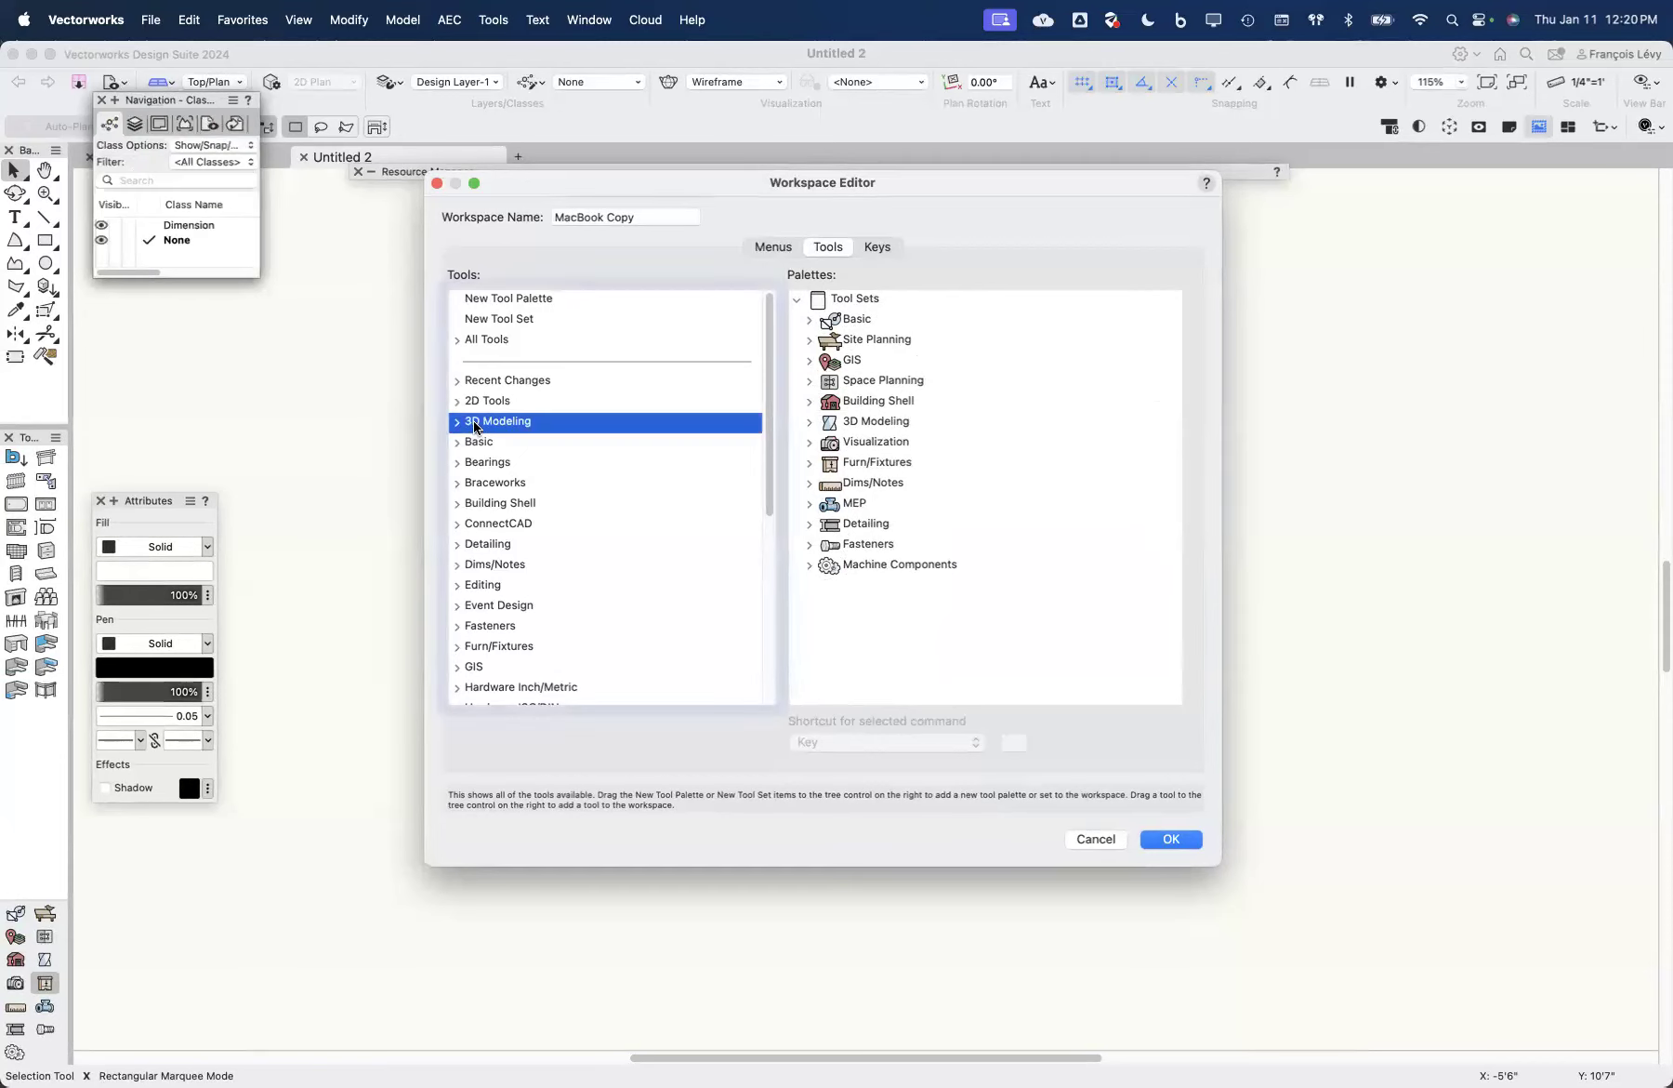
drag(470, 426, 803, 572)
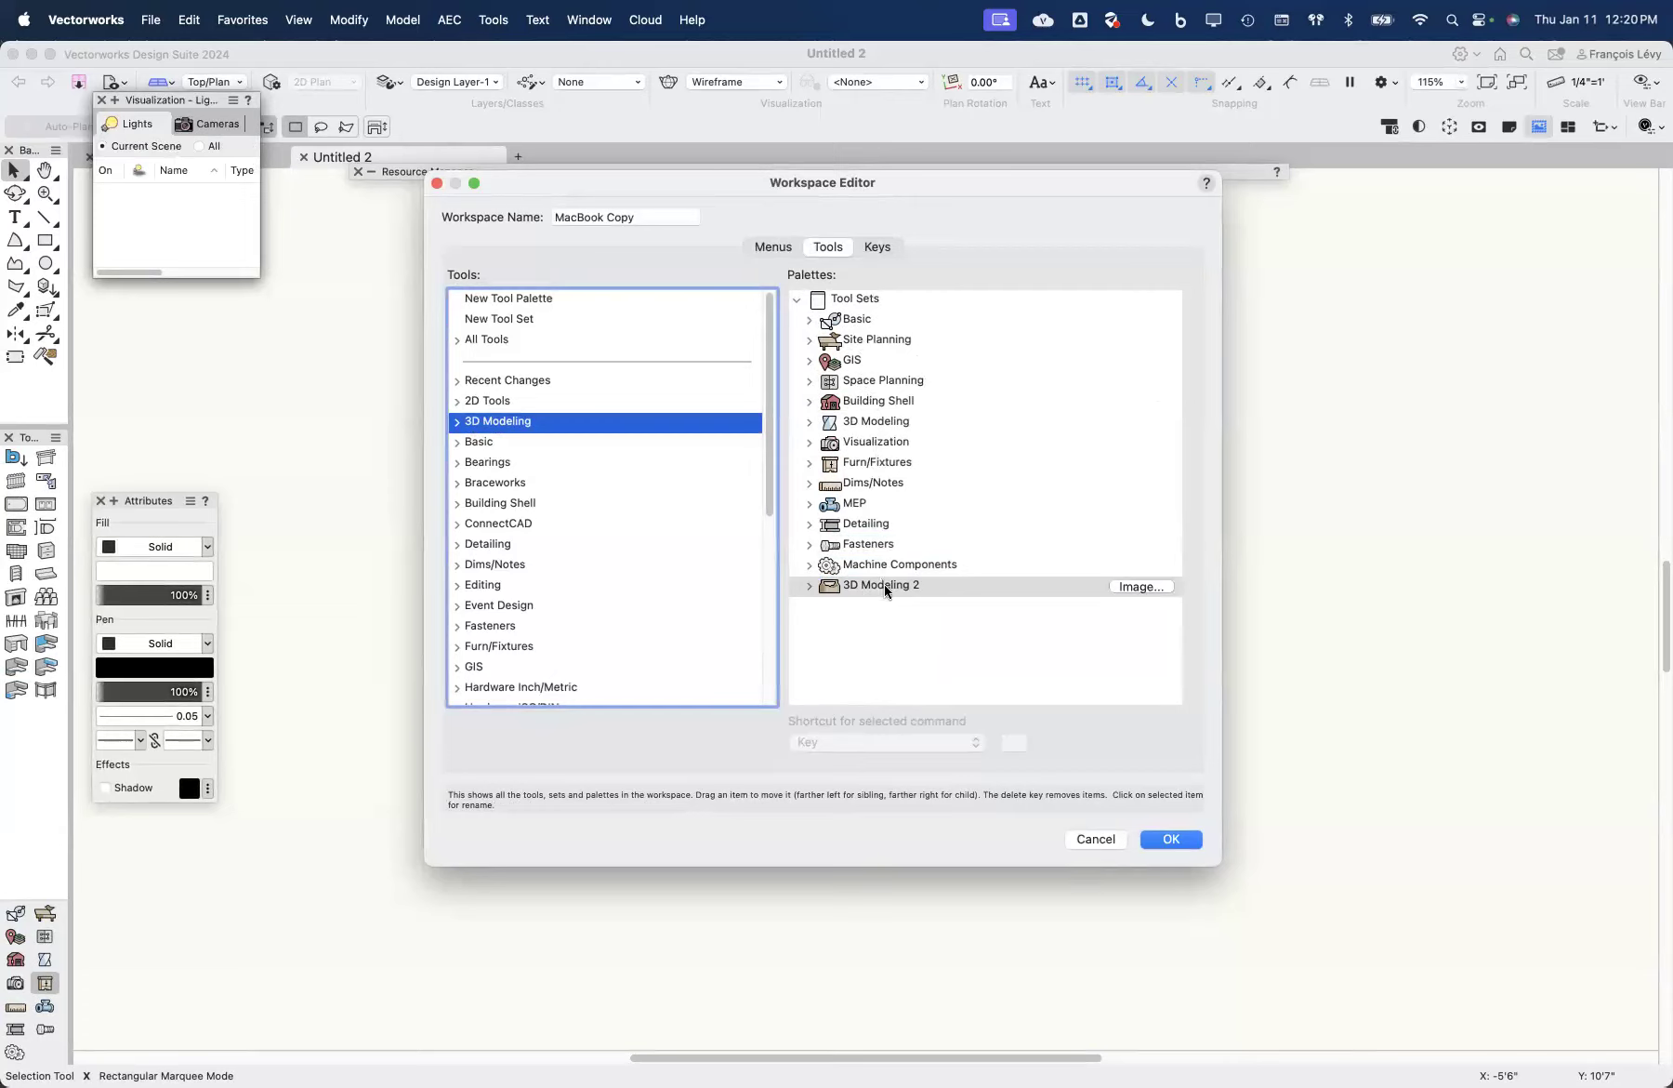
click(881, 425)
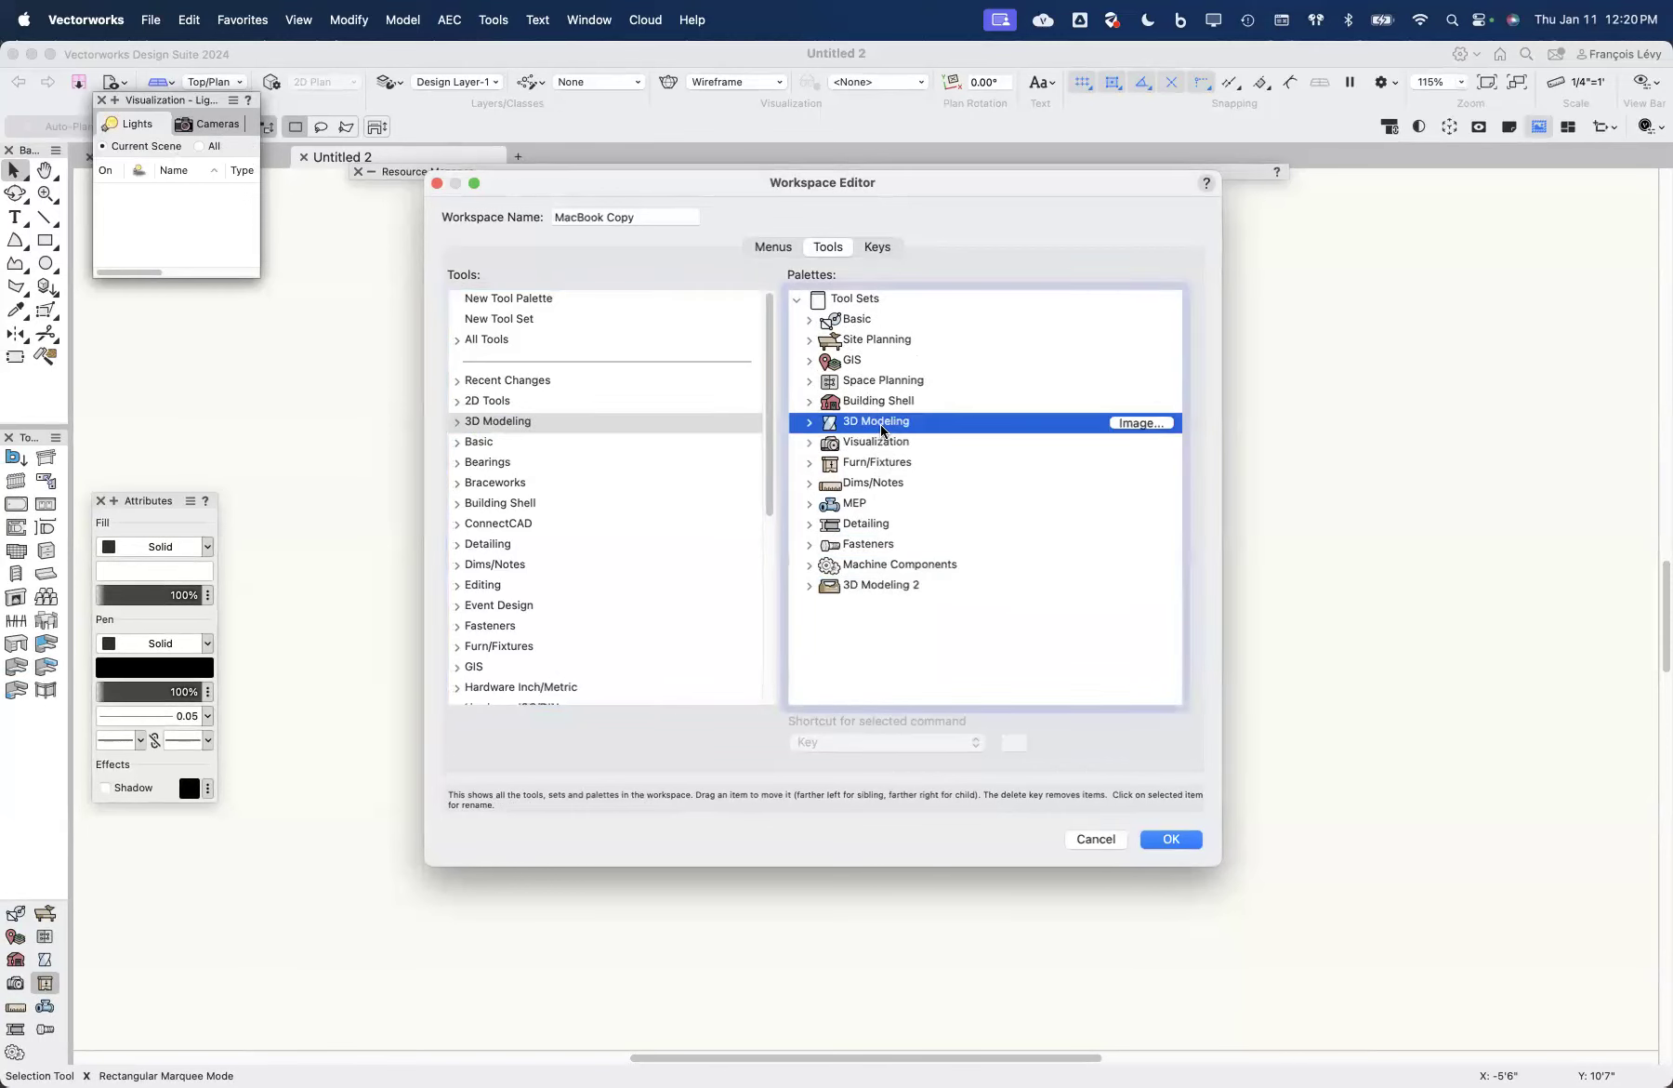
Step: Review the tools inside the 3D Modeling 2 tool set, then delete that set with all its tools
double_click(884, 584)
scroll(892, 591, down, 1)
scroll(893, 591, down, 5)
scroll(895, 596, up, 3)
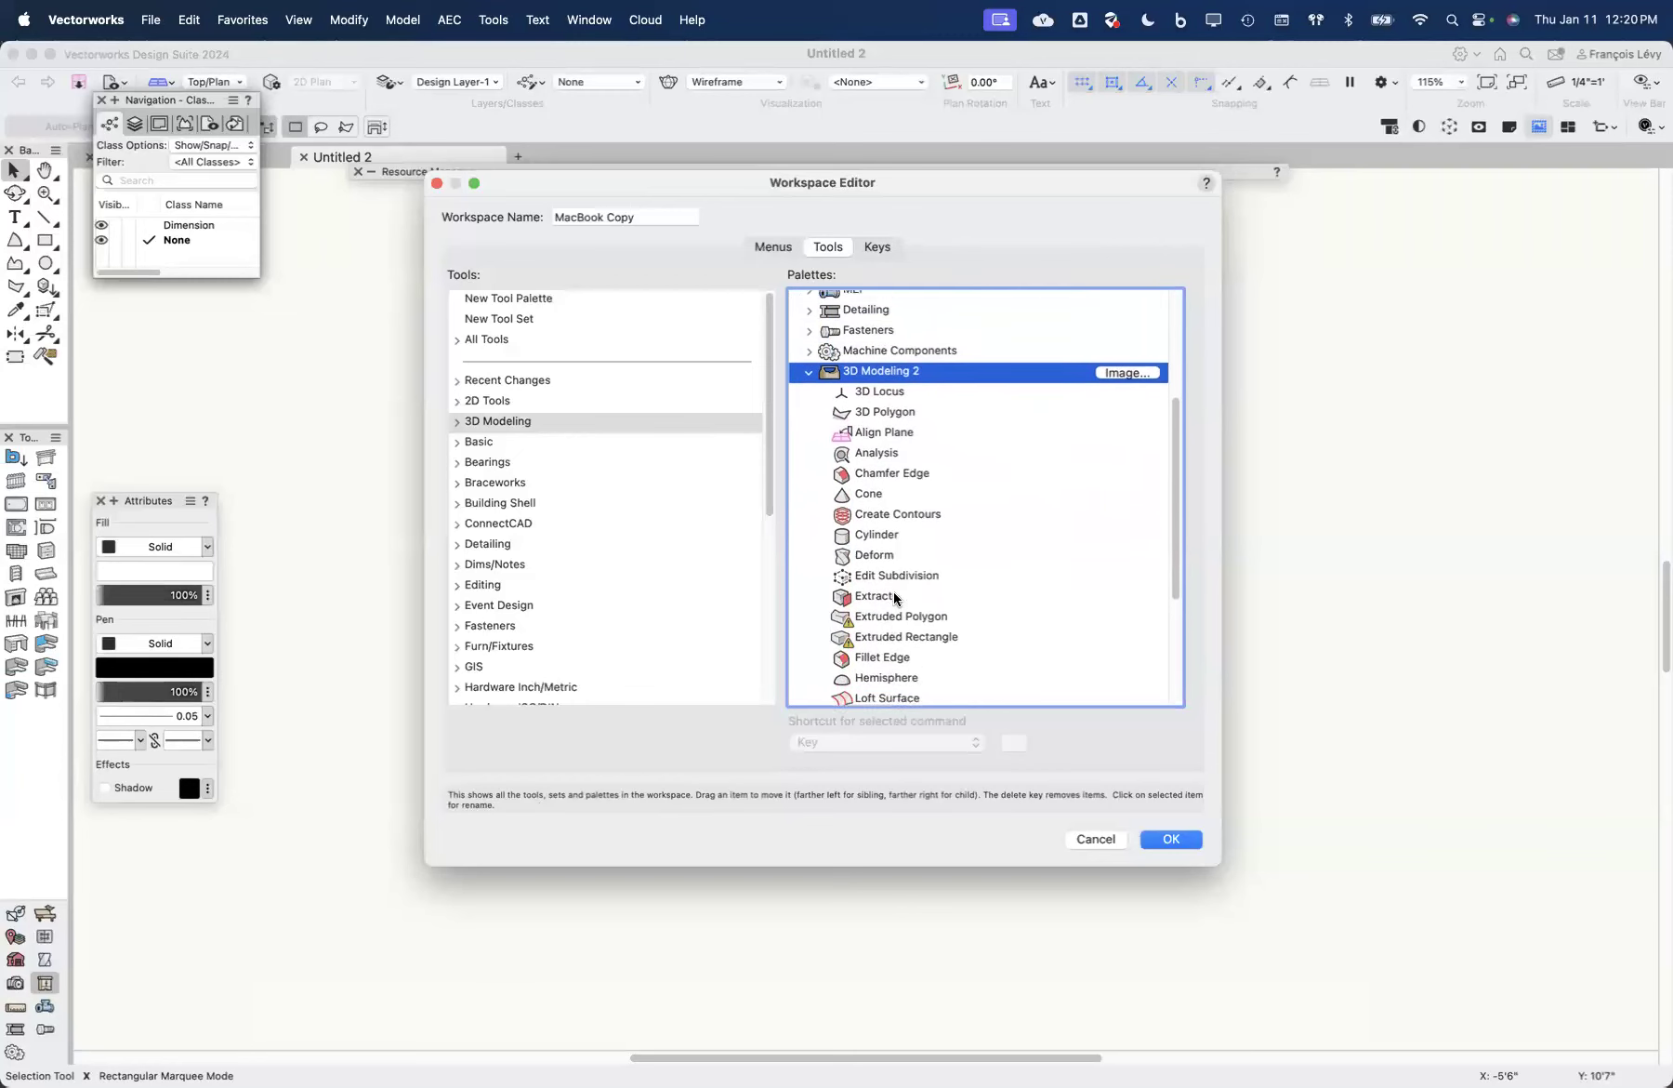
scroll(892, 586, up, 3)
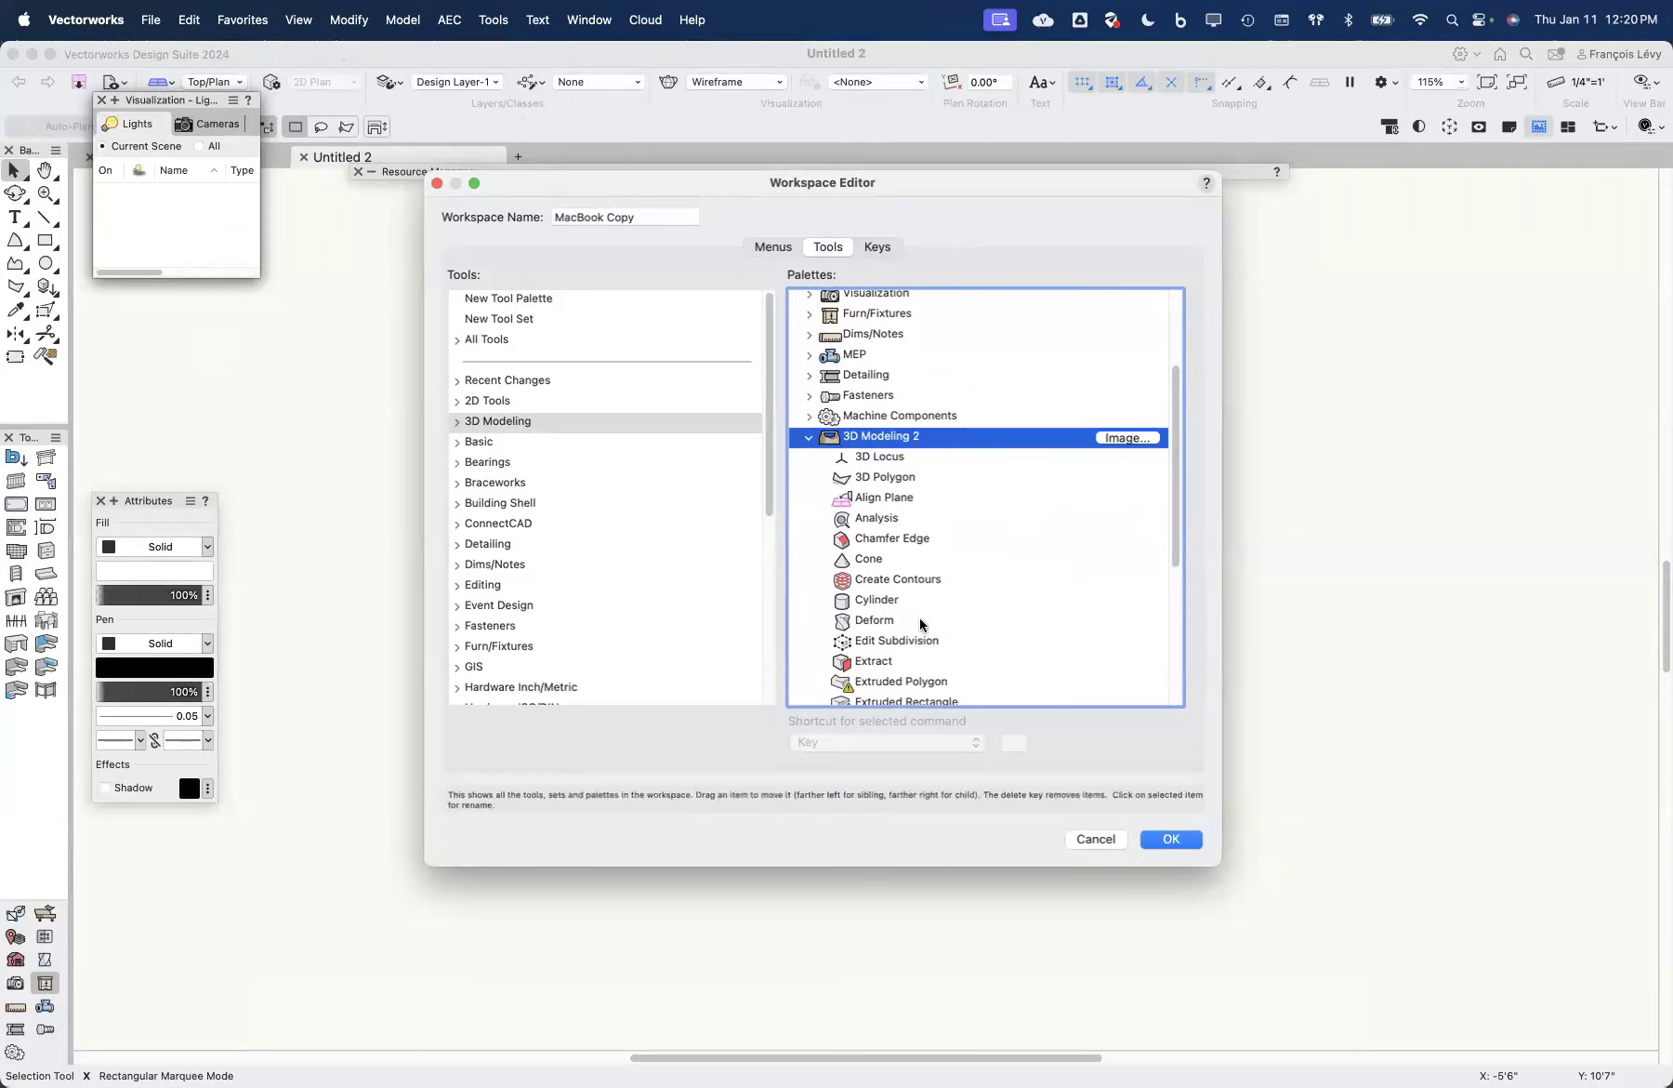
click(808, 437)
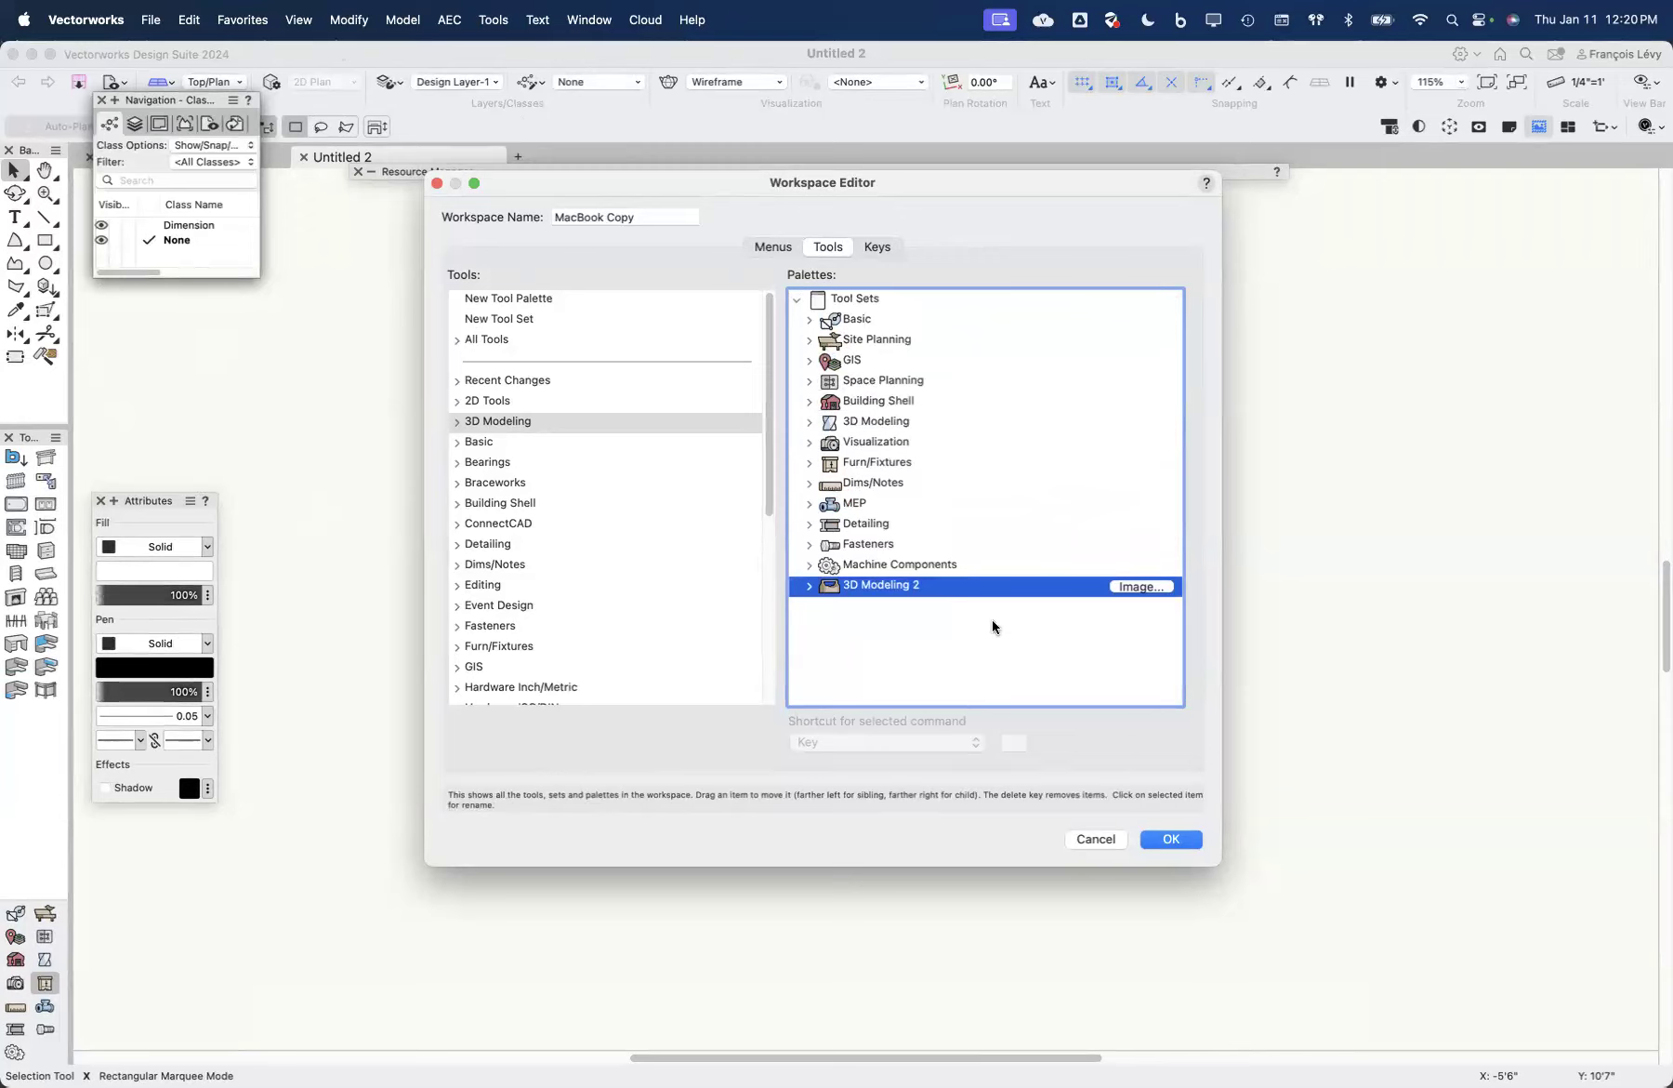
key(Delete)
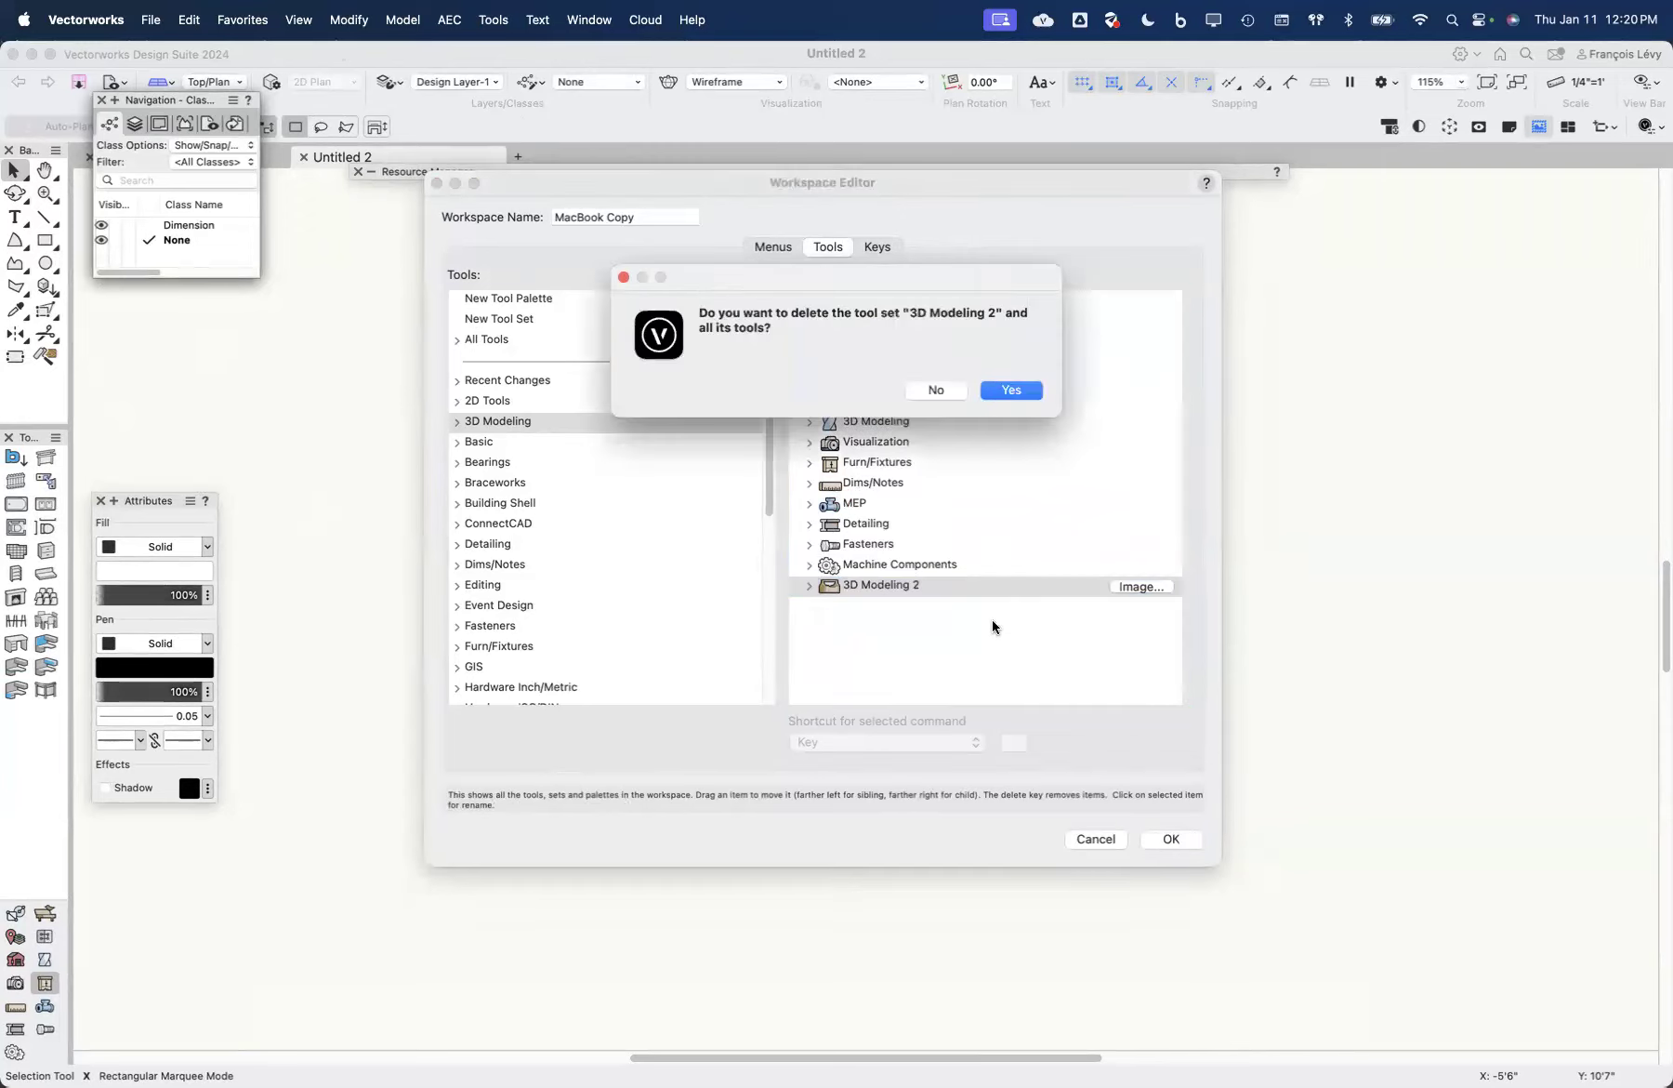
click(1011, 390)
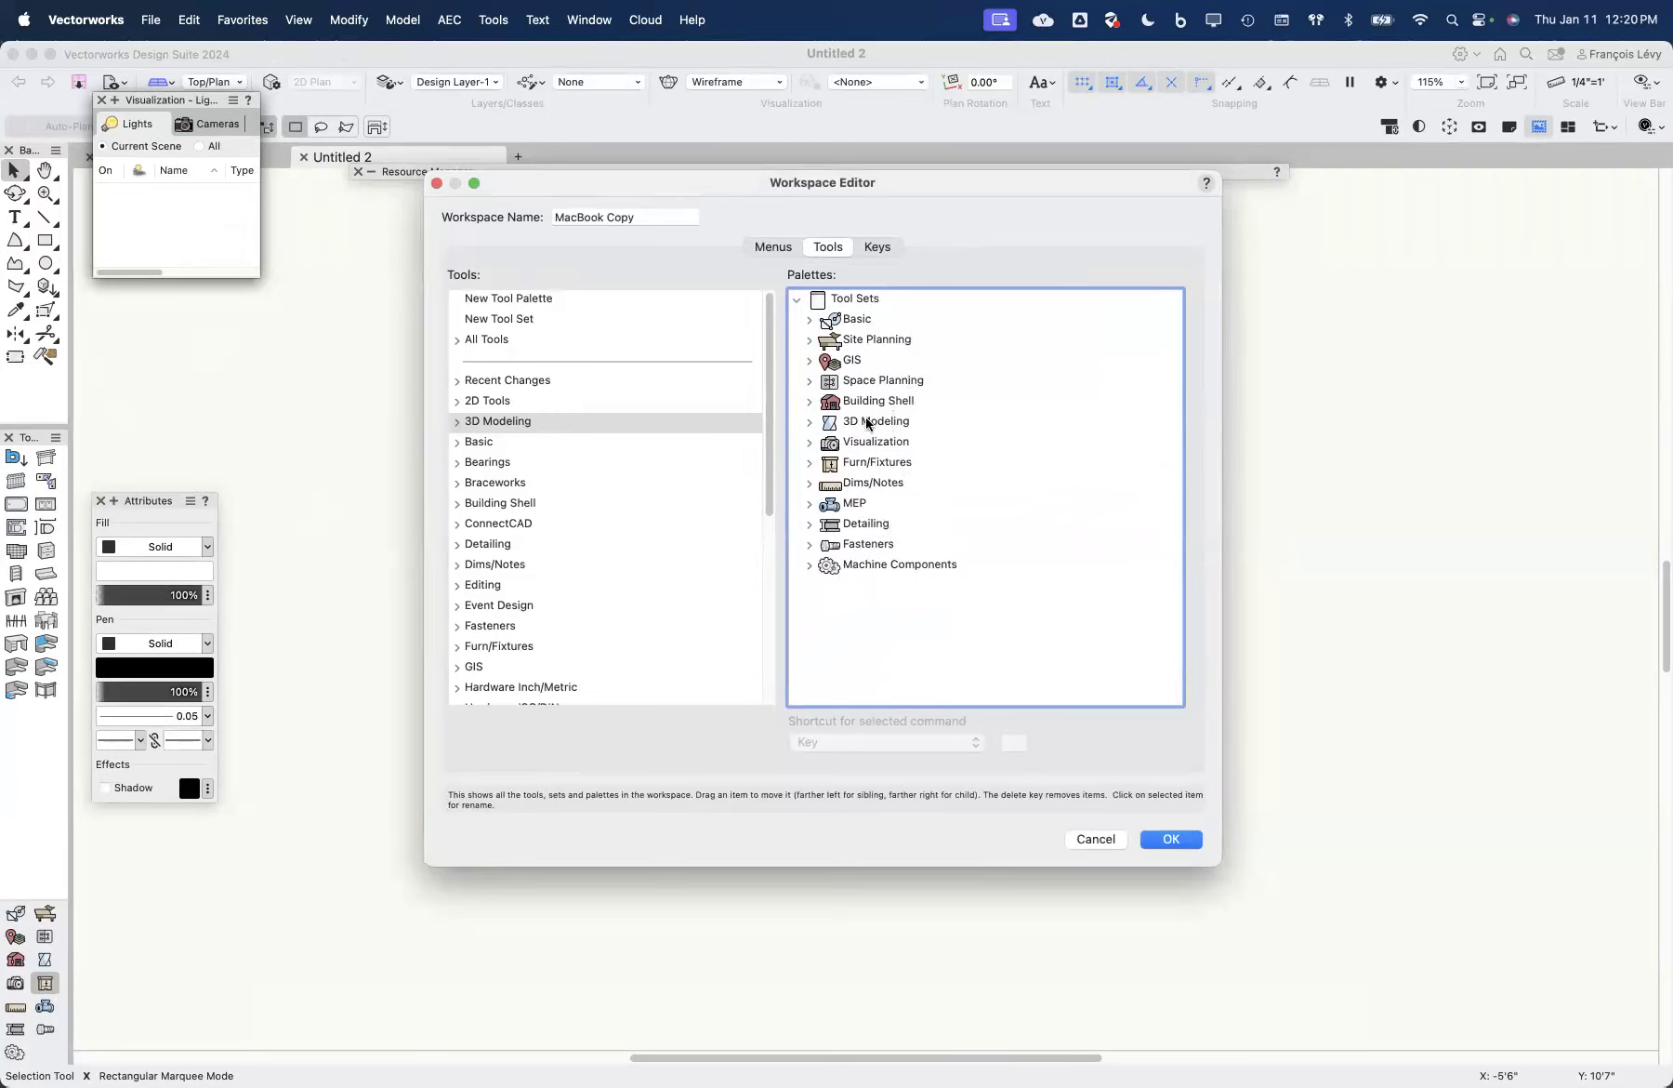
Step: Expand the Visualization tool set in the workspace's palettes, review its tools and collapse it again
click(810, 444)
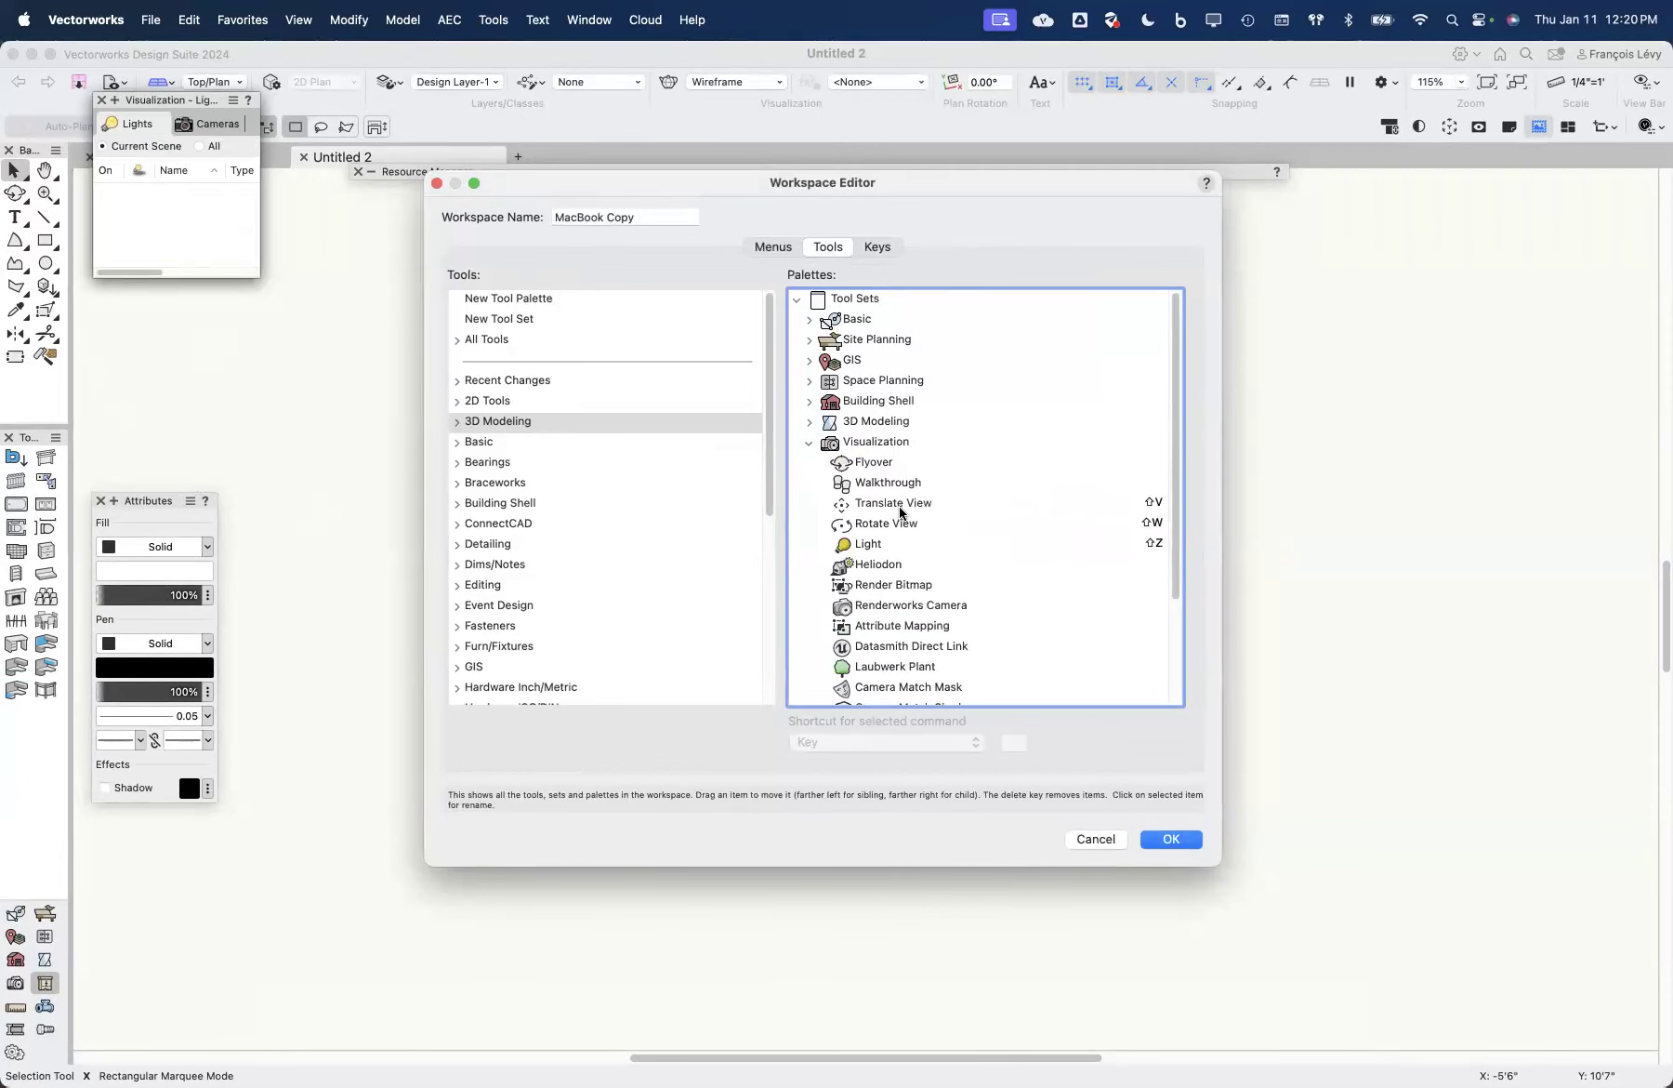
scroll(900, 512, down, 3)
scroll(900, 506, up, 3)
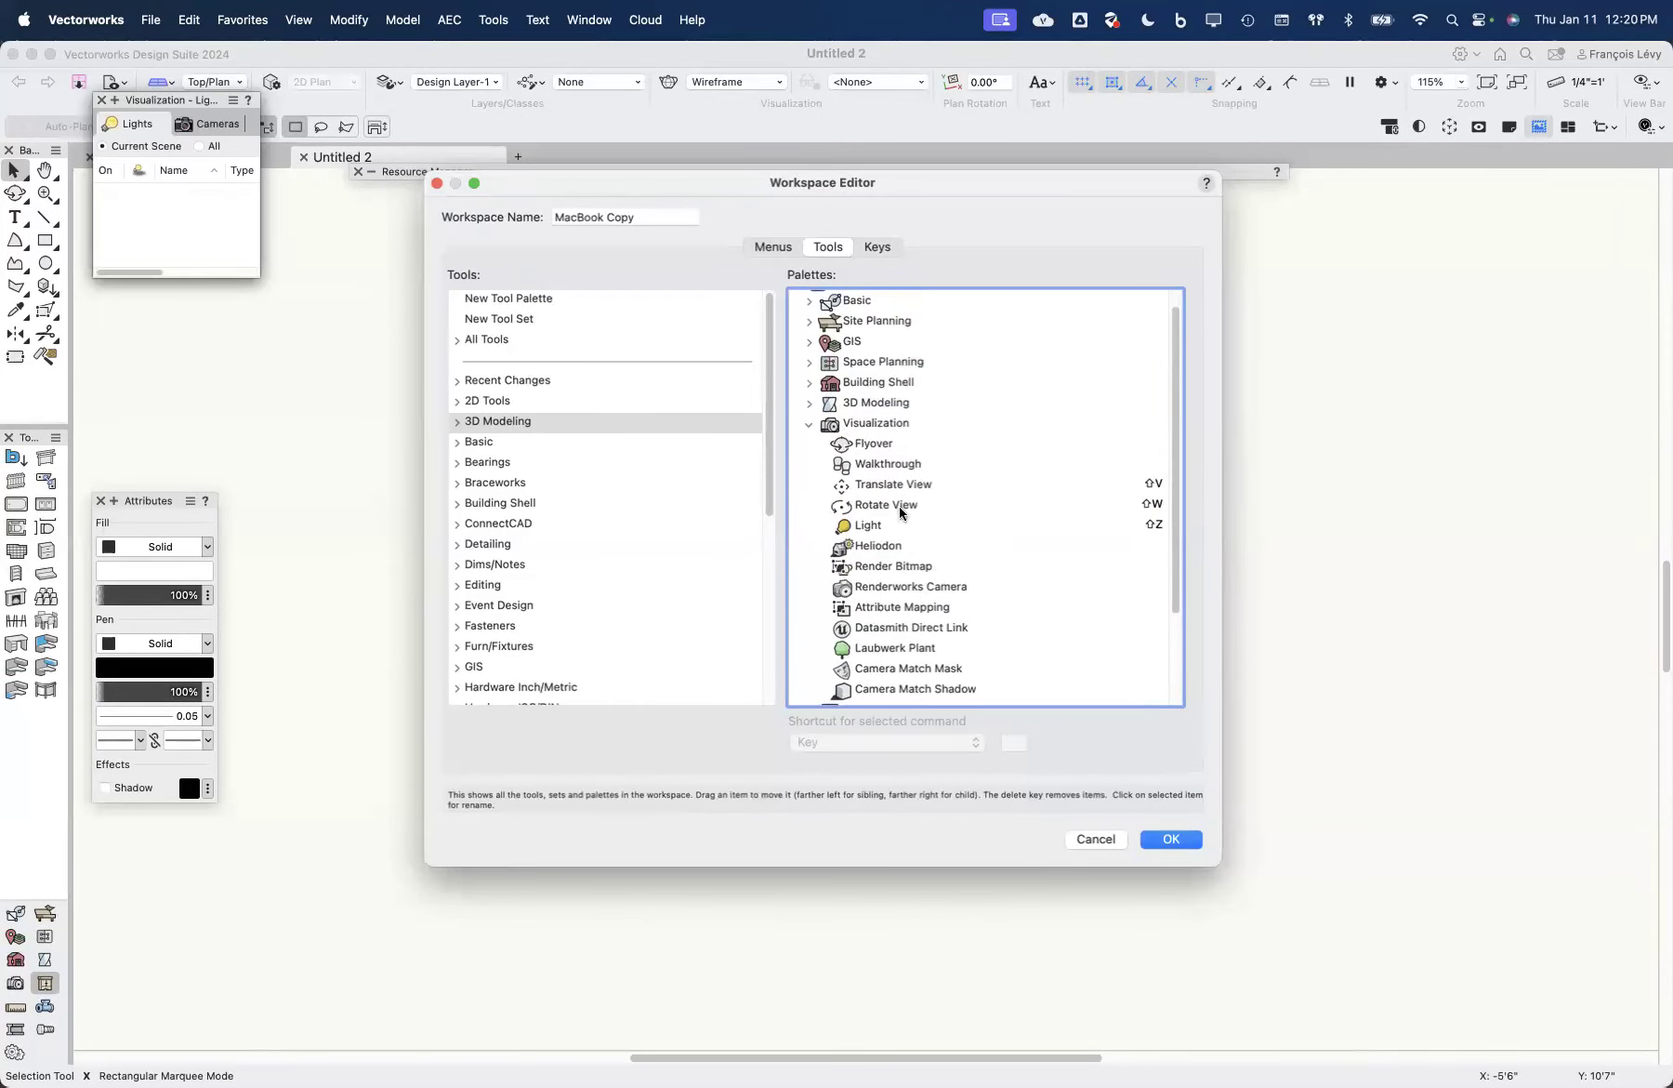
click(809, 429)
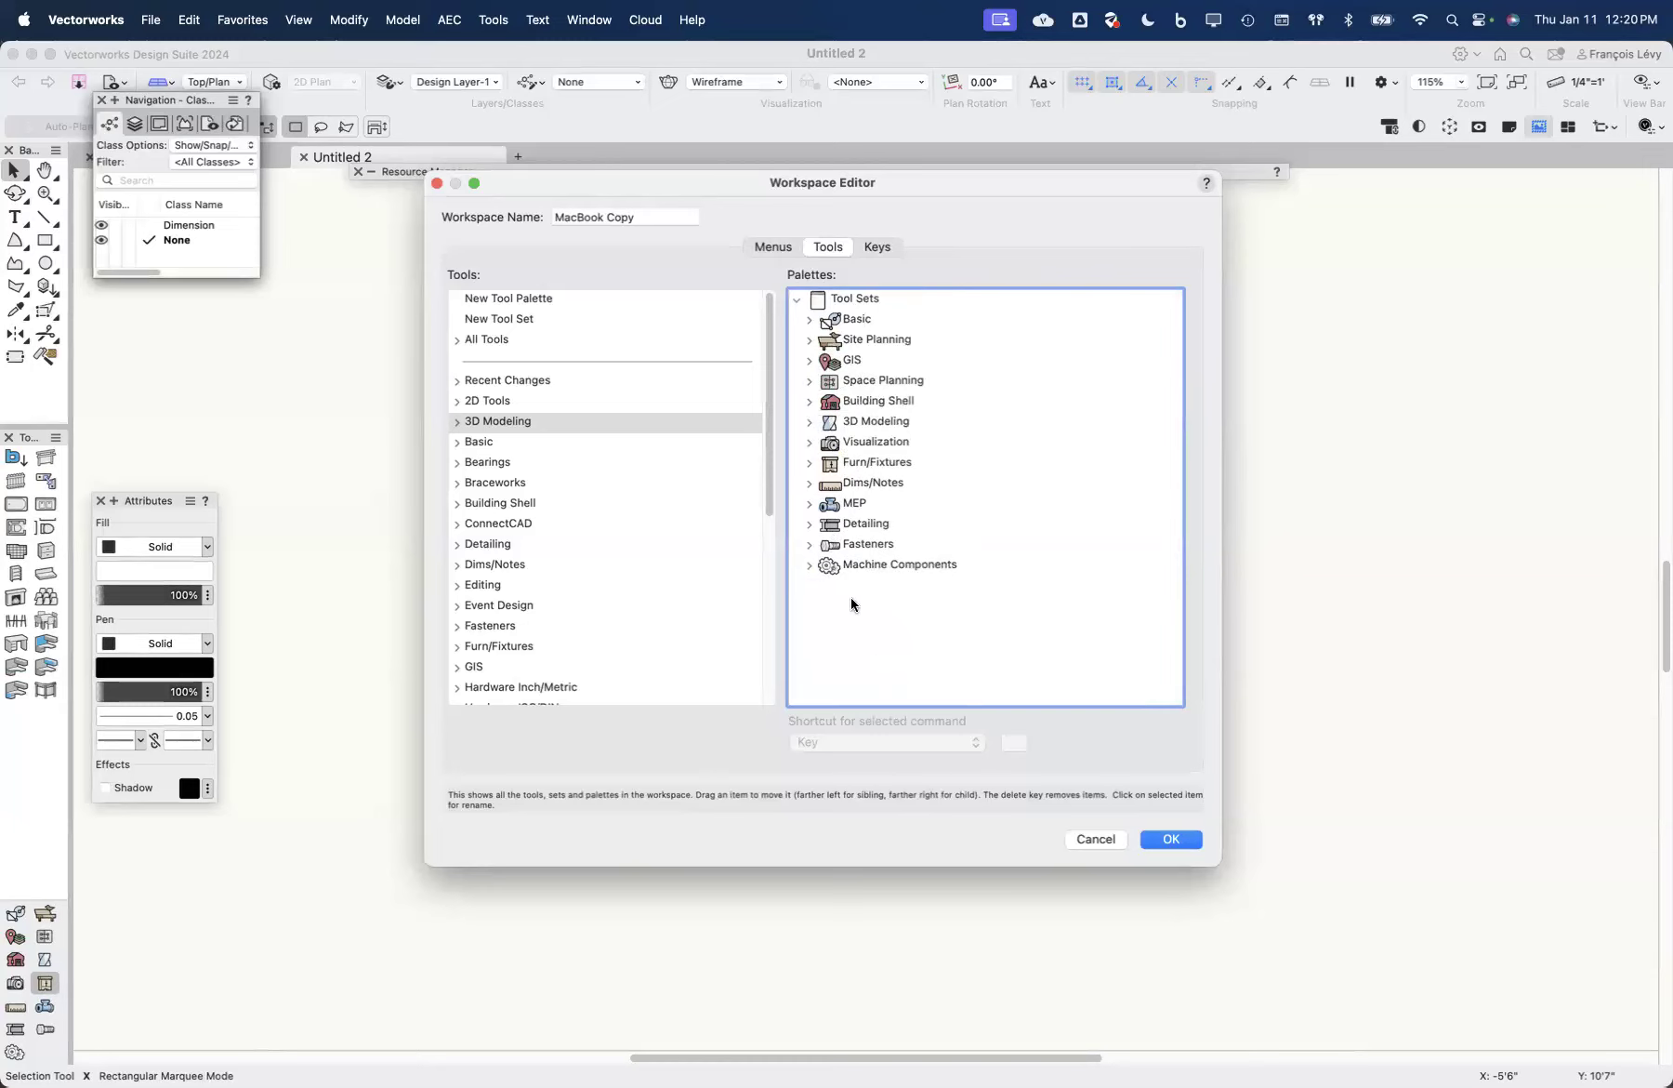
Step: Add a new tool set after Machine Components in the Tool Sets palette and name it Rendering
drag(493, 321, 822, 571)
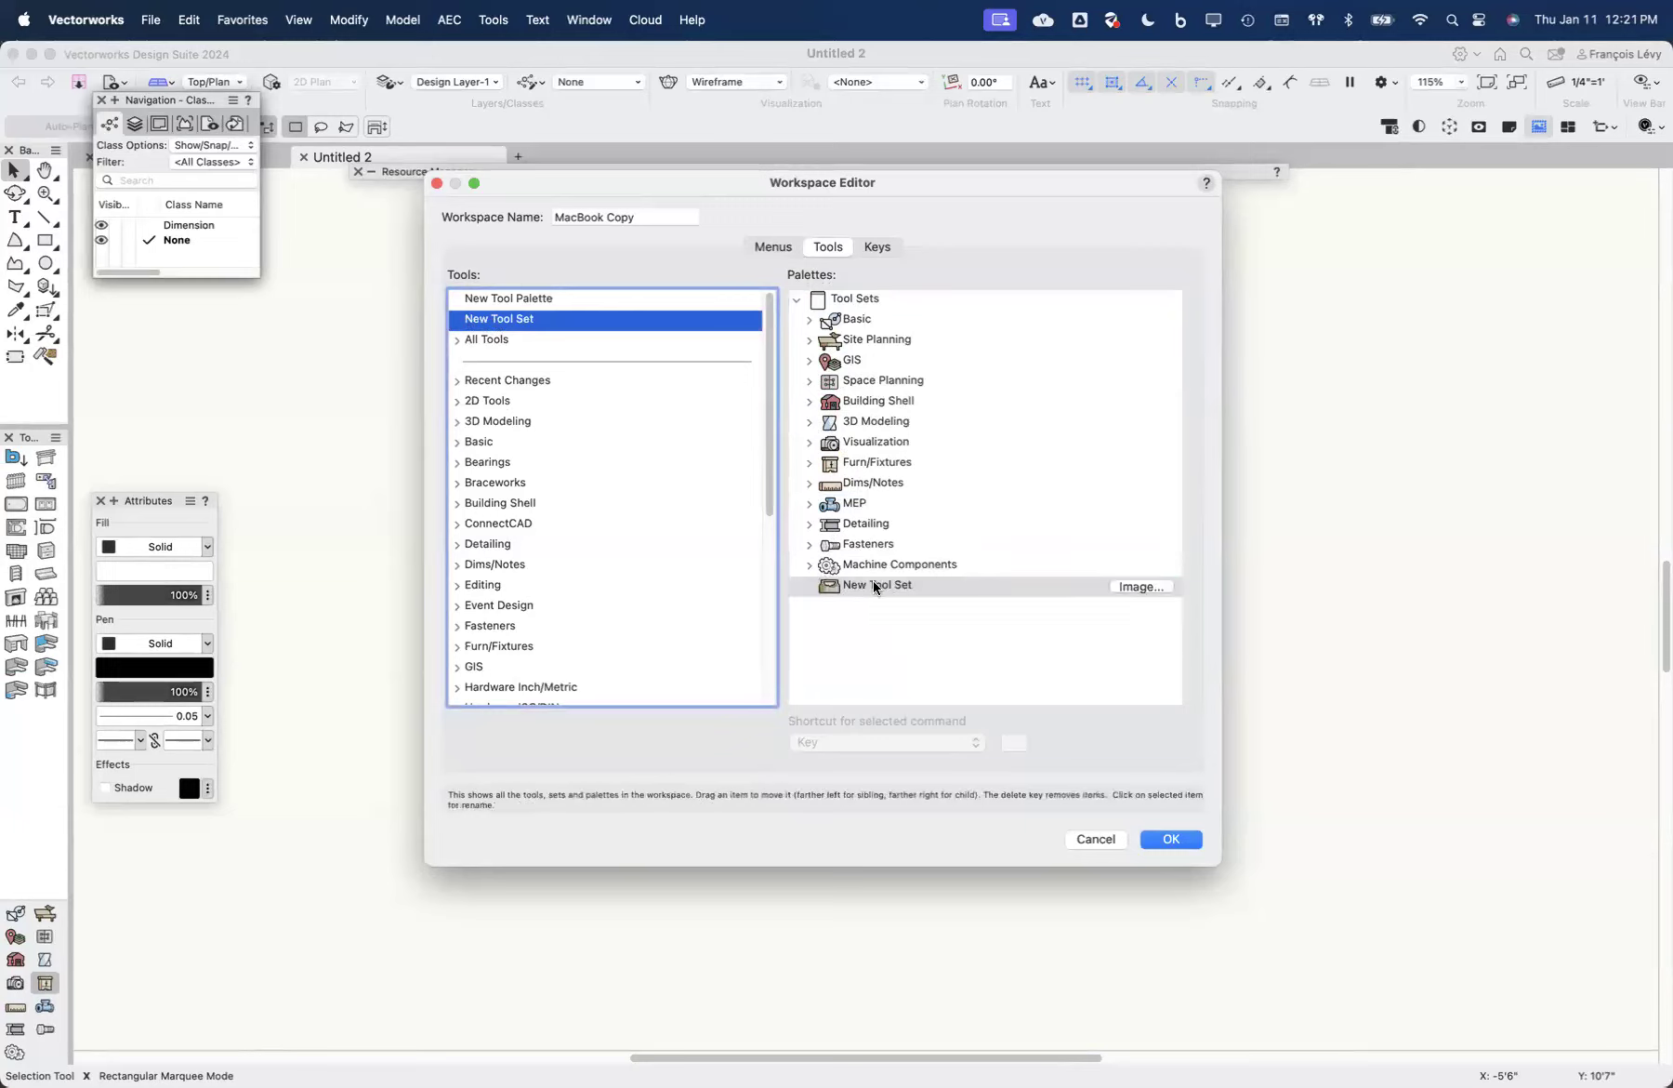
click(865, 580)
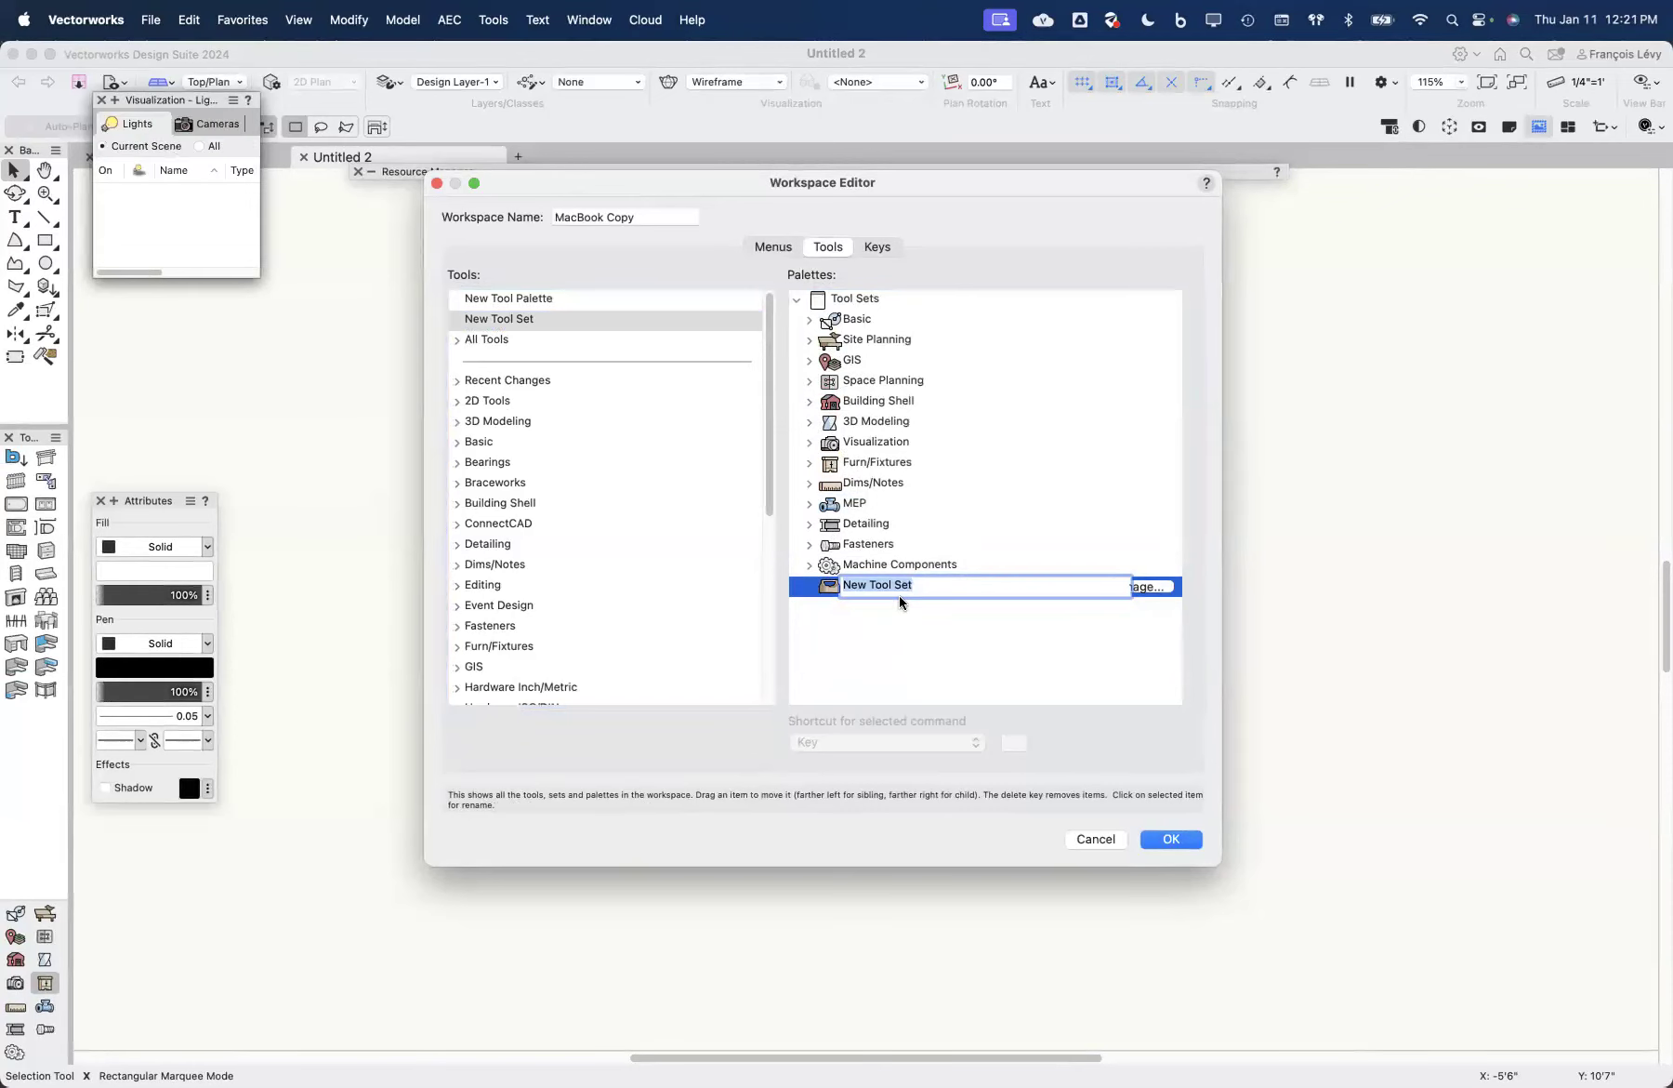
text(Rendering)
click(943, 626)
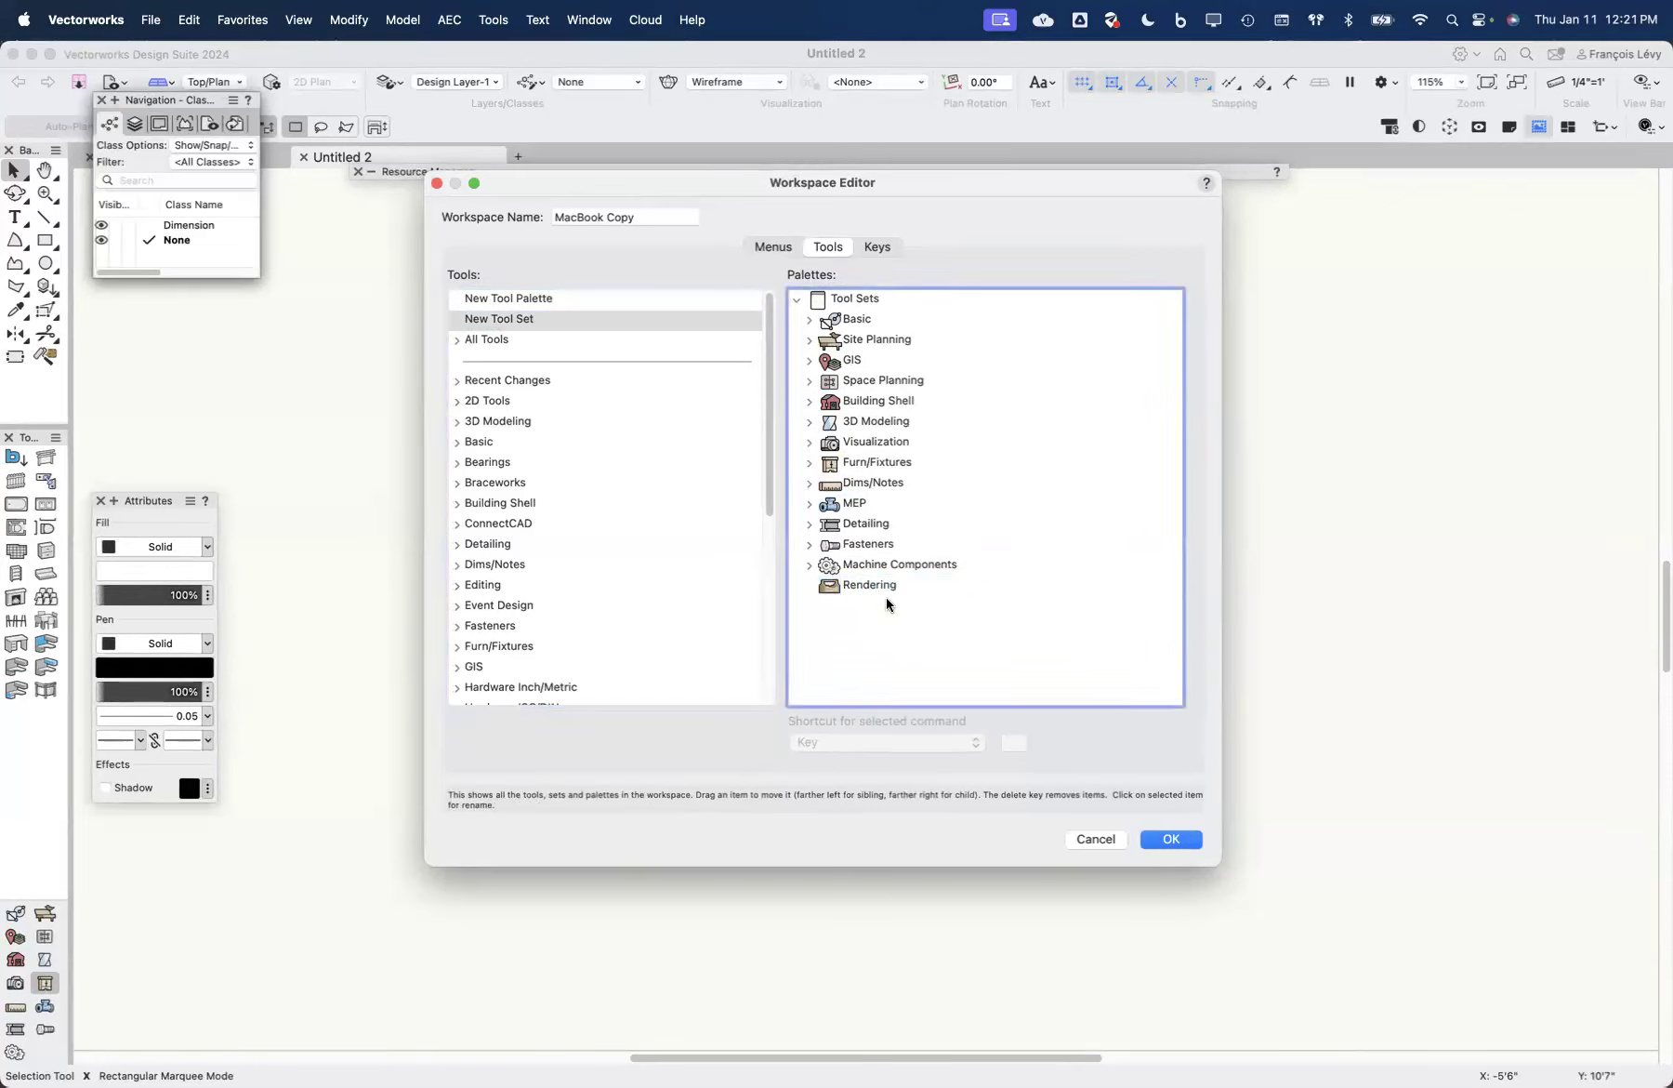
Step: Open the image file selection for the Rendering tool set's icon and leave it without choosing a file
click(829, 586)
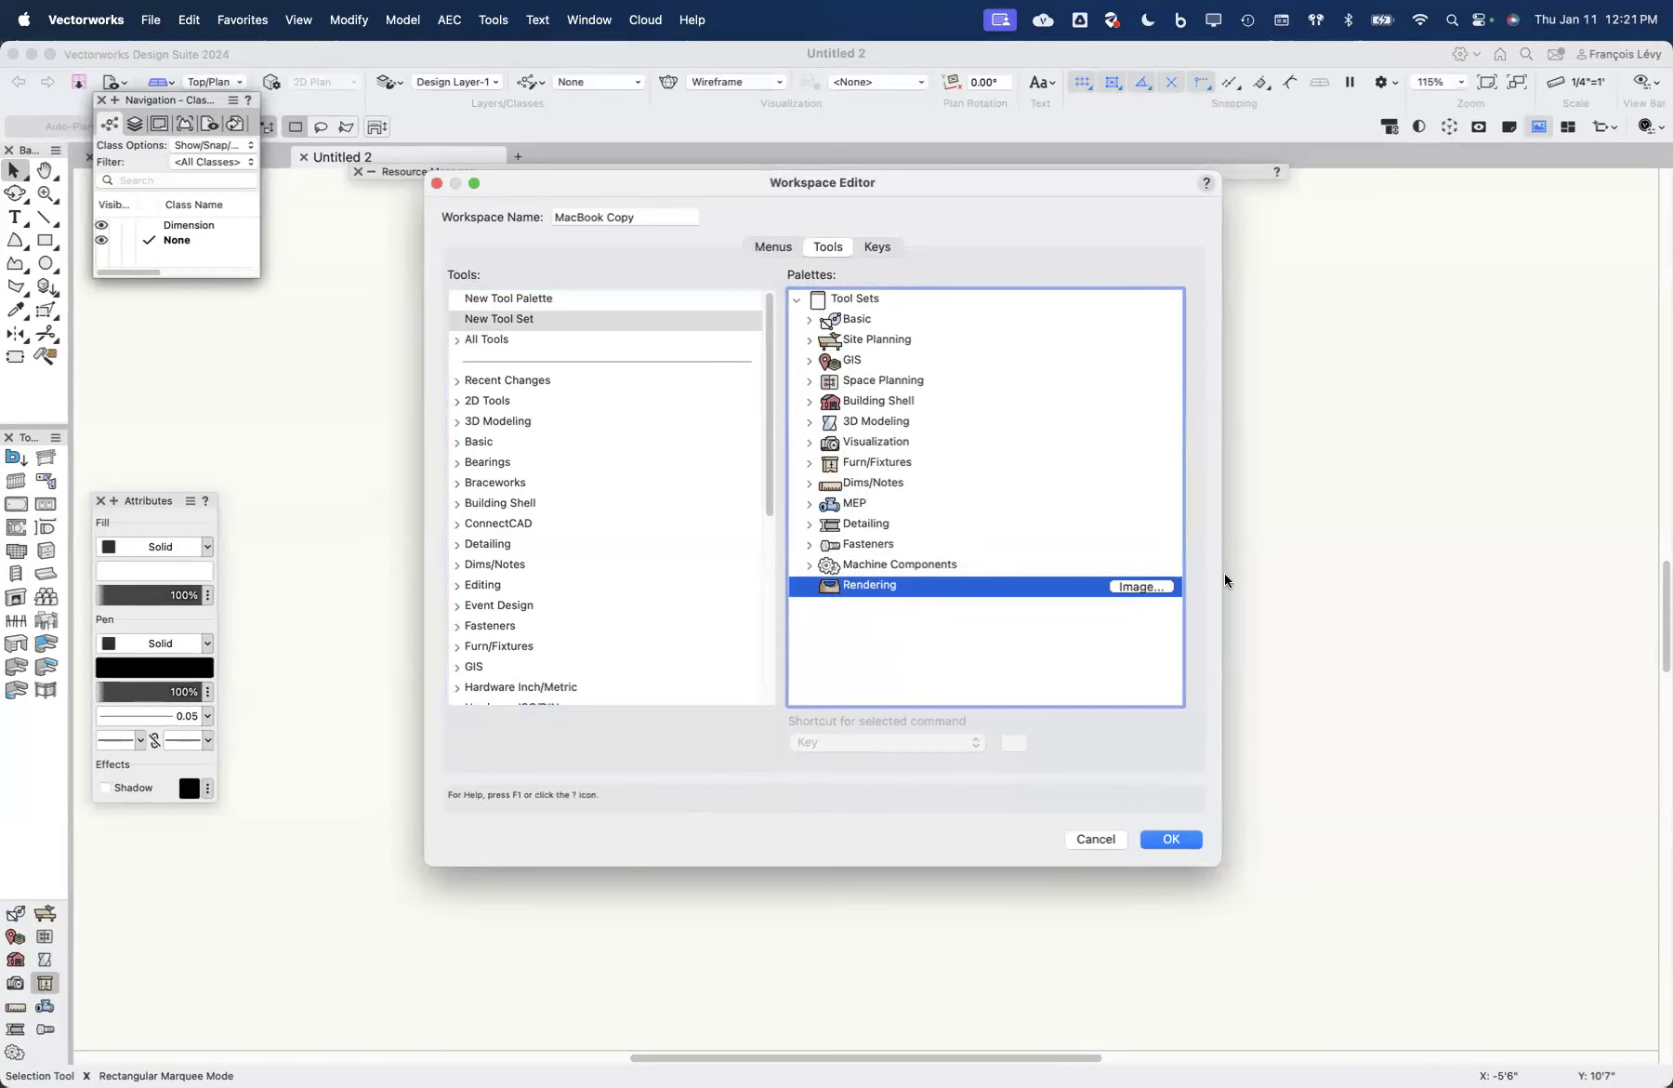
click(1162, 587)
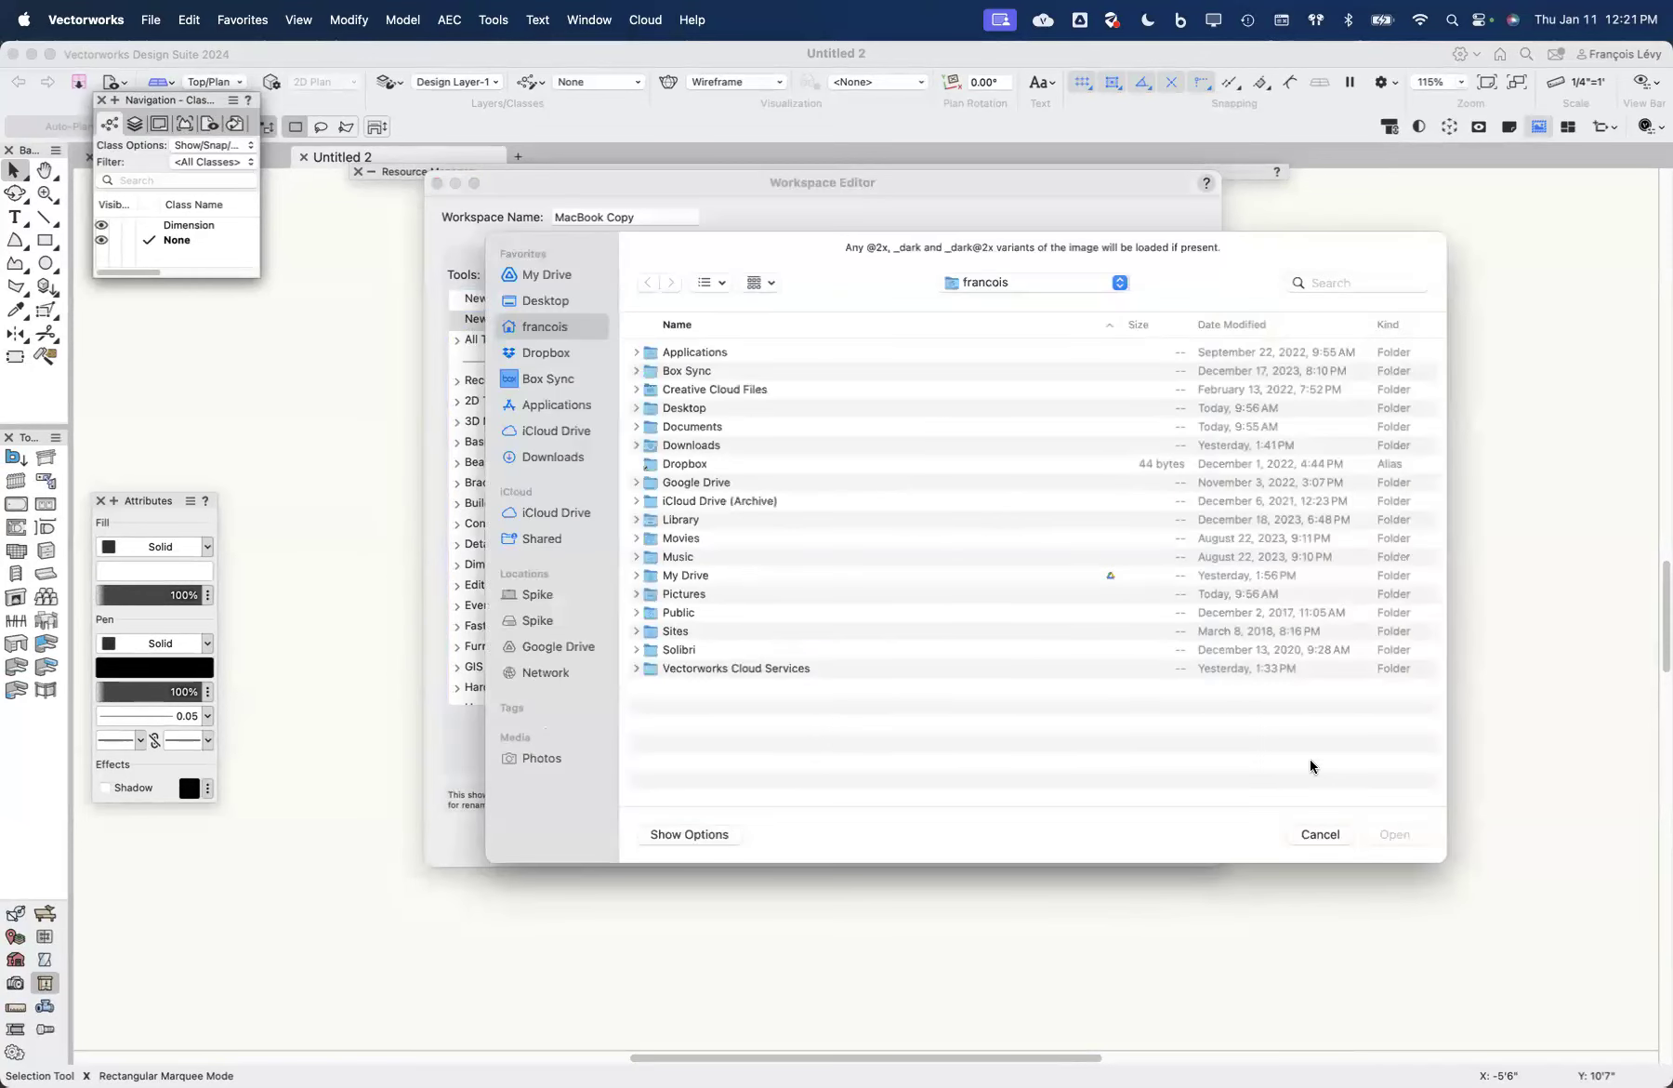
click(1320, 834)
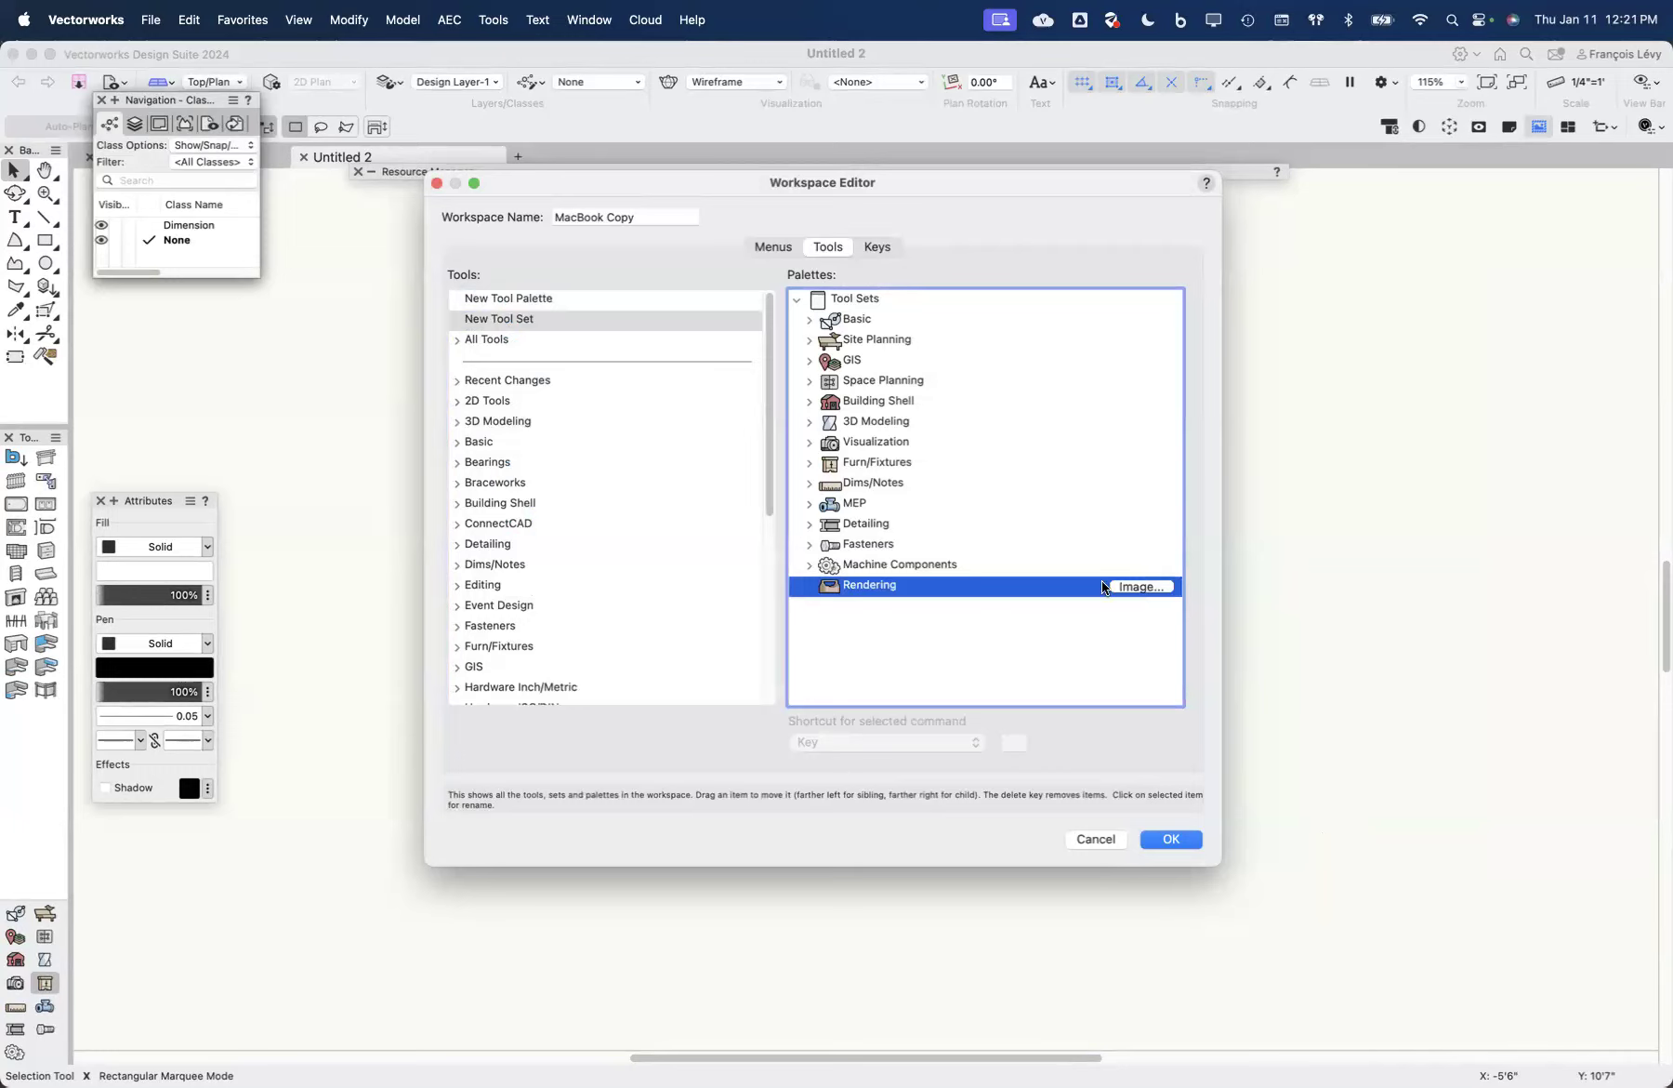
click(905, 634)
Step: Add the Render Bitmap and Renderworks Camera tools from the Visualization category to the Rendering tool set, placing Renderworks Camera first
click(865, 586)
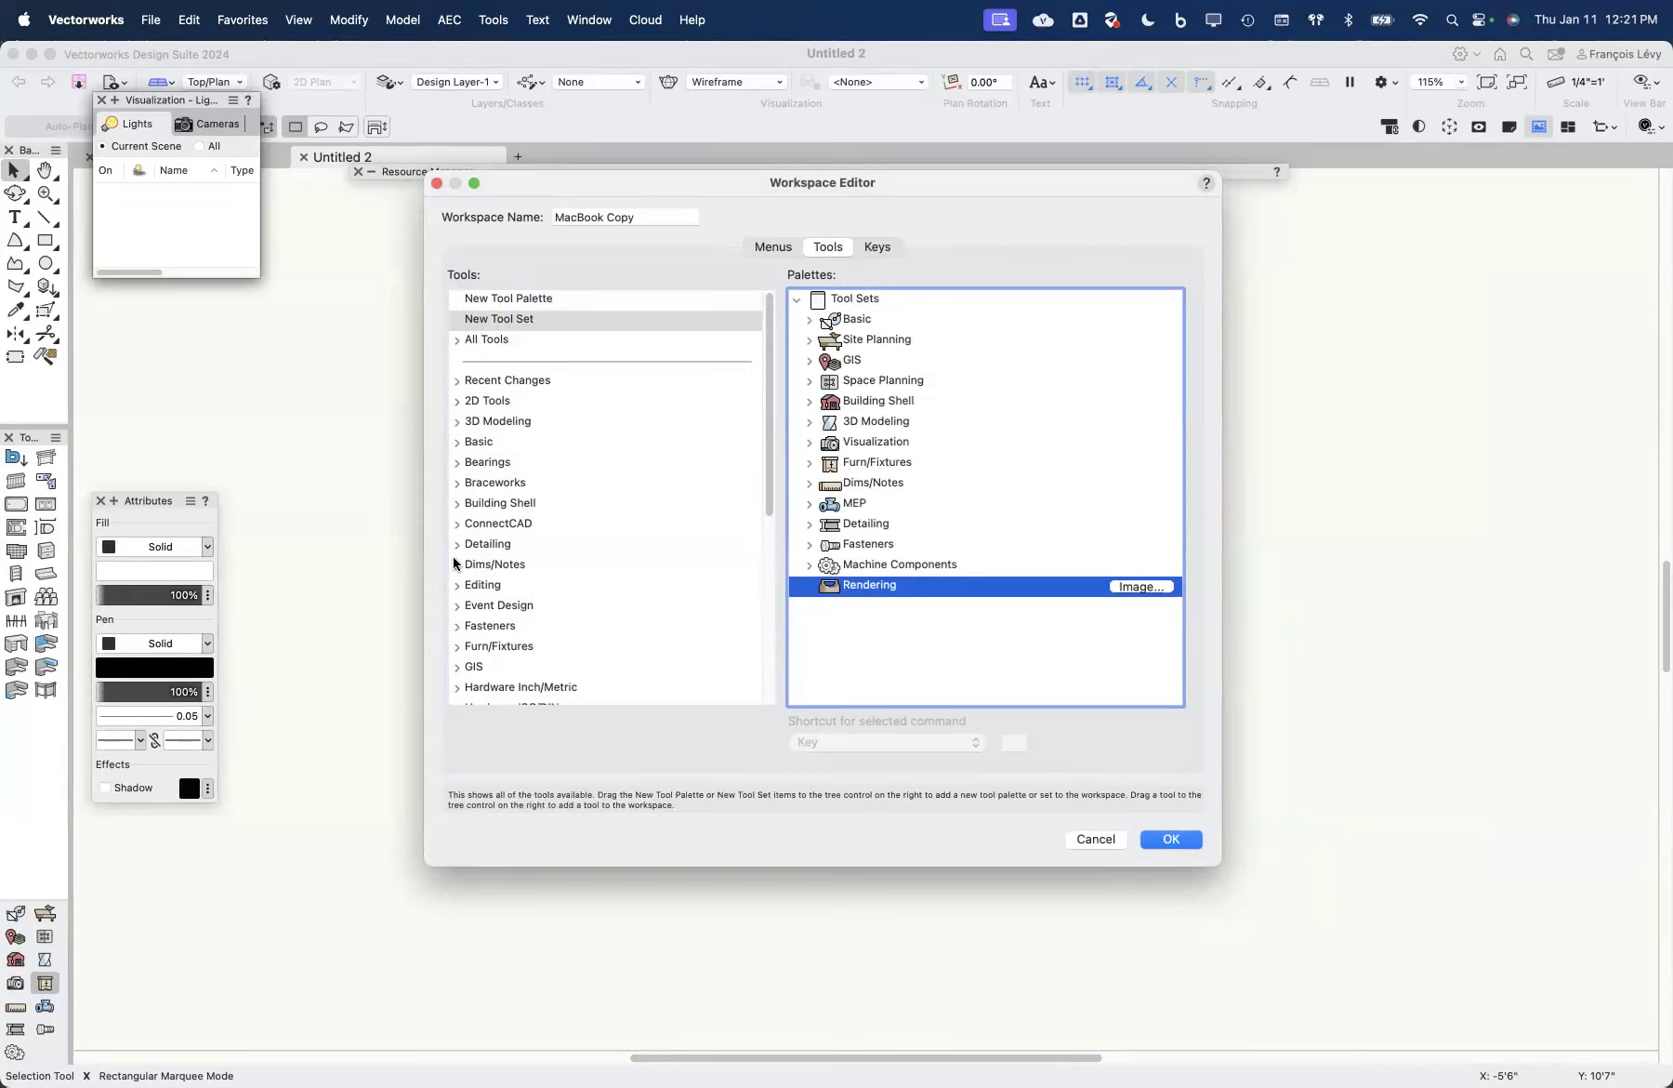
scroll(455, 562, down, 5)
scroll(454, 562, down, 8)
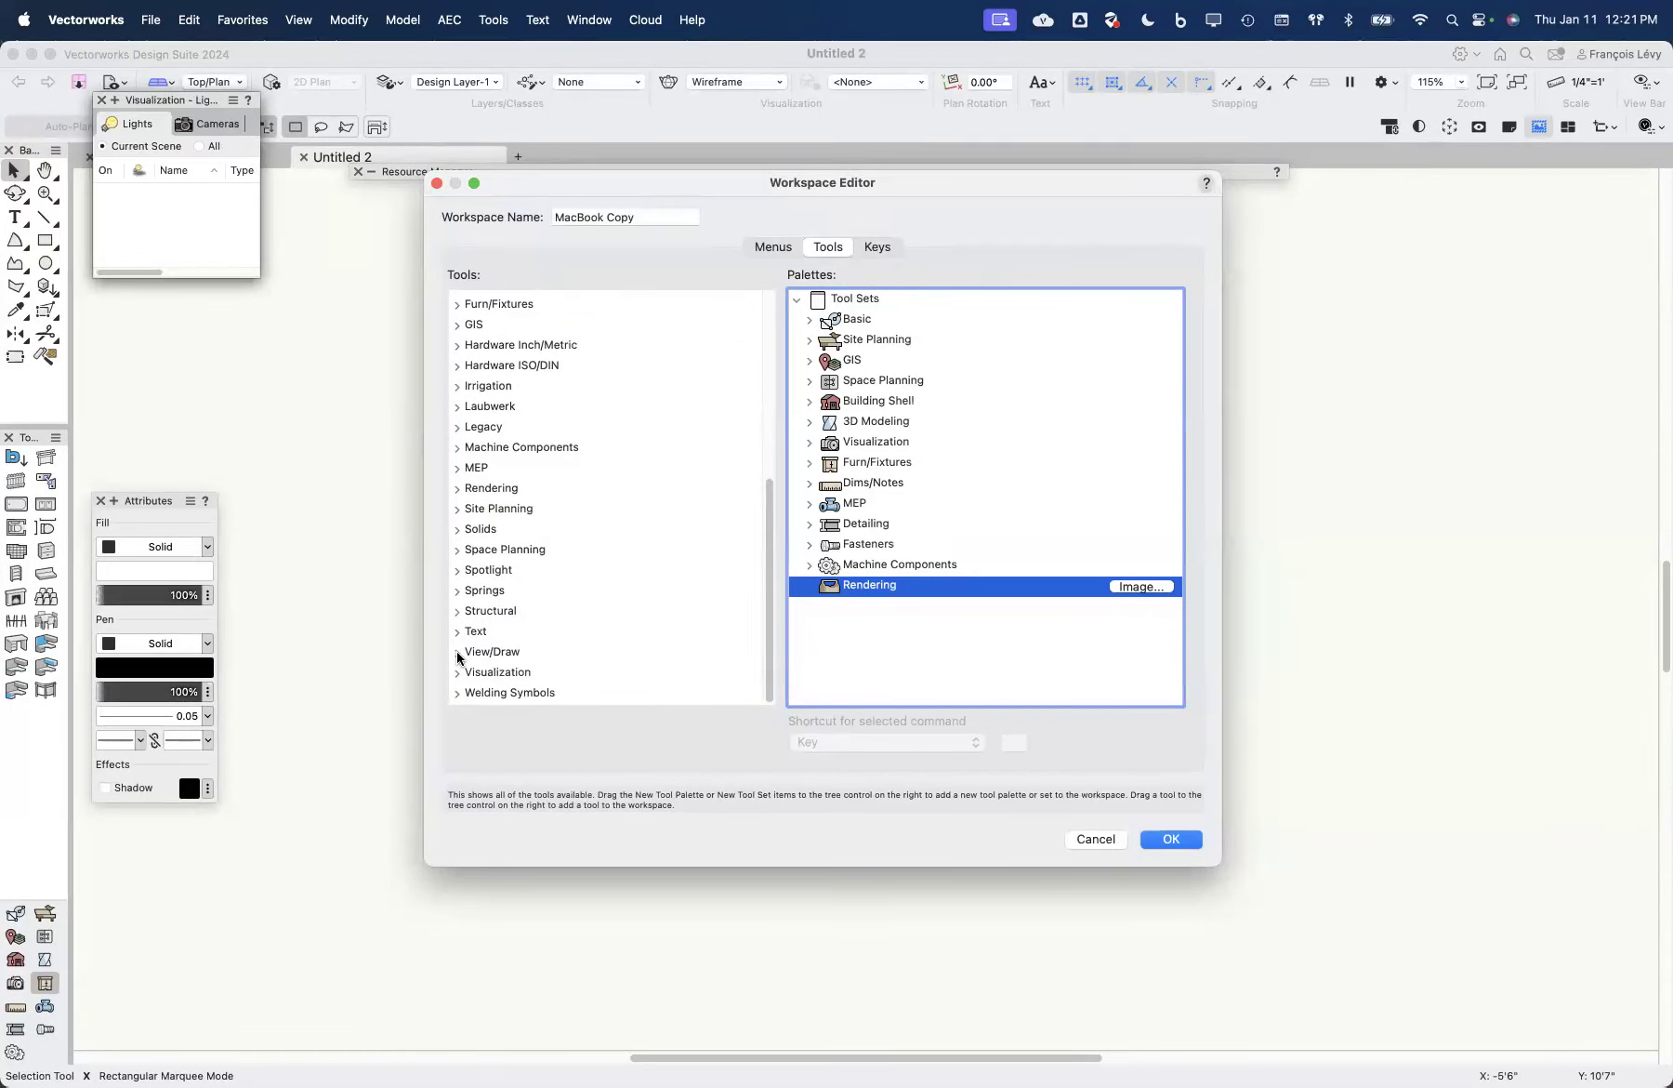
click(456, 671)
scroll(530, 610, down, 5)
scroll(534, 612, down, 3)
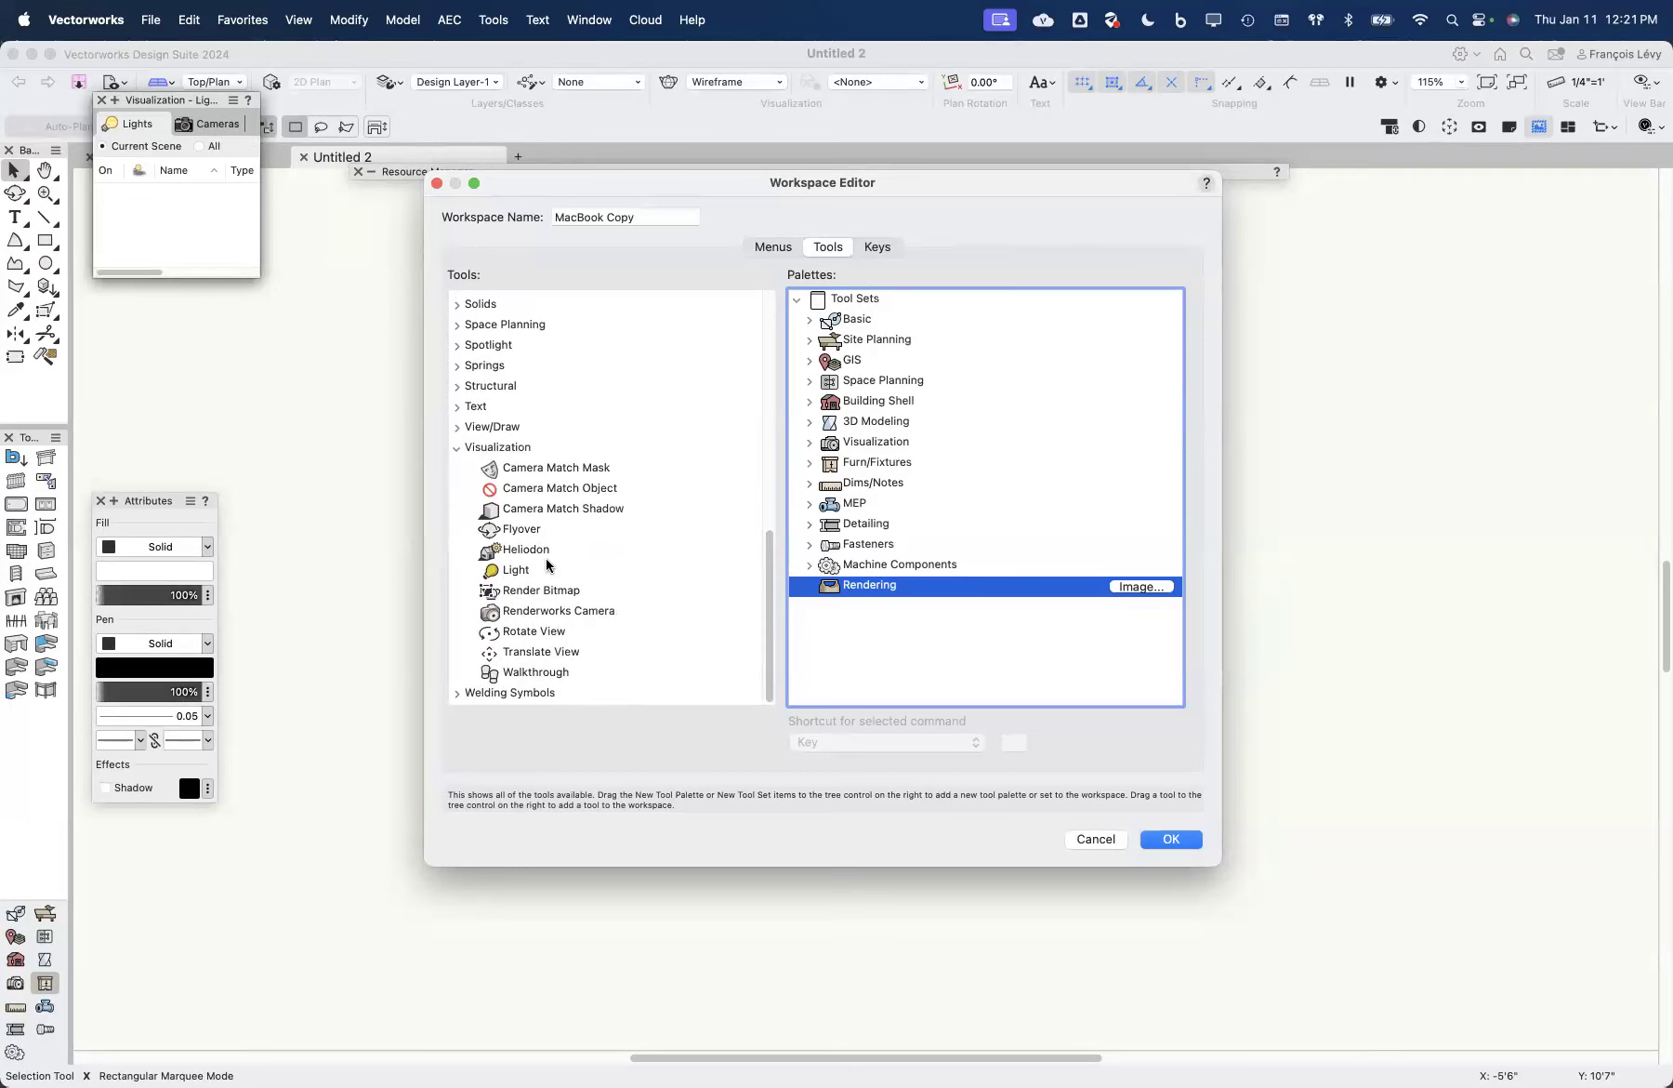
drag(524, 596, 864, 595)
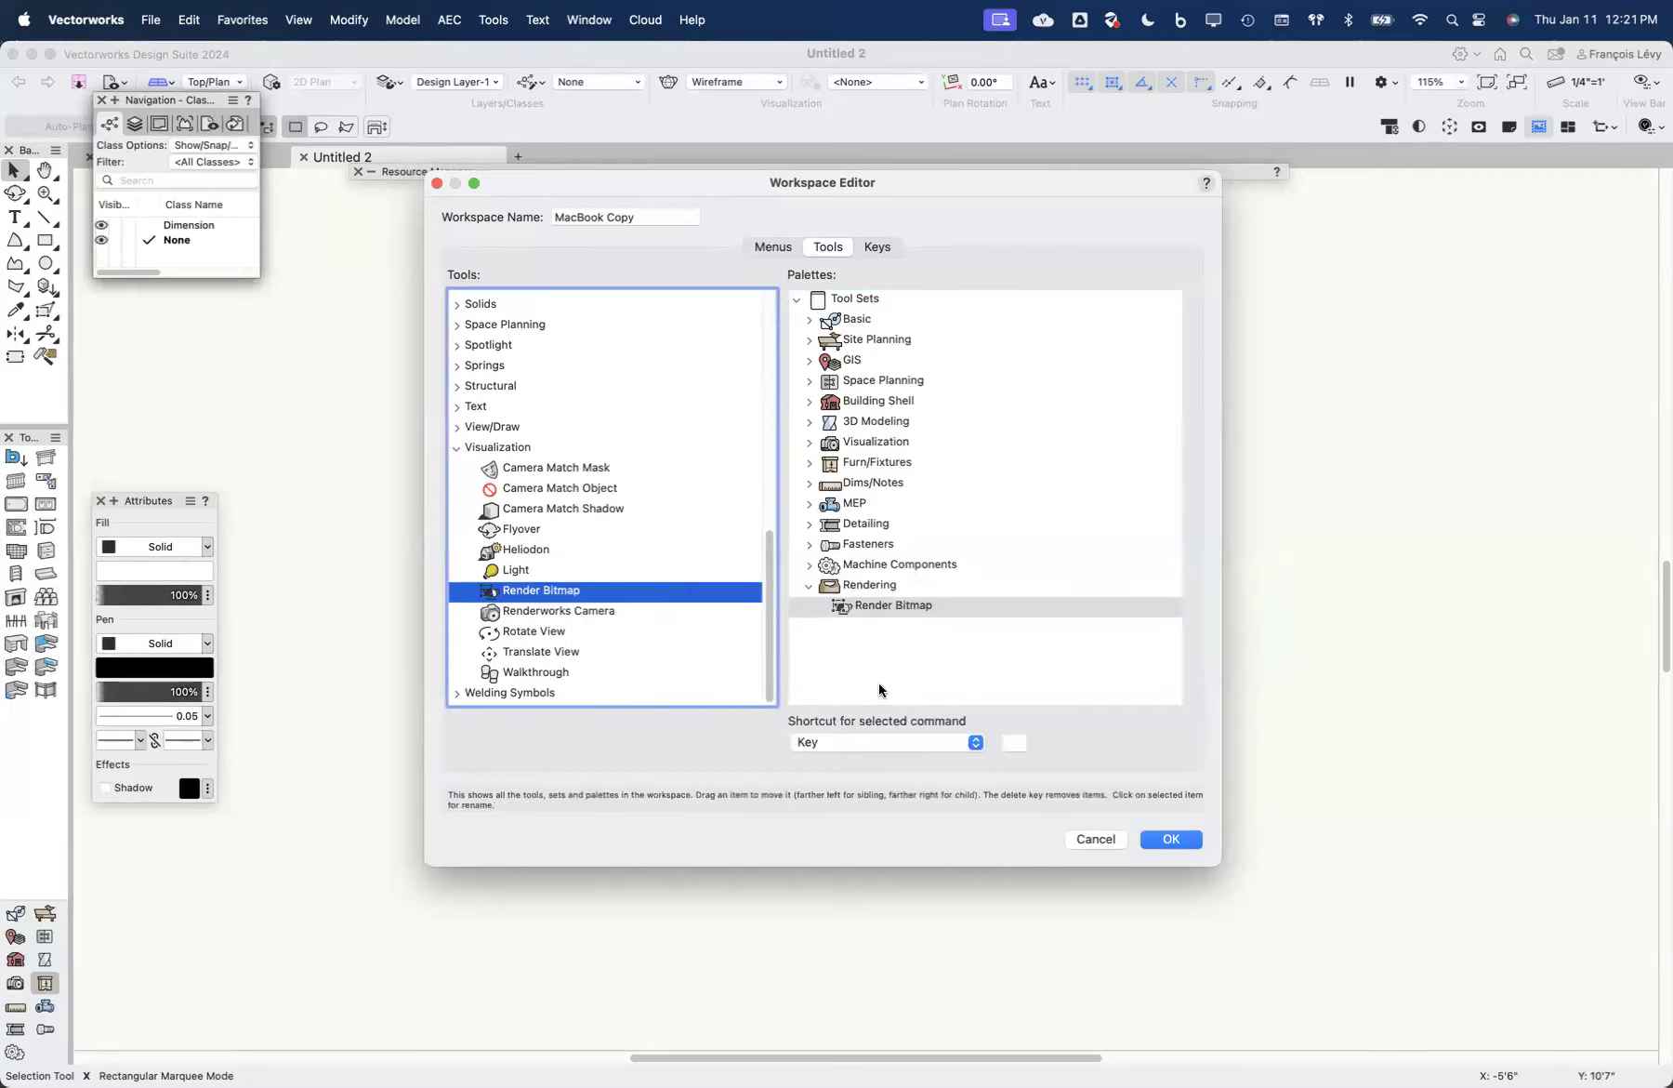
drag(528, 616, 851, 605)
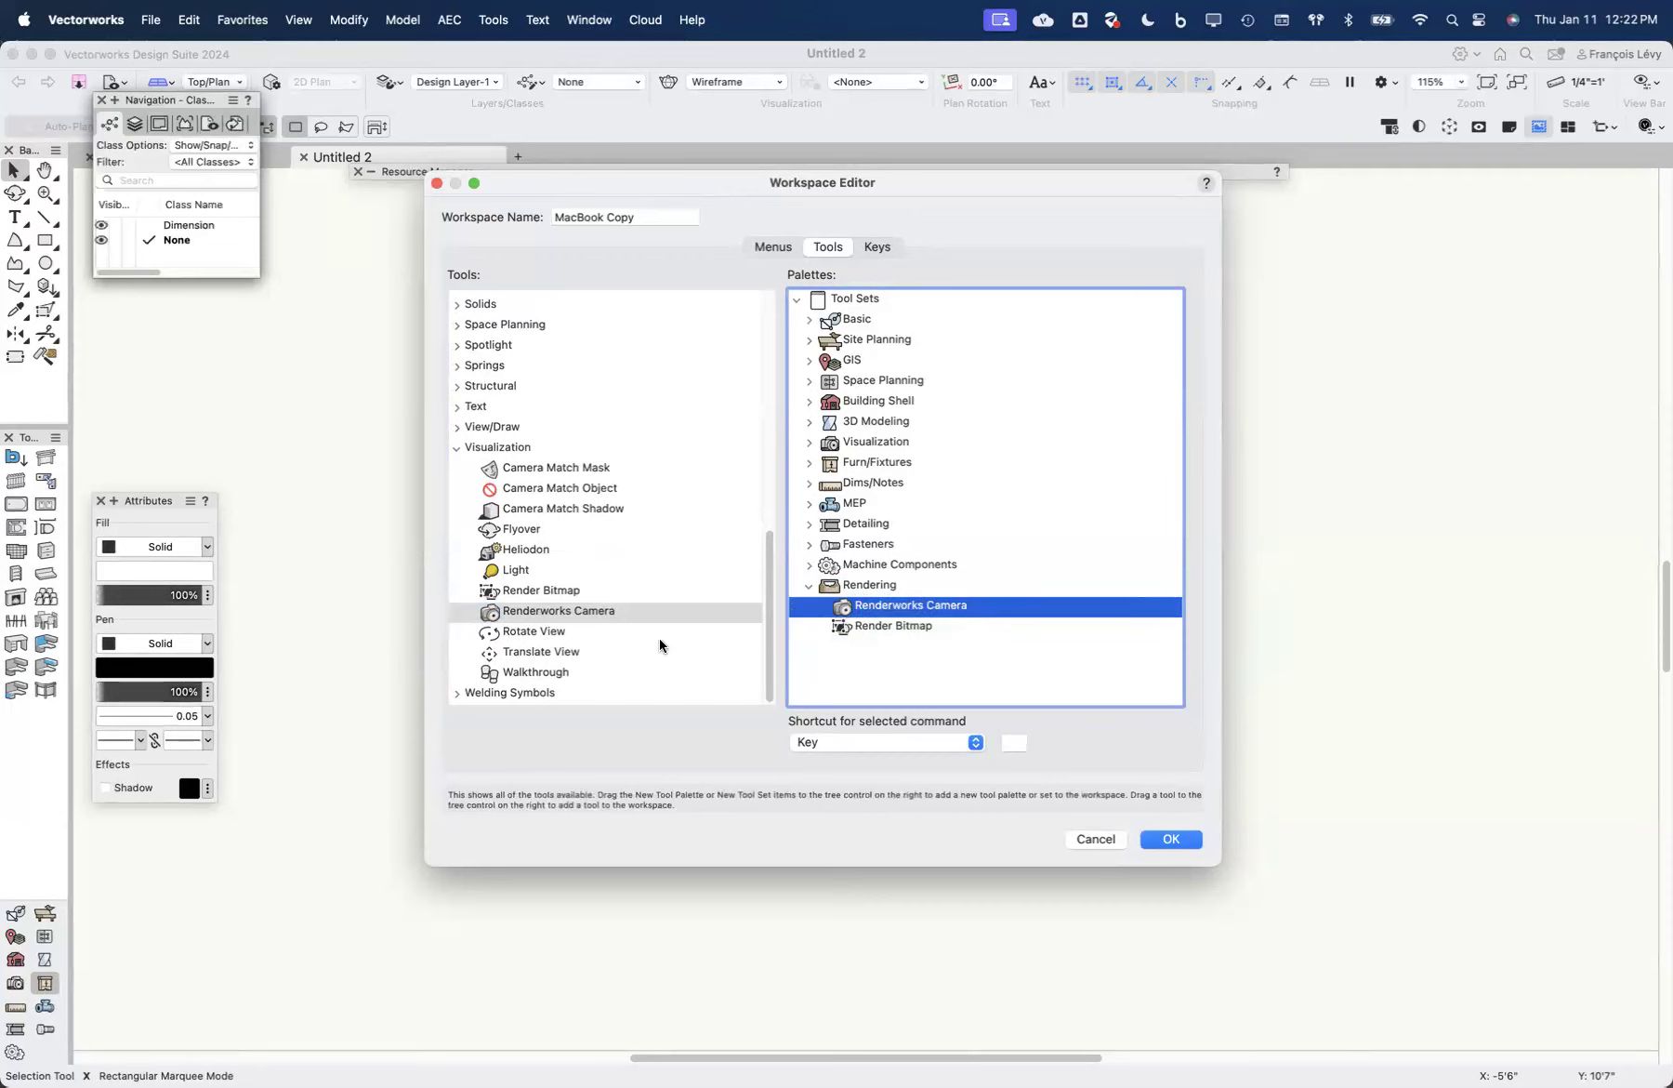
Step: Add Datasmith Direct Link from the Rendering category to the Rendering tool set, placed directly below Renderworks Camera at the same level
scroll(659, 638, up, 2)
scroll(660, 640, up, 4)
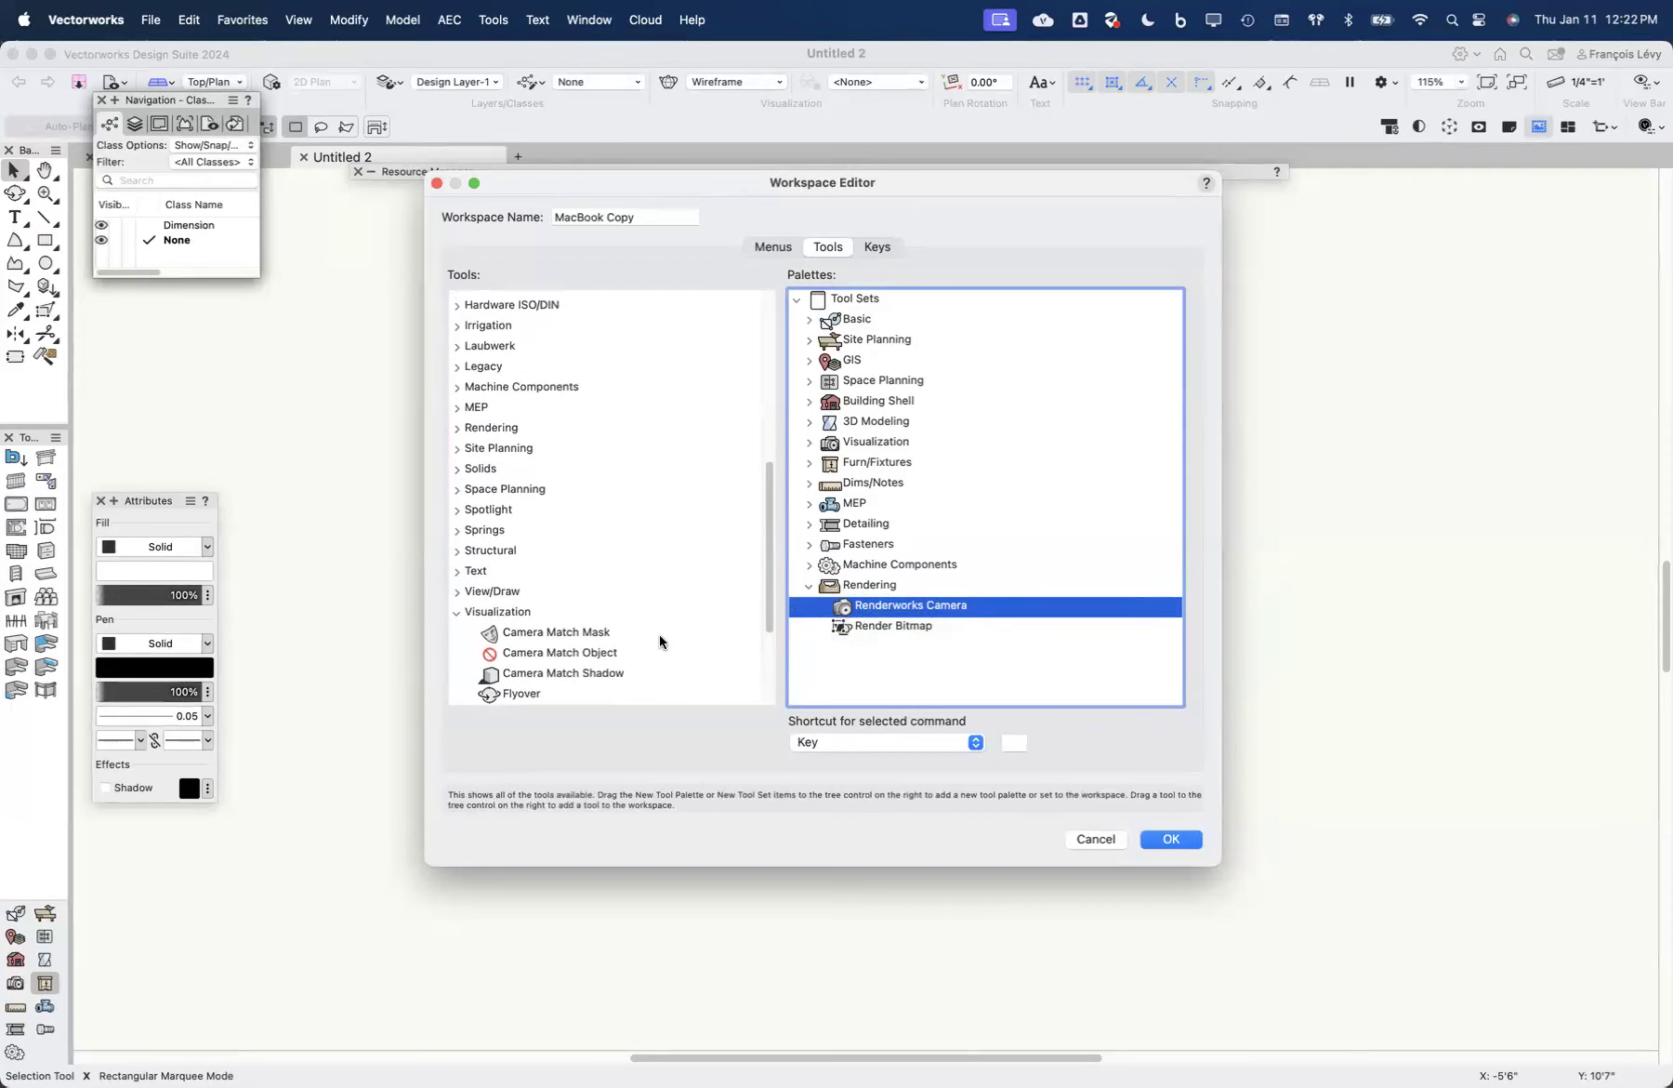
click(455, 428)
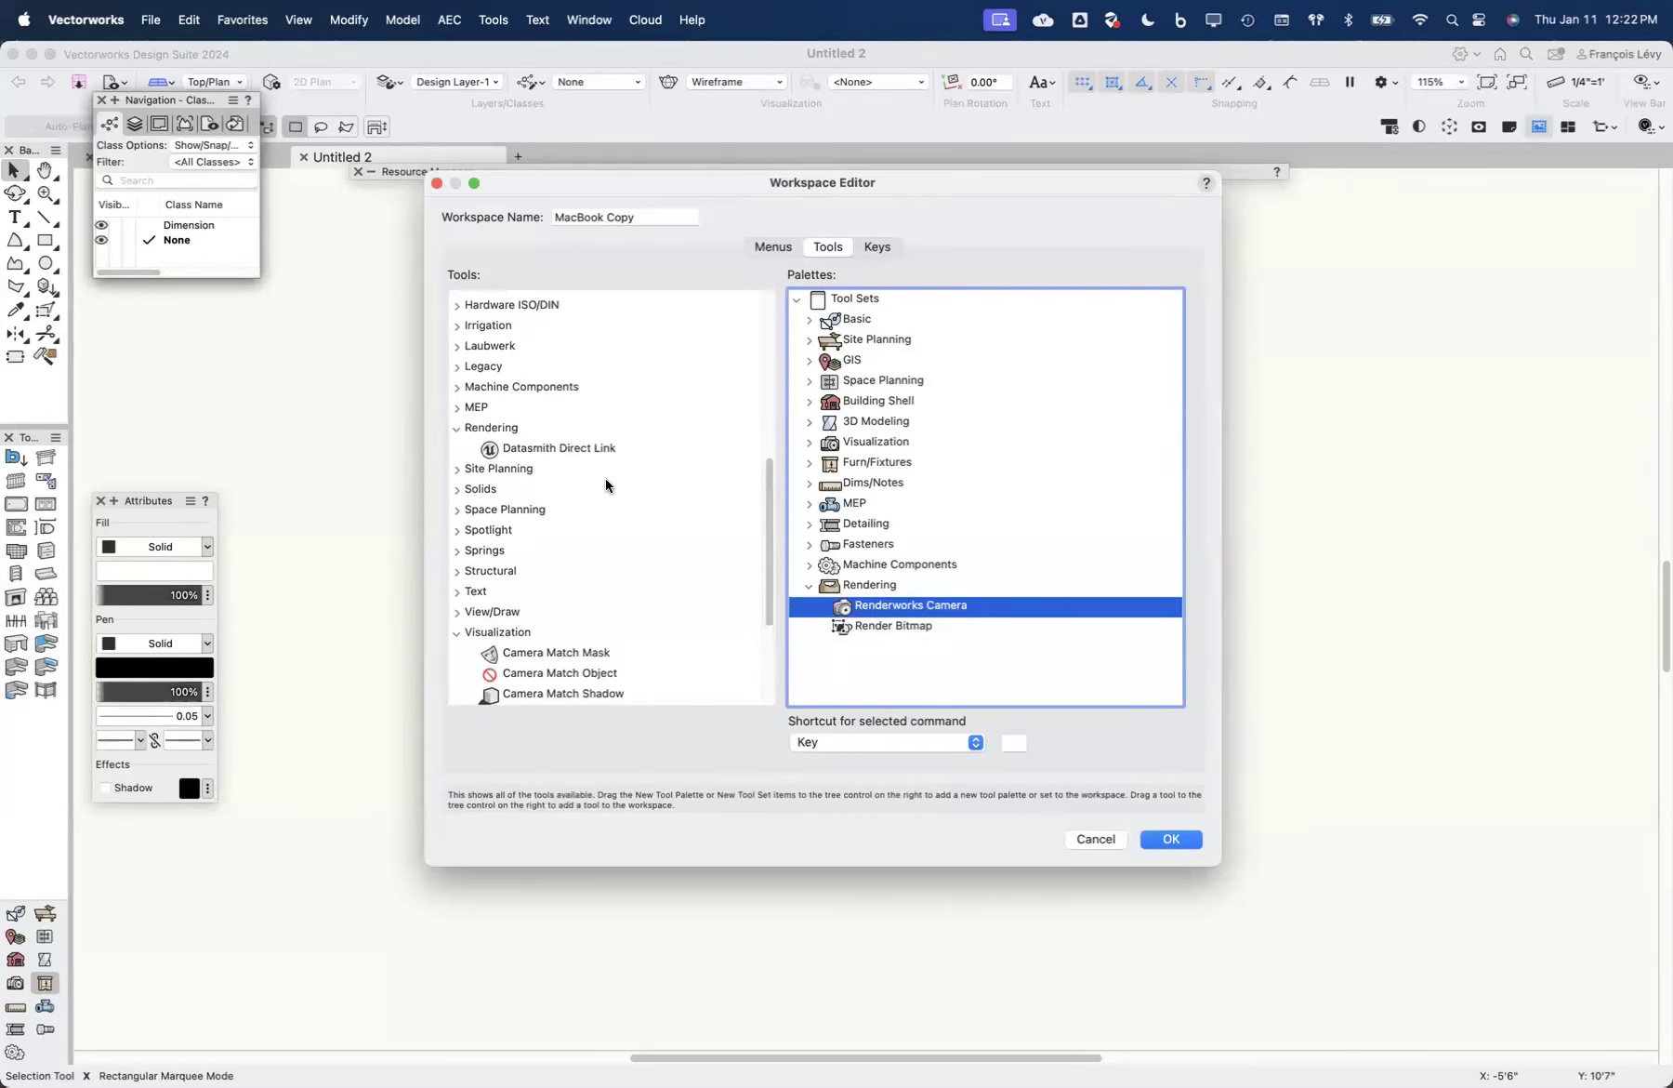
drag(487, 455, 853, 647)
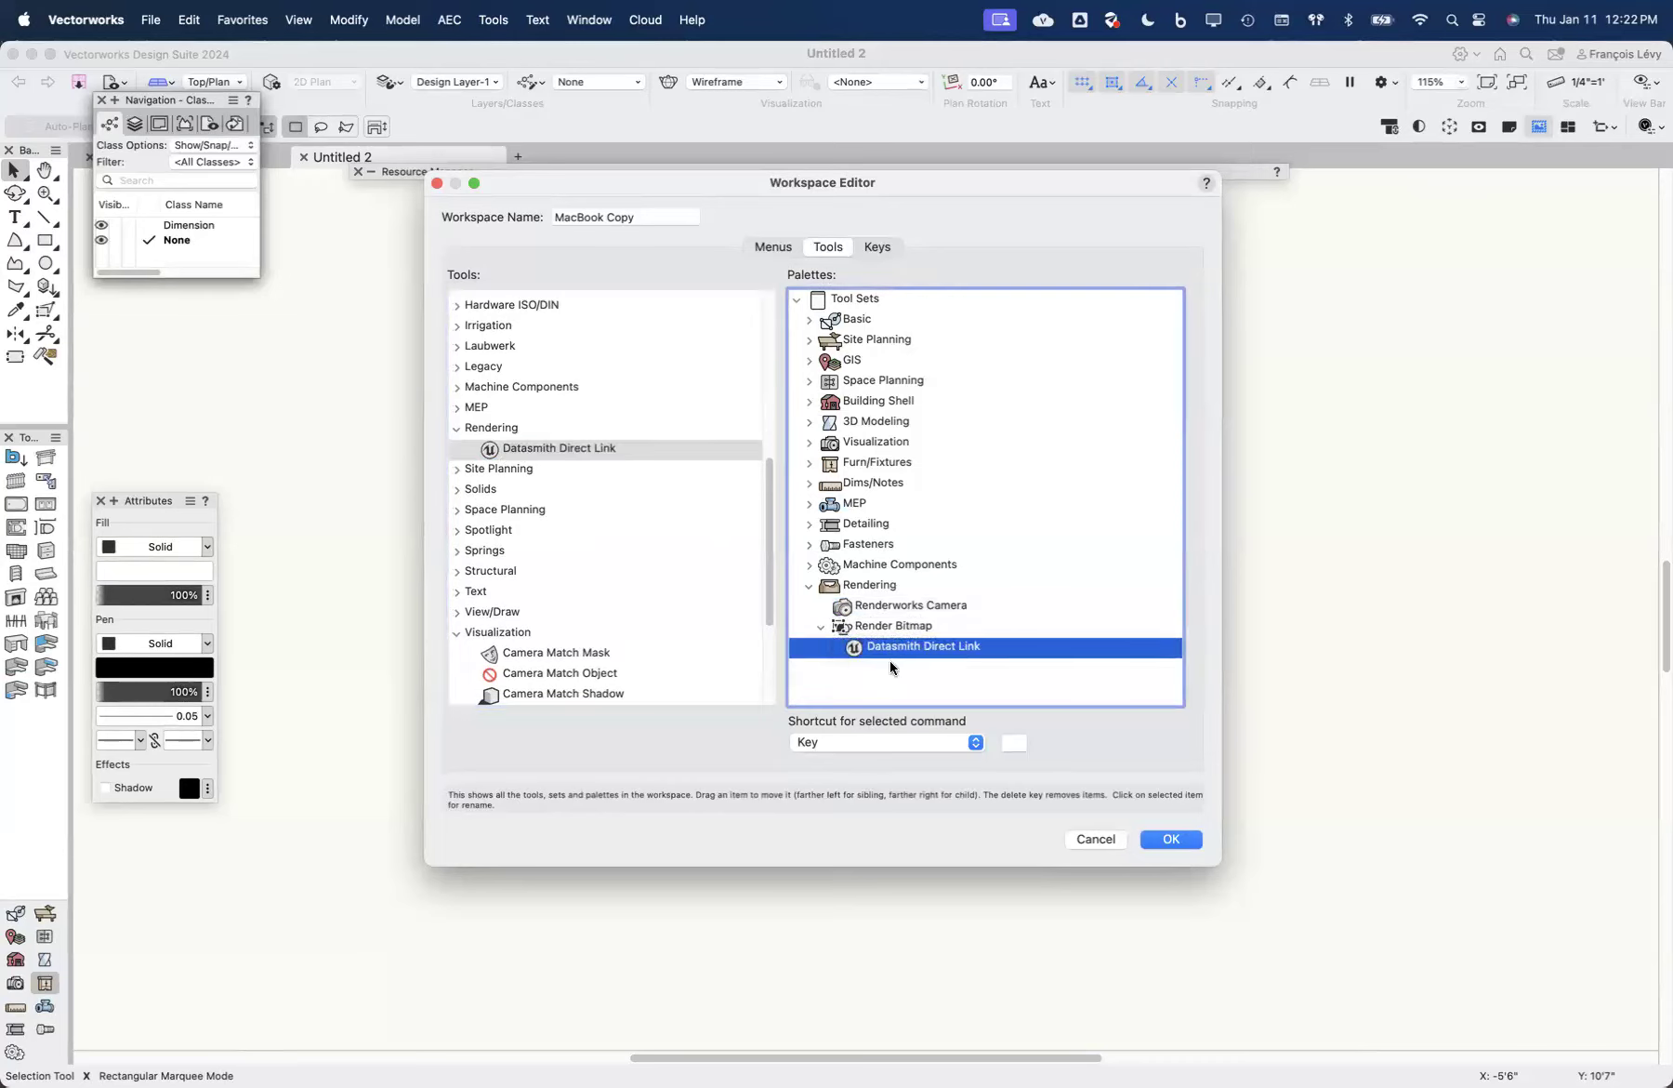
drag(857, 648, 841, 626)
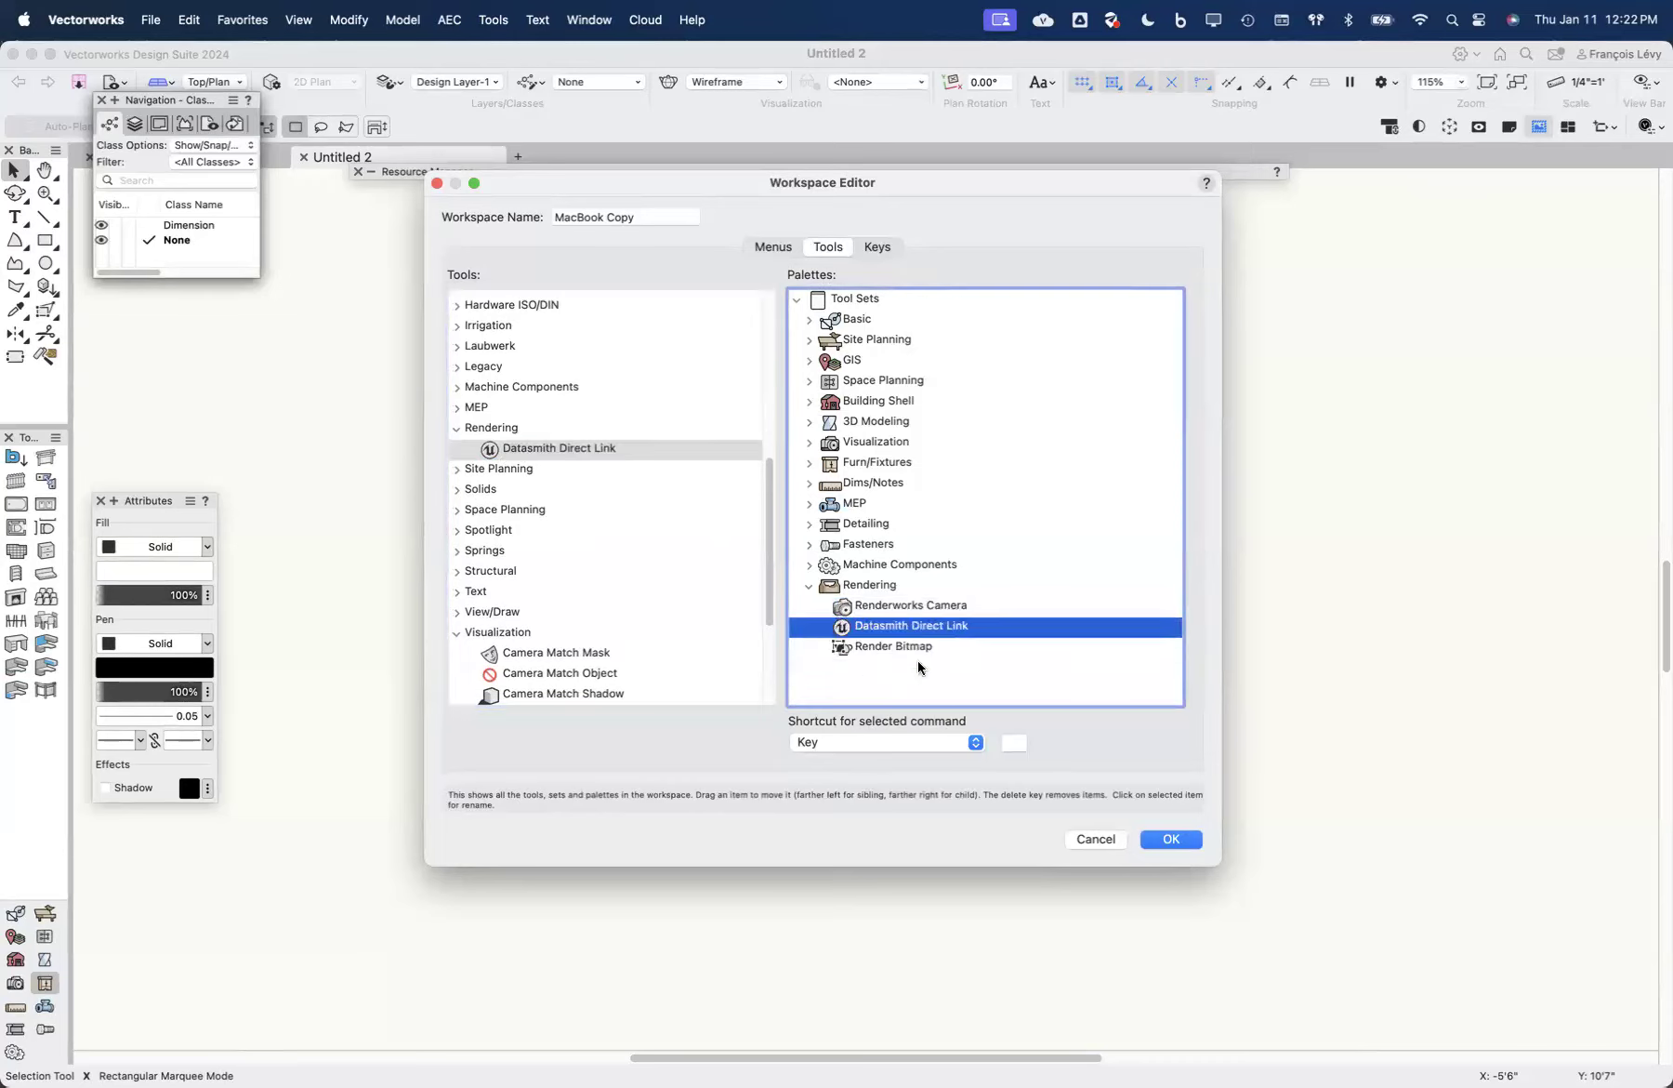
Step: Move Render Bitmap above Datasmith Direct Link, nest it under Renderworks Camera, and save the MacBook Copy workspace
click(840, 648)
drag(843, 648, 850, 625)
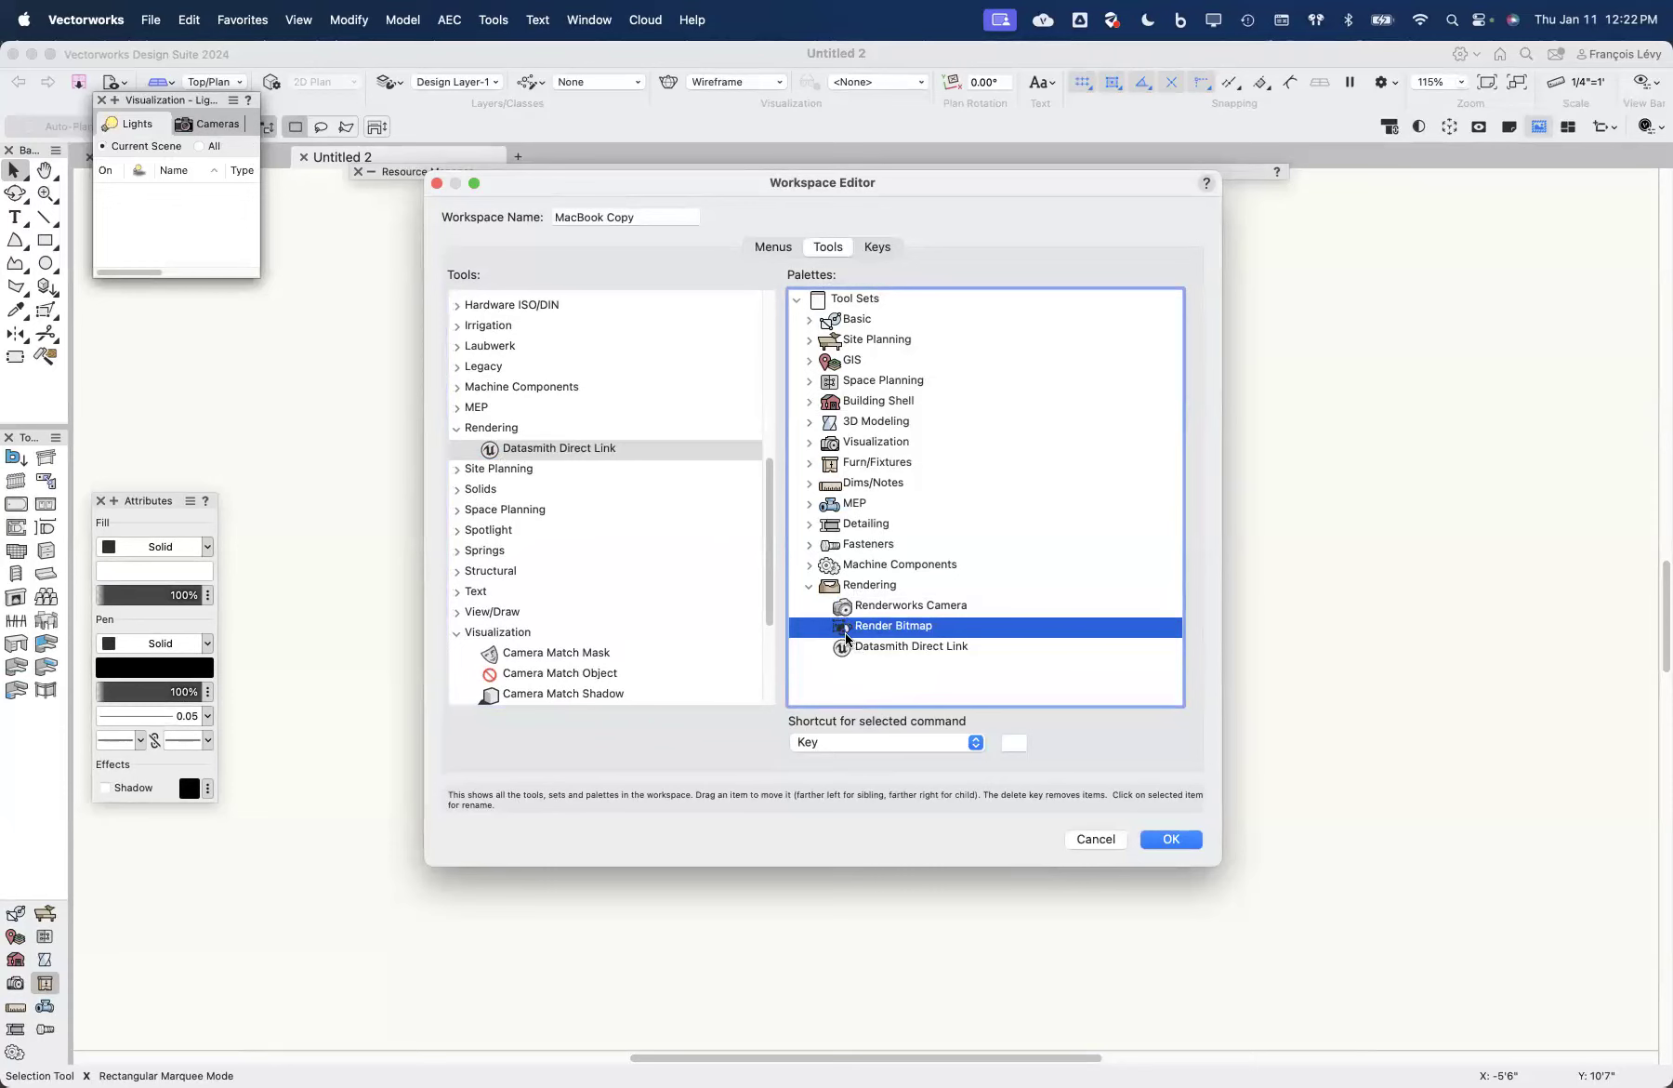
drag(863, 630, 912, 621)
click(1168, 838)
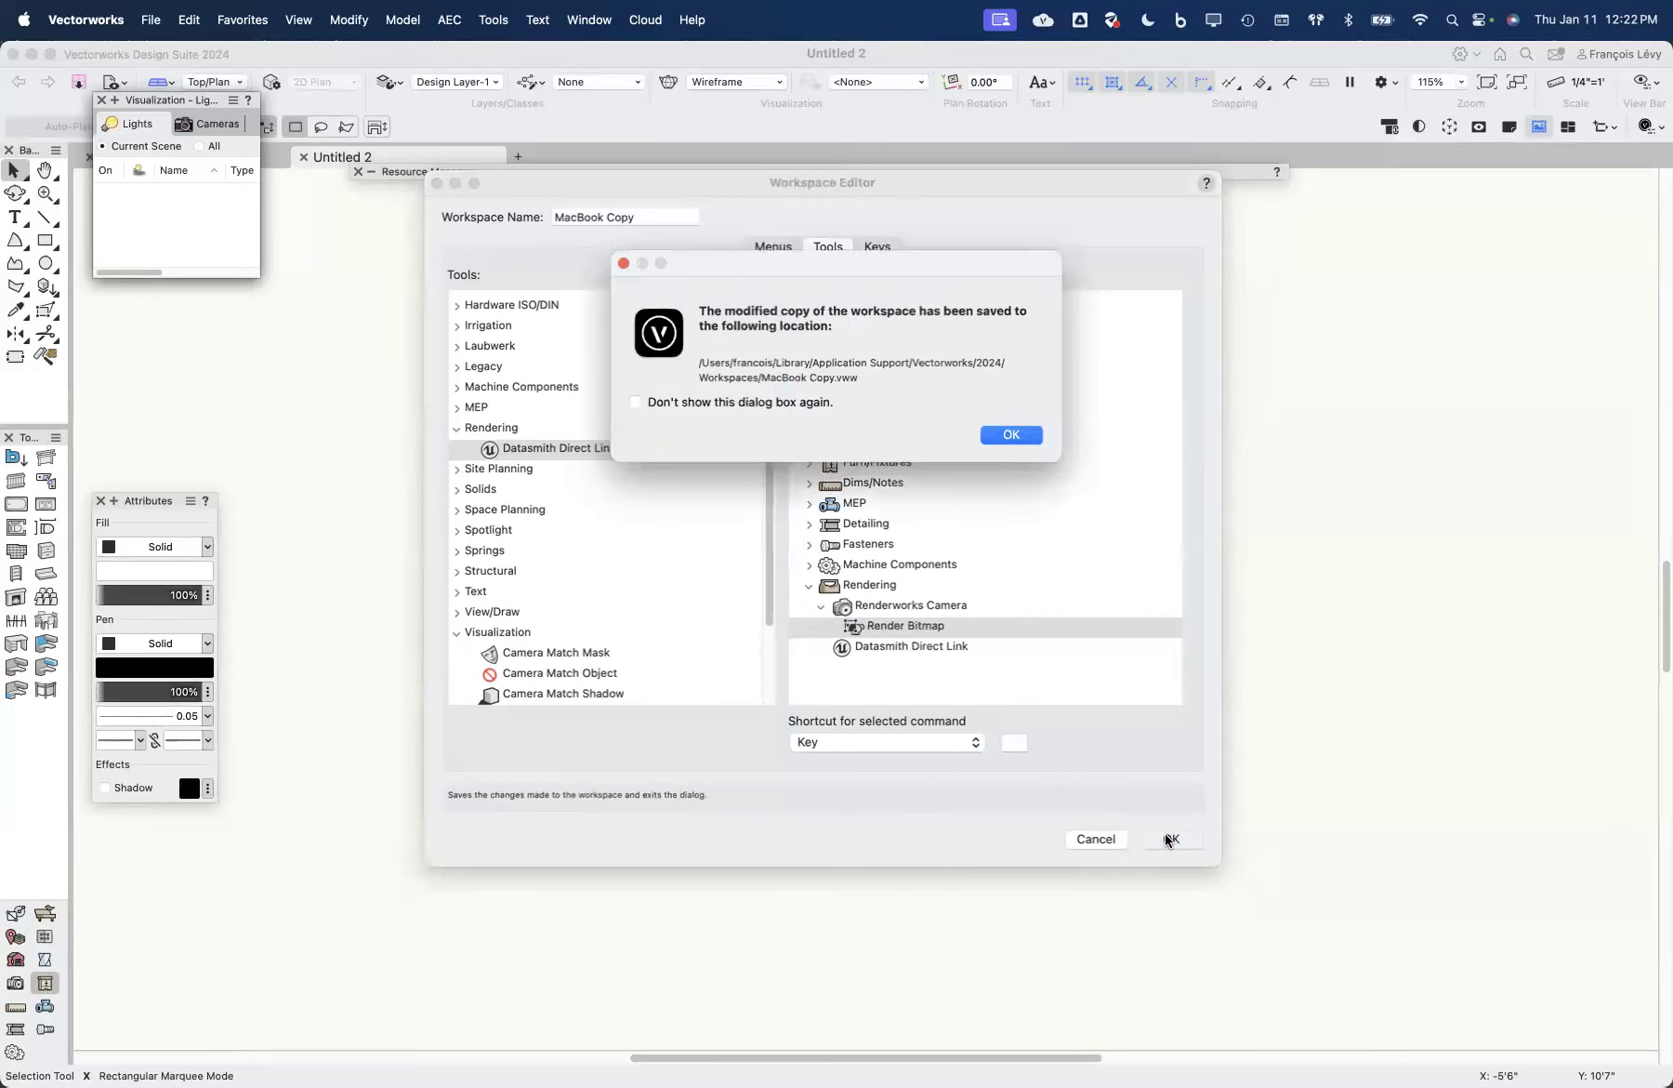
click(1010, 435)
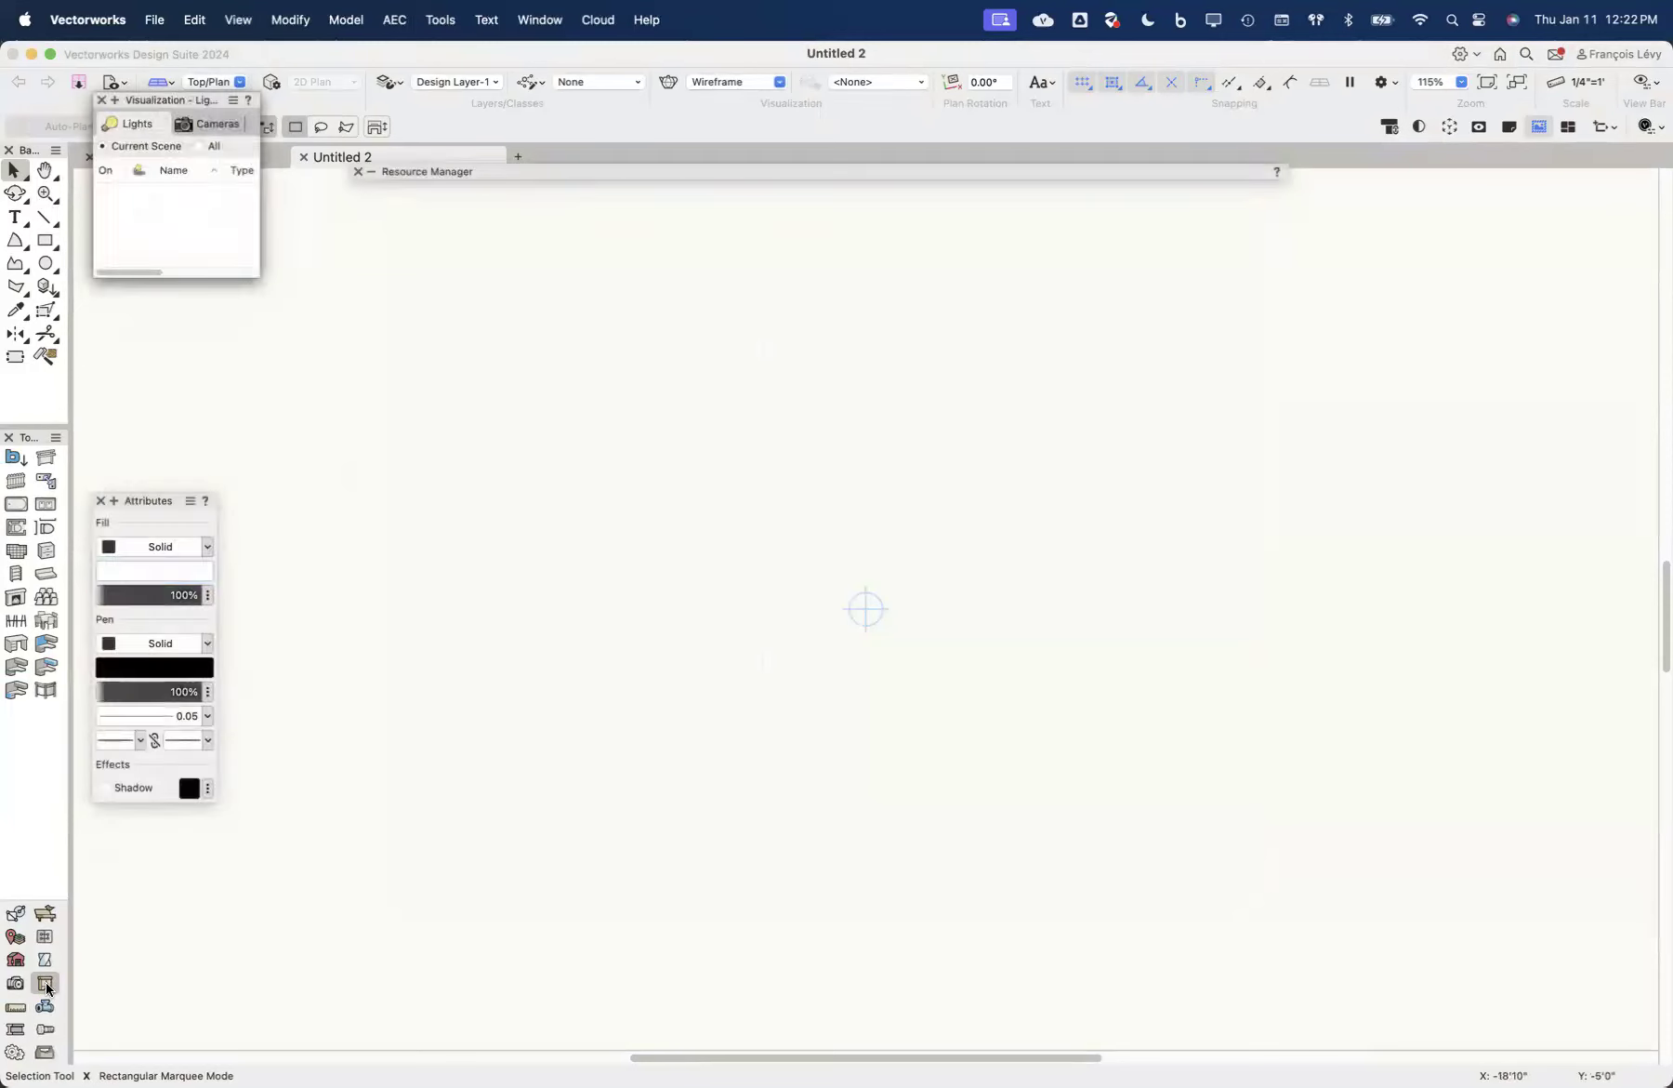
Step: Detach the Rendering tool set as a floating palette in the drawing area and reshape it into a single column
drag(44, 1052, 425, 484)
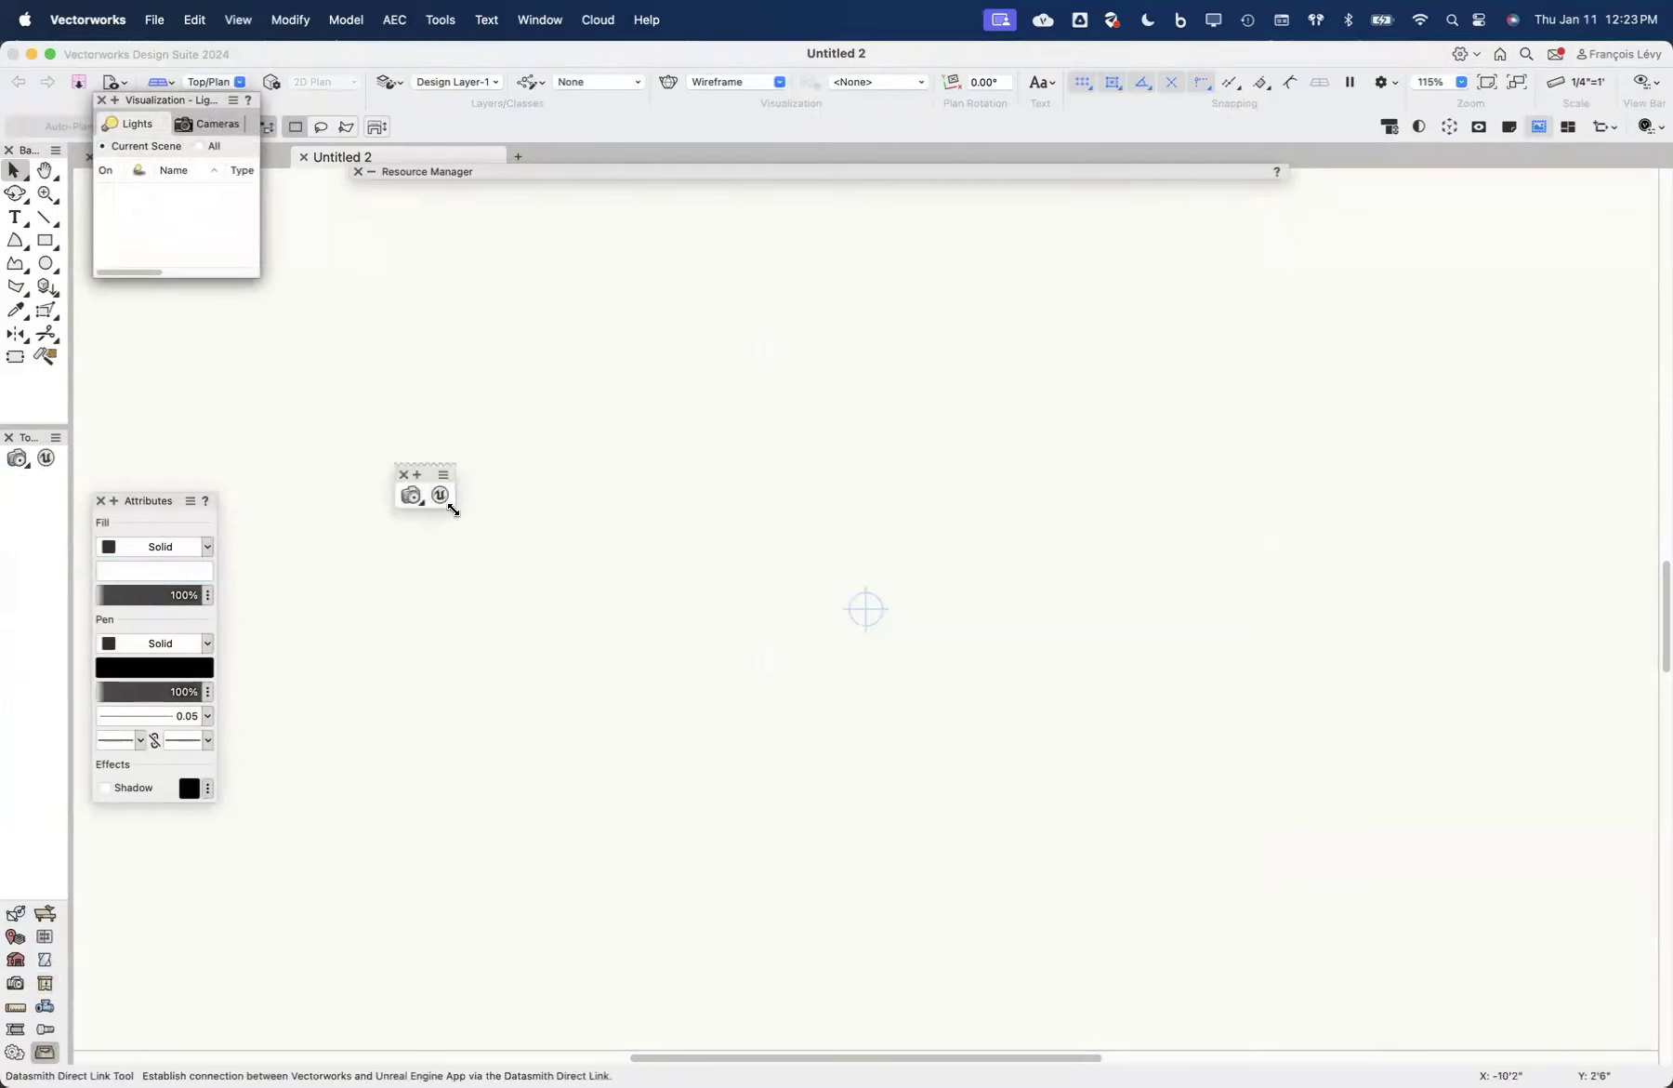
drag(445, 508, 410, 599)
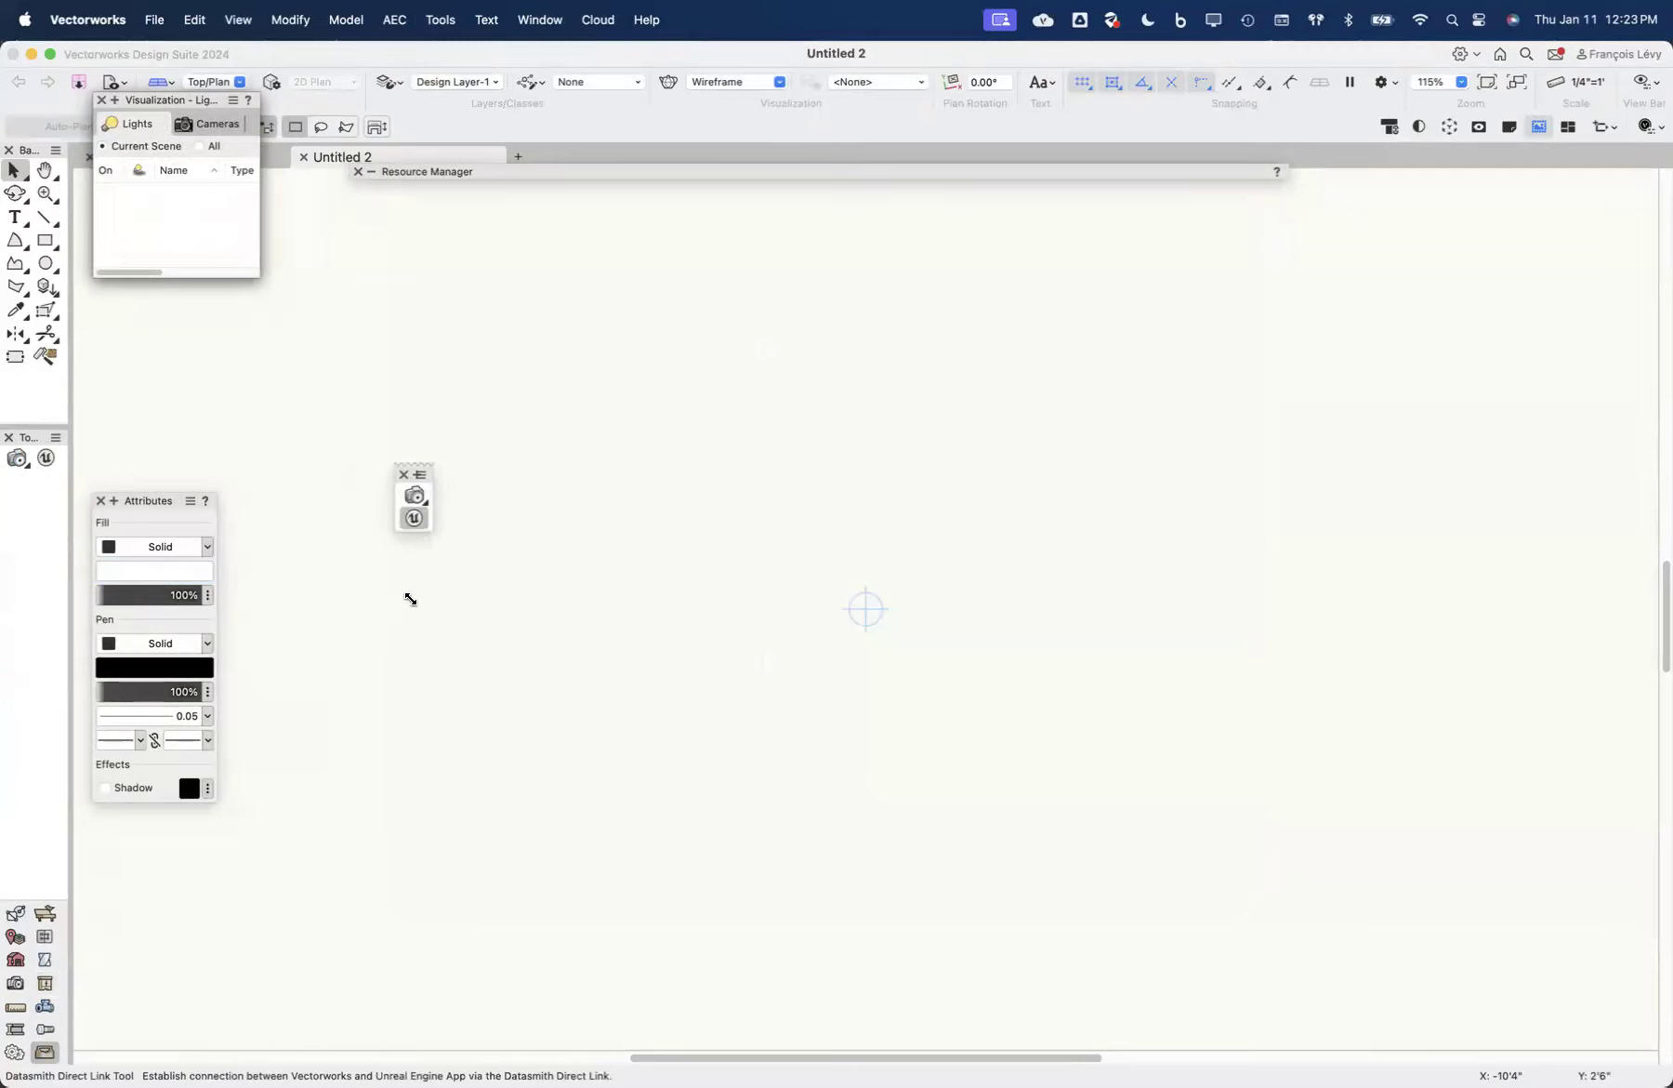
Step: View the nested tools under Renderworks Camera in the floating palette and under Polyline in the Basic palette
click(425, 495)
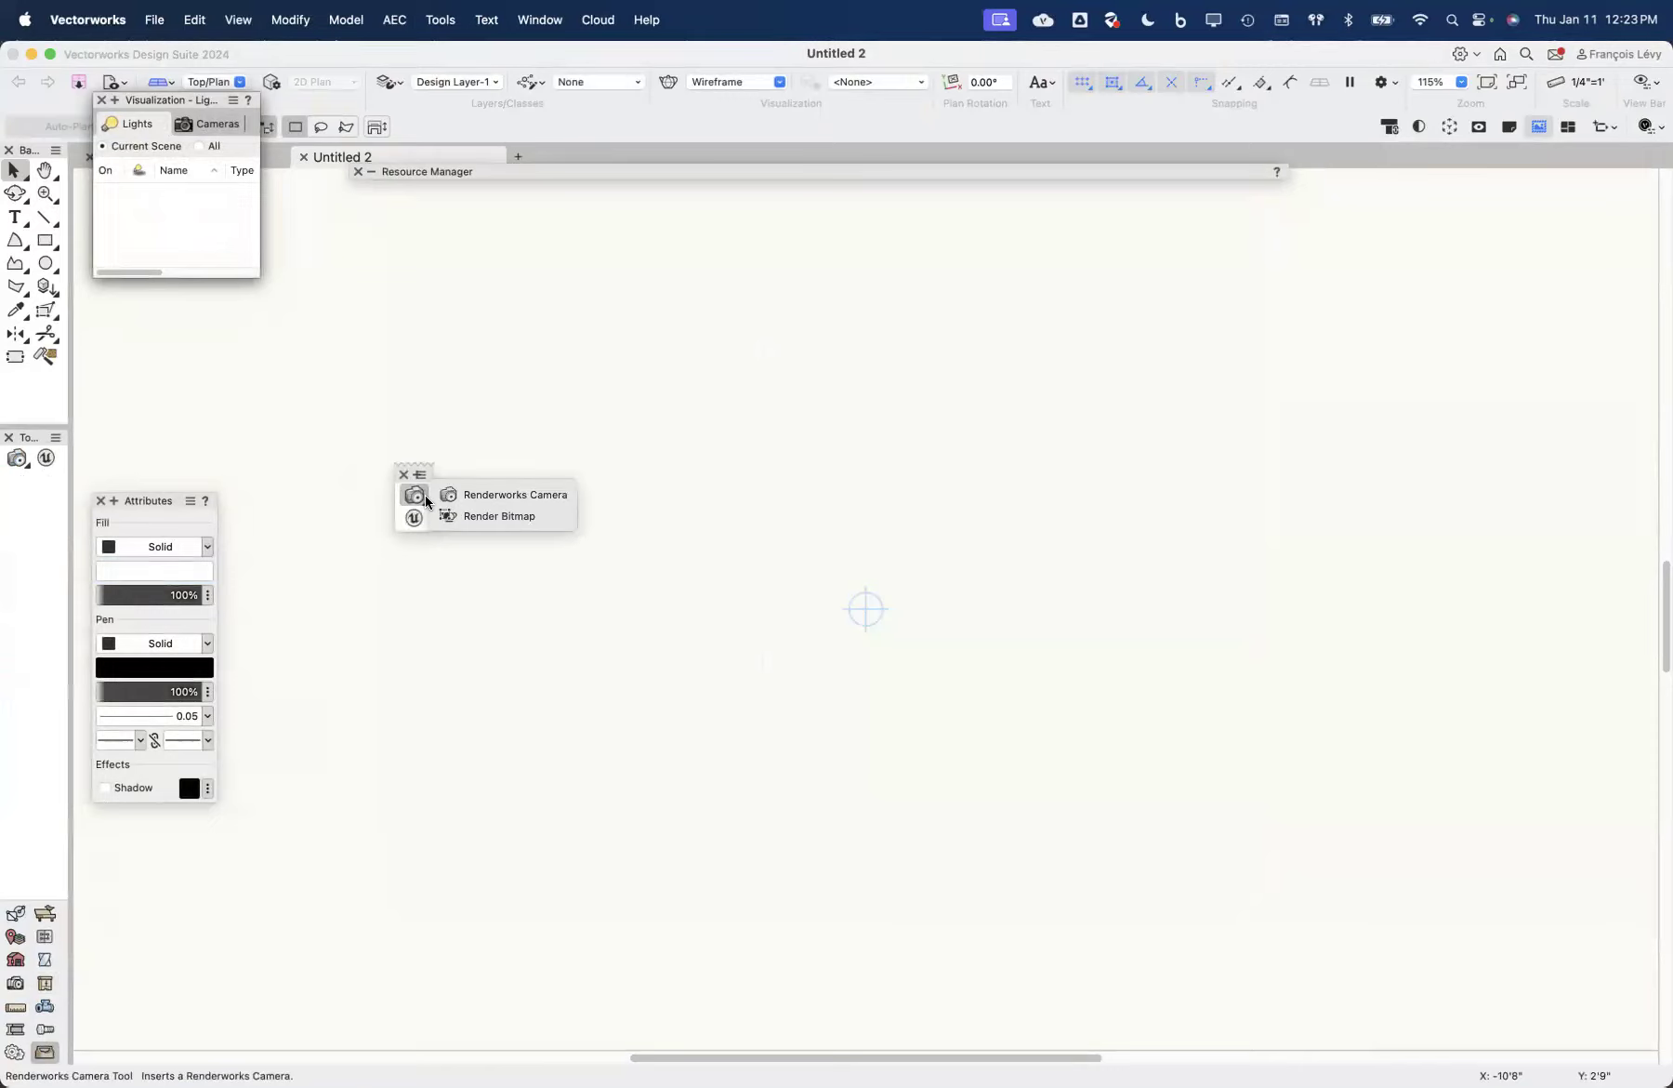
click(488, 534)
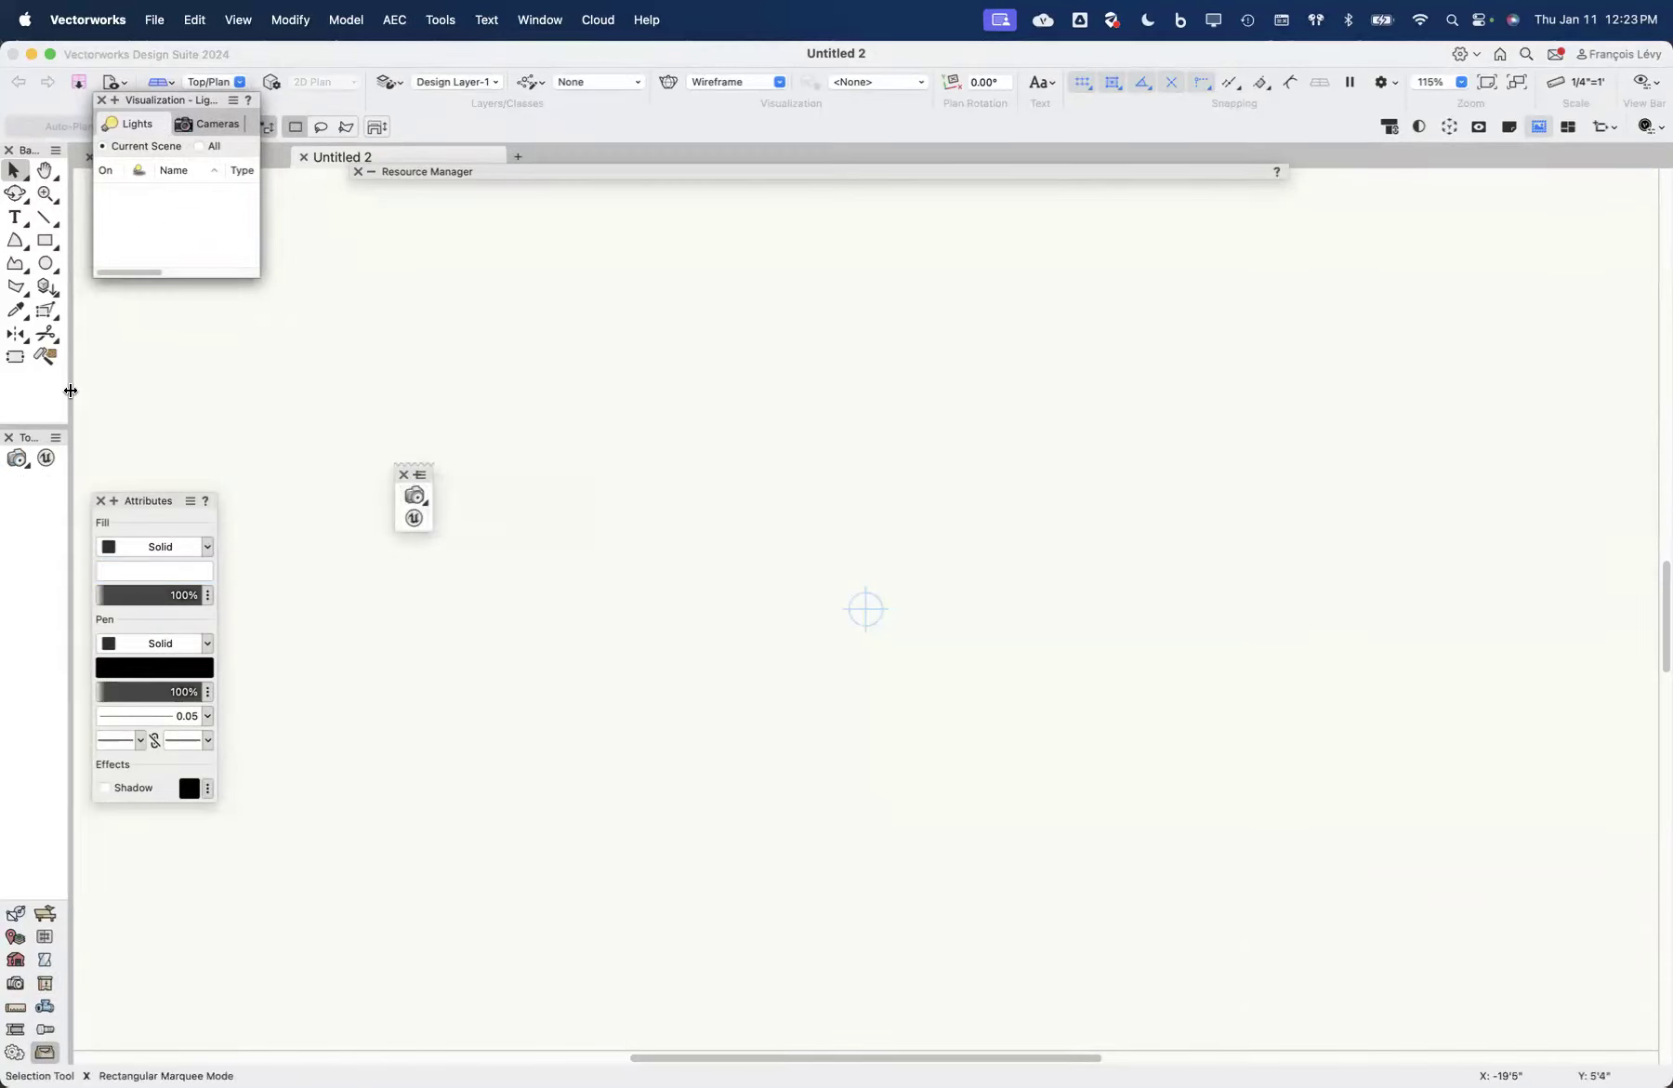
click(25, 273)
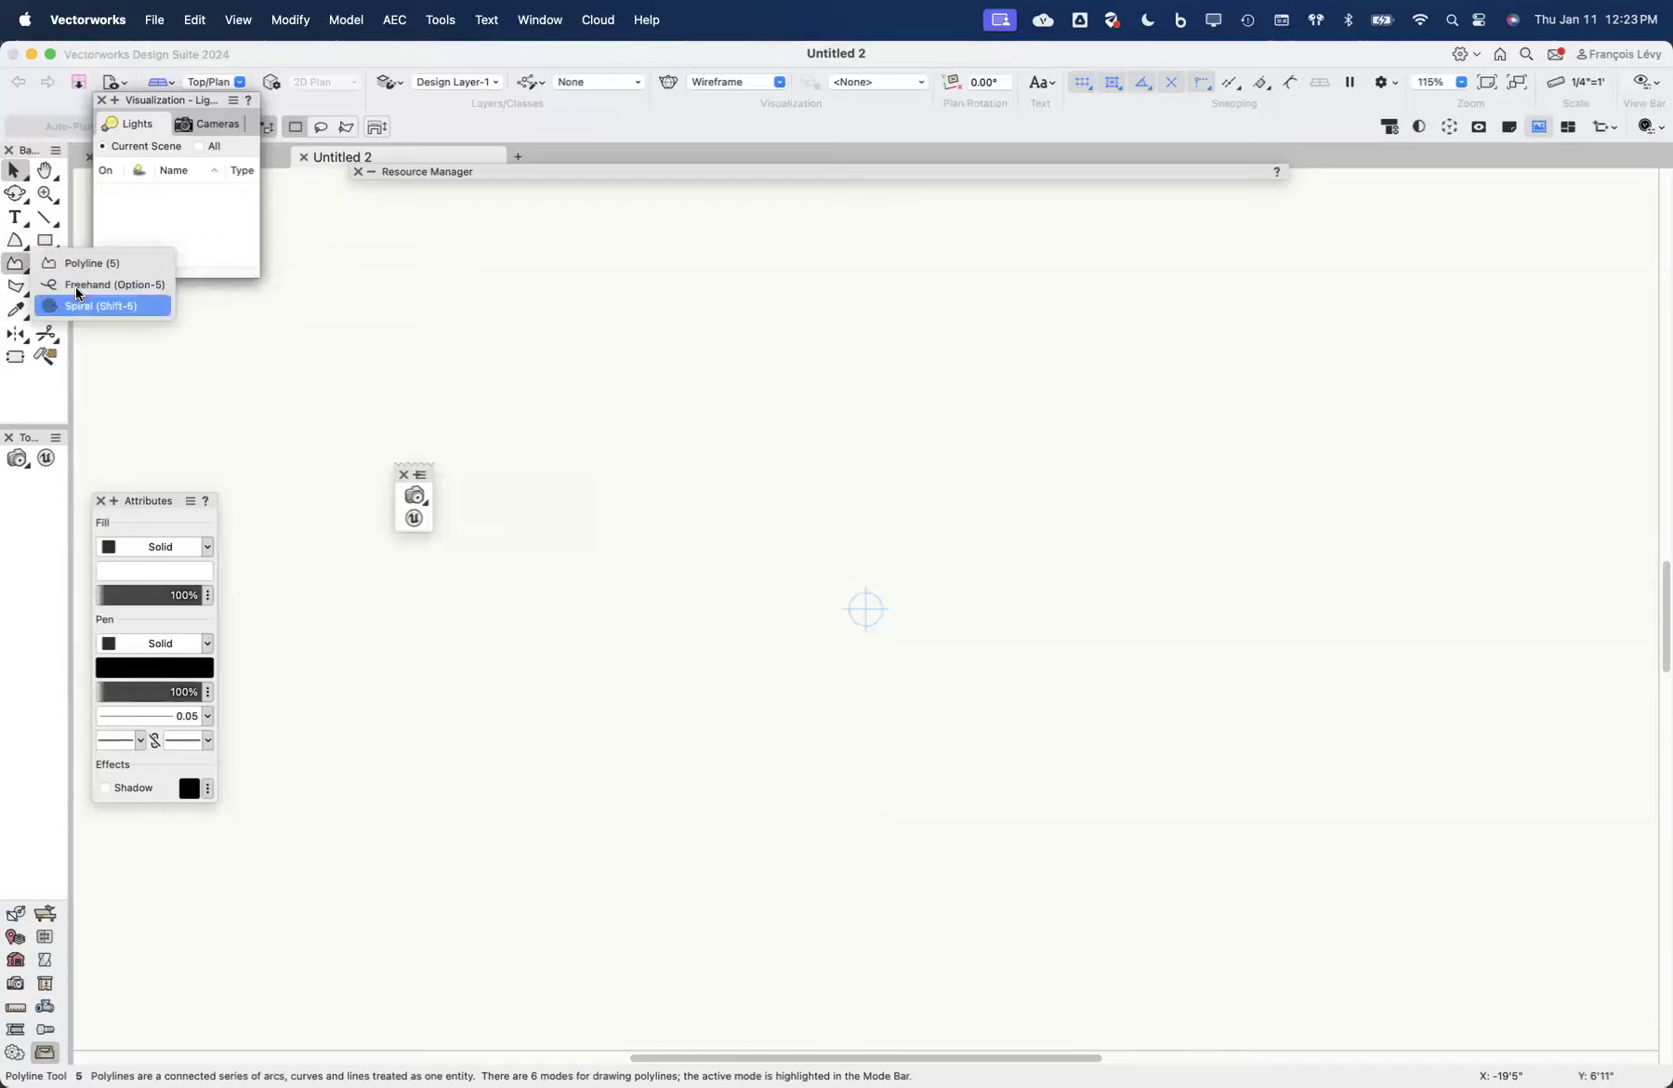
Step: Activate the Selection tool, switch to the Architect workspace to view its layout, and return to the MacBook Copy workspace
click(16, 268)
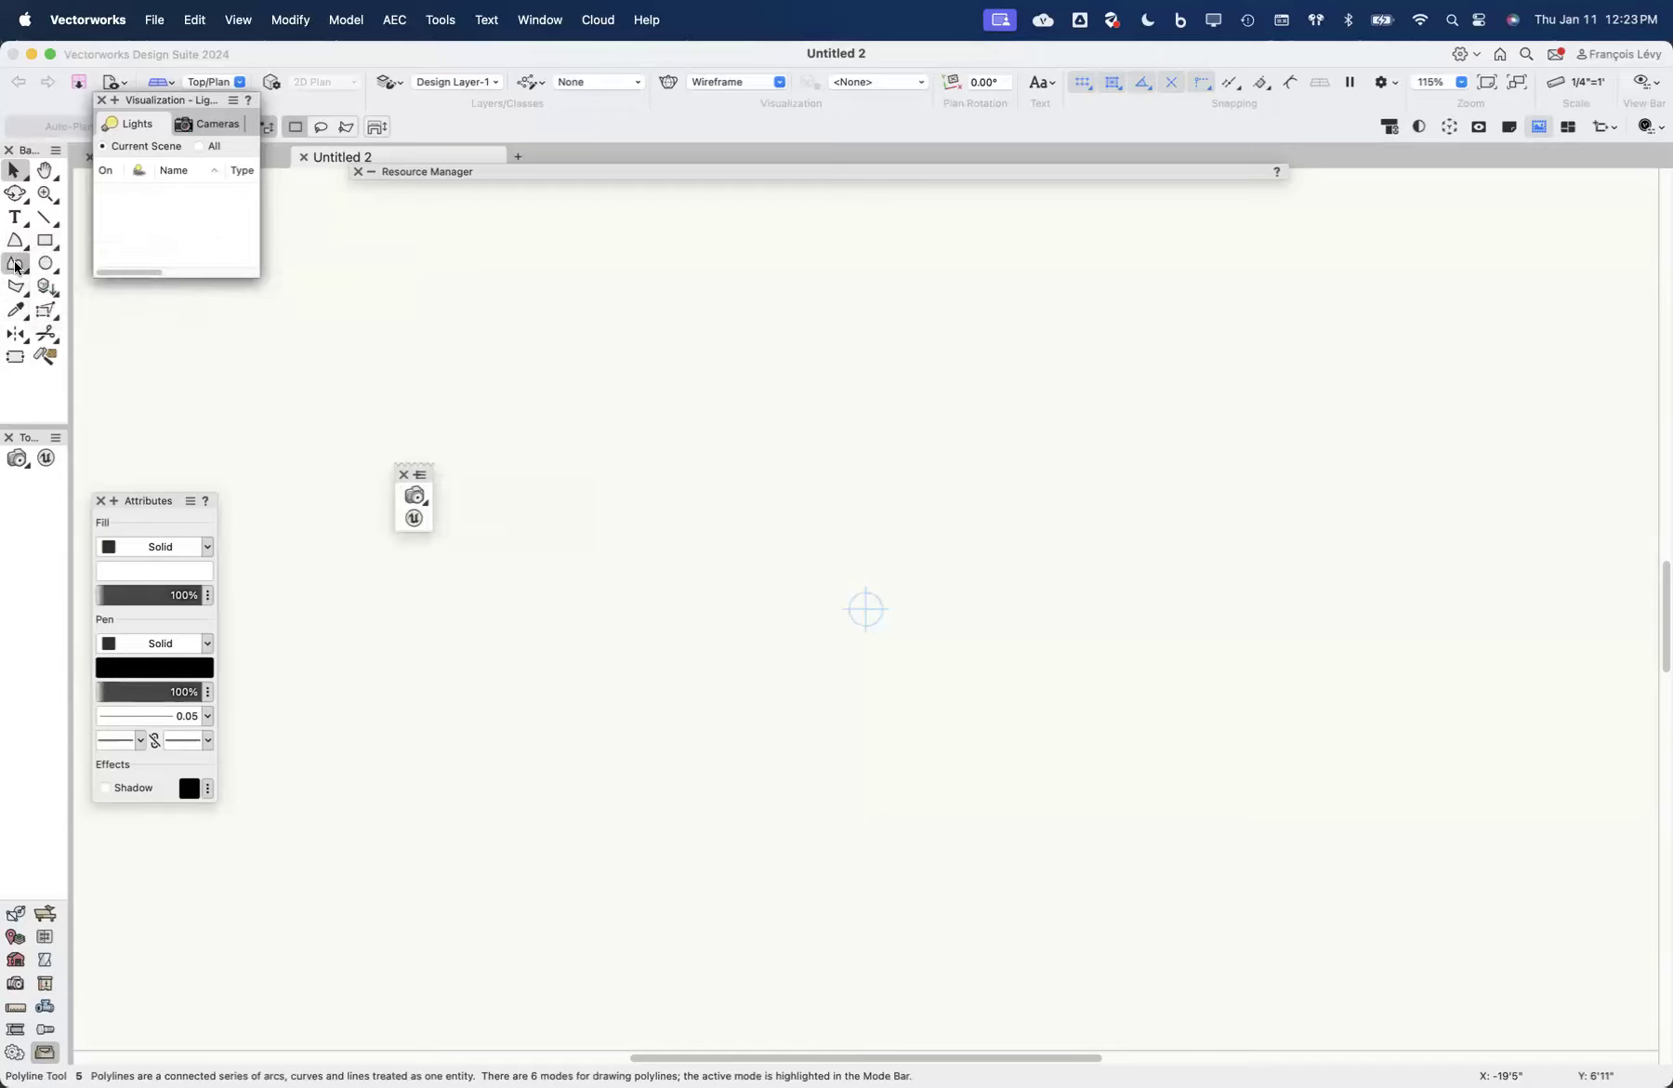
key(x)
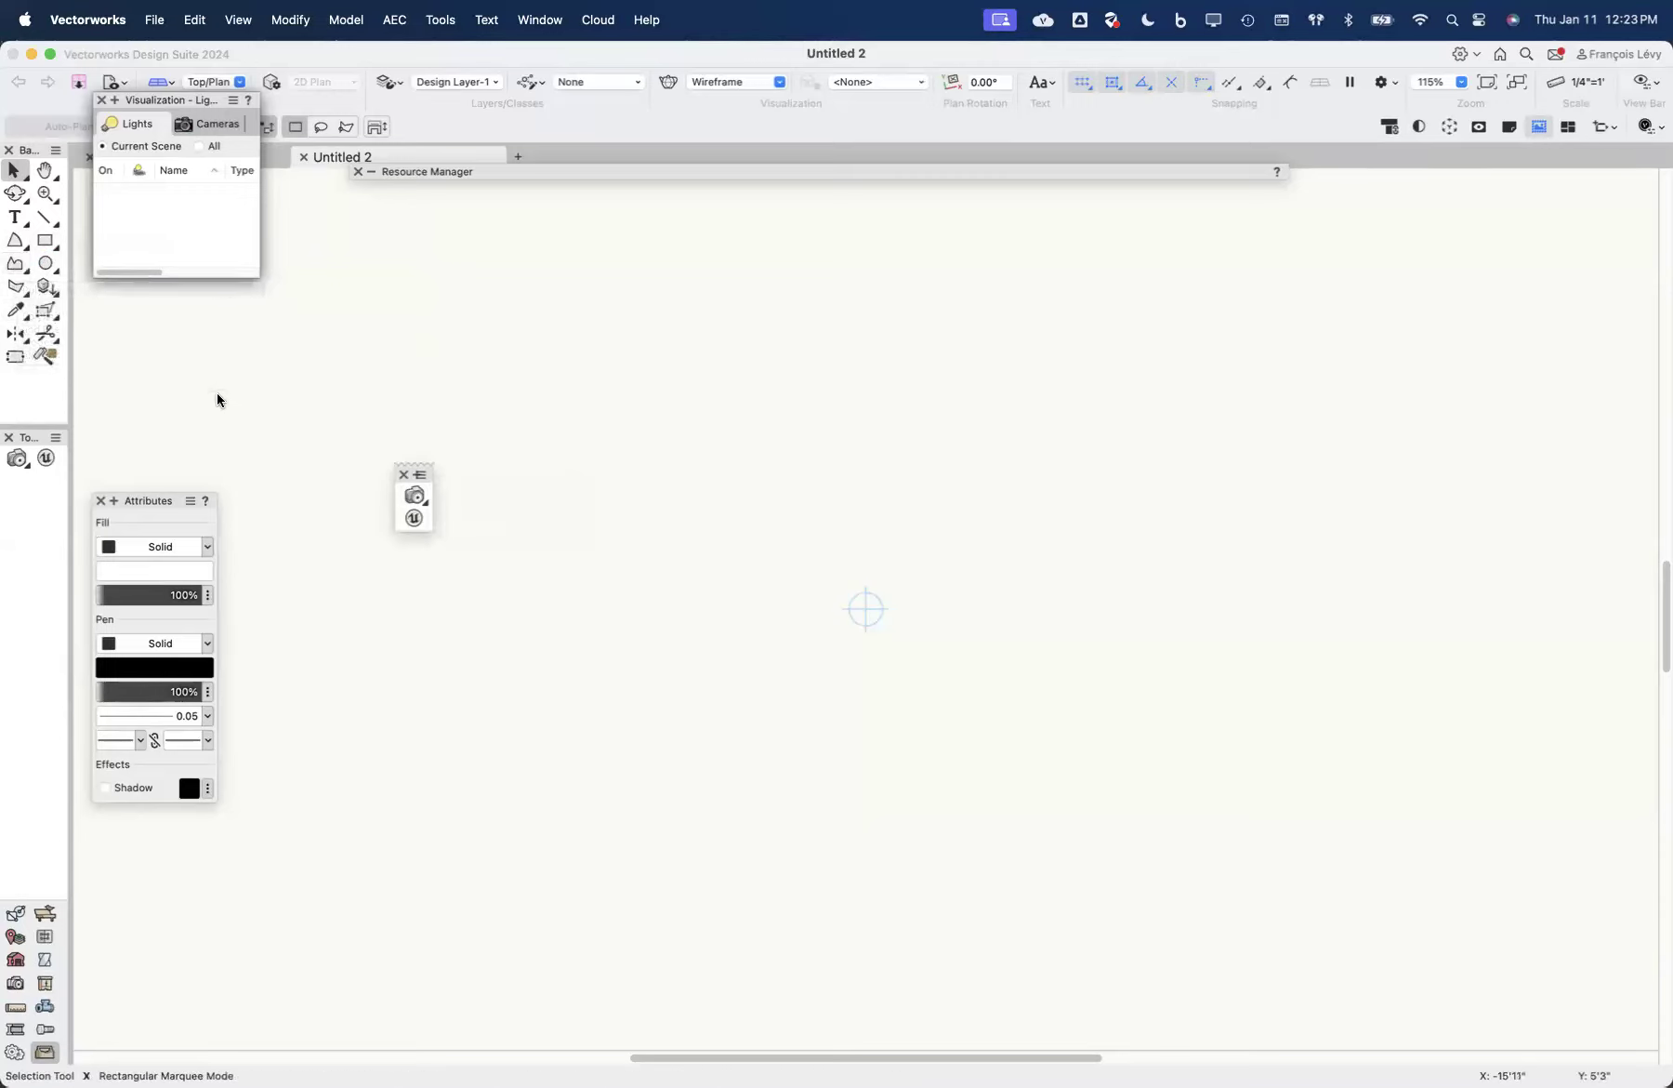
click(445, 24)
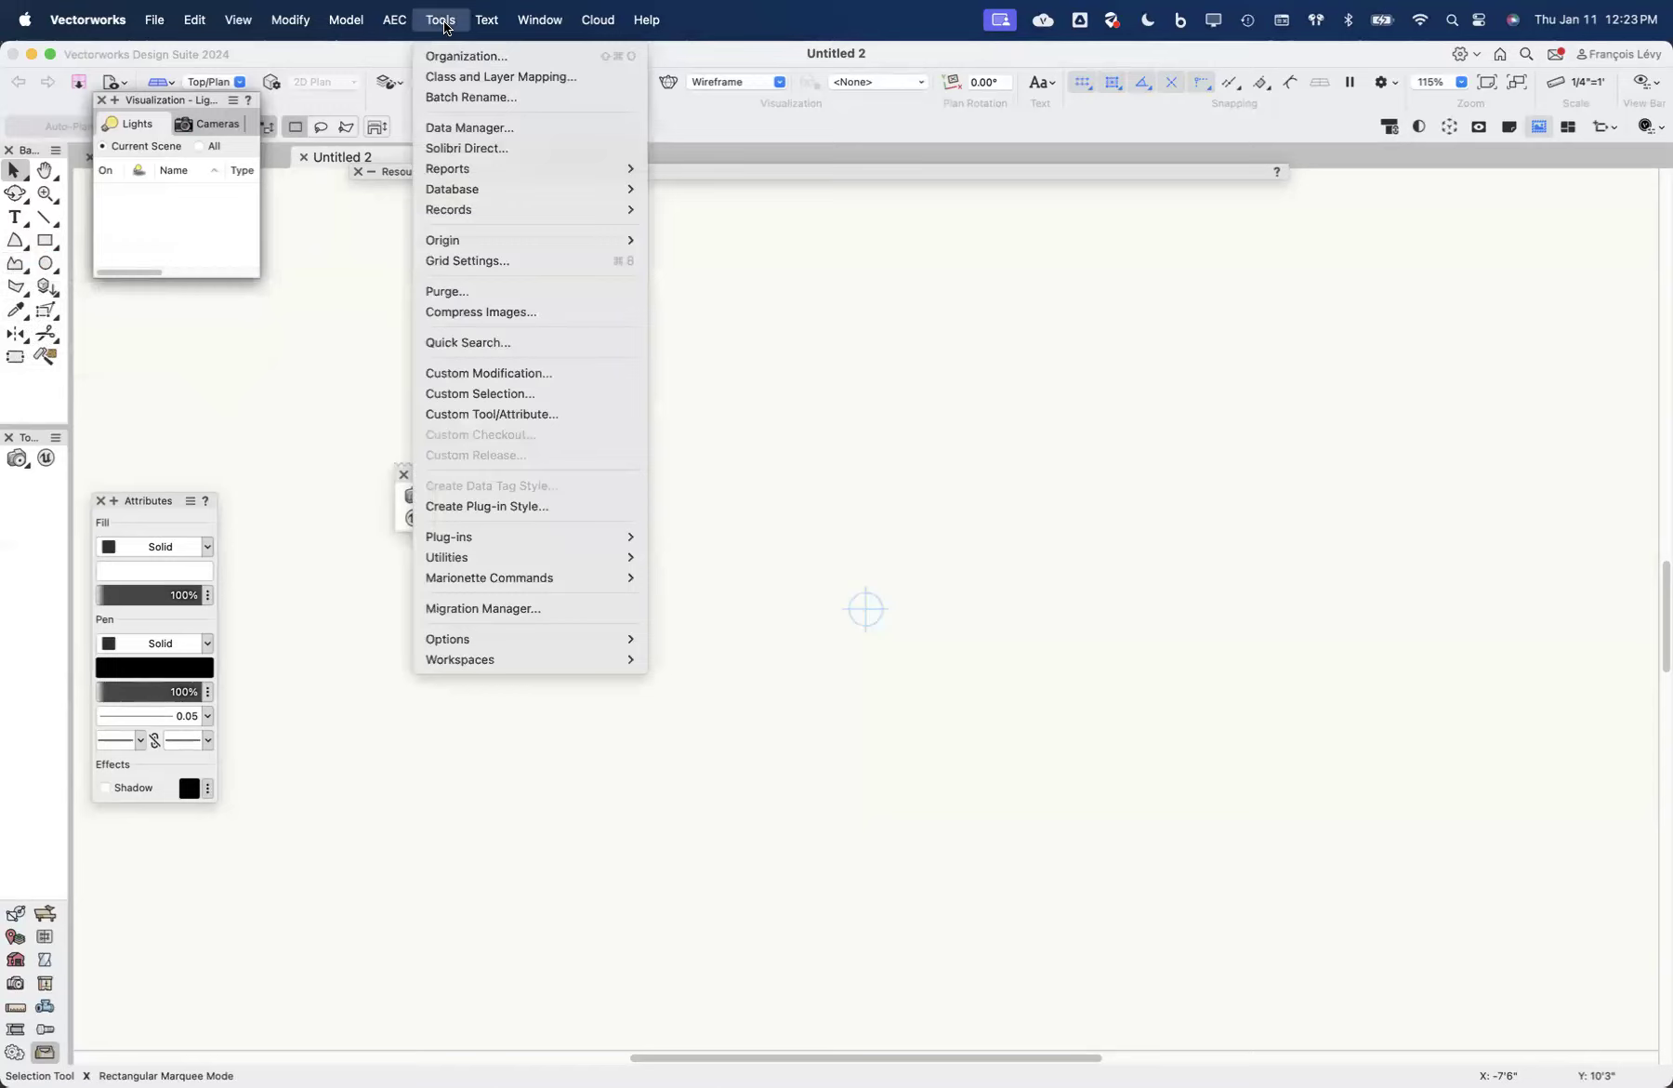
mouse_move(498, 664)
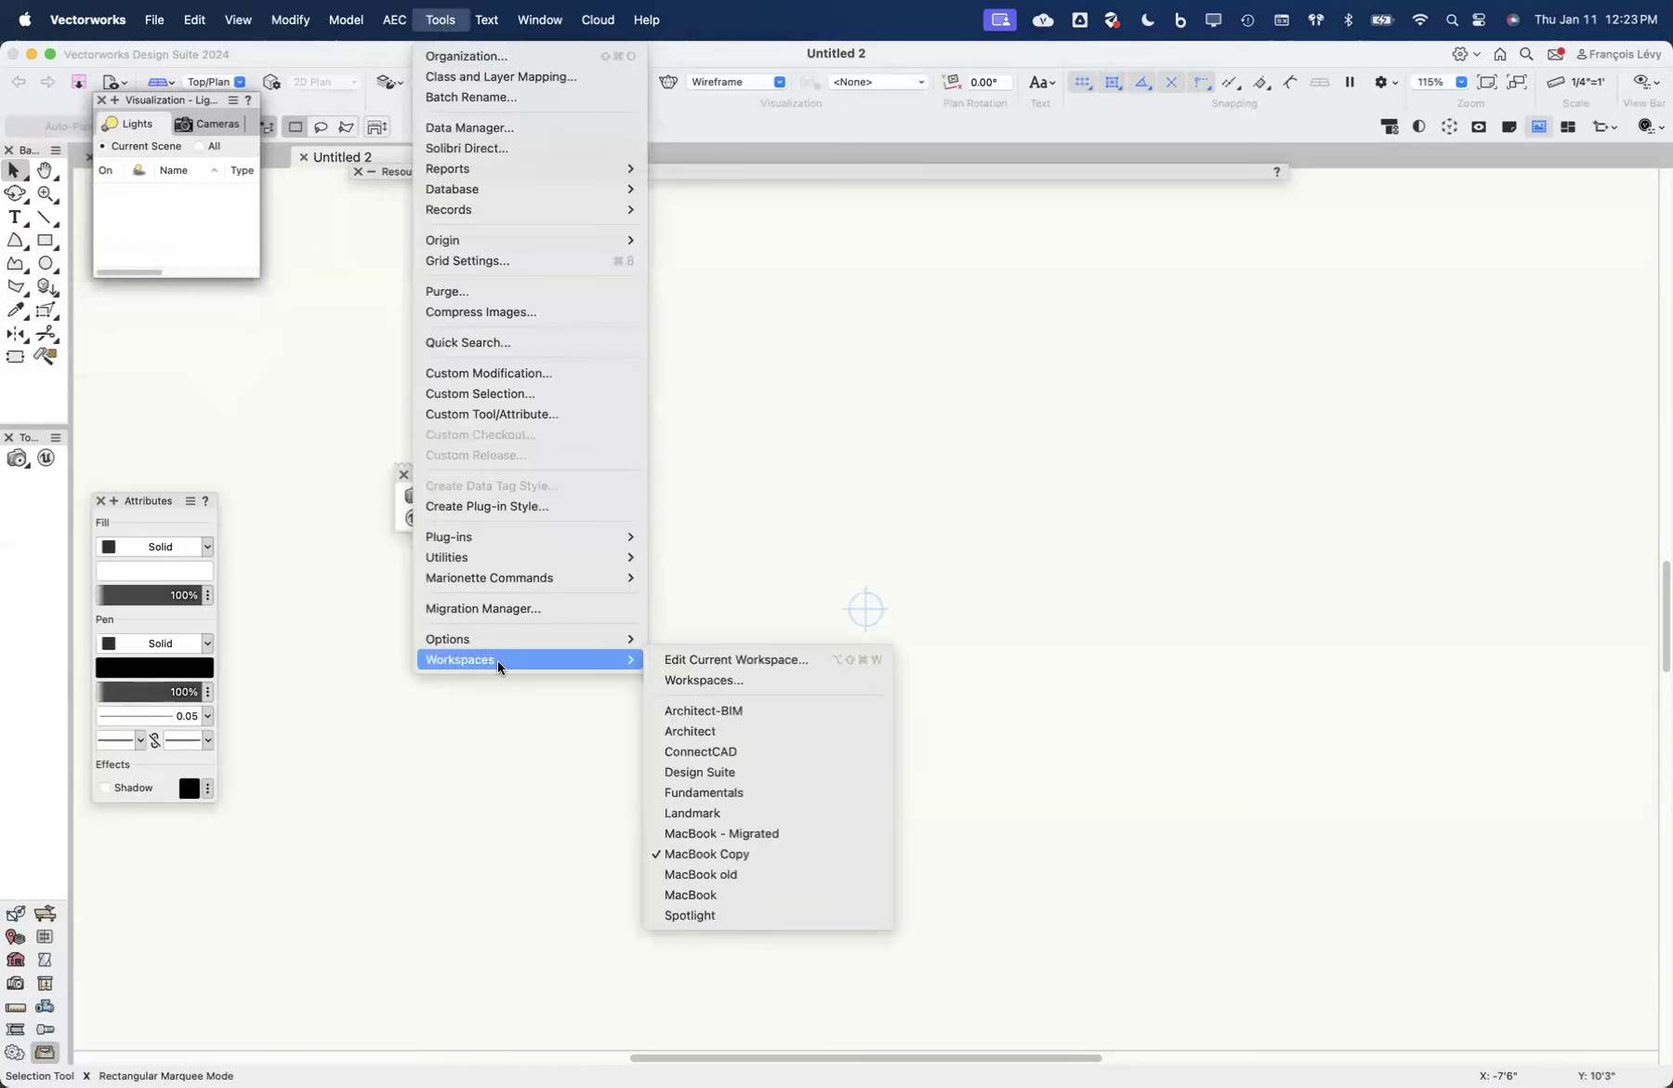
click(710, 729)
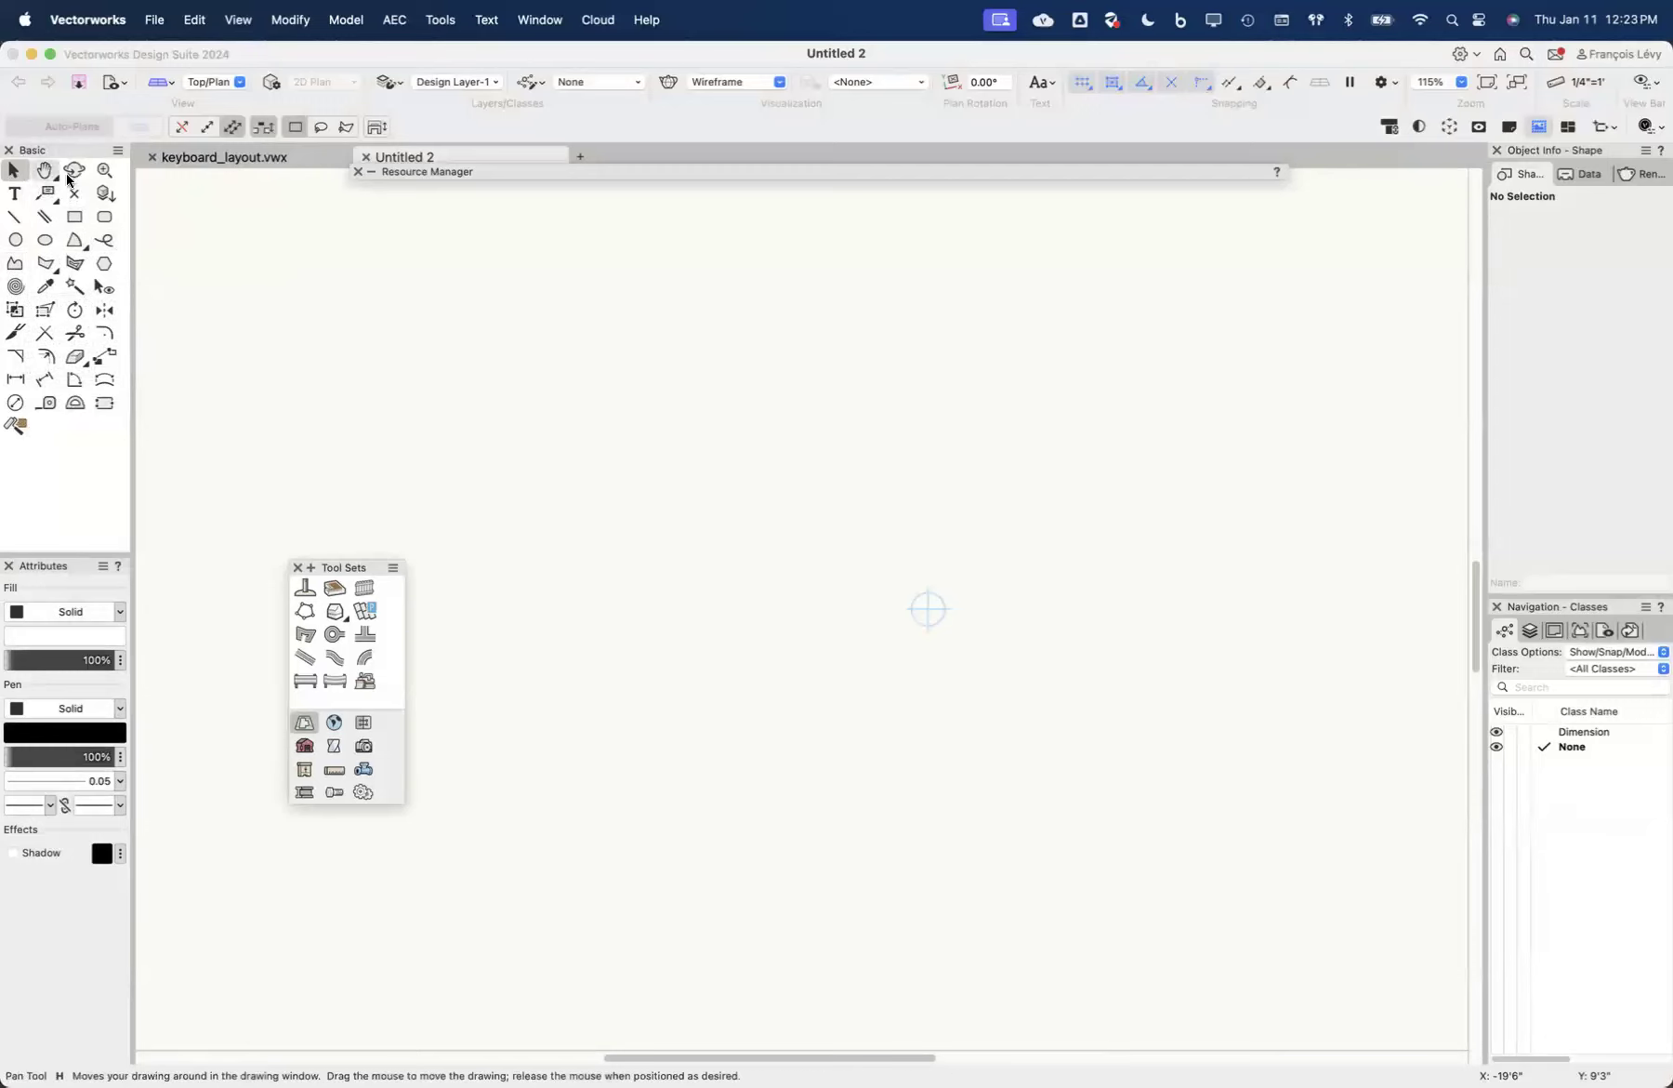
click(441, 19)
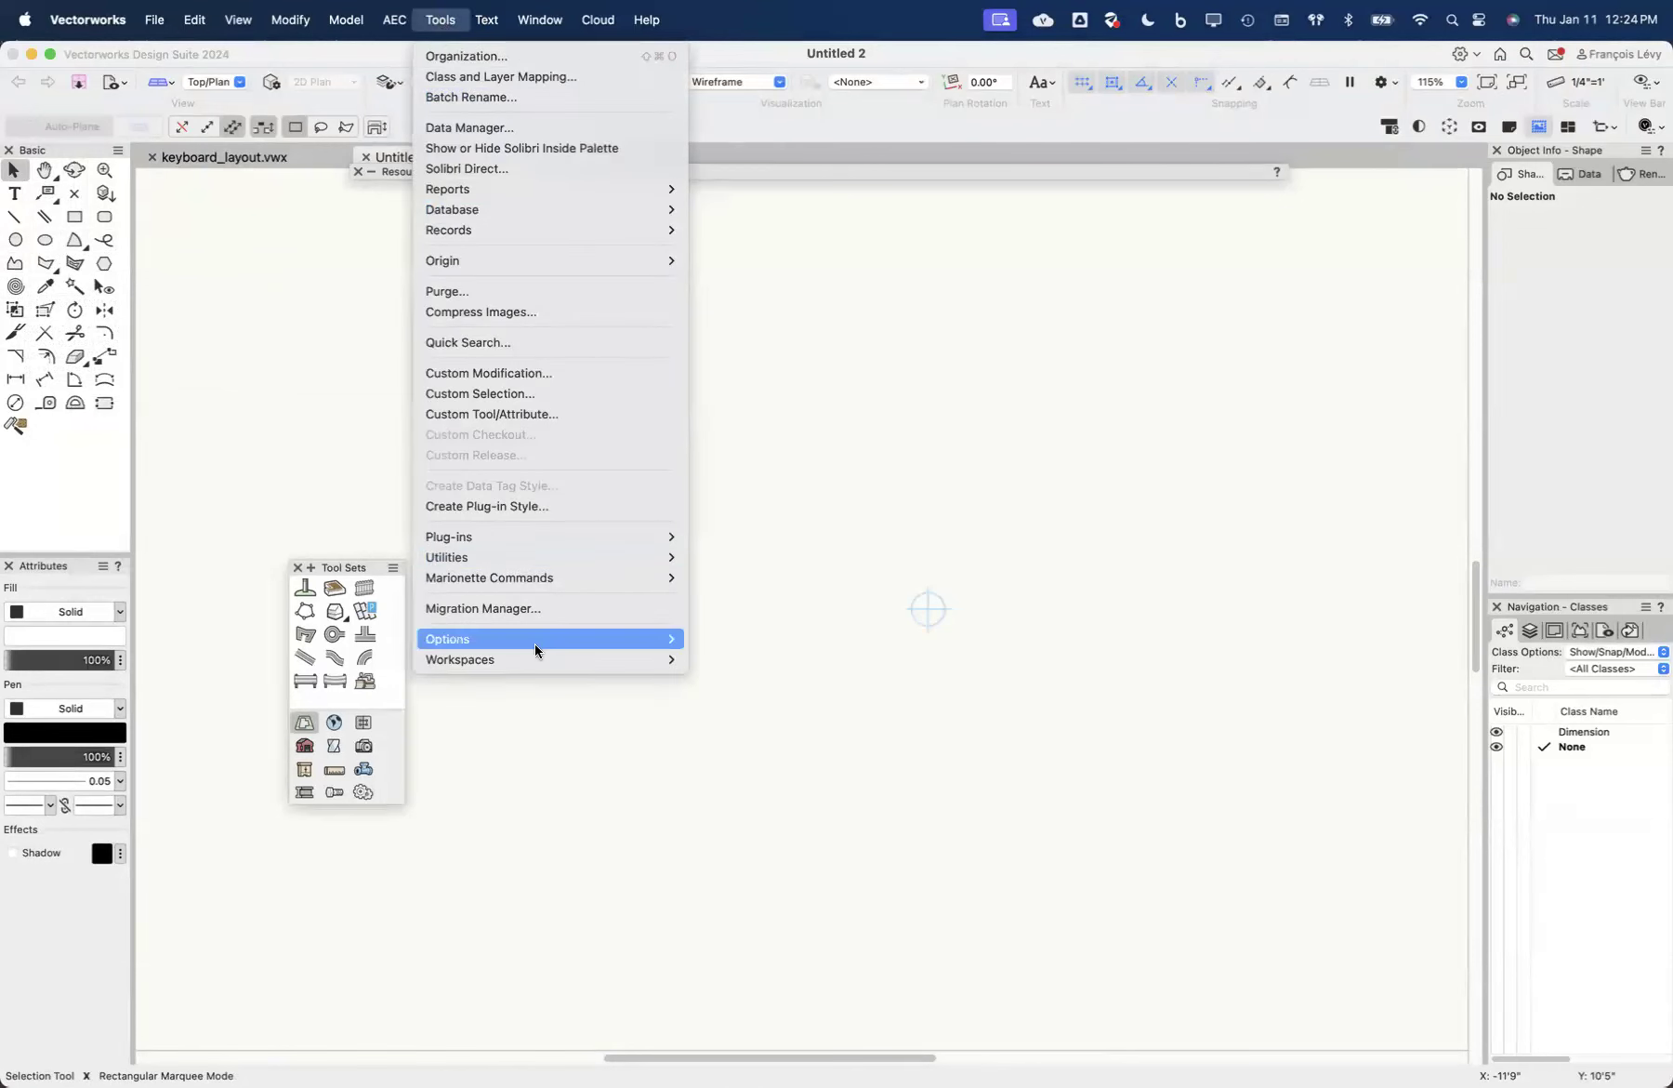
mouse_move(537, 659)
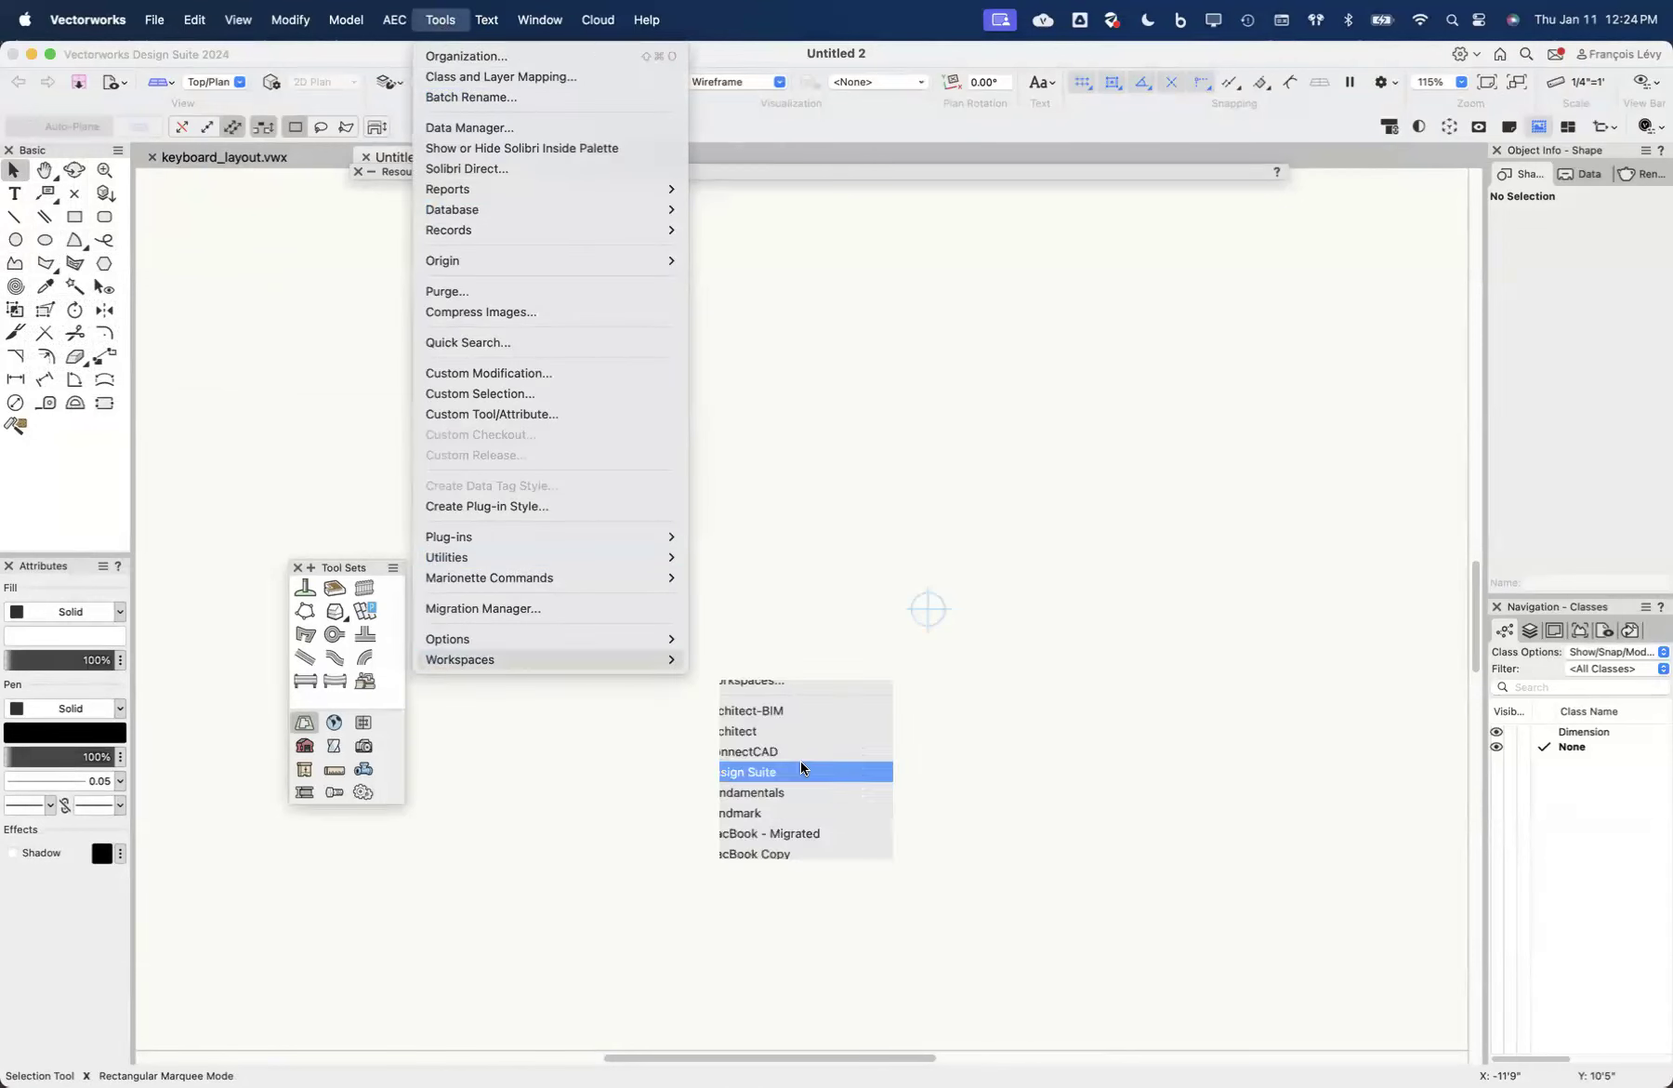
click(802, 855)
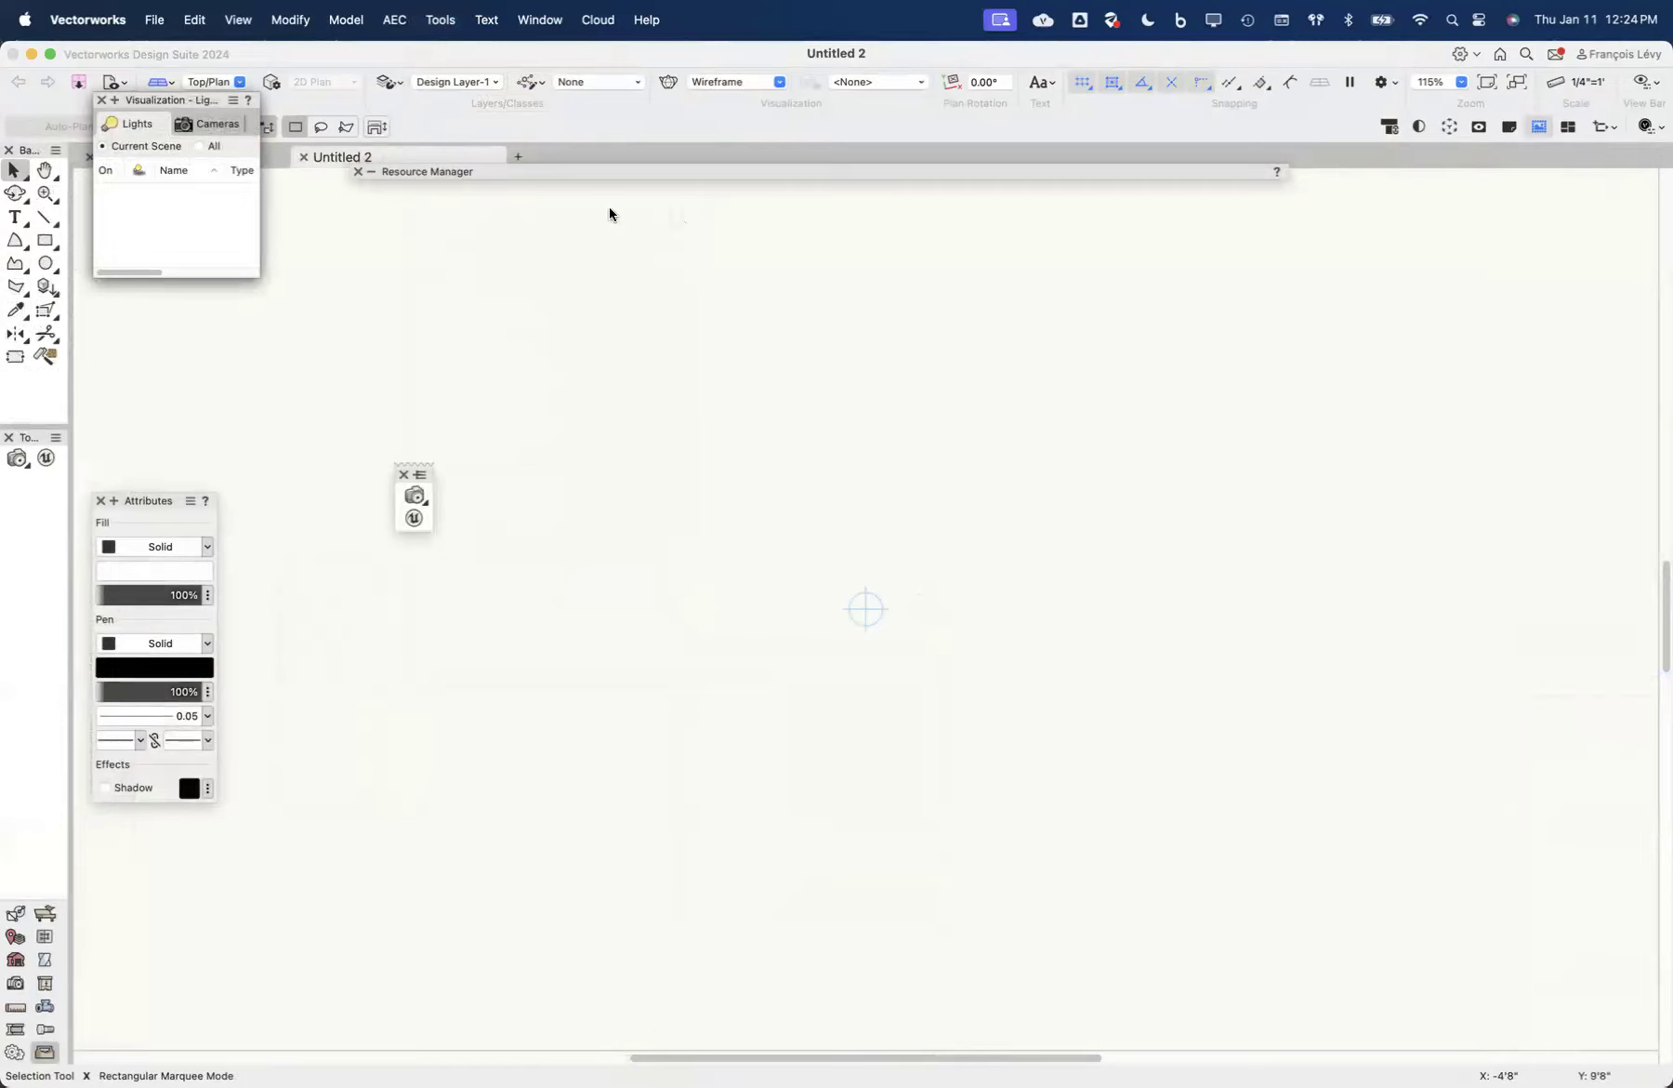
Step: Open the current MacBook Copy workspace for editing and expand the All Menus category in the commands list
click(489, 19)
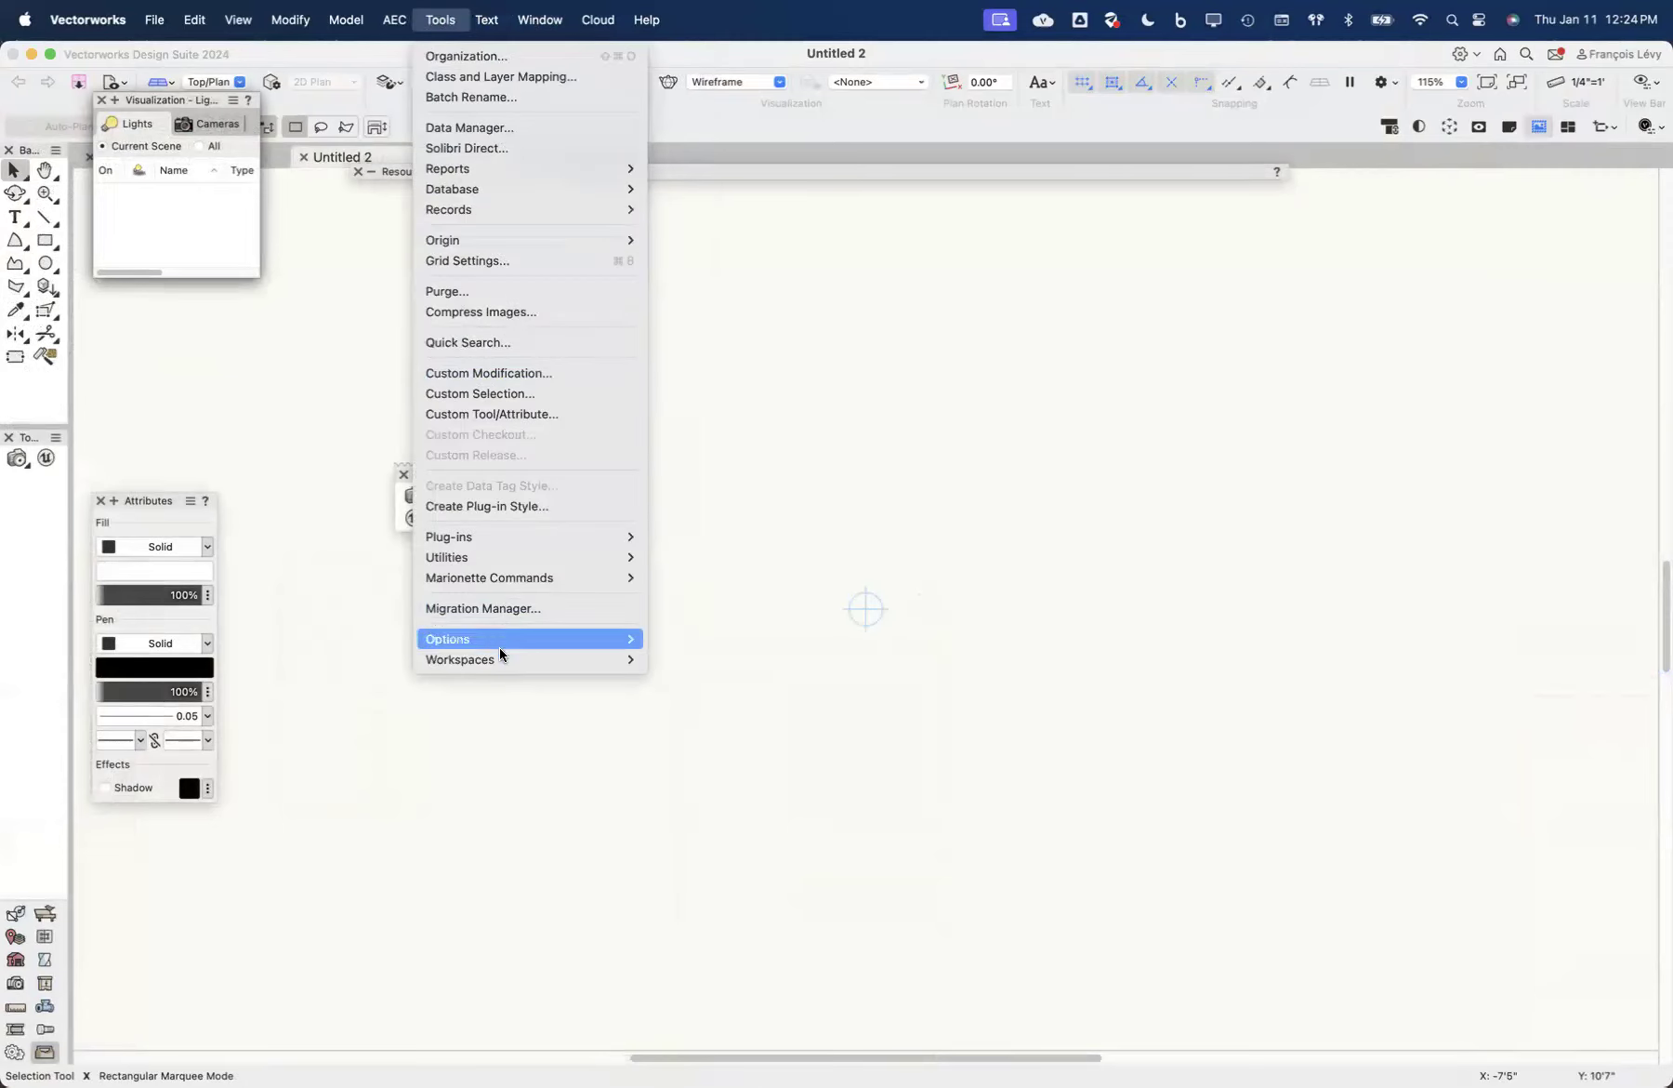
mouse_move(502, 659)
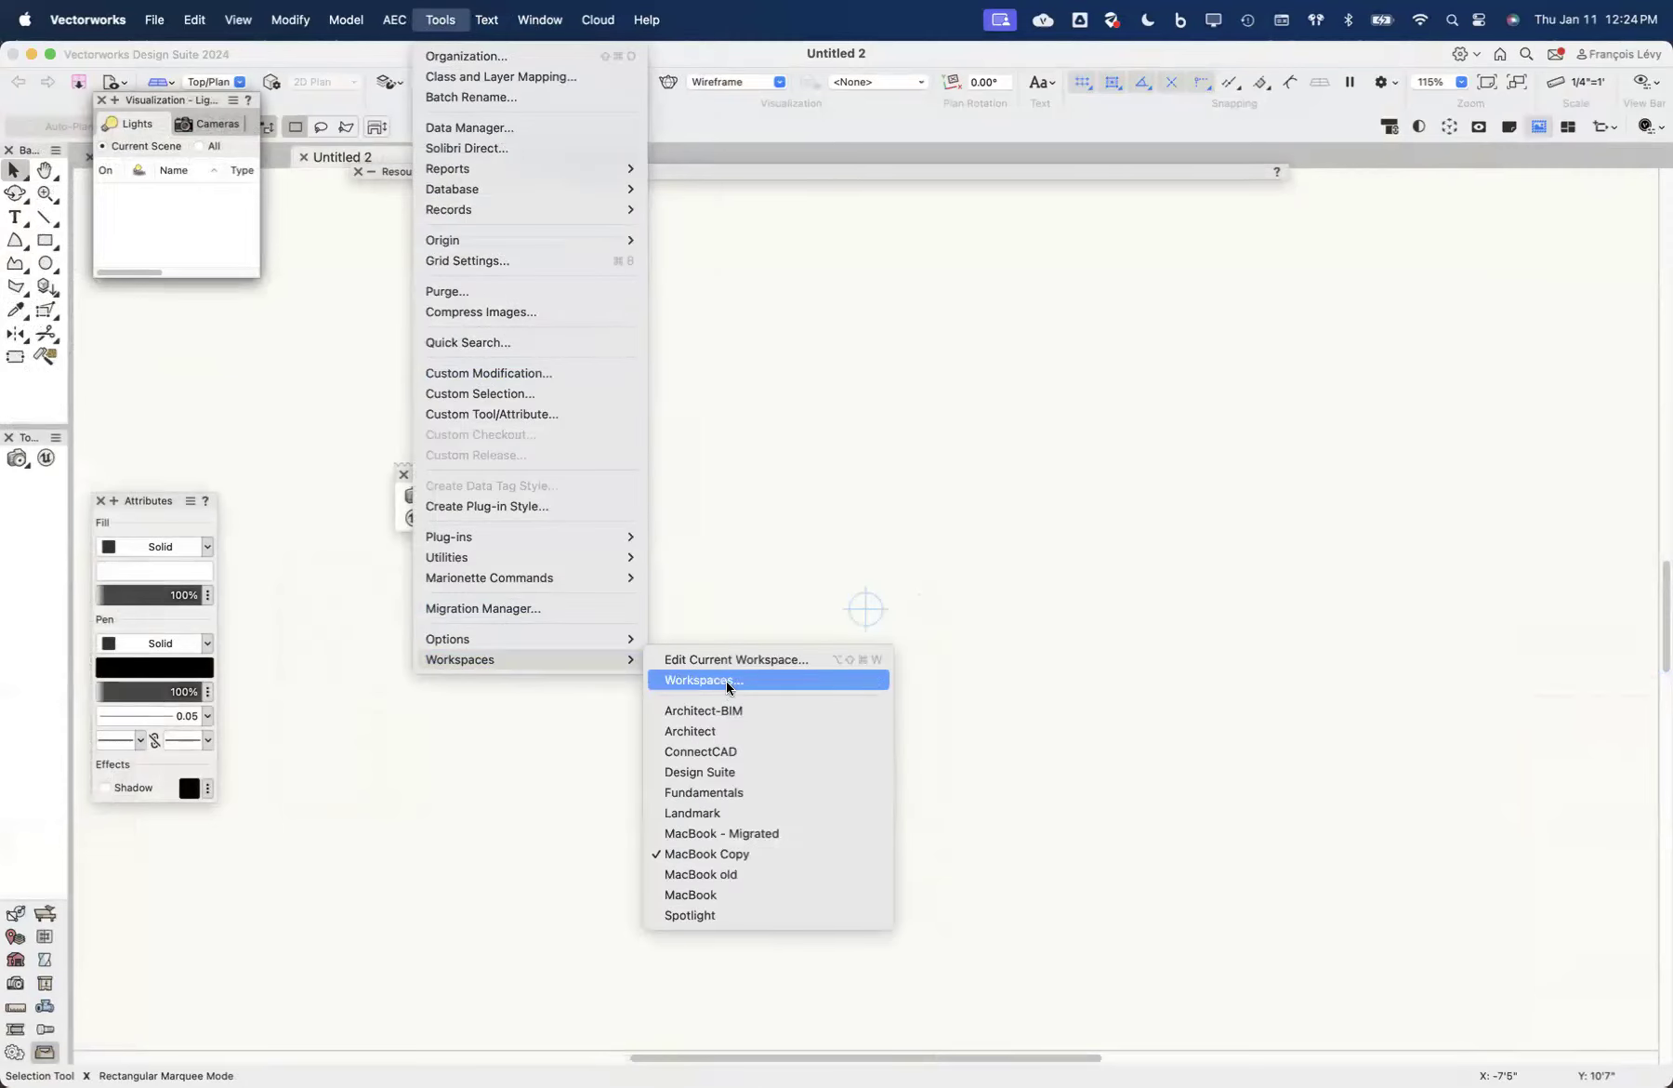
click(728, 660)
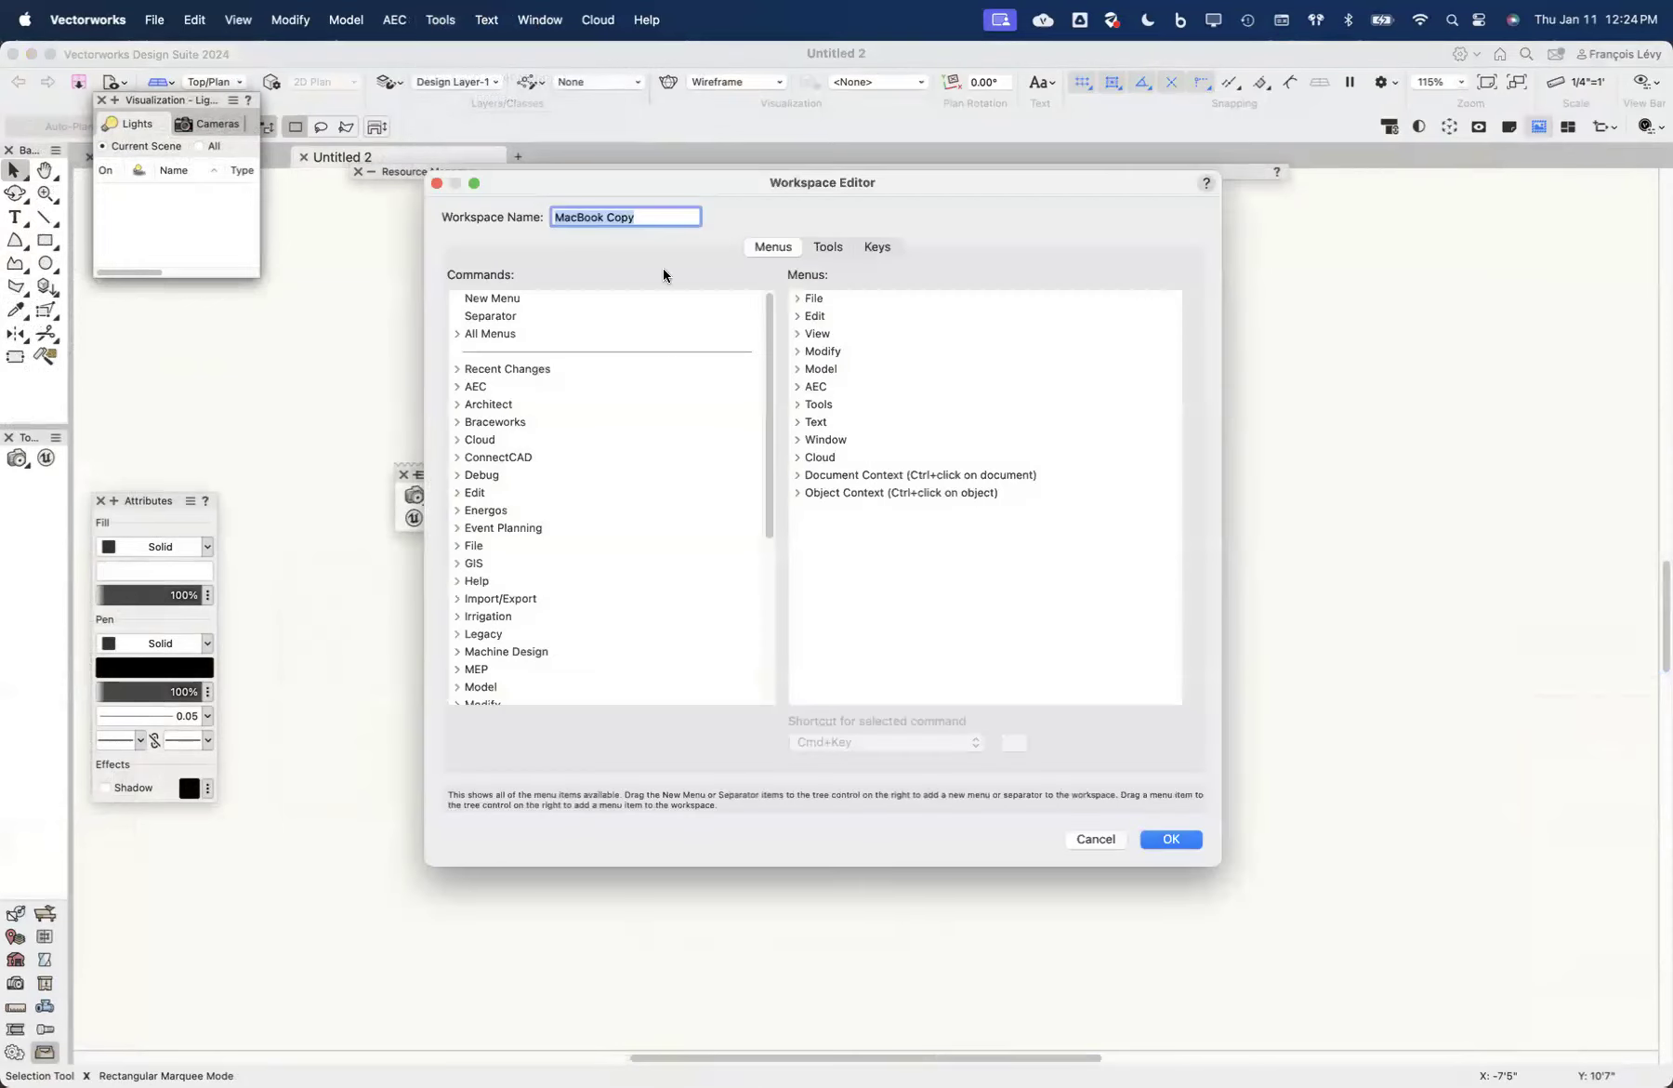
click(640, 318)
click(457, 334)
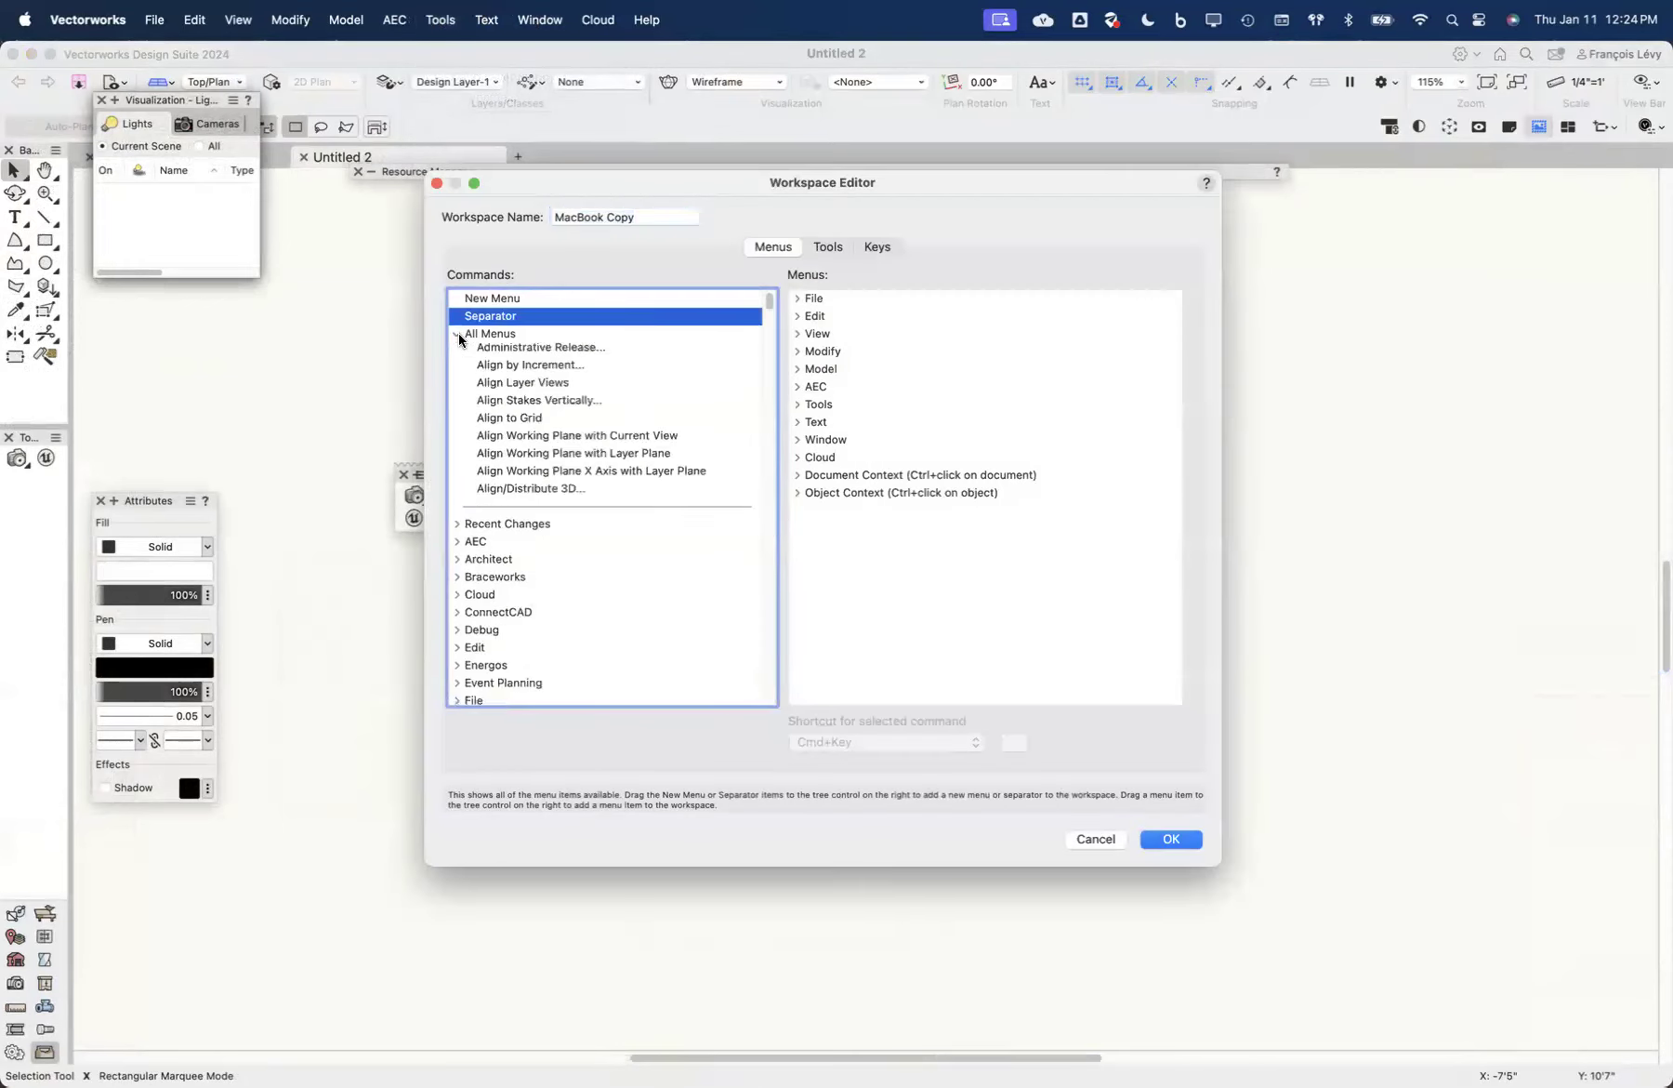
scroll(580, 402, down, 2)
scroll(580, 401, down, 6)
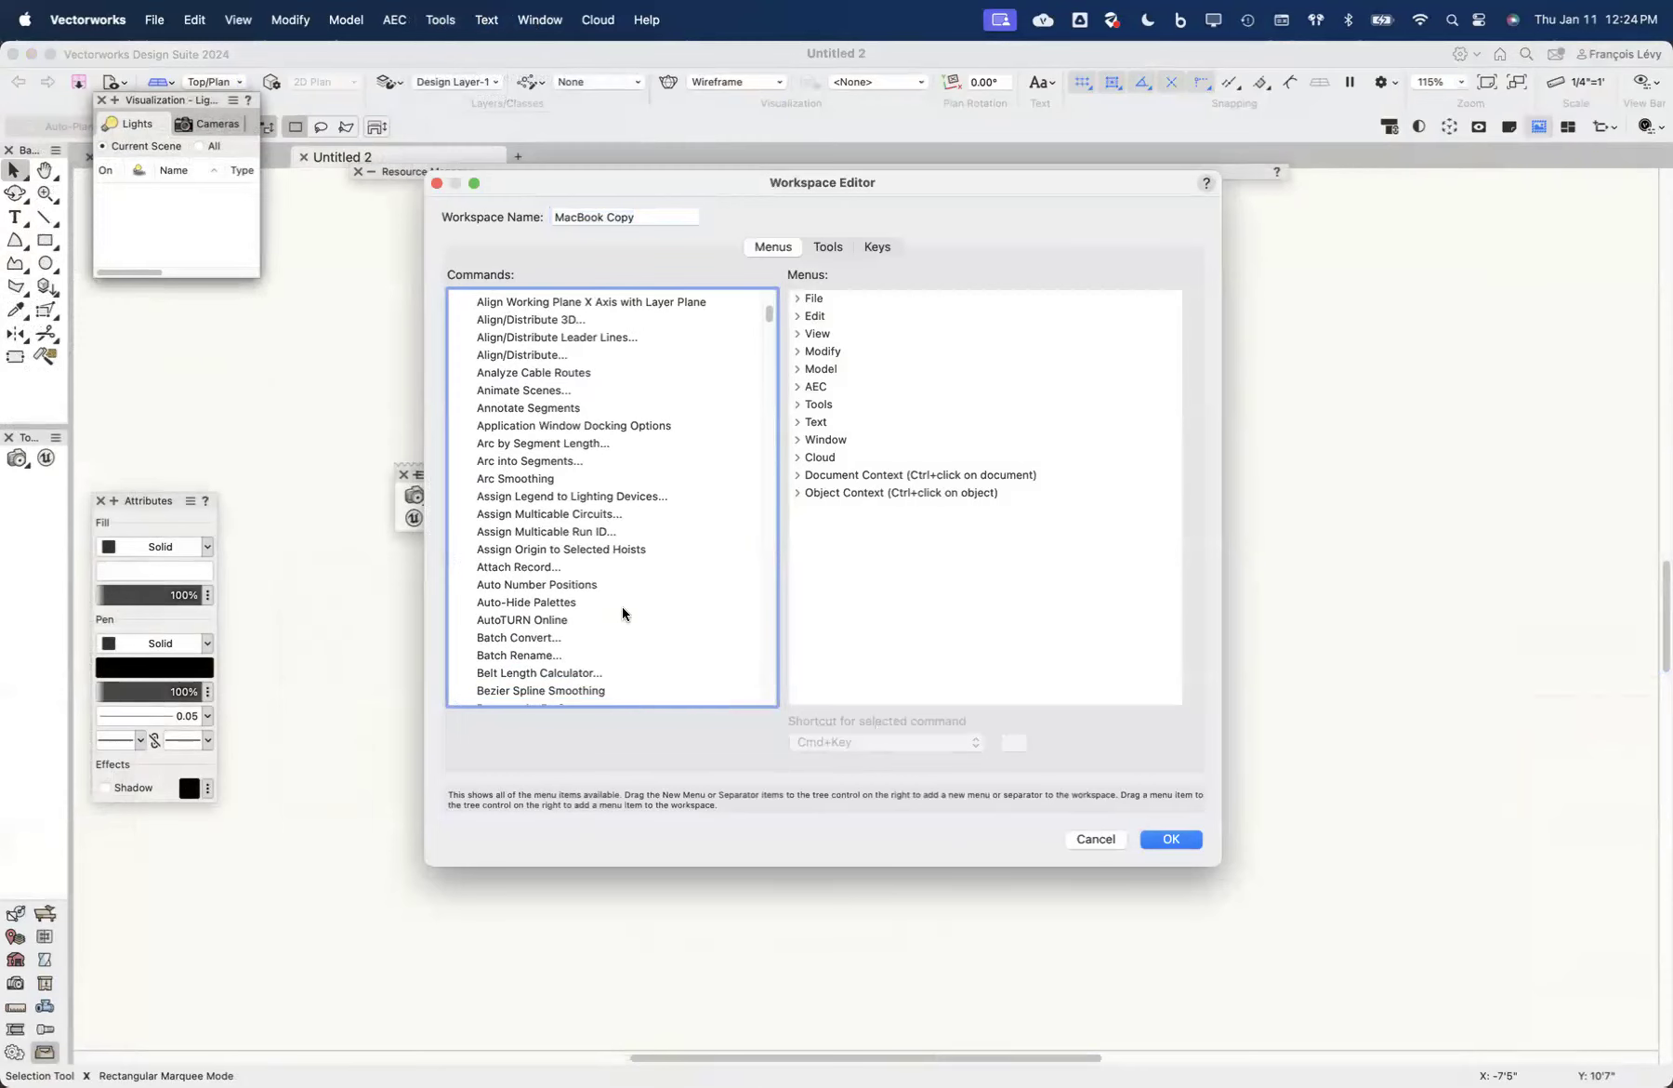
Step: Jump to the commands starting with T under All Menus and look through the alphabetical list back to its beginning
click(574, 532)
text(t)
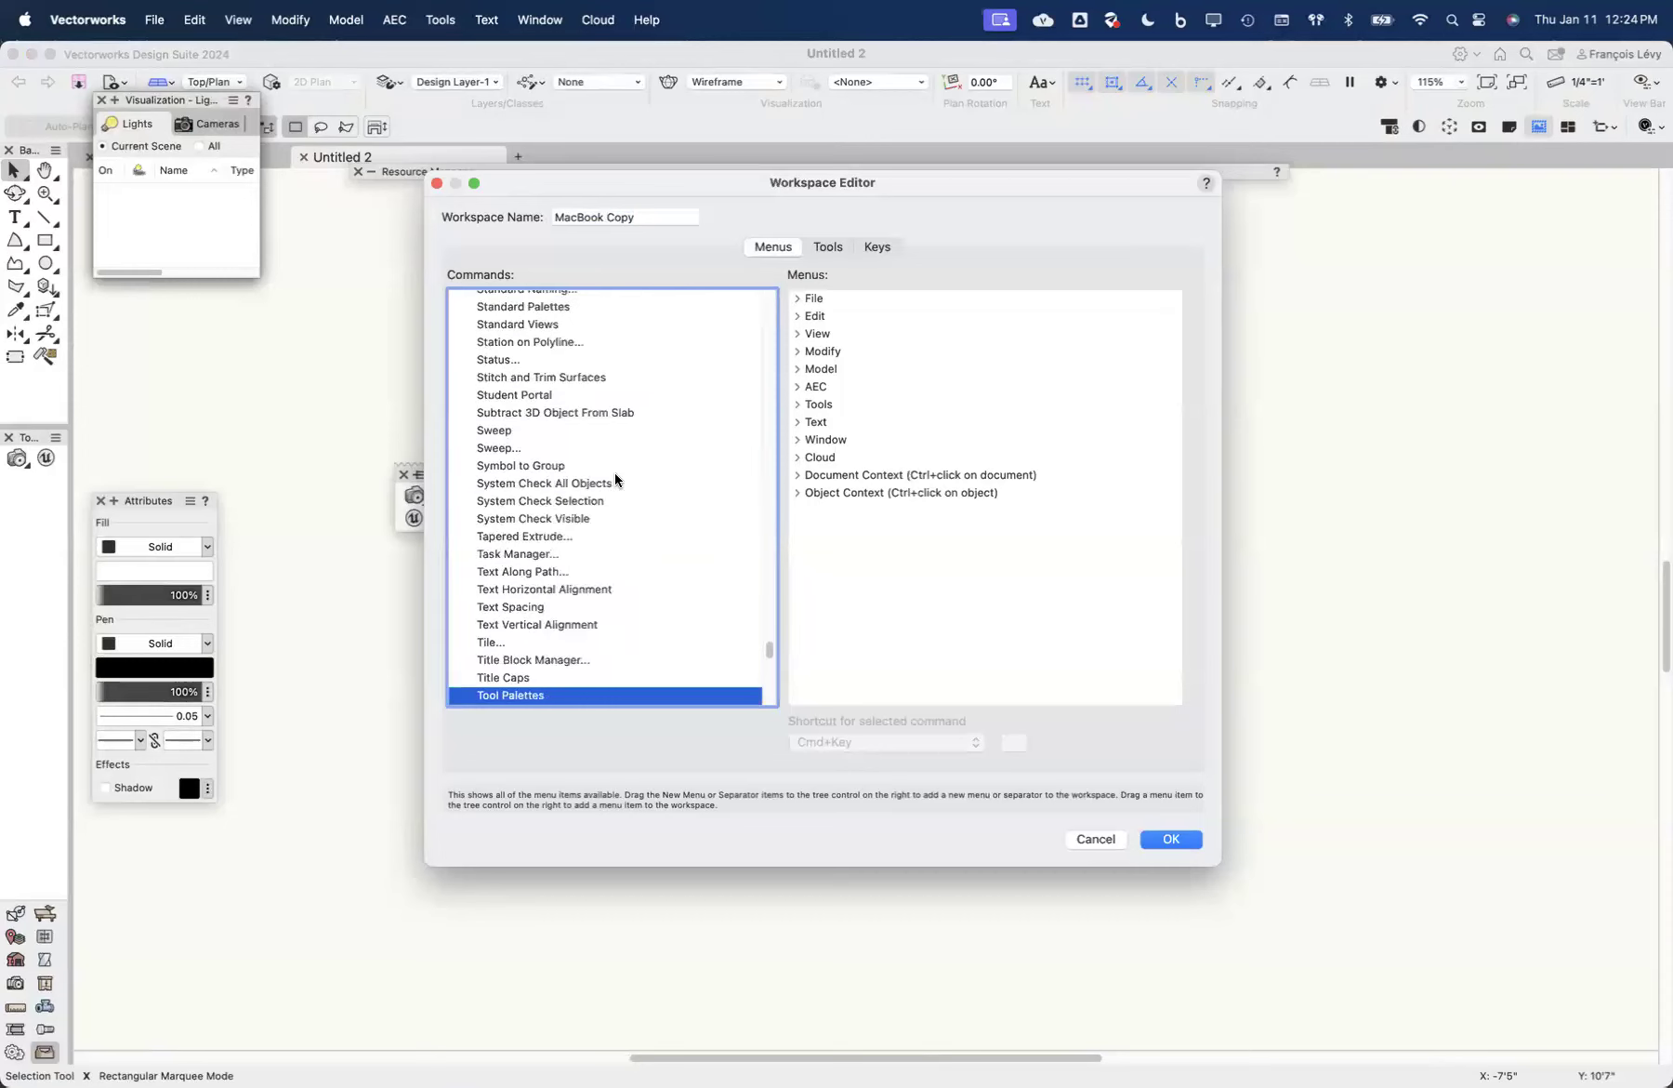
scroll(570, 509, up, 4)
click(544, 409)
scroll(545, 409, up, 8)
scroll(547, 409, up, 8)
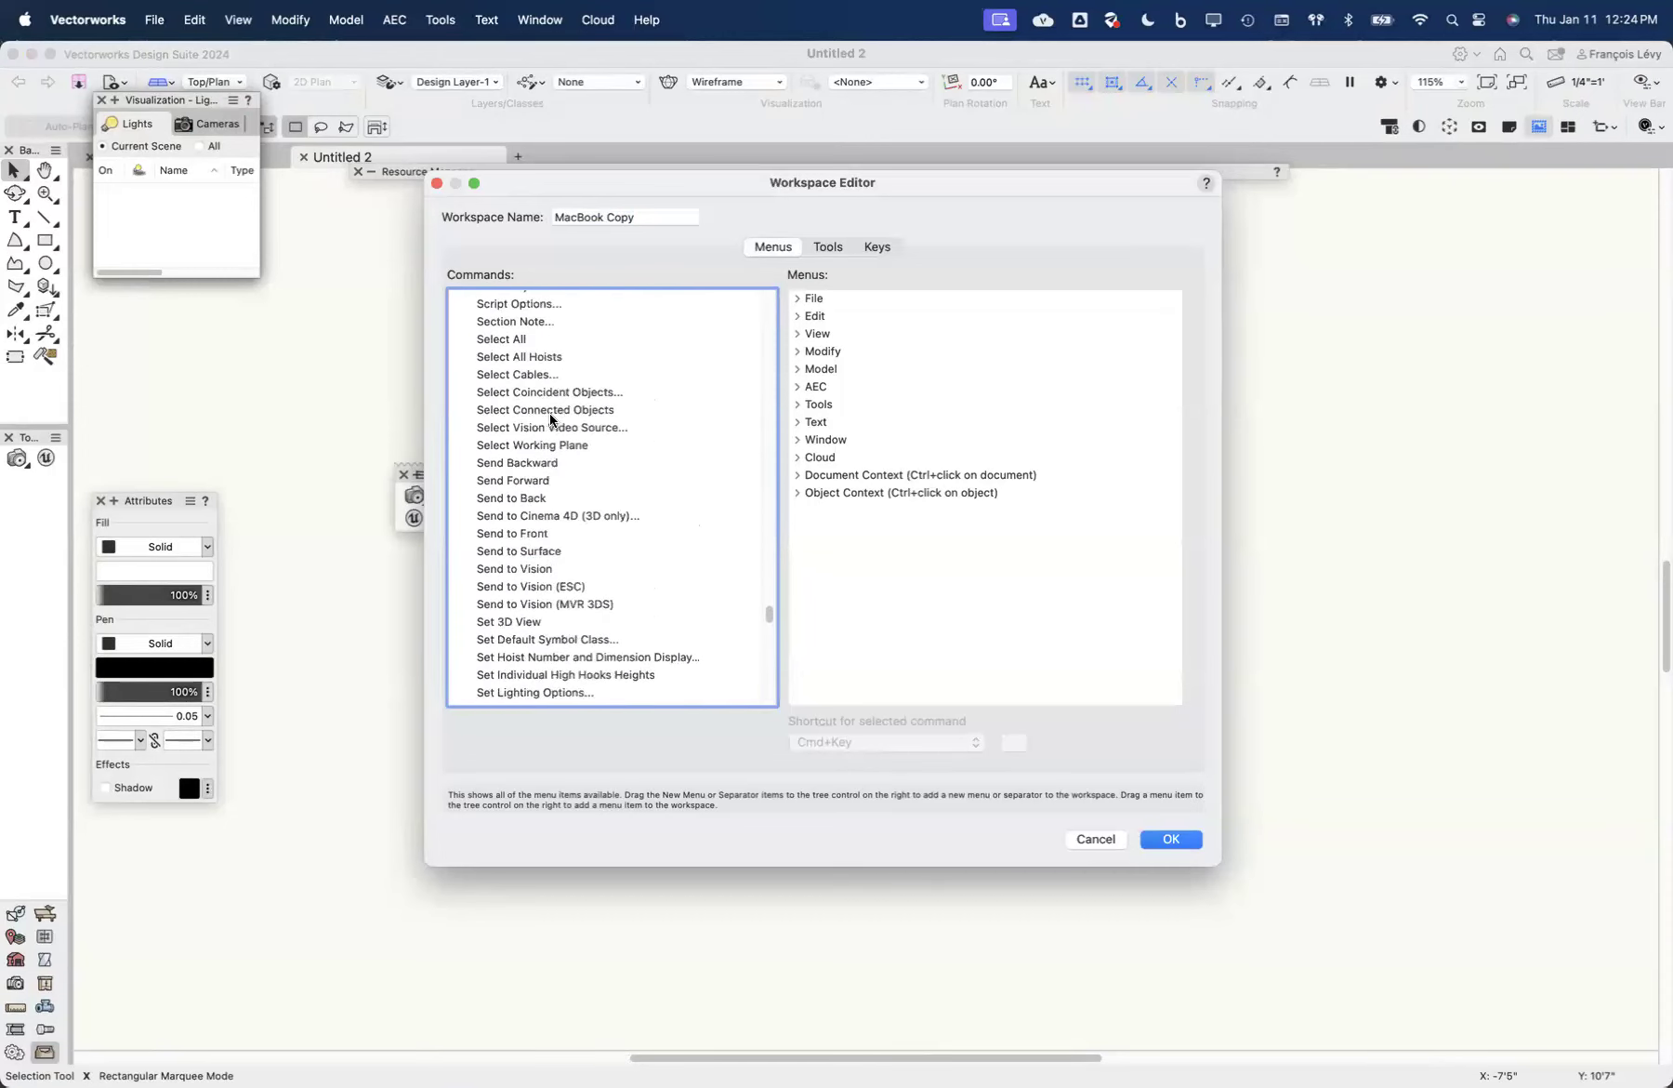
click(550, 420)
scroll(549, 419, up, 14)
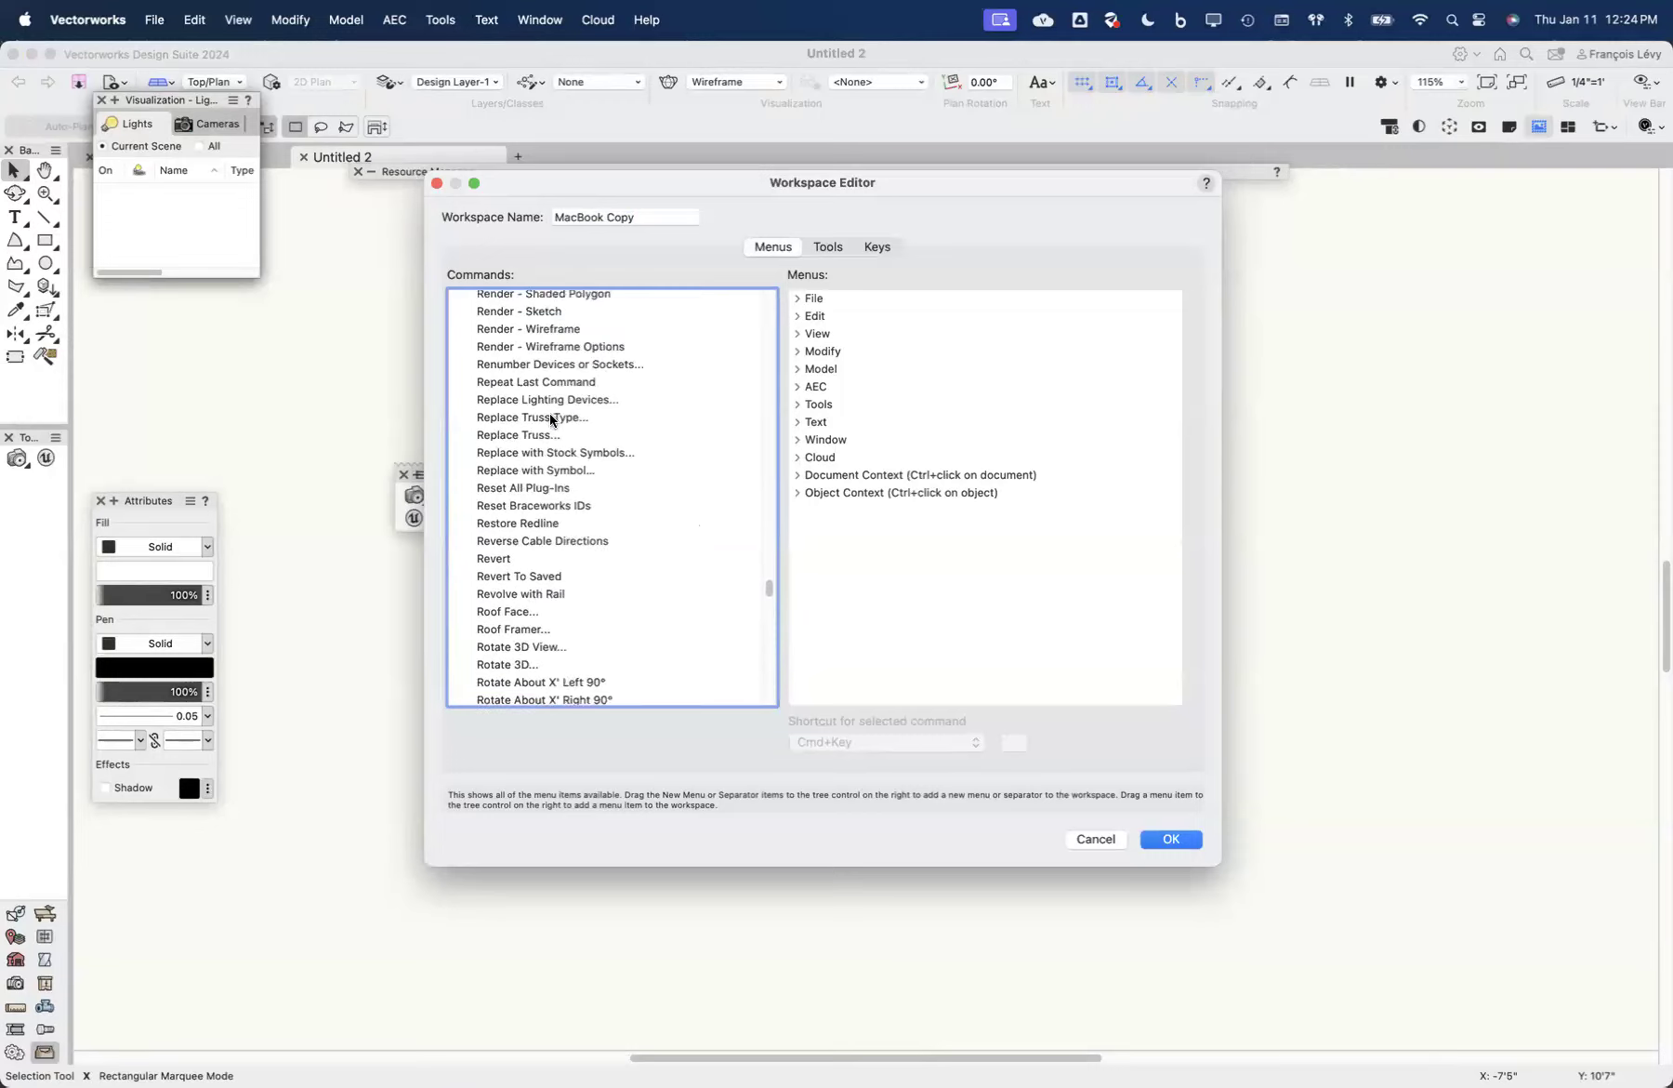
scroll(550, 417, up, 1)
click(550, 423)
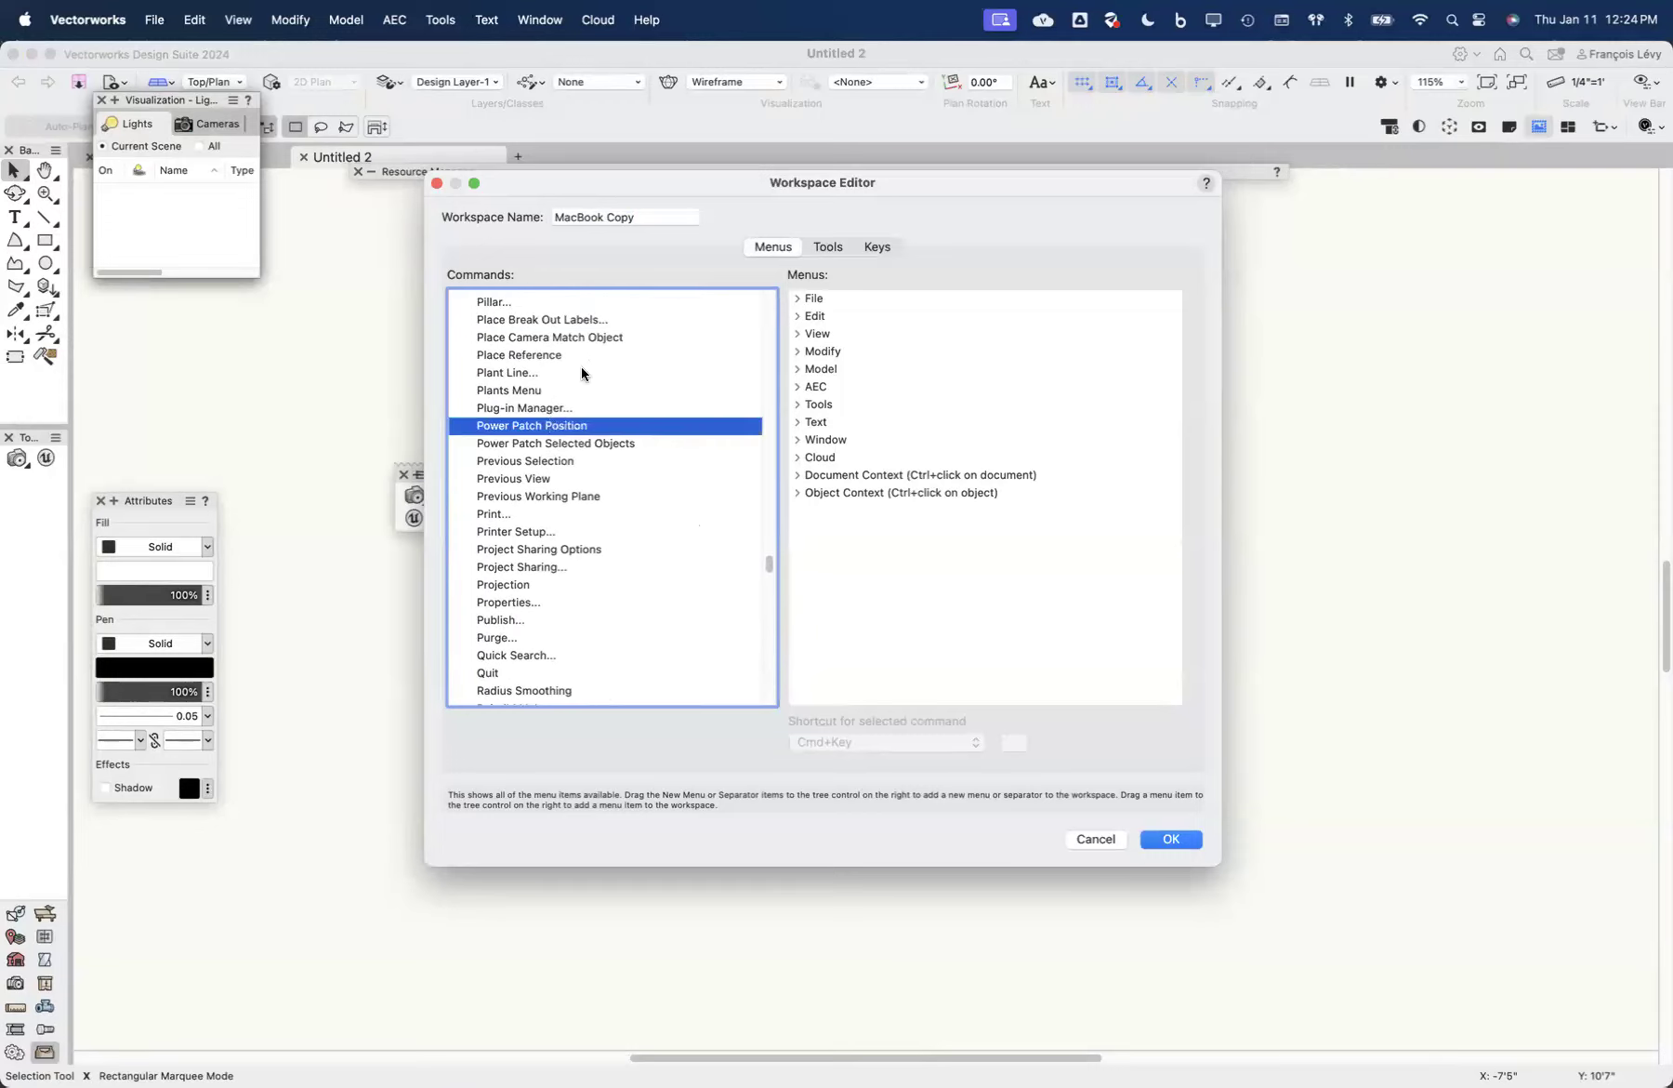
scroll(580, 366, down, 20)
scroll(553, 431, up, 15)
scroll(553, 432, up, 10)
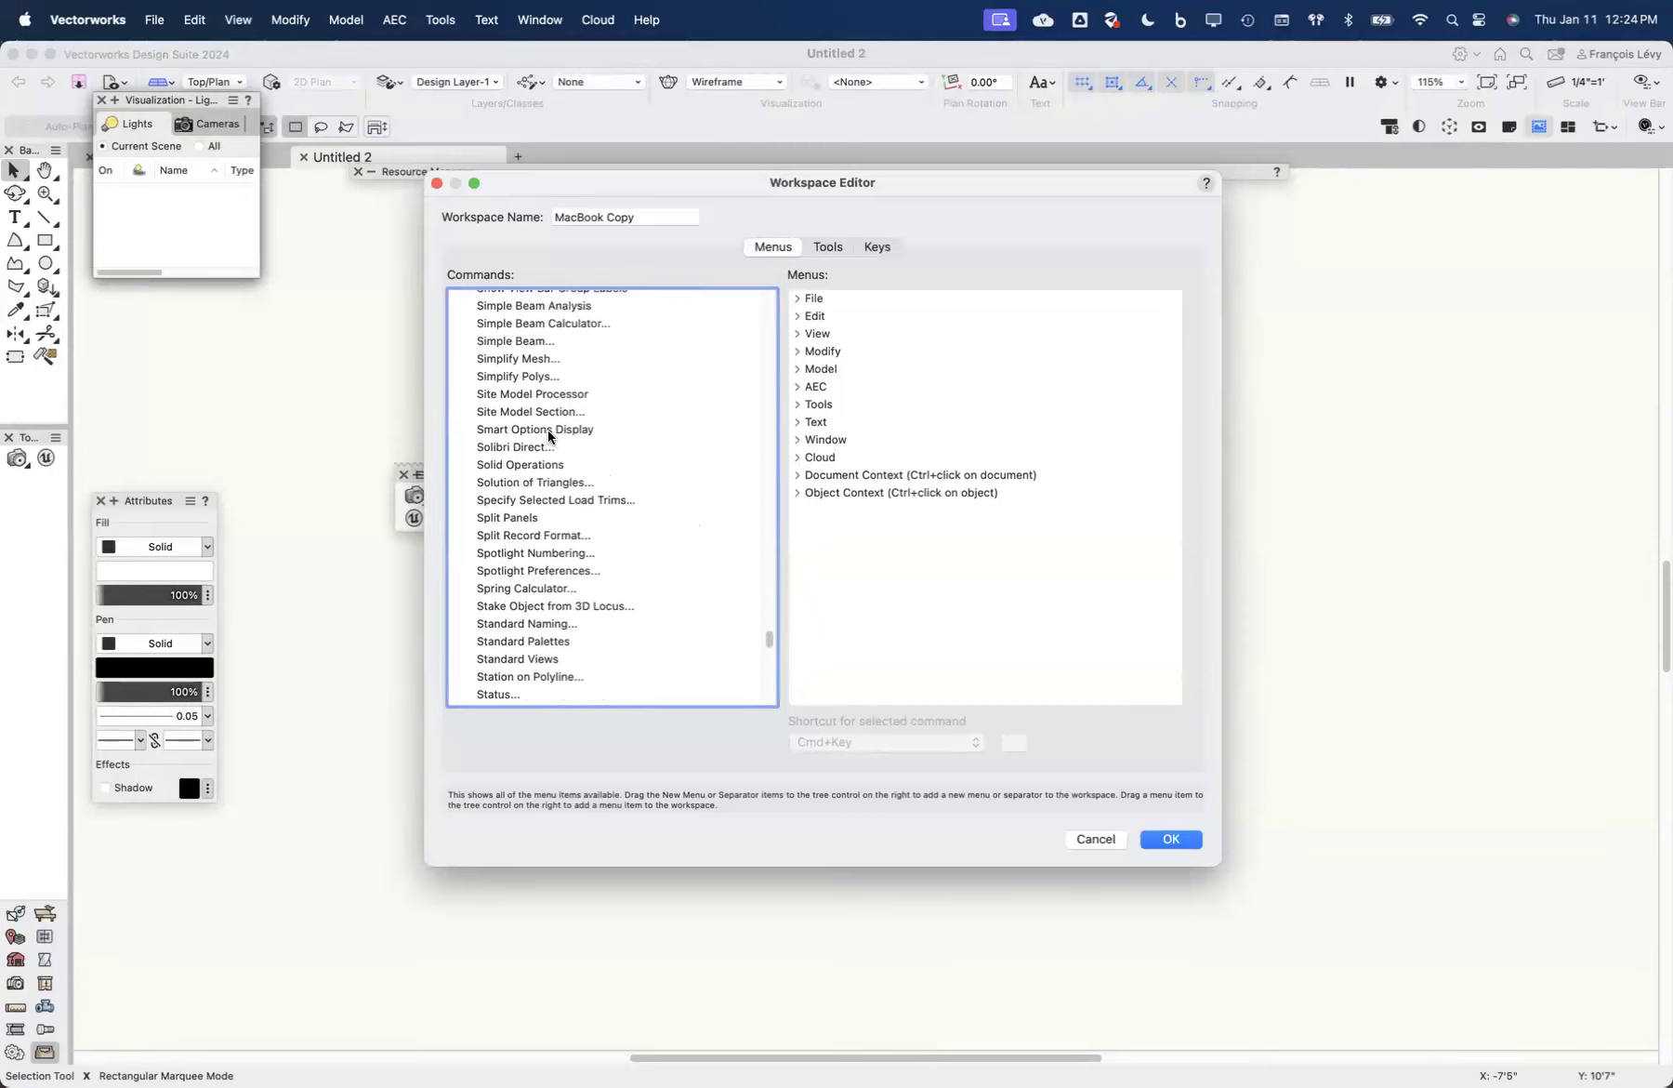
click(547, 431)
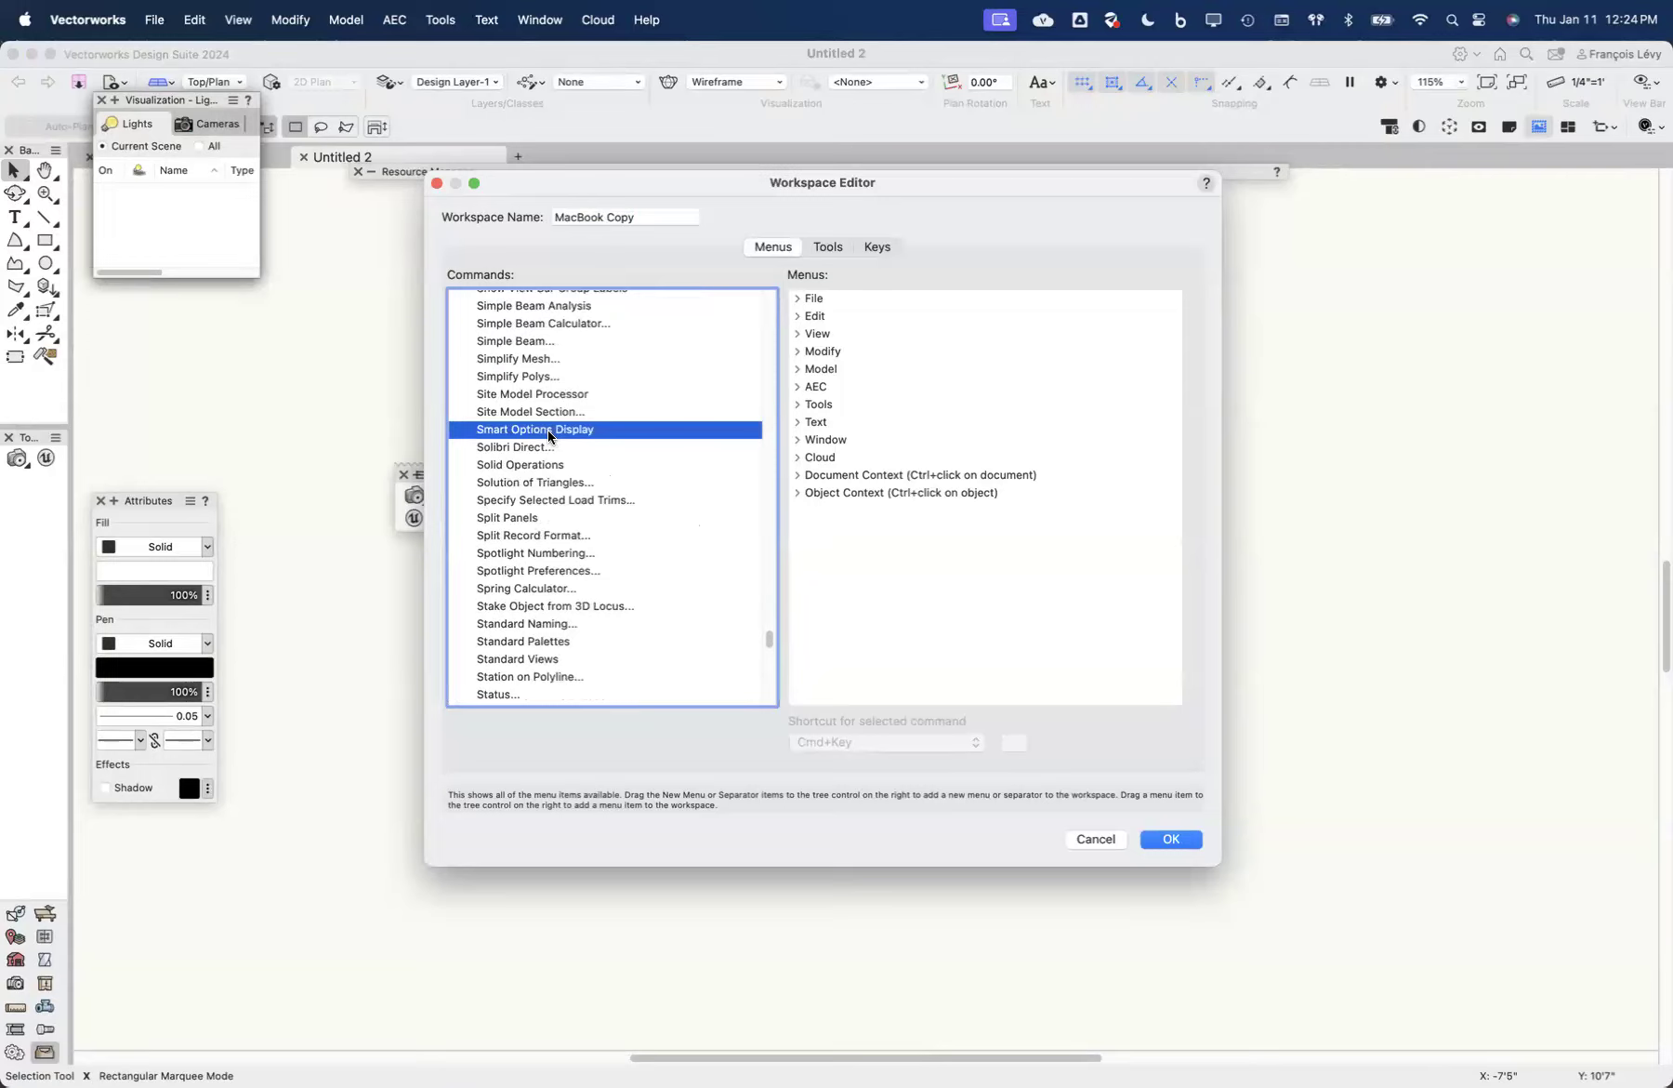
scroll(548, 431, down, 15)
scroll(548, 431, up, 5)
scroll(548, 436, down, 4)
scroll(518, 682, up, 11)
scroll(518, 682, up, 20)
scroll(518, 681, up, 20)
scroll(516, 679, up, 15)
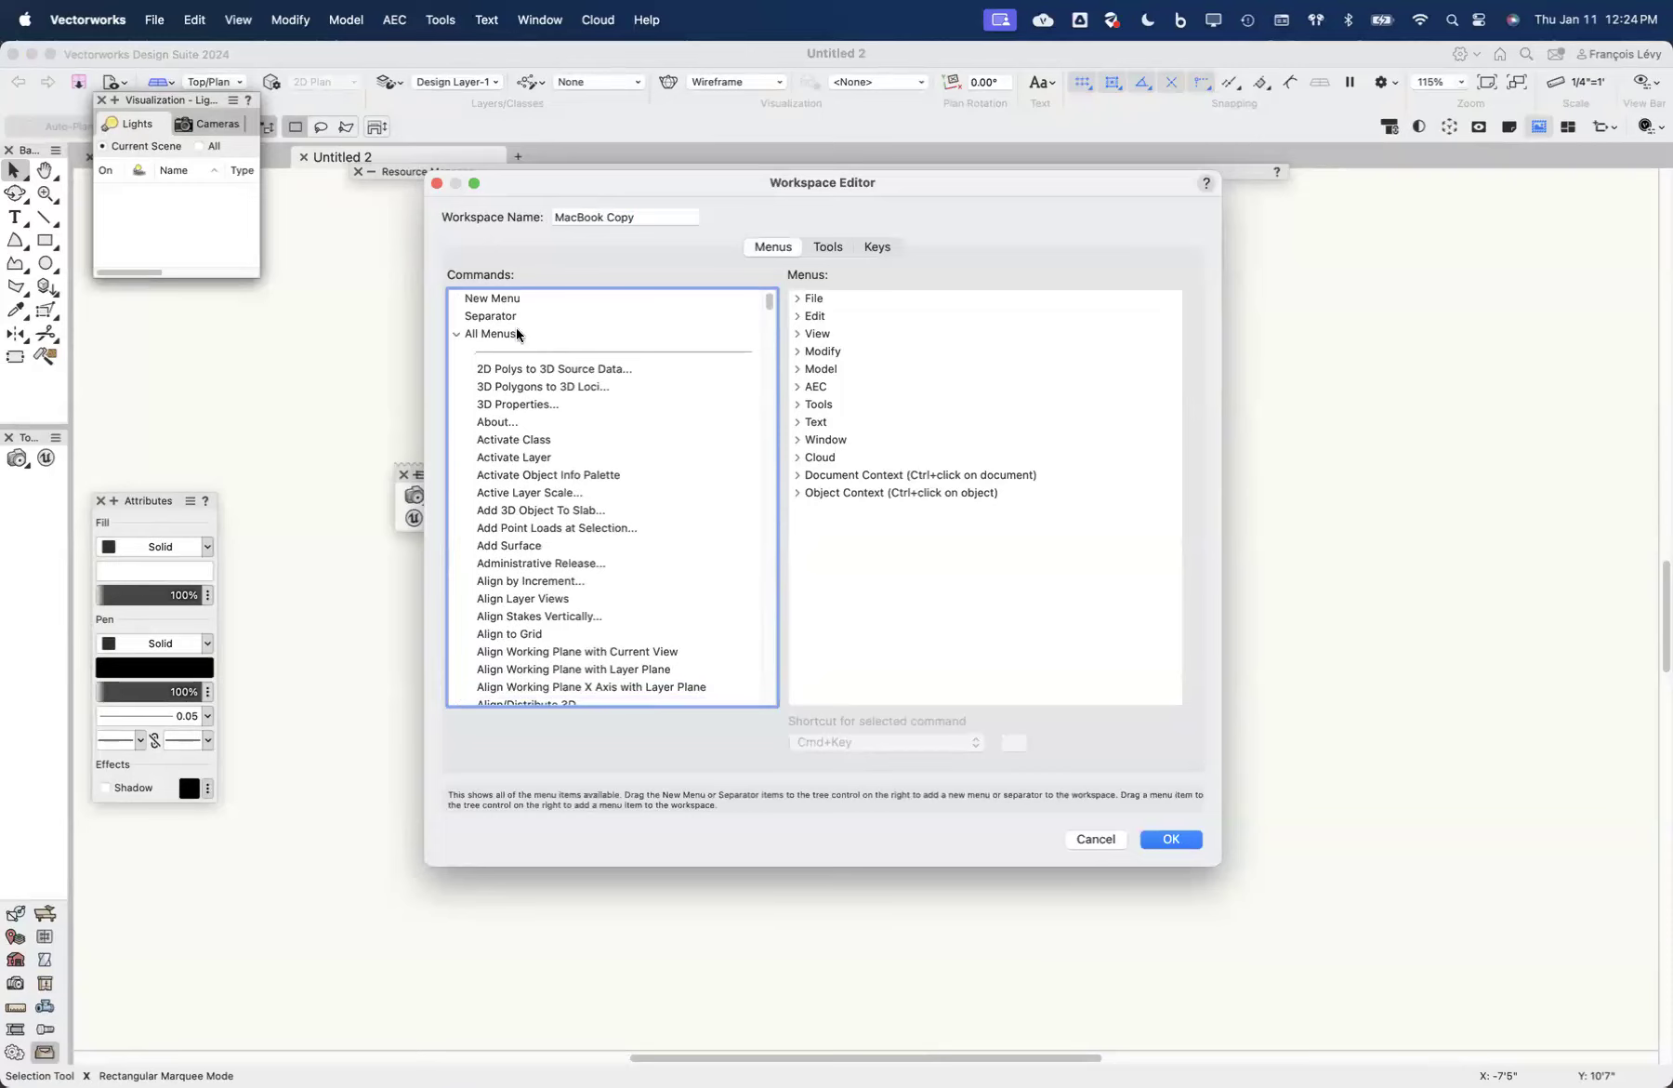
Step: Expand the All Tools category, look up the entries starting with "dim", and browse the neighbouring tools
click(830, 246)
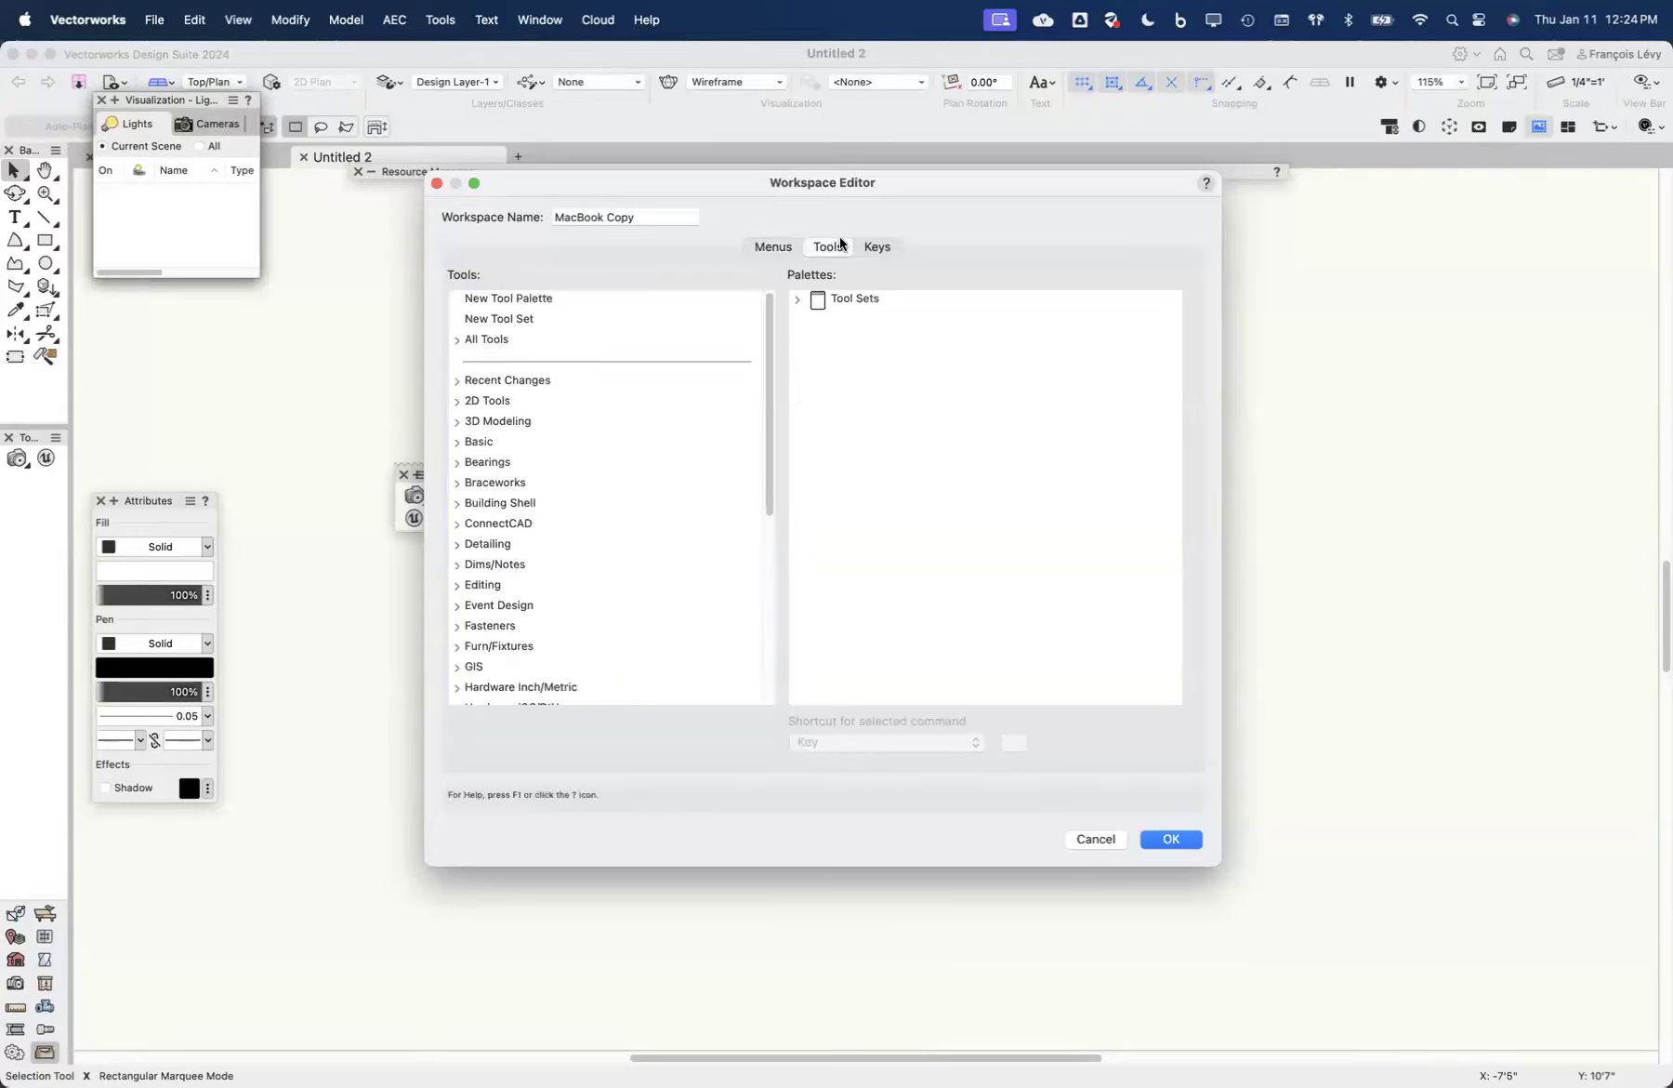
click(467, 339)
click(547, 381)
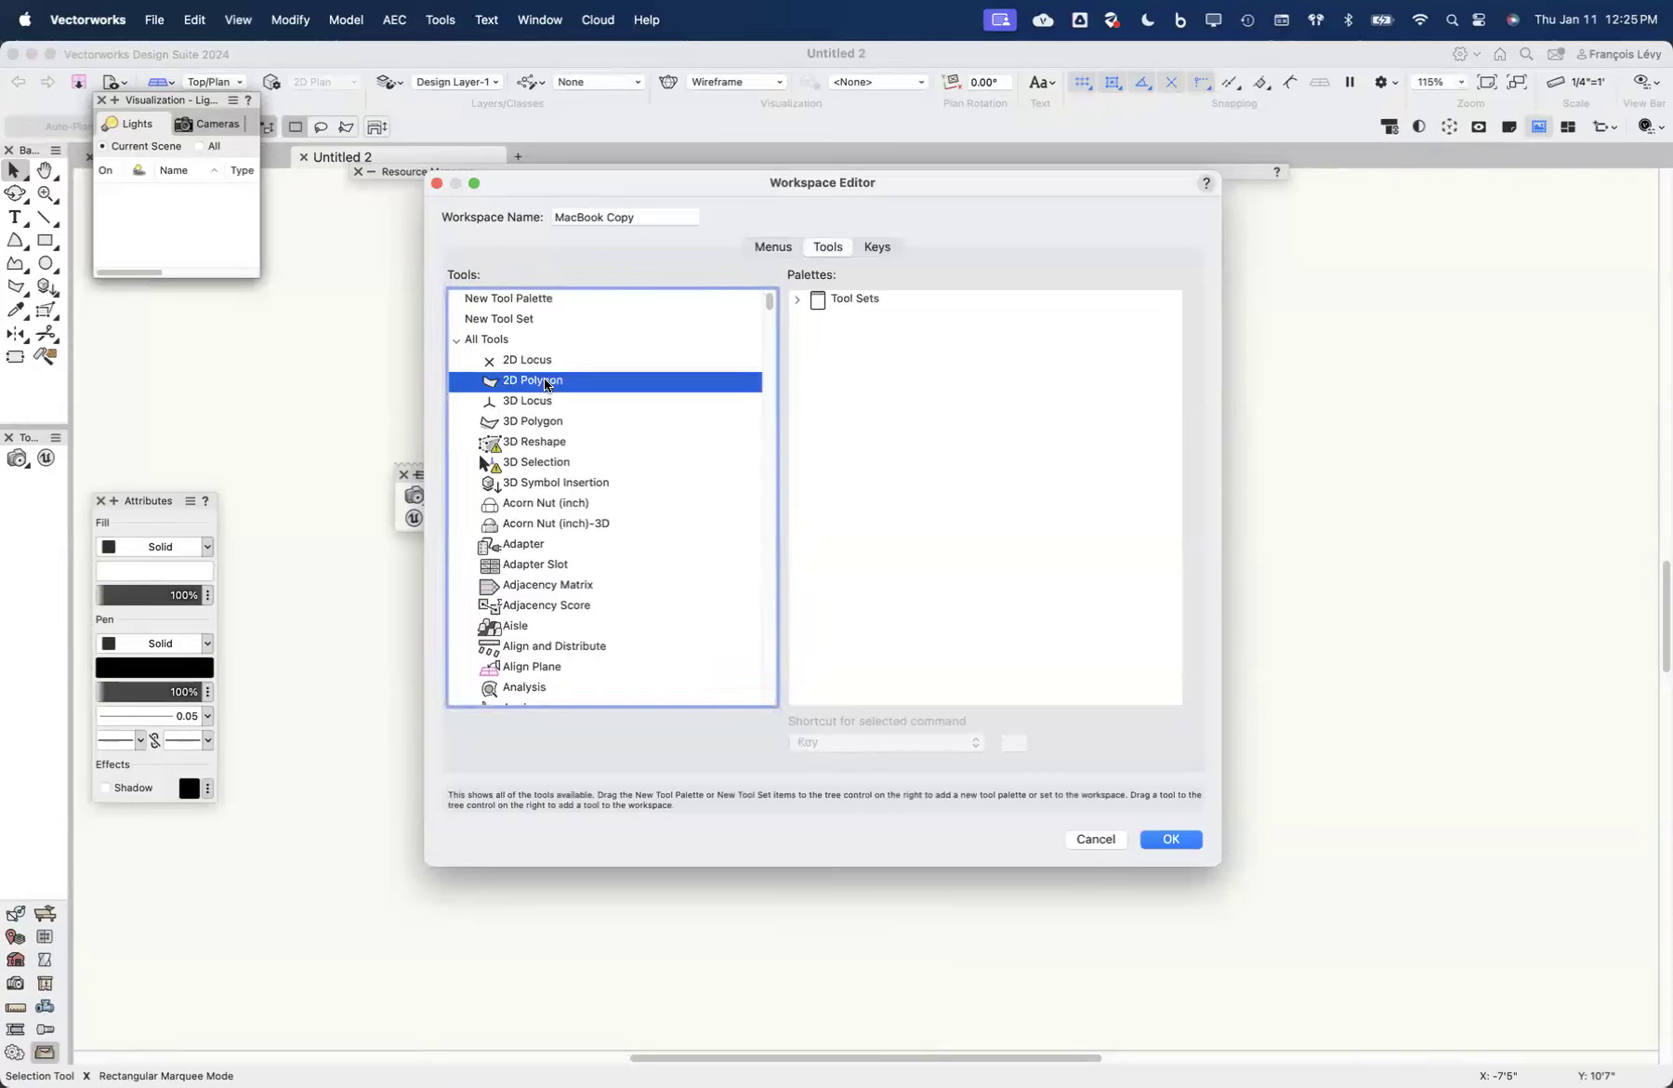
text(dim)
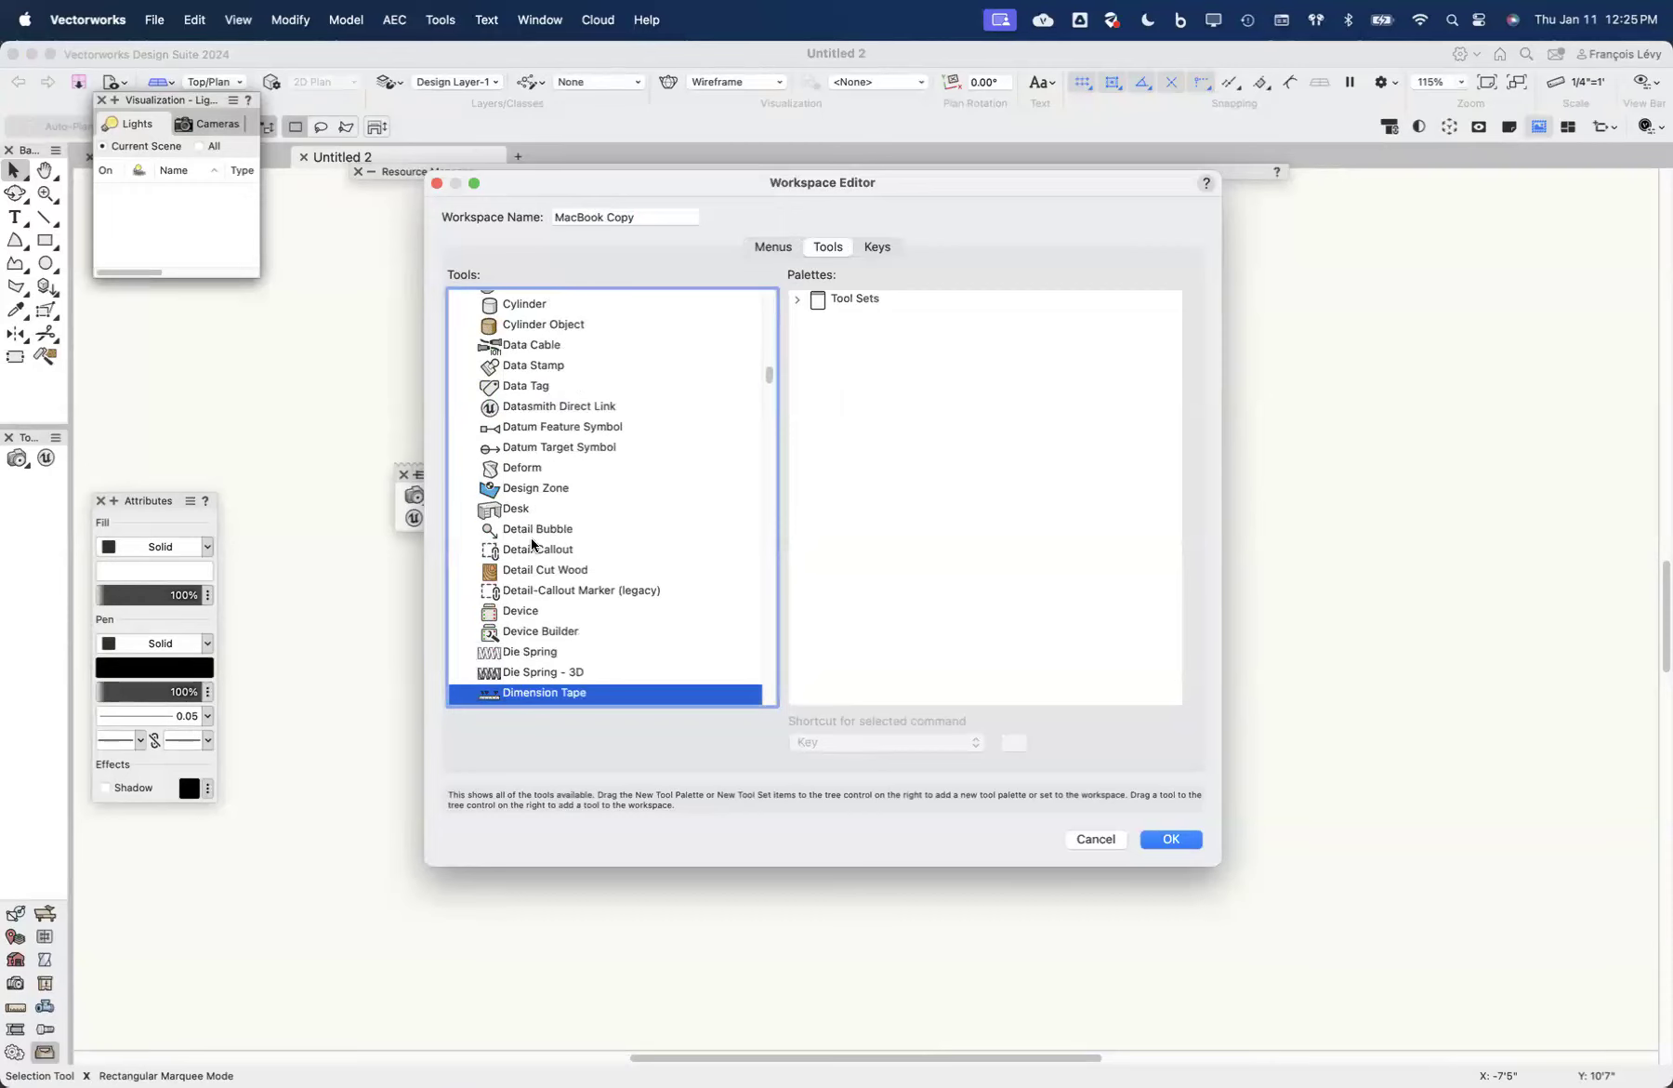
scroll(530, 539, up, 1)
scroll(530, 539, down, 4)
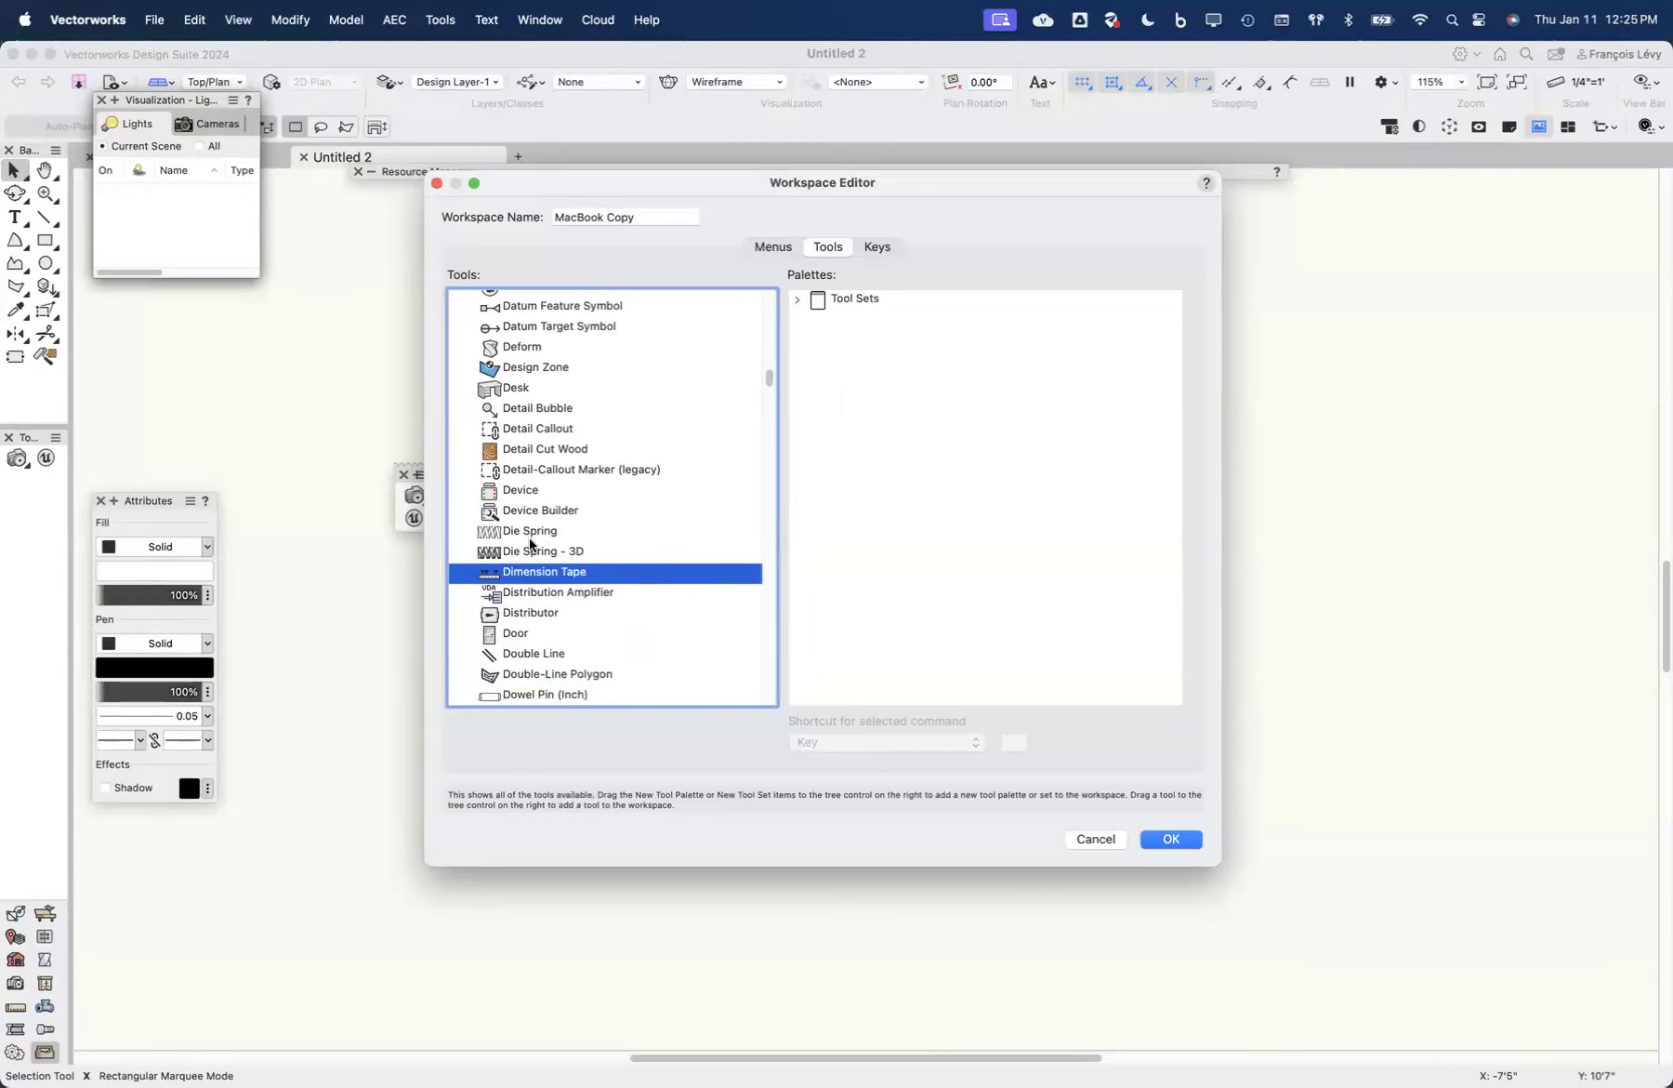
click(528, 585)
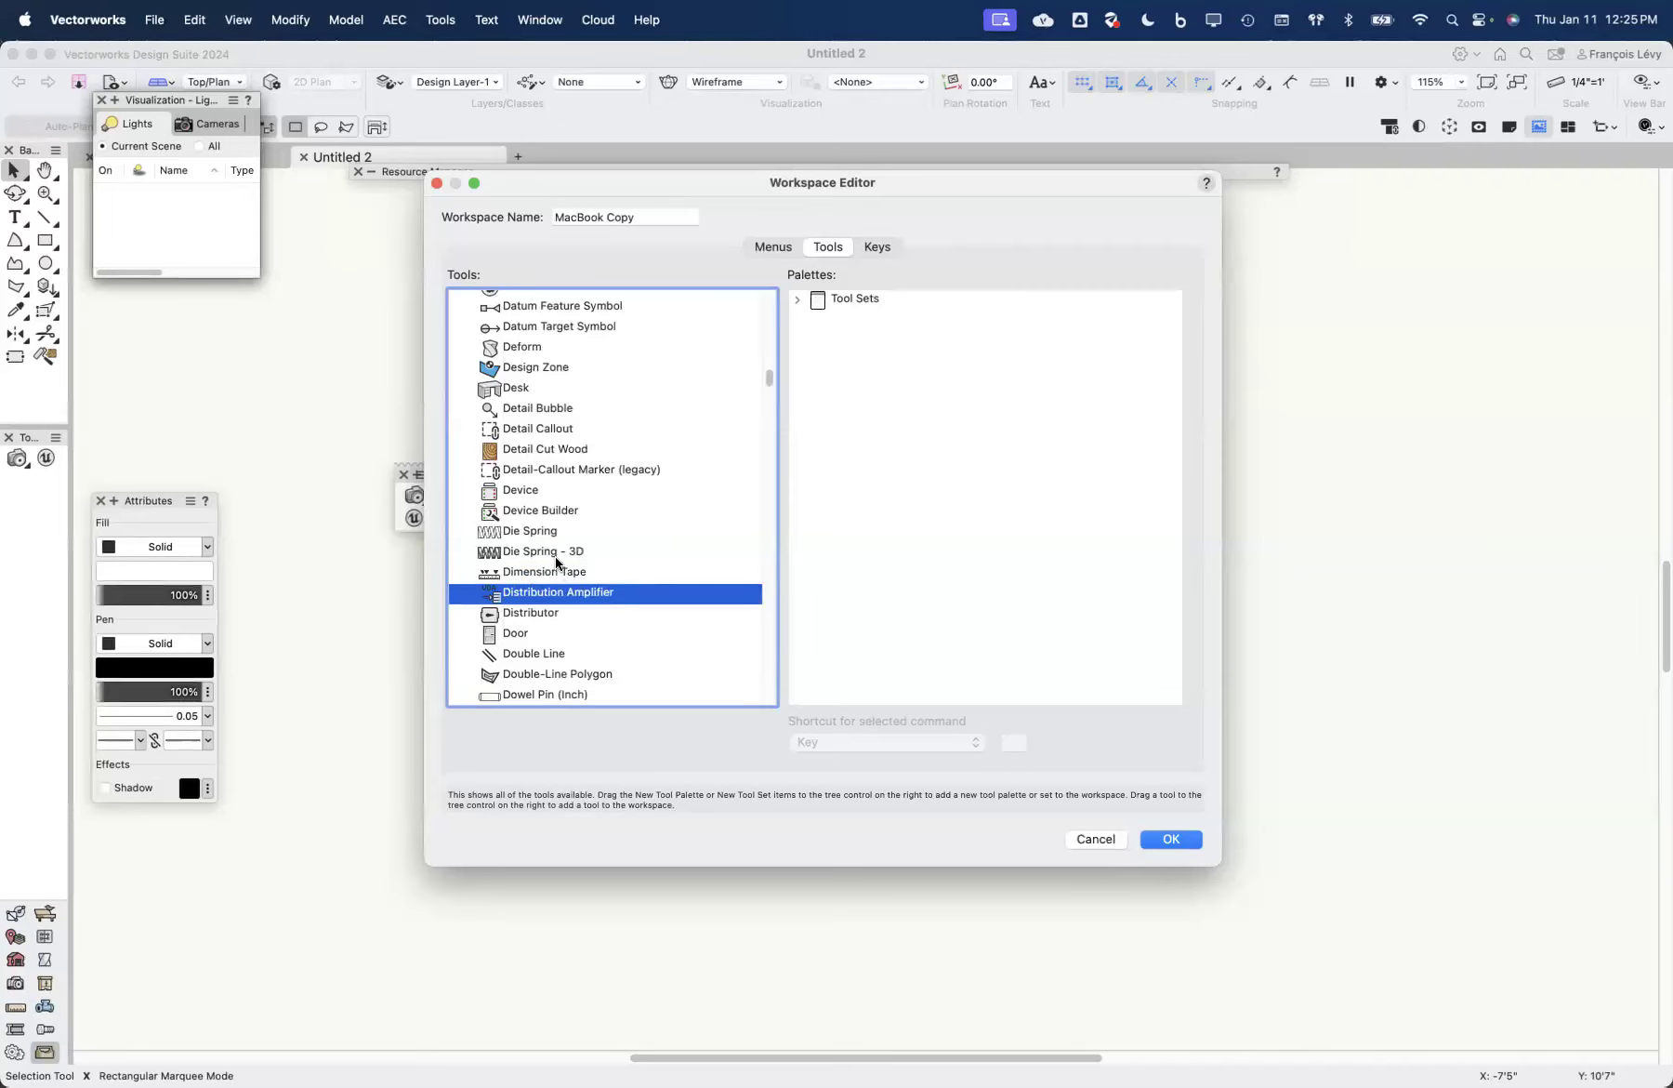
scroll(552, 636, up, 3)
scroll(551, 629, up, 15)
scroll(550, 632, up, 15)
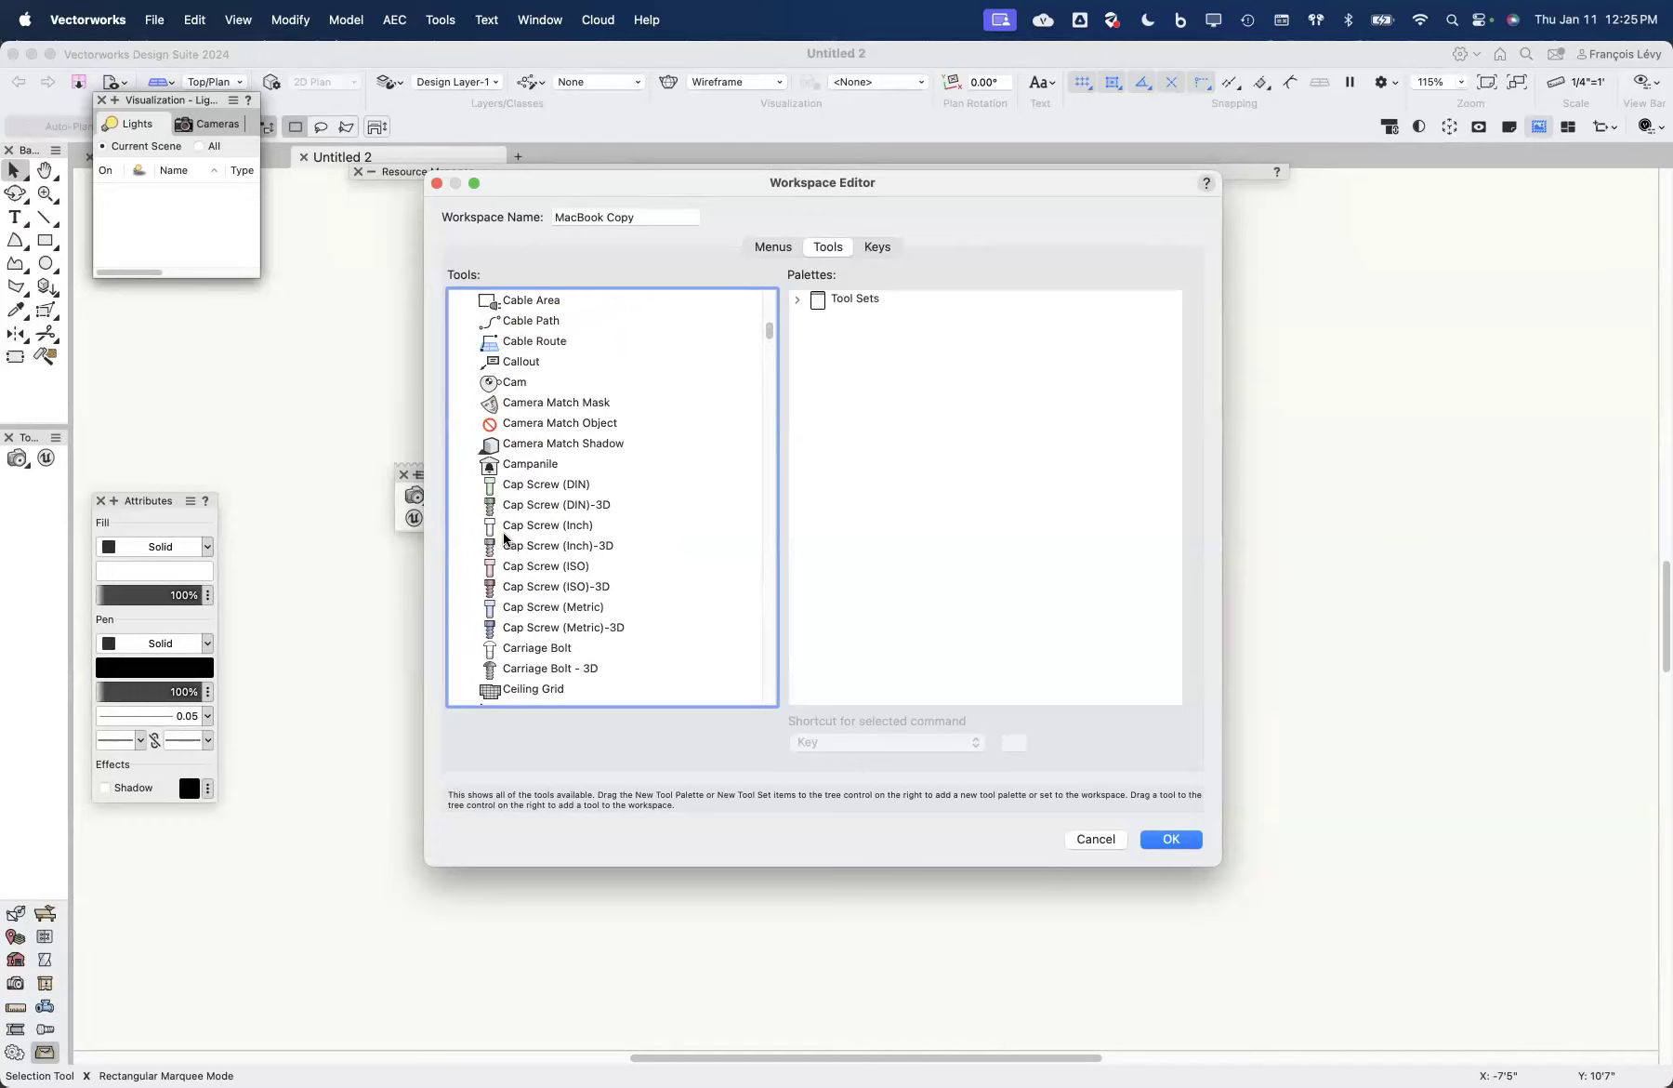
Step: View the workspace's menu structure and select the Window menu
click(771, 247)
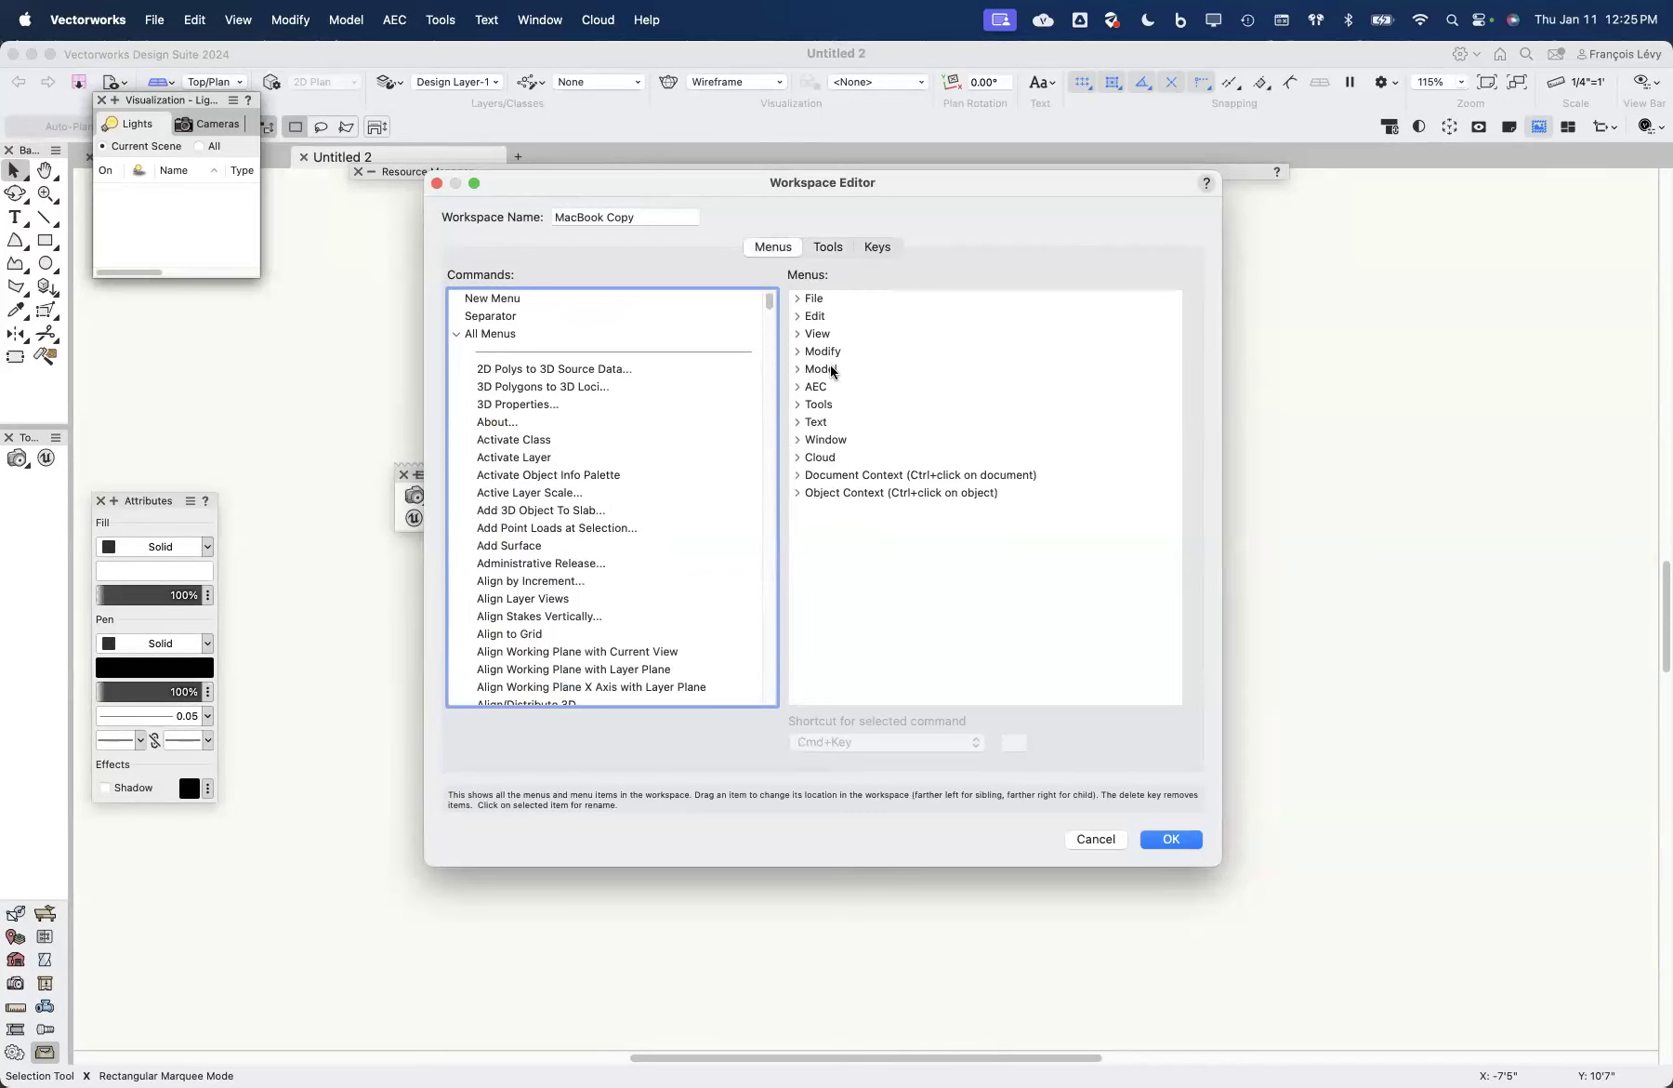
click(818, 439)
mouse_move(818, 440)
mouse_down()
mouse_move(845, 406)
mouse_move(782, 342)
mouse_move(788, 316)
mouse_move(832, 347)
mouse_move(822, 452)
mouse_up()
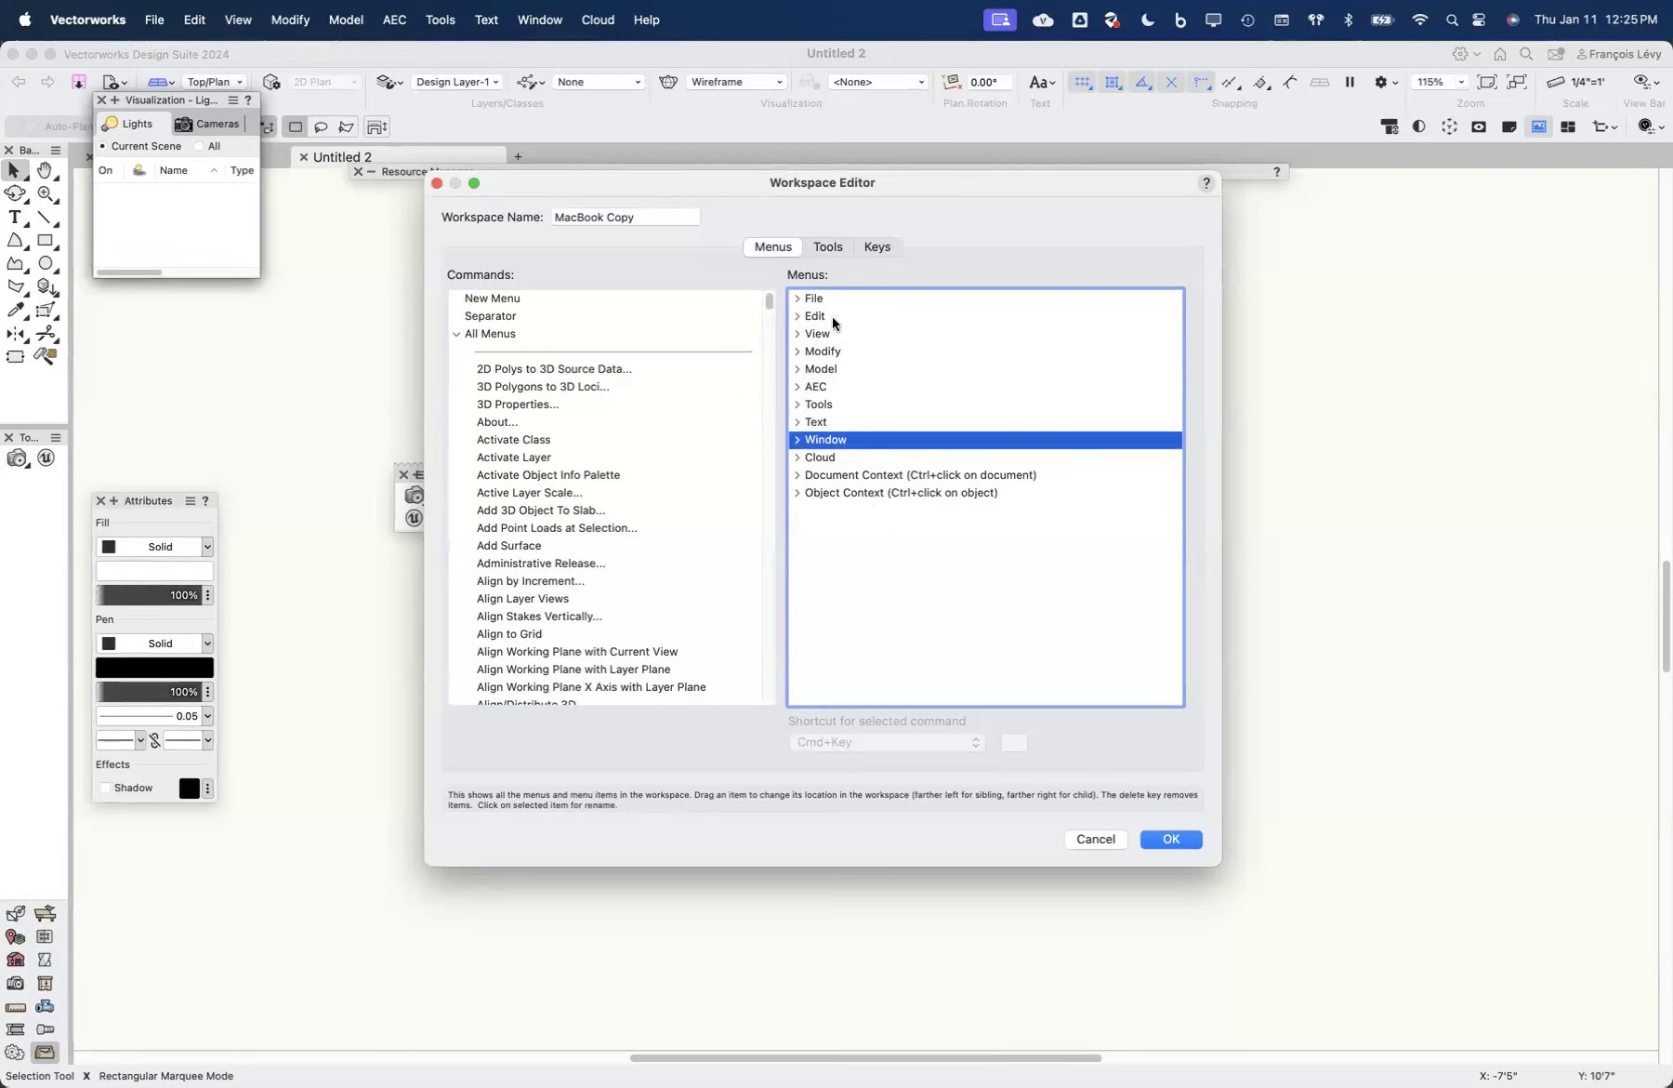
Step: Move the Rendering tool set between Building Shell and 3D Modeling in the Tool Sets palette
click(826, 246)
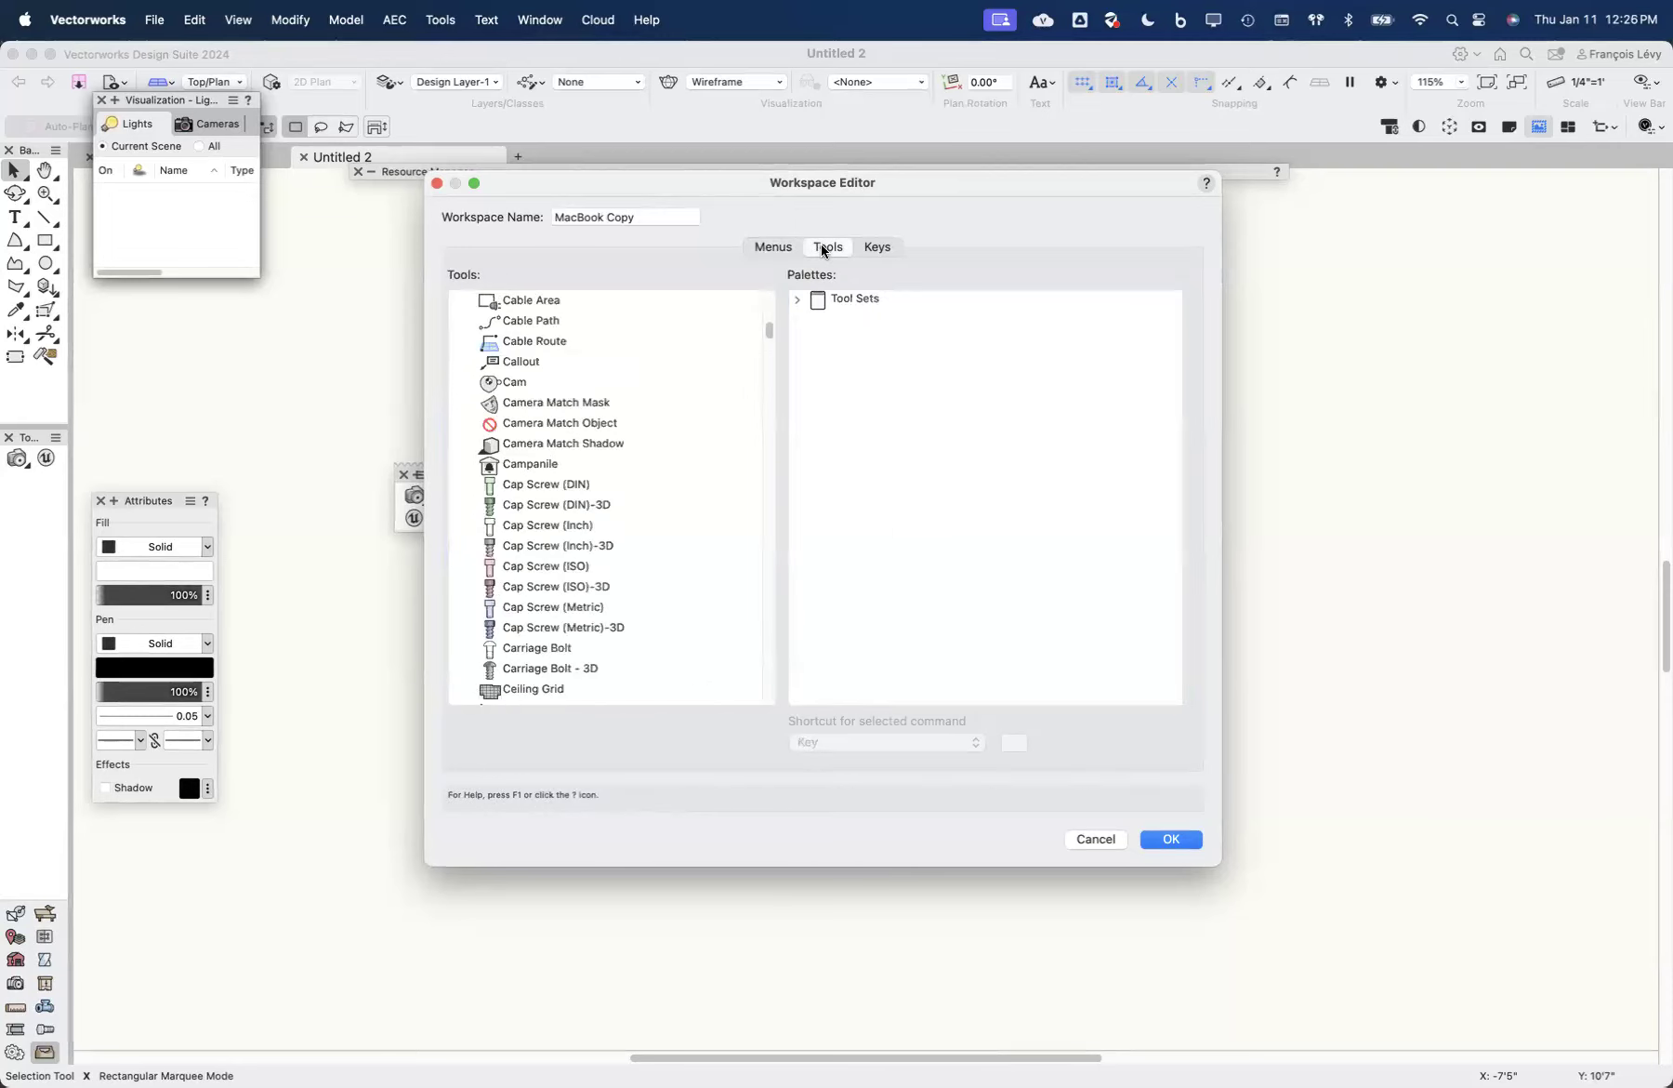
click(797, 299)
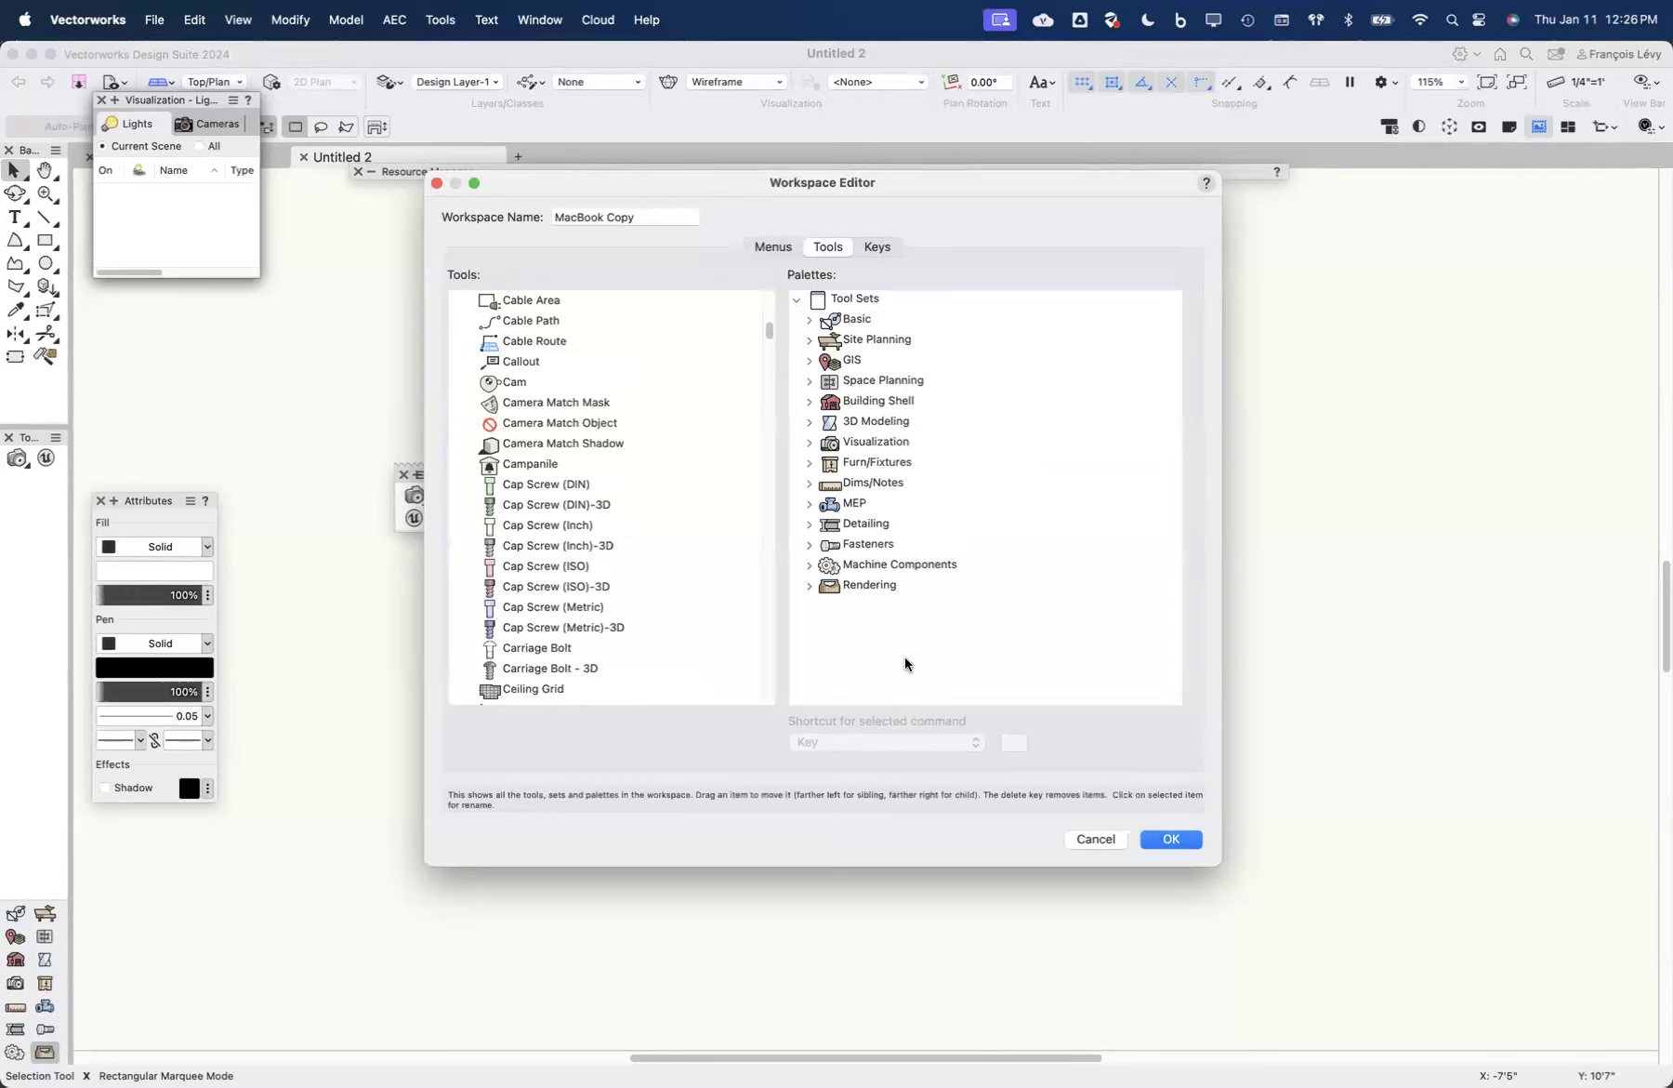
drag(832, 582, 801, 414)
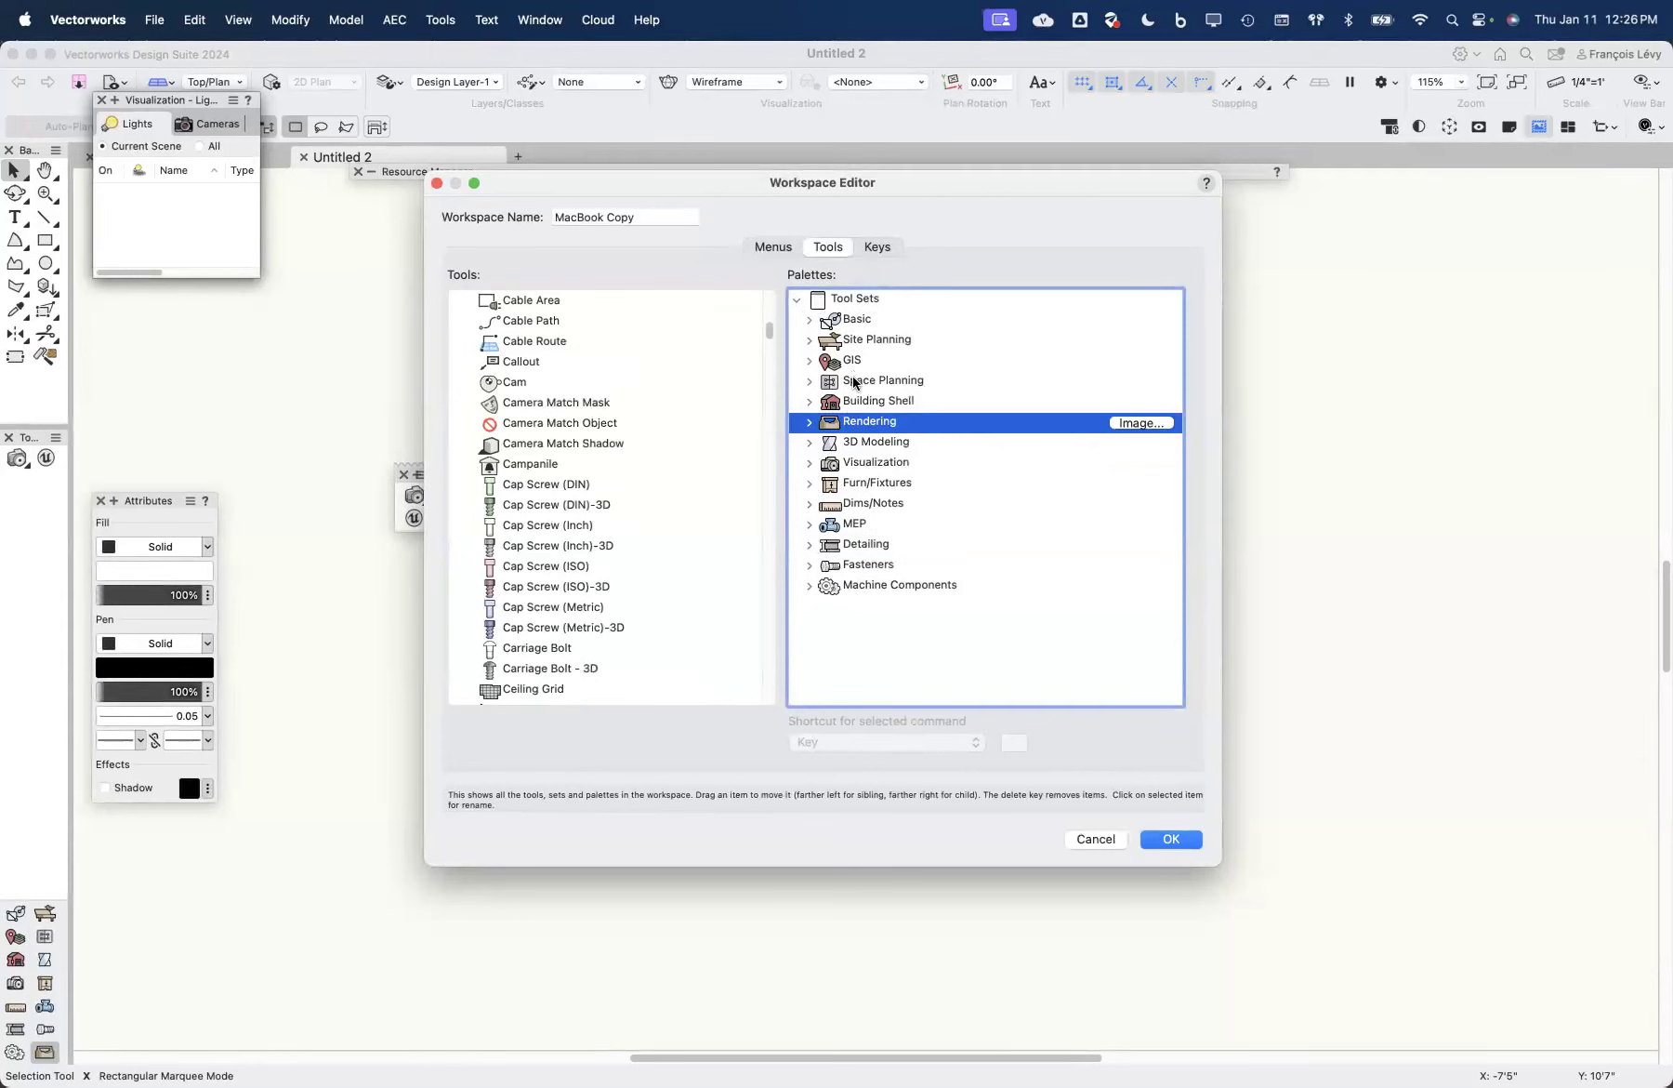
Step: Expand the Basic tool set and move the Zoom tool directly below Selection, above Pan
click(846, 321)
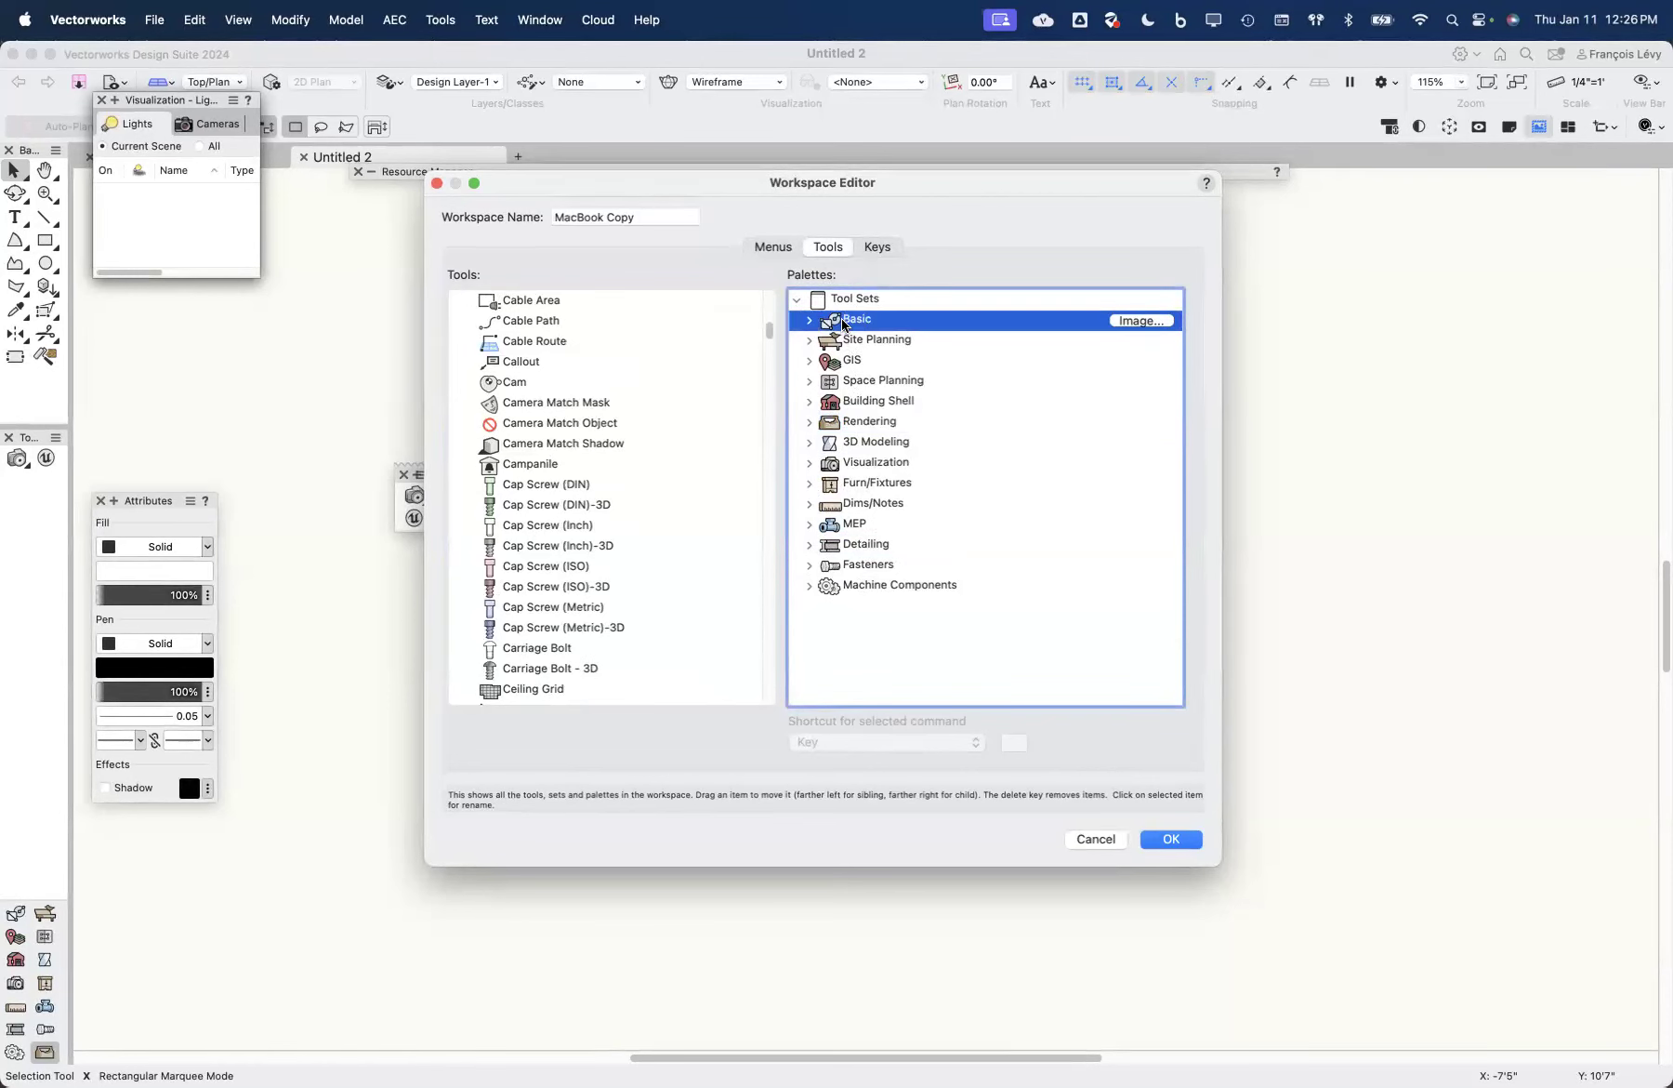
click(809, 321)
scroll(1002, 480, down, 2)
scroll(1002, 481, up, 2)
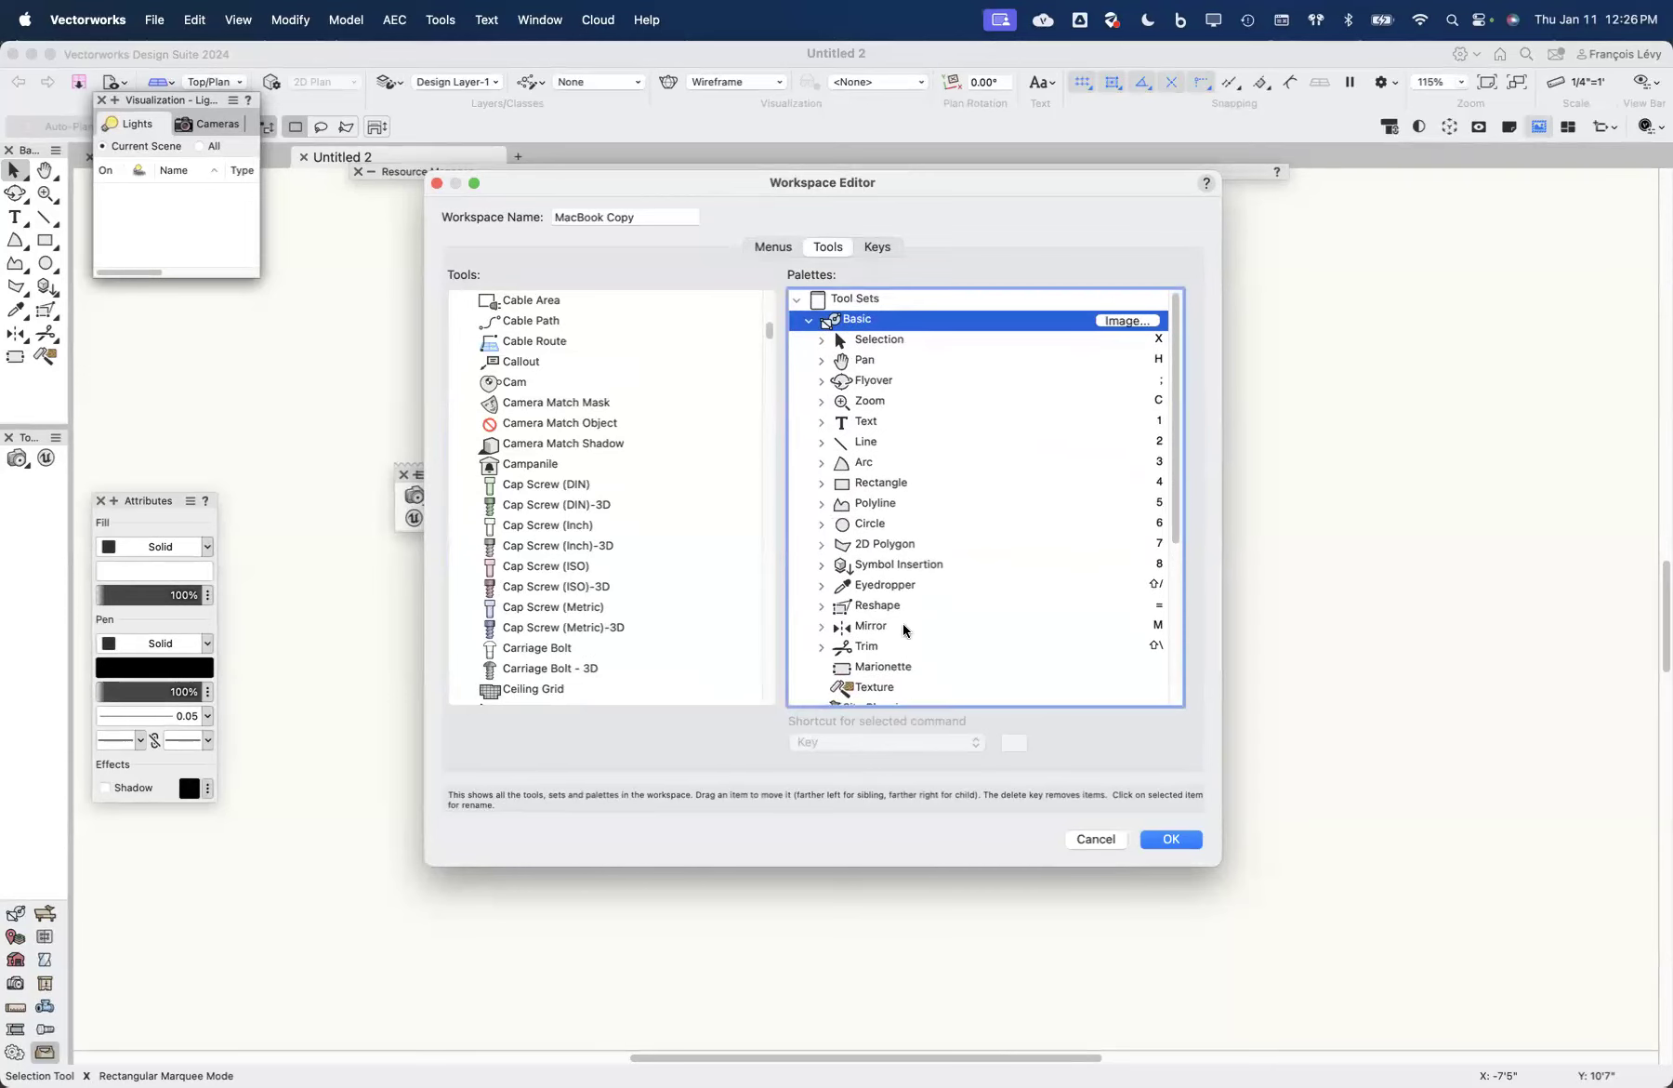
scroll(710, 485, up, 6)
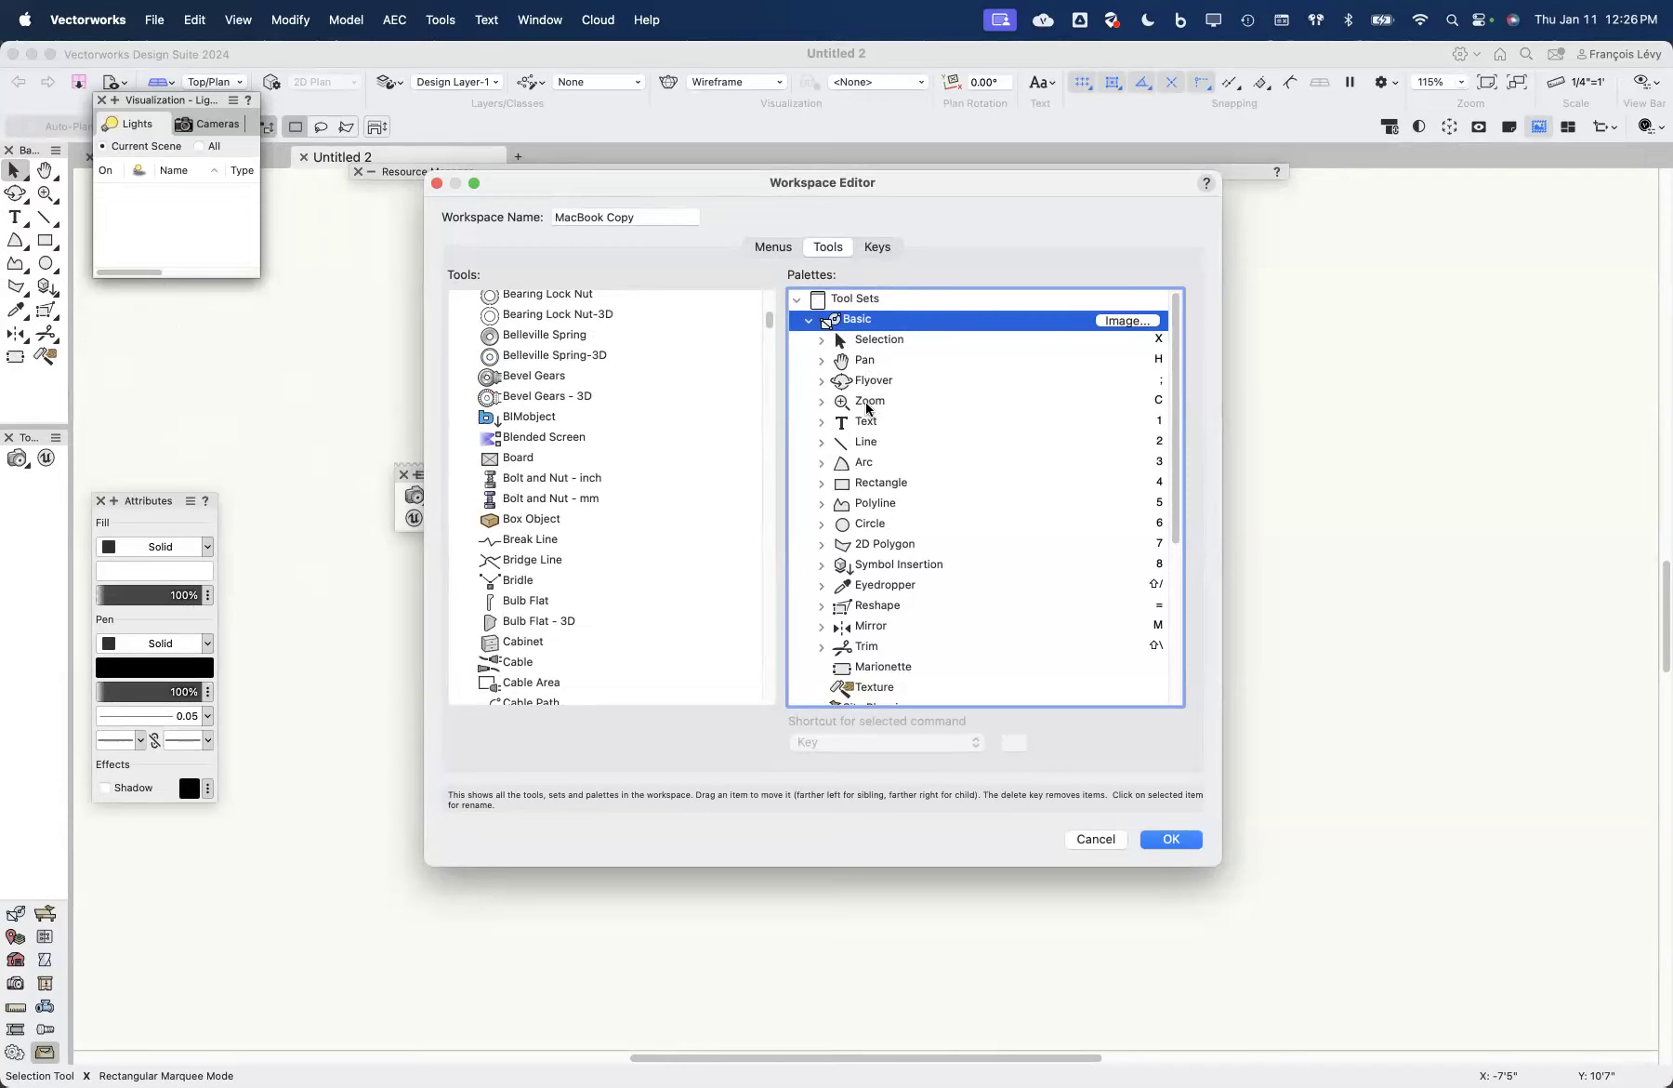
drag(867, 406, 856, 348)
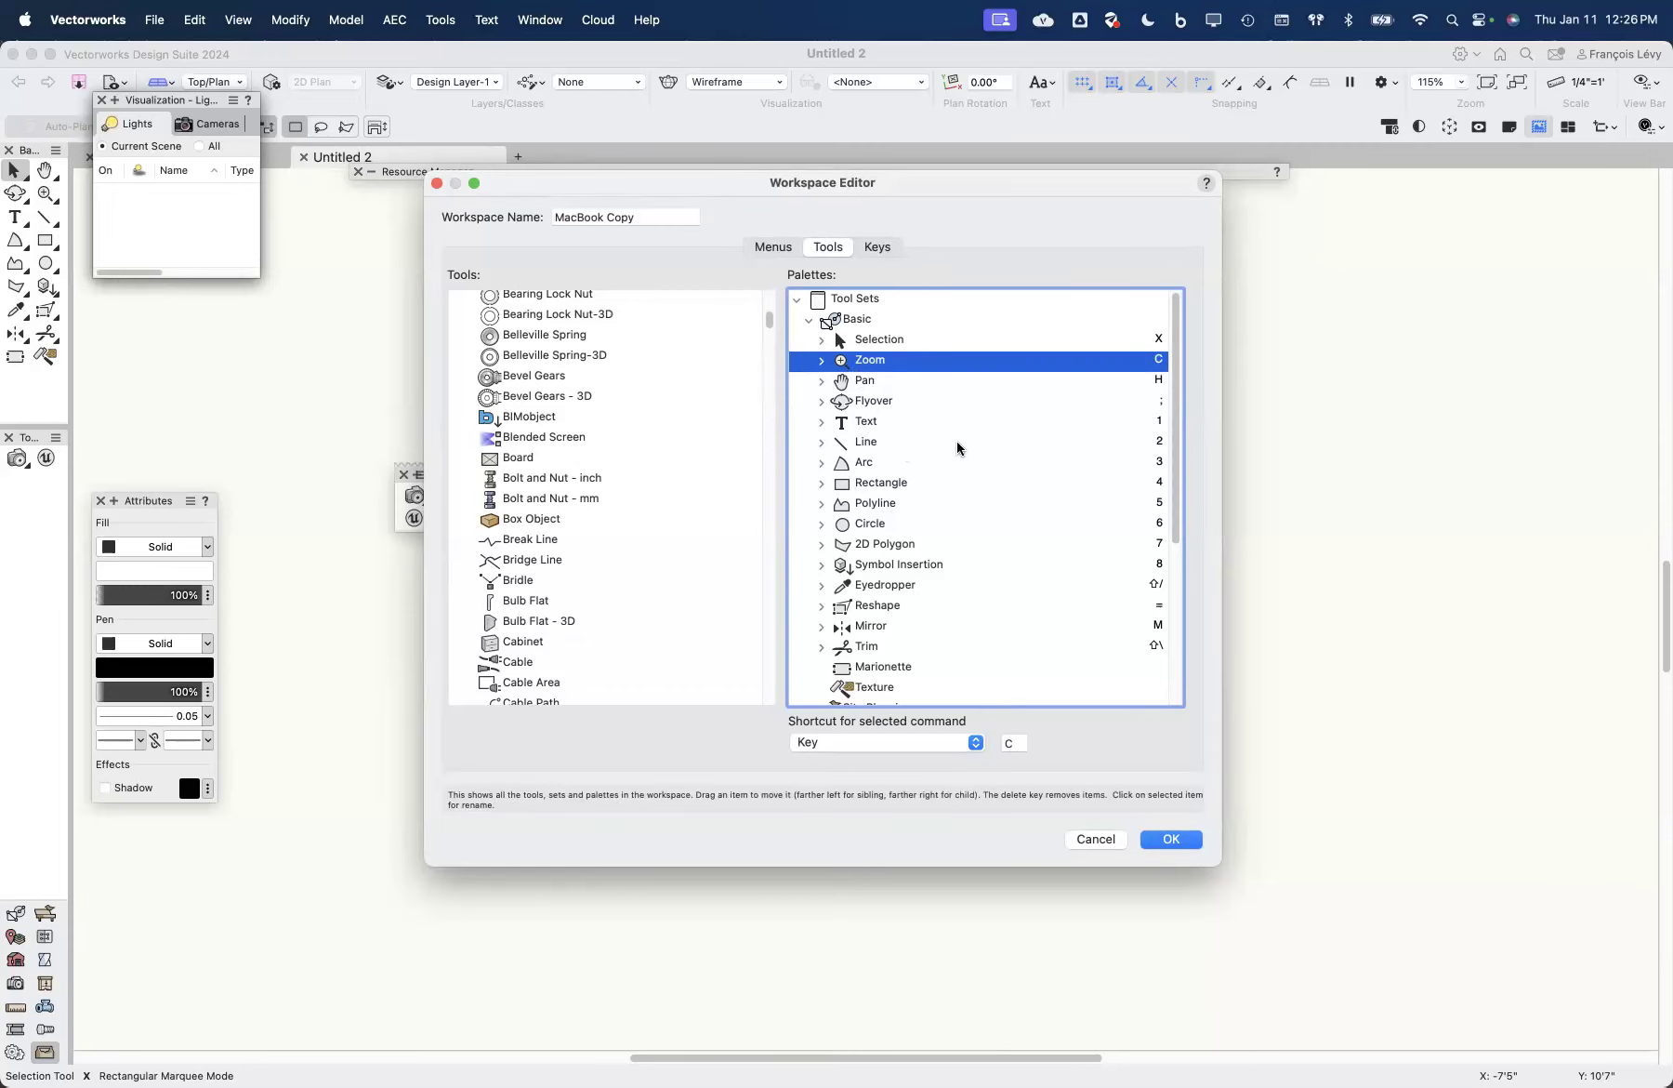
Step: Save the workspace edits and reopen the current workspace for editing with its Tool Sets palette expanded
click(1173, 839)
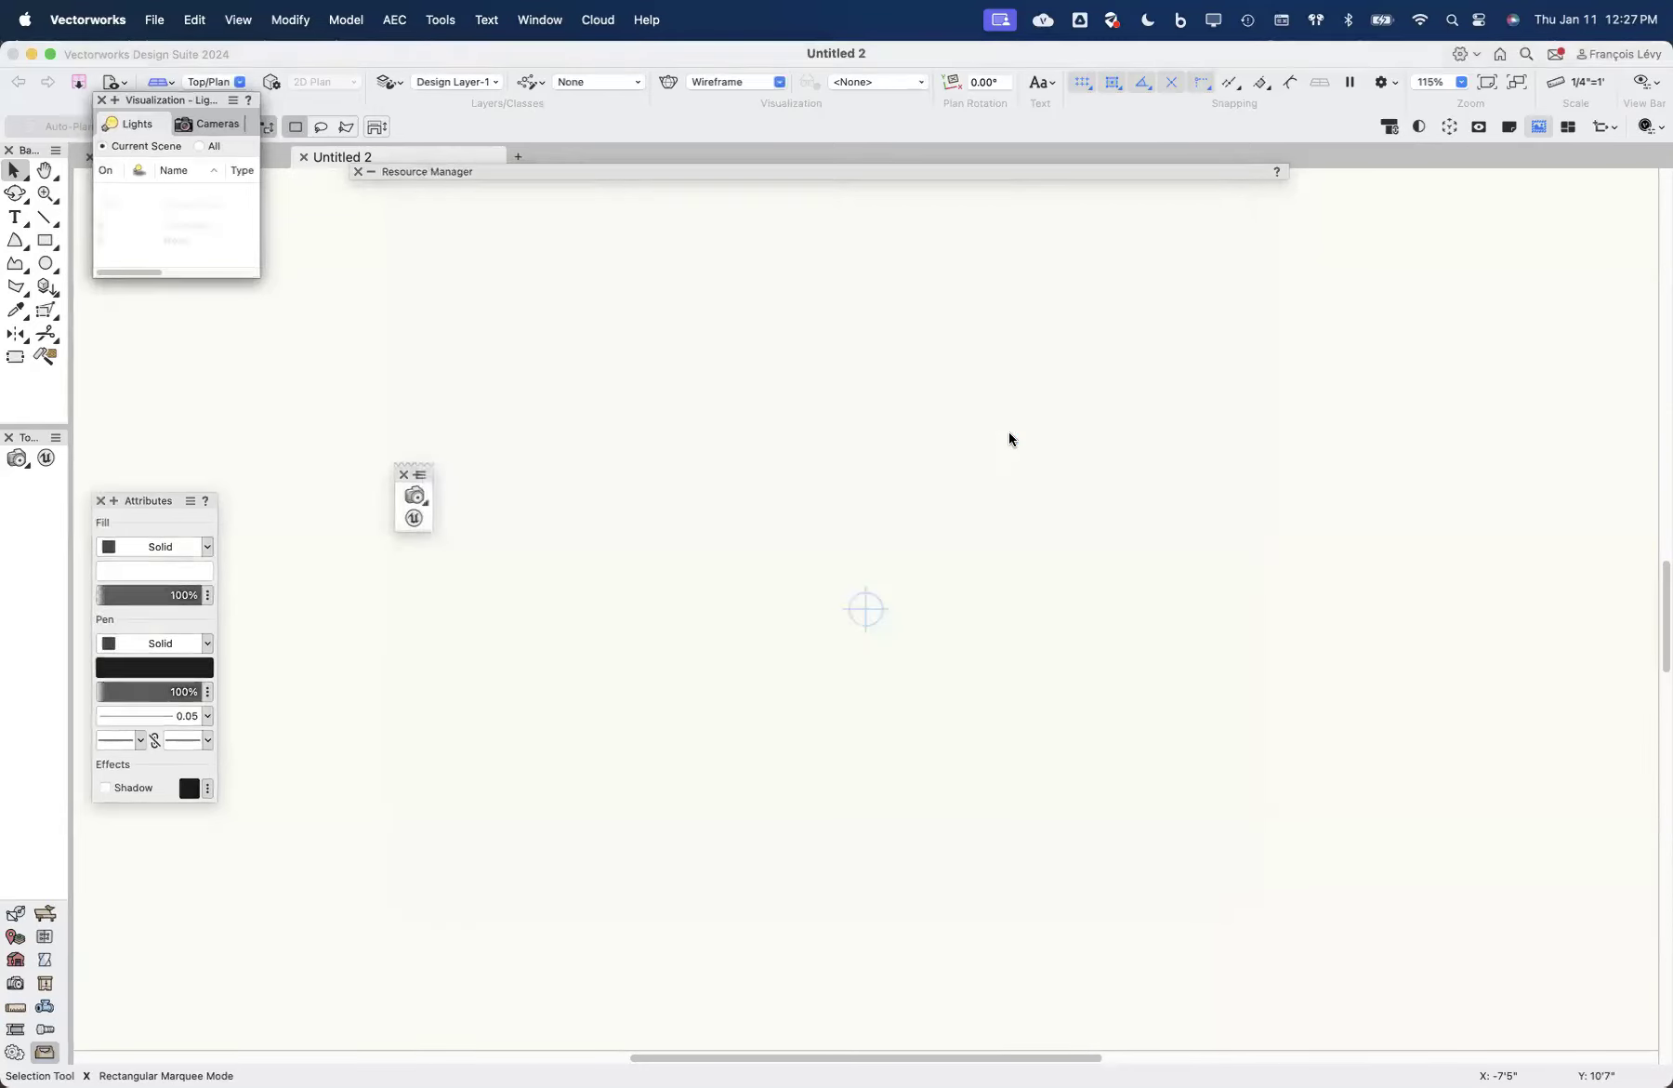
click(1010, 434)
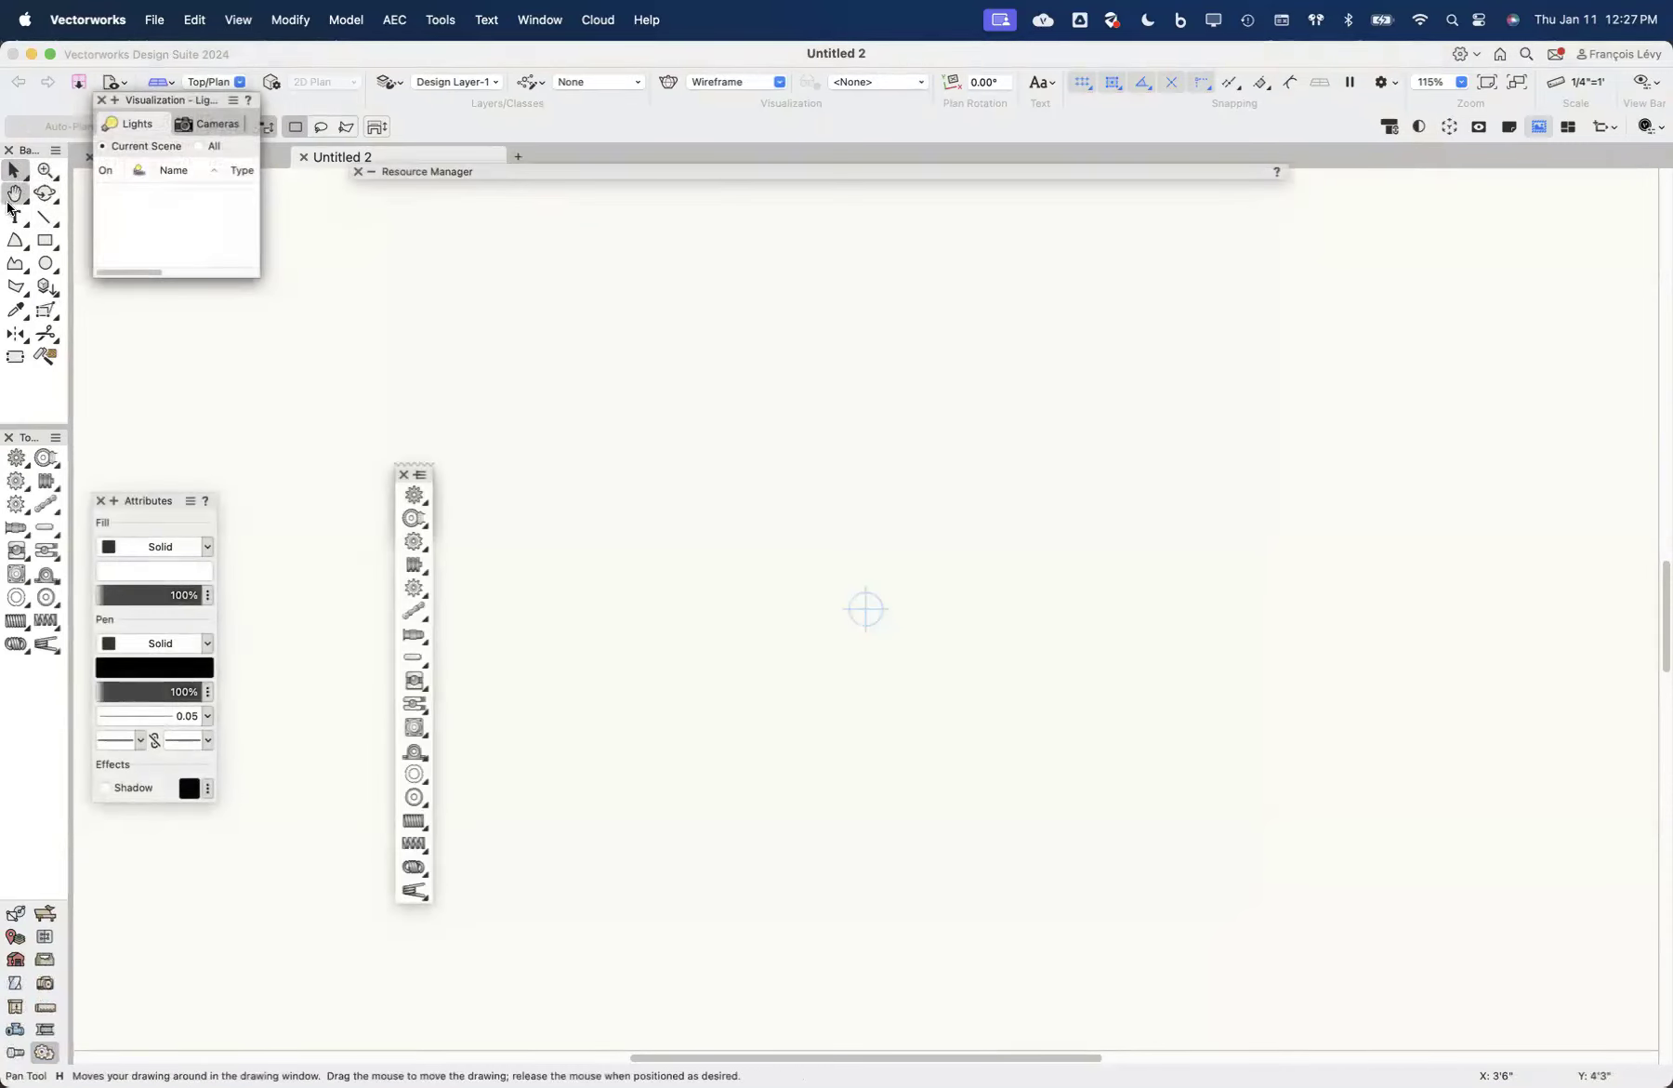
click(437, 26)
mouse_move(542, 661)
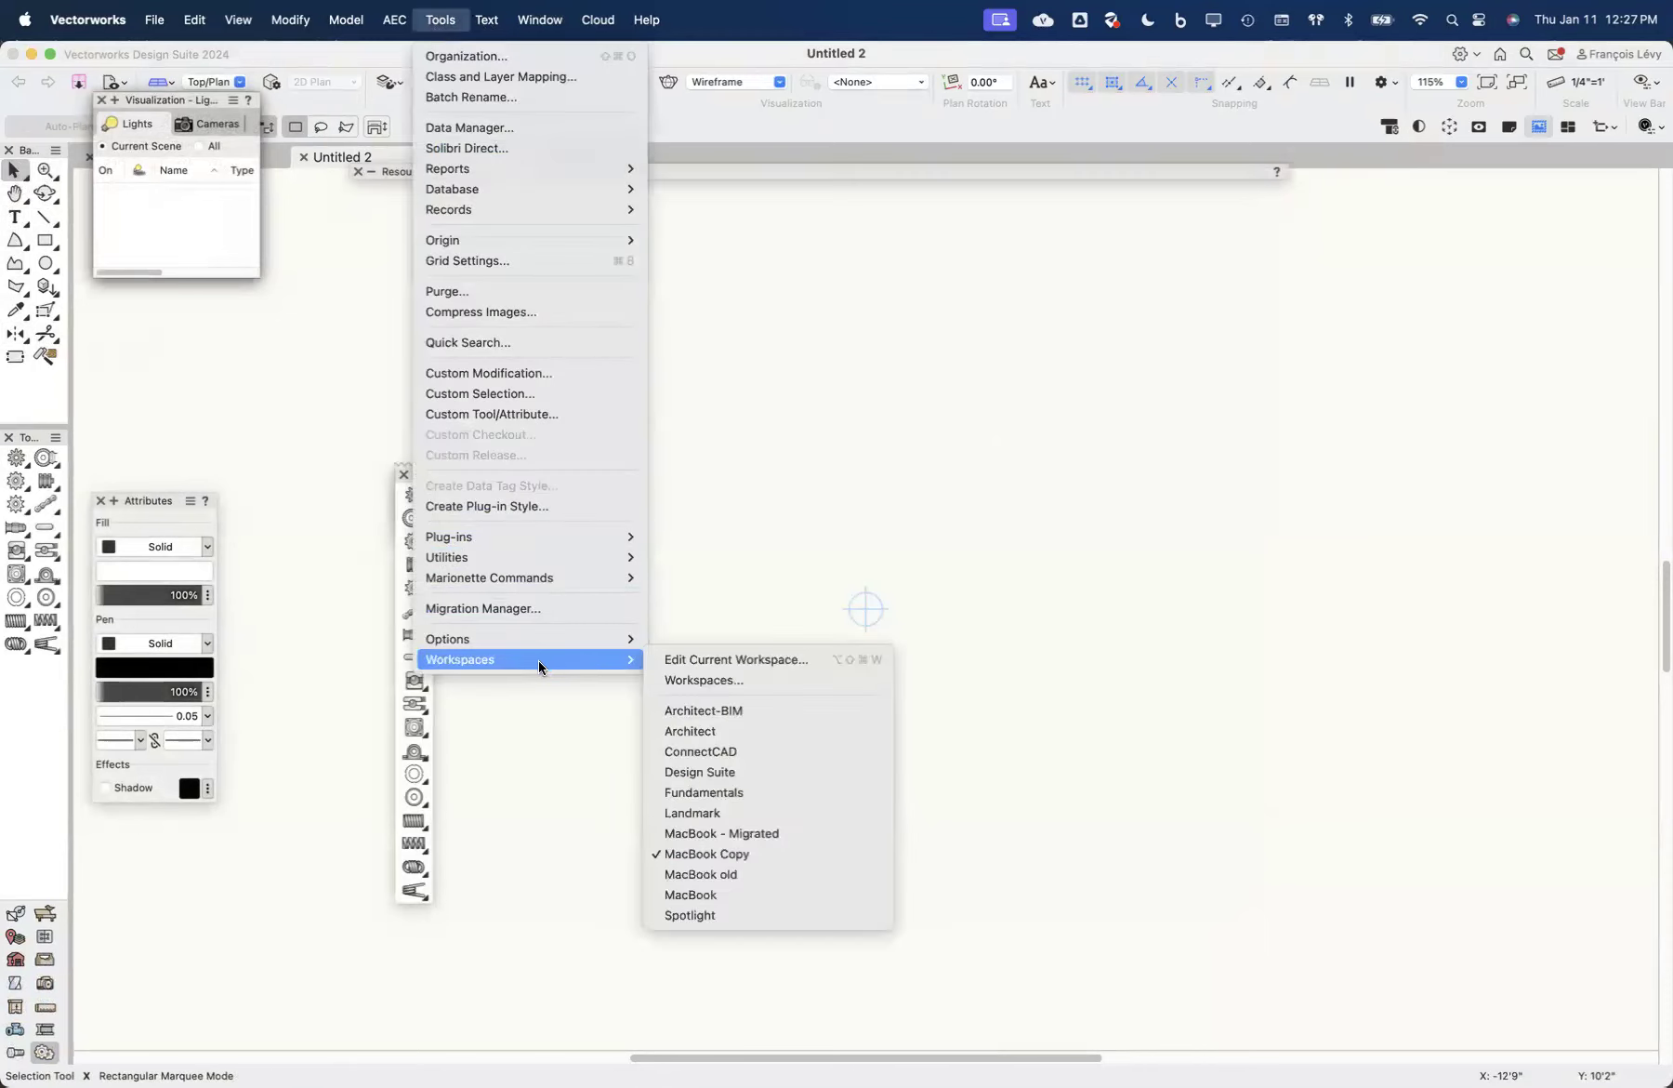
click(700, 659)
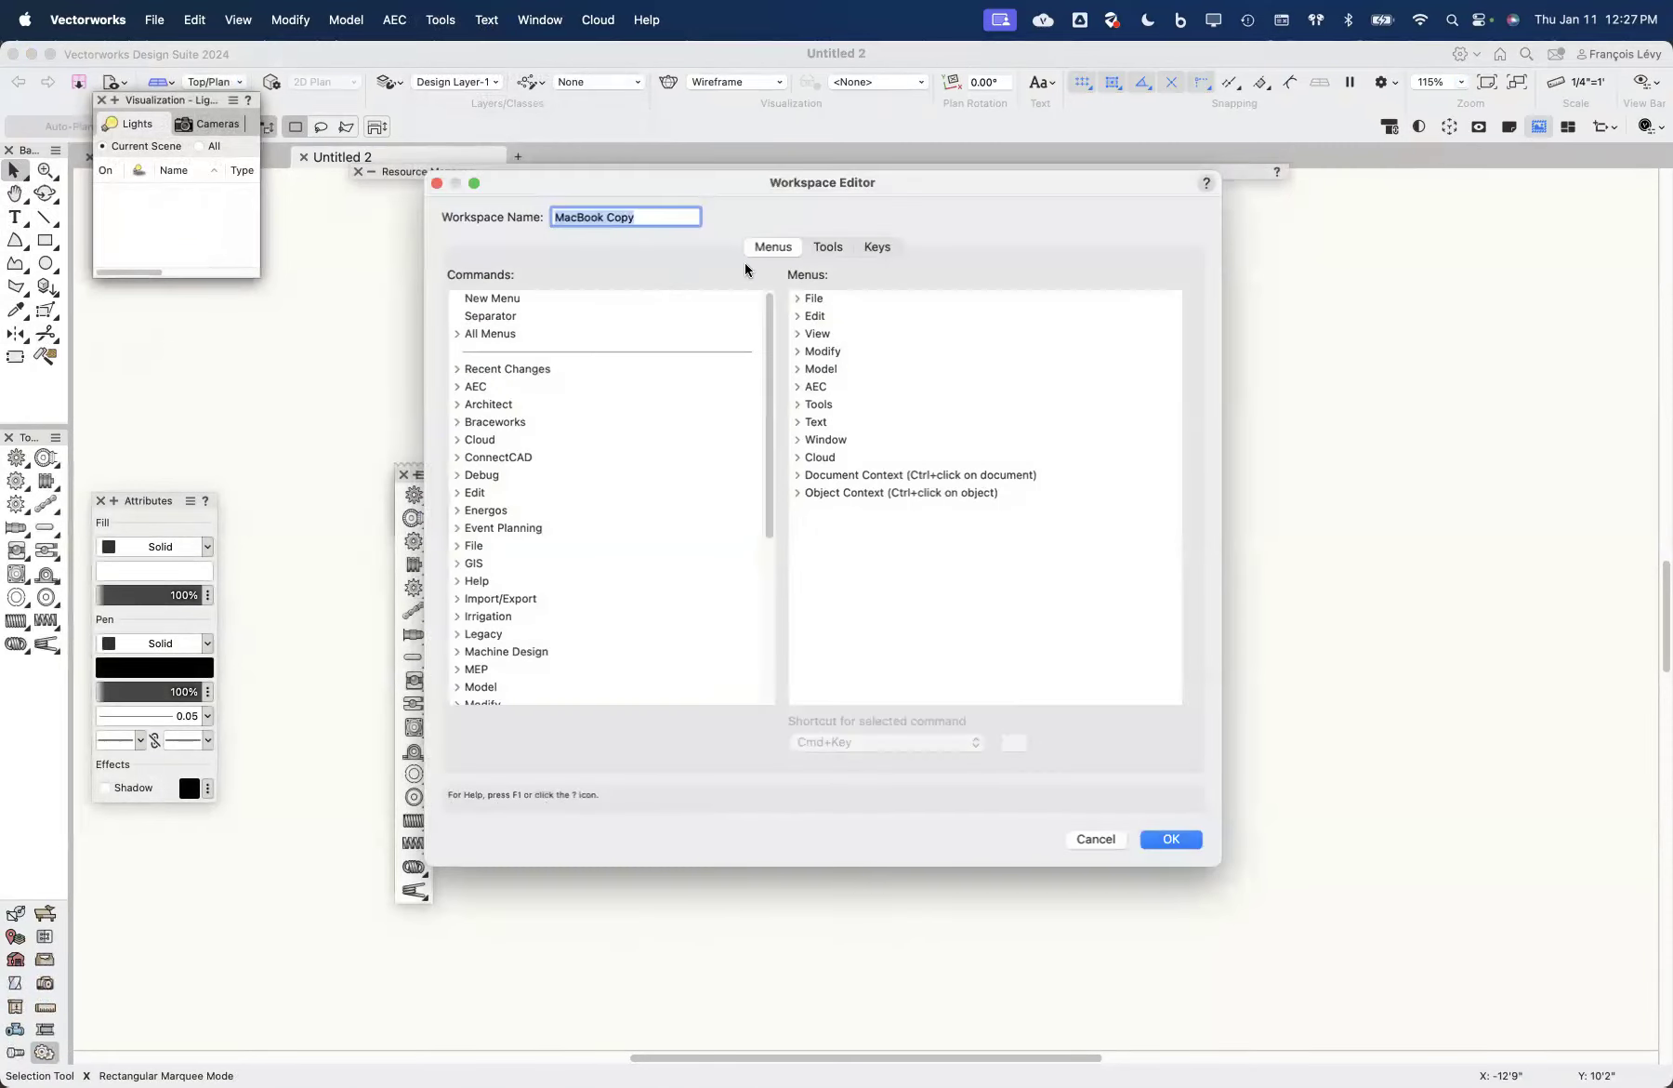
click(826, 246)
click(797, 299)
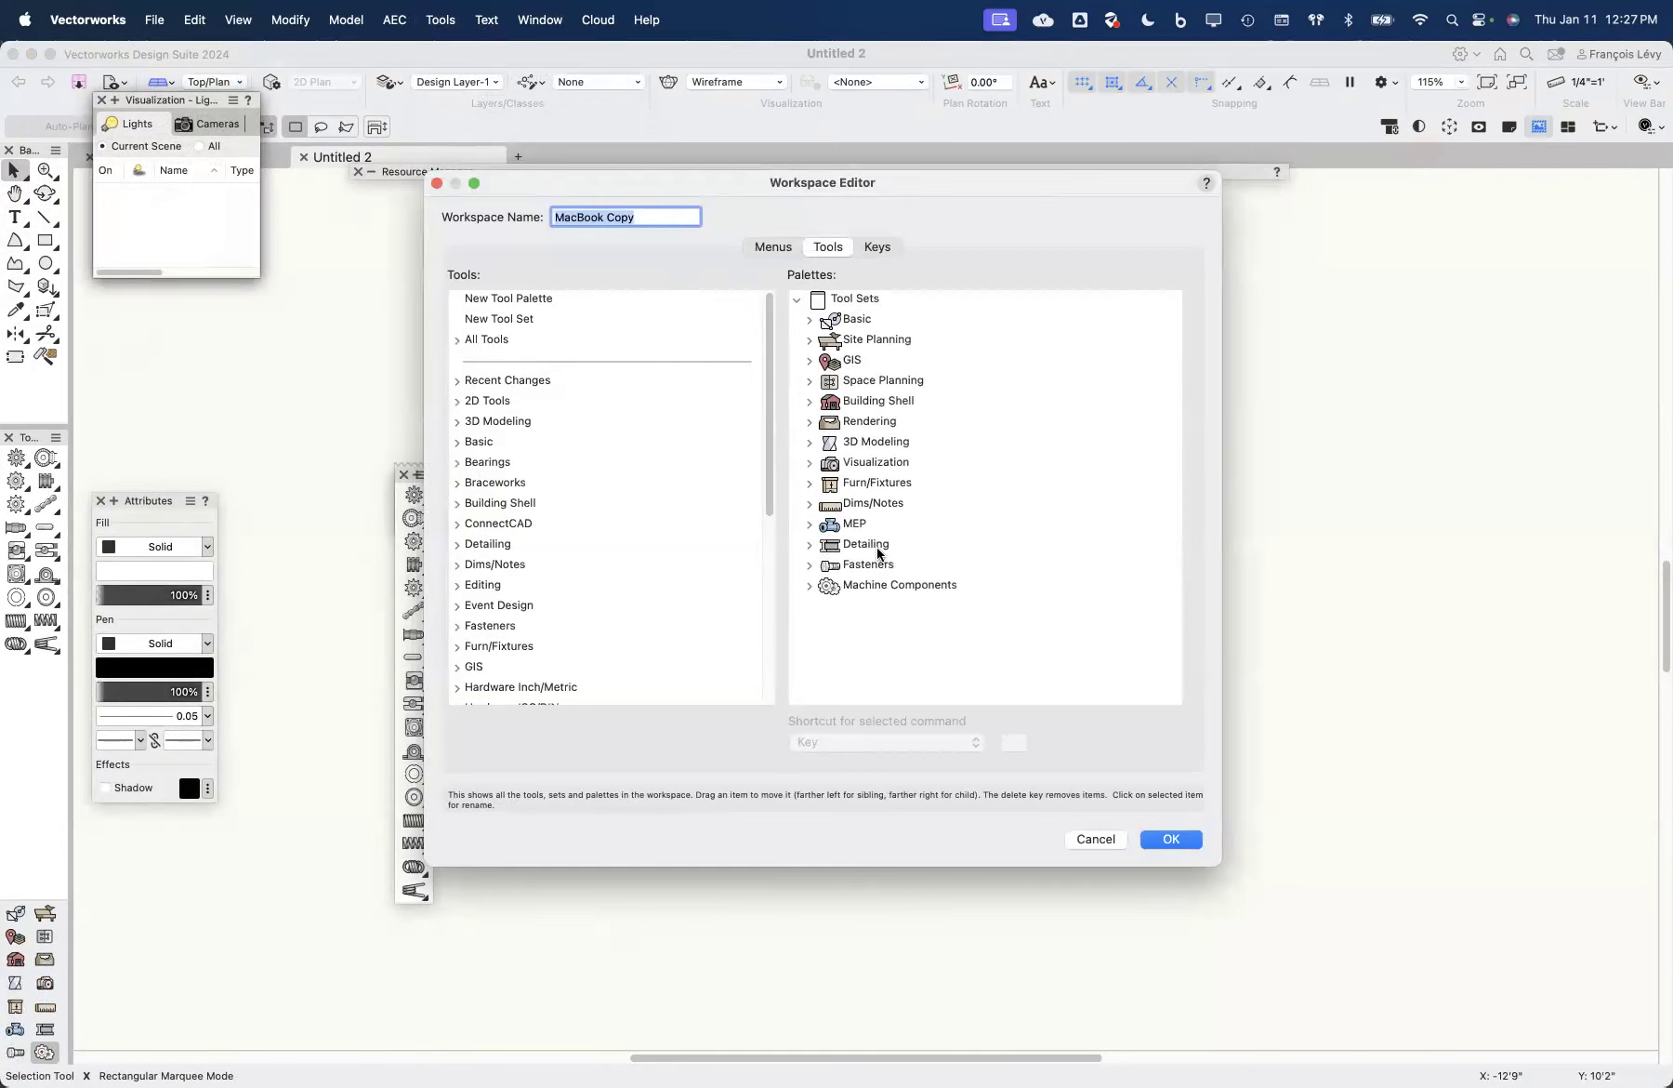
Step: Inspect the tools contained in the Rendering and GIS tool sets
click(850, 420)
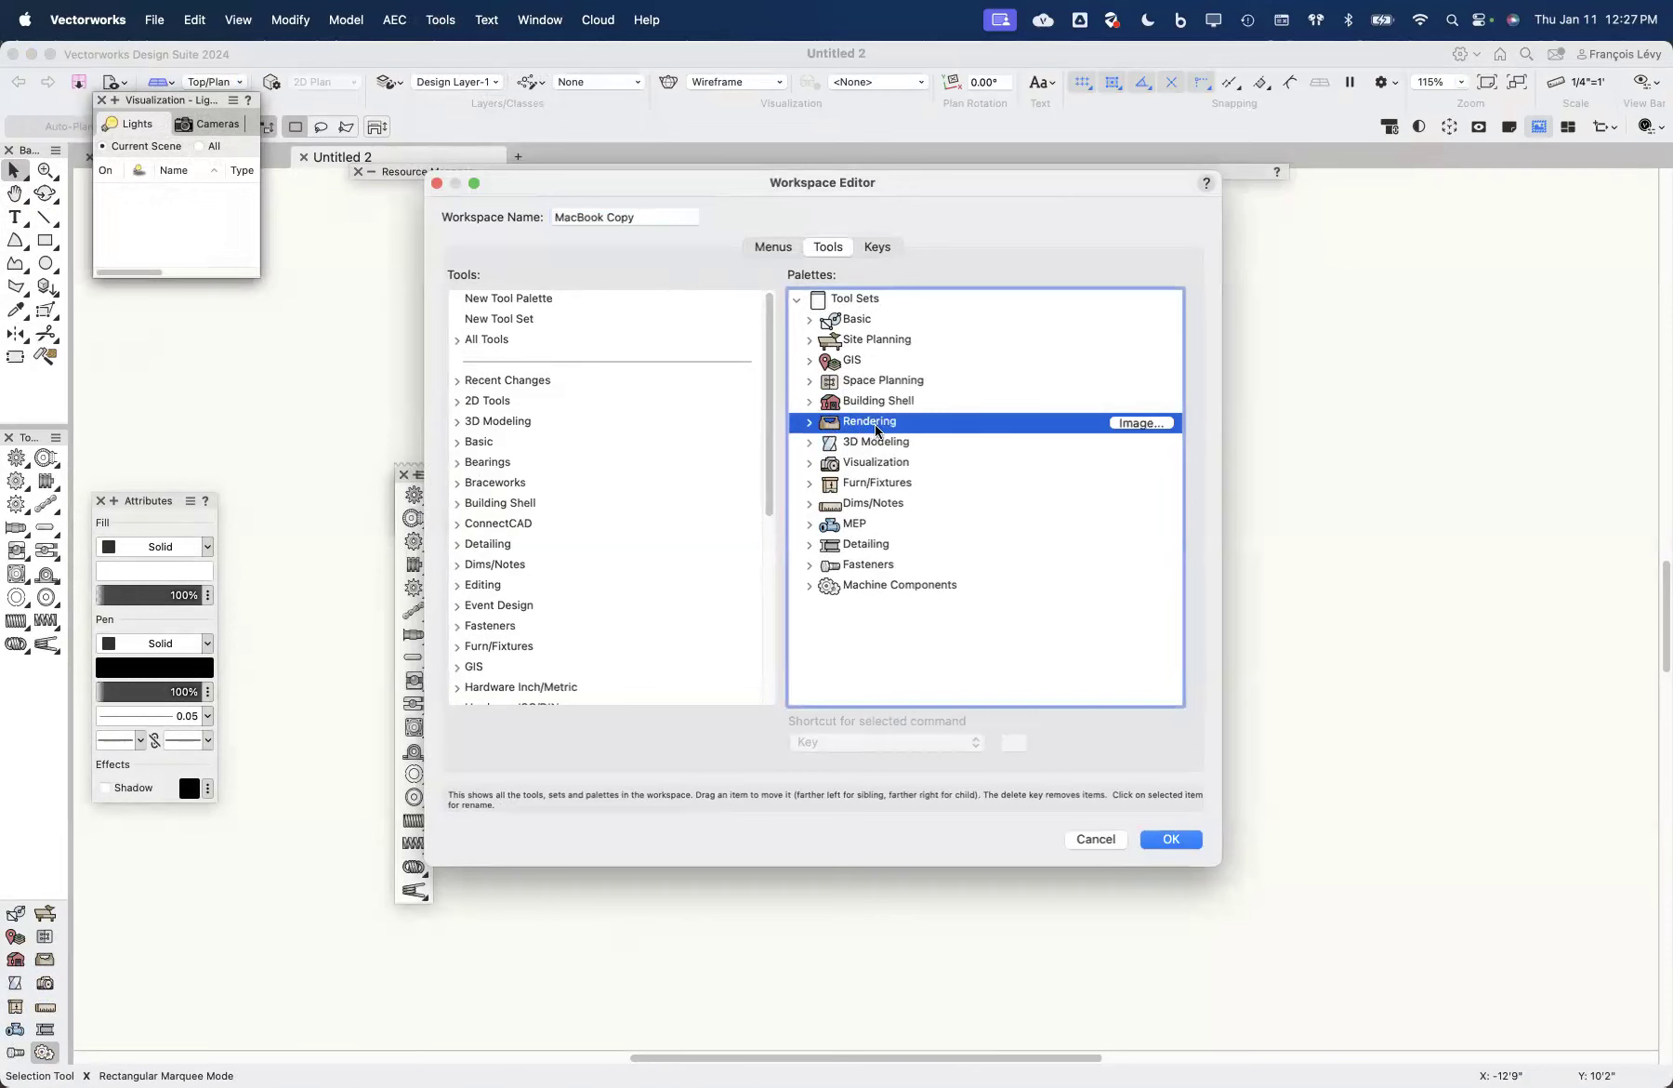
click(808, 423)
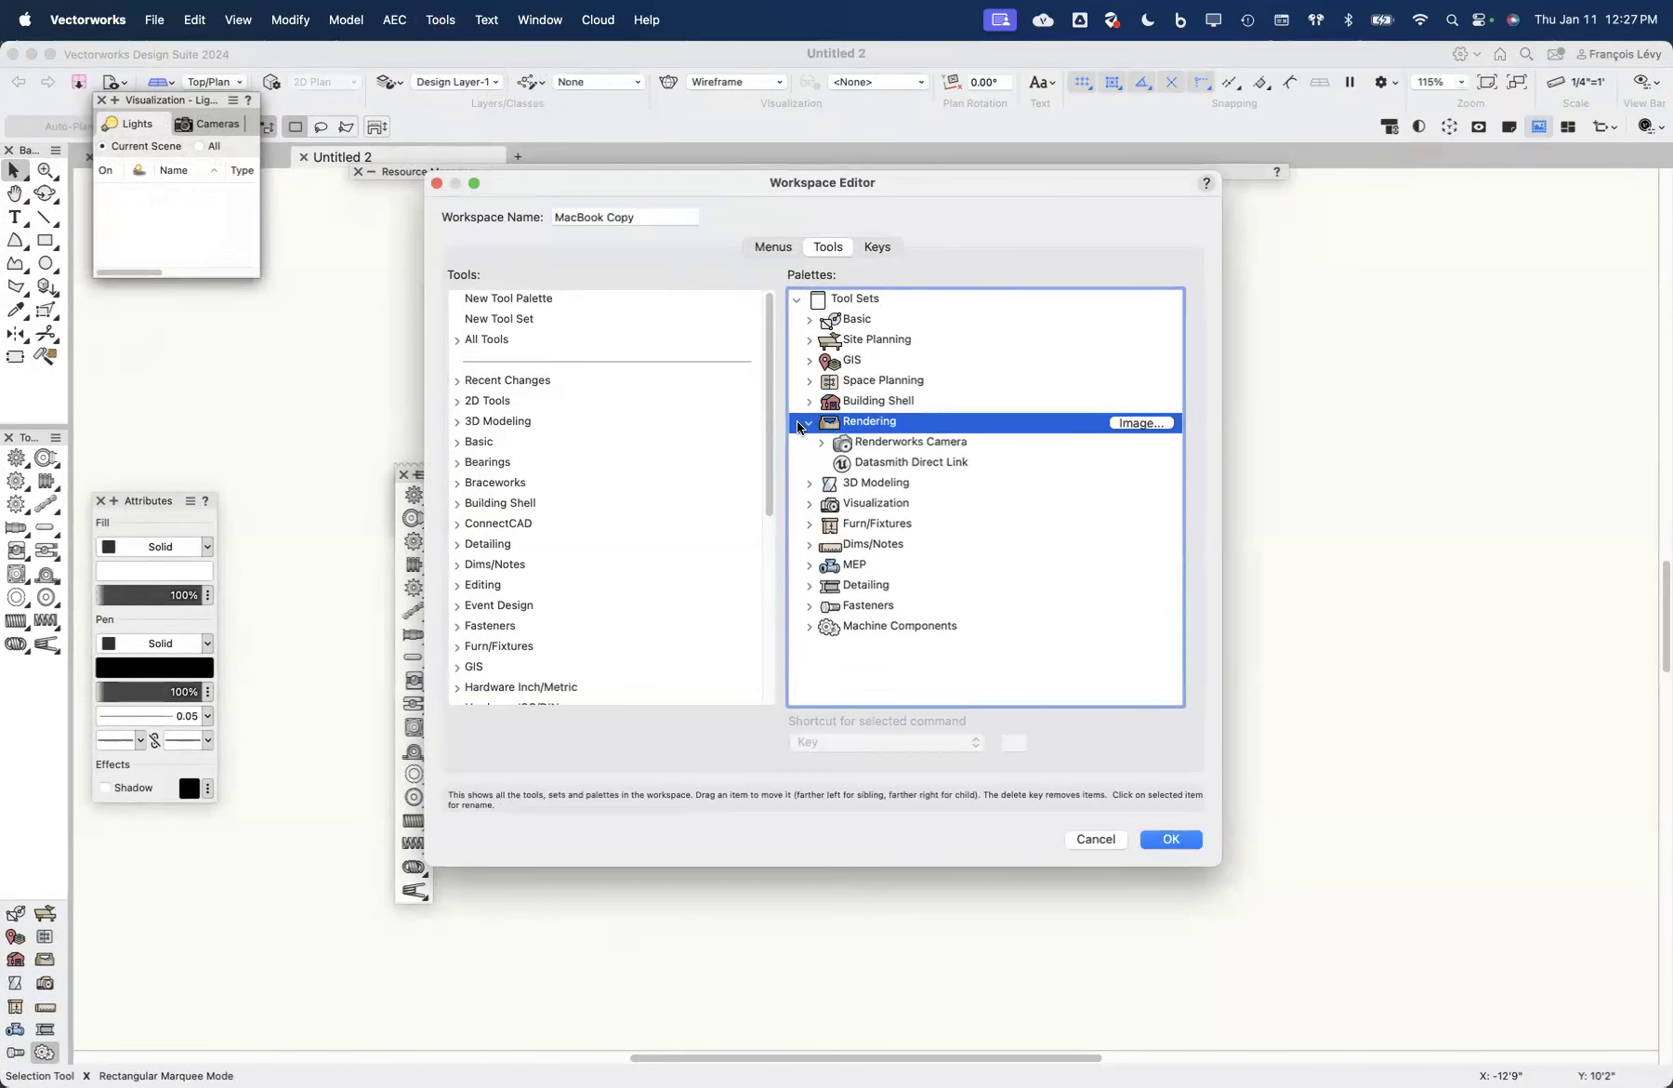
click(808, 423)
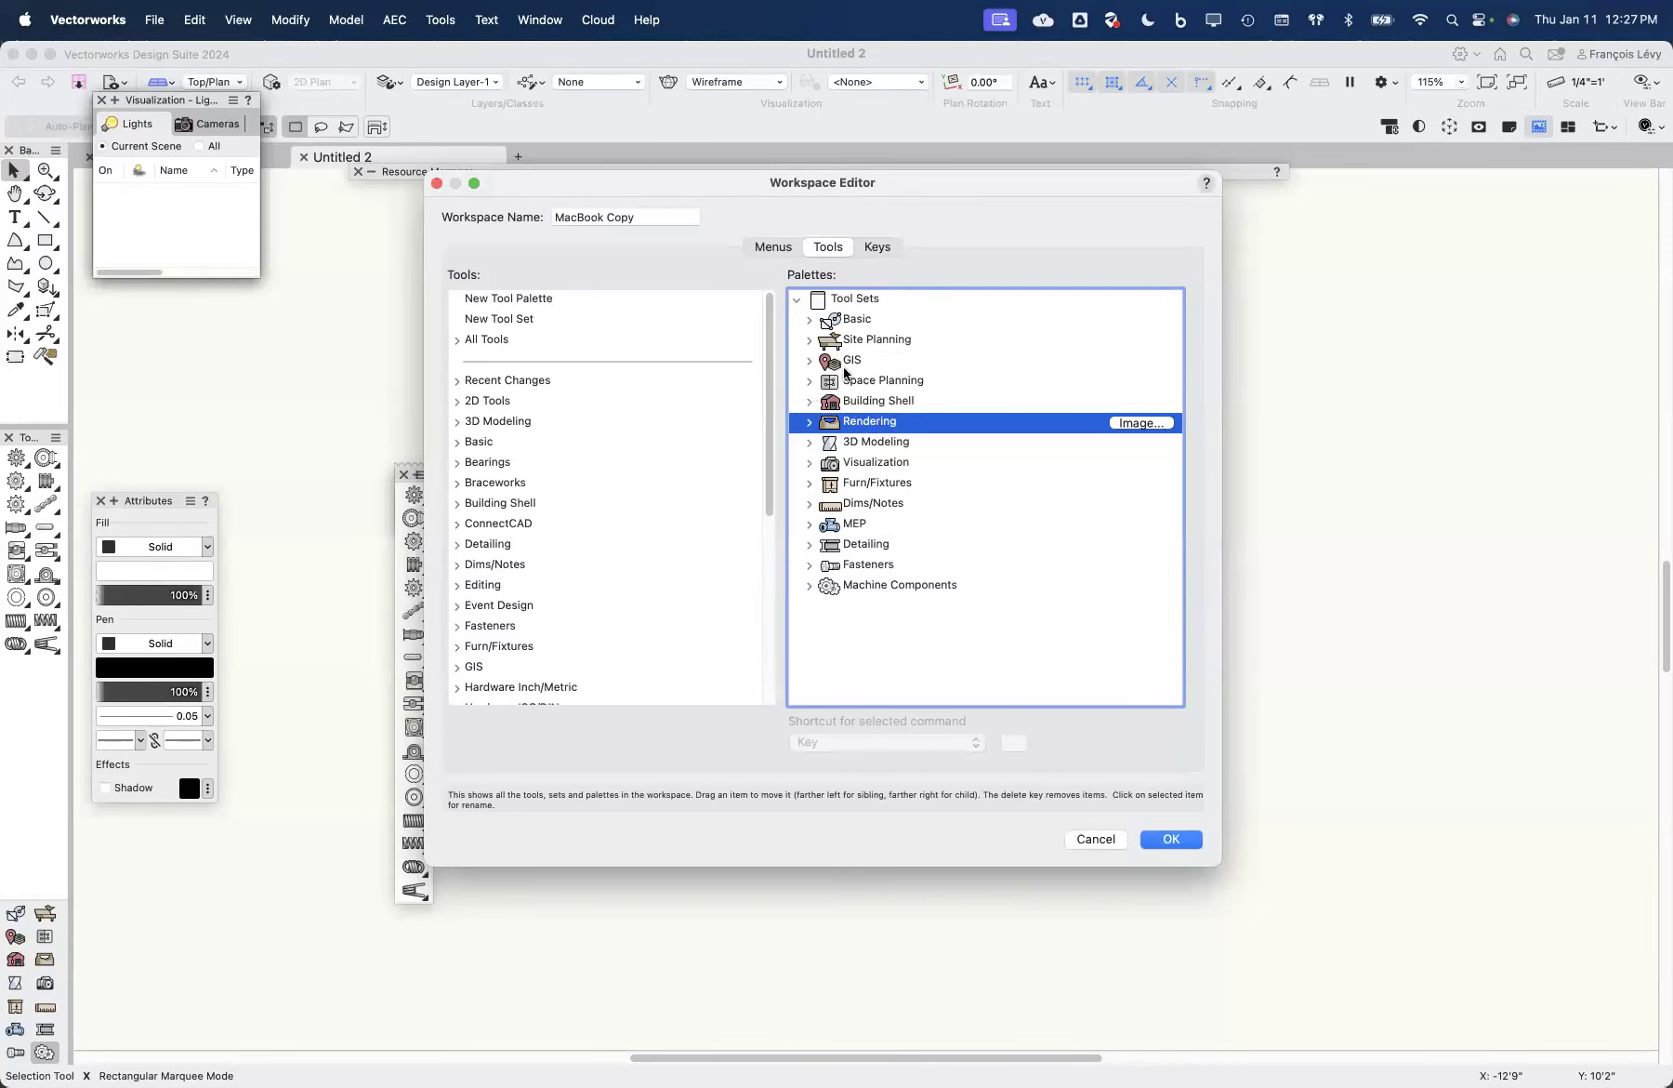
click(809, 361)
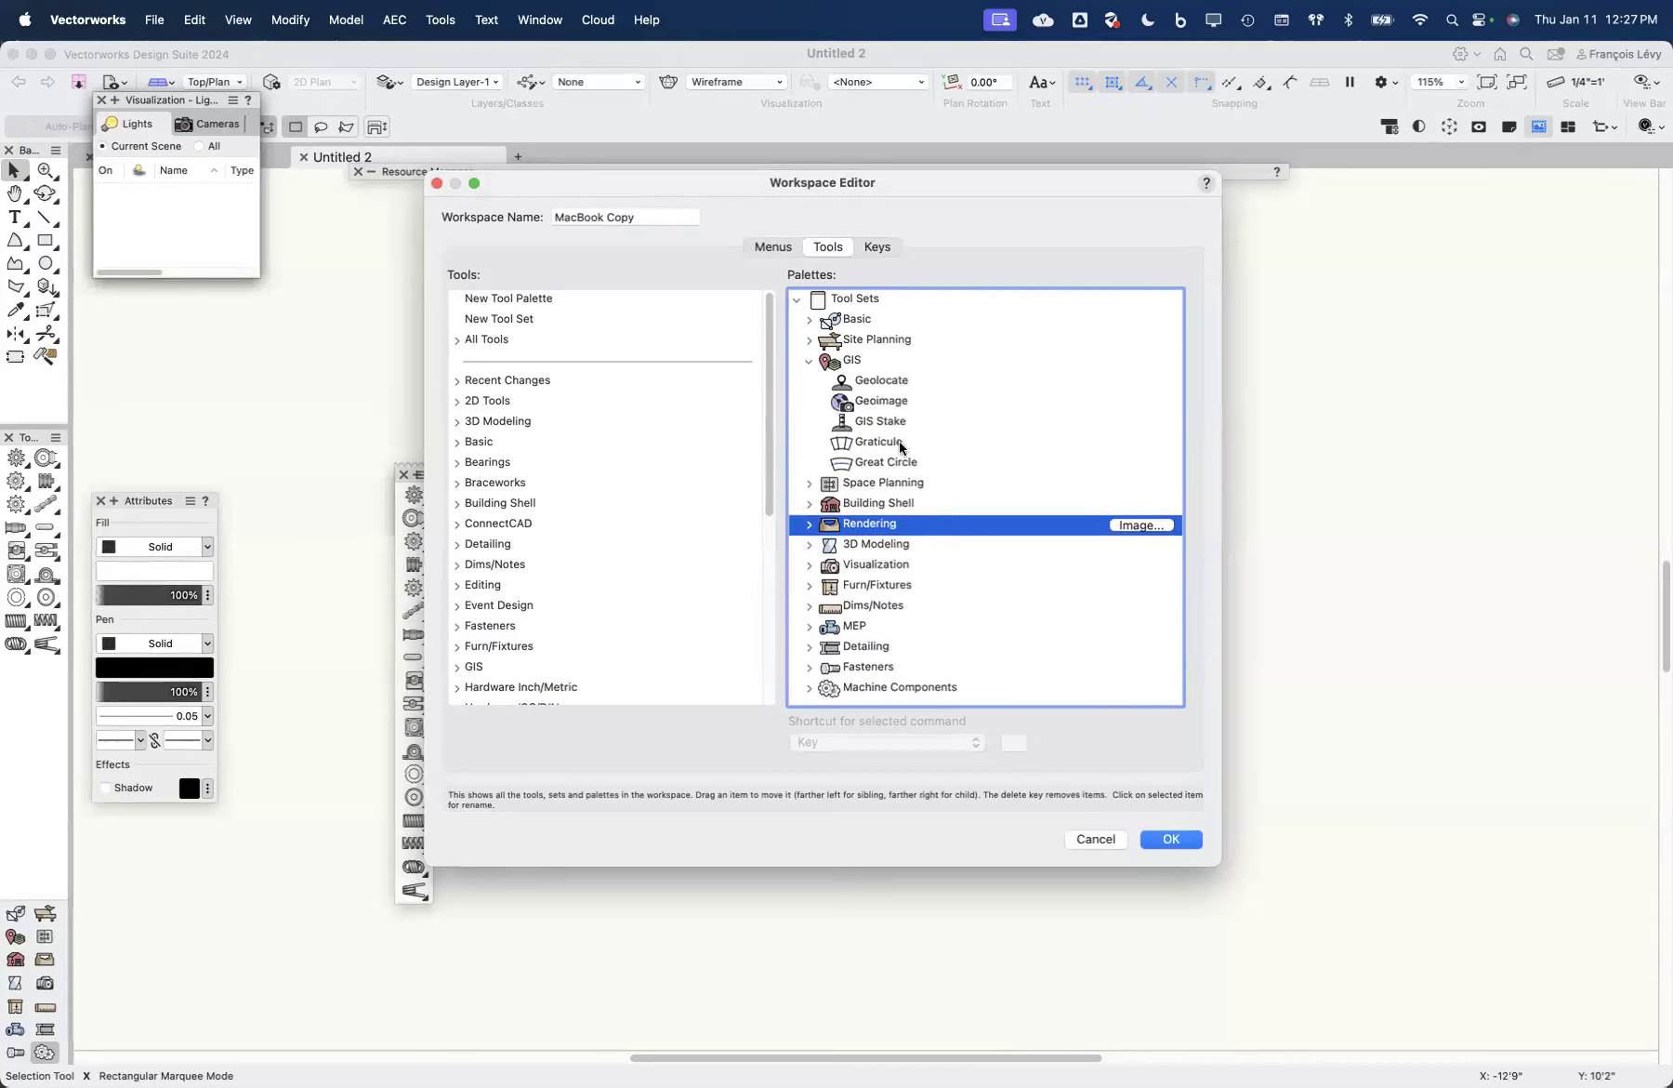
click(809, 360)
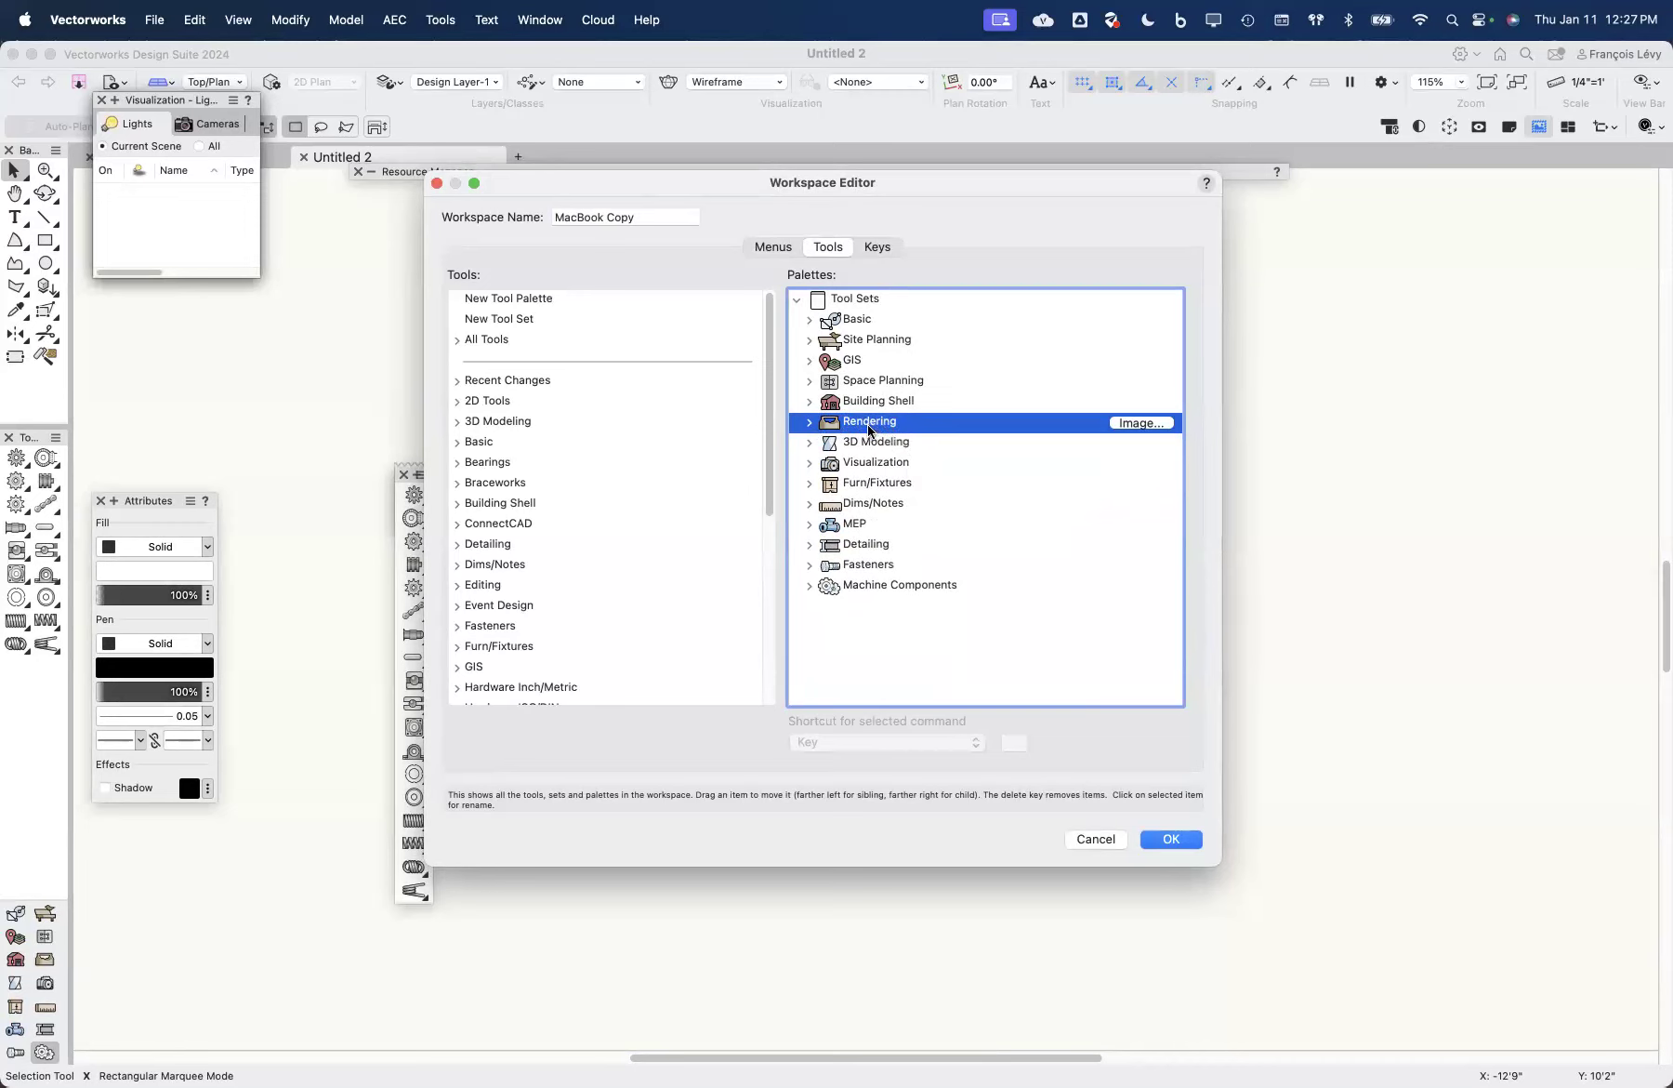
Step: Try to delete the Rendering tool set, declining the deletion
key(Delete)
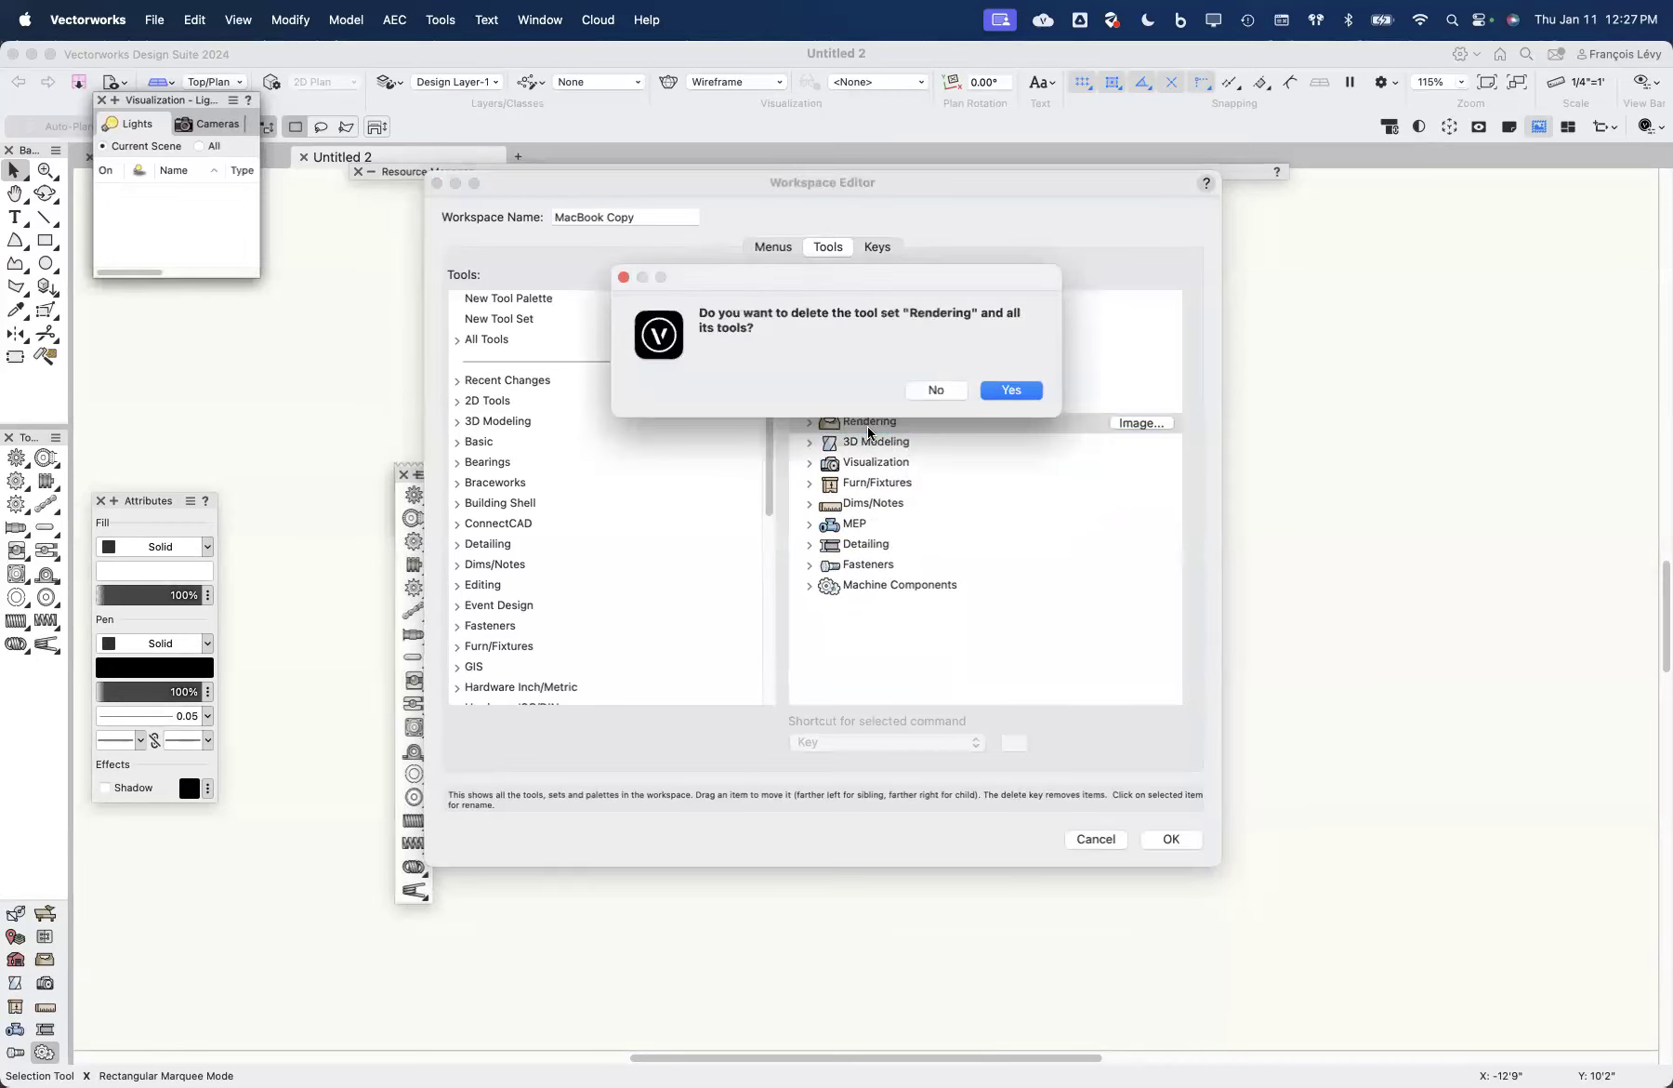
click(949, 385)
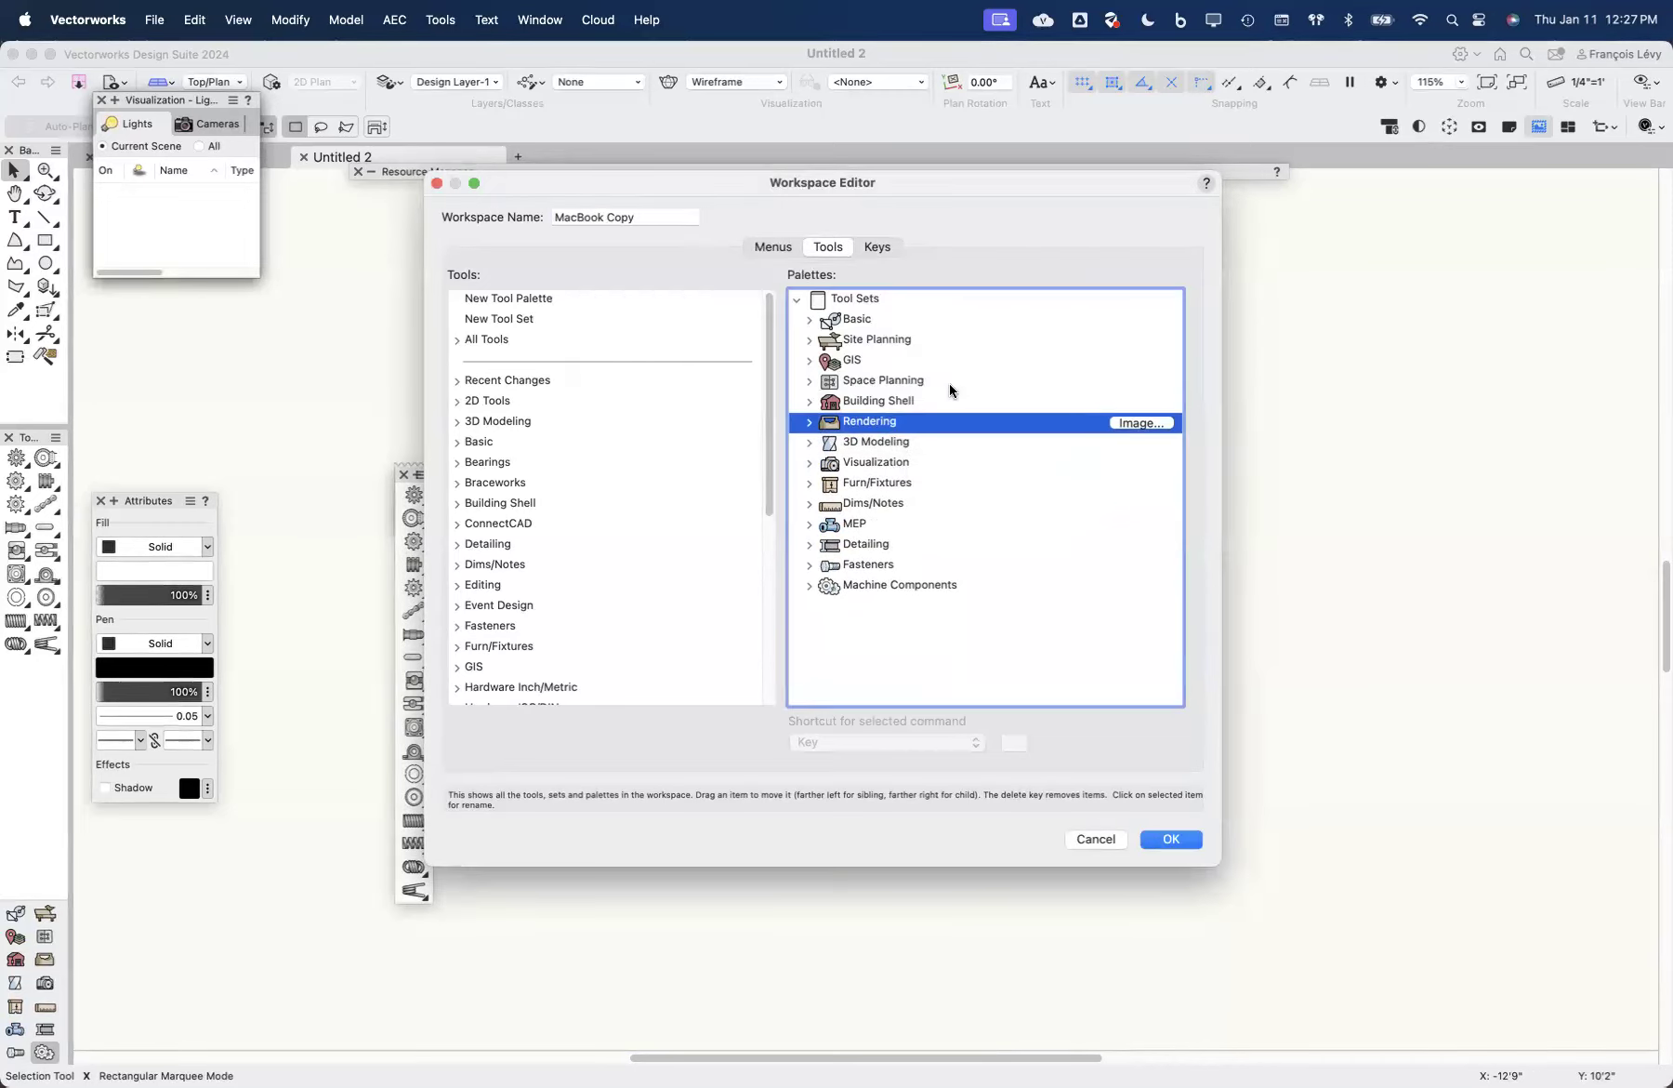
Step: Add a new tool set between Basic and Site Planning and name it Favorites
click(475, 324)
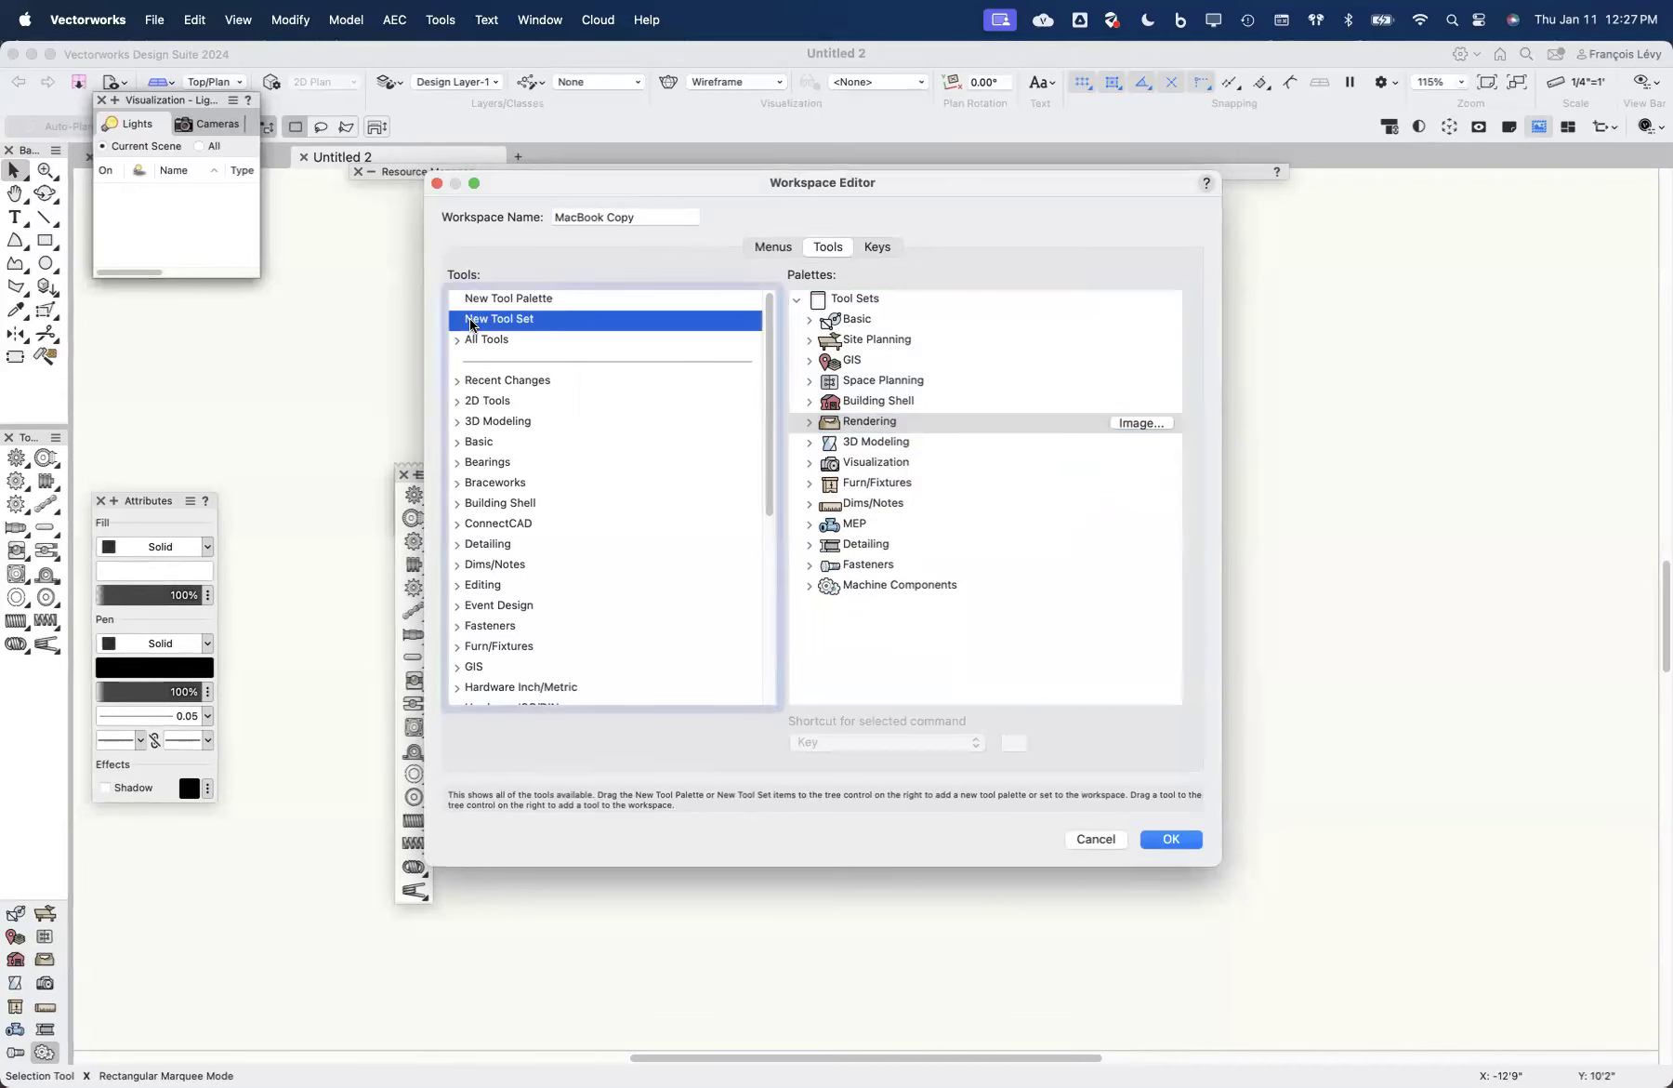
drag(475, 324, 844, 331)
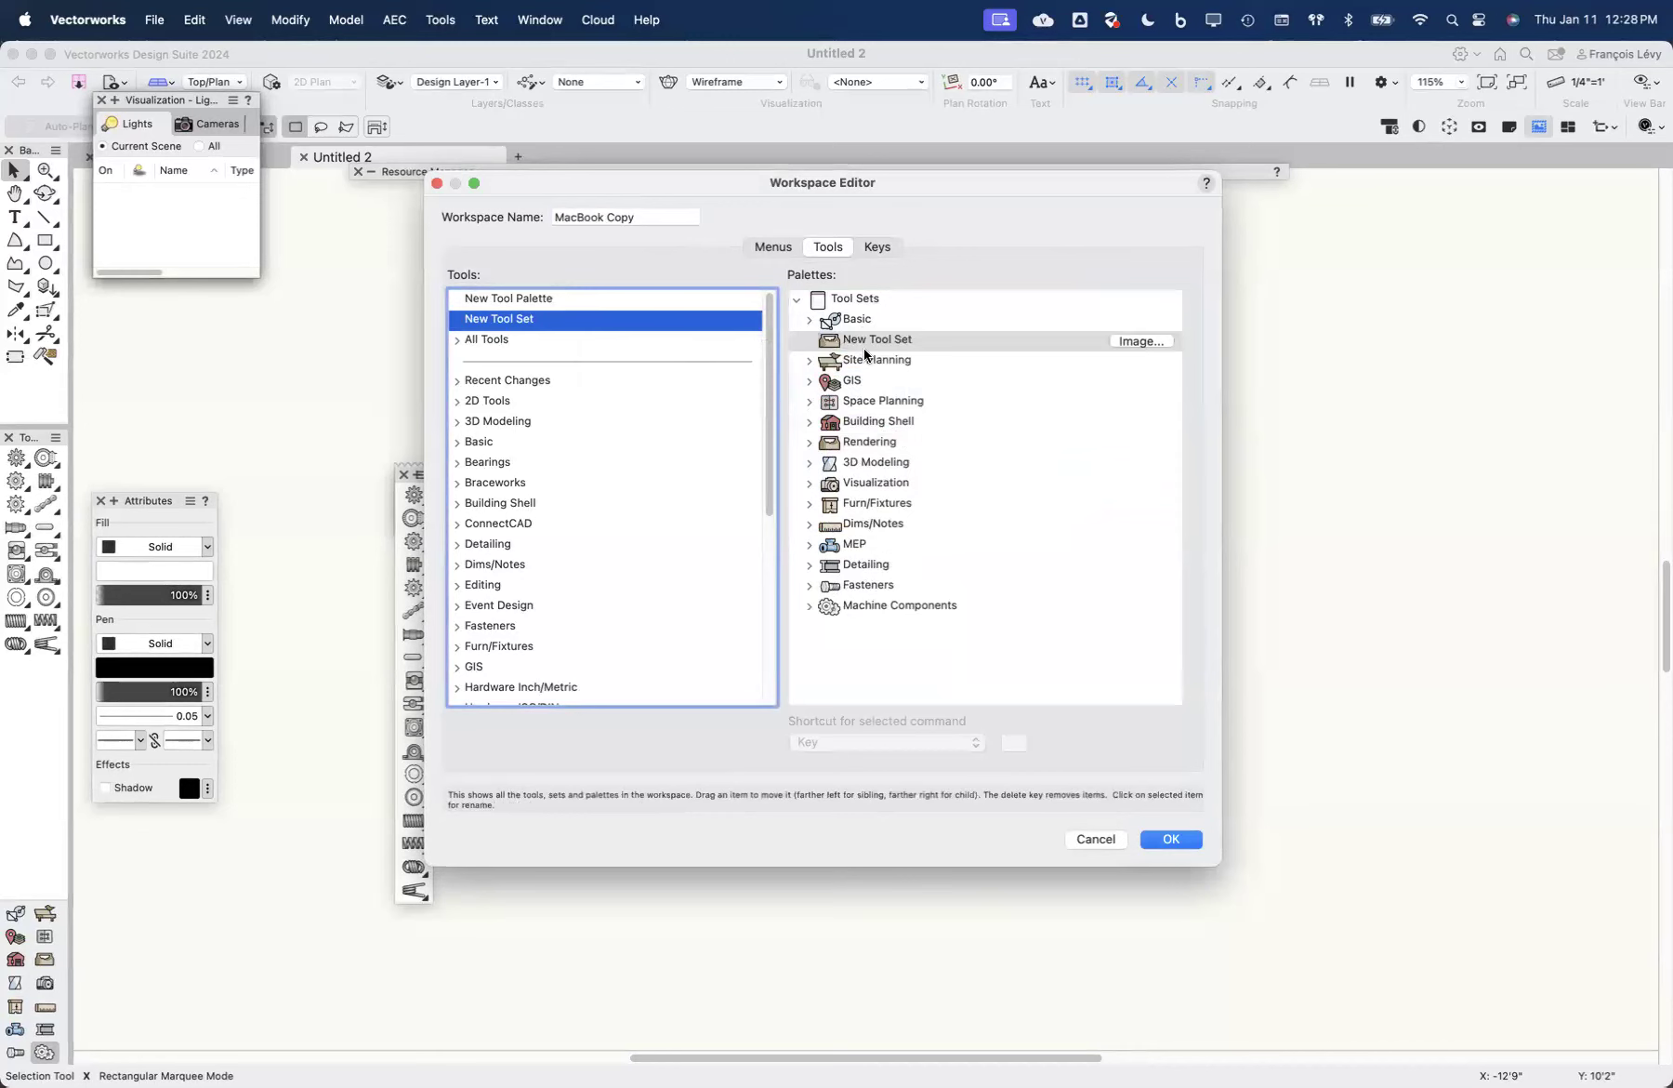
click(866, 338)
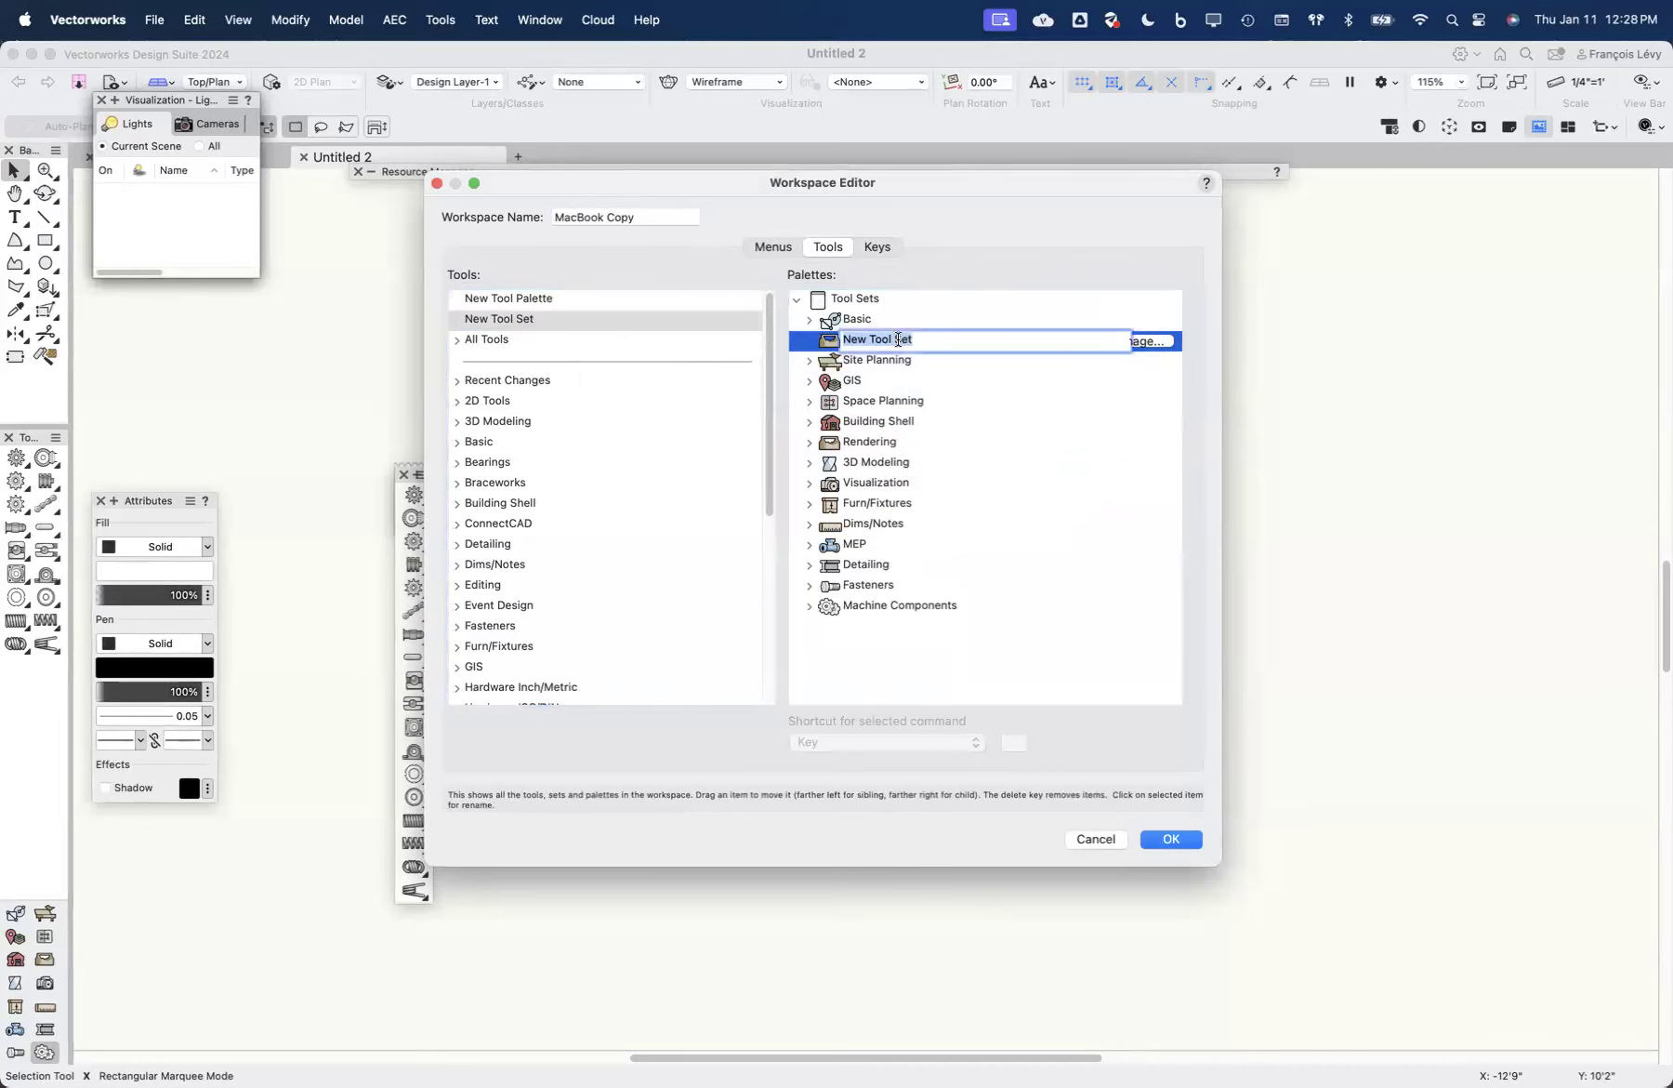
text(Favorites)
key(Return)
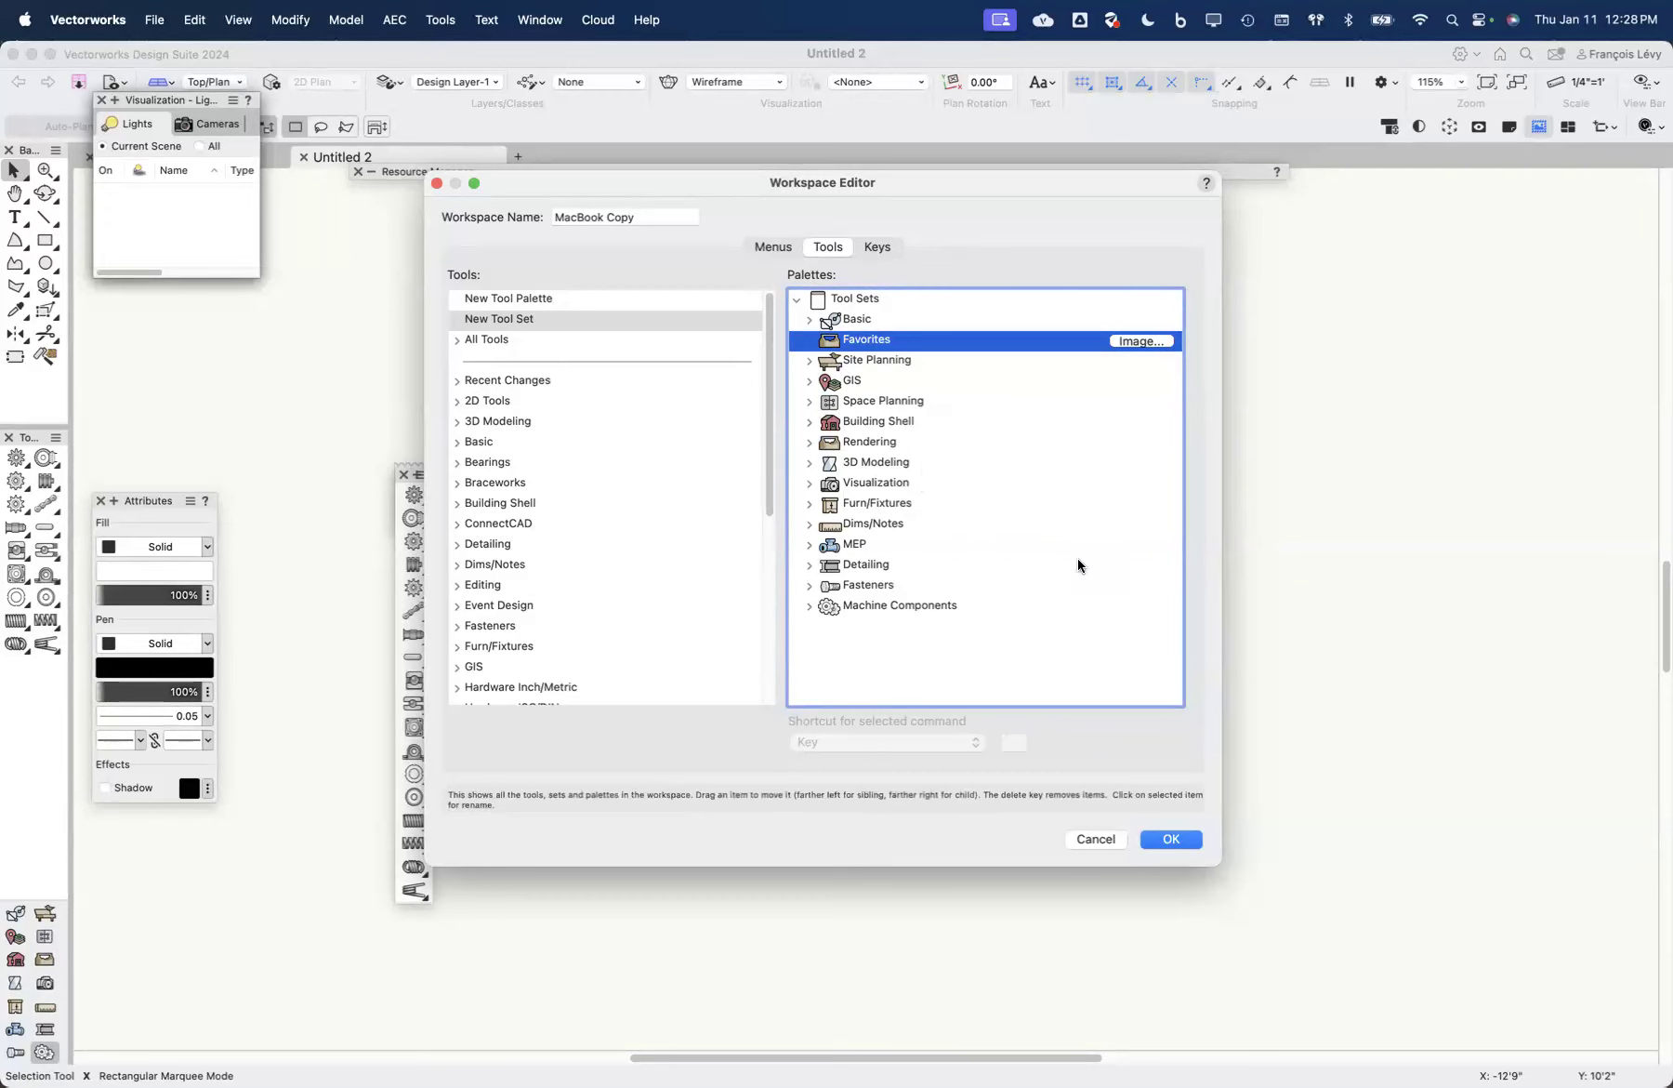
Step: Delete the empty Favorites tool set from the Tool Sets palette
click(1027, 426)
click(943, 340)
key(BackSpace)
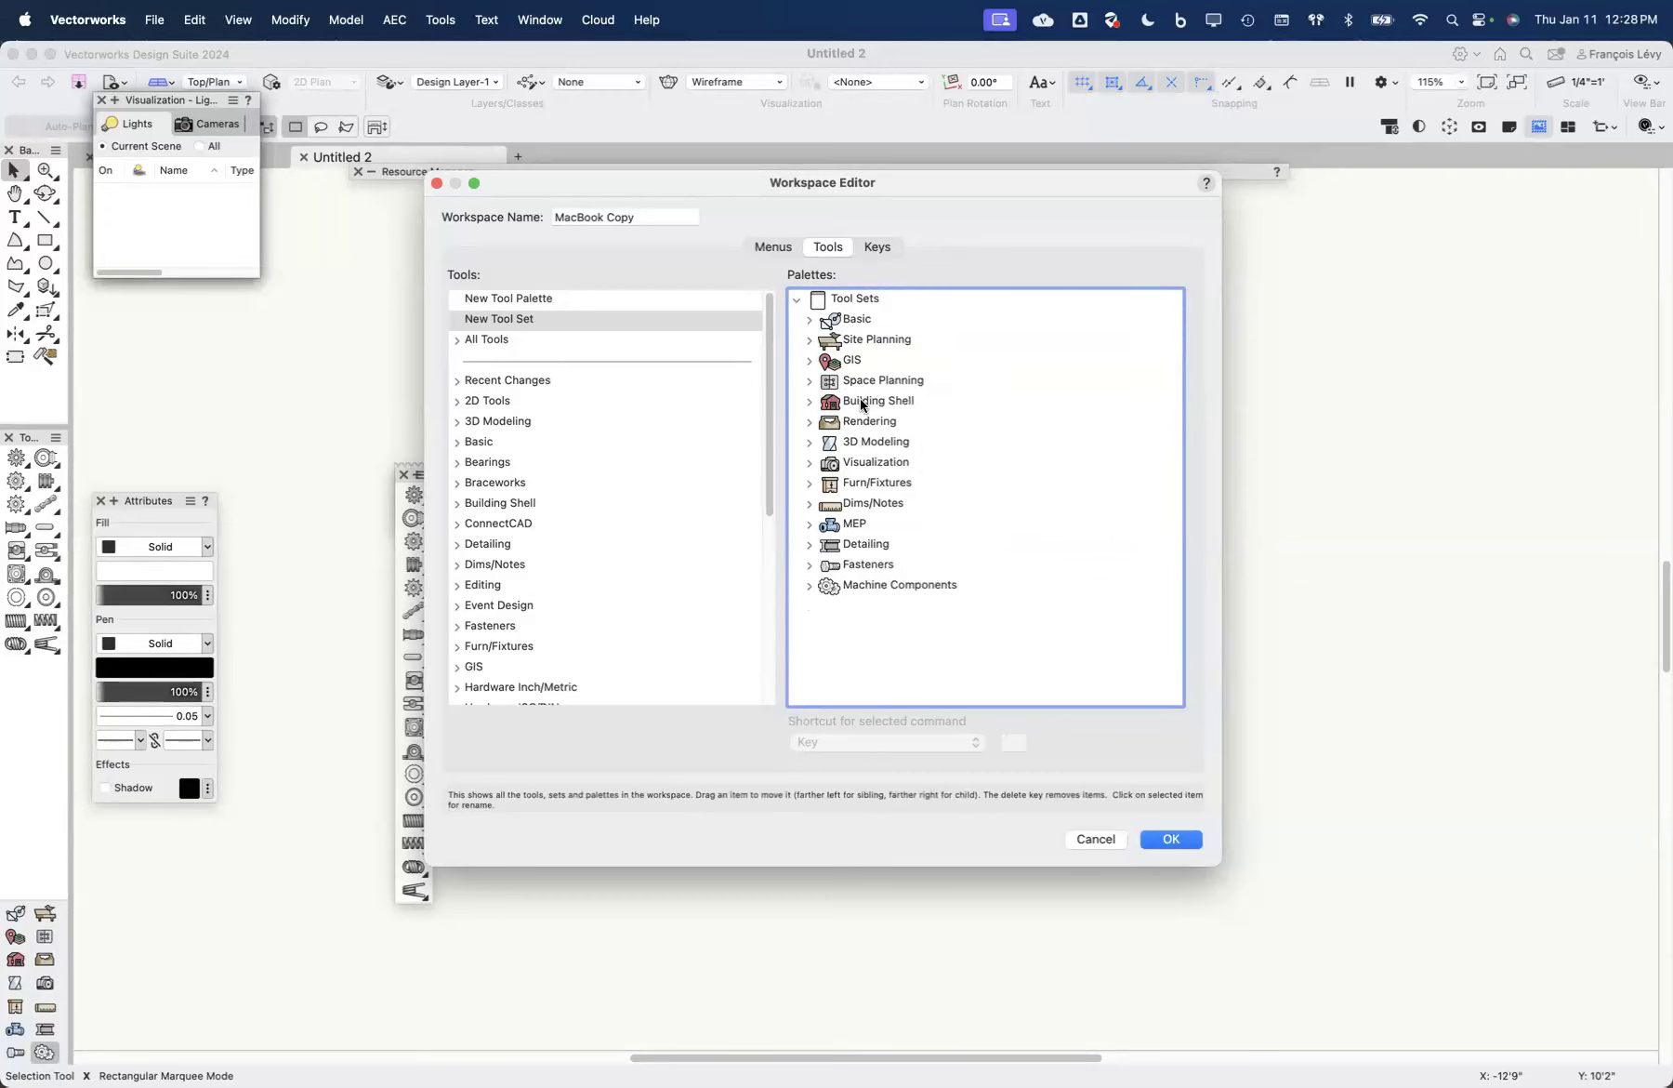
click(881, 424)
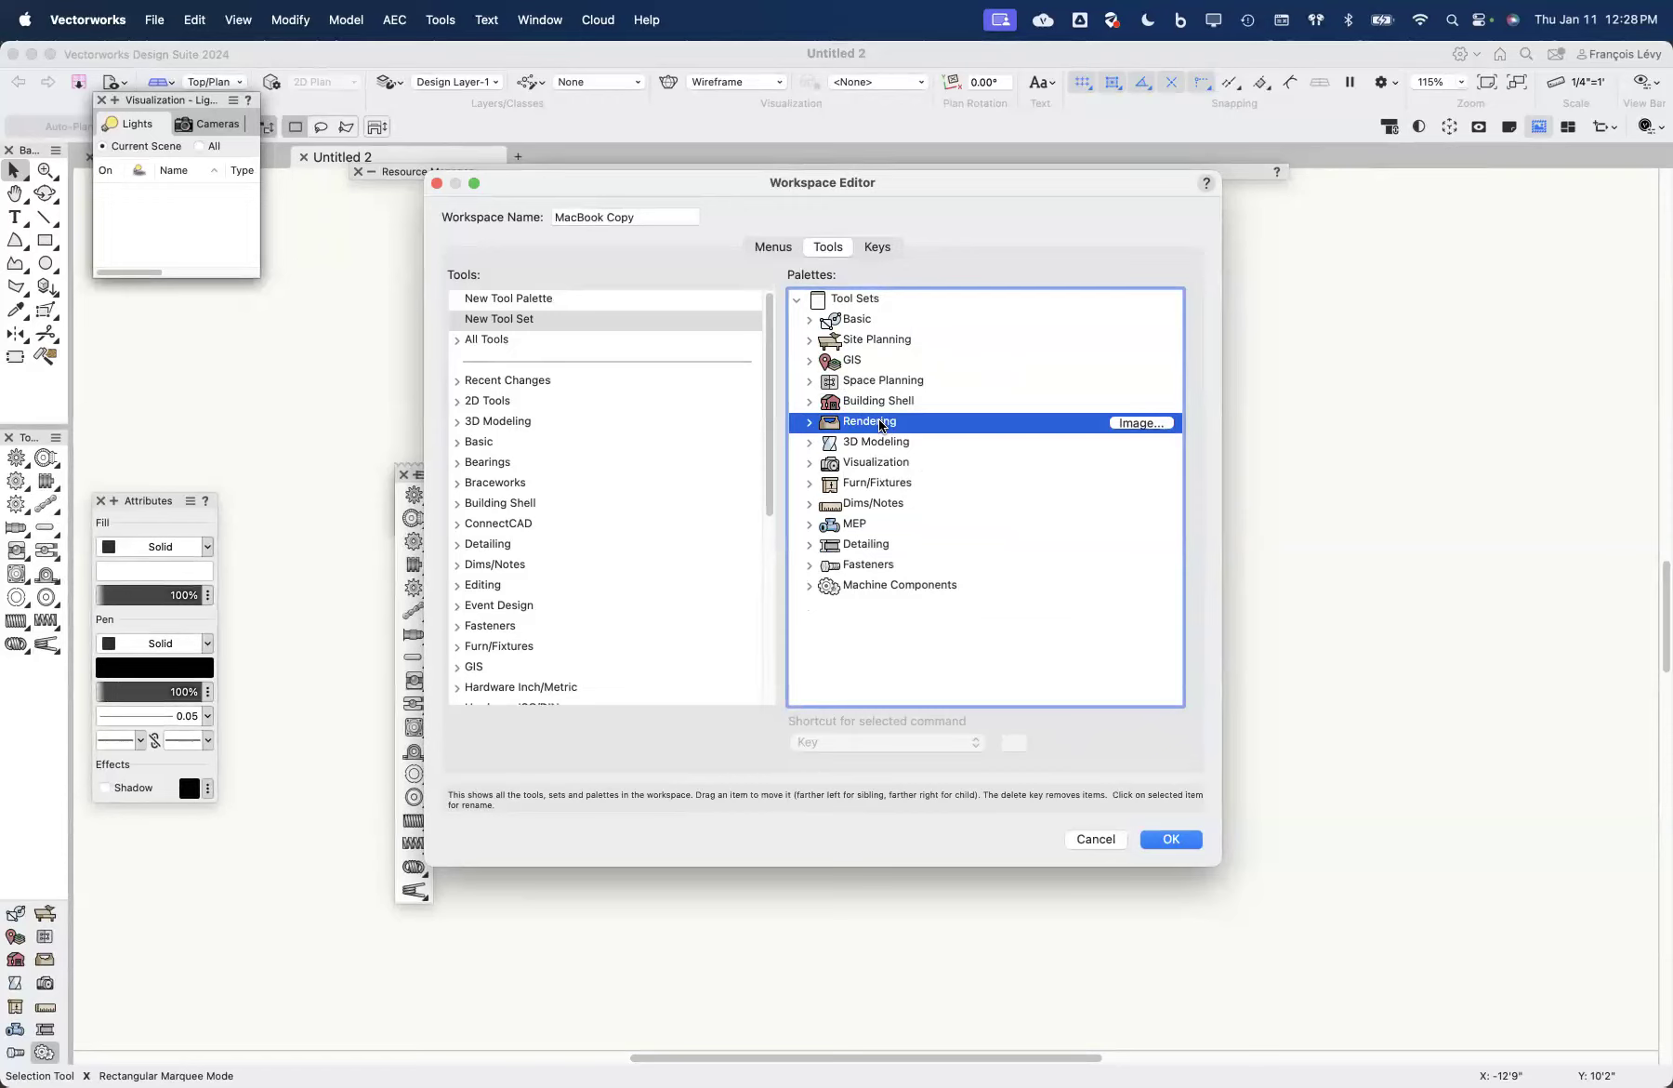
key(BackSpace)
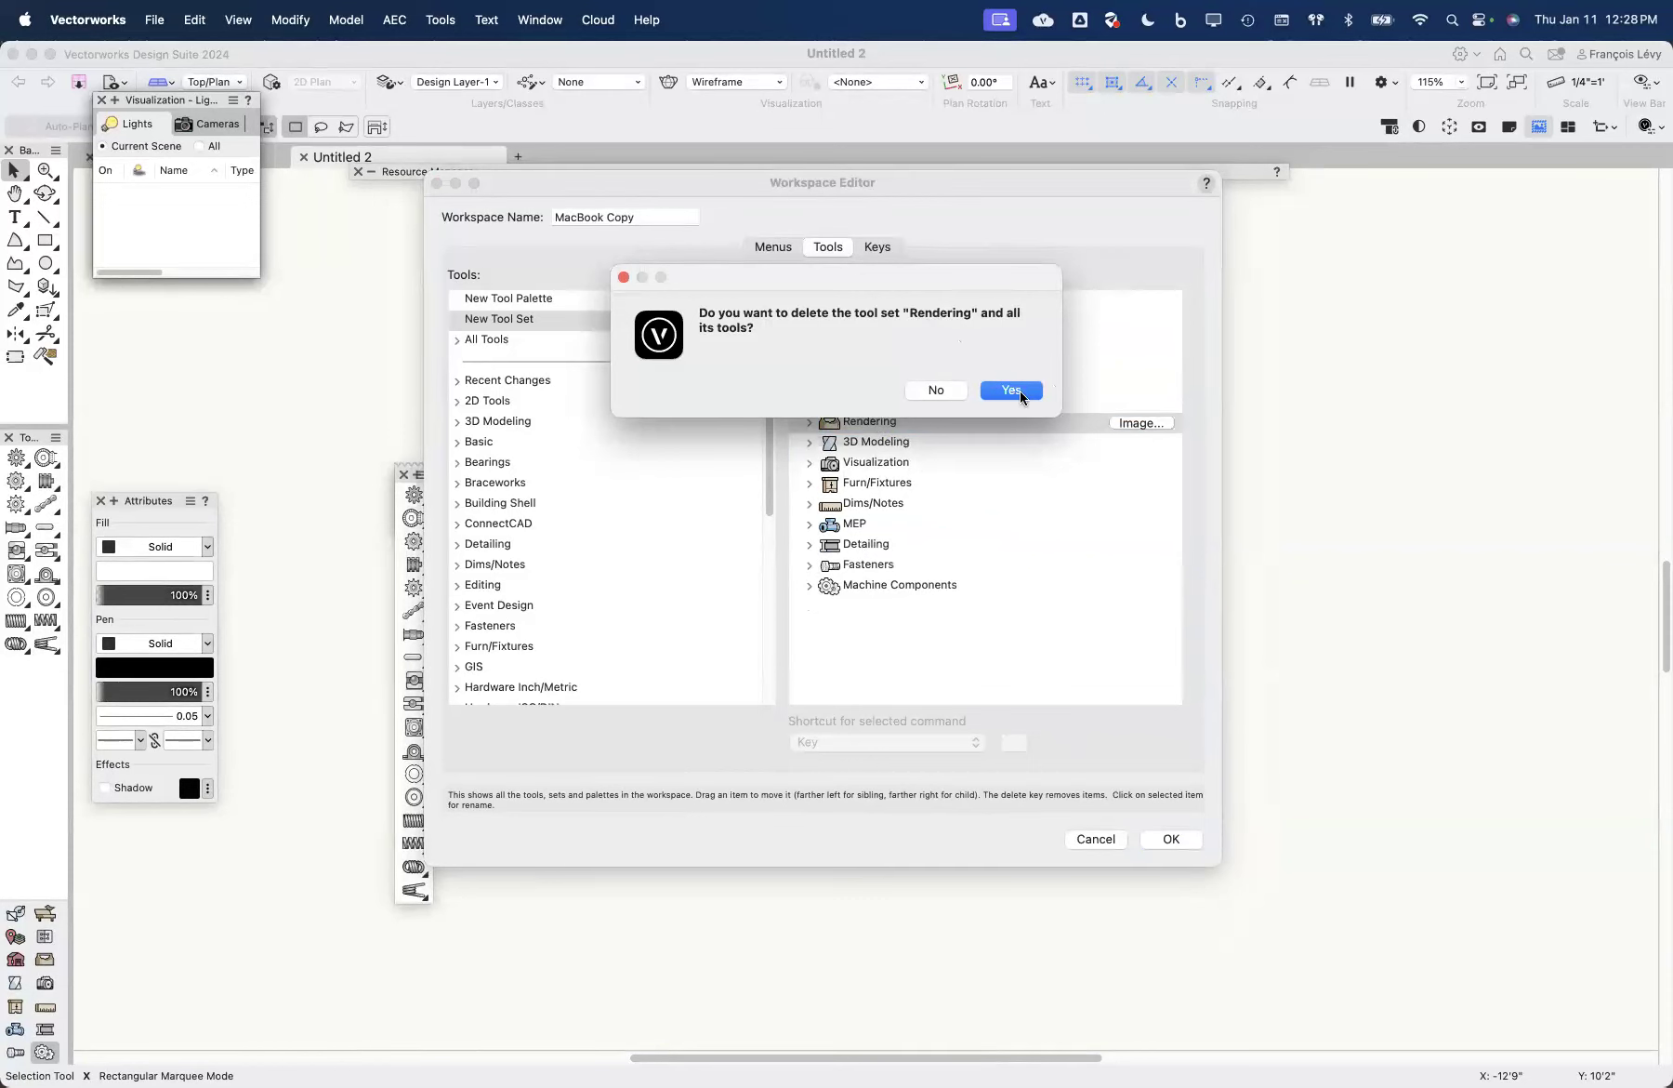
click(936, 389)
Step: Expand the Rendering tool set and rename it as tre,df
click(808, 422)
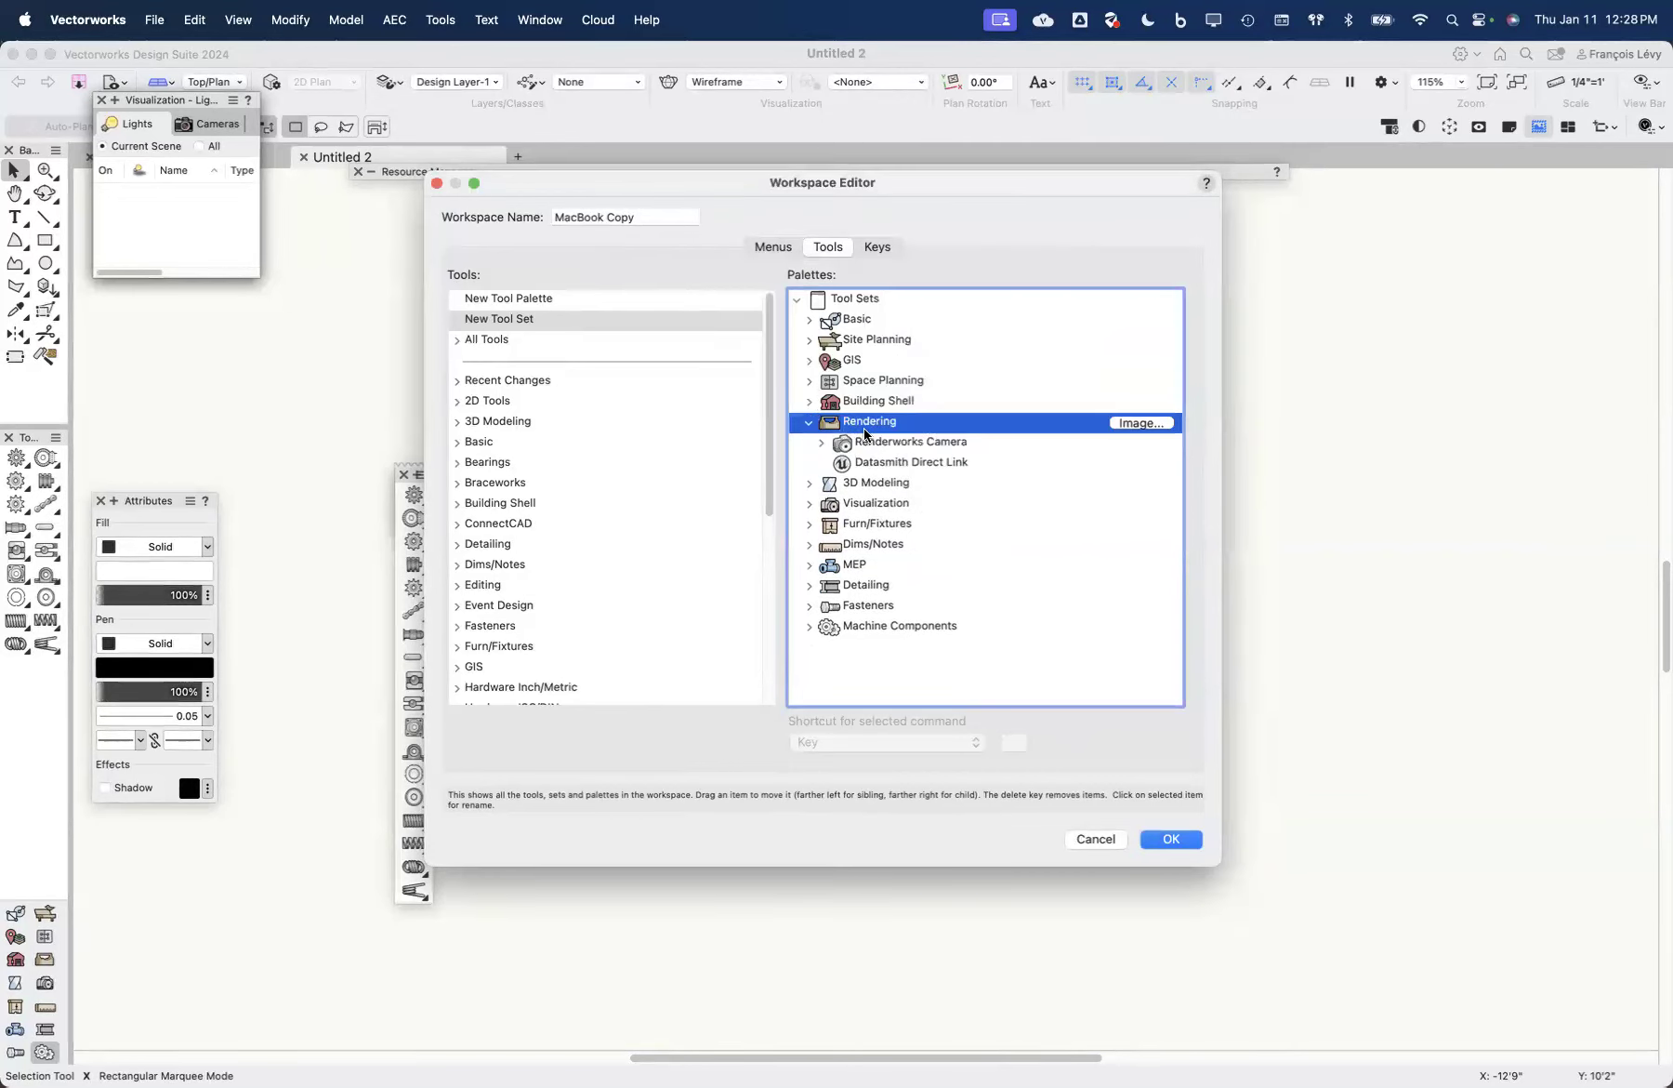
click(864, 430)
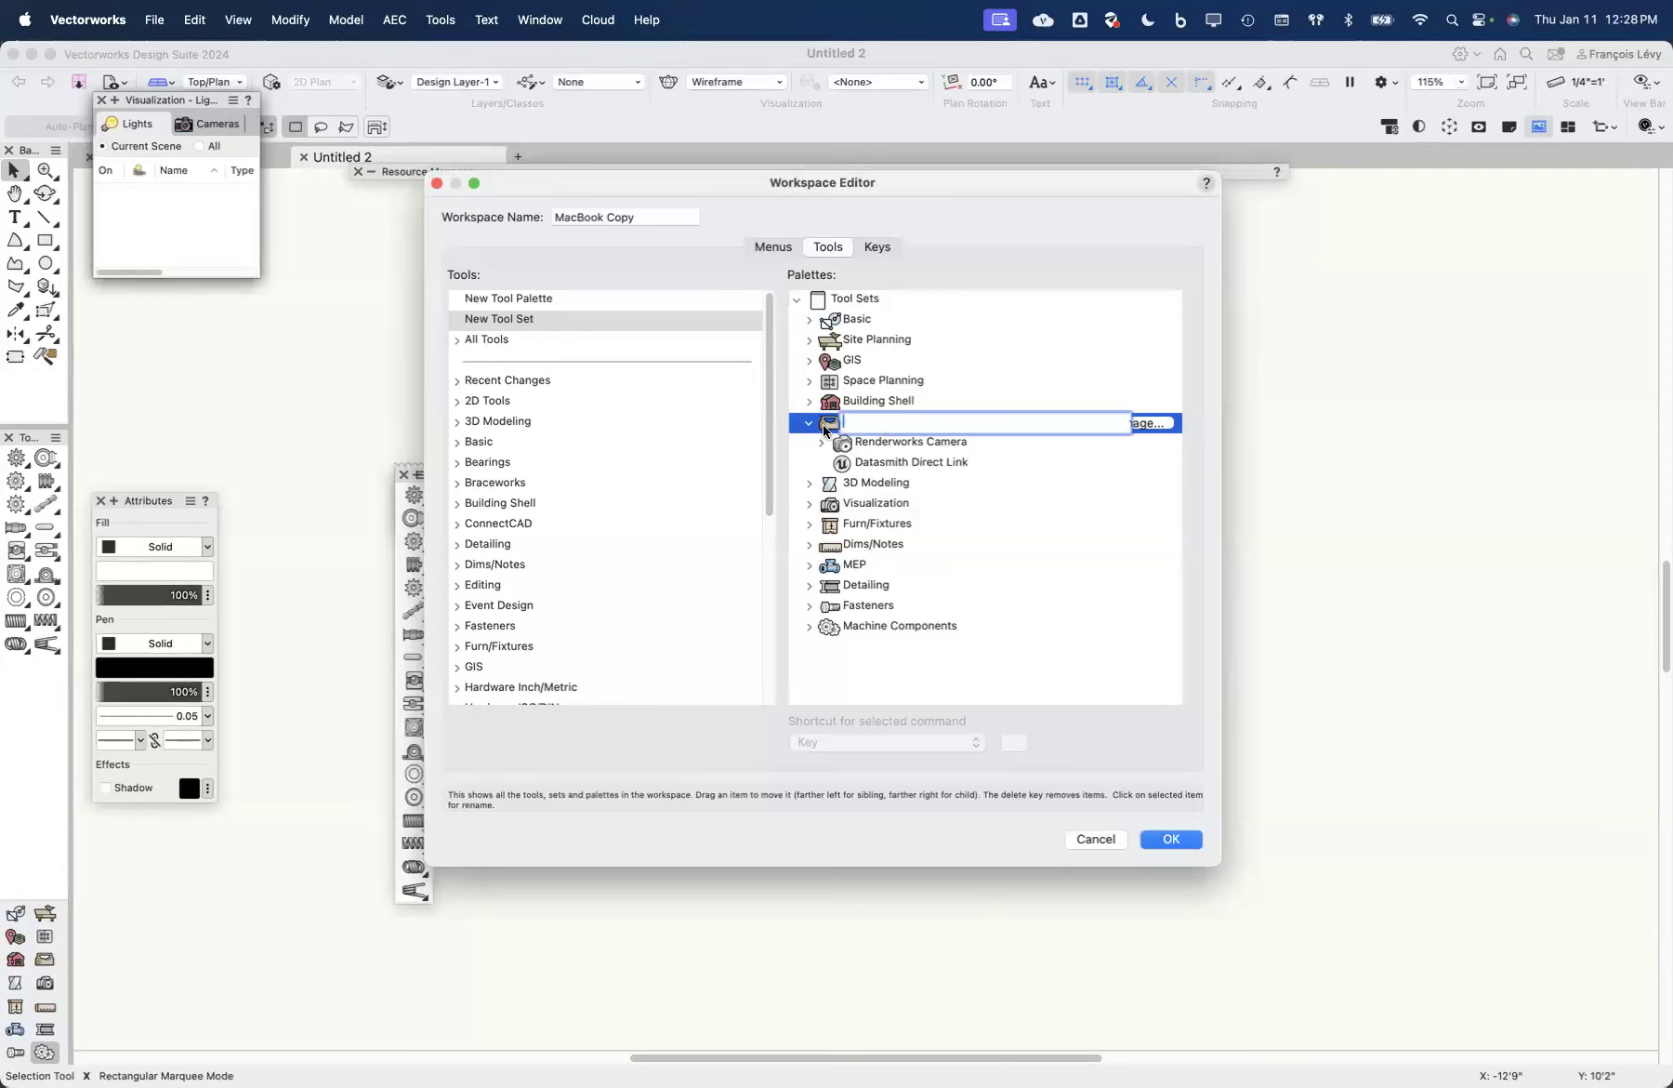
text(tre,df)
key(Return)
click(1030, 523)
Step: Delete the tre,df tool set together with all its tools
click(888, 423)
key(Delete)
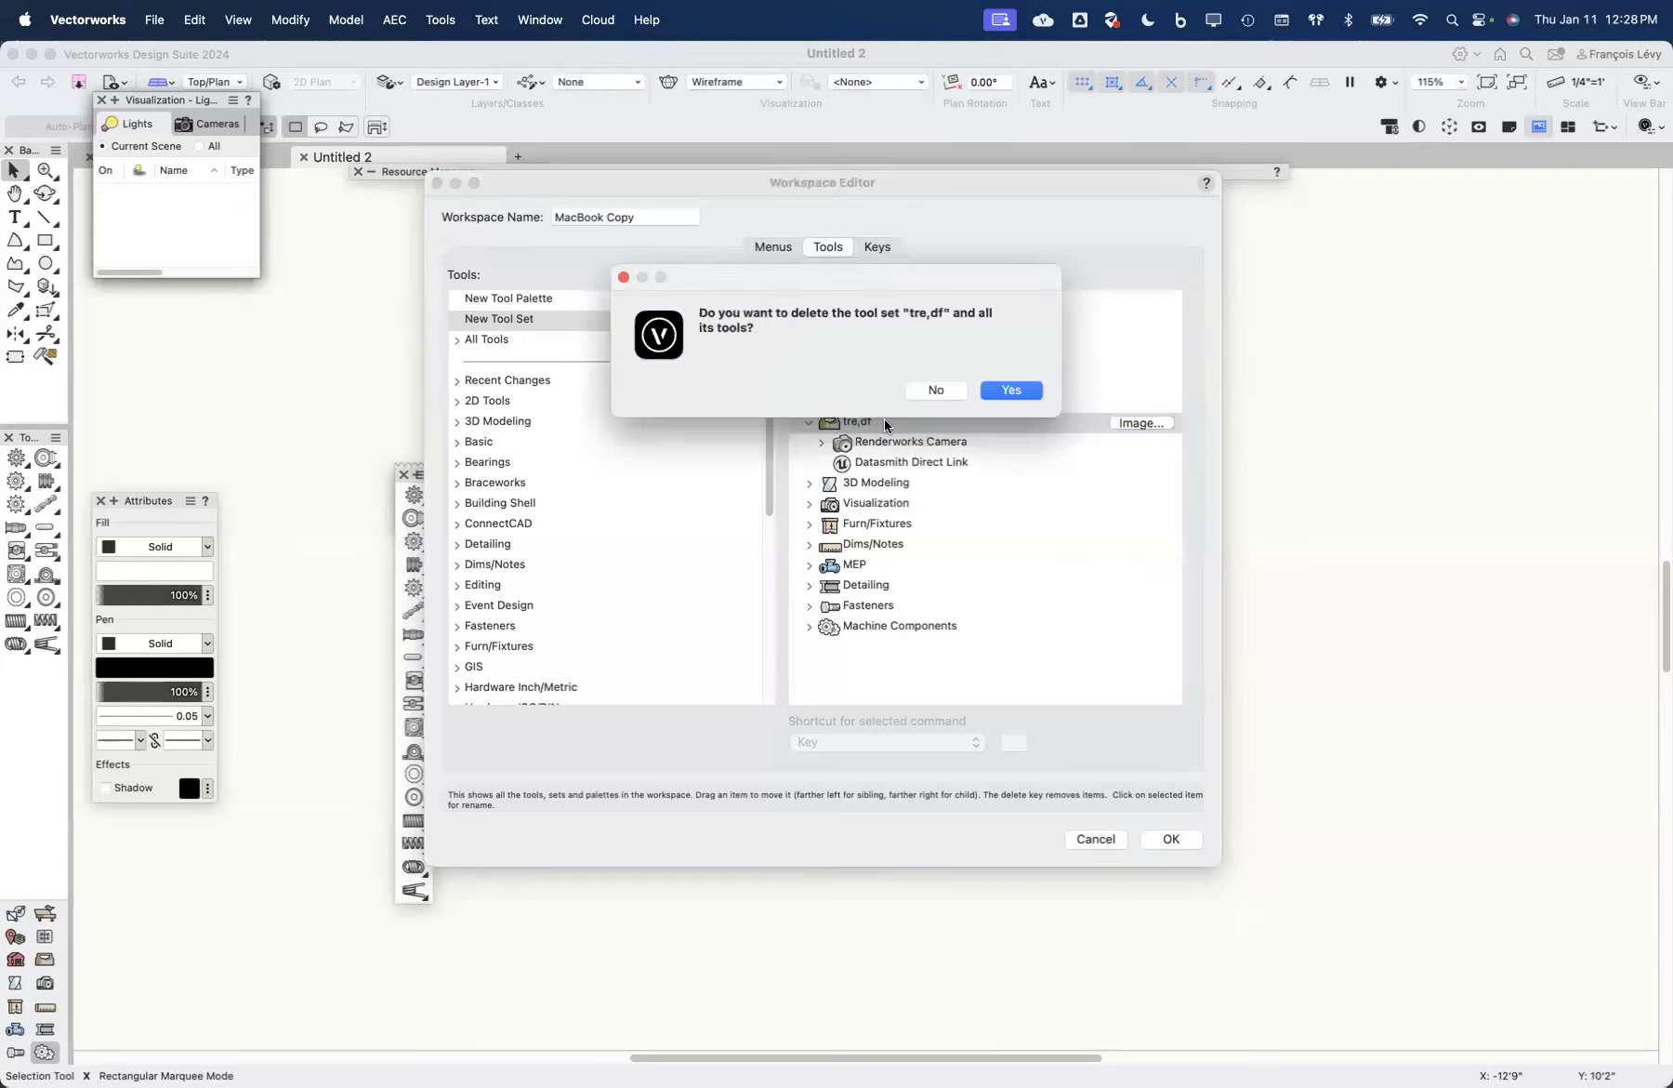
click(1015, 392)
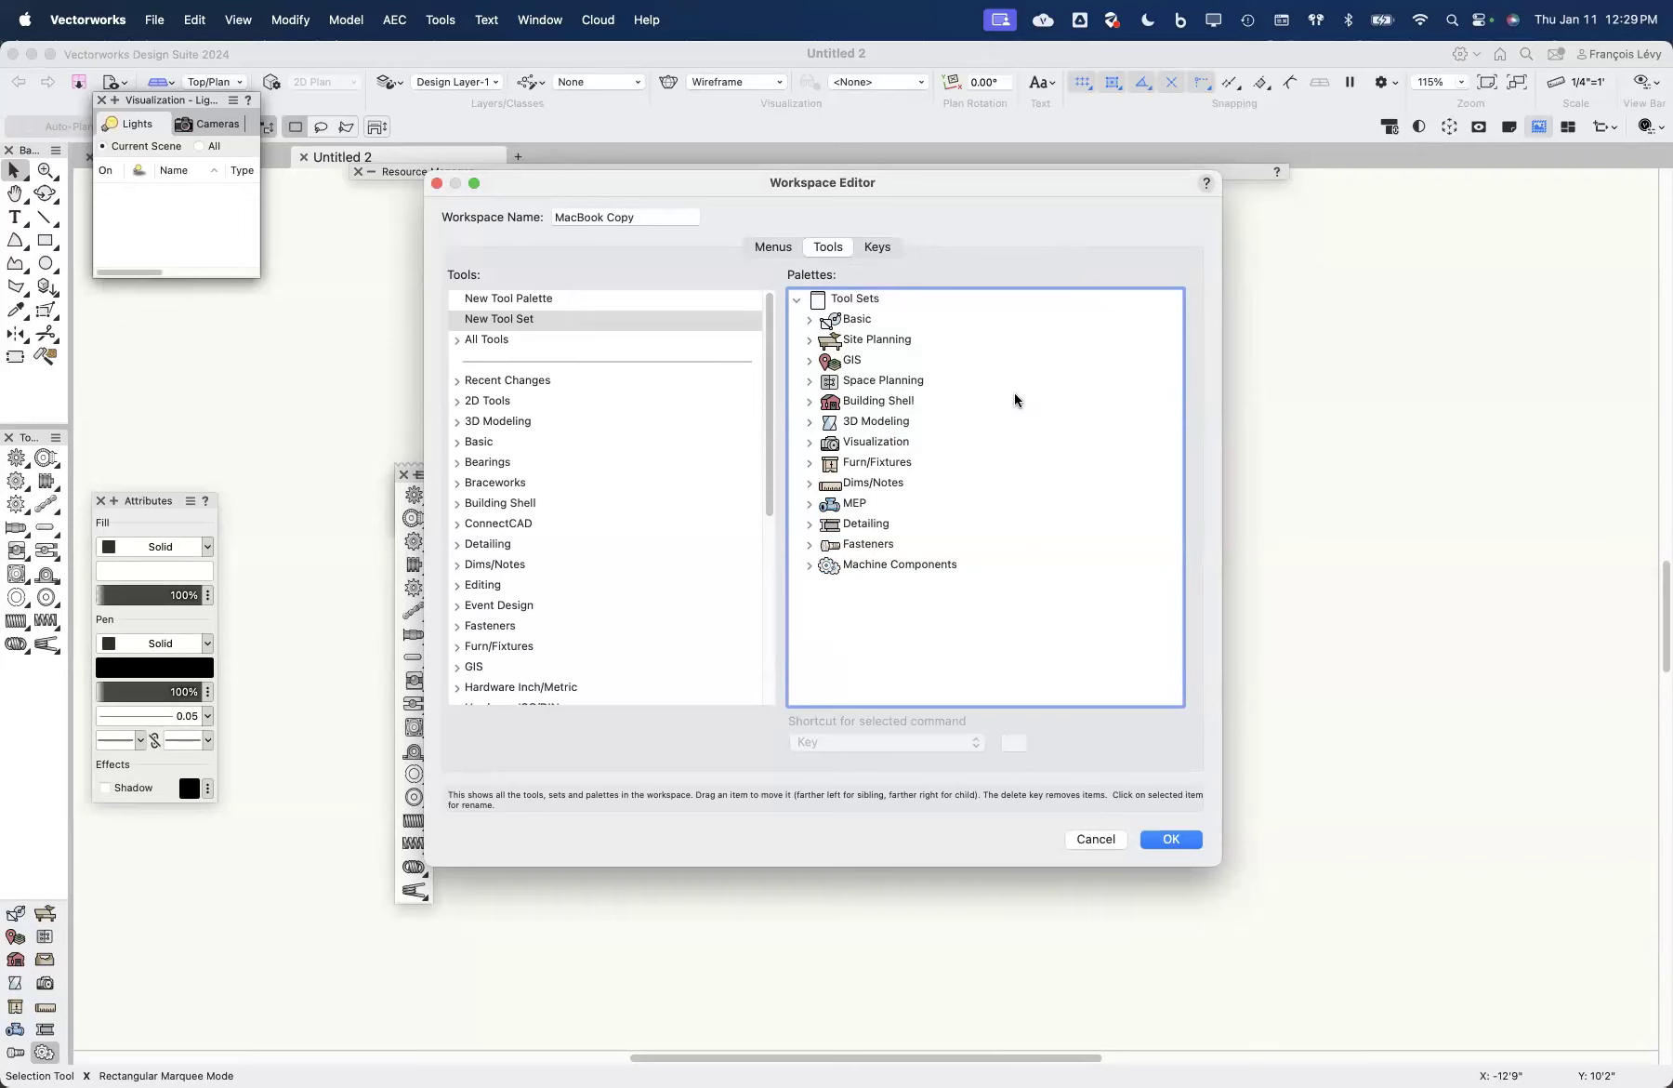
Step: Examine the tools in the Visualization tool set, including Flyover and Walkthrough, and select the 3D Modeling tool set
mouse_move(663, 1034)
click(809, 443)
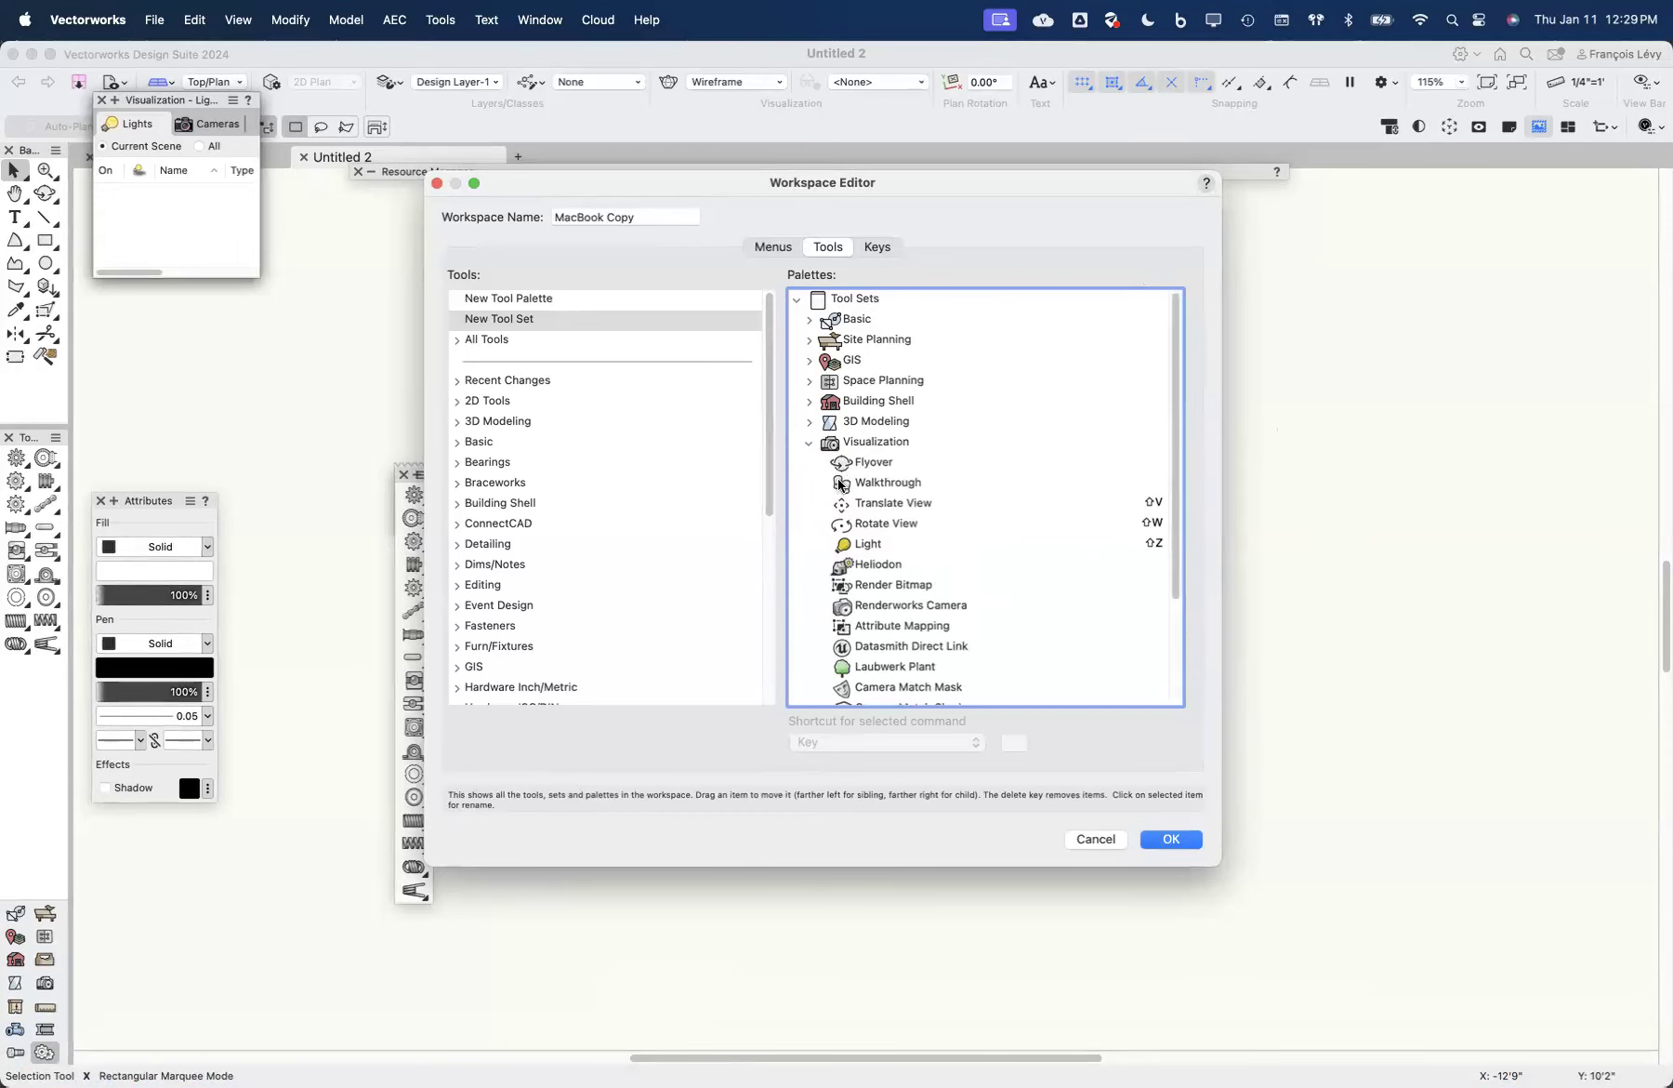
click(842, 483)
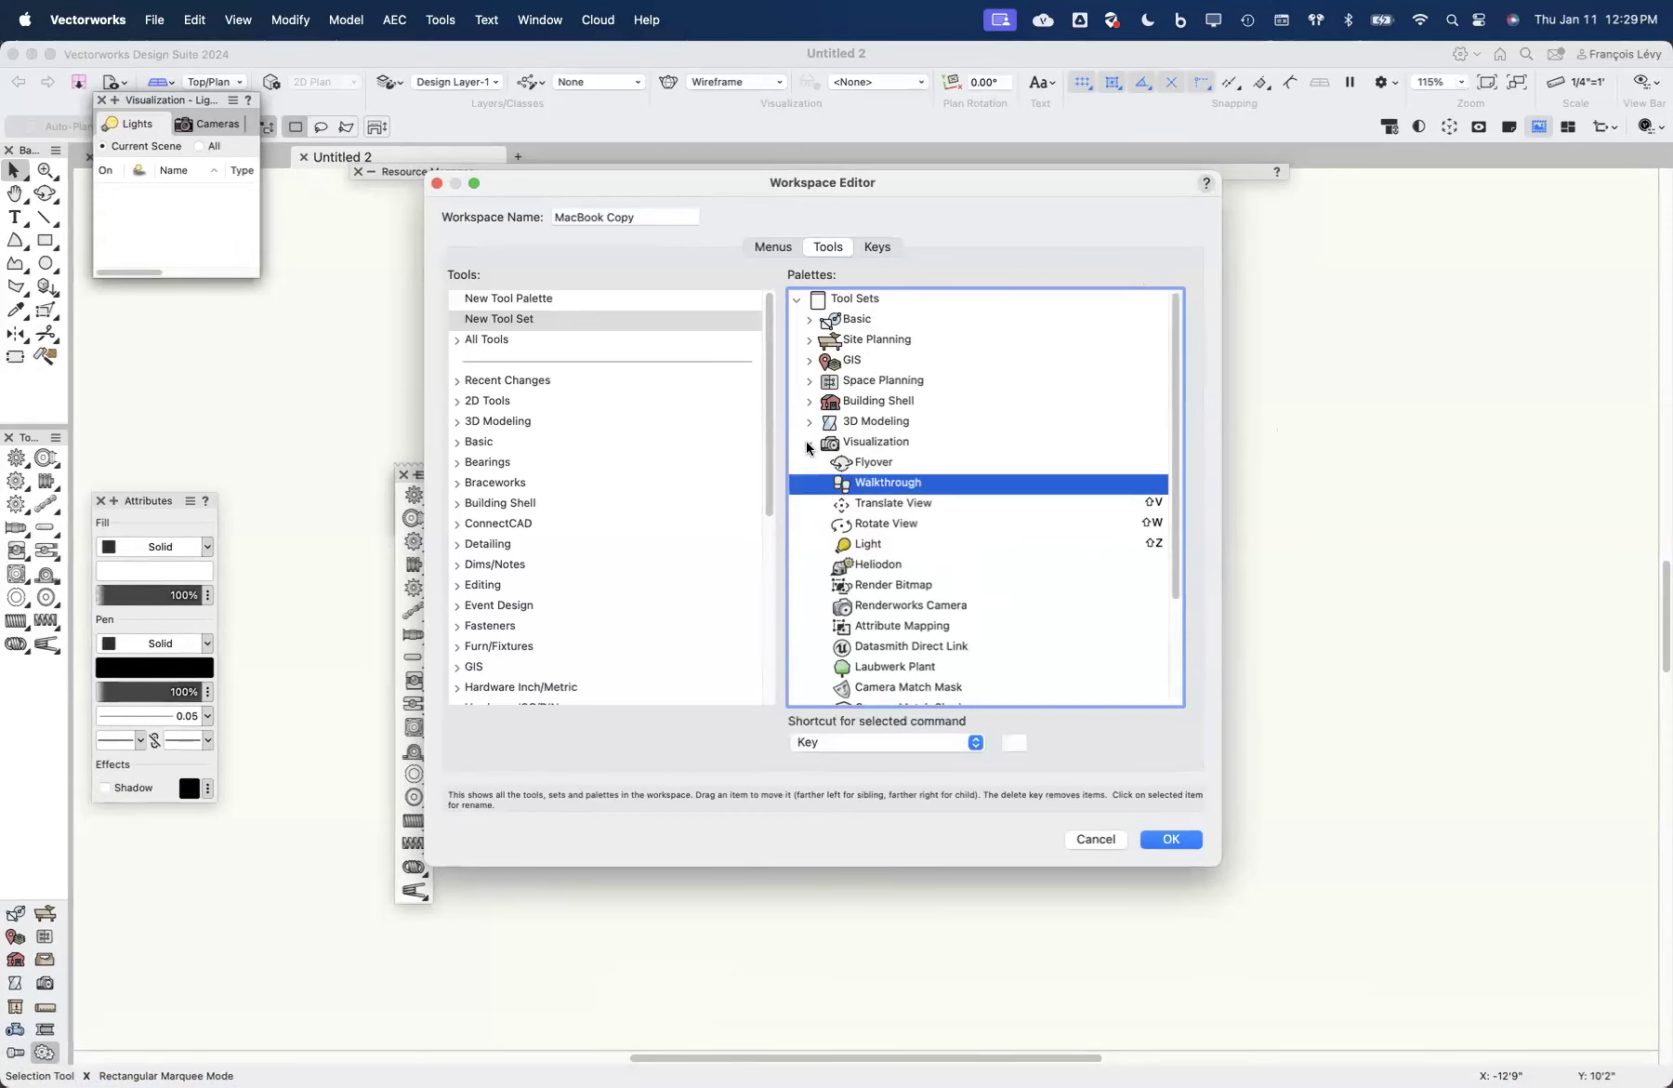
click(809, 444)
click(869, 442)
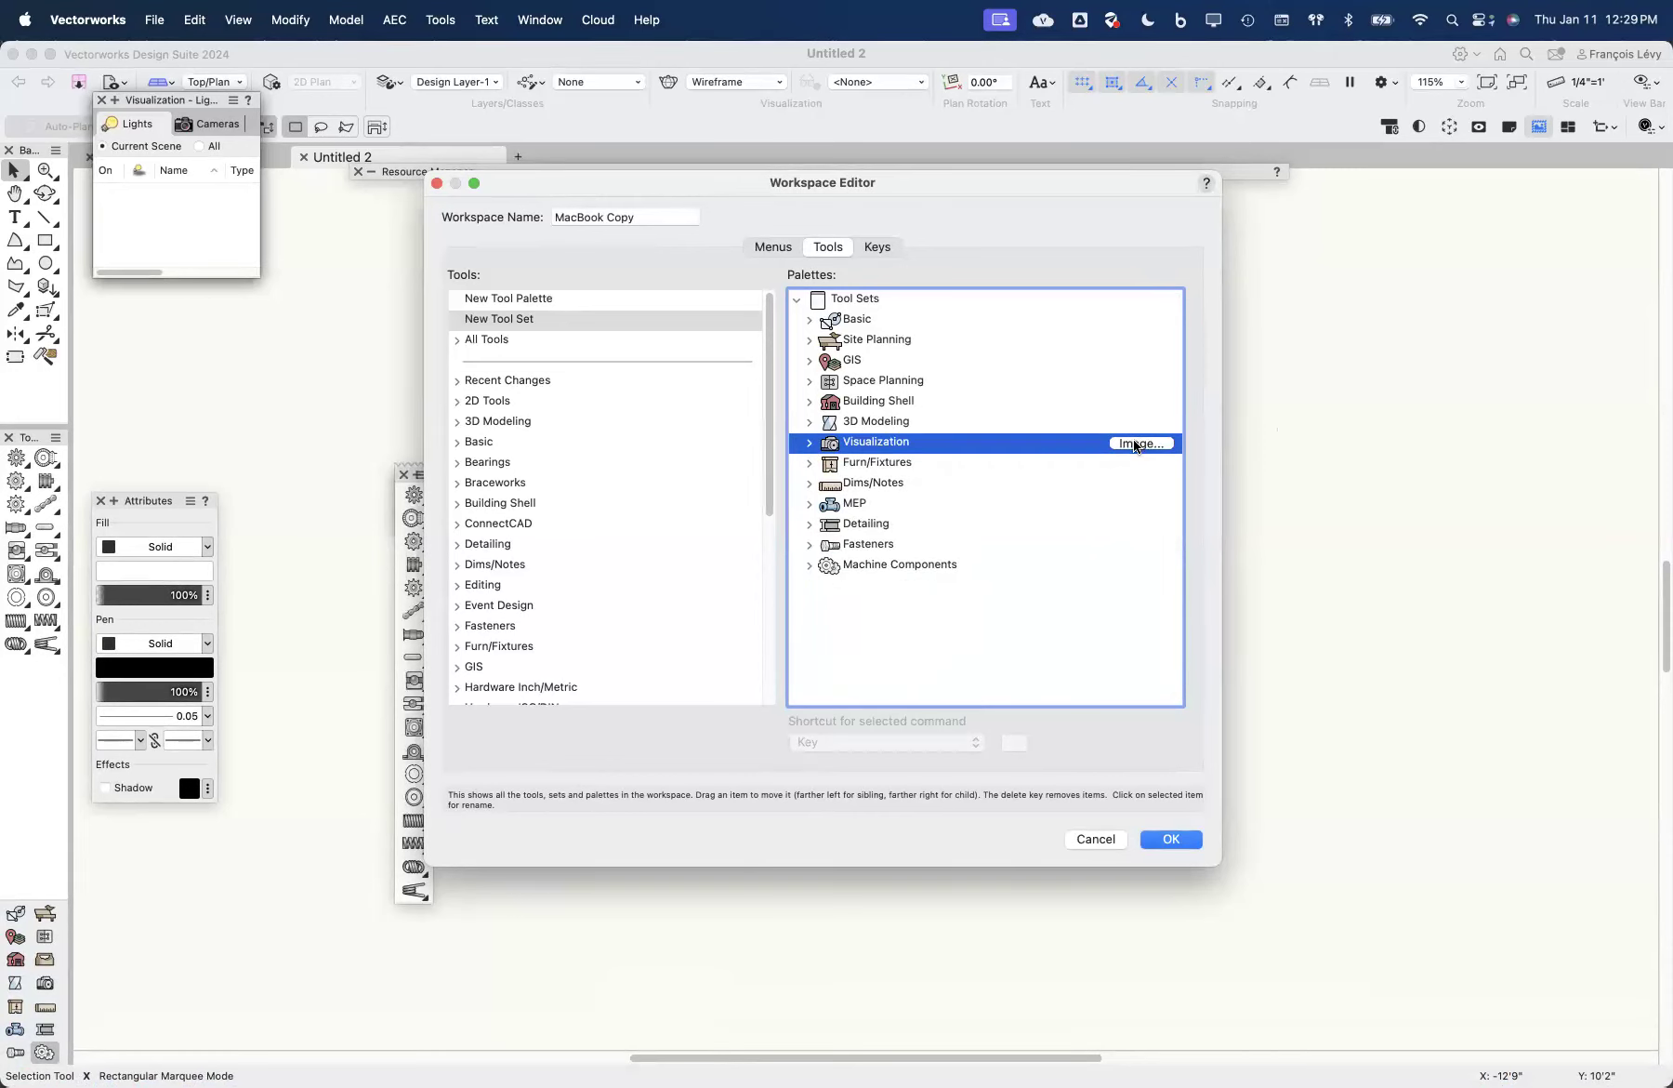
click(808, 443)
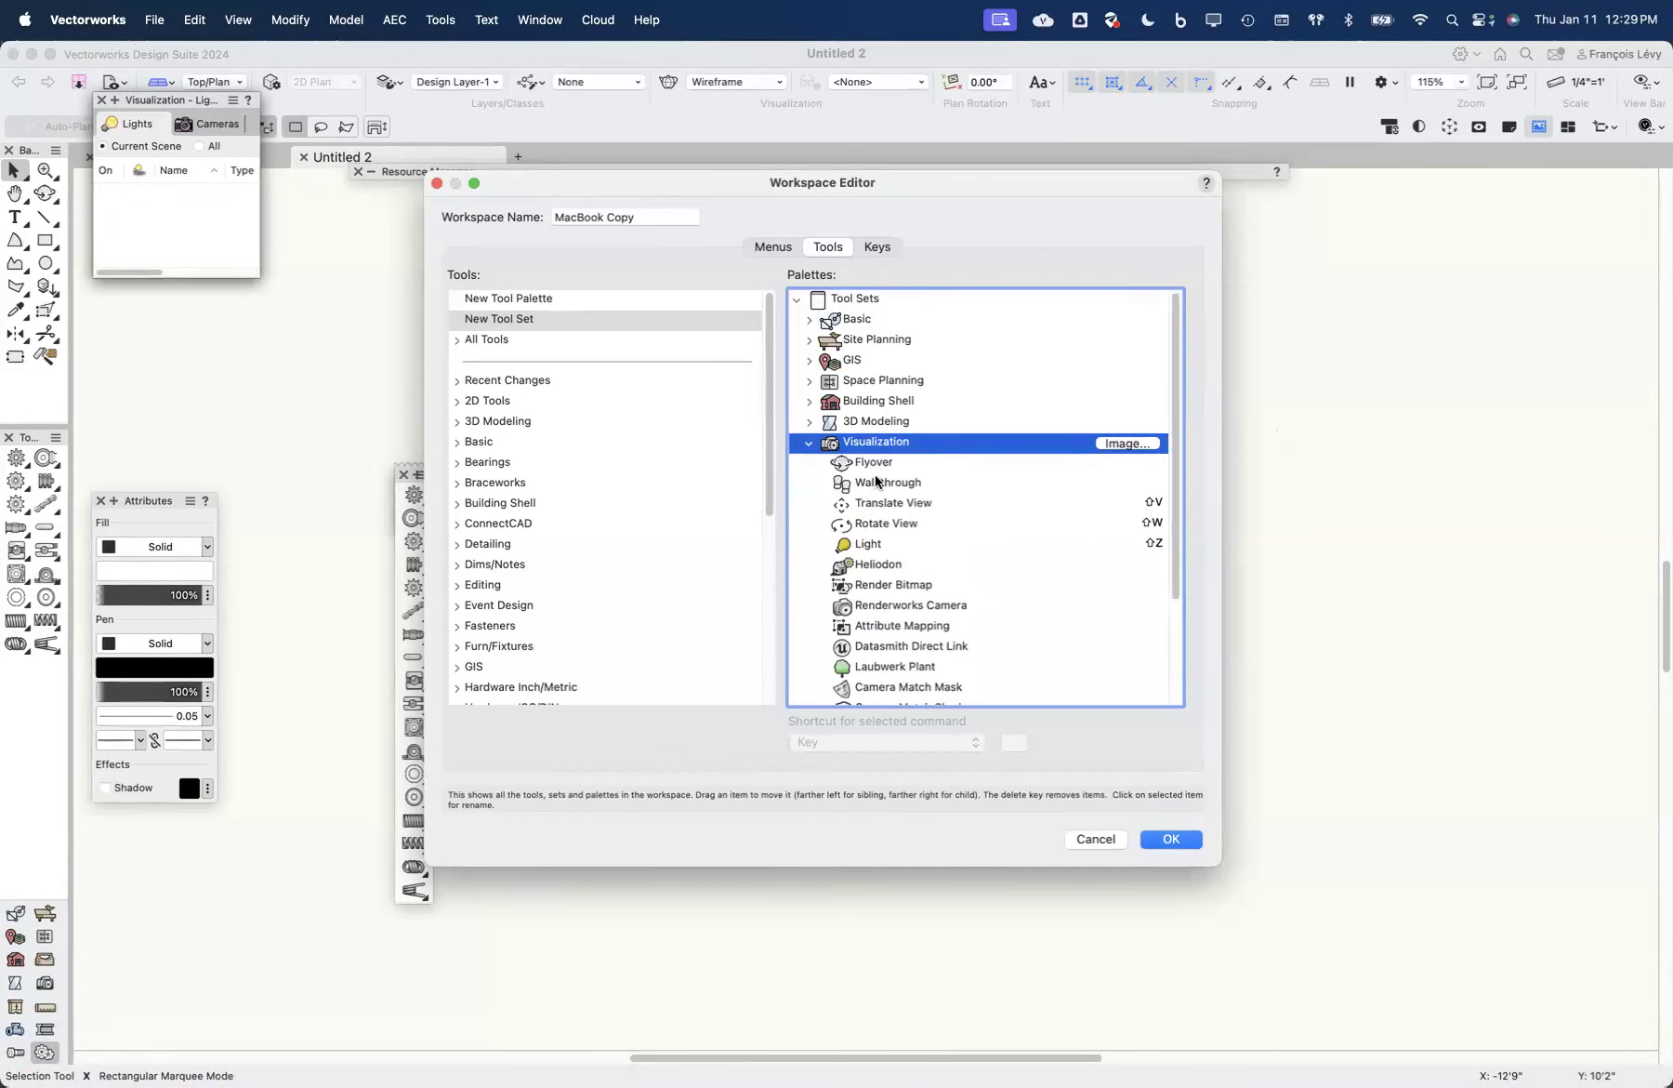
click(878, 463)
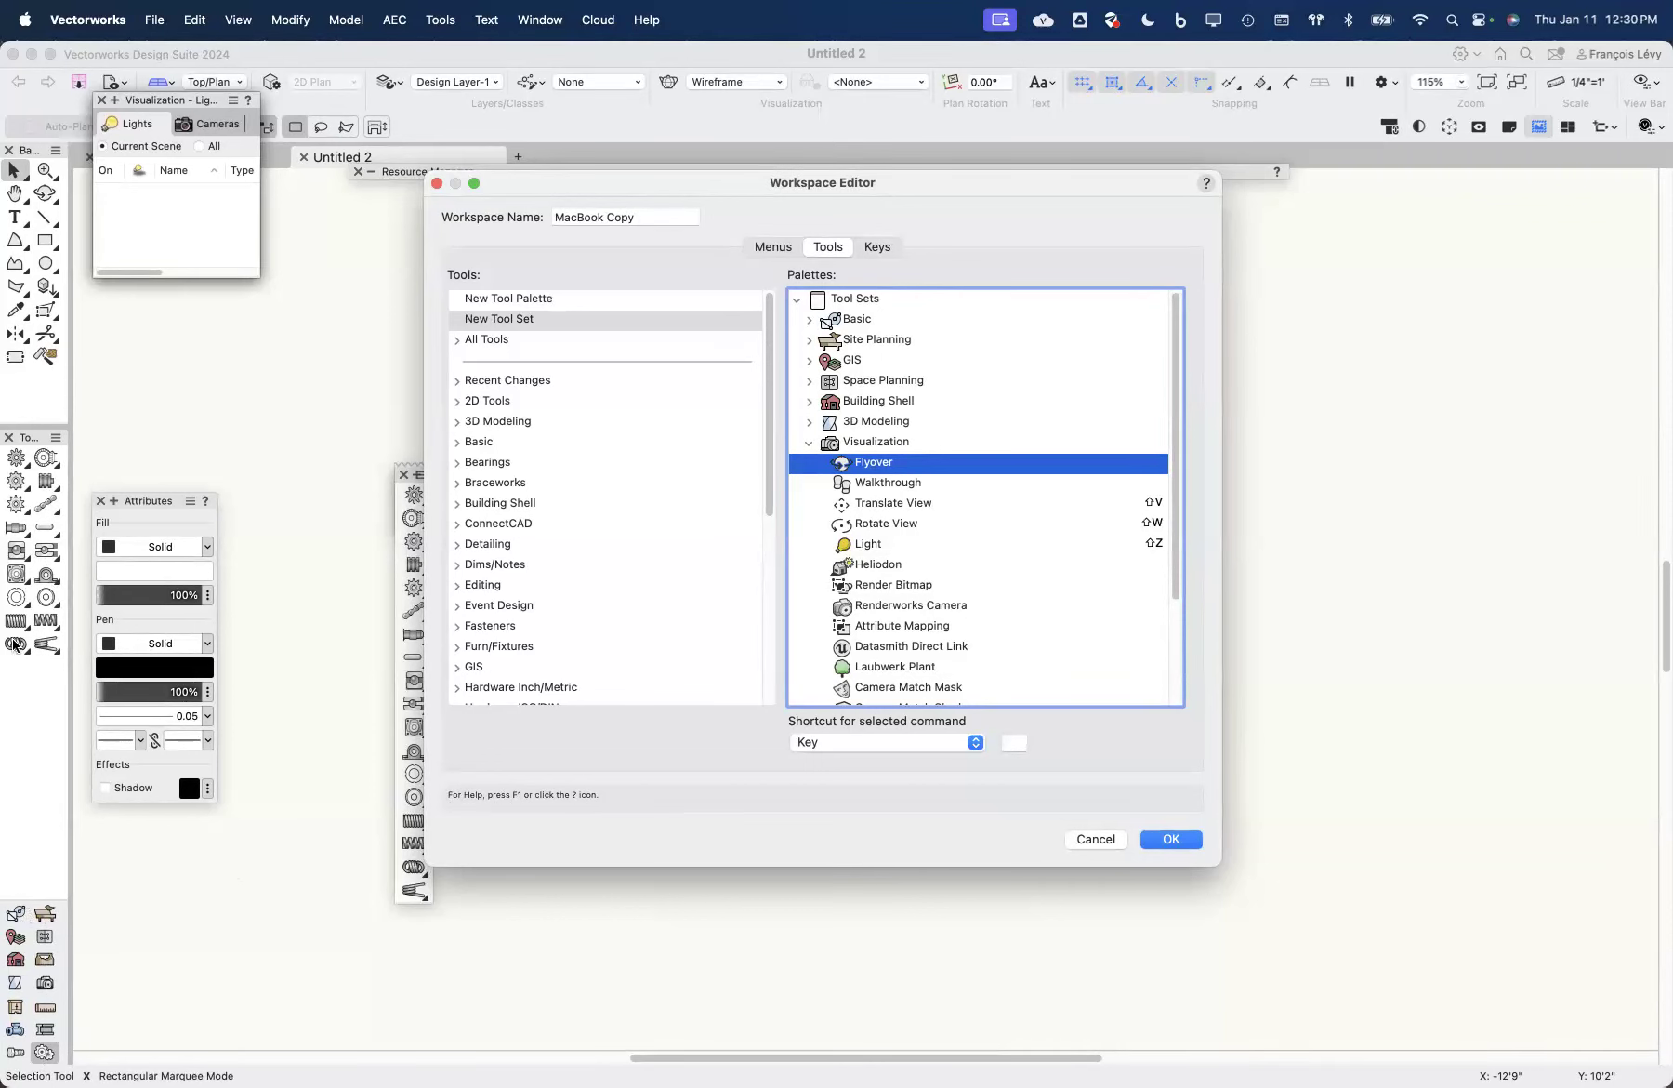
click(916, 485)
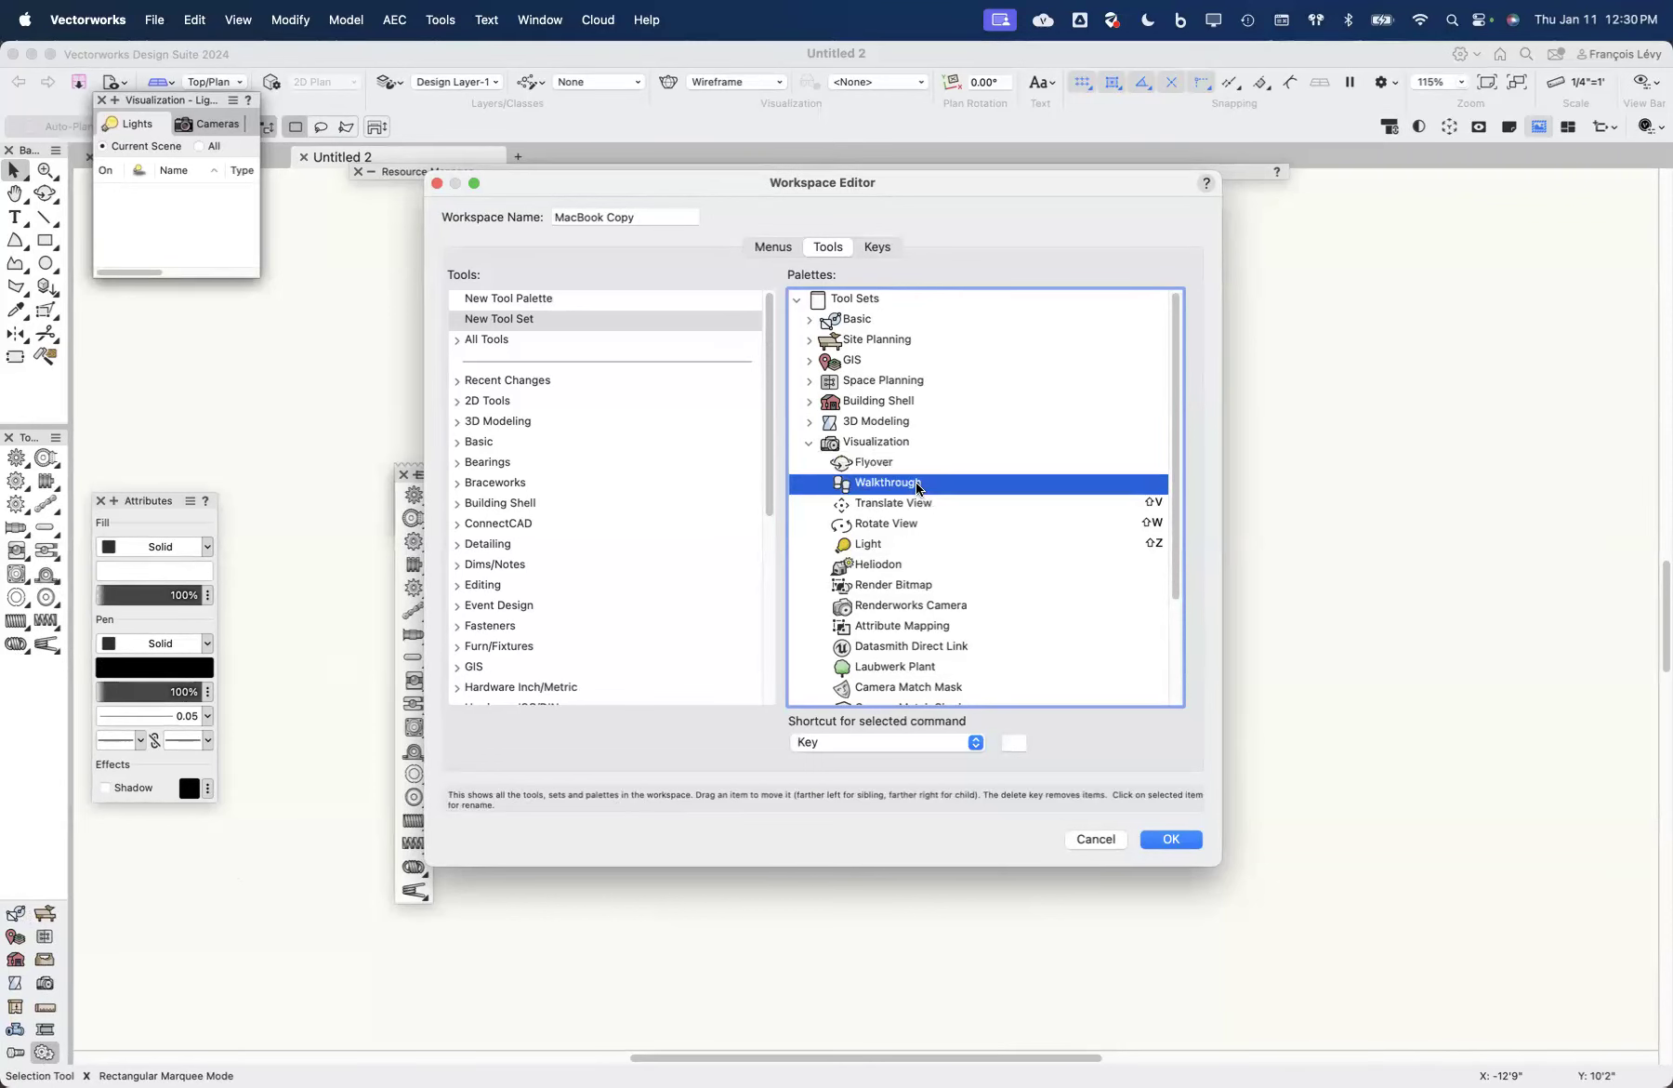
click(808, 444)
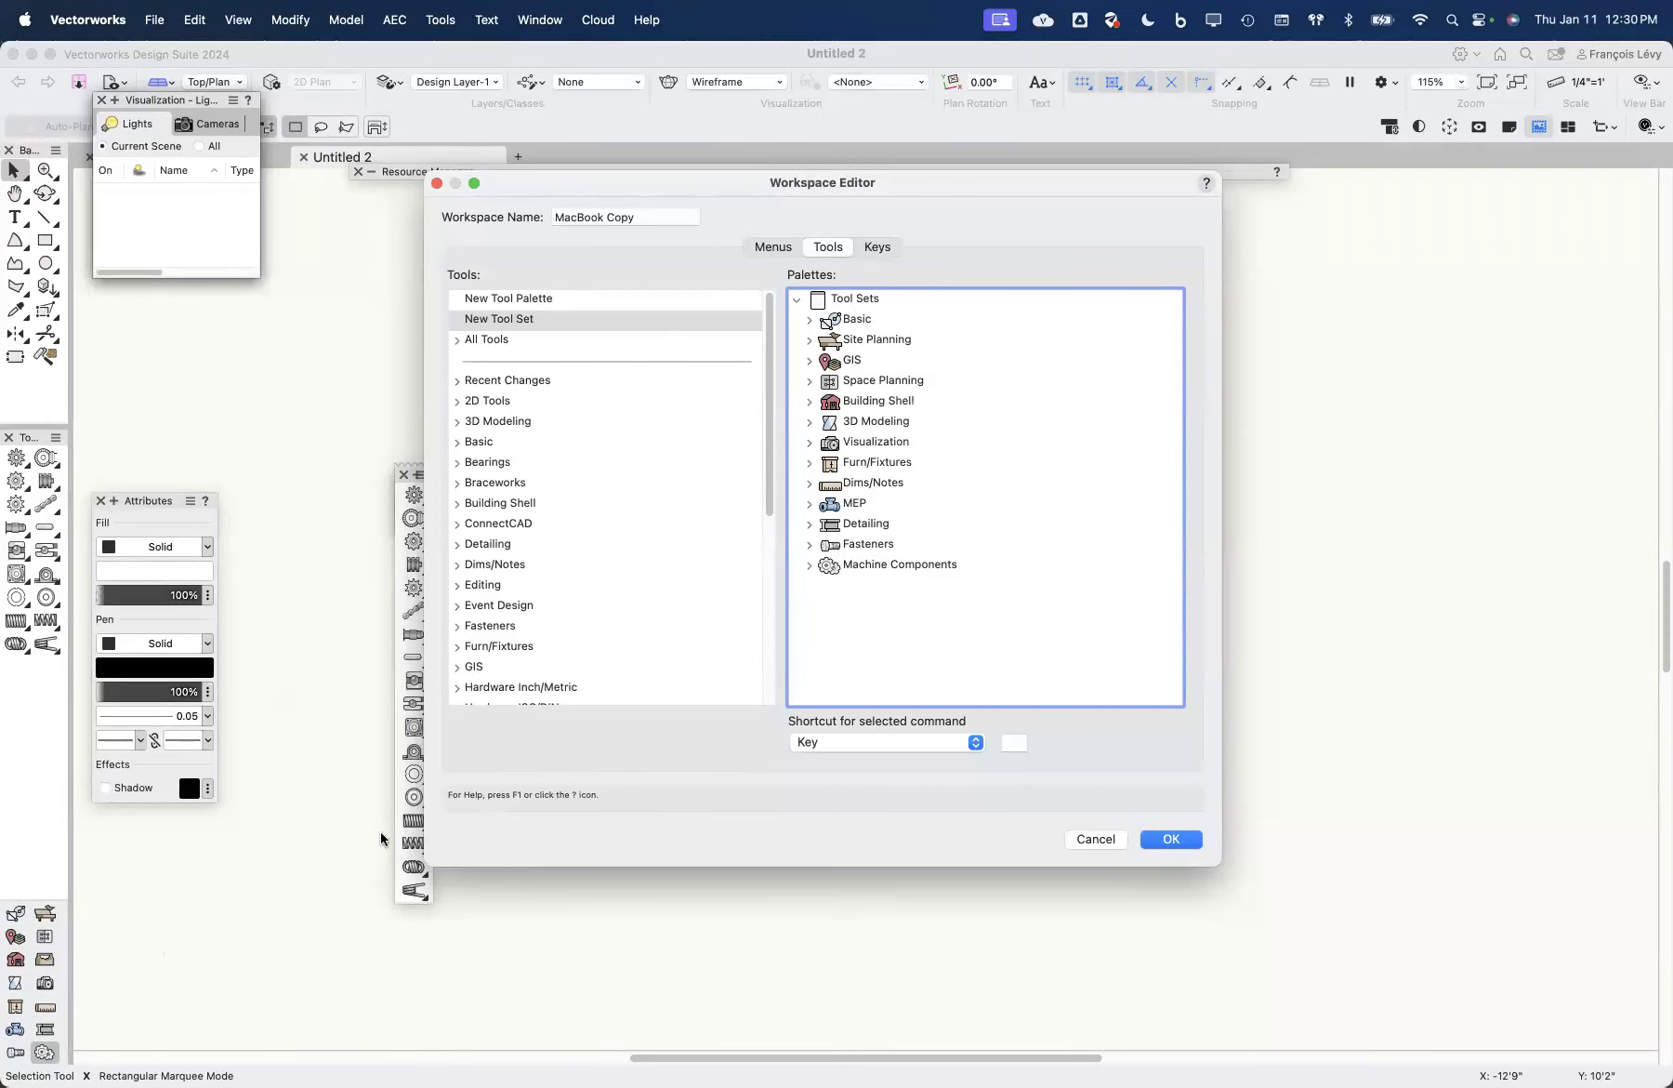
click(898, 424)
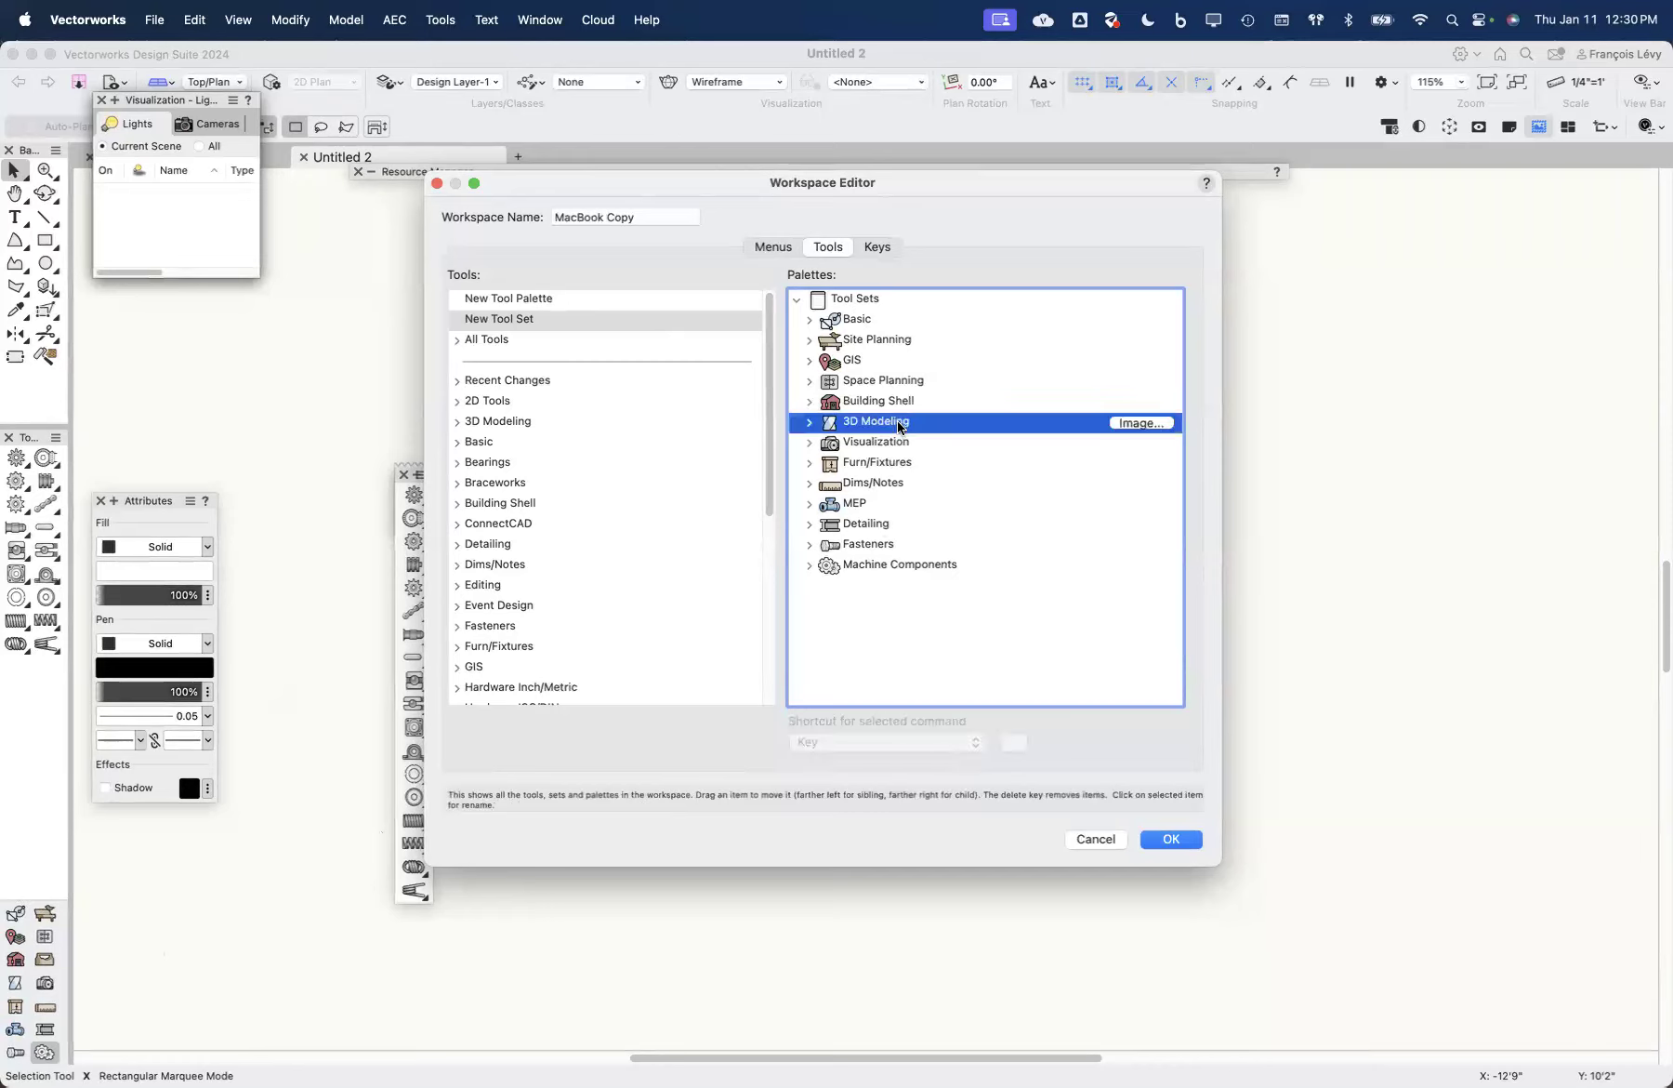
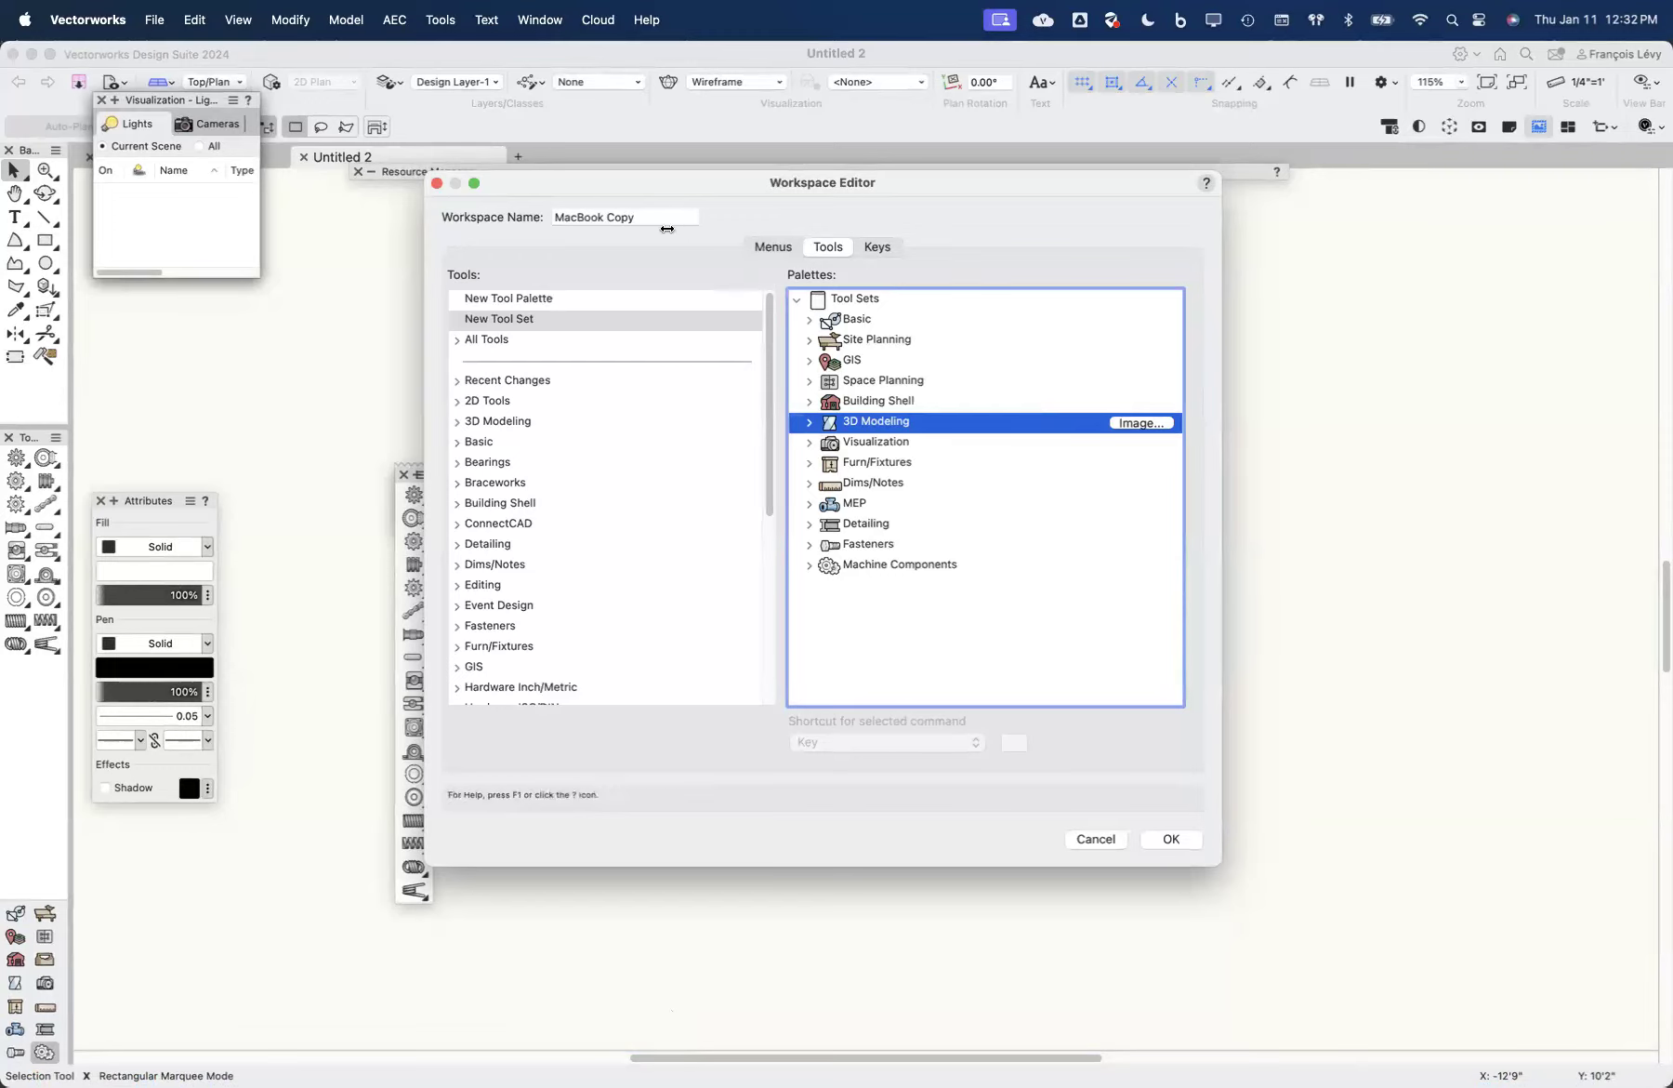
Step: Select the Machine Components tool set and view the options for changing its icon image
click(1173, 565)
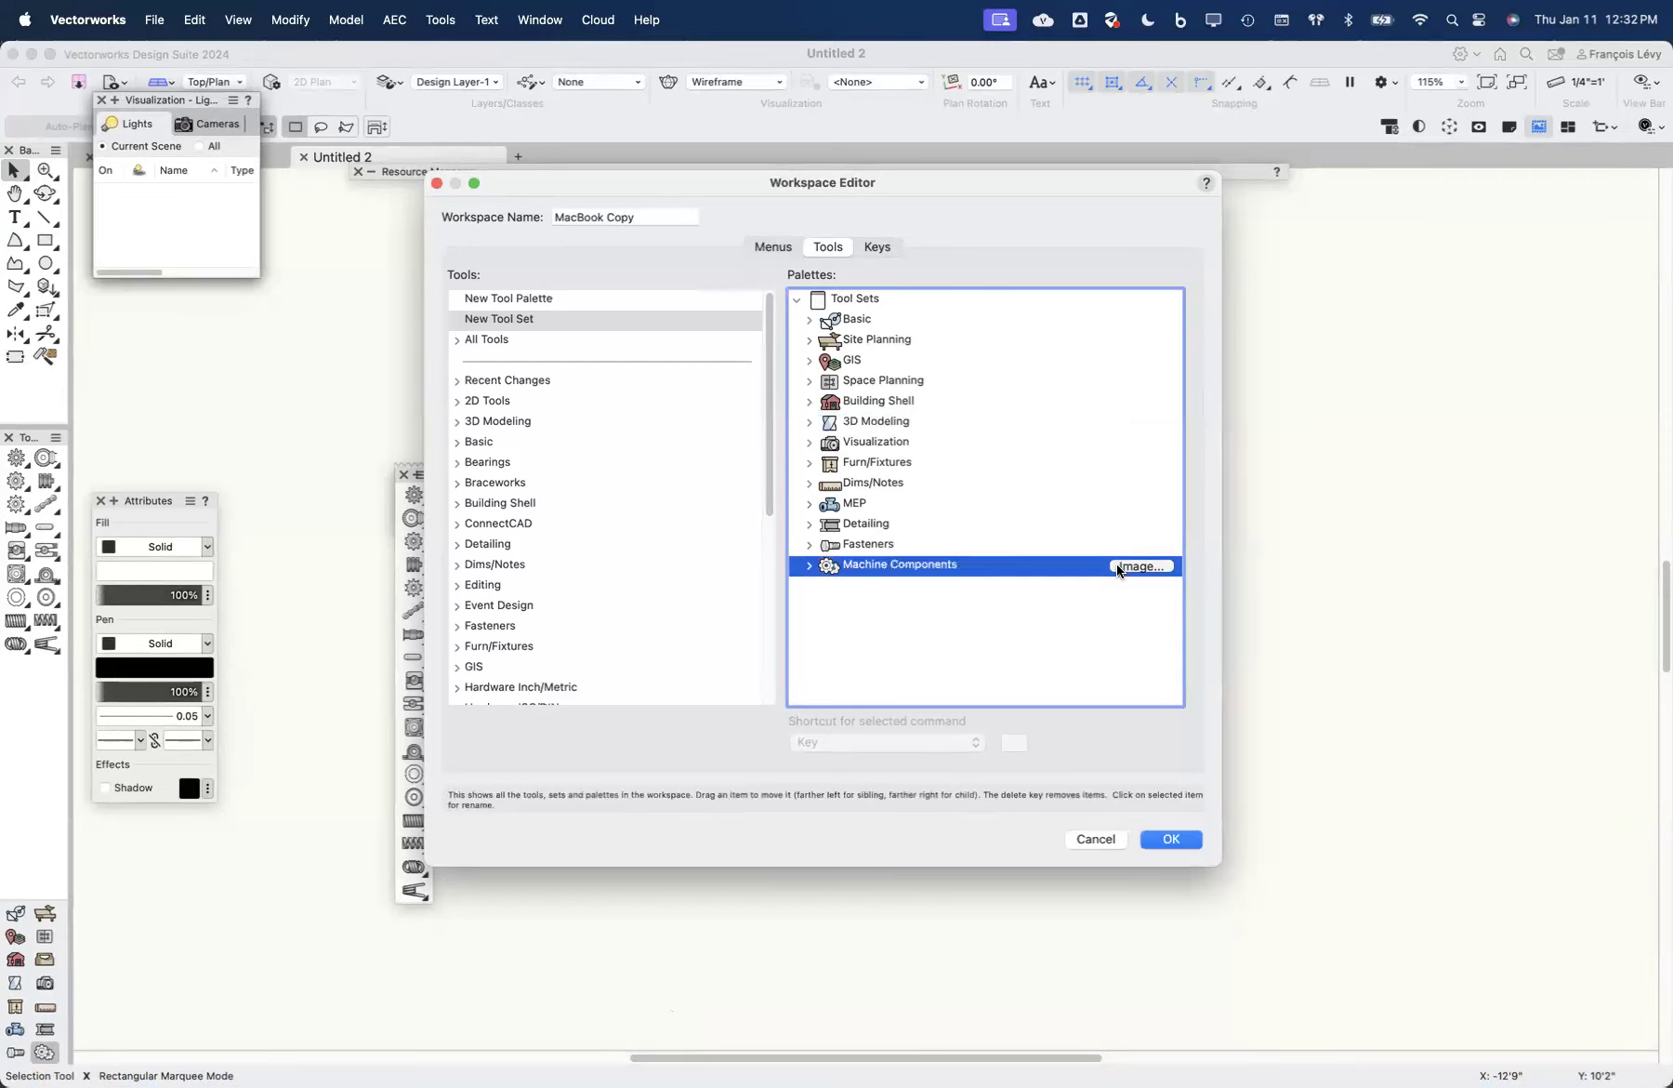
click(1129, 565)
click(1317, 836)
Step: Examine the Align commands and their shortcuts in the Modify menu of MacBook Copy, and close the workspace editor without saving
click(763, 247)
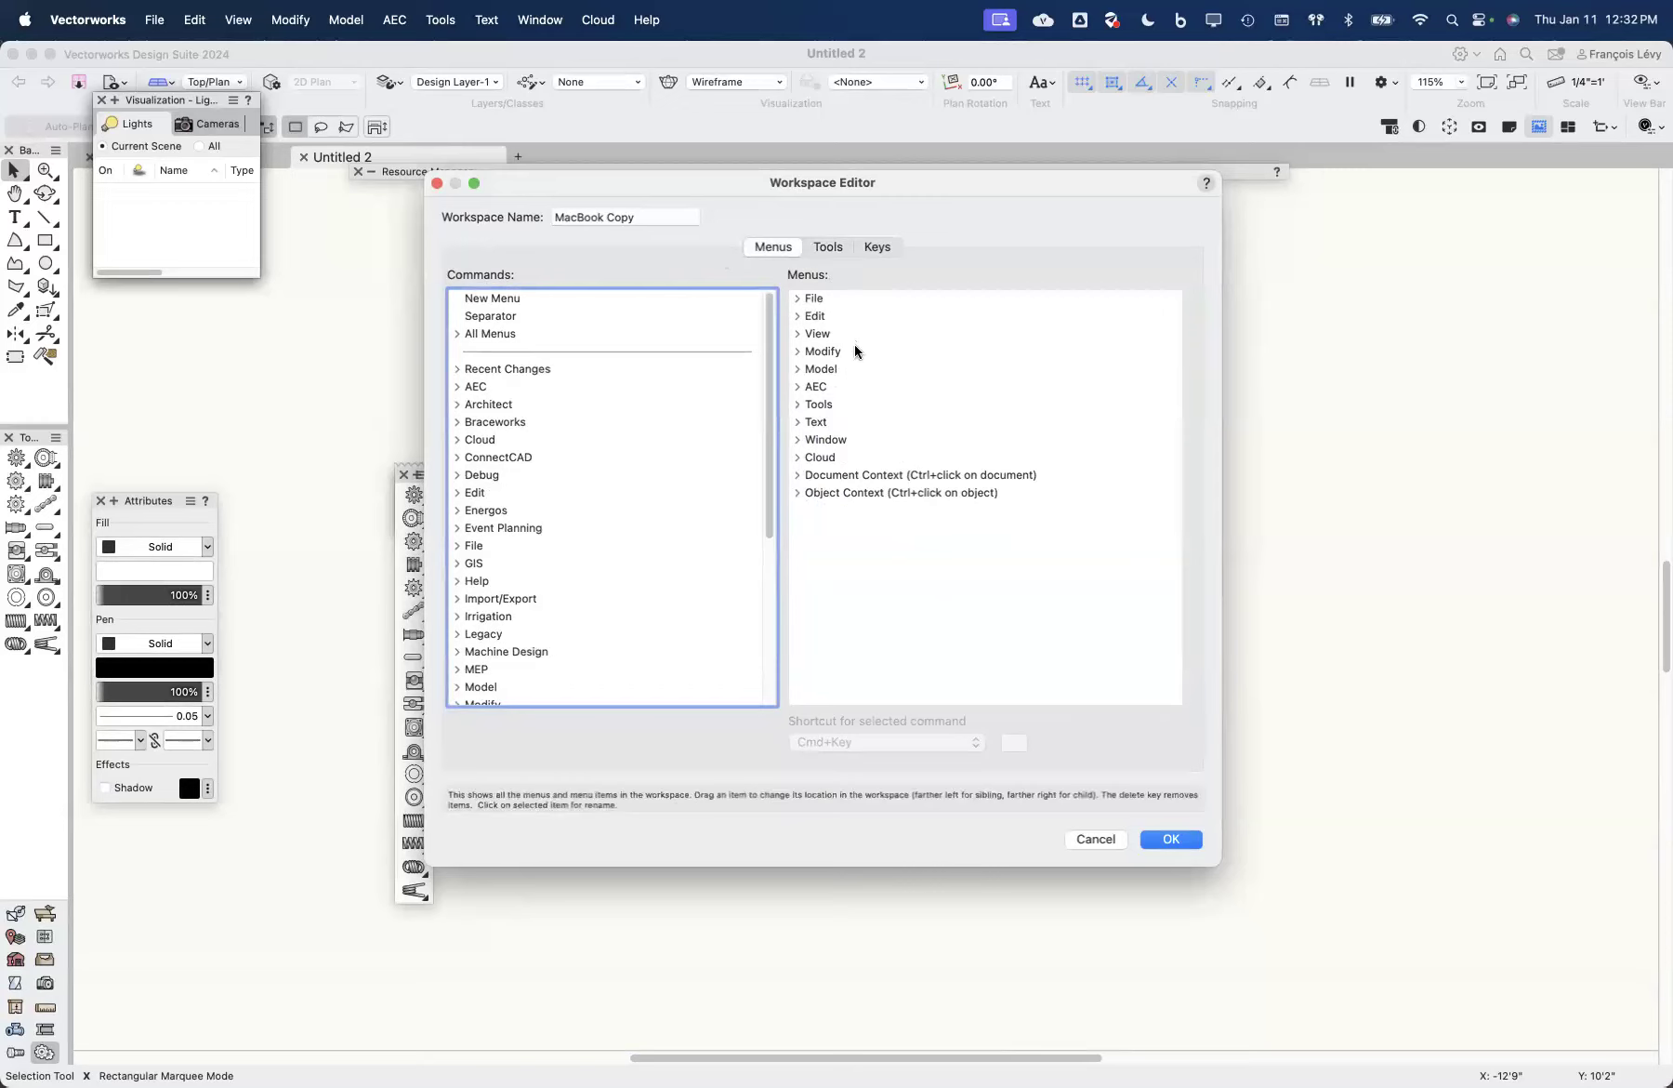
click(798, 351)
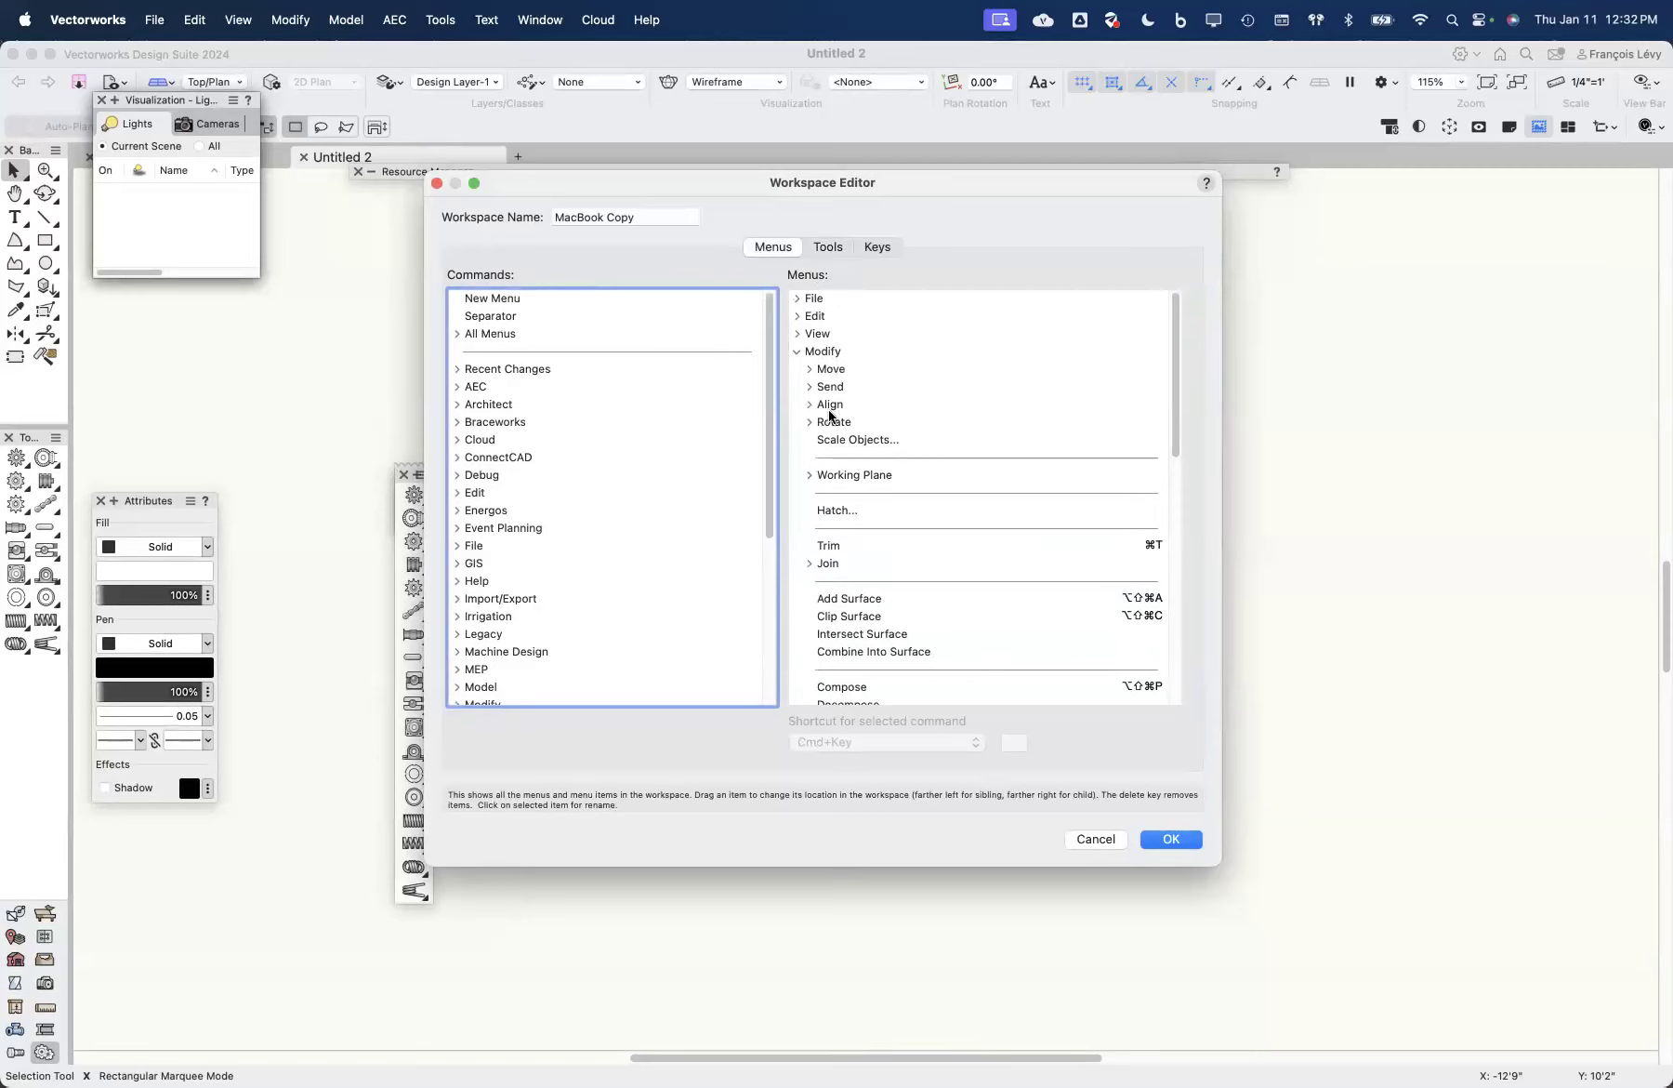
click(809, 405)
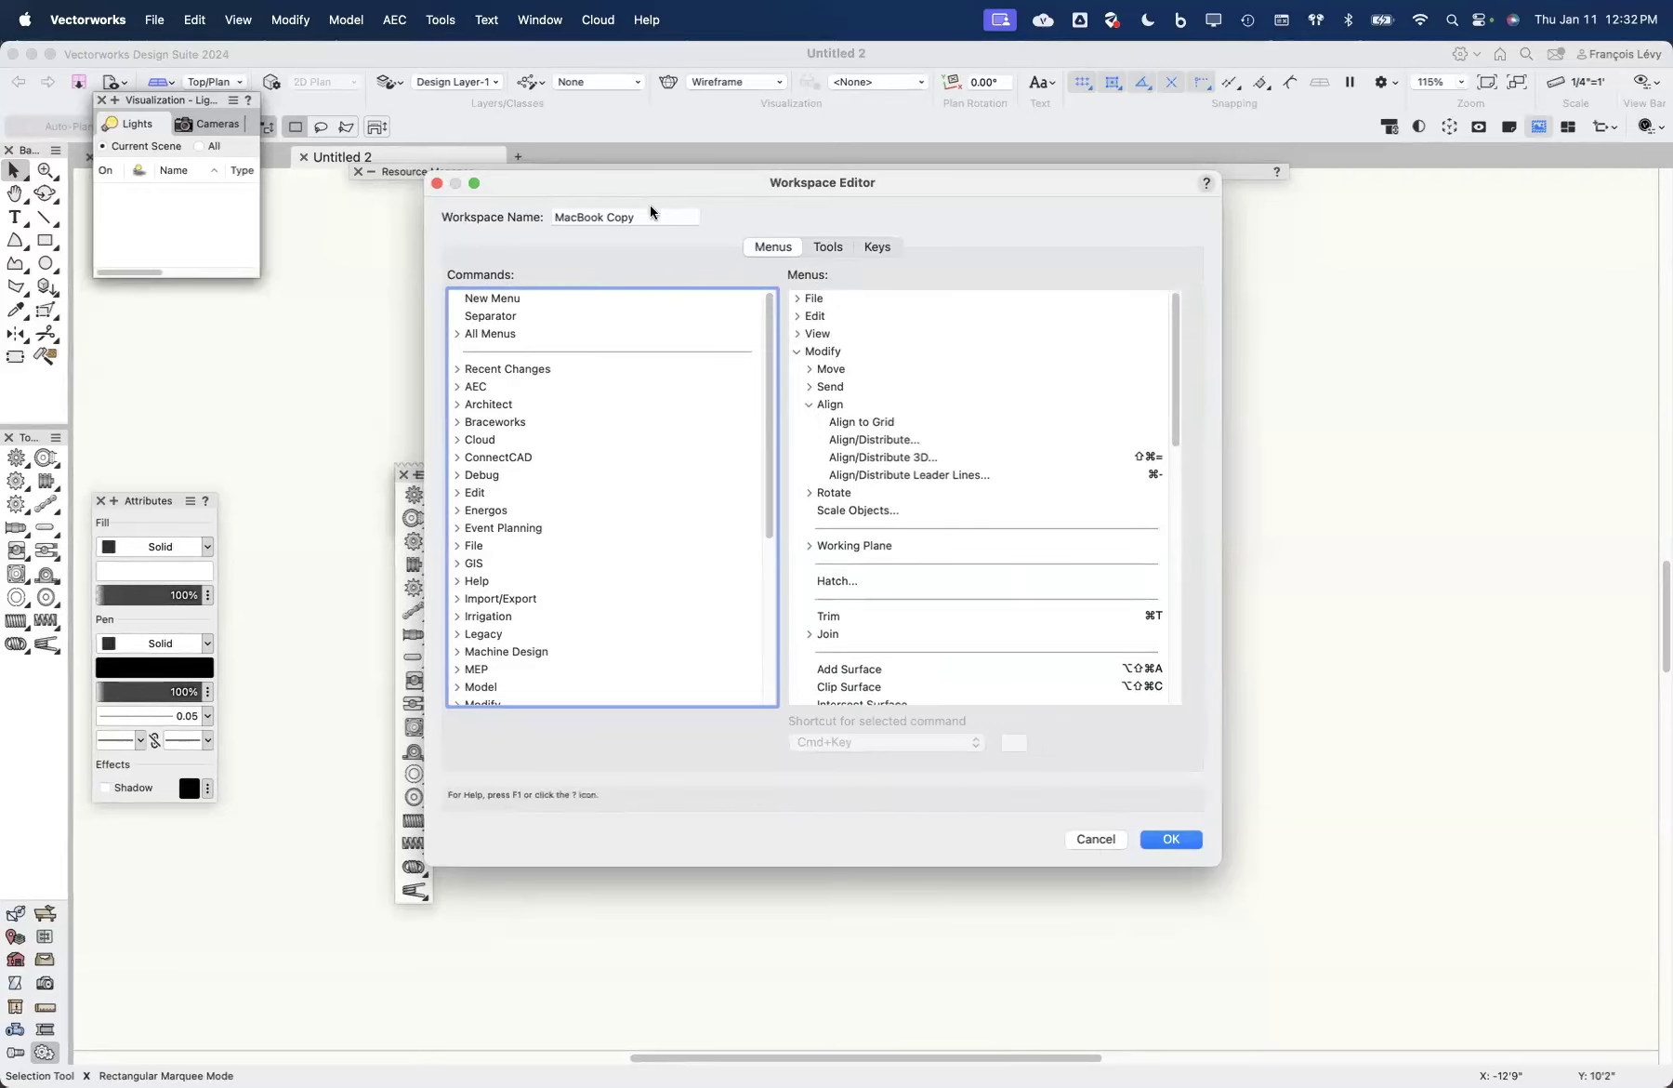
click(1095, 841)
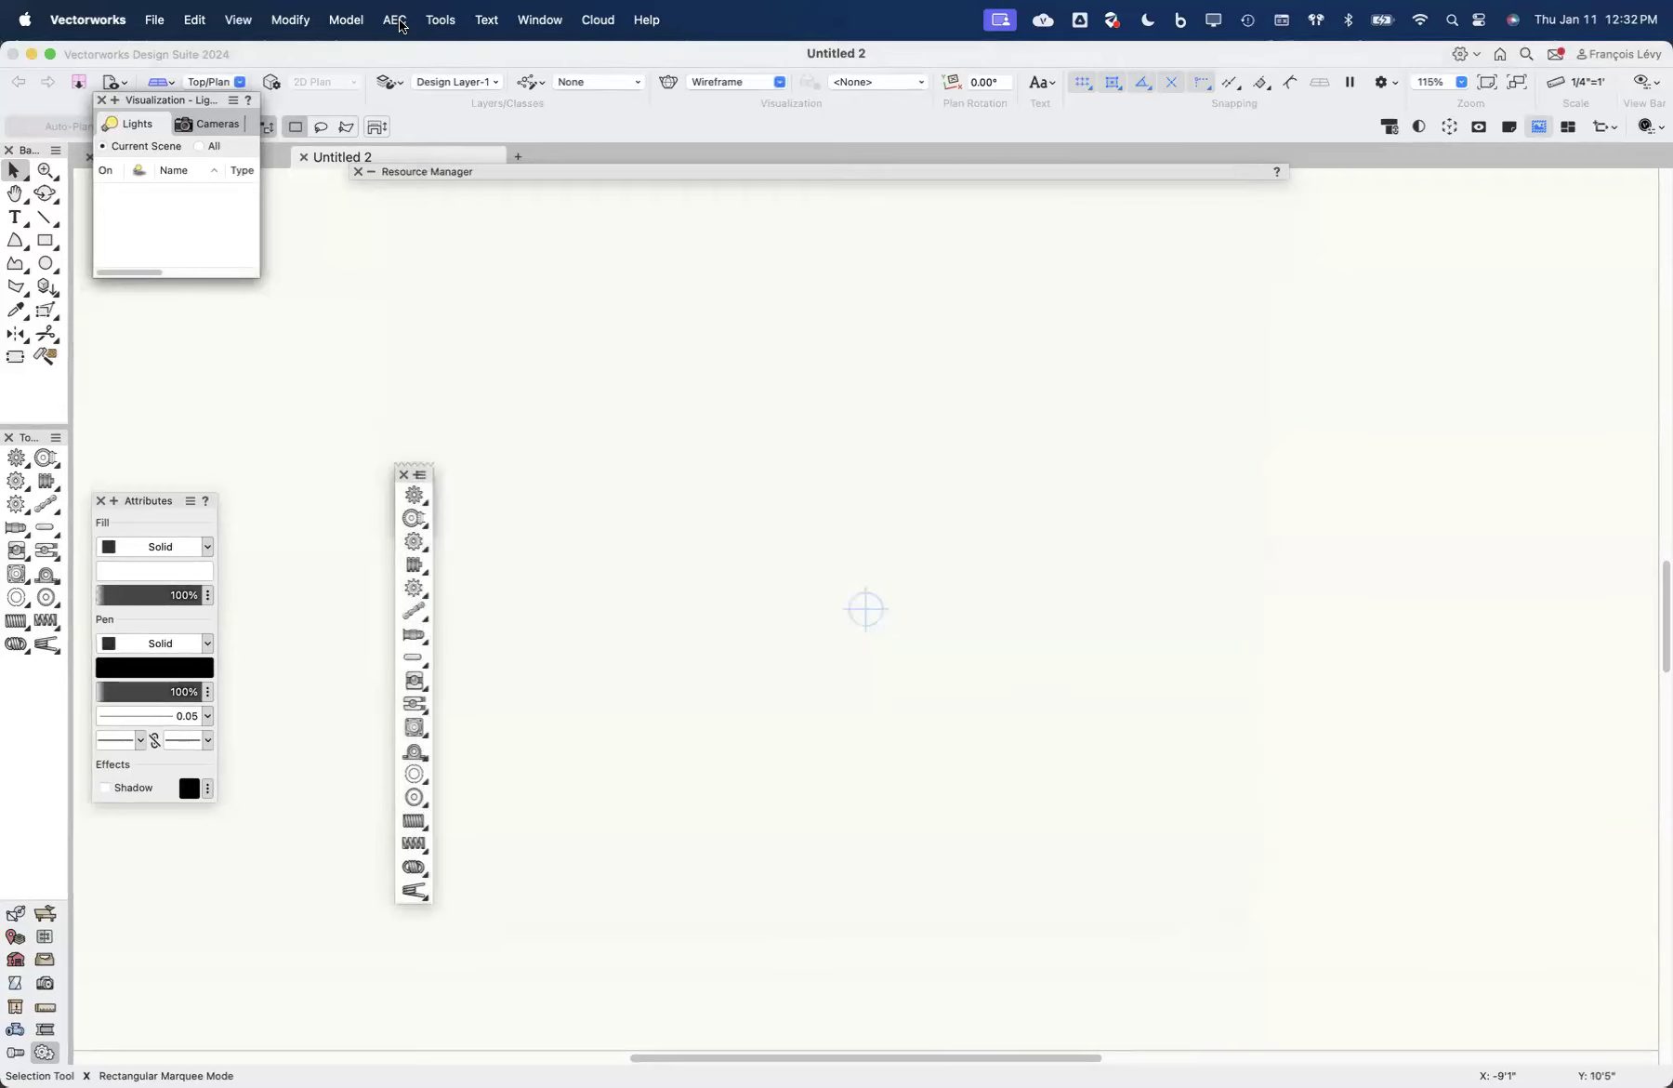
Step: Open the Architect workspace for editing from the list of workspaces
click(439, 19)
mouse_move(447, 666)
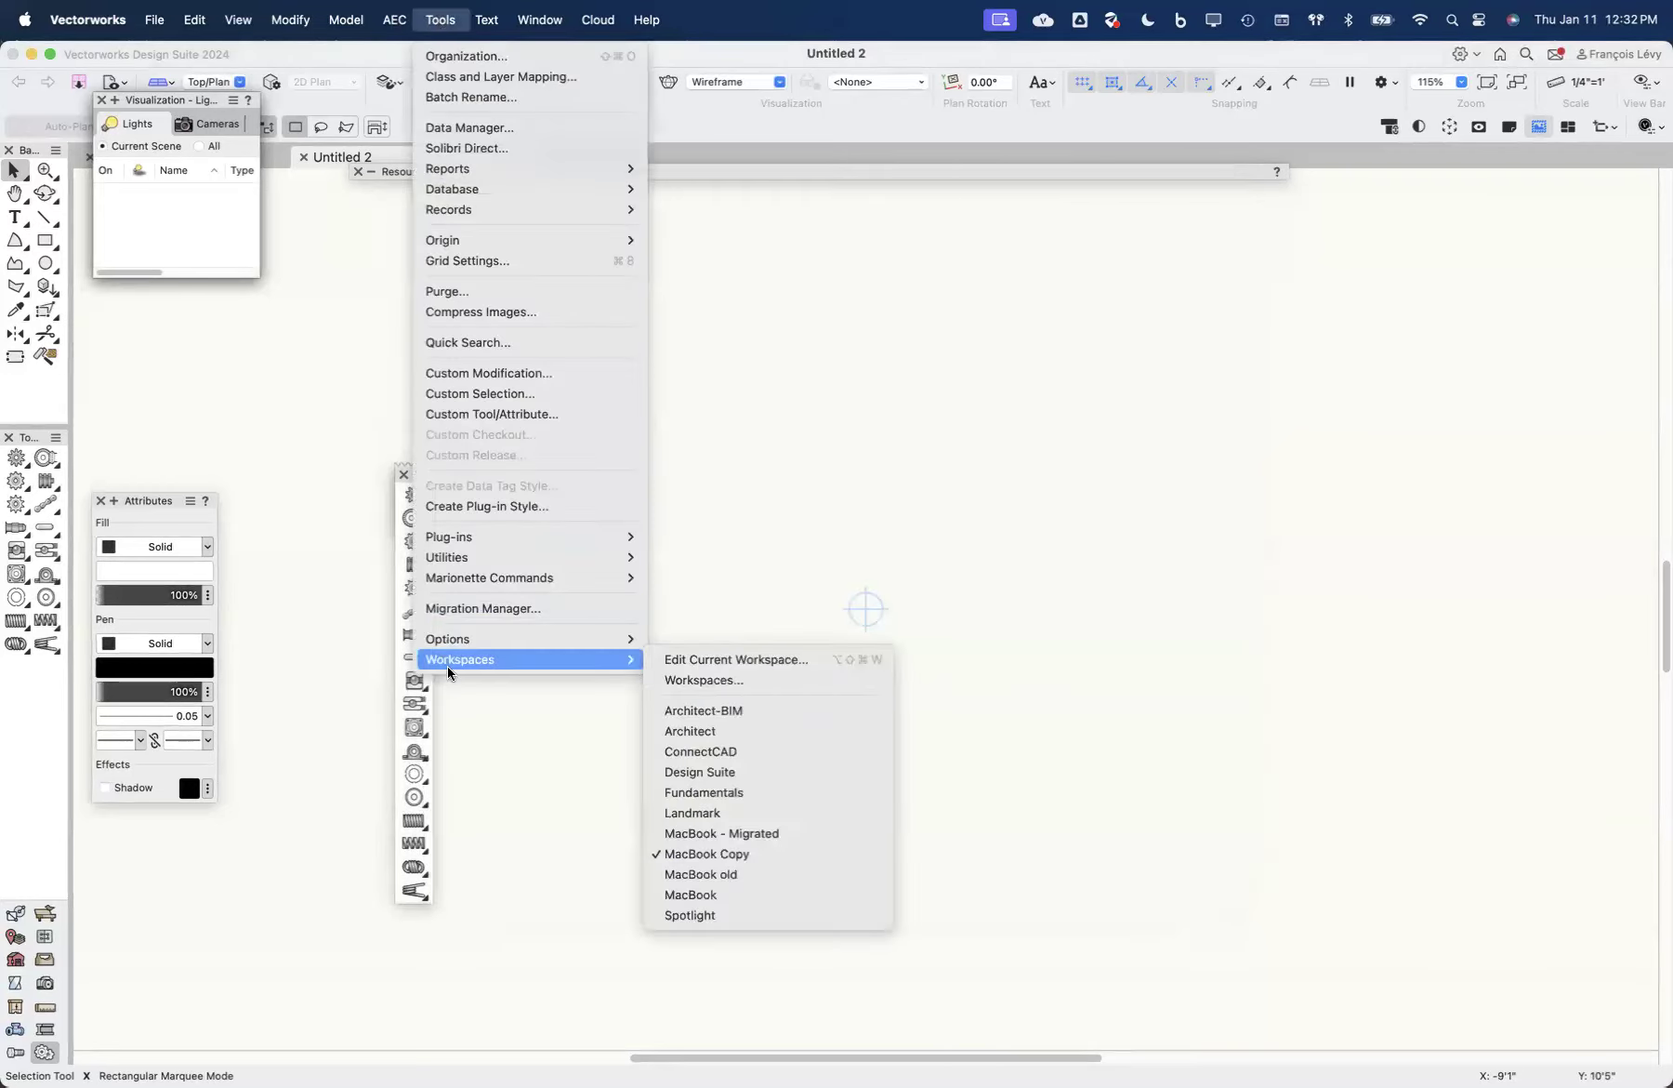
click(752, 680)
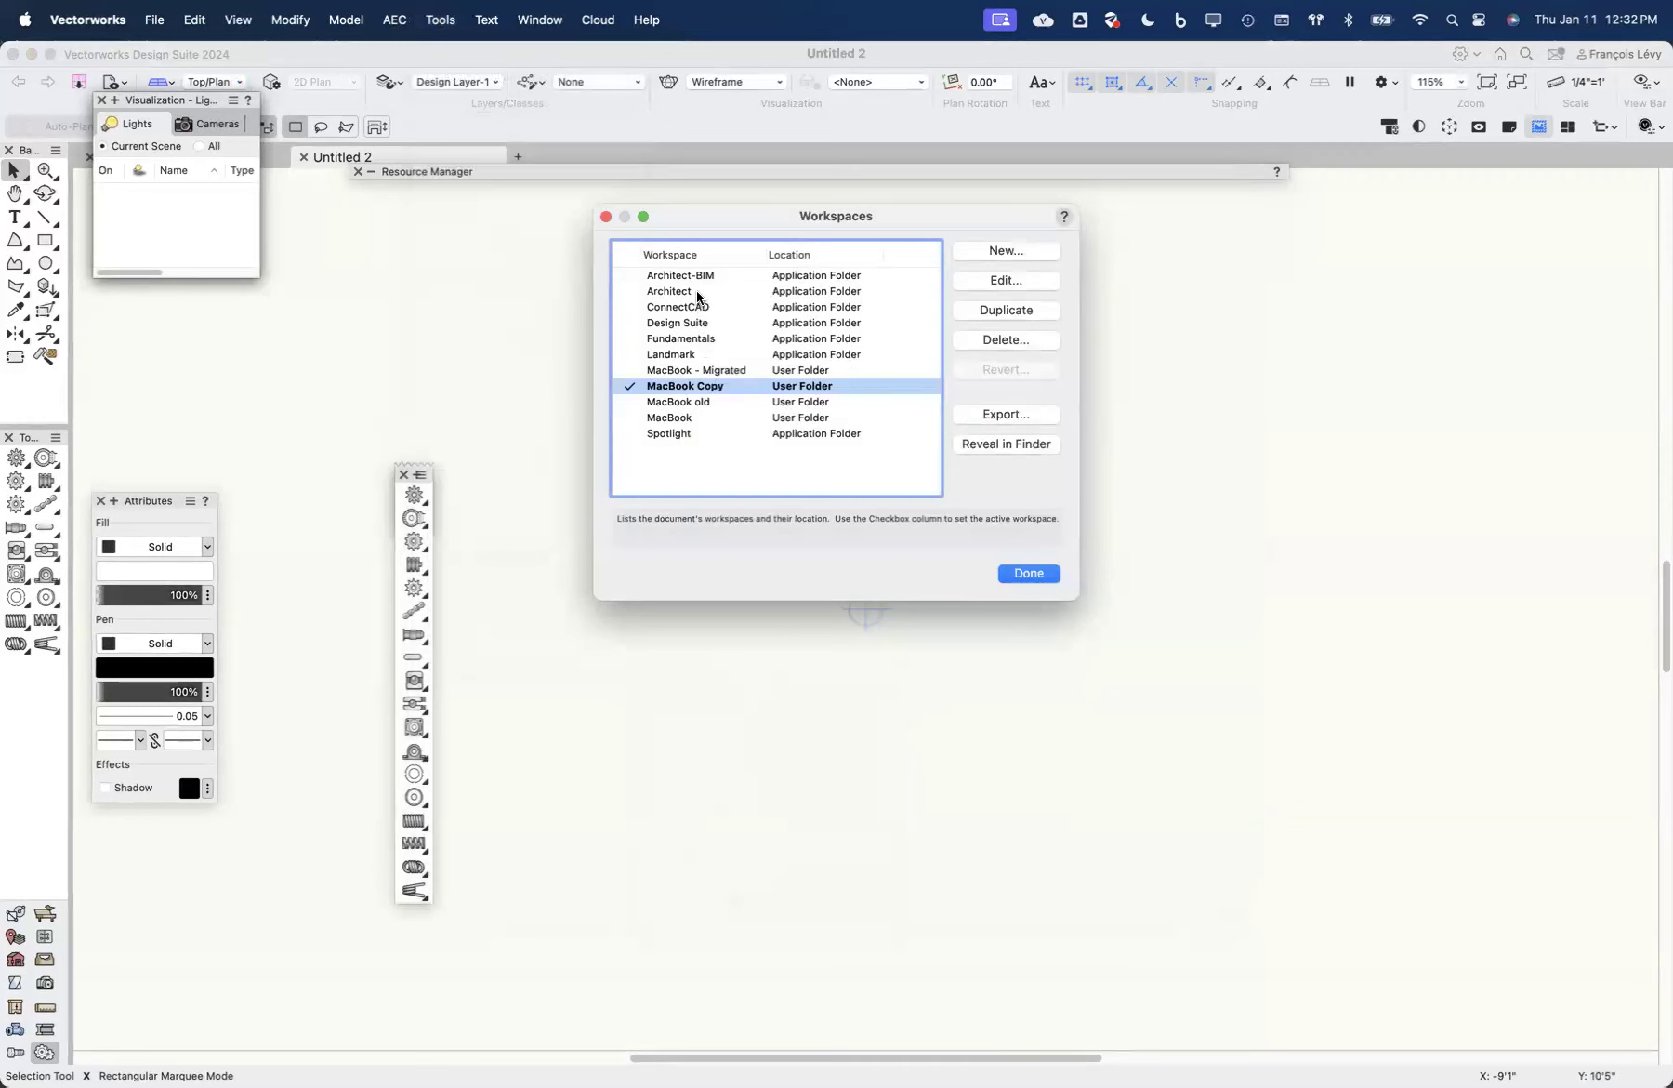
click(781, 294)
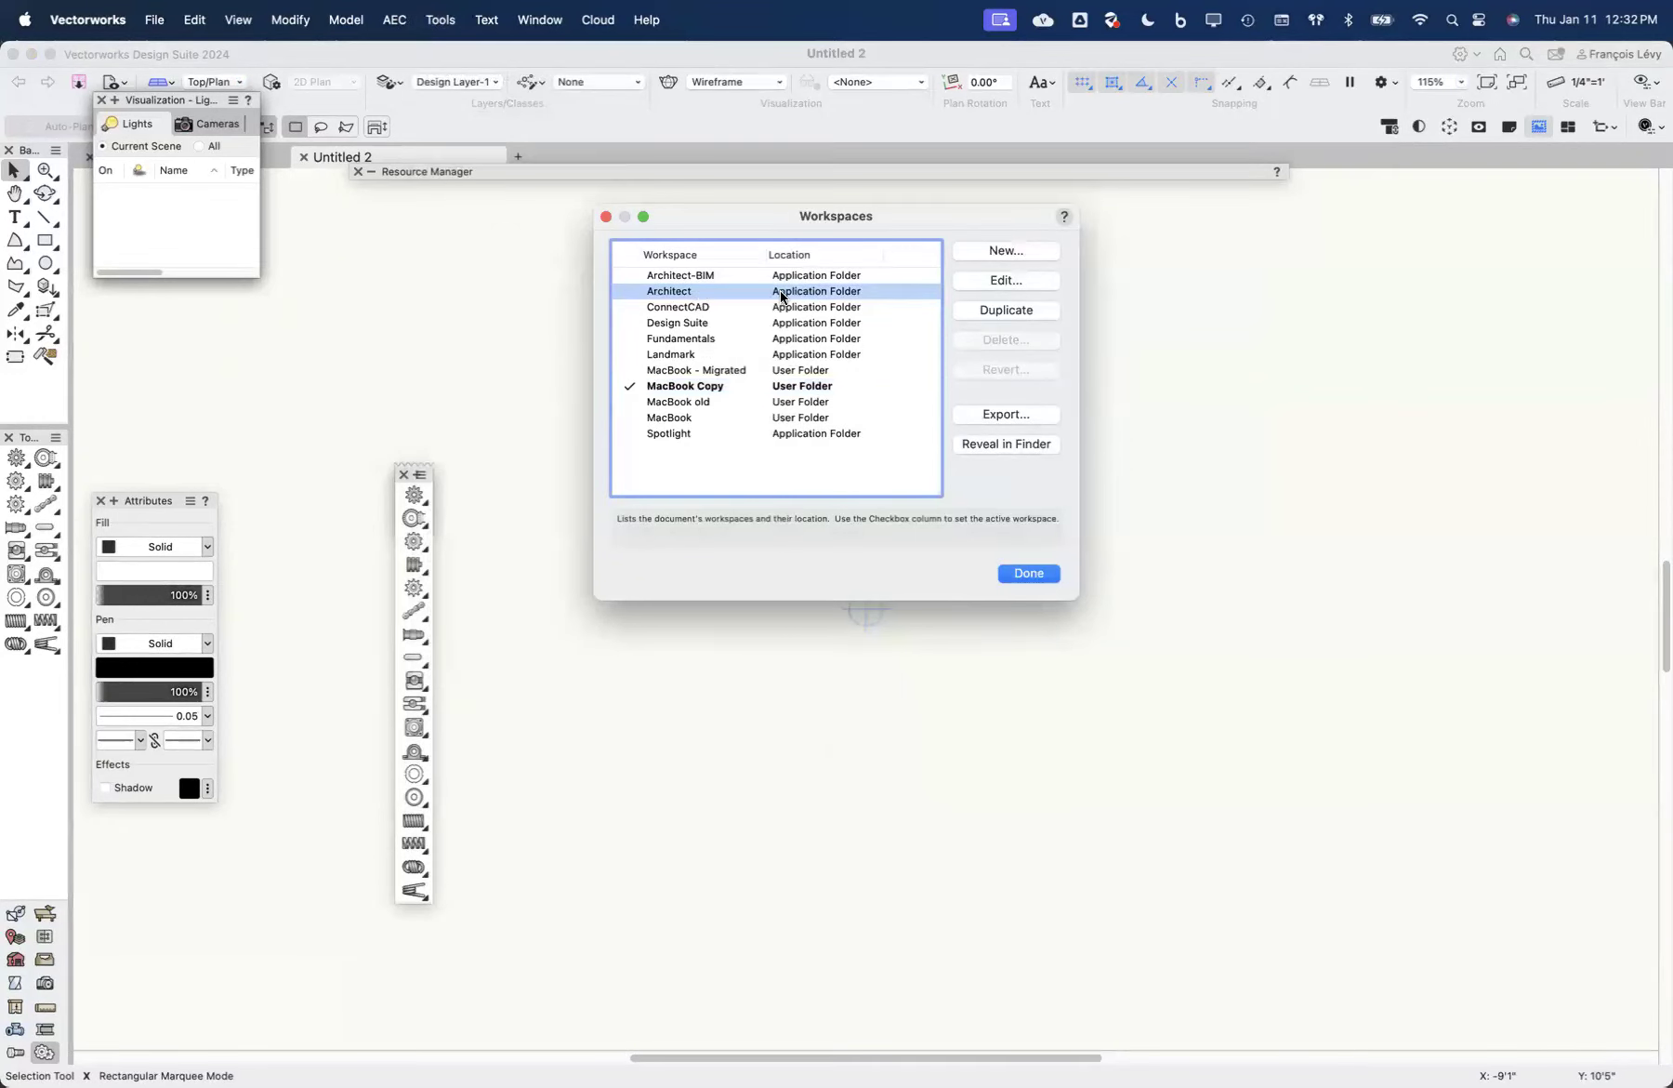
click(998, 279)
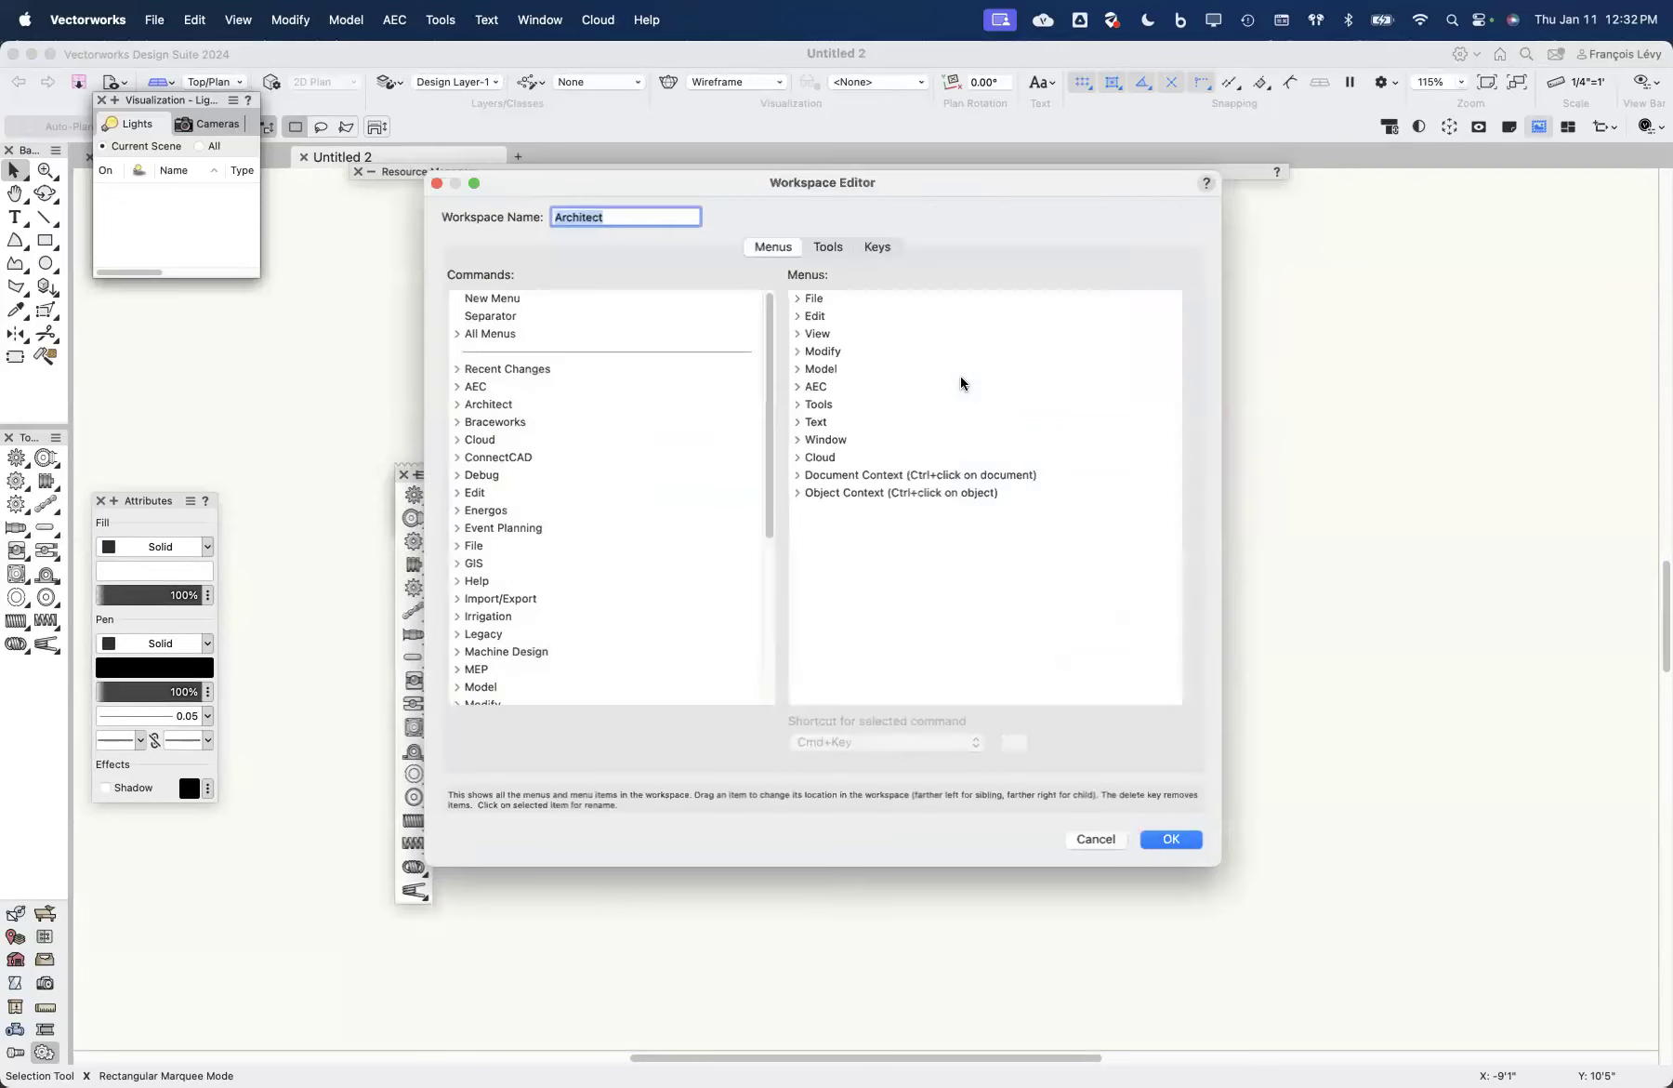
Step: Examine the shortcuts assigned to the four Align commands in the Architect workspace's Modify menu
click(796, 350)
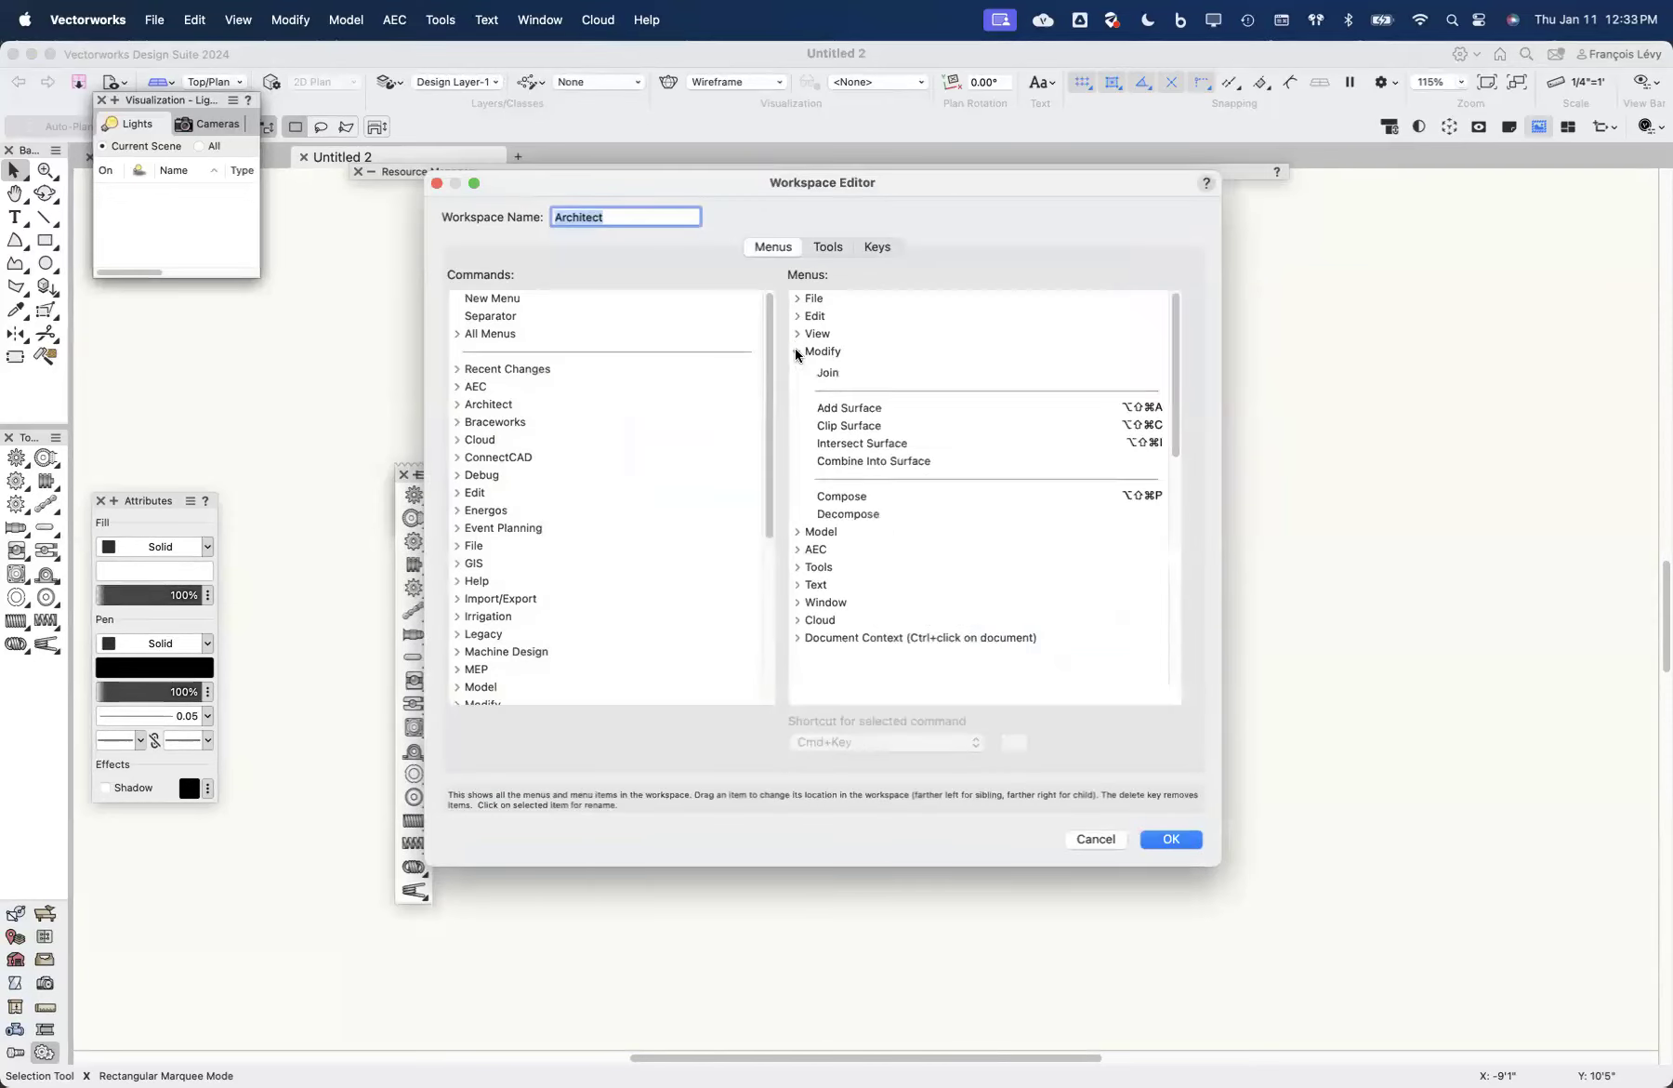
click(809, 403)
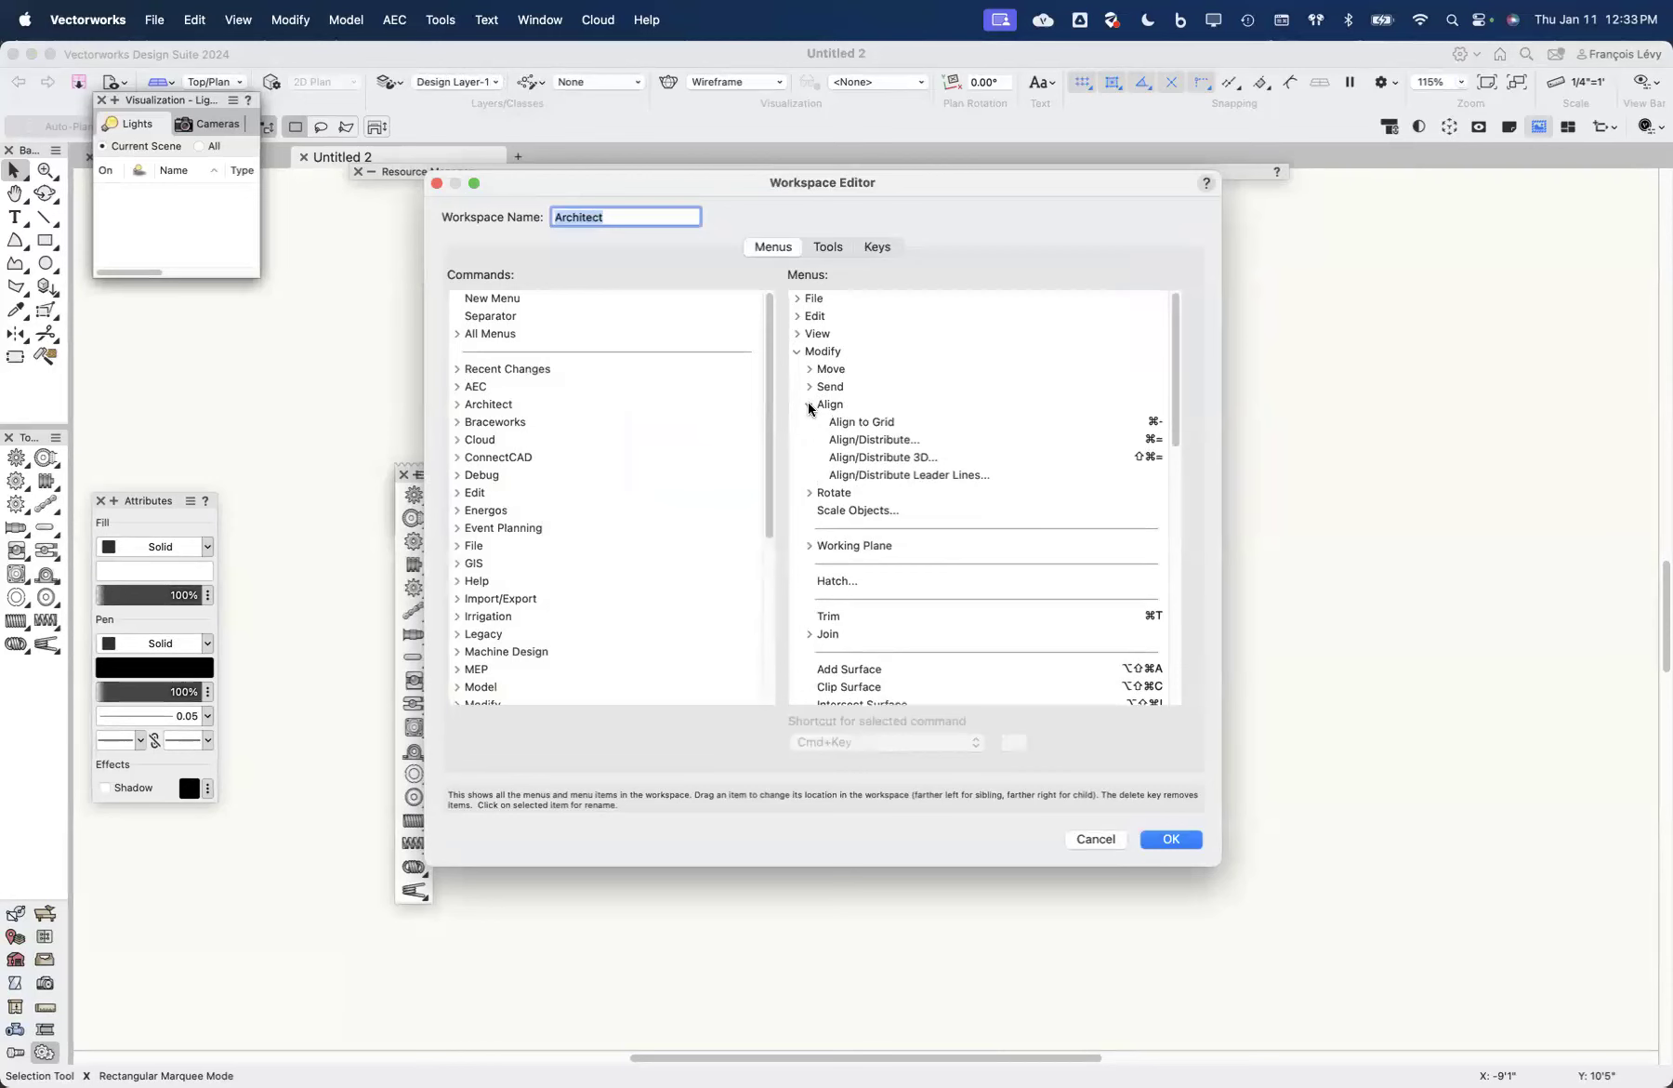
click(1156, 424)
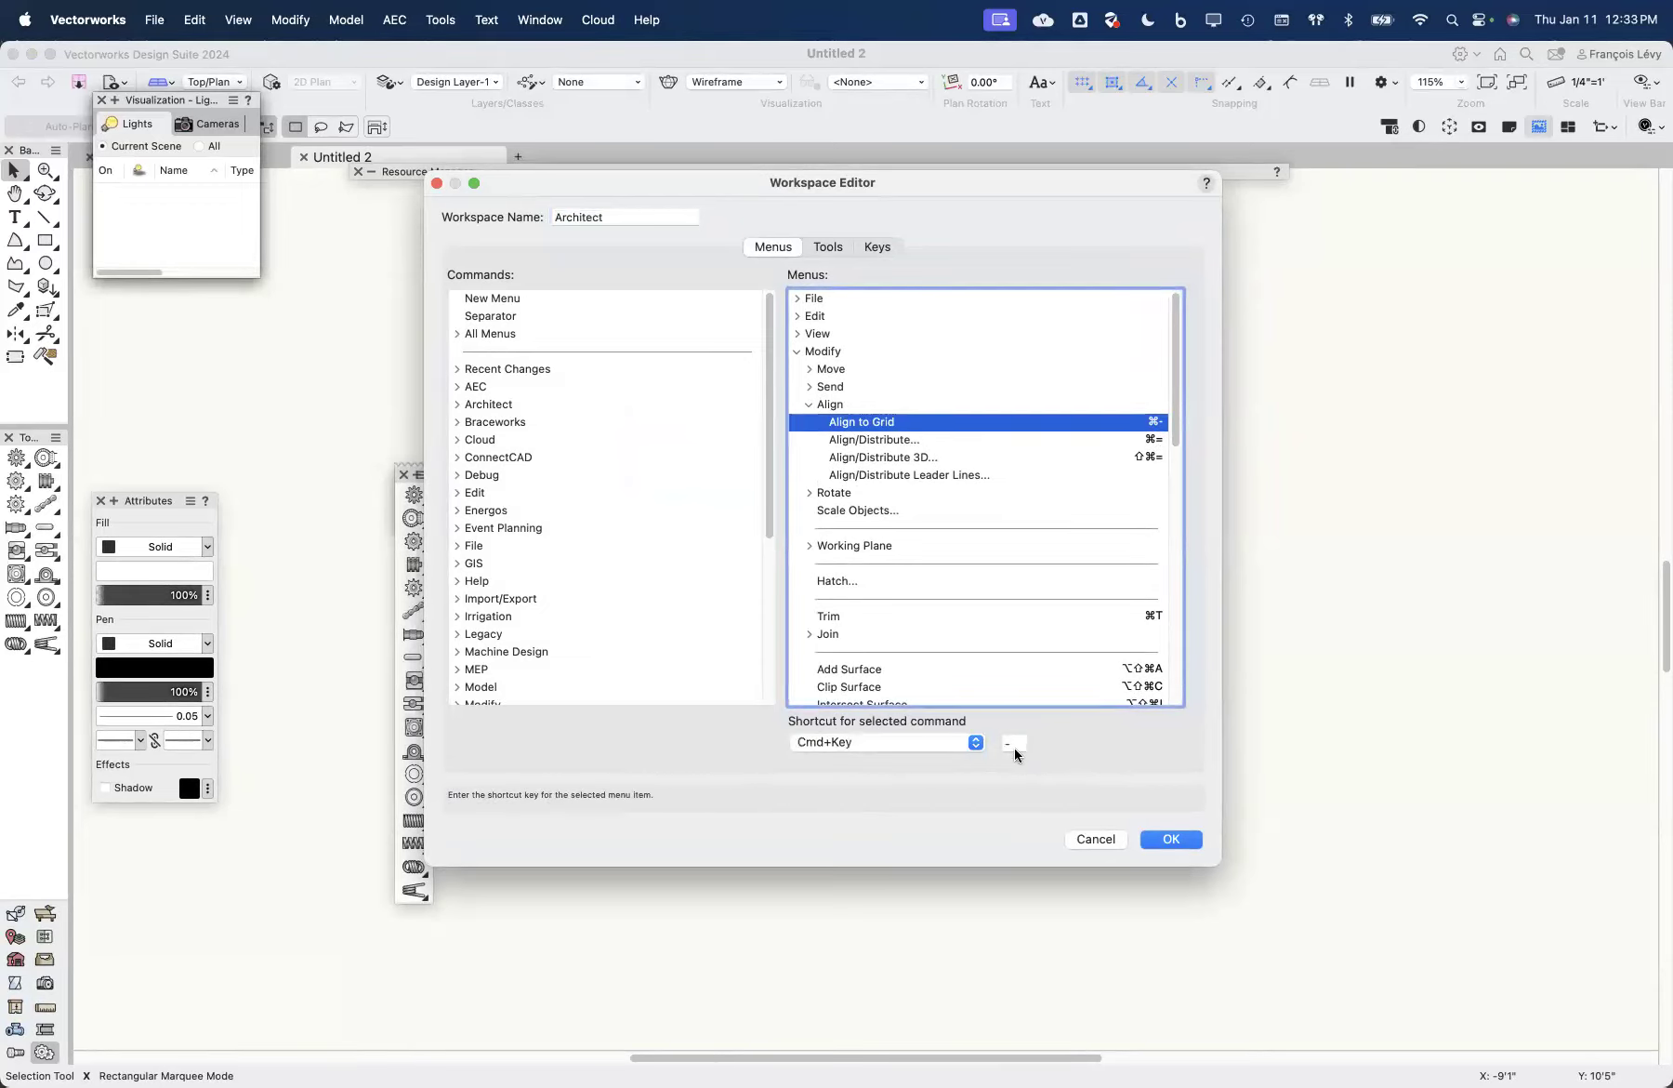
click(921, 443)
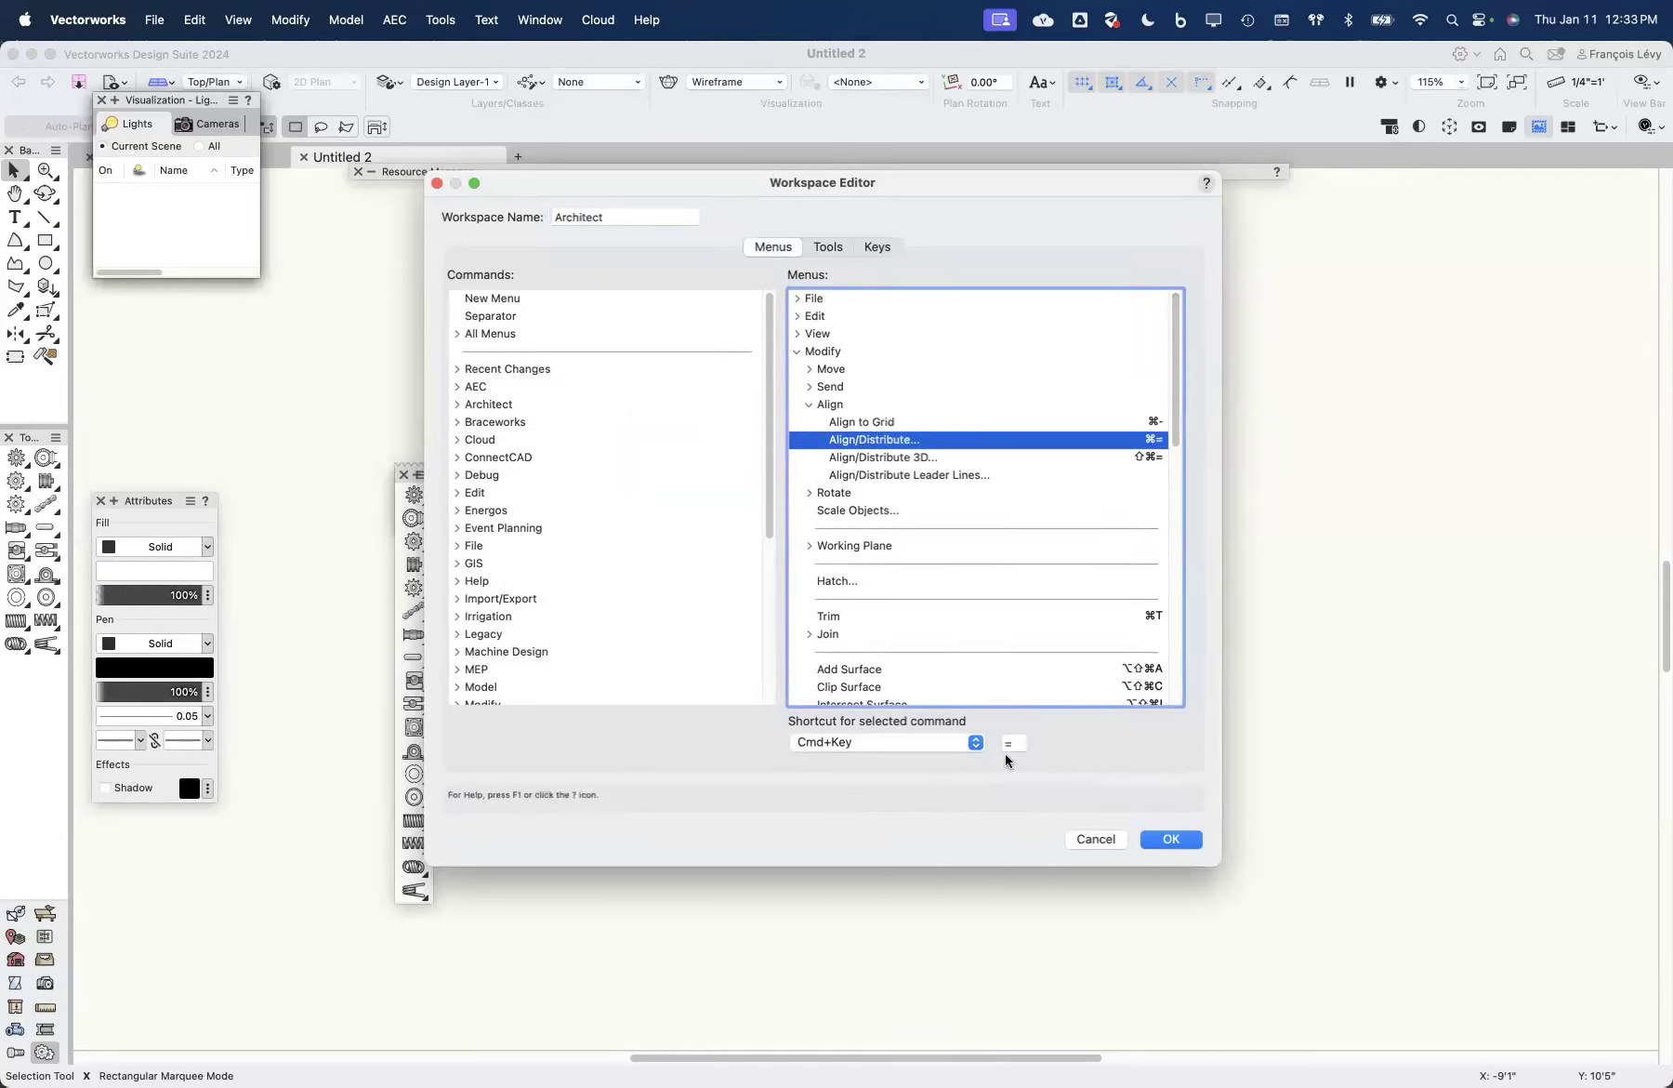
click(959, 459)
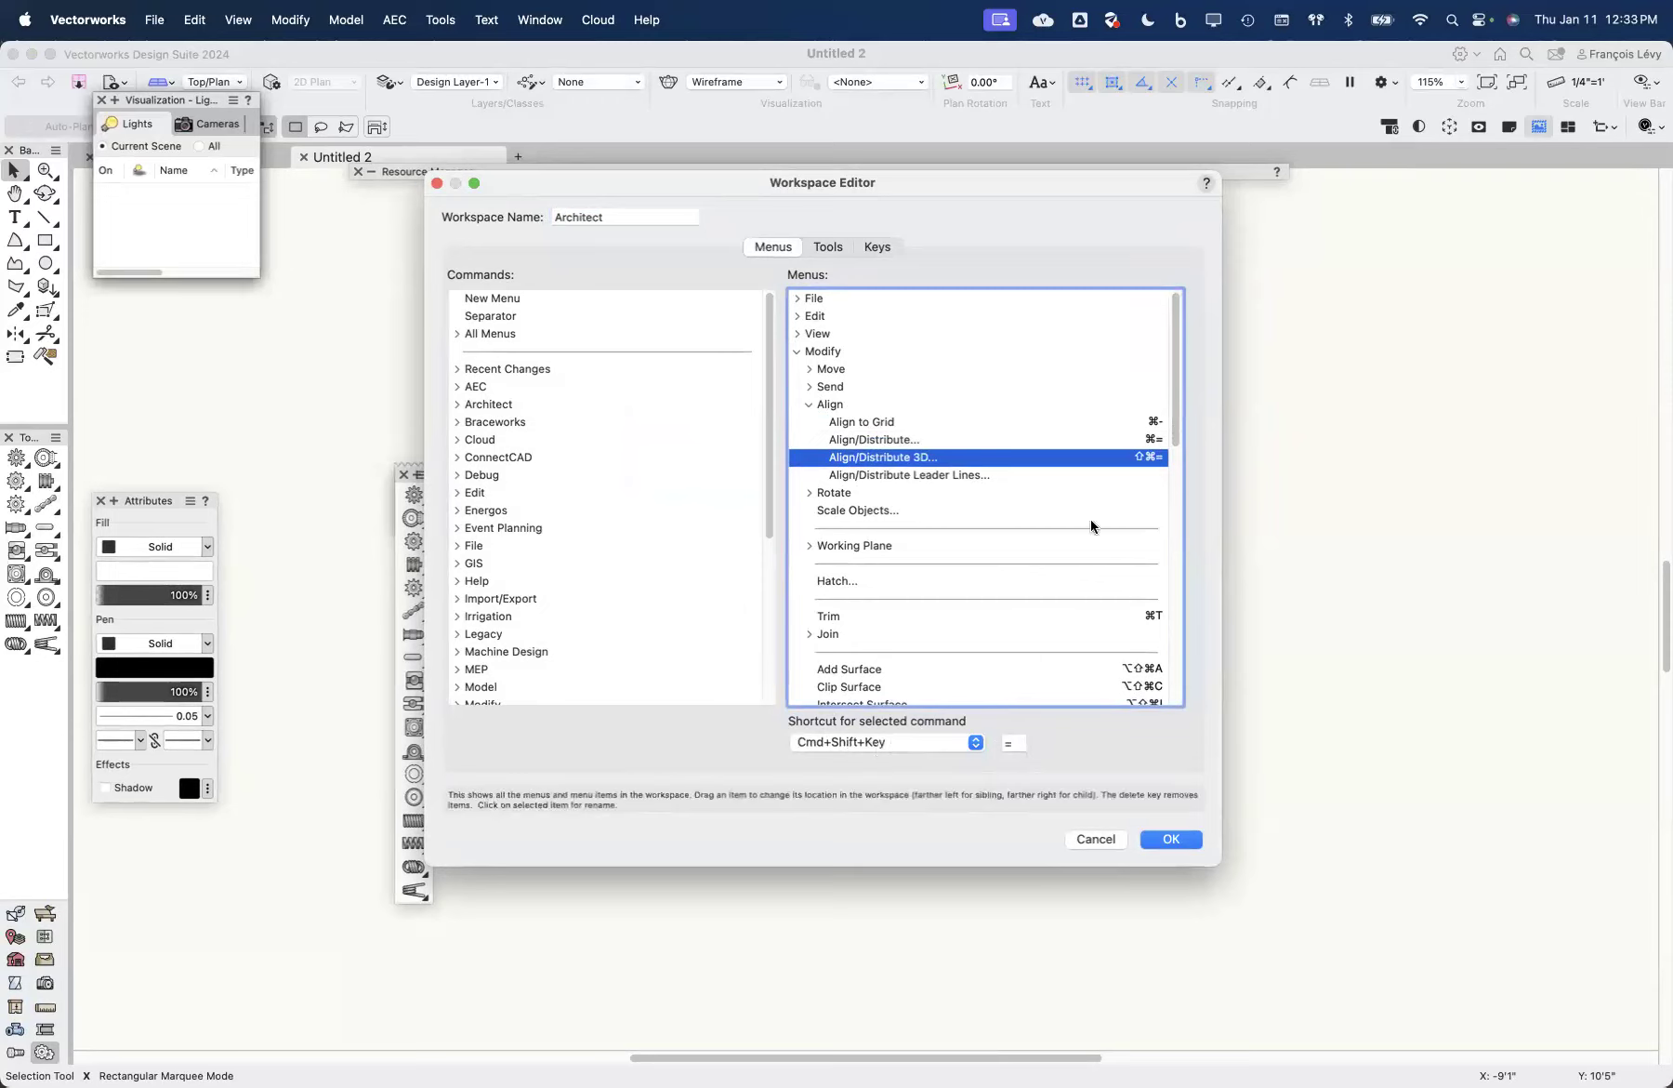
click(966, 475)
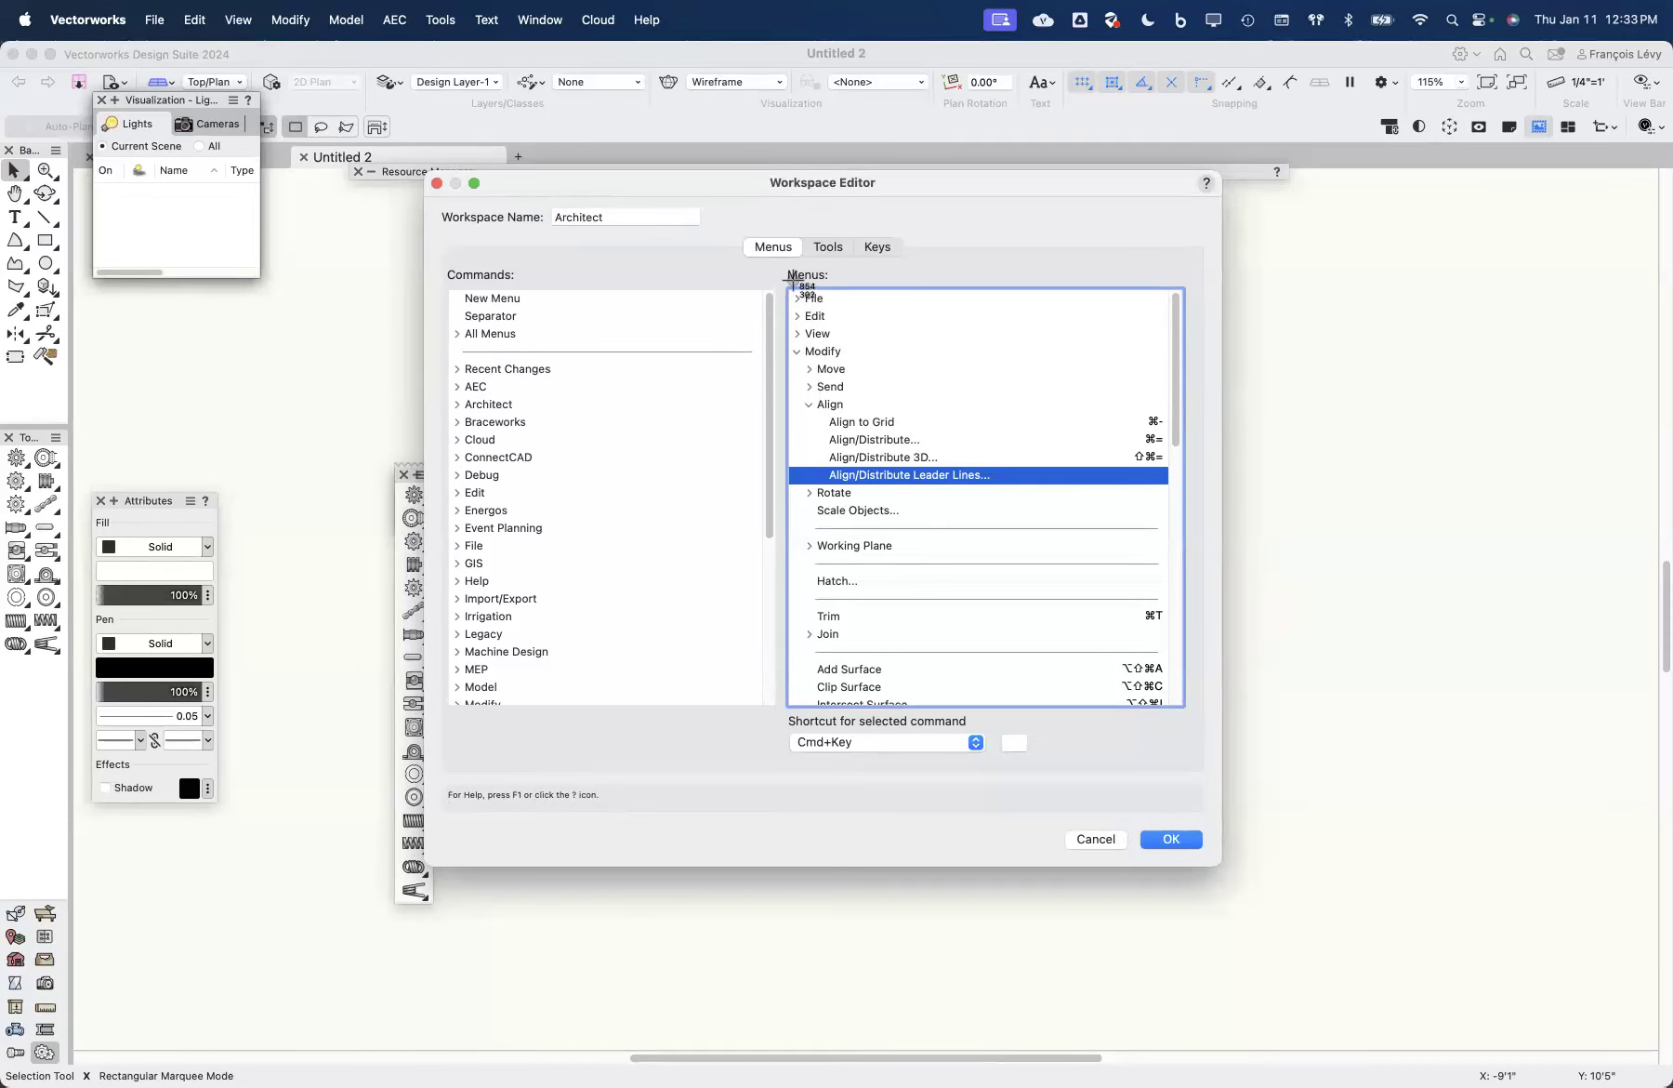
Step: Capture a screenshot of the Align commands with their shortcuts and save it to the clipboard
drag(792, 397, 1171, 487)
right_click(1592, 1045)
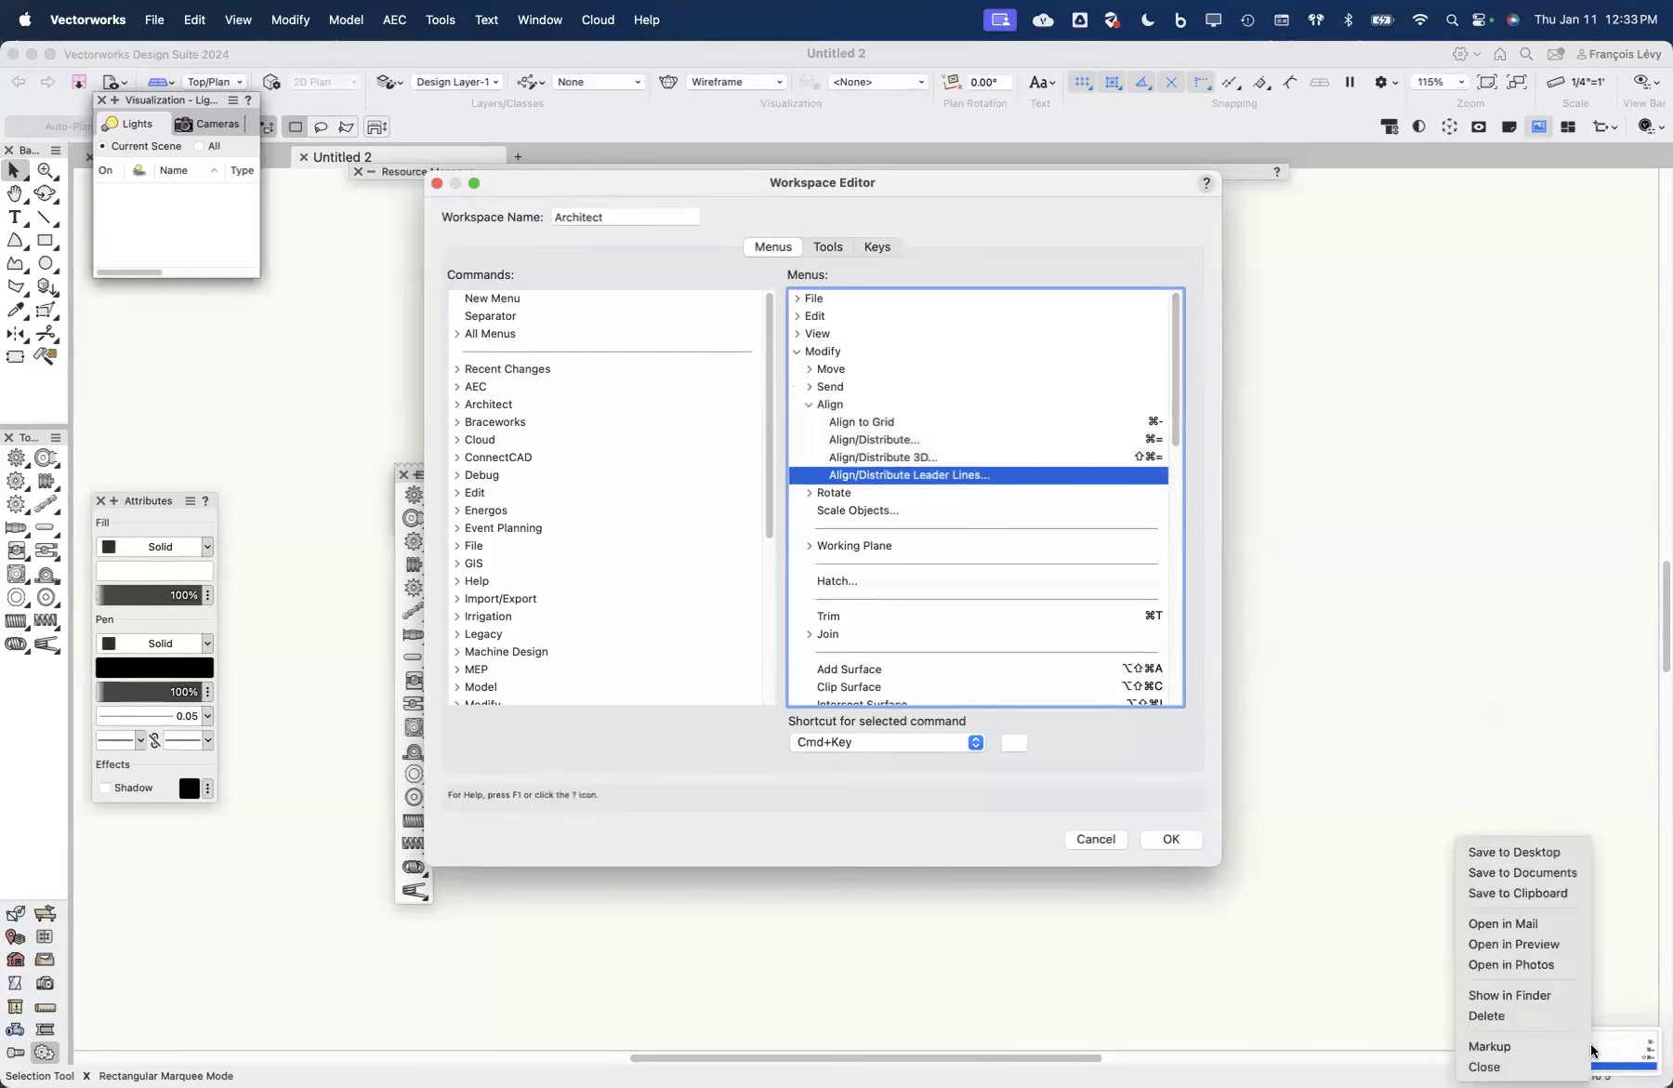
click(1565, 894)
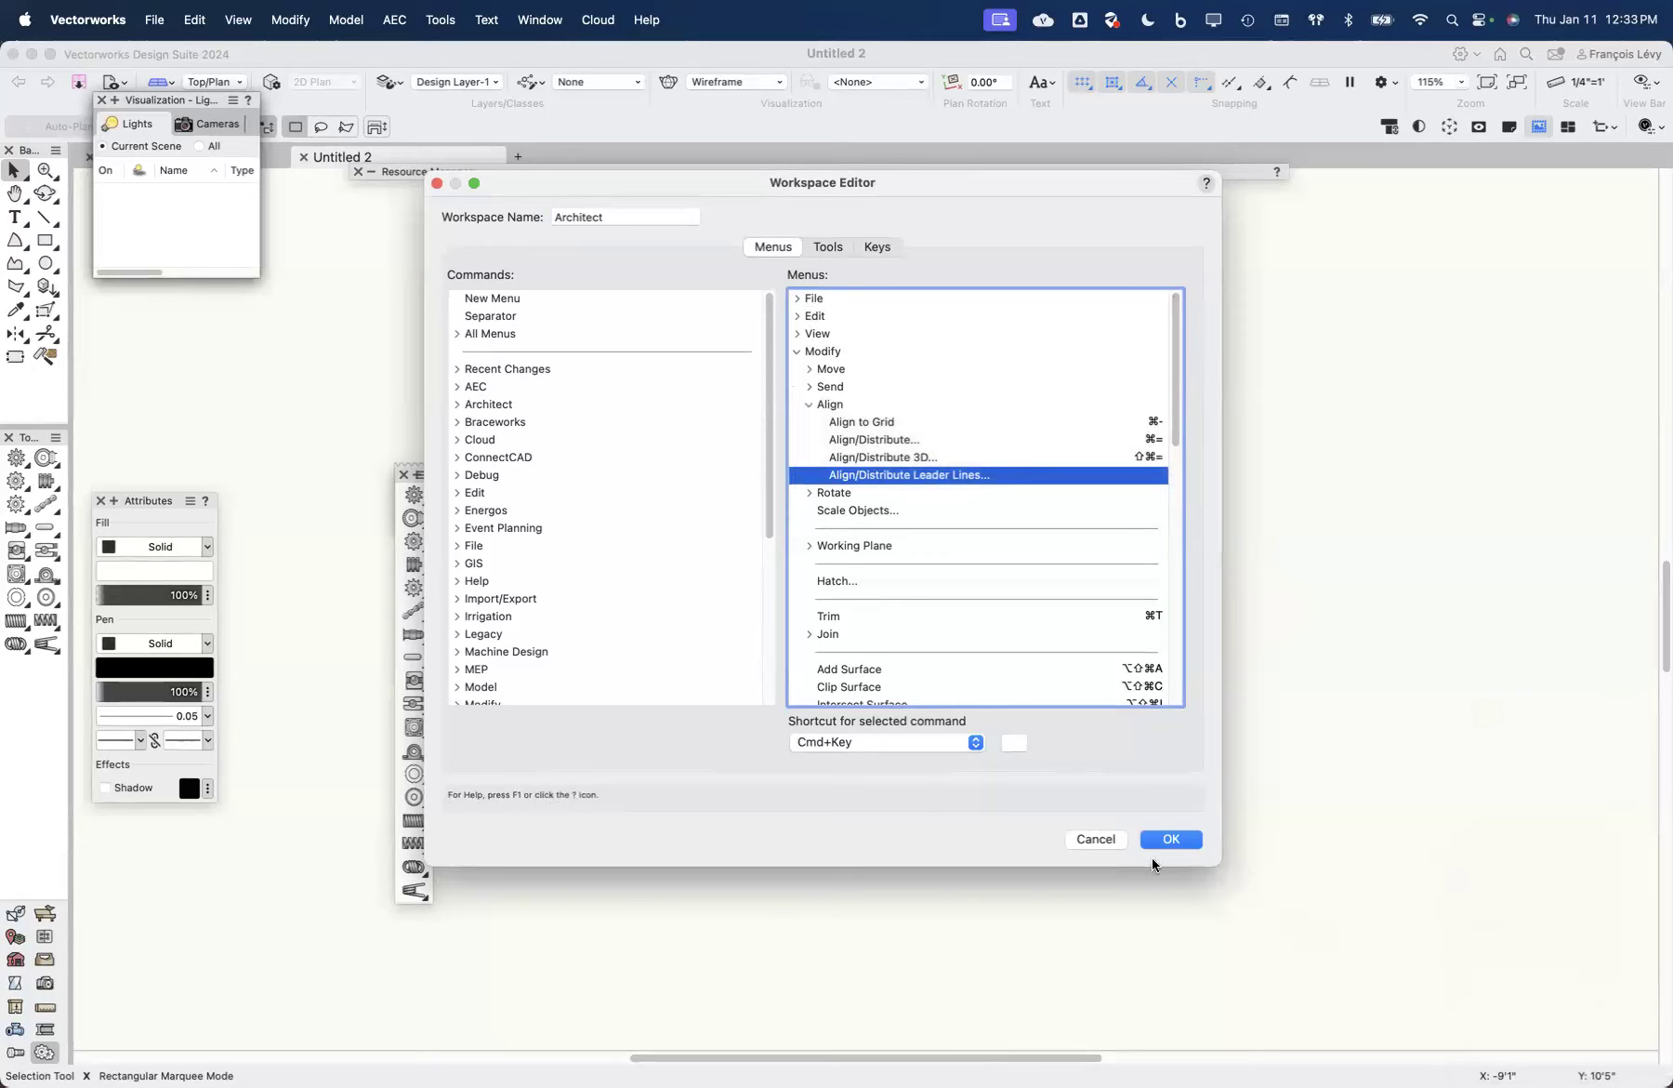
Step: Close the workspace dialogs without changing Architect and paste the captured image into the Untitled 2 drawing
click(1096, 838)
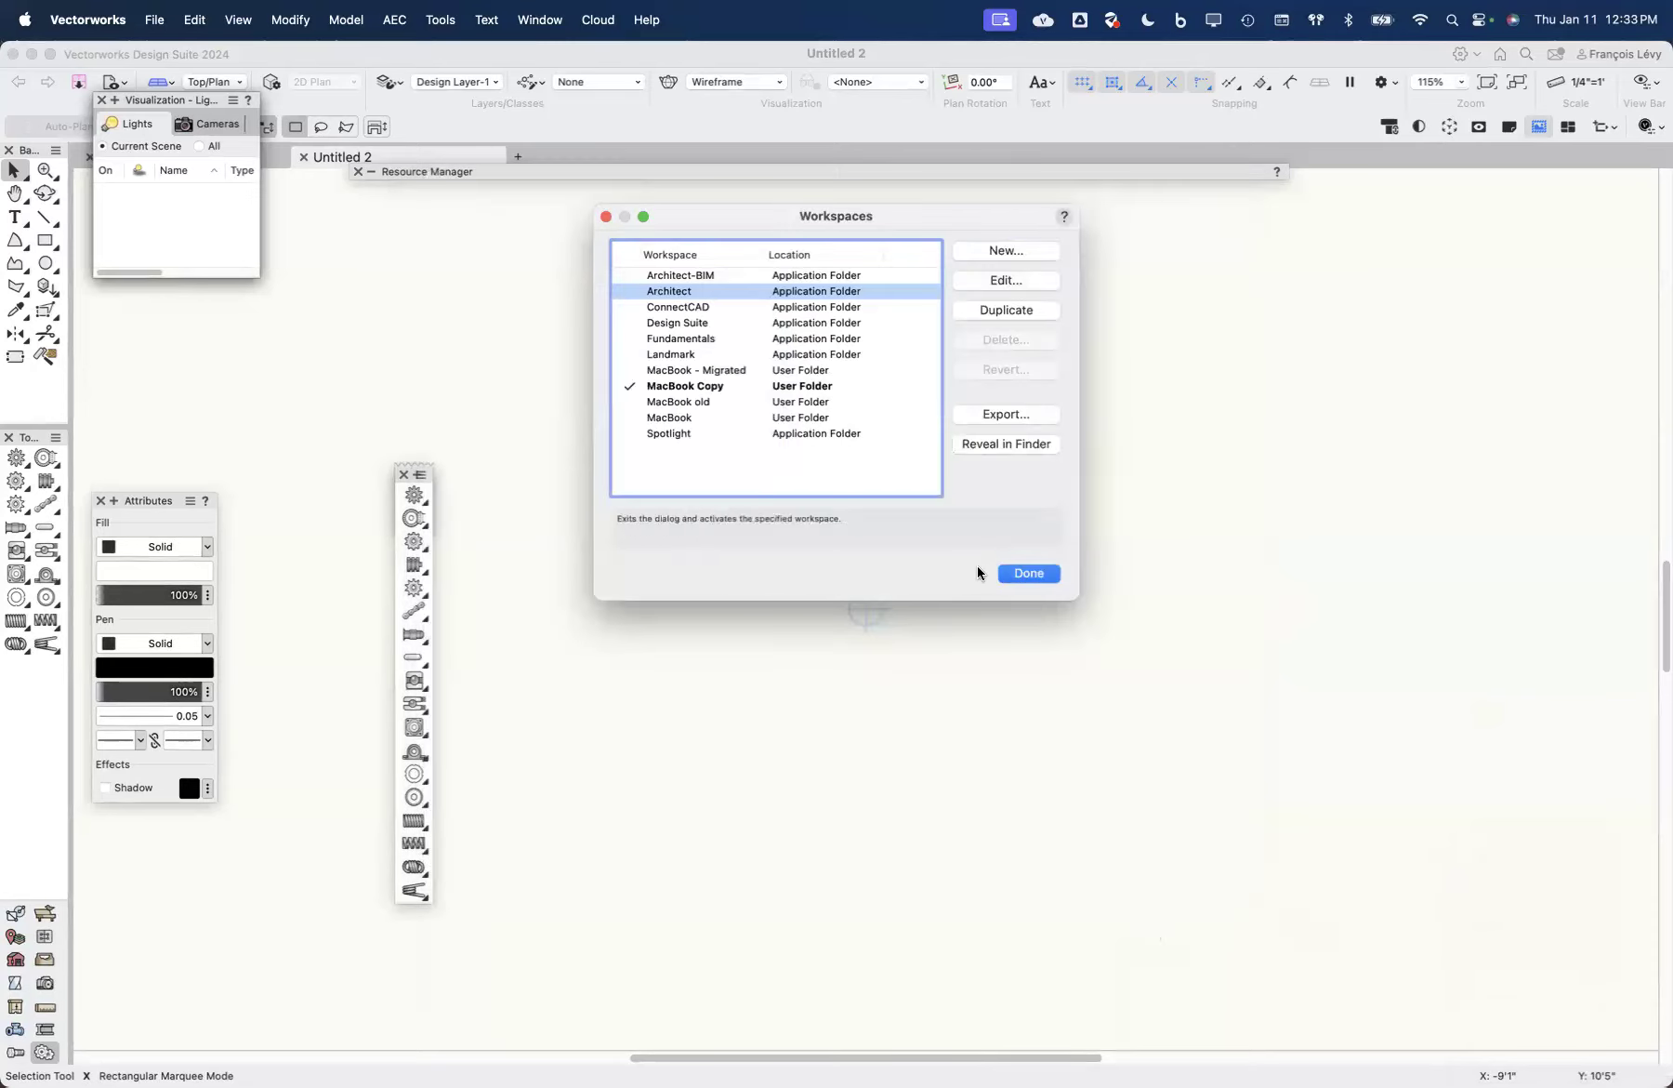
click(1025, 573)
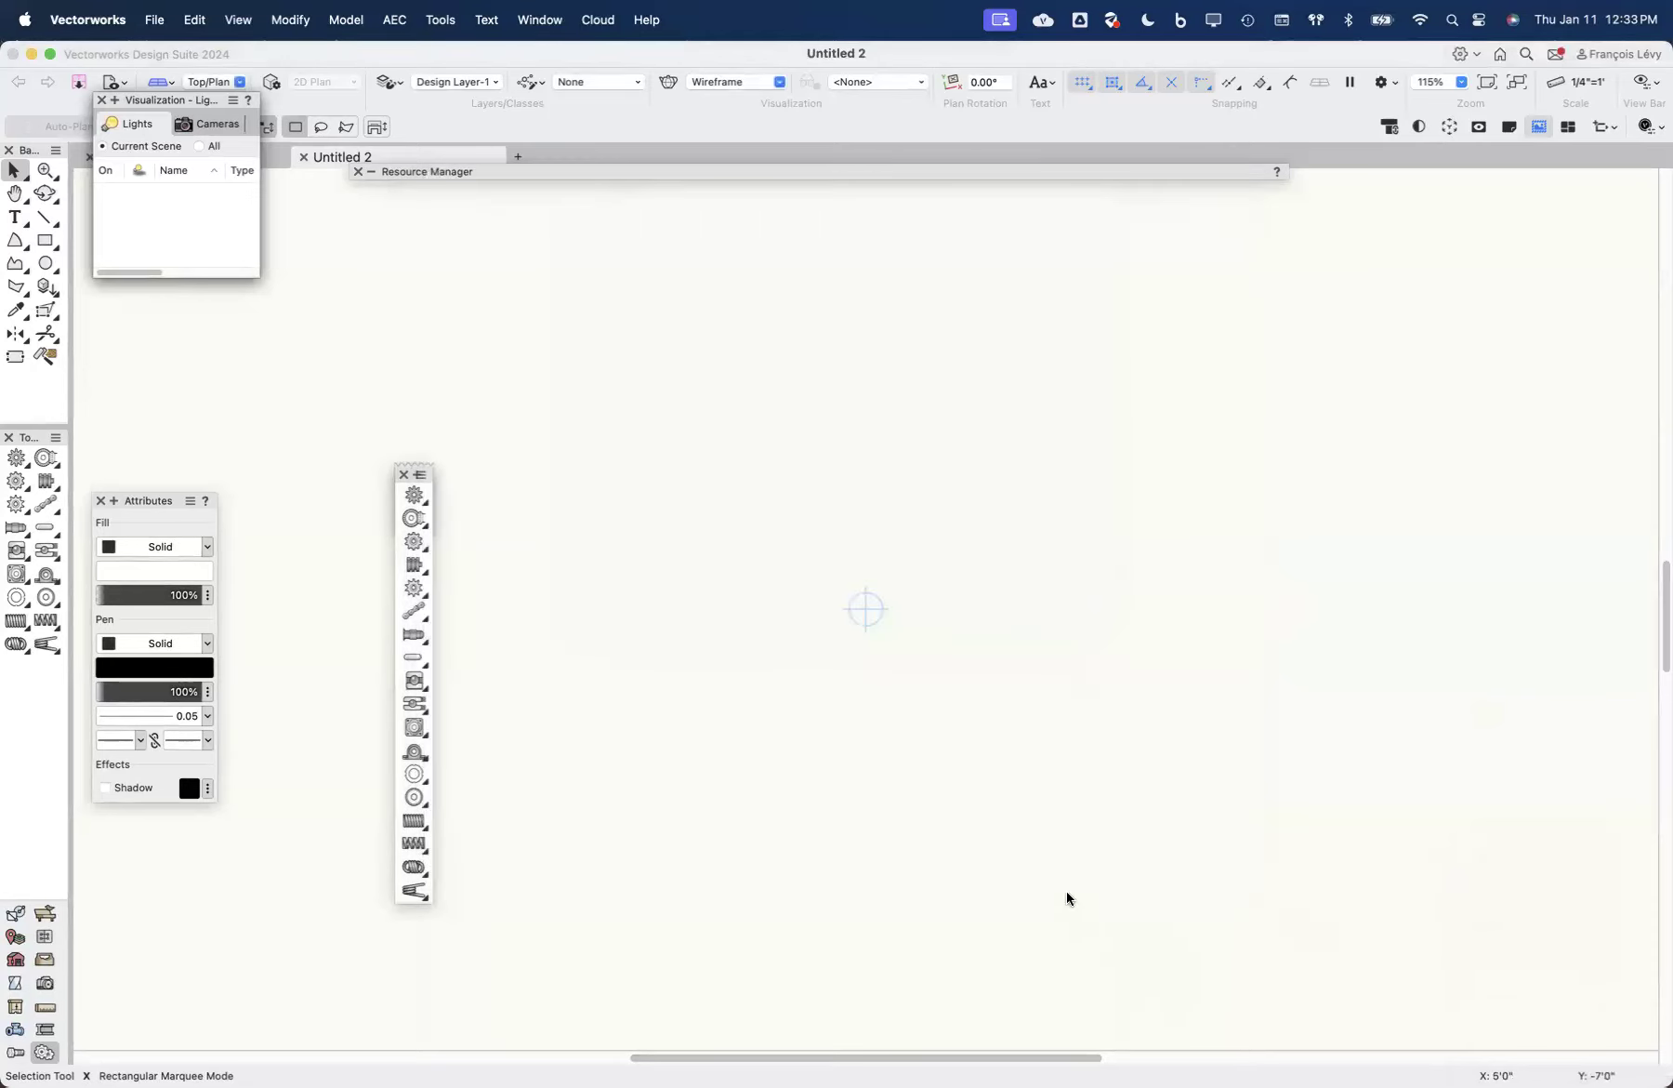
key(super+v)
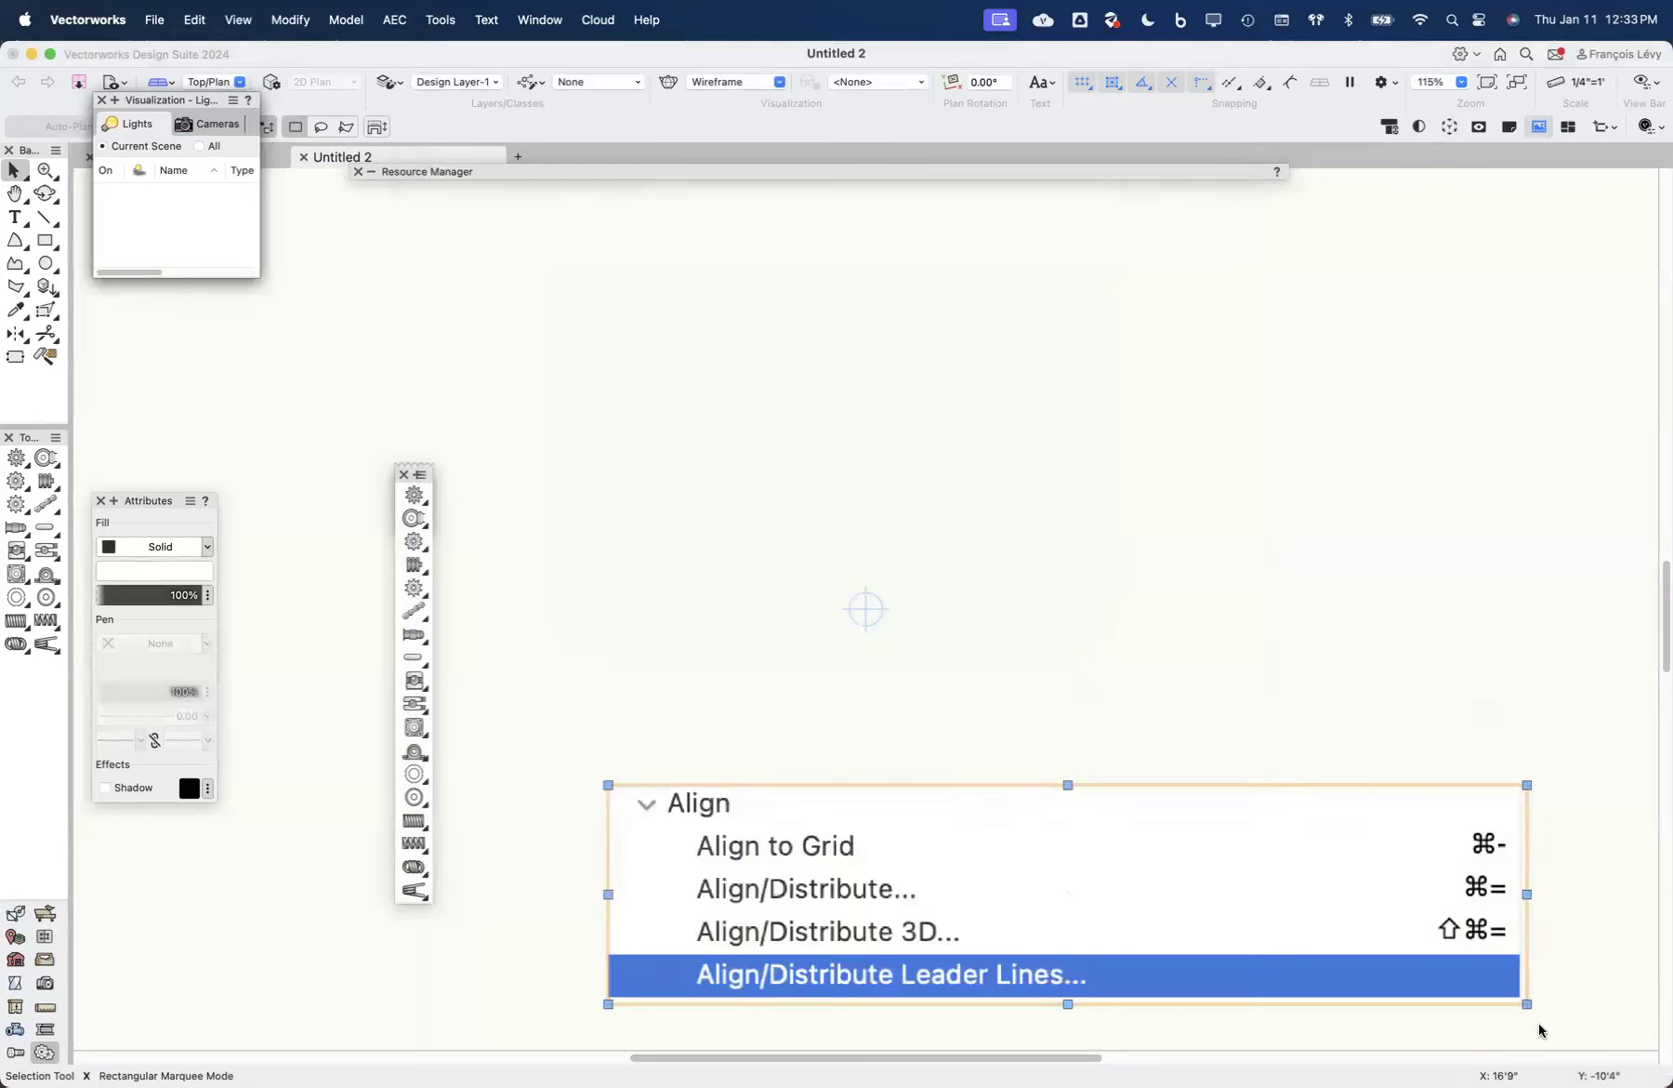
Step: Scale the pasted image down to about half its size, move it toward the drawing view's lower-right area and deselect it
drag(1526, 1000, 1092, 900)
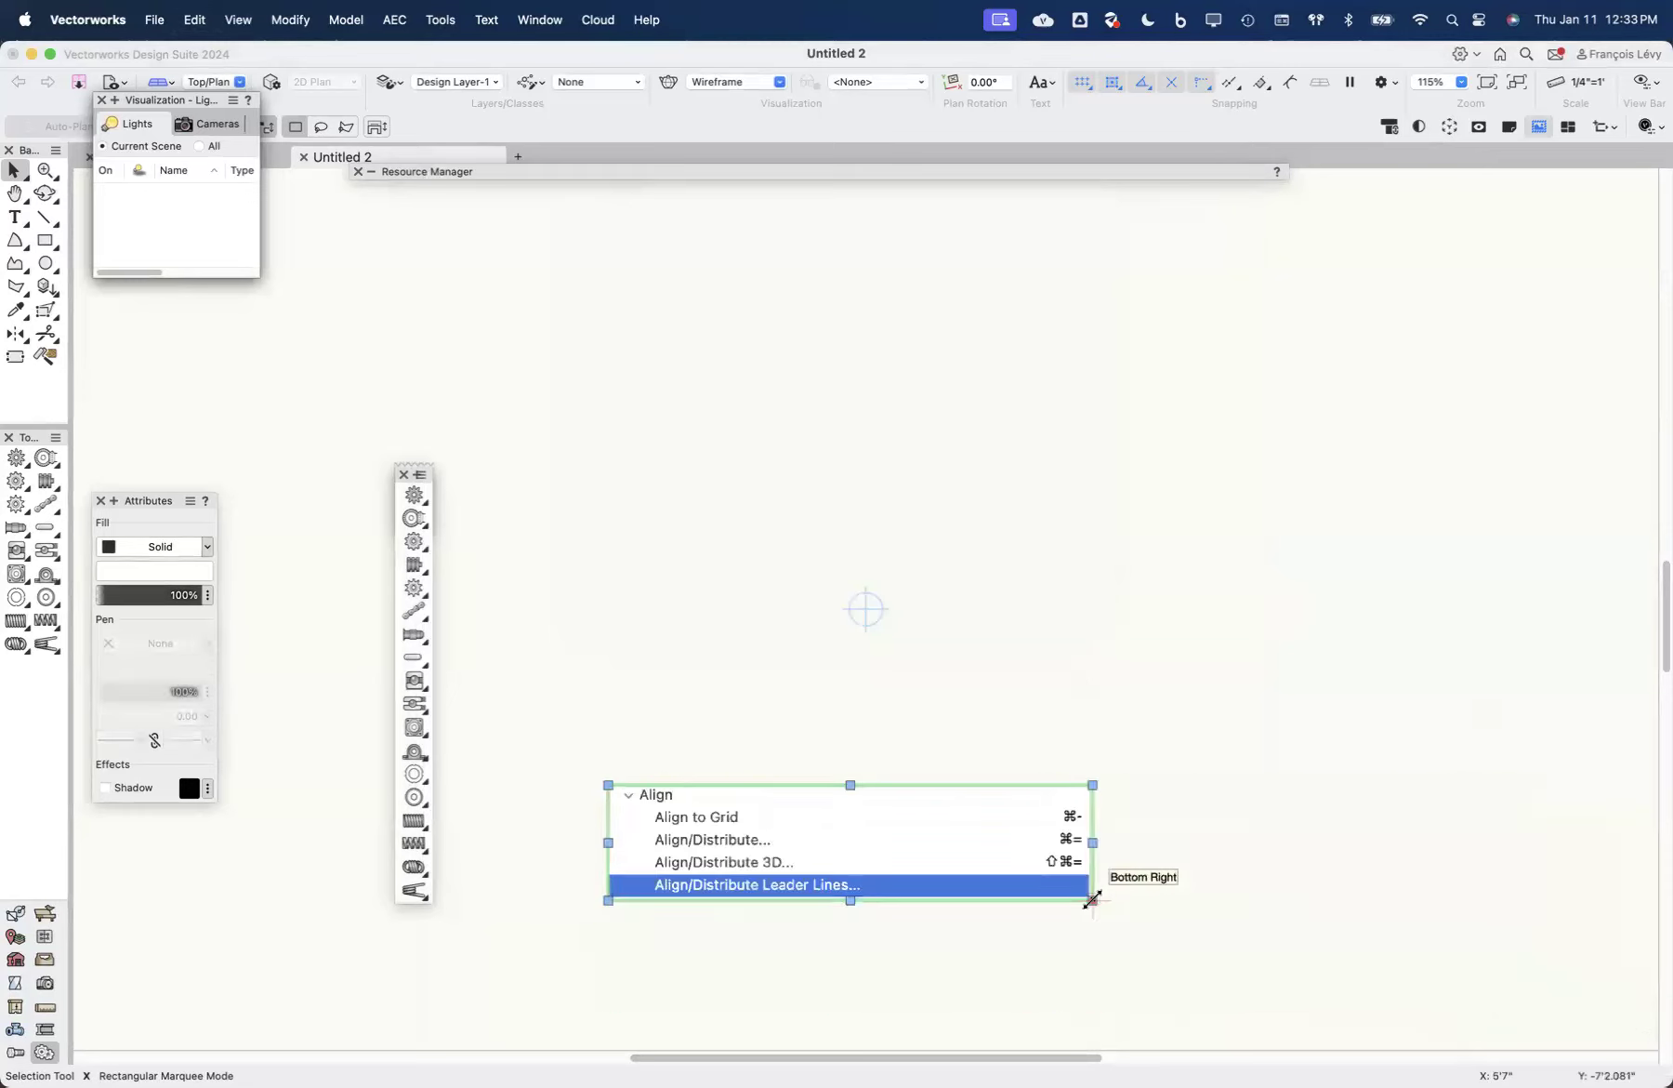
drag(886, 848, 1255, 946)
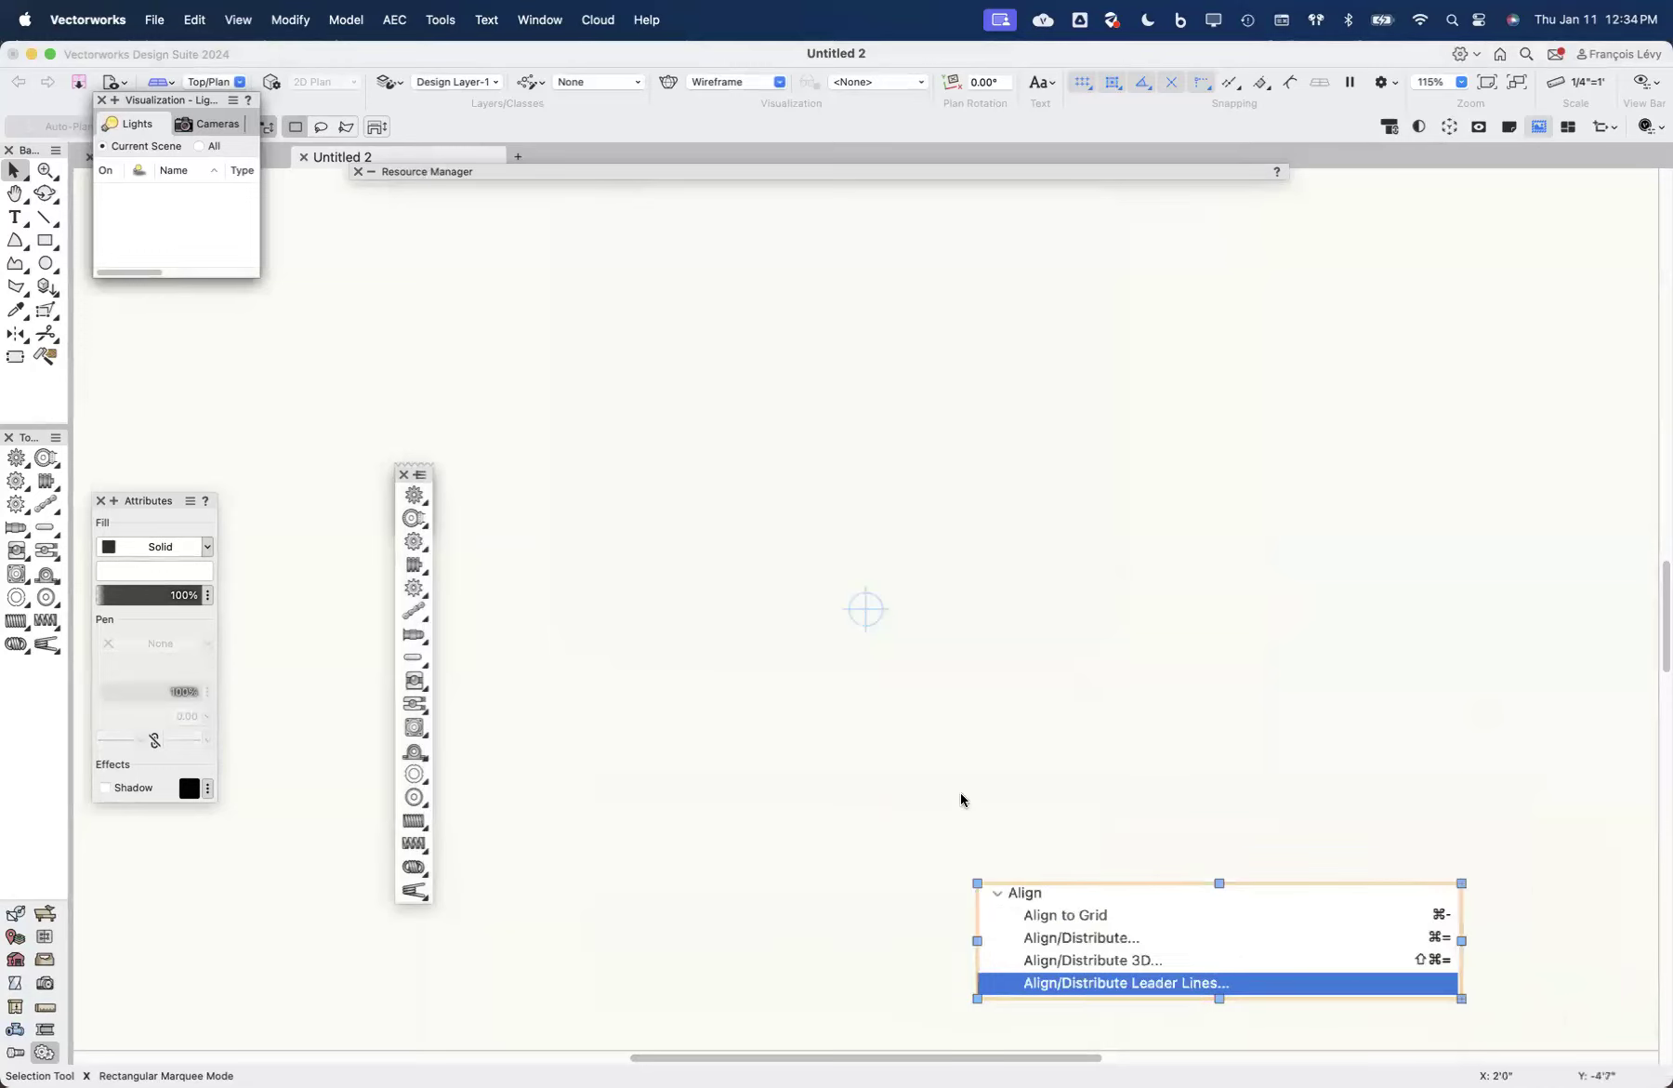
click(942, 872)
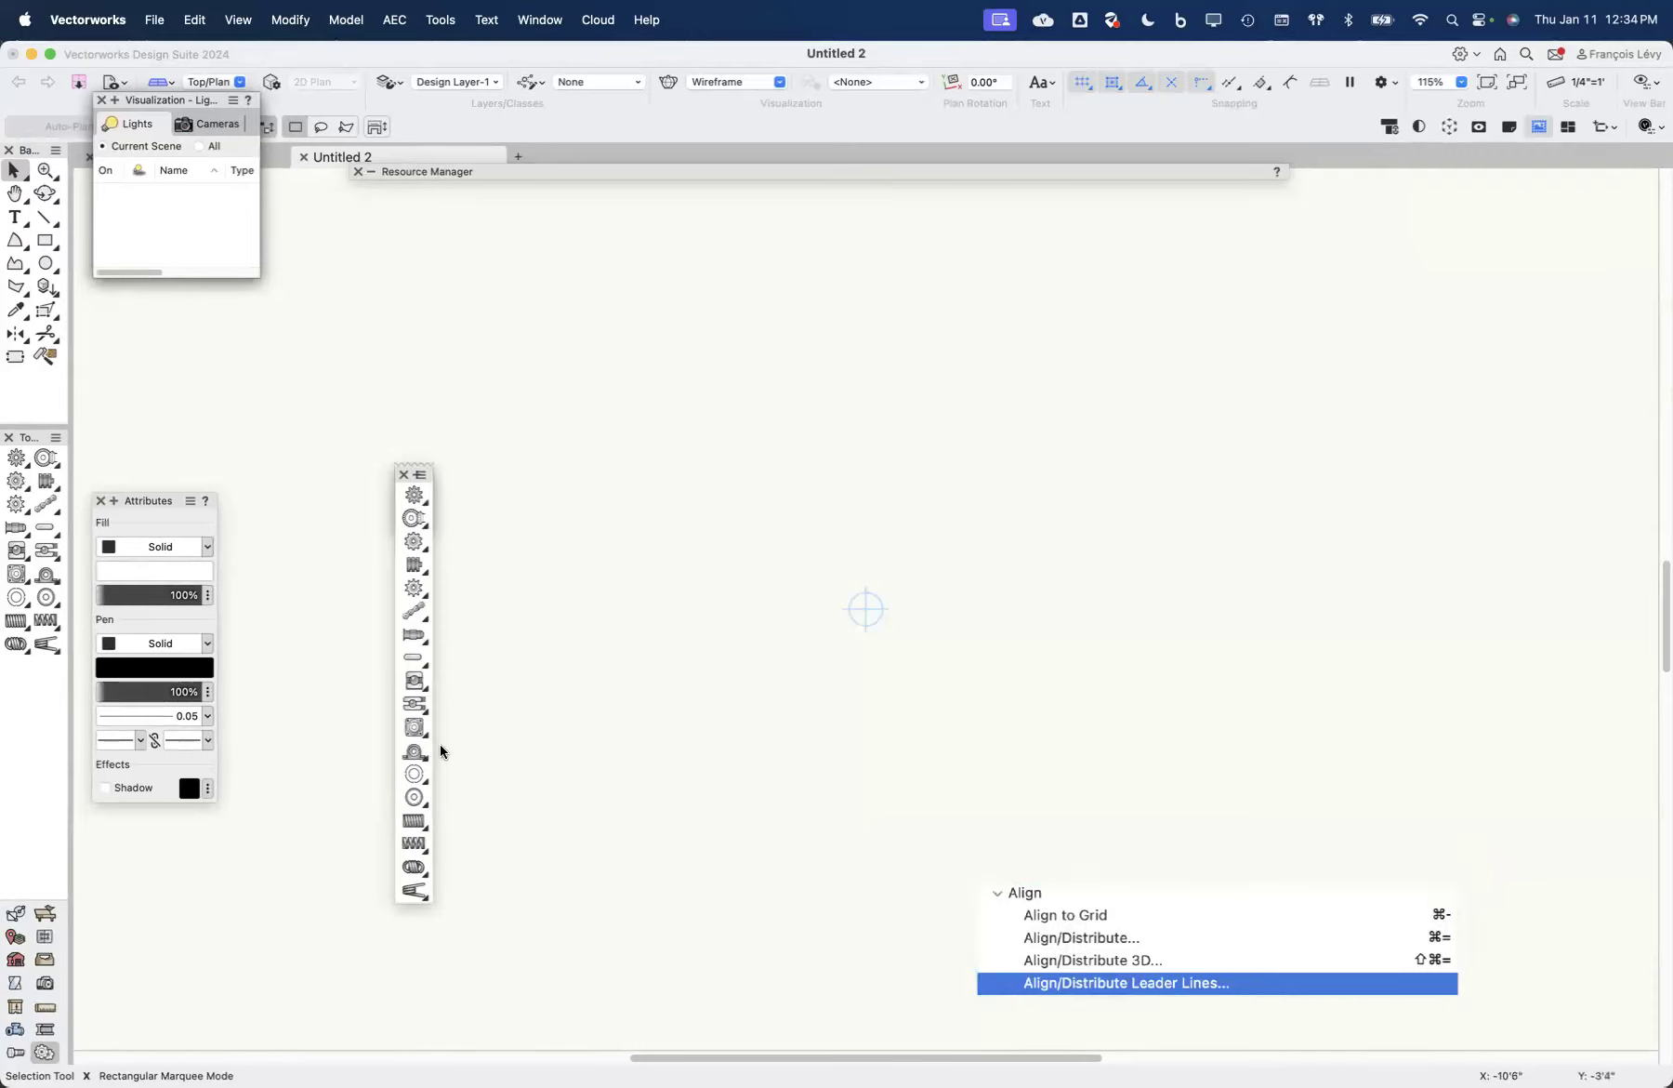
Step: Set the snap grid spacing to 1/8" and make the snap grid symmetrical
double_click(1079, 83)
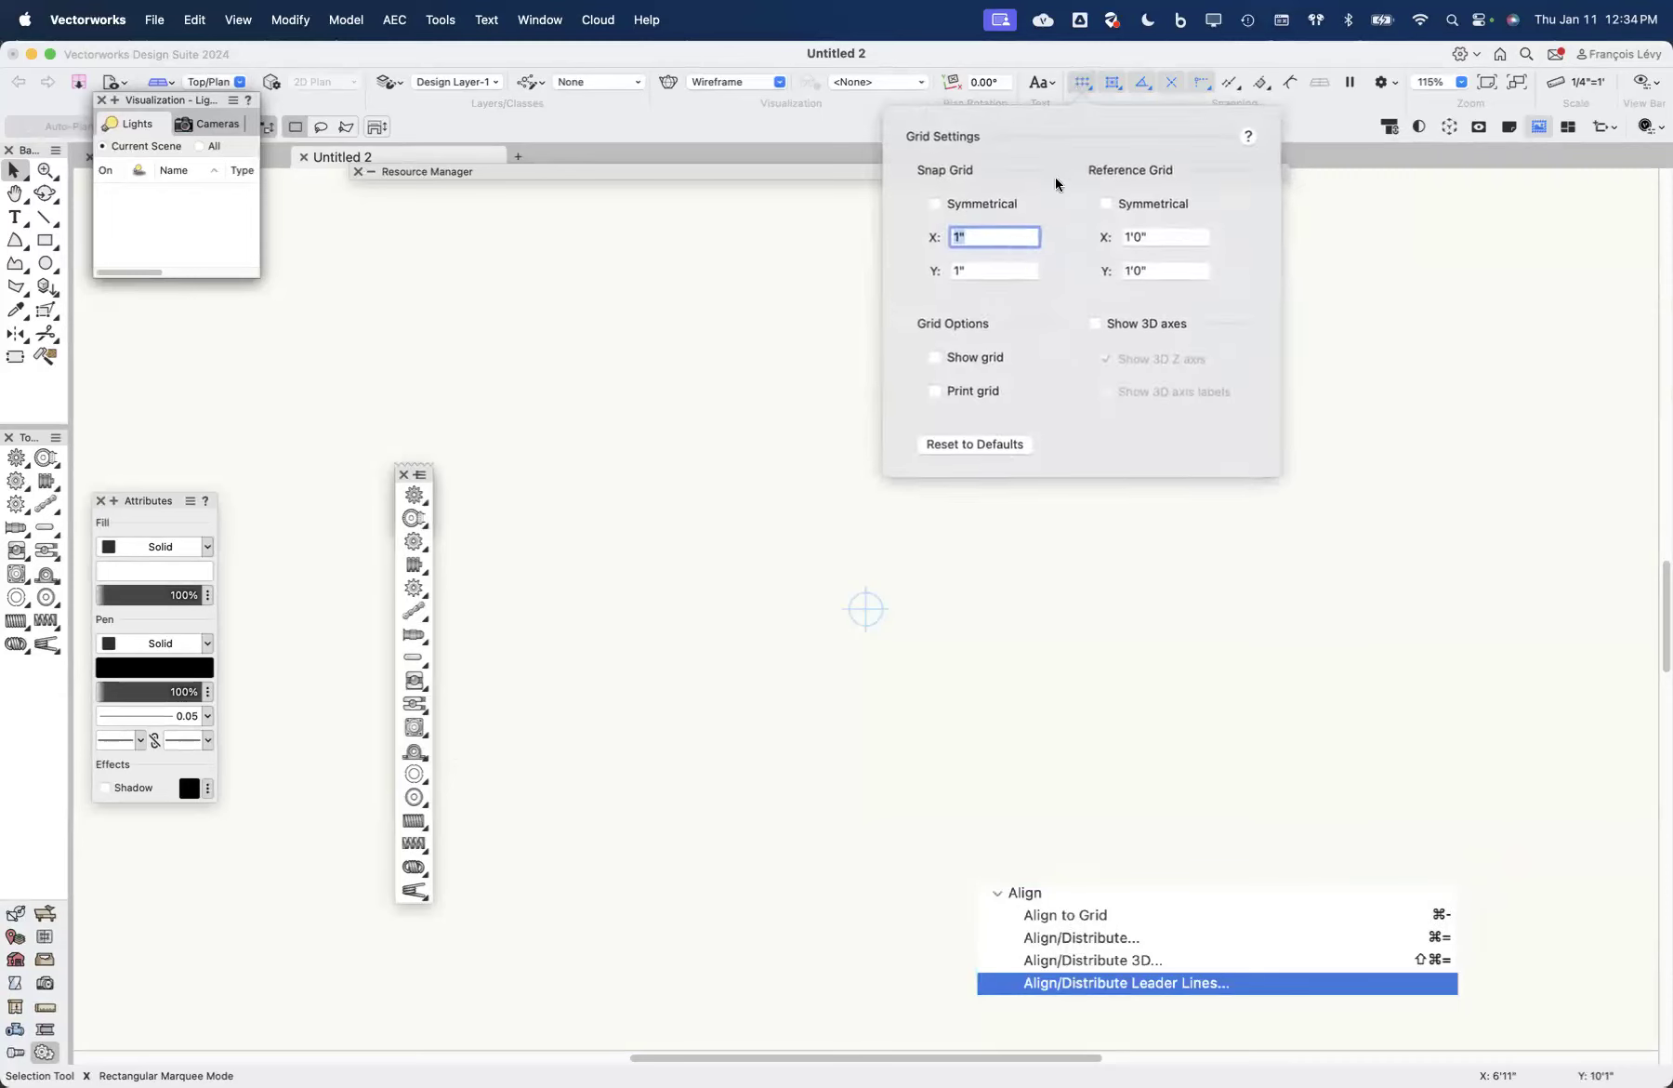
text(1/8)
key(Tab)
click(959, 206)
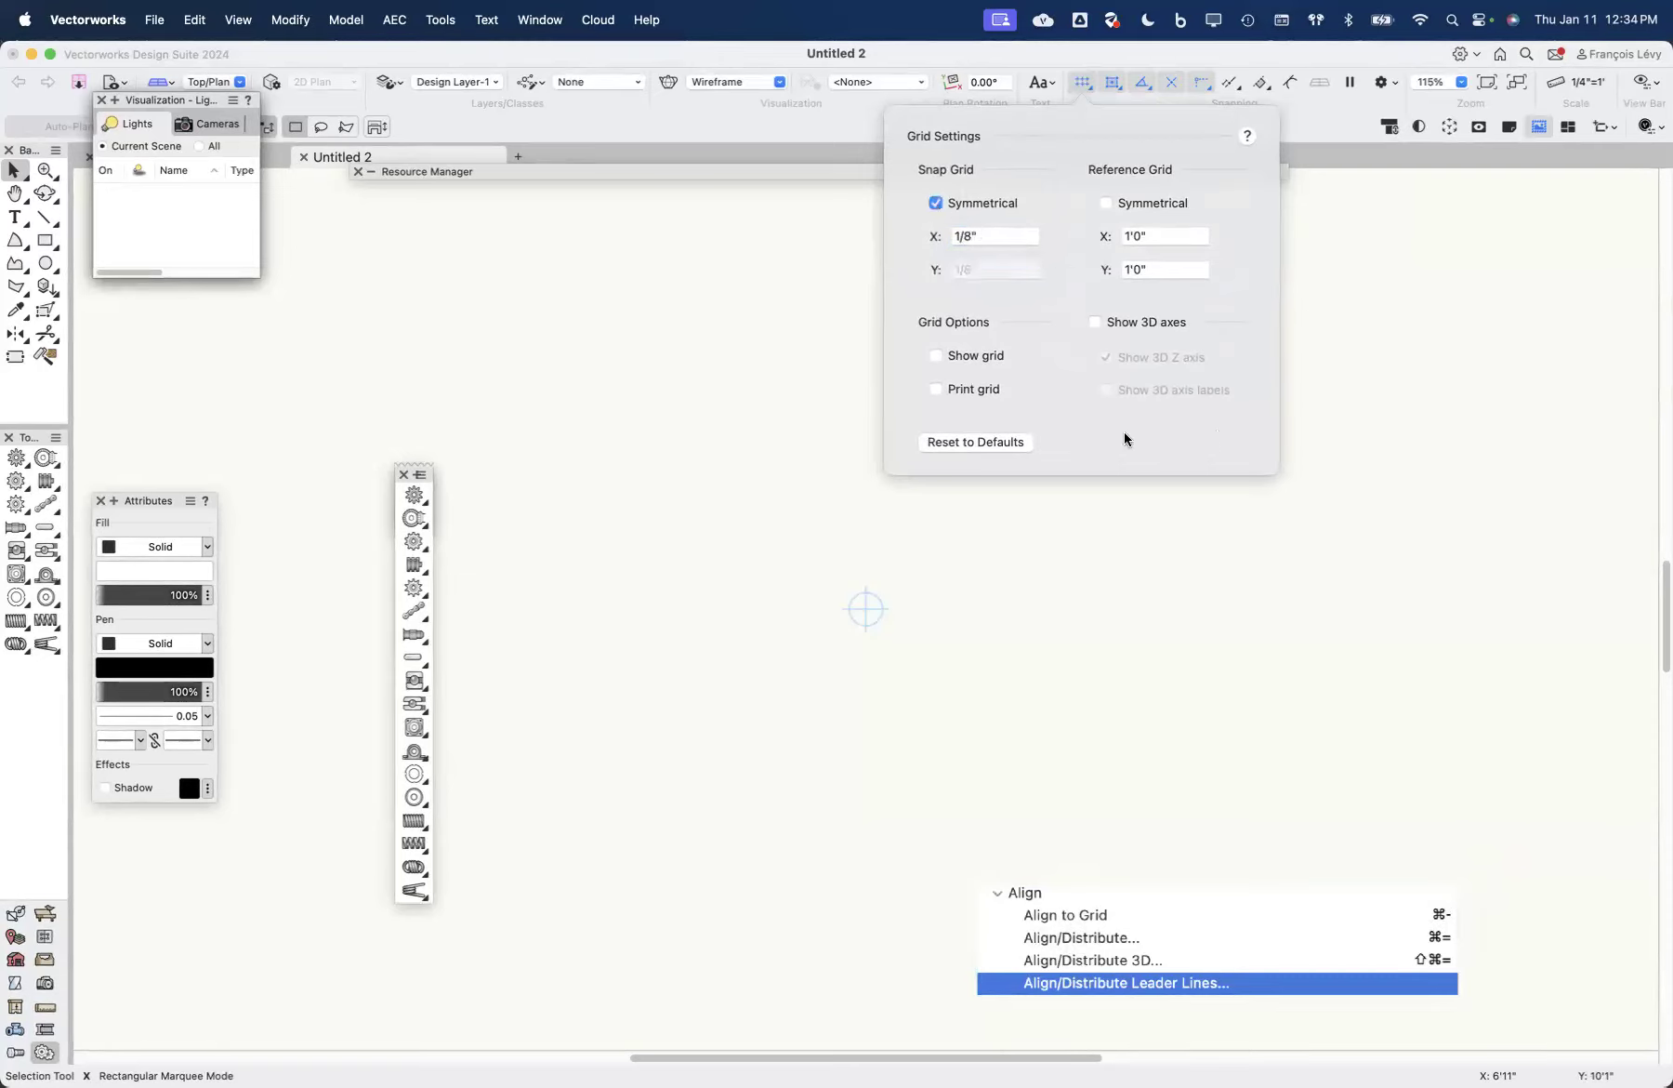
click(759, 438)
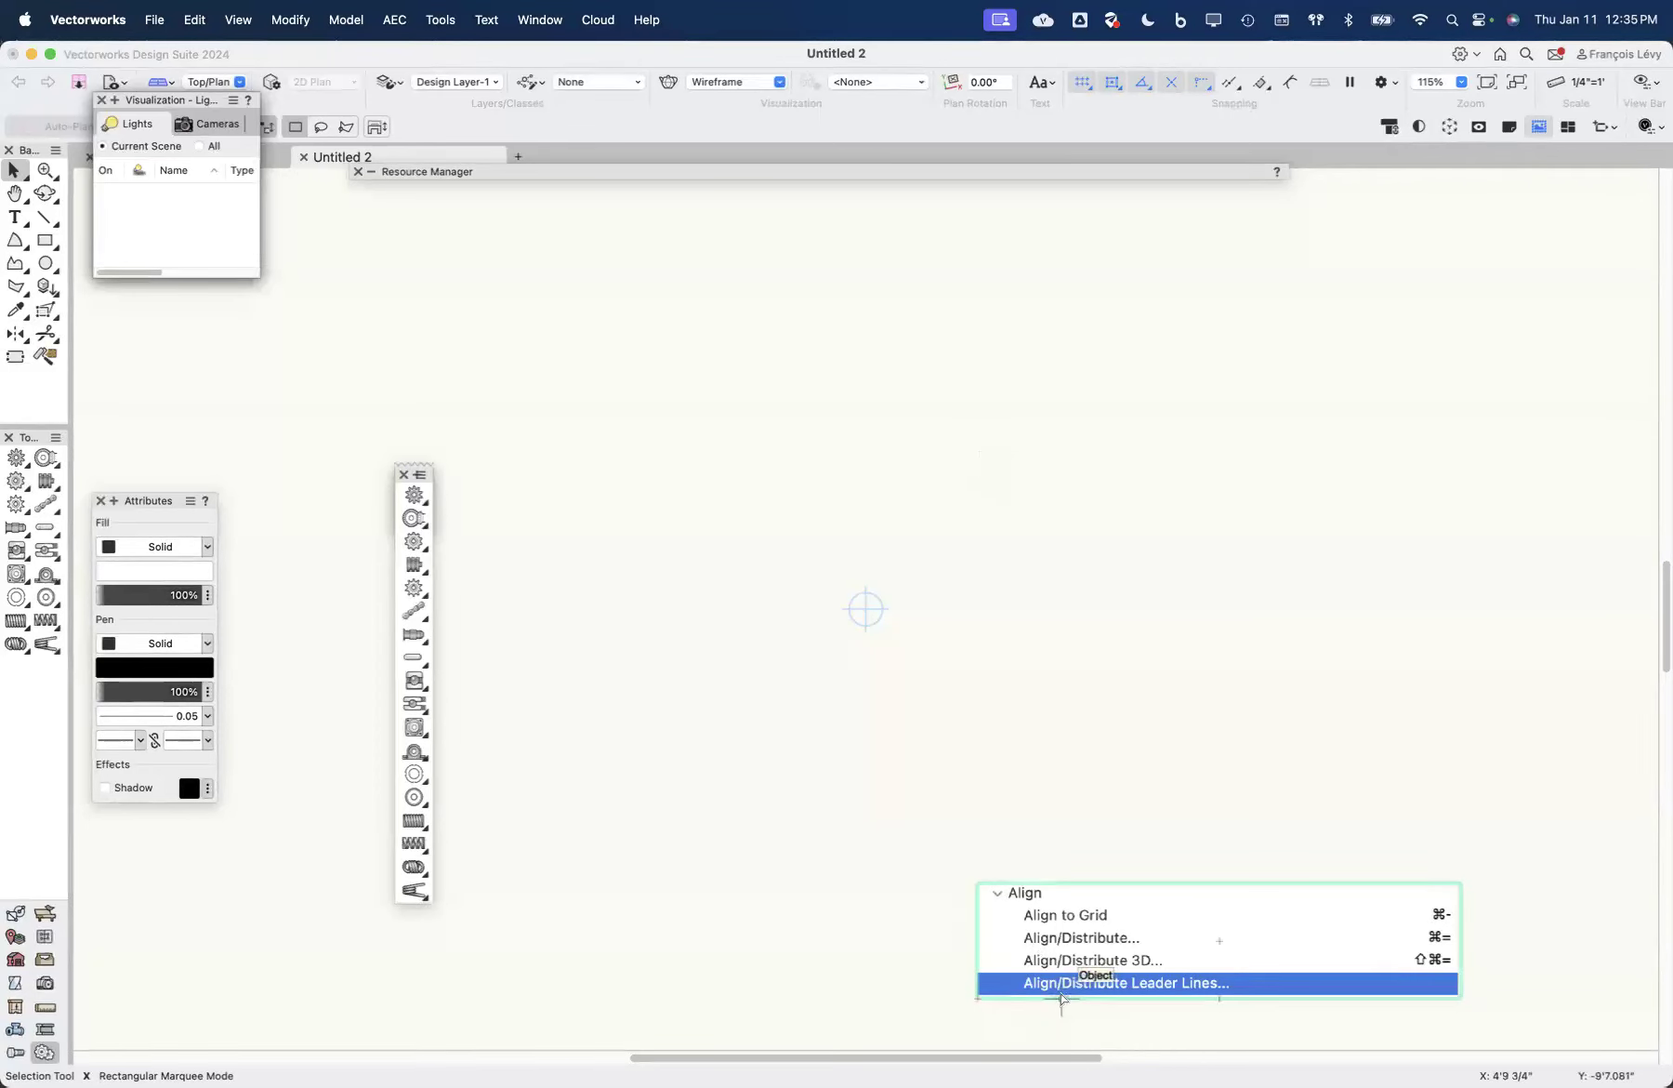
click(1179, 987)
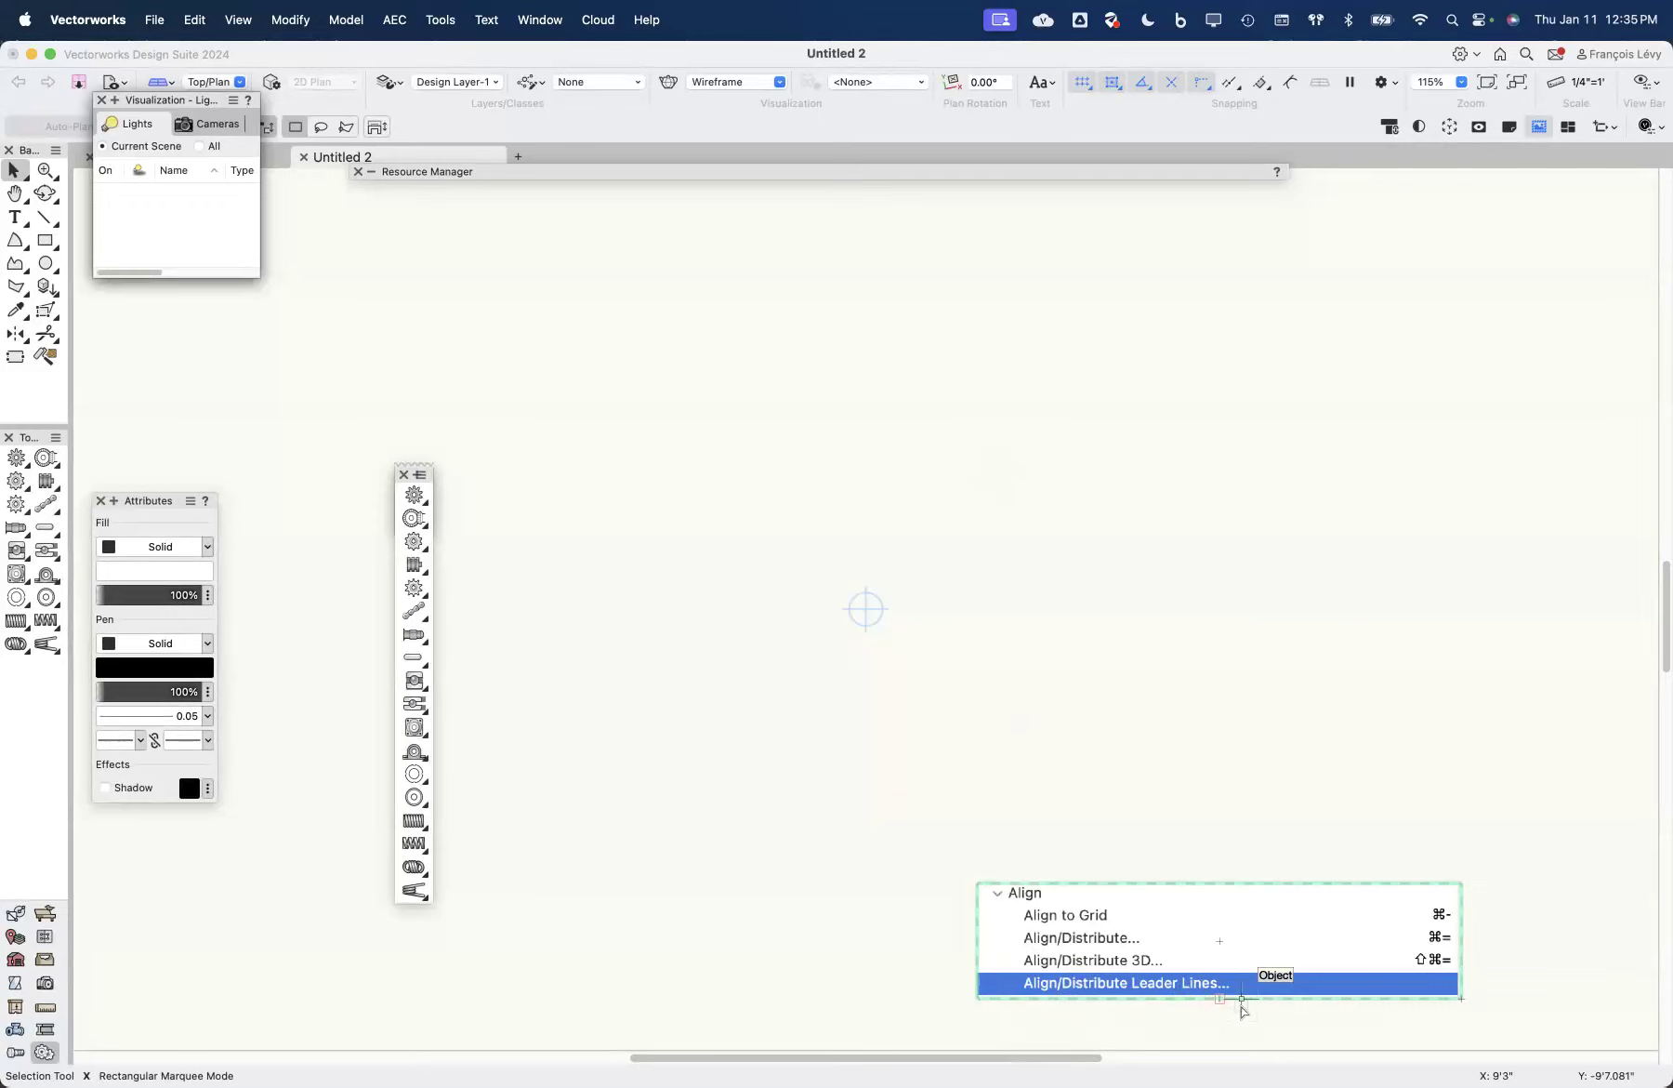
click(1166, 716)
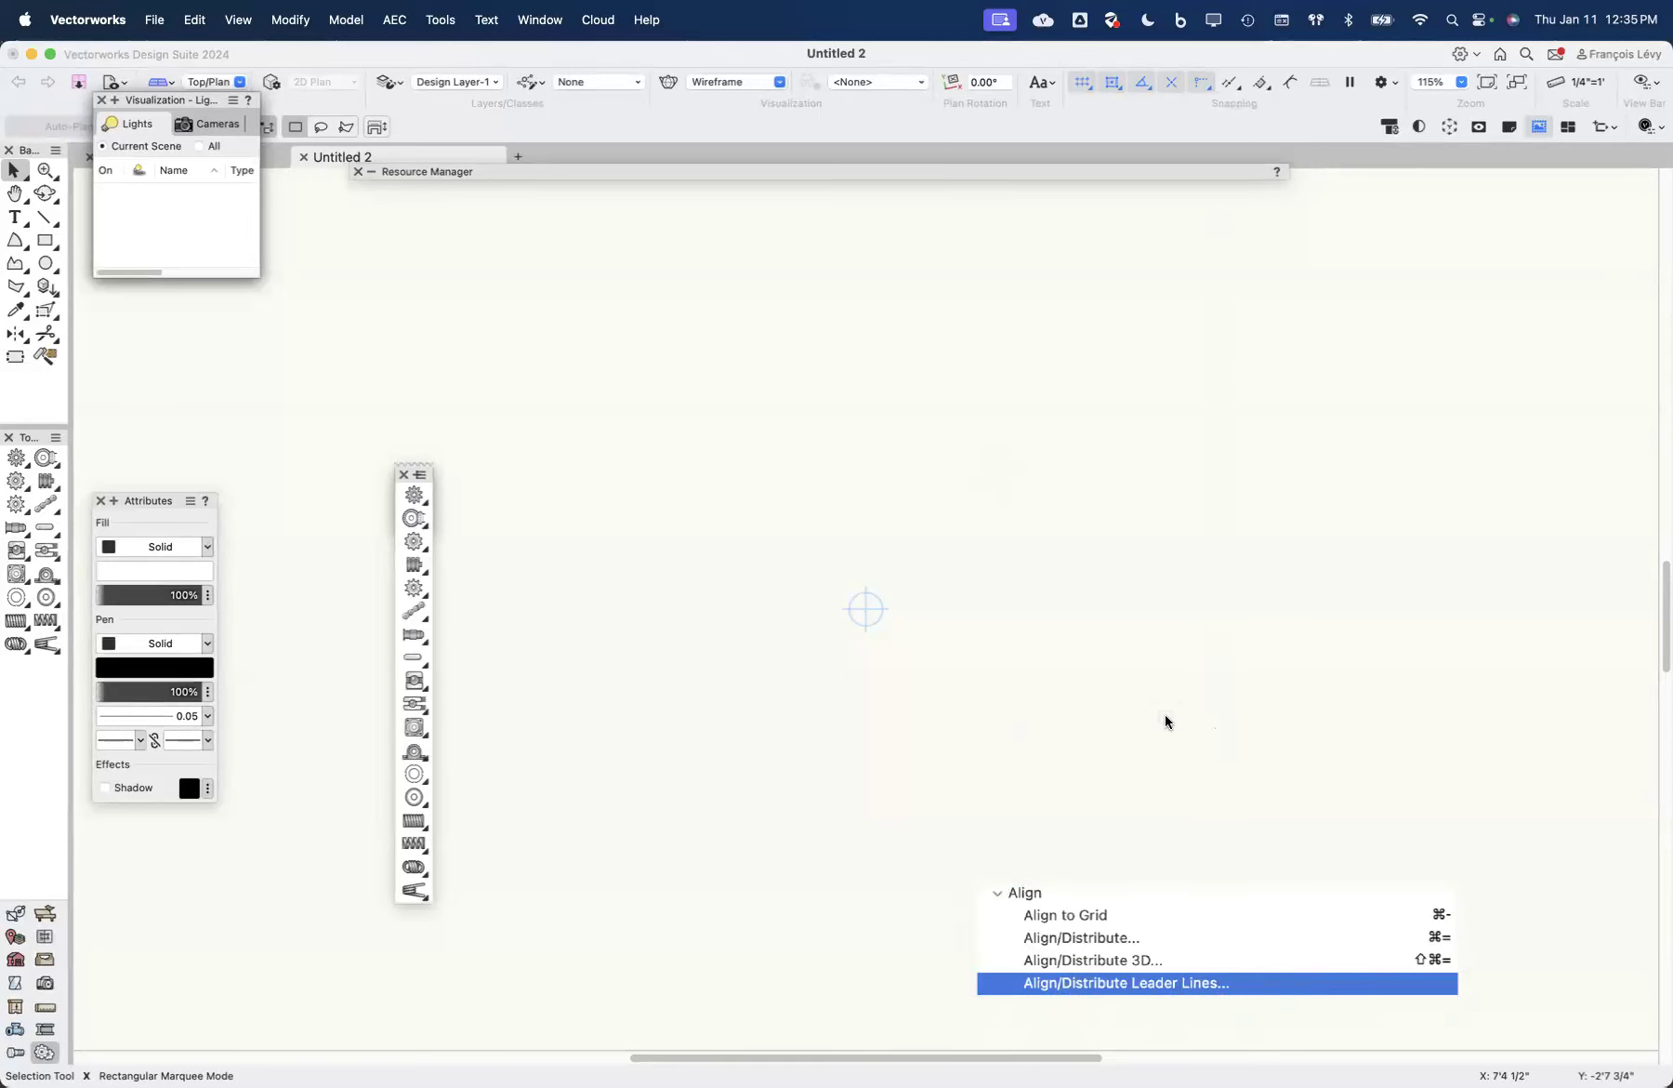
Step: Open the current MacBook Copy workspace for editing and expand the Align commands within its Modify menu
click(443, 19)
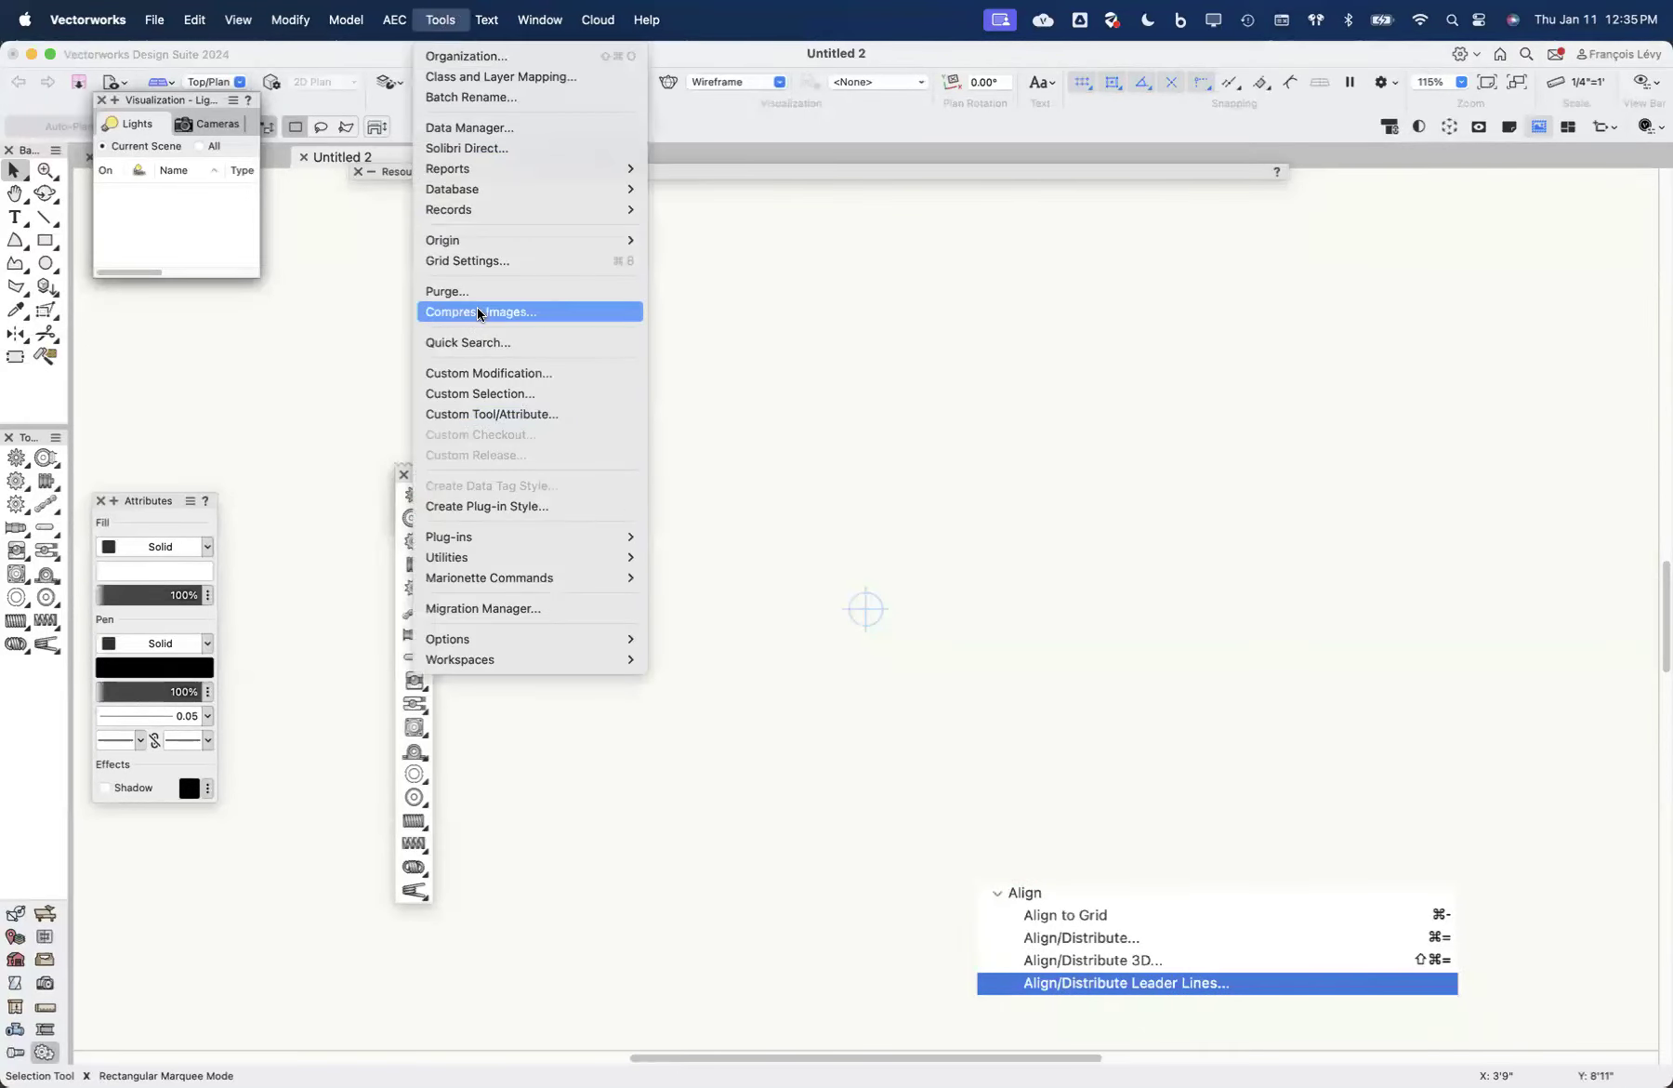
mouse_move(496, 662)
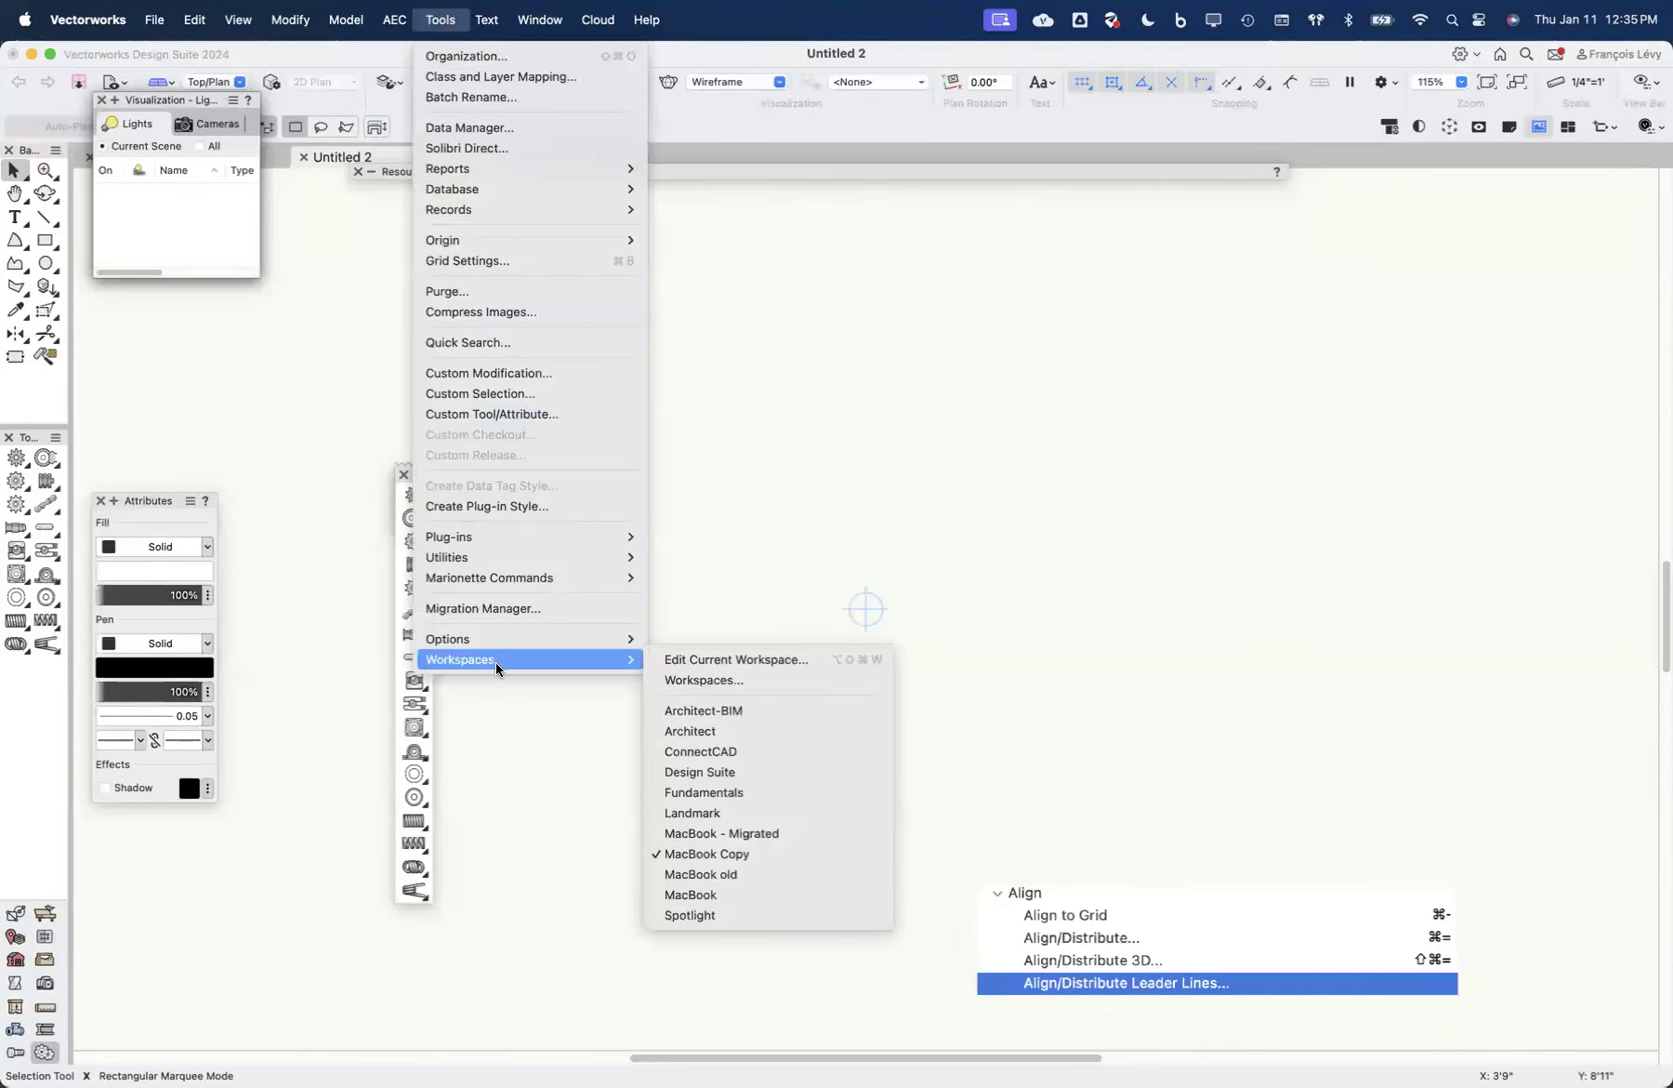
click(683, 665)
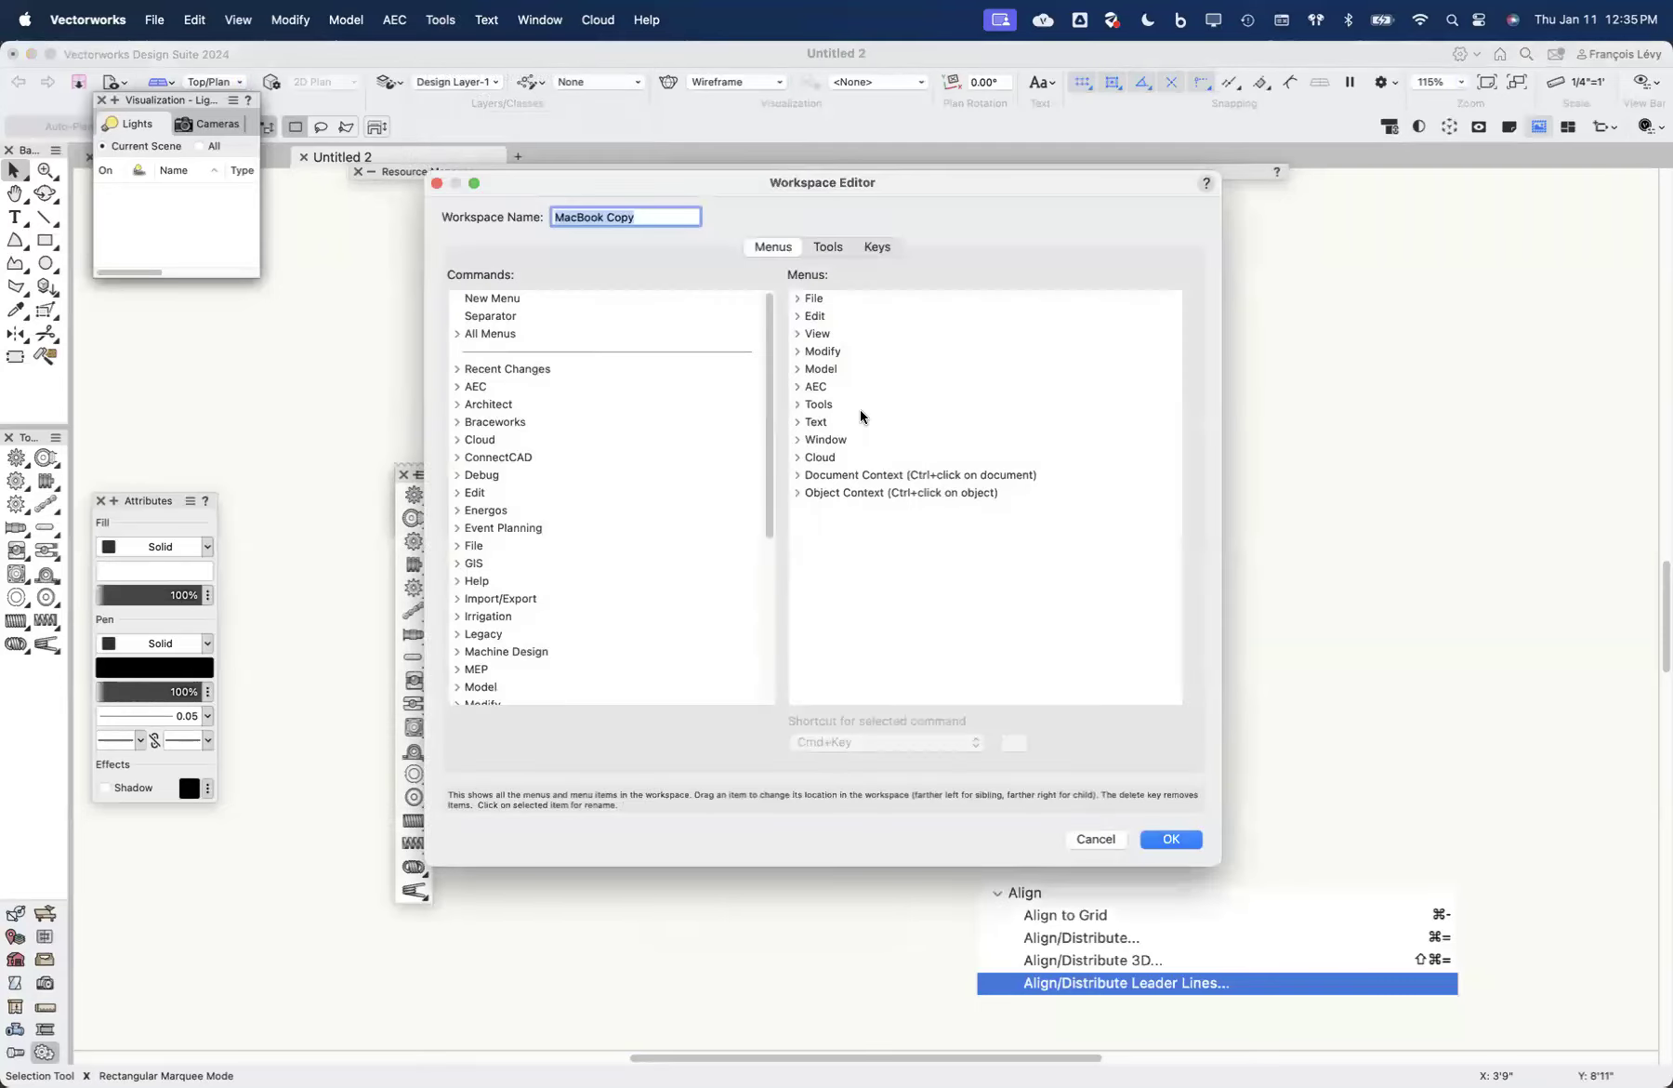
click(797, 334)
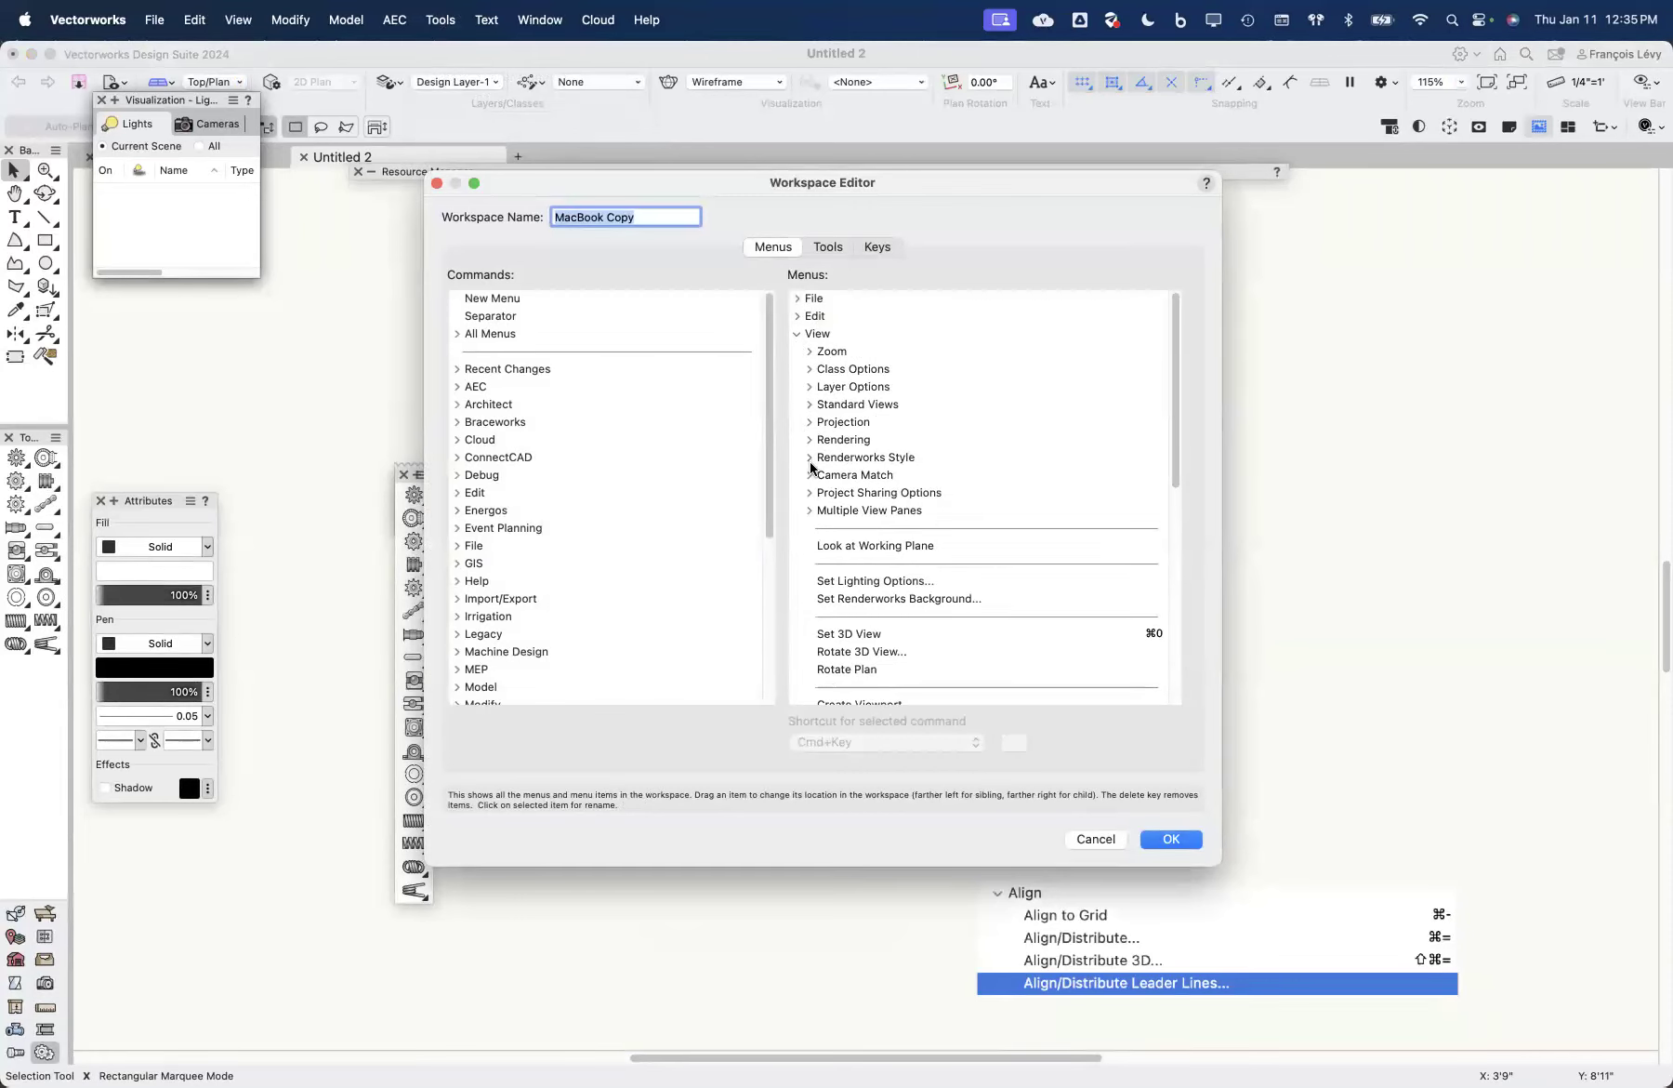
click(796, 334)
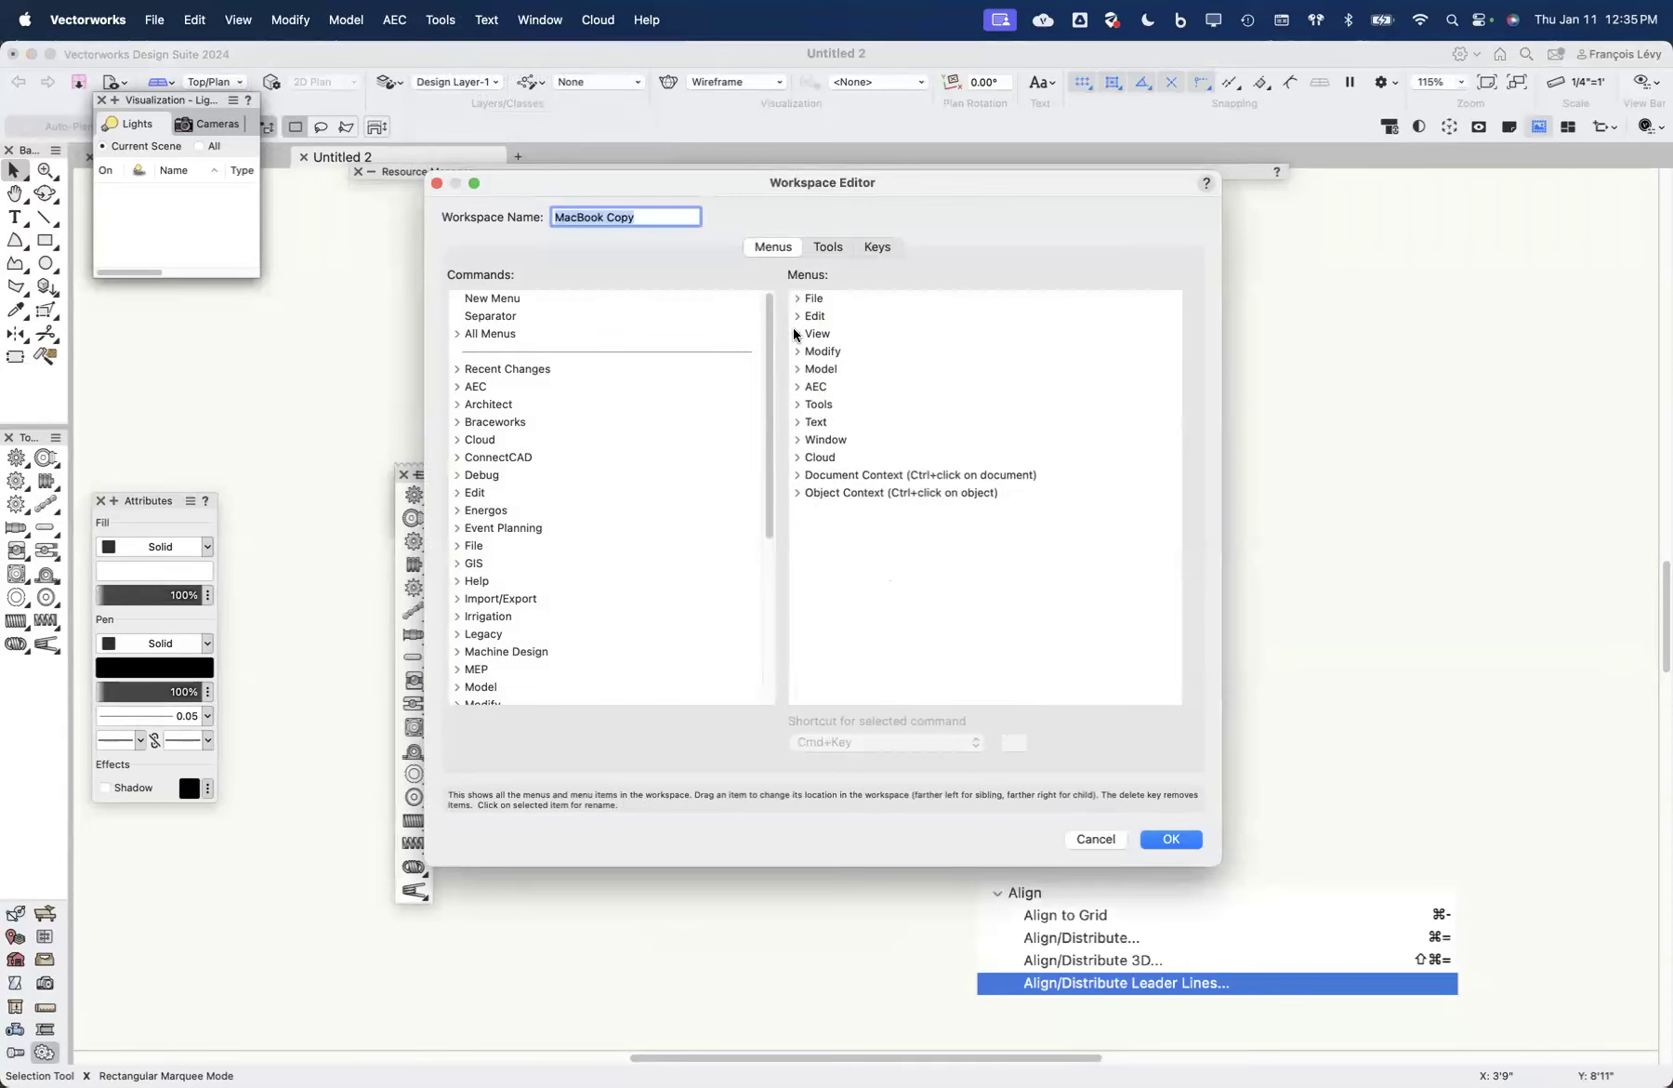
click(798, 351)
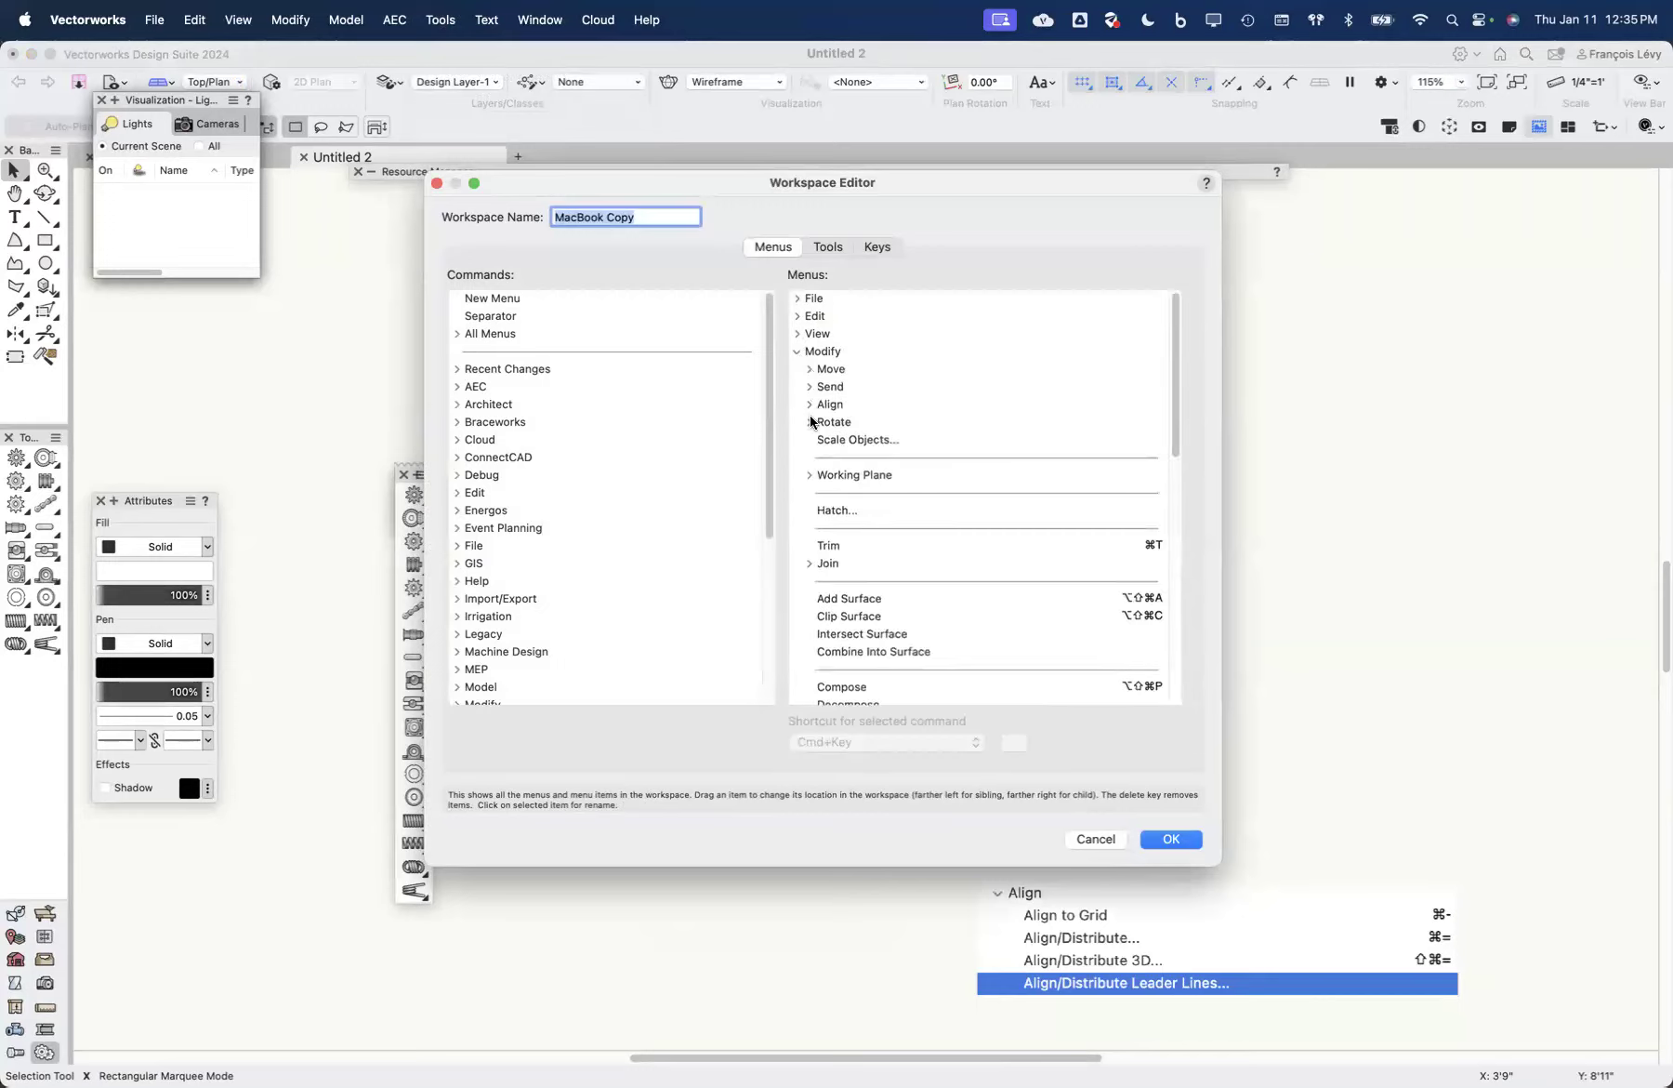
click(810, 410)
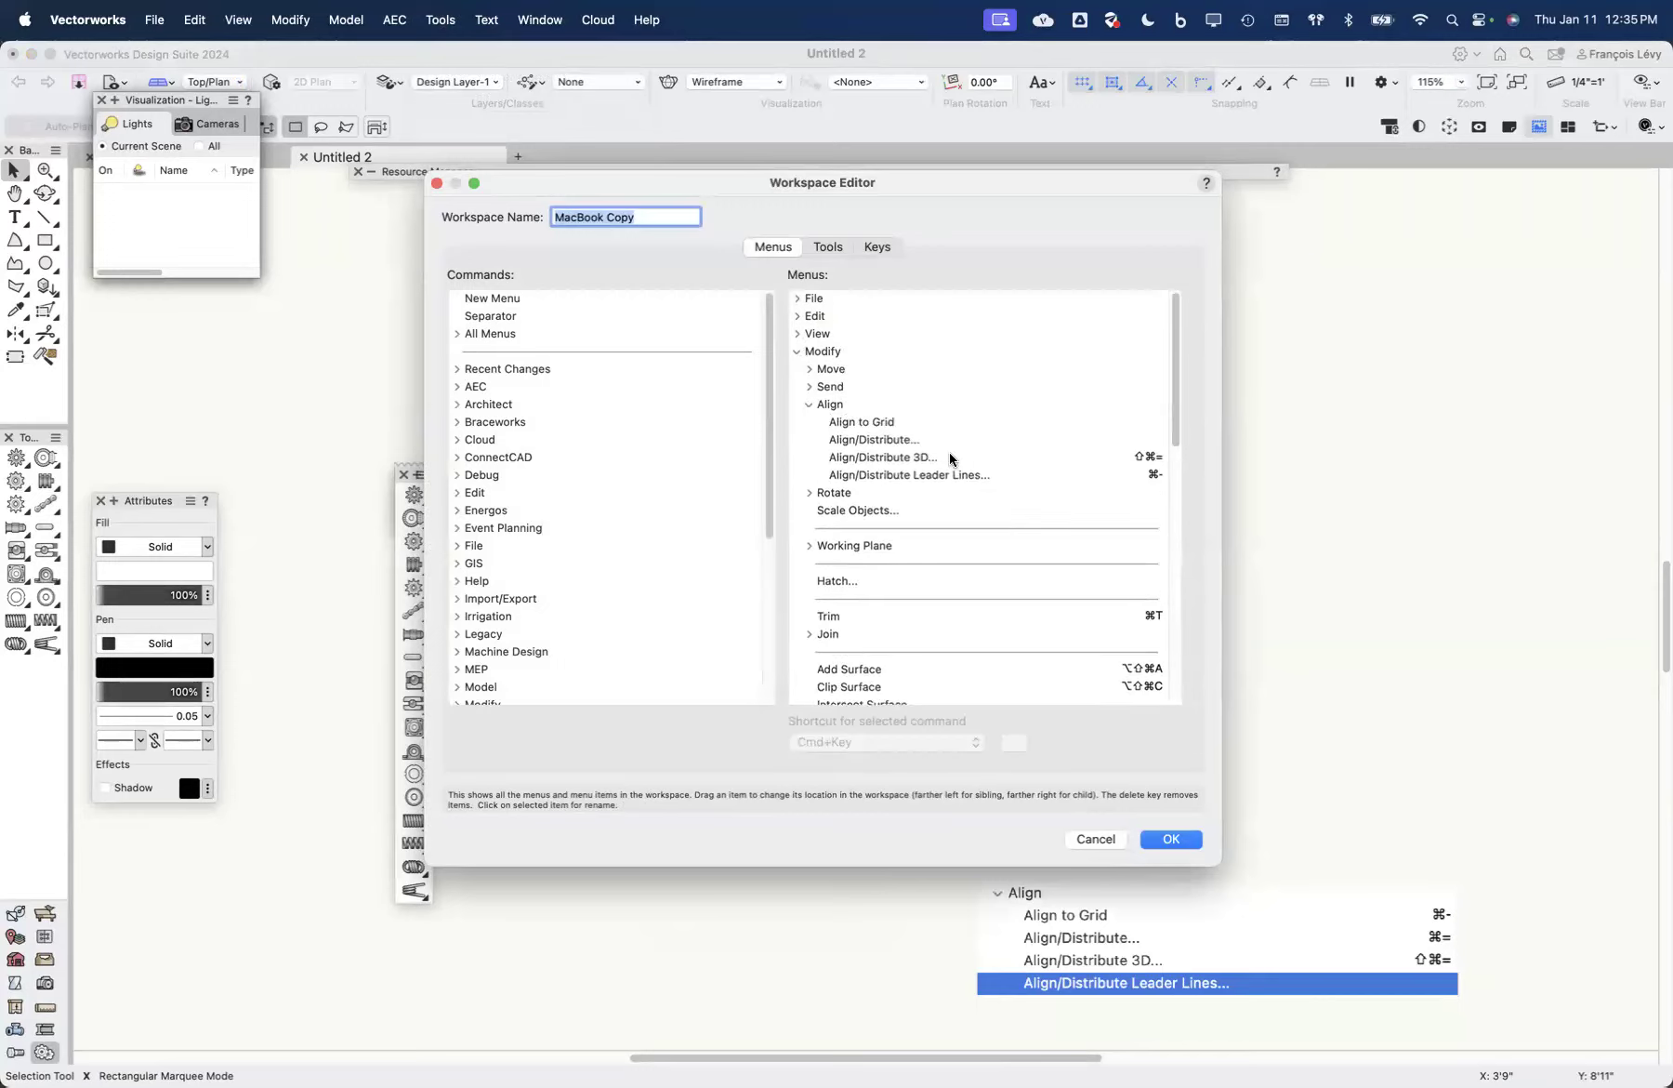
click(900, 422)
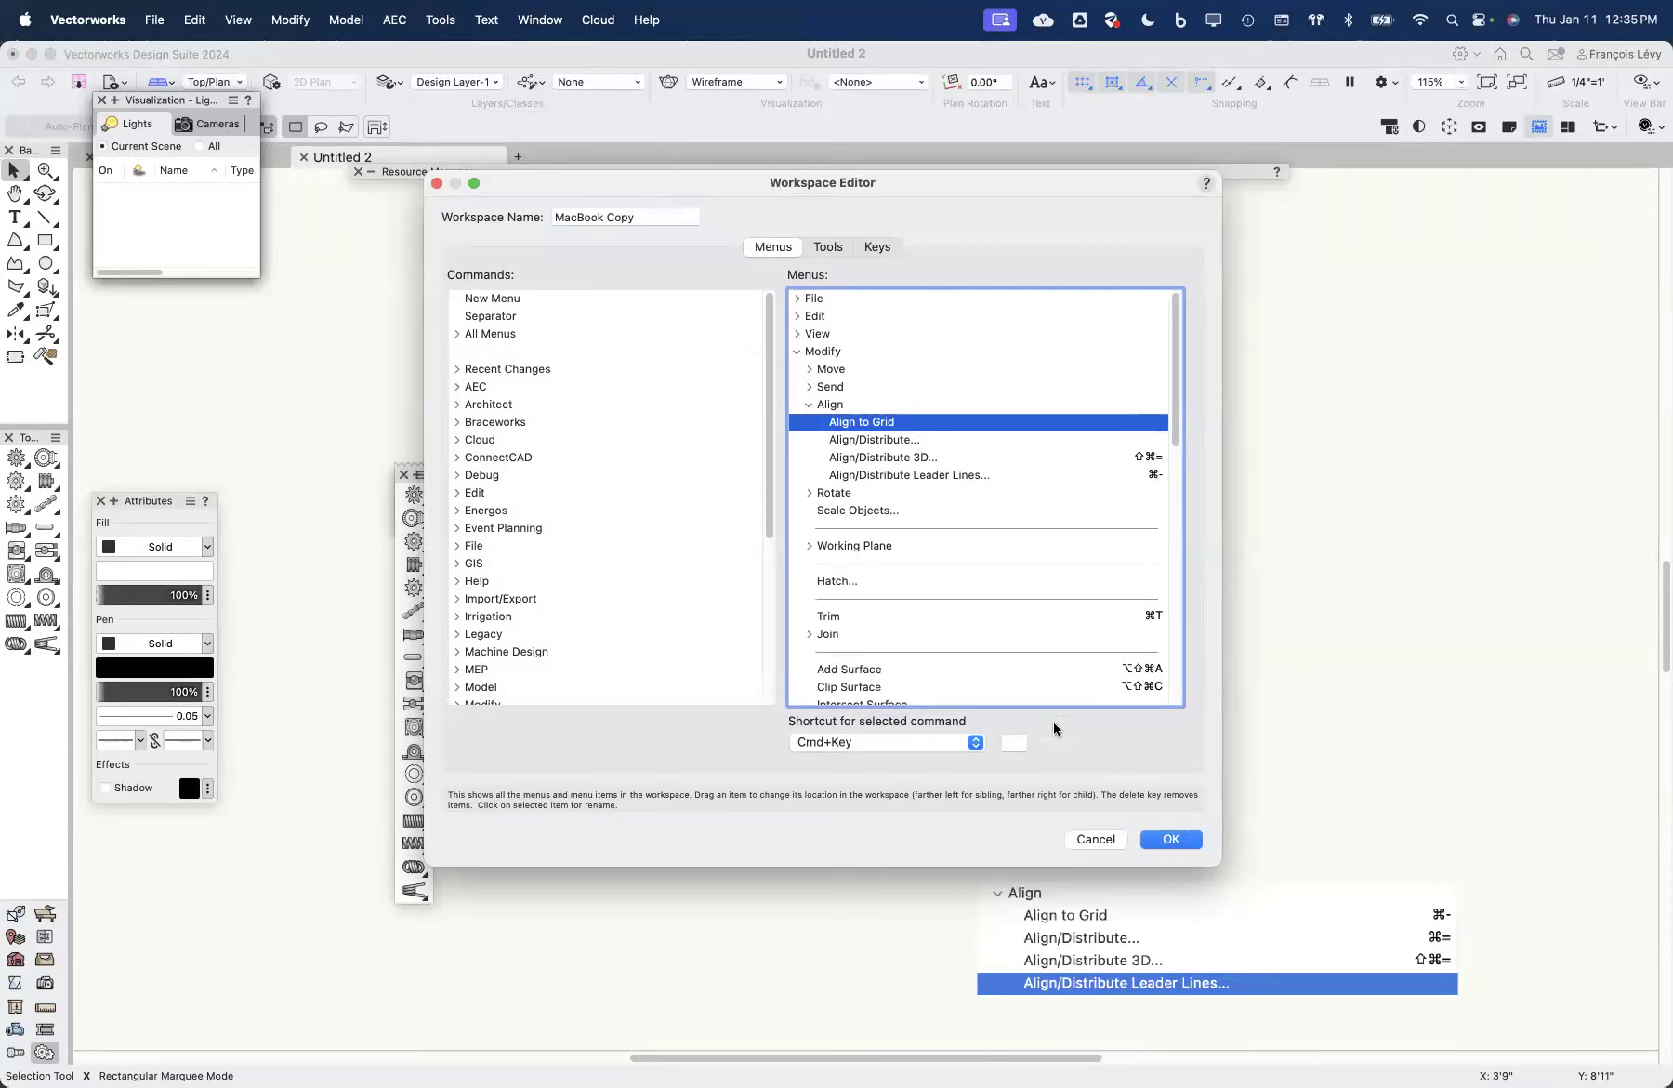
click(1016, 742)
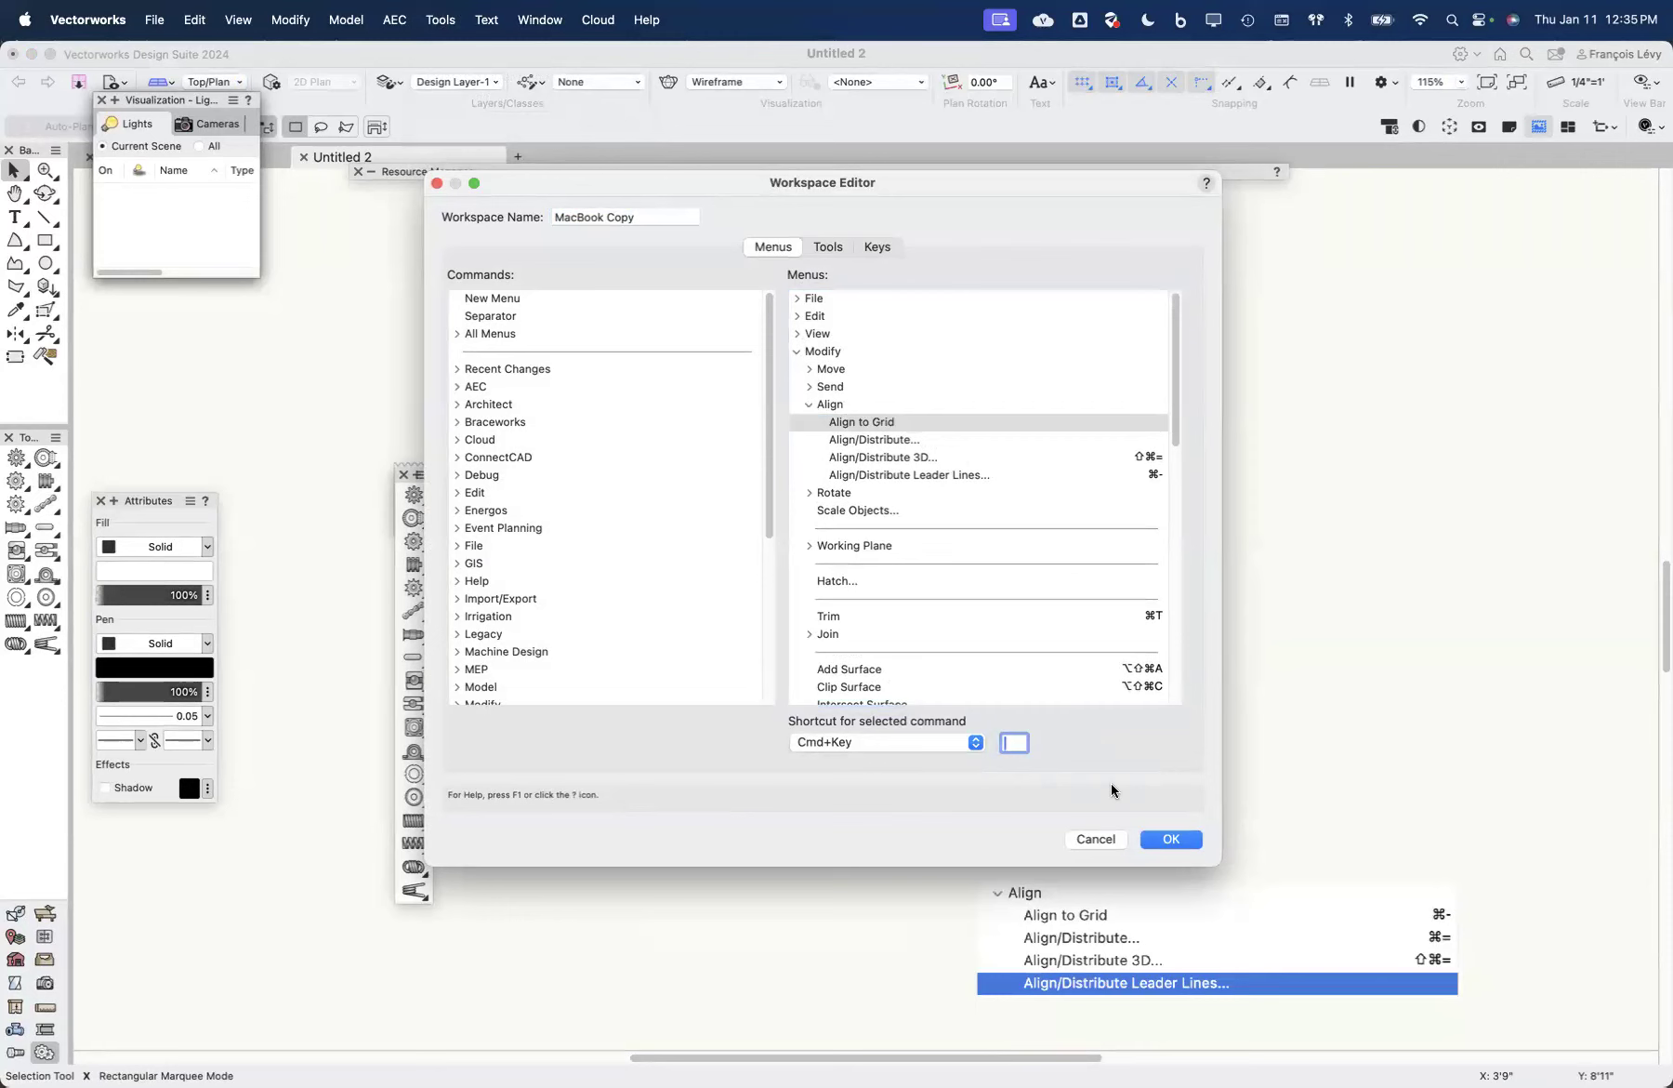
text(-)
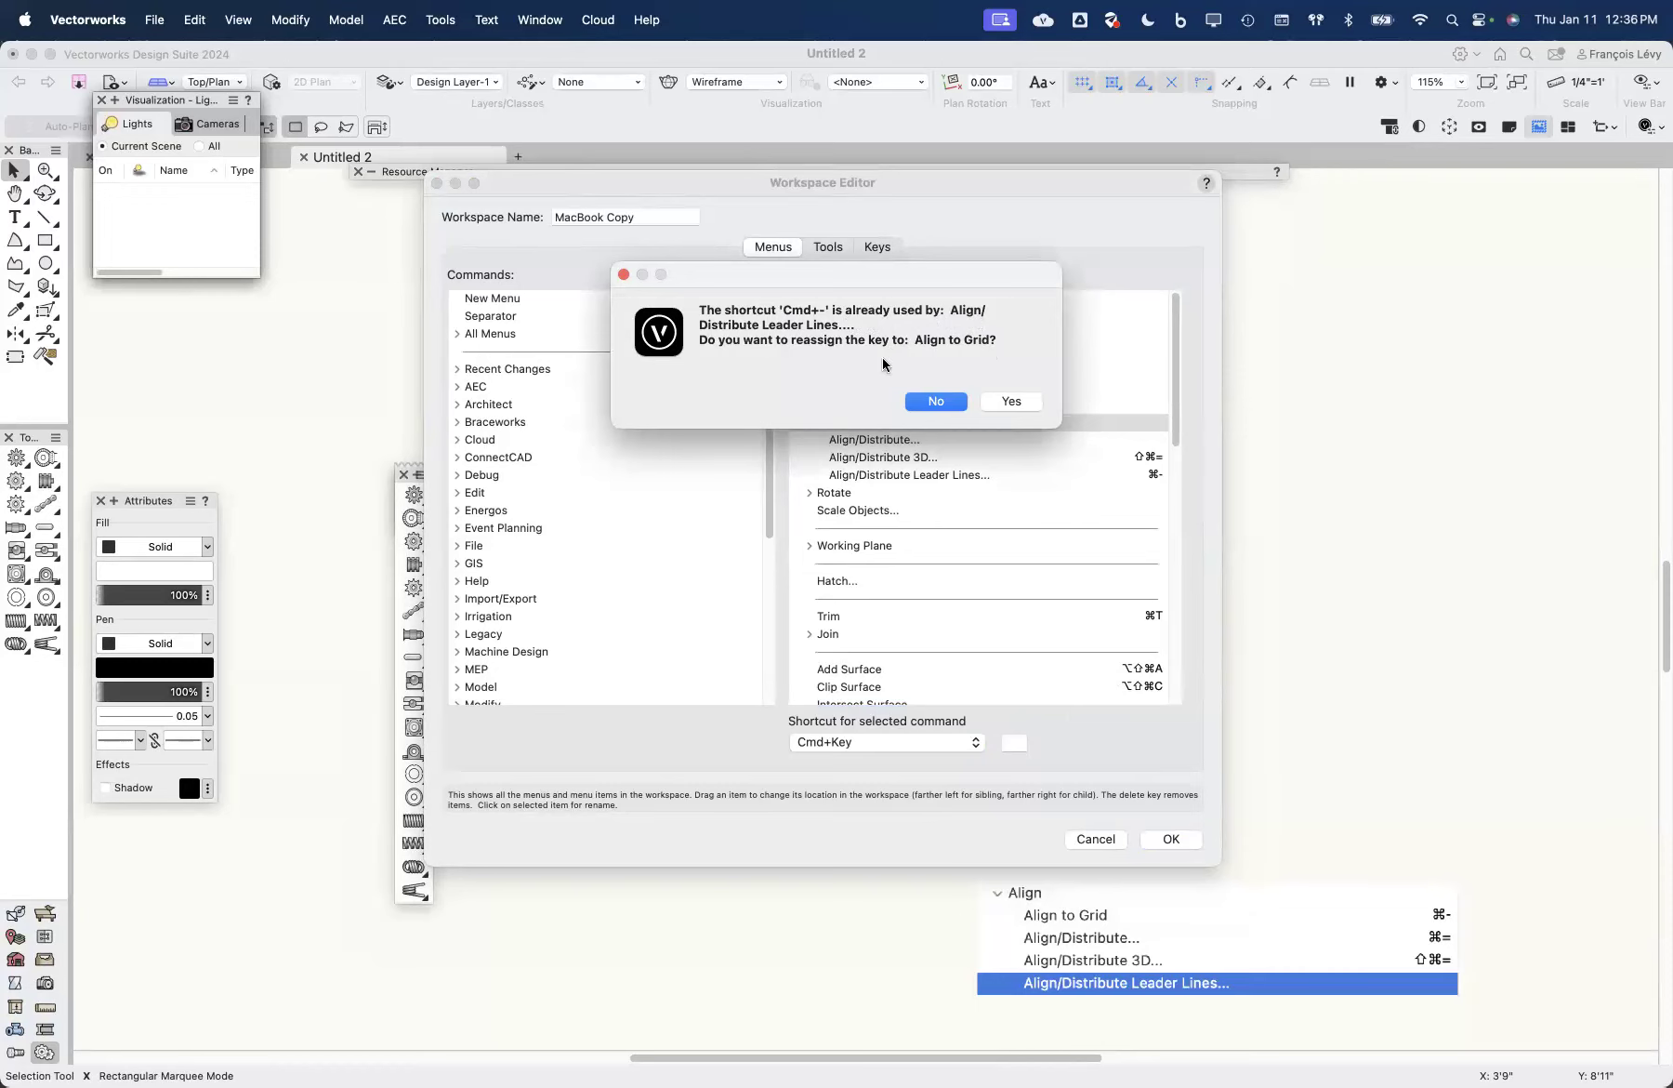
click(939, 401)
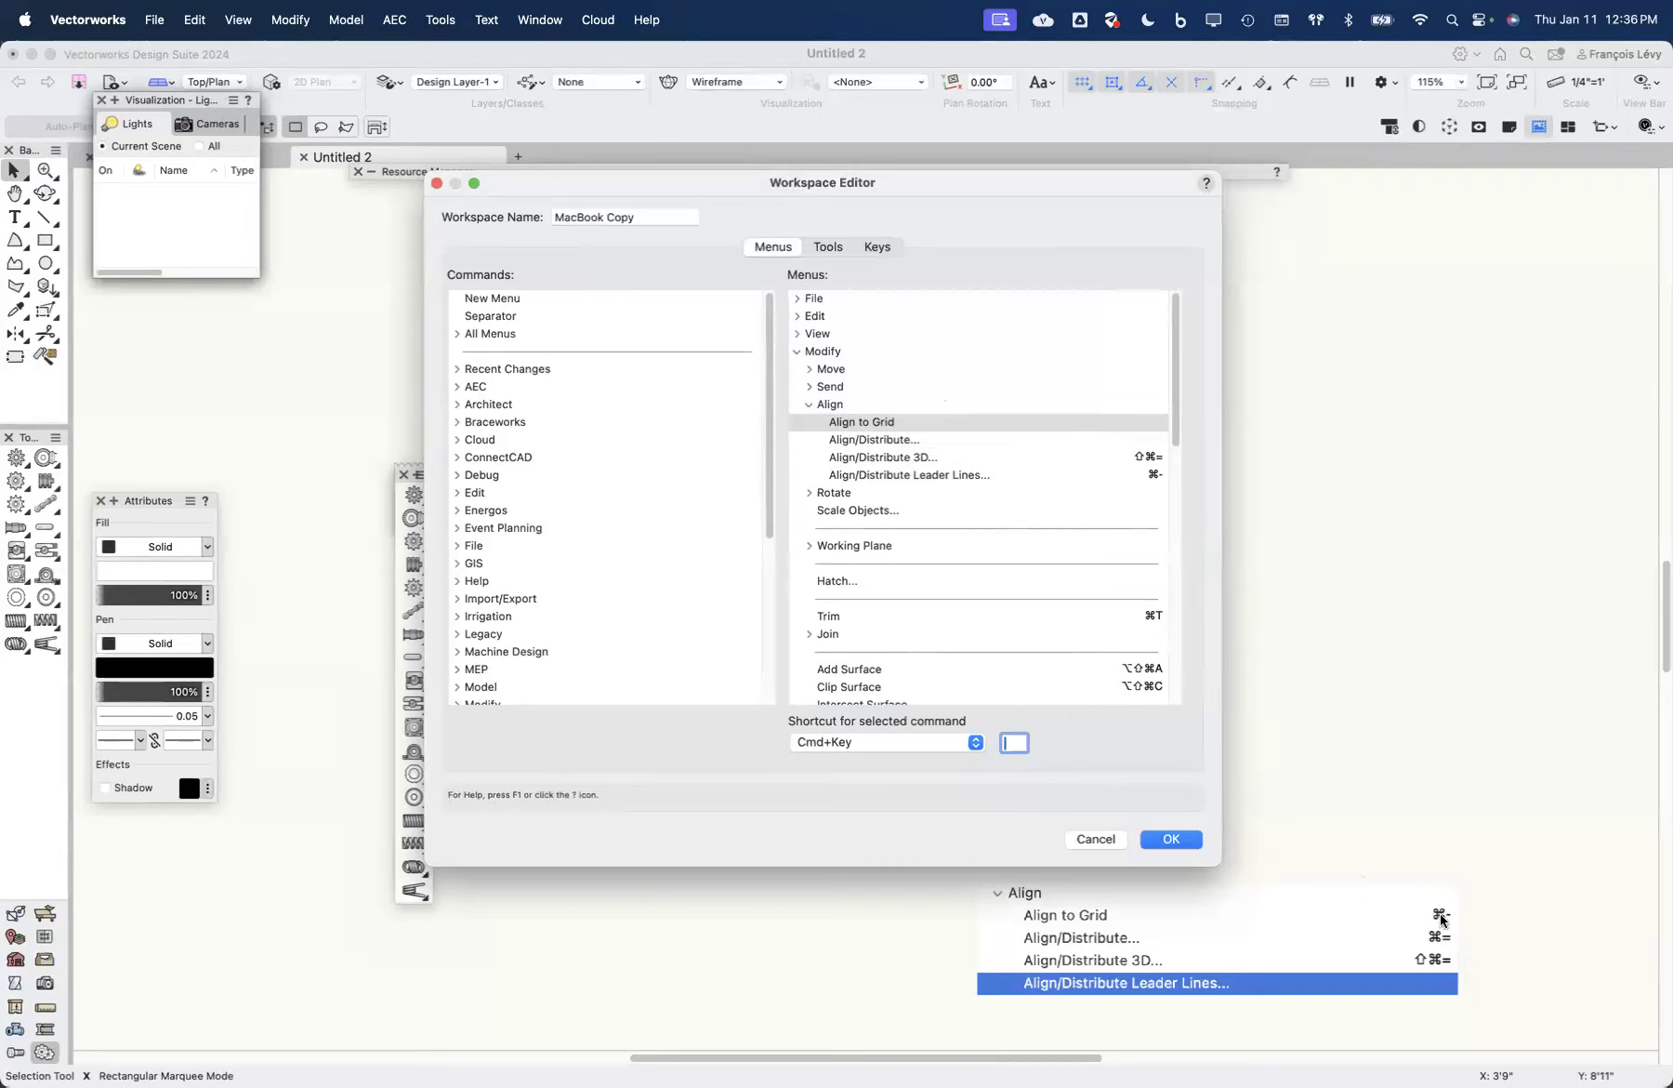
Step: Assign the Cmd+- shortcut to Align to Grid, reassigning it from Align/Distribute Leader Lines
click(949, 474)
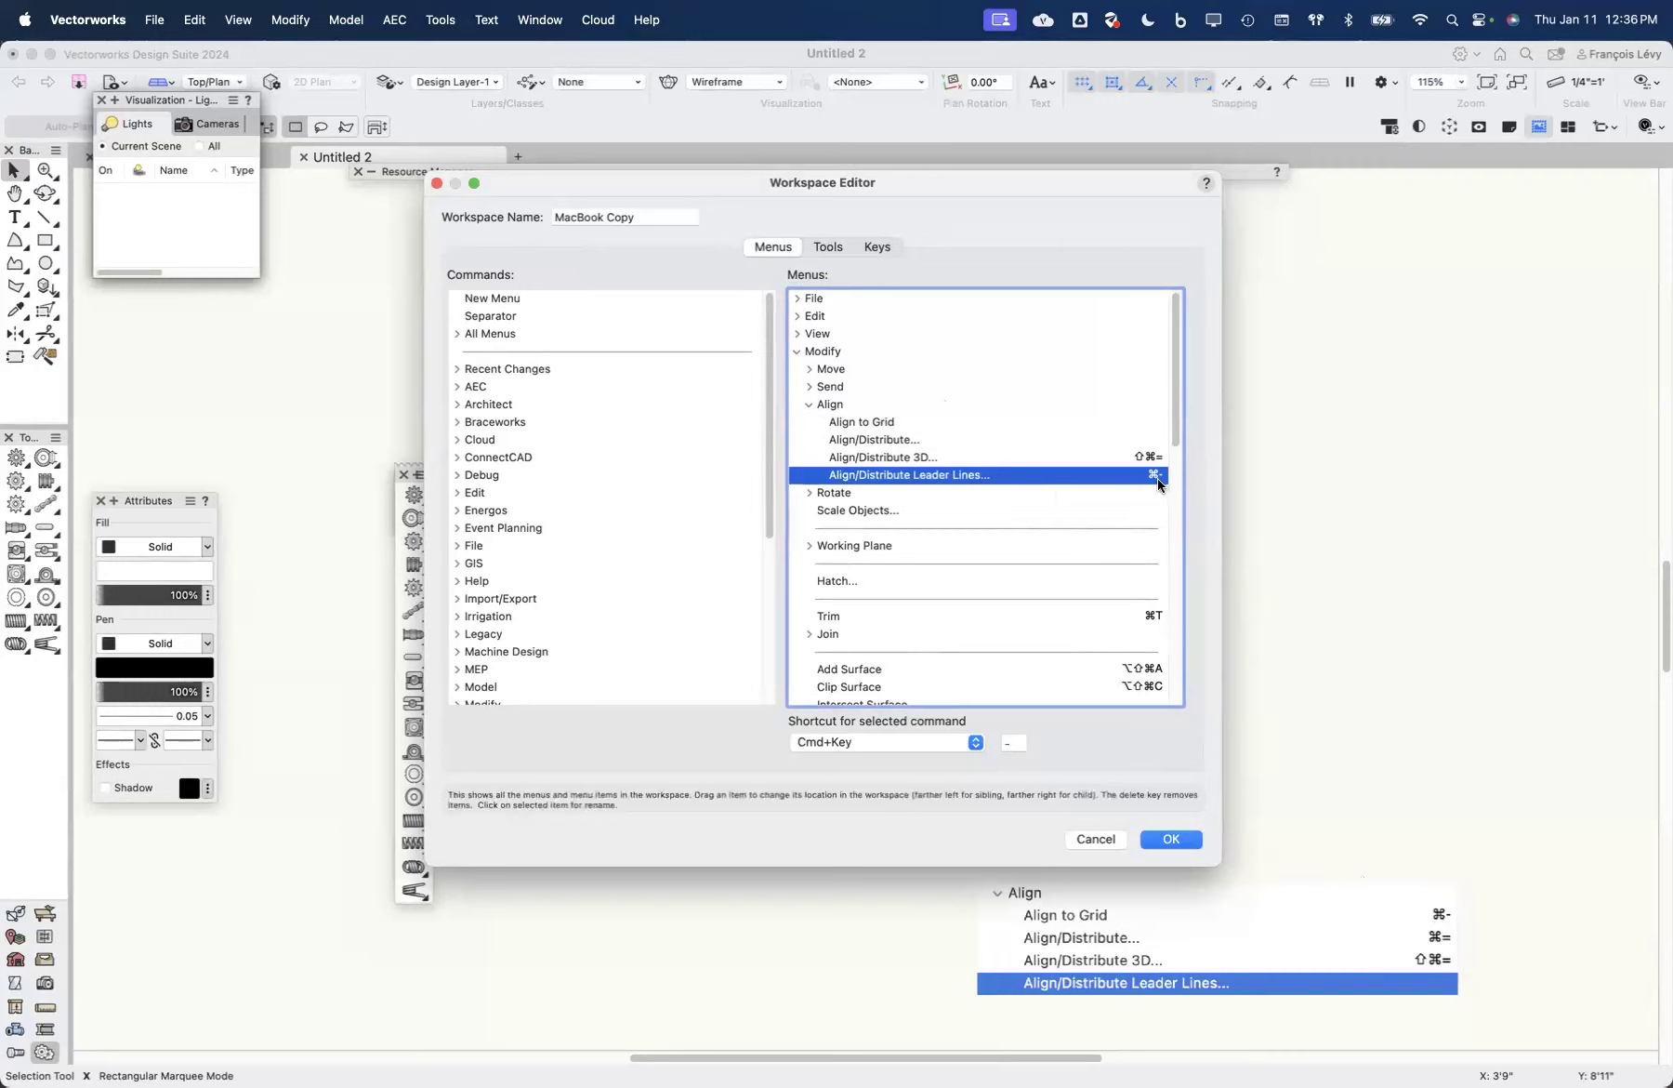
click(940, 421)
click(1014, 742)
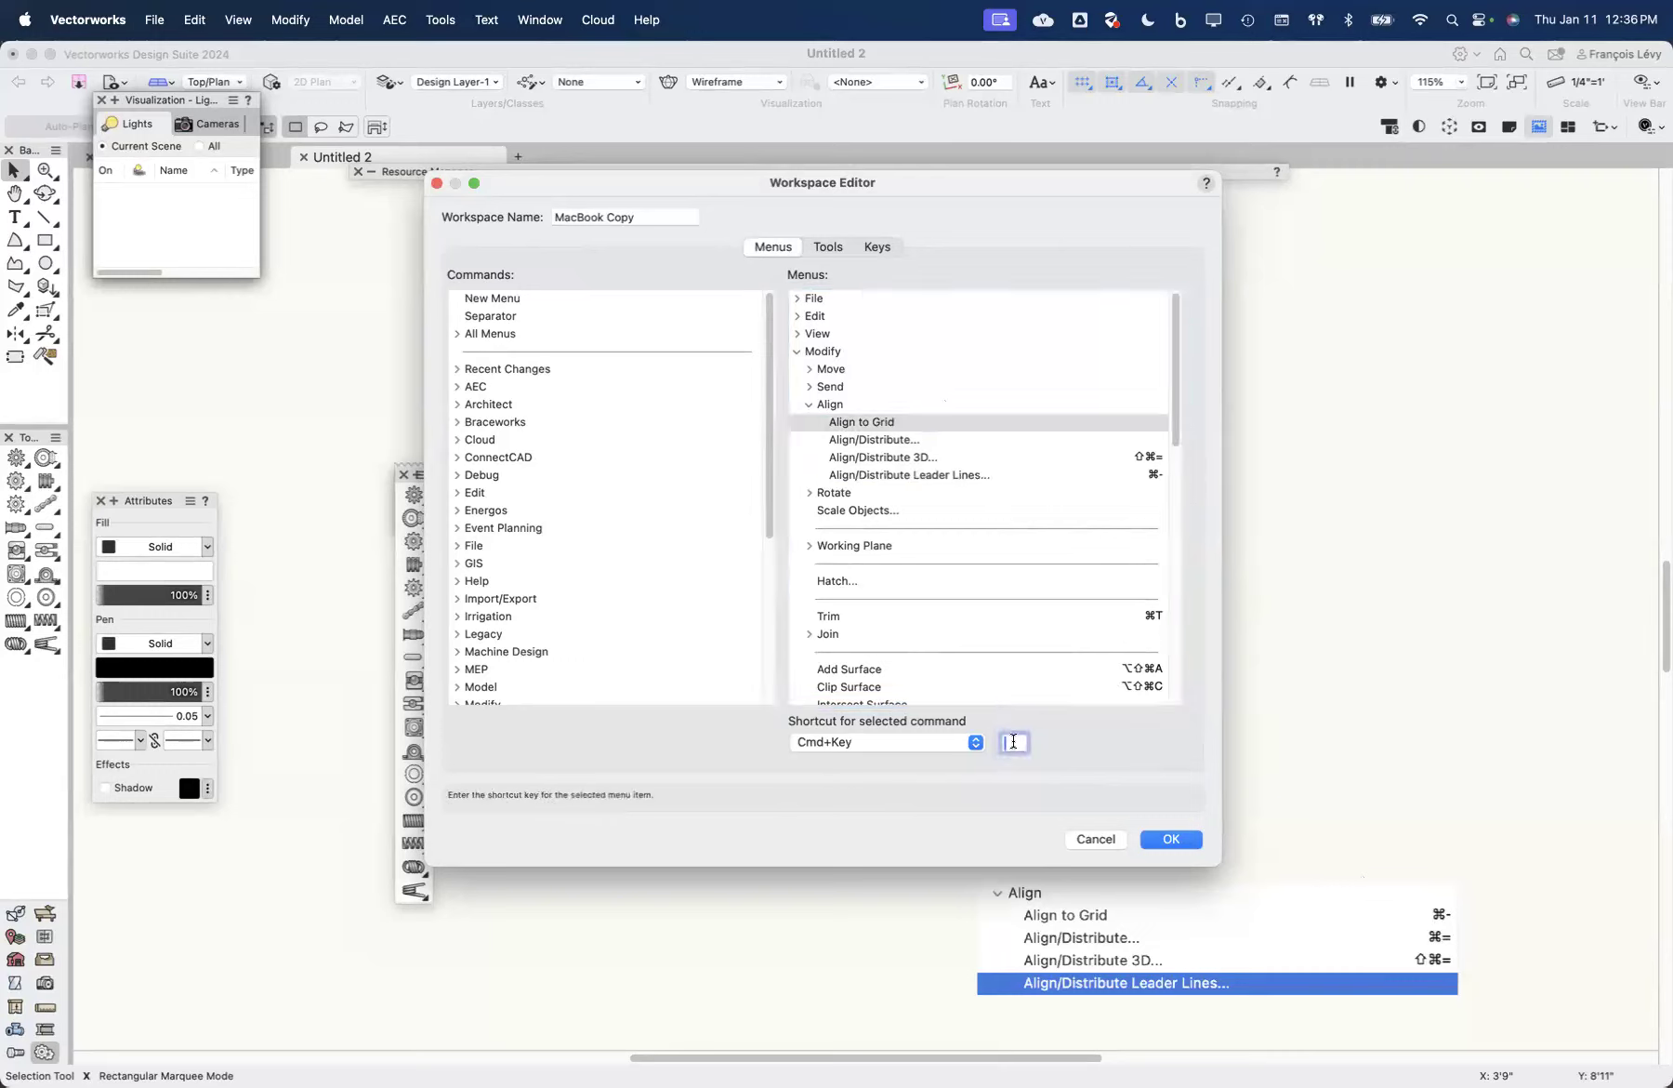
text(-)
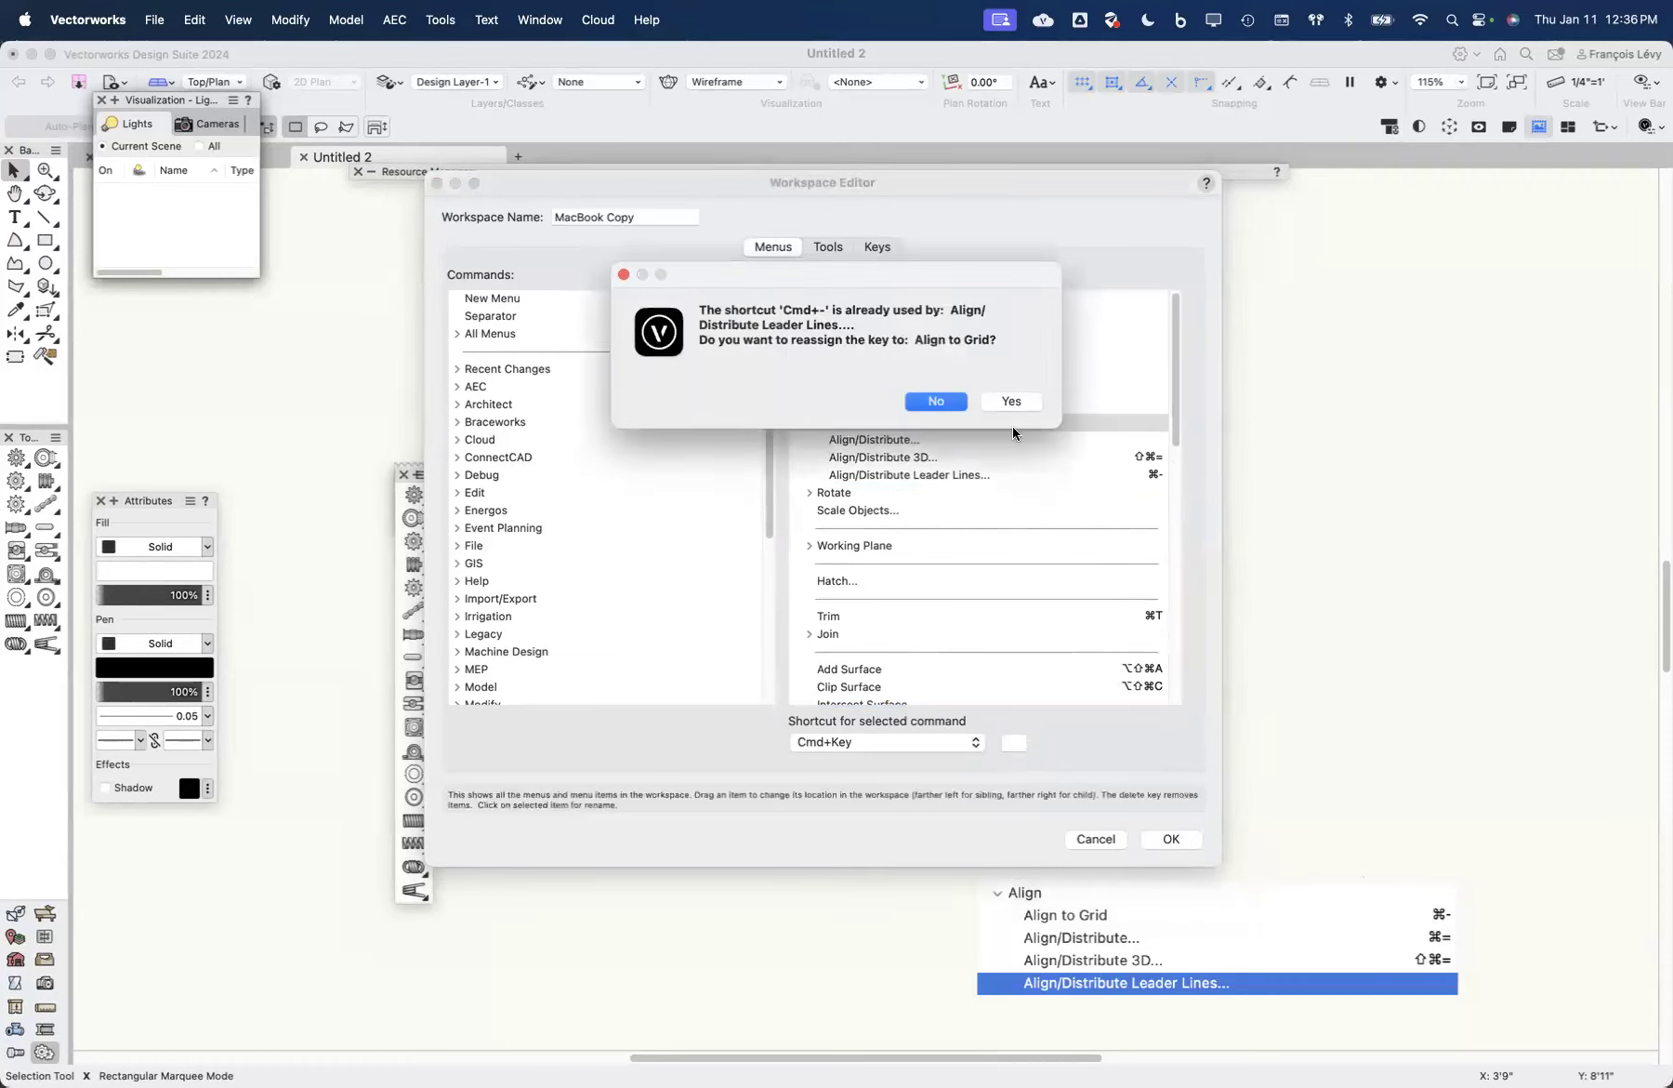
click(1011, 402)
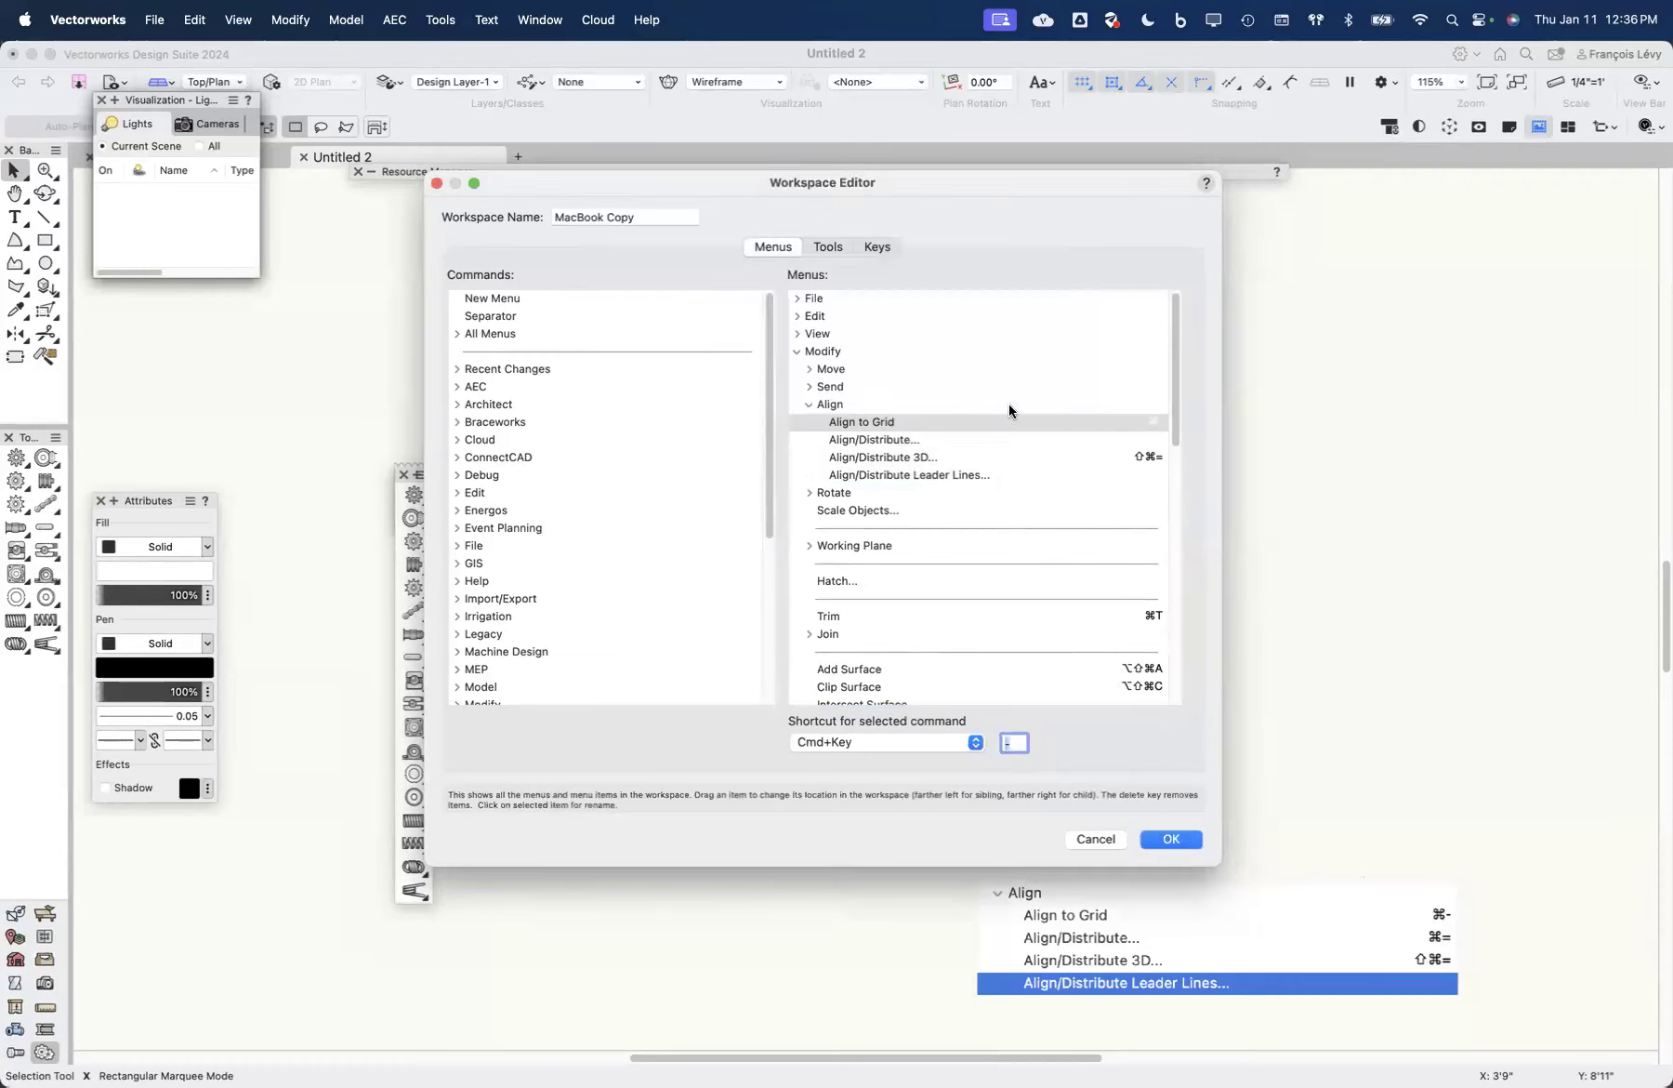
Step: Assign the Cmd+= shortcut to the Align/Distribute command
click(962, 475)
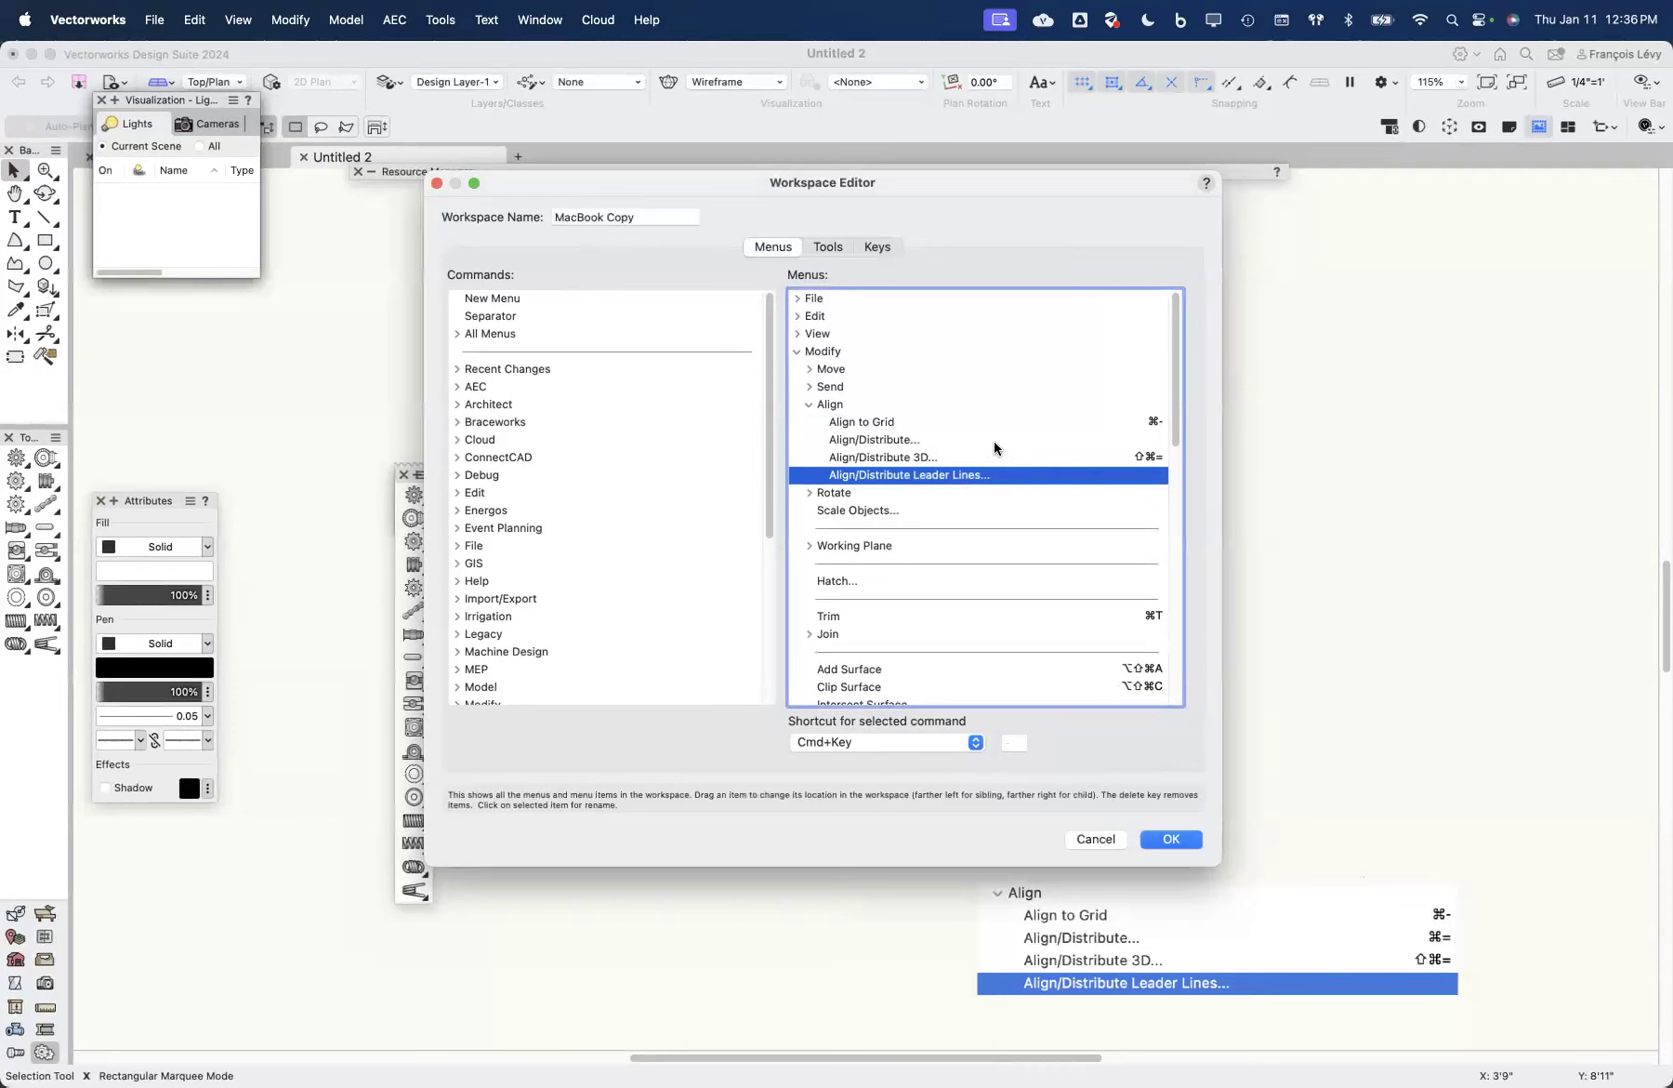
click(994, 441)
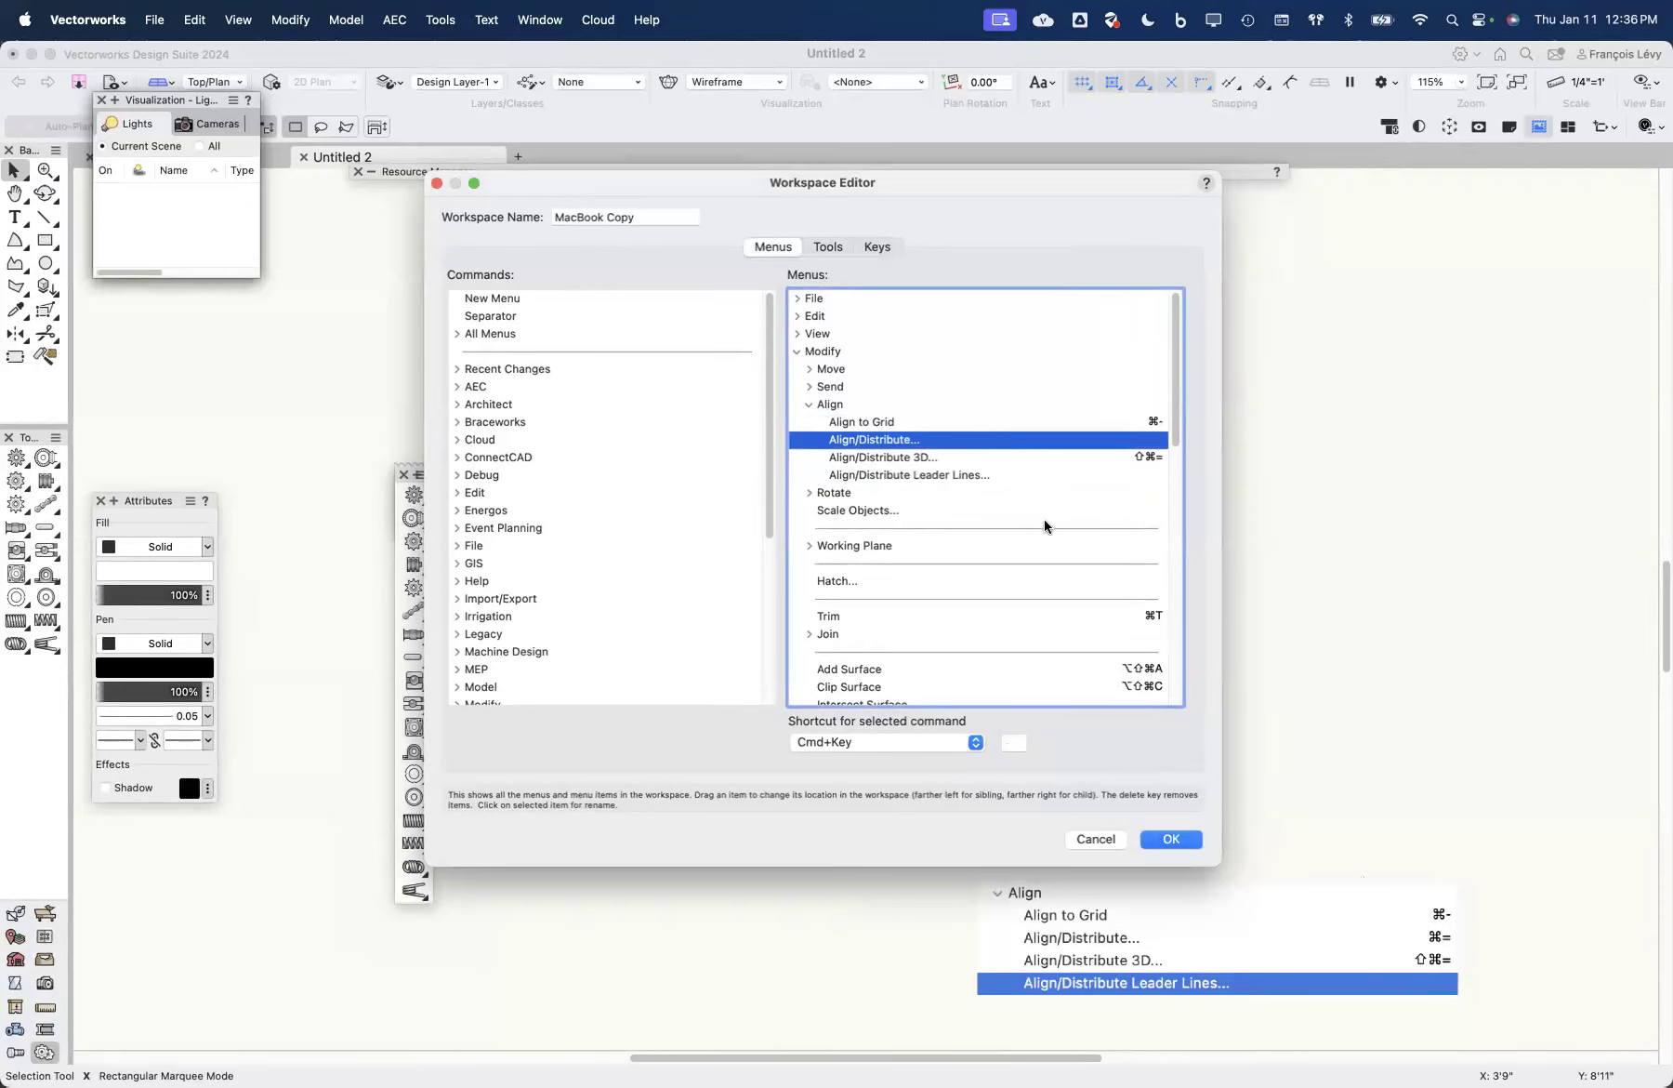
click(1014, 742)
text(=)
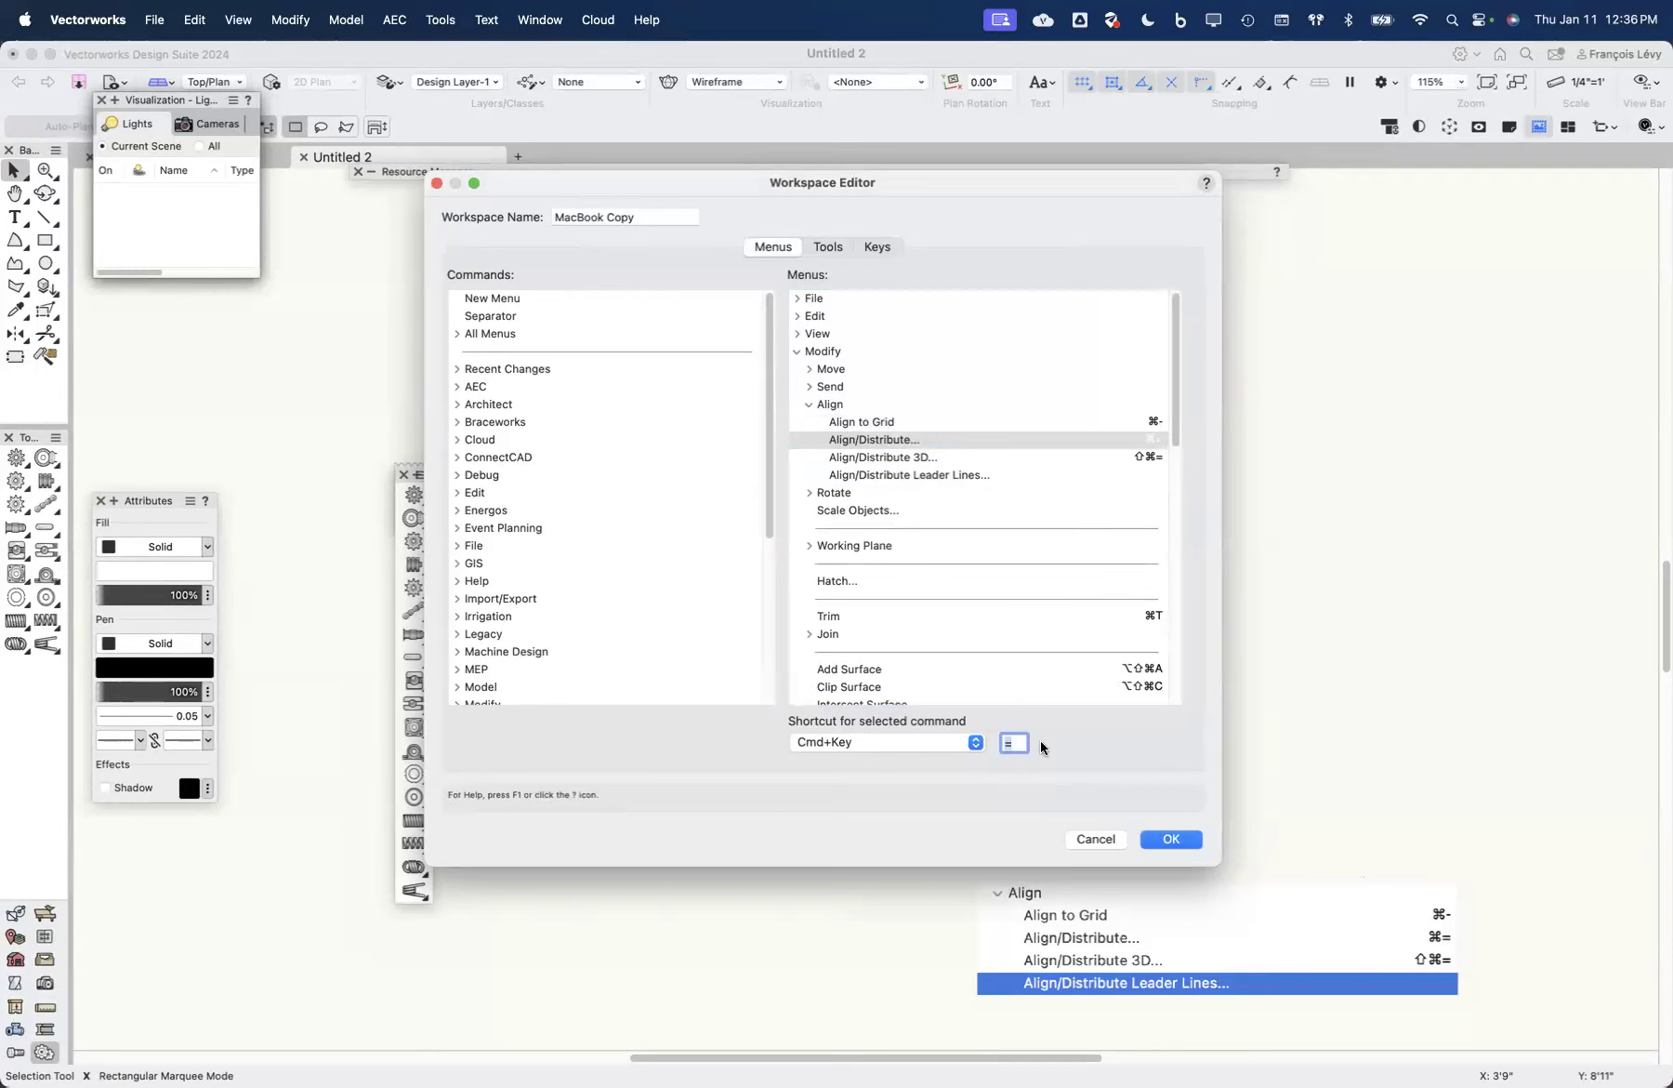
click(1126, 492)
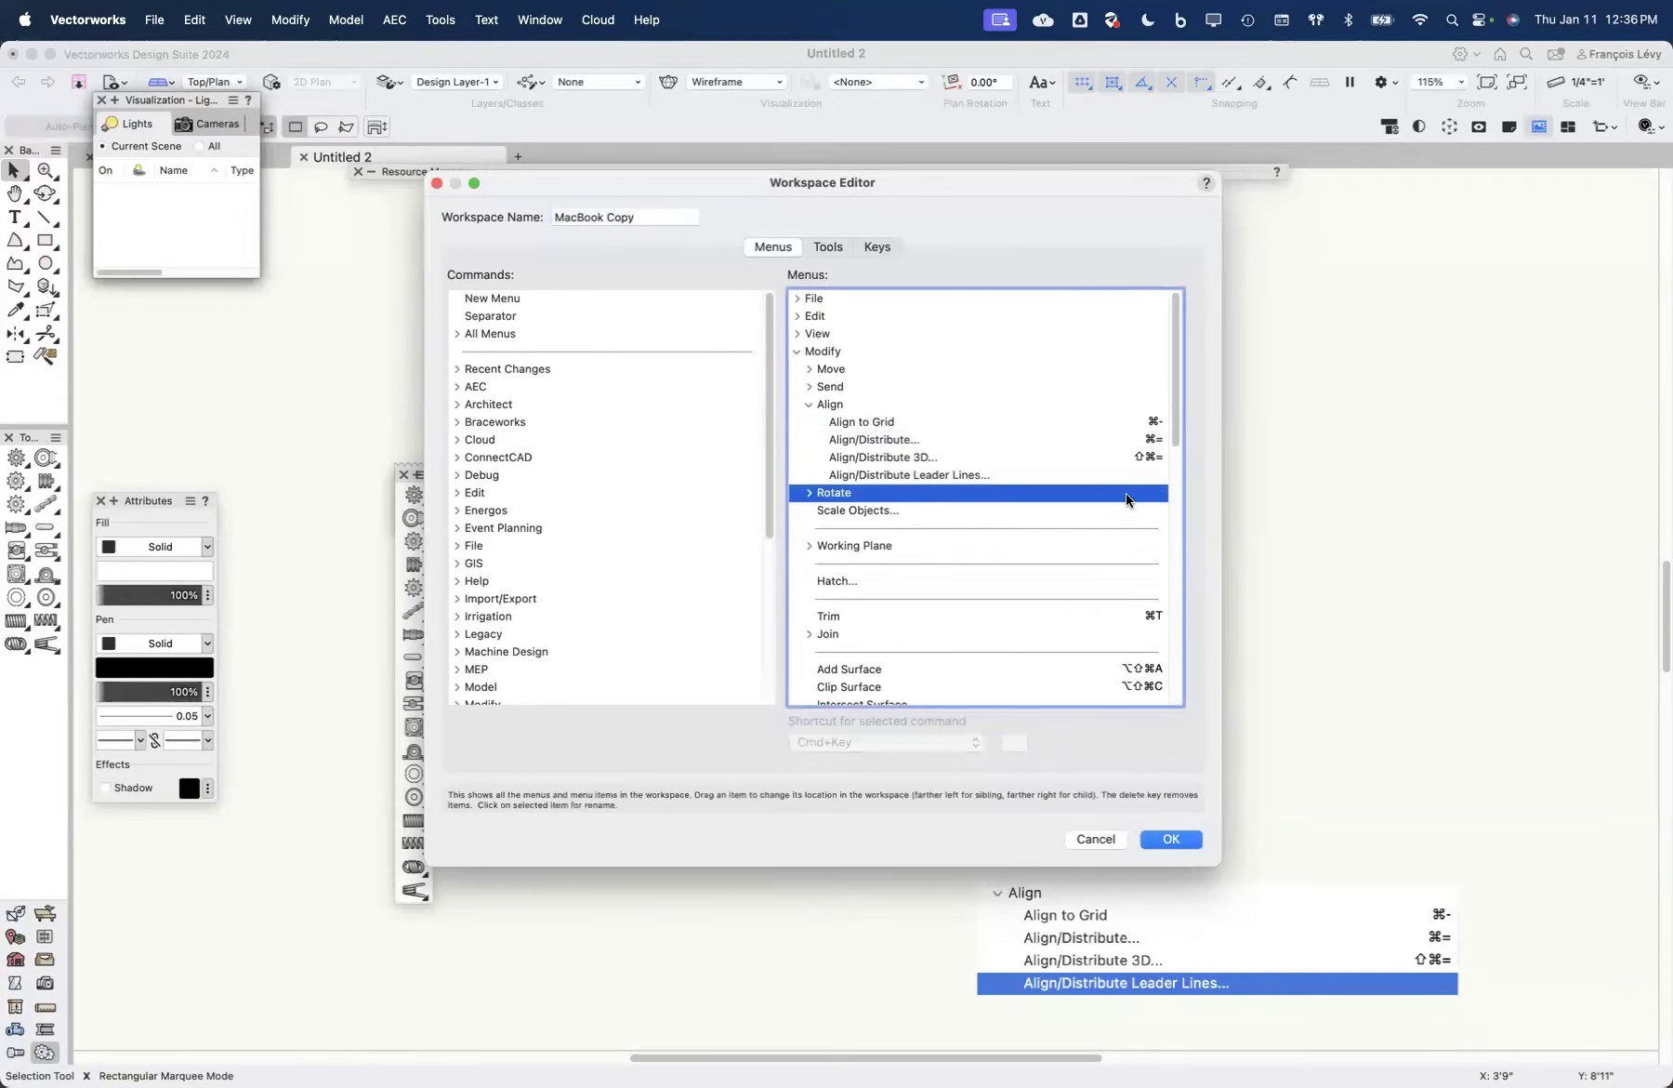
Step: Assign the shortcut Cmd+- to Align/Distribute Leader Lines, reassigning it from Align to Grid
click(1074, 474)
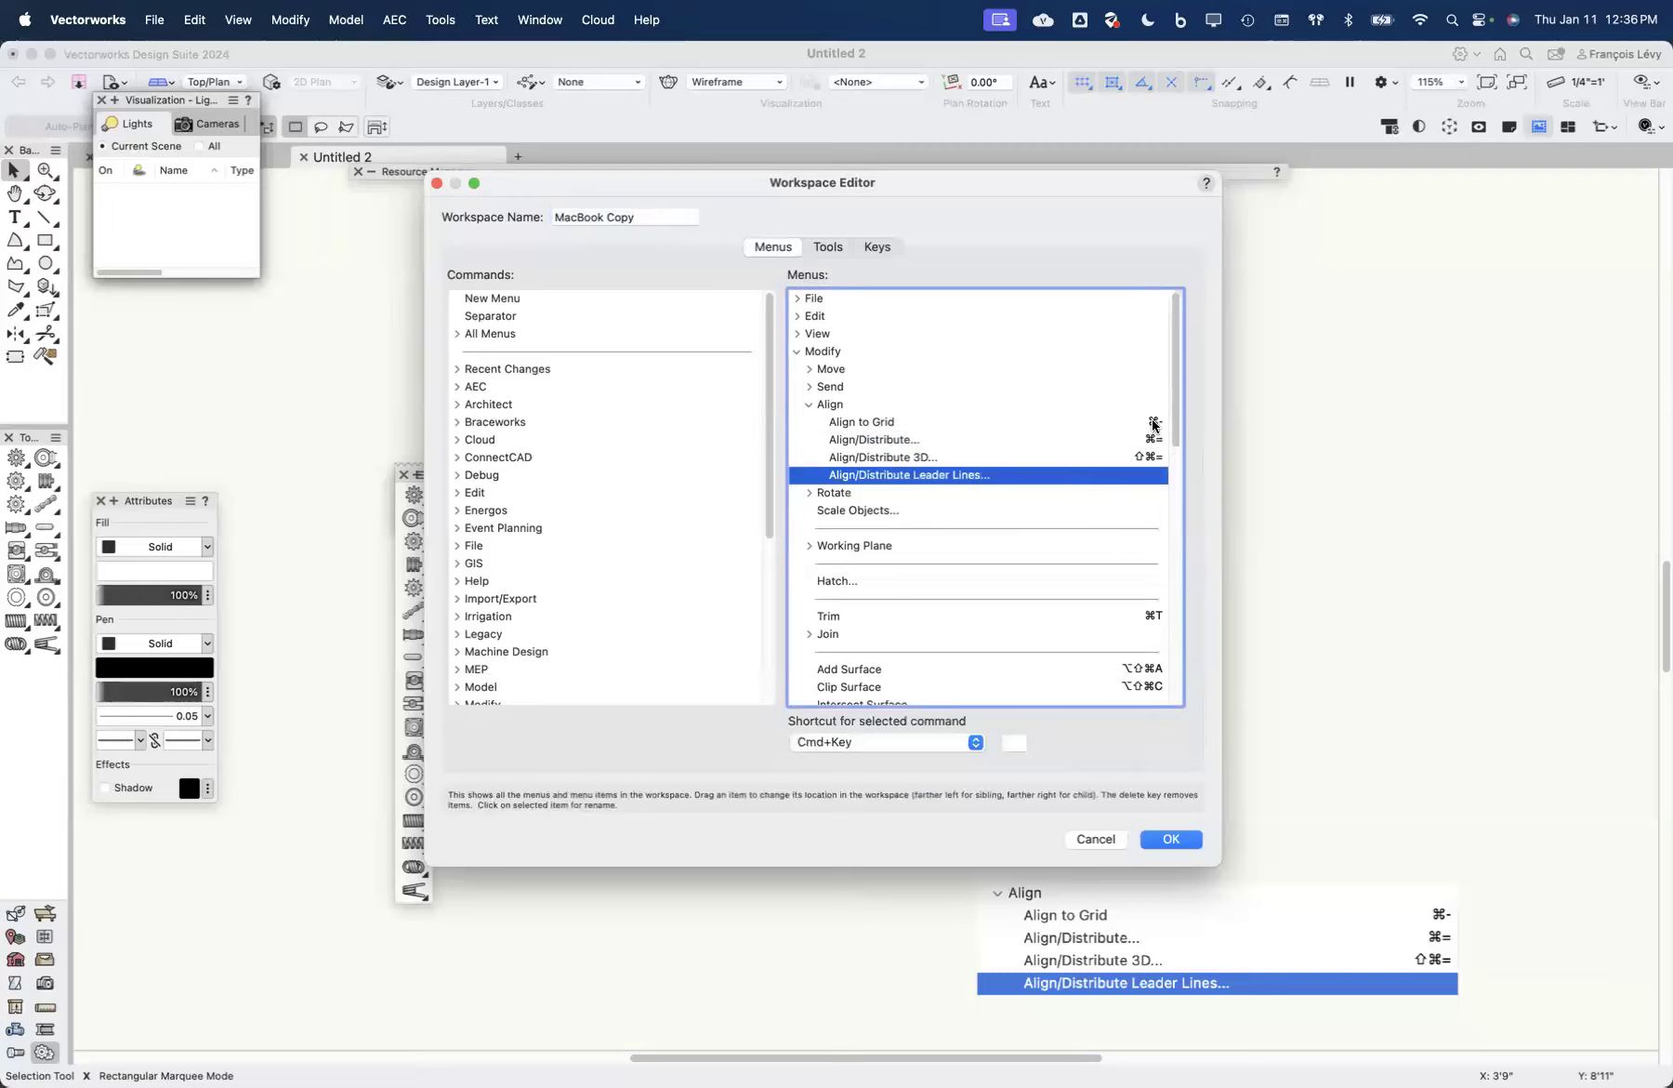
click(1151, 423)
click(1106, 474)
click(1012, 743)
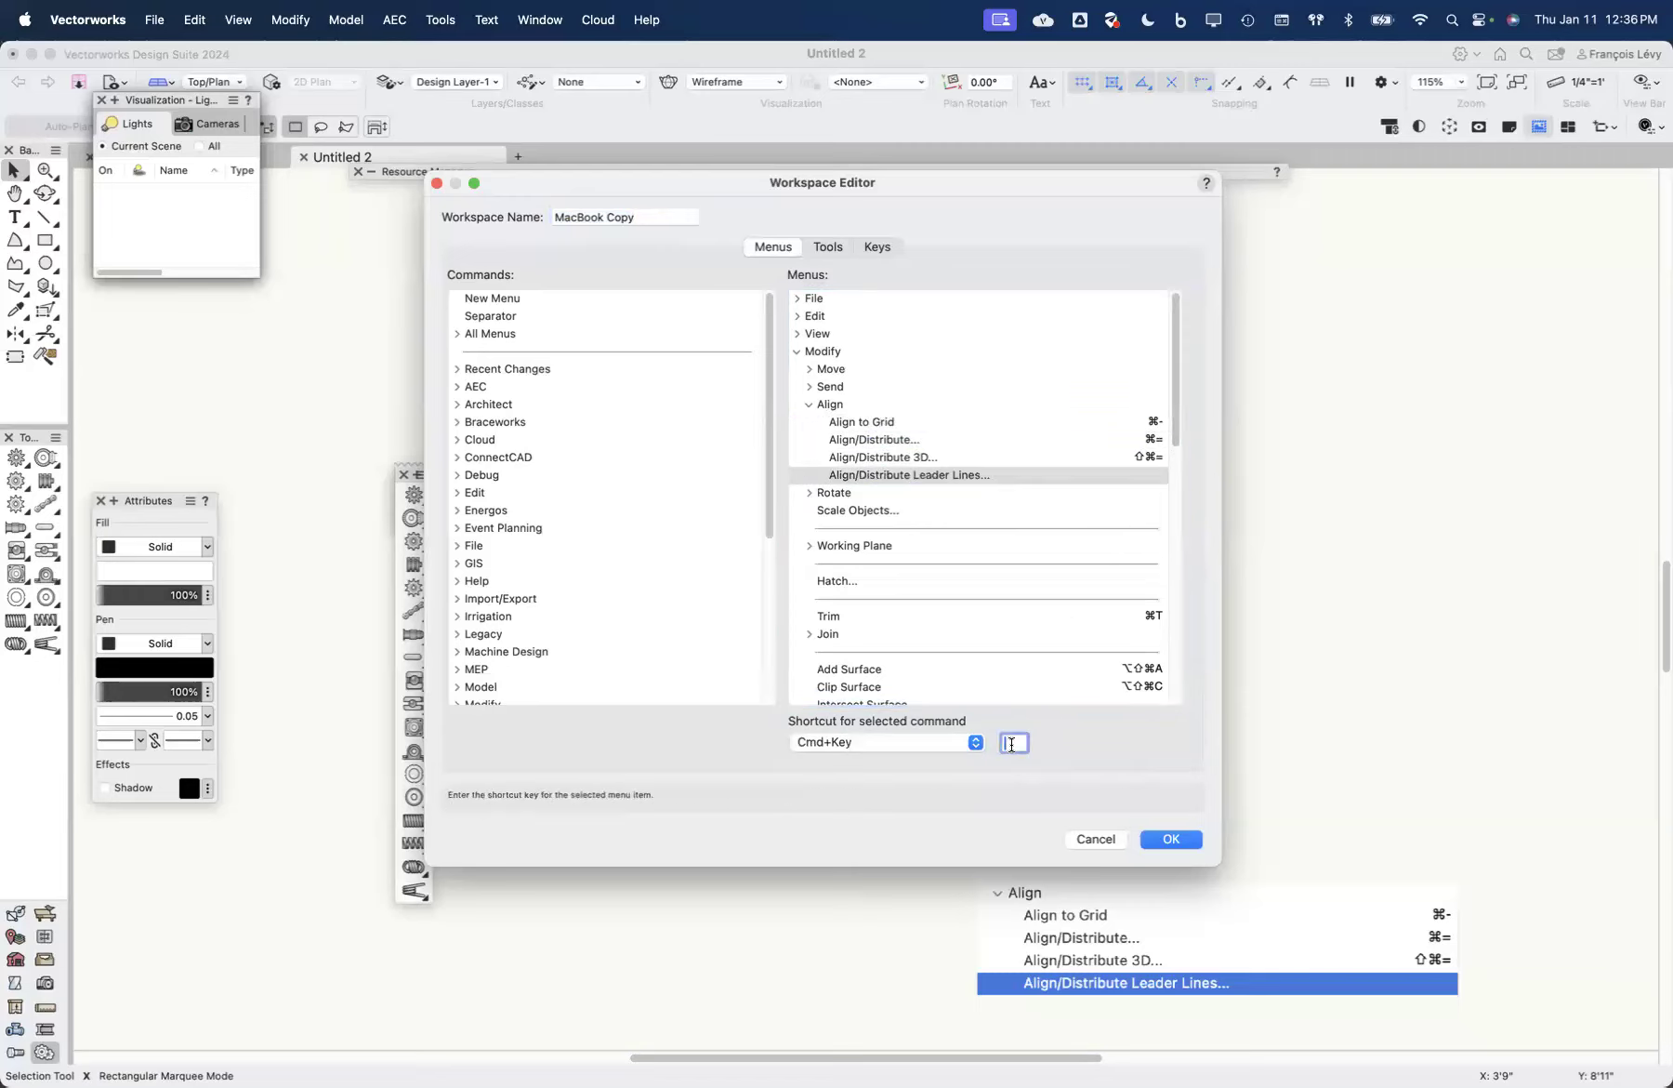
text(-)
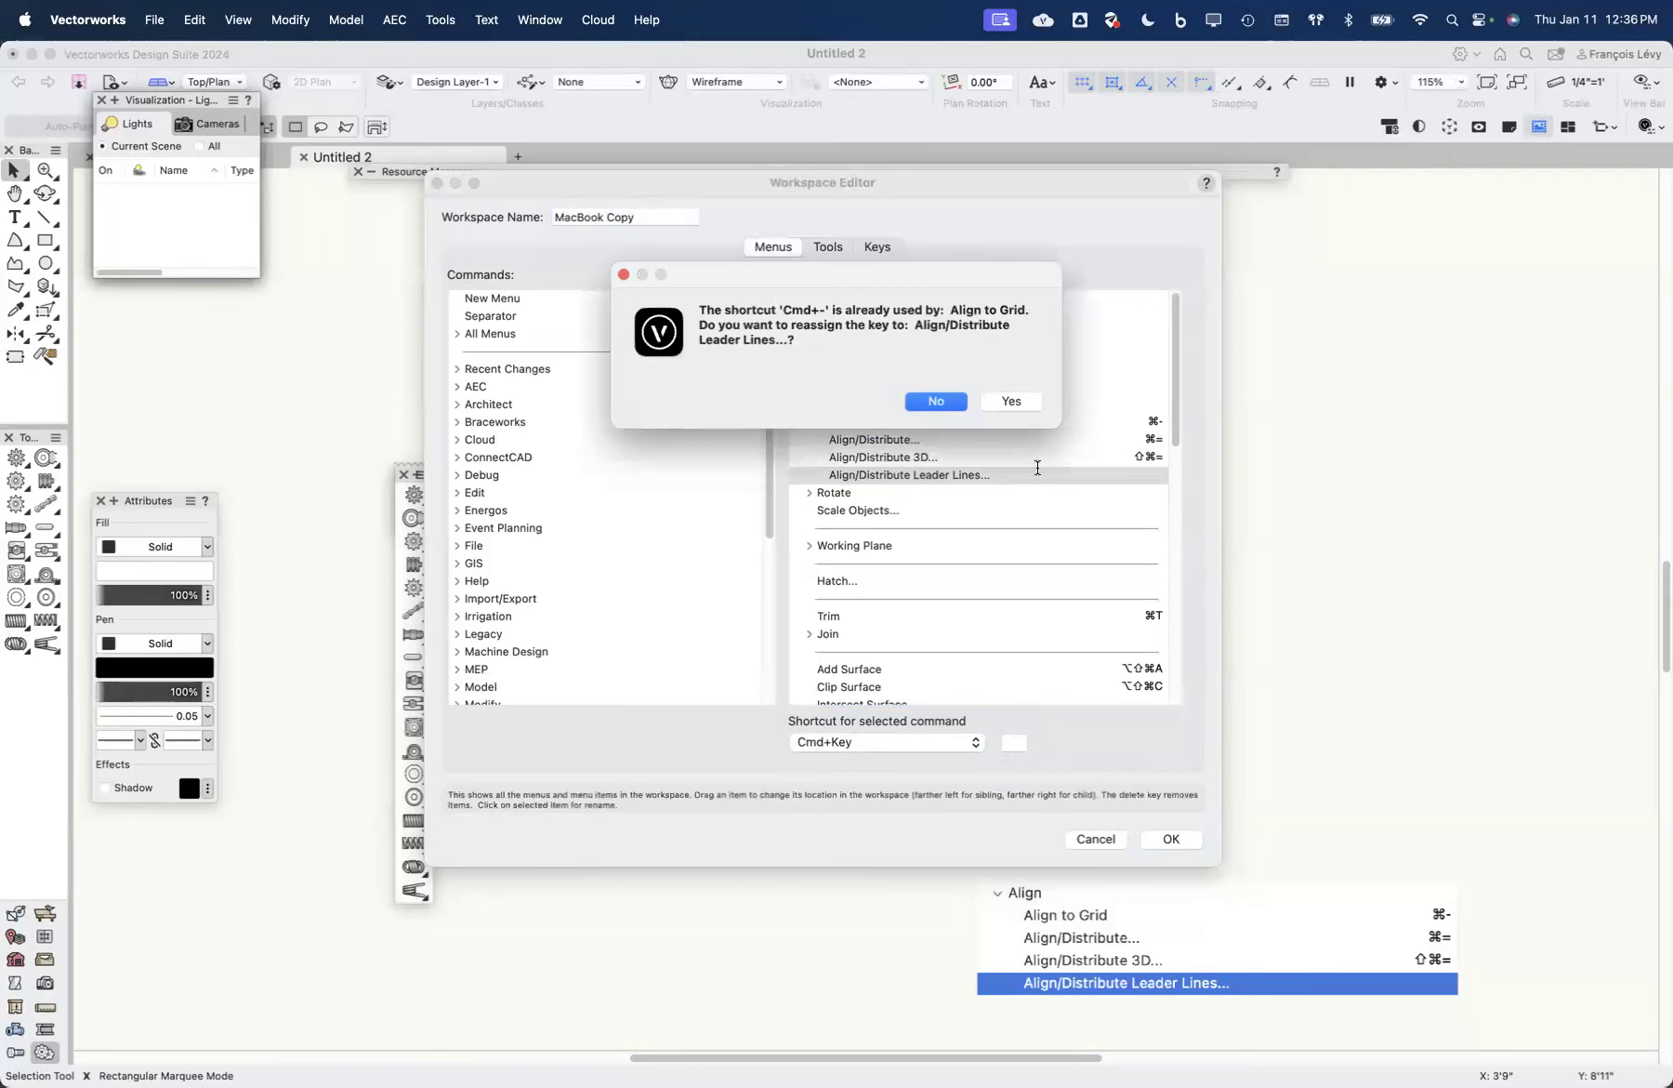
click(992, 405)
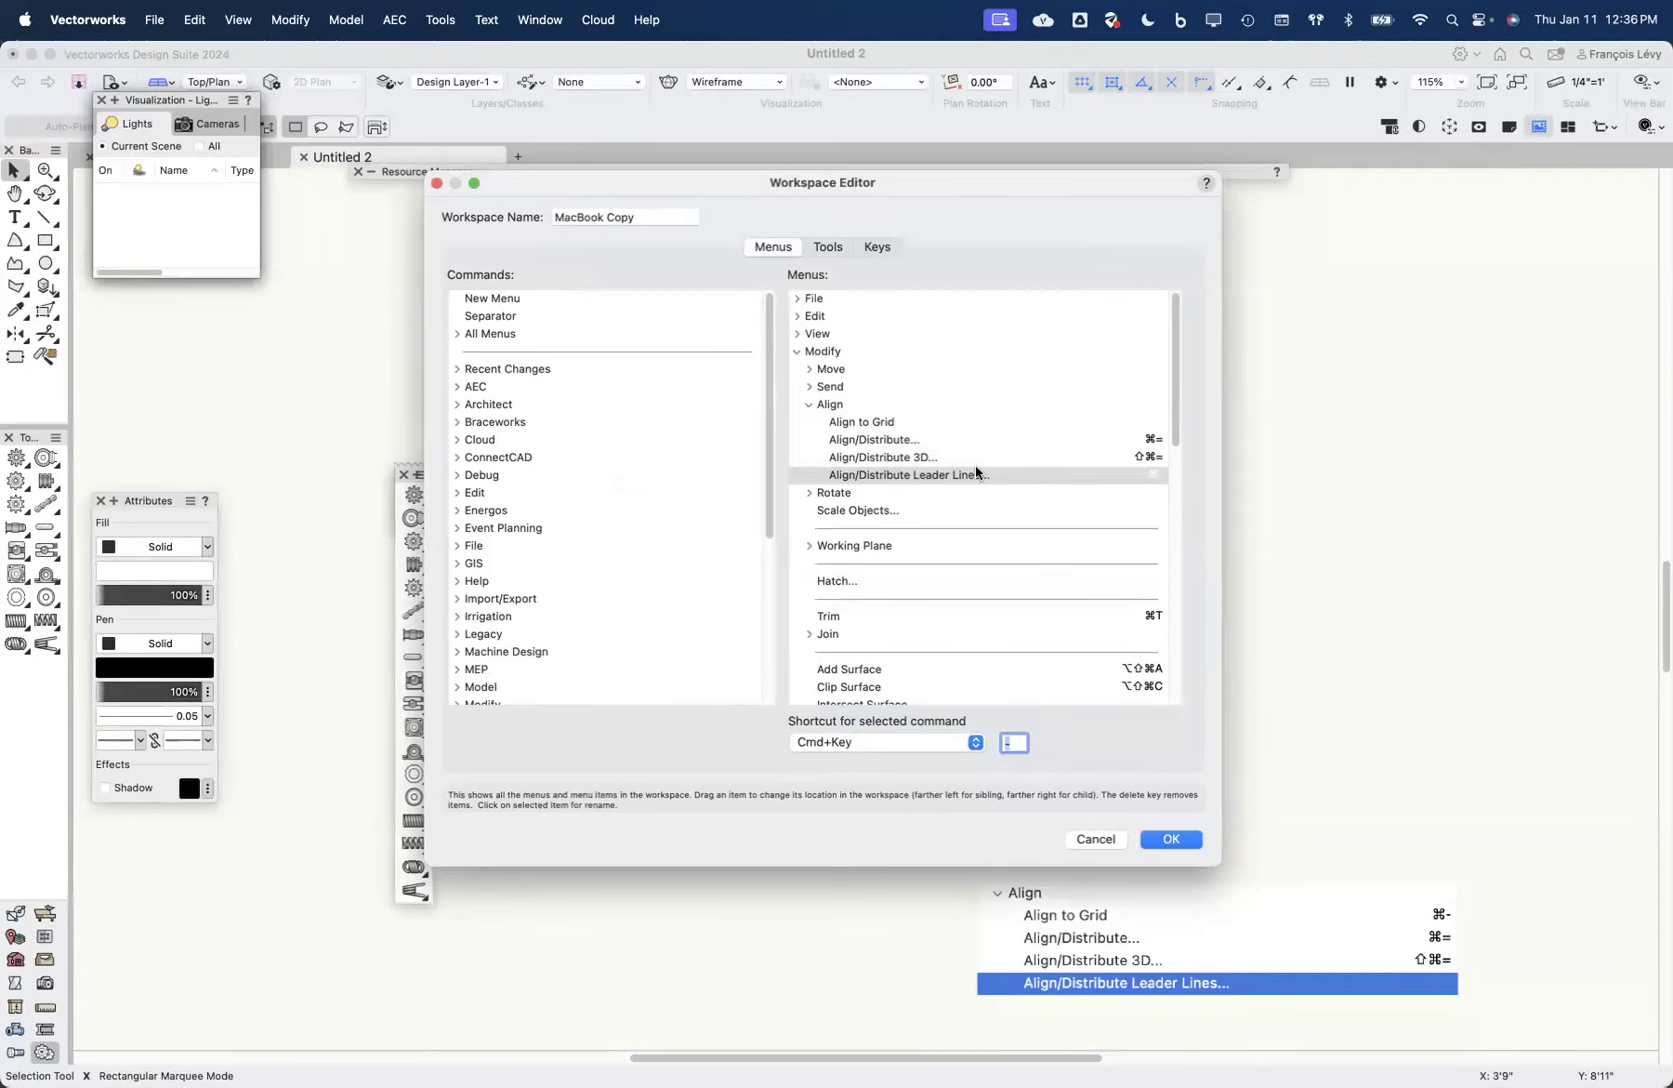
click(1094, 492)
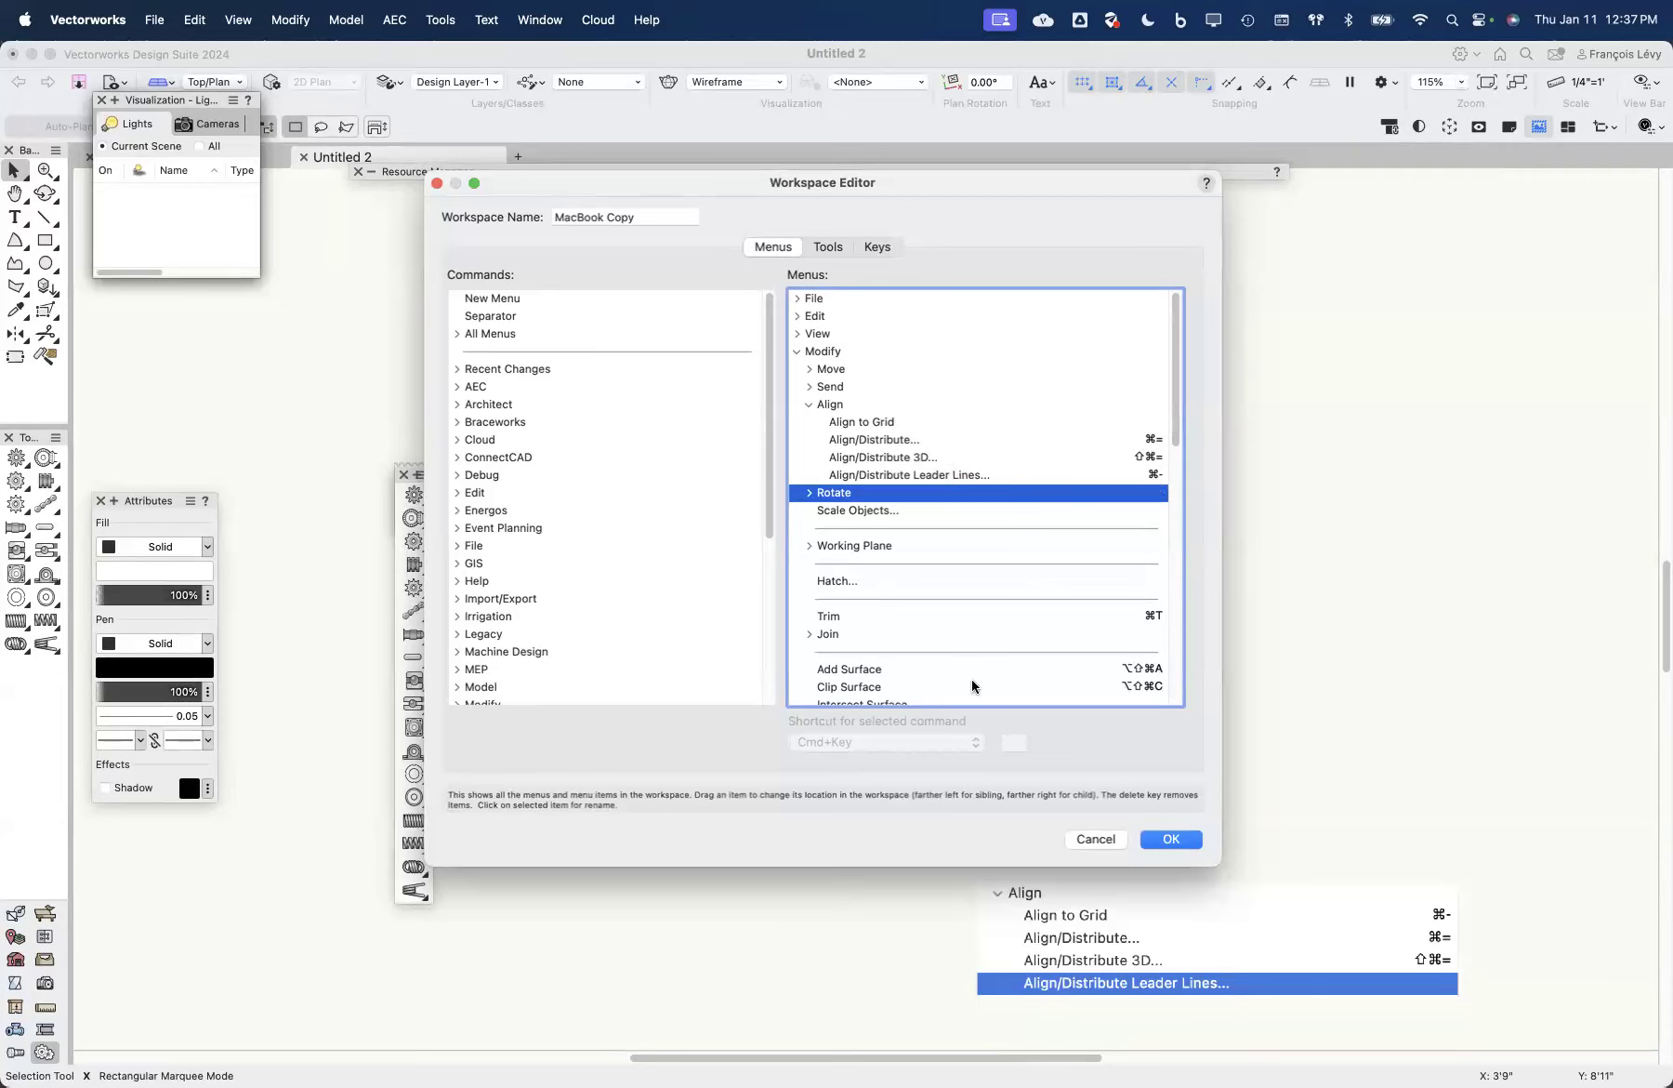
Step: Examine the shortcuts of Trim and the Align/Distribute commands, including the modifier combinations available for Align/Distribute 3D
click(1152, 617)
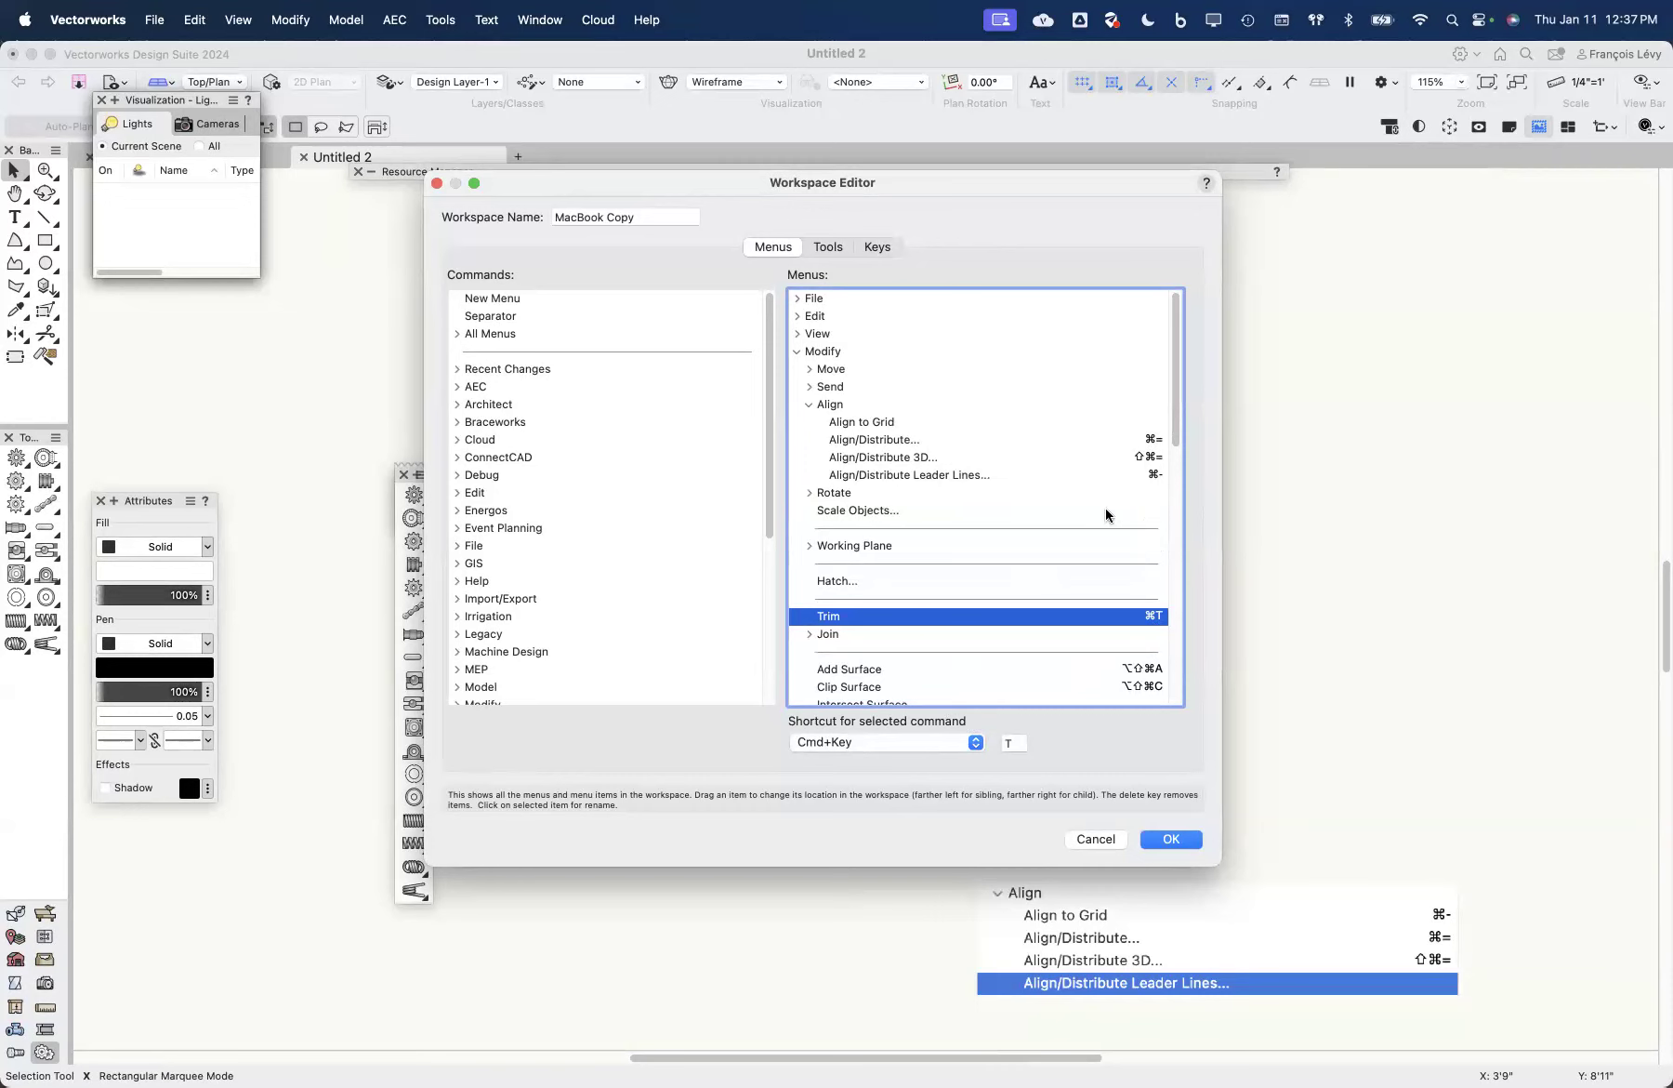
click(1150, 460)
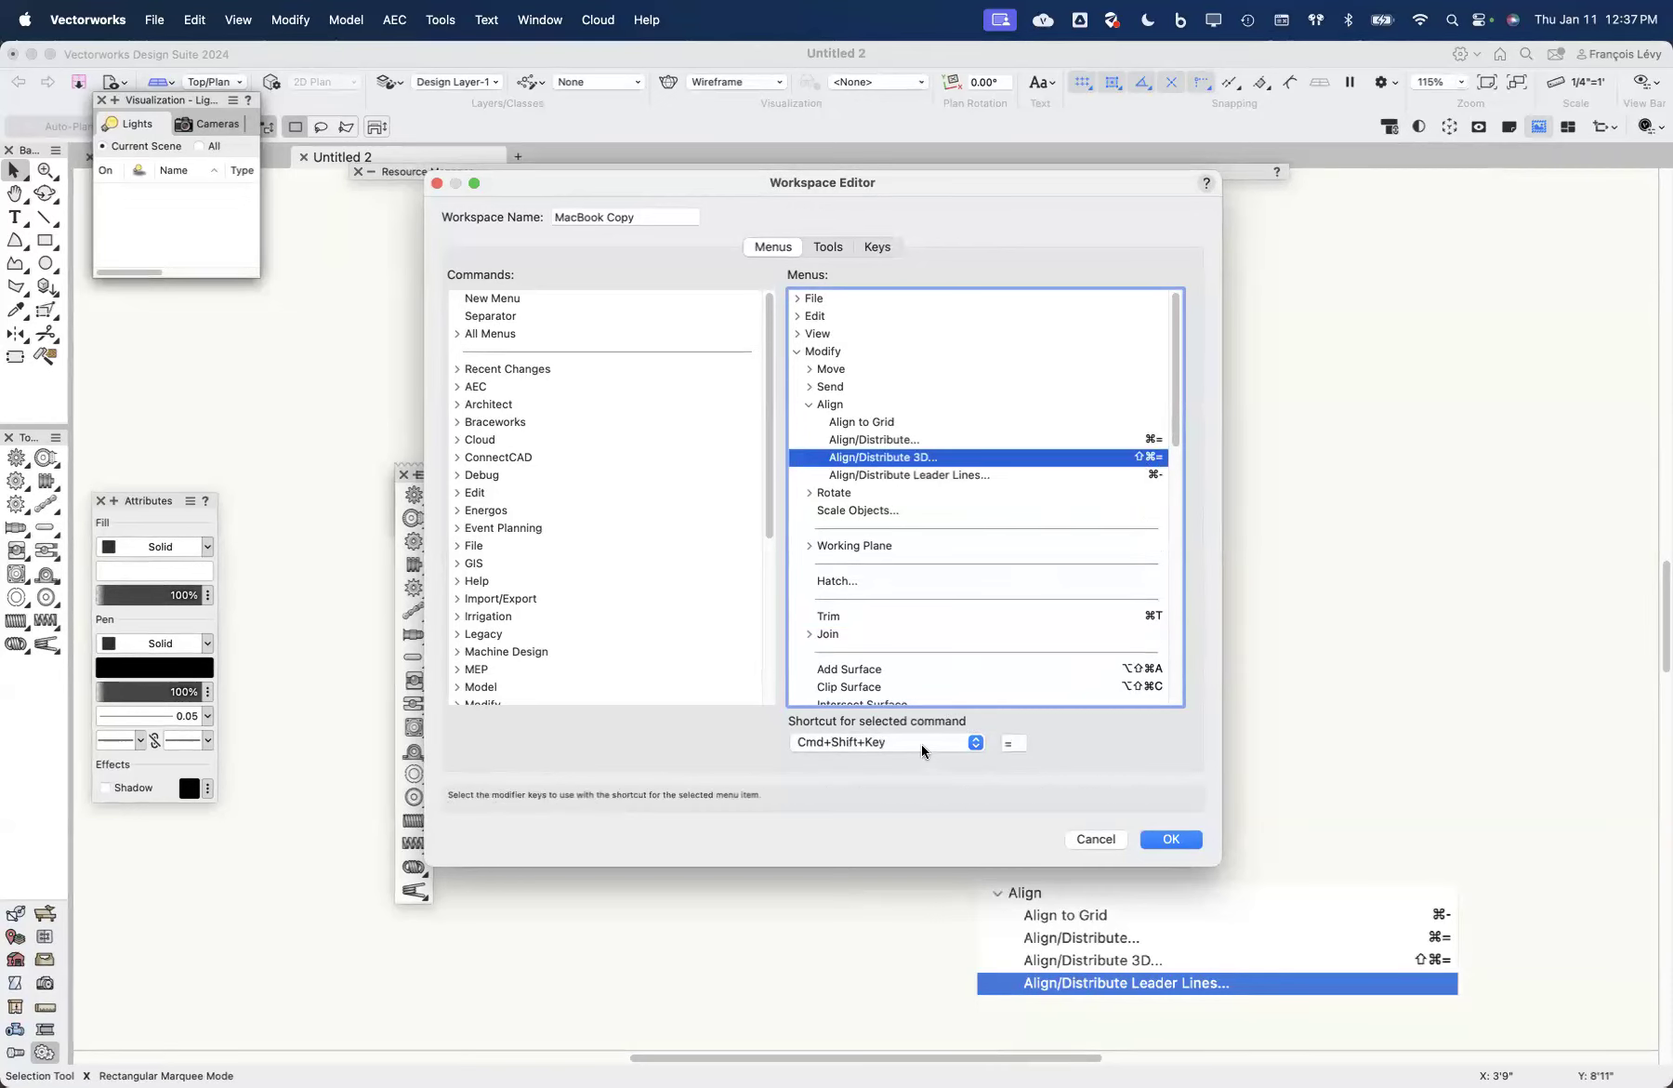
click(1094, 441)
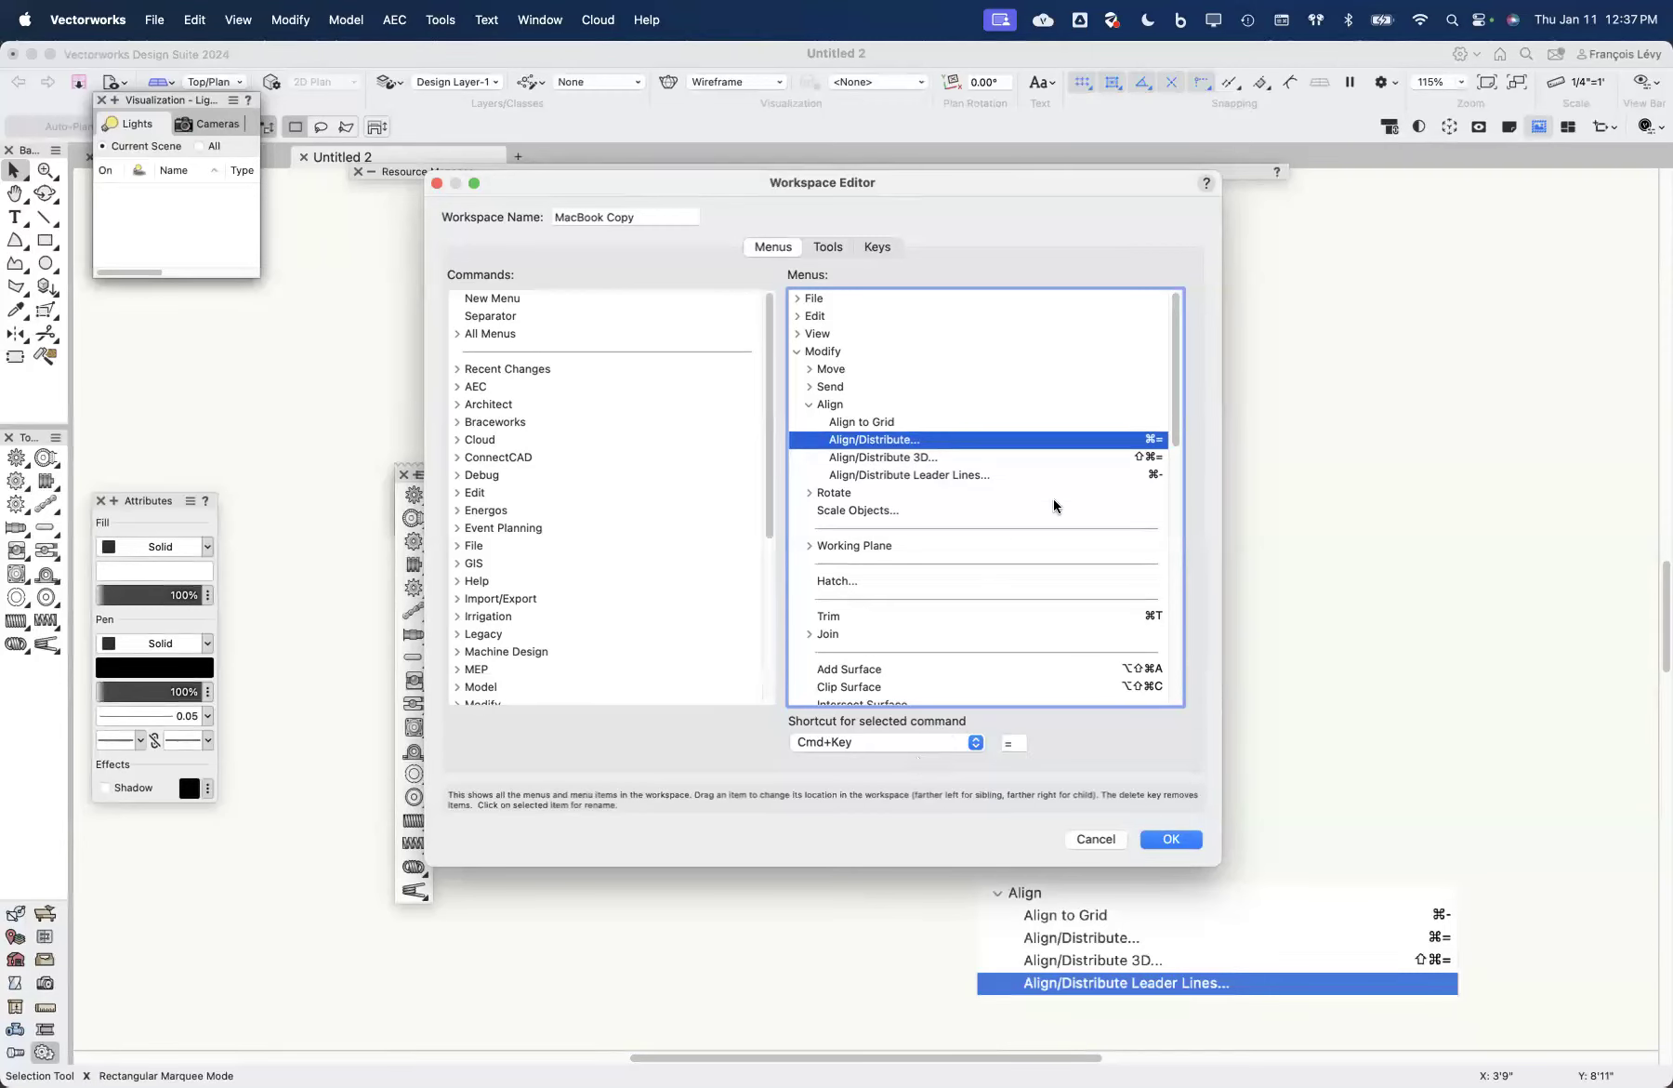
click(1091, 460)
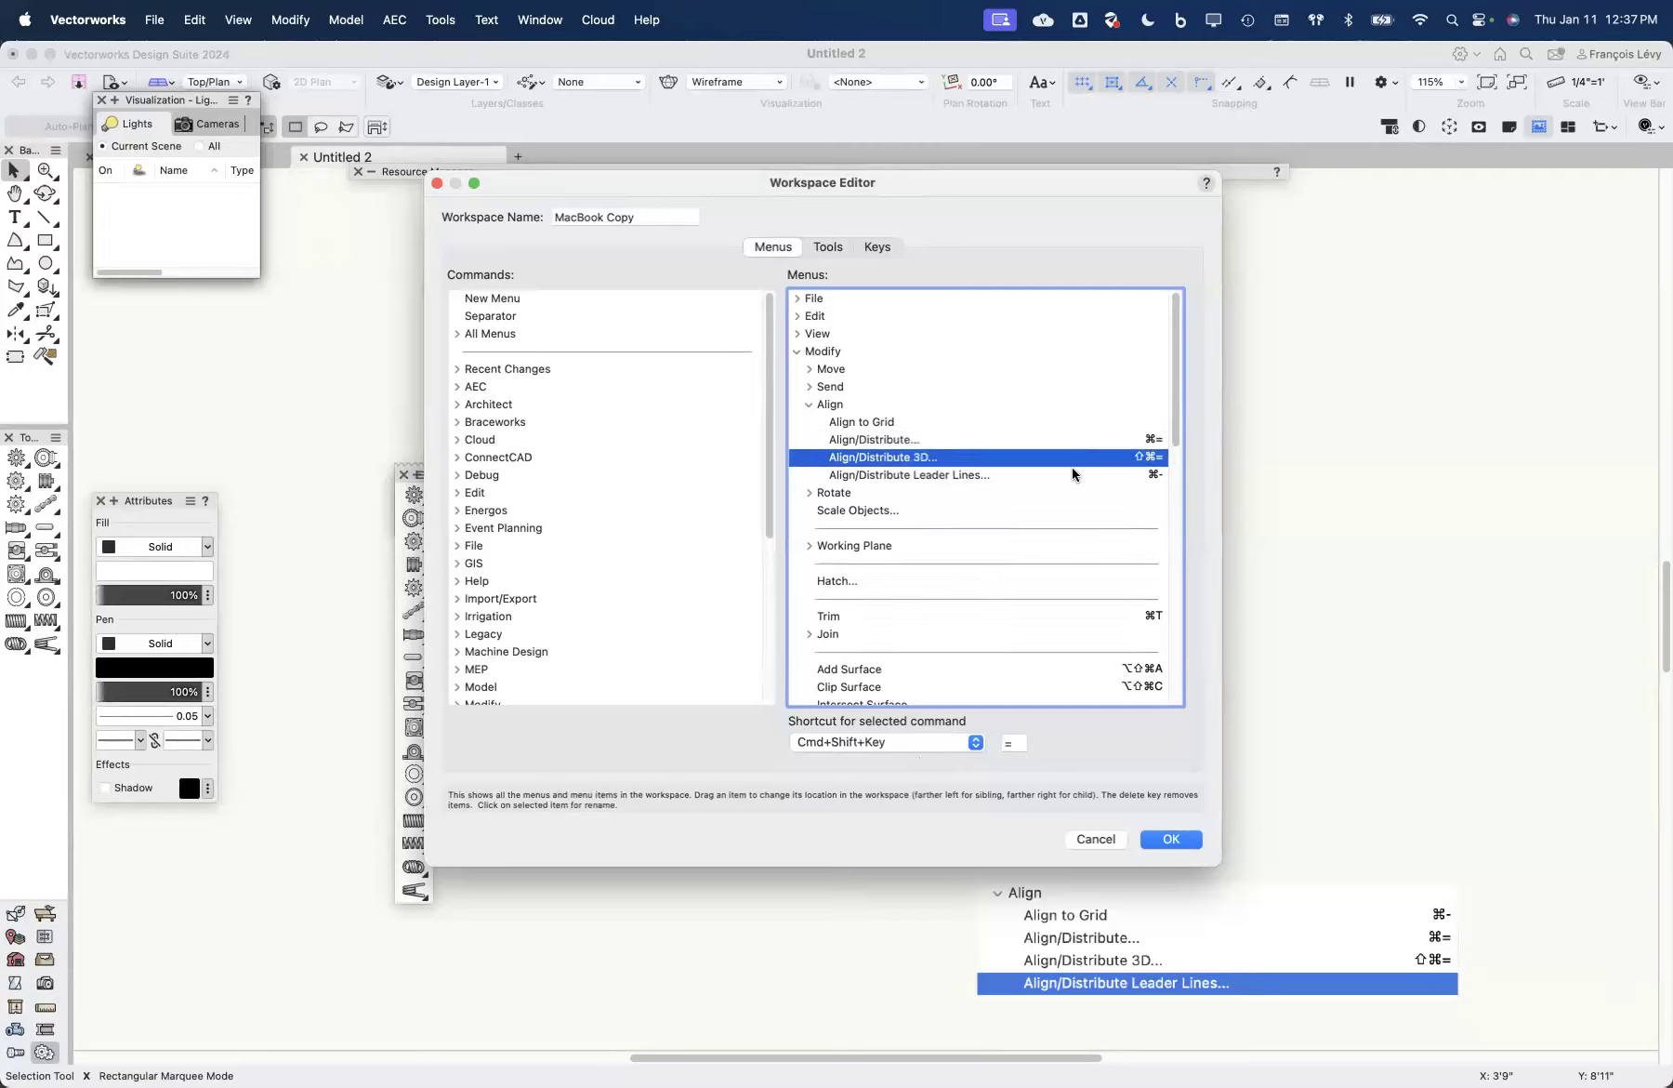
click(892, 743)
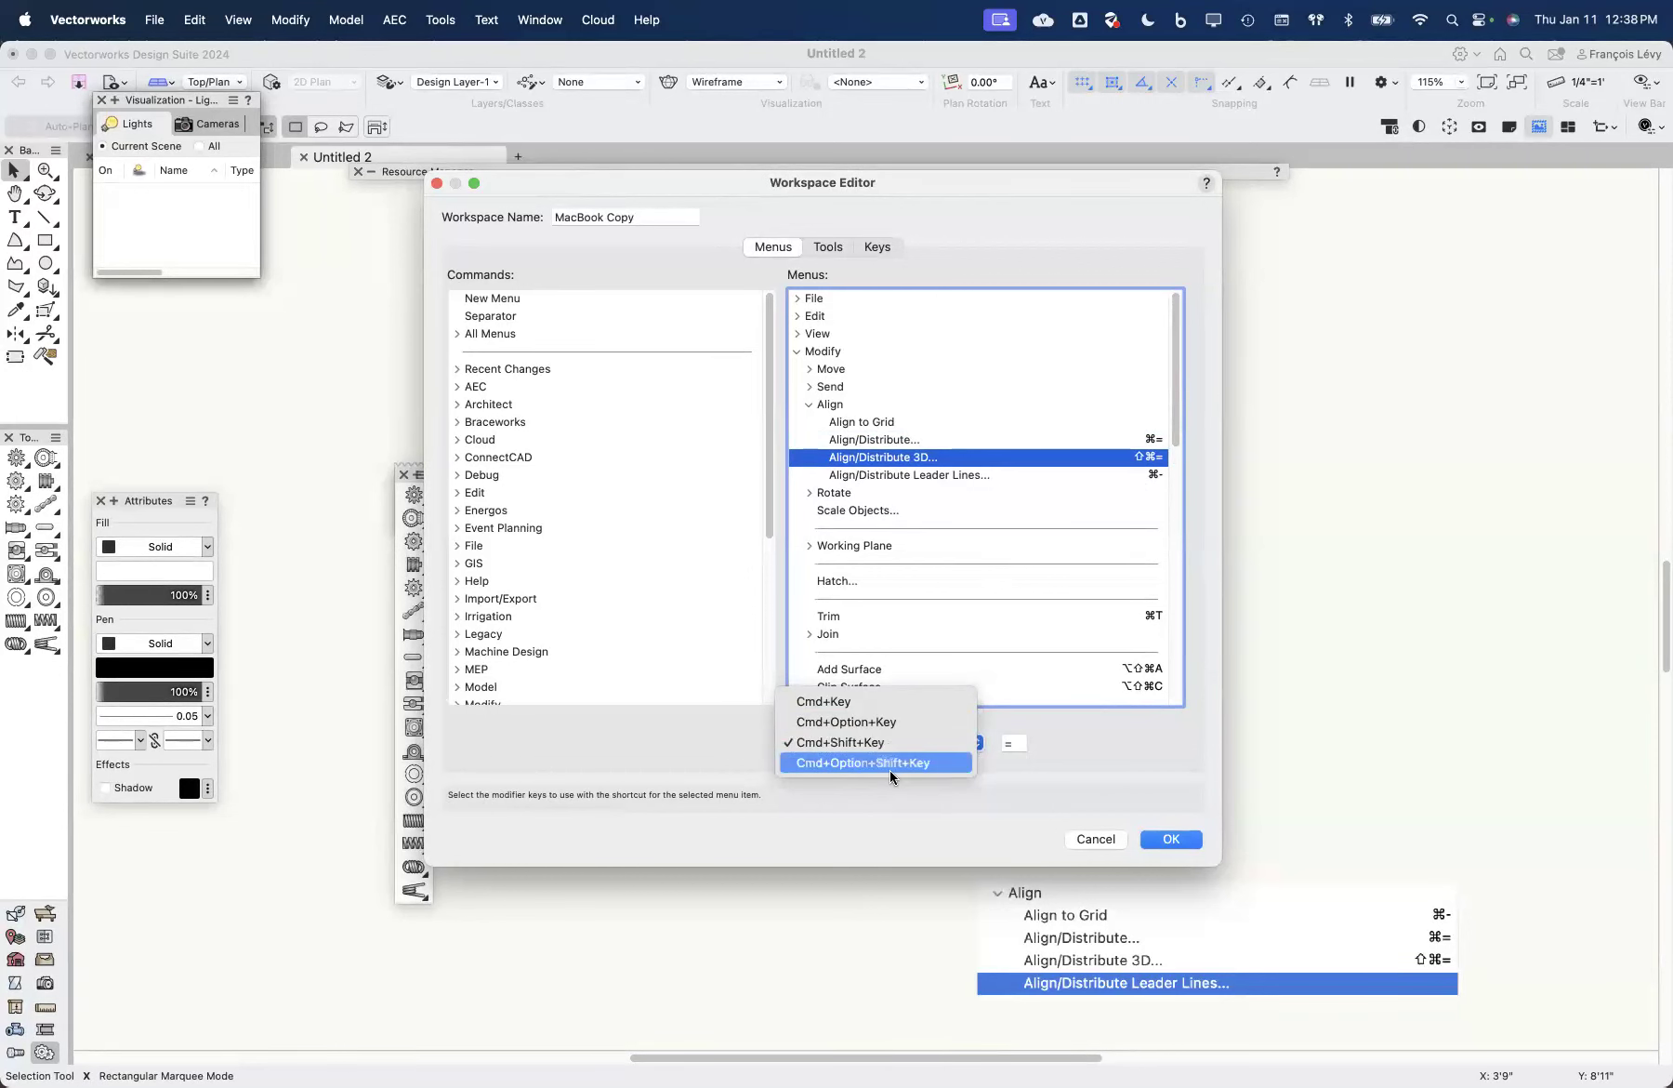
click(1072, 532)
click(1072, 474)
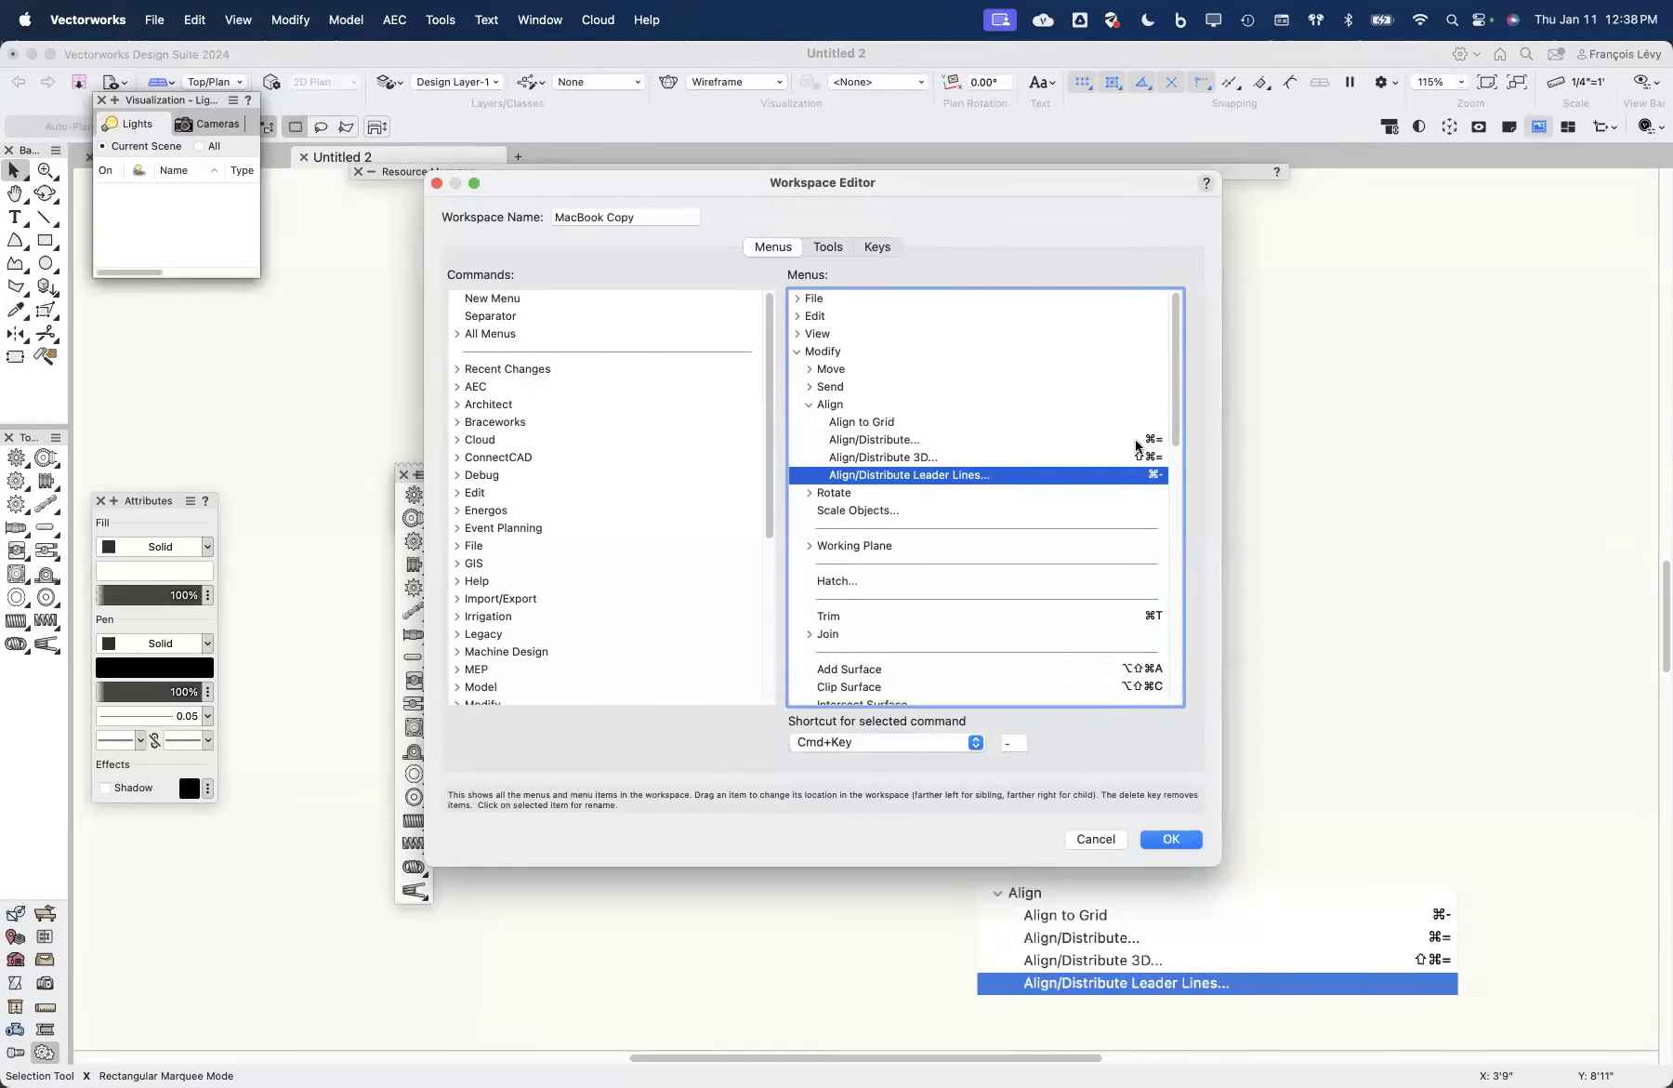
click(917, 441)
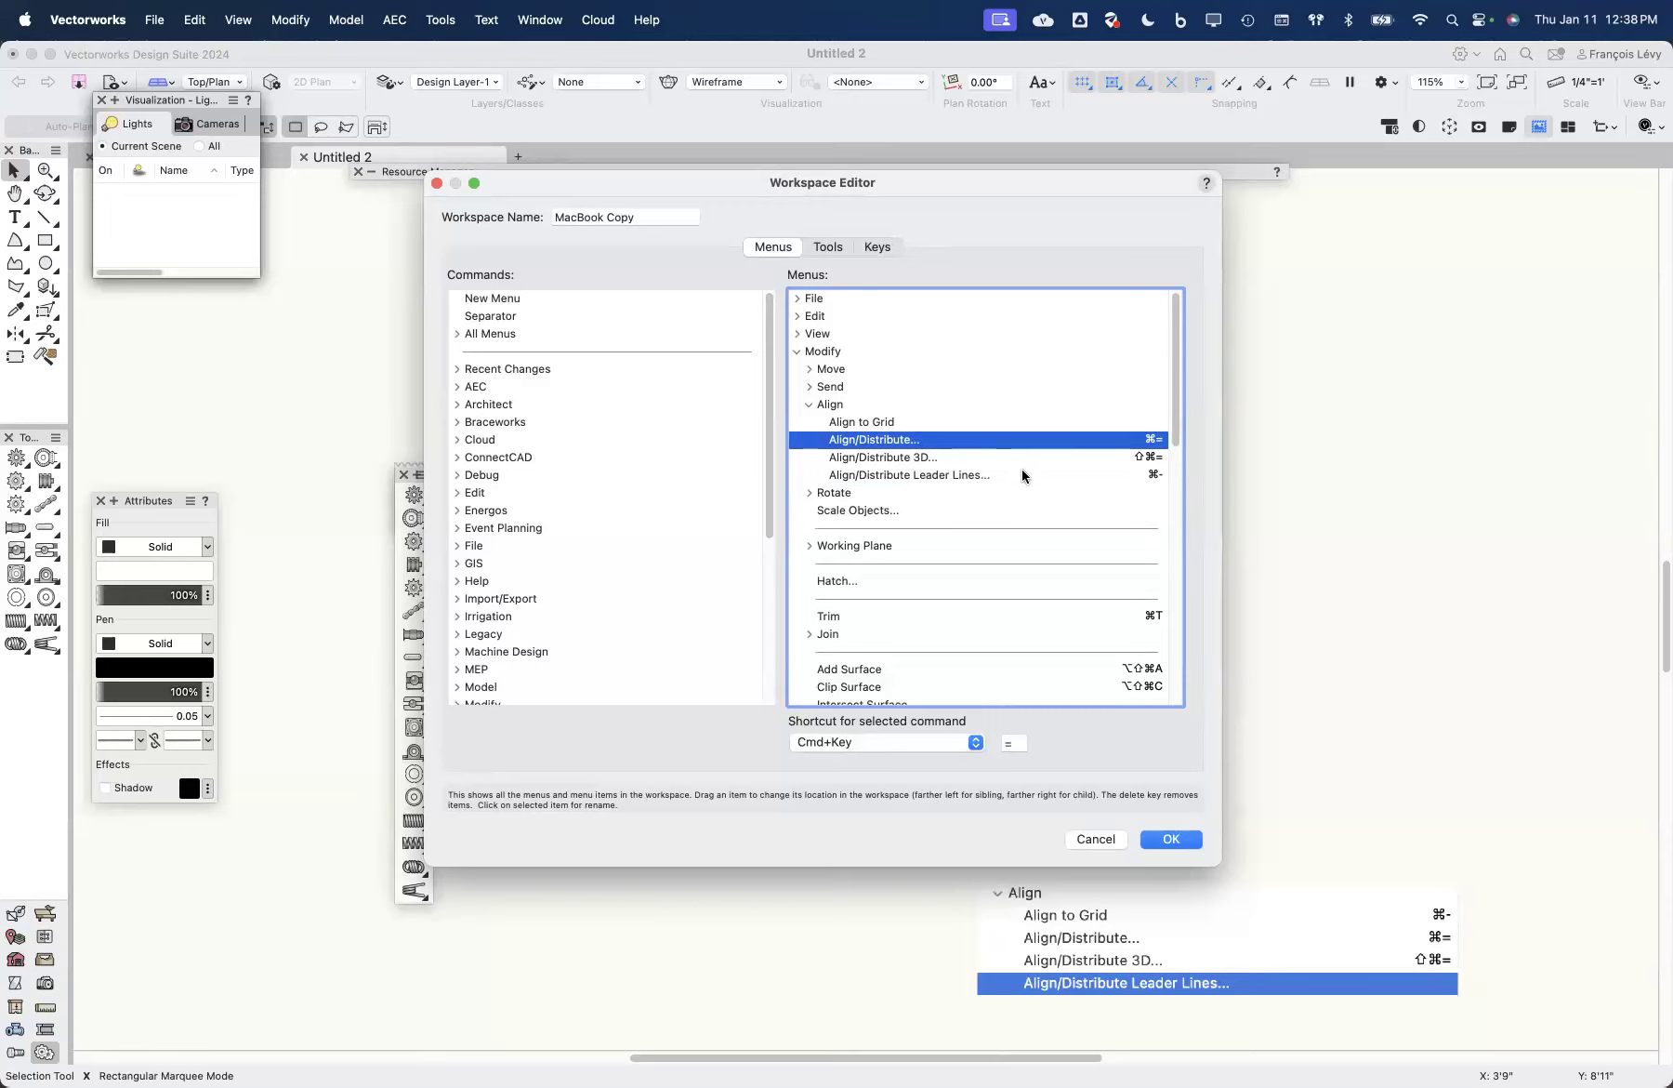
Step: Examine the shortcuts of the Rotate, Add Surface, Clip Surface and Compose commands in the workspace's Modify commands
click(808, 493)
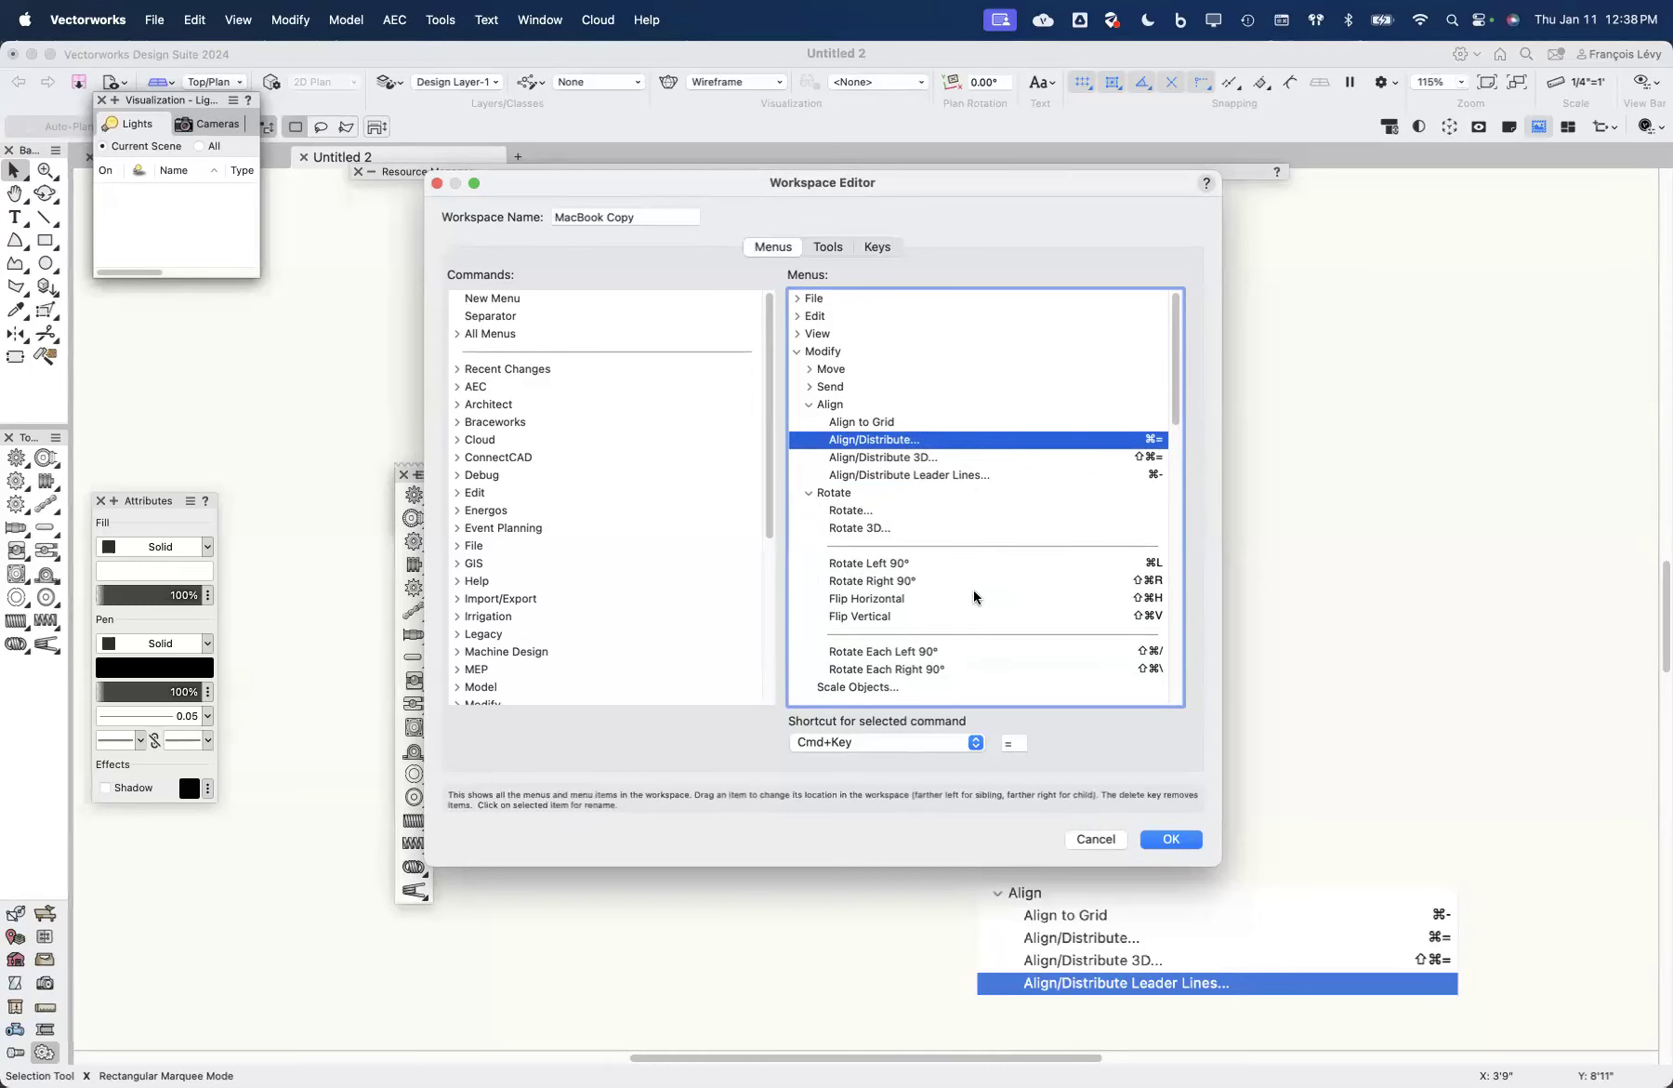
scroll(974, 590, down, 5)
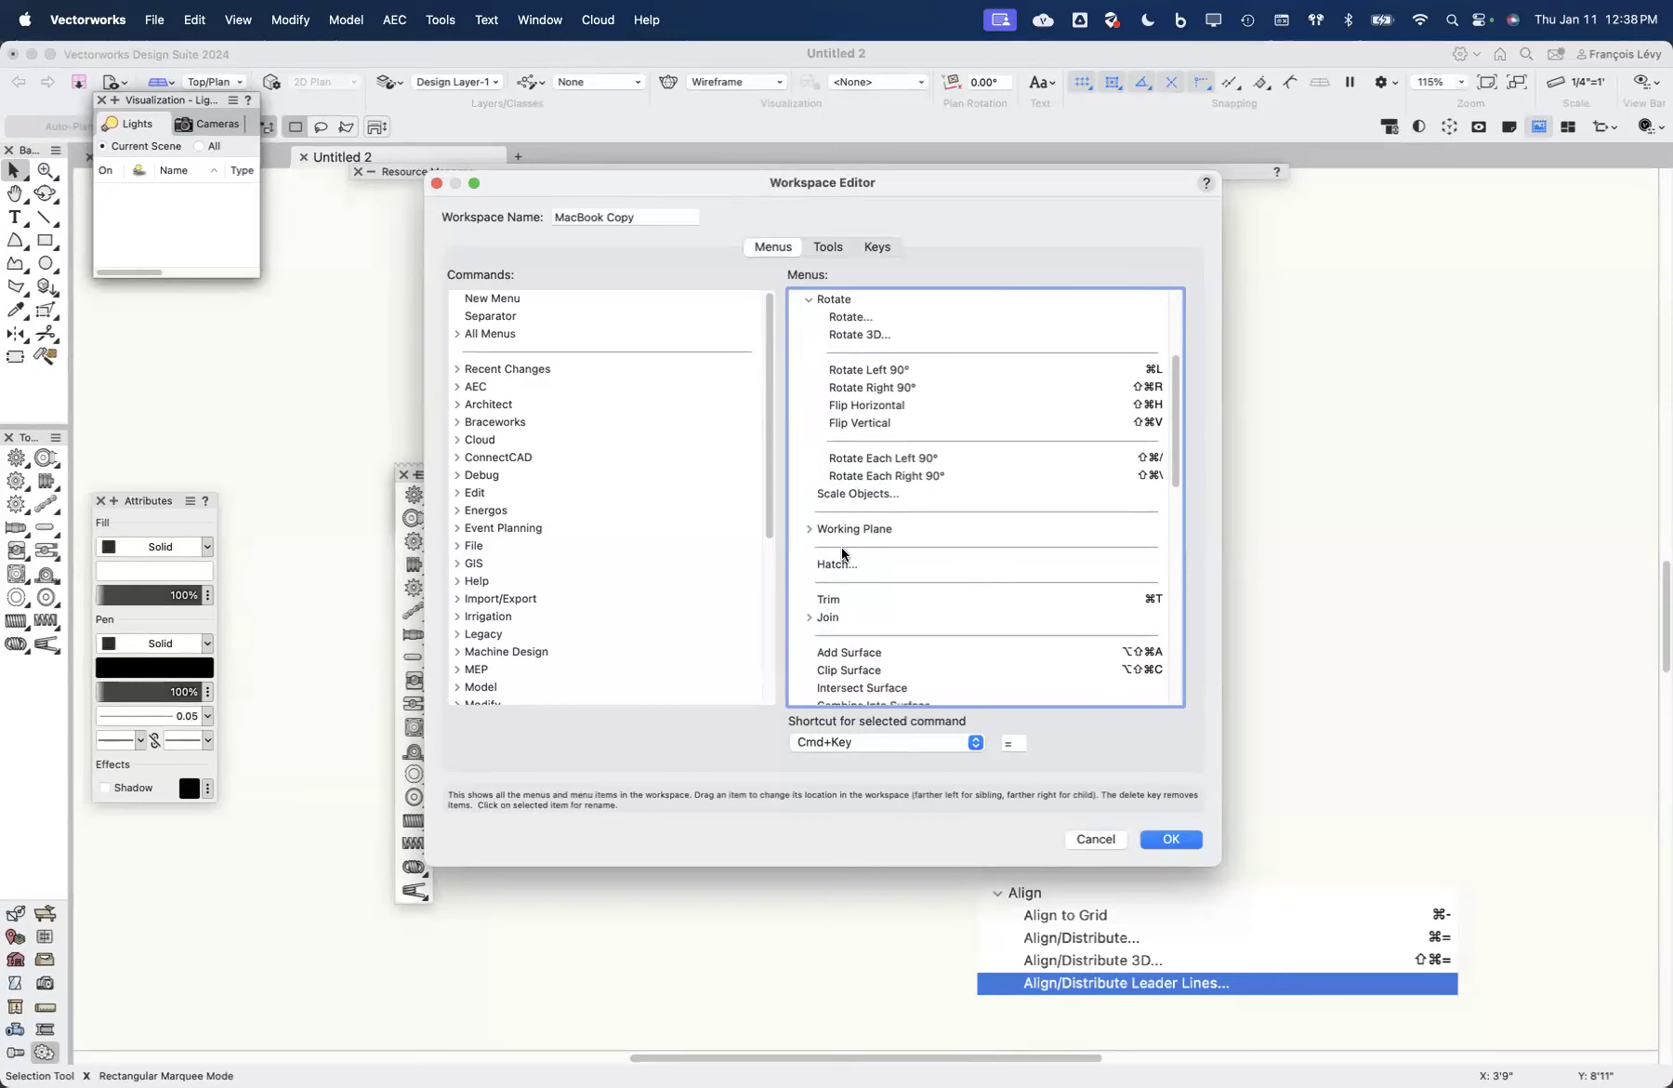
scroll(845, 543, up, 4)
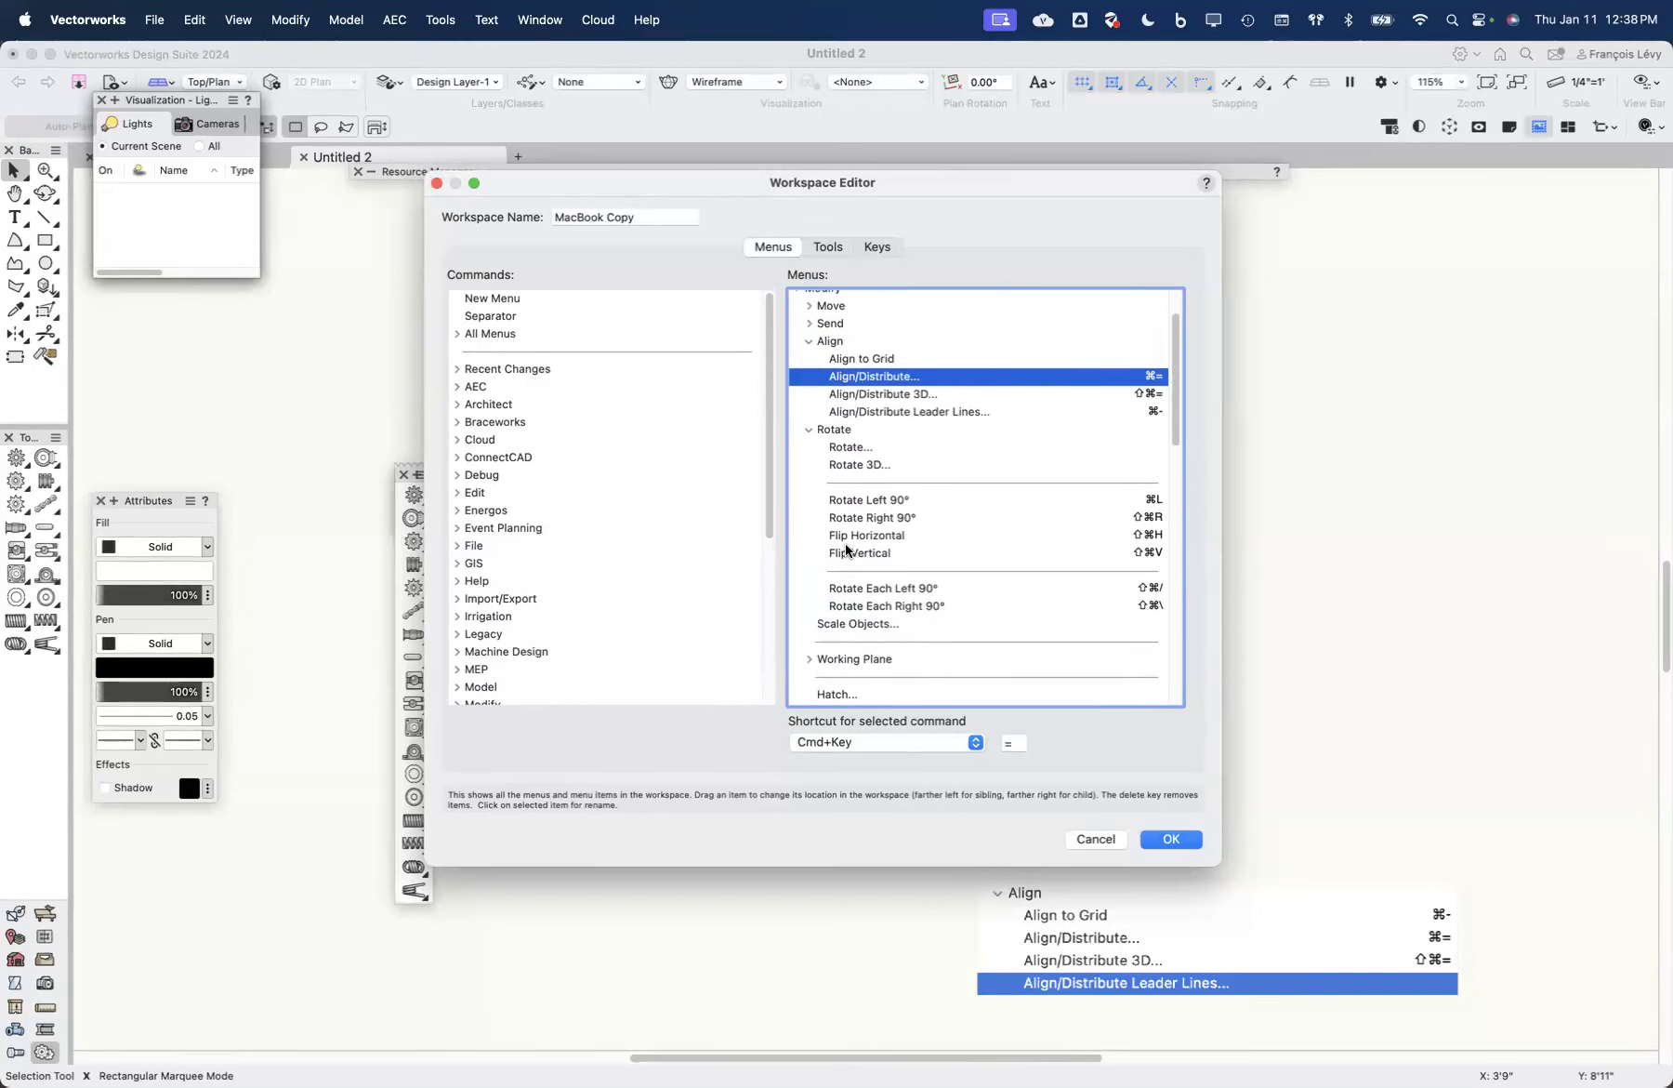
scroll(896, 546, down, 3)
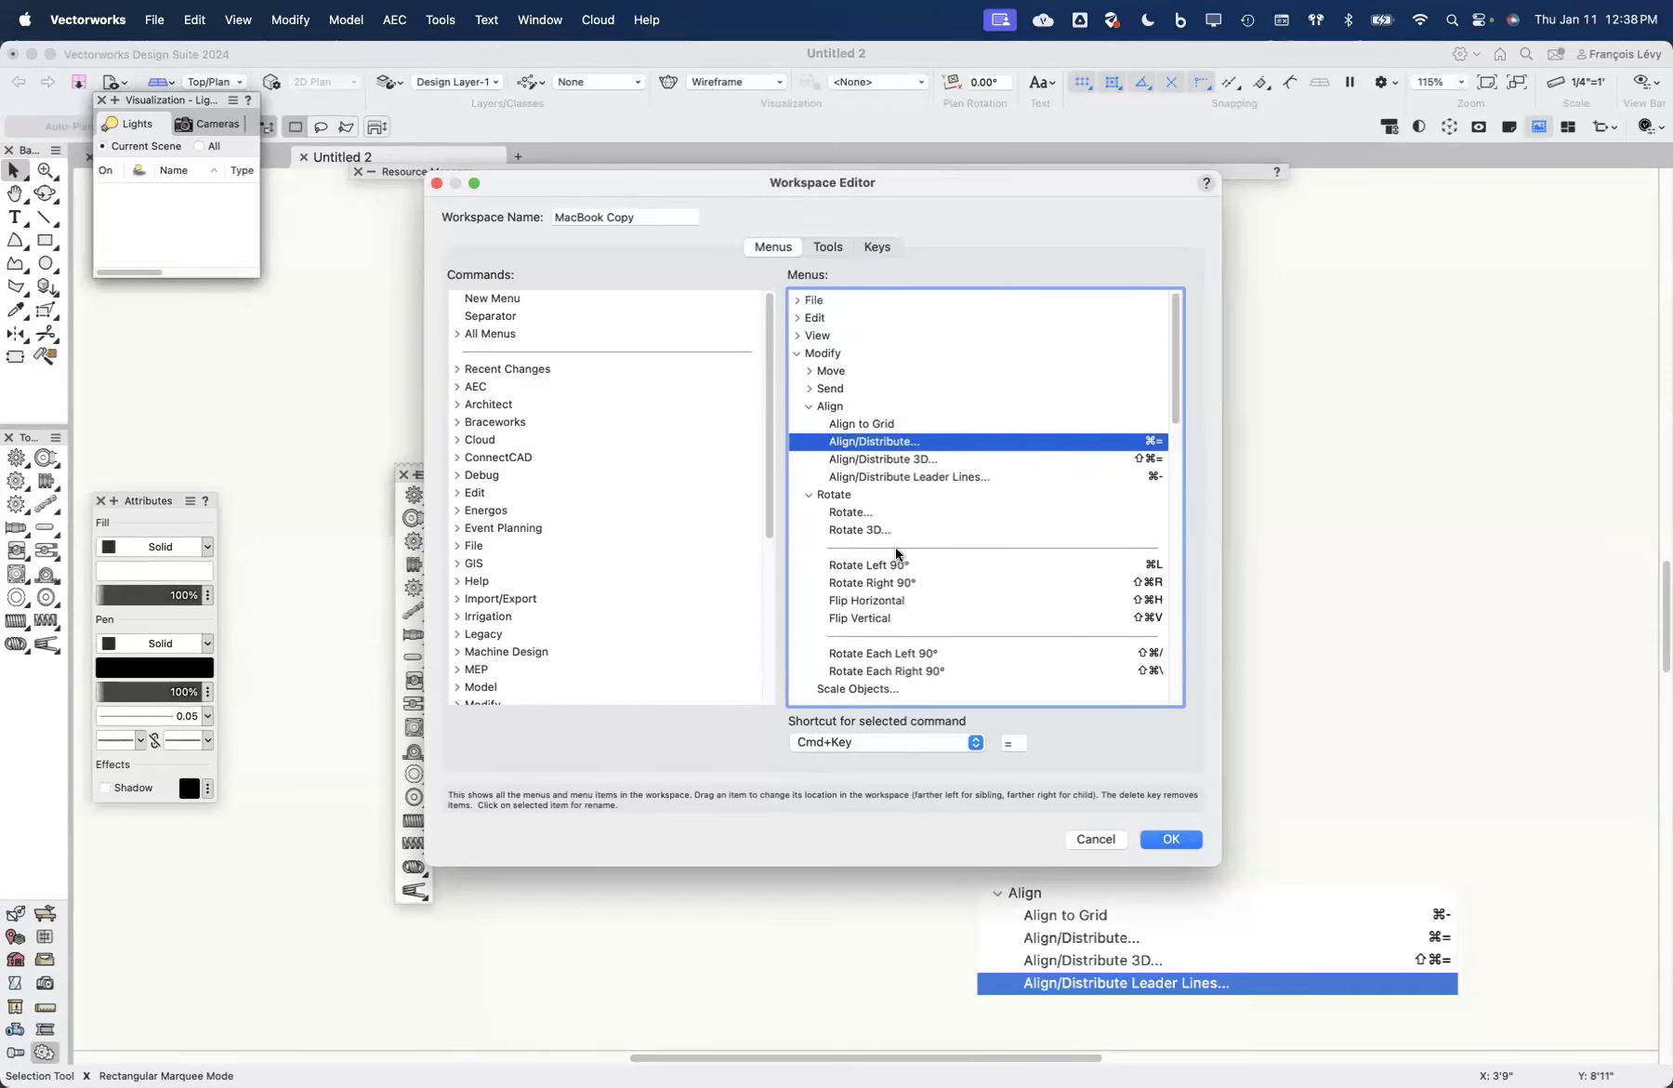
scroll(888, 535, down, 6)
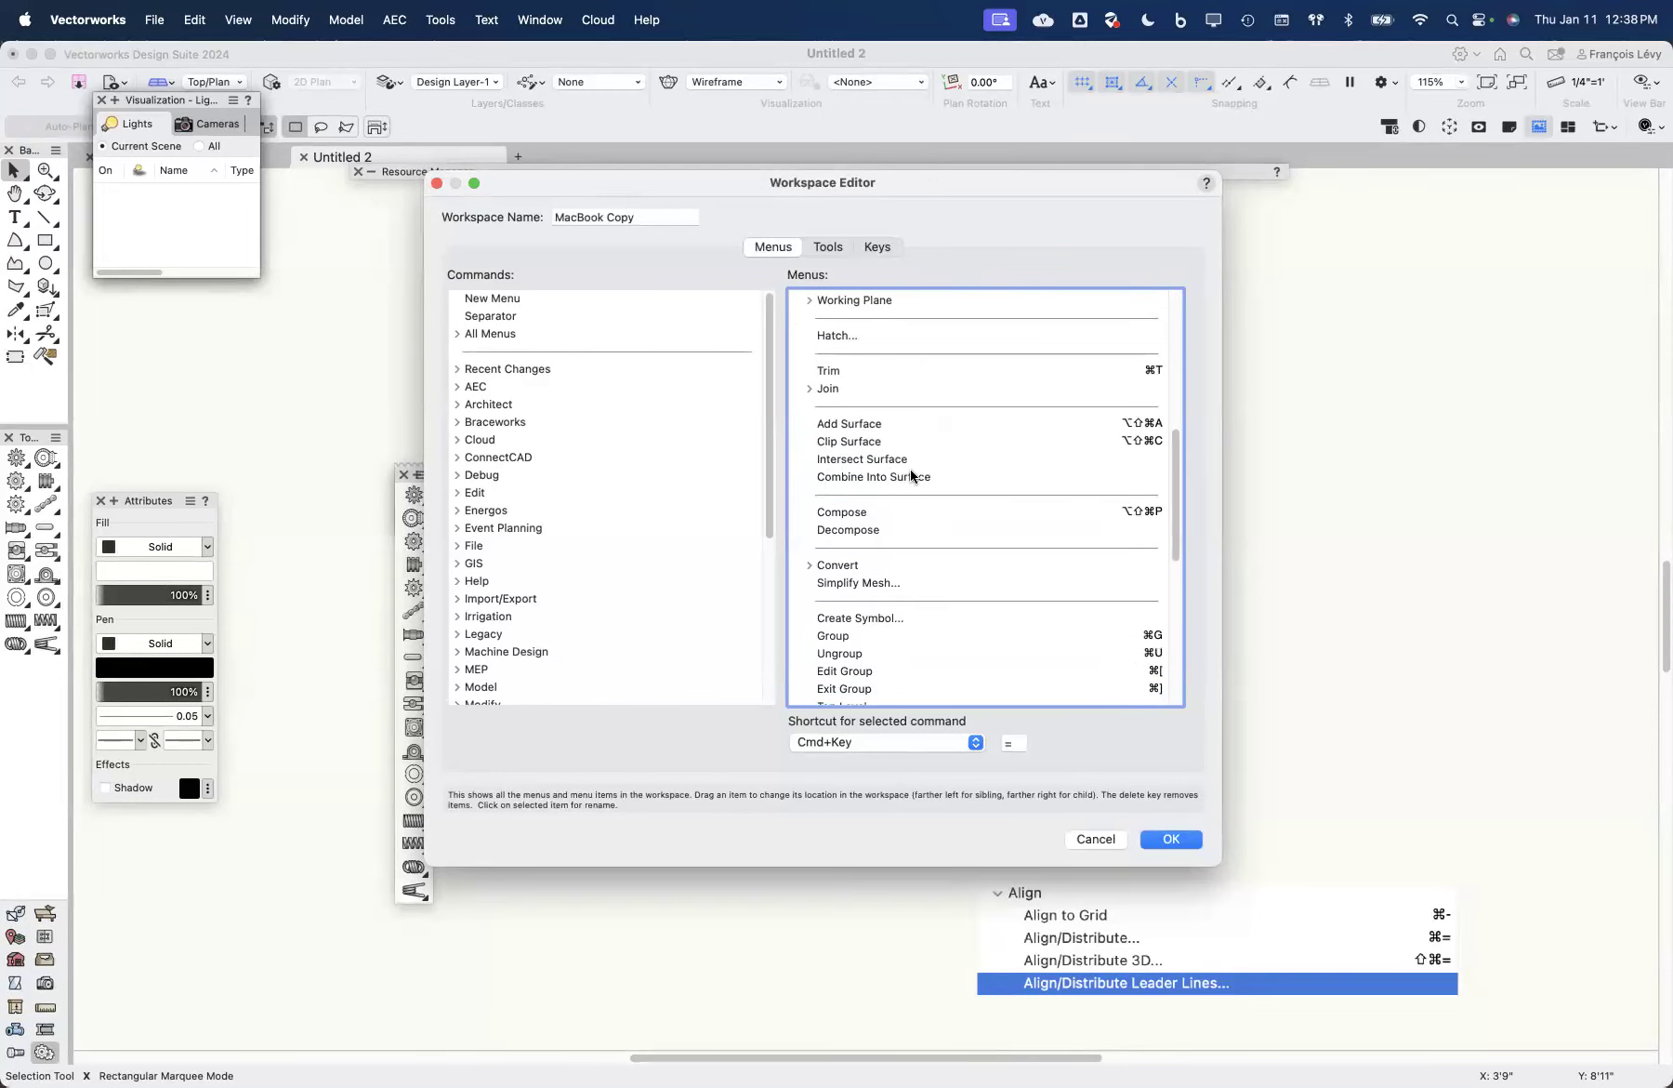
click(1144, 424)
click(1143, 441)
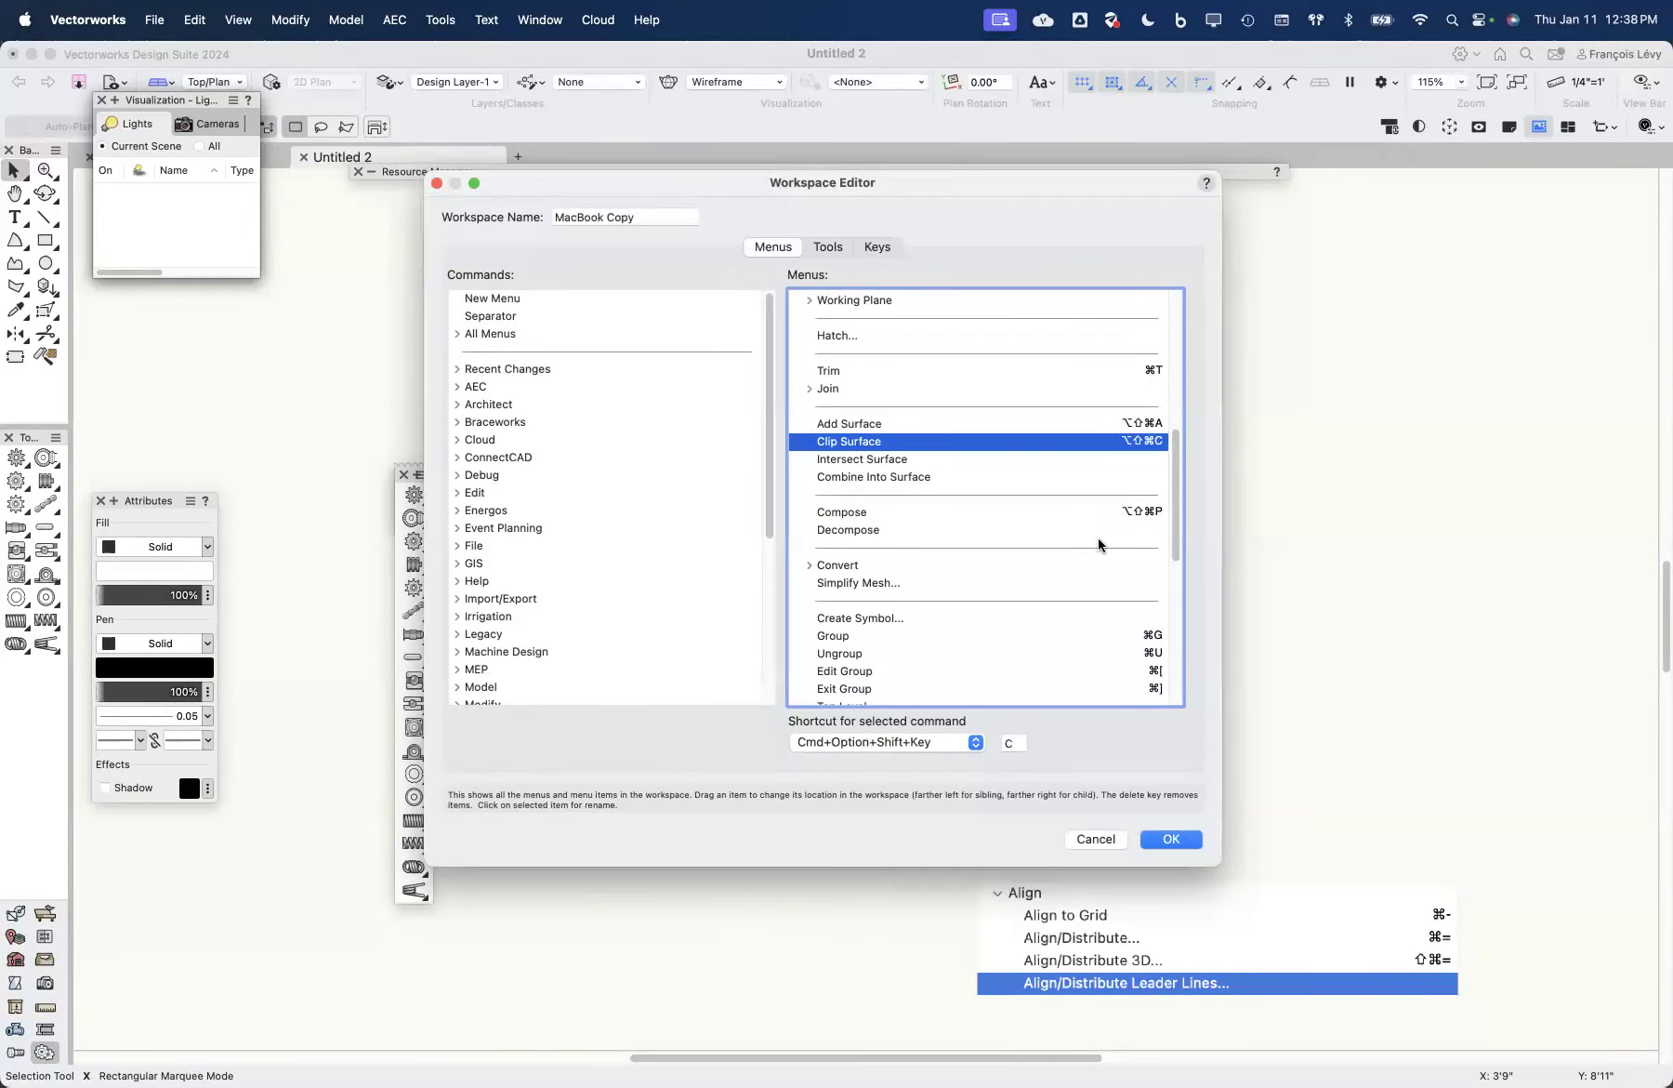
click(1142, 513)
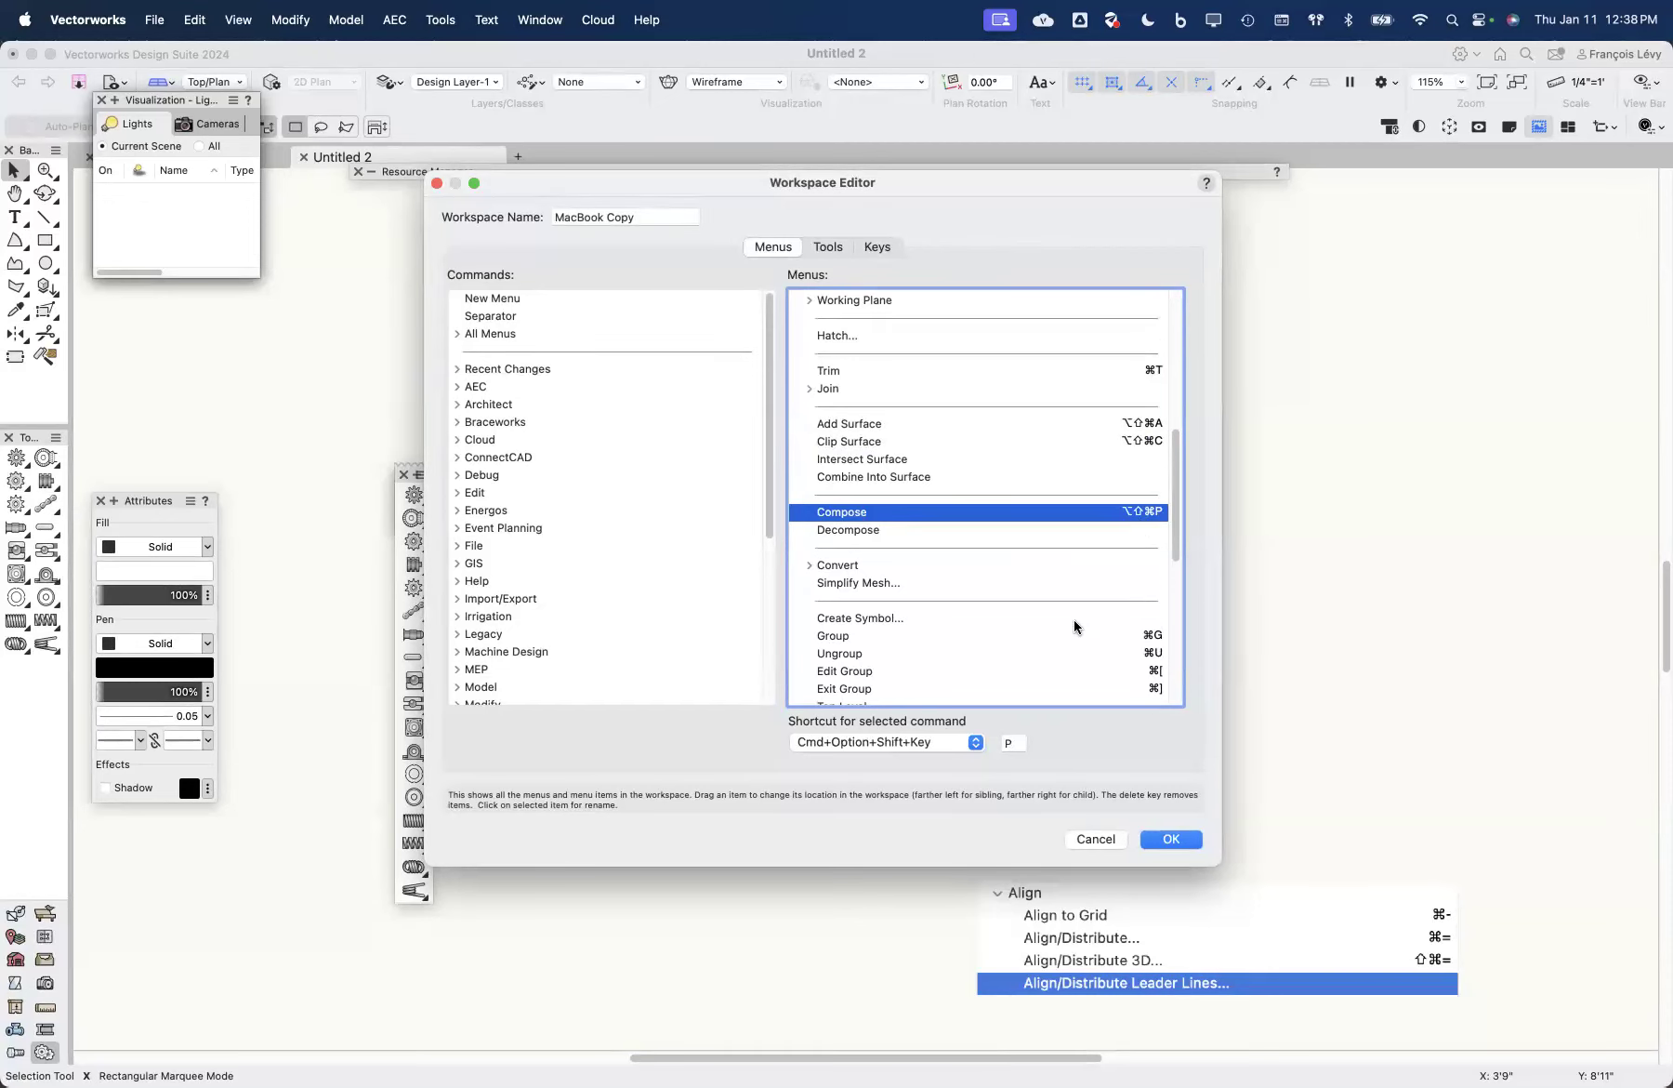
scroll(1073, 620, up, 10)
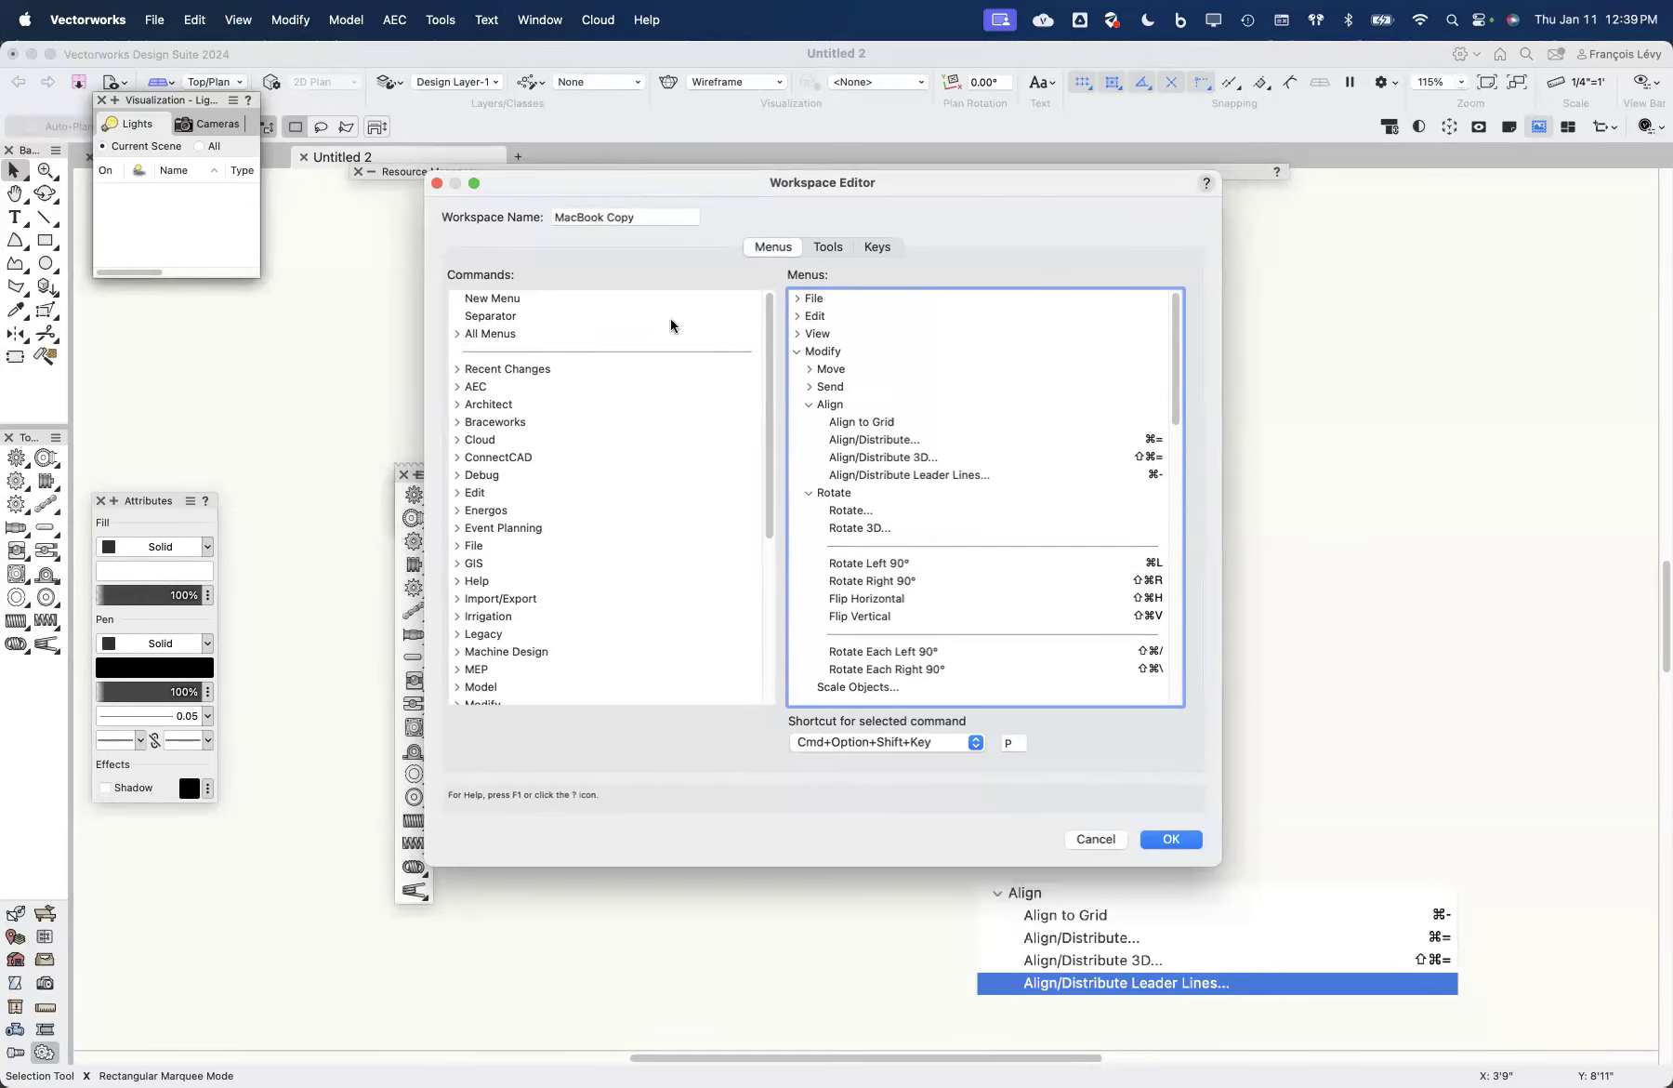
scroll(1038, 488, down, 5)
scroll(1038, 488, down, 3)
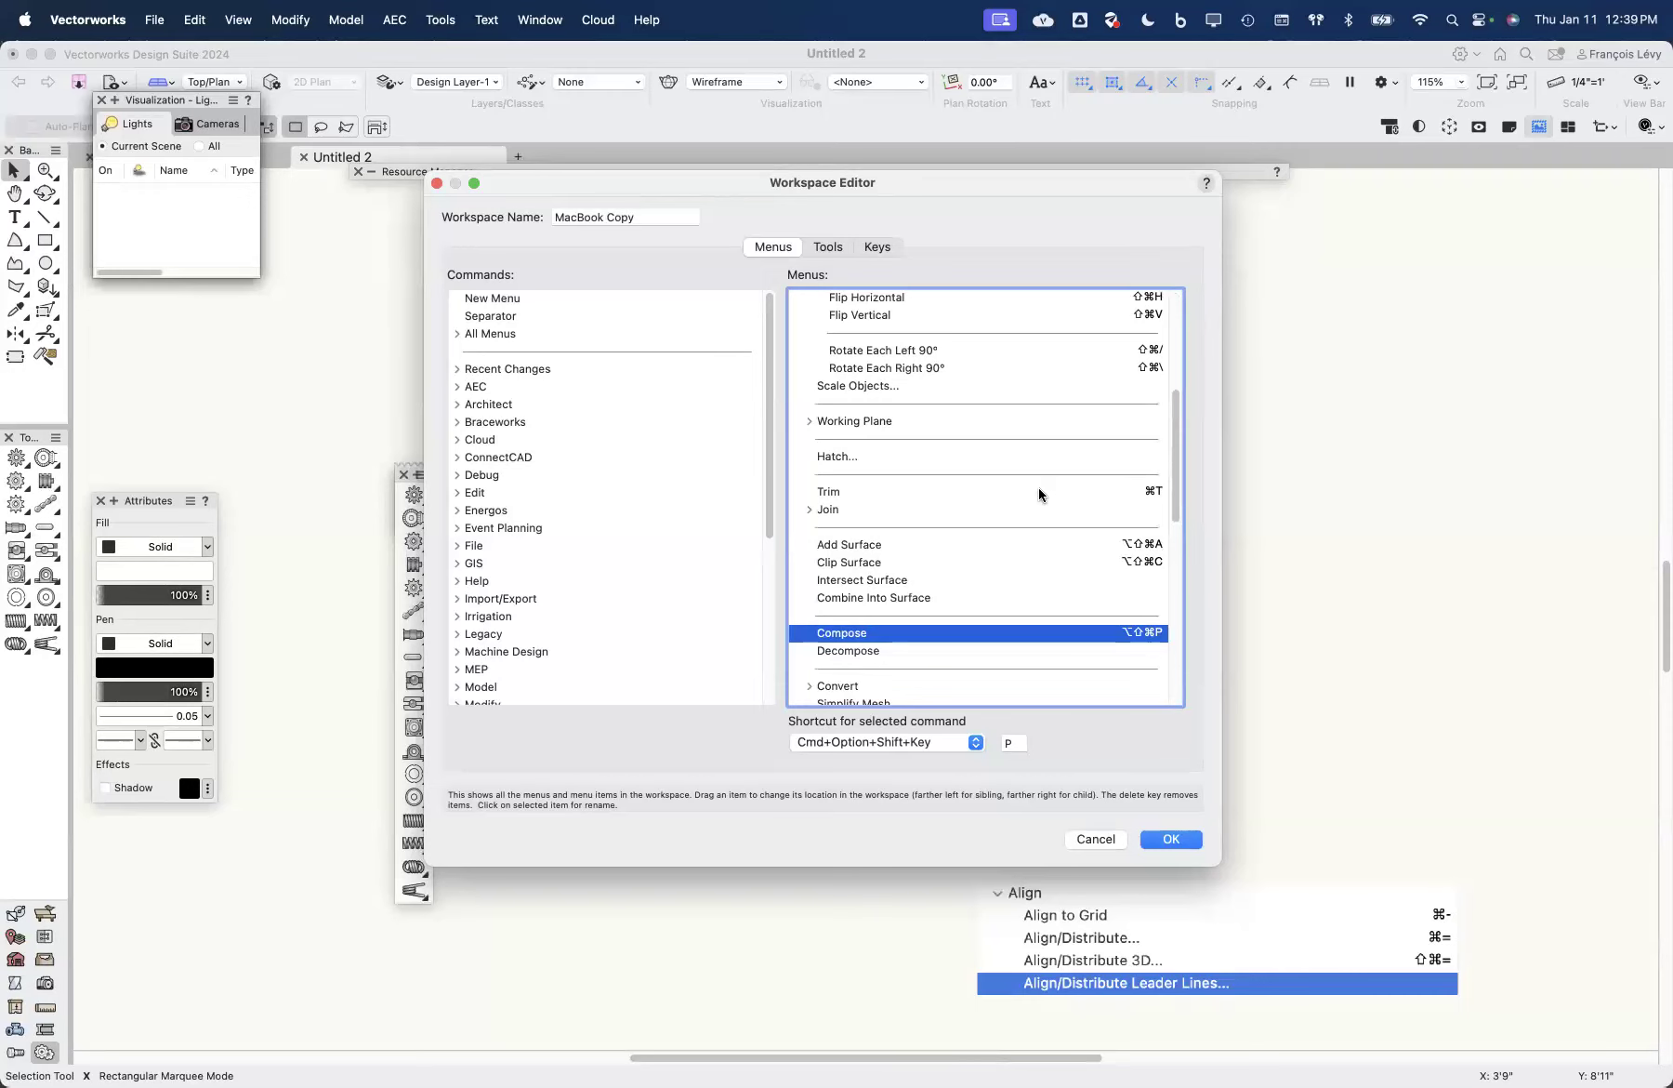
scroll(1038, 490, down, 3)
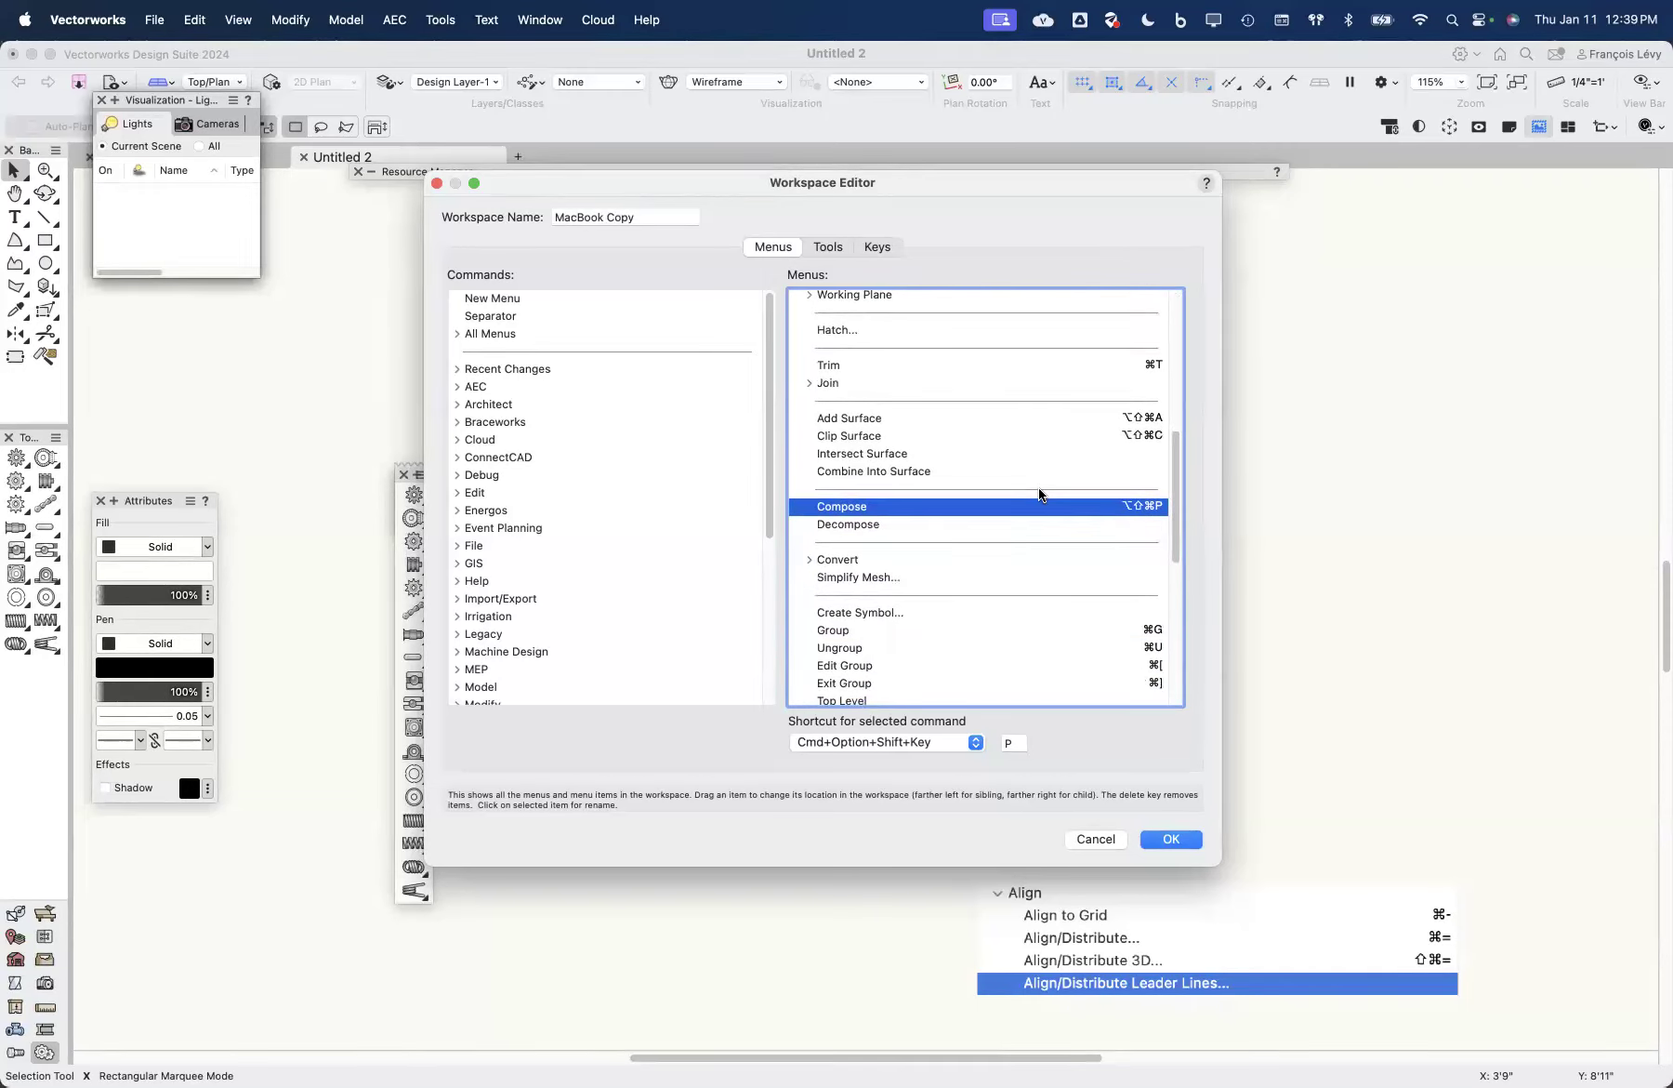
scroll(1040, 493, up, 8)
scroll(1038, 488, up, 3)
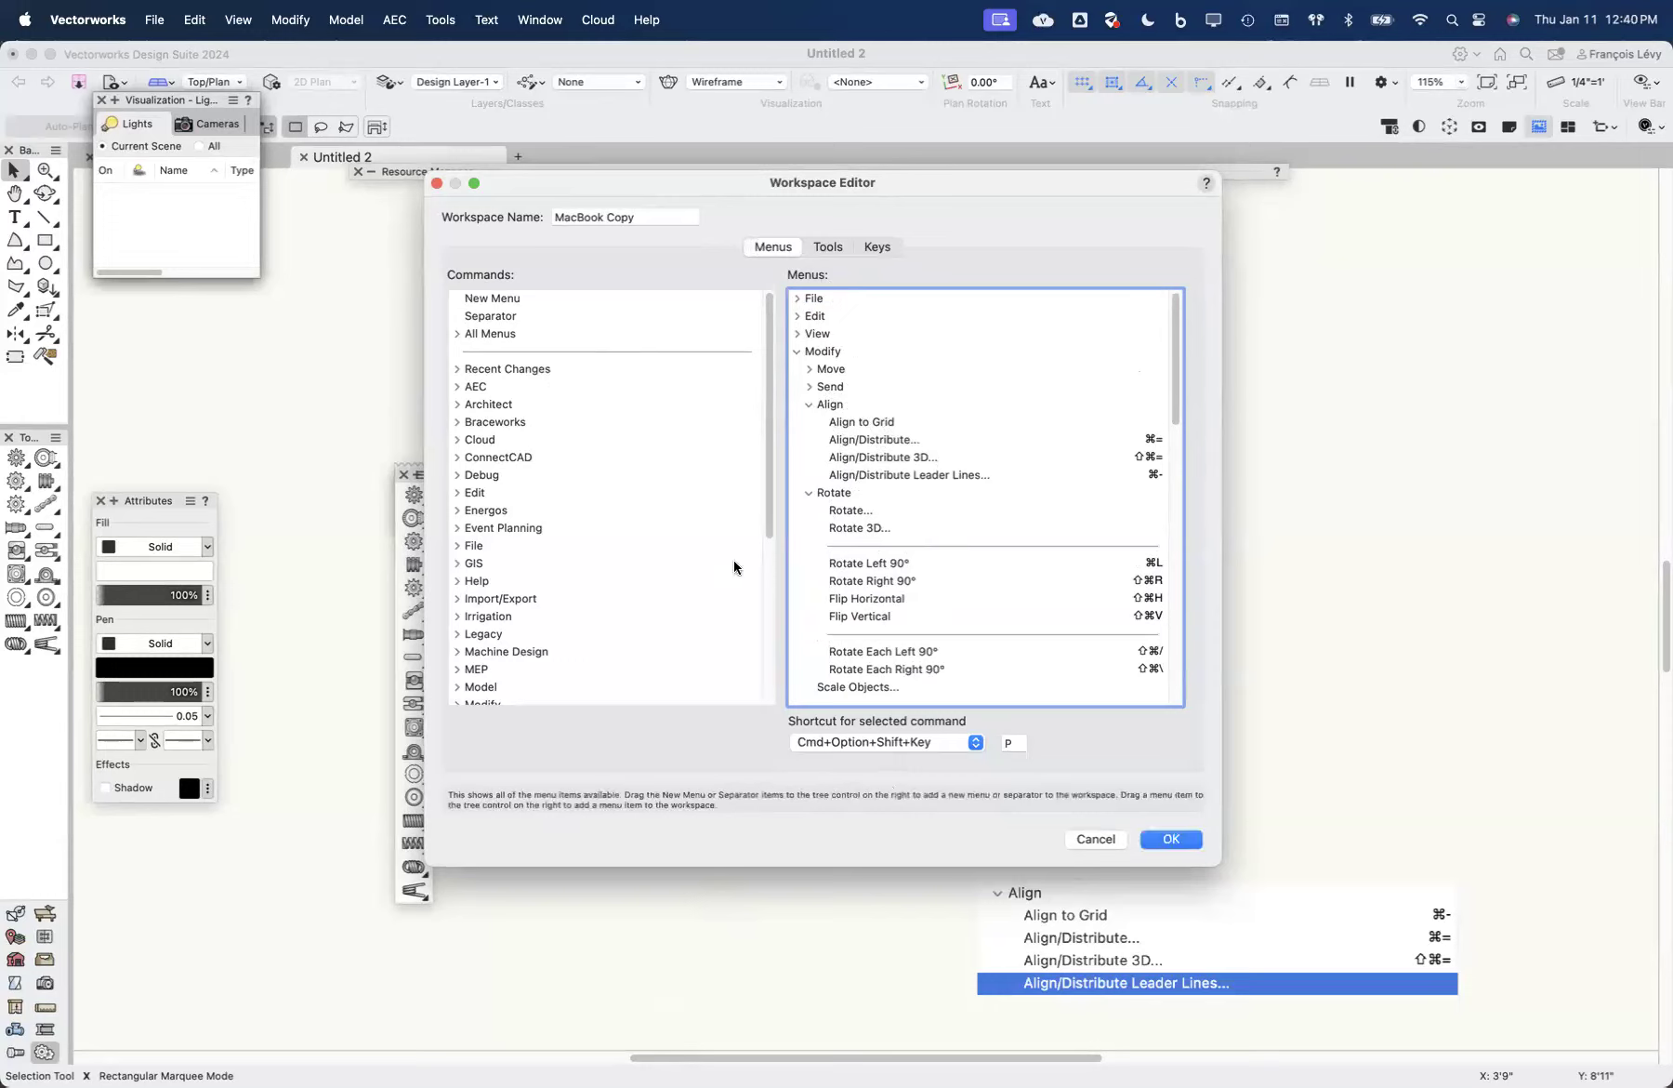
Step: Leave the Workspace Editor without saving its changes and duplicate the Architect workspace
click(1100, 839)
click(528, 23)
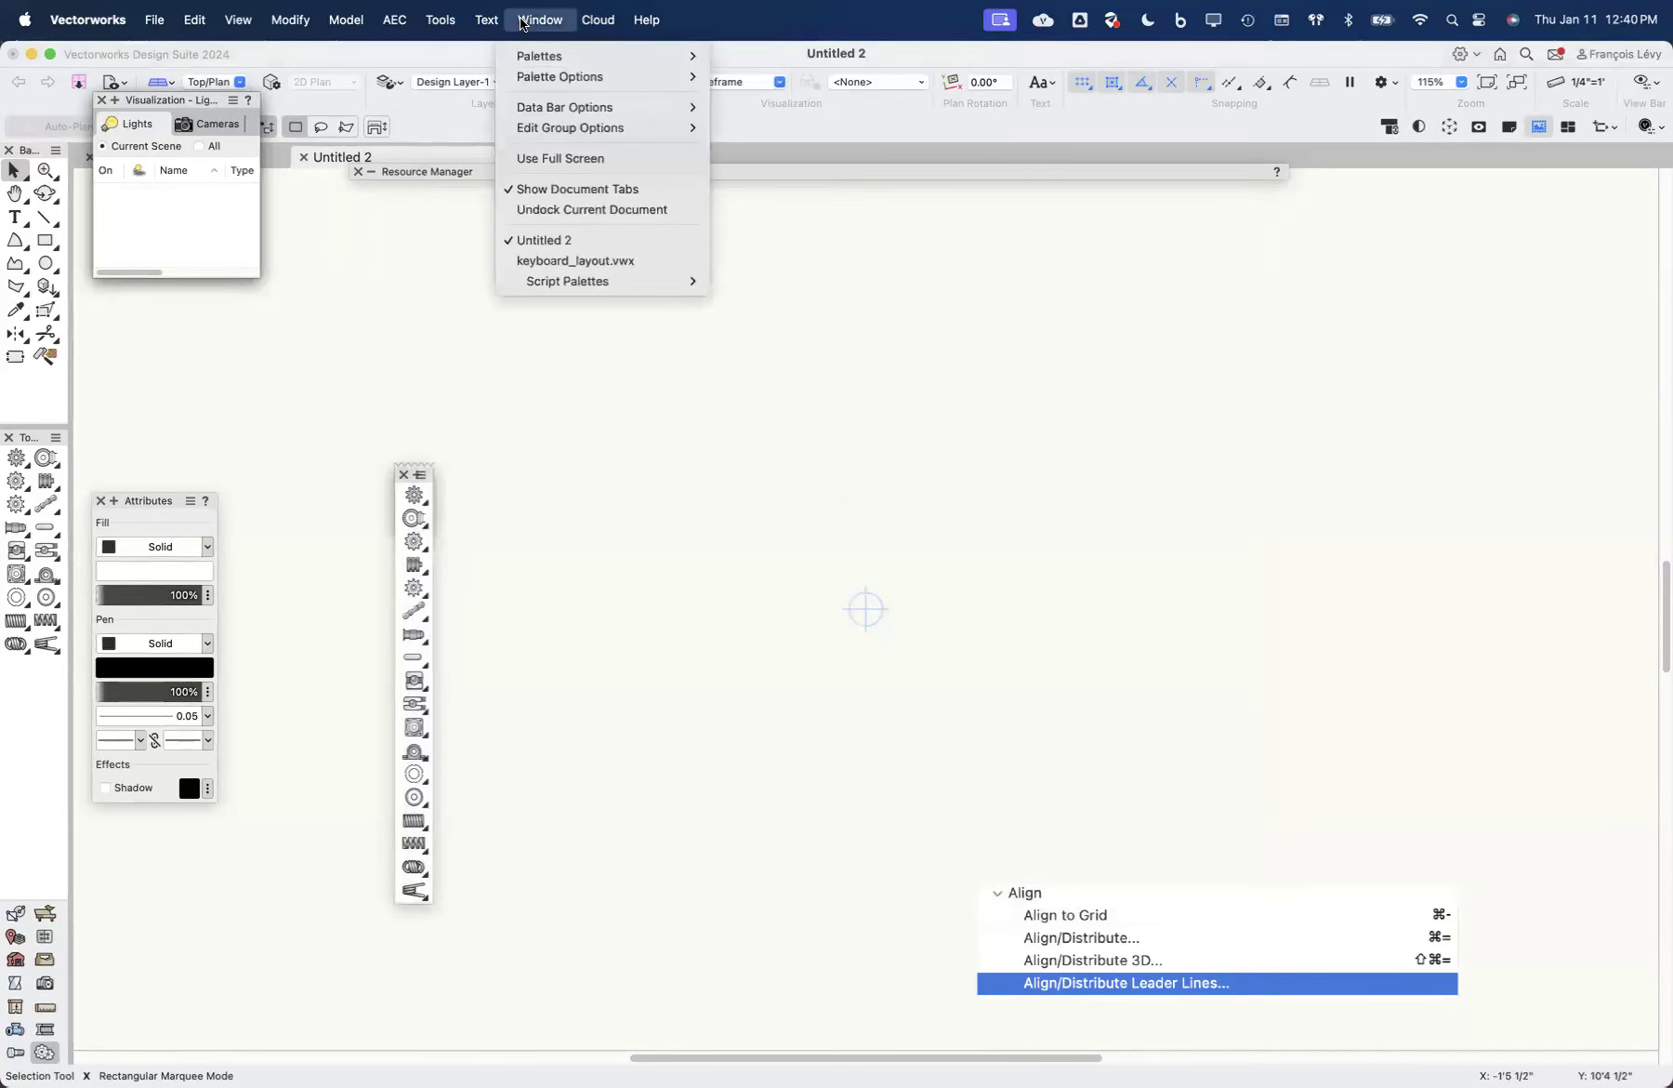
mouse_move(441, 19)
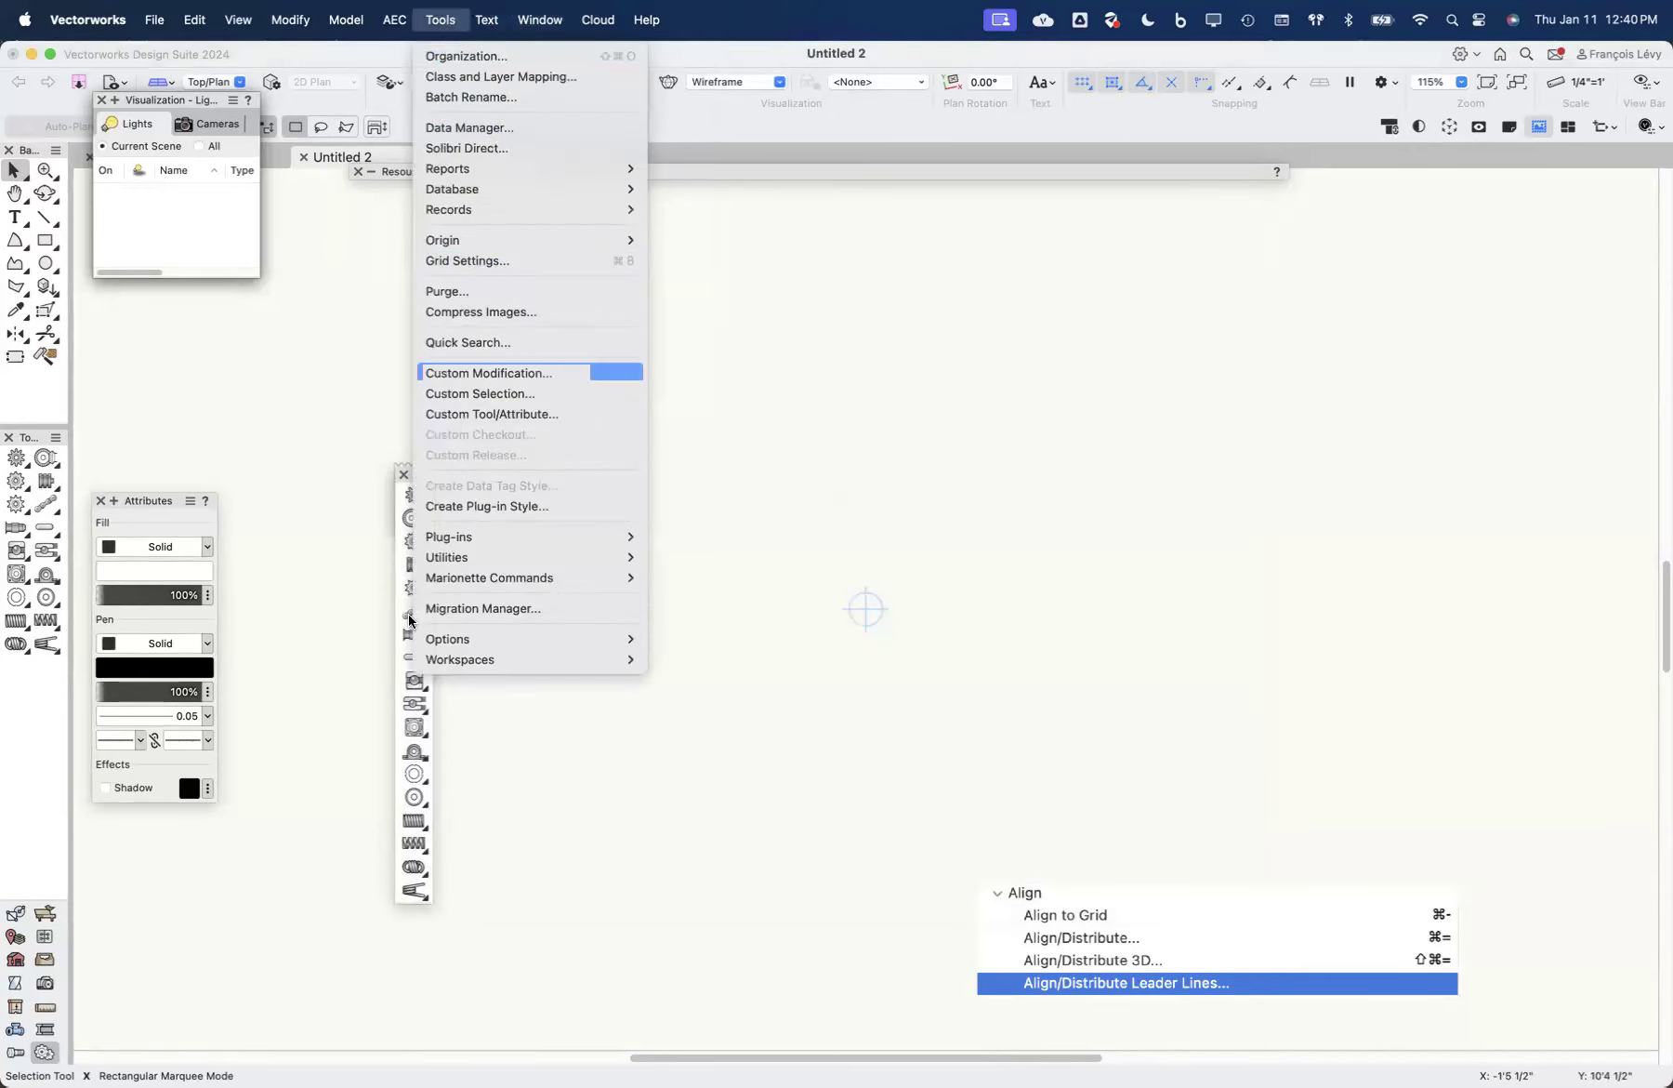
mouse_move(442, 662)
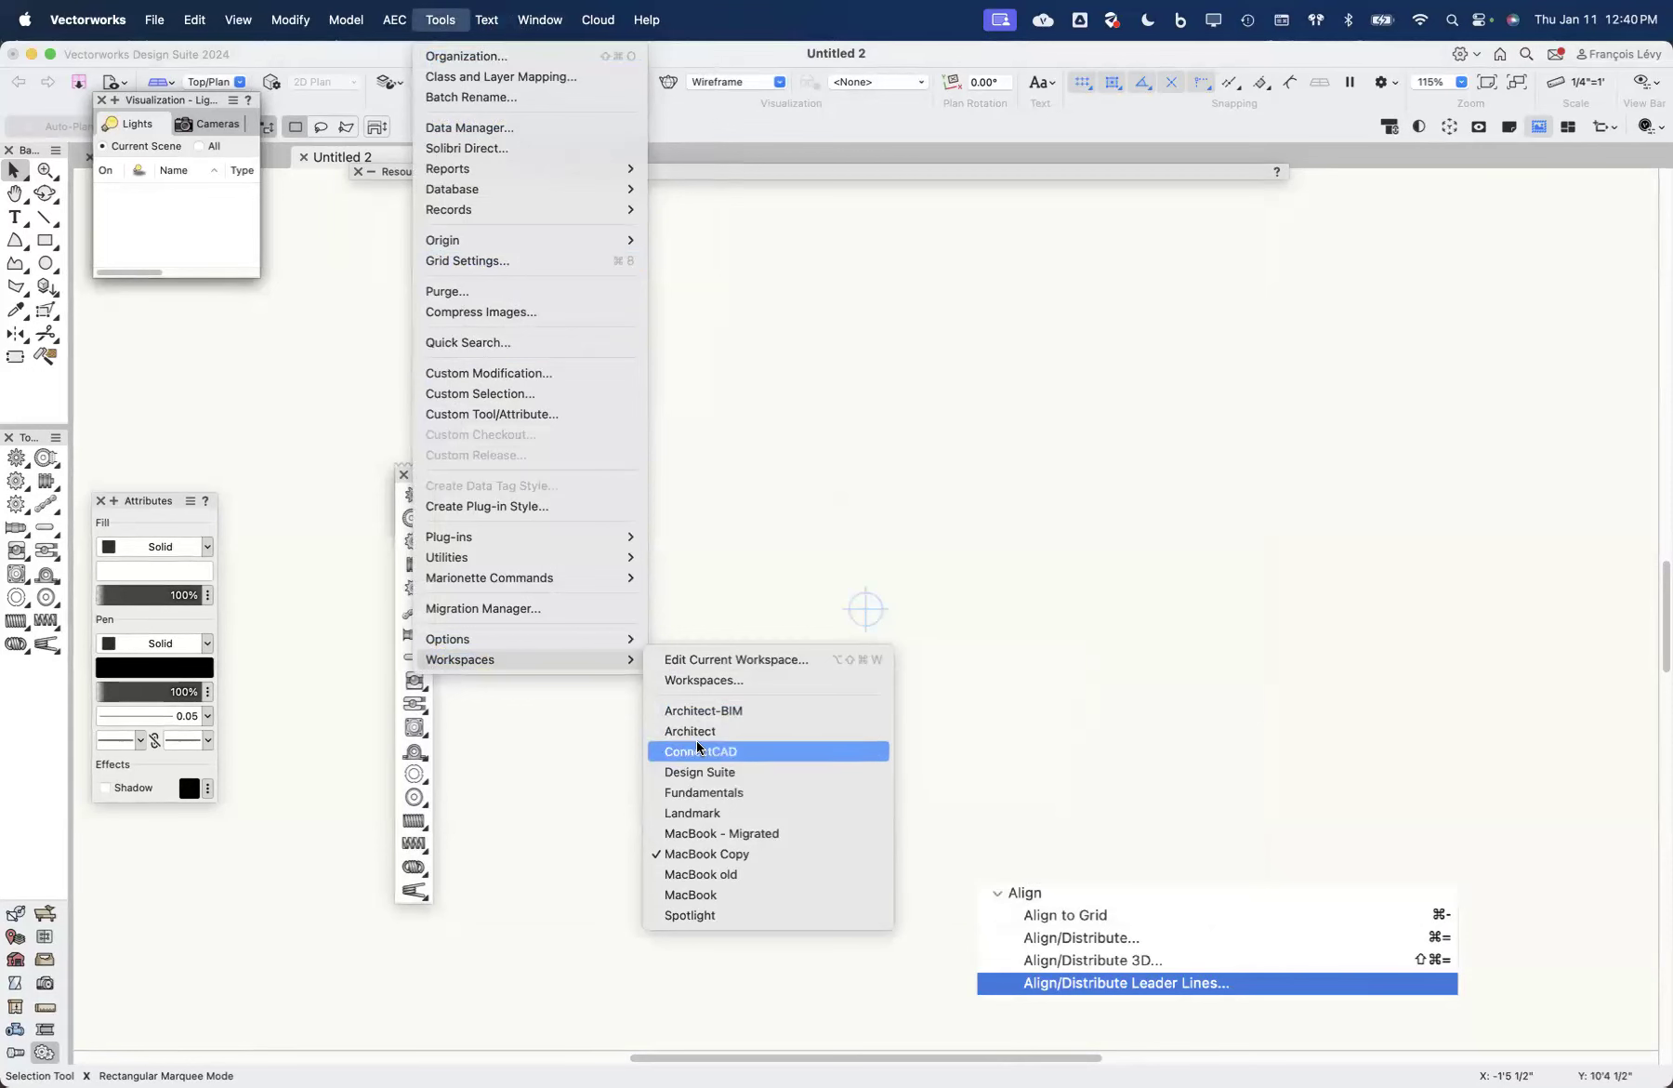
click(706, 683)
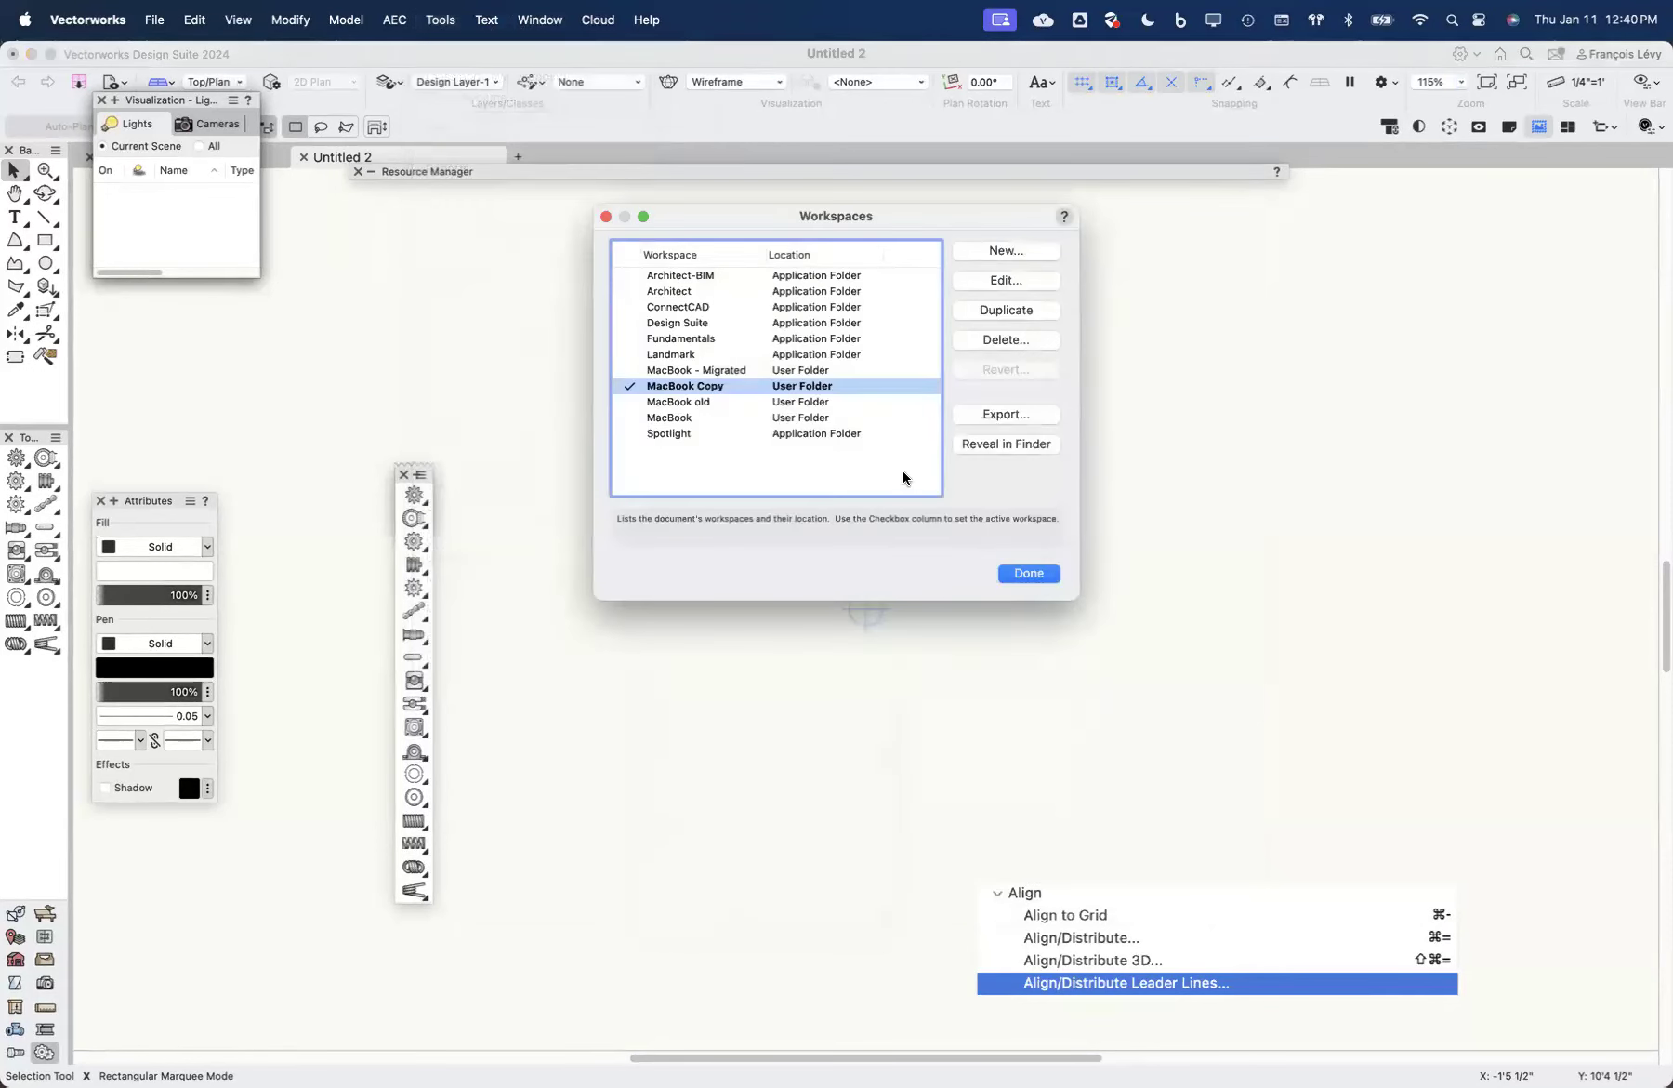
click(702, 292)
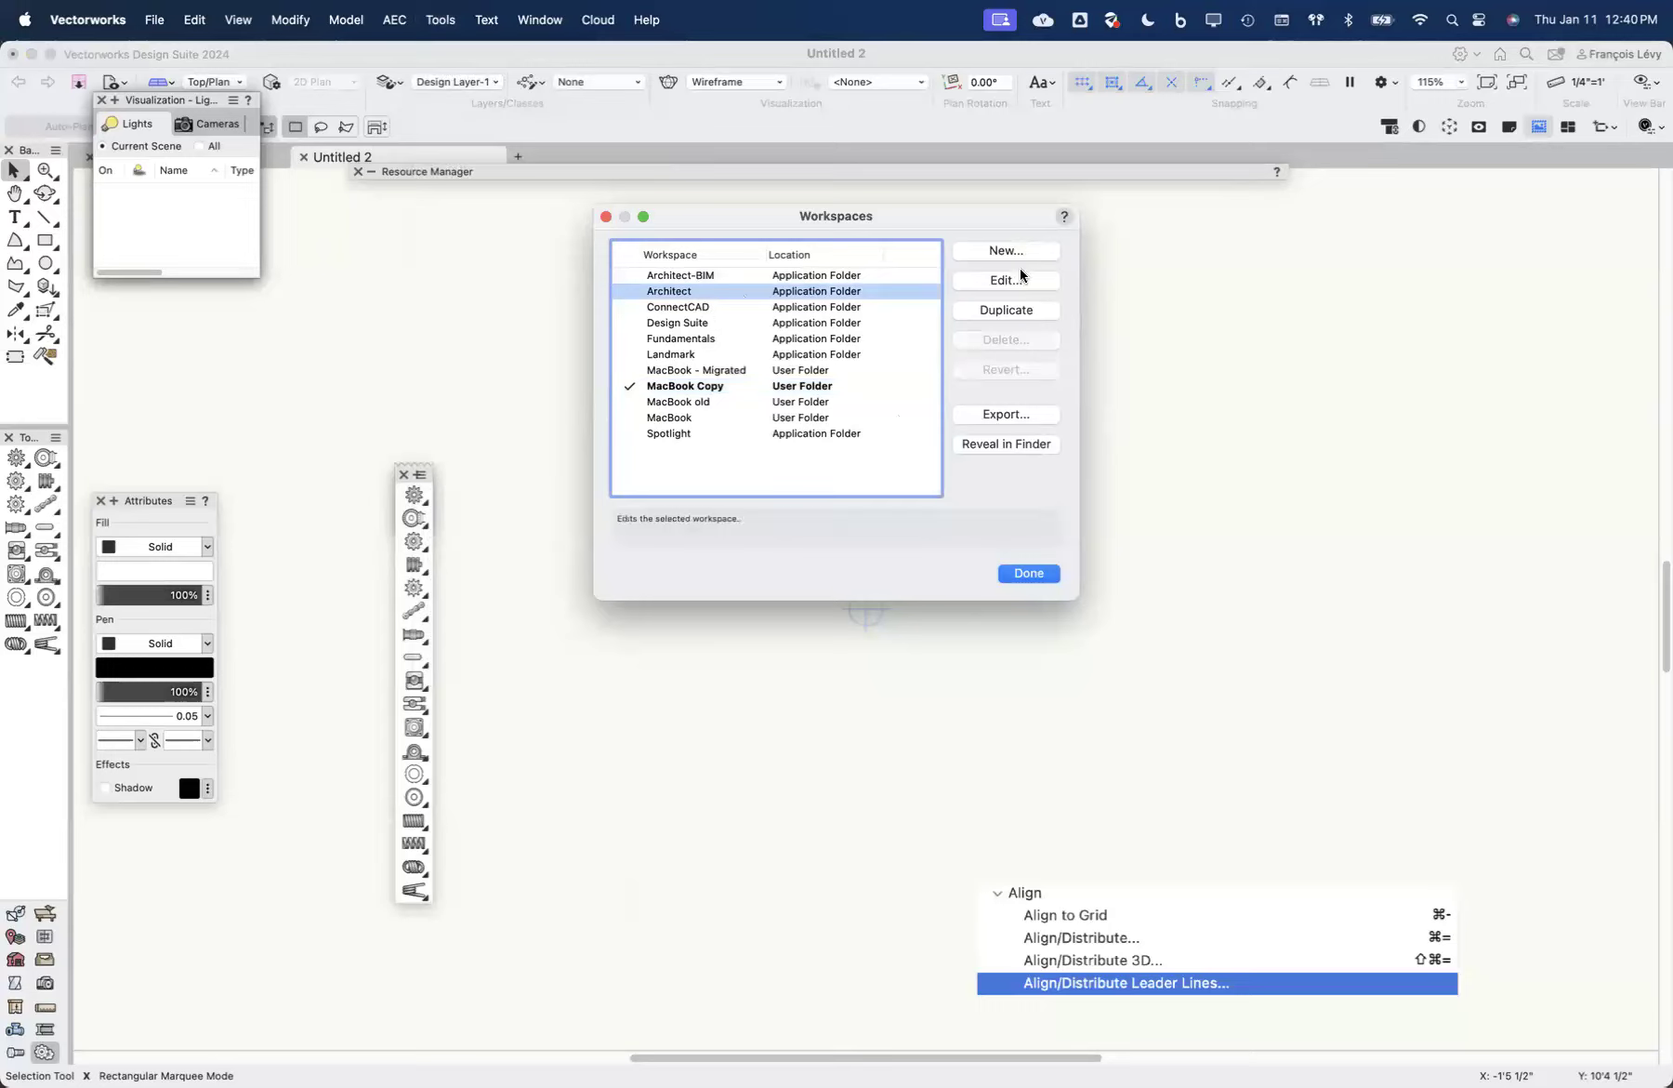
click(1011, 312)
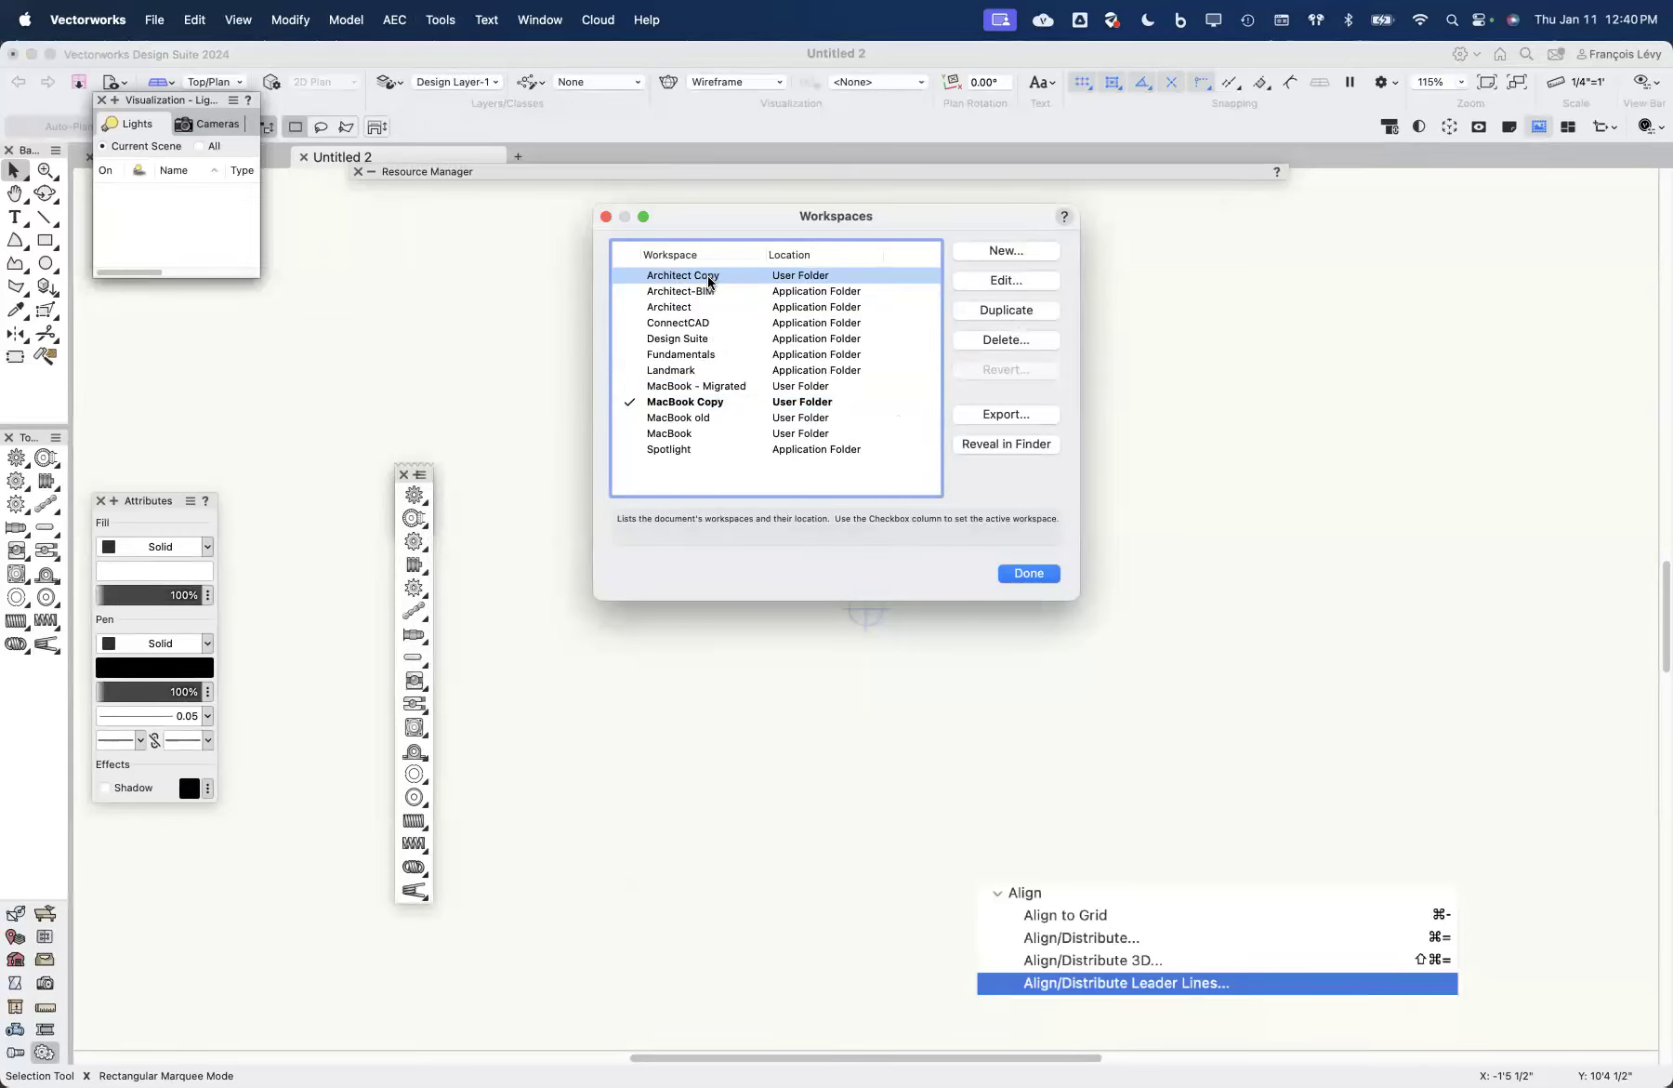
Step: Start renaming the Architect Copy workspace using the word "My", and discard the edit
click(1015, 281)
double_click(617, 218)
key(BackSpace)
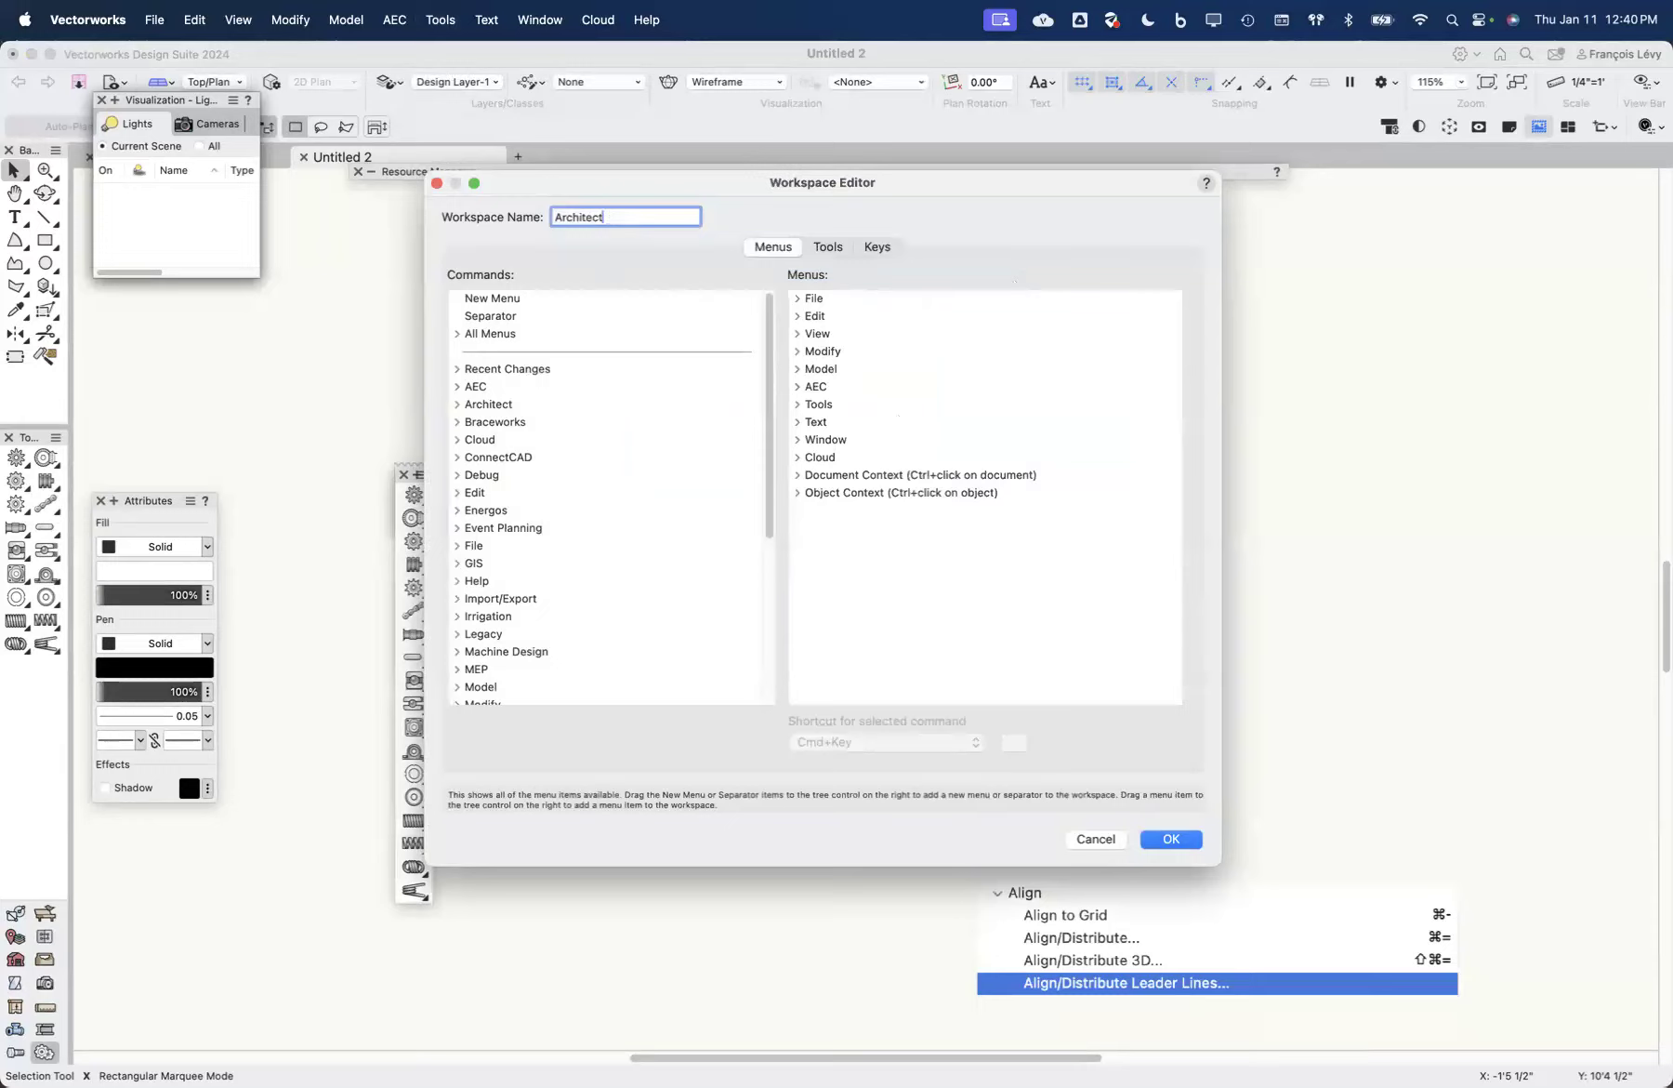
text(My)
click(1085, 838)
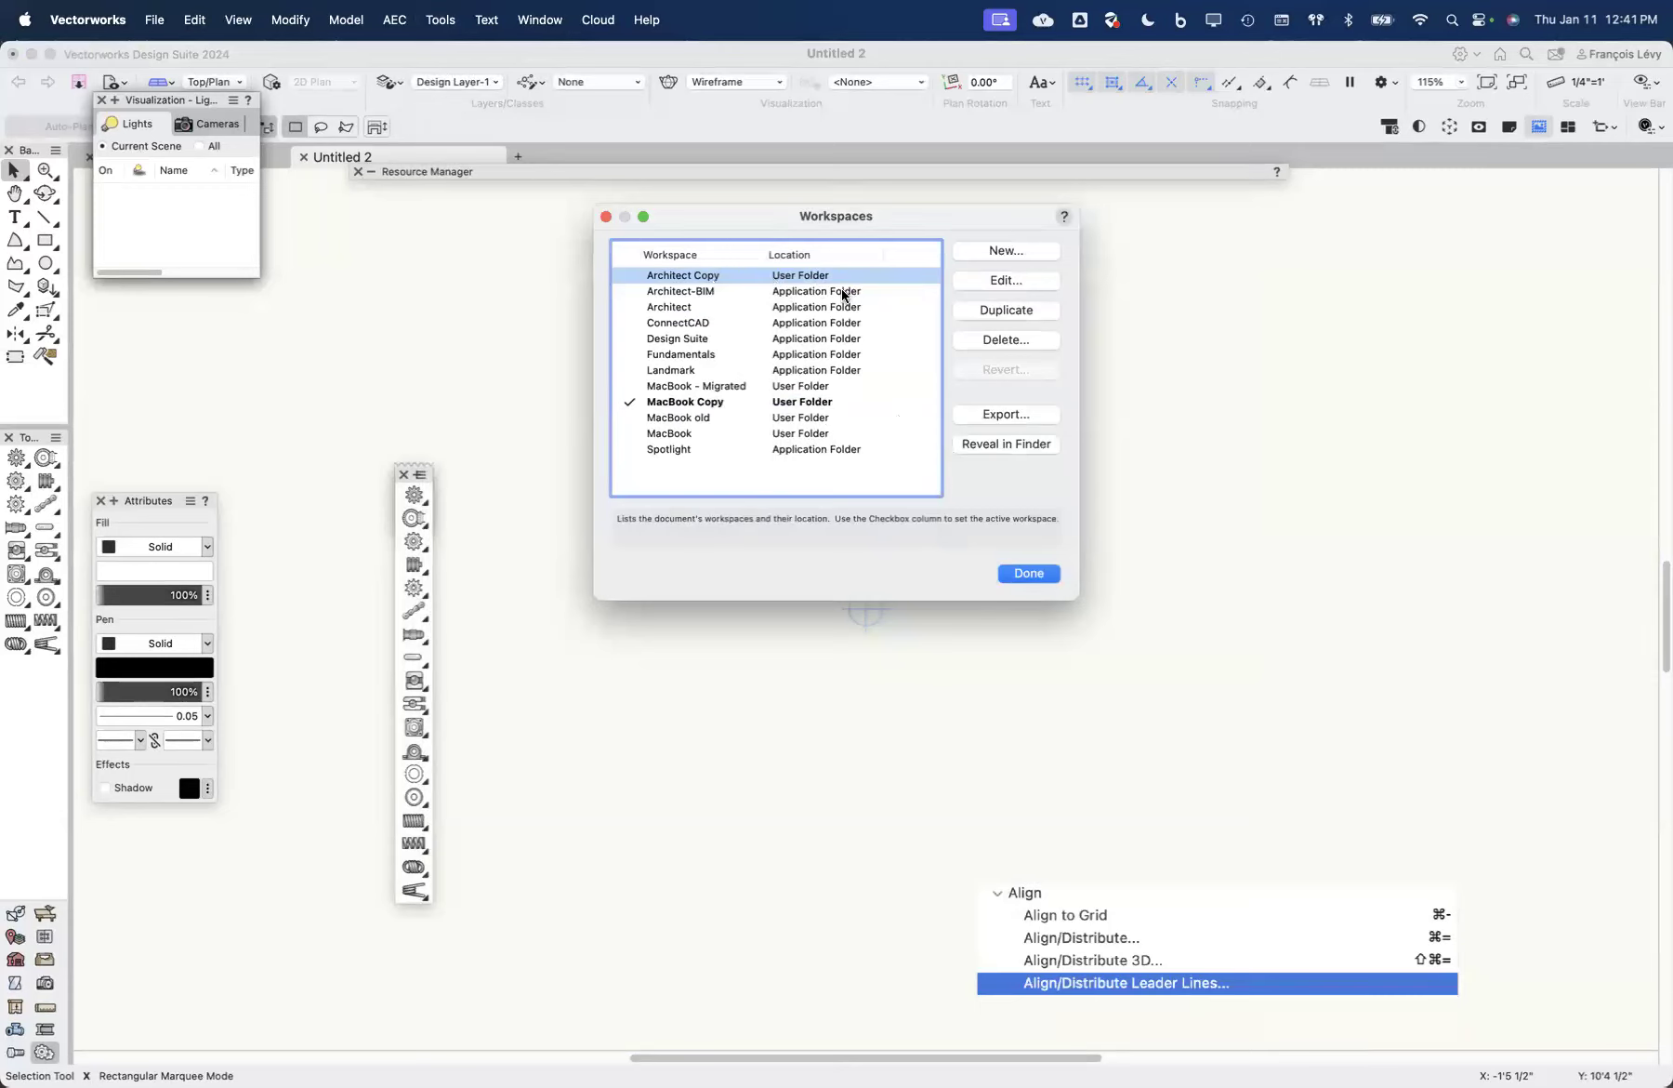
Step: Delete the Architect Copy and MacBook - Migrated workspaces permanently
click(724, 307)
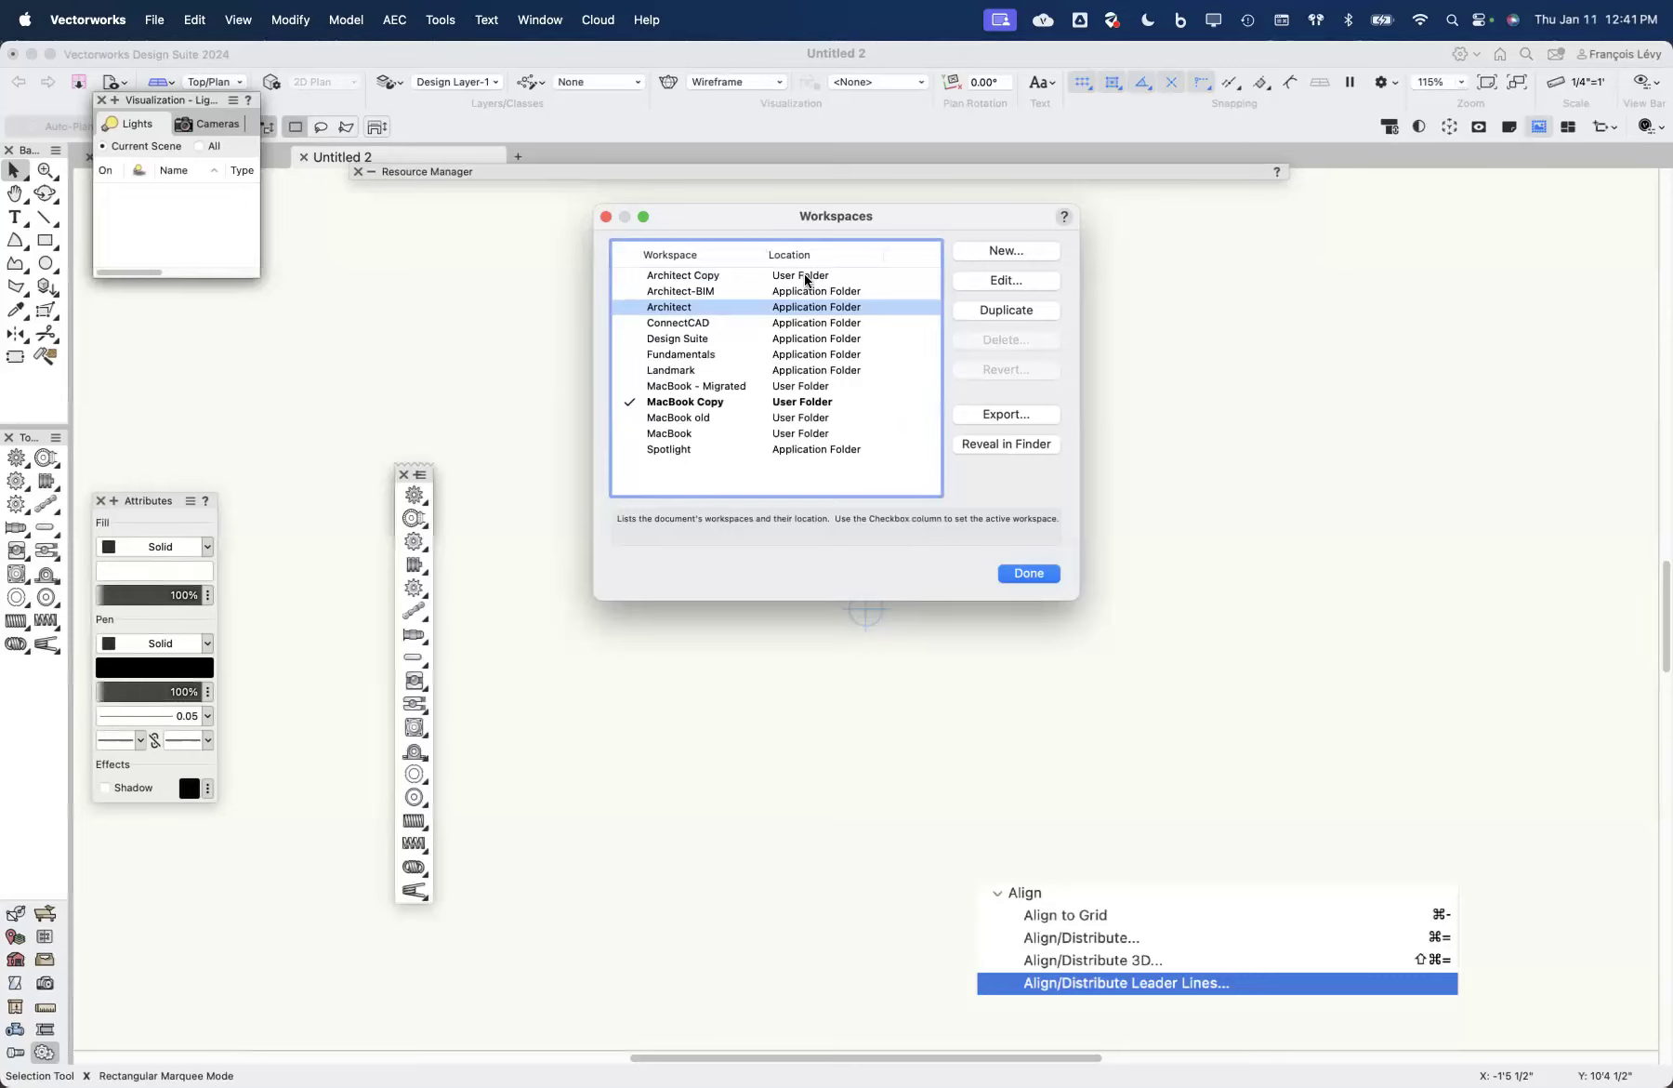
click(819, 404)
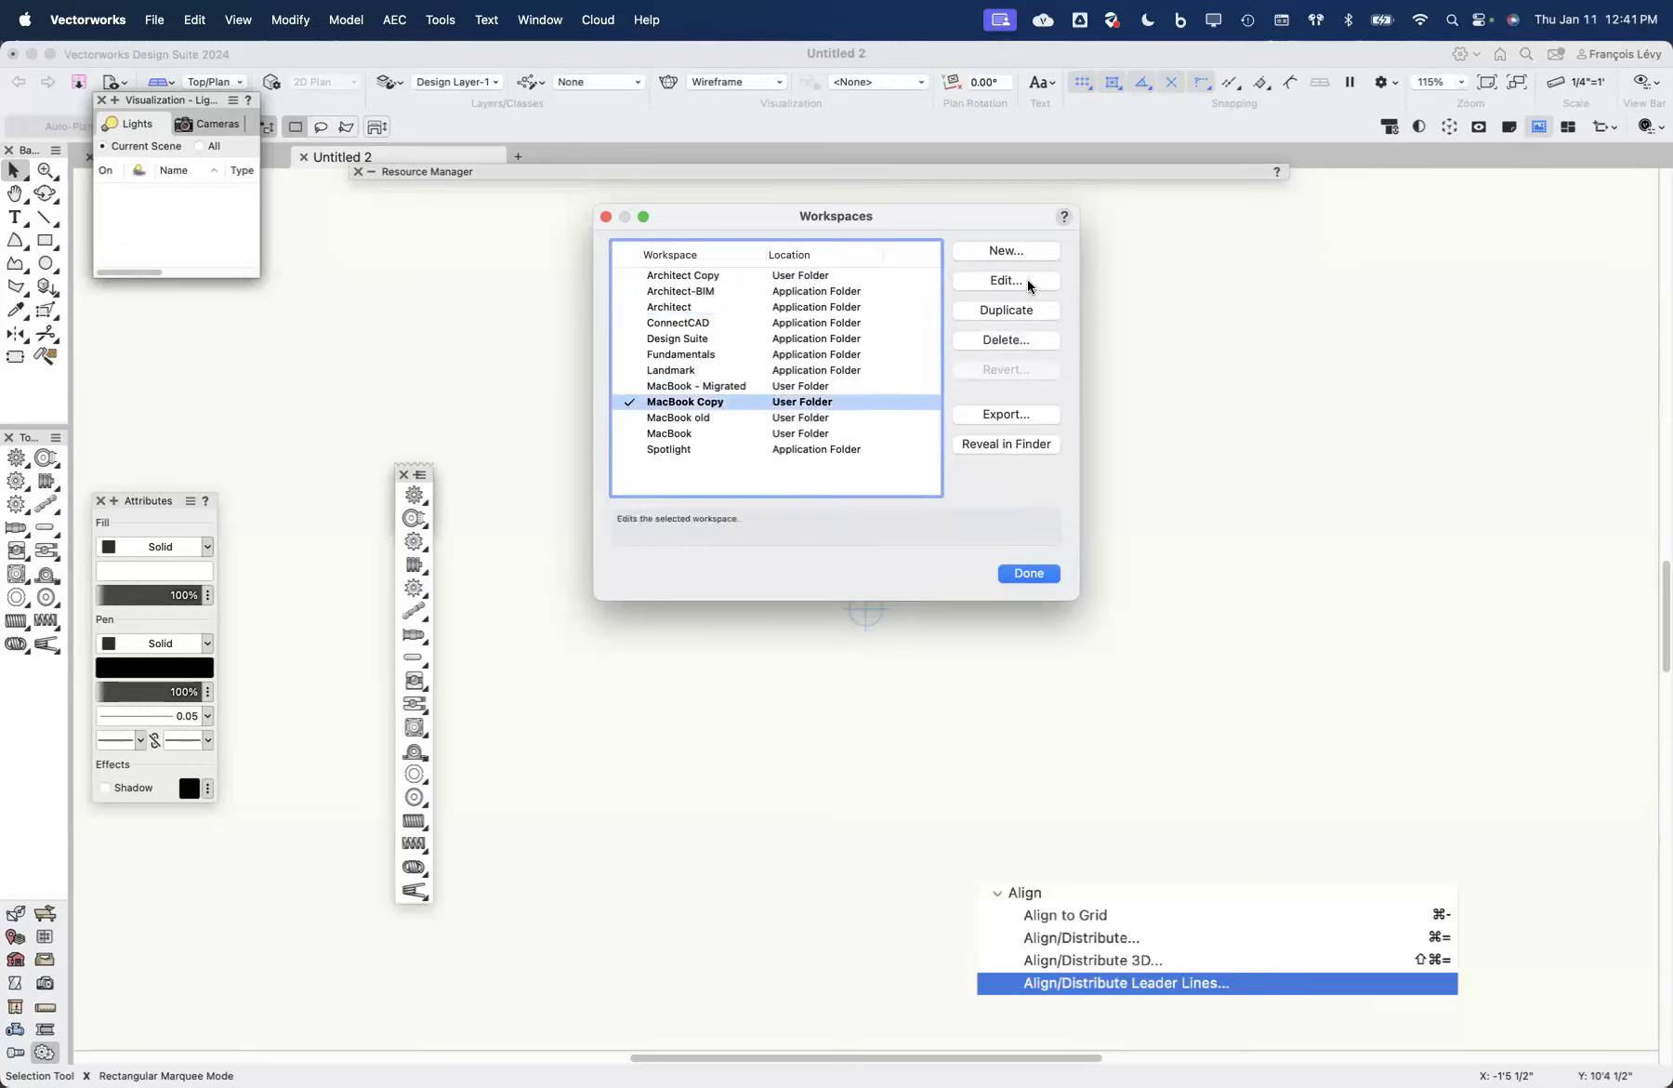
click(887, 275)
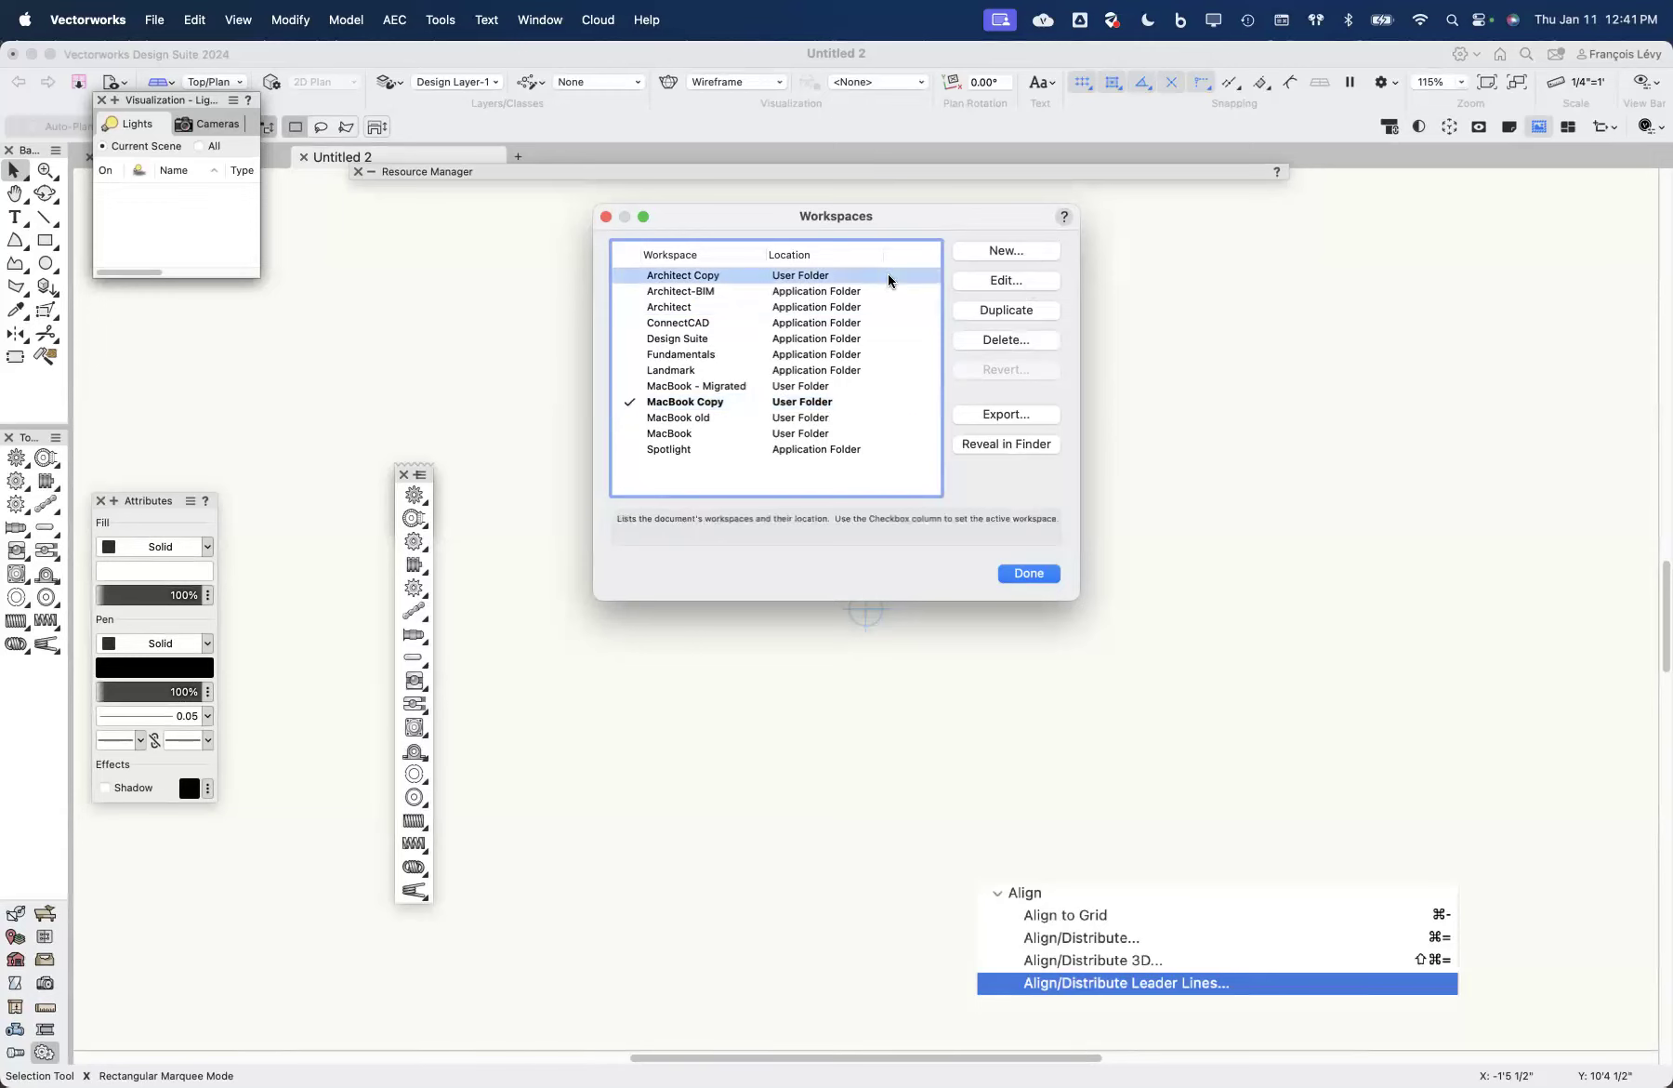
click(1023, 340)
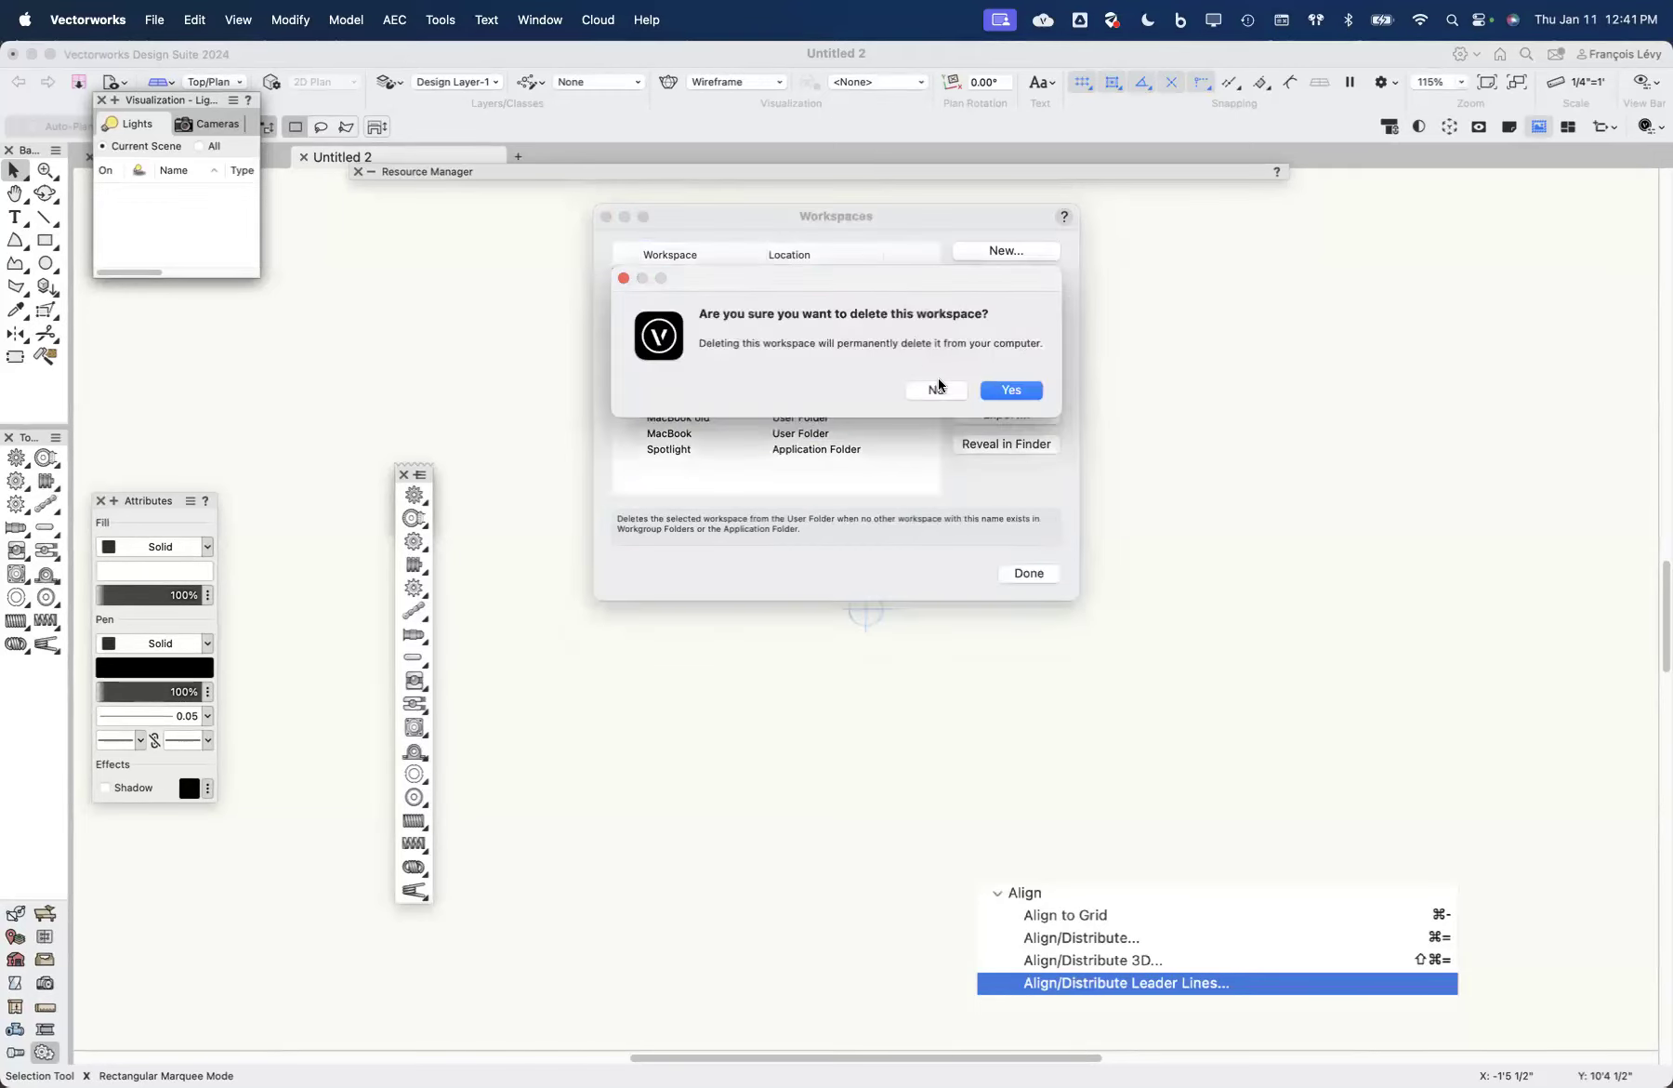
click(1000, 386)
click(750, 369)
click(1020, 336)
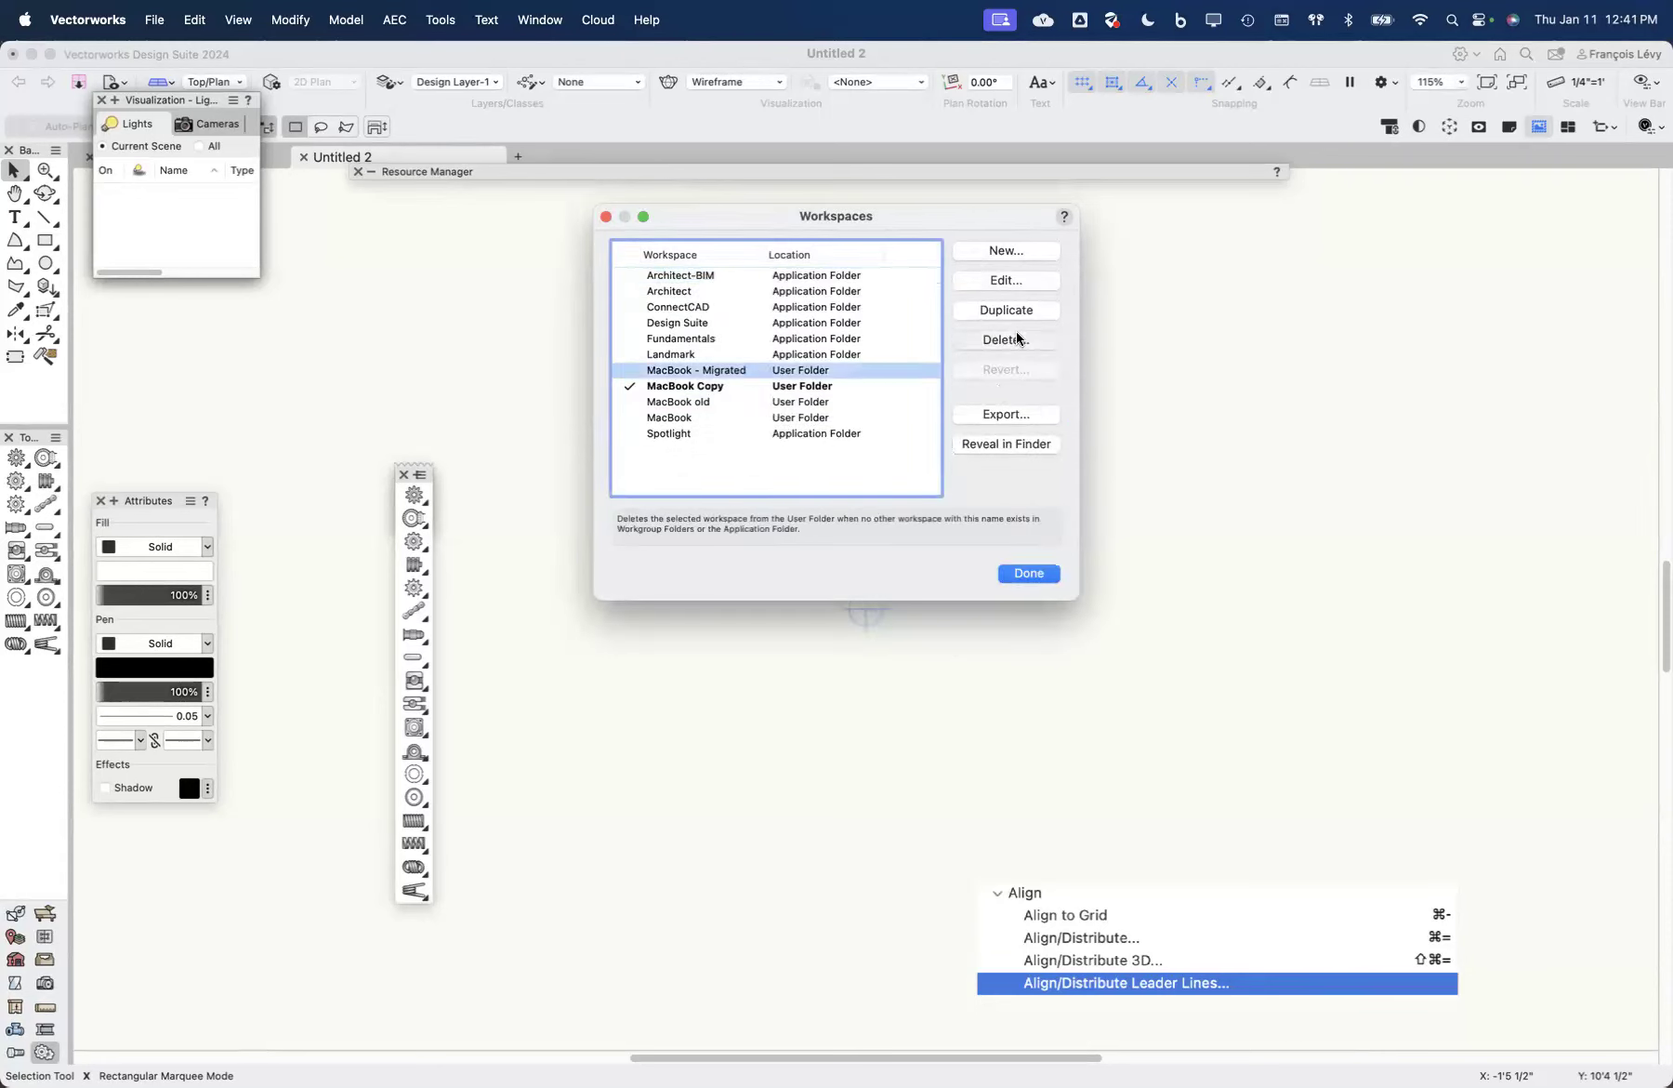
click(1023, 392)
Step: Open the MacBook Copy workspace for editing and expand the Basic tool set among its tool palettes
click(830, 371)
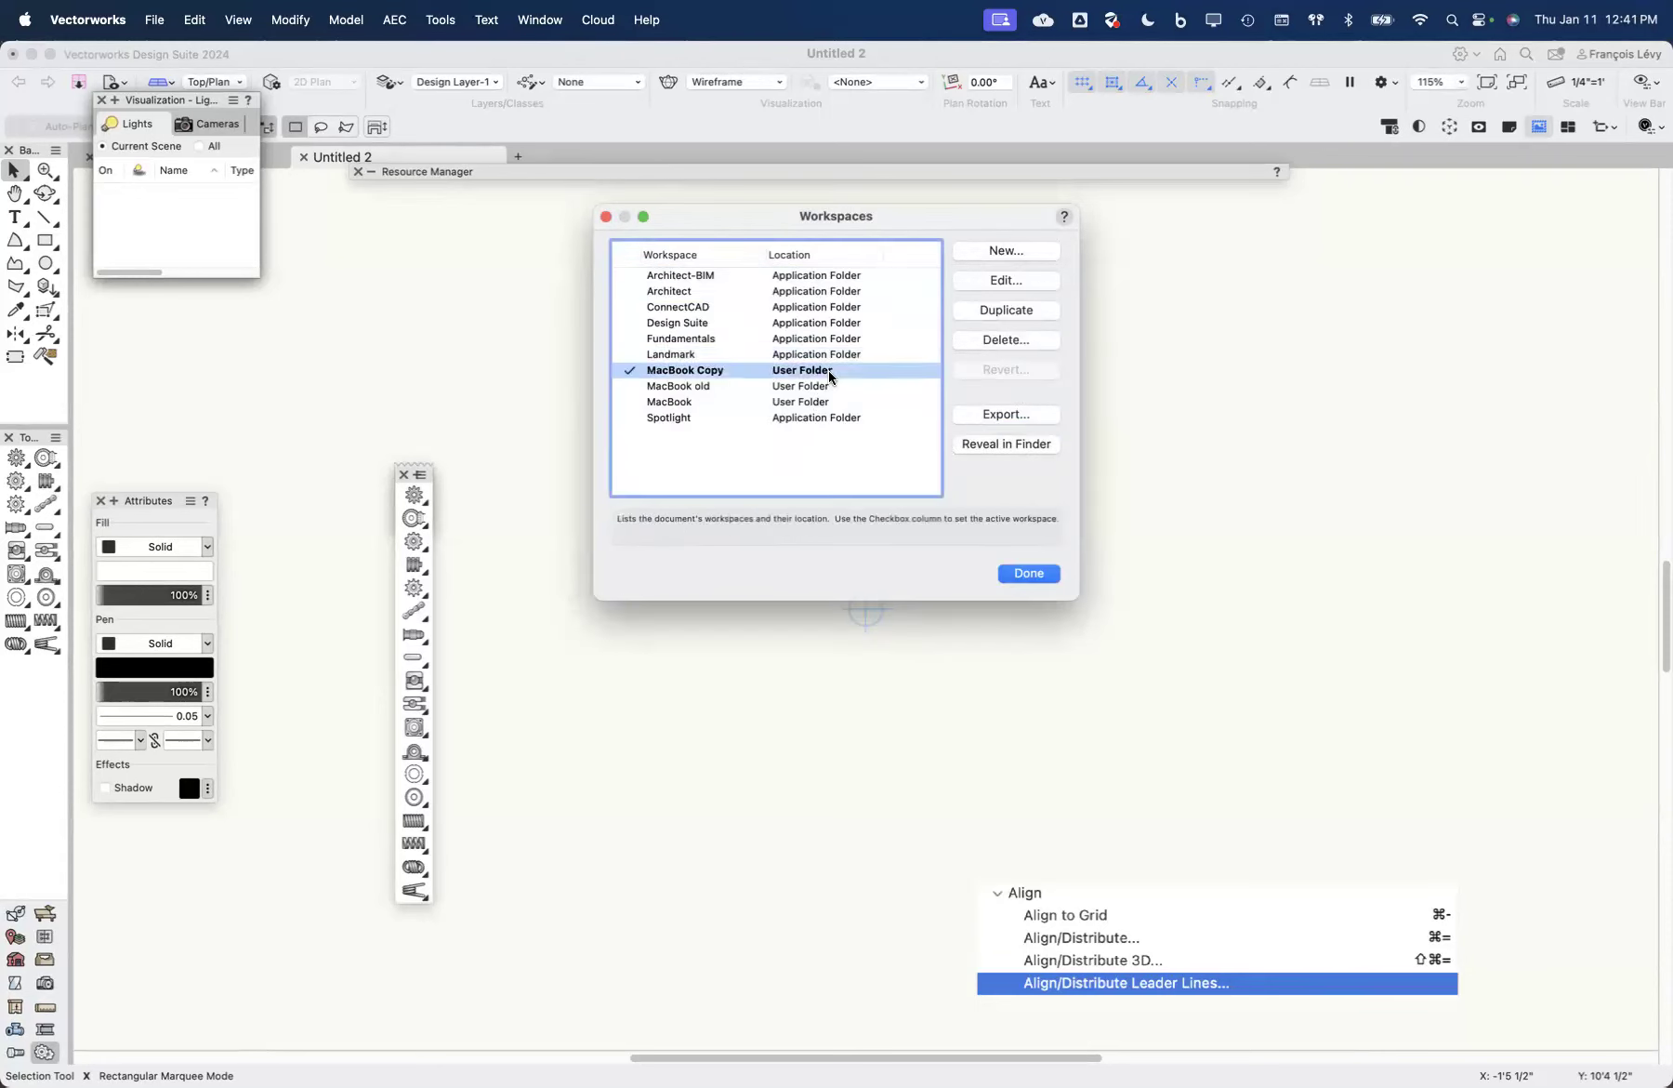
click(997, 280)
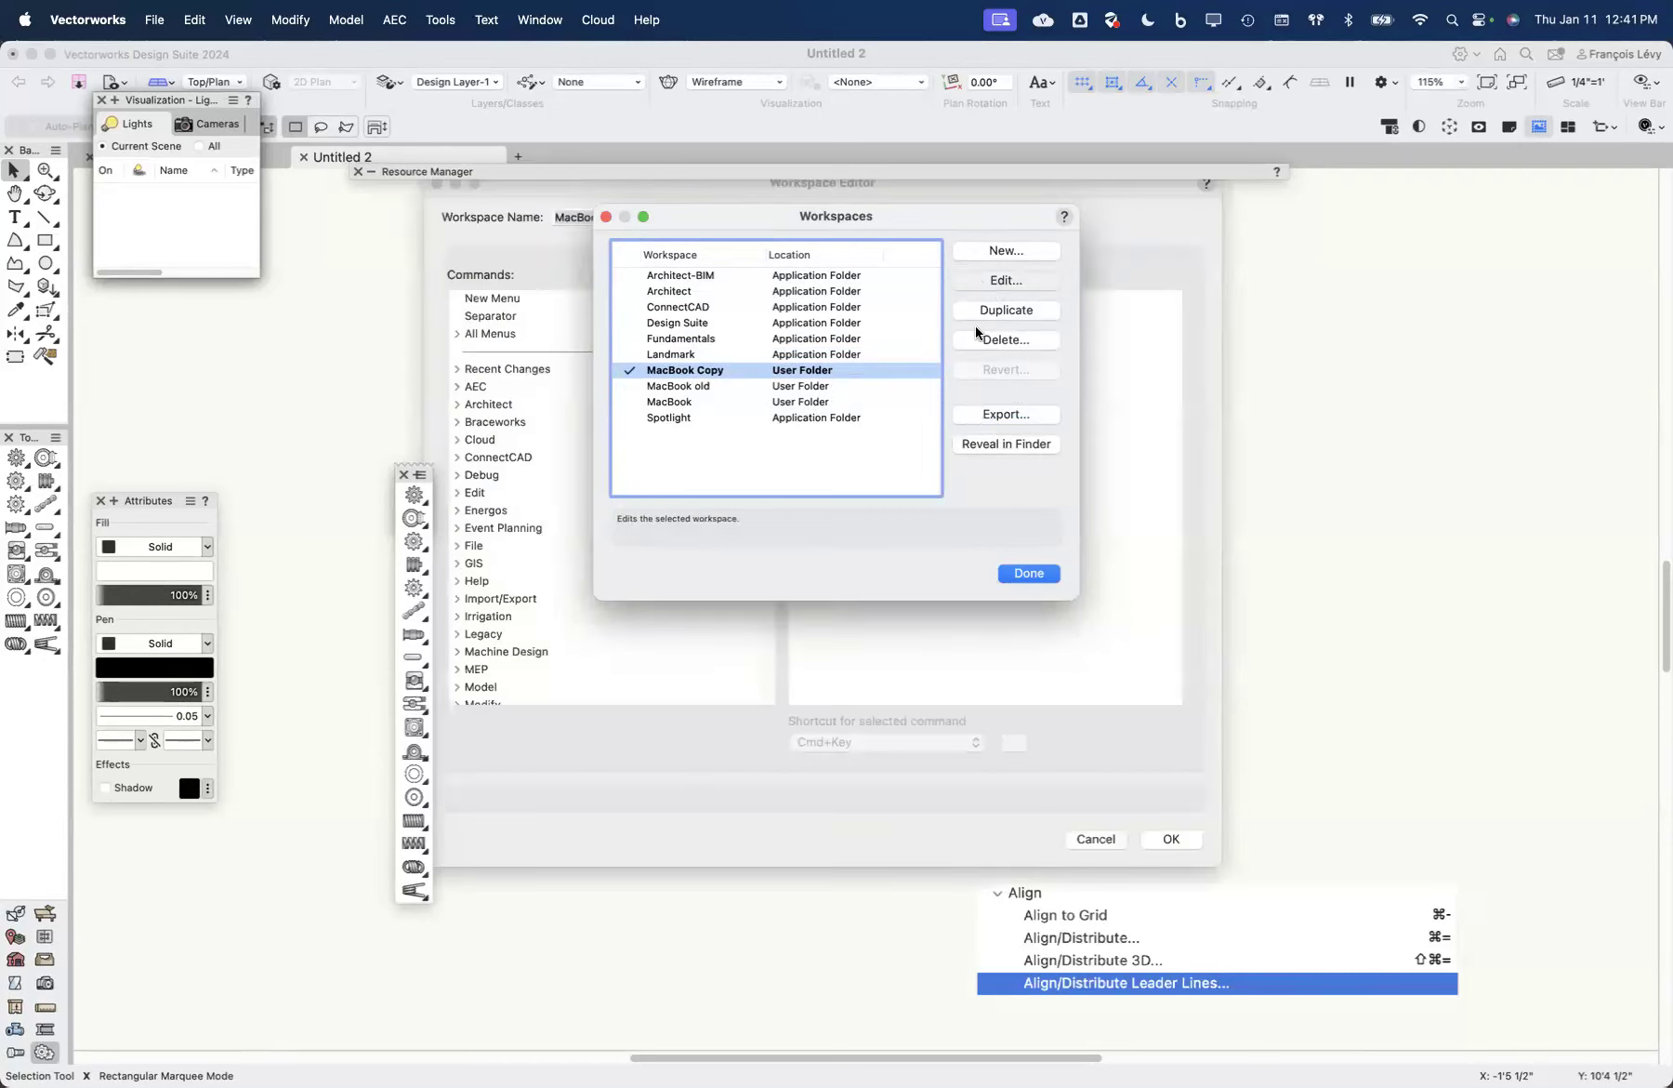
click(825, 246)
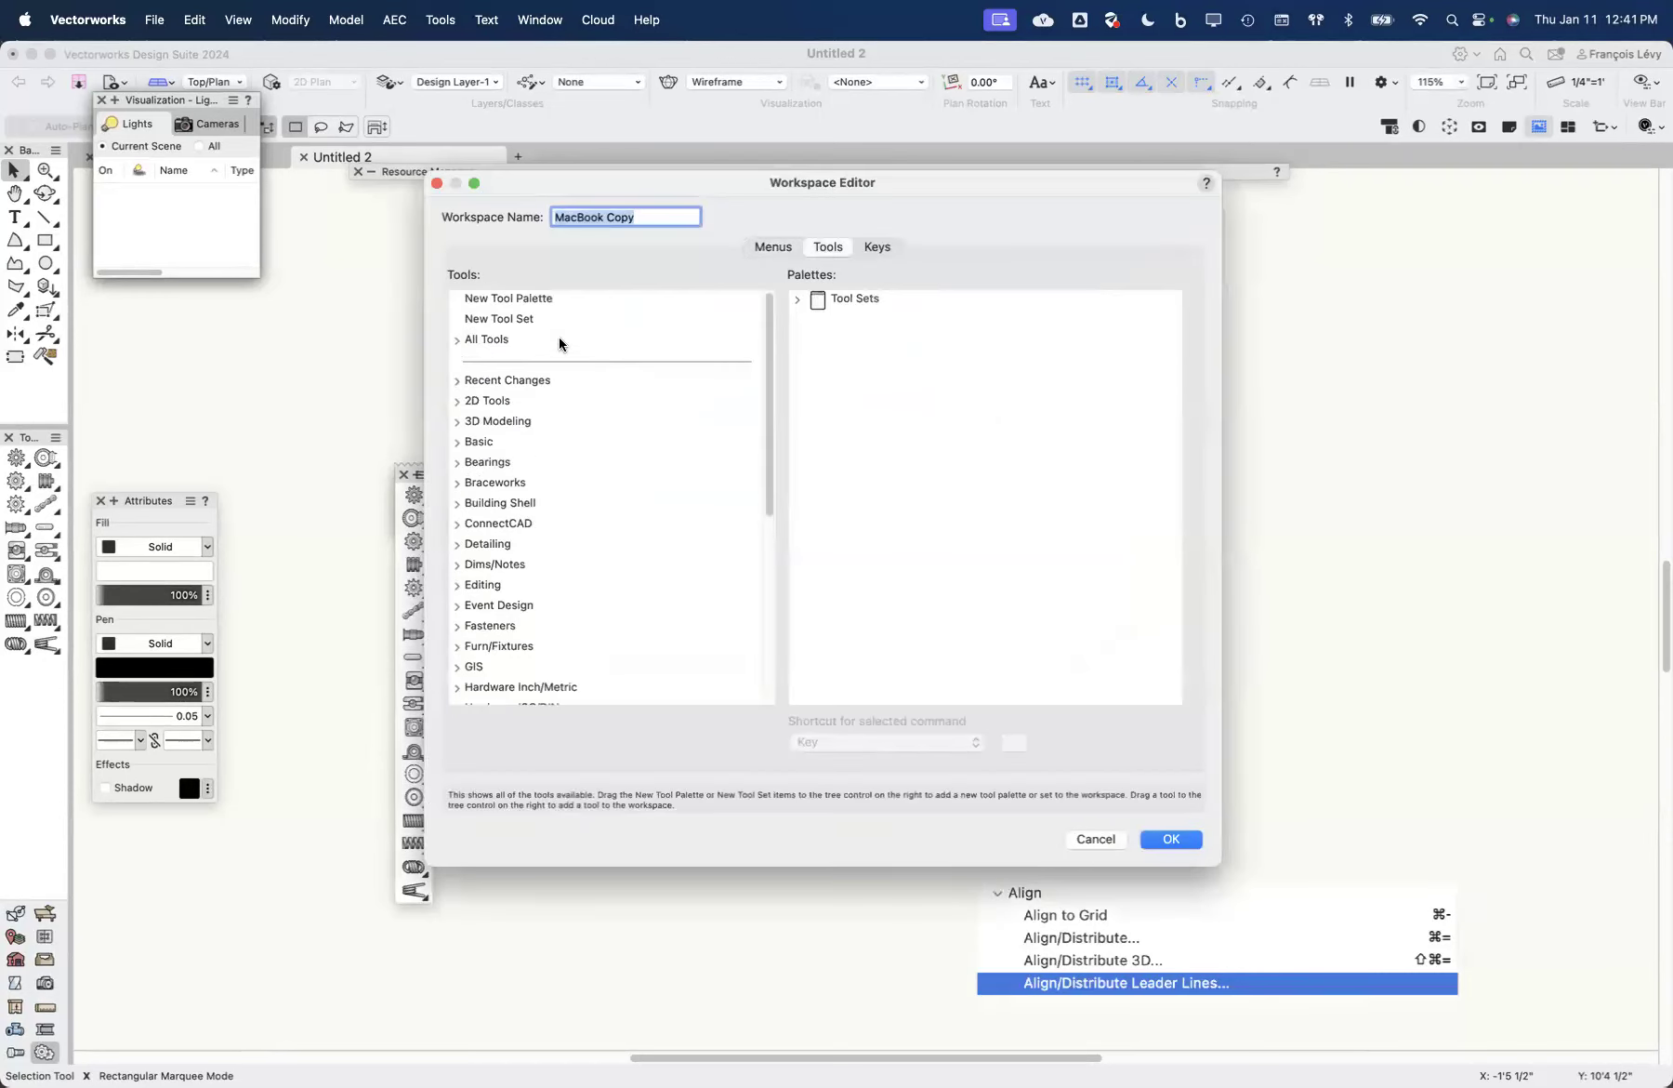
click(799, 300)
click(810, 319)
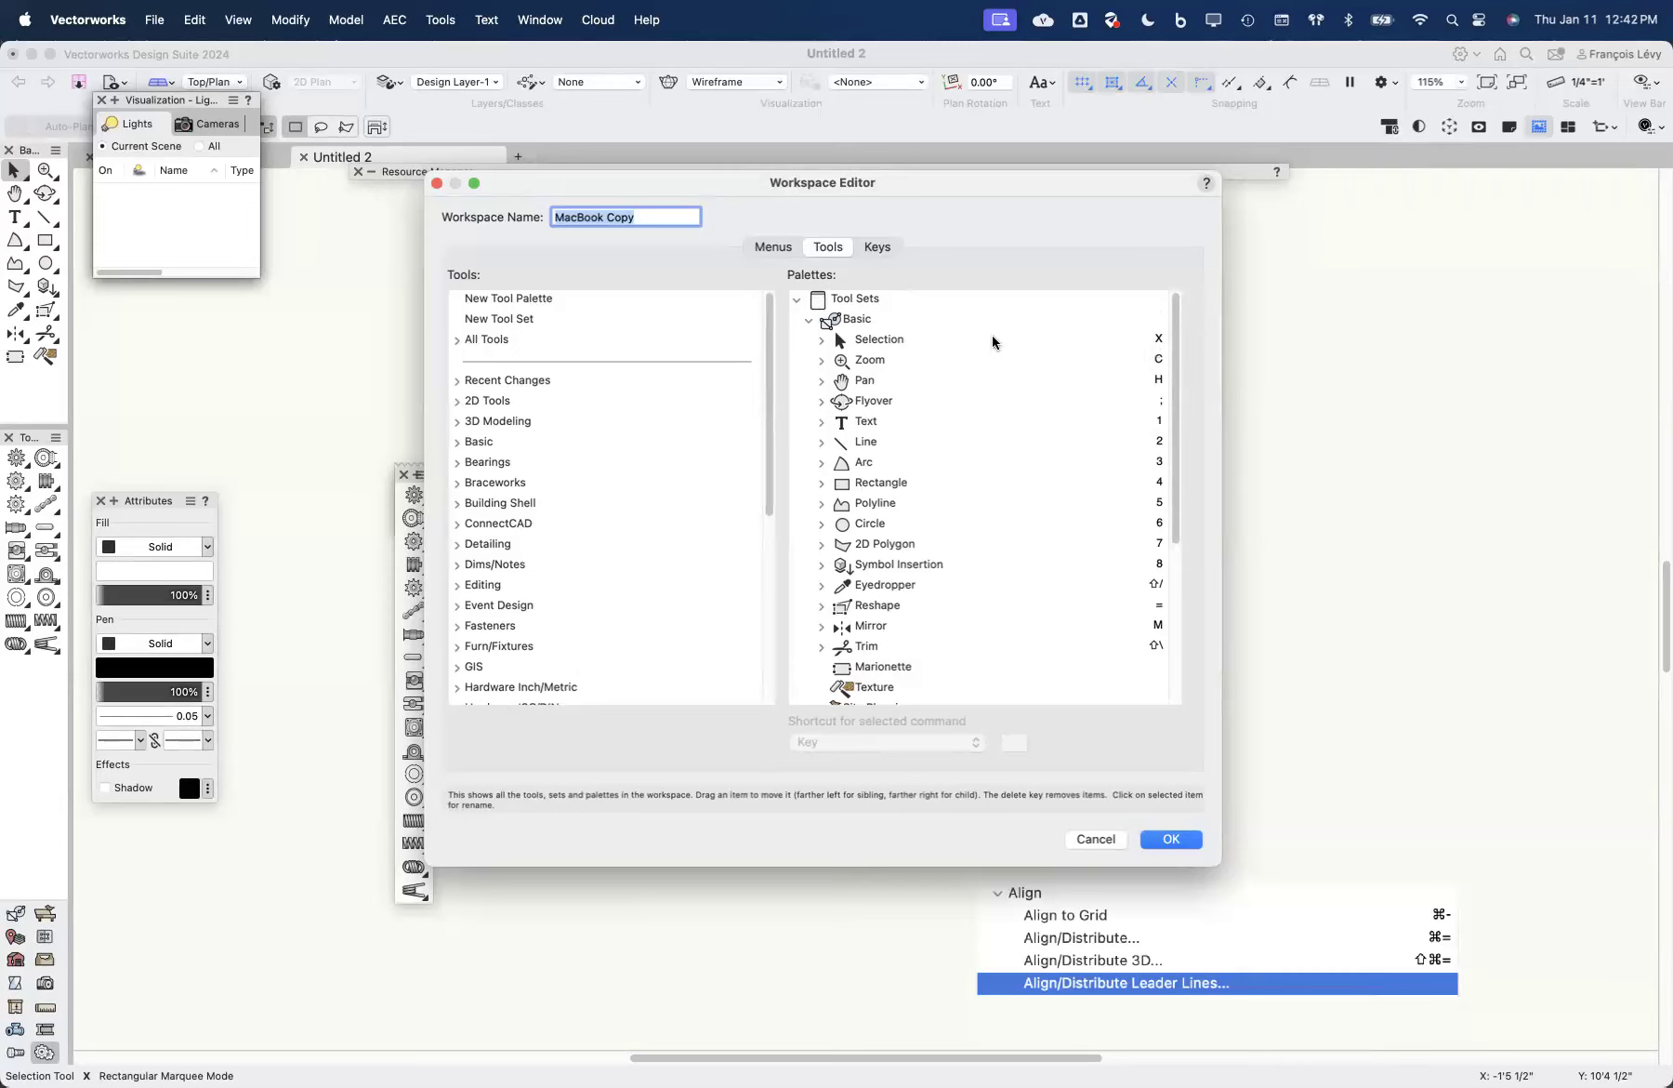
Step: Examine the shortcuts of the Selection, Zoom, Pan, Flyover and Text tools and their nested tools in the Basic set
click(821, 343)
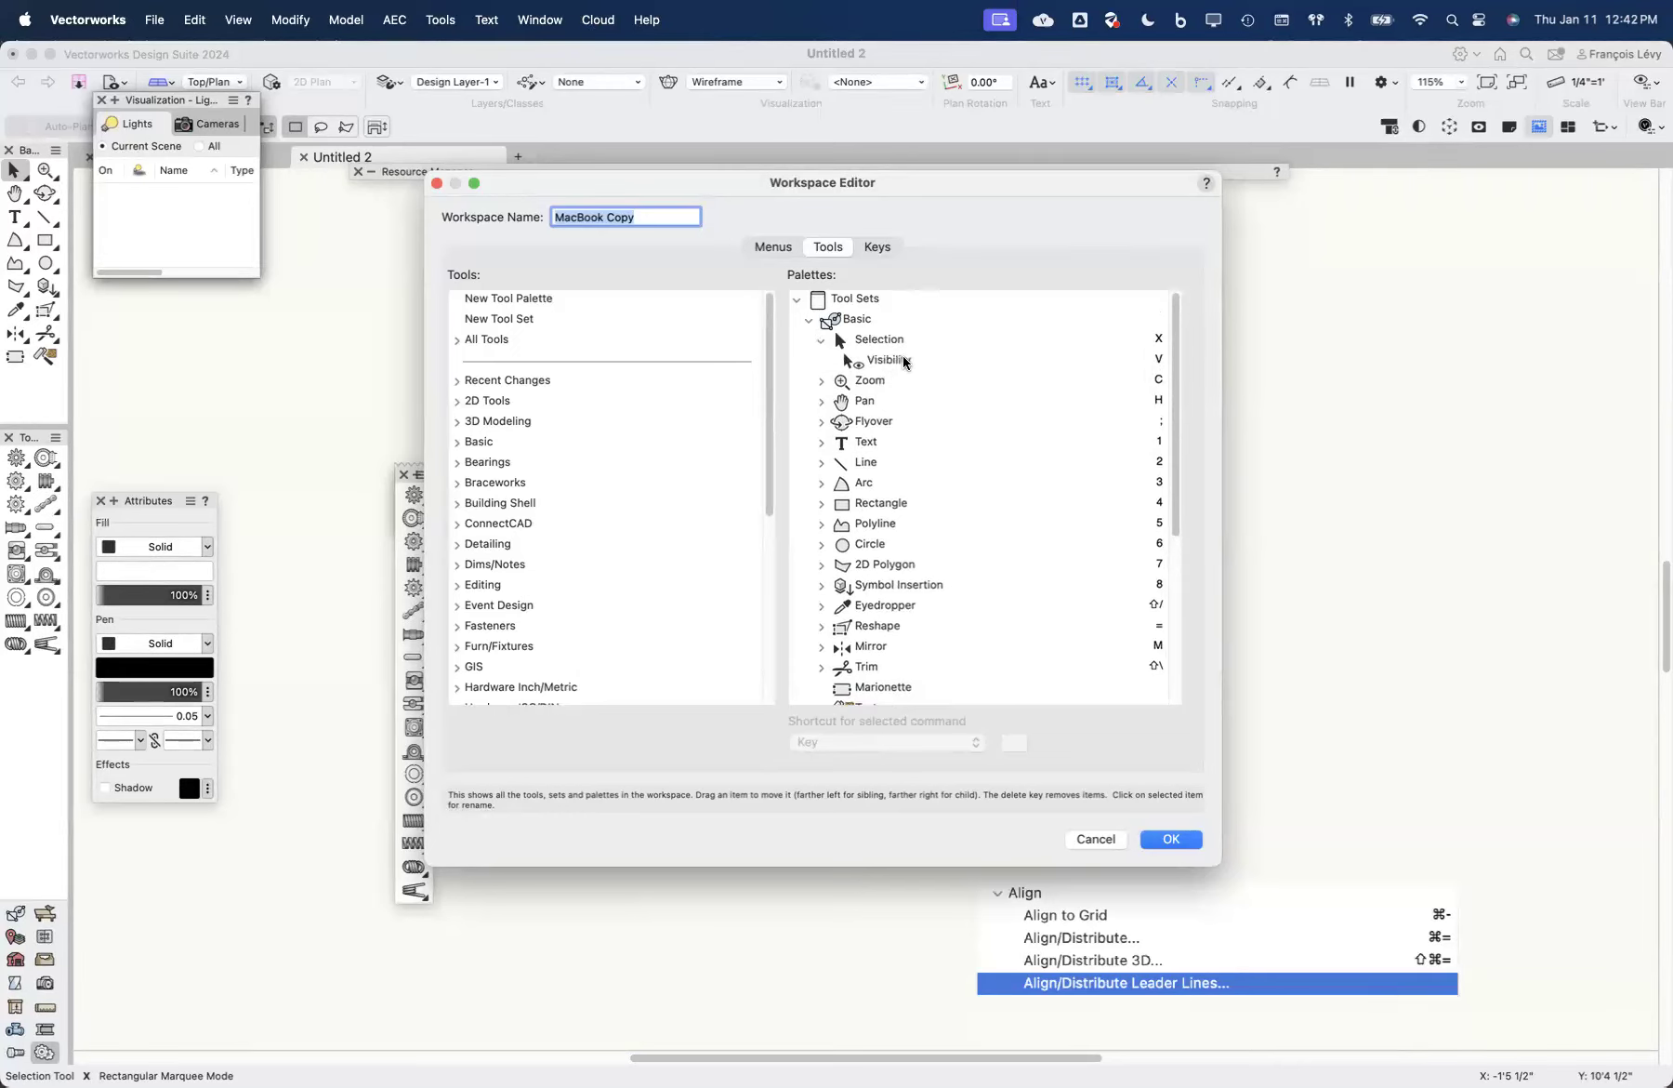
click(821, 381)
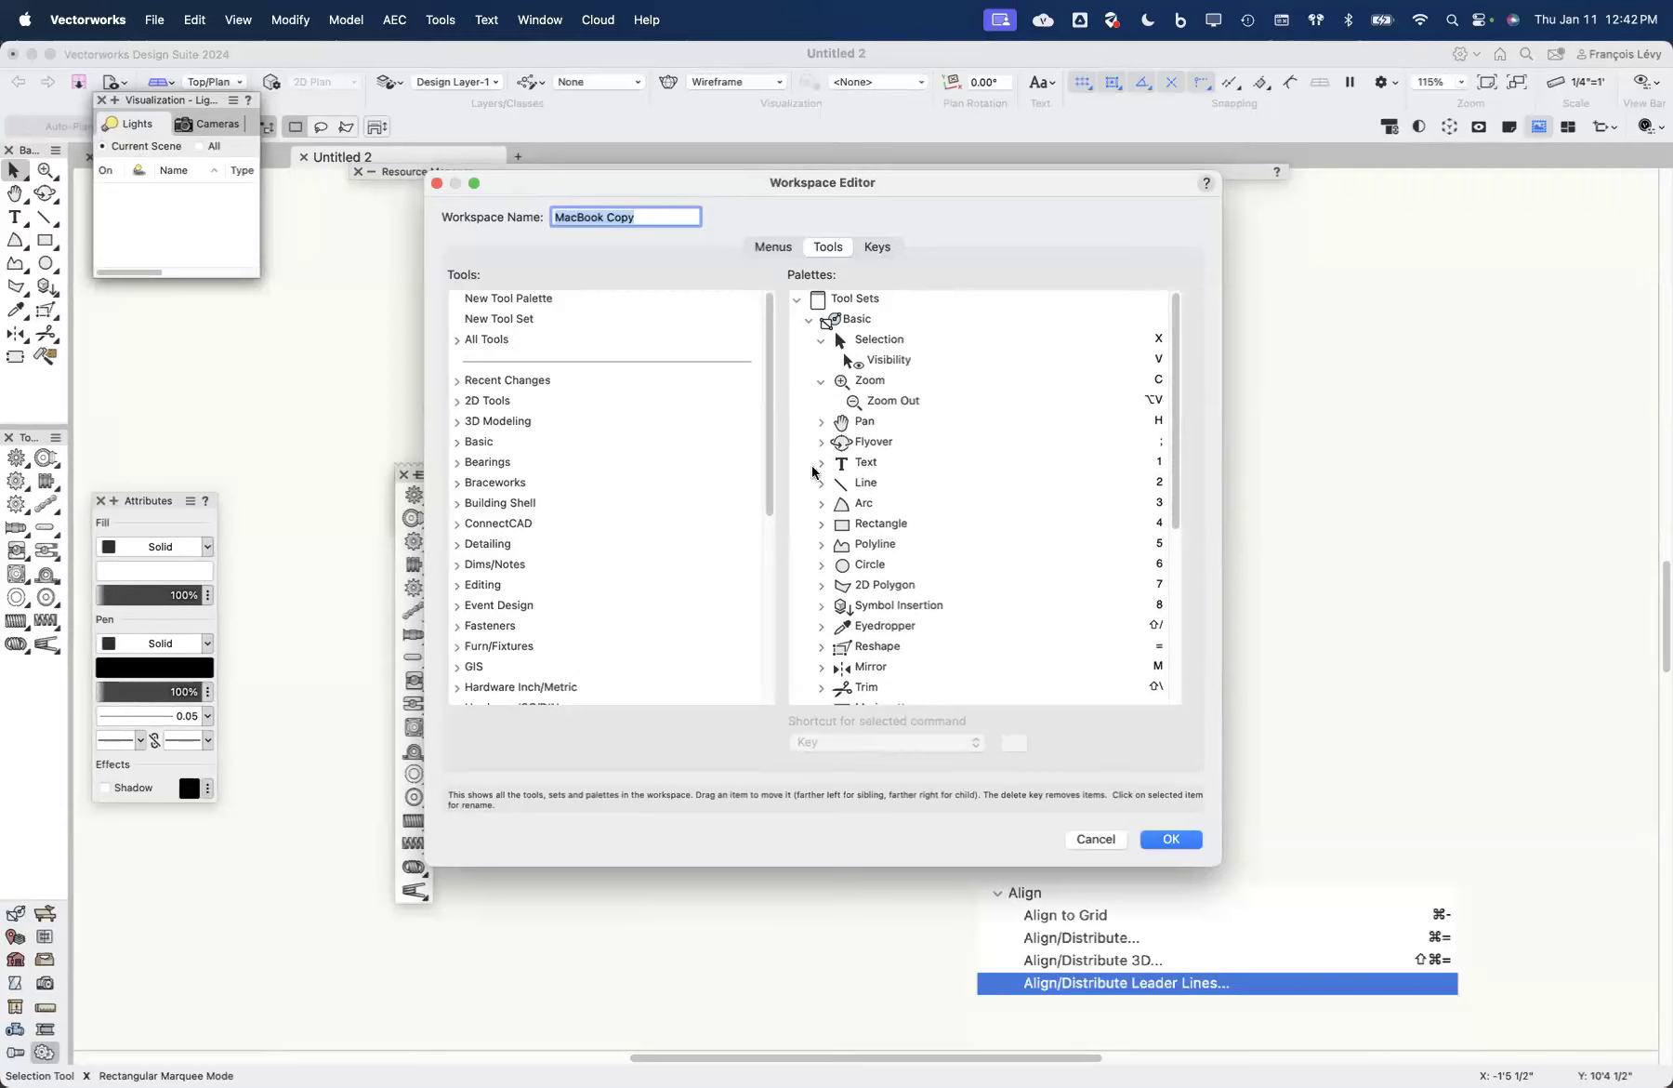
click(821, 423)
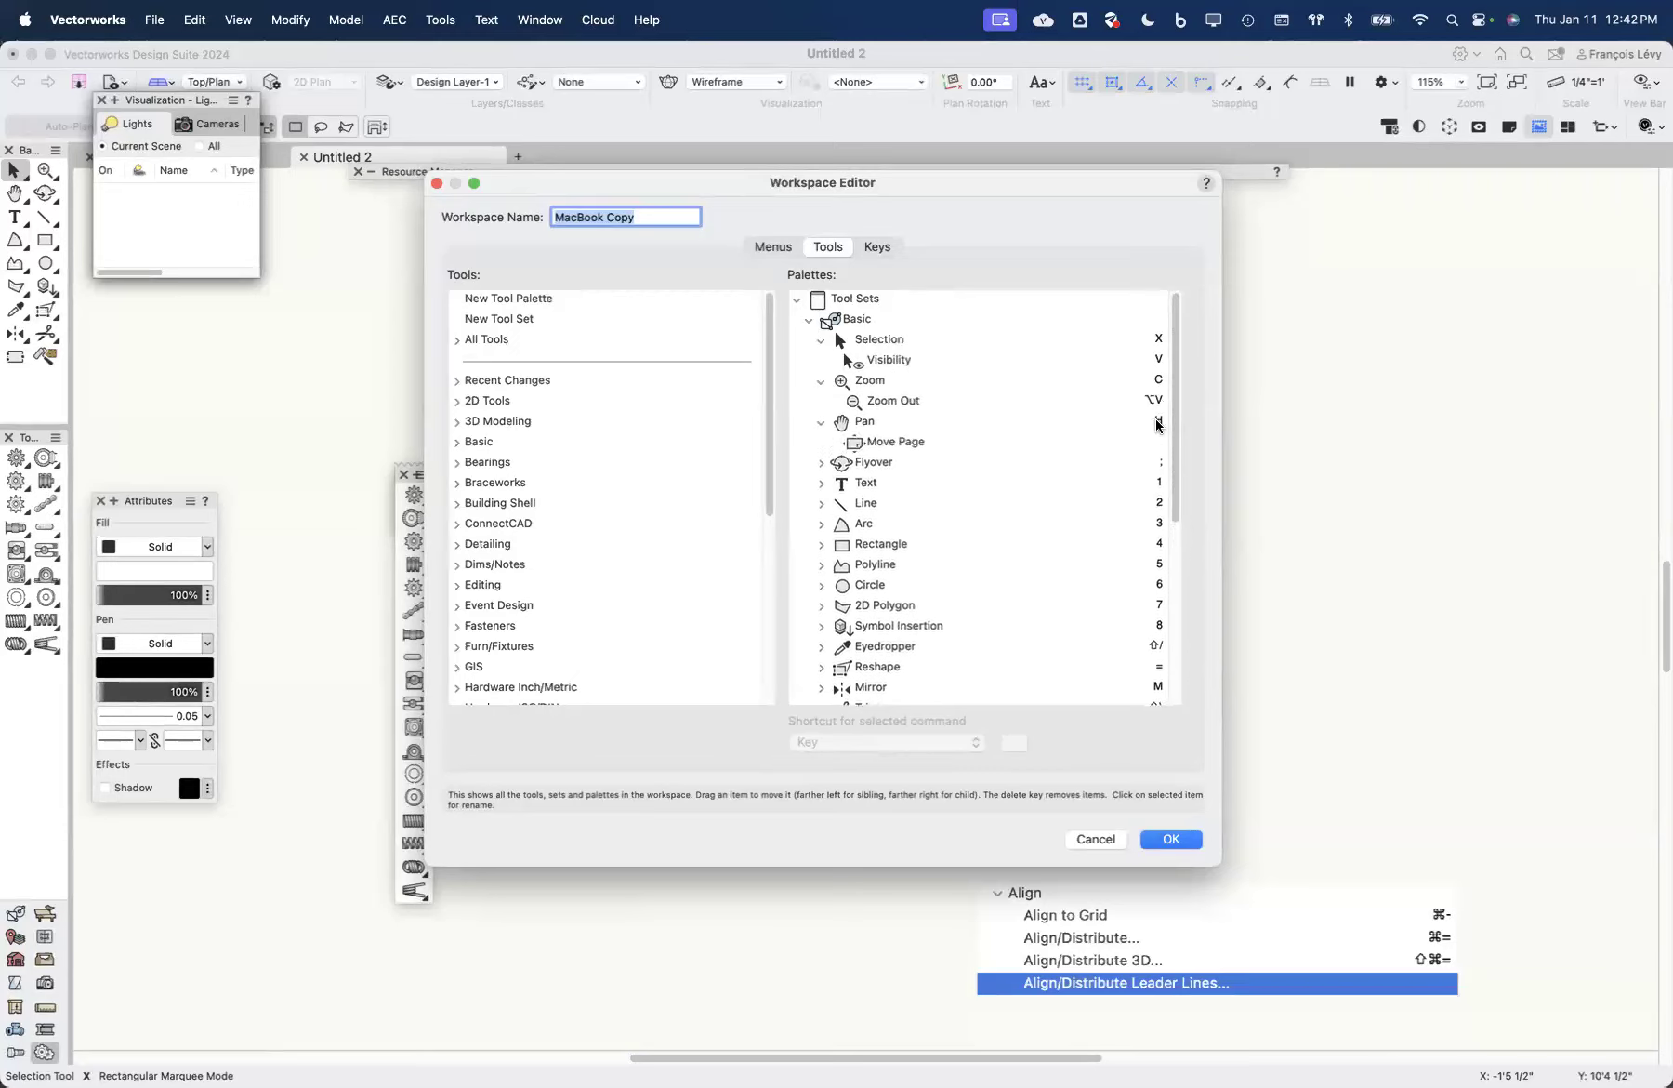
click(922, 441)
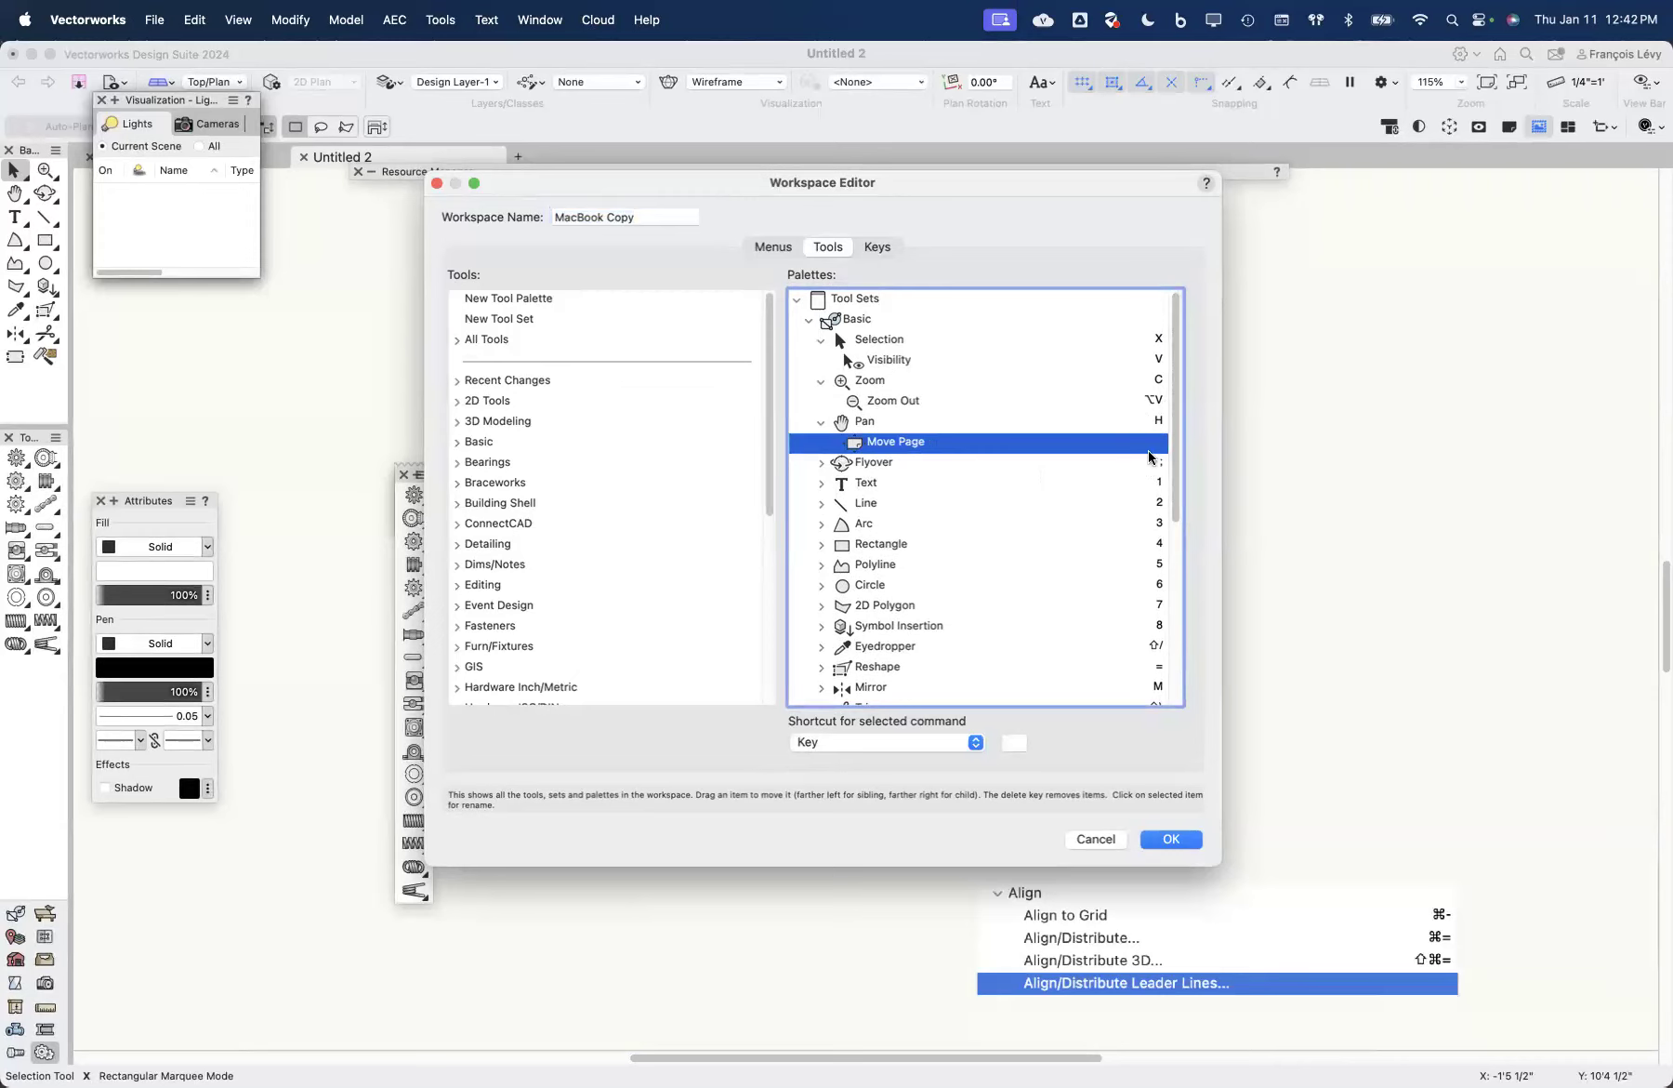
click(821, 462)
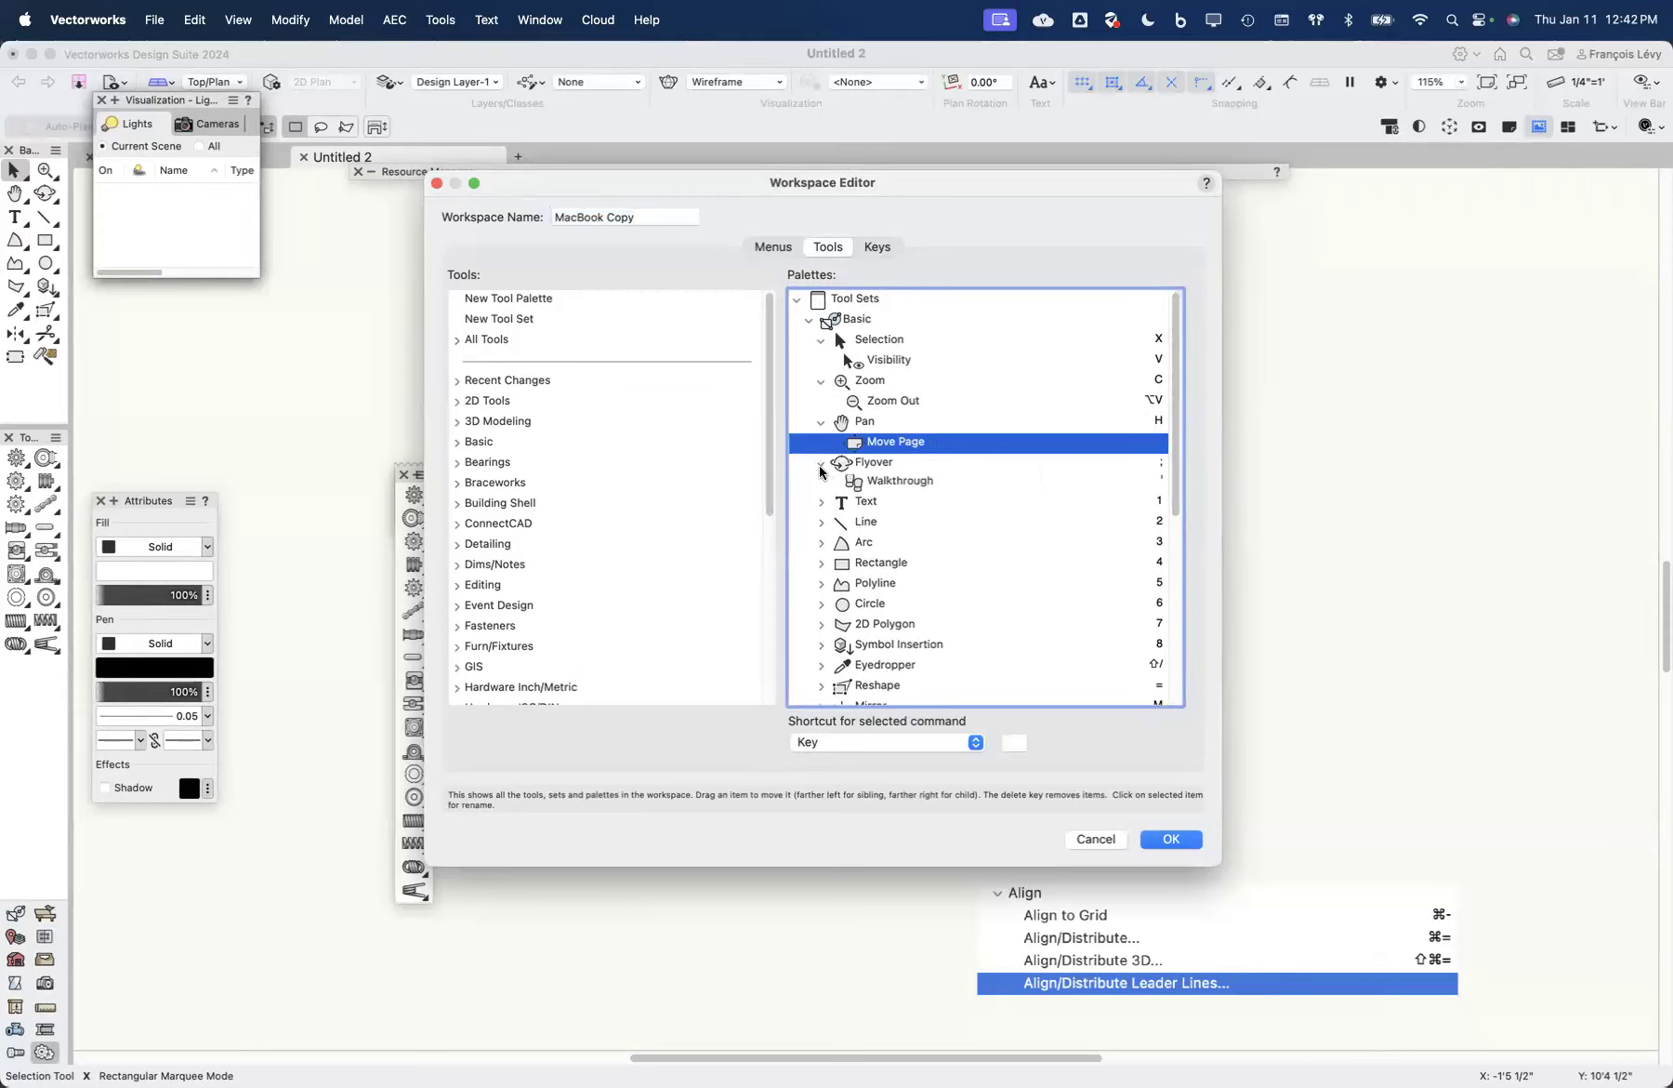
click(820, 504)
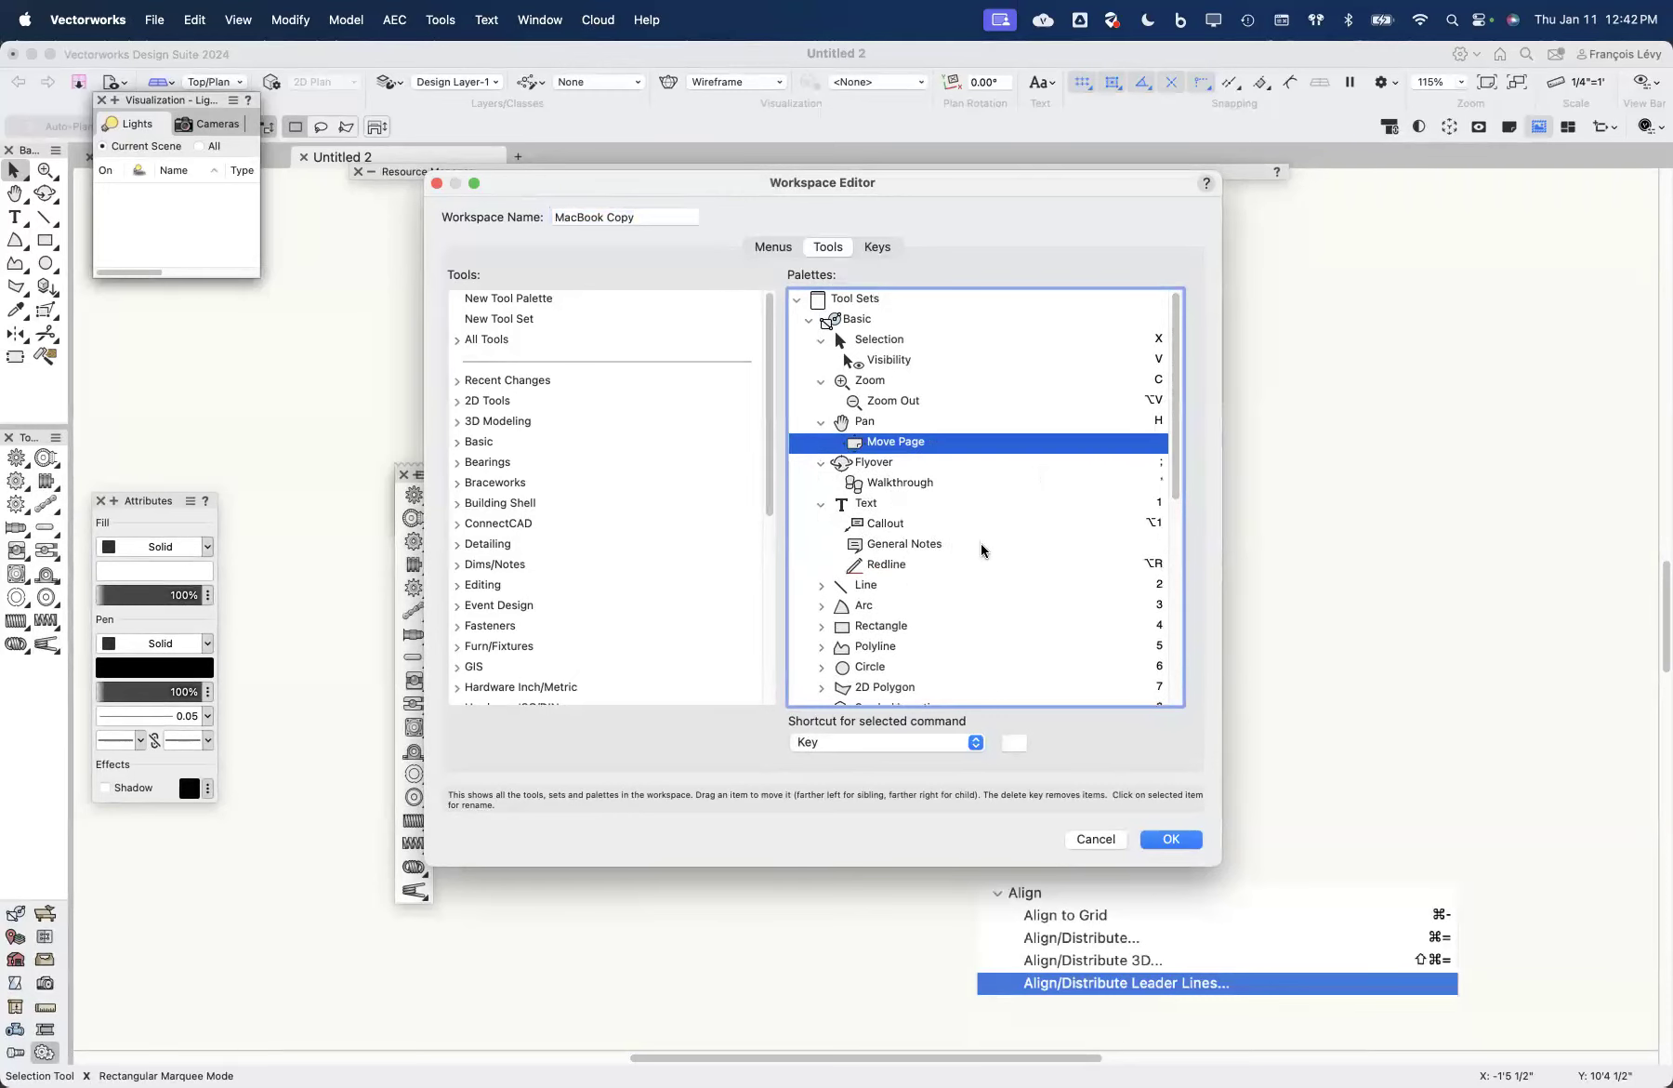
scroll(984, 544, down, 5)
scroll(984, 551, up, 4)
scroll(984, 549, down, 7)
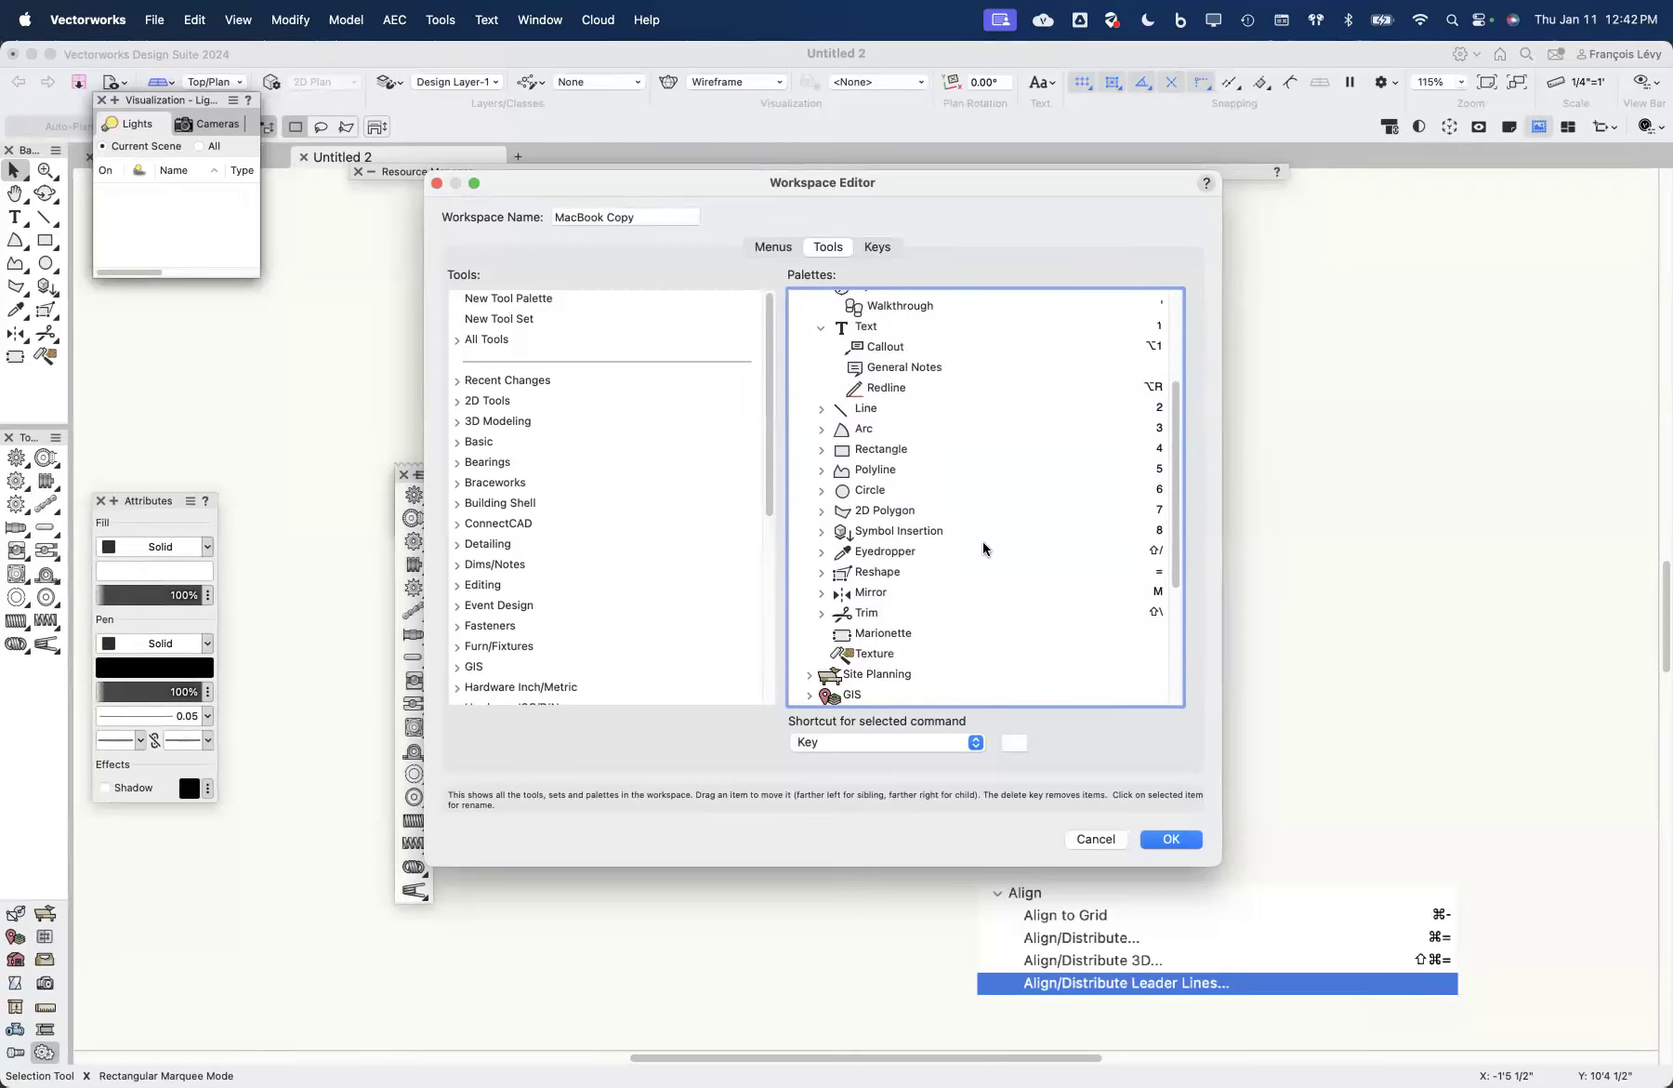
Step: Examine the shortcuts of the tools nested under Line, 2D Polygon, Mirror and Reshape in the Basic set
click(822, 410)
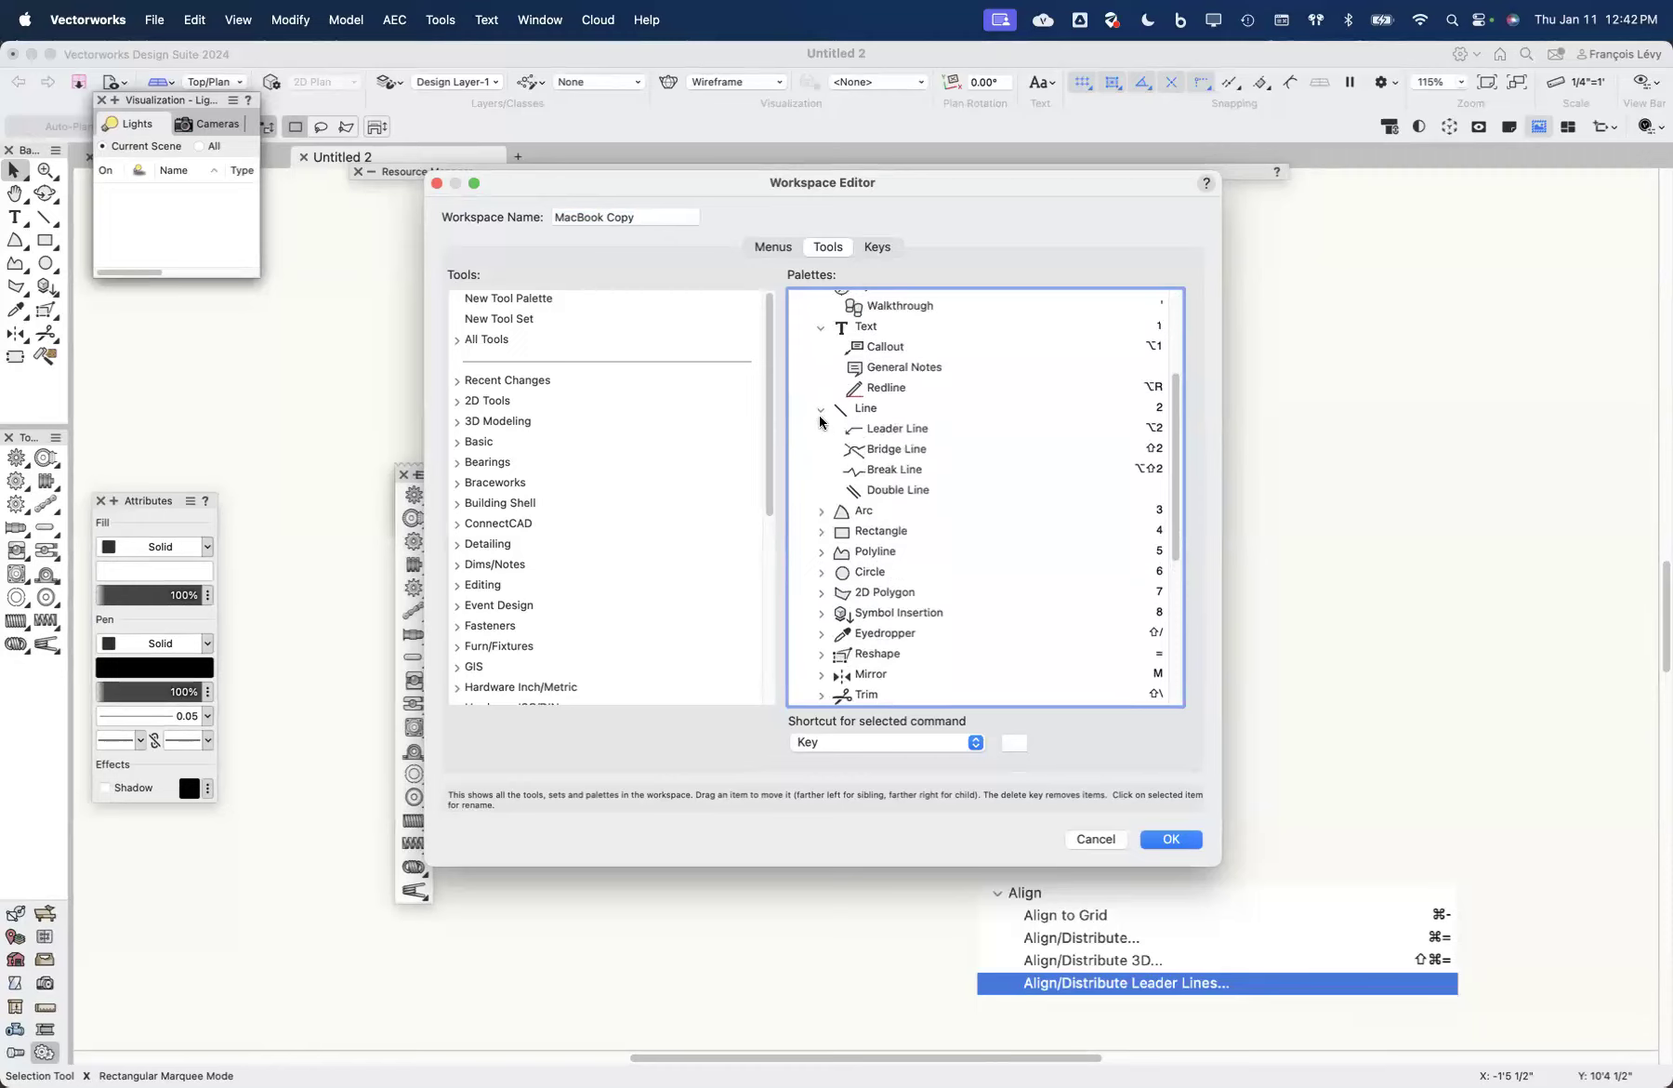
scroll(873, 483, down, 2)
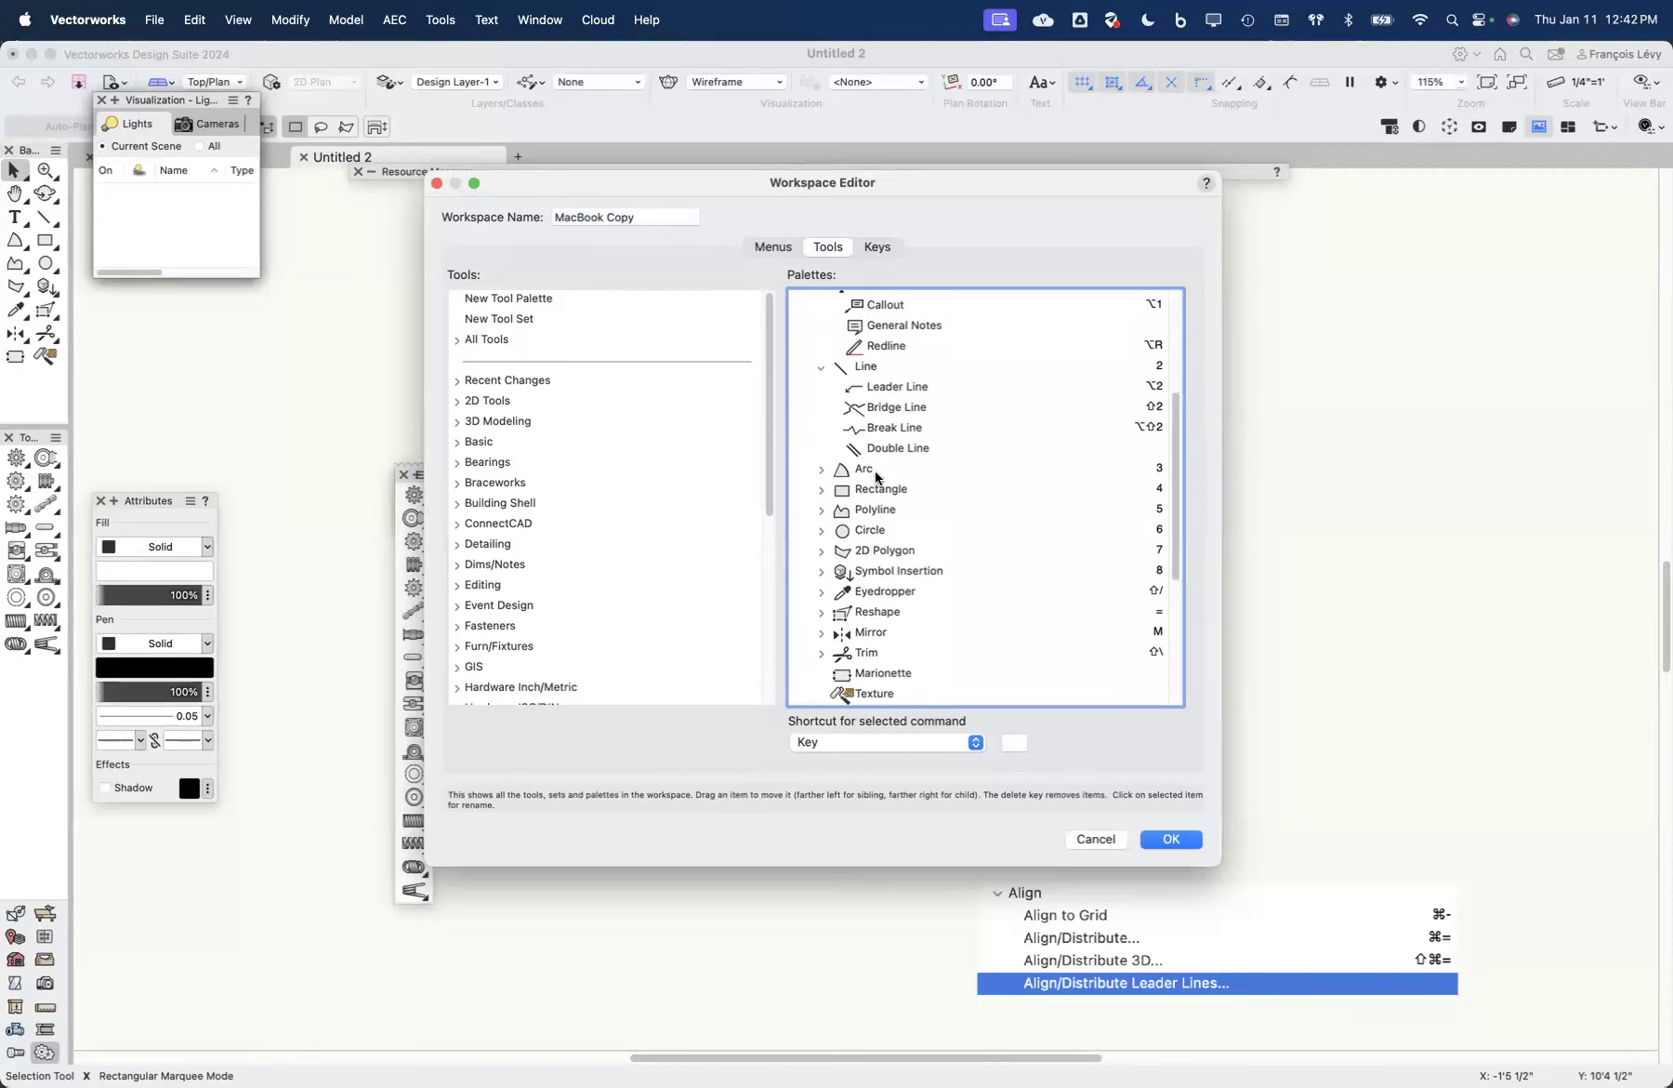
click(821, 548)
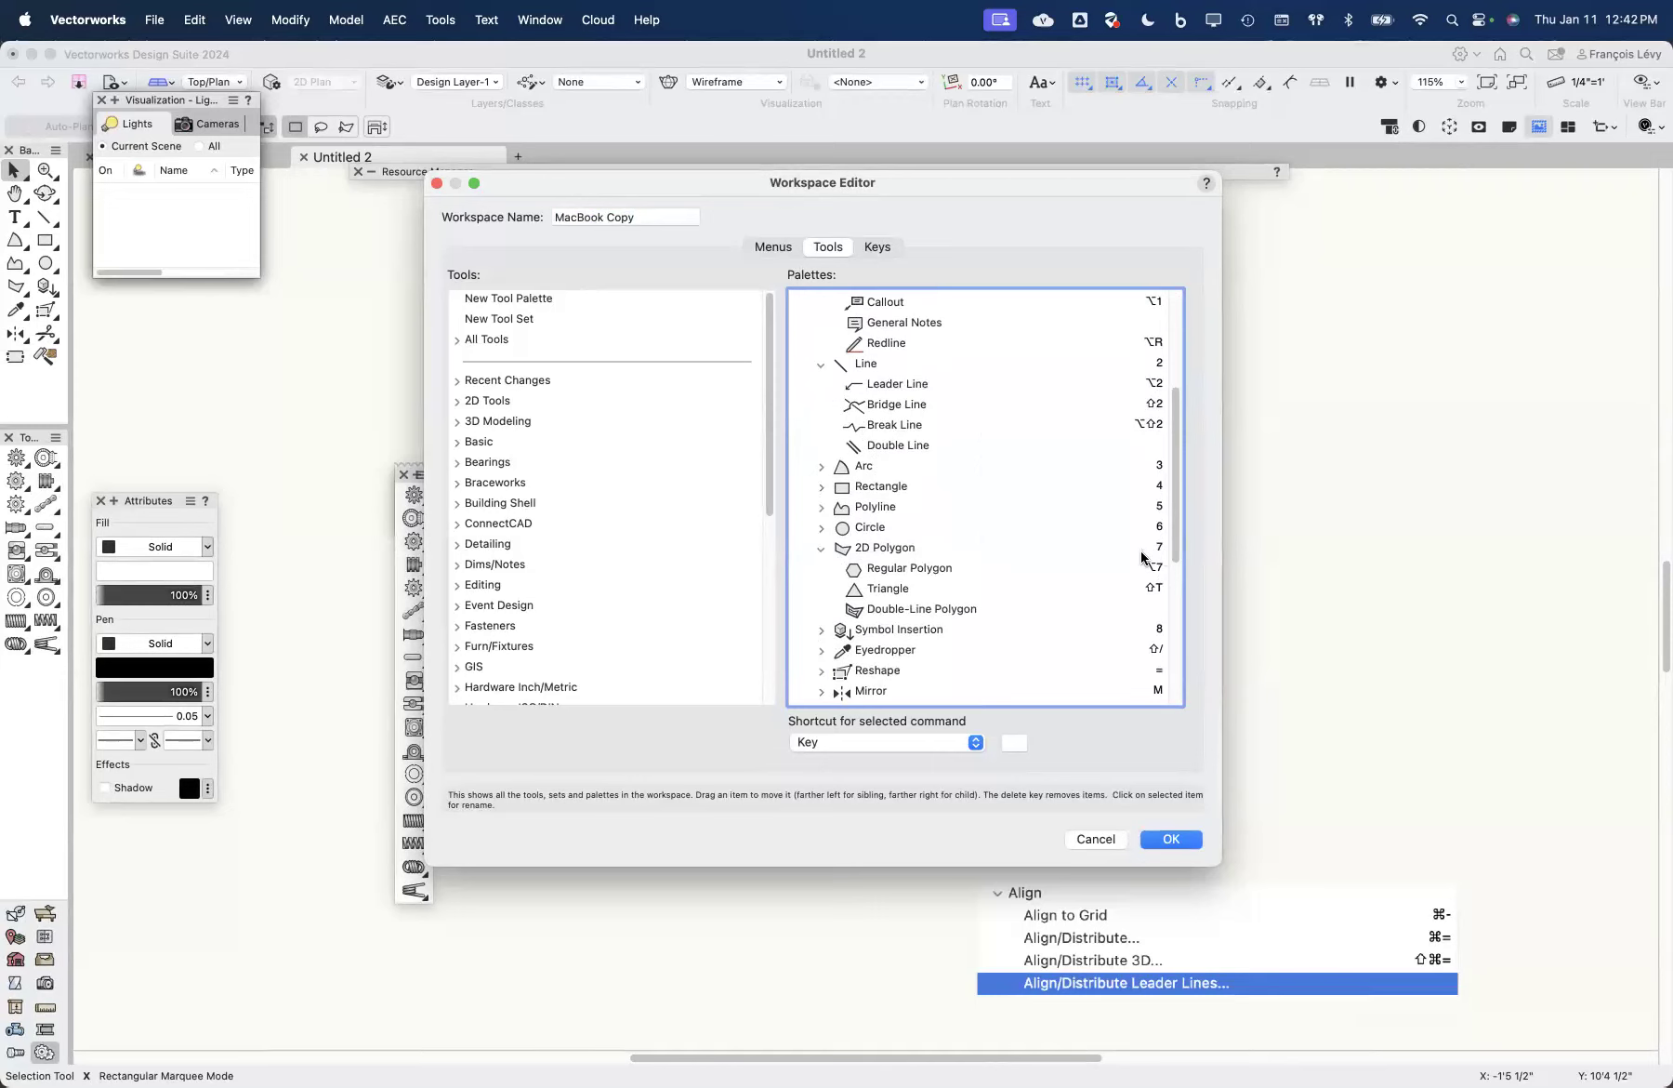
scroll(857, 659, down, 3)
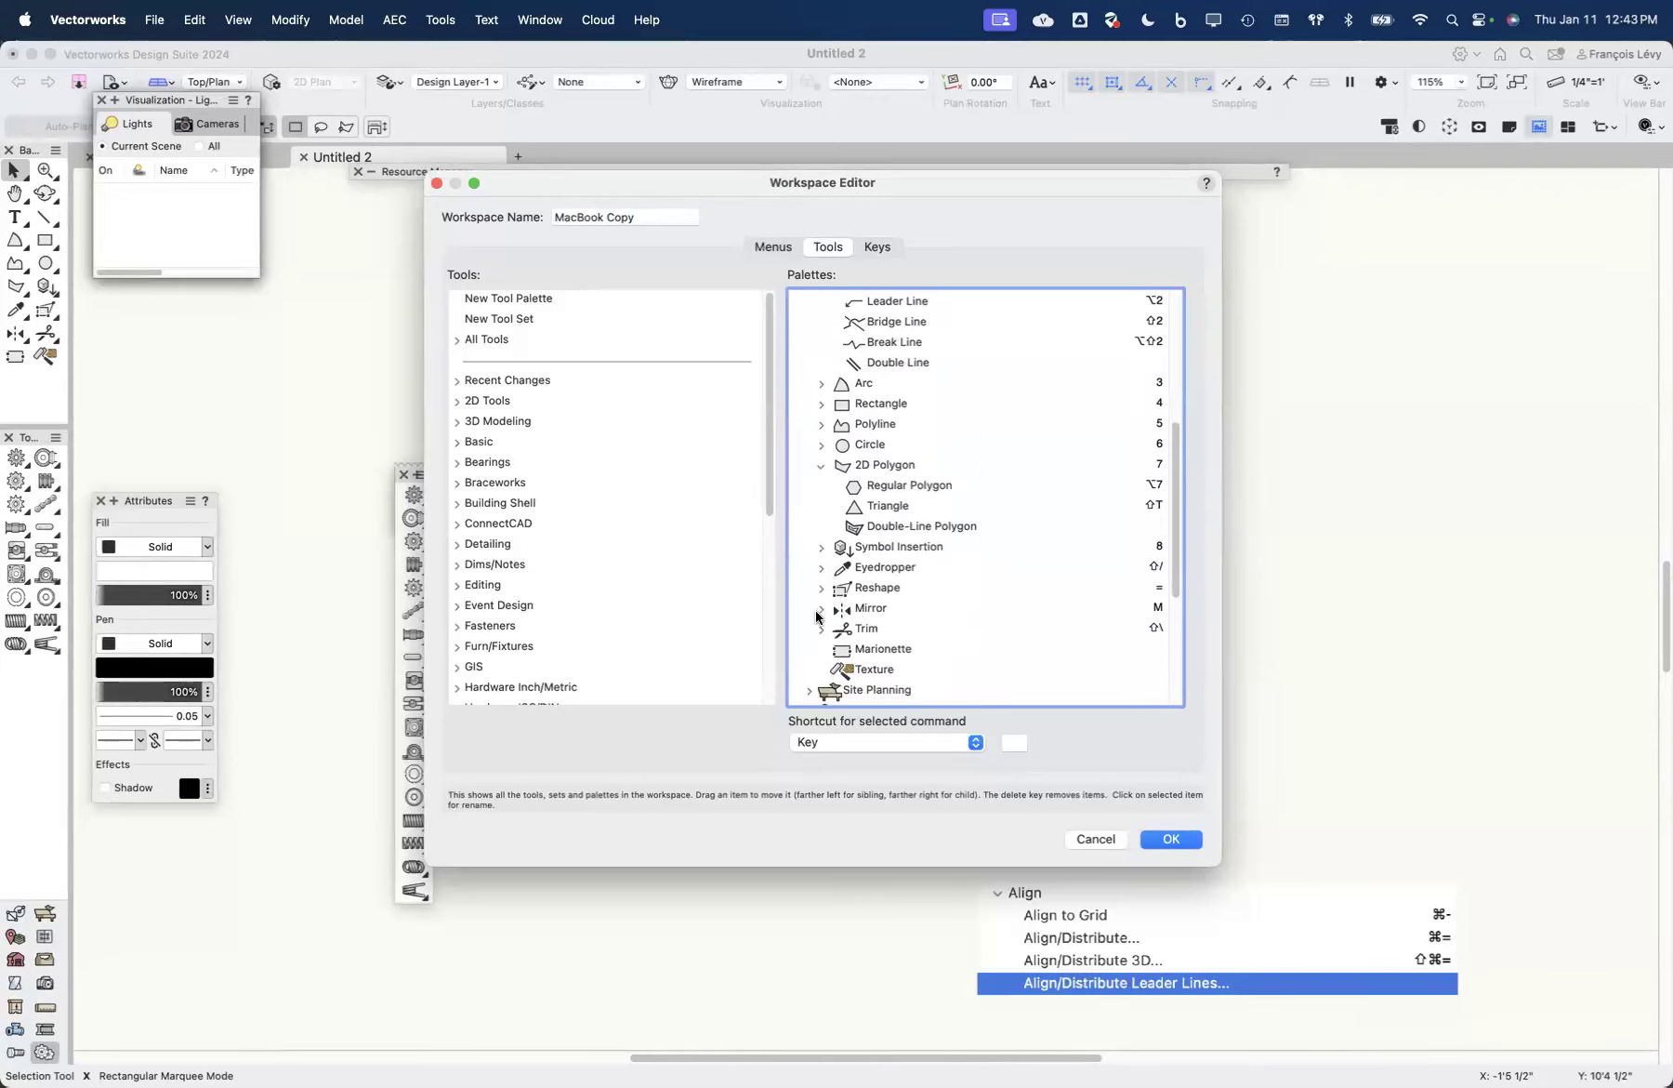
click(818, 614)
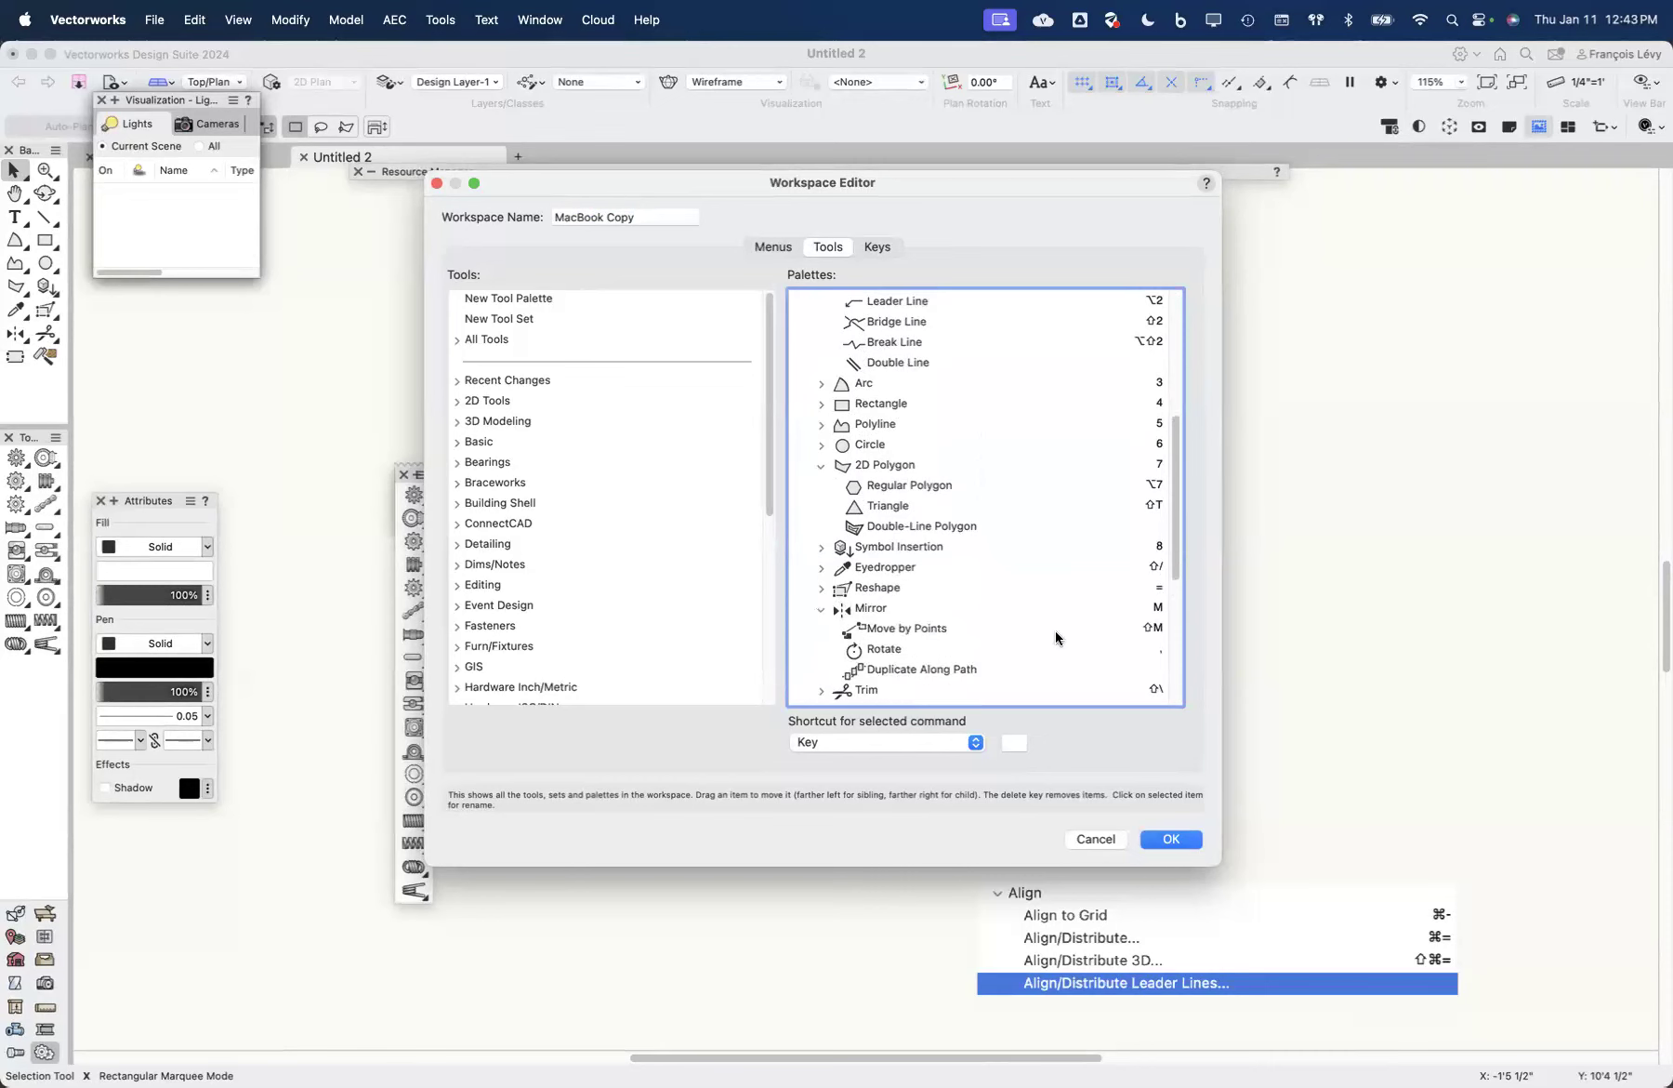
click(1145, 614)
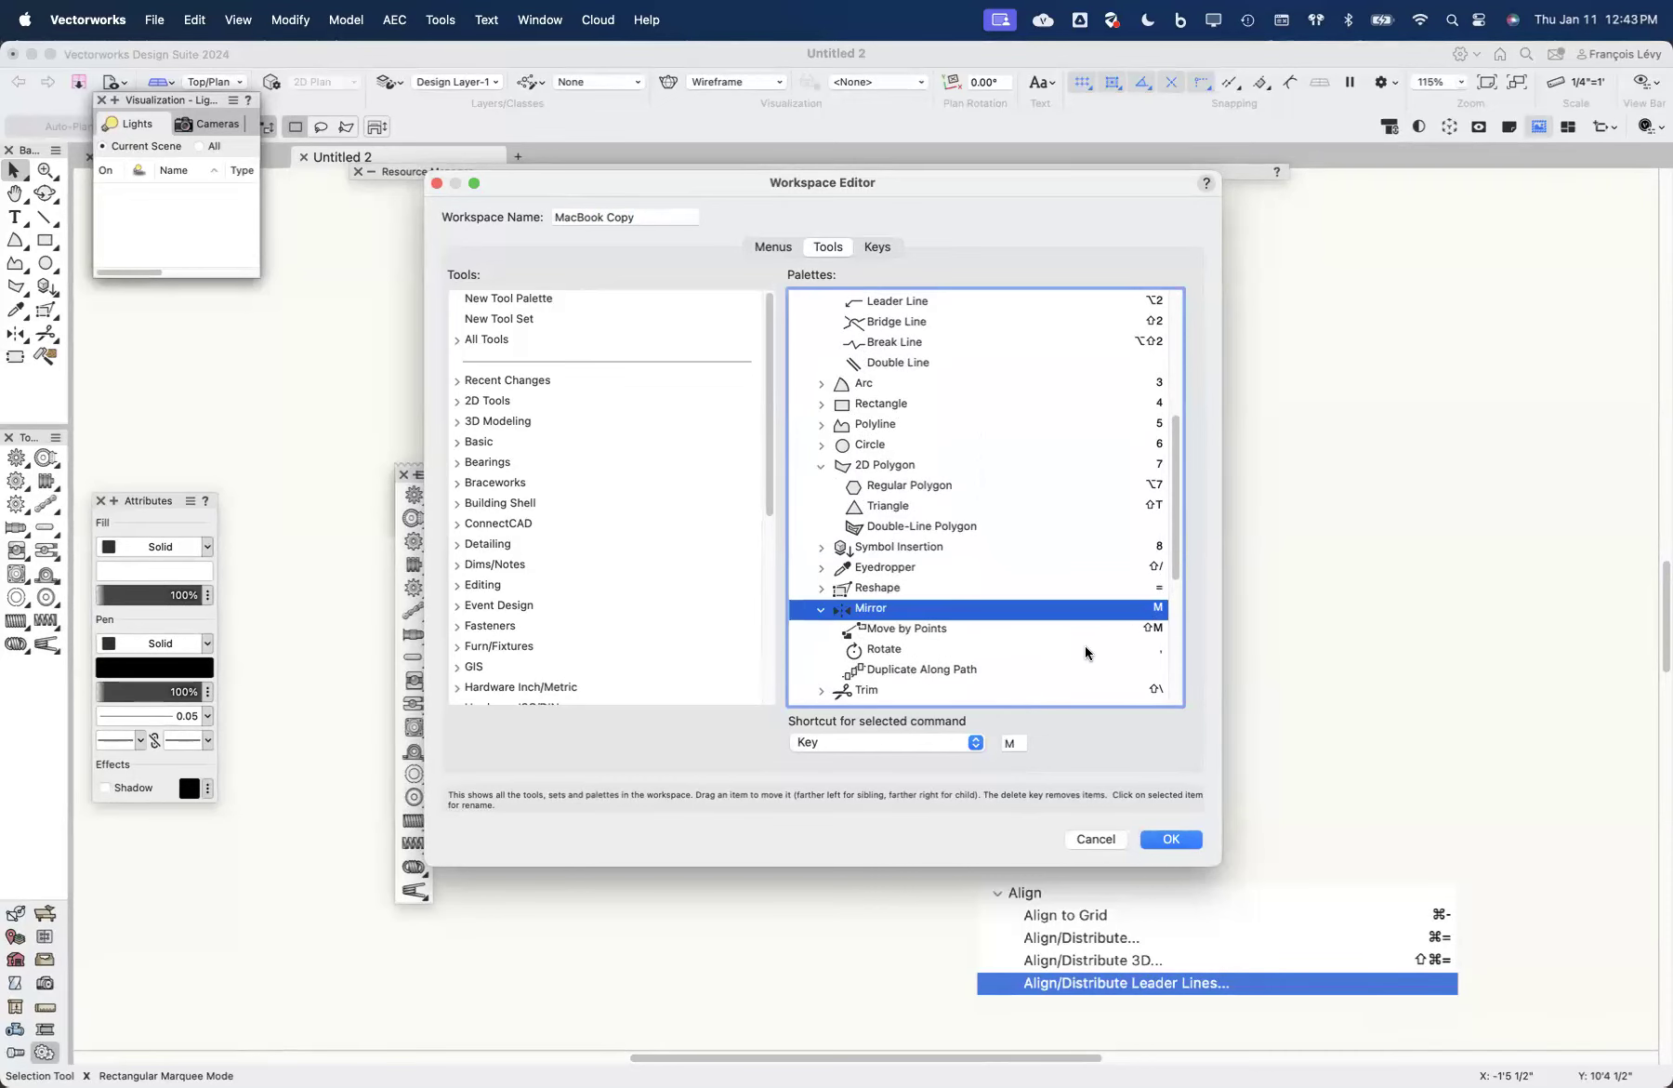
click(820, 588)
scroll(1029, 609, down, 3)
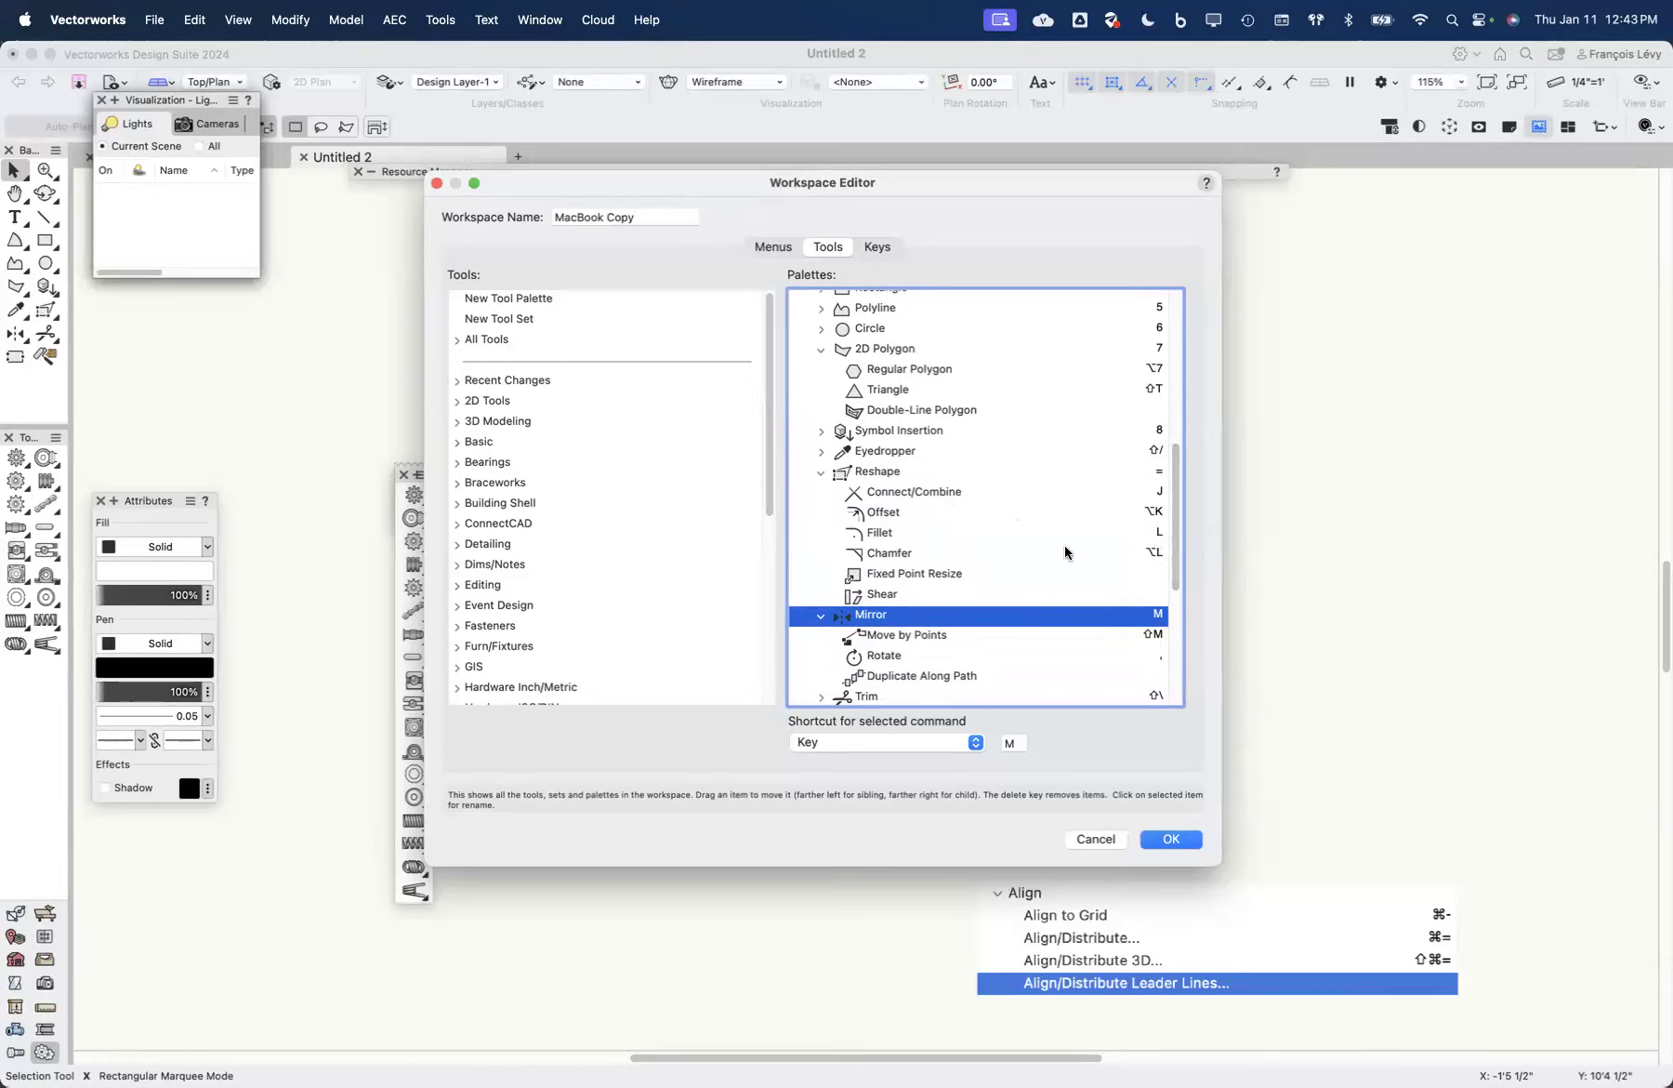
scroll(1065, 551, down, 5)
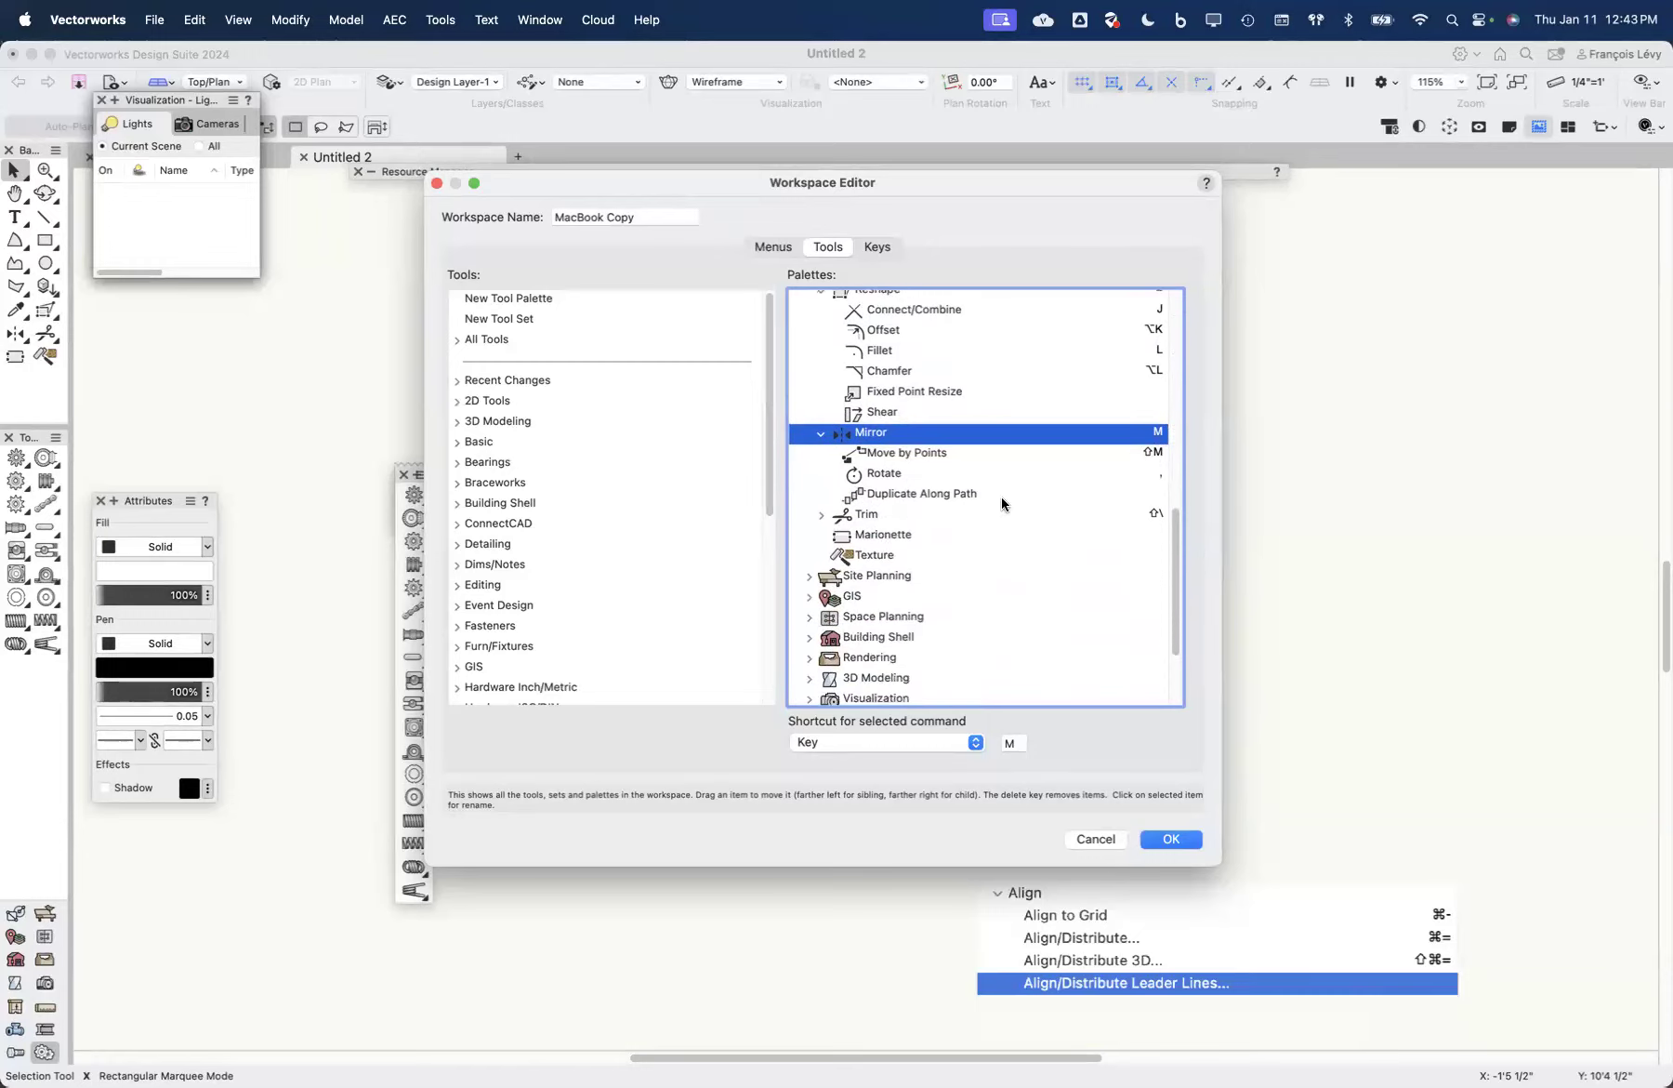
Step: Try to assign the plain M key to the Marionette tool, and decline taking the key from Mirror
click(913, 537)
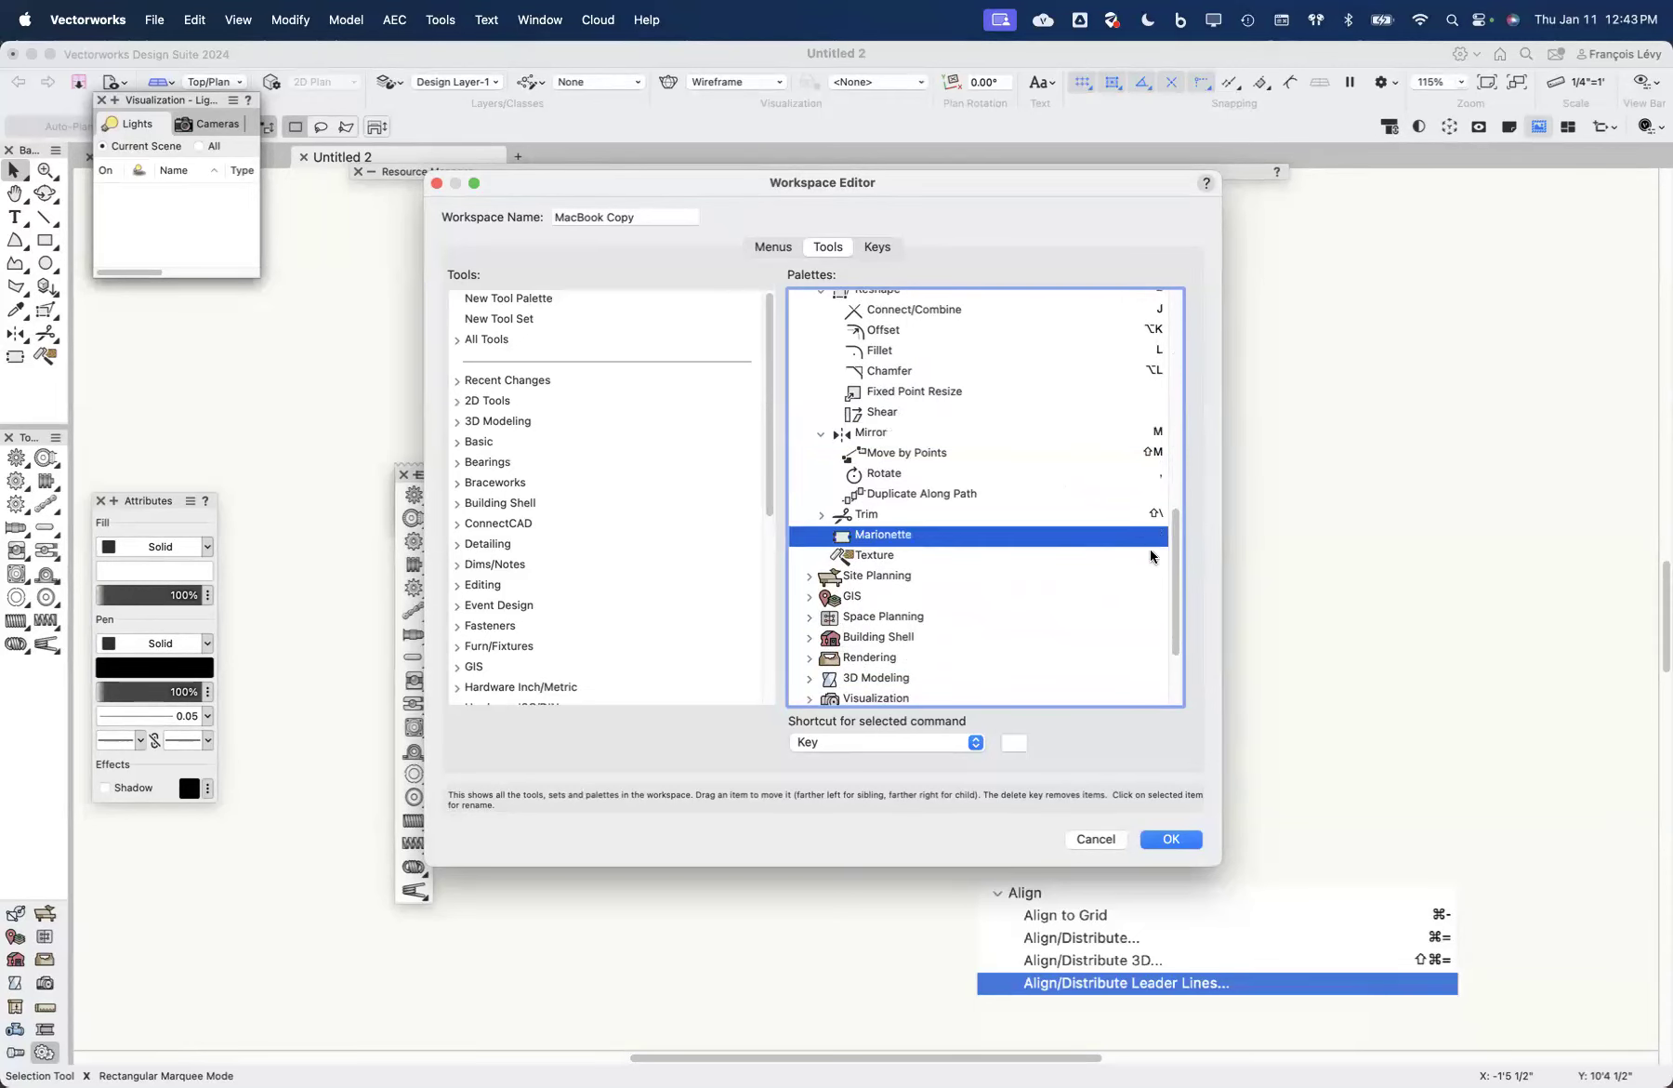
click(1014, 744)
key(m)
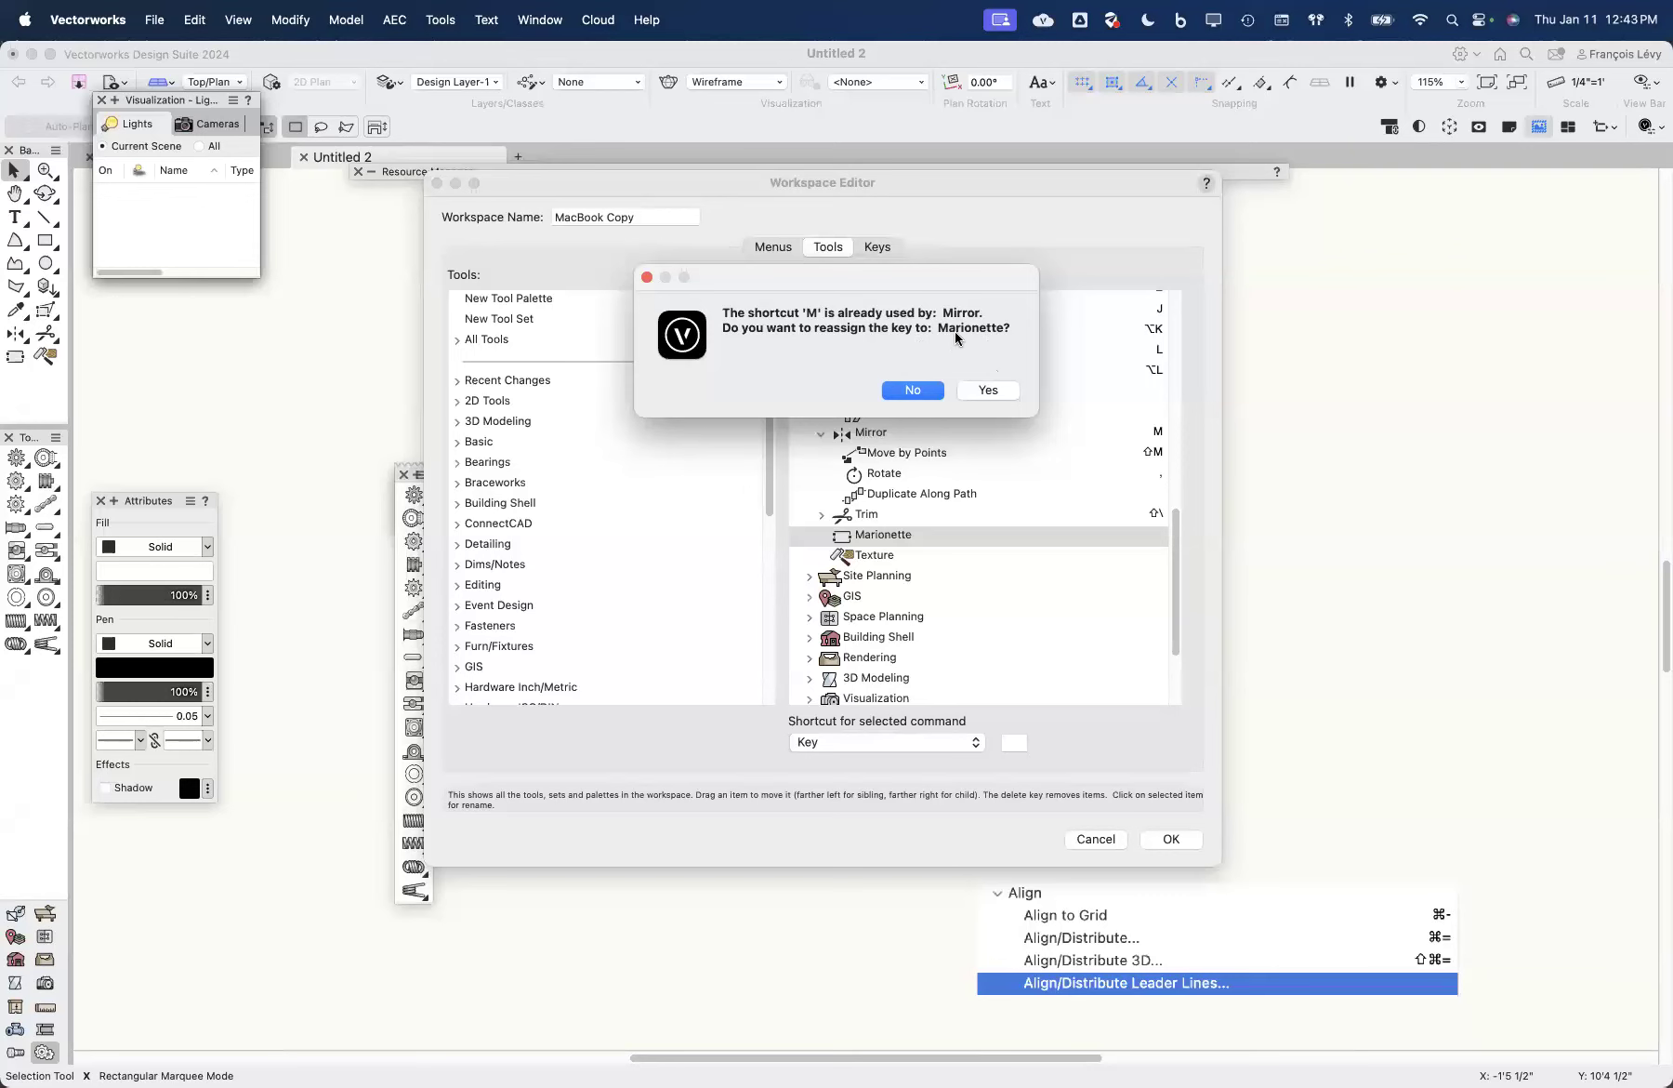
click(934, 390)
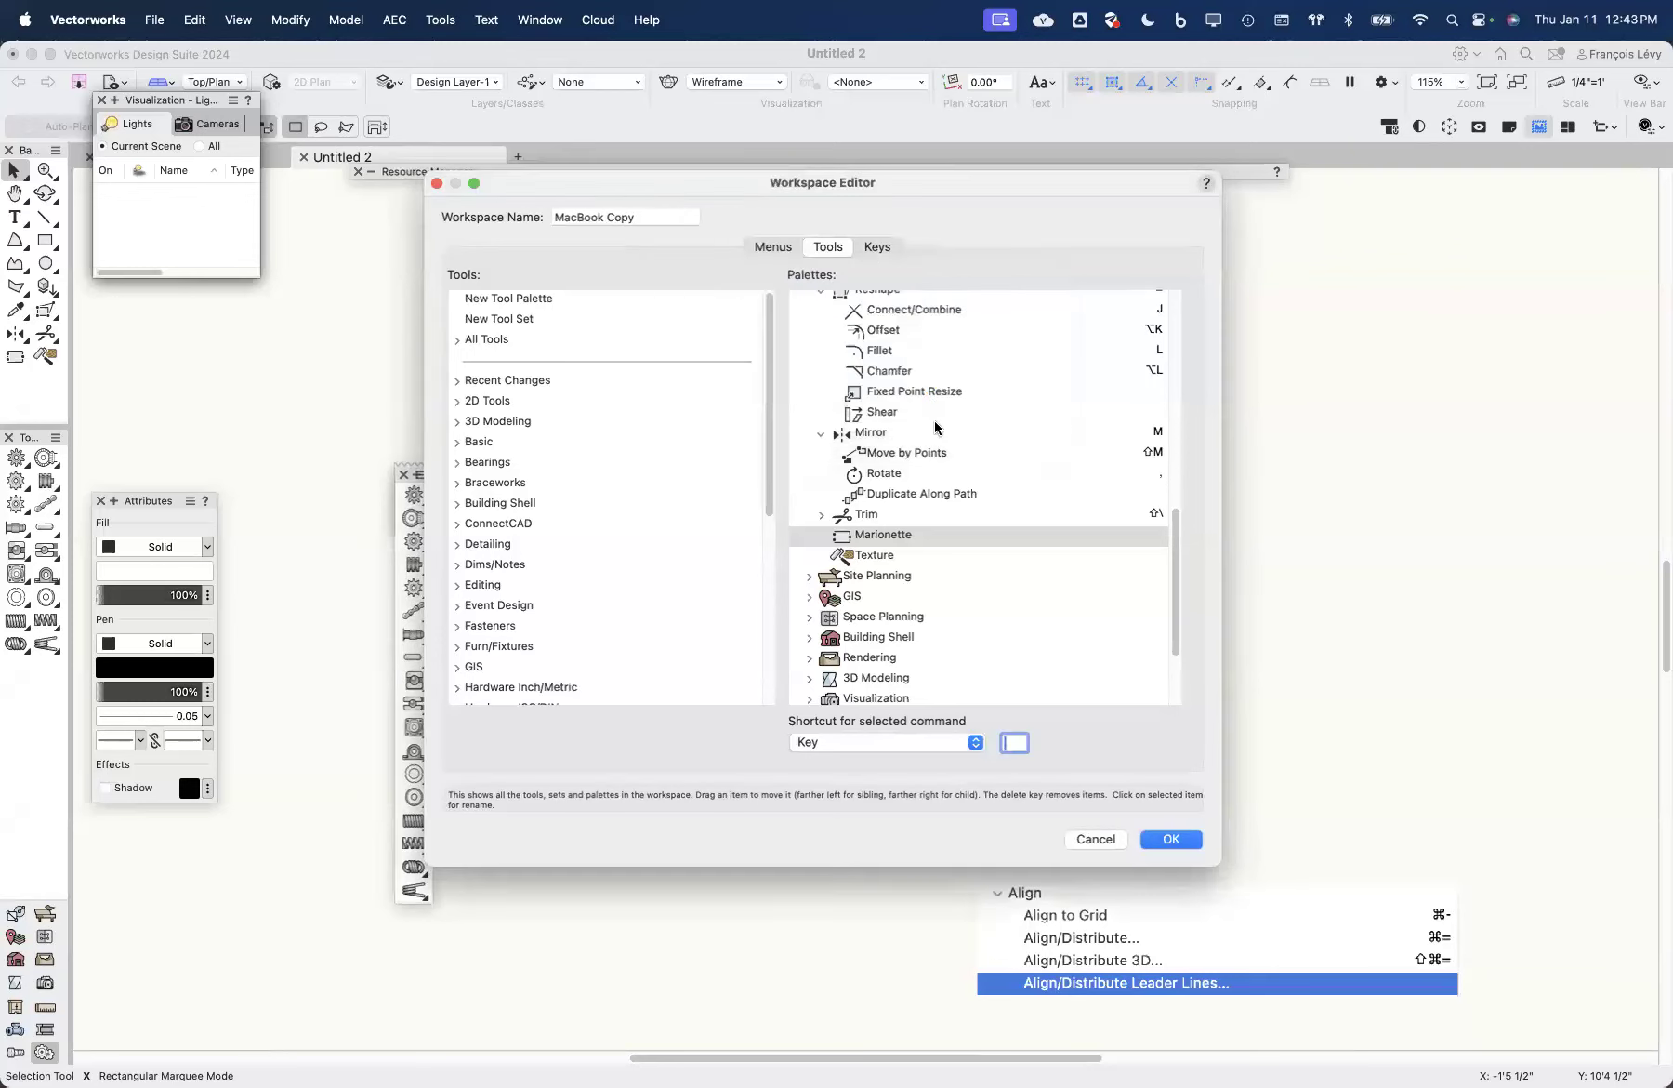
Step: Assign the shortcut Option+M to the Marionette tool and check its entry against the neighbouring Texture tool
click(946, 741)
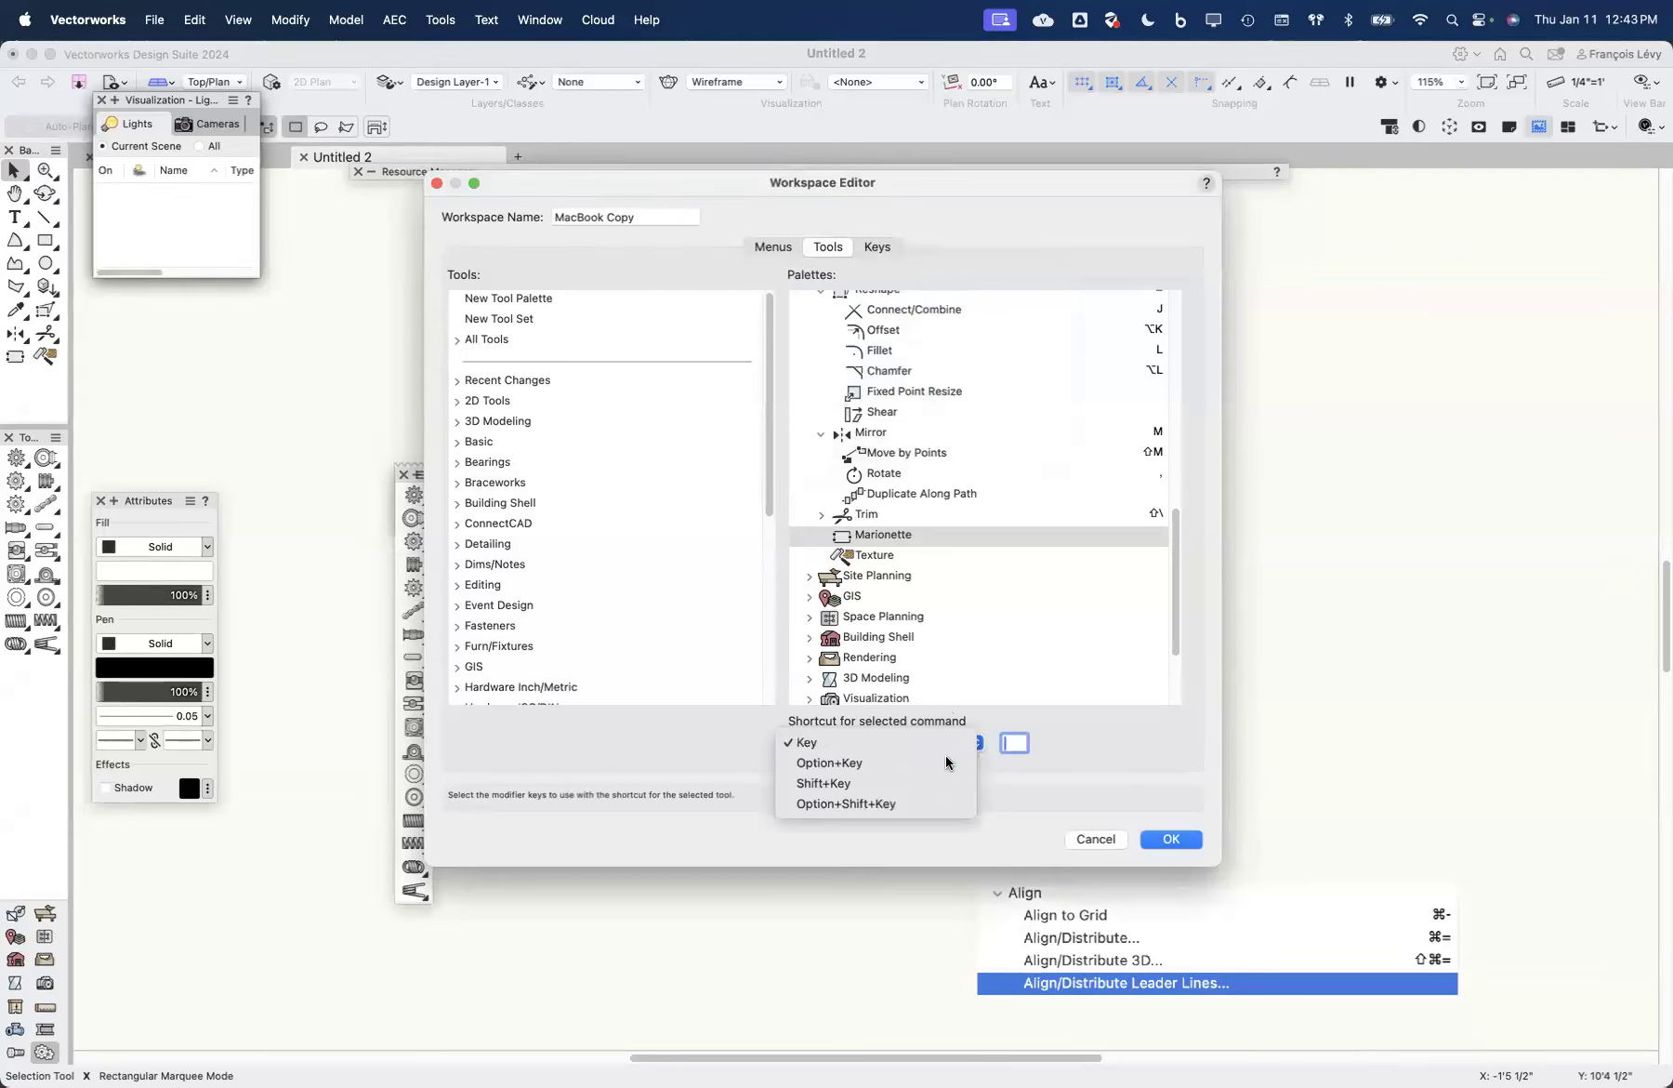
click(945, 760)
text(M)
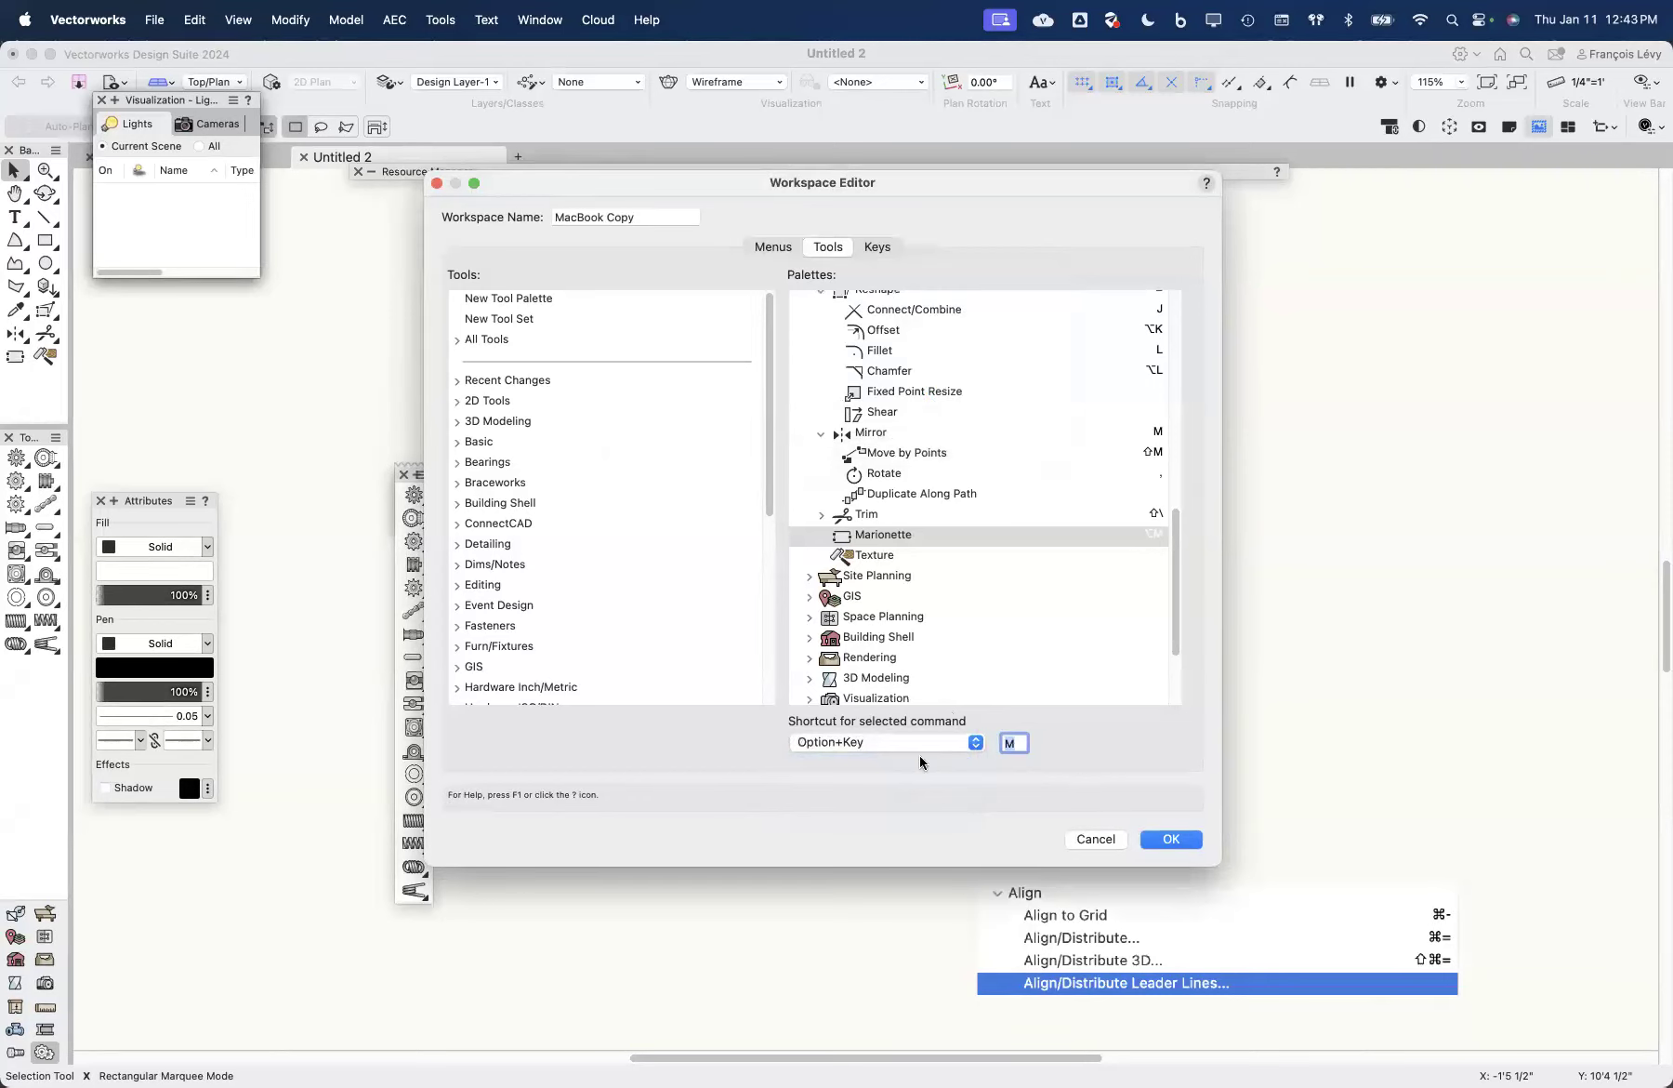
click(1126, 577)
click(1126, 578)
click(1318, 836)
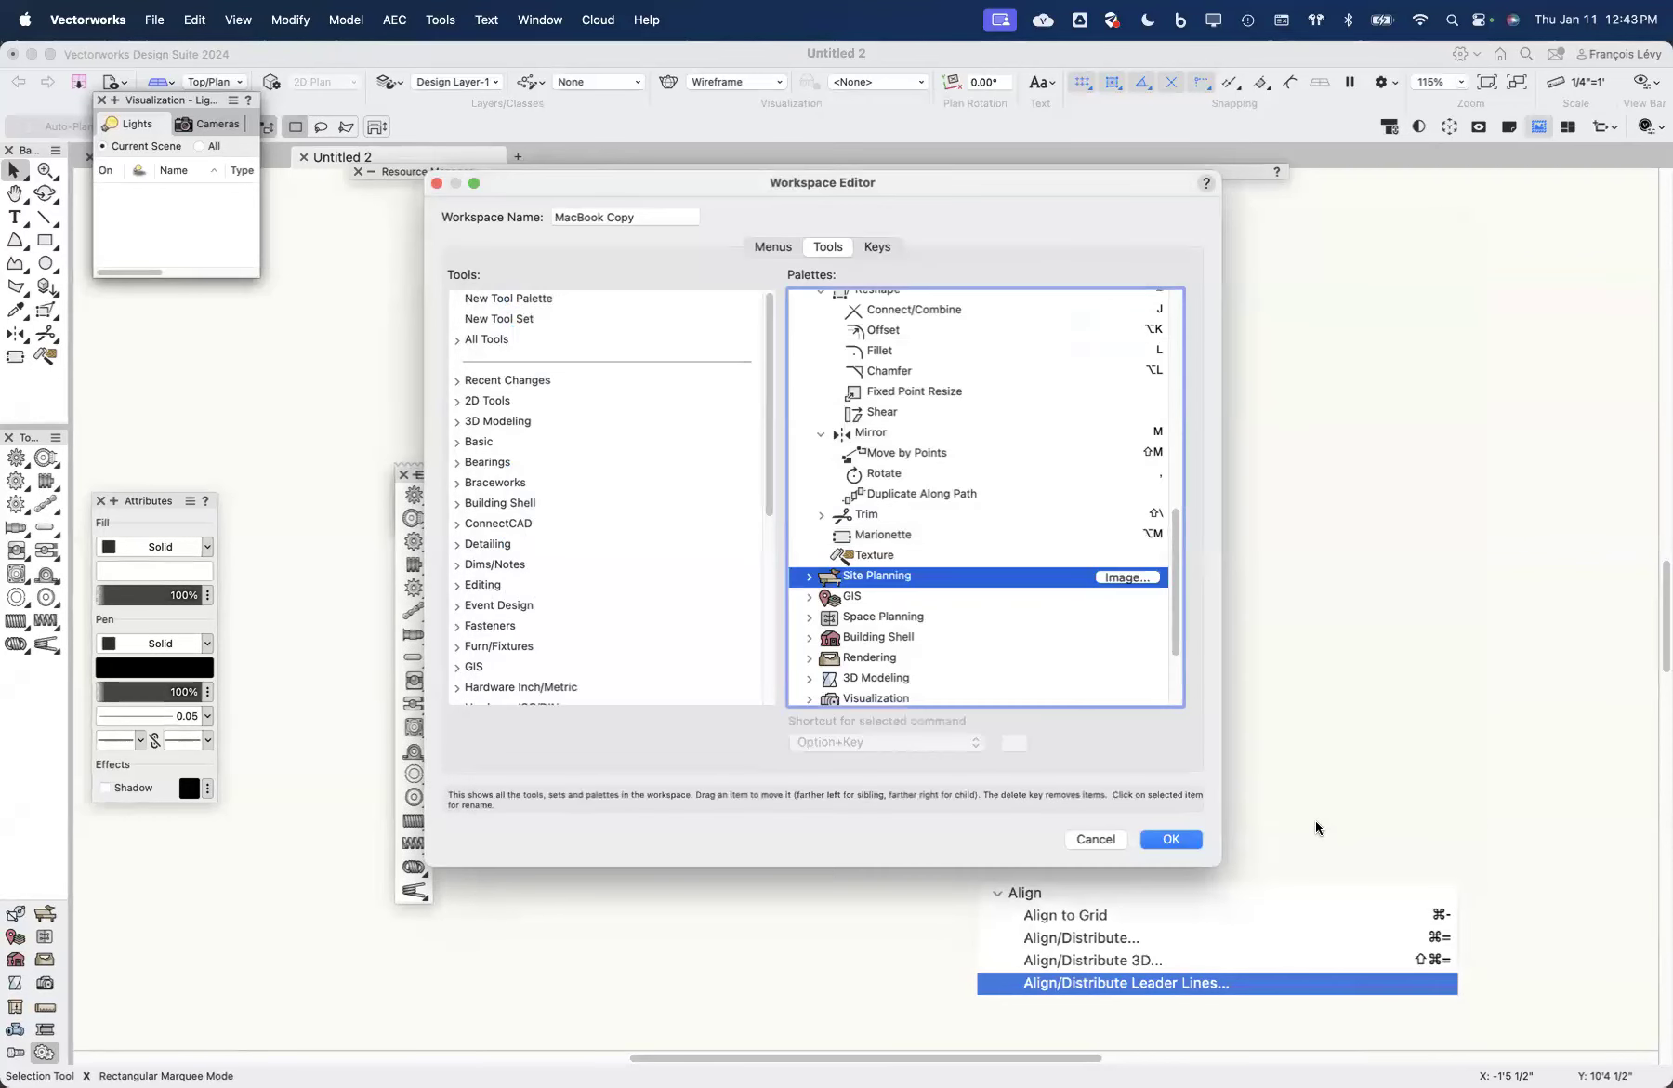
click(1053, 554)
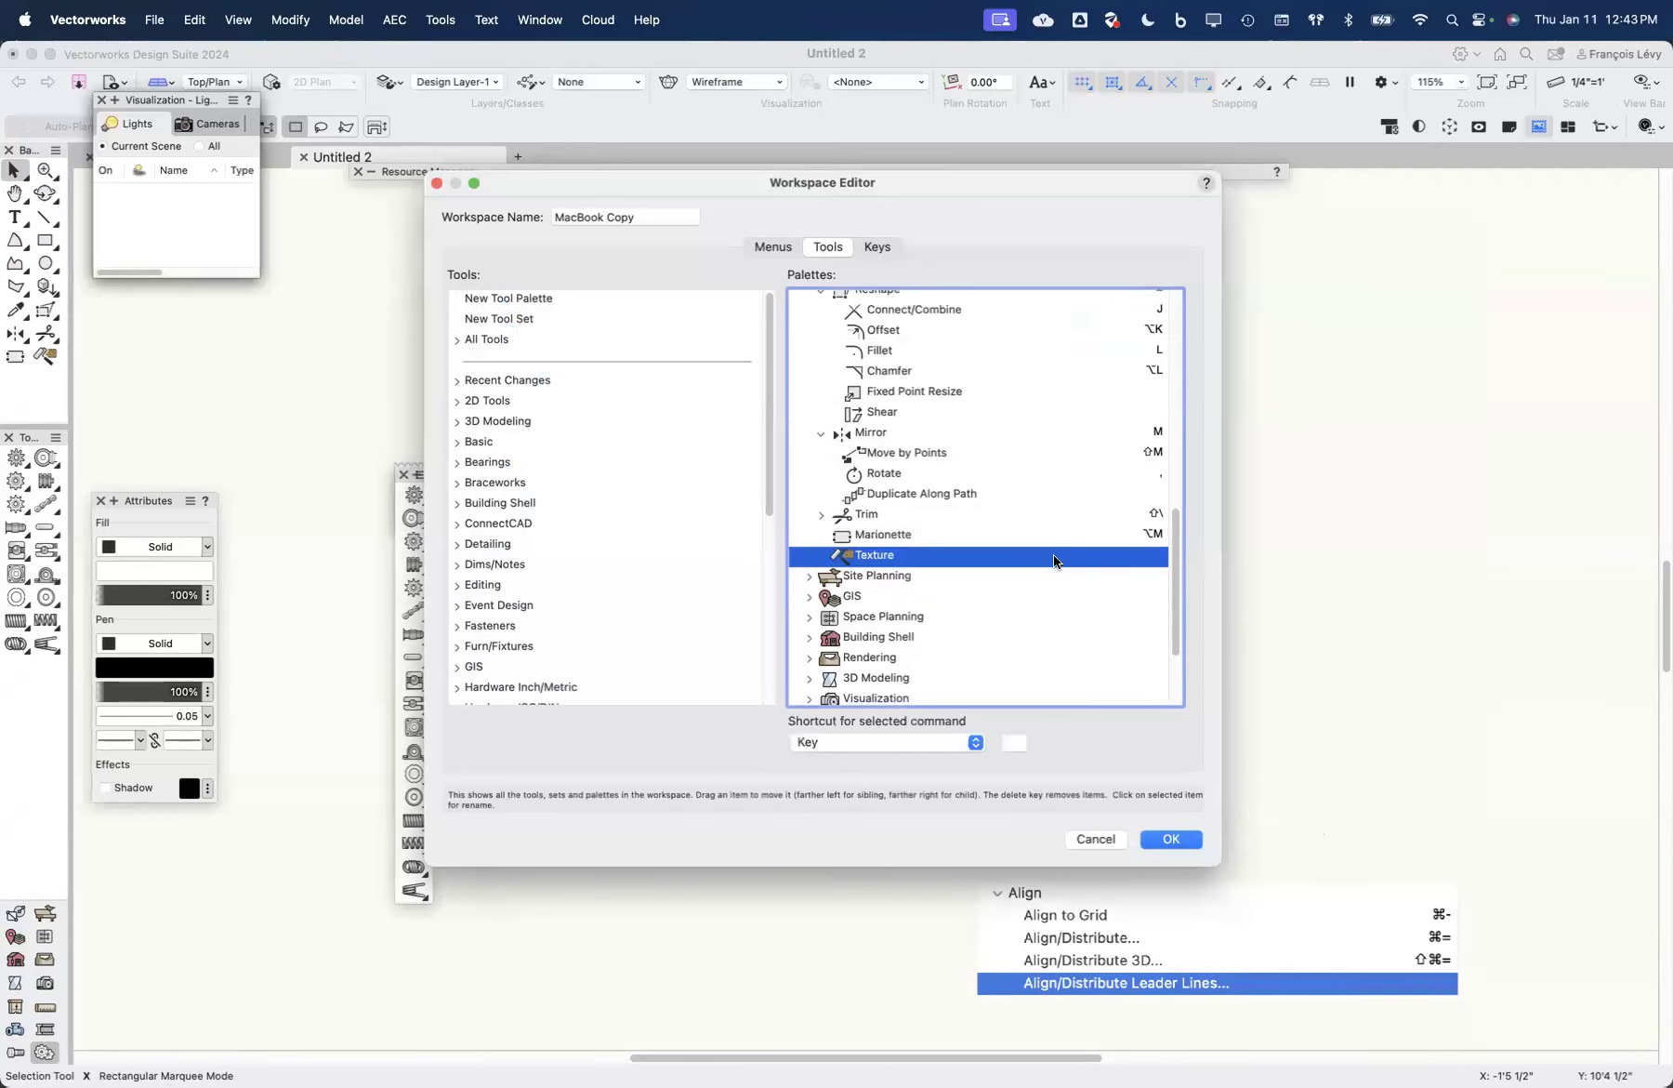
click(1118, 537)
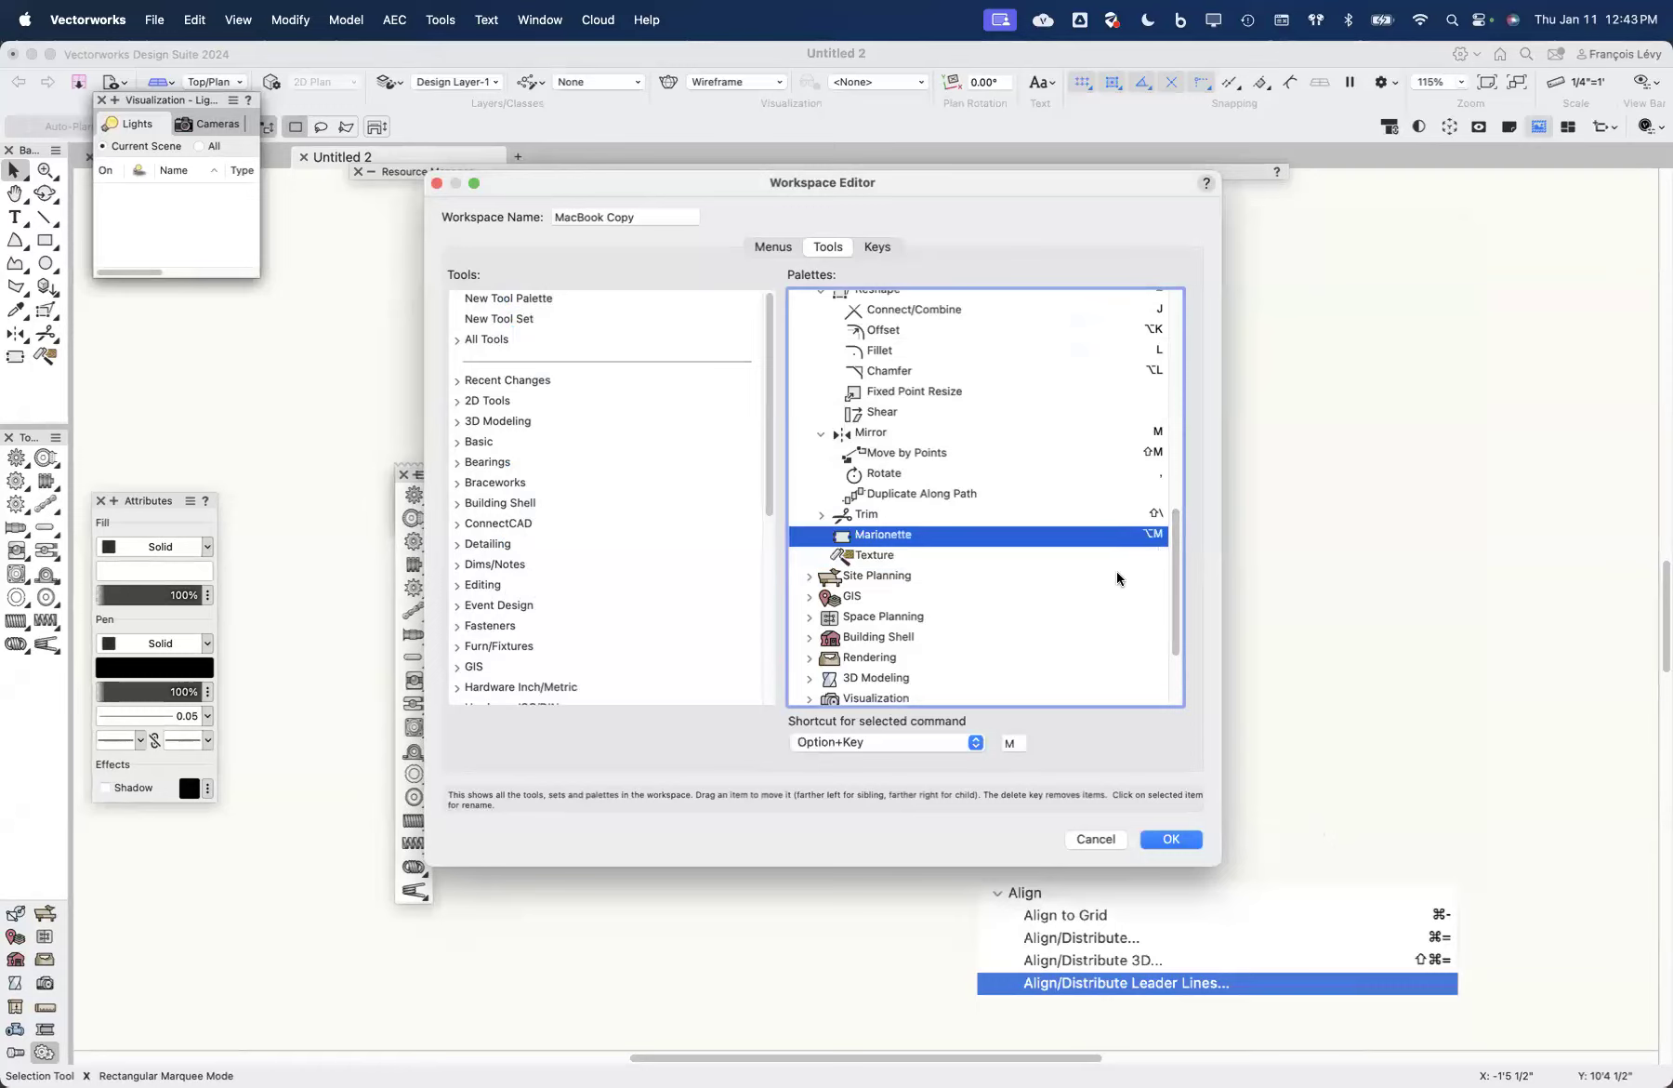
Step: Try to assign the plain T key to the Texture tool, and decline taking the key from the smart point snap
click(925, 554)
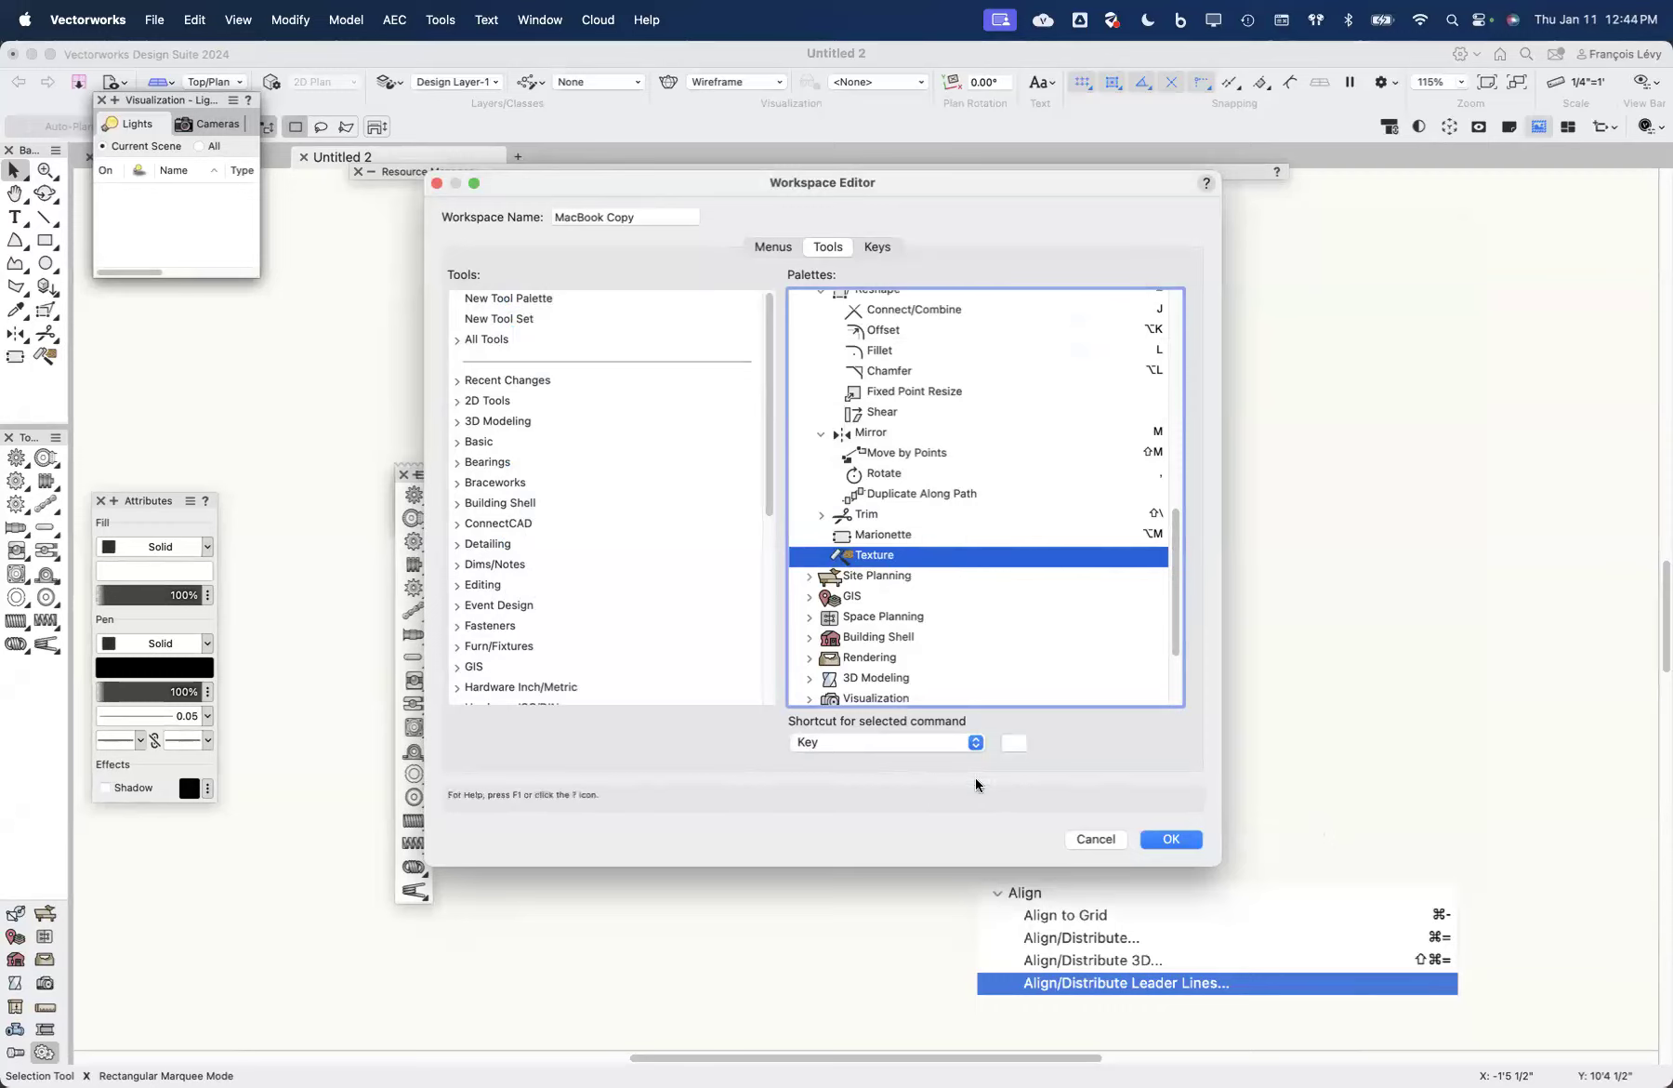
click(1012, 743)
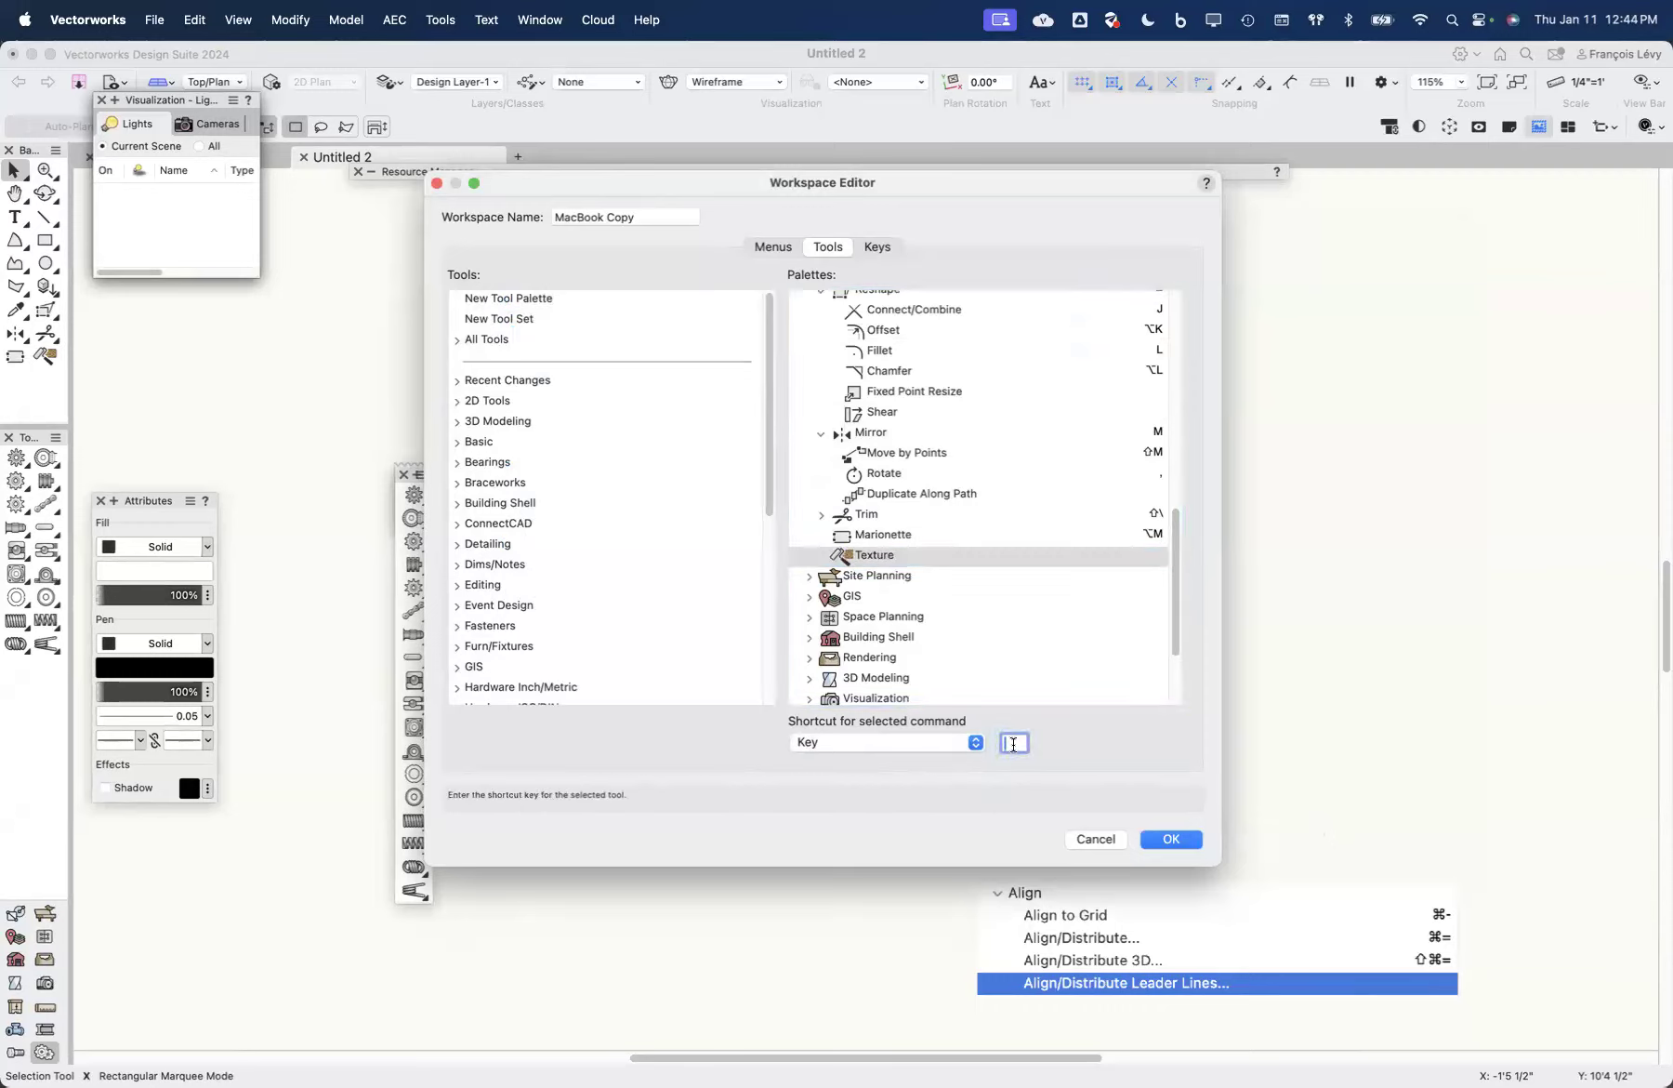
key(t)
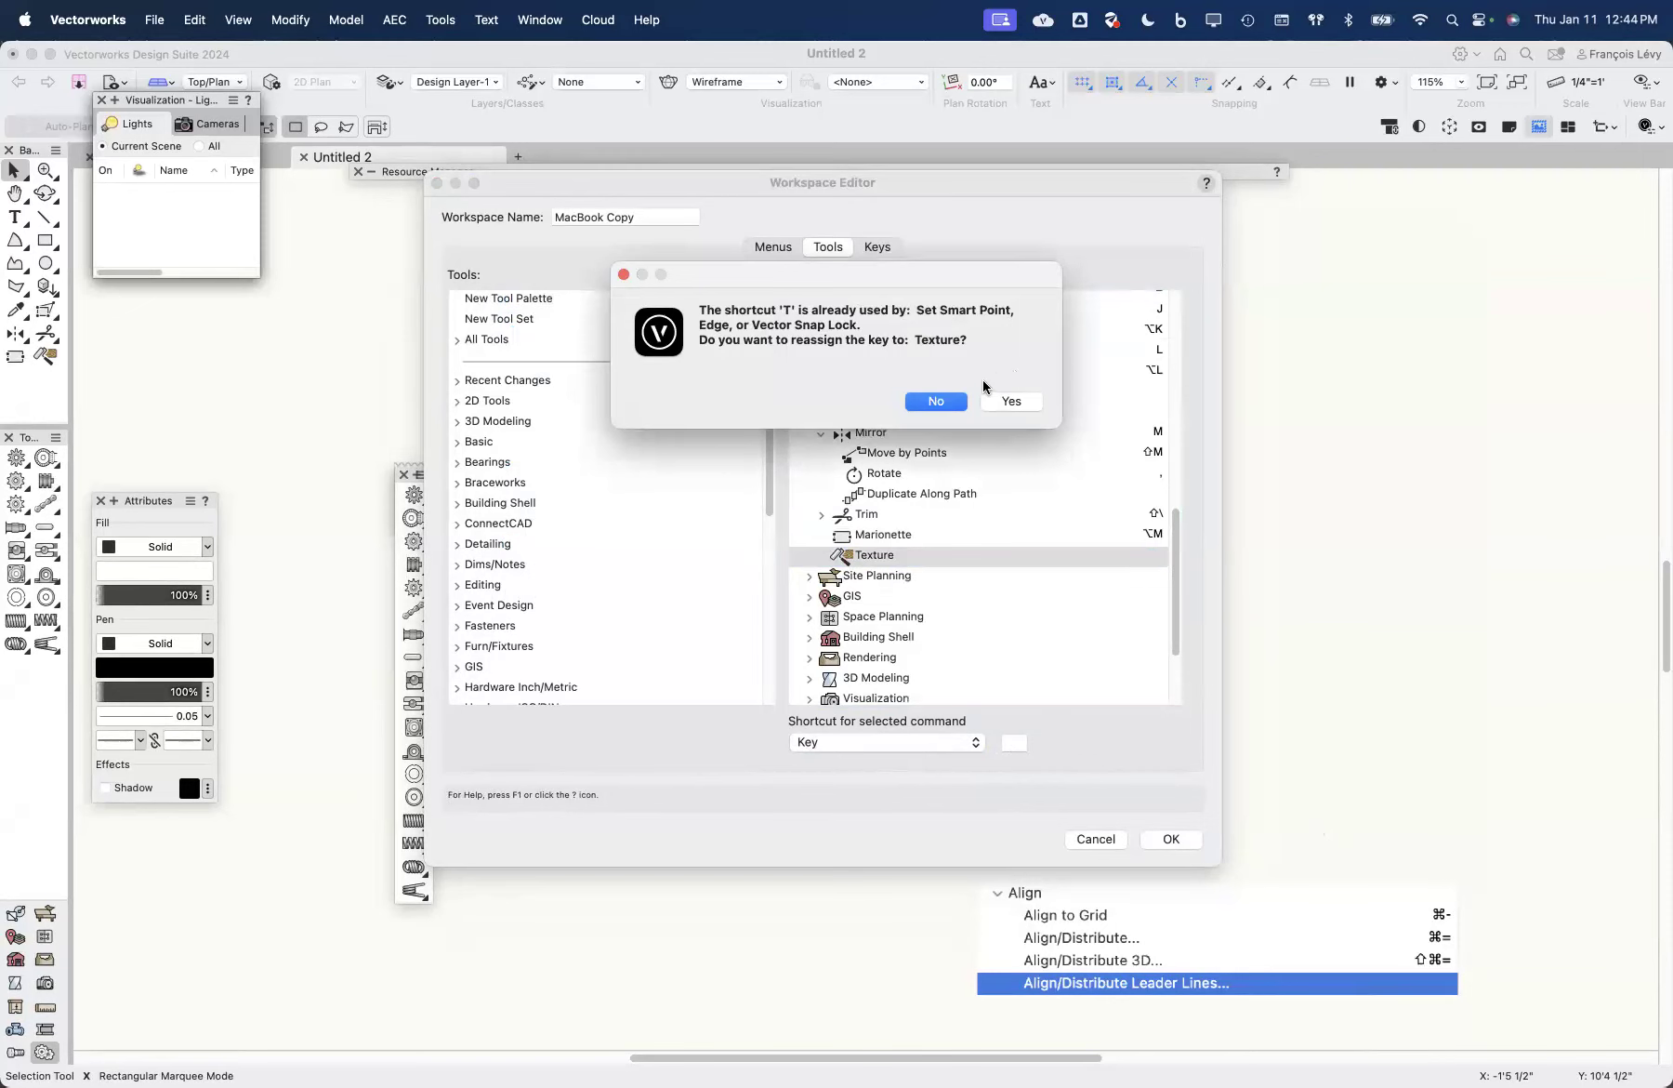
click(936, 402)
Step: Assign the shortcut Option+T to the Texture tool and reselect the tool to check its entry
click(948, 746)
click(958, 762)
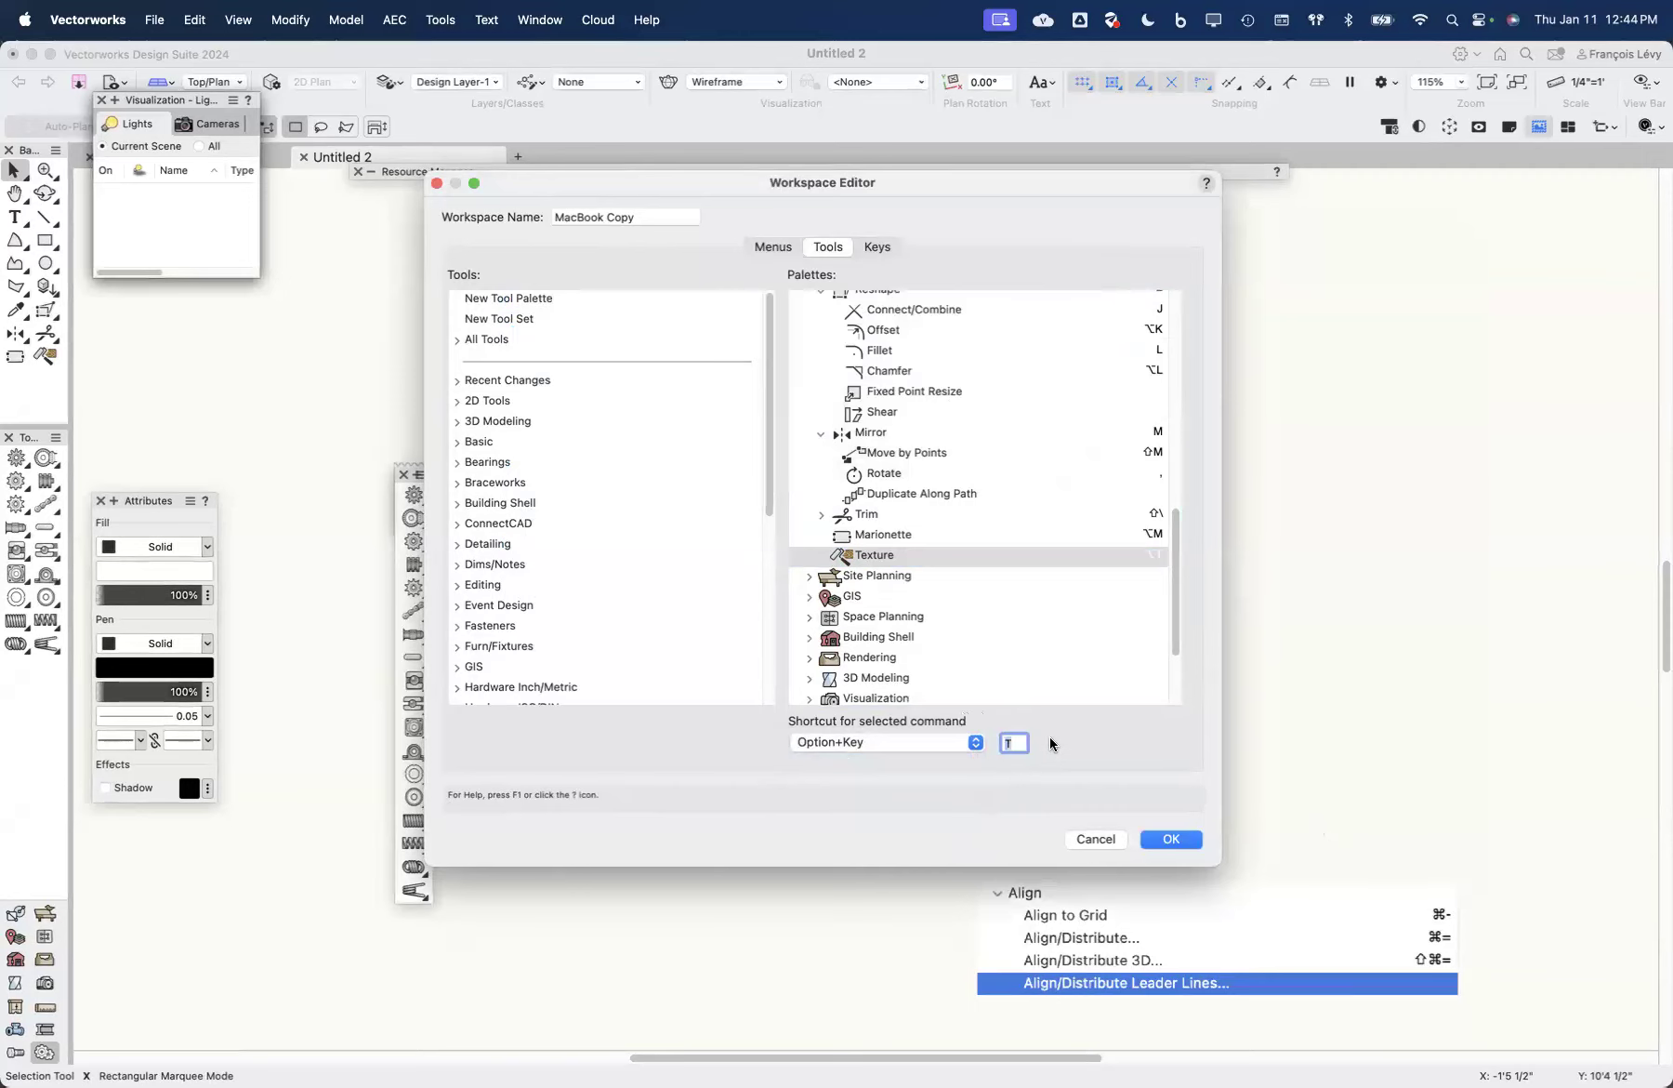
click(1140, 581)
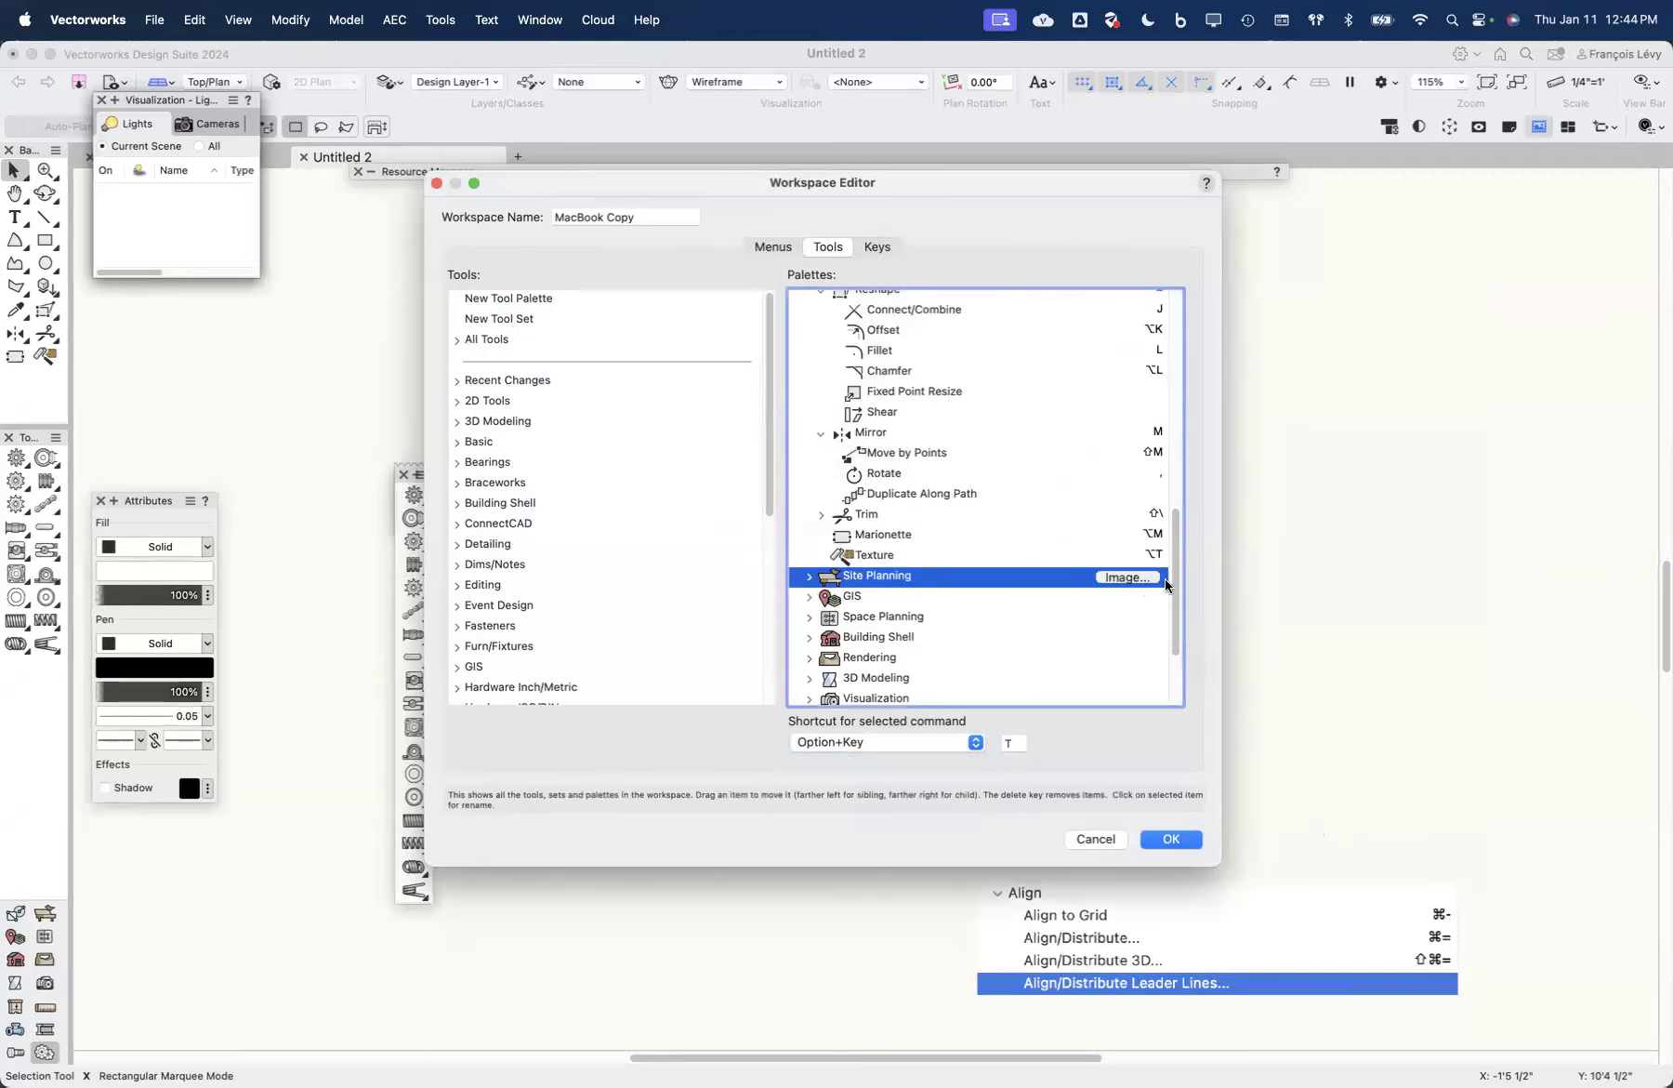
click(1147, 576)
click(1322, 835)
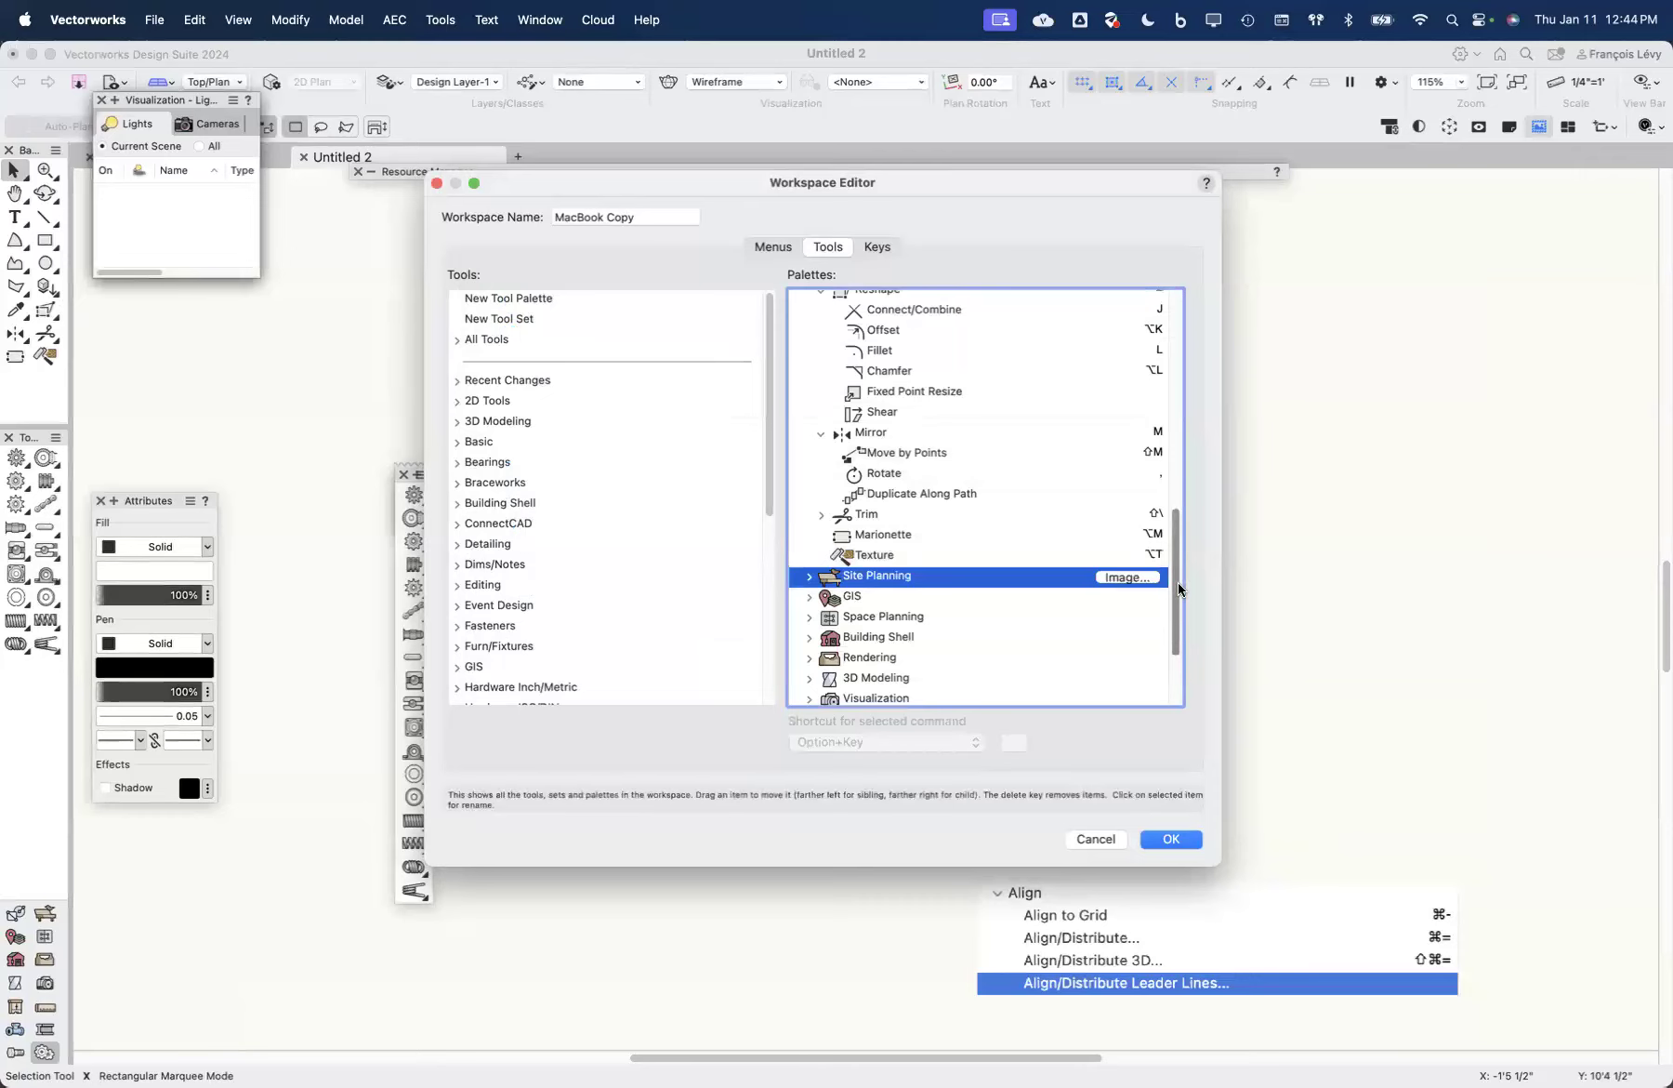
click(1081, 555)
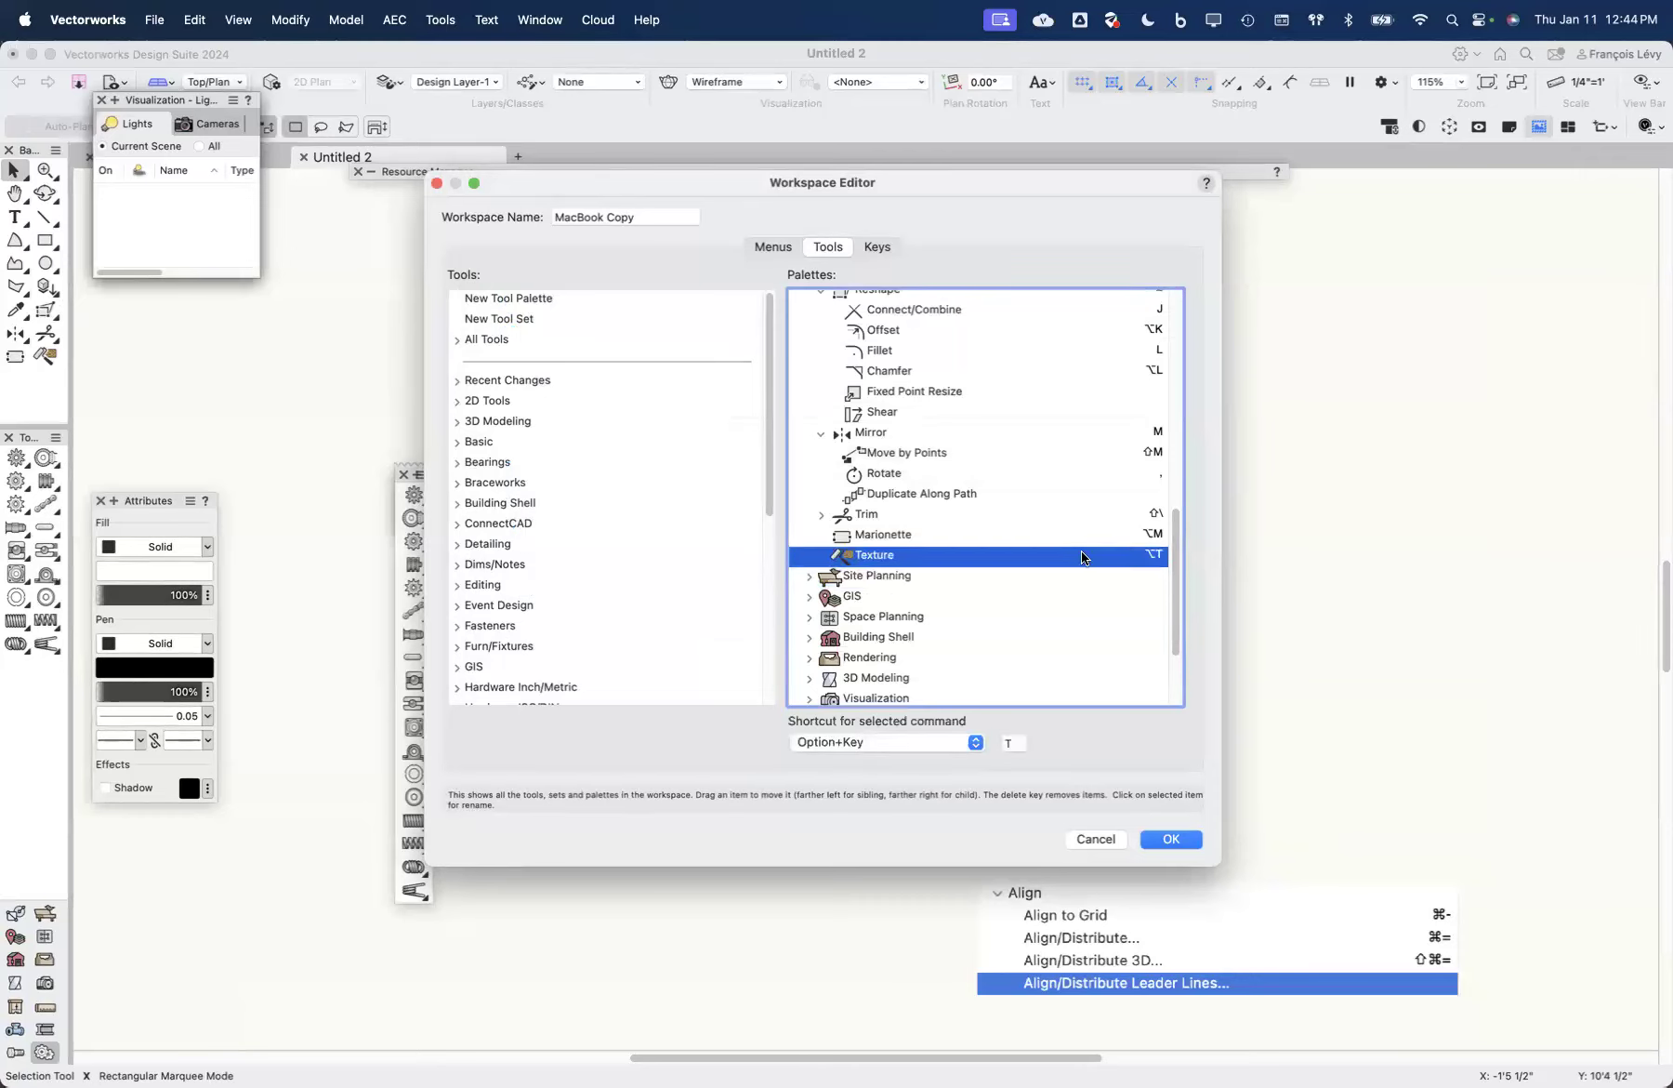
Step: Examine the shortcuts of the dimension and annotation tools in the Dims/Notes tool set
scroll(1082, 556, up, 6)
scroll(1082, 558, down, 1)
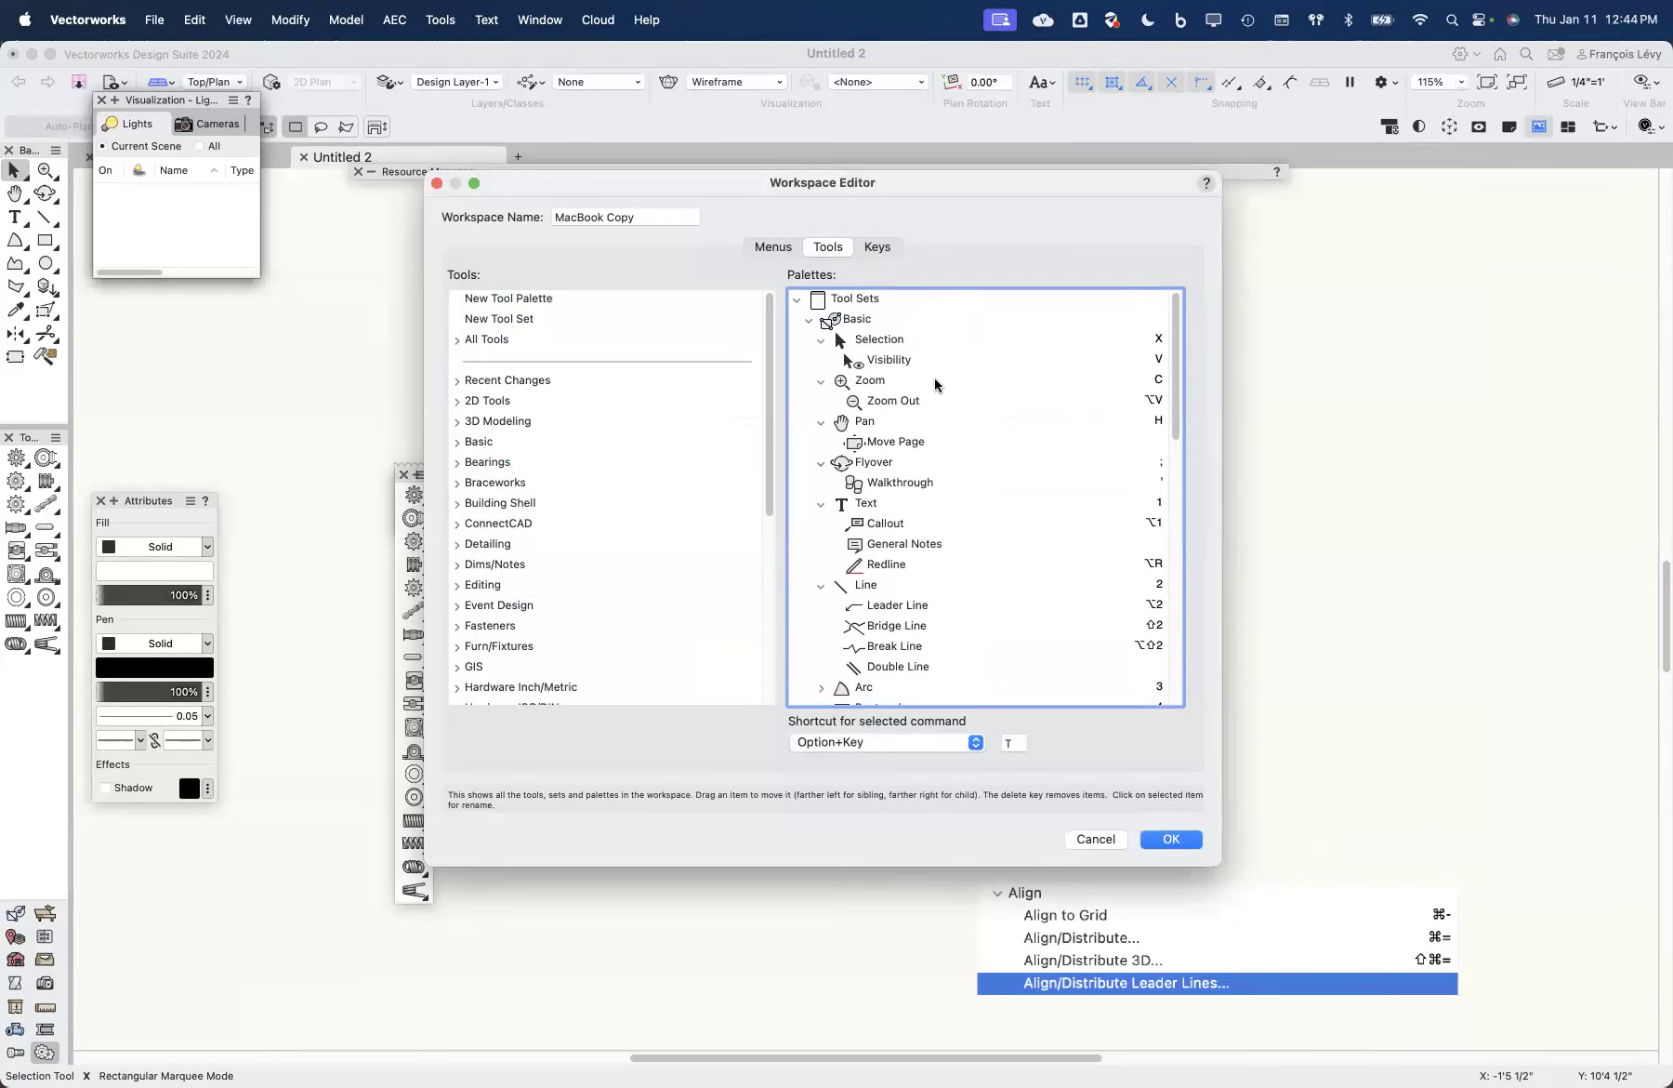
scroll(935, 378, down, 15)
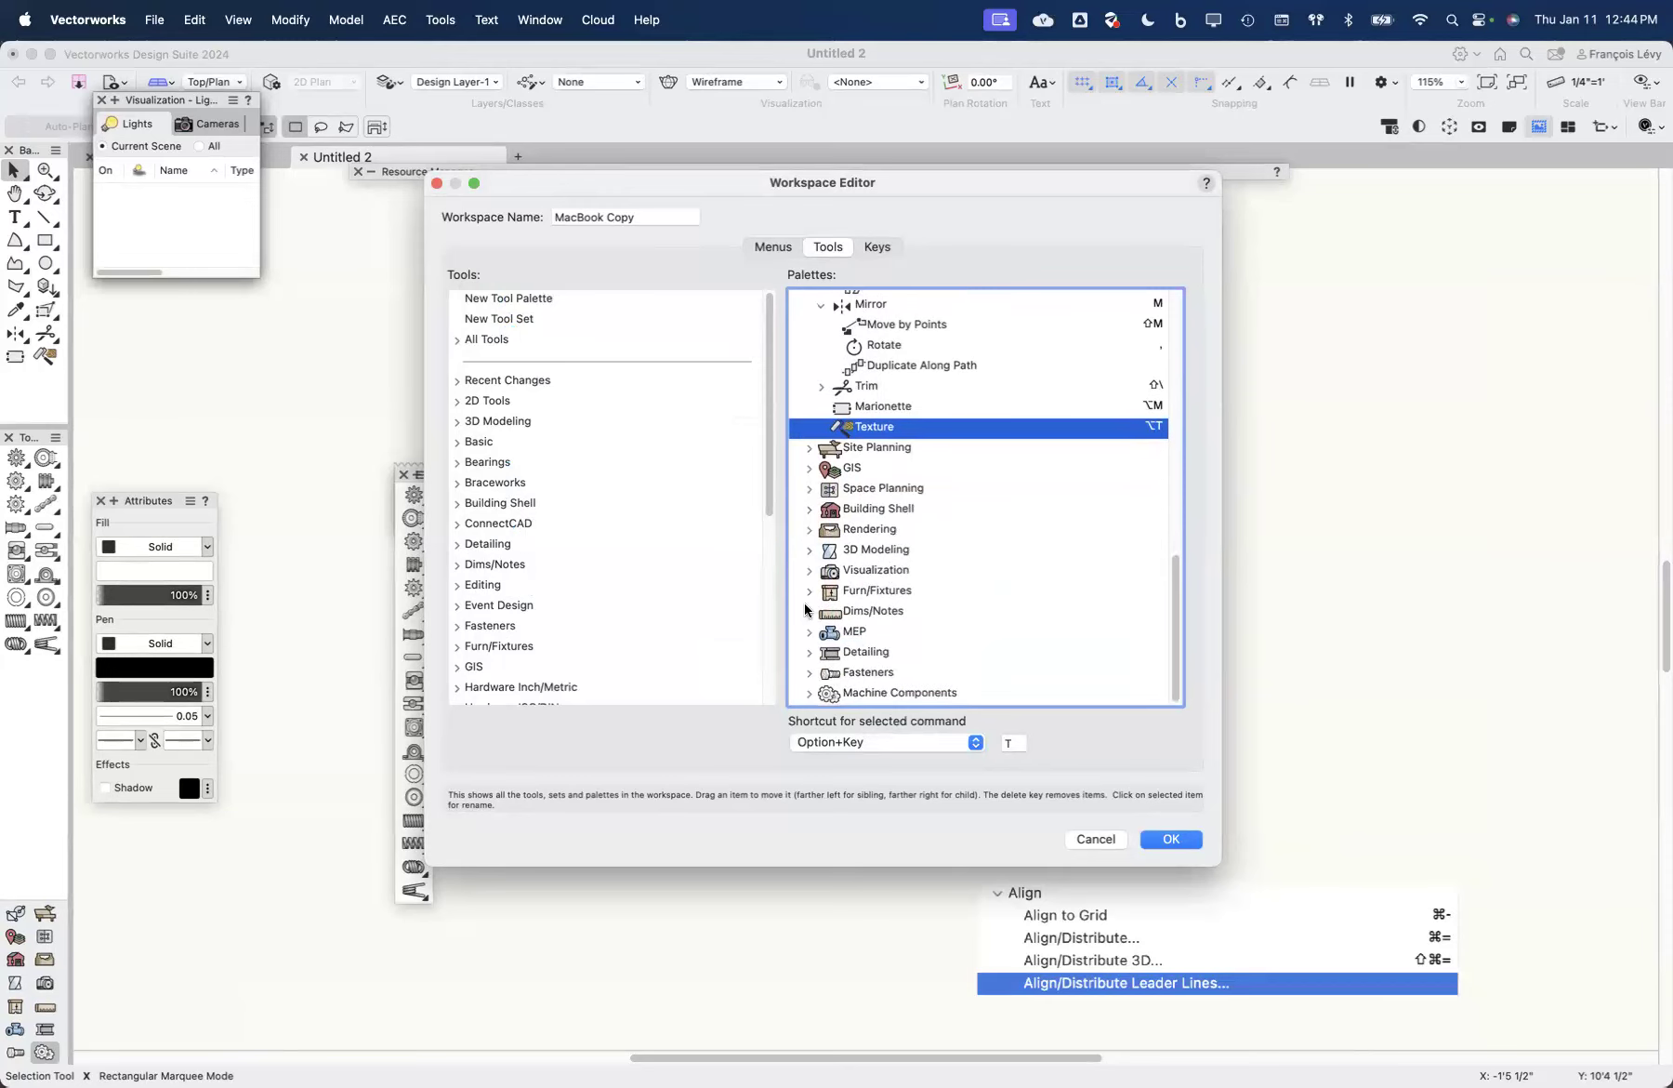
click(808, 615)
scroll(964, 544, down, 5)
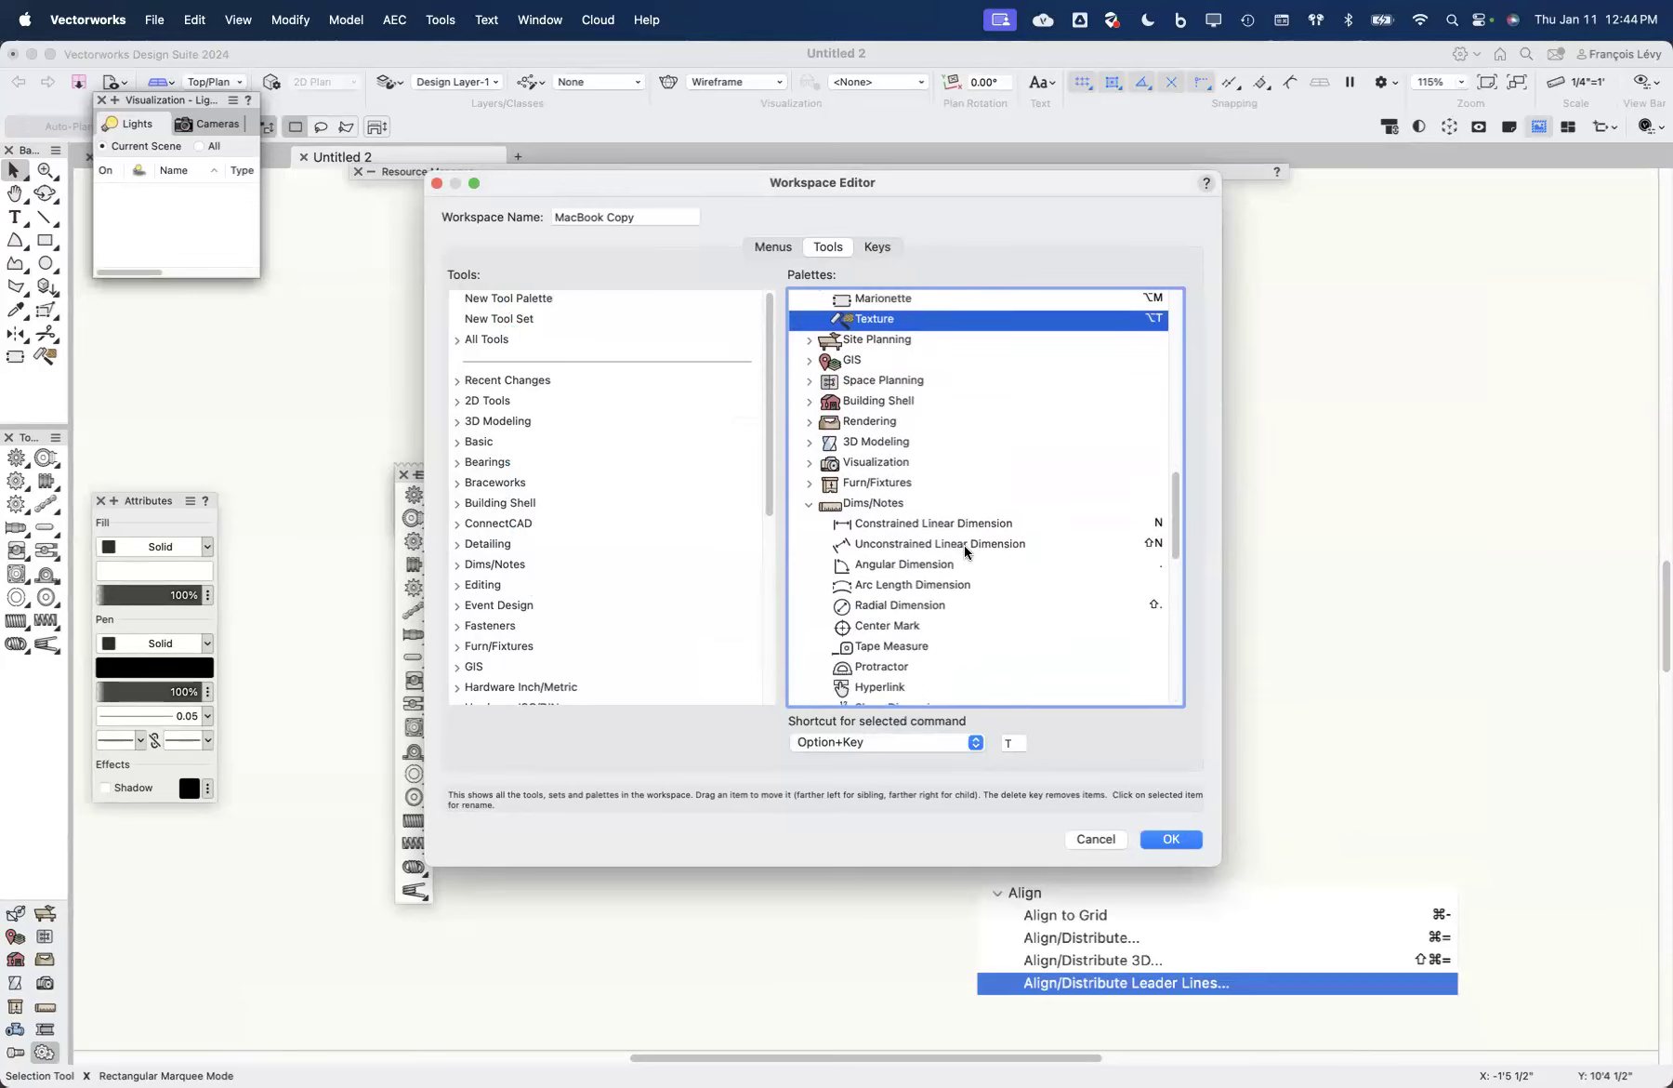
scroll(964, 546, down, 5)
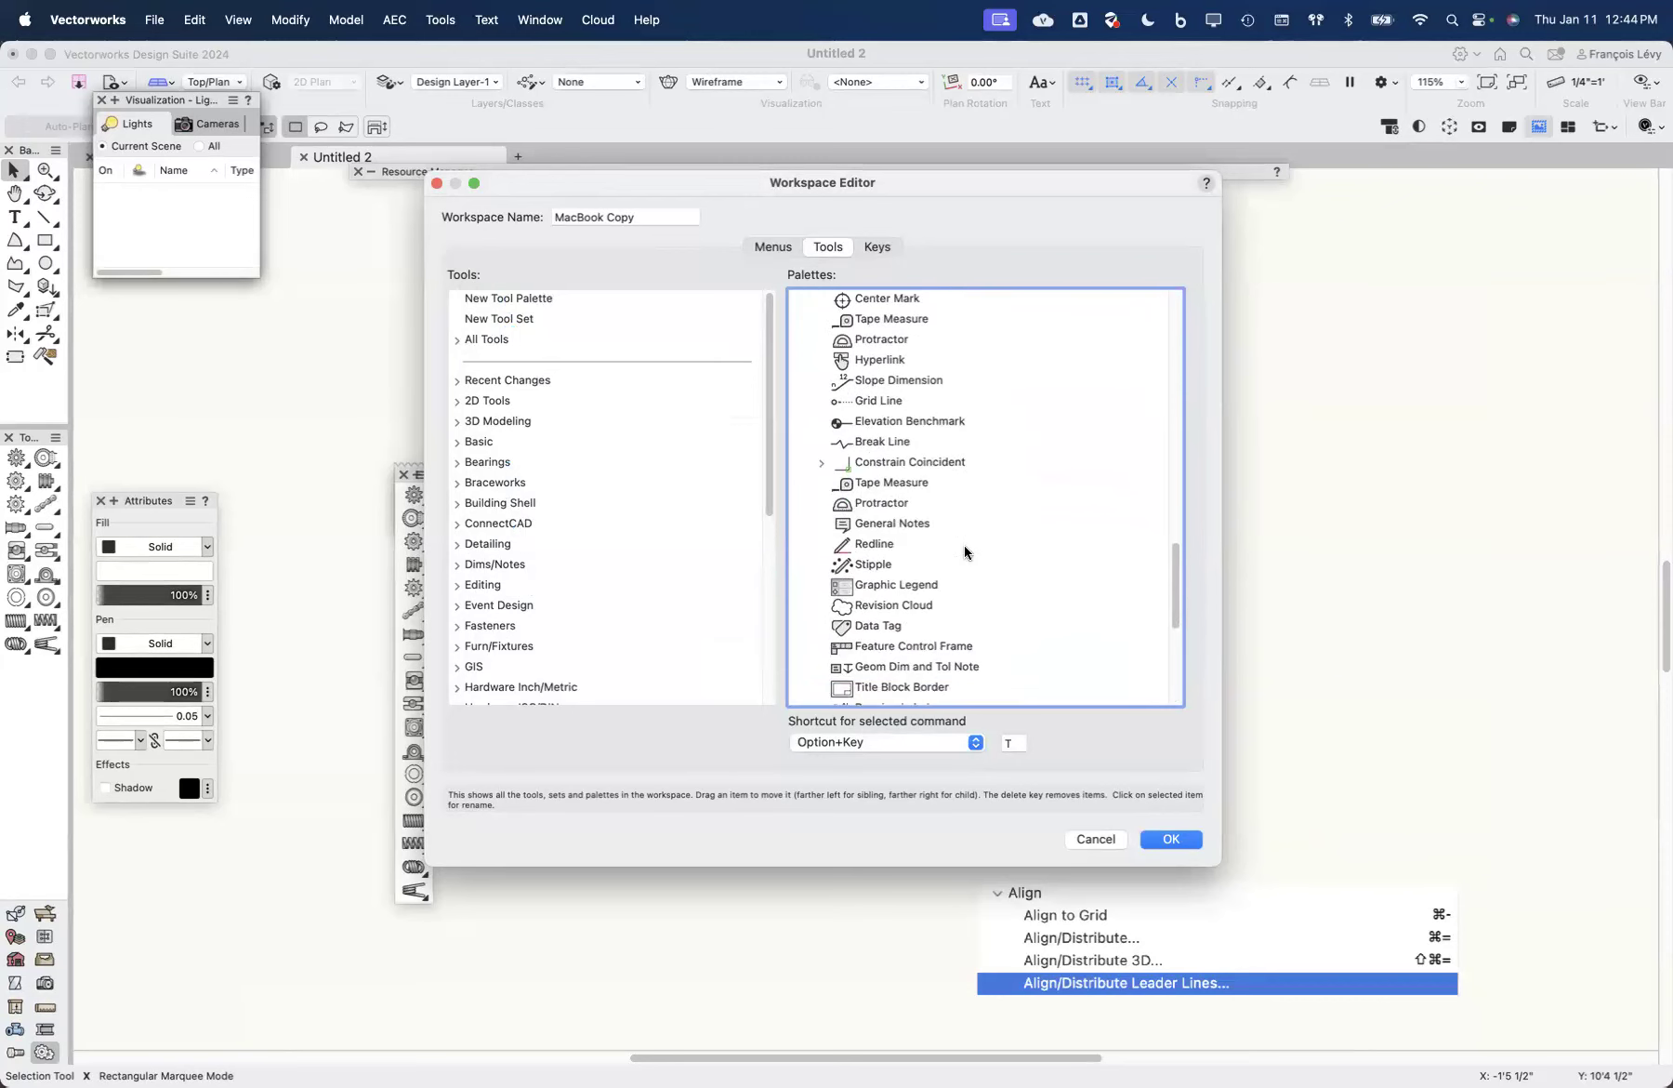
scroll(963, 551, up, 3)
scroll(963, 547, up, 3)
scroll(948, 539, down, 2)
scroll(910, 551, down, 10)
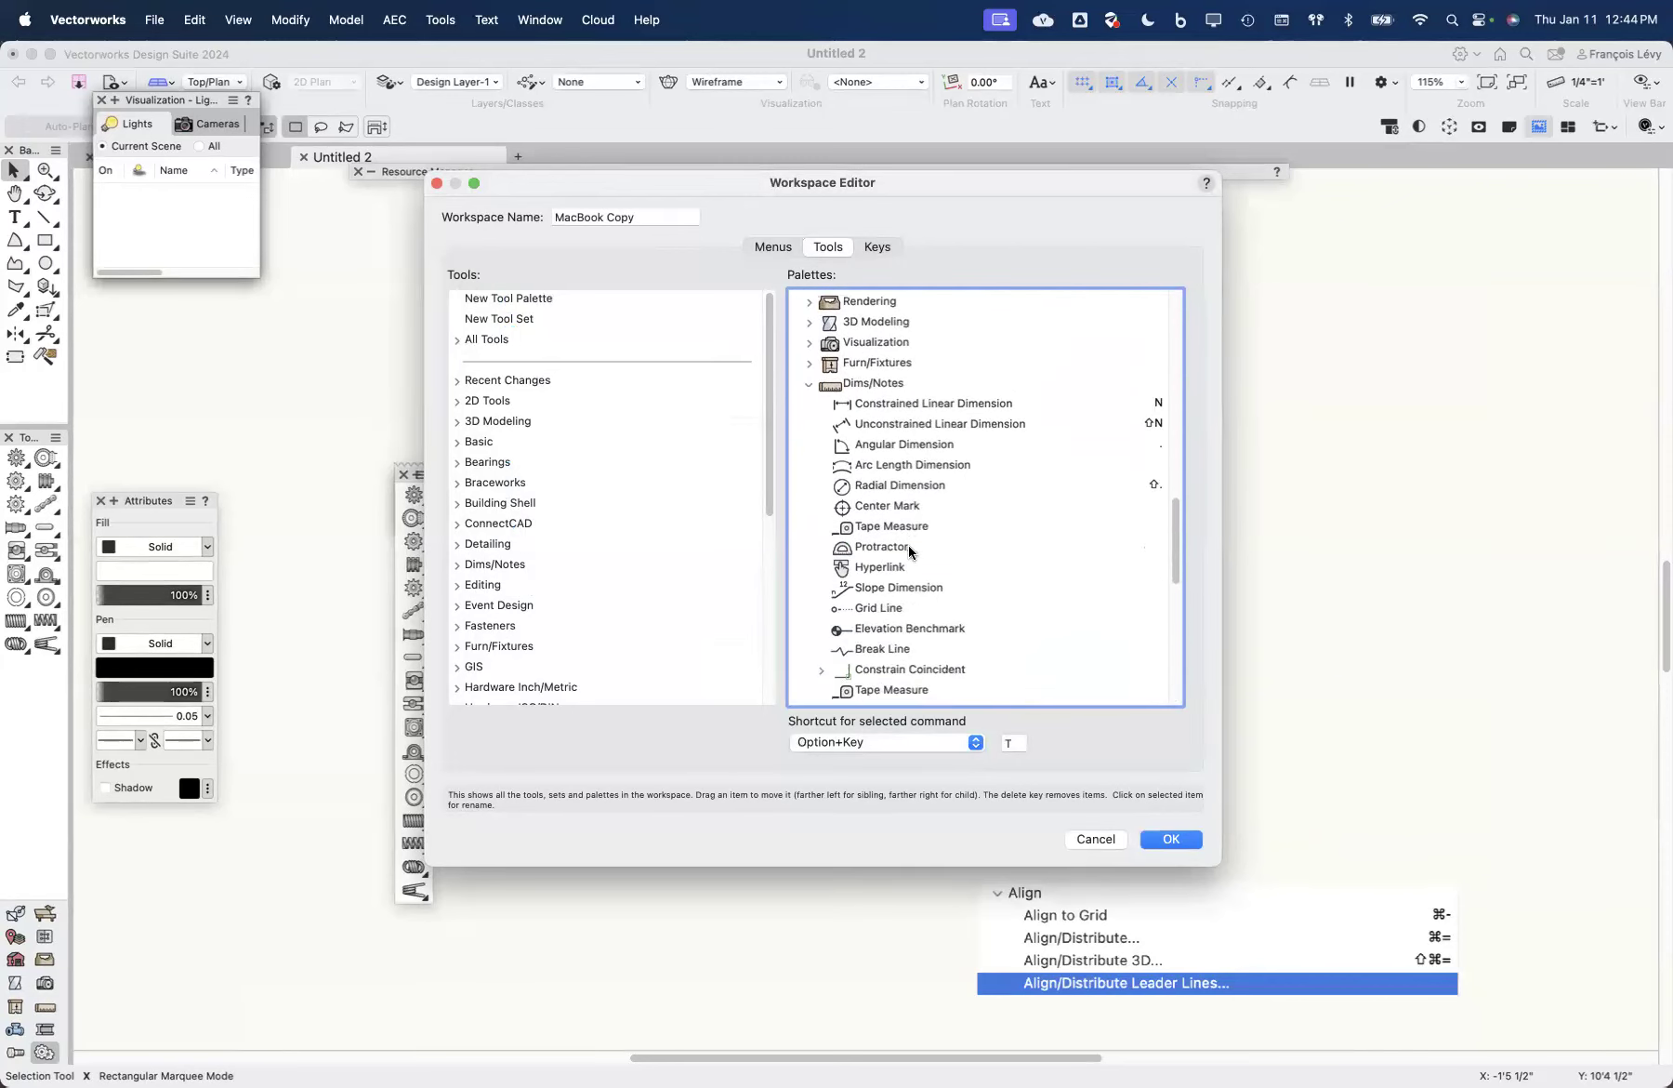
Step: Review the Basic set's tool shortcuts and the workspace name field, and leave the Workspace Editor without saving
scroll(908, 546, up, 15)
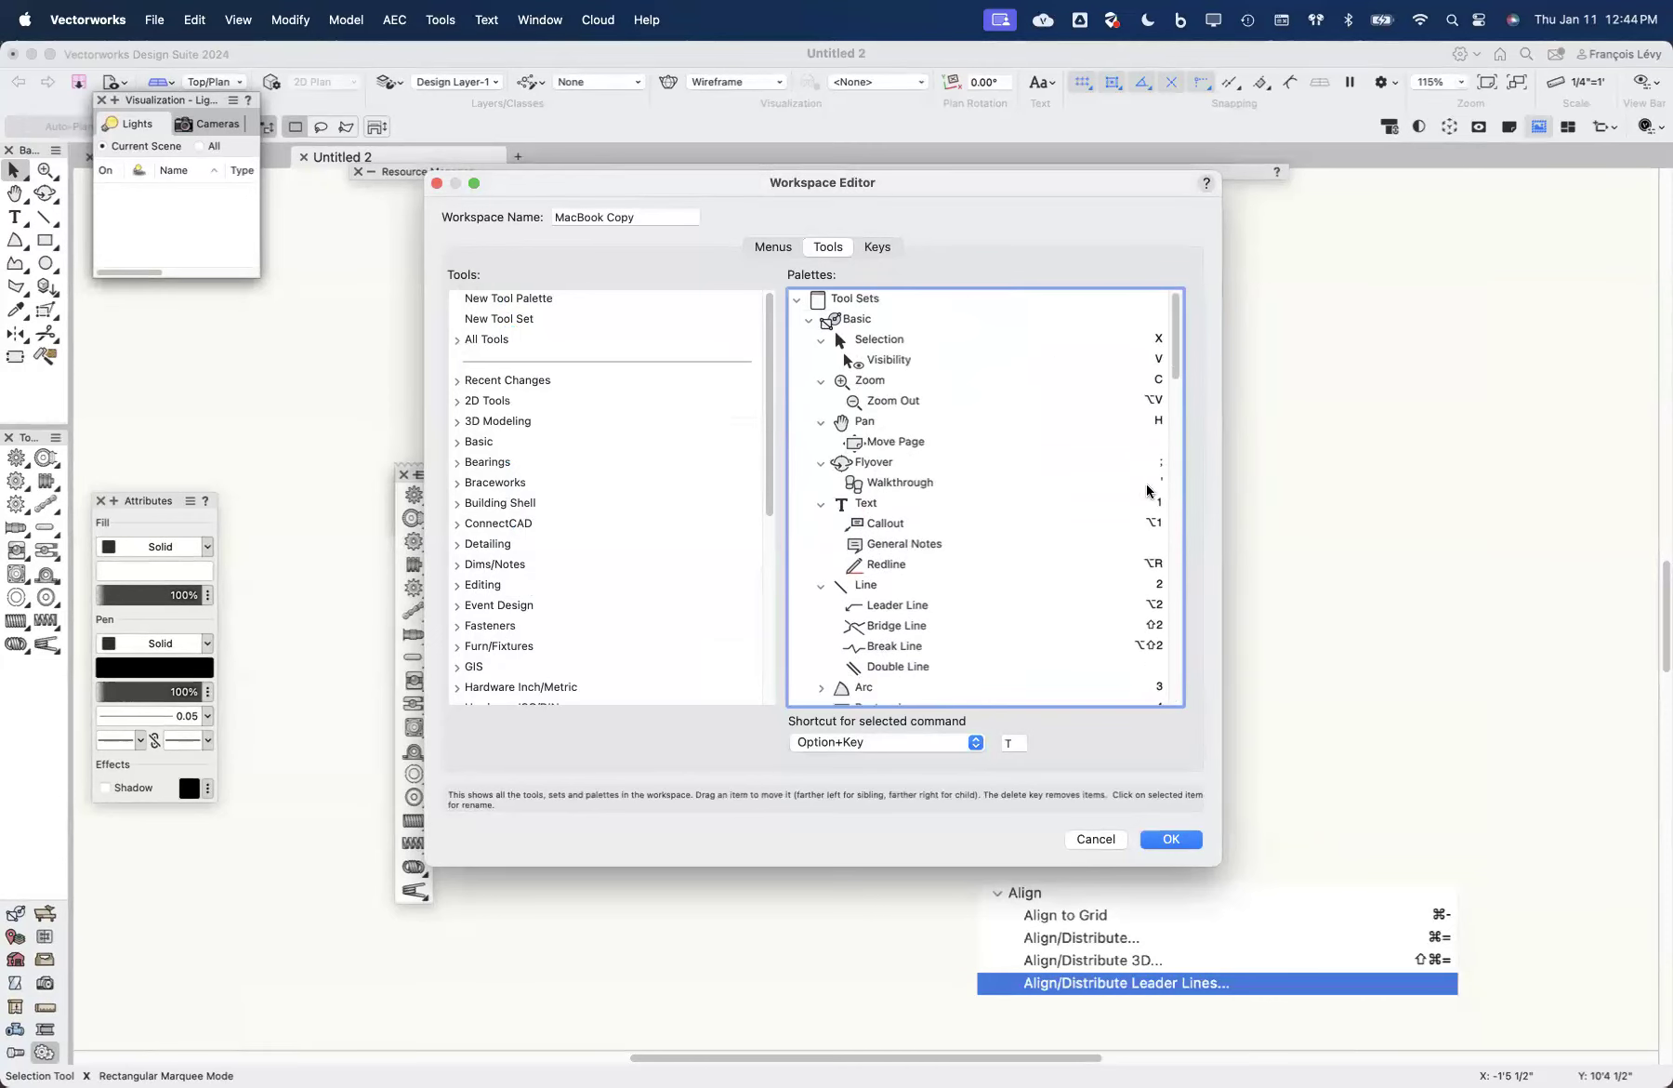
scroll(1148, 491, down, 5)
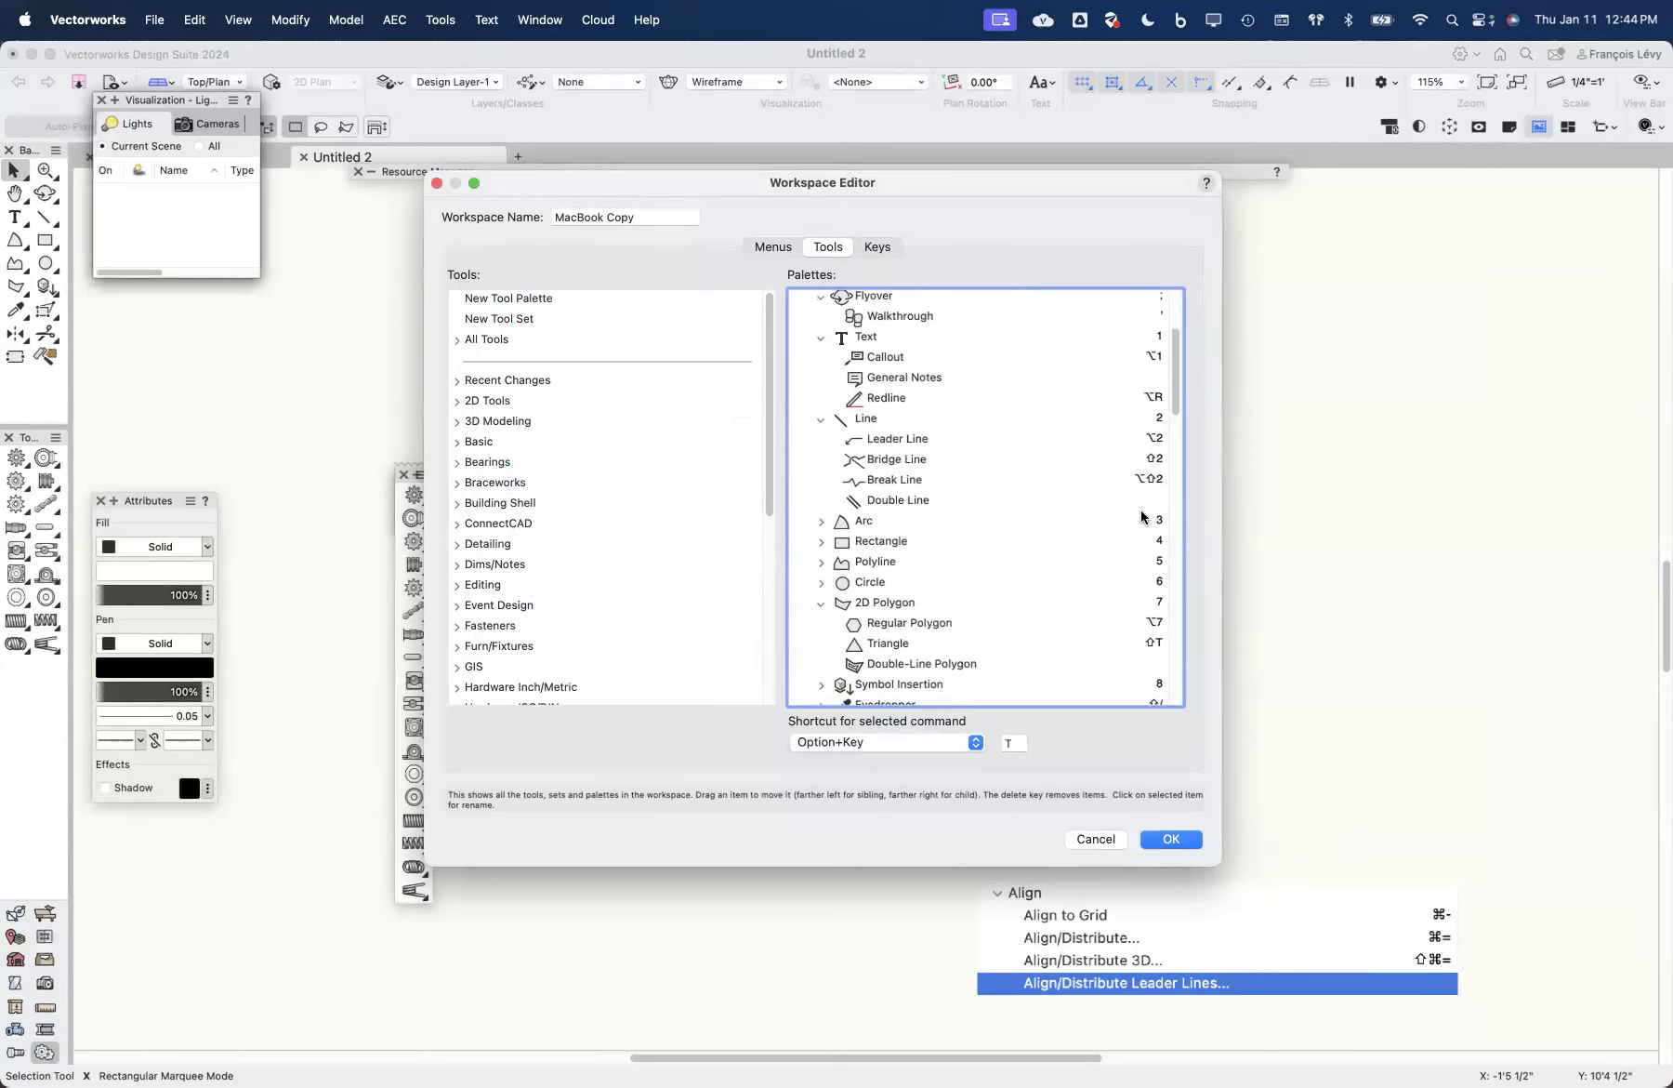
scroll(1088, 671, down, 4)
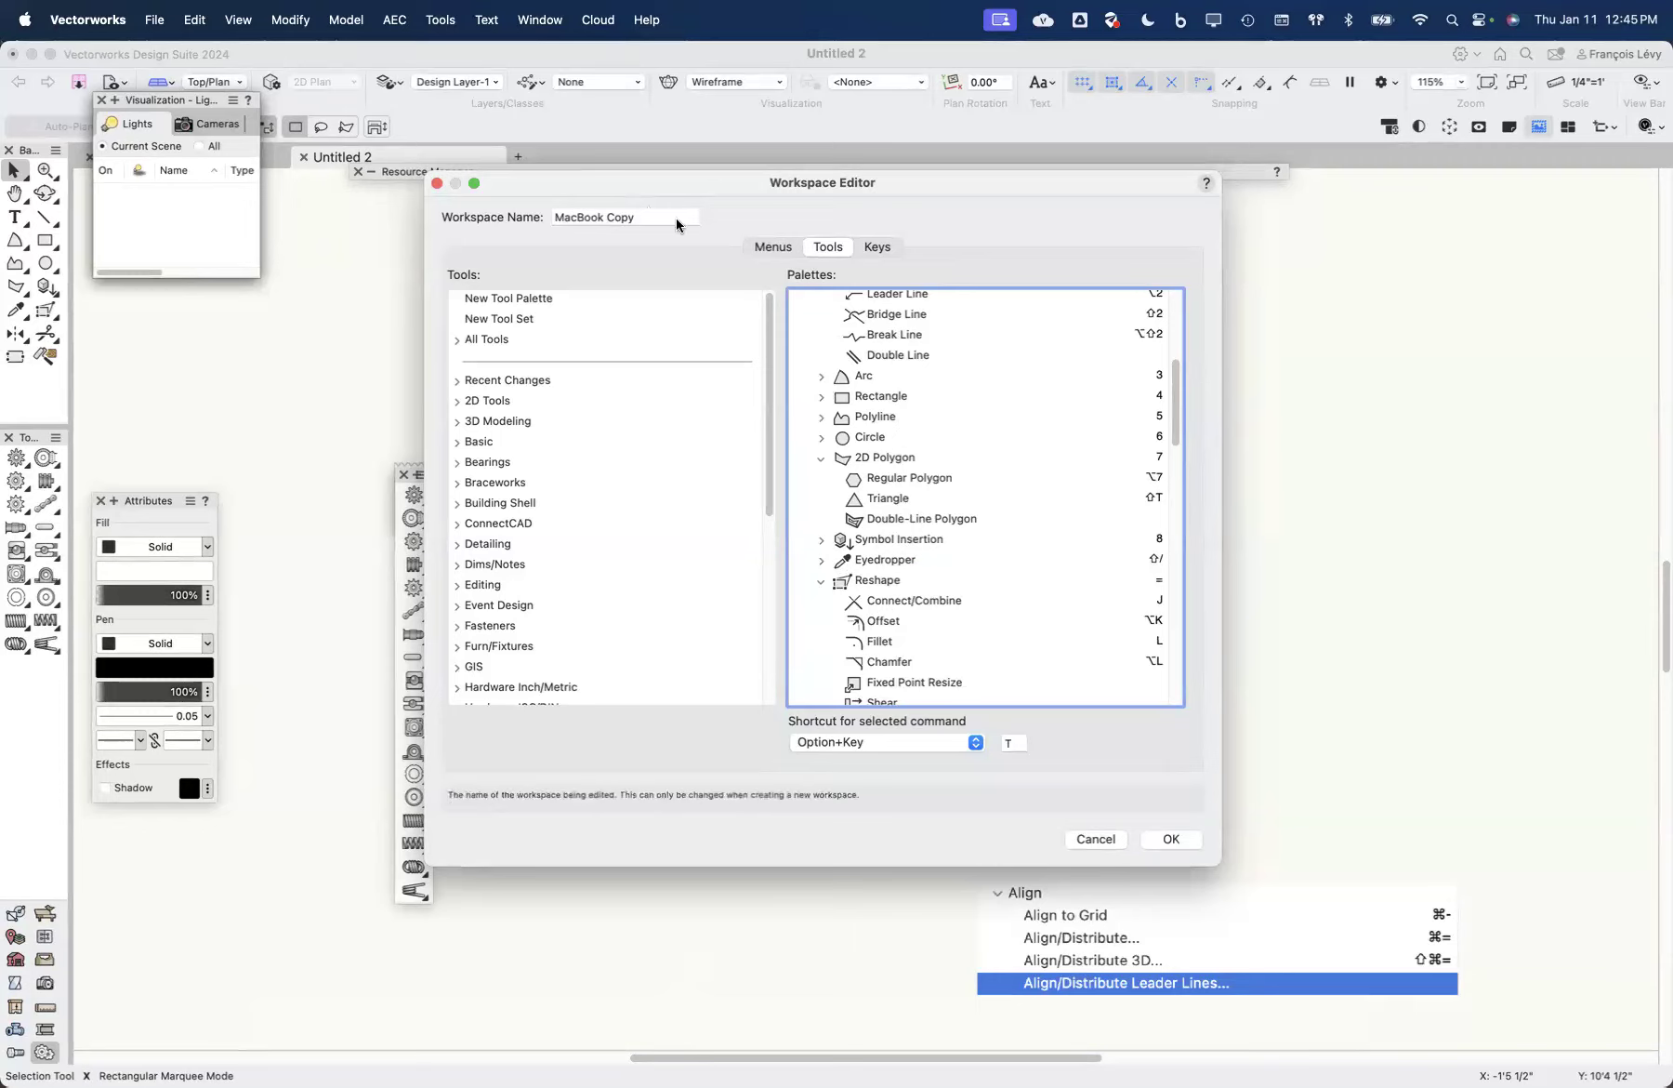
mouse_move(726, 217)
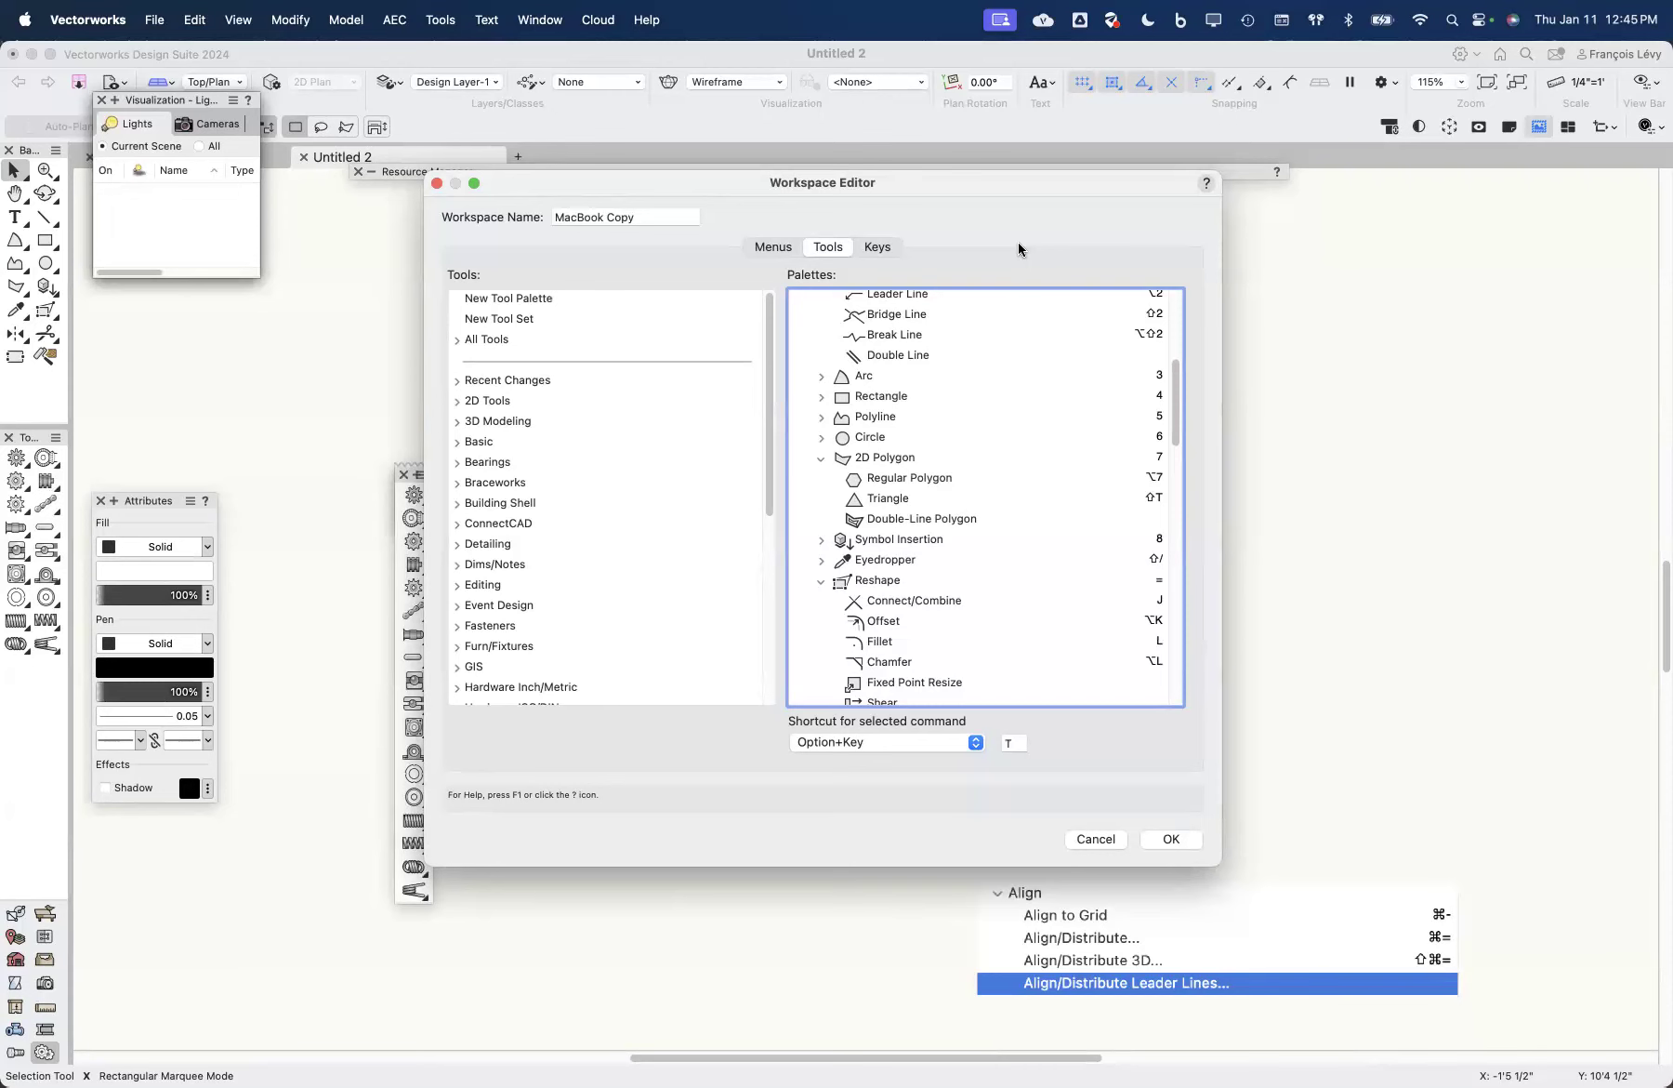
click(1097, 838)
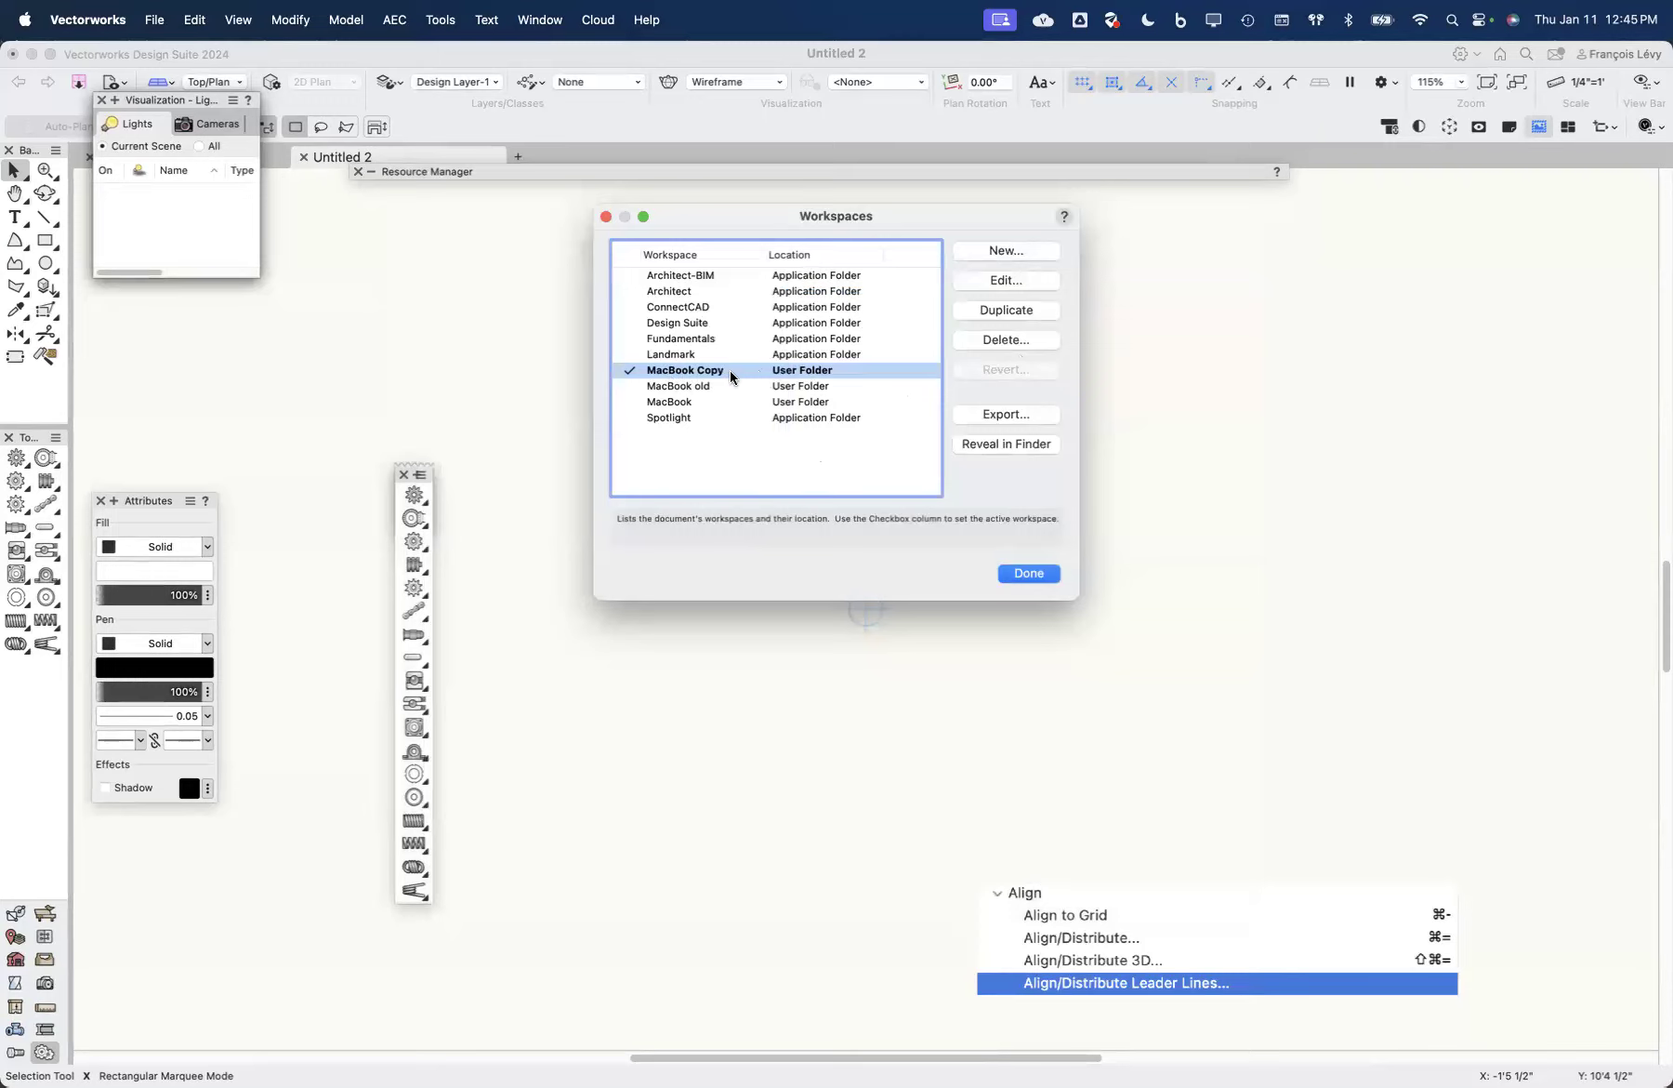
Step: Reveal the MacBook Copy workspace file in Finder, widen the window to read its full path, and close it
click(1024, 446)
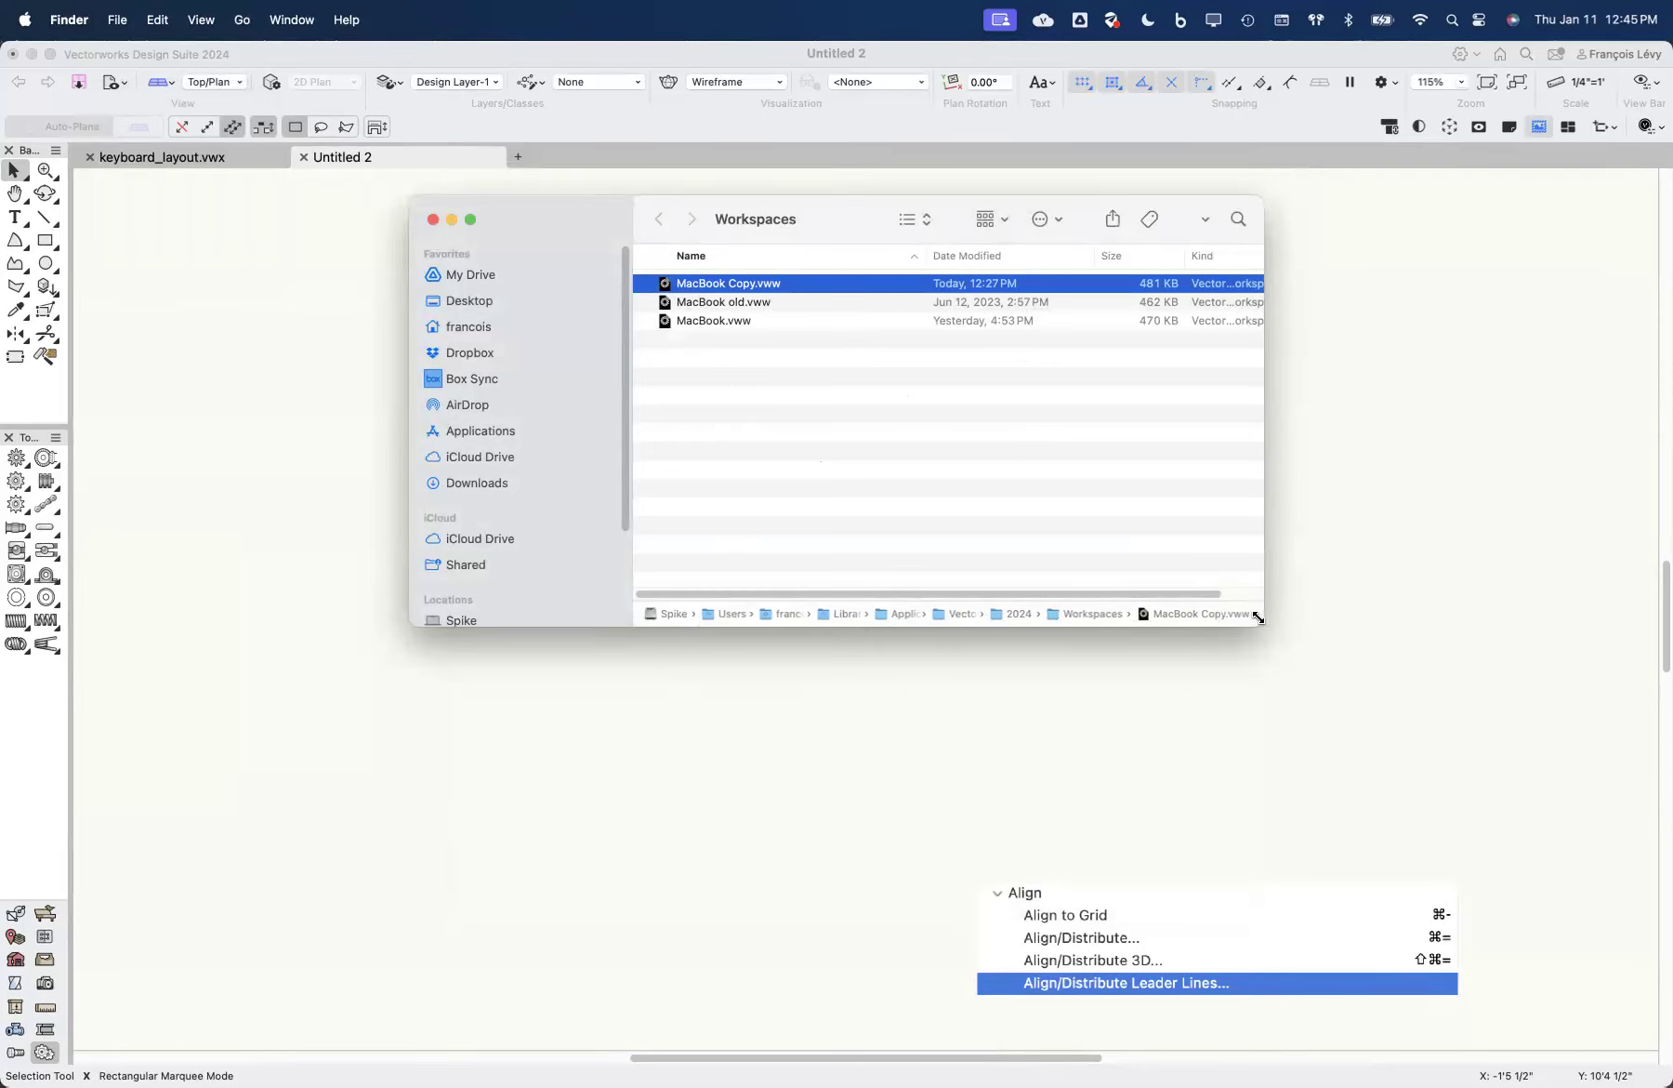
drag(1264, 625, 1382, 642)
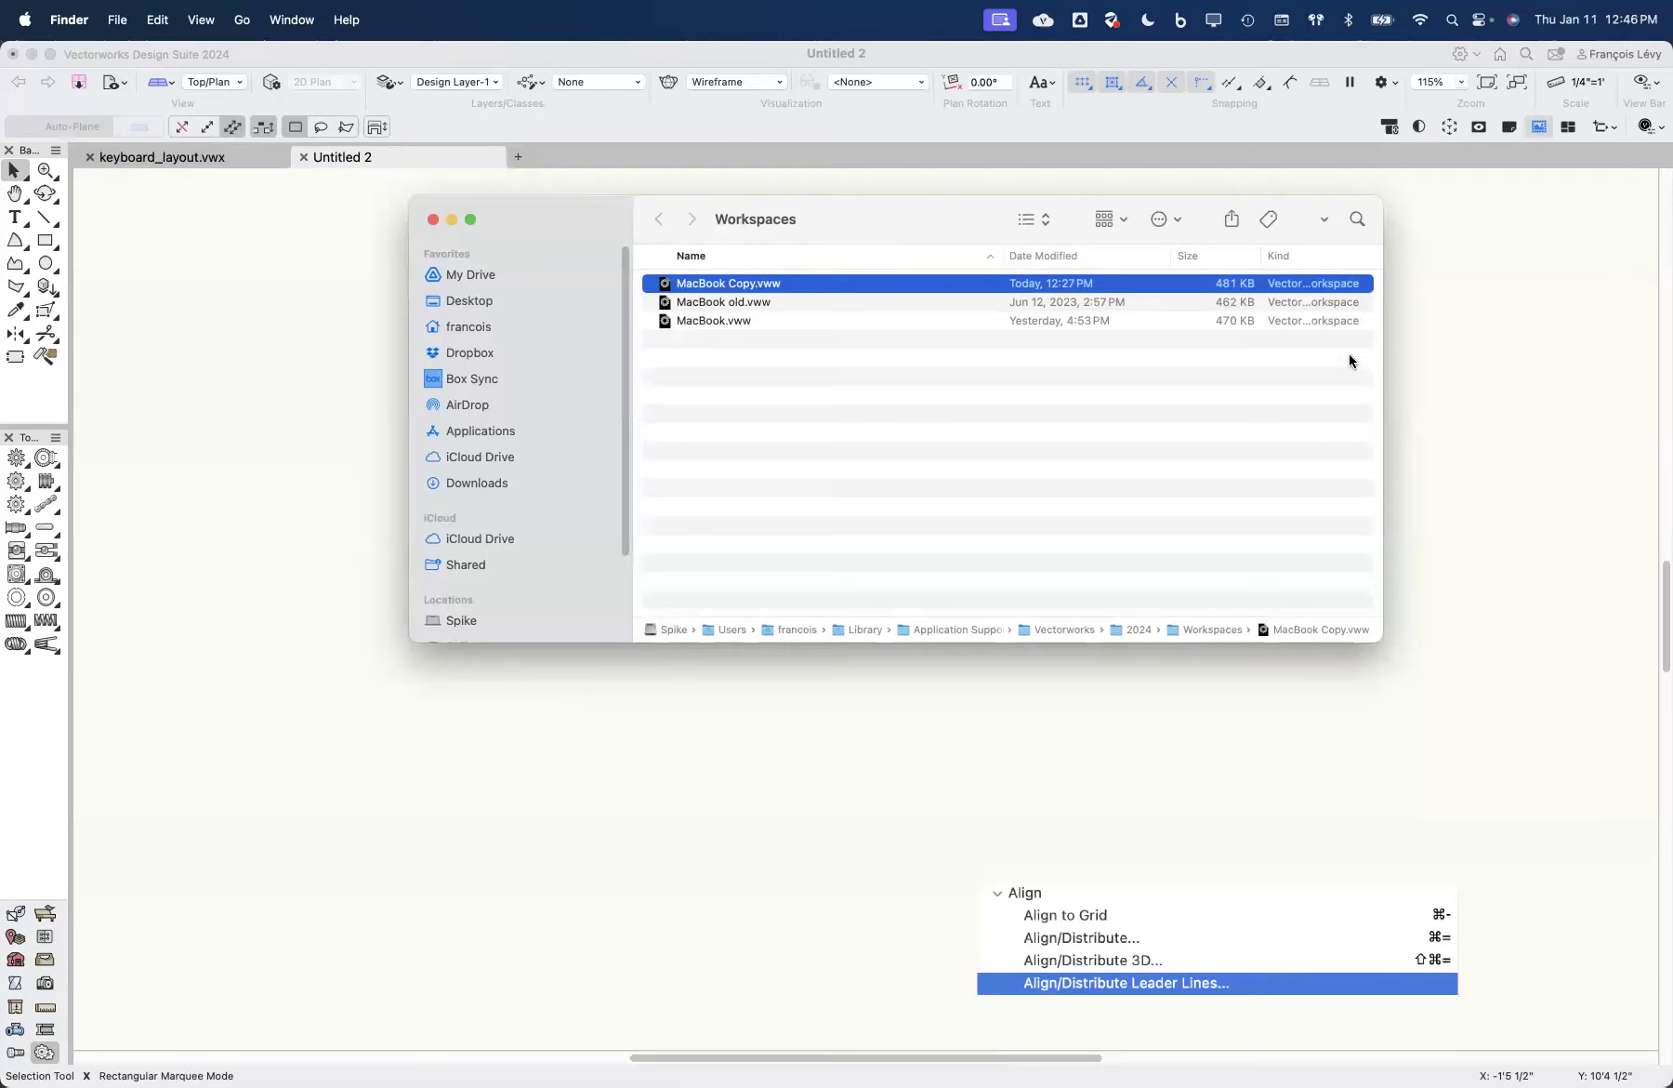
click(431, 221)
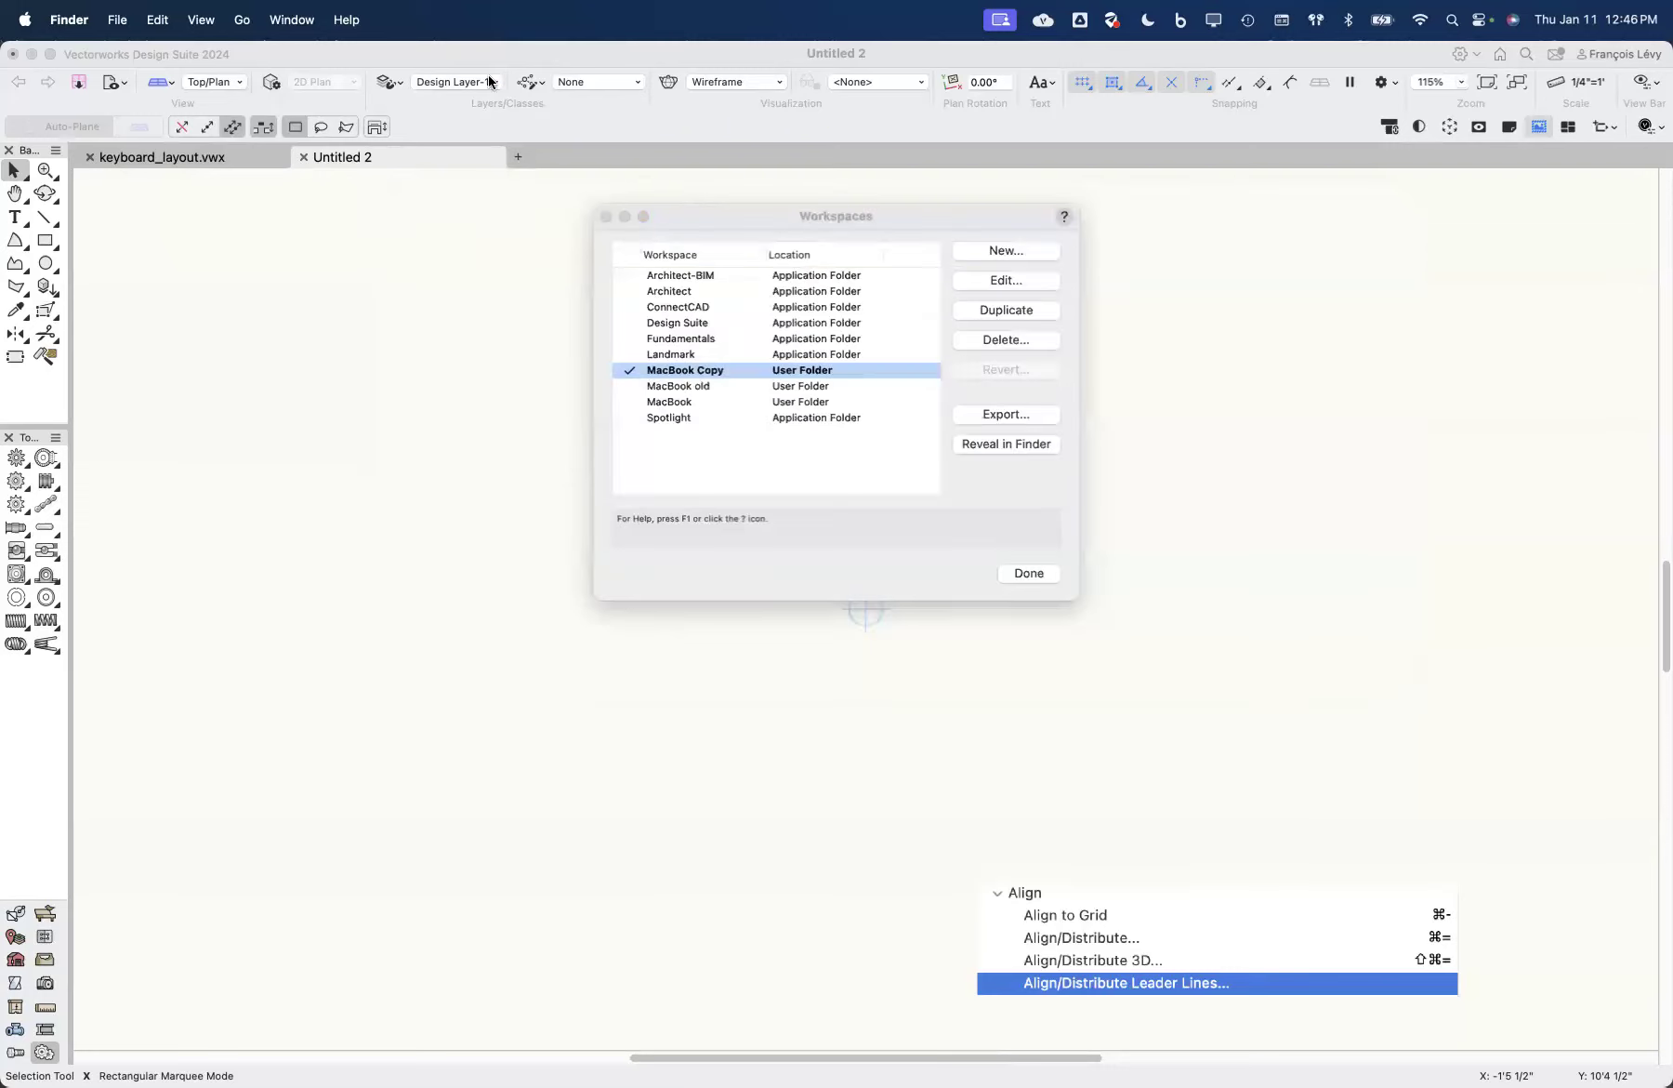
Step: Open MacBook Copy in the Workspace Editor, cancel the editing, and close the Workspaces dialog
click(1020, 281)
click(1020, 280)
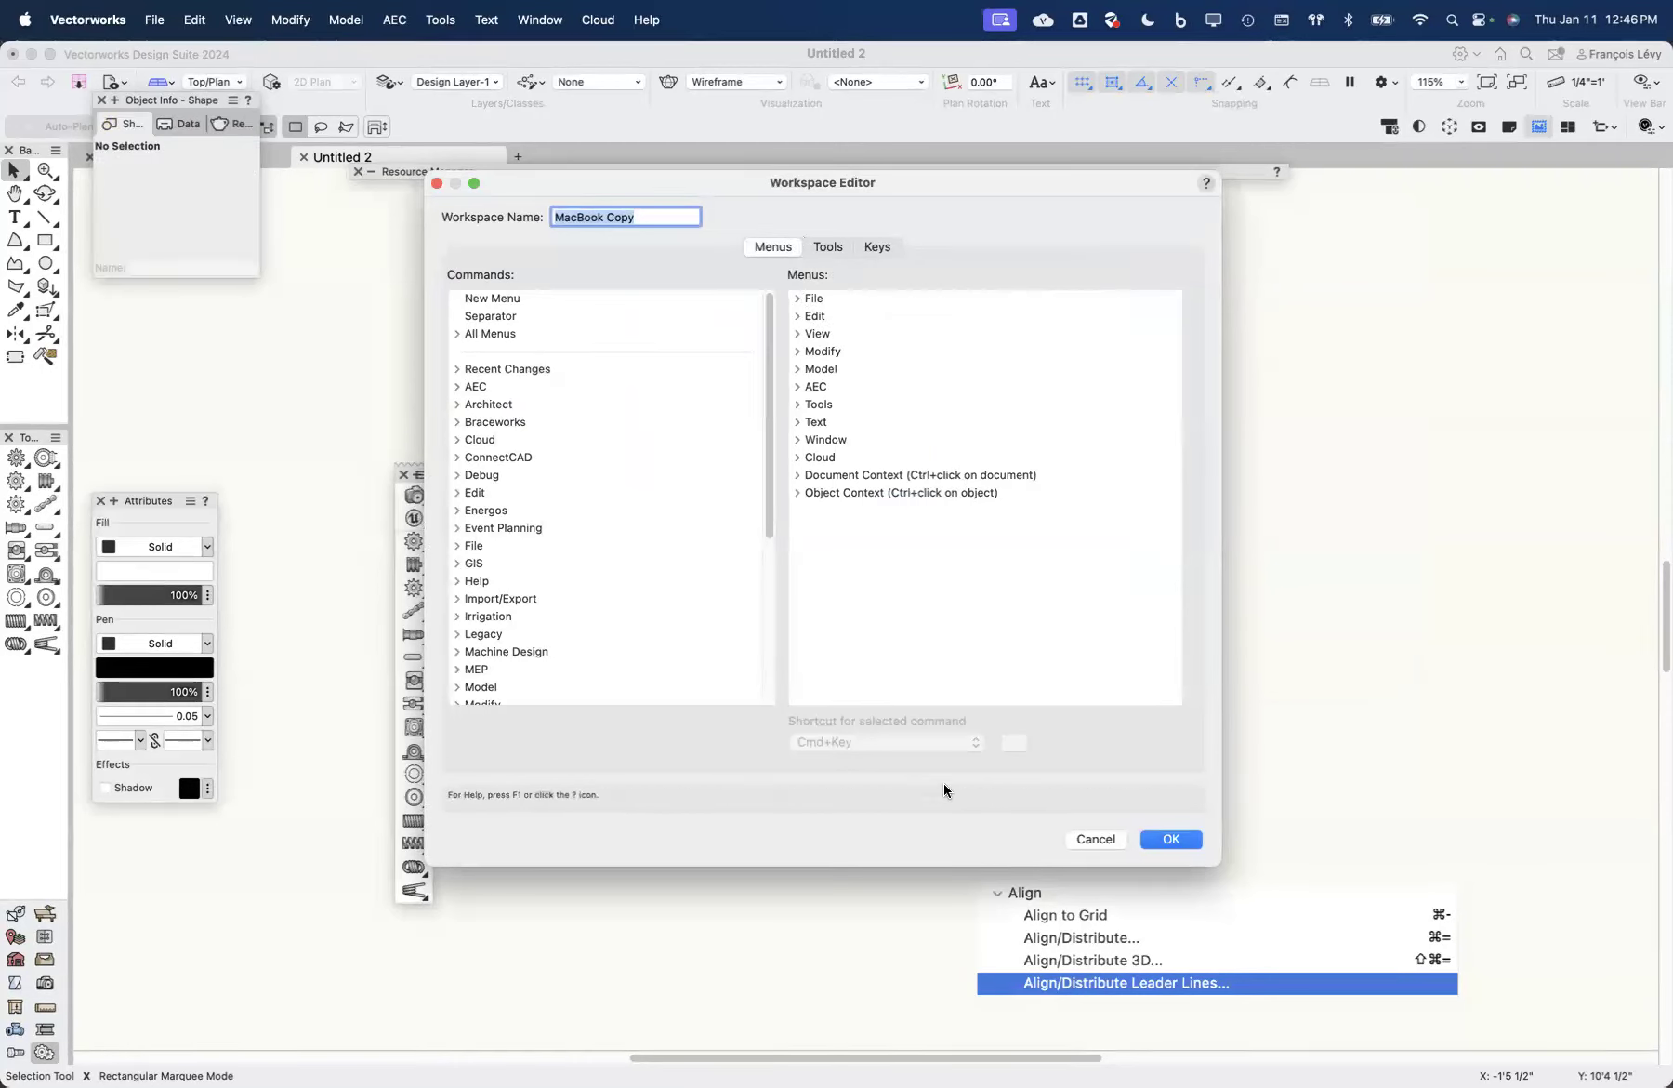
click(1090, 838)
click(1024, 576)
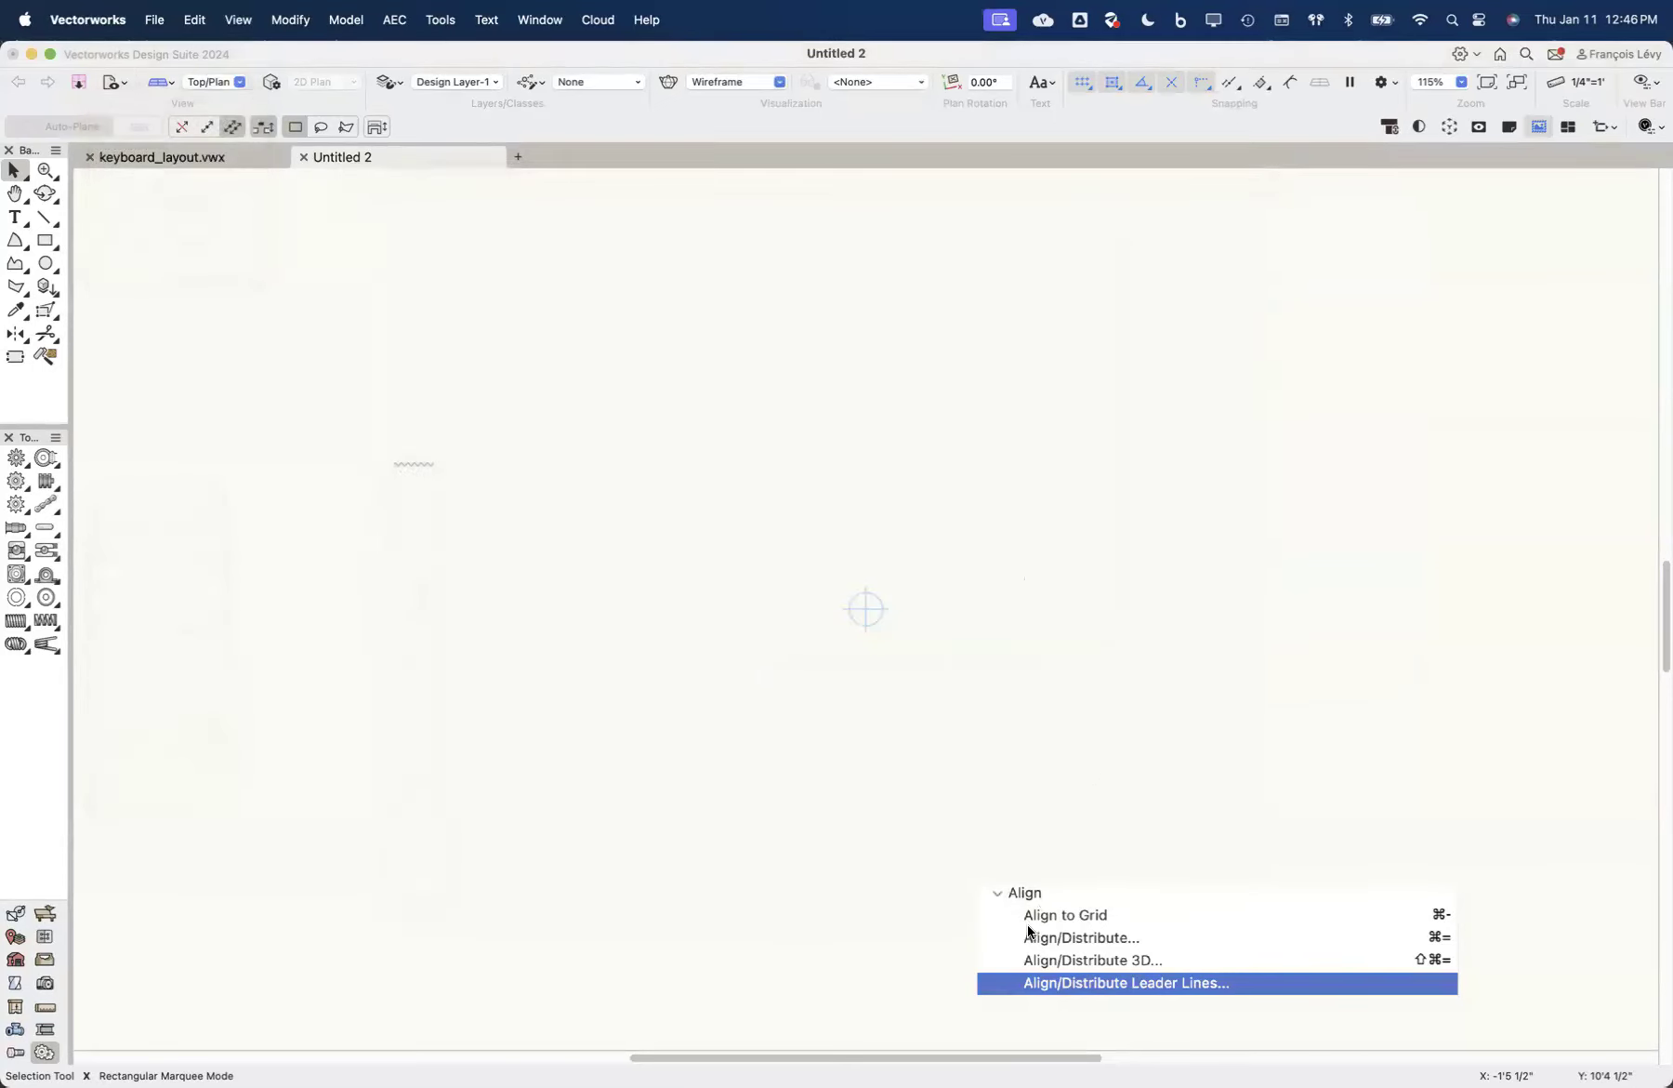
Step: Move the Align menu image to the middle of the drawing area and deselect it
drag(1032, 931, 727, 561)
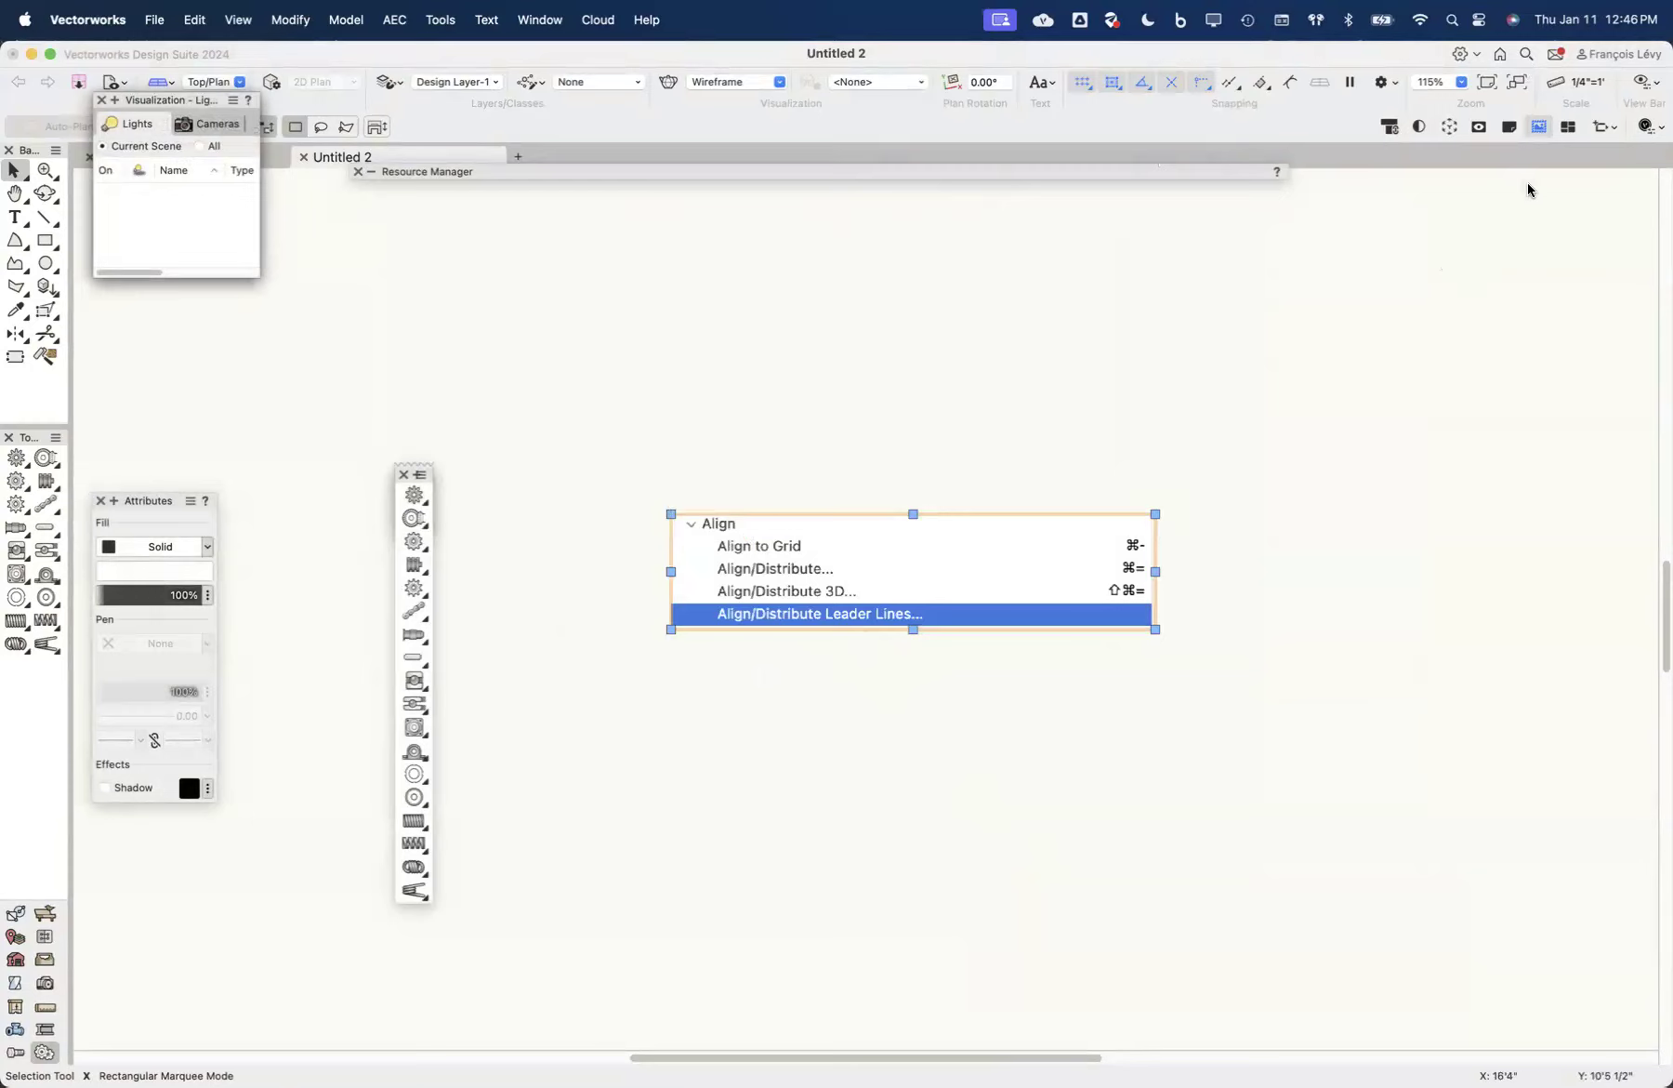
click(490, 296)
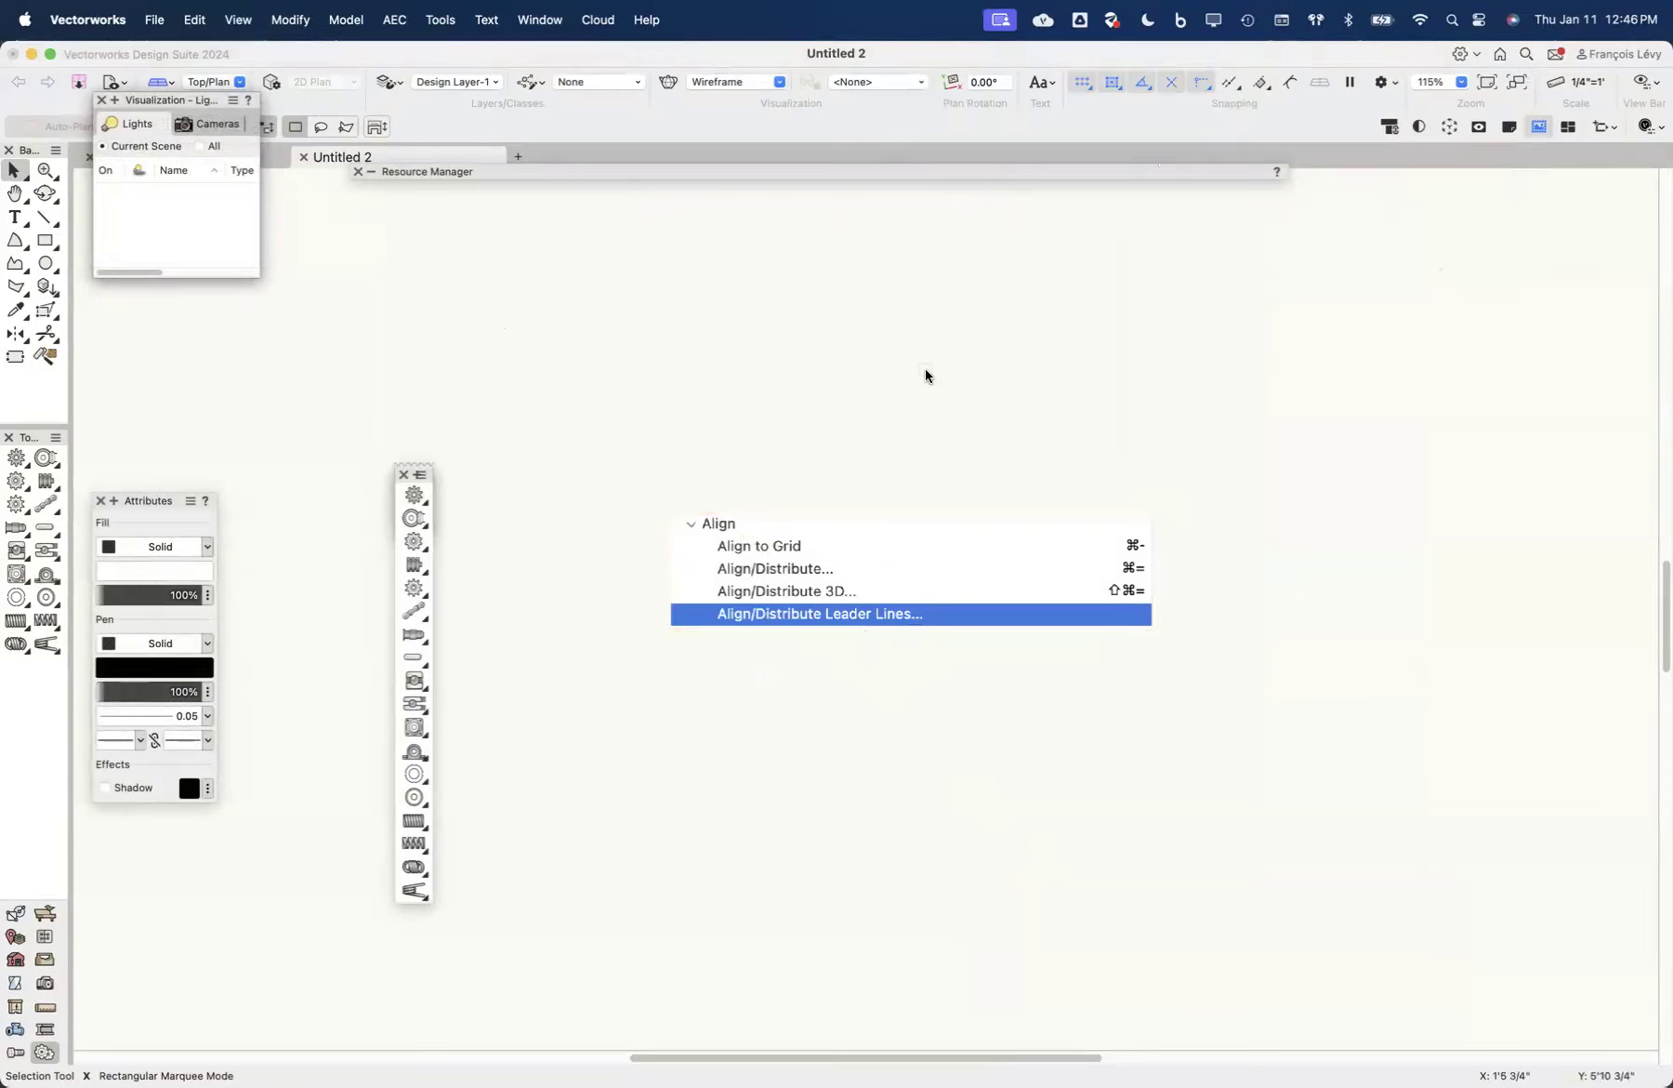
Step: Show the Object Info palette, place it to the right of the Align image, and enlarge it
key(super+i)
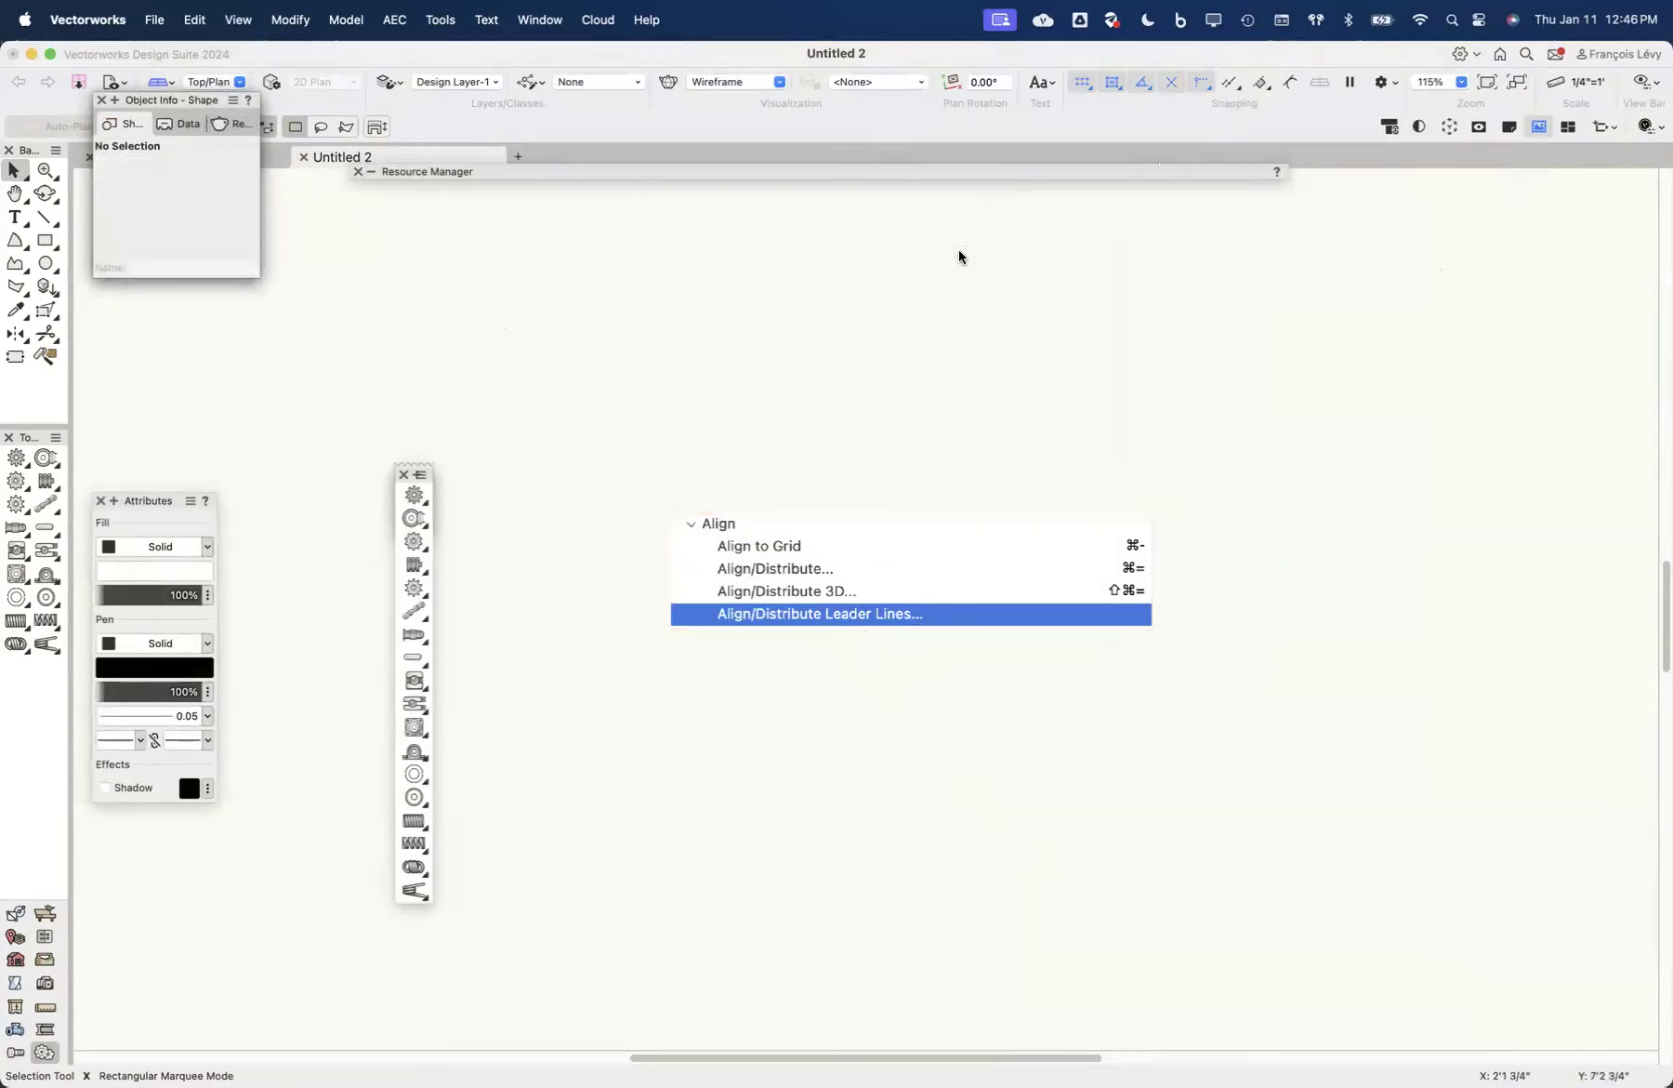
drag(178, 93, 1430, 356)
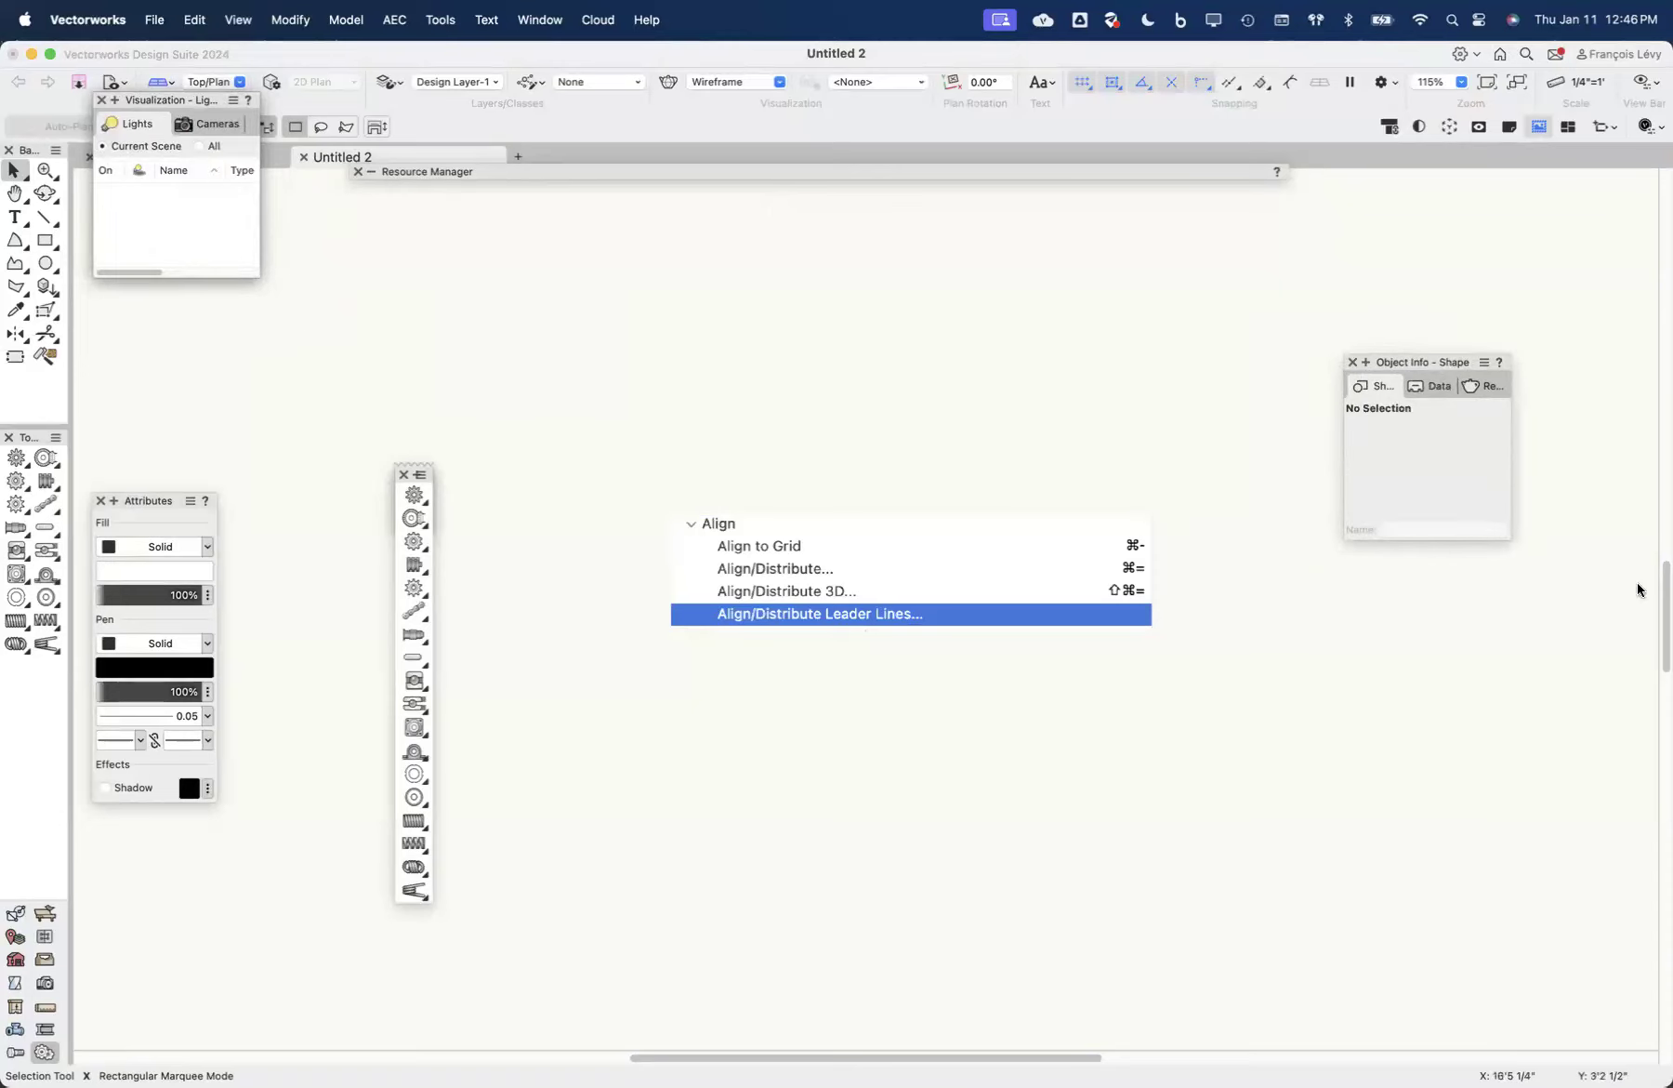
drag(1505, 539, 1583, 920)
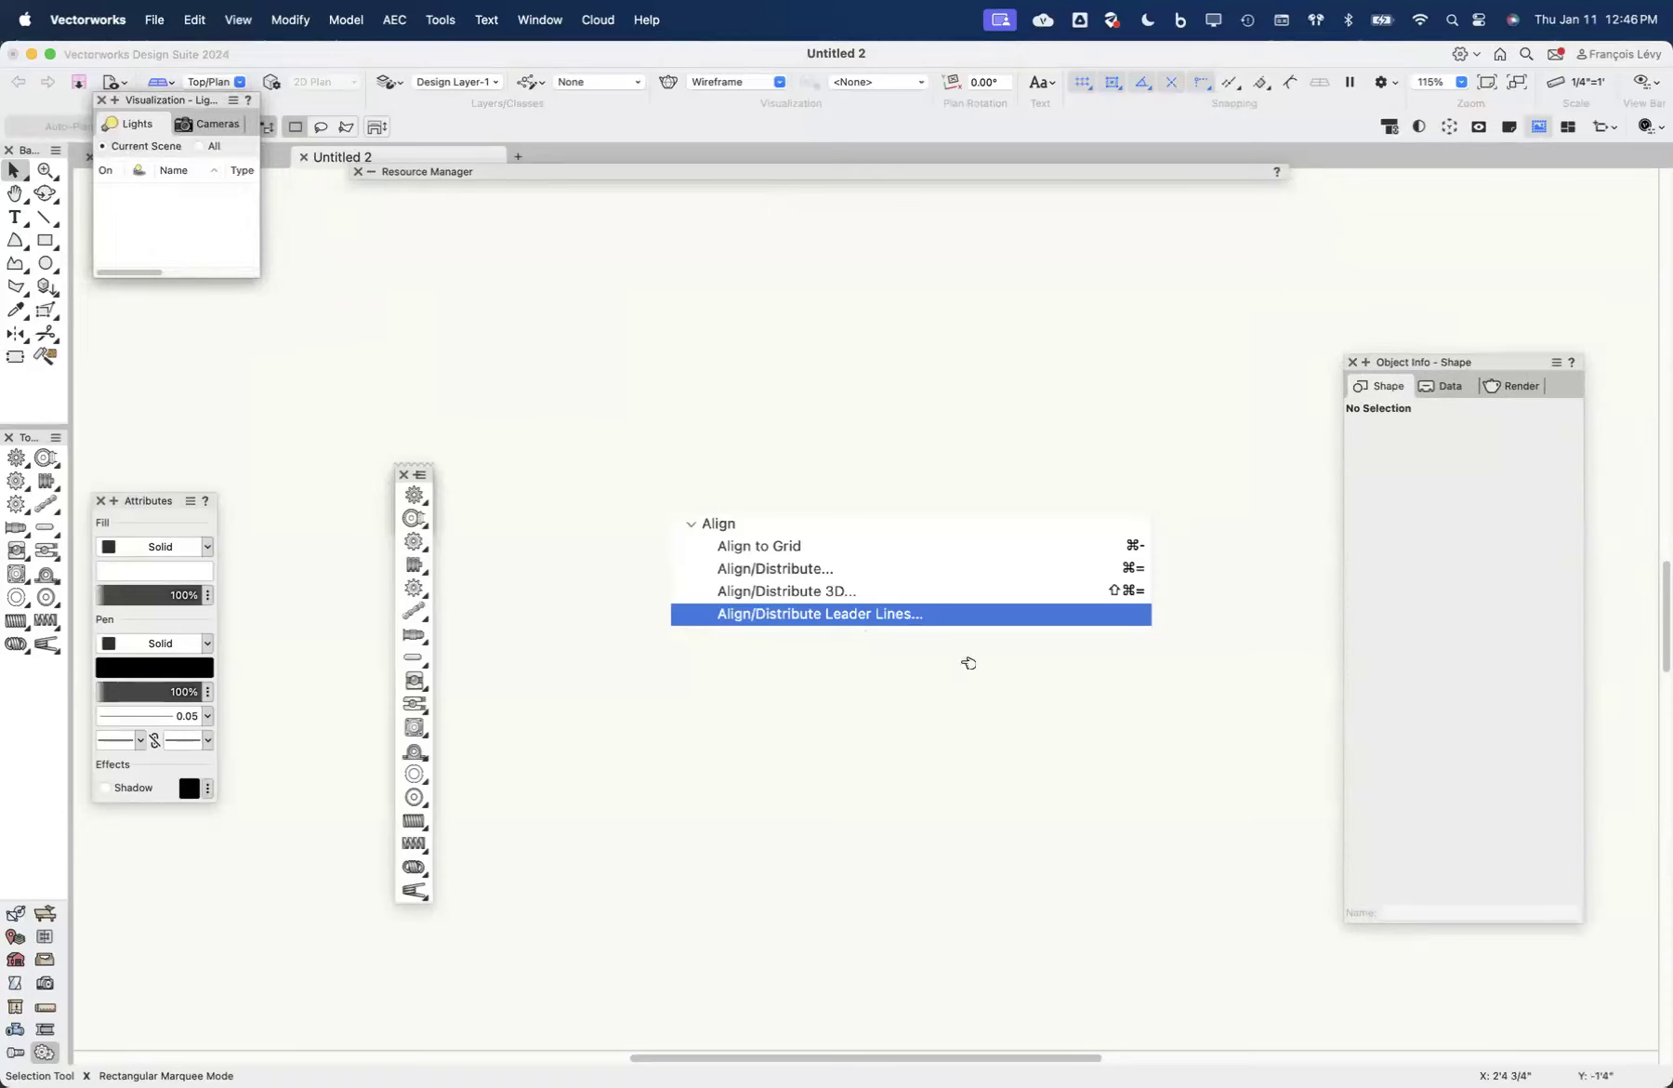
click(968, 600)
click(1296, 589)
click(1092, 562)
click(1186, 652)
Step: Switch the drawing through the Right Isometric, Left Isometric and Front views, and return to Top/Plan
key(super+3)
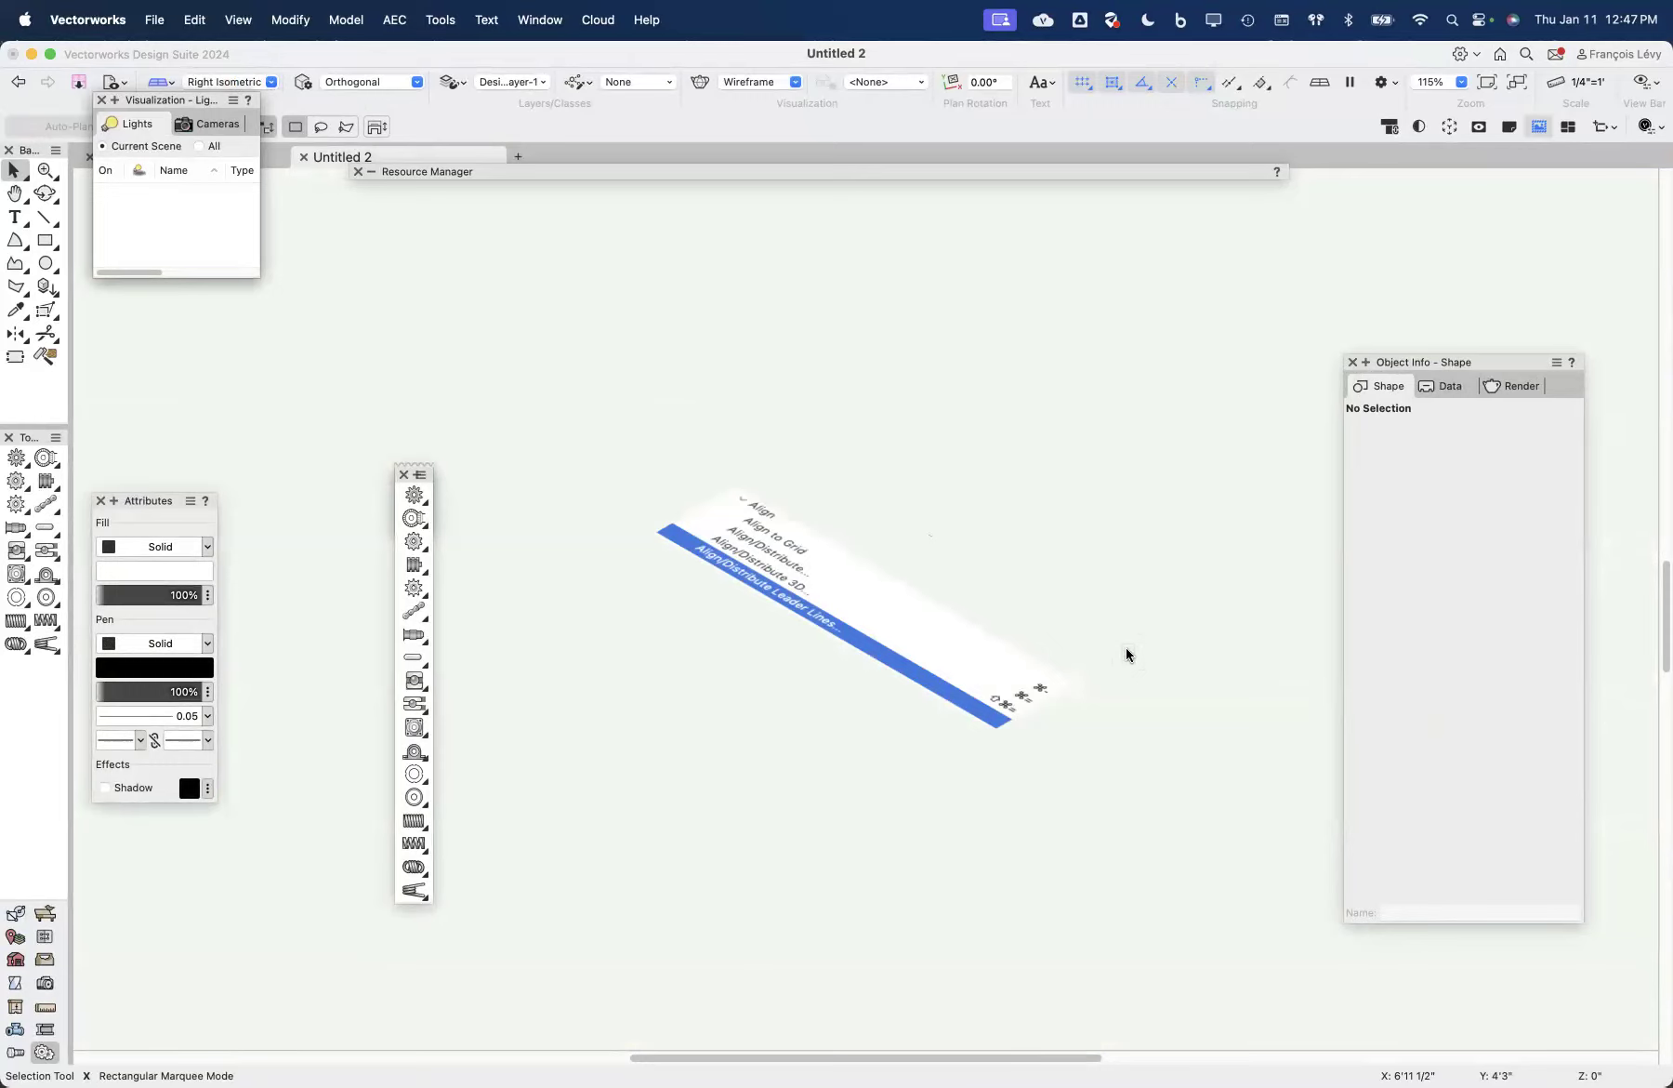
key(1)
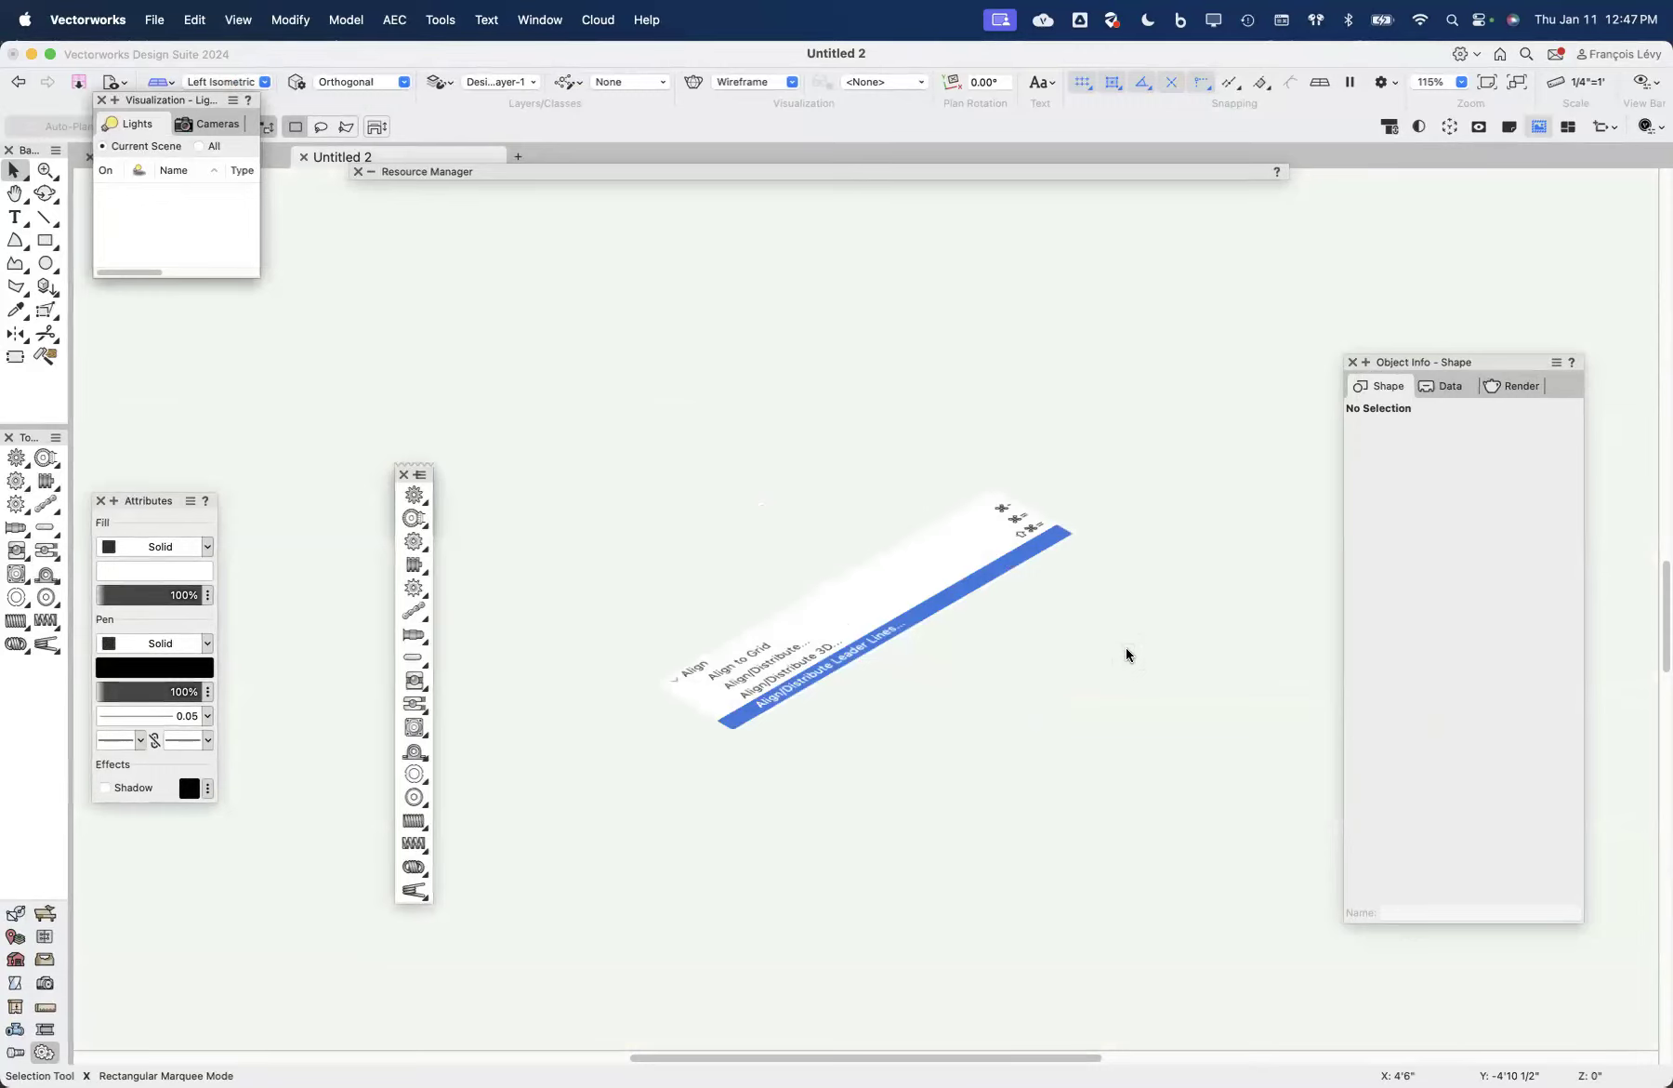
key(2)
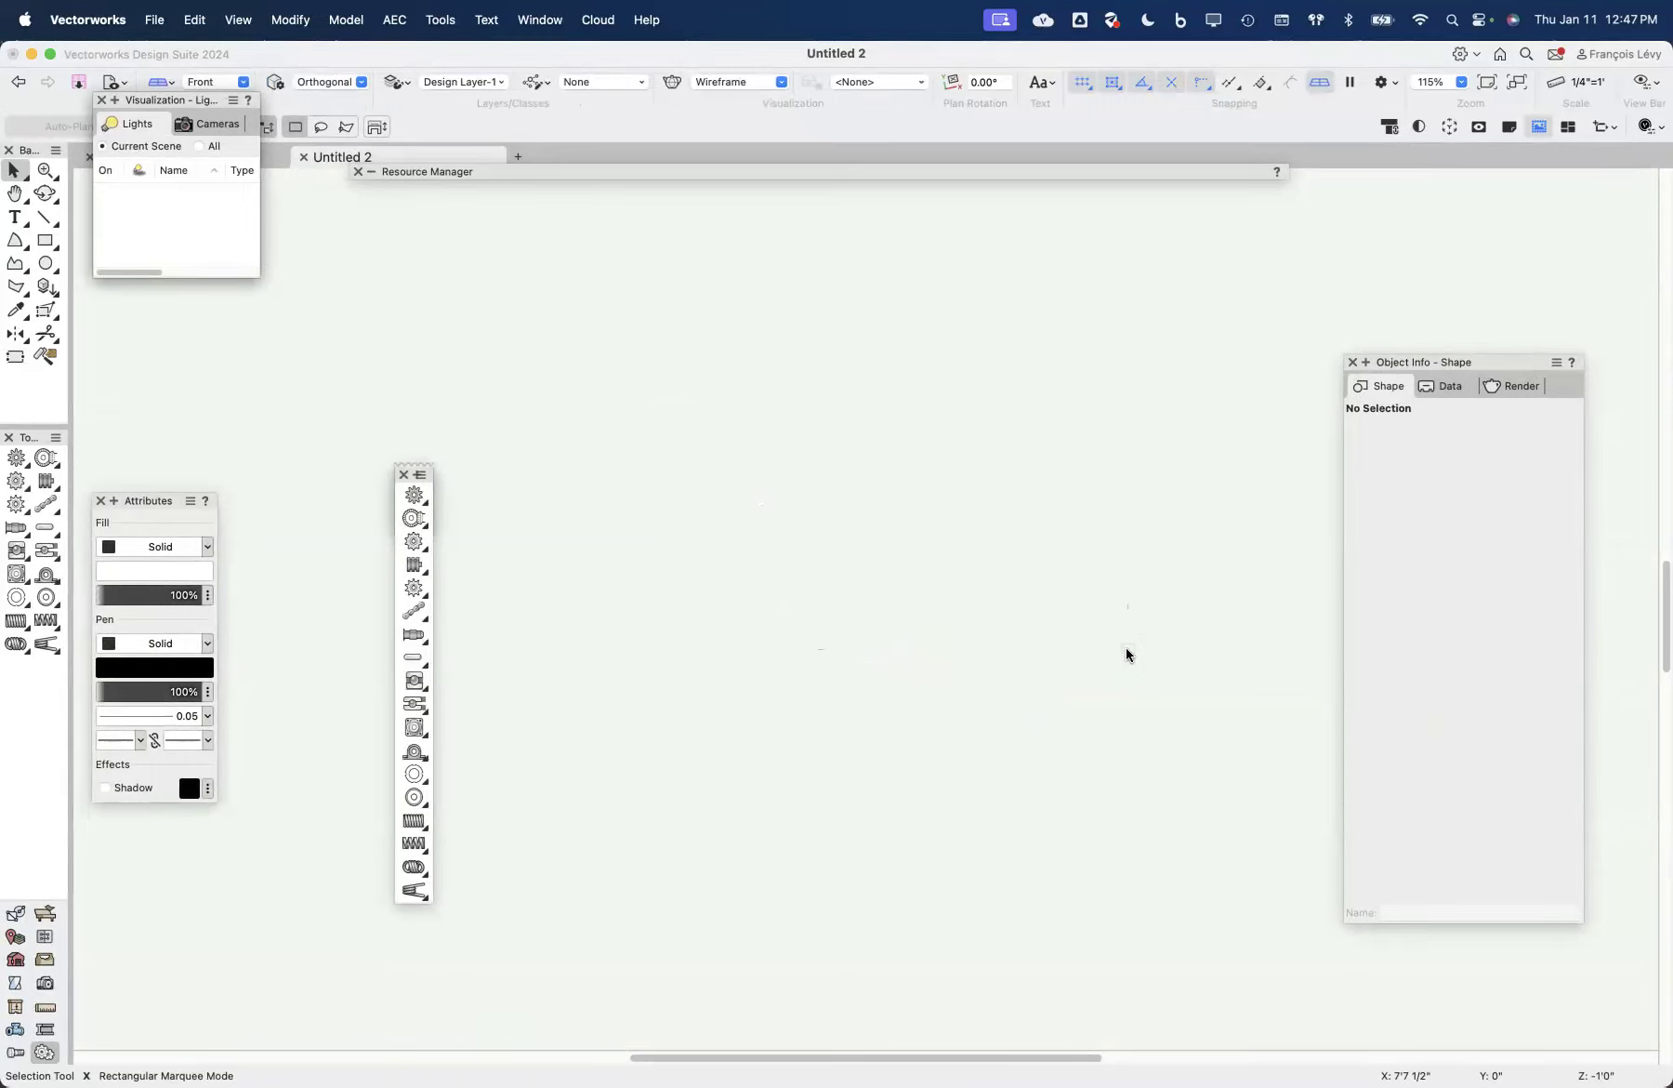
key(super+5)
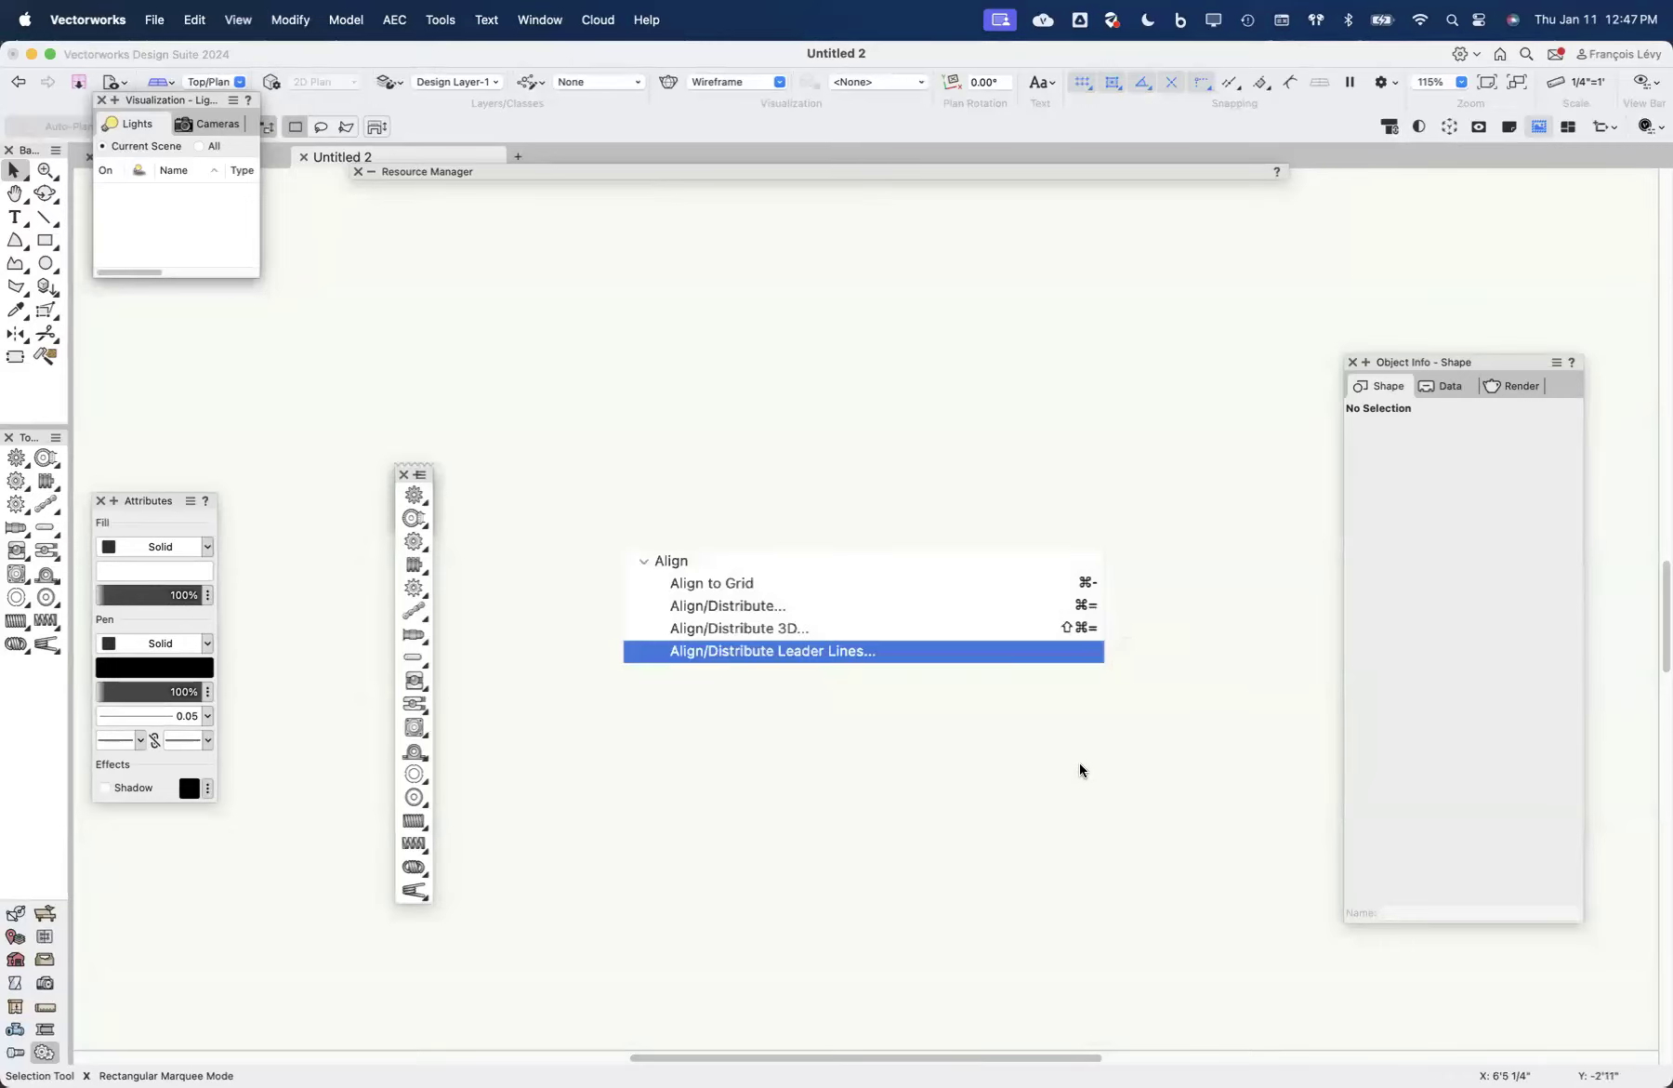
Step: Draw a rectangle about 11'11" by 2'10" around the Align menu image
click(45, 241)
click(625, 552)
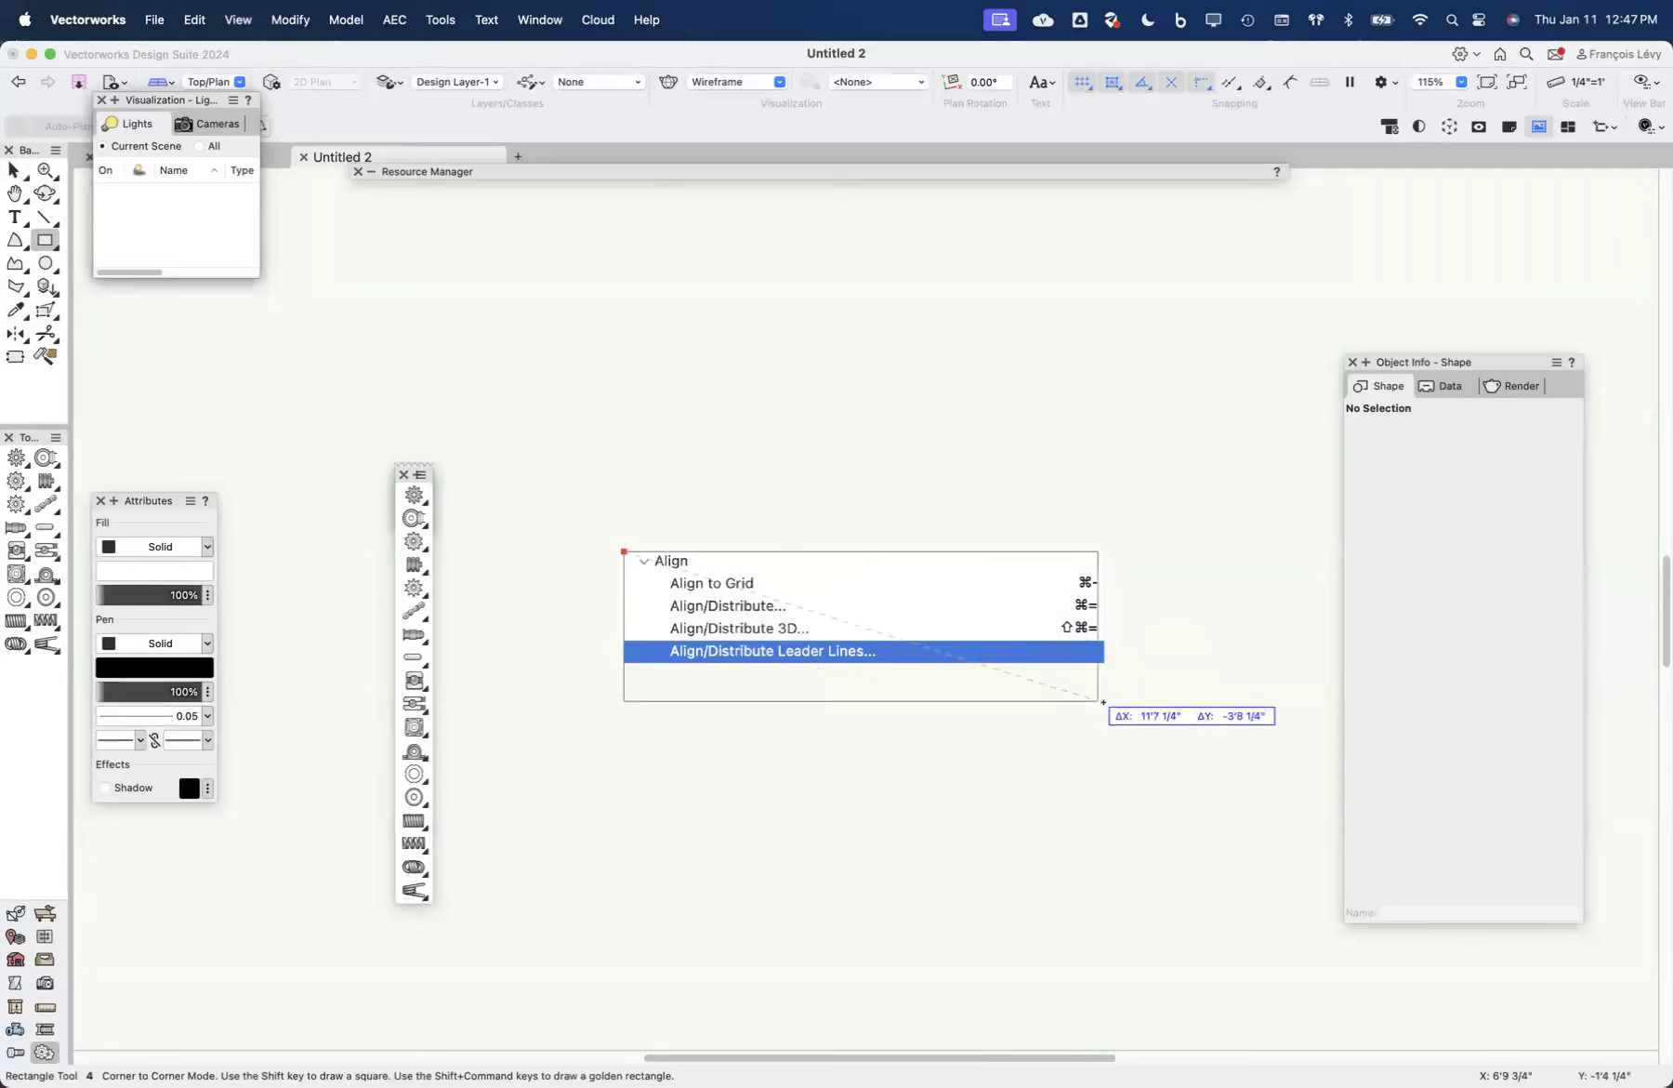
click(1106, 666)
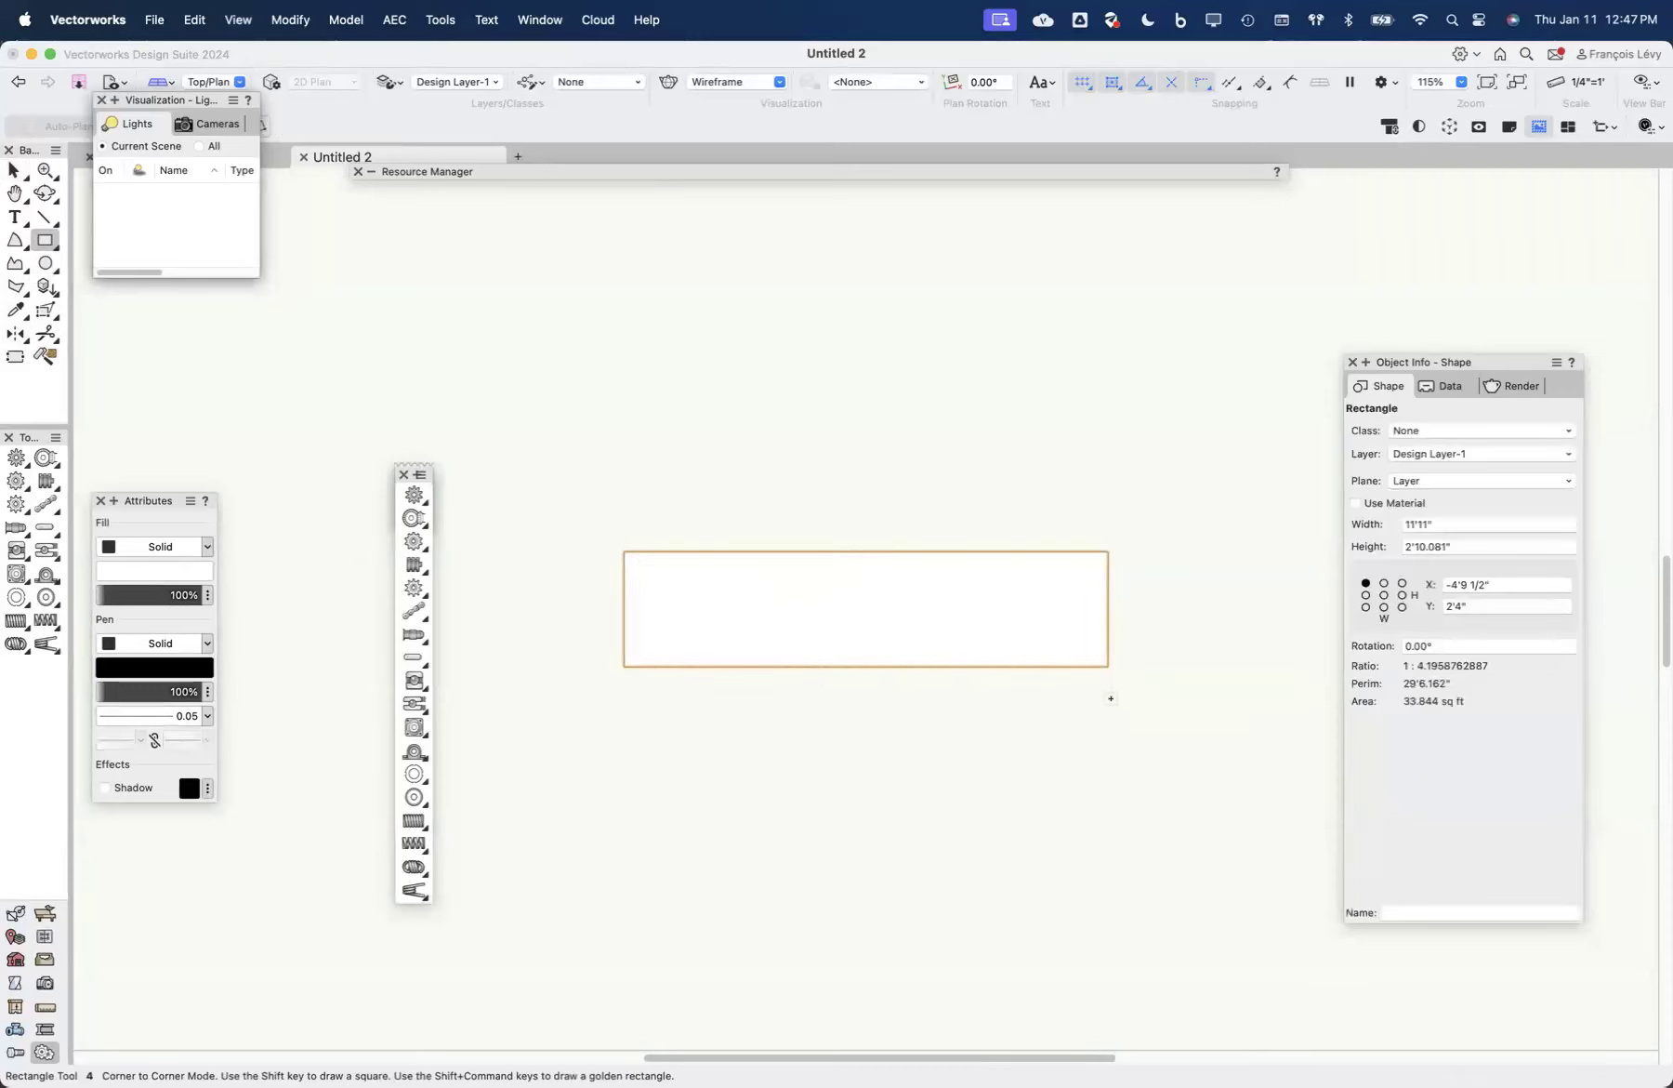
Step: Extrude the rectangle 2' and show the result in the Right Isometric view
key(super+e)
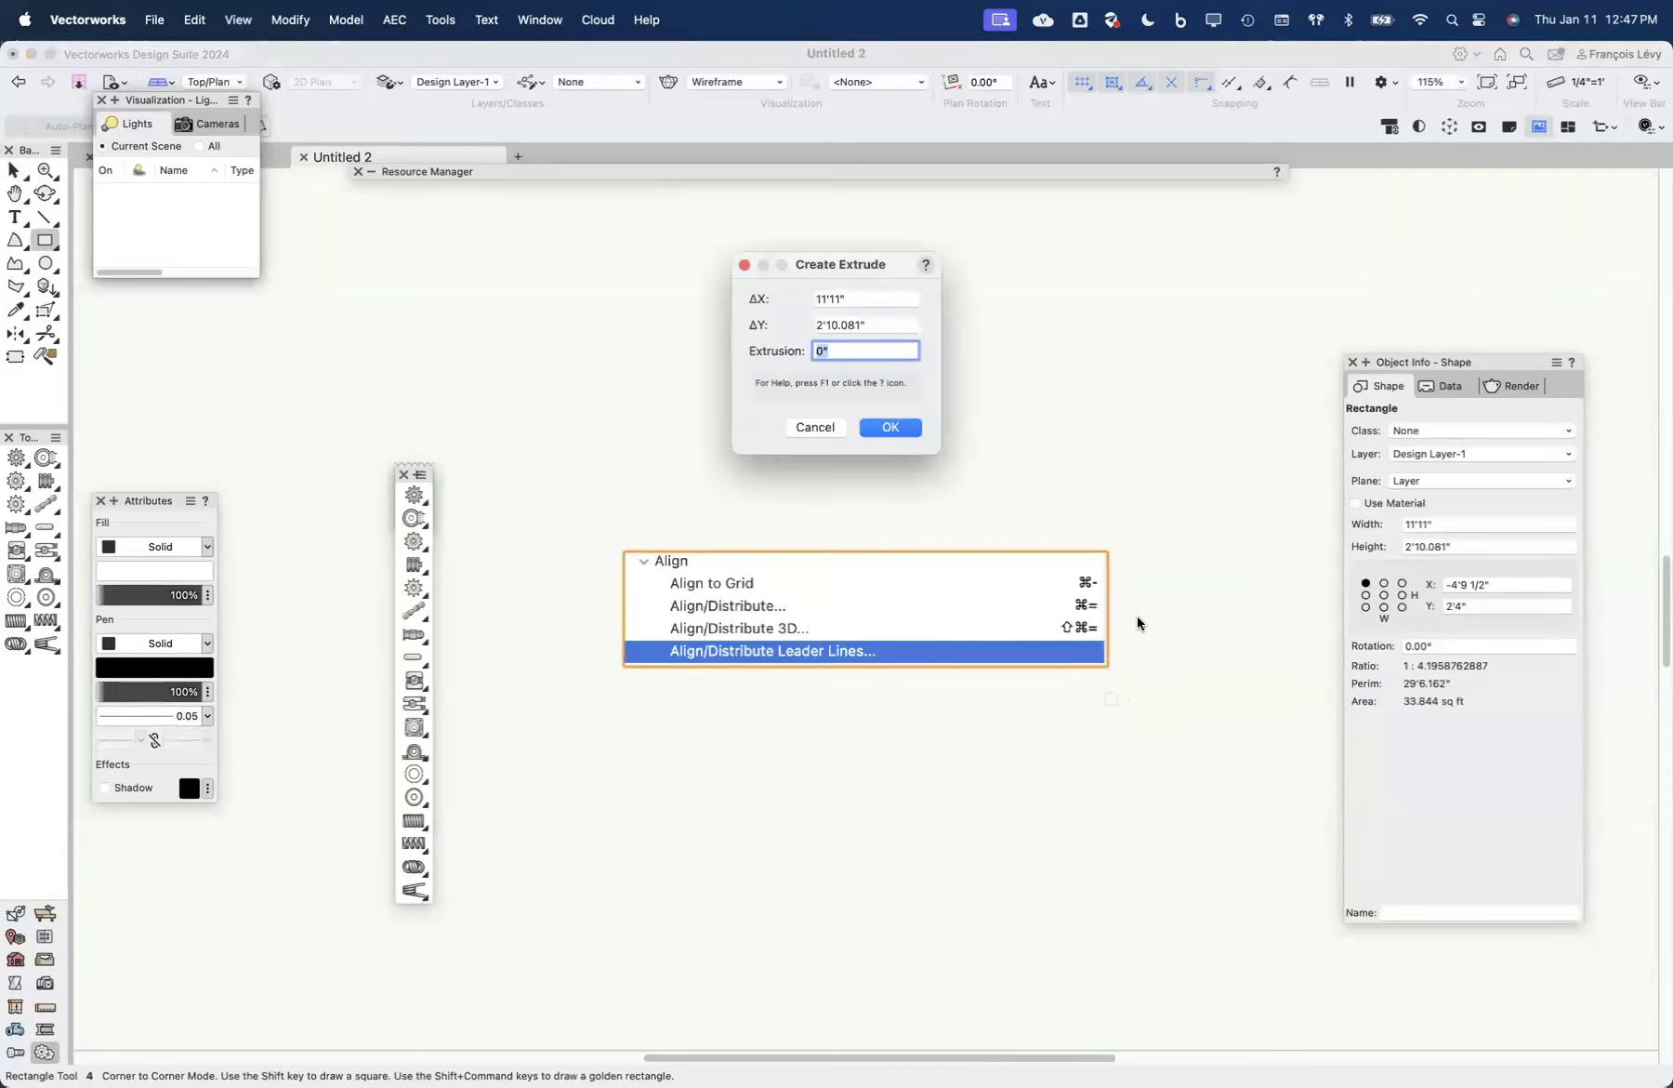
text(2')
key(Return)
key(super+3)
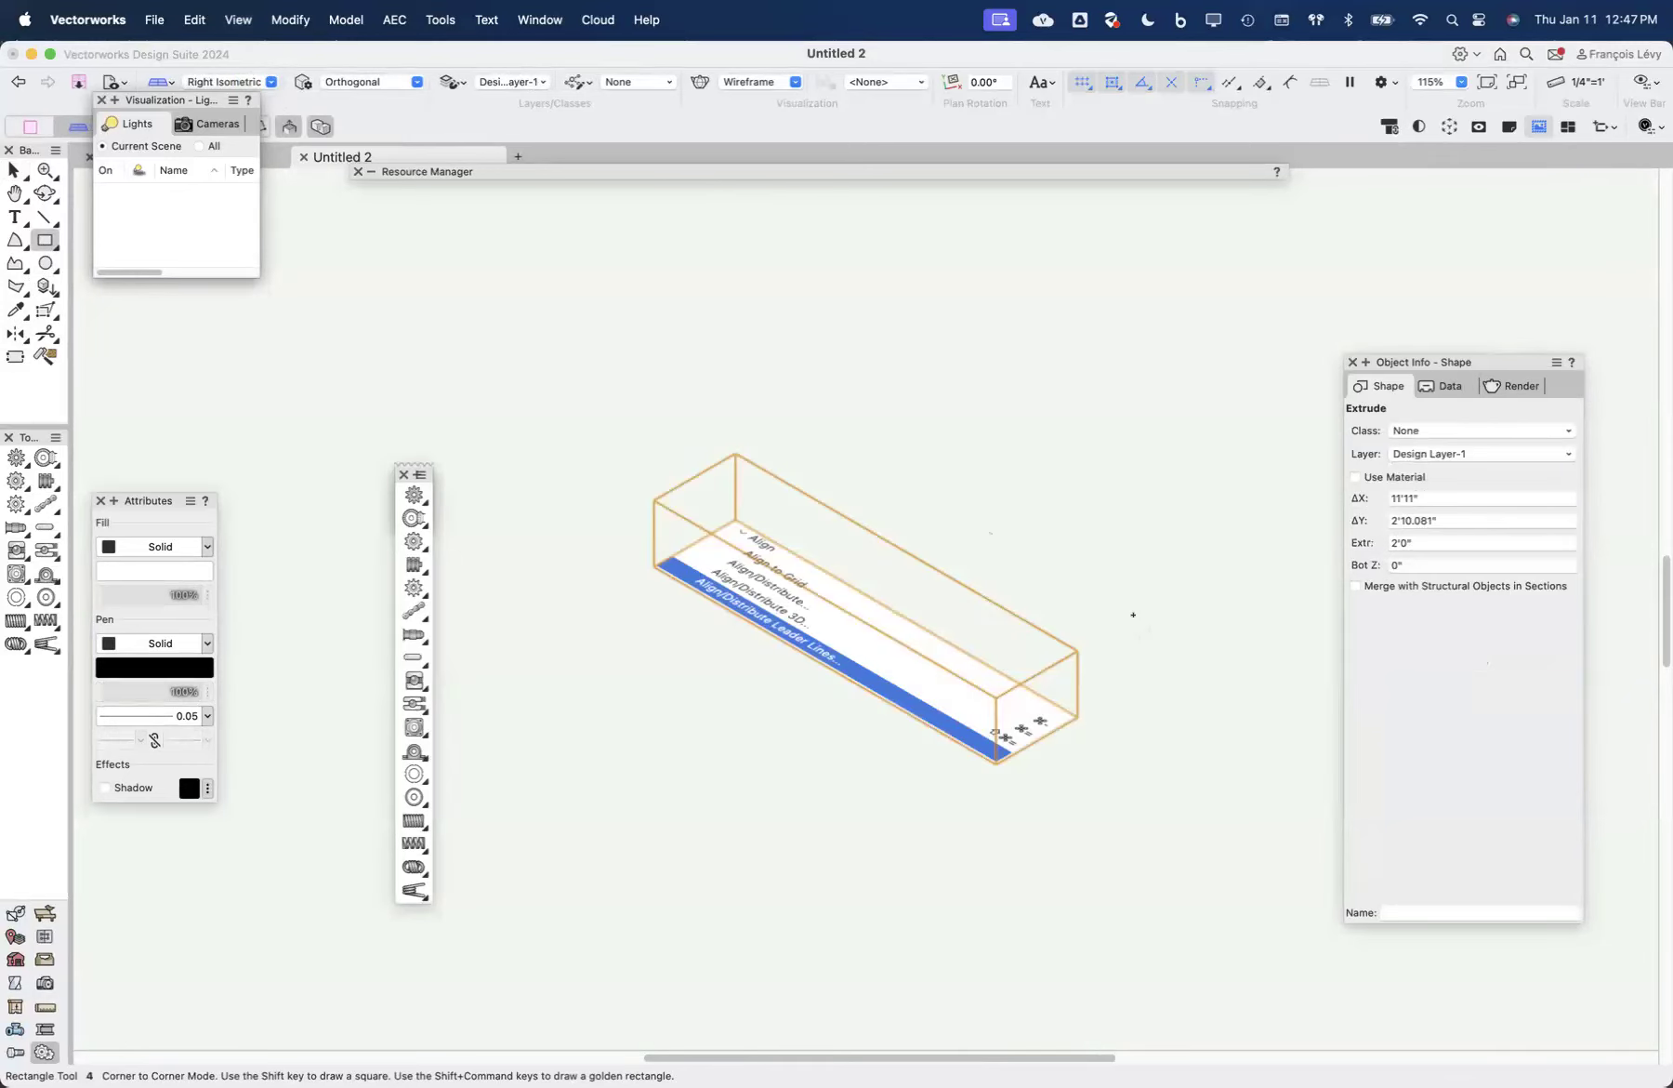
Step: Show the extrusion in the Left Isometric, Front, Right, Top, Back, Right Rear Isometric, Left Rear Isometric and Left standard views
key(super+1)
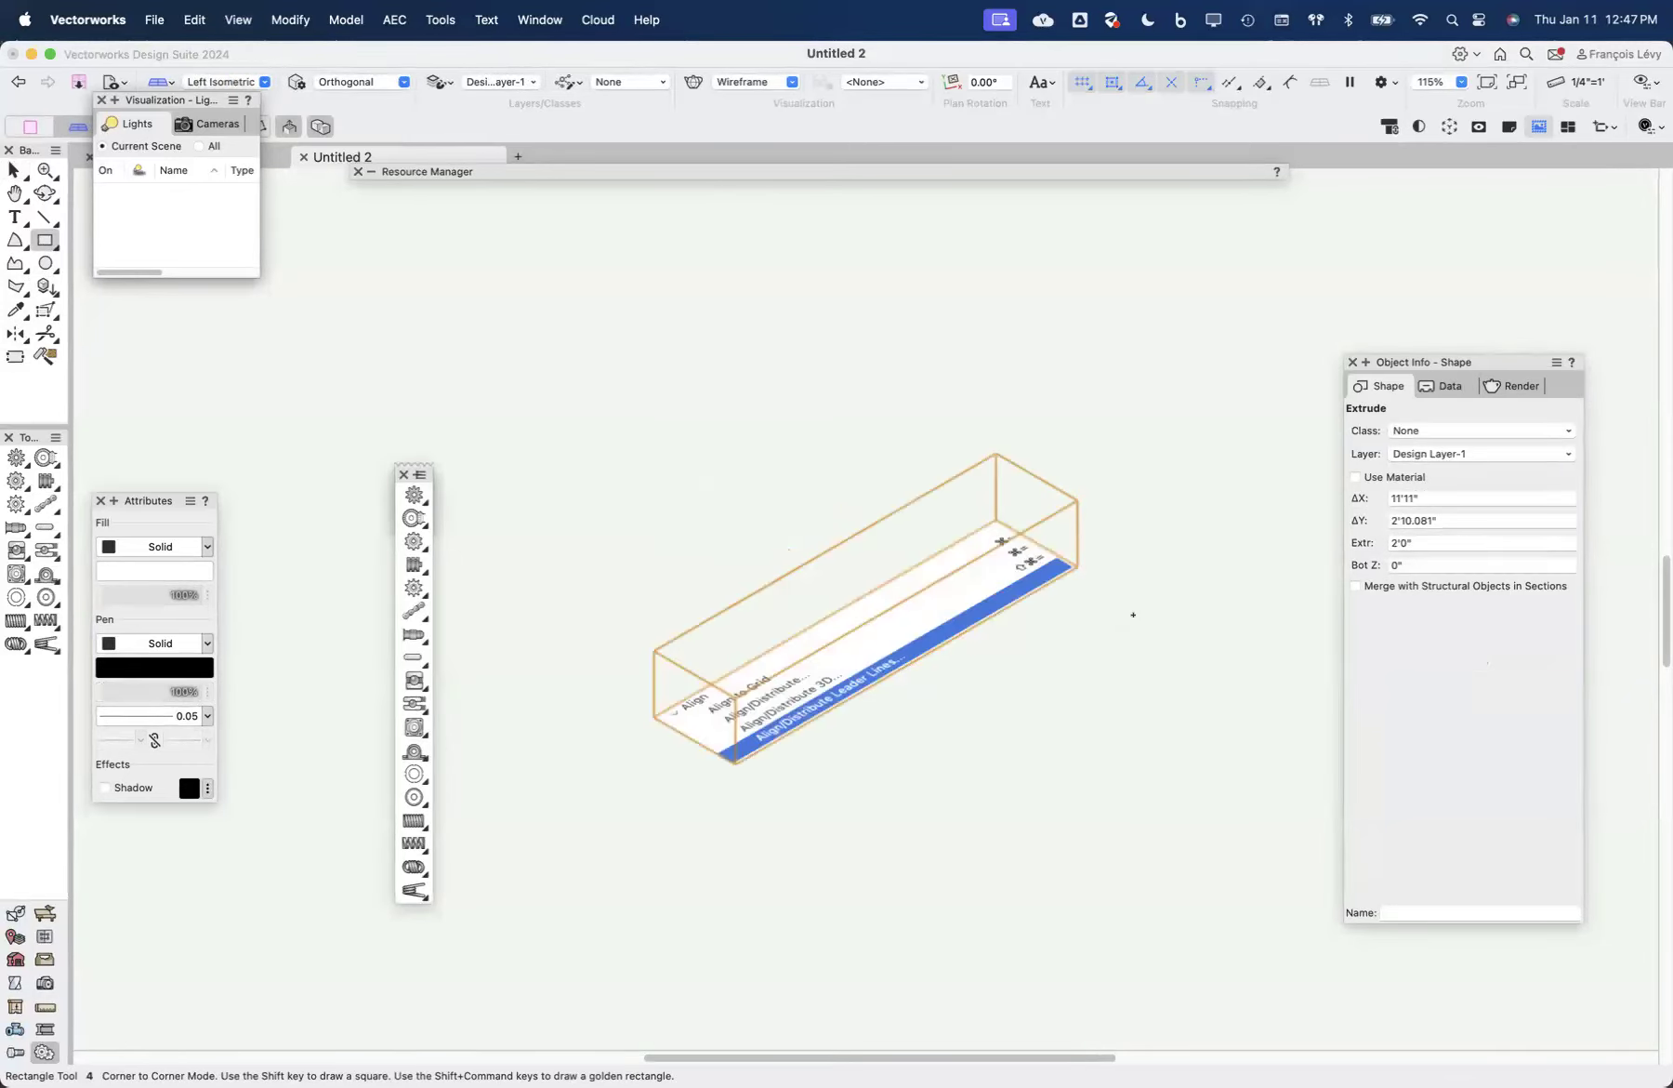
key(super+2)
key(super+6)
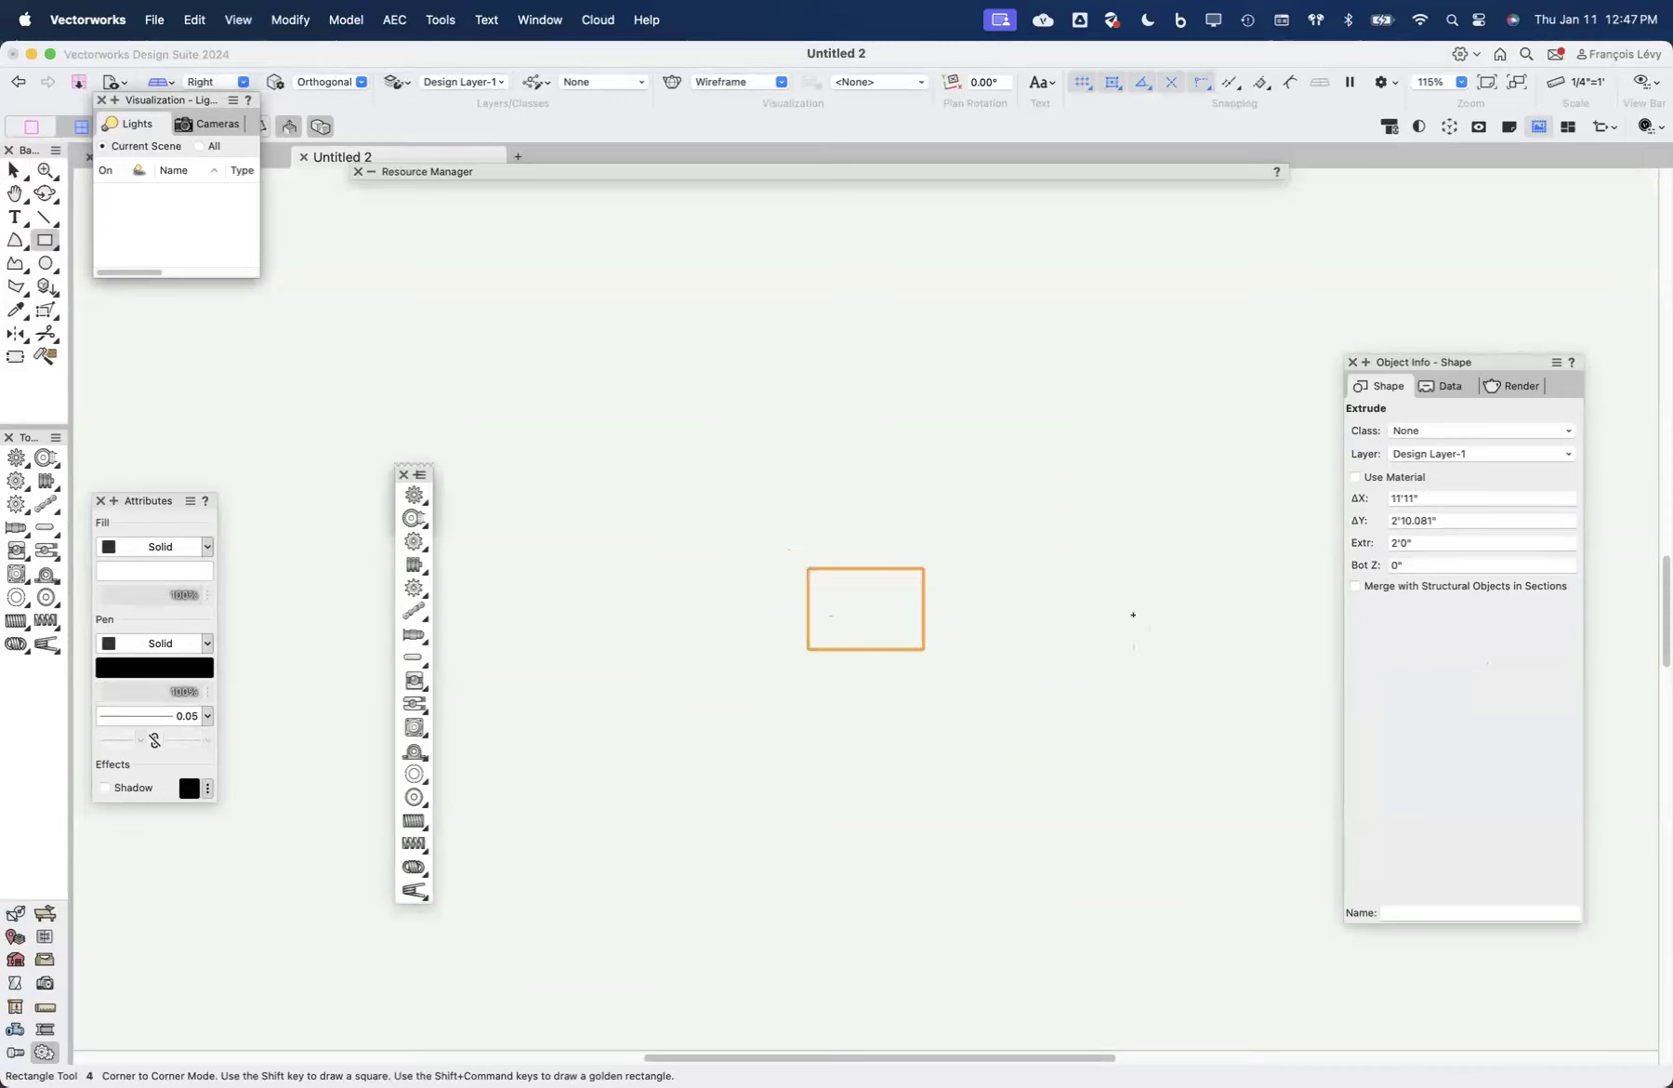
key(super+5)
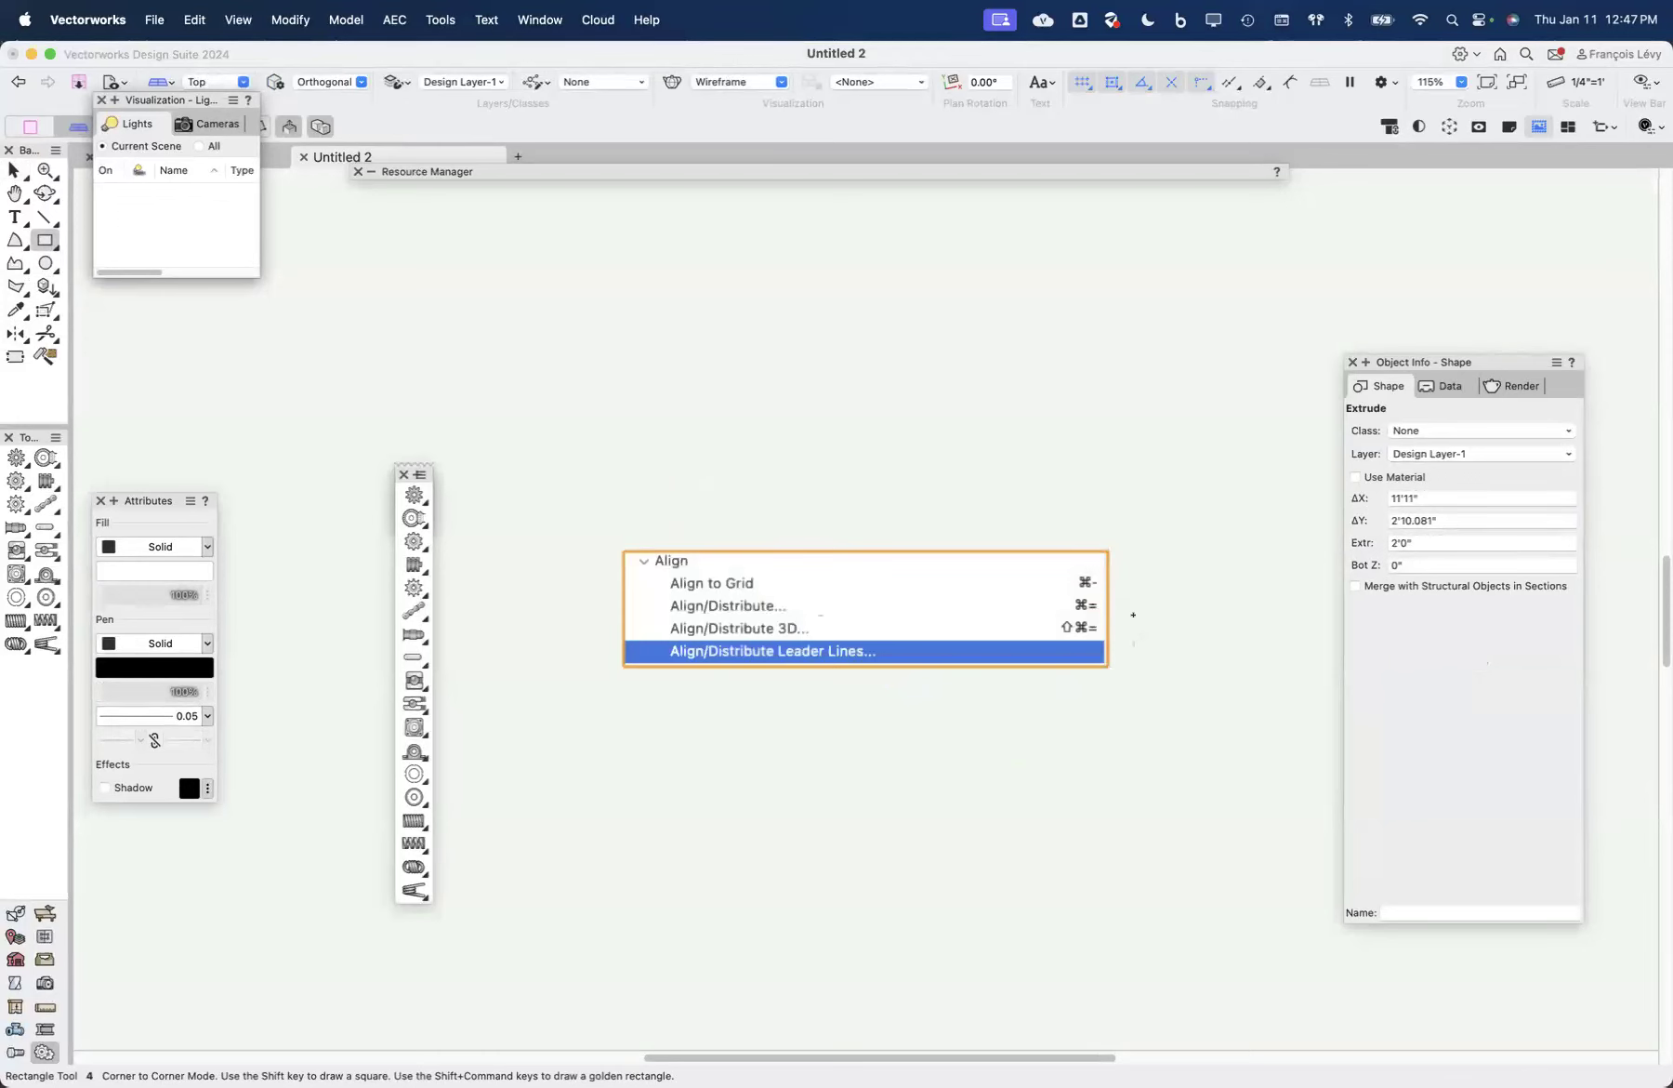
key(super+8)
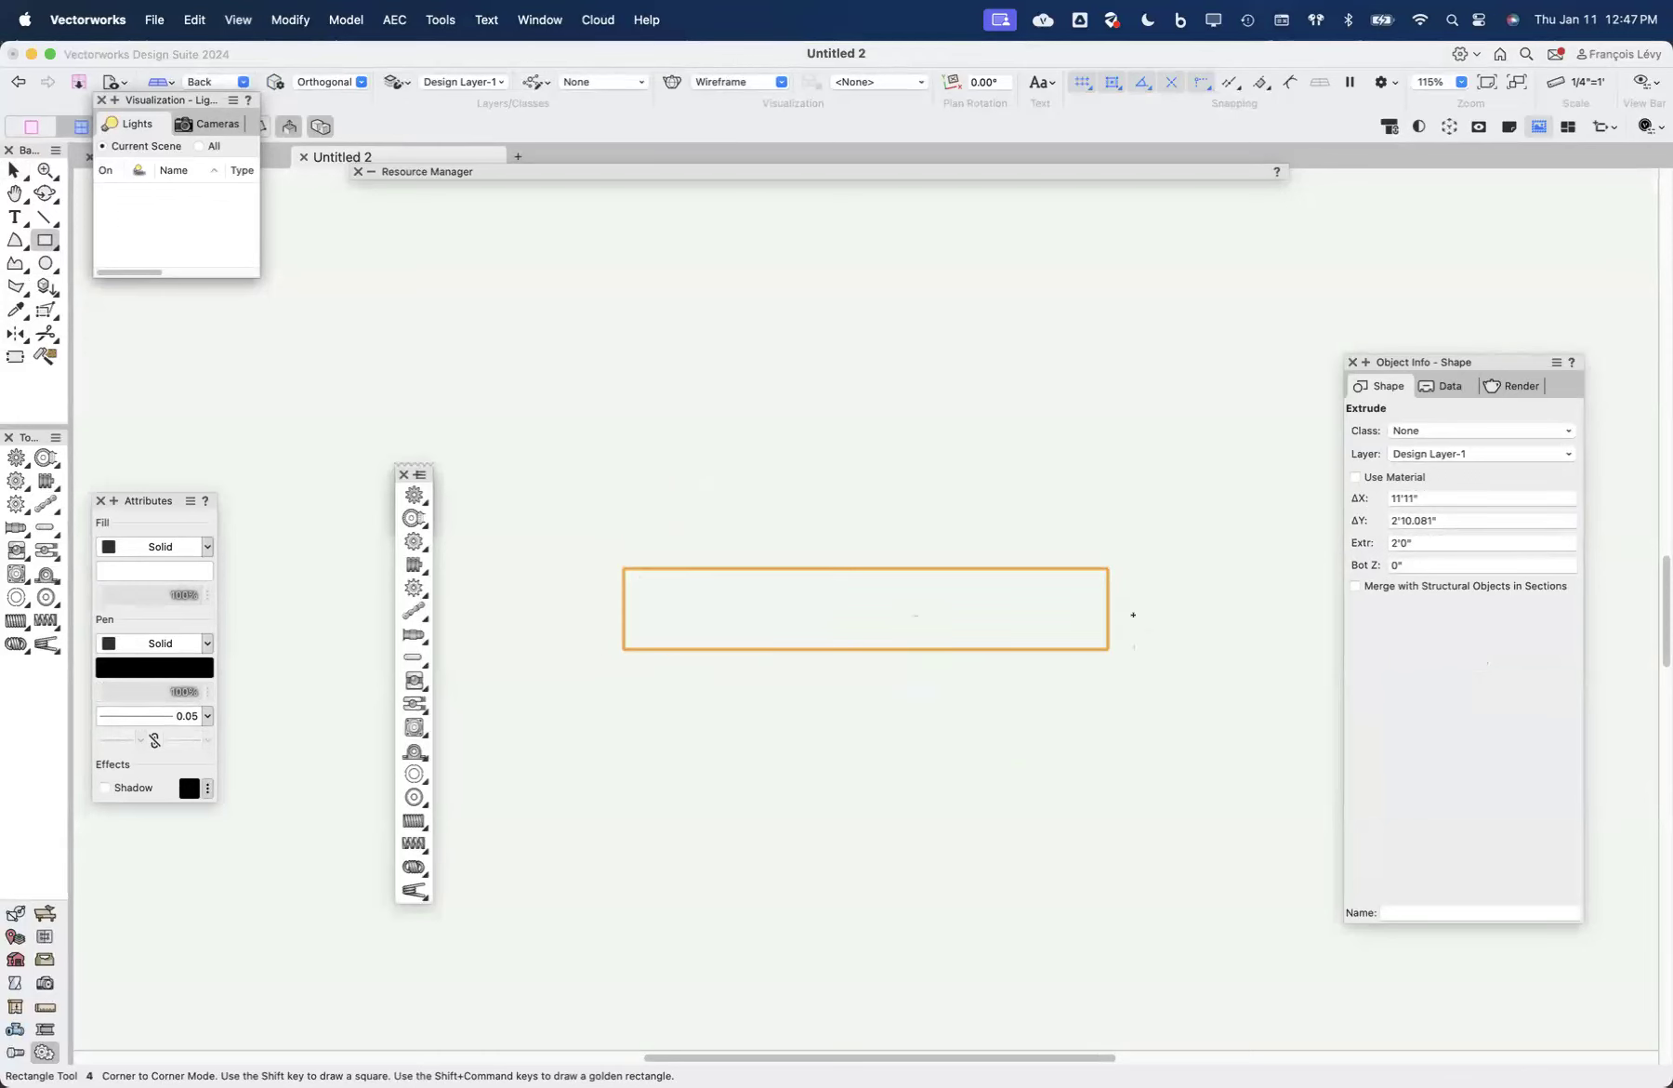
key(super+9)
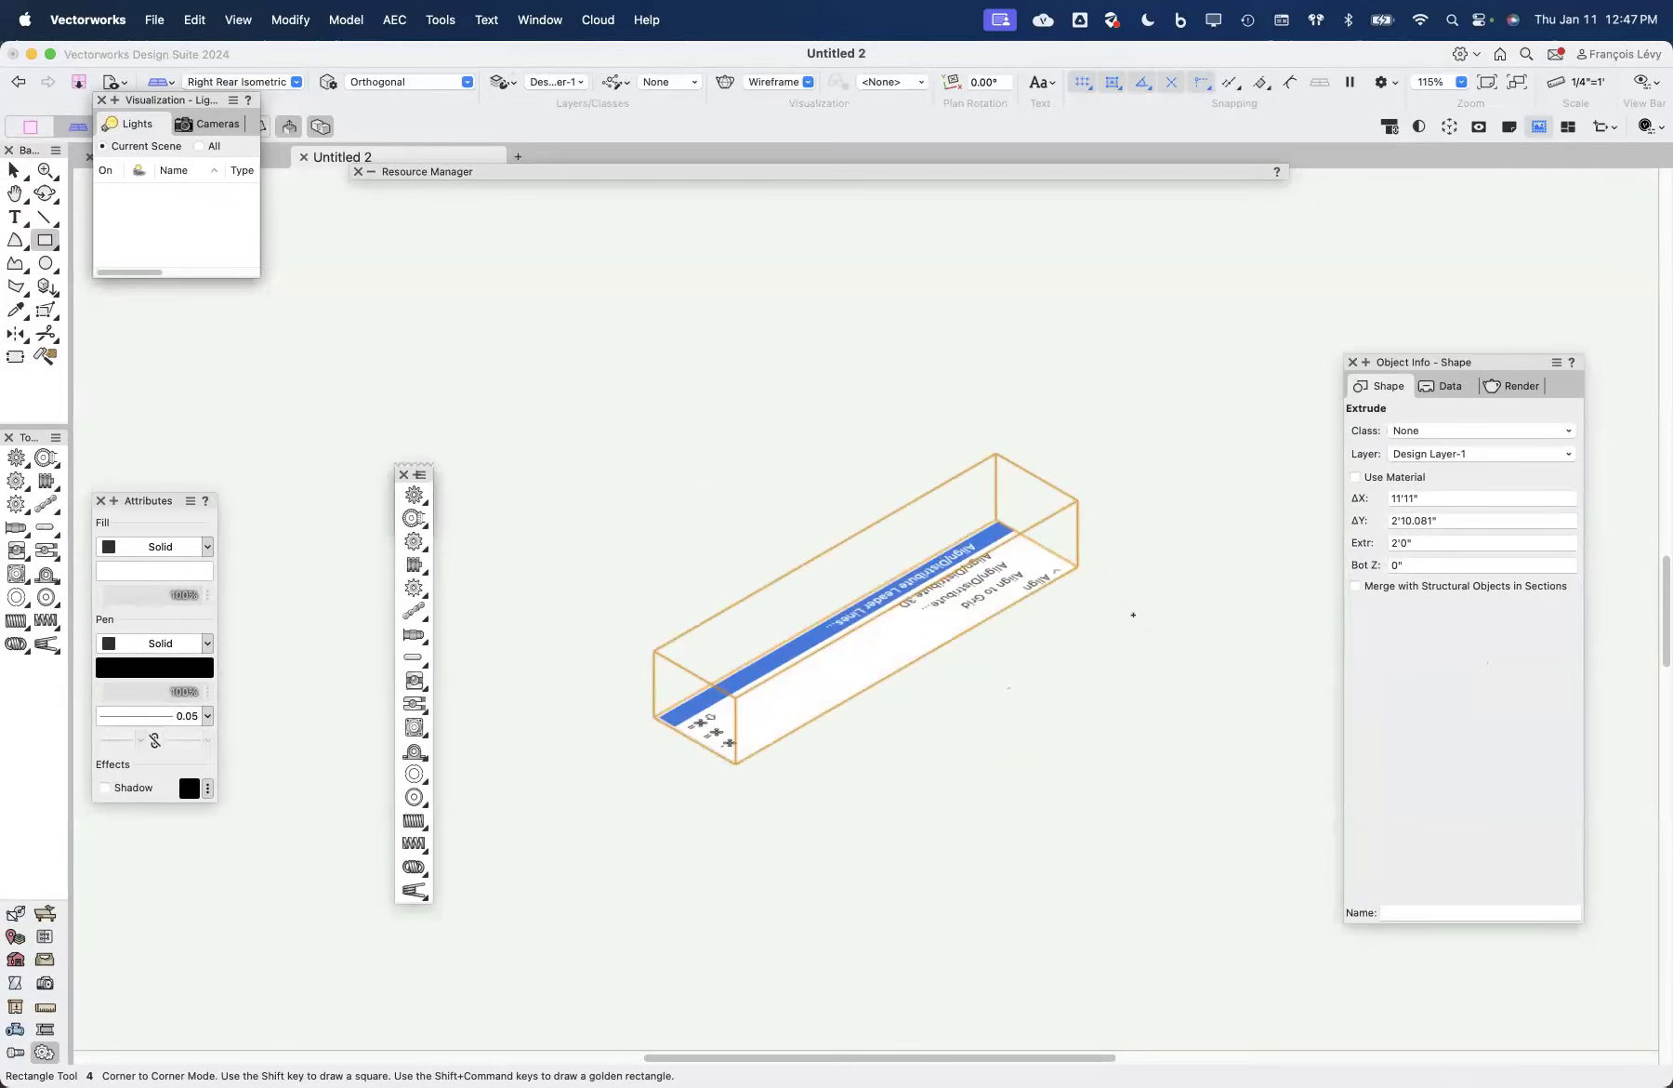
key(super+7)
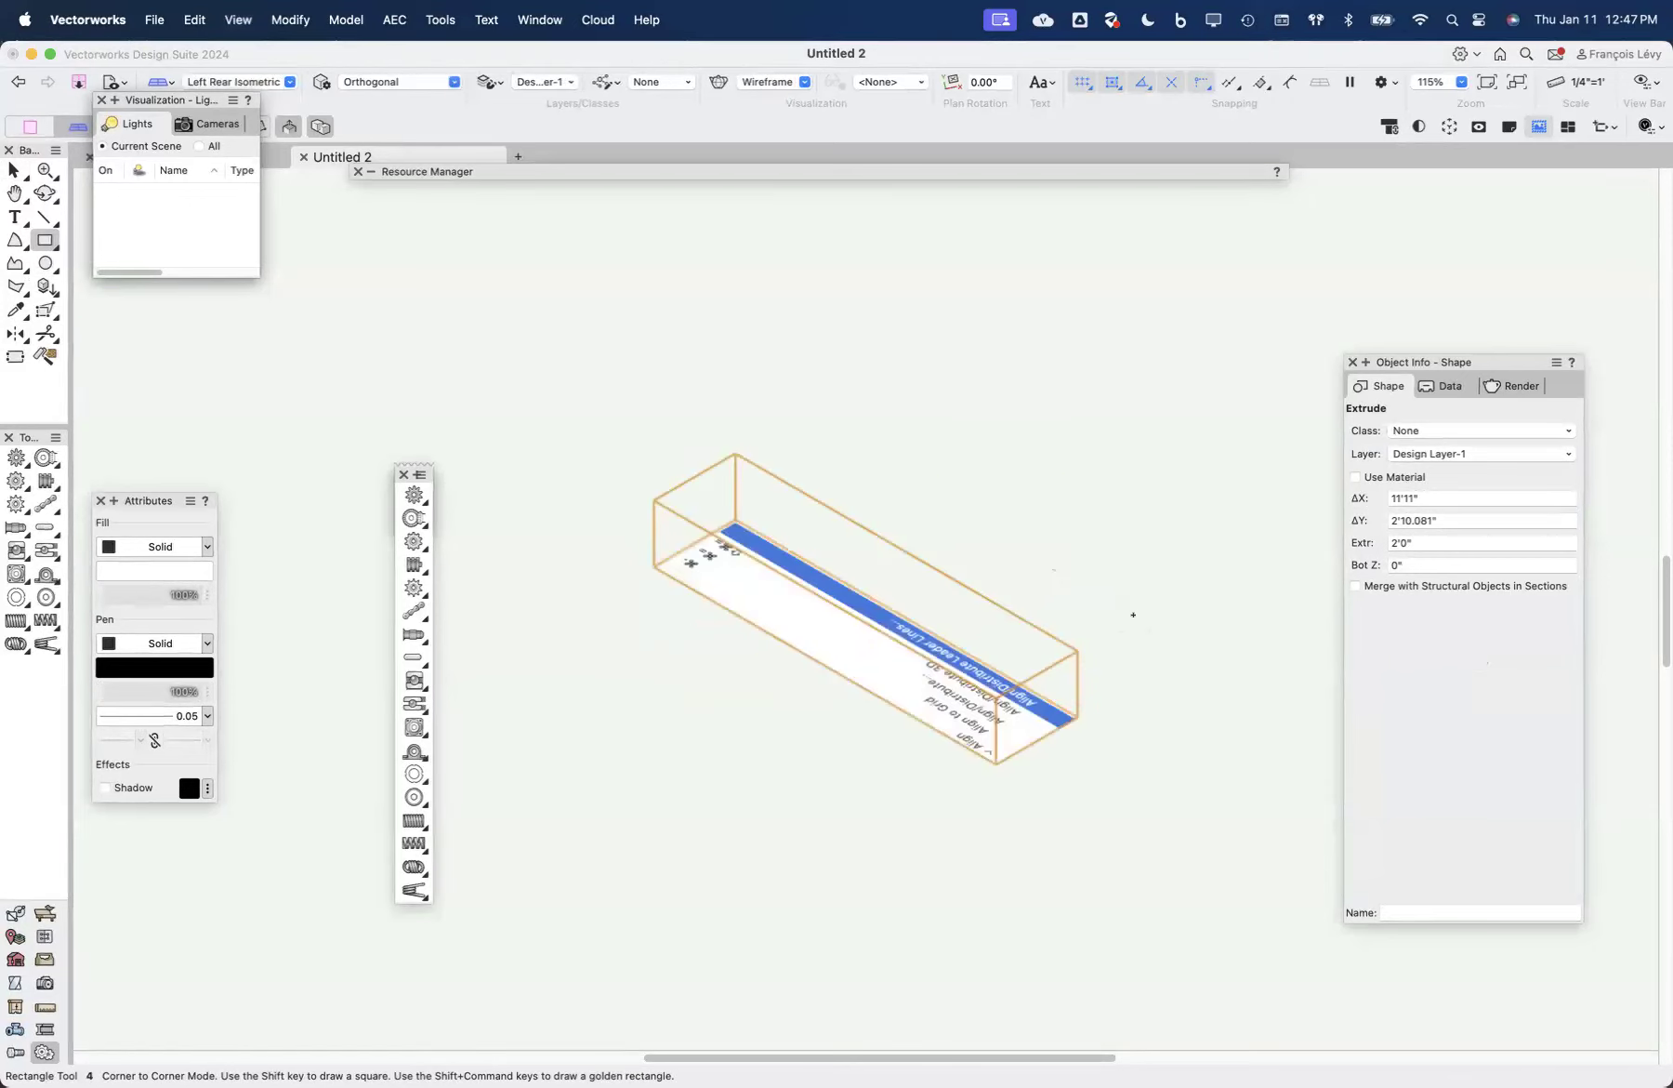
key(super+4)
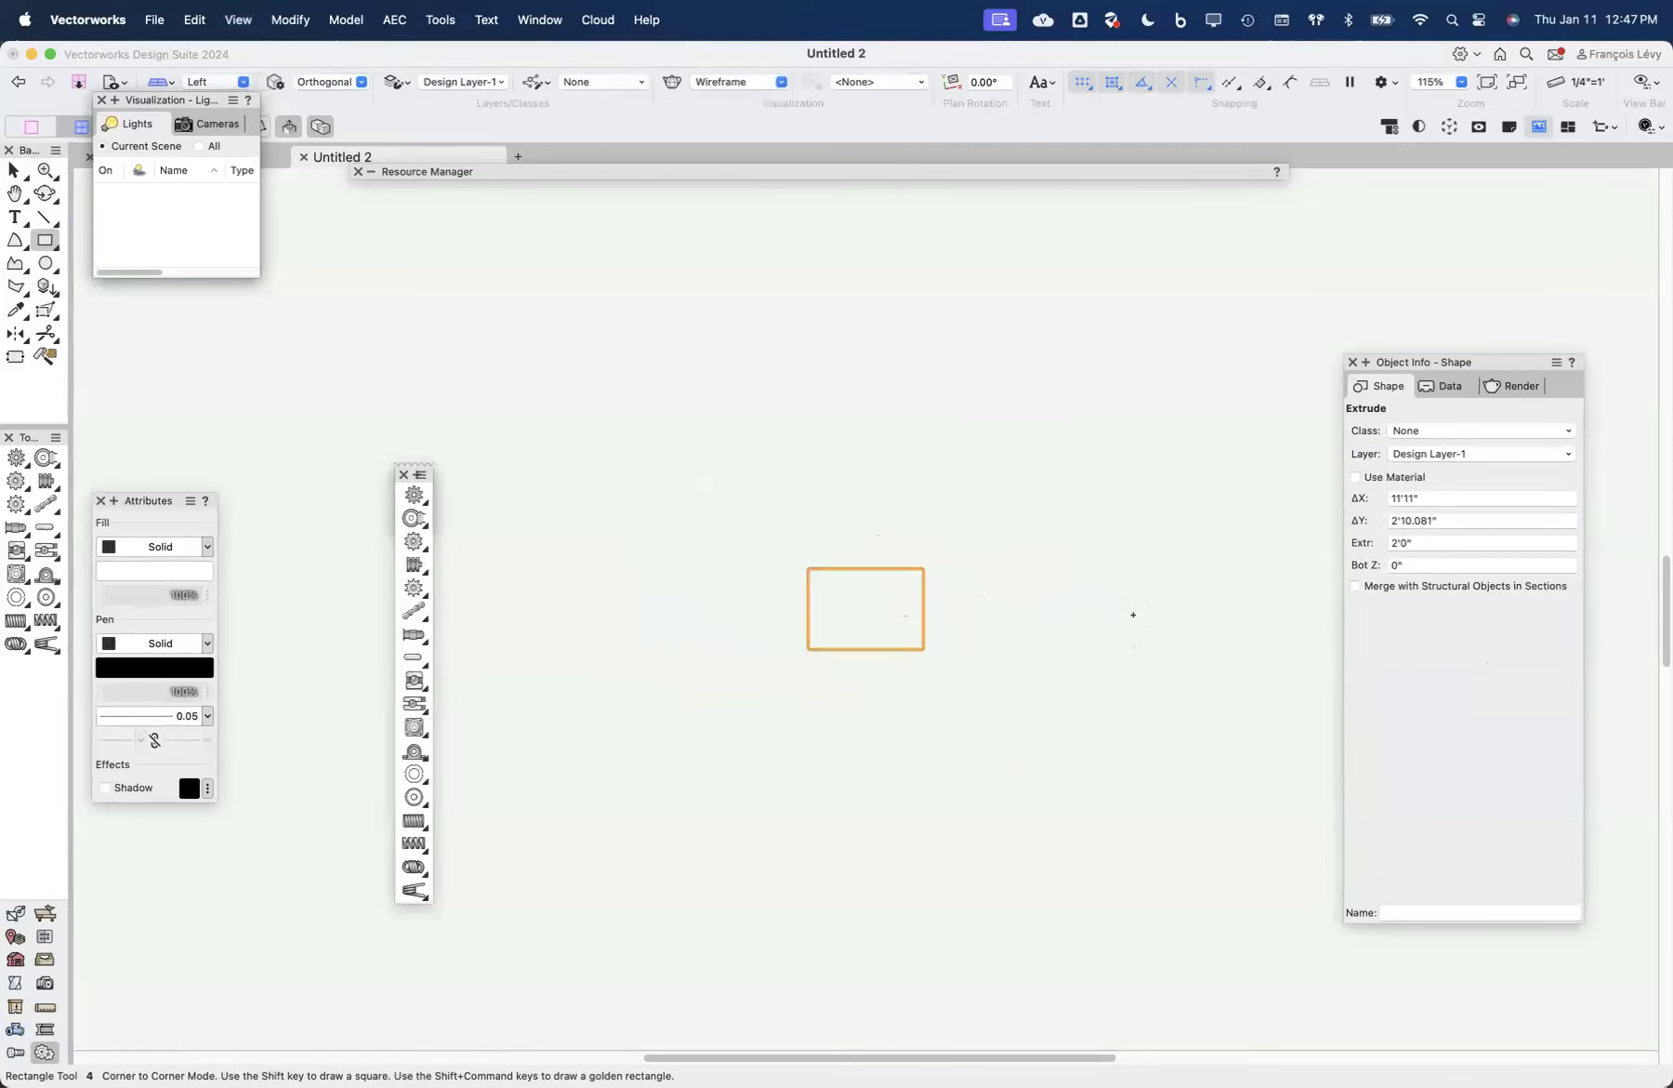
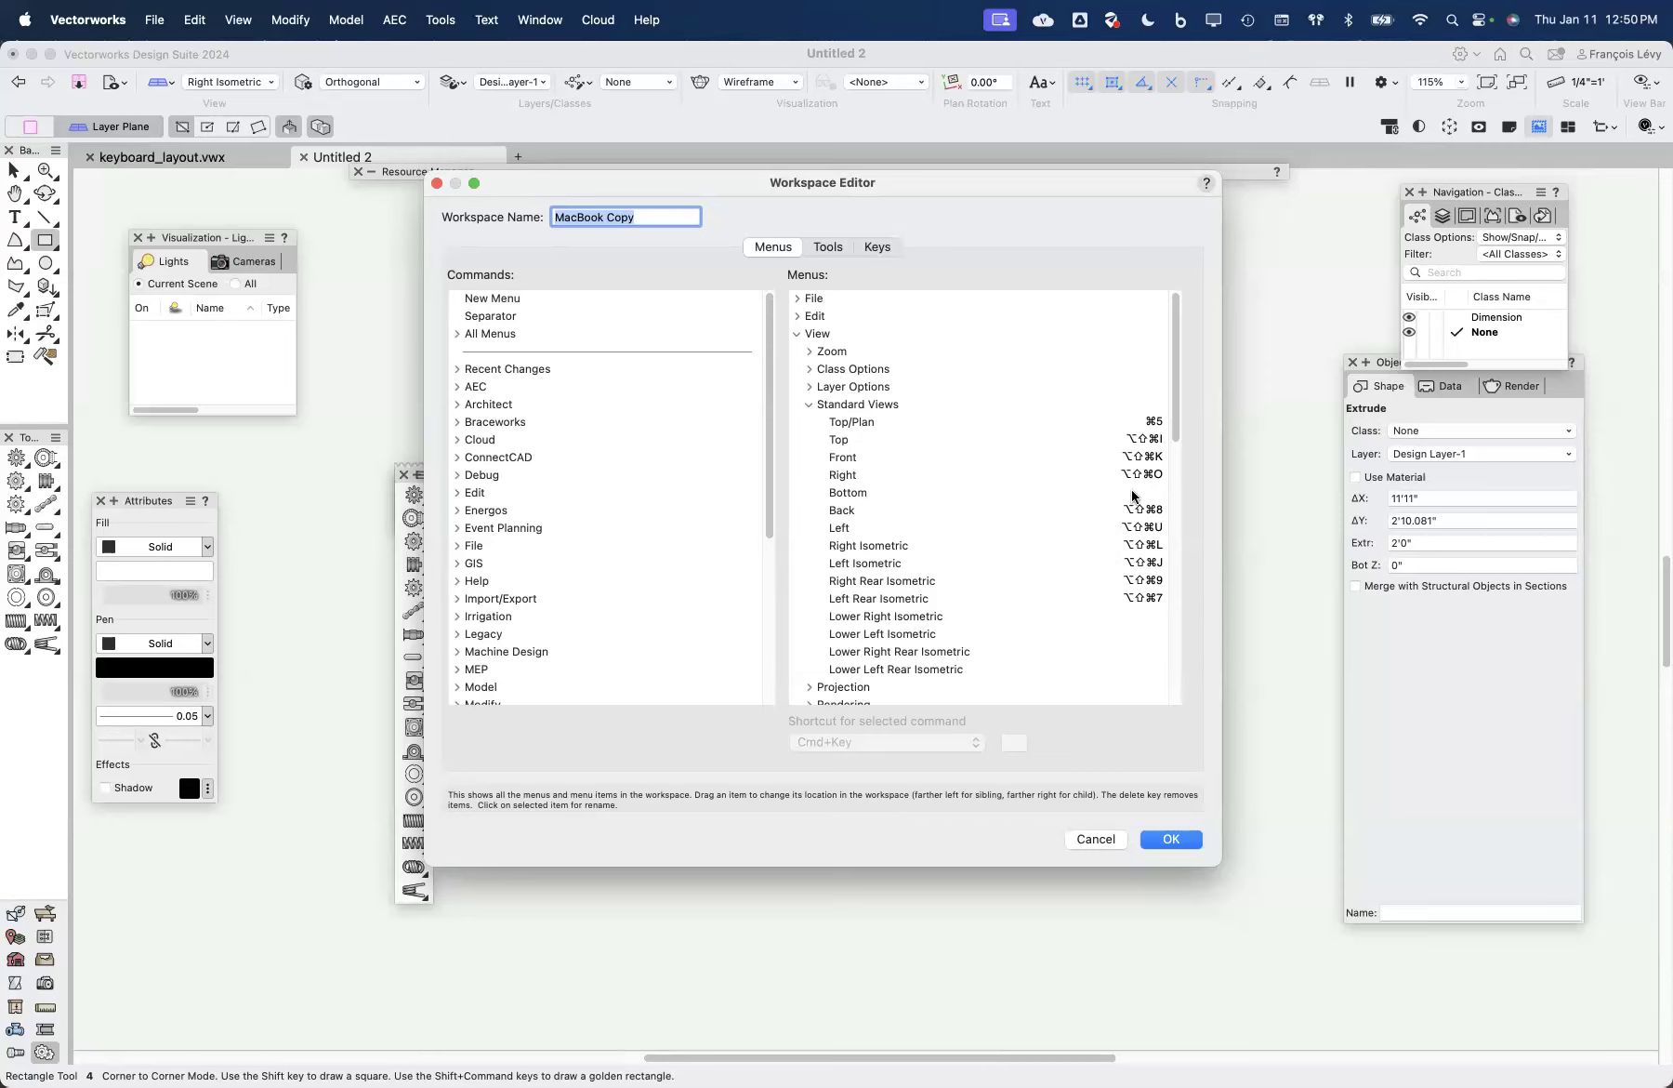
Step: Examine the shortcuts assigned to the Standard Views commands in the Workspace Editor, including those for Top and Left
click(1127, 442)
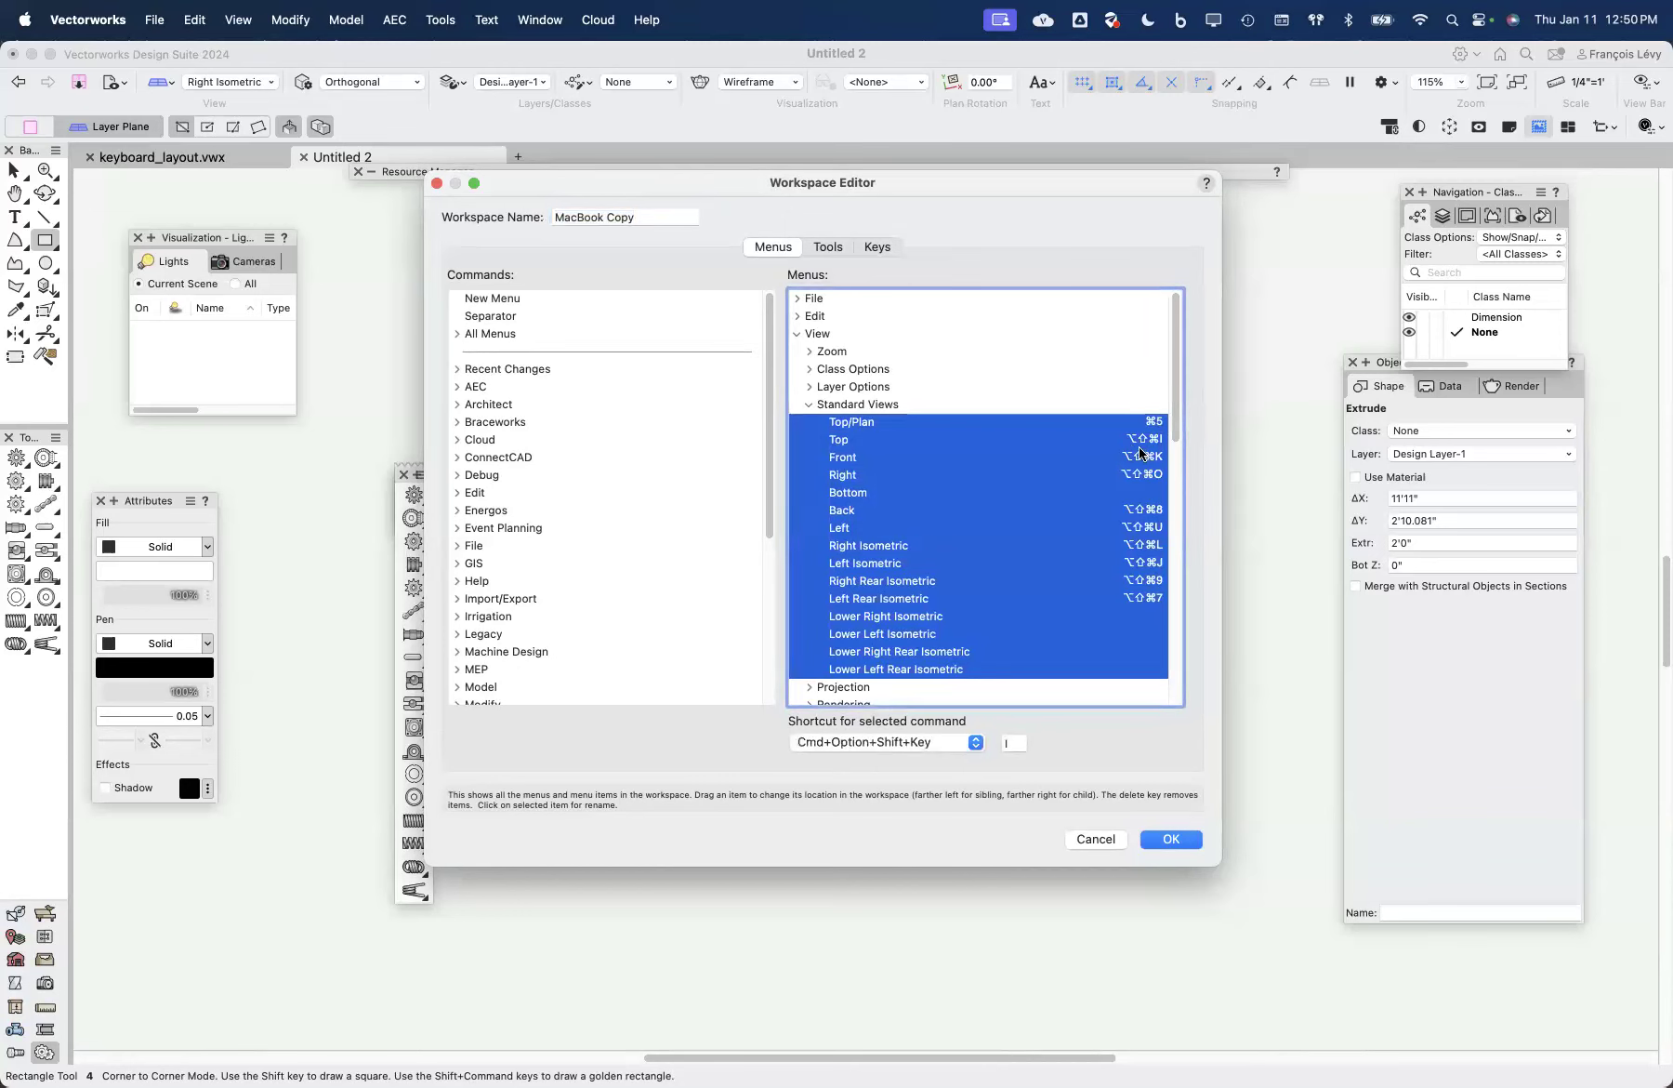
click(1035, 540)
click(1126, 530)
click(848, 528)
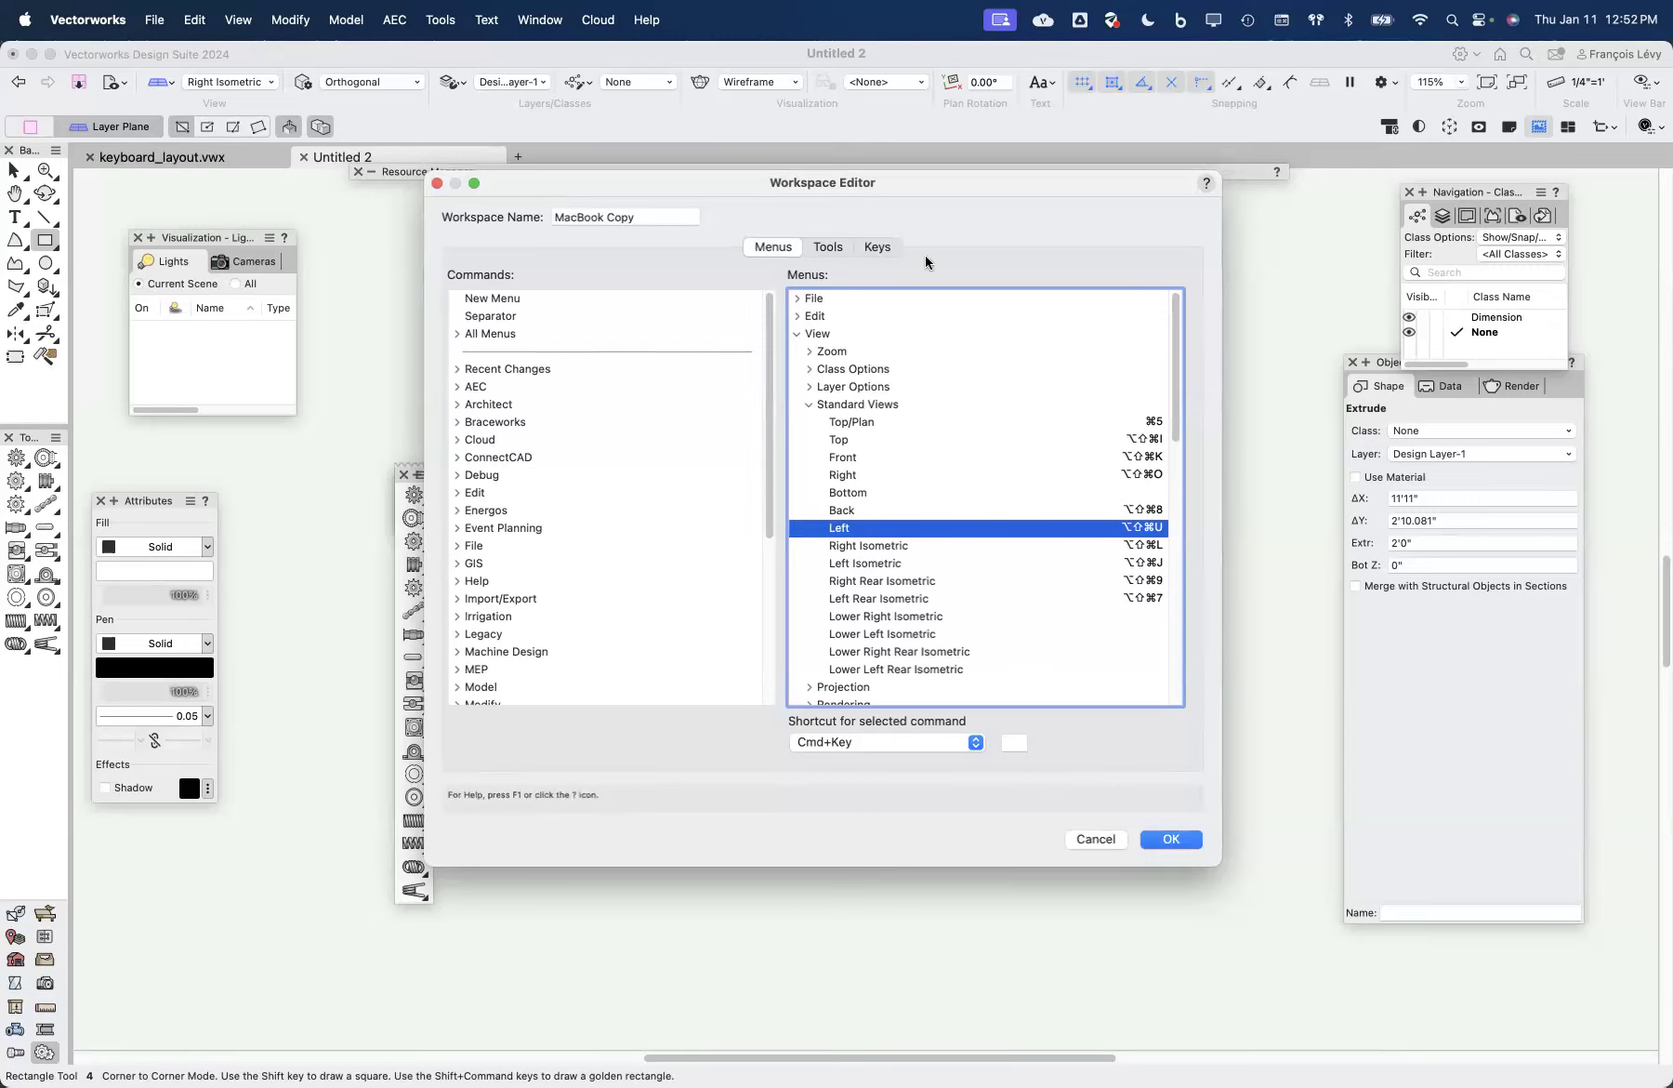
Step: Review the workspace's mode and snapping key assignments, including F for Smart Edge, then cancel the editor and decline the document backup
click(878, 248)
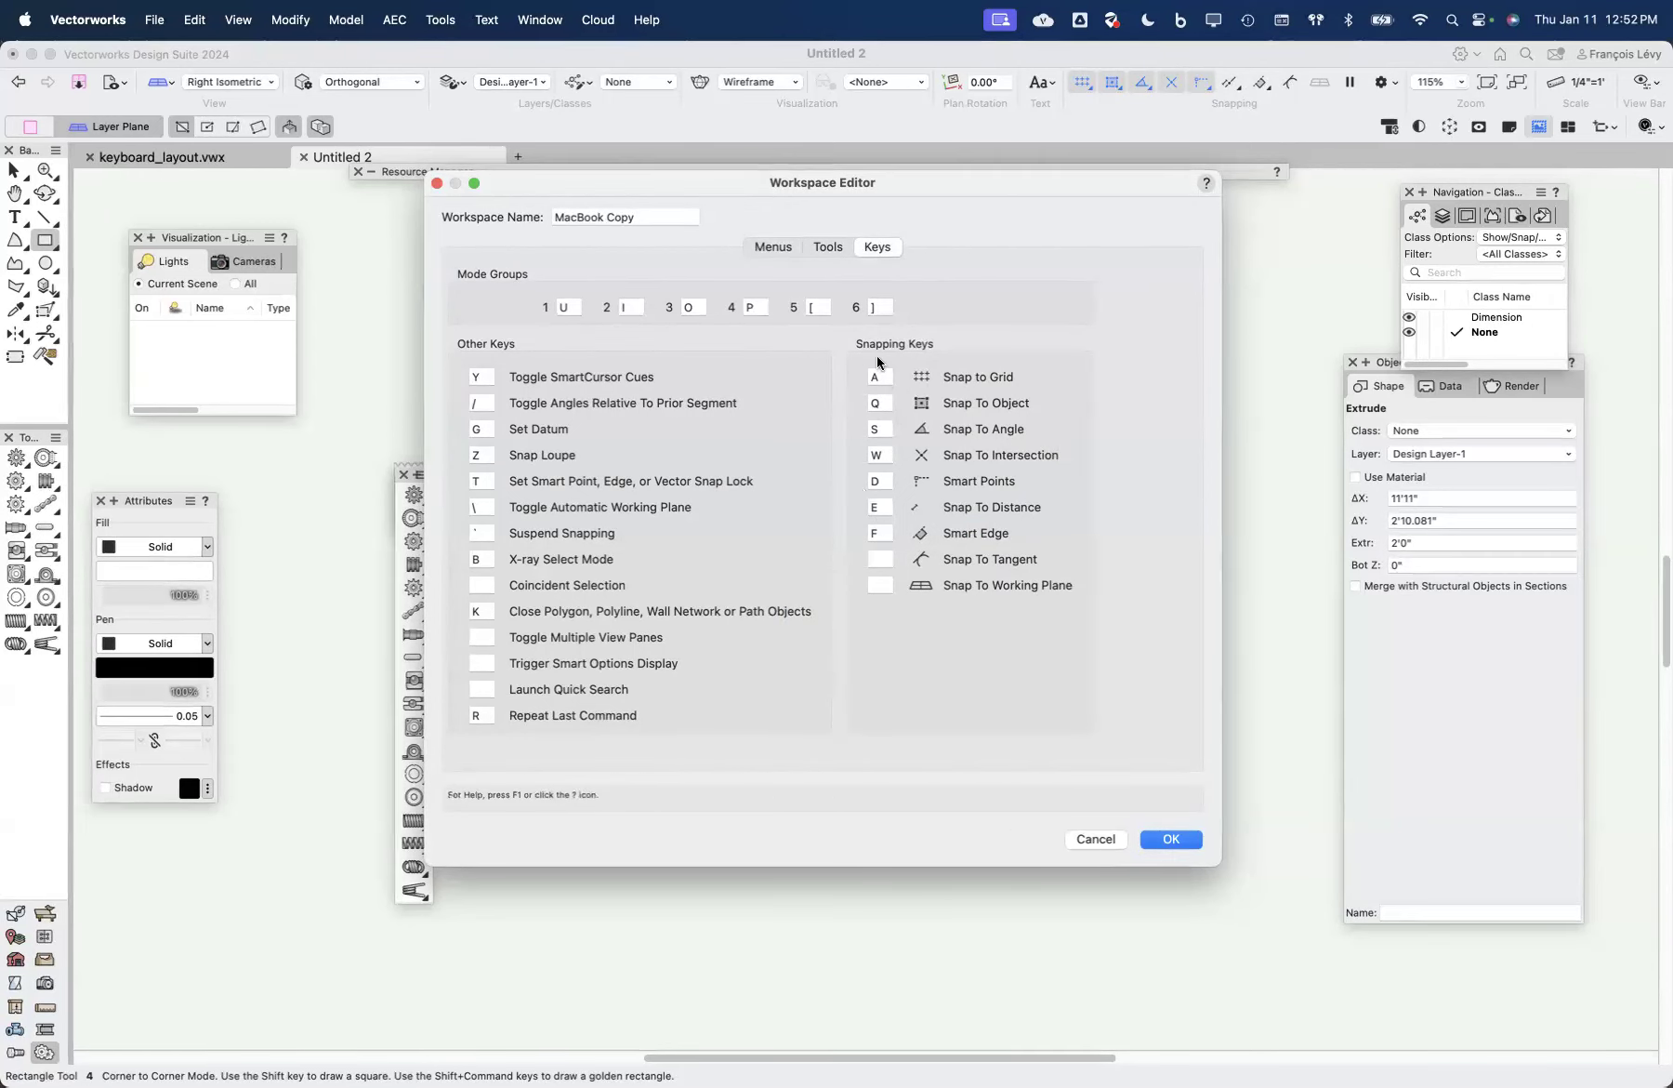
click(879, 533)
text(F)
click(1097, 840)
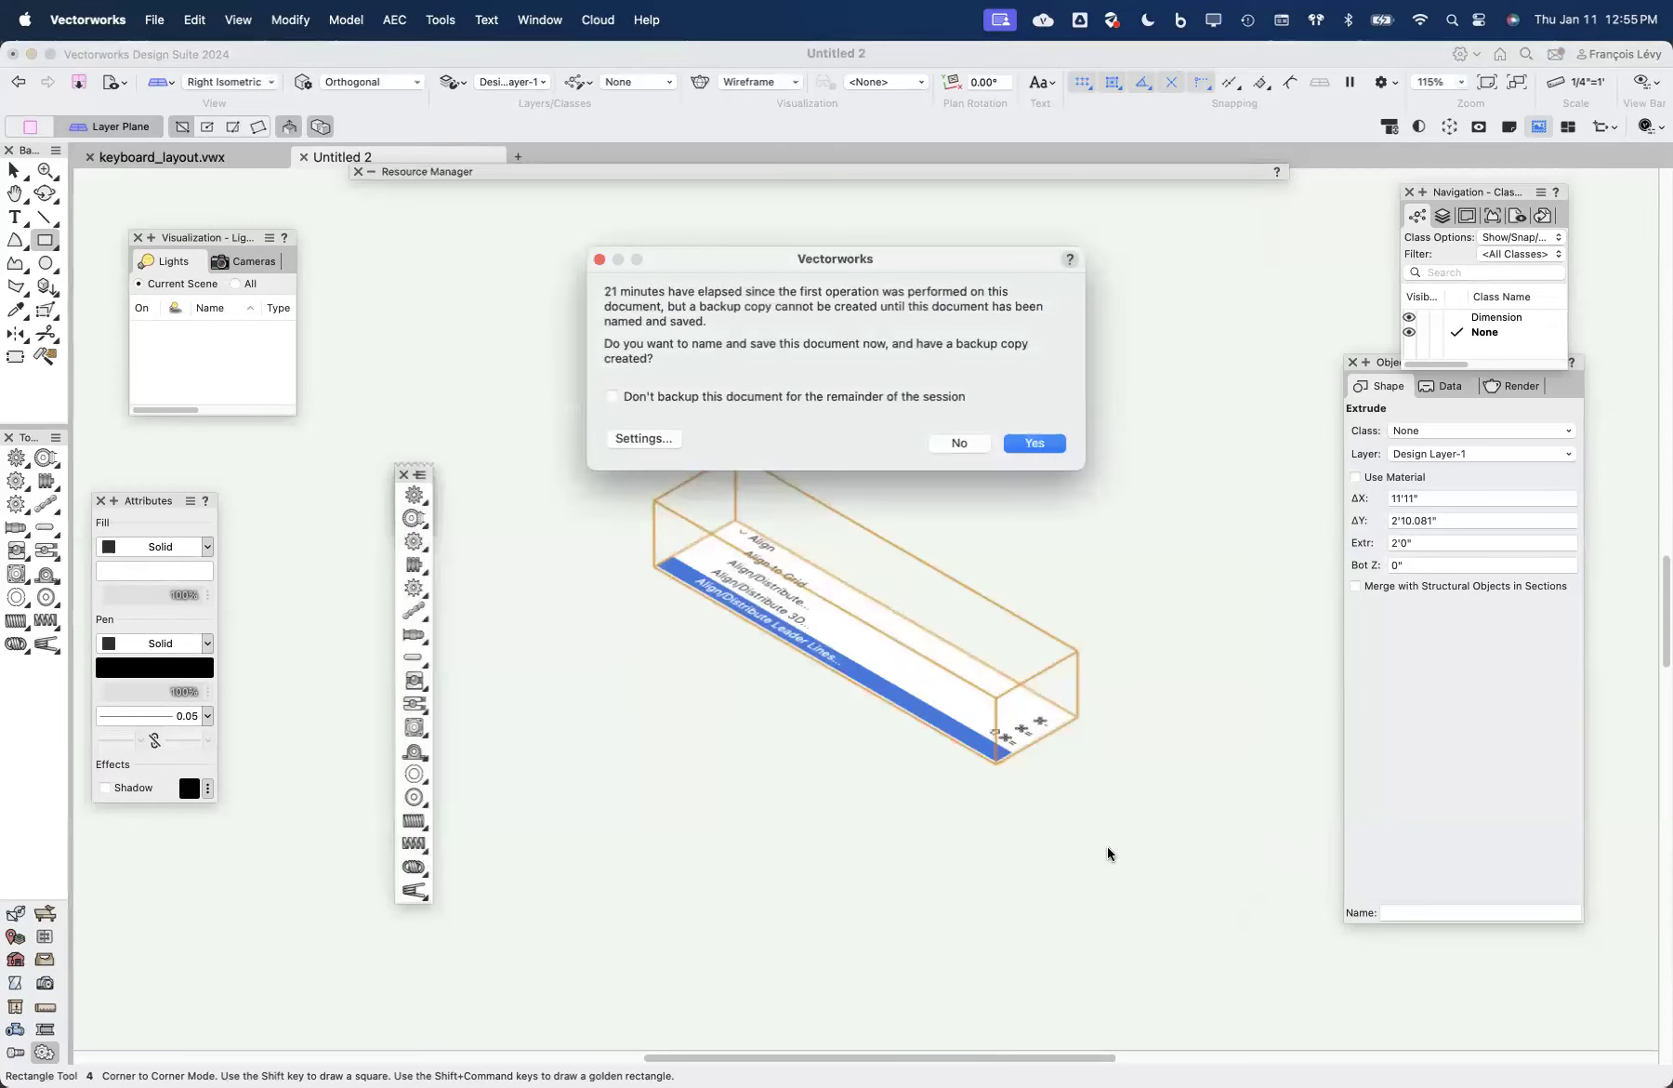
click(961, 443)
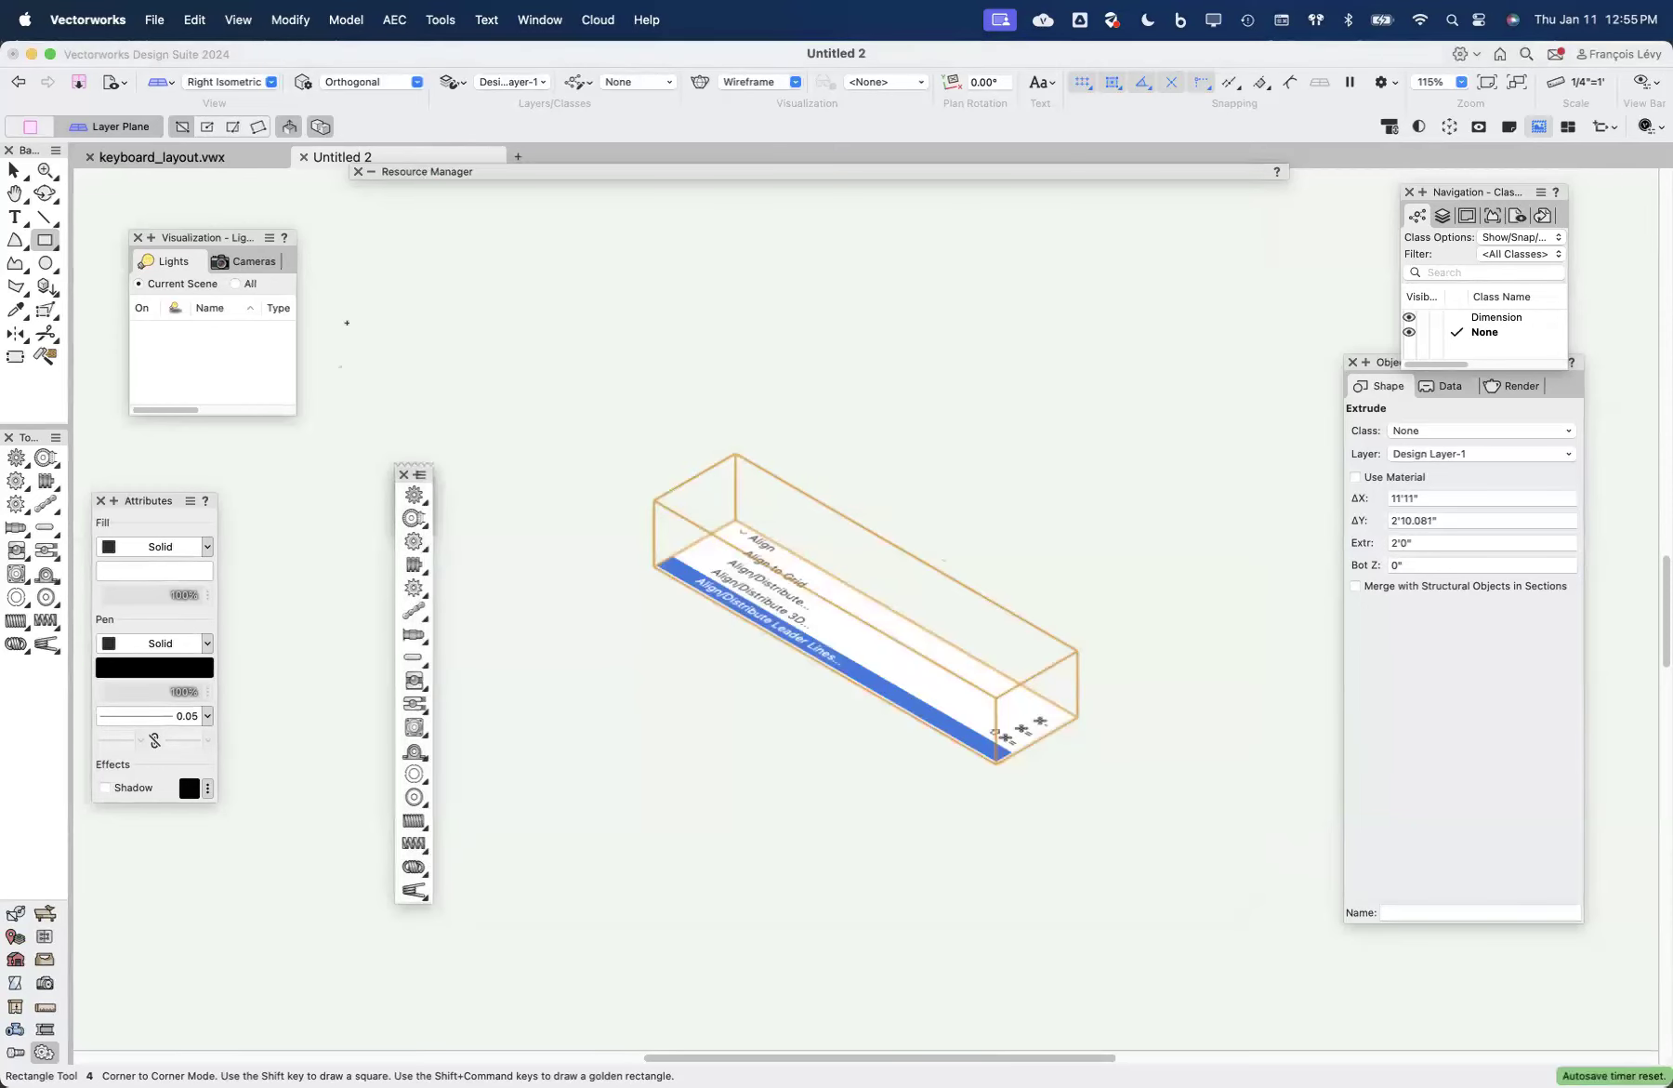
Step: Activate the Constrained Linear Dimension tool and cycle through its dimensioning modes, finishing on Constrained Chain Mode
key(n)
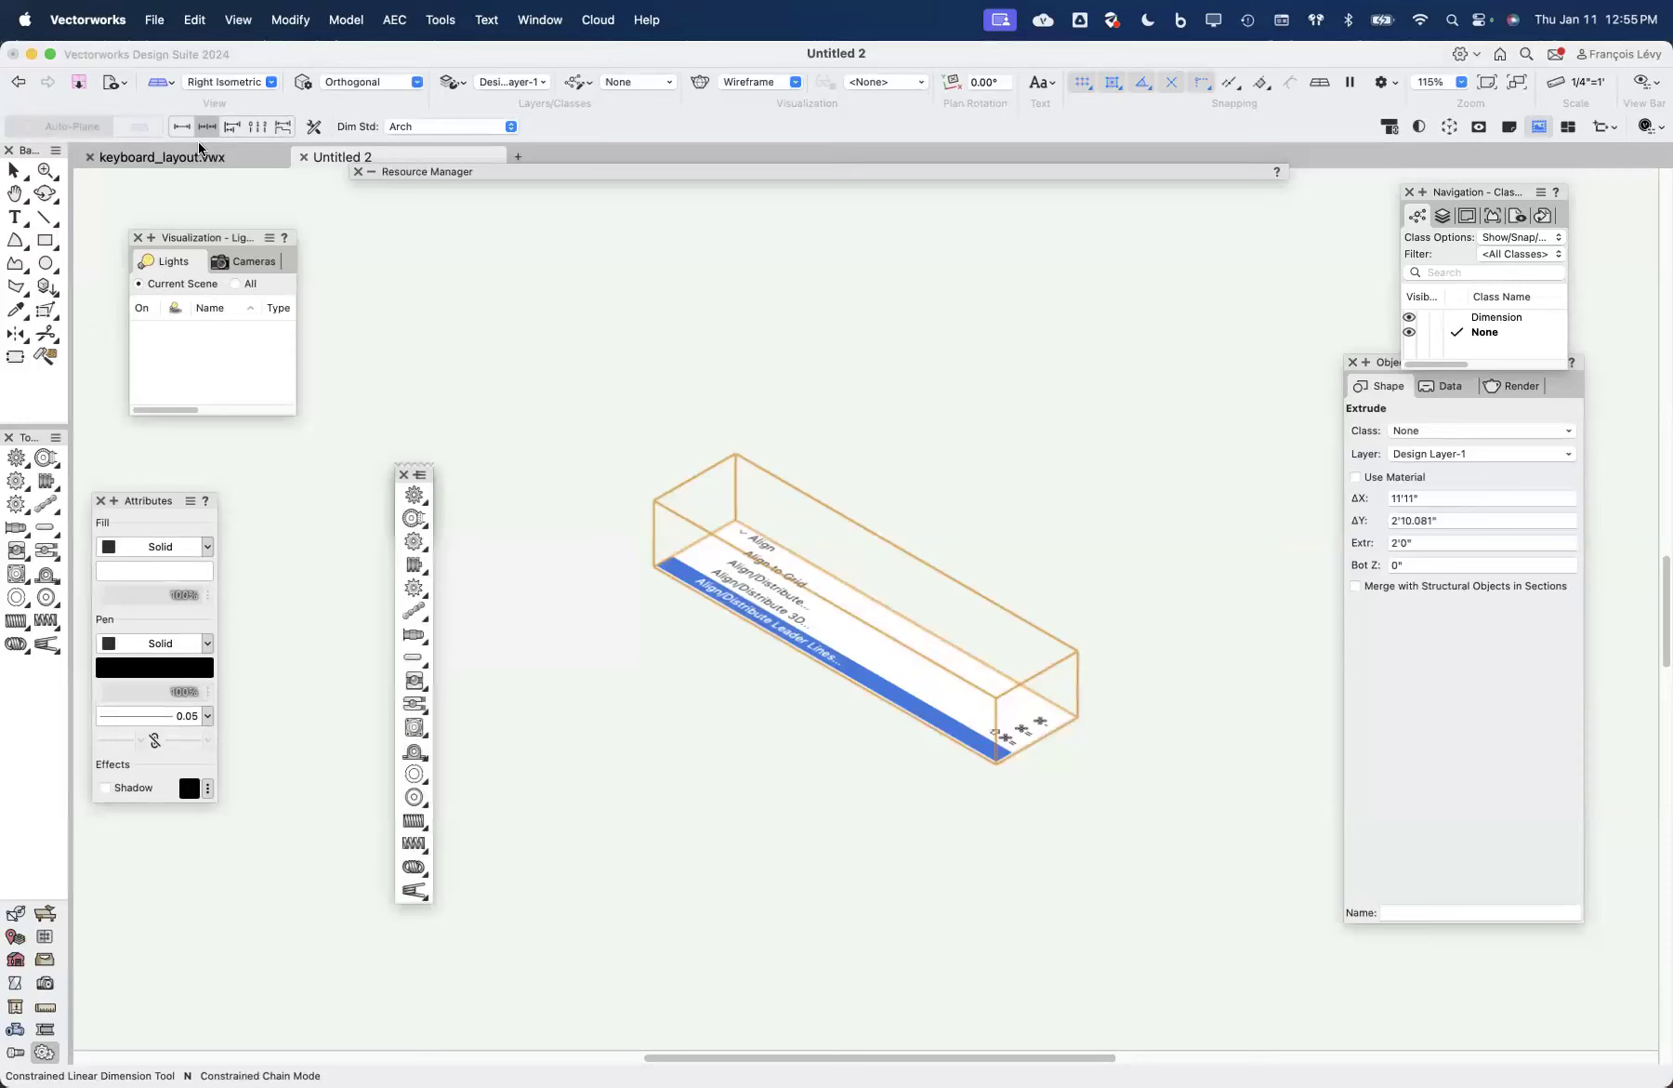
key(u)
key(u)
key(u)
key(u)
key(u)
key(u)
key(u)
key(u)
key(u)
key(u)
Step: View the Chain Dimension Preferences twice, closing them each time without changes
key(i)
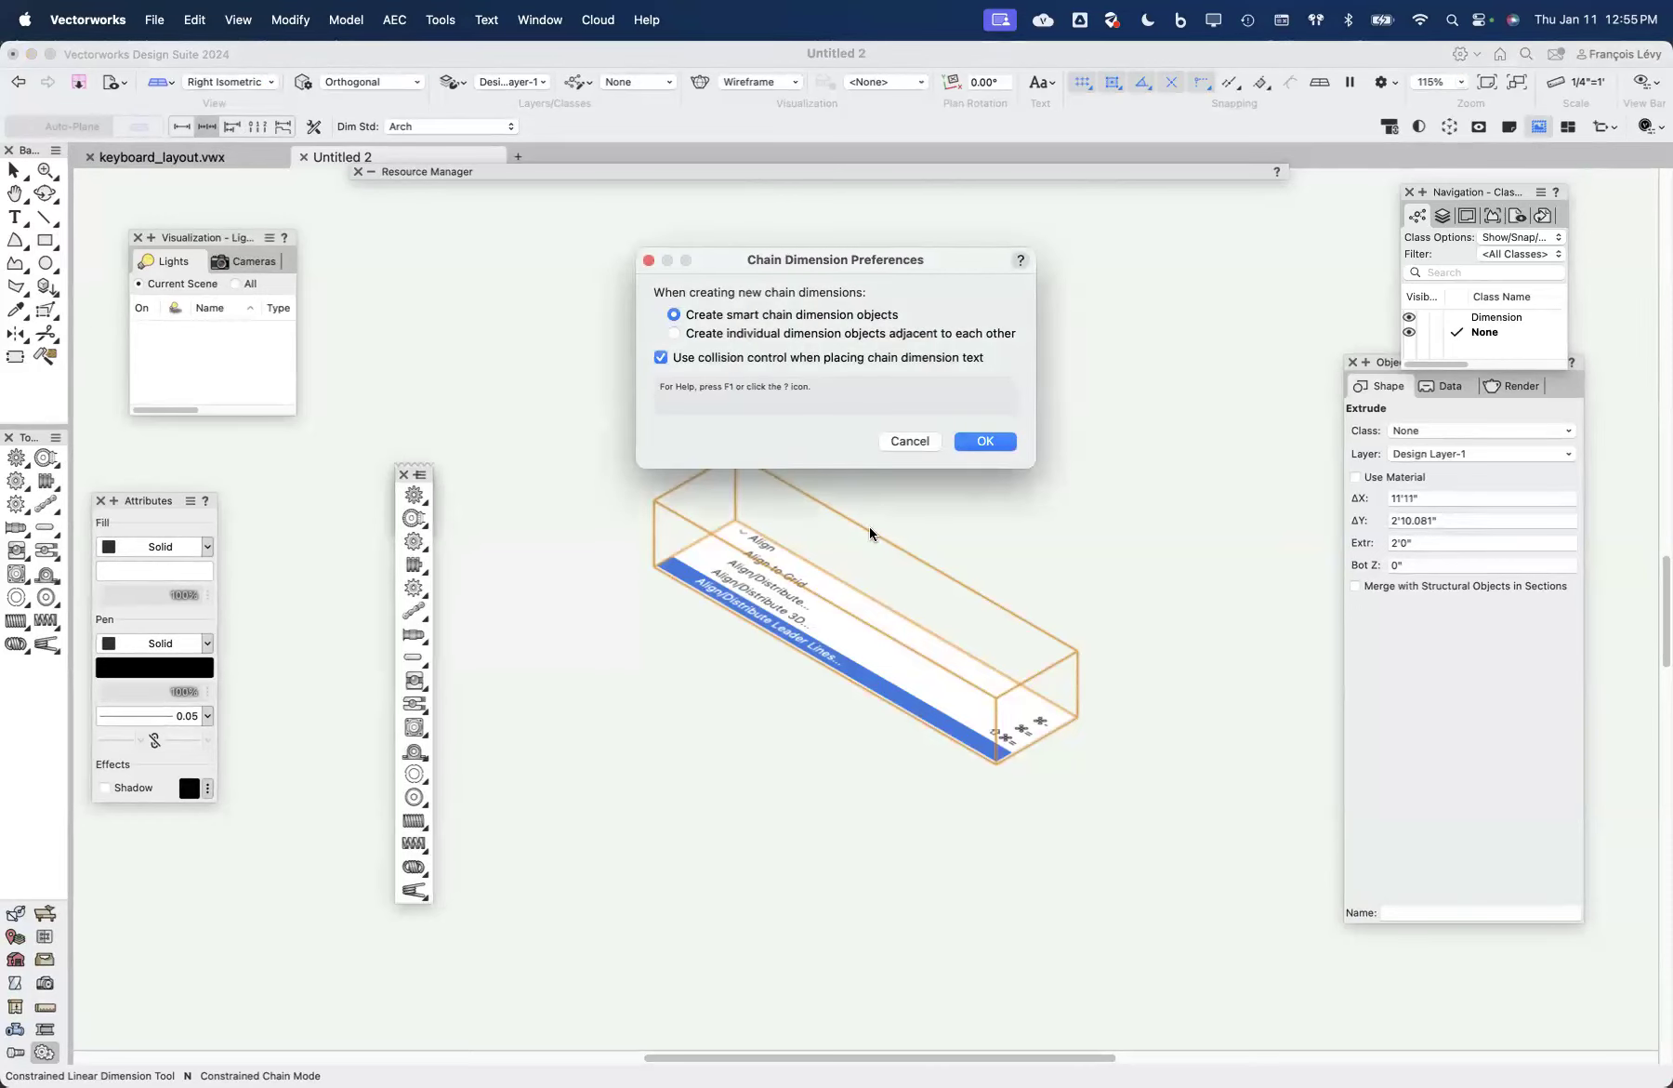
click(900, 440)
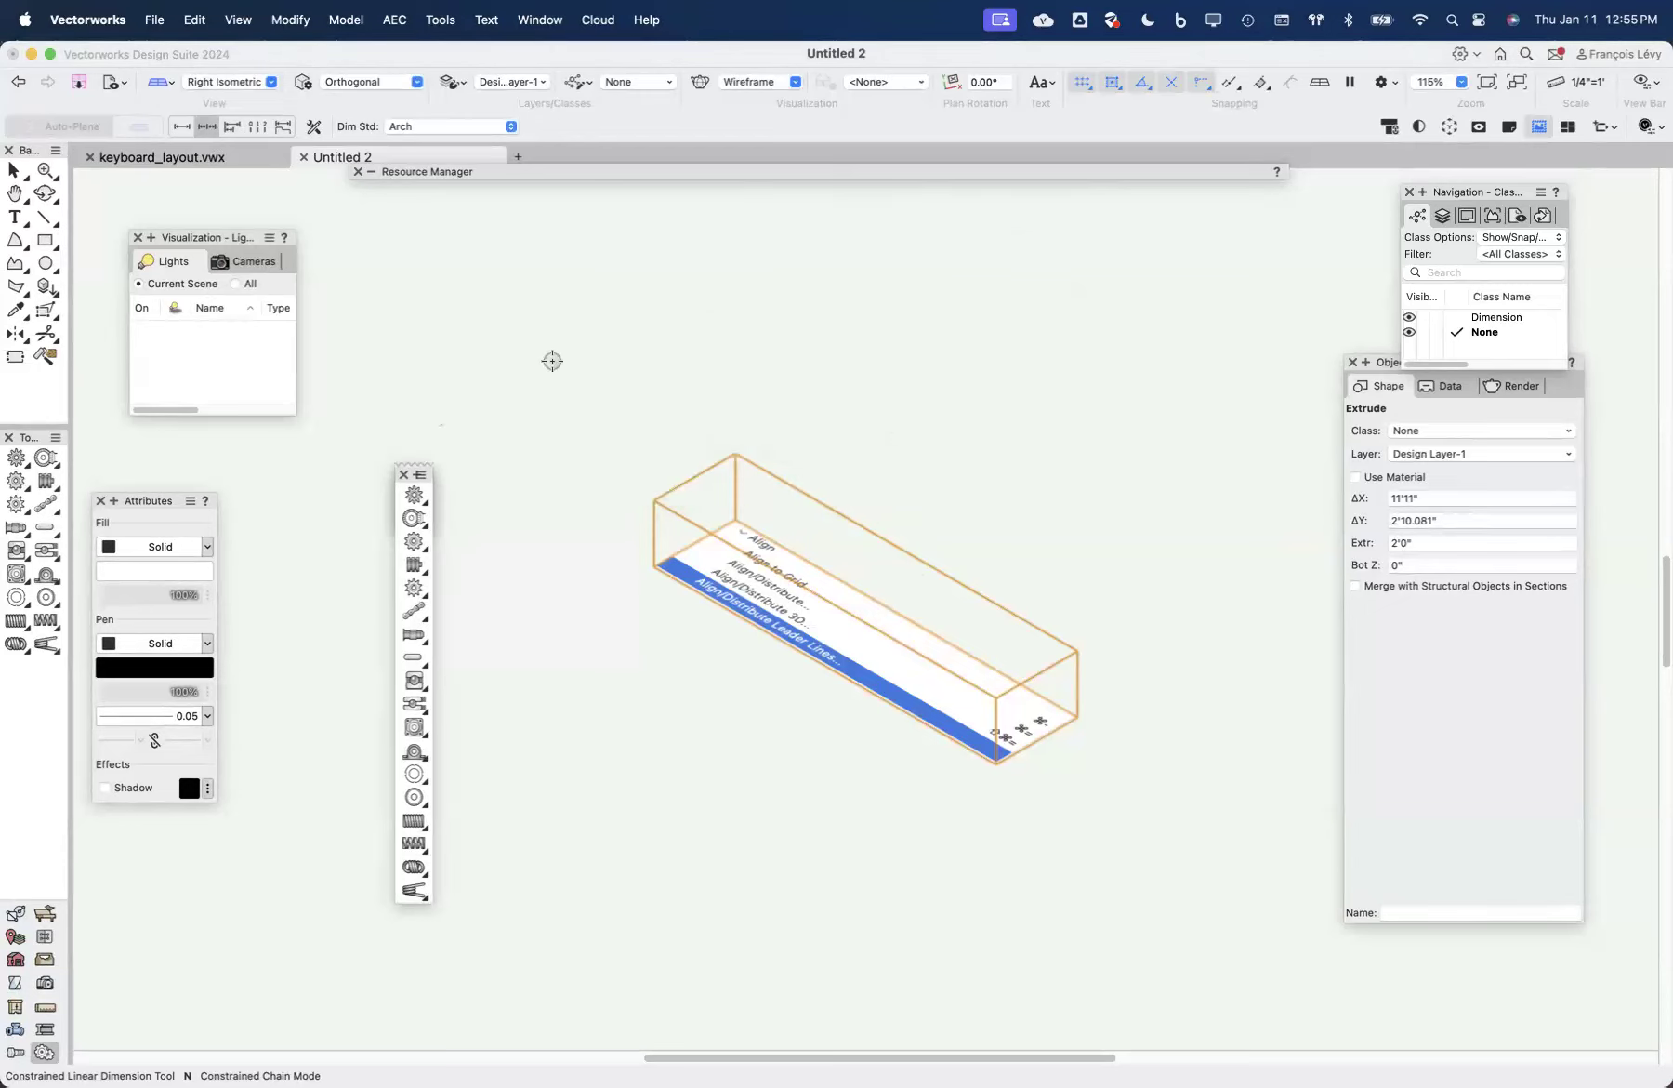
key(i)
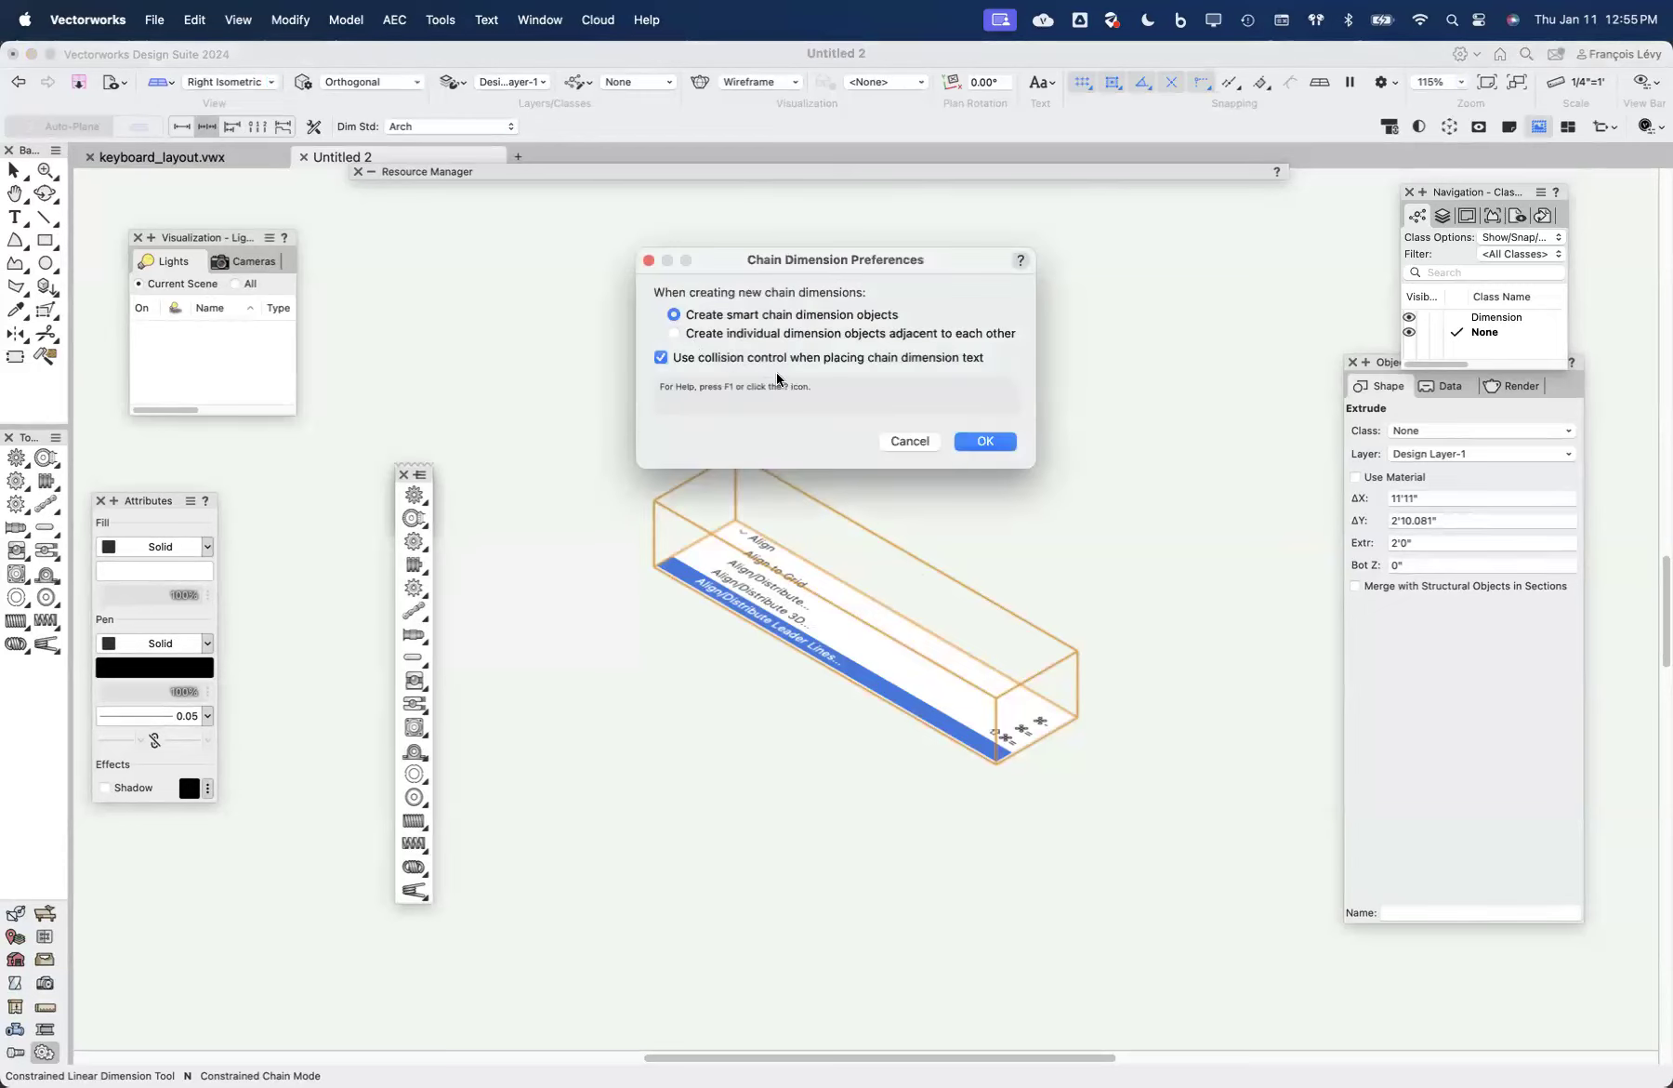
click(902, 440)
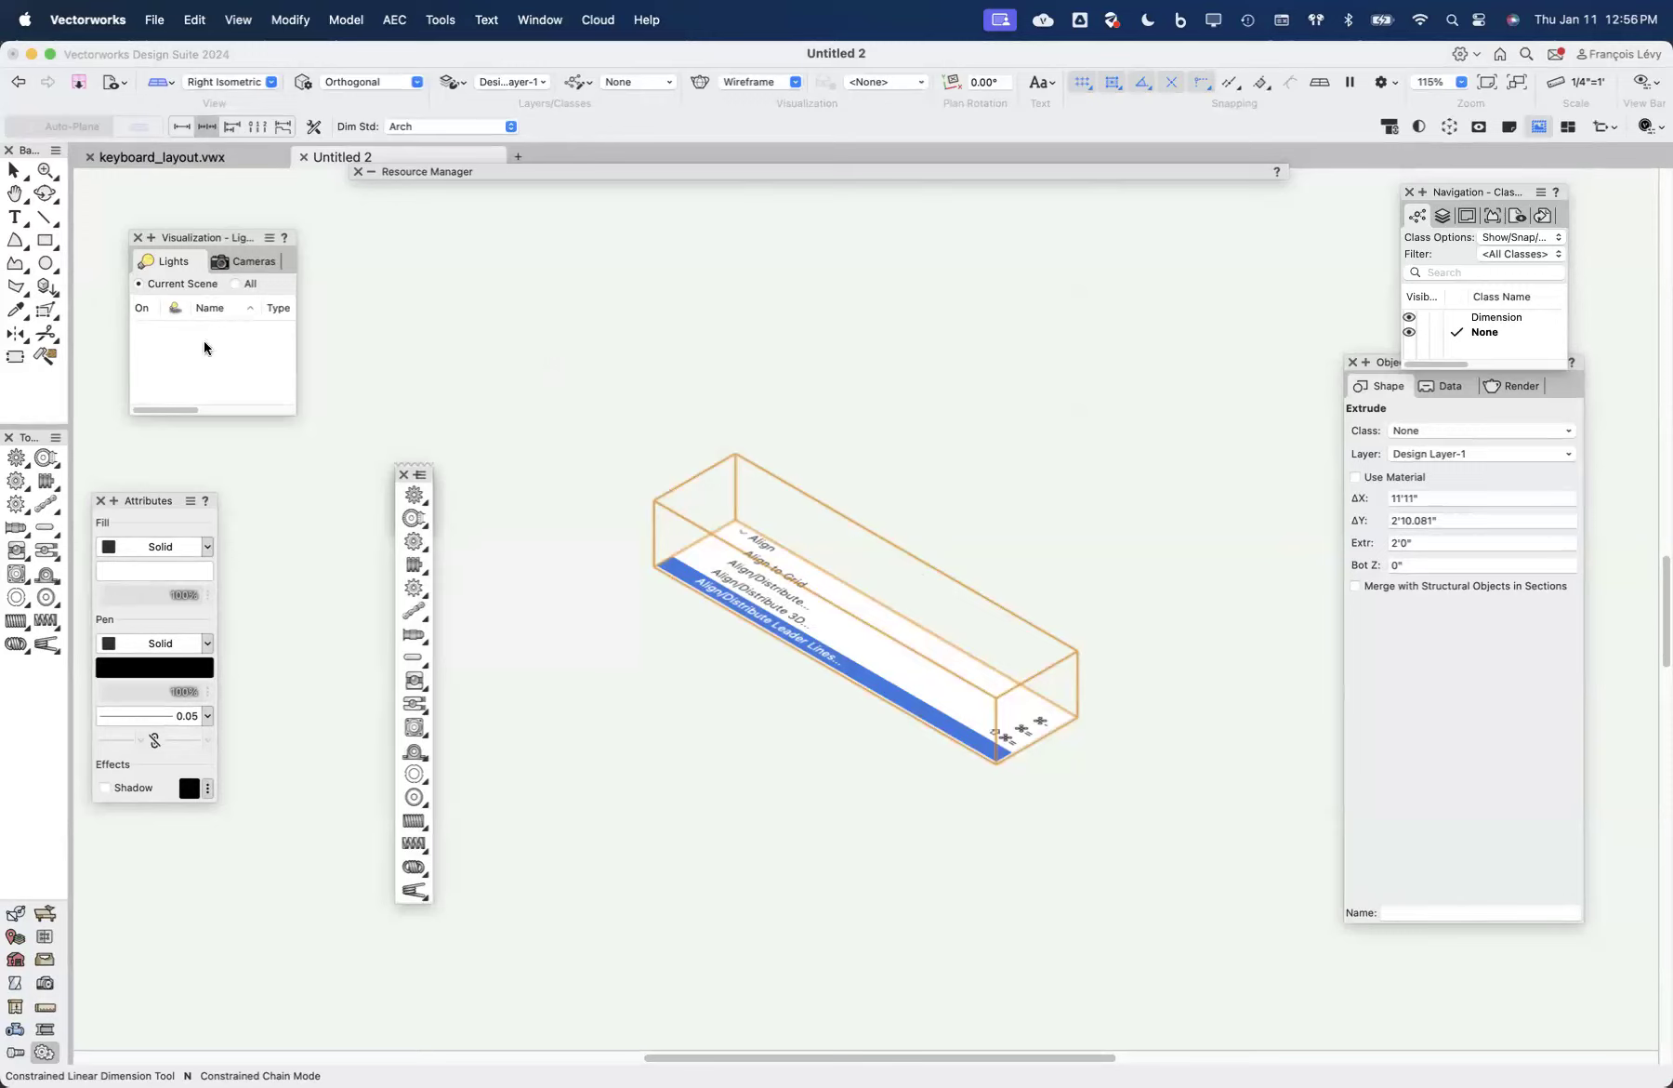
Step: Cycle the Polyline tool through its drawing modes to Arc Vertex Fillet Mode, and view its fillet settings without changing them
click(19, 268)
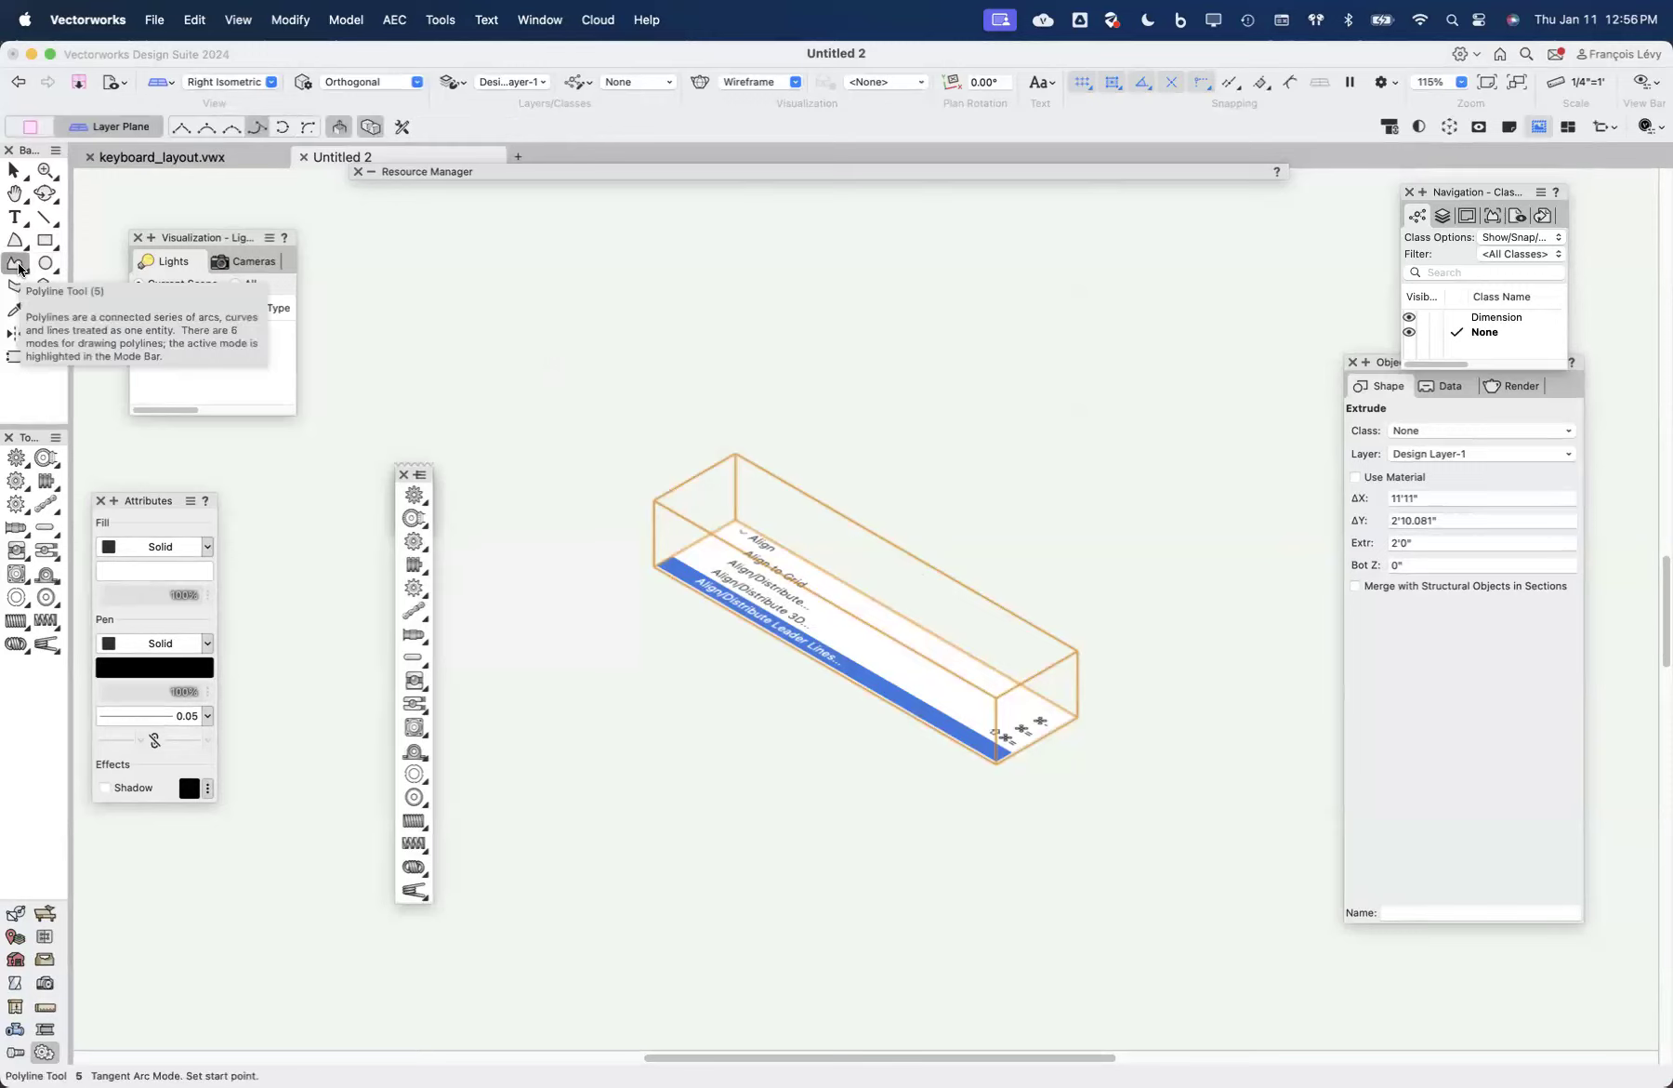
key(u)
key(u)
key(u)
key(u)
key(u)
key(u)
key(u)
key(u)
key(u)
key(u)
key(u)
key(u)
key(u)
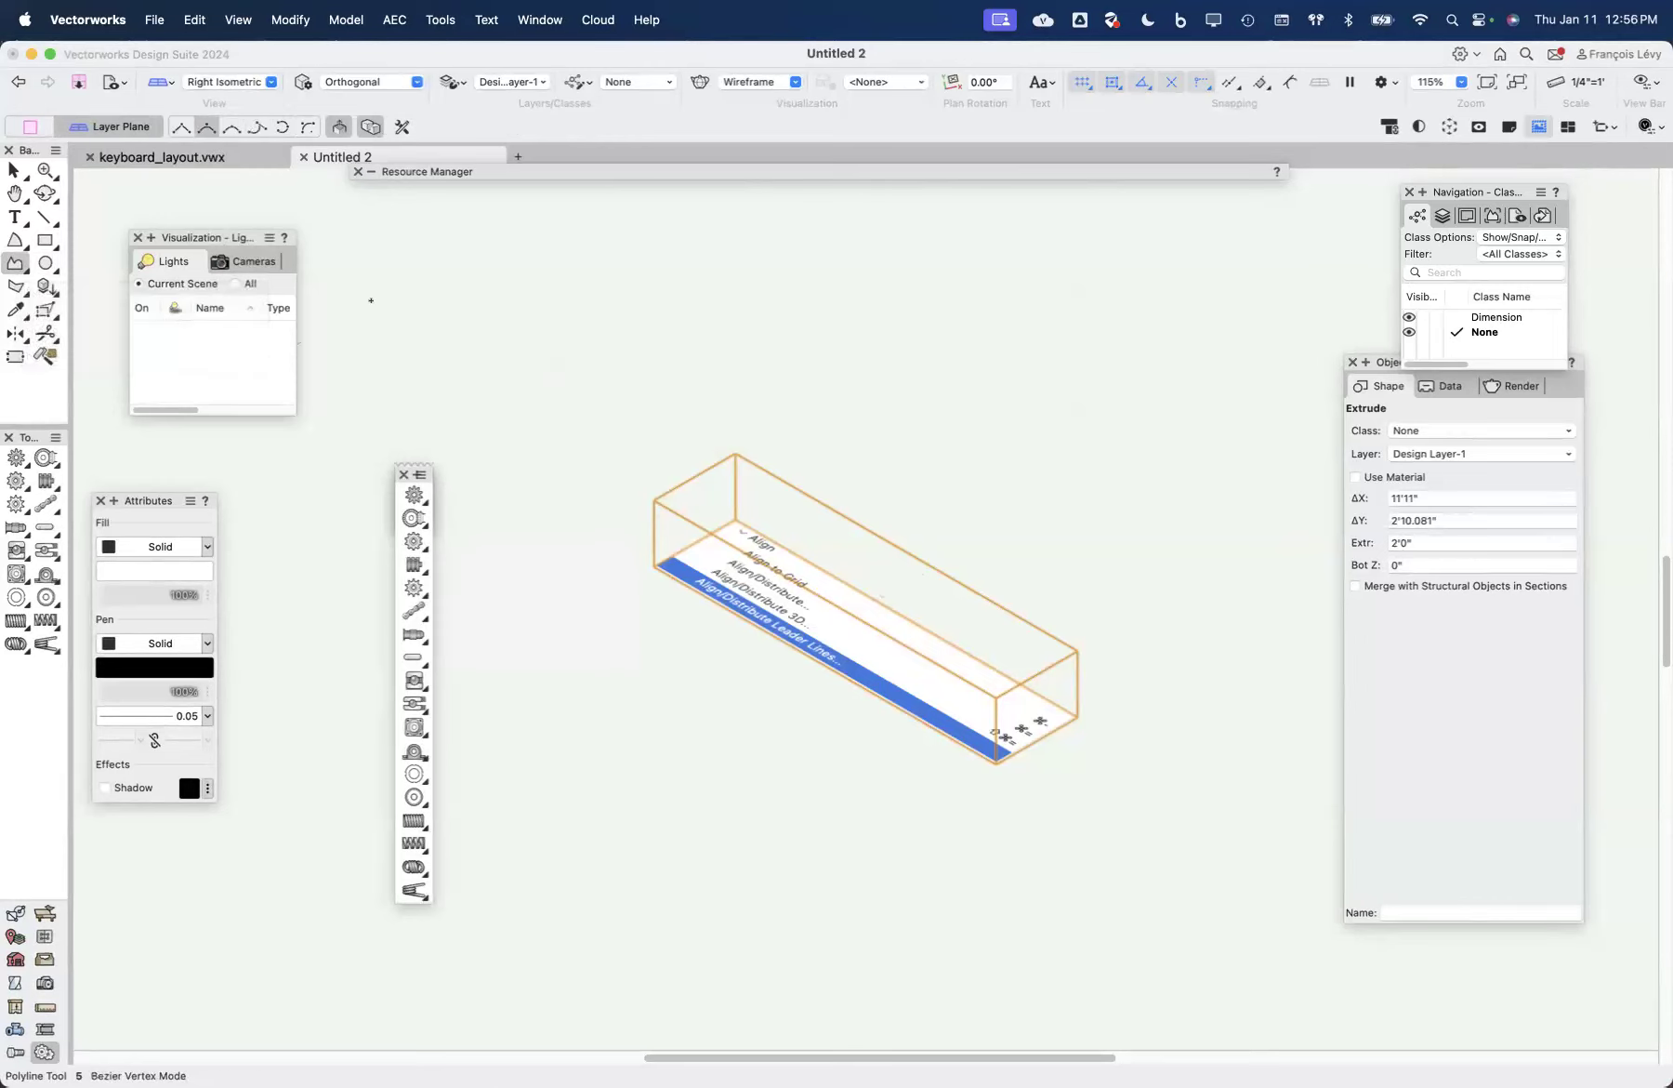
key(u)
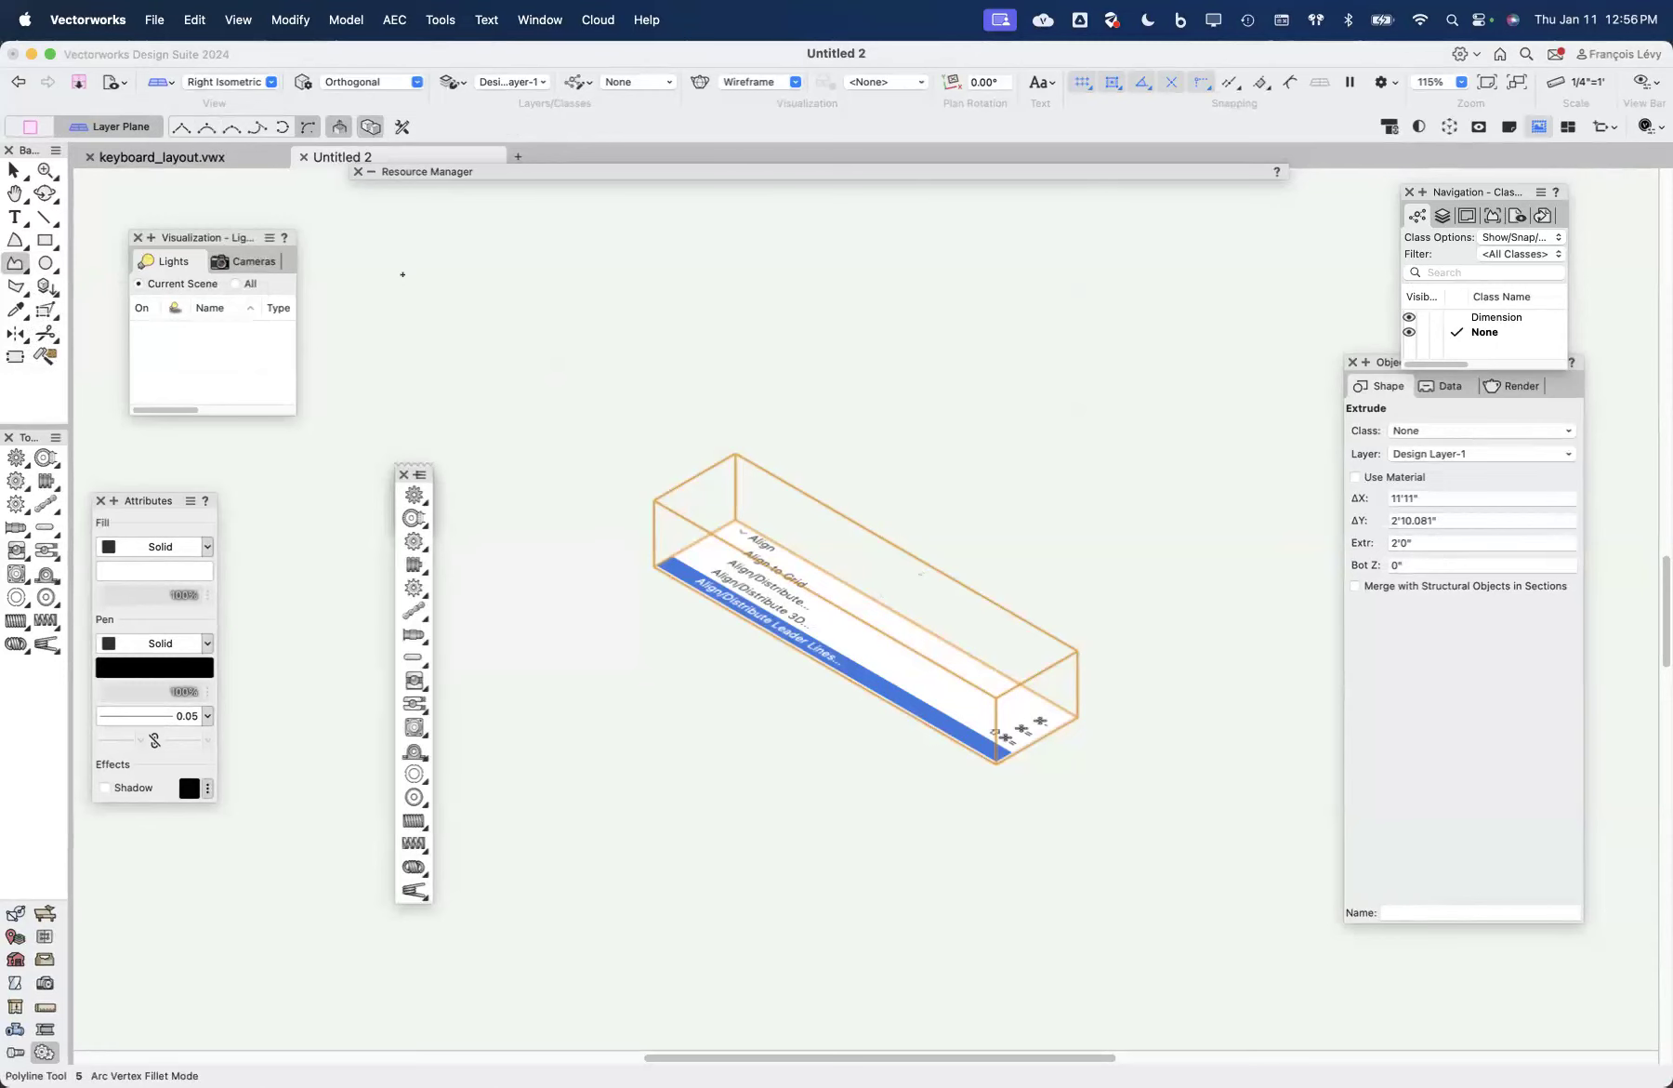
key(backslash)
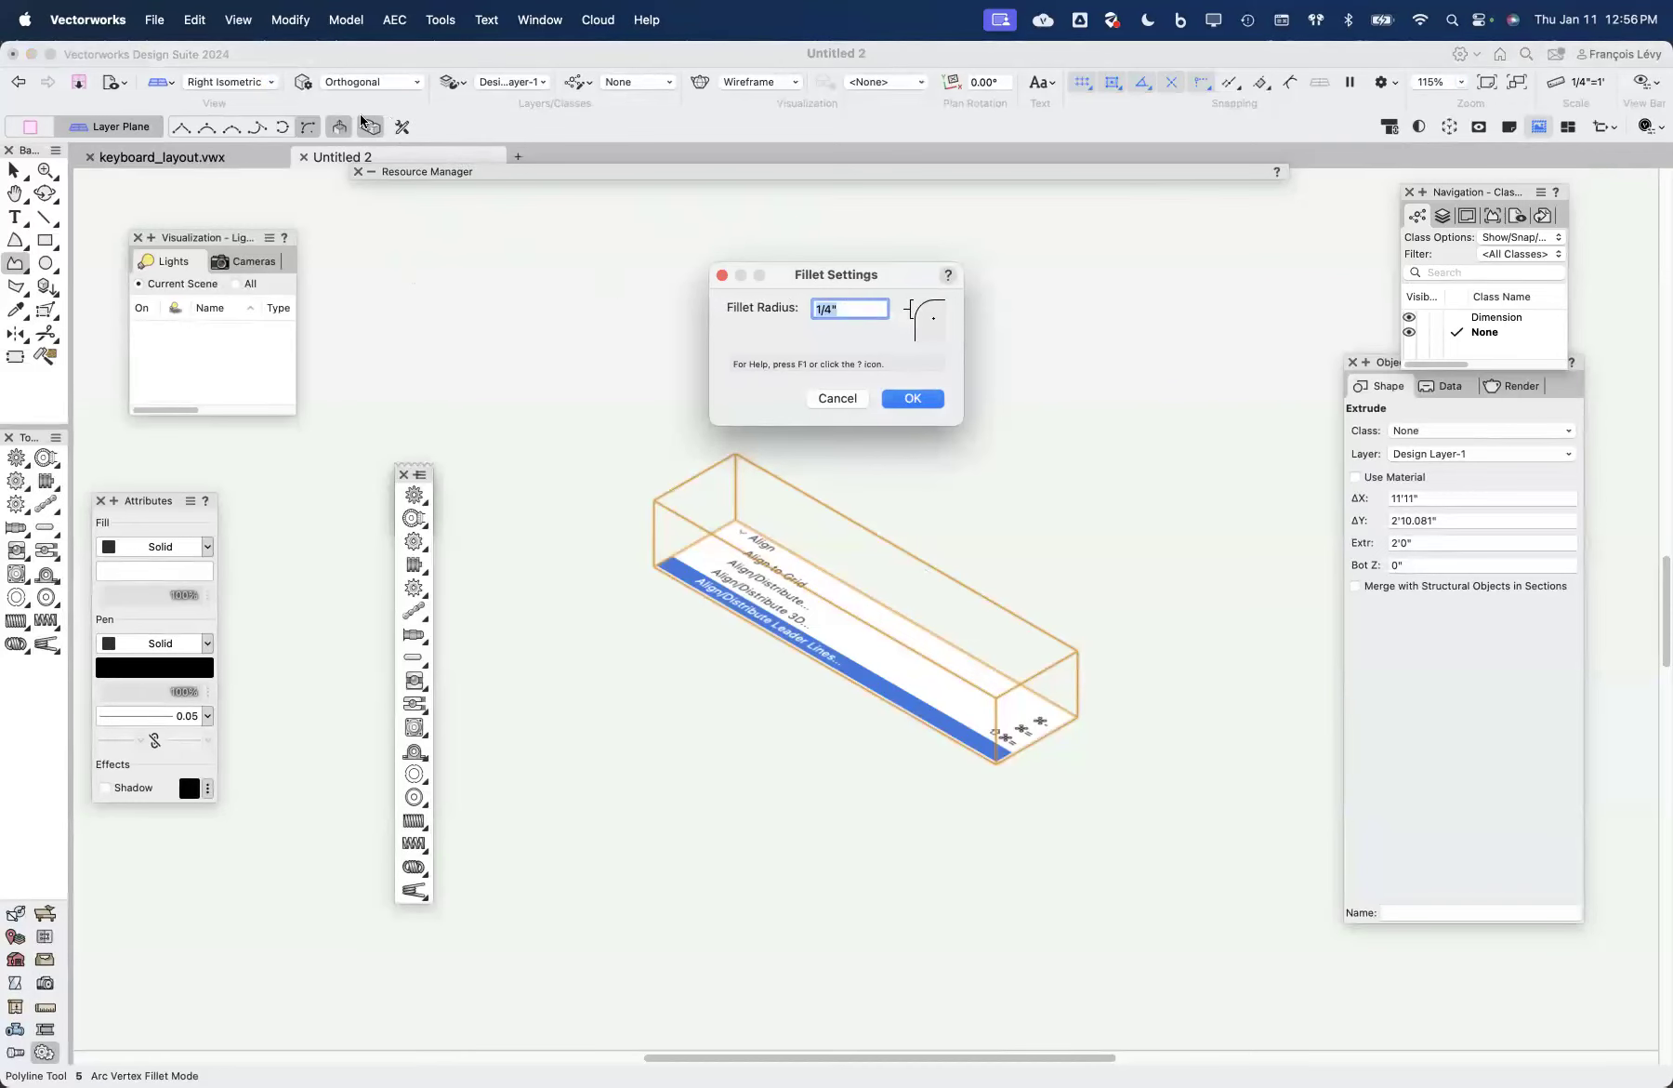
click(841, 403)
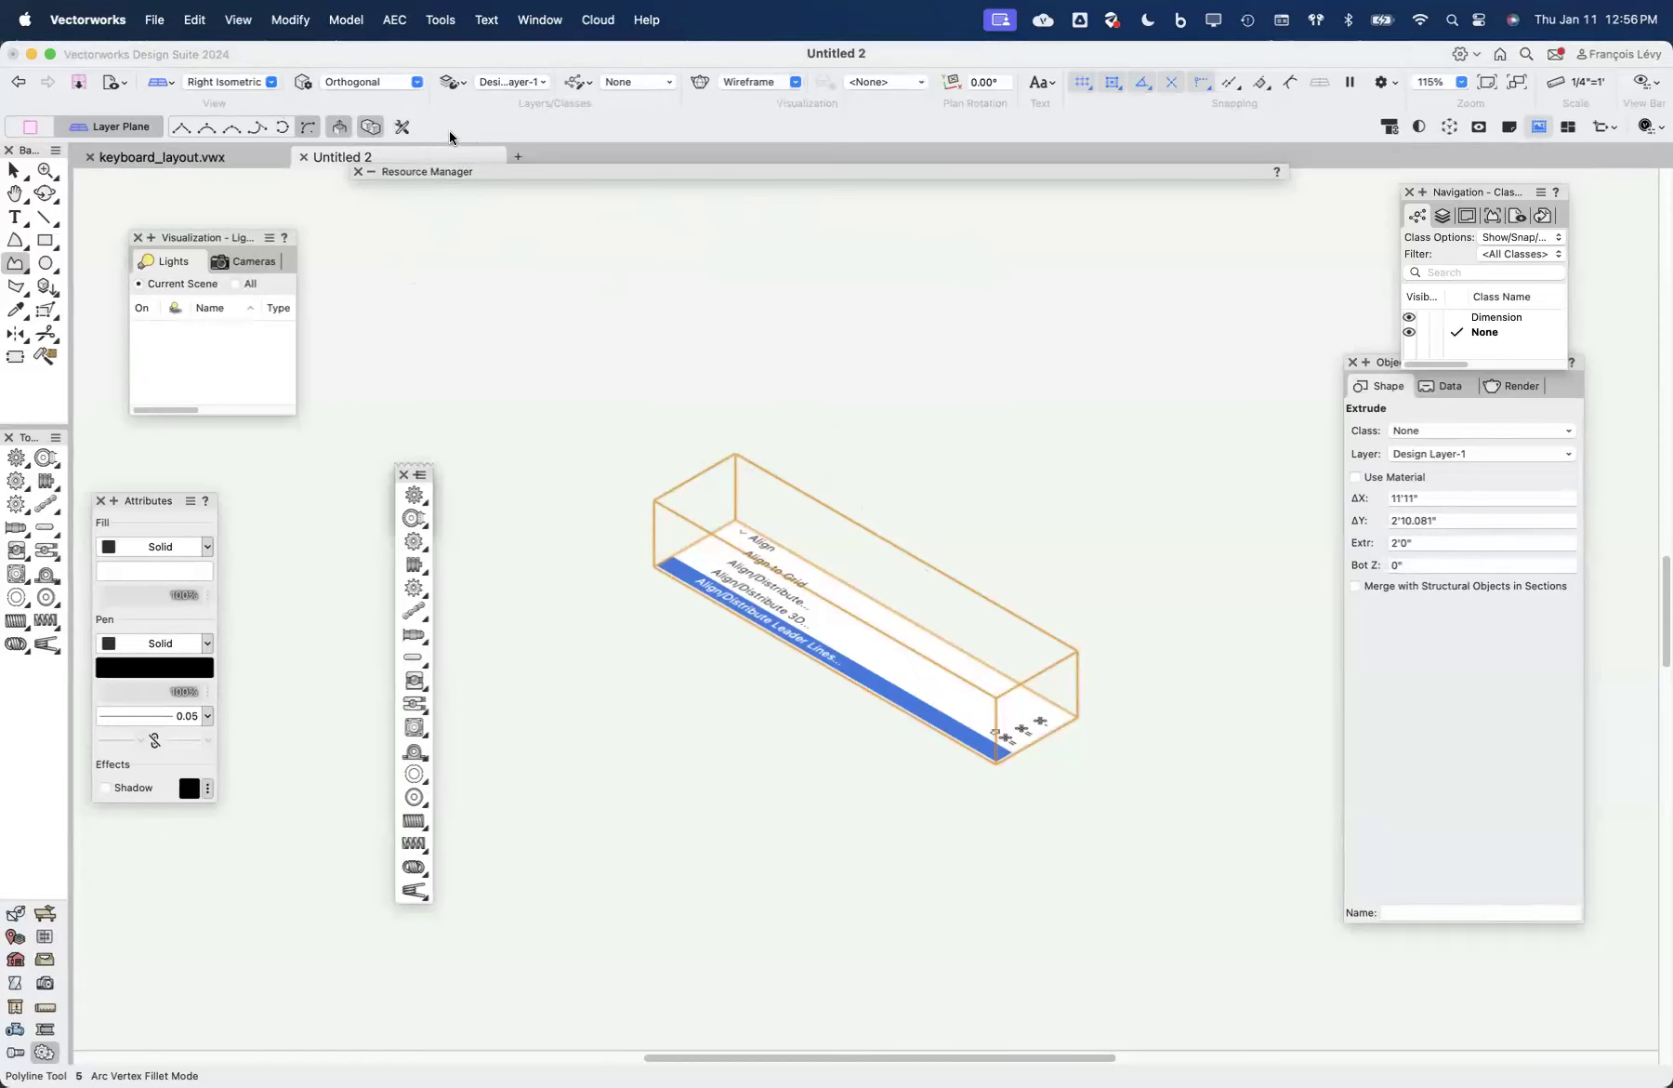
Step: Examine the mode group key assignments of the current workspace in the Workspace Editor, and close it without changes
click(526, 21)
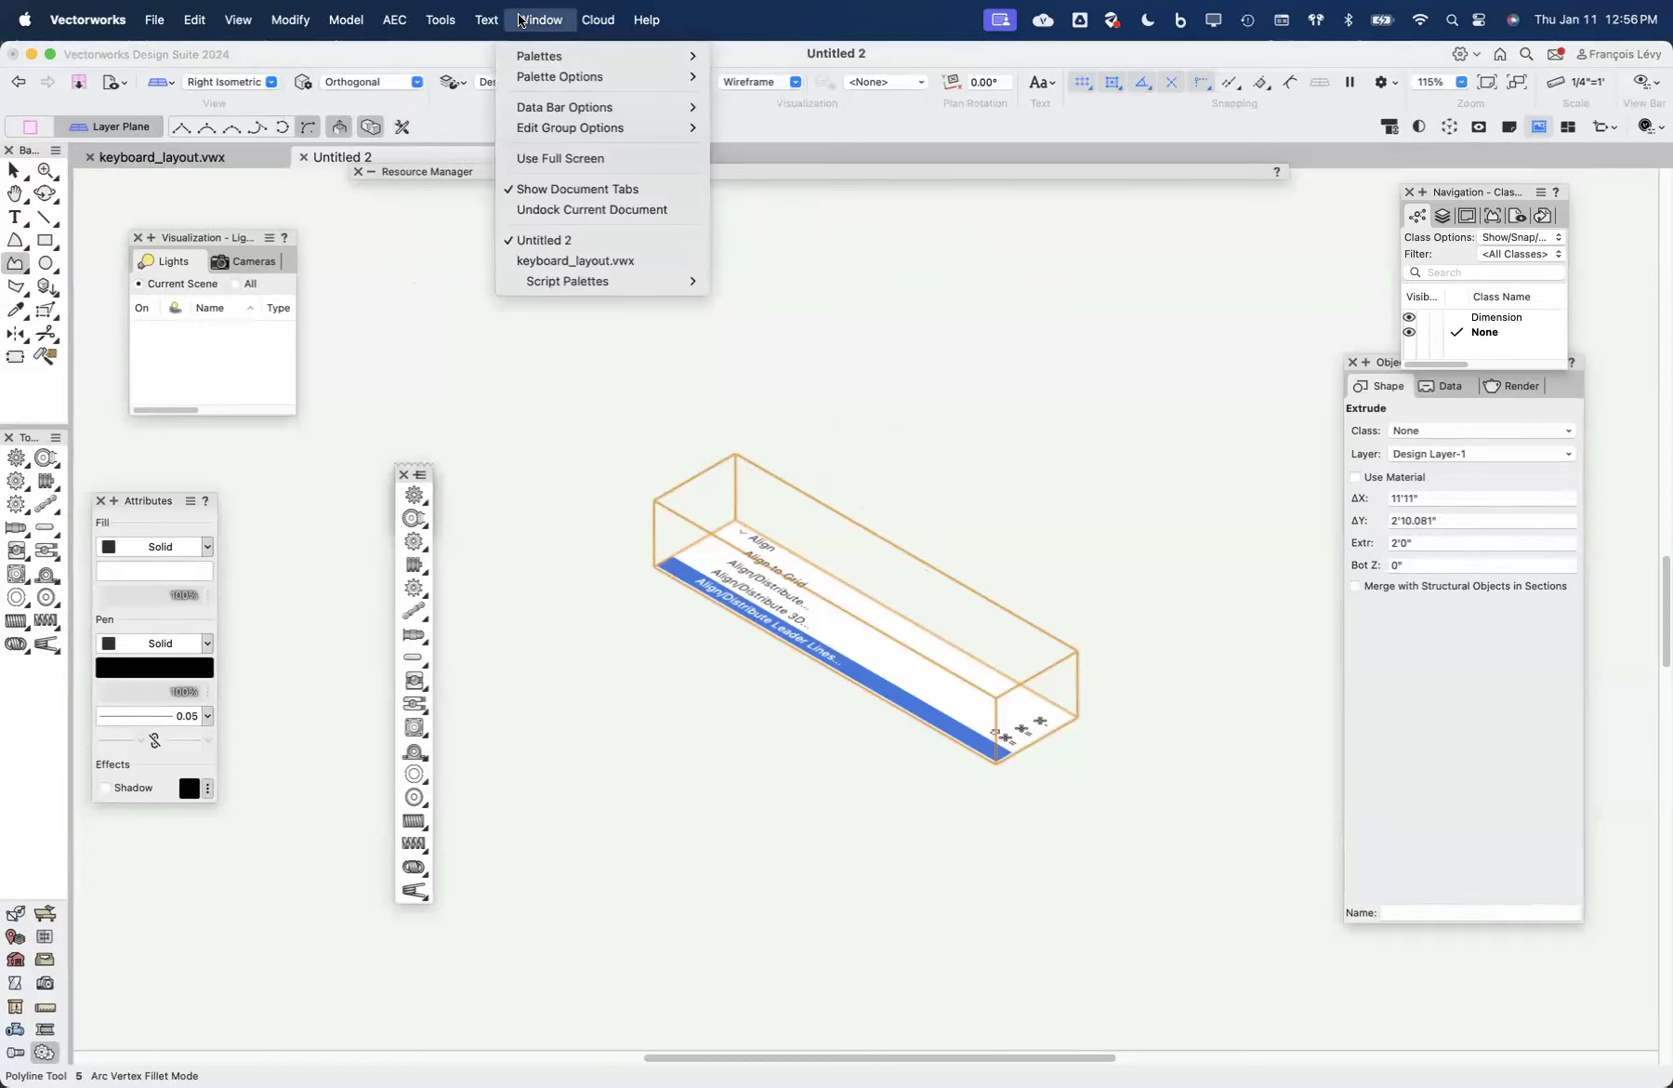
mouse_move(441, 20)
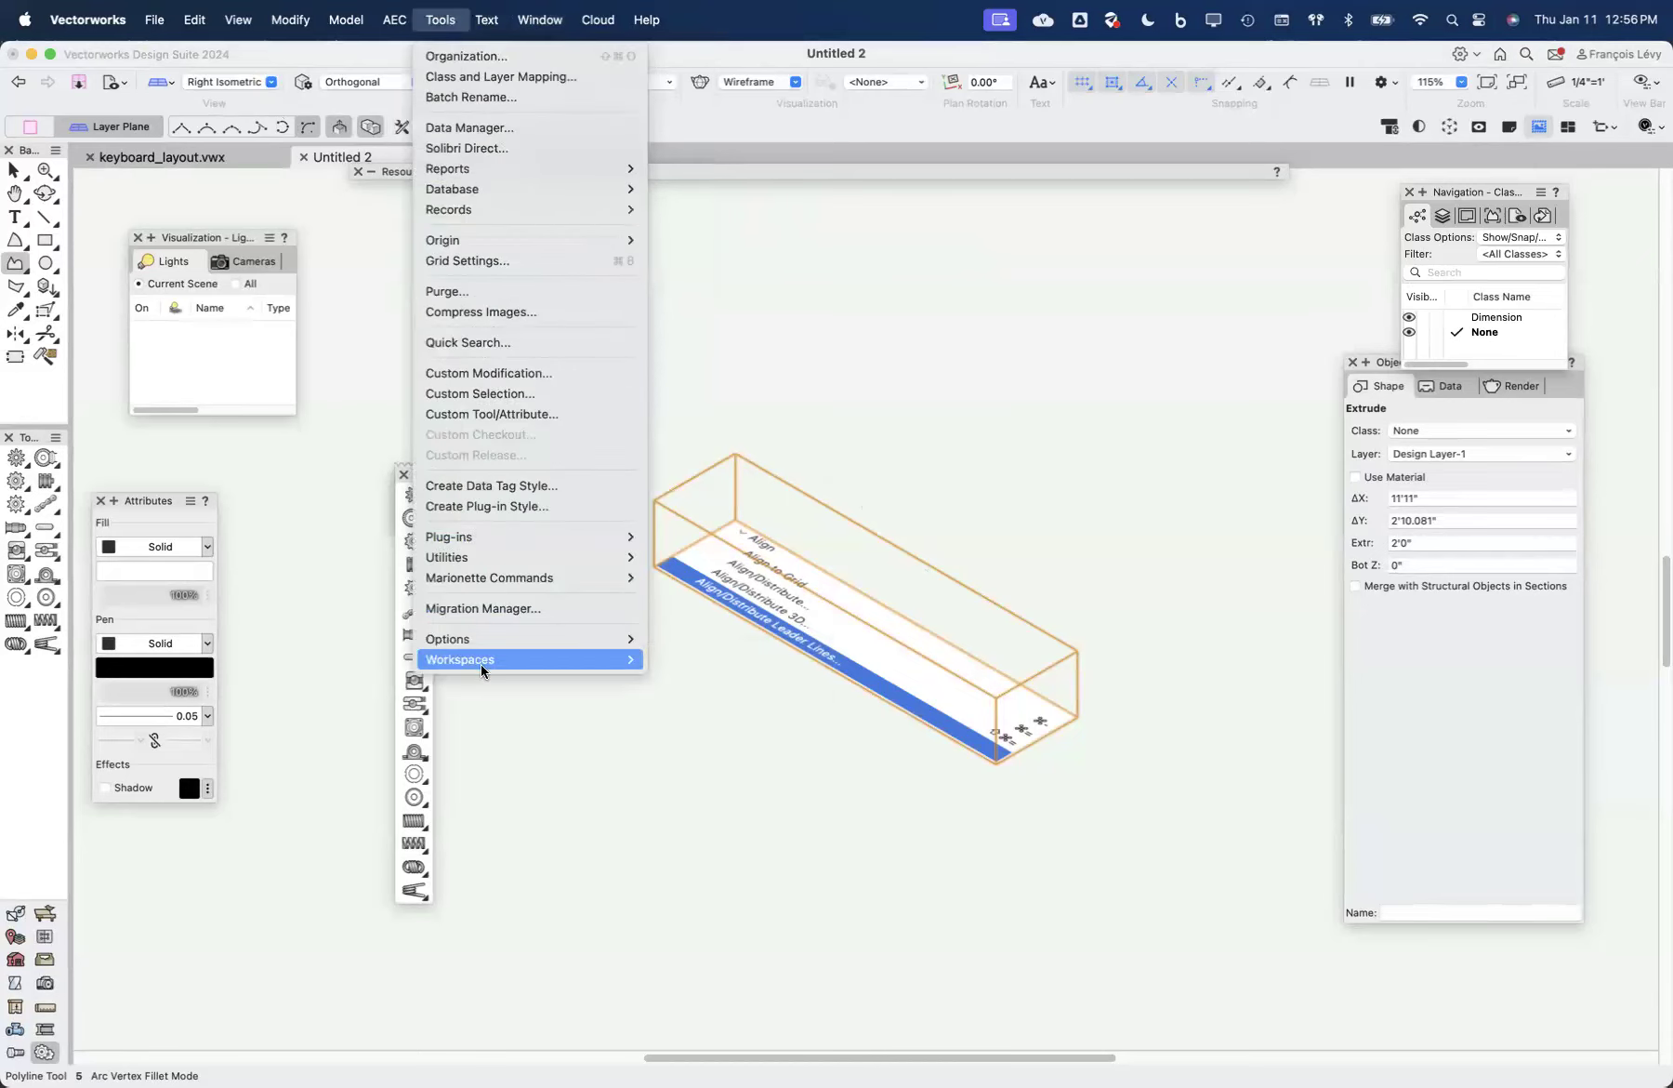
mouse_move(520, 659)
click(672, 660)
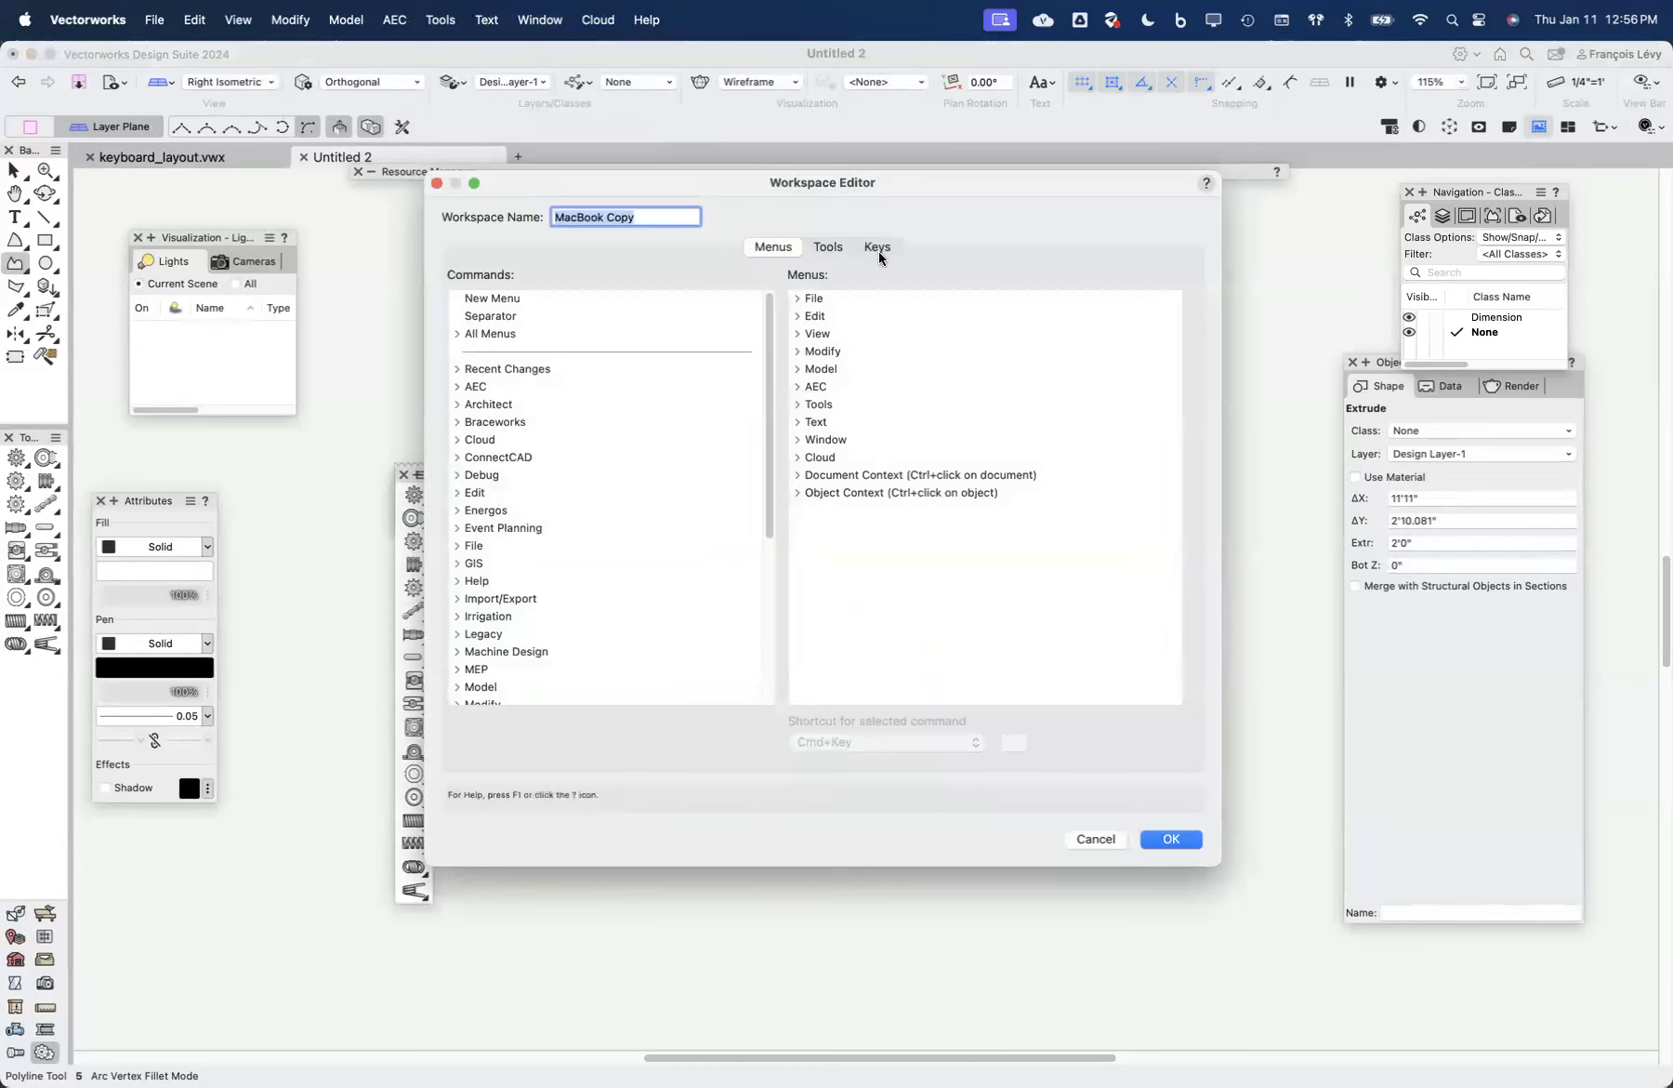
click(877, 248)
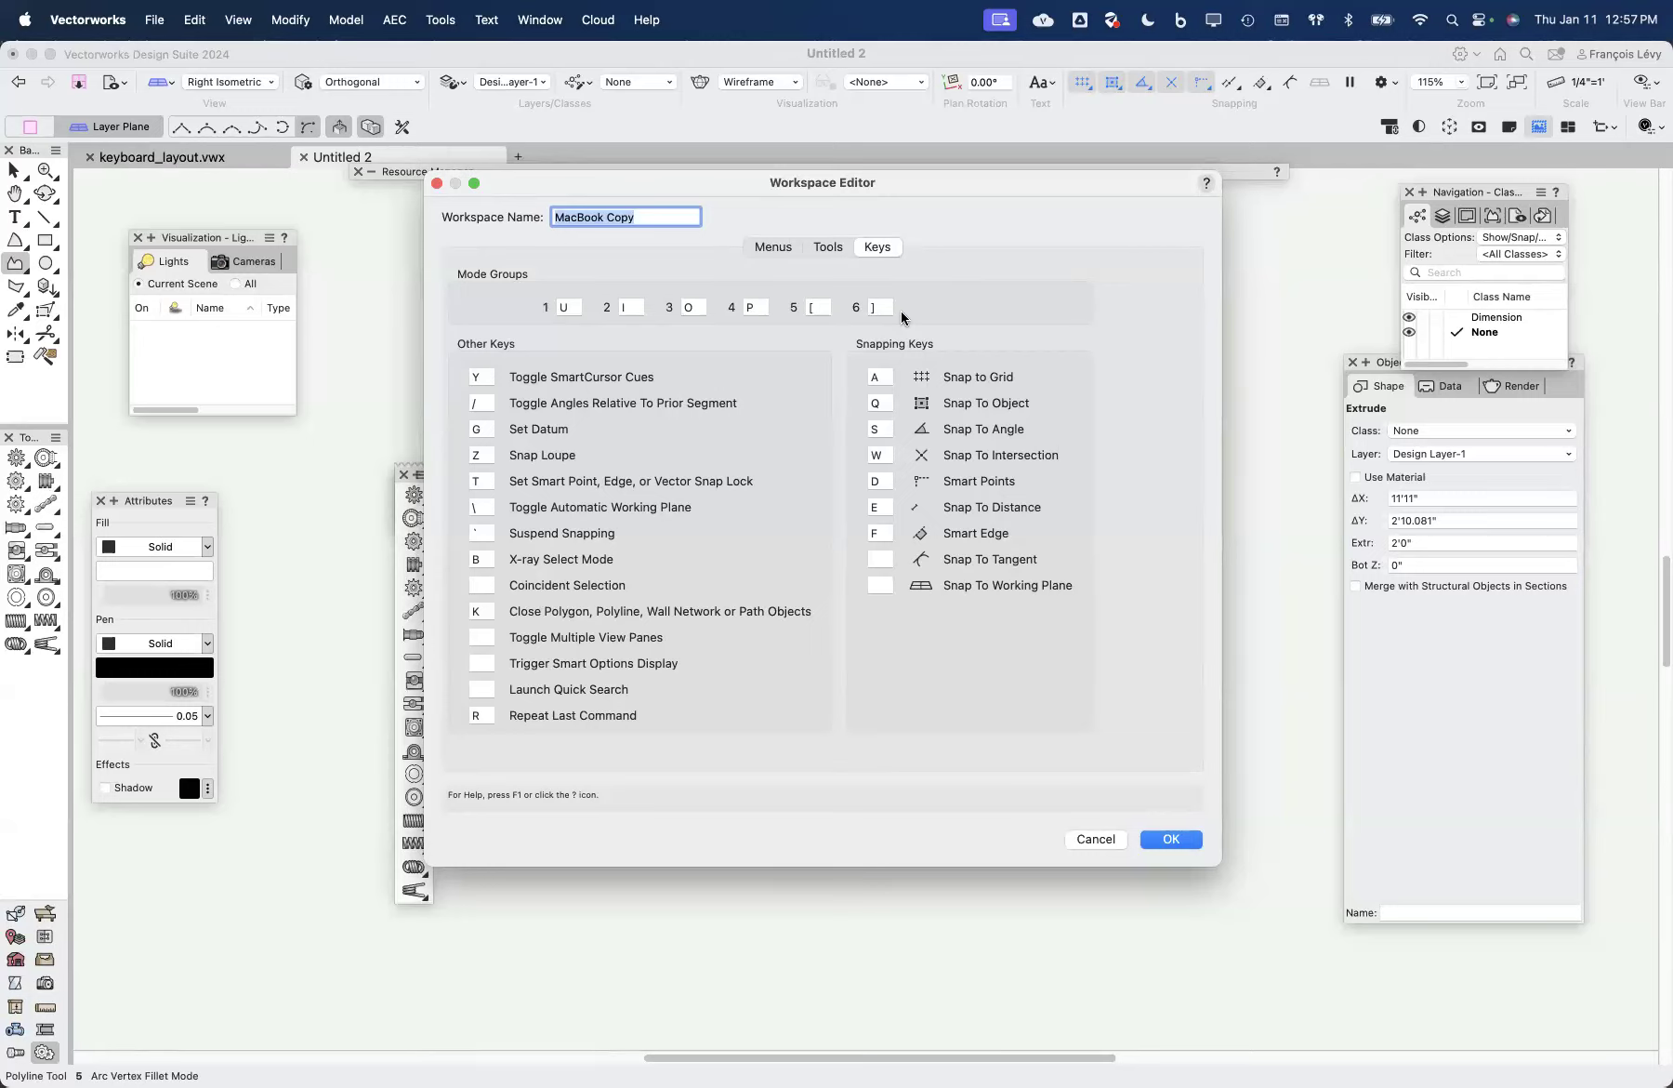
click(1094, 839)
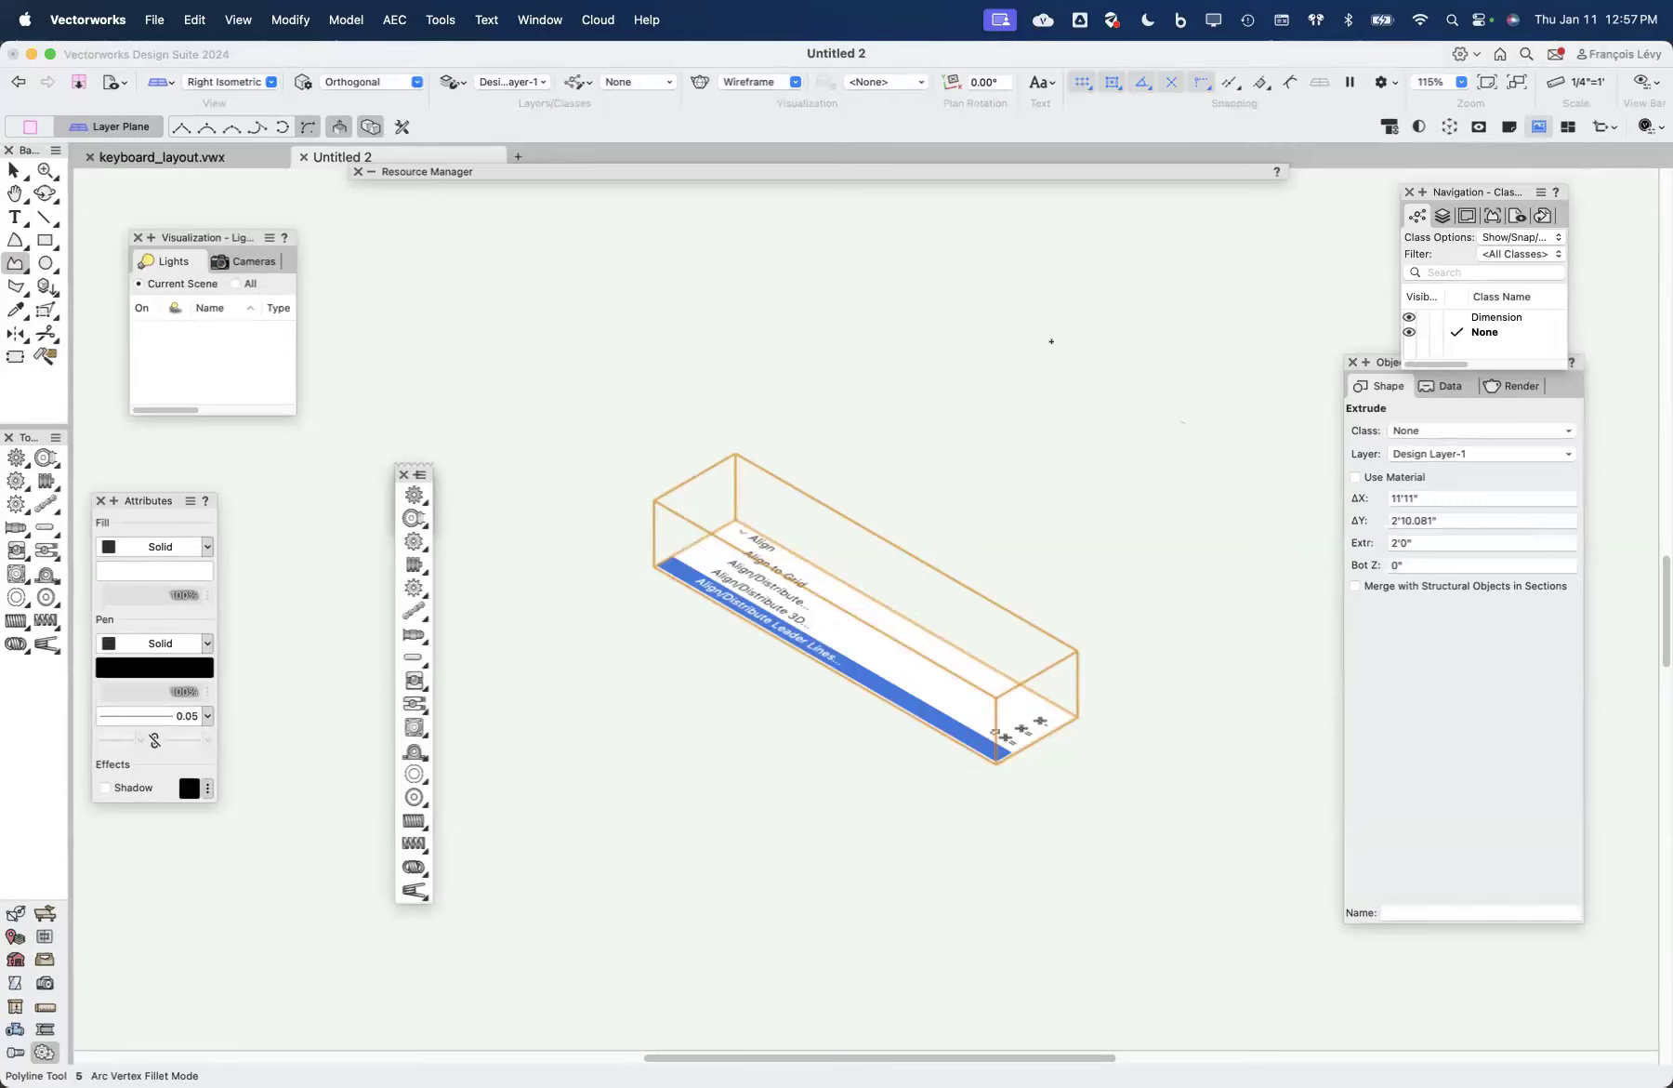
Step: Activate the Selection tool, try a marquee around the extrusion, and leave everything deselected
key(x)
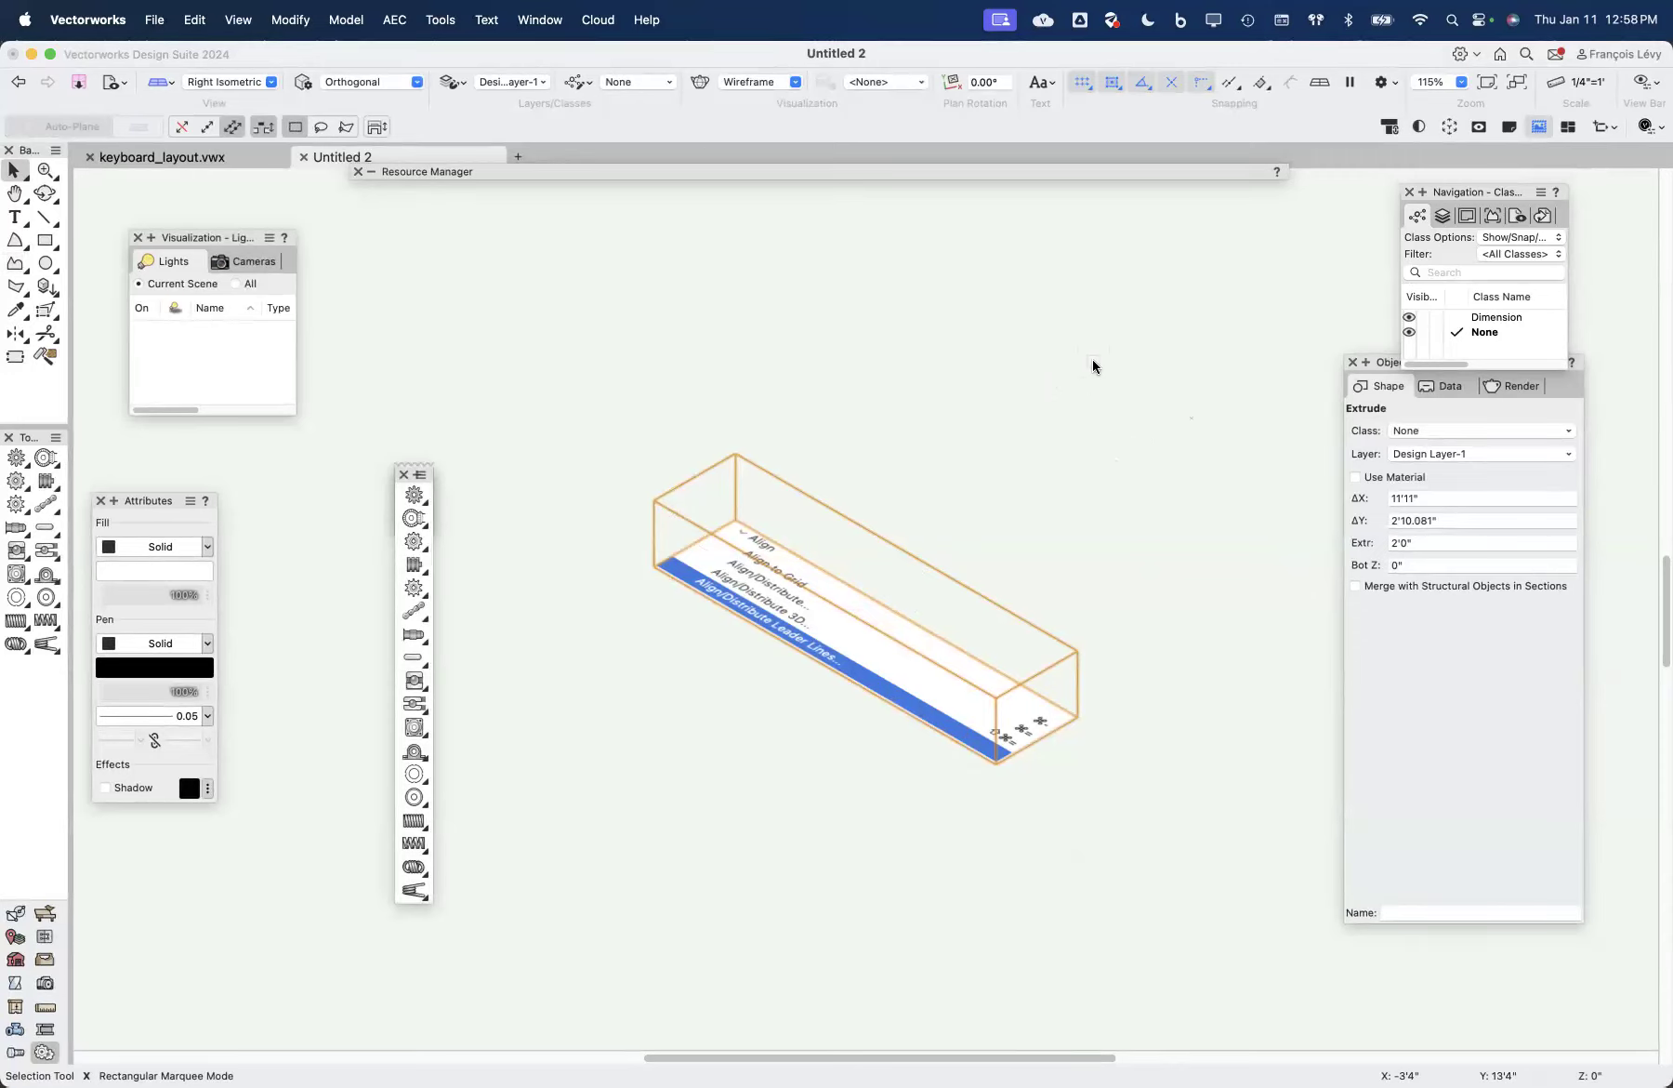
drag(1093, 358, 1179, 472)
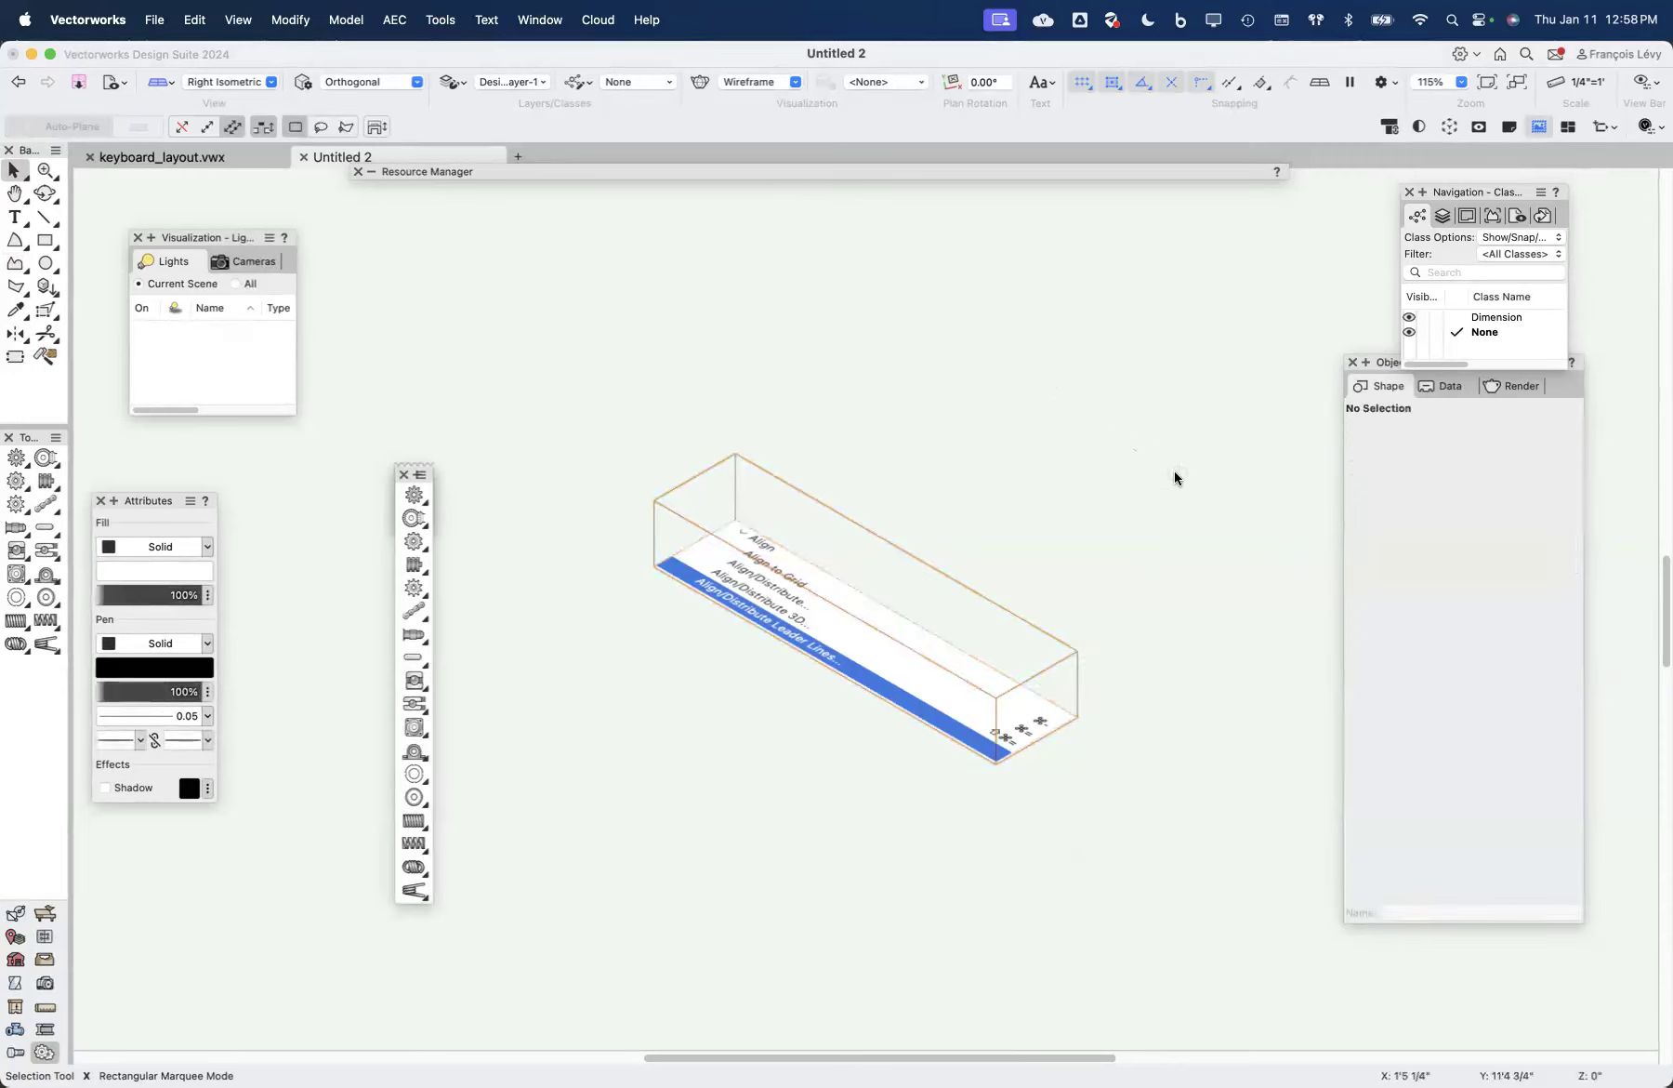
drag(1170, 320, 633, 824)
click(970, 450)
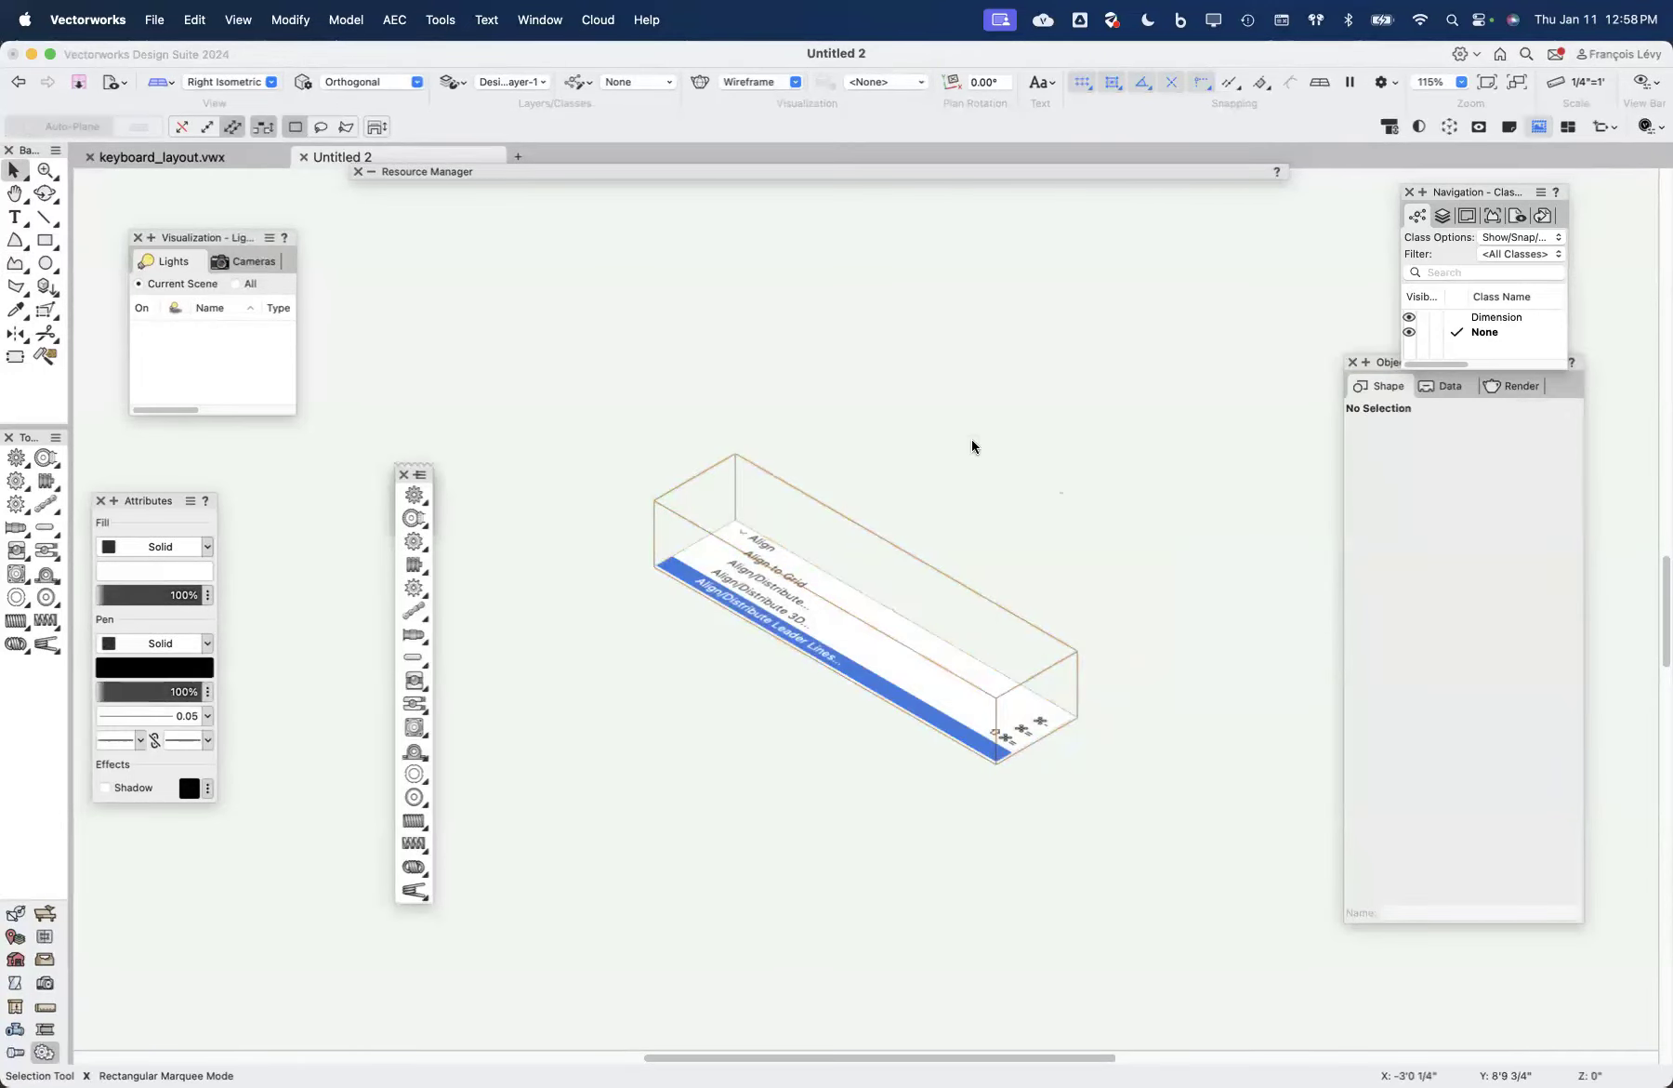
Step: View the repeat-last-command entry in the document context menu, and bring up the Smart Options Display over empty drawing space
right_click(1062, 316)
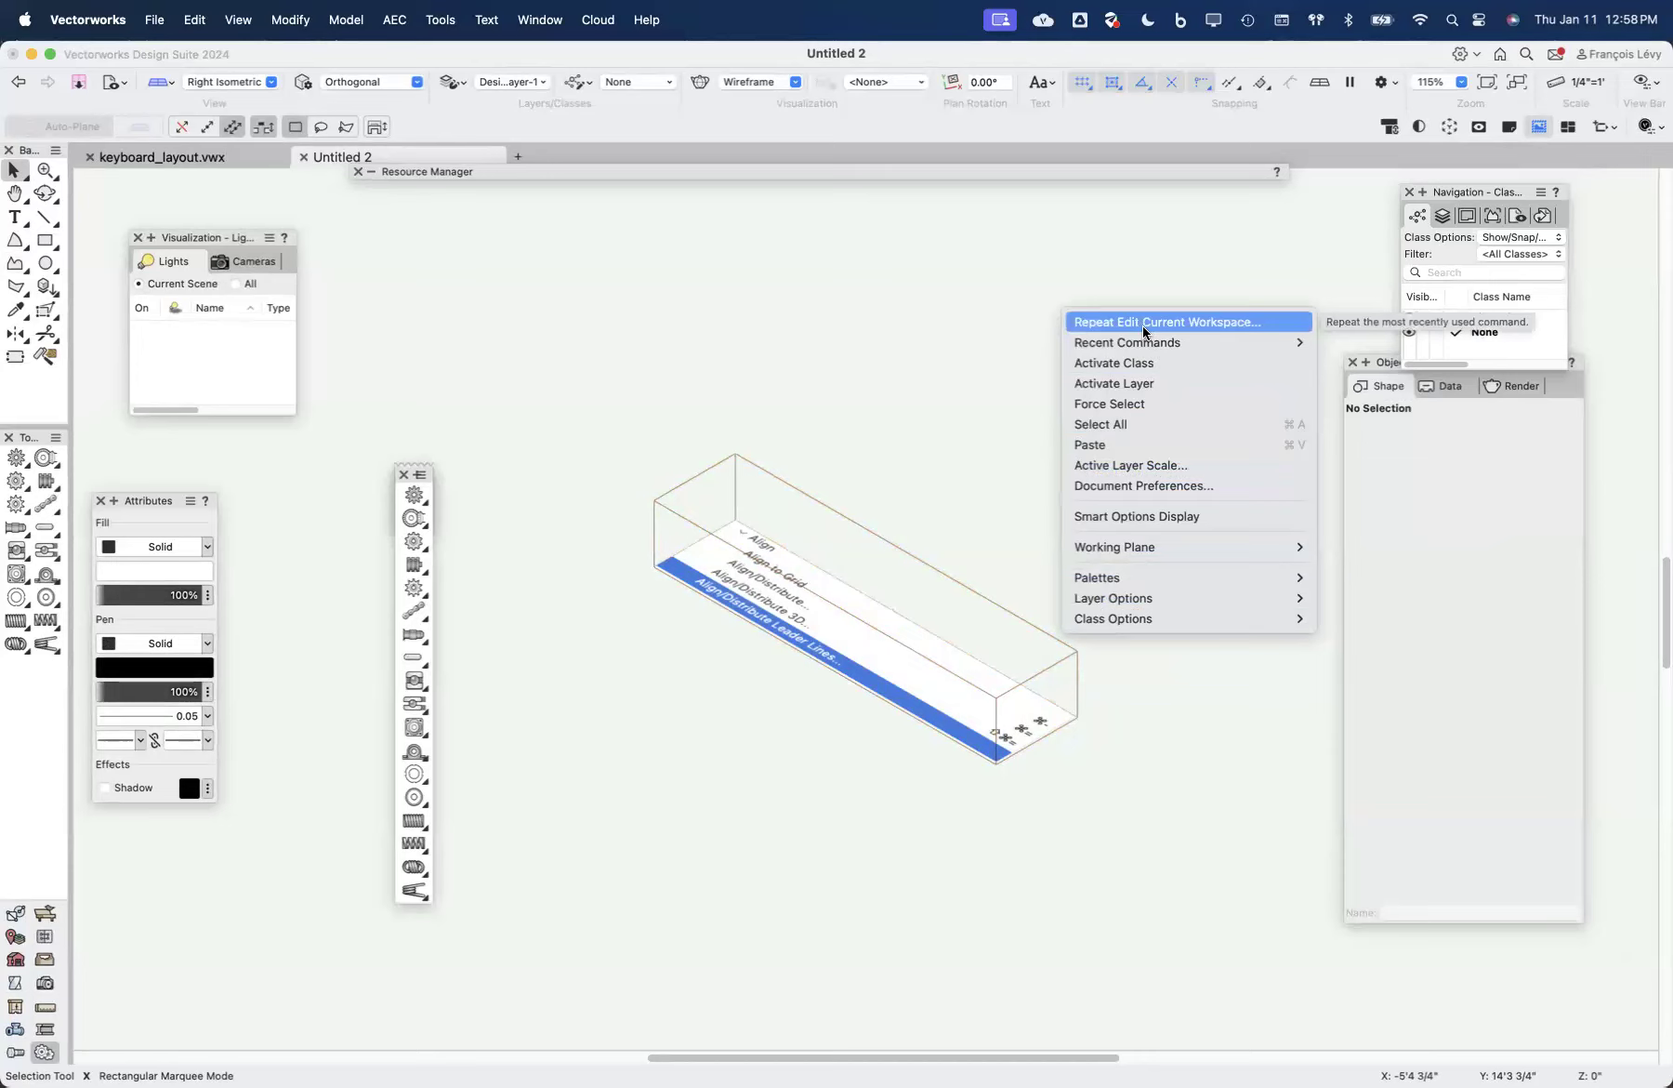
mouse_move(1146, 343)
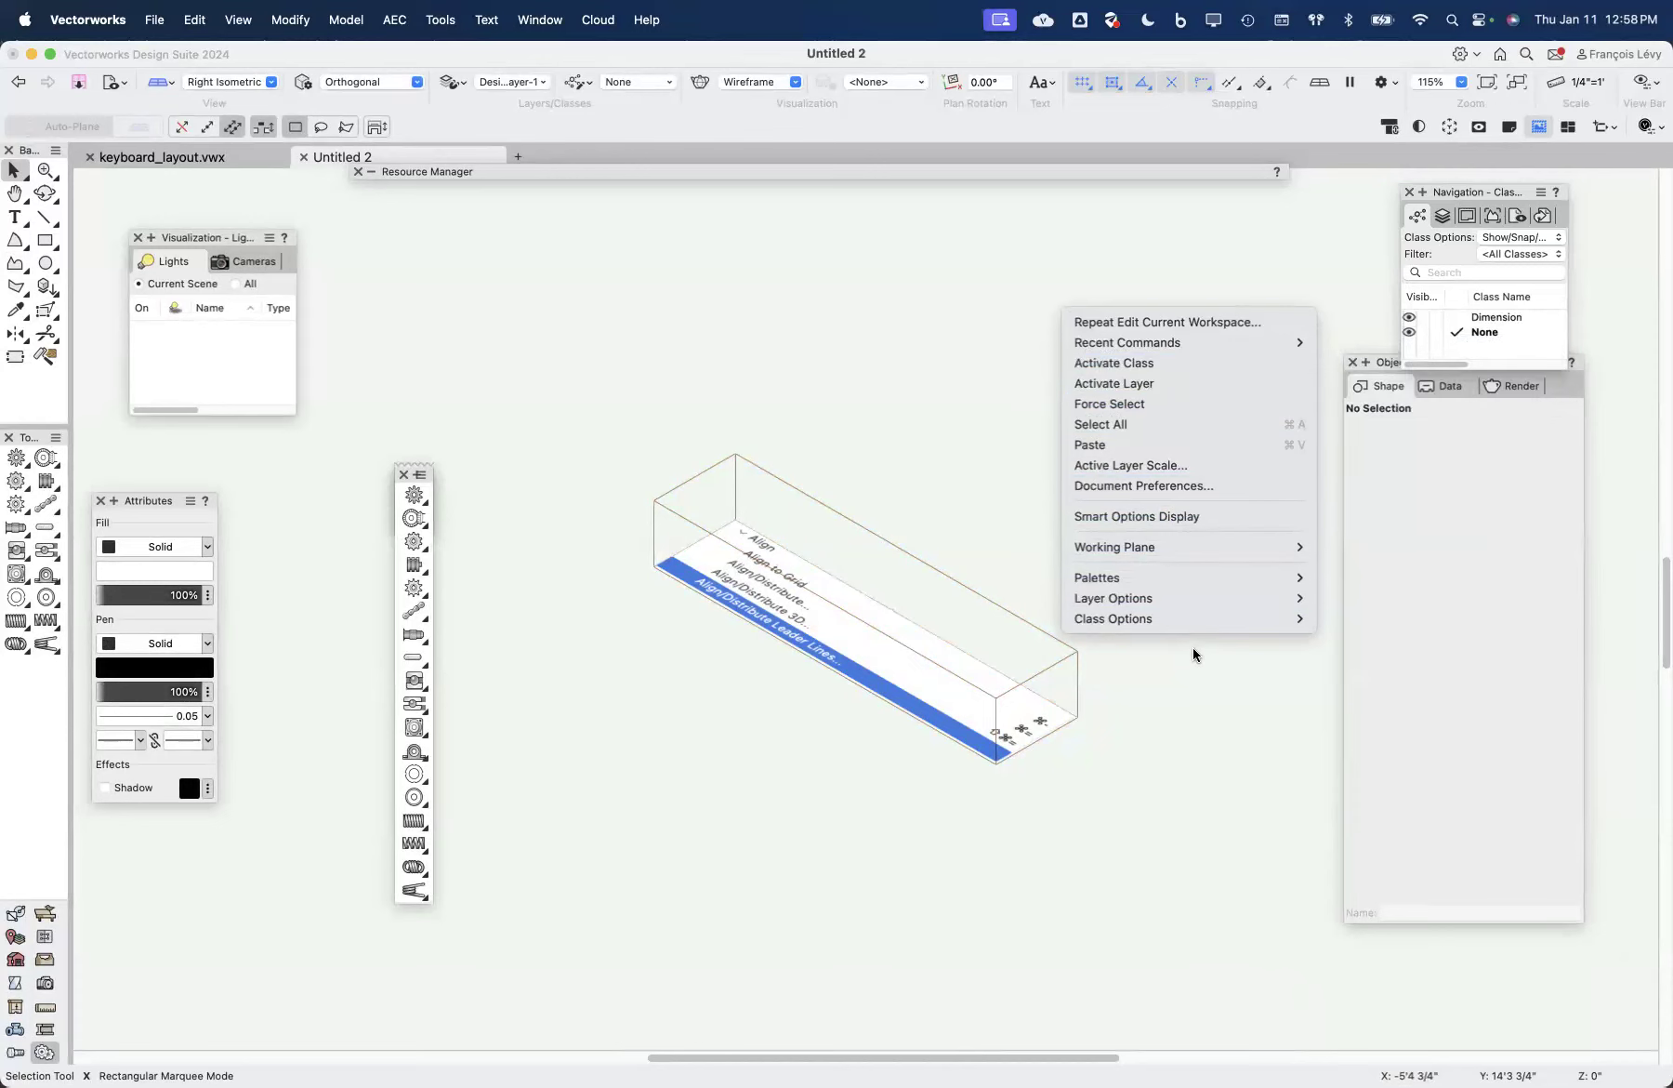
click(1173, 274)
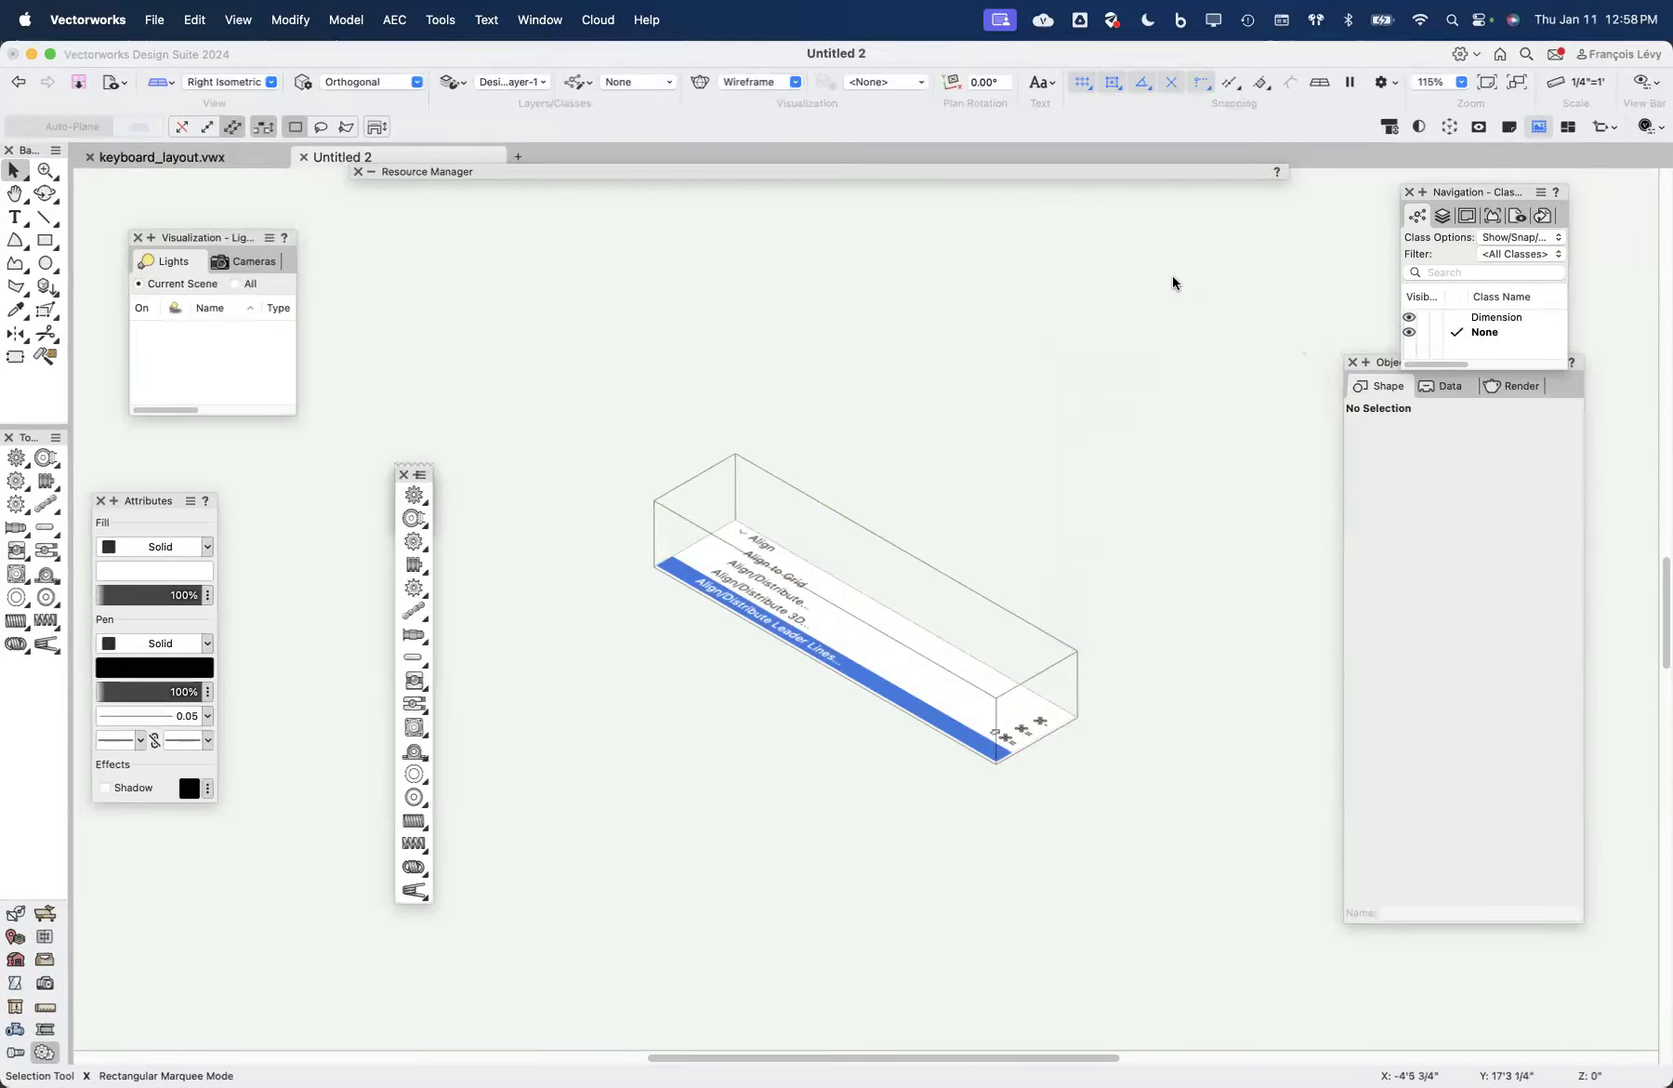
right_click(1129, 260)
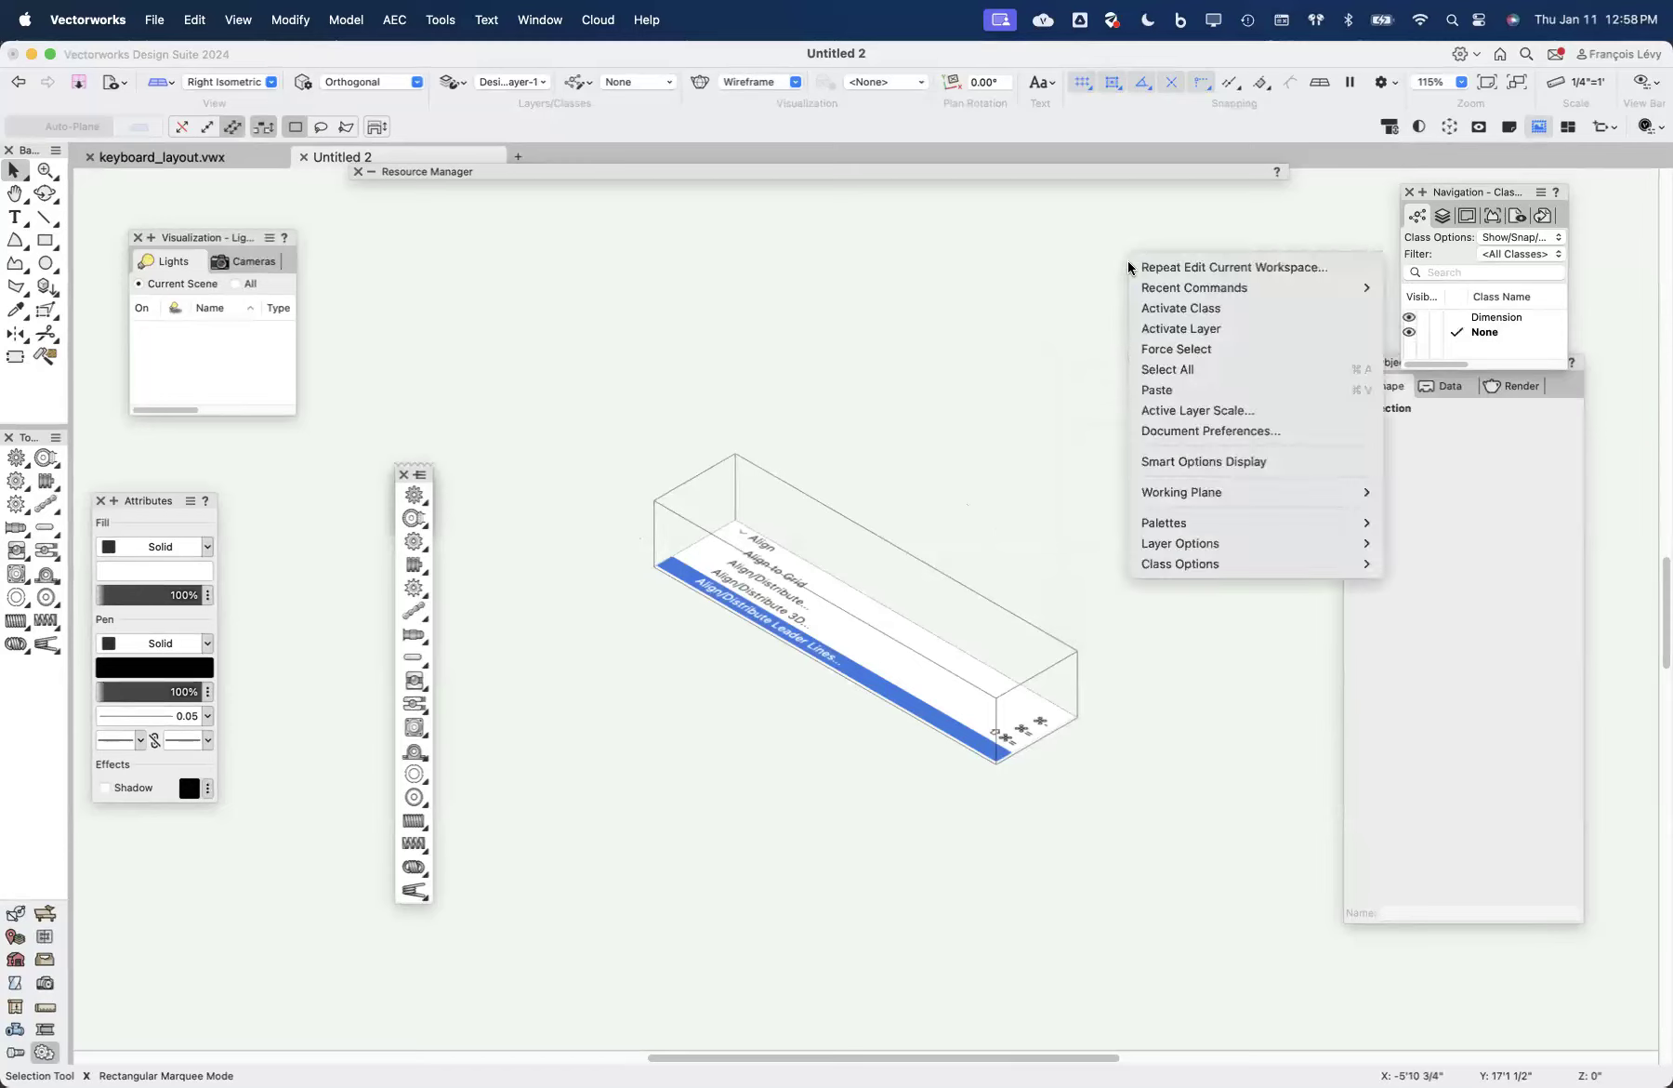
click(1160, 465)
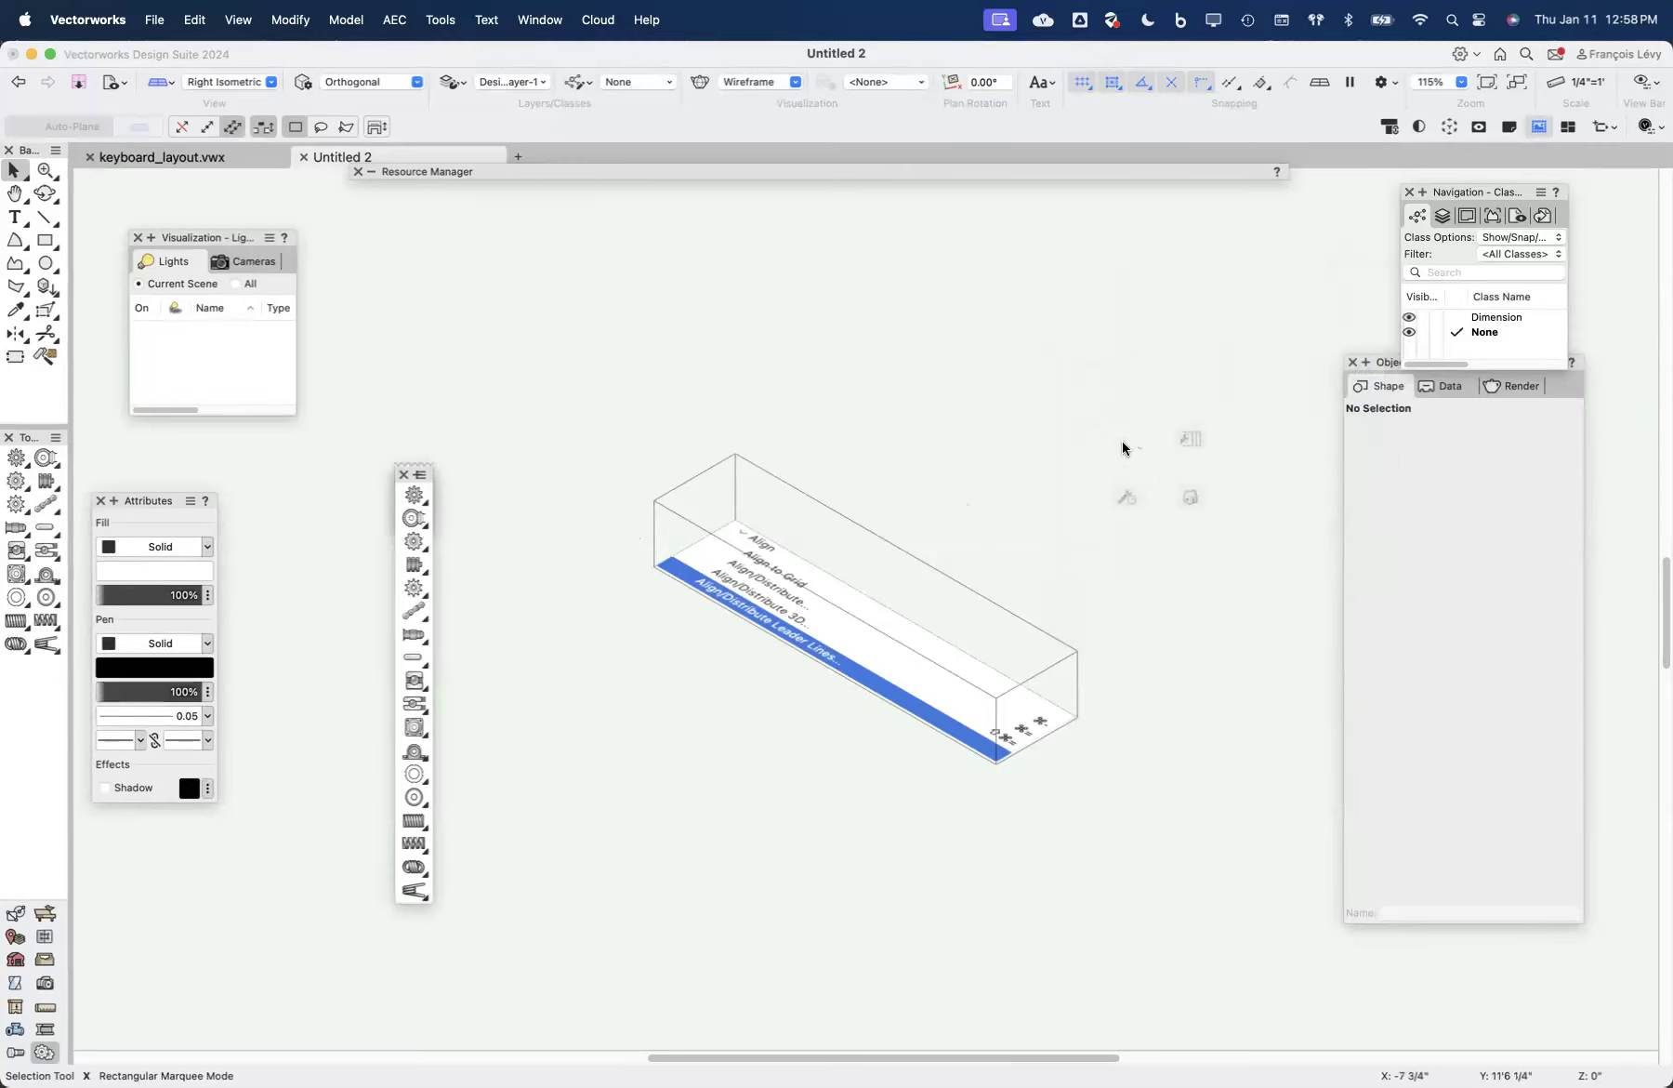
mouse_move(1168, 443)
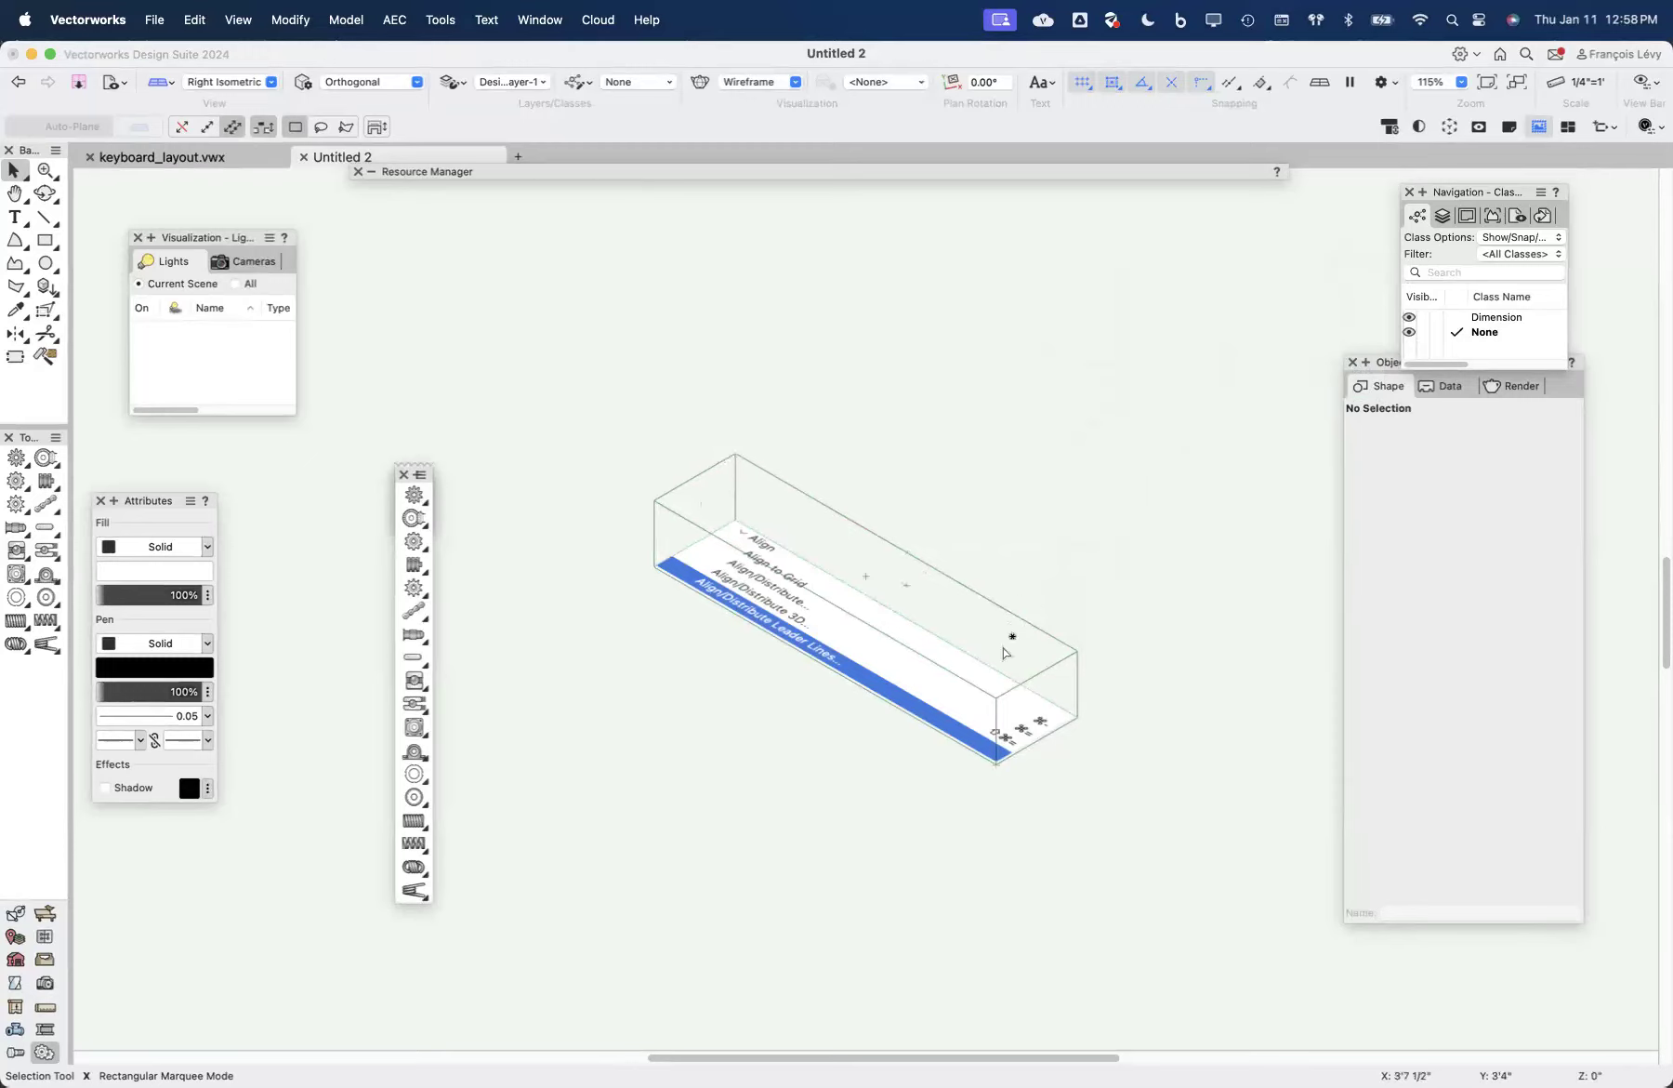
Step: View the commands in the extrusion's context menu without choosing any, and leave everything deselected
right_click(810, 590)
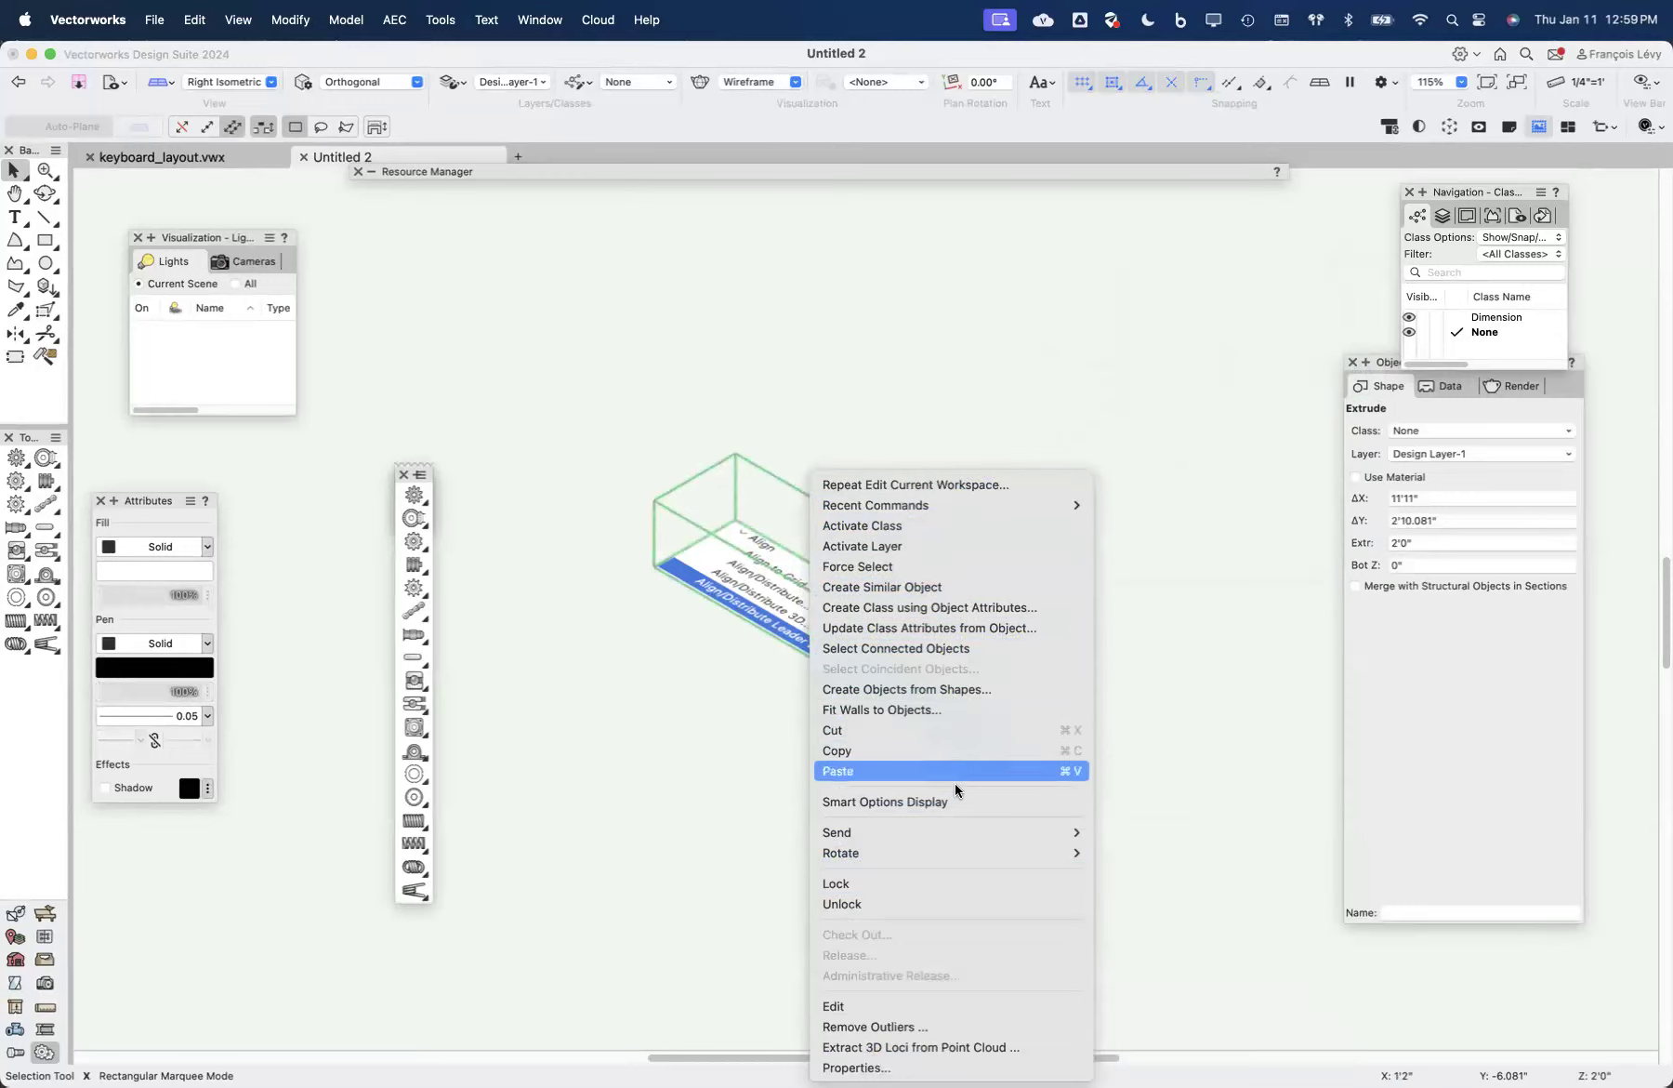
mouse_move(959, 833)
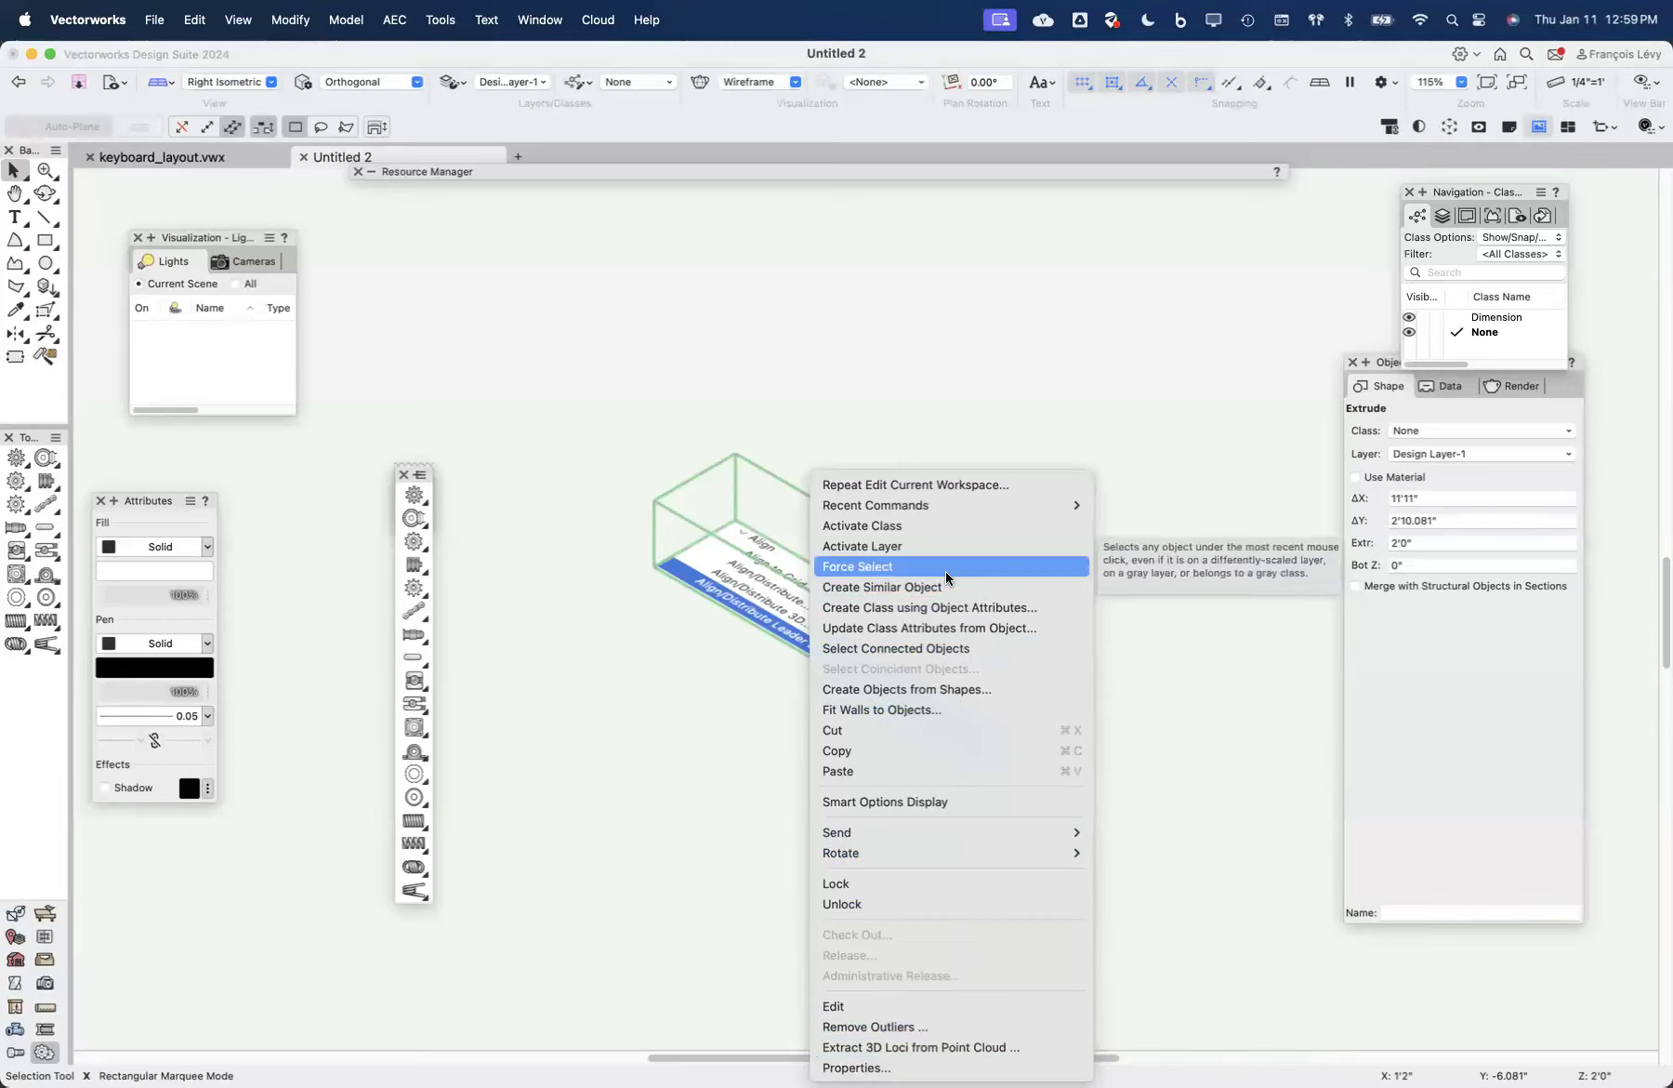
click(940, 286)
click(931, 345)
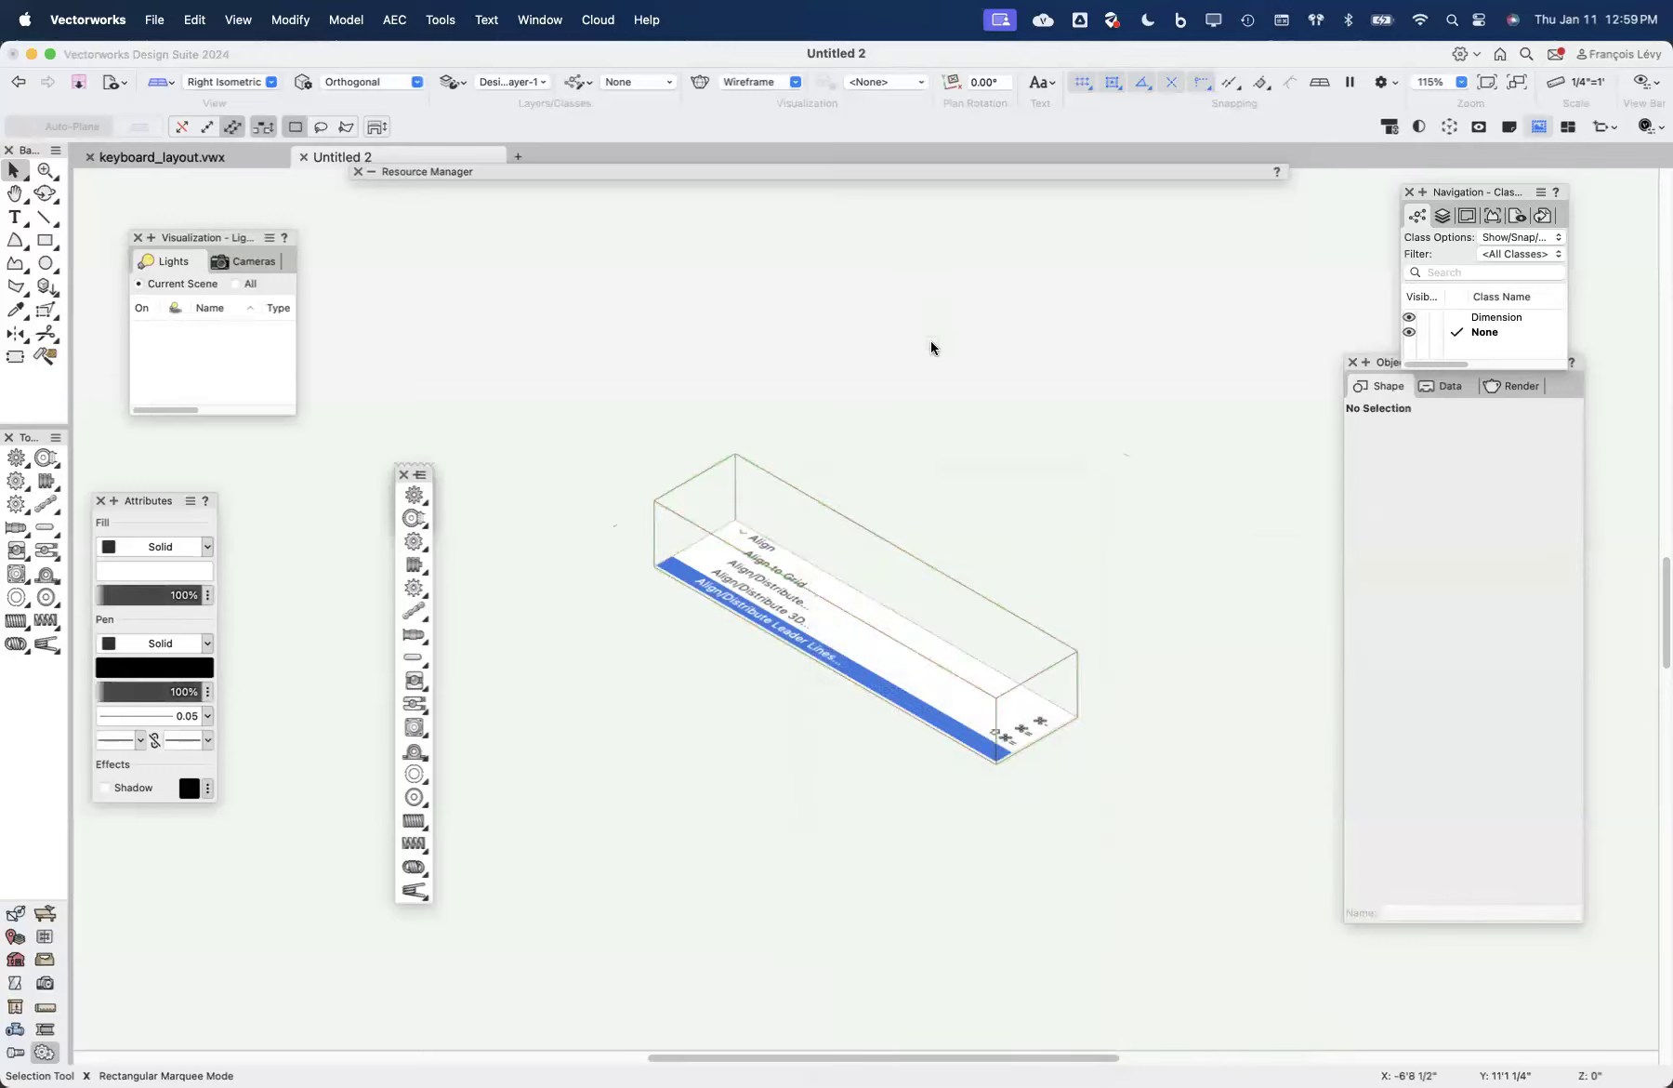
Step: In Top/Plan view, draw three connected lines above the Align image, the second about 5'3" and the vertical third about 3'3" long
key(2)
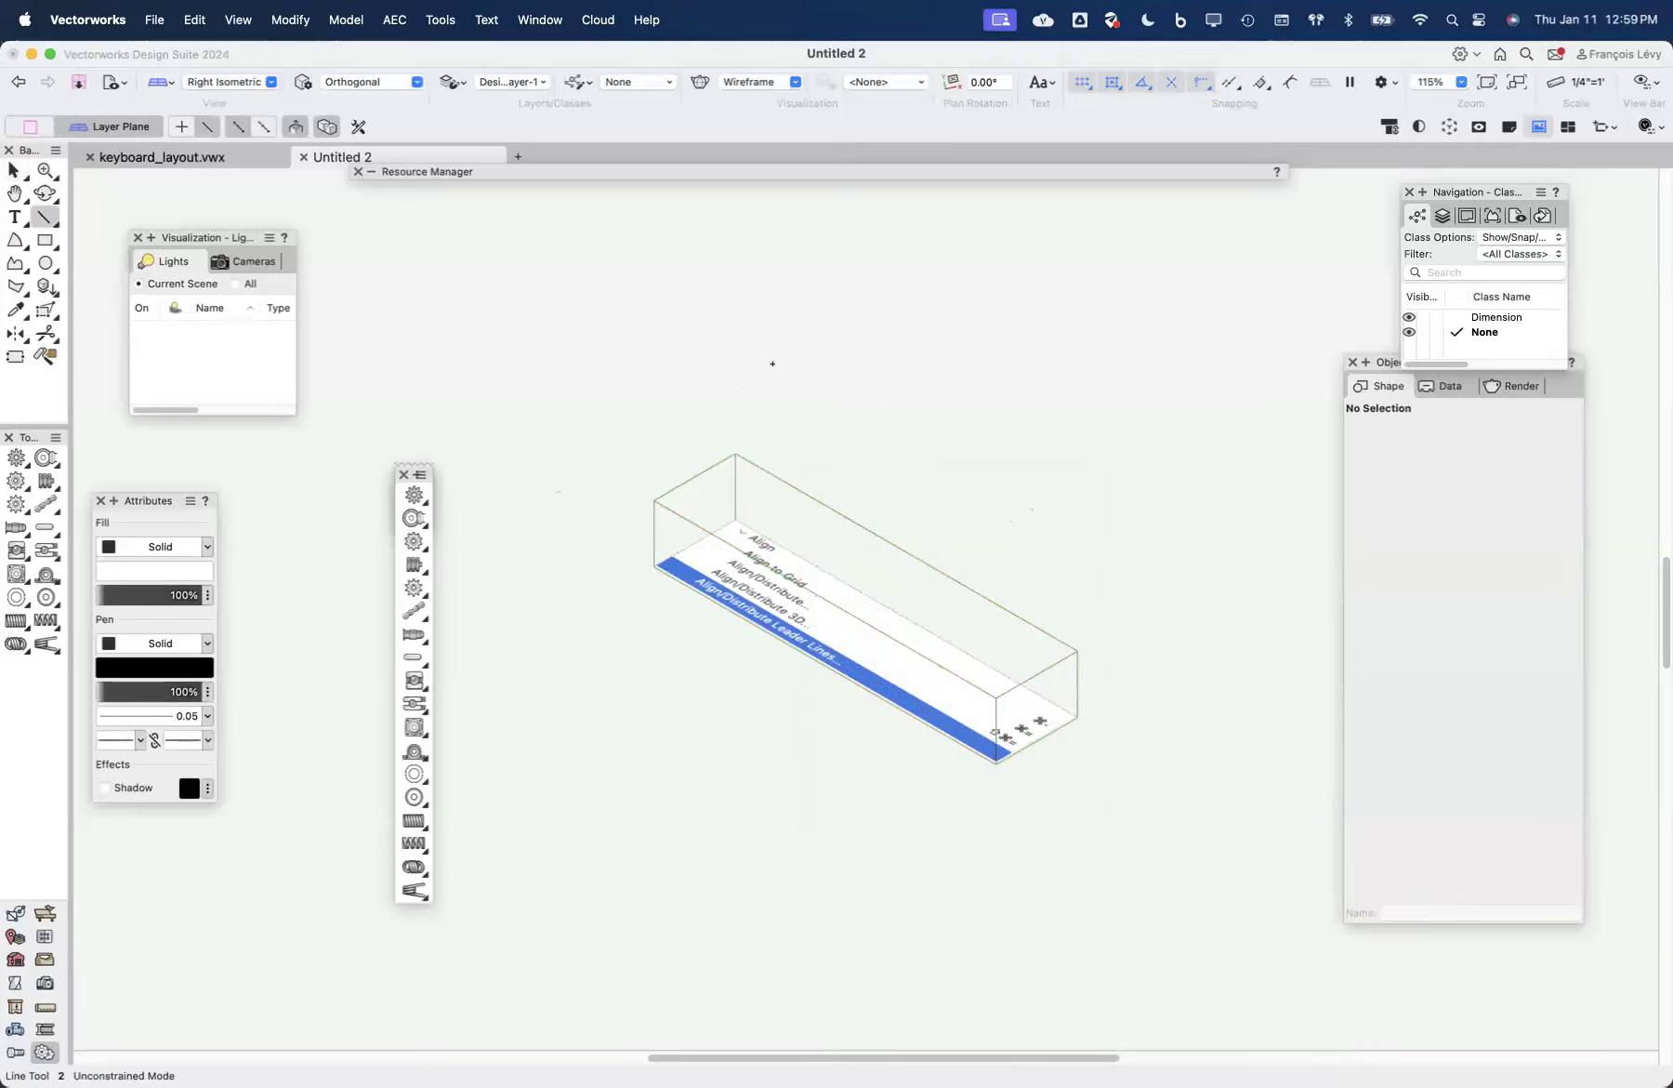
key(F5)
click(689, 378)
click(821, 304)
click(821, 304)
click(1020, 382)
click(1020, 382)
click(1021, 514)
Step: Draw a three-point arc with a radius of about 3'6", starting at the vertical line's lower endpoint
key(3)
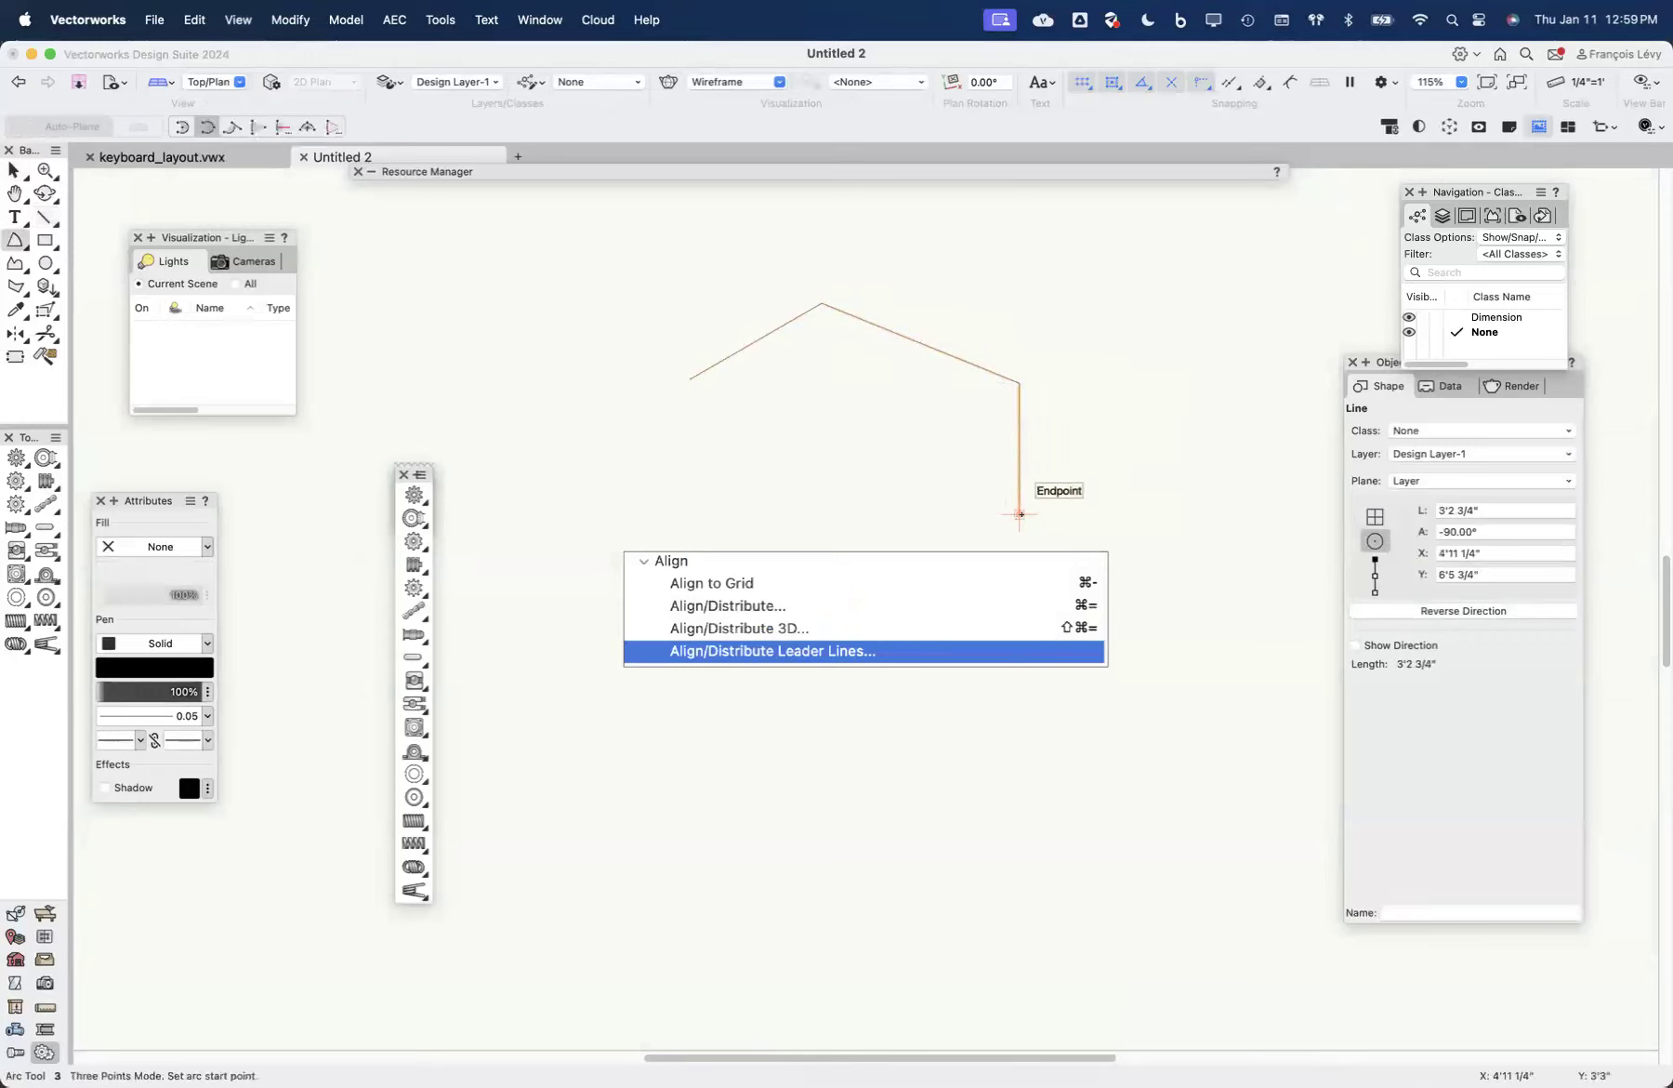
click(1020, 514)
click(1141, 511)
click(1220, 352)
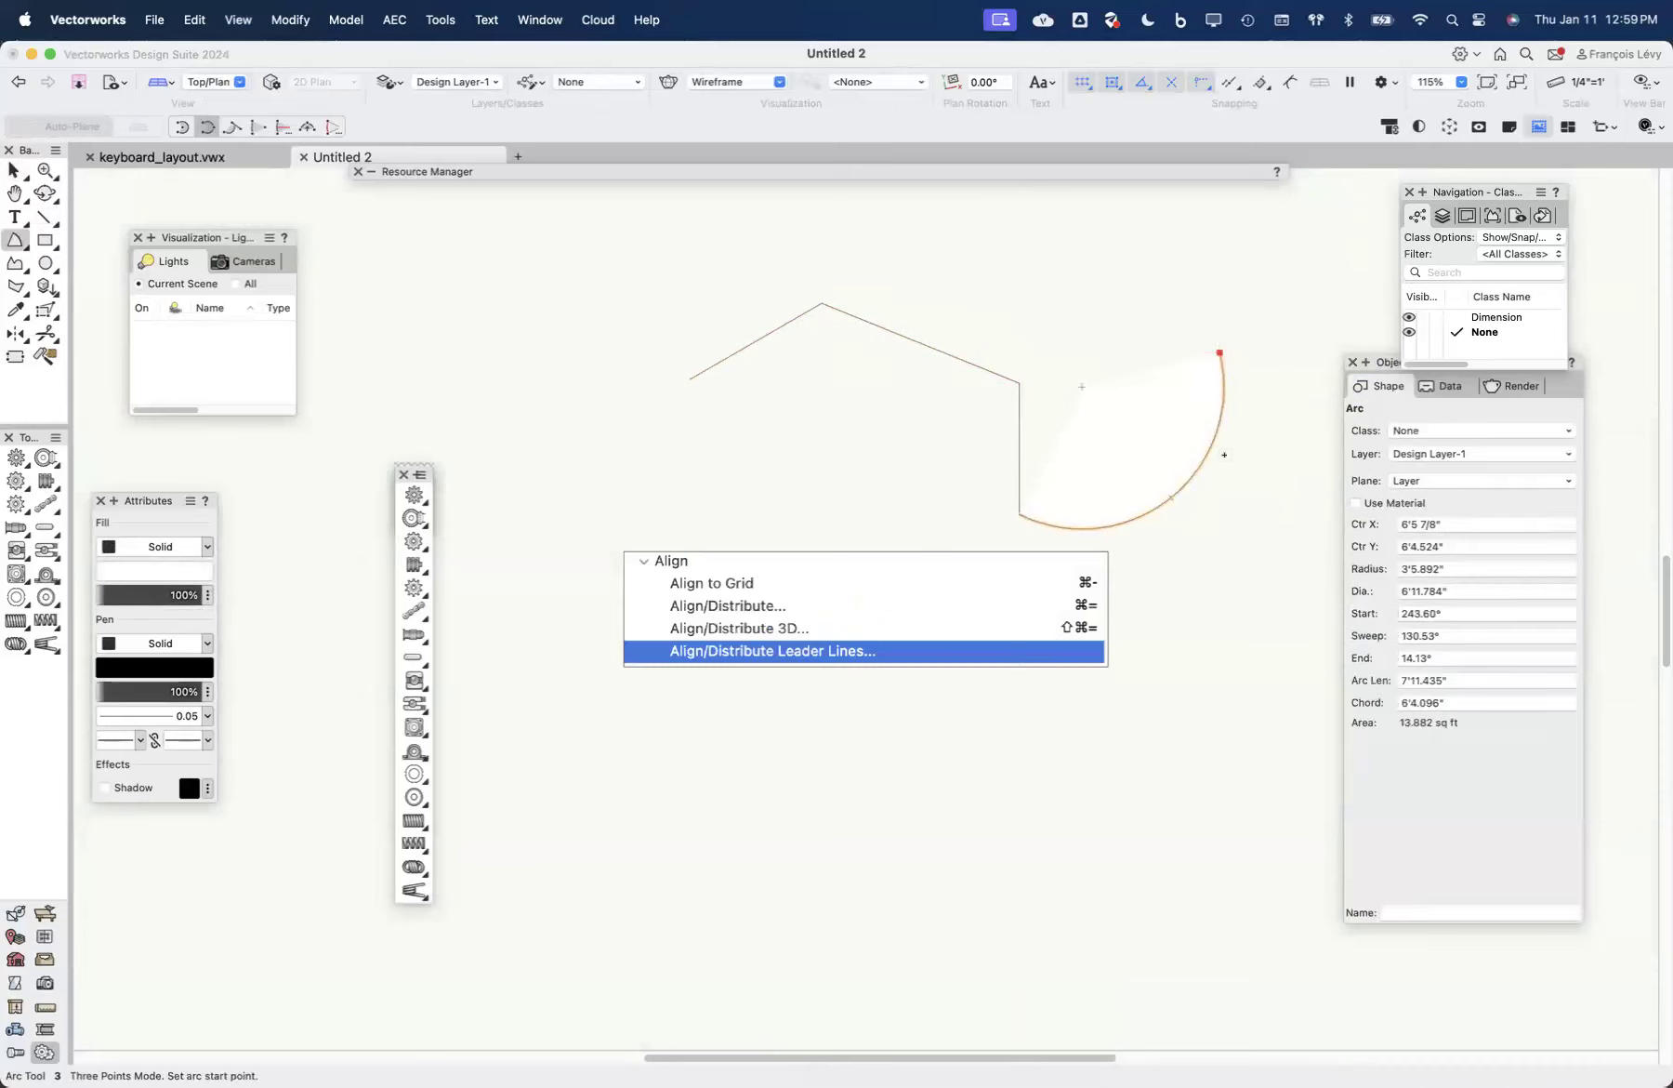
Step: Select the chain of lines and the arc with Select Connected Objects from the middle line, and deselect everything
key(x)
click(921, 349)
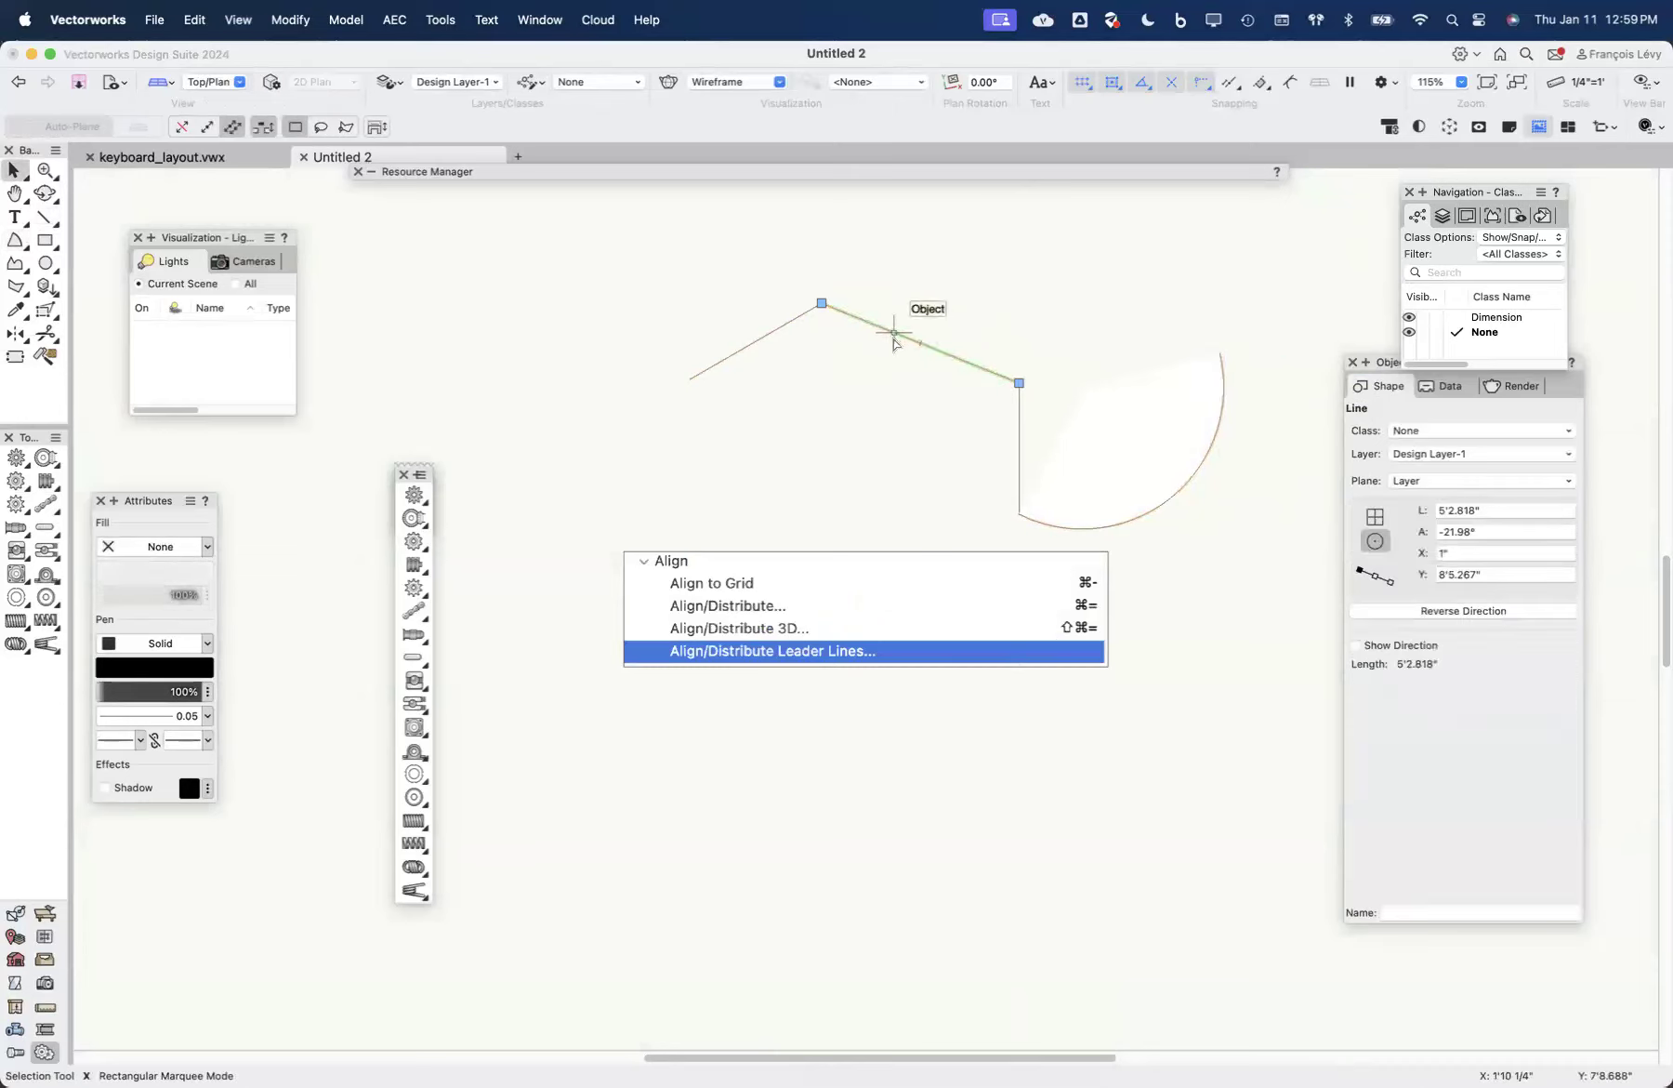
click(877, 367)
right_click(887, 336)
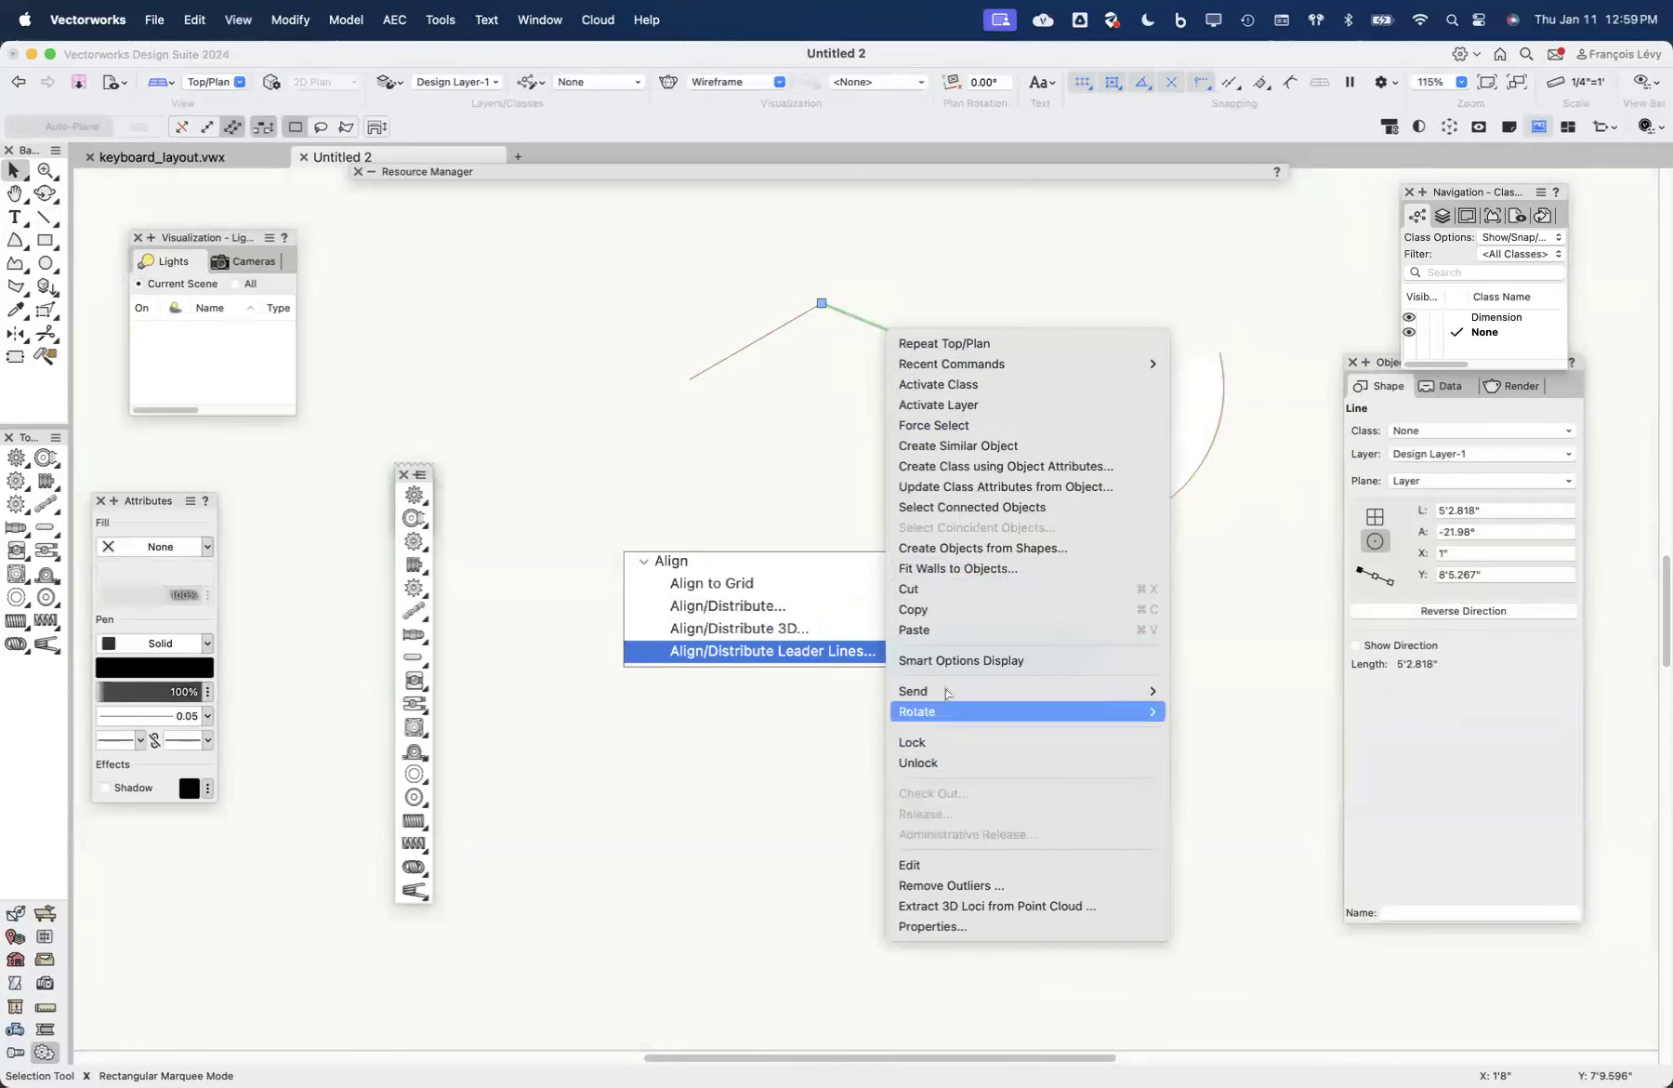
click(953, 508)
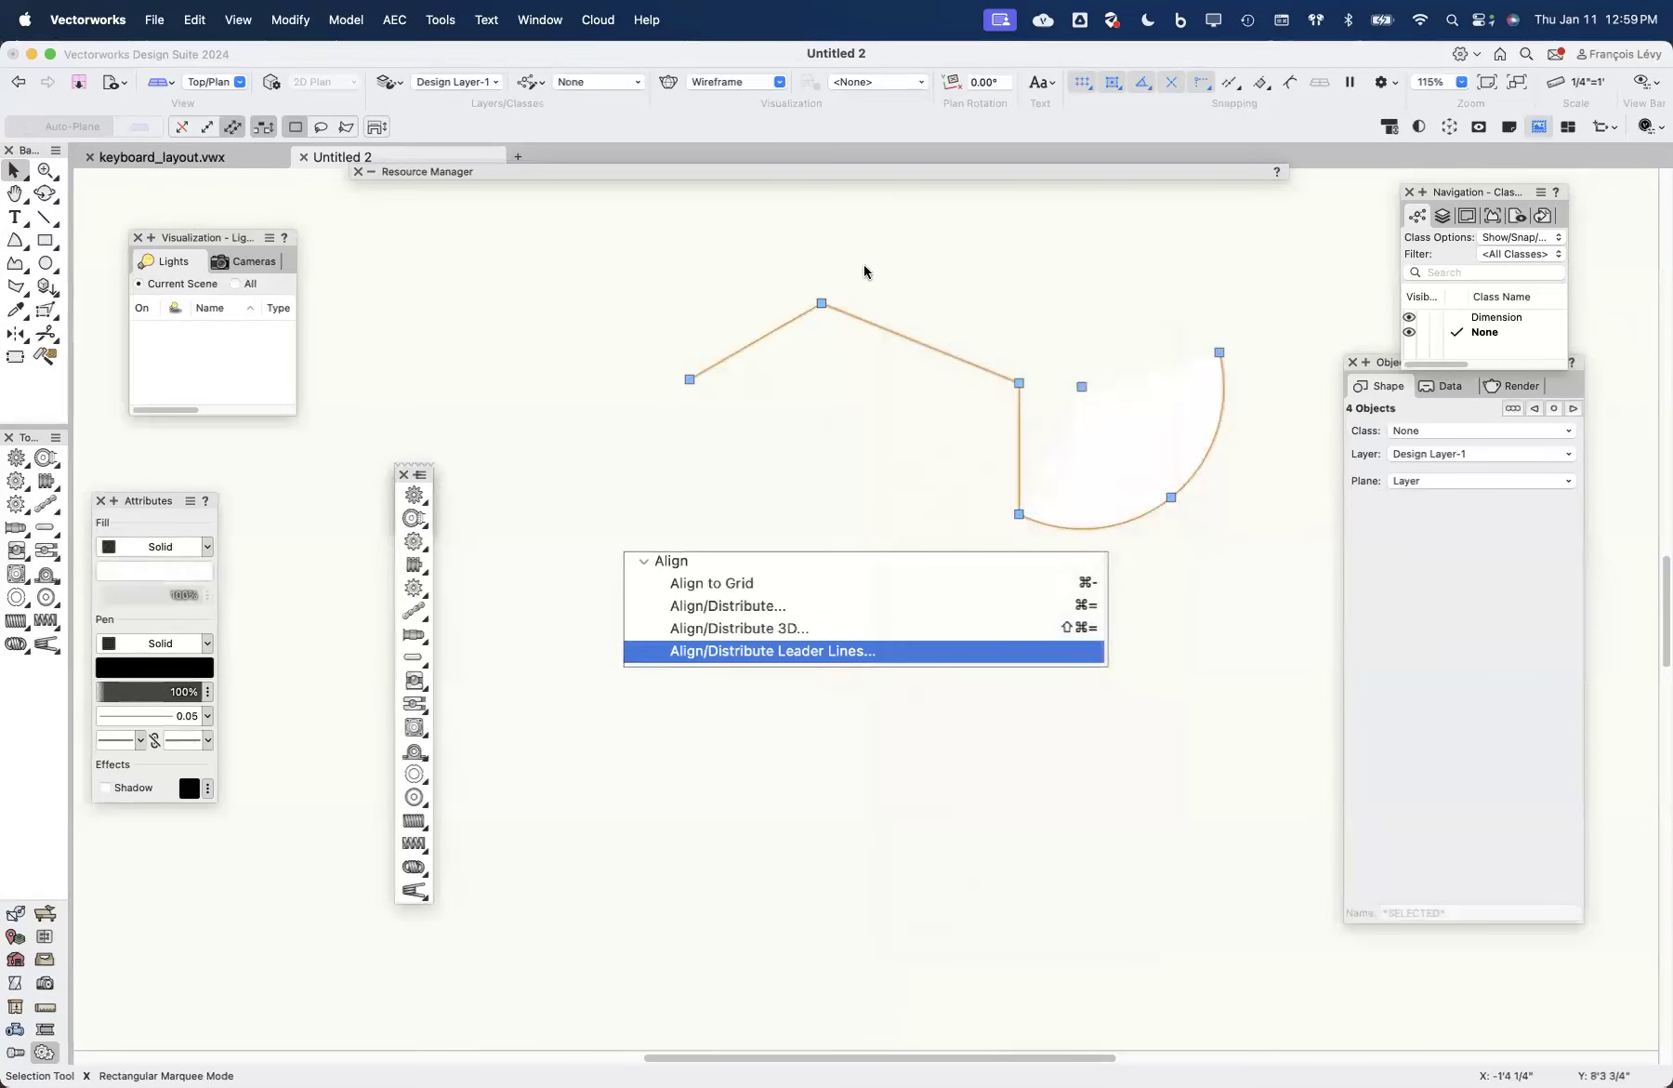
click(824, 392)
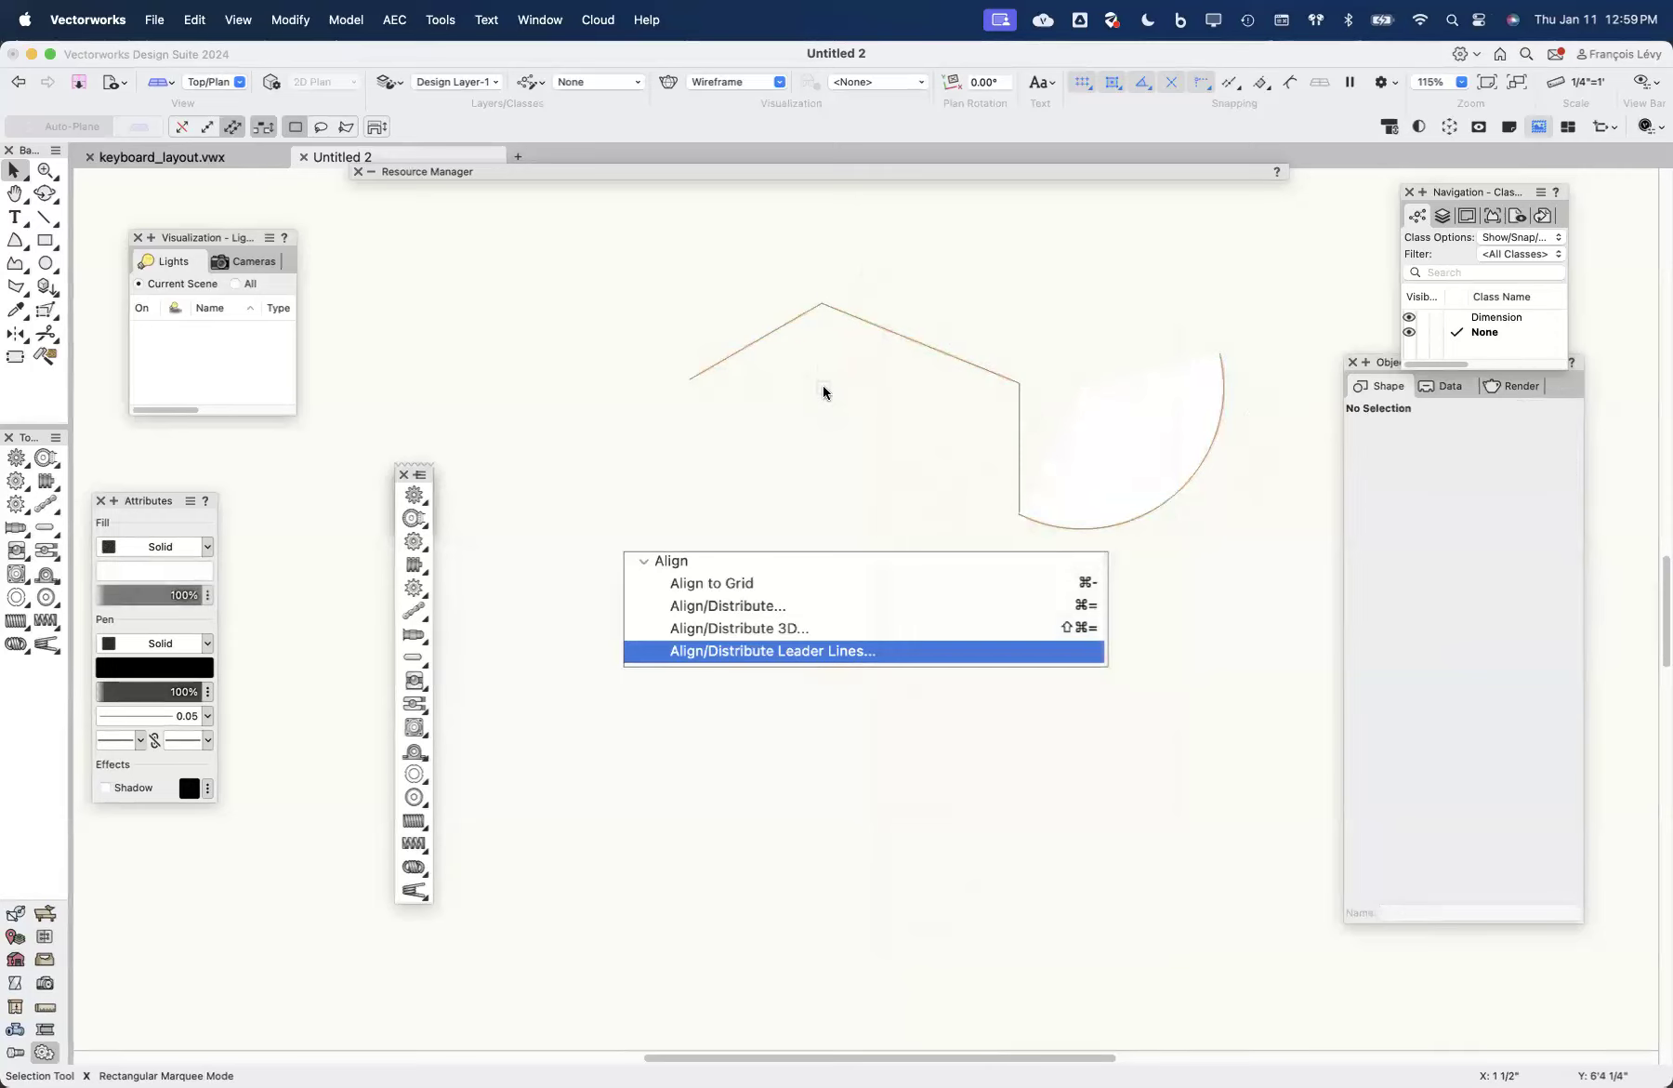
Step: Switch to the Architect workspace, view the middle line's context menu there twice, and leave everything deselected
click(450, 25)
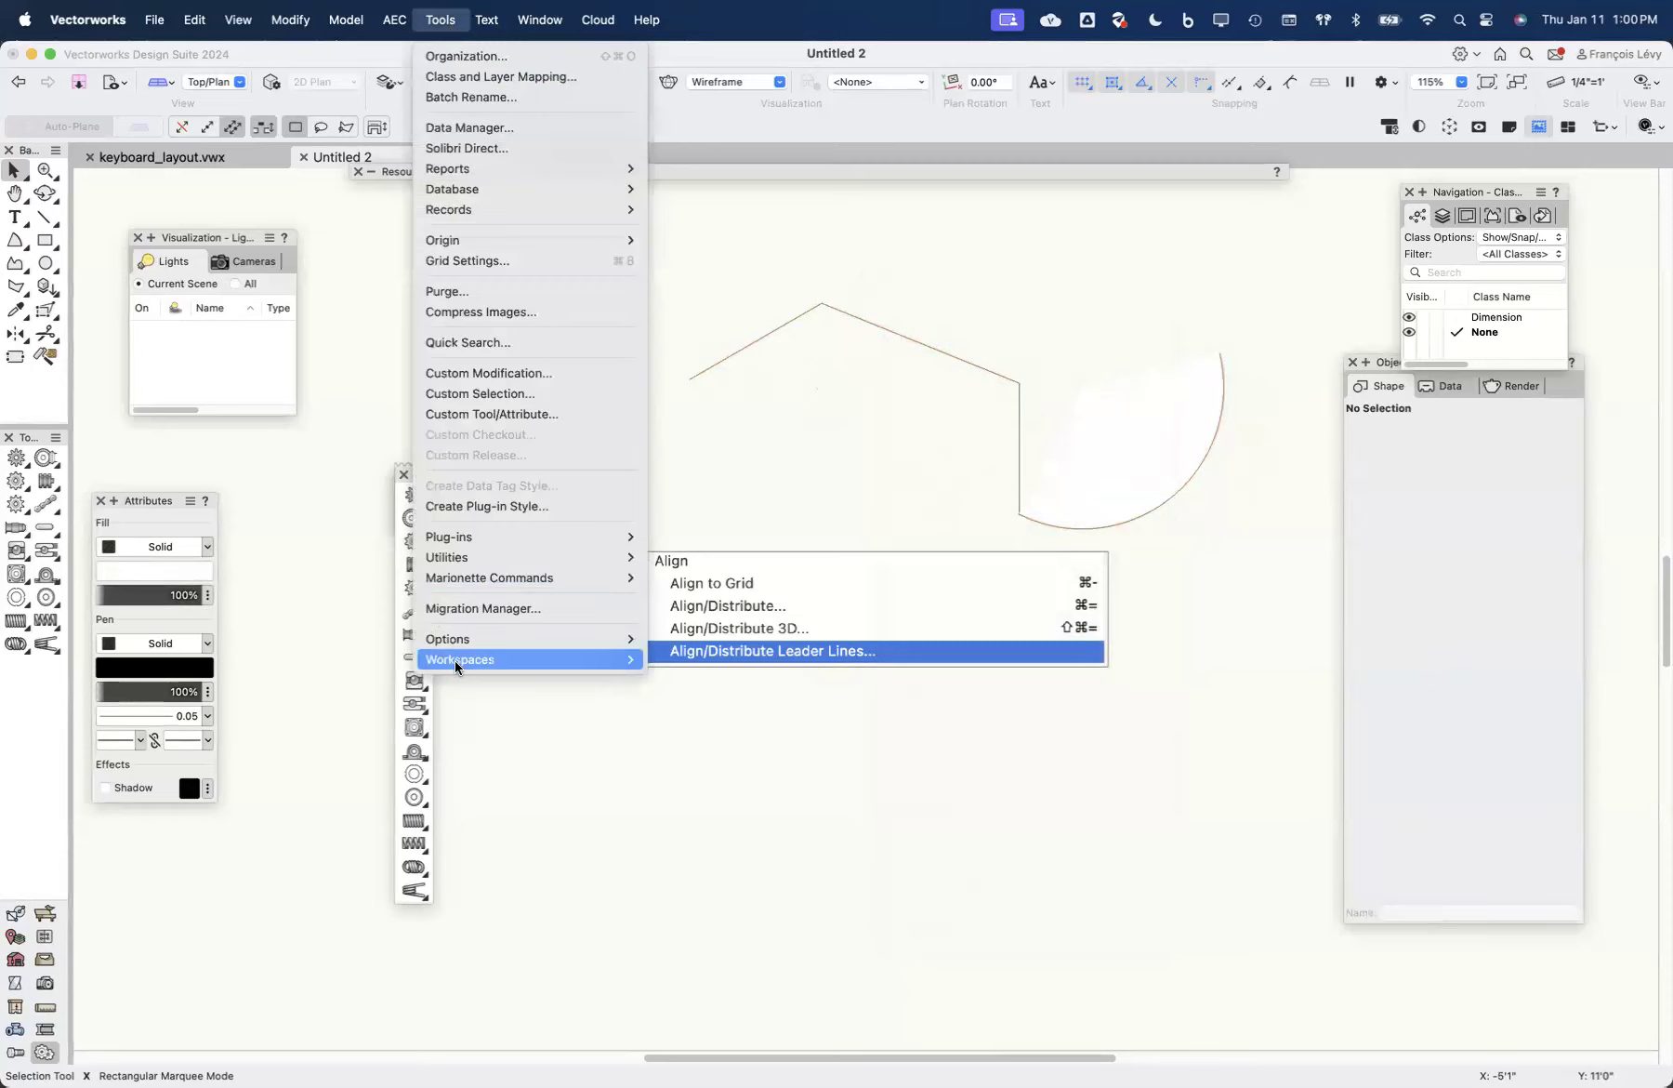
mouse_move(448, 660)
click(715, 733)
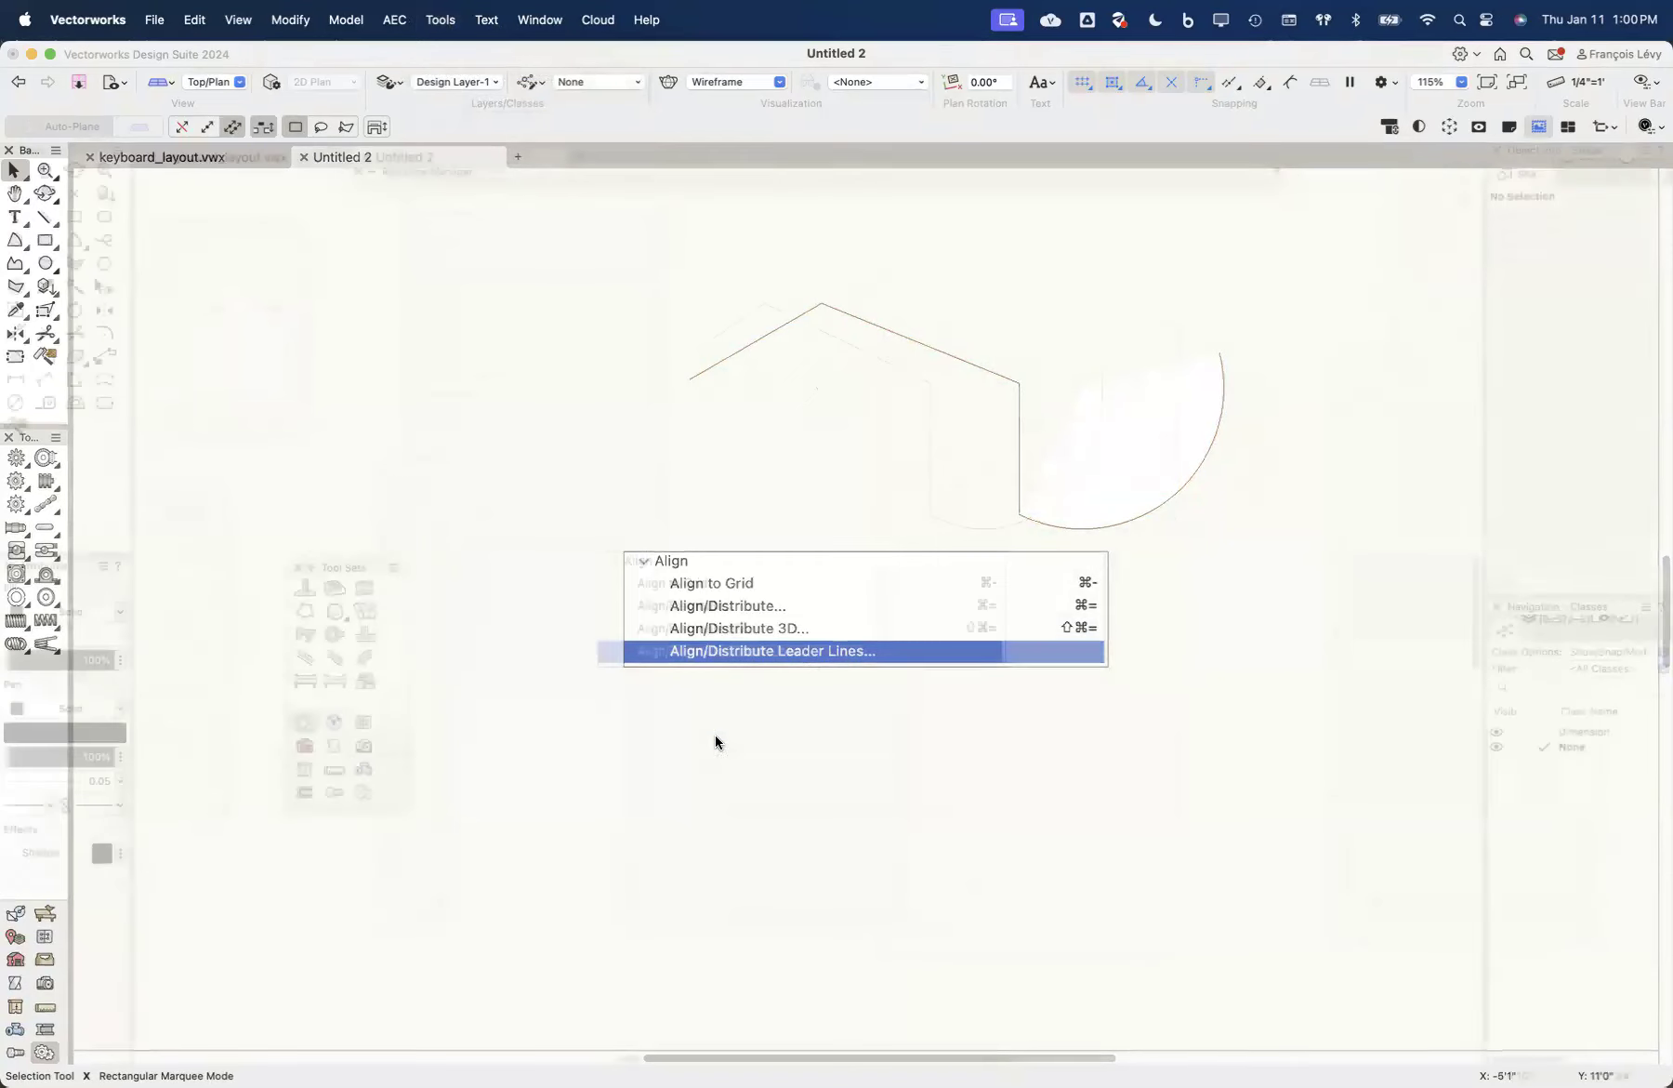
right_click(915, 324)
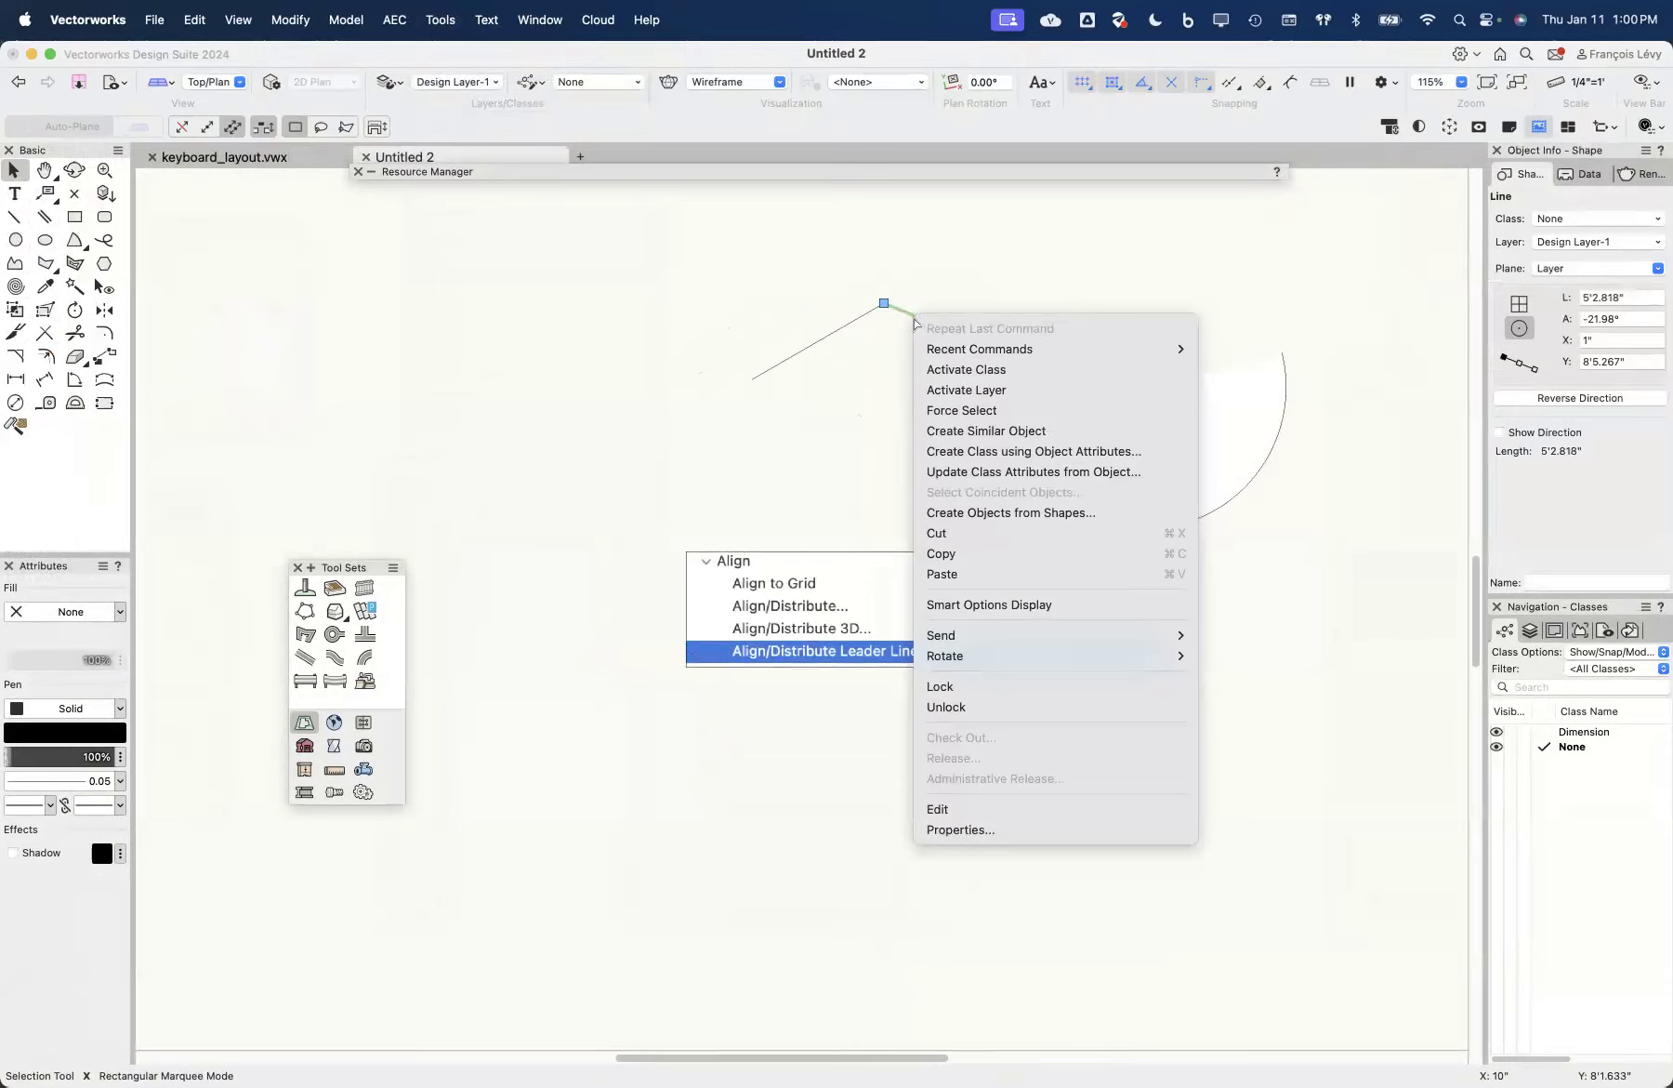
click(734, 540)
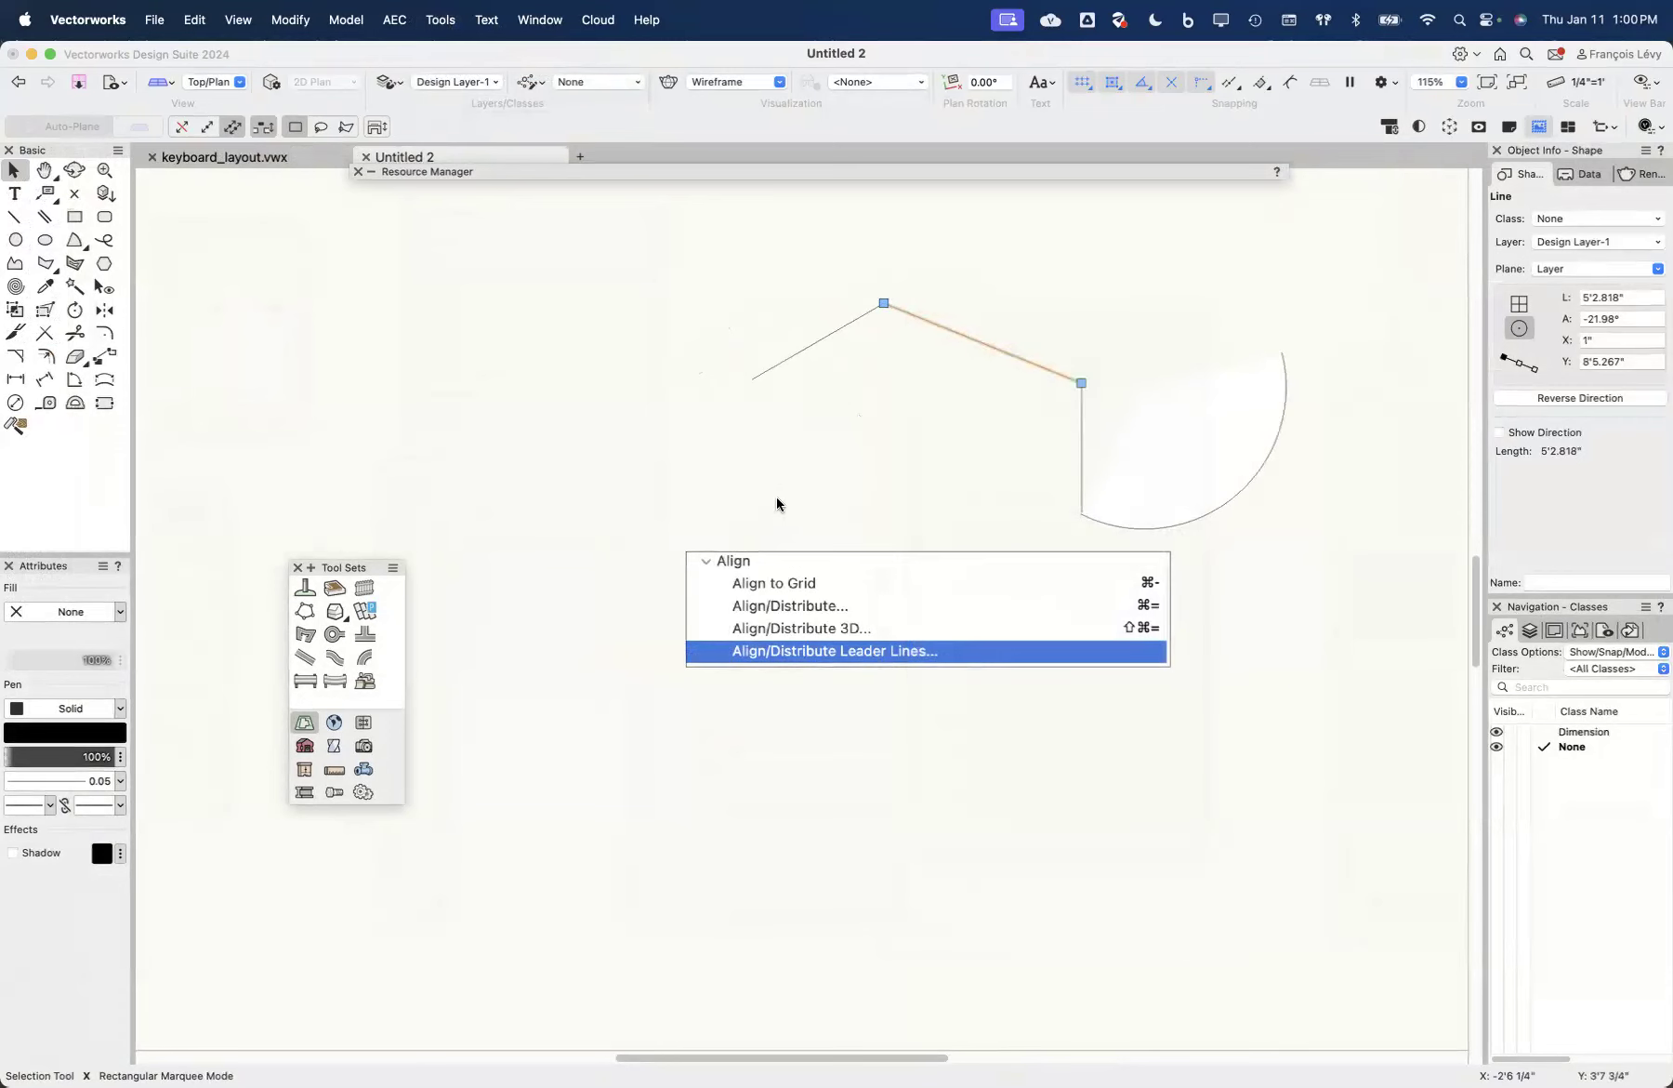
right_click(967, 336)
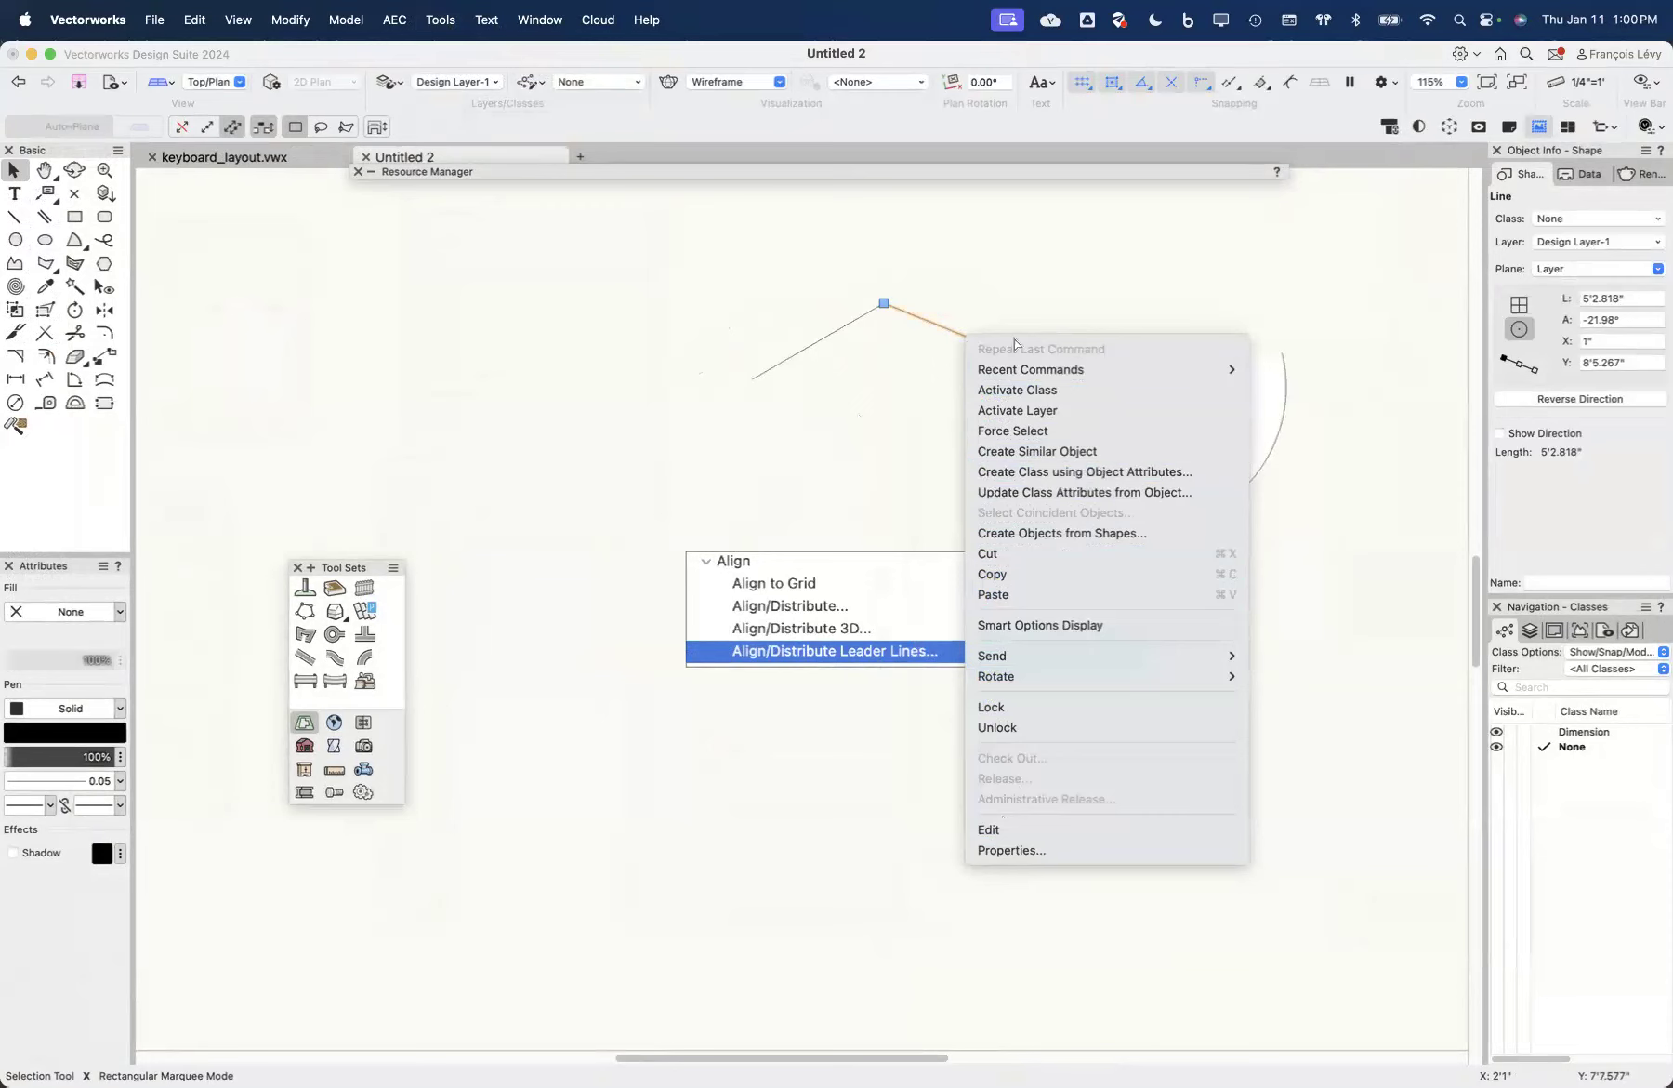
click(1044, 900)
click(751, 463)
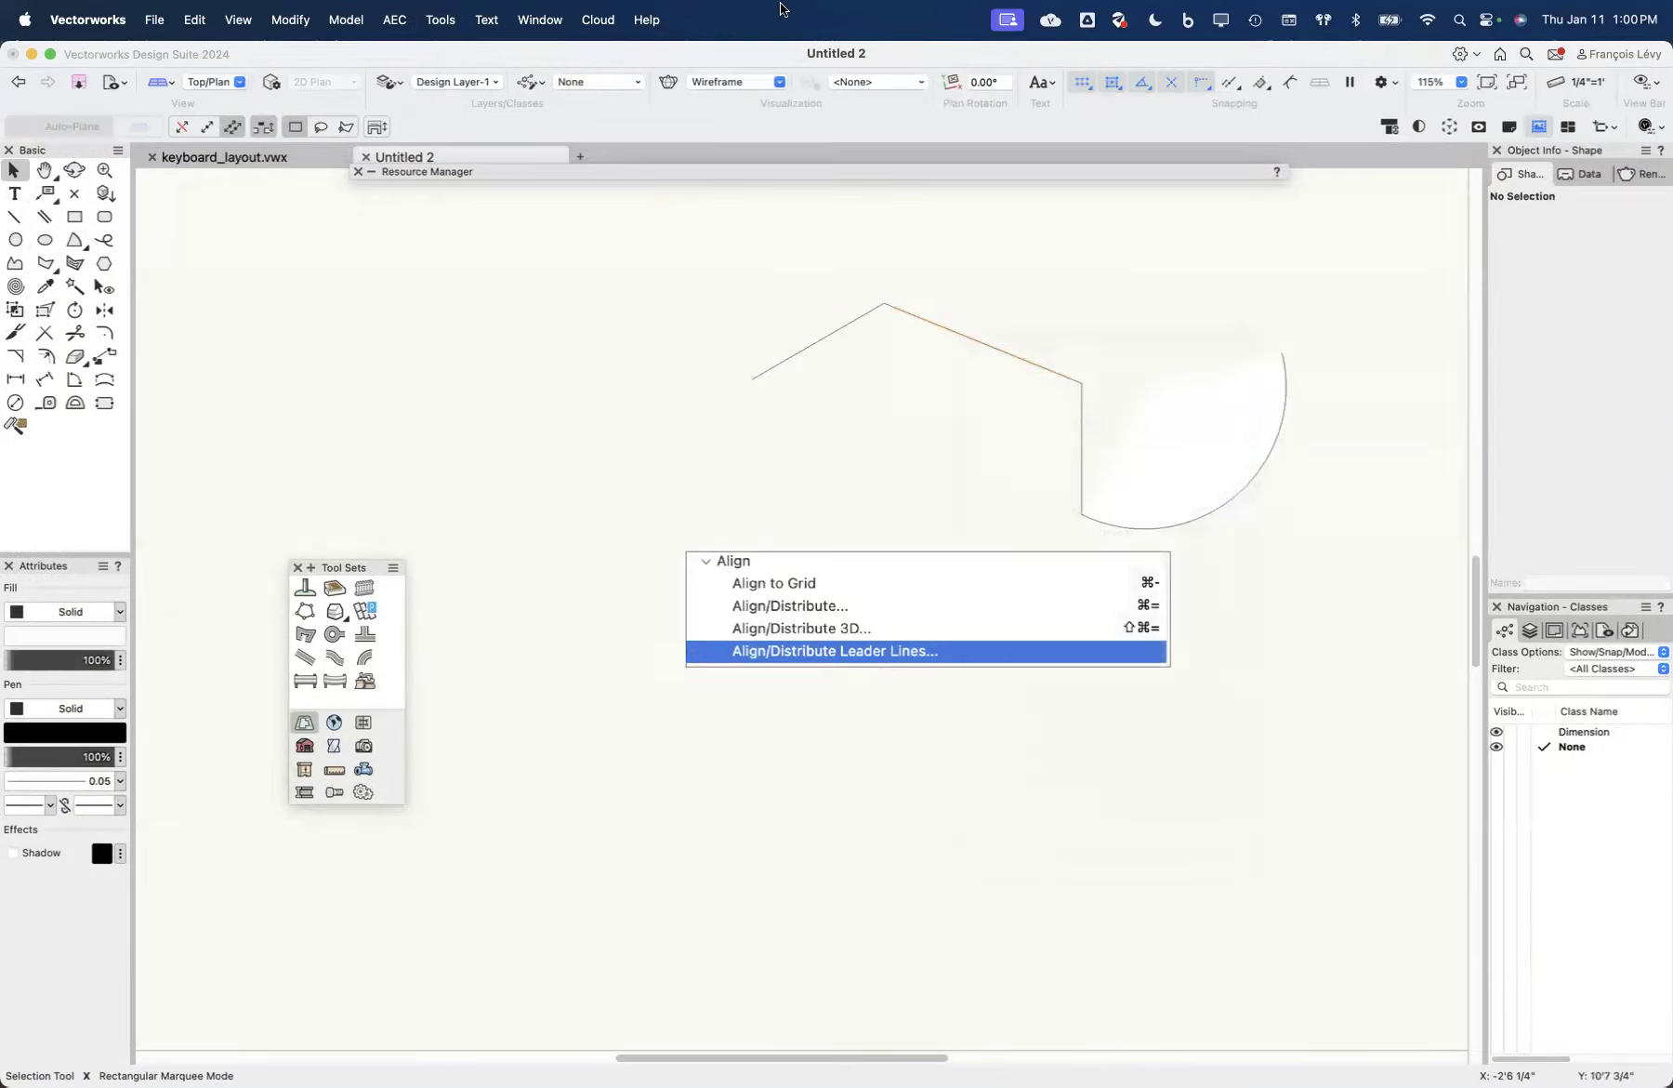
Step: Switch back to the MacBook Copy workspace
click(442, 20)
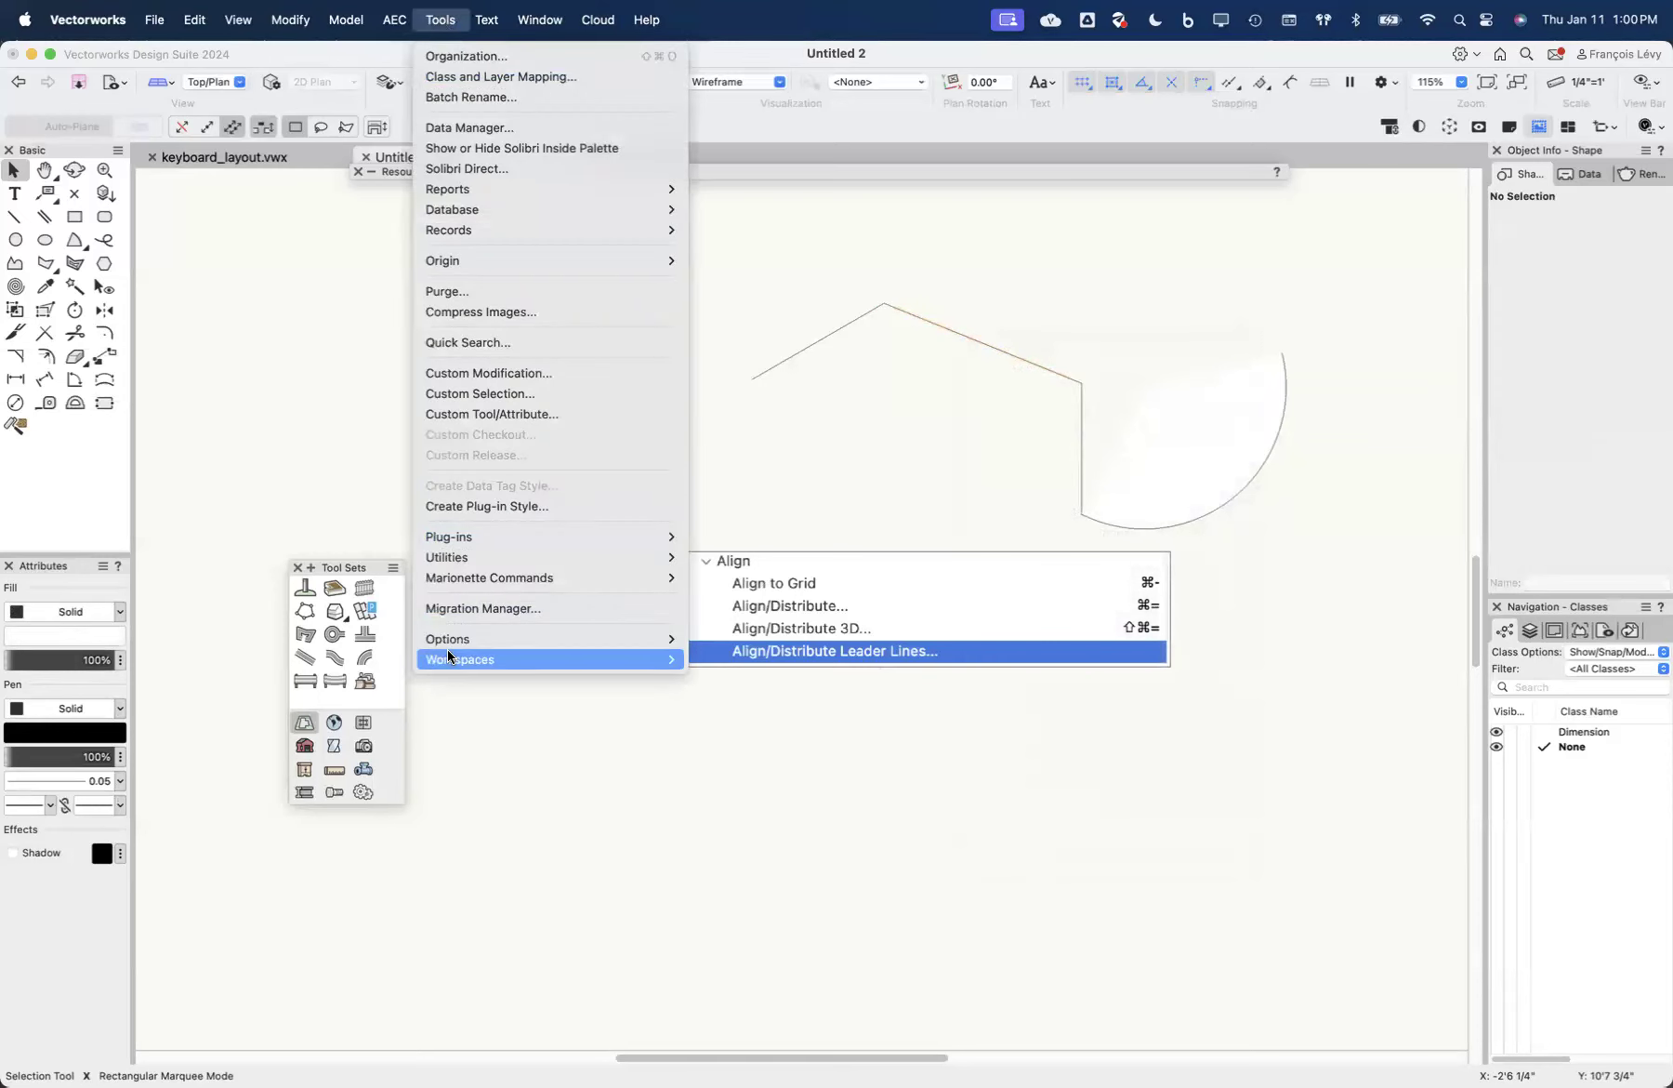
mouse_move(451, 657)
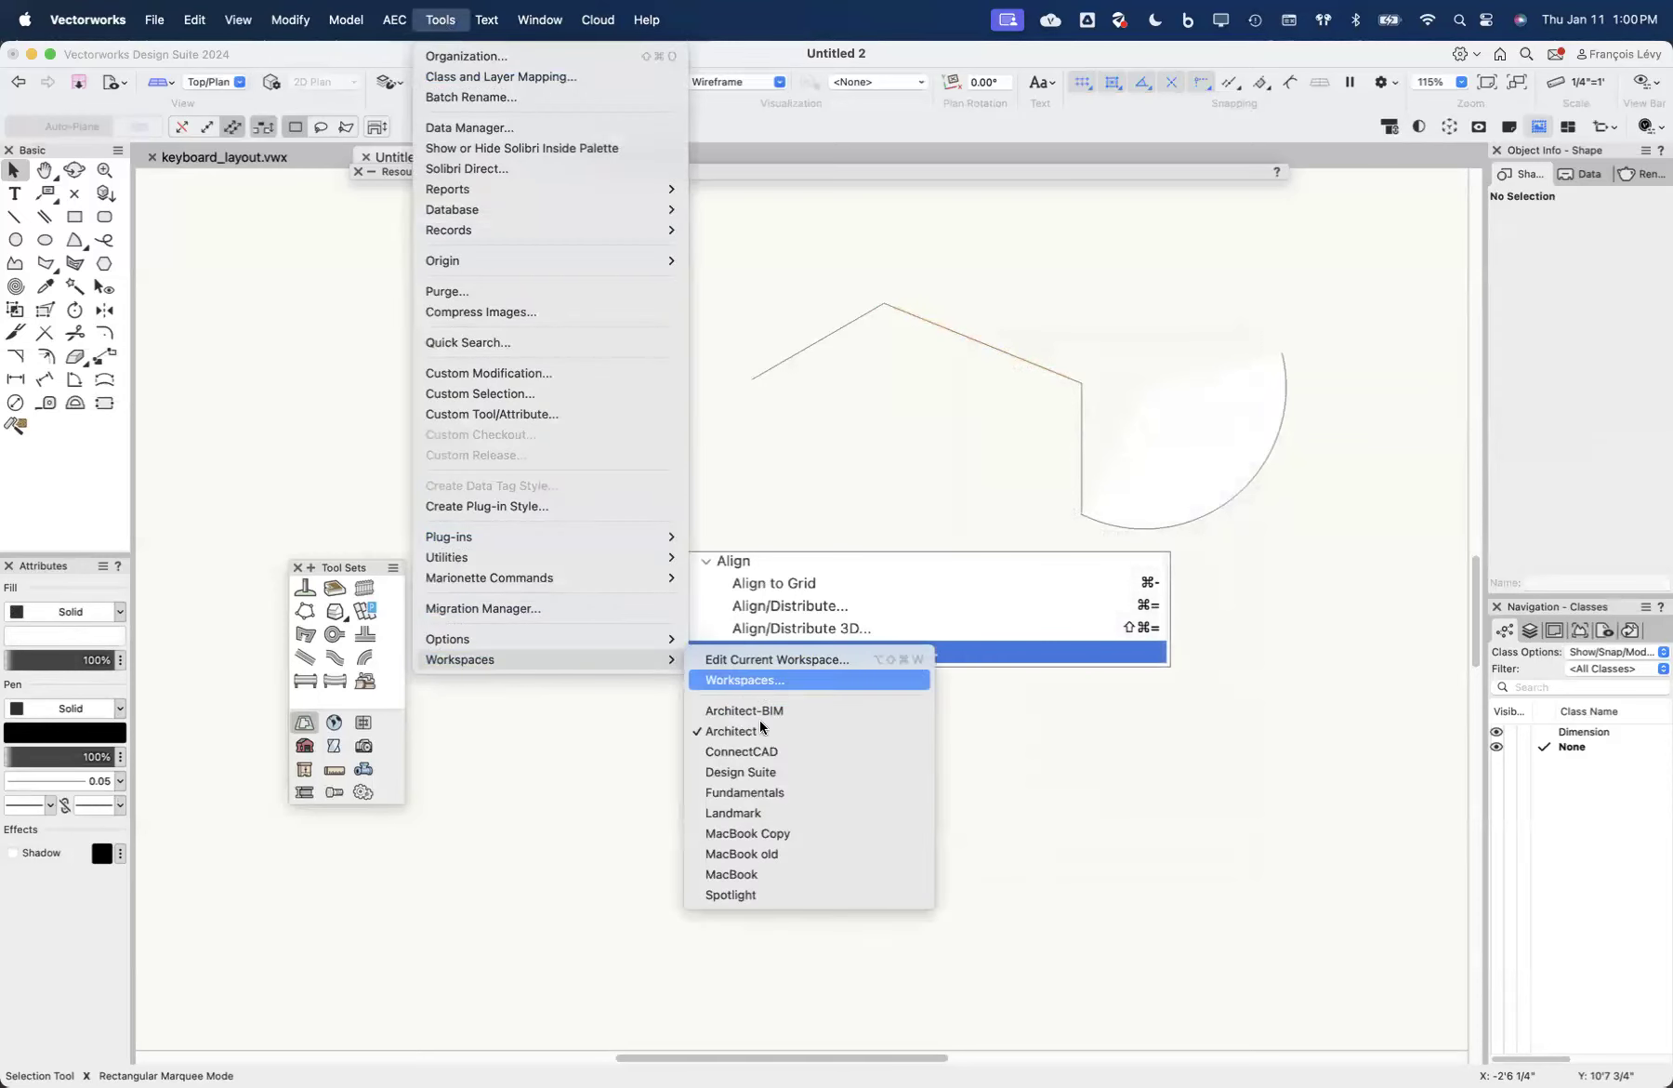
click(770, 833)
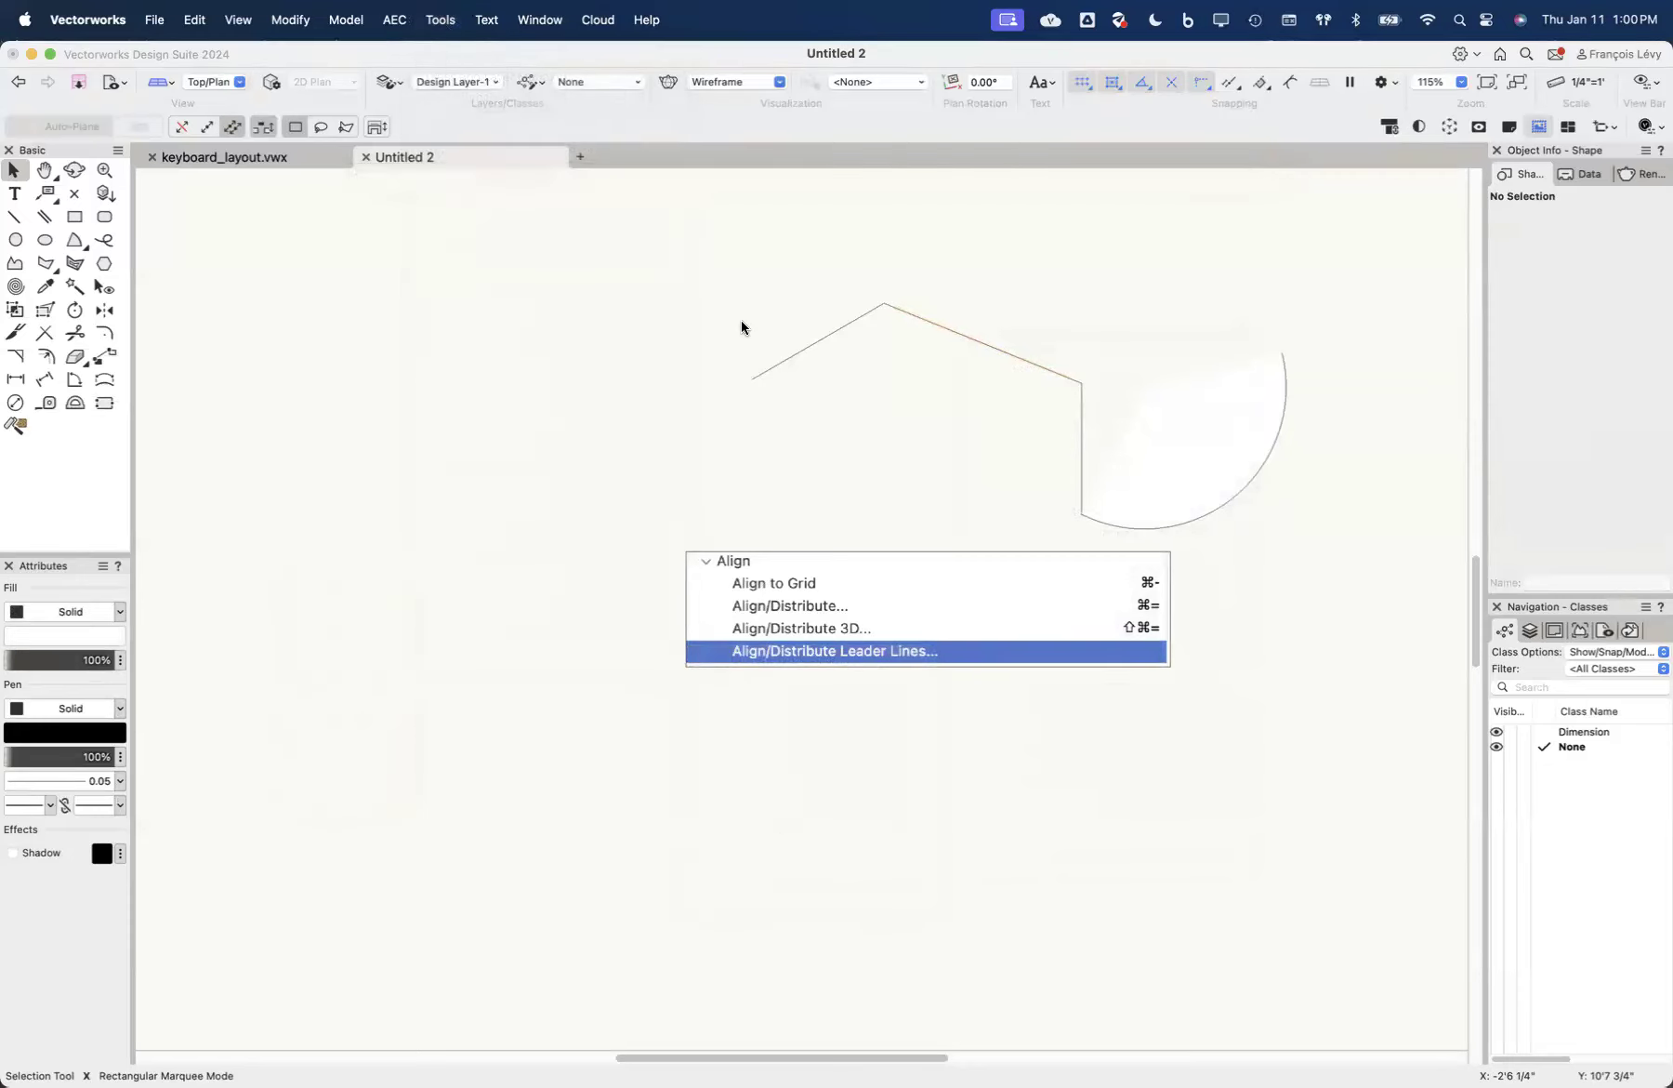
Step: Examine the Object Context and Document Context menu commands of the current workspace in the Workspace Editor
click(441, 20)
mouse_move(500, 662)
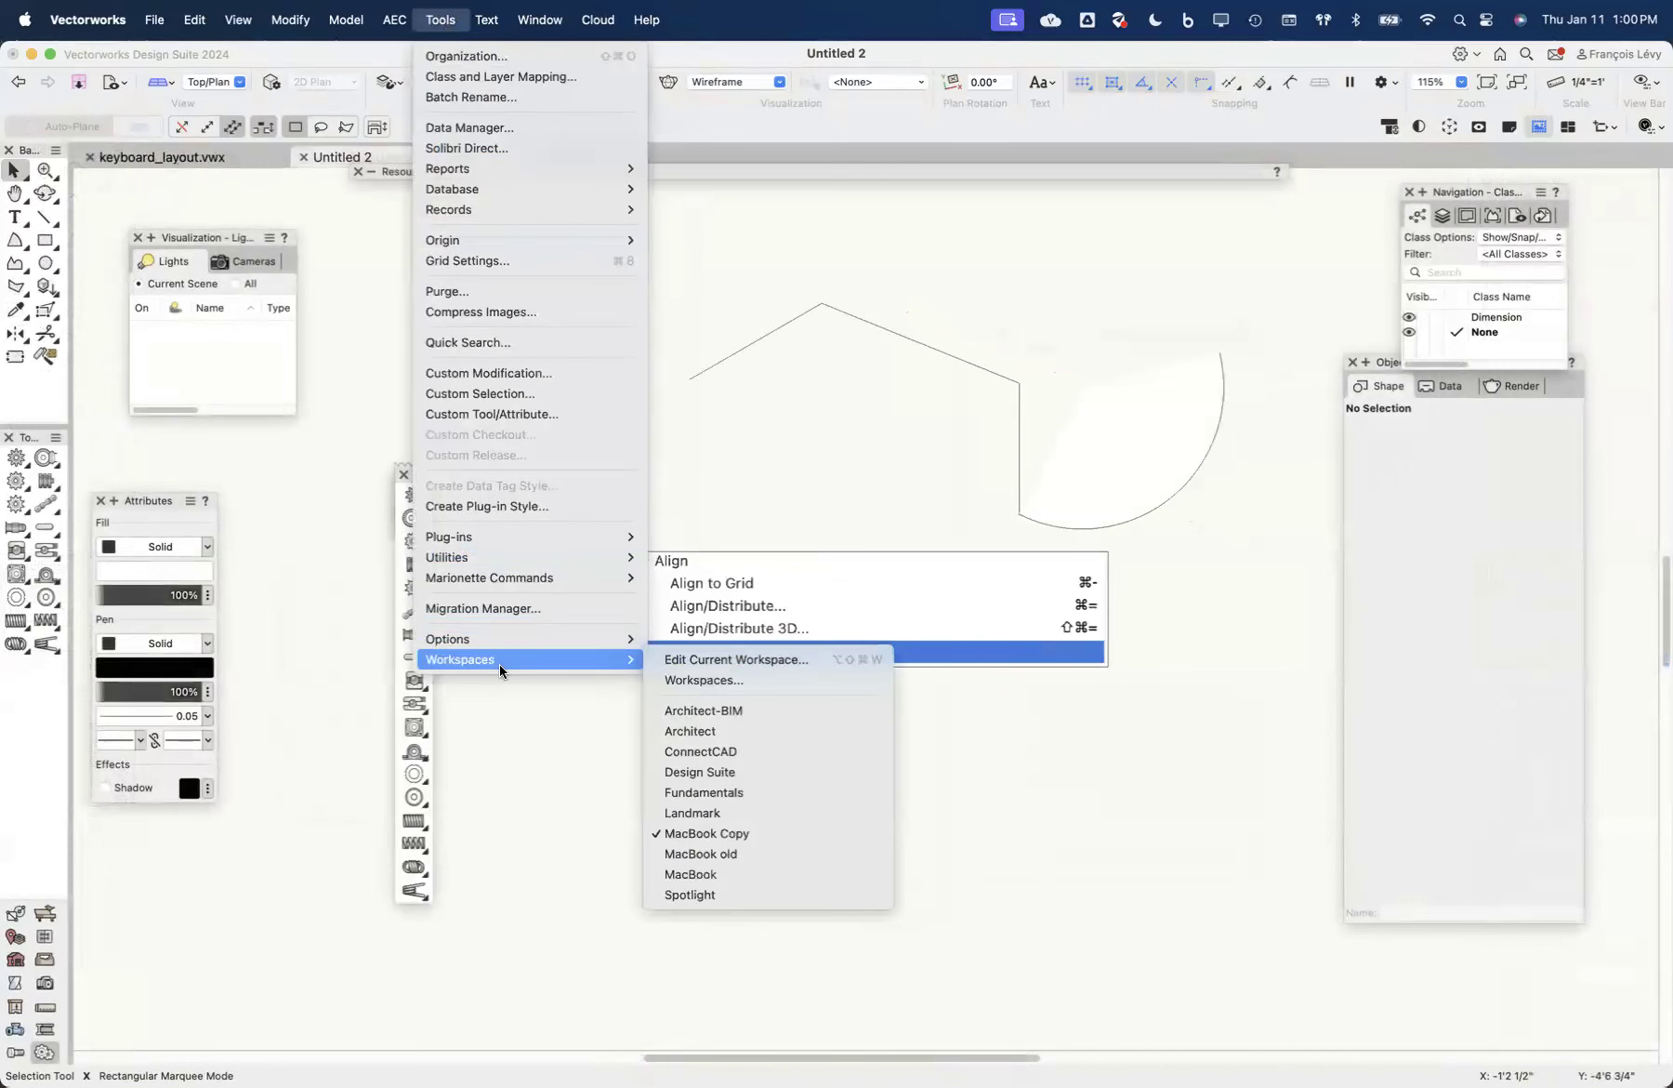
click(743, 661)
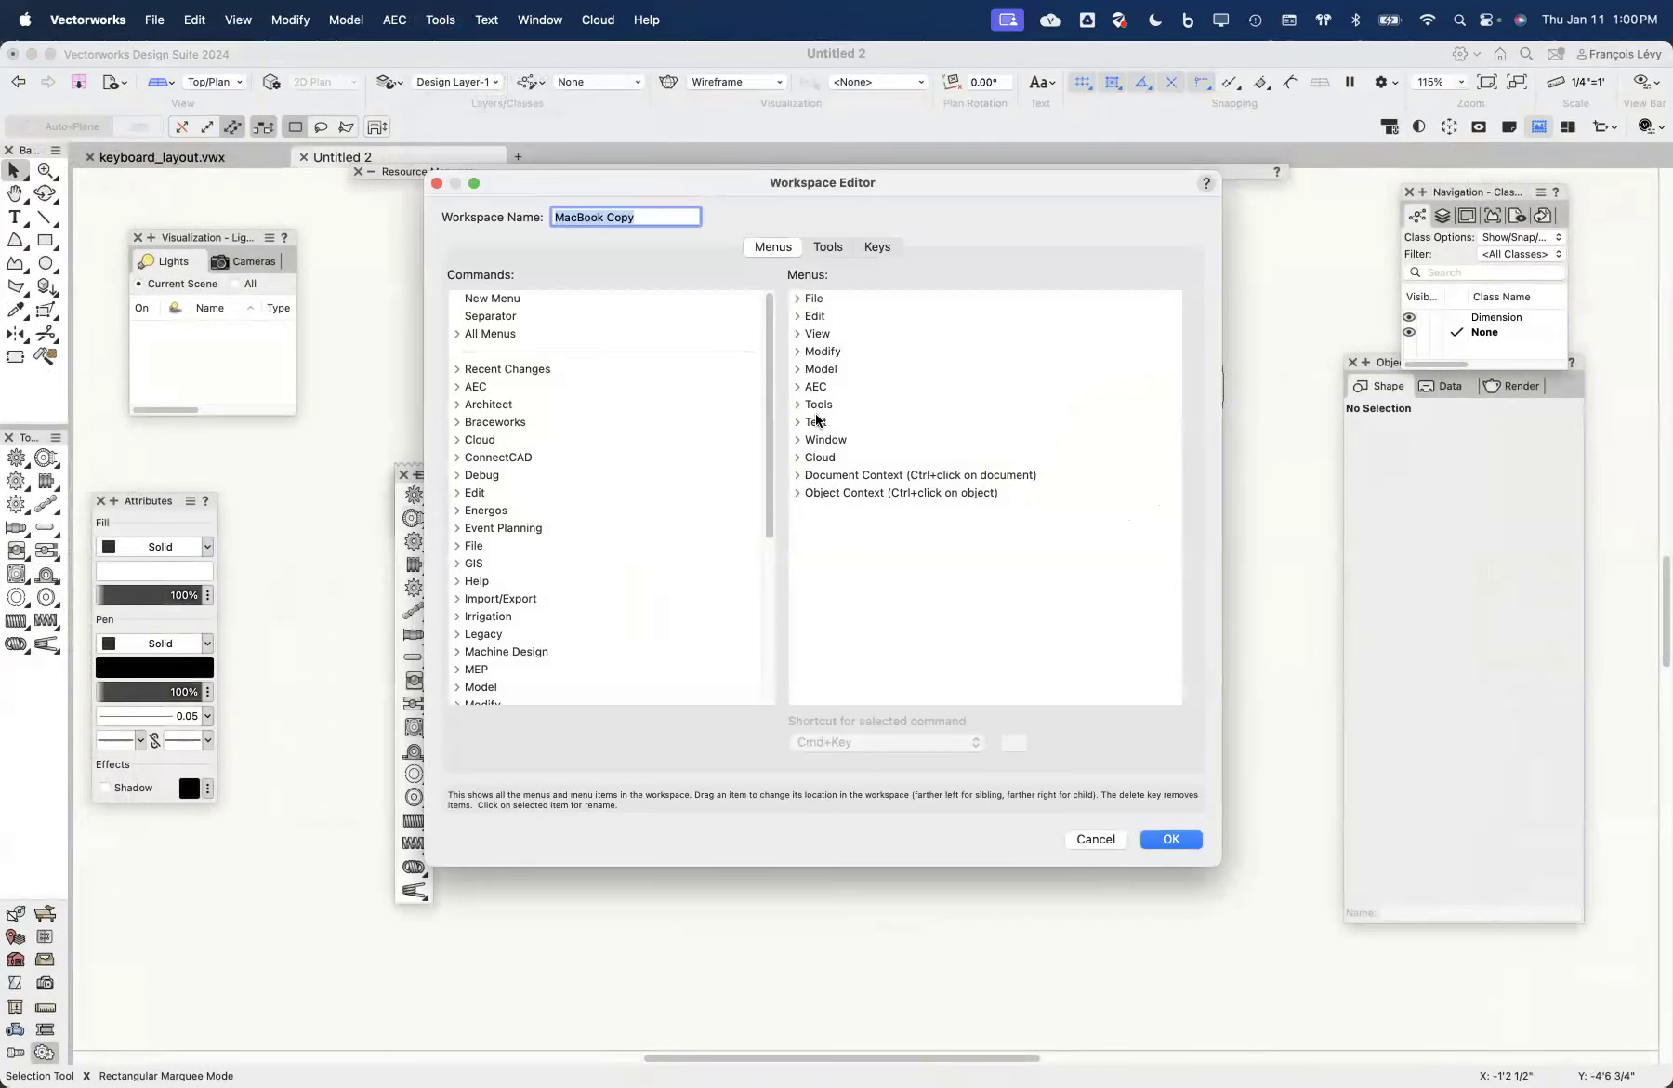
click(797, 493)
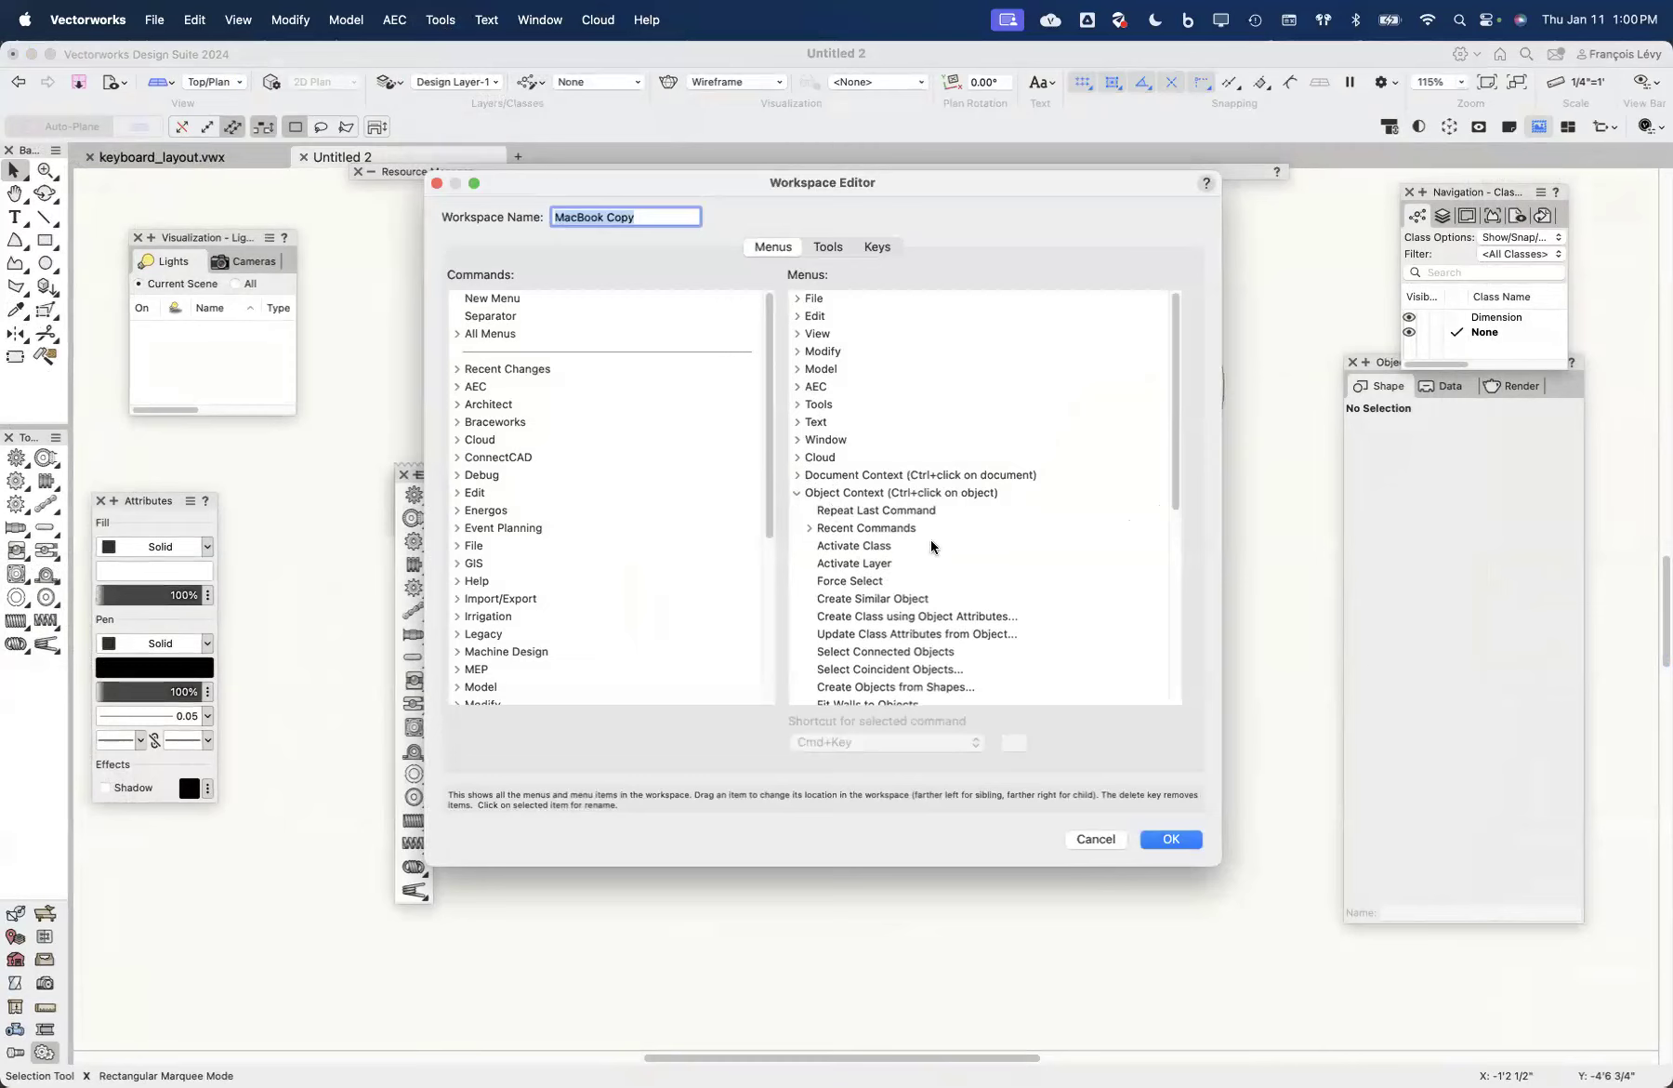
scroll(931, 538, down, 5)
scroll(931, 539, up, 4)
click(797, 403)
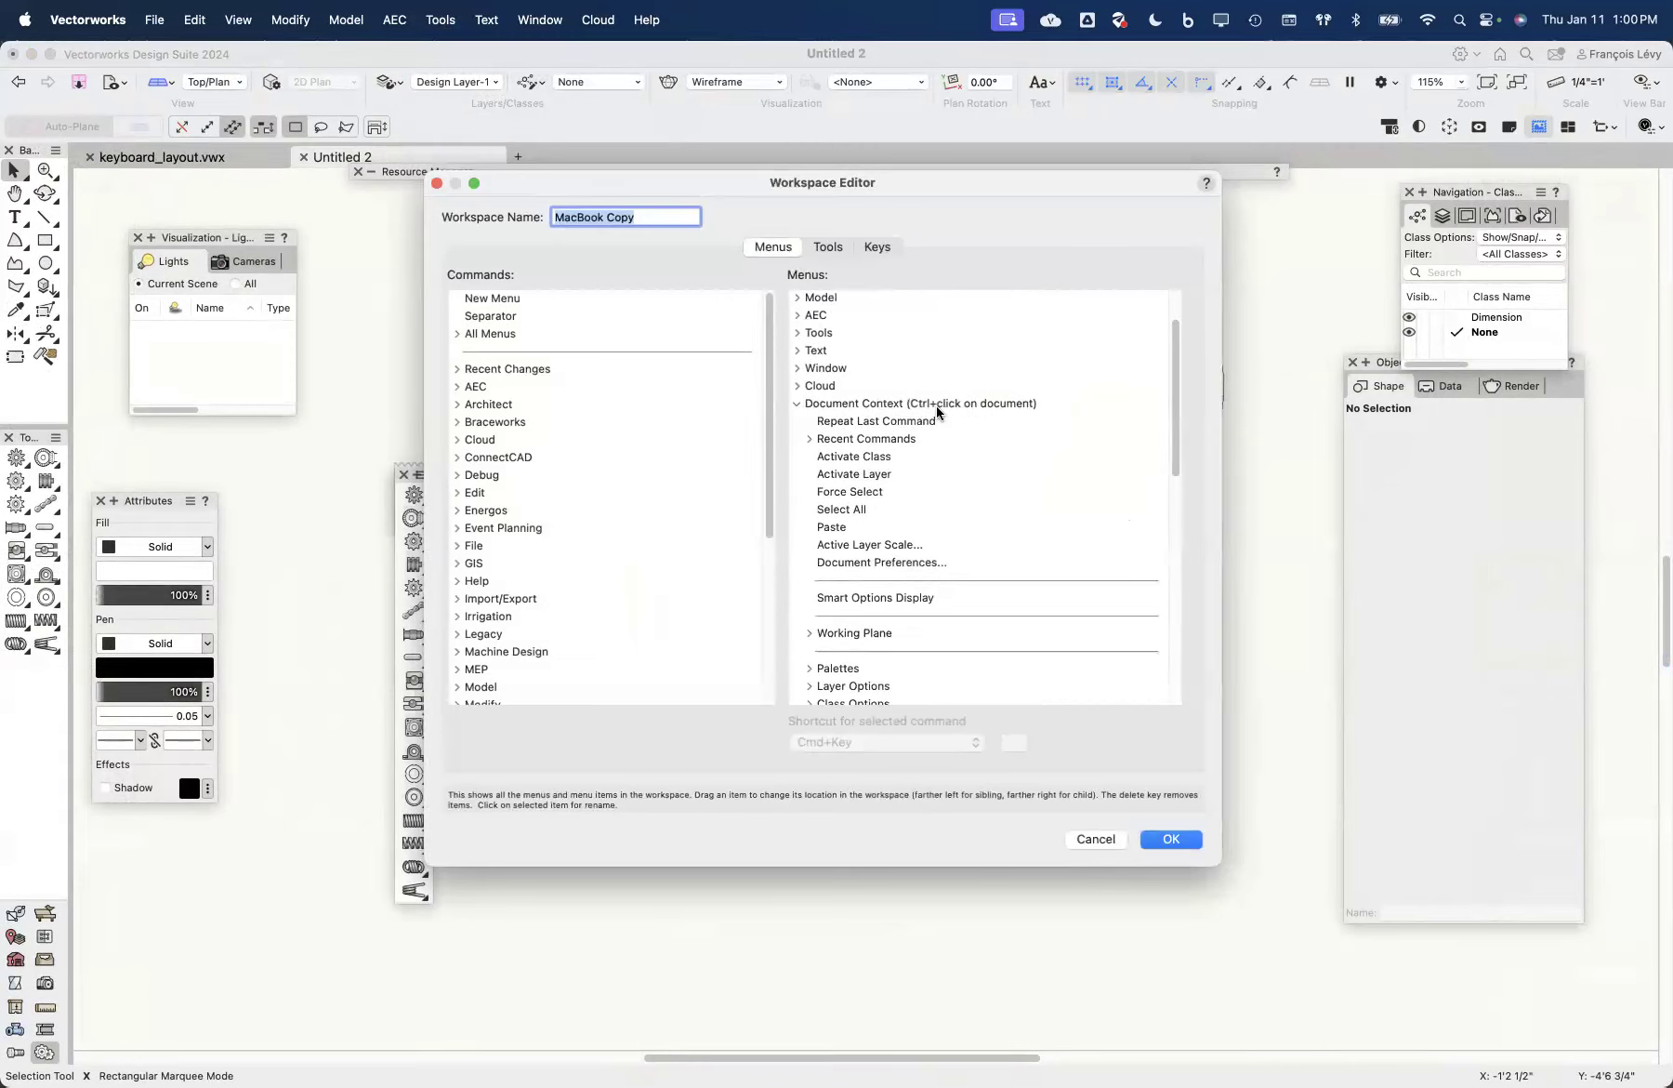
scroll(950, 405, down, 5)
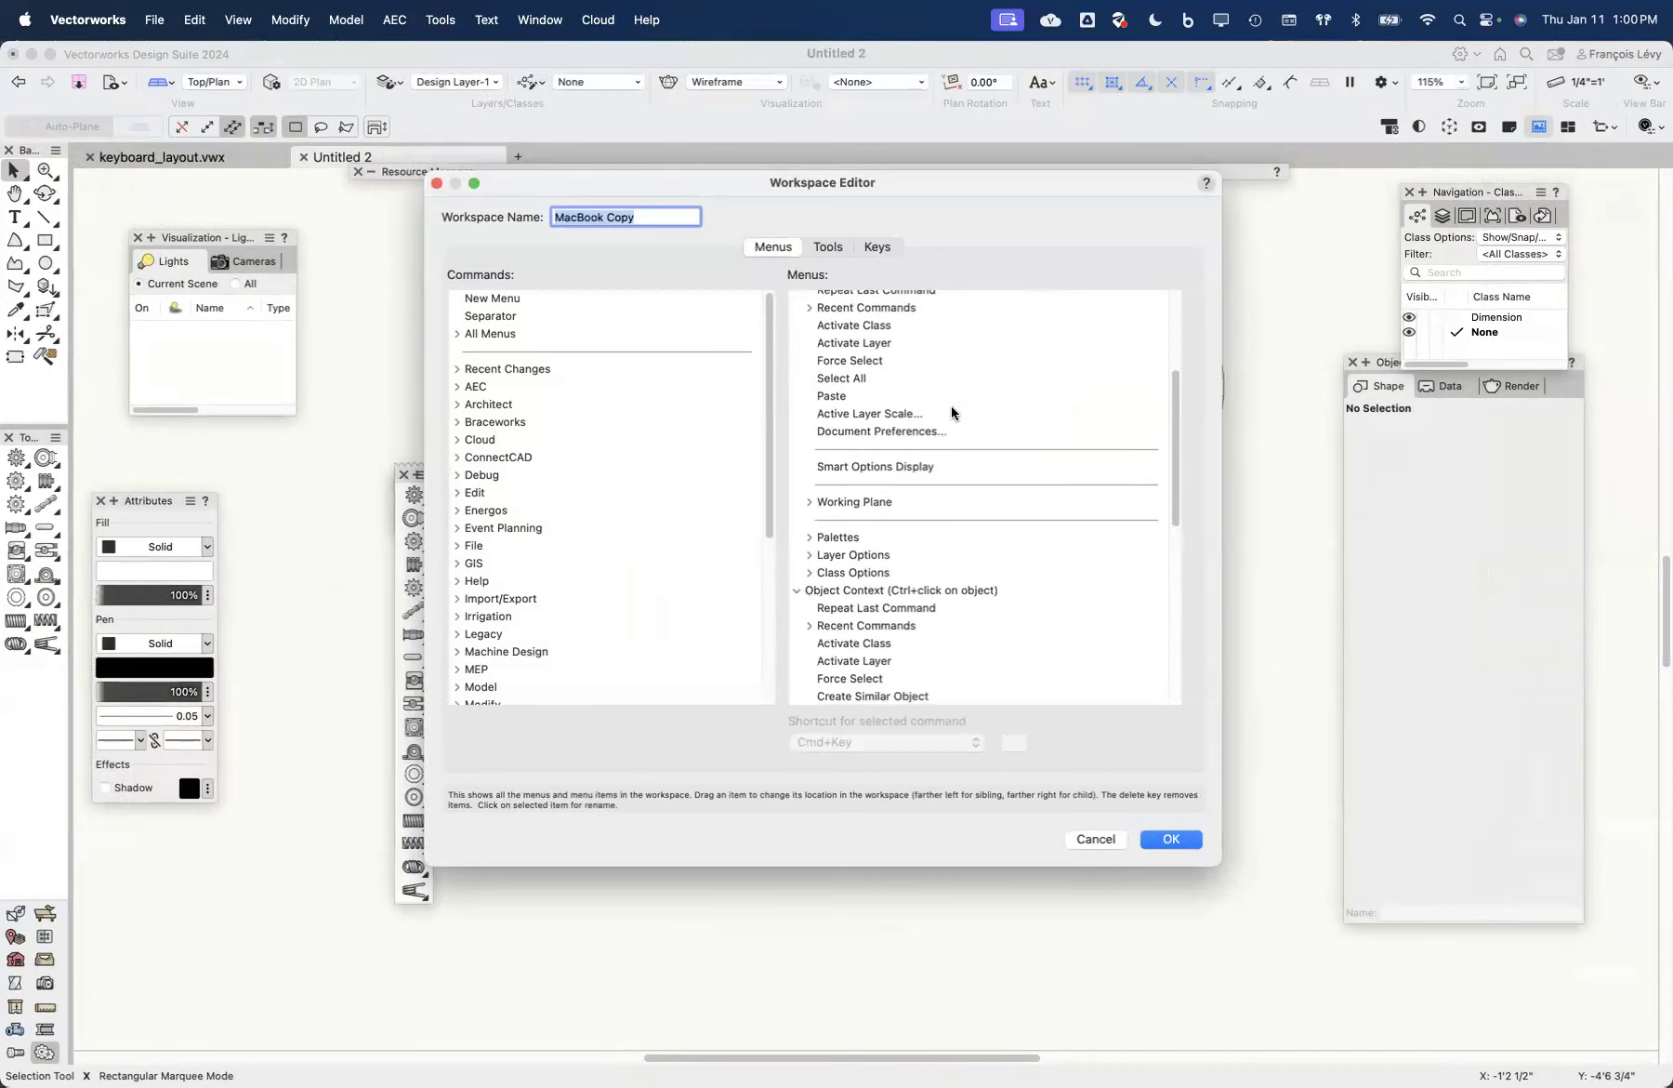
scroll(920, 545, down, 10)
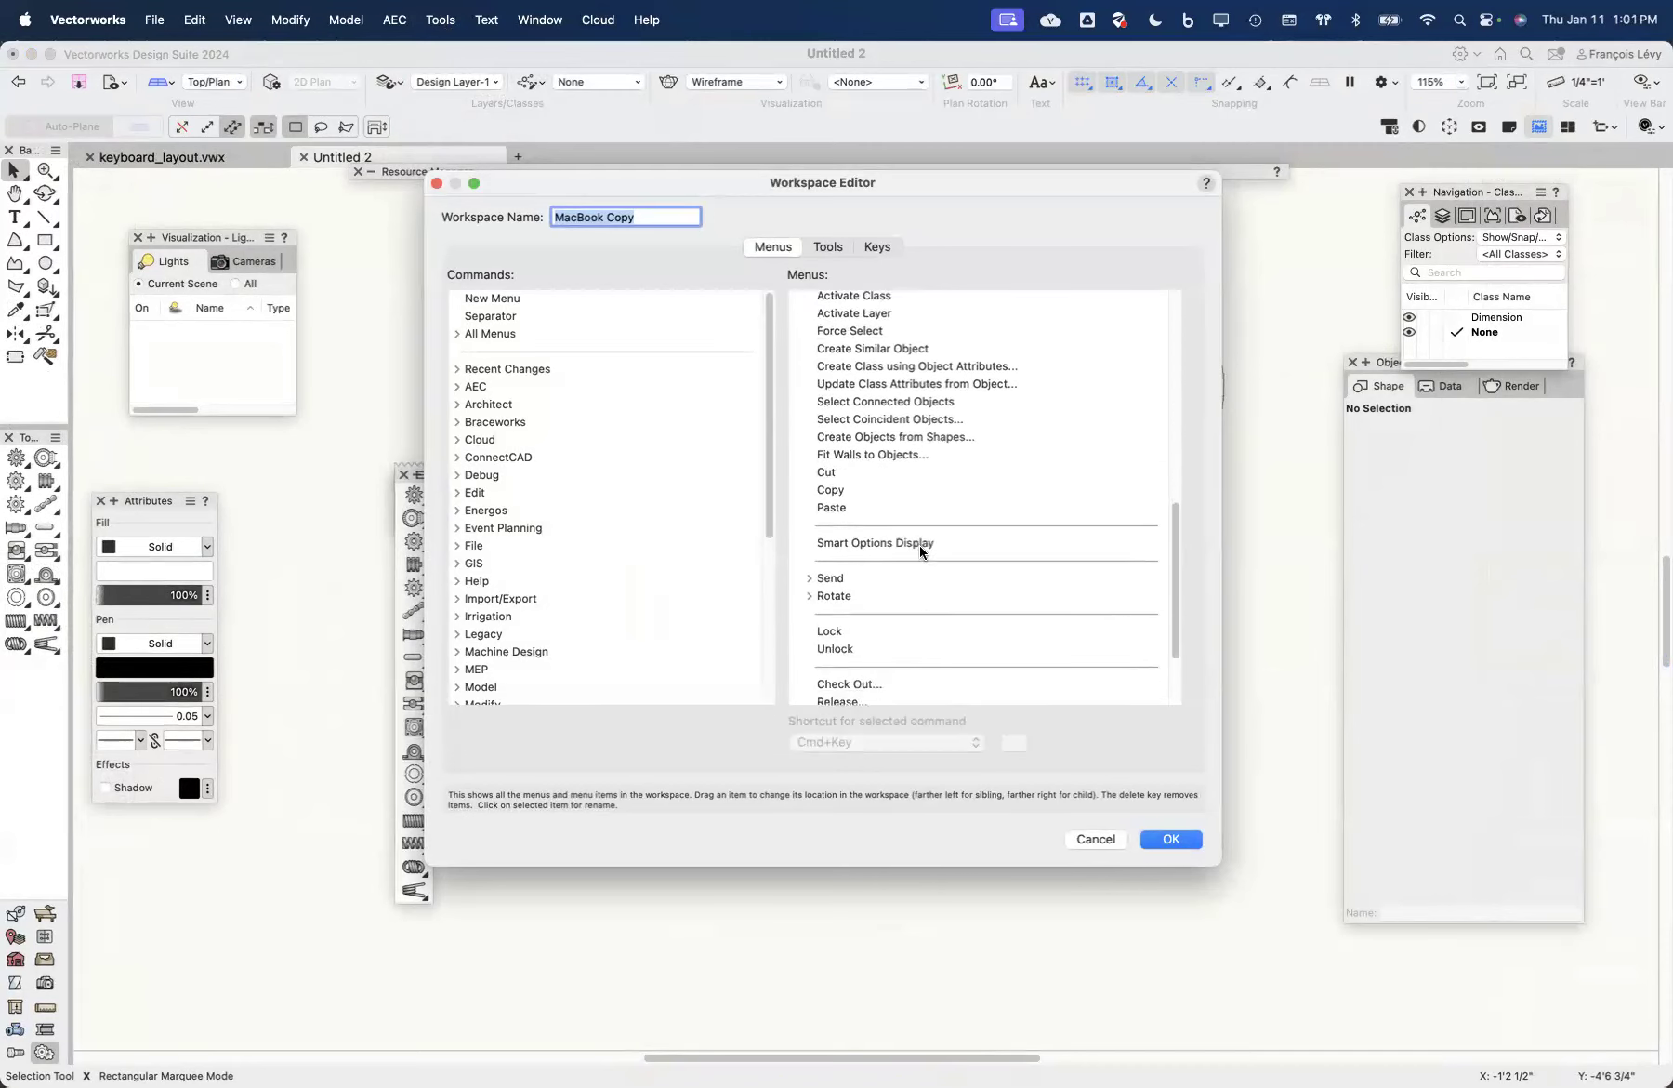
scroll(919, 552, up, 5)
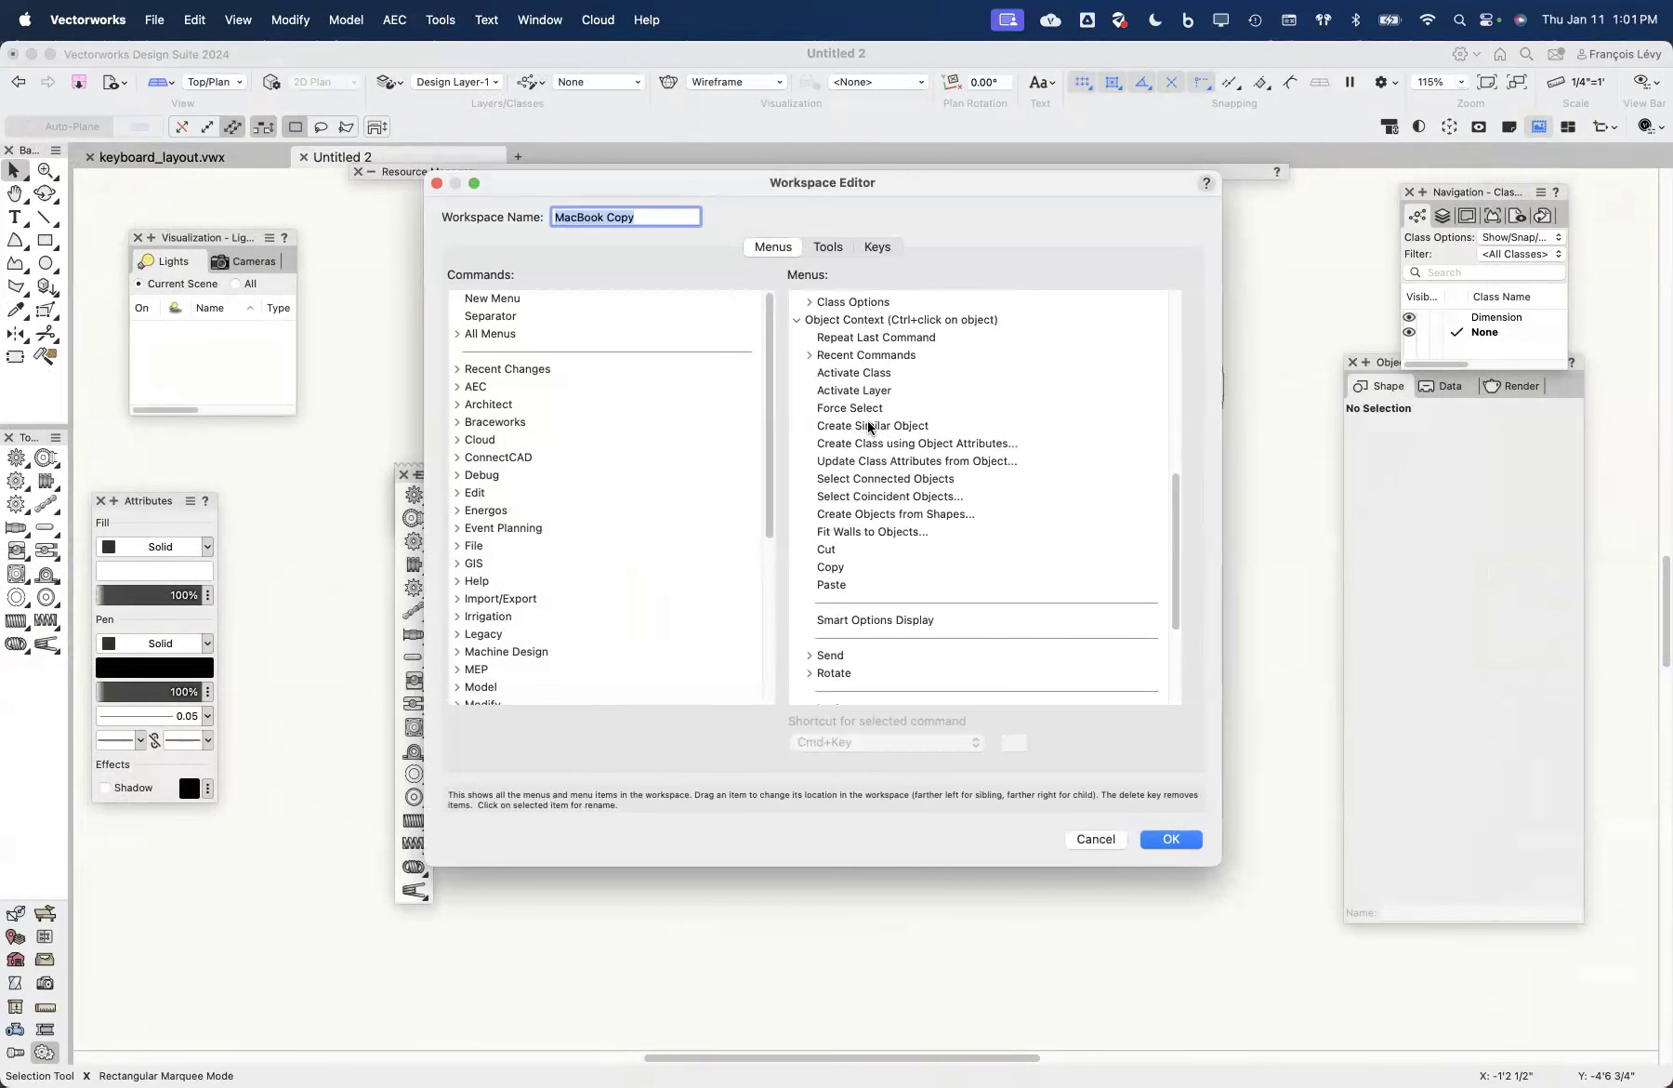
Step: Select the Select Connected Objects entry under Object Context, and locate that command in the list of all available menu commands
click(878, 482)
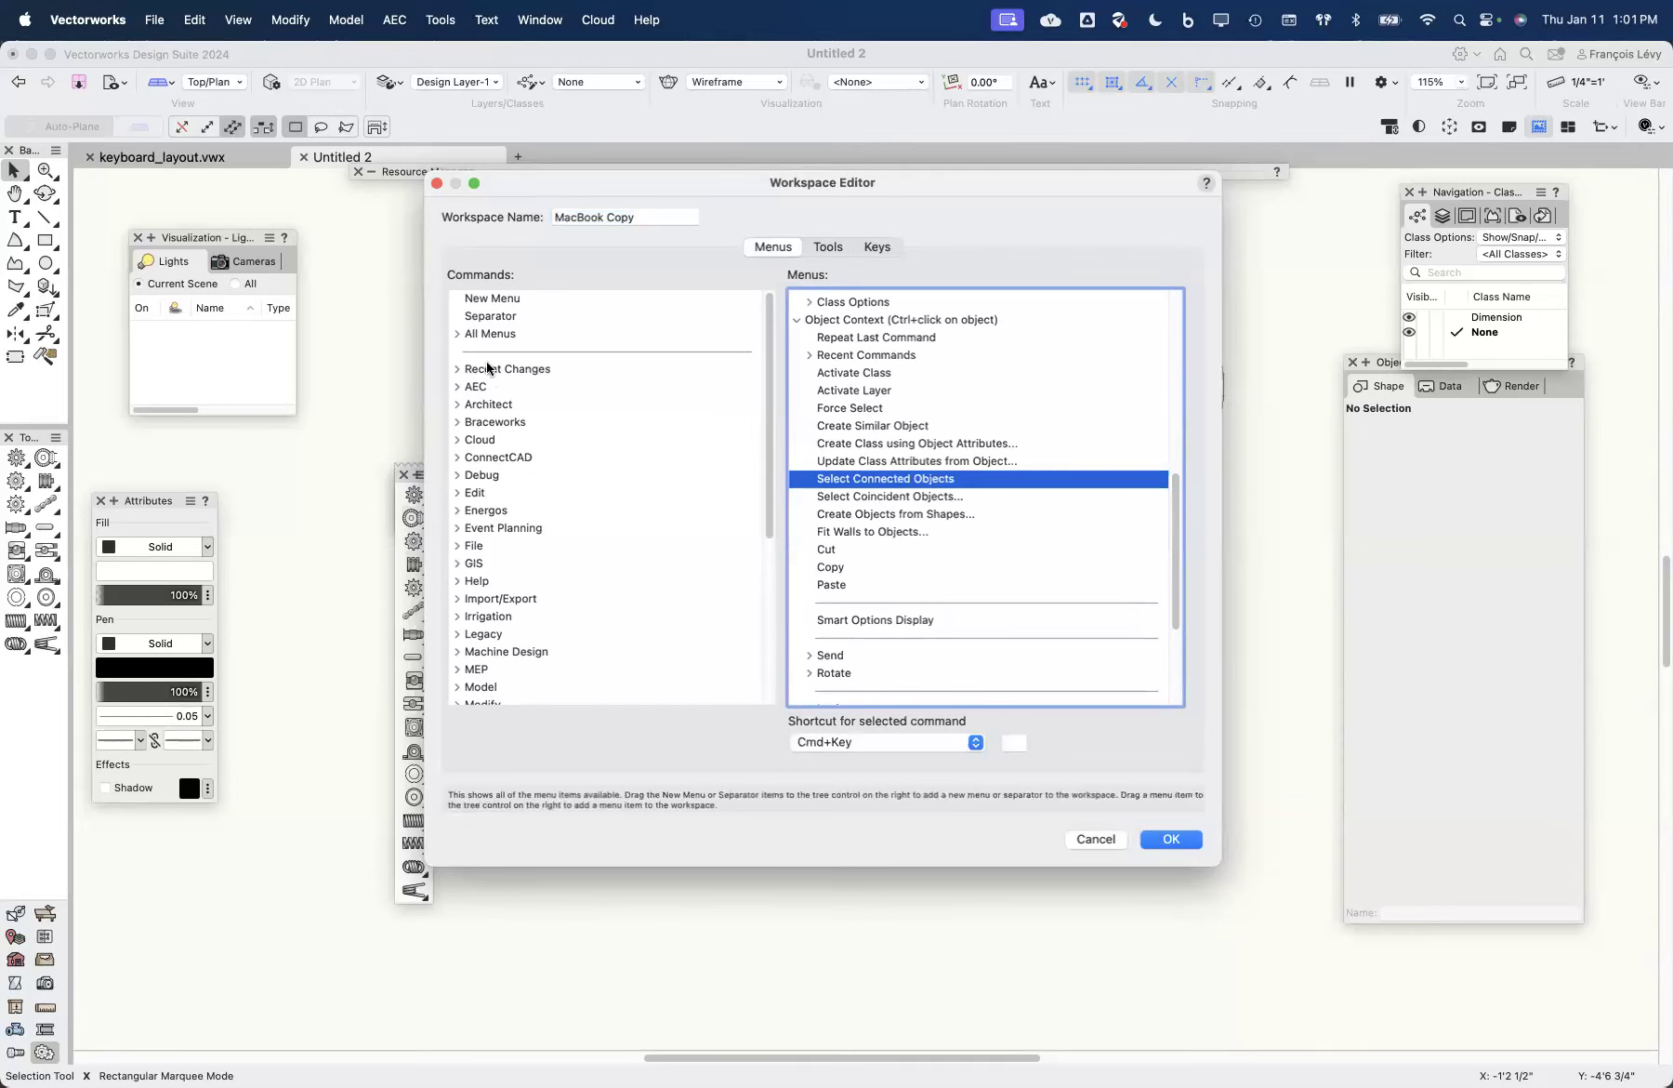
scroll(470, 439, down, 5)
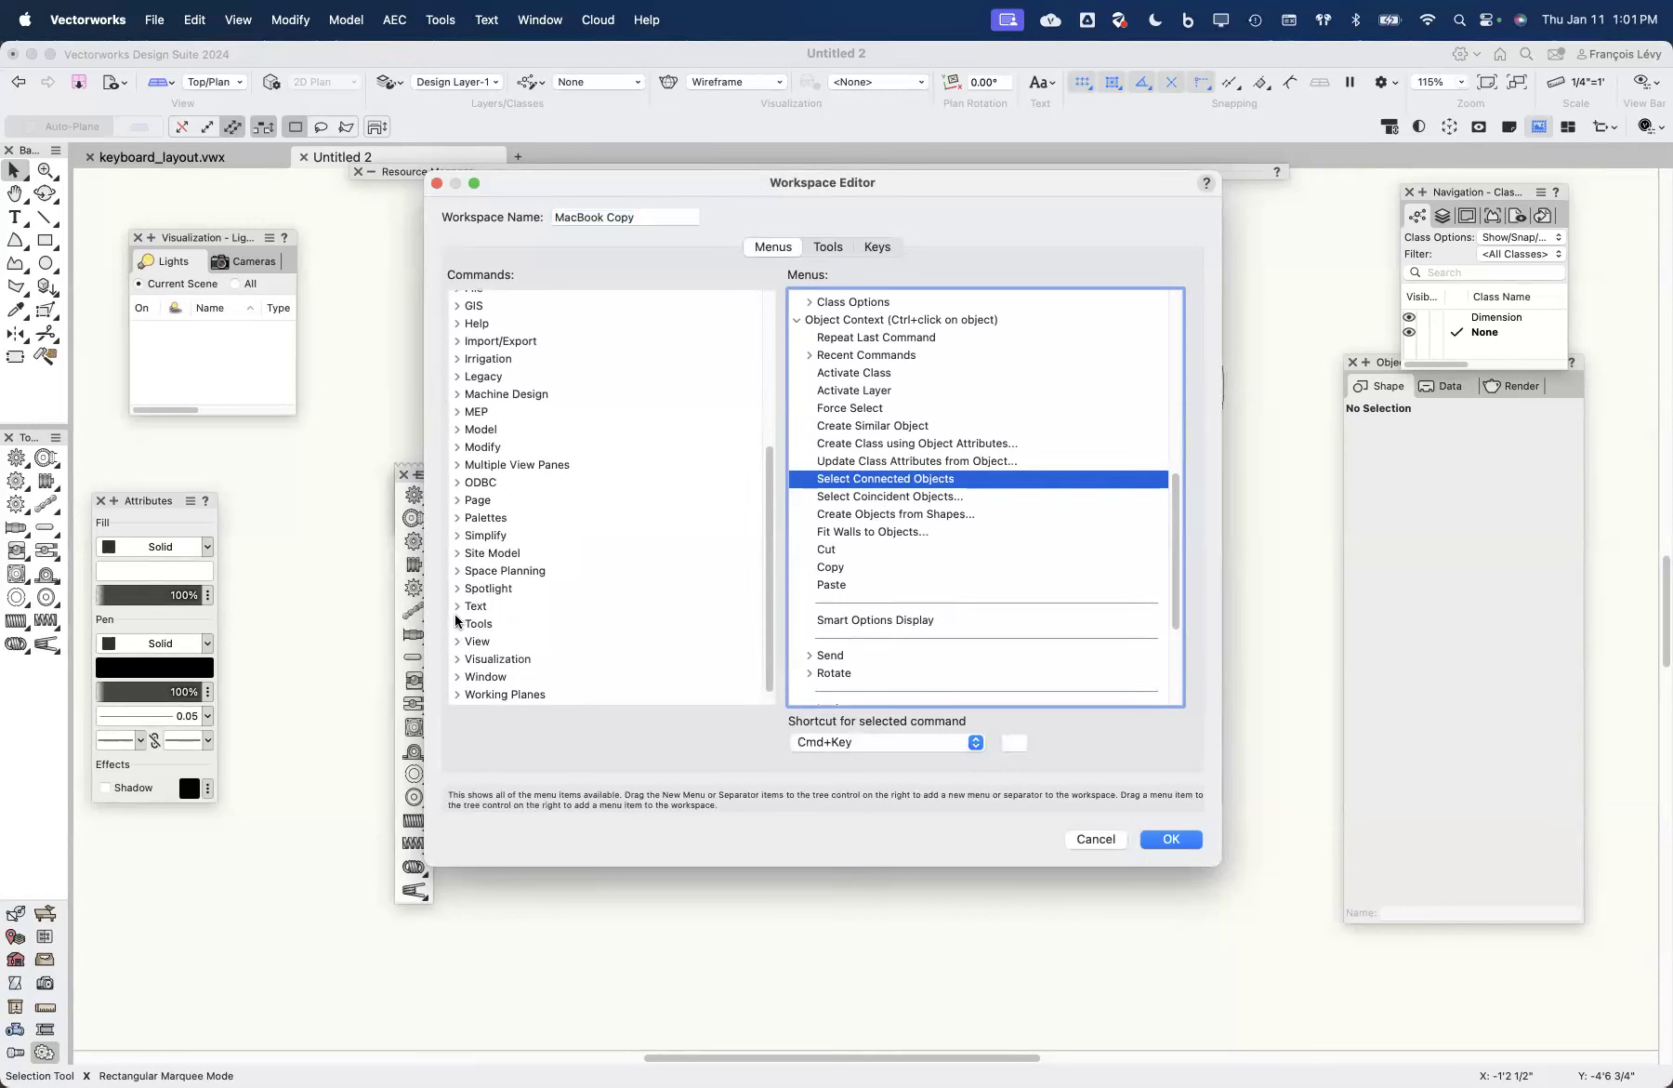
scroll(453, 557, up, 7)
click(457, 334)
scroll(578, 507, down, 10)
scroll(578, 507, down, 10)
drag(770, 356, 765, 600)
scroll(770, 603, down, 10)
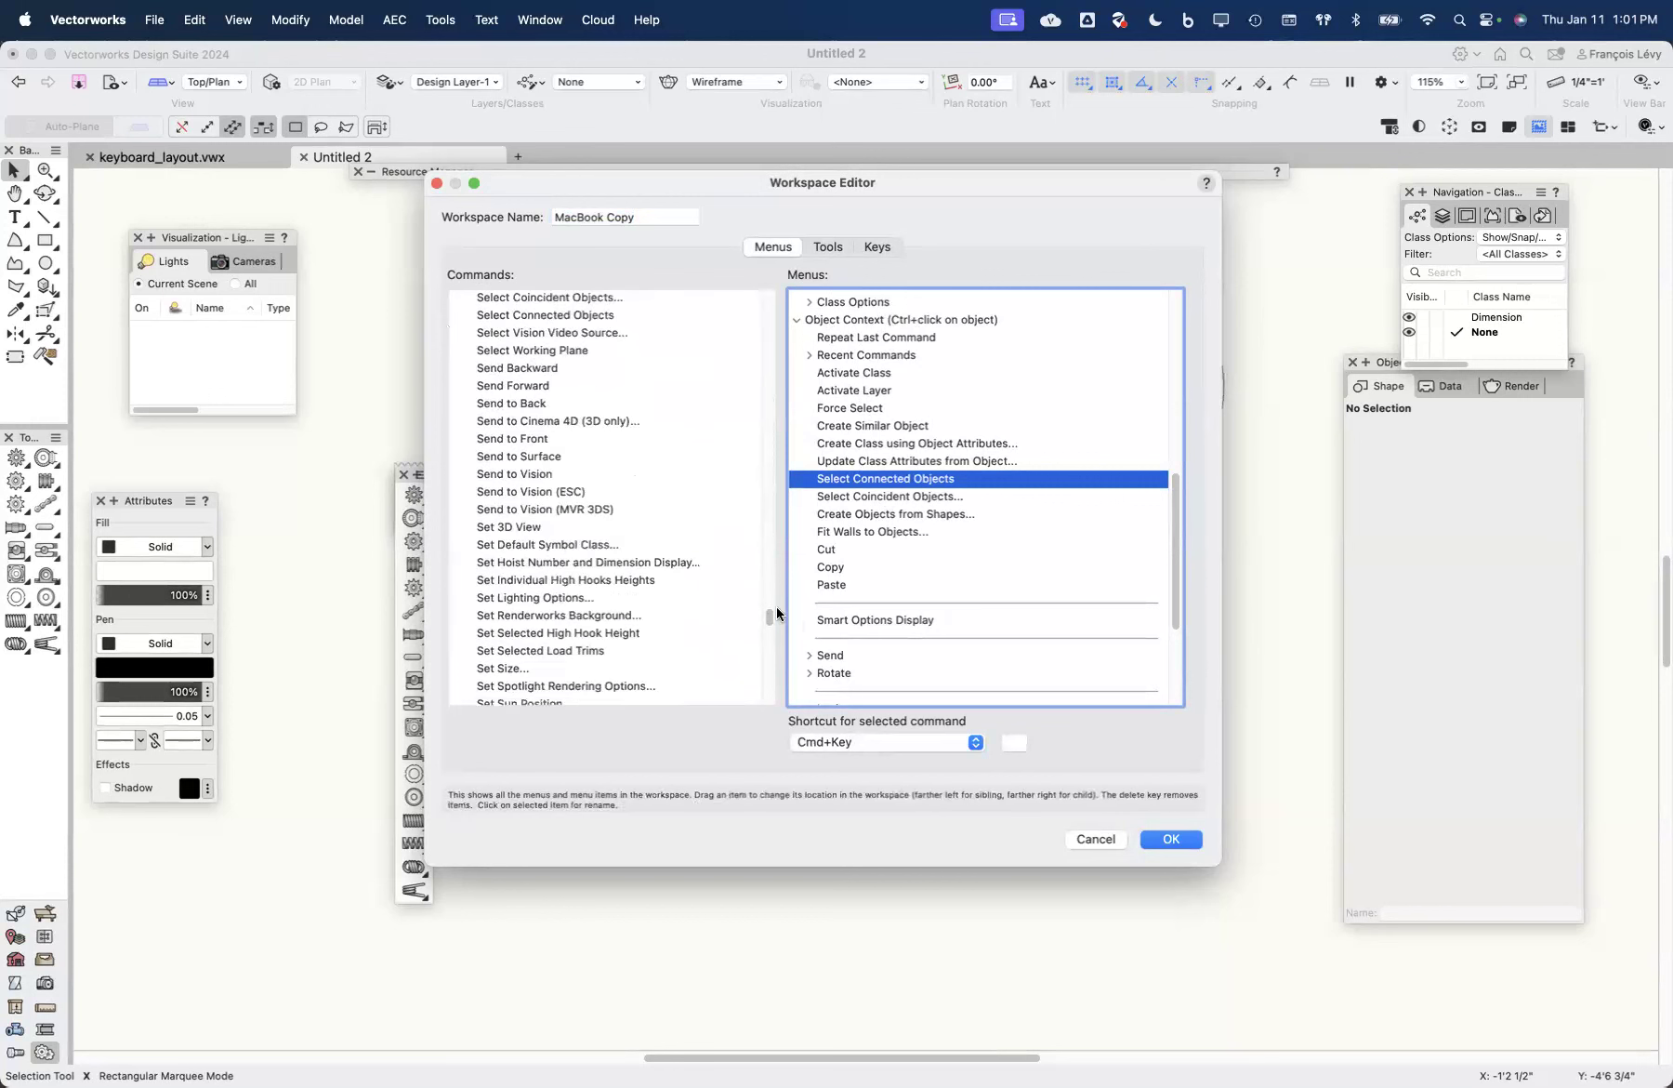
Step: Add the Select Connected Objects command to the Object Context menu a second time, and delete the duplicate entry
scroll(556, 552, up, 2)
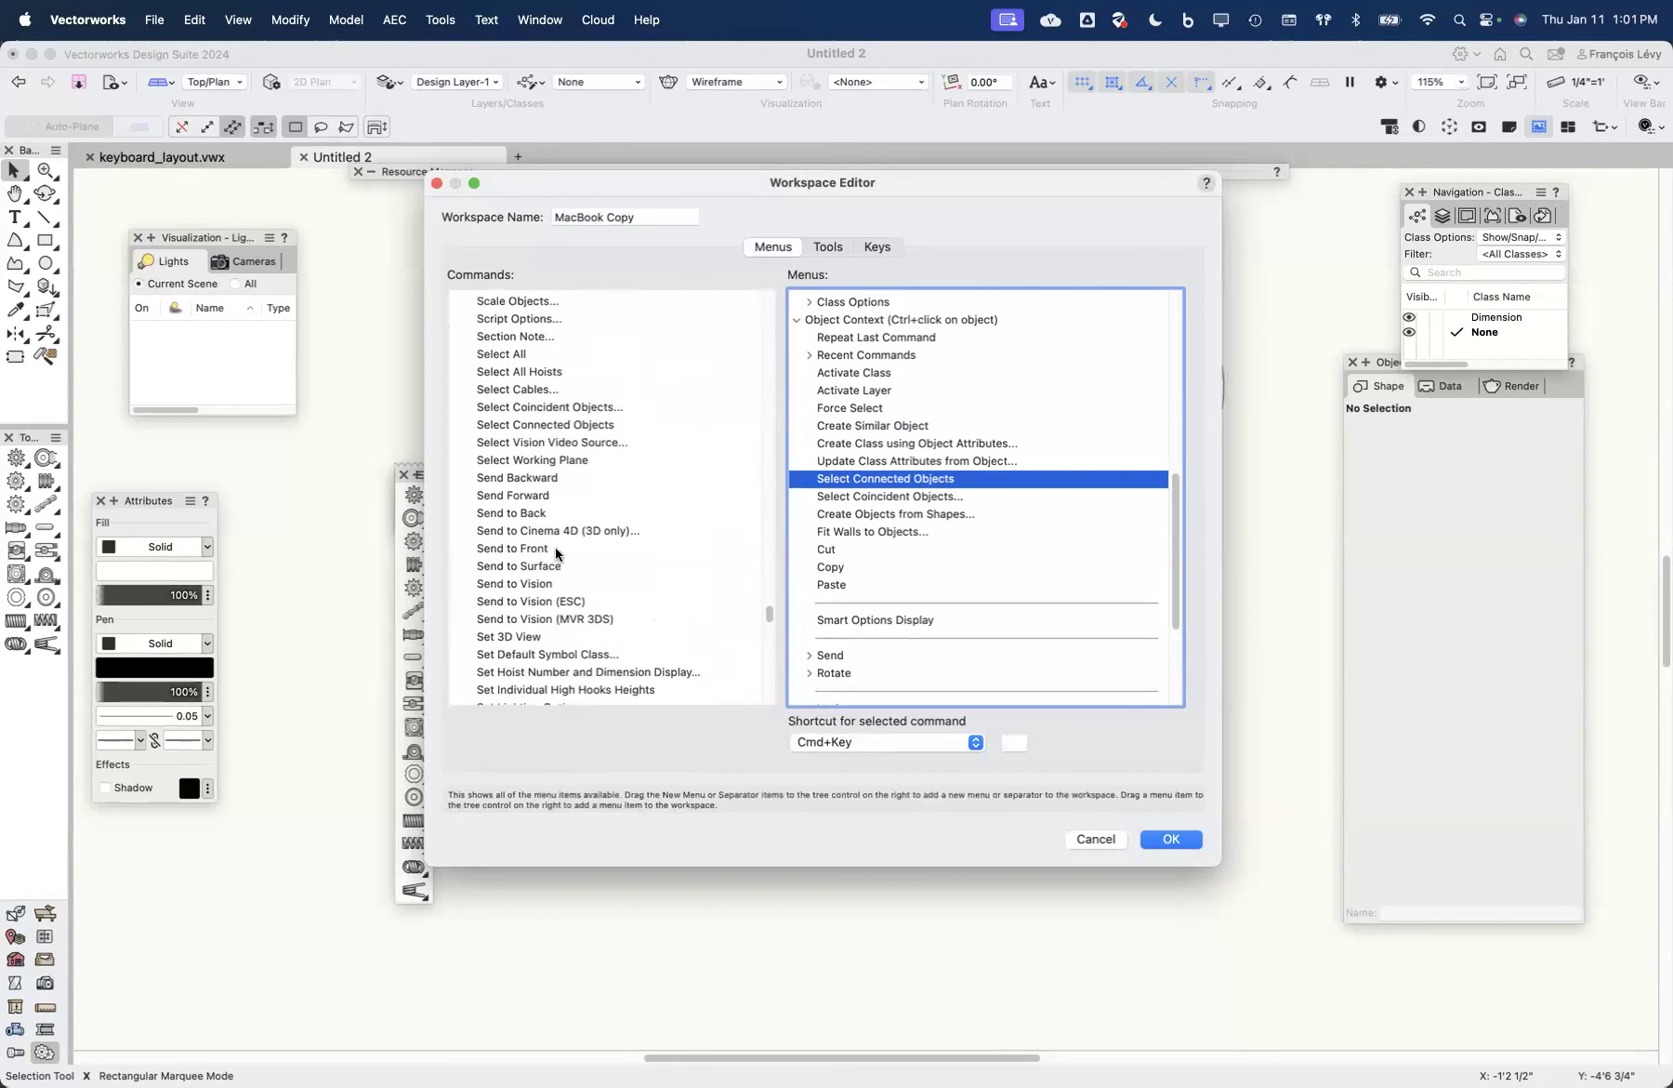
click(544, 426)
drag(546, 433, 958, 482)
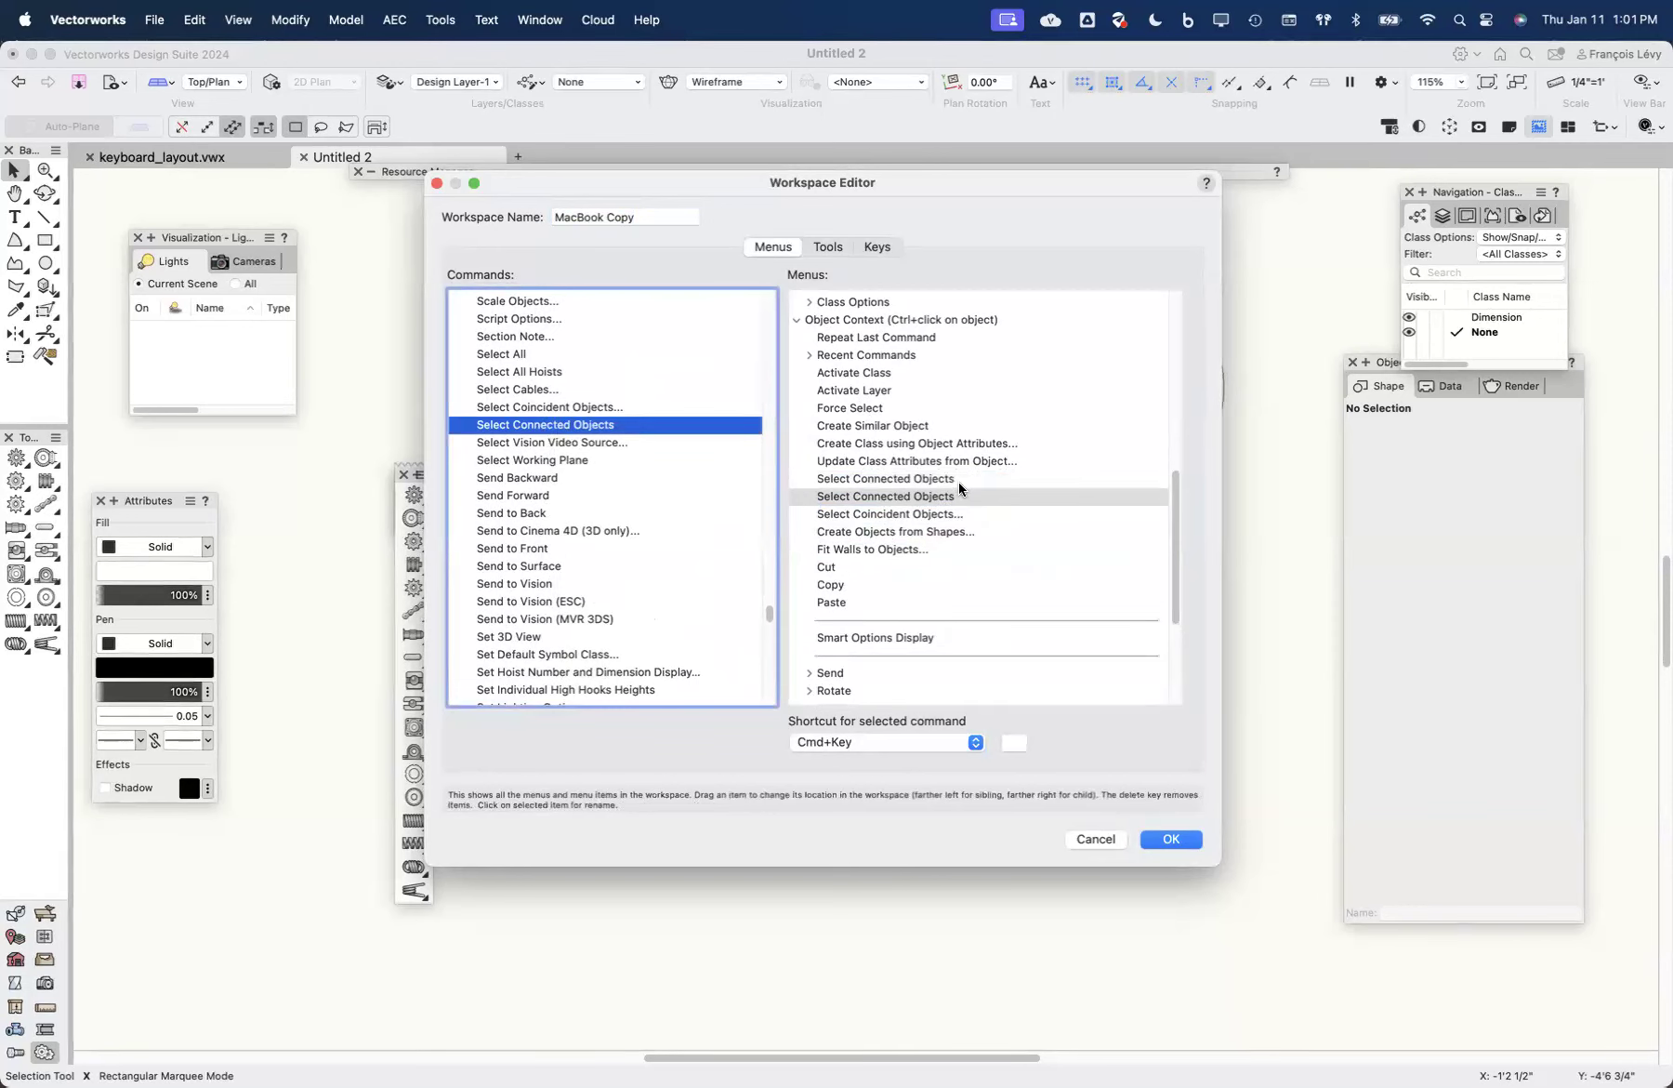
click(931, 495)
key(Delete)
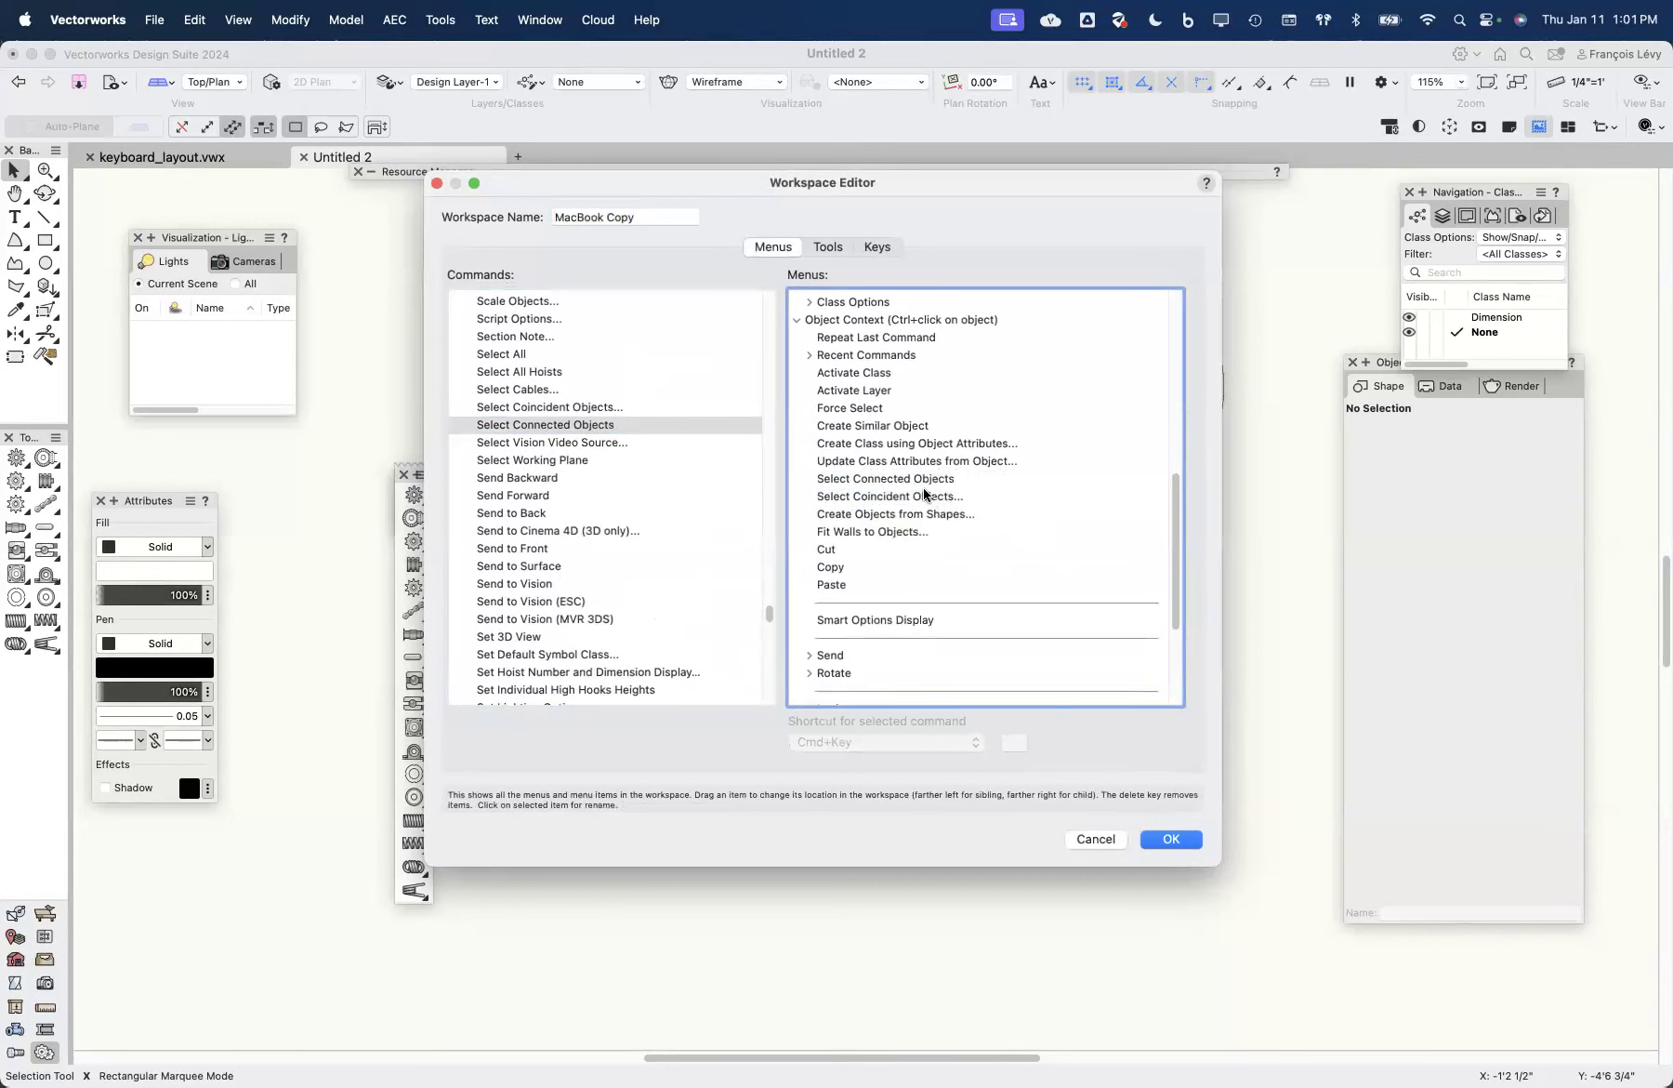
Step: Review the Object Context and Document Context entries, select Active Layer Scale under Document Context, and close the Workspace Editor without saving
click(893, 537)
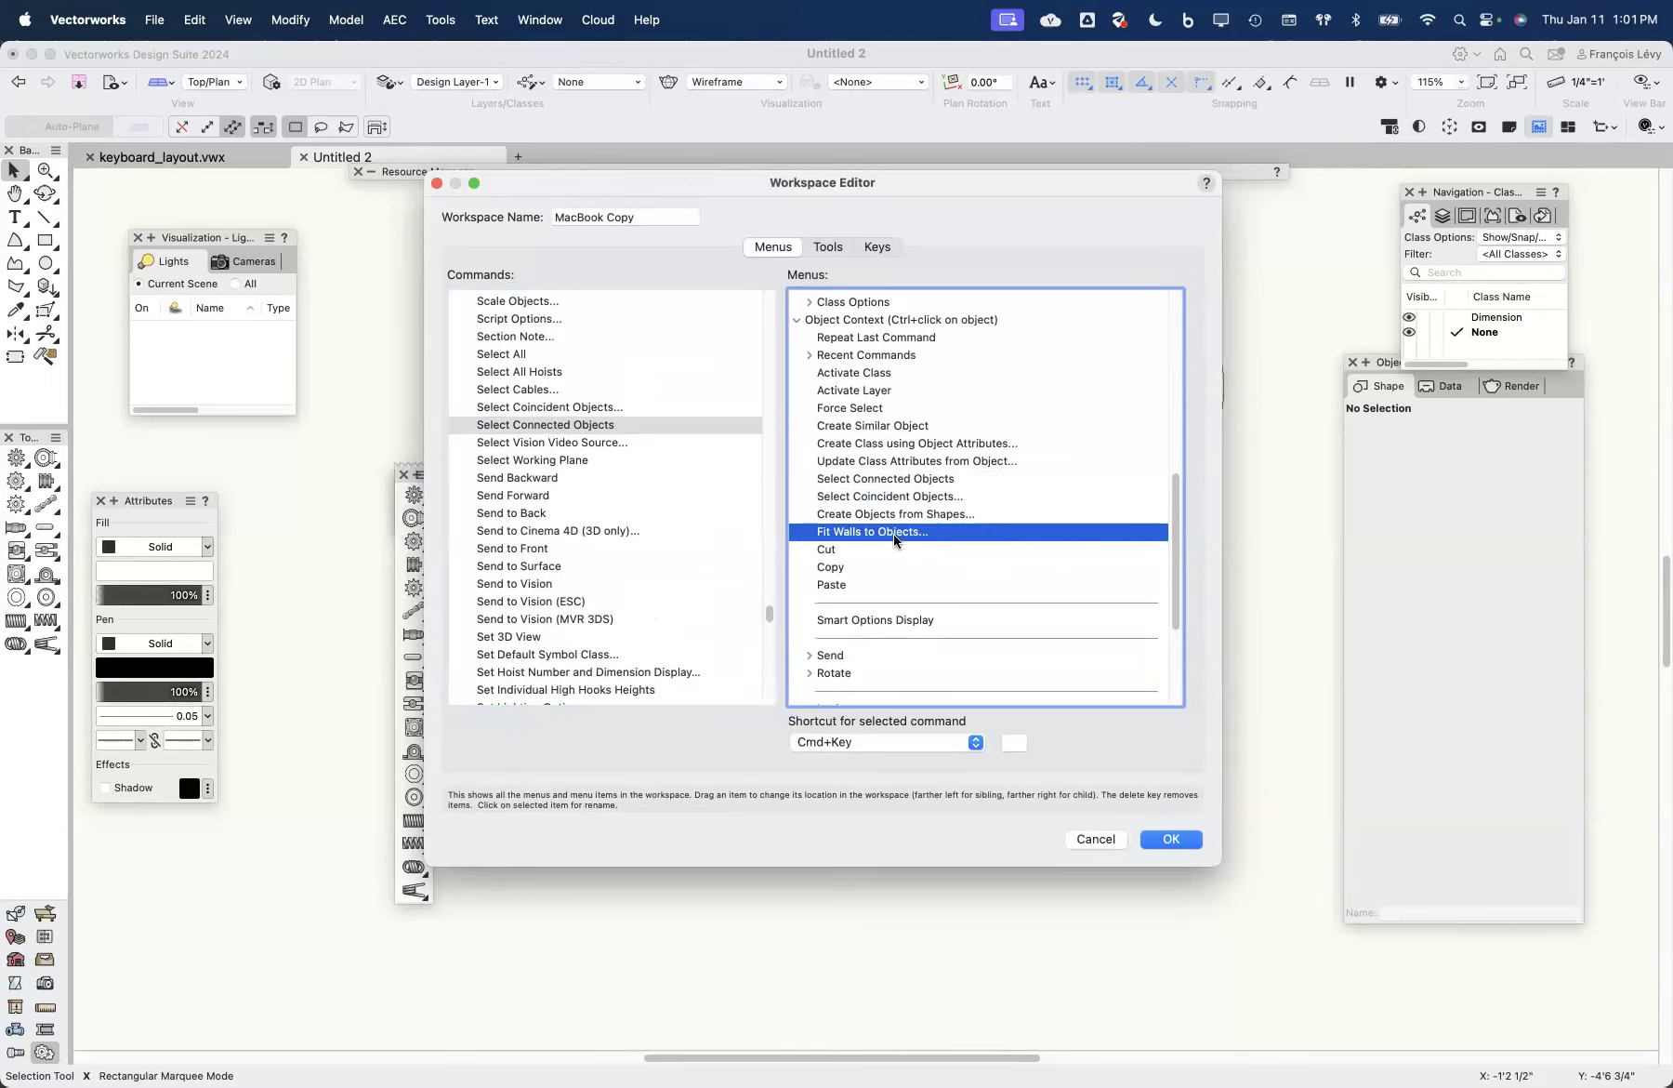
scroll(893, 537, down, 5)
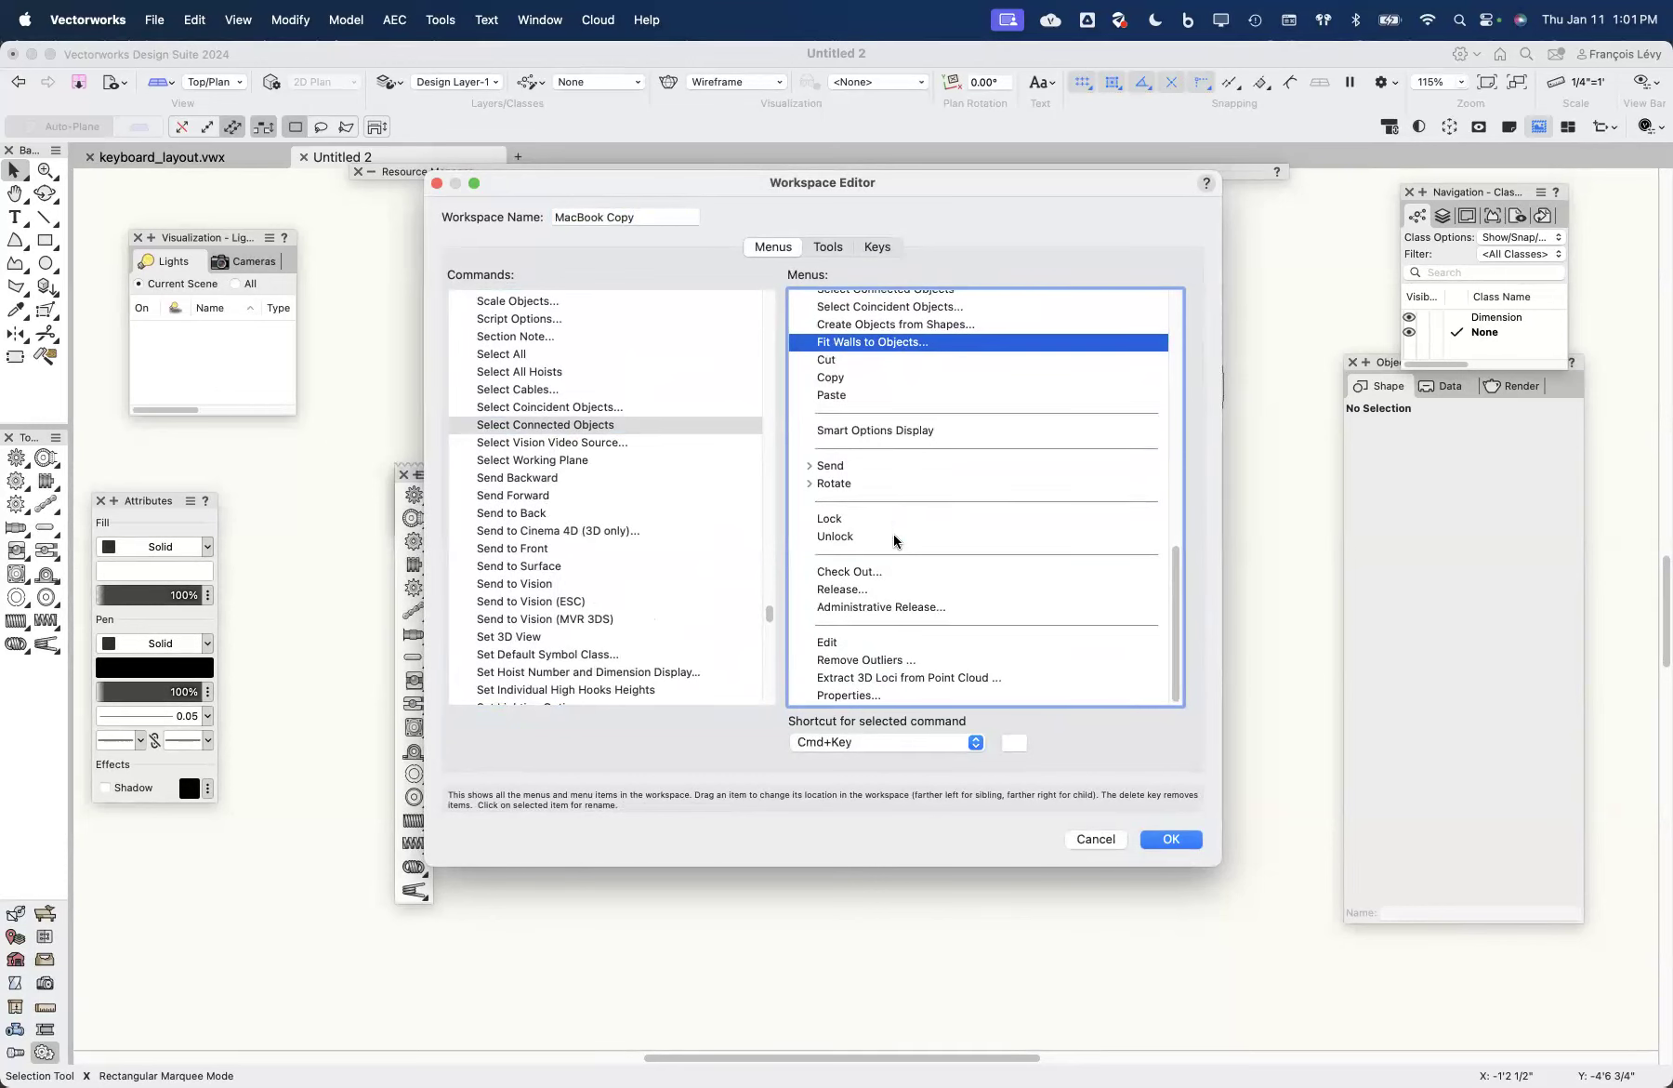
scroll(893, 539, up, 5)
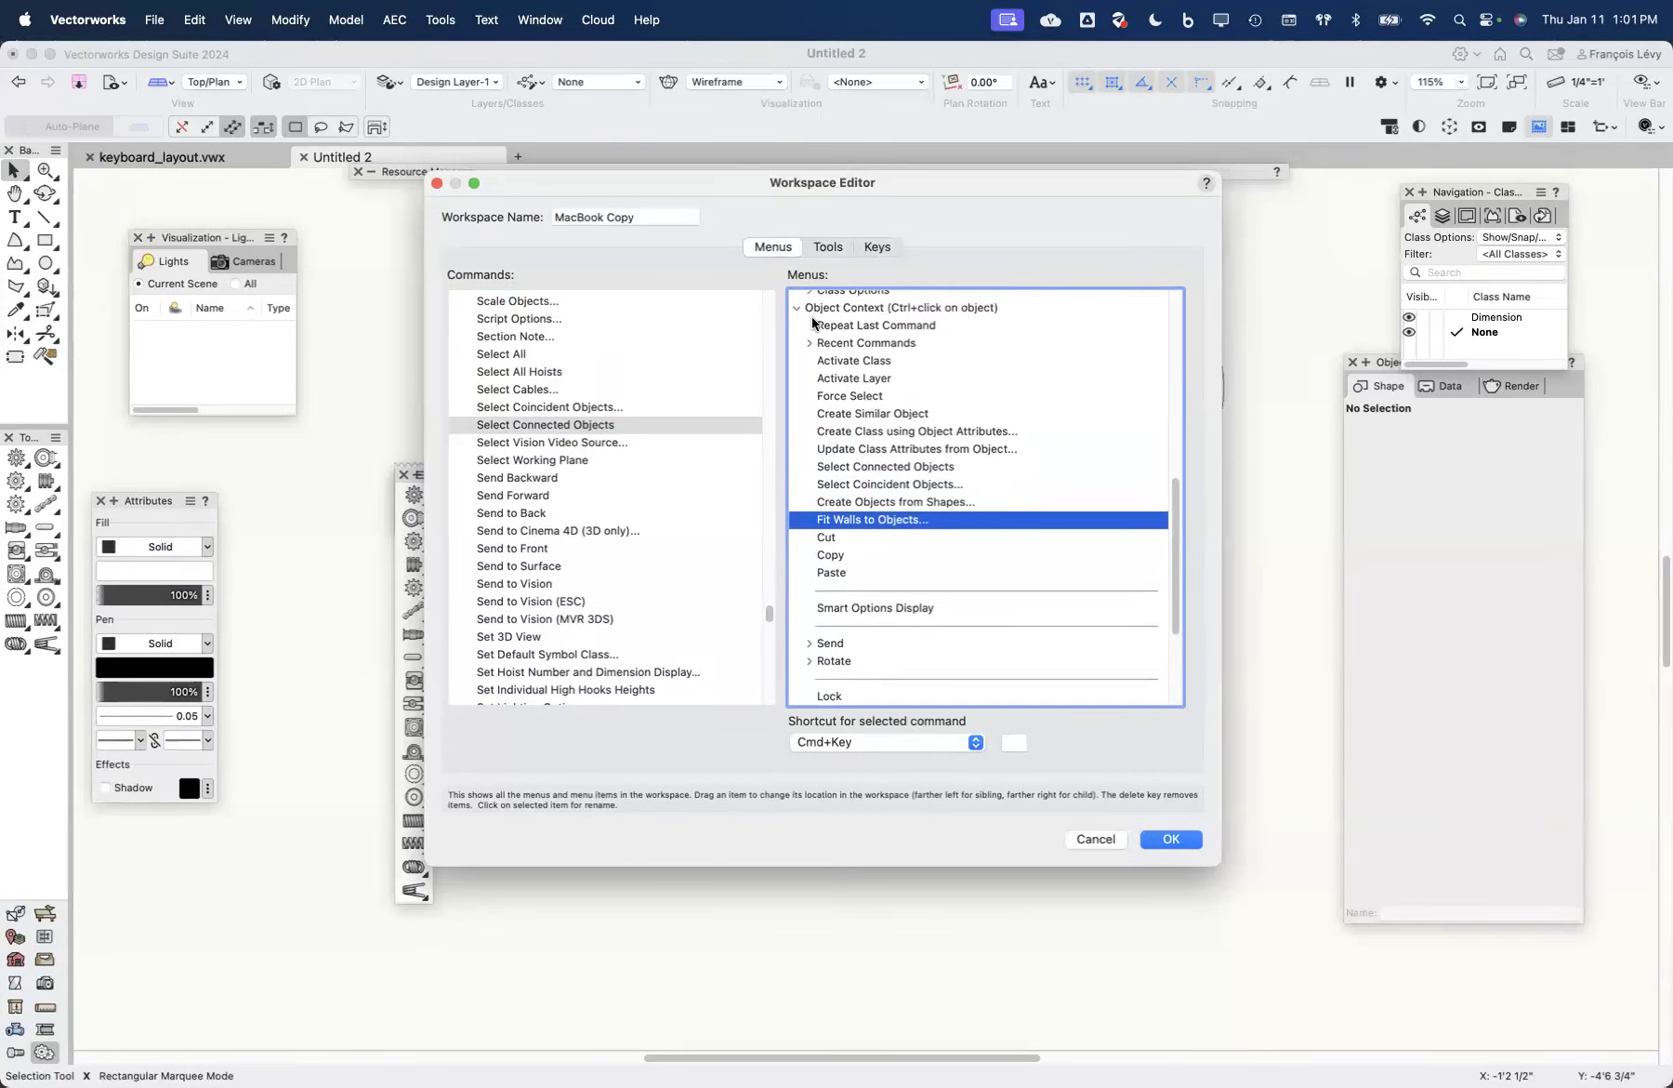
scroll(821, 301, up, 8)
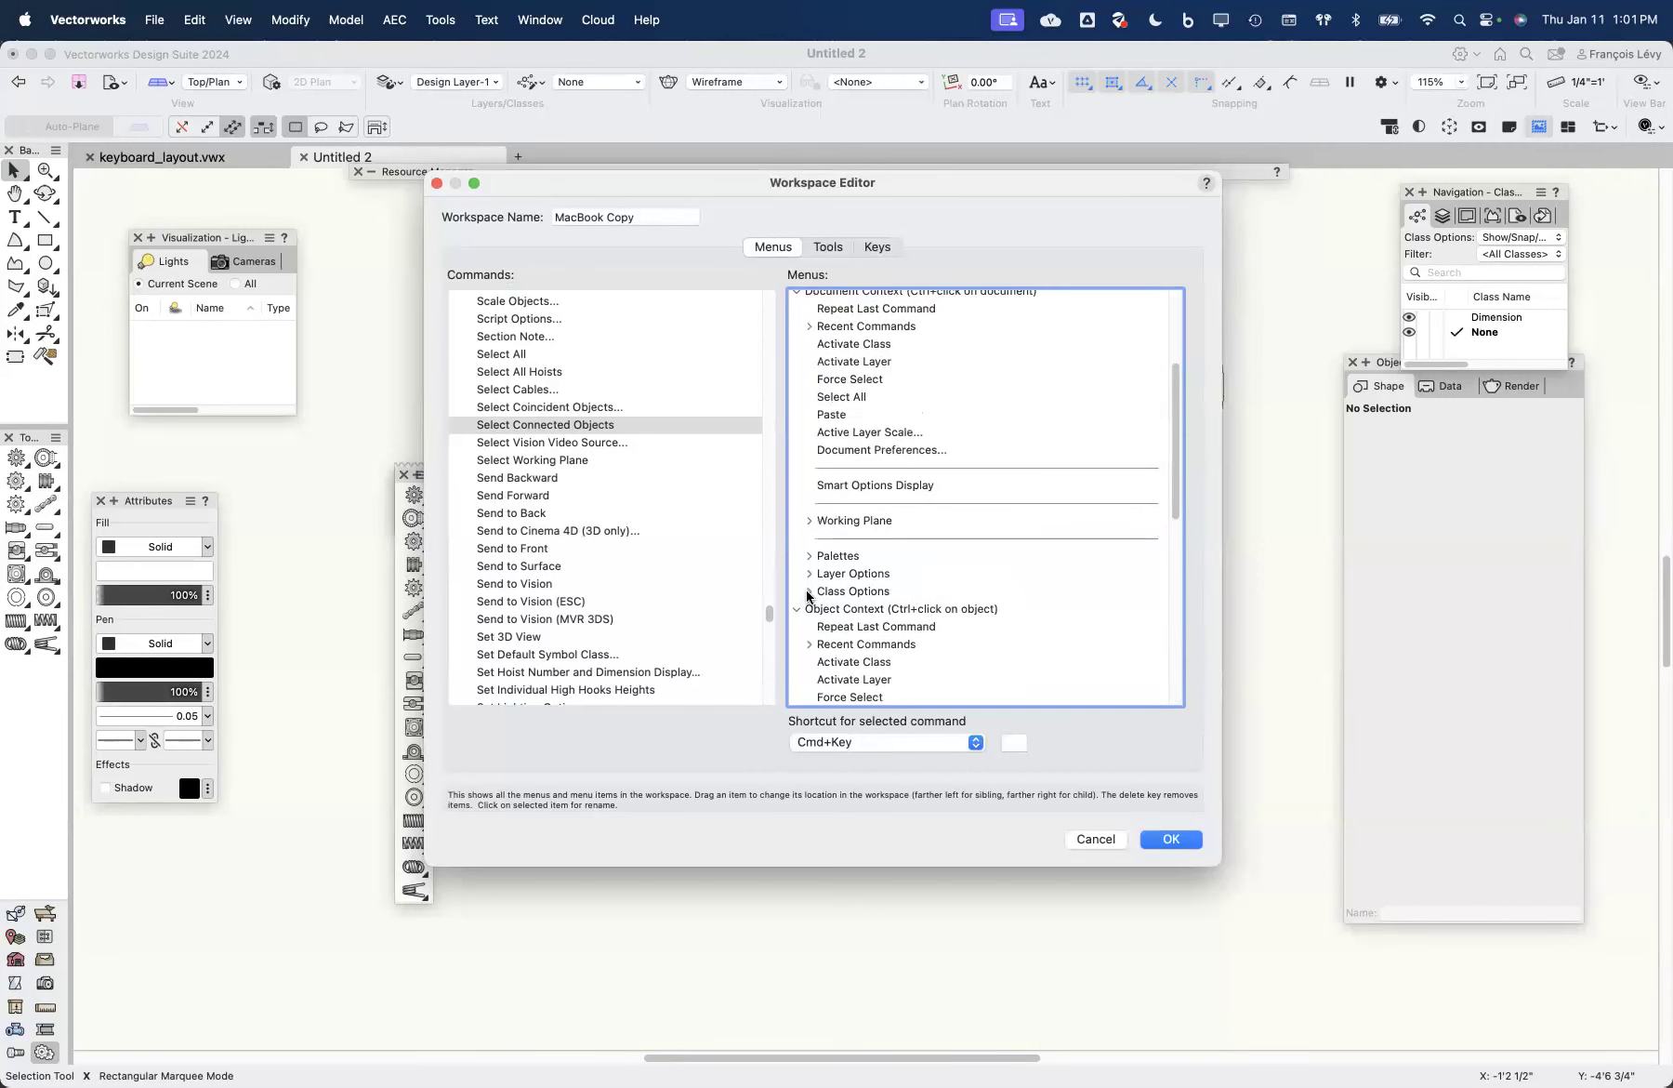
click(797, 611)
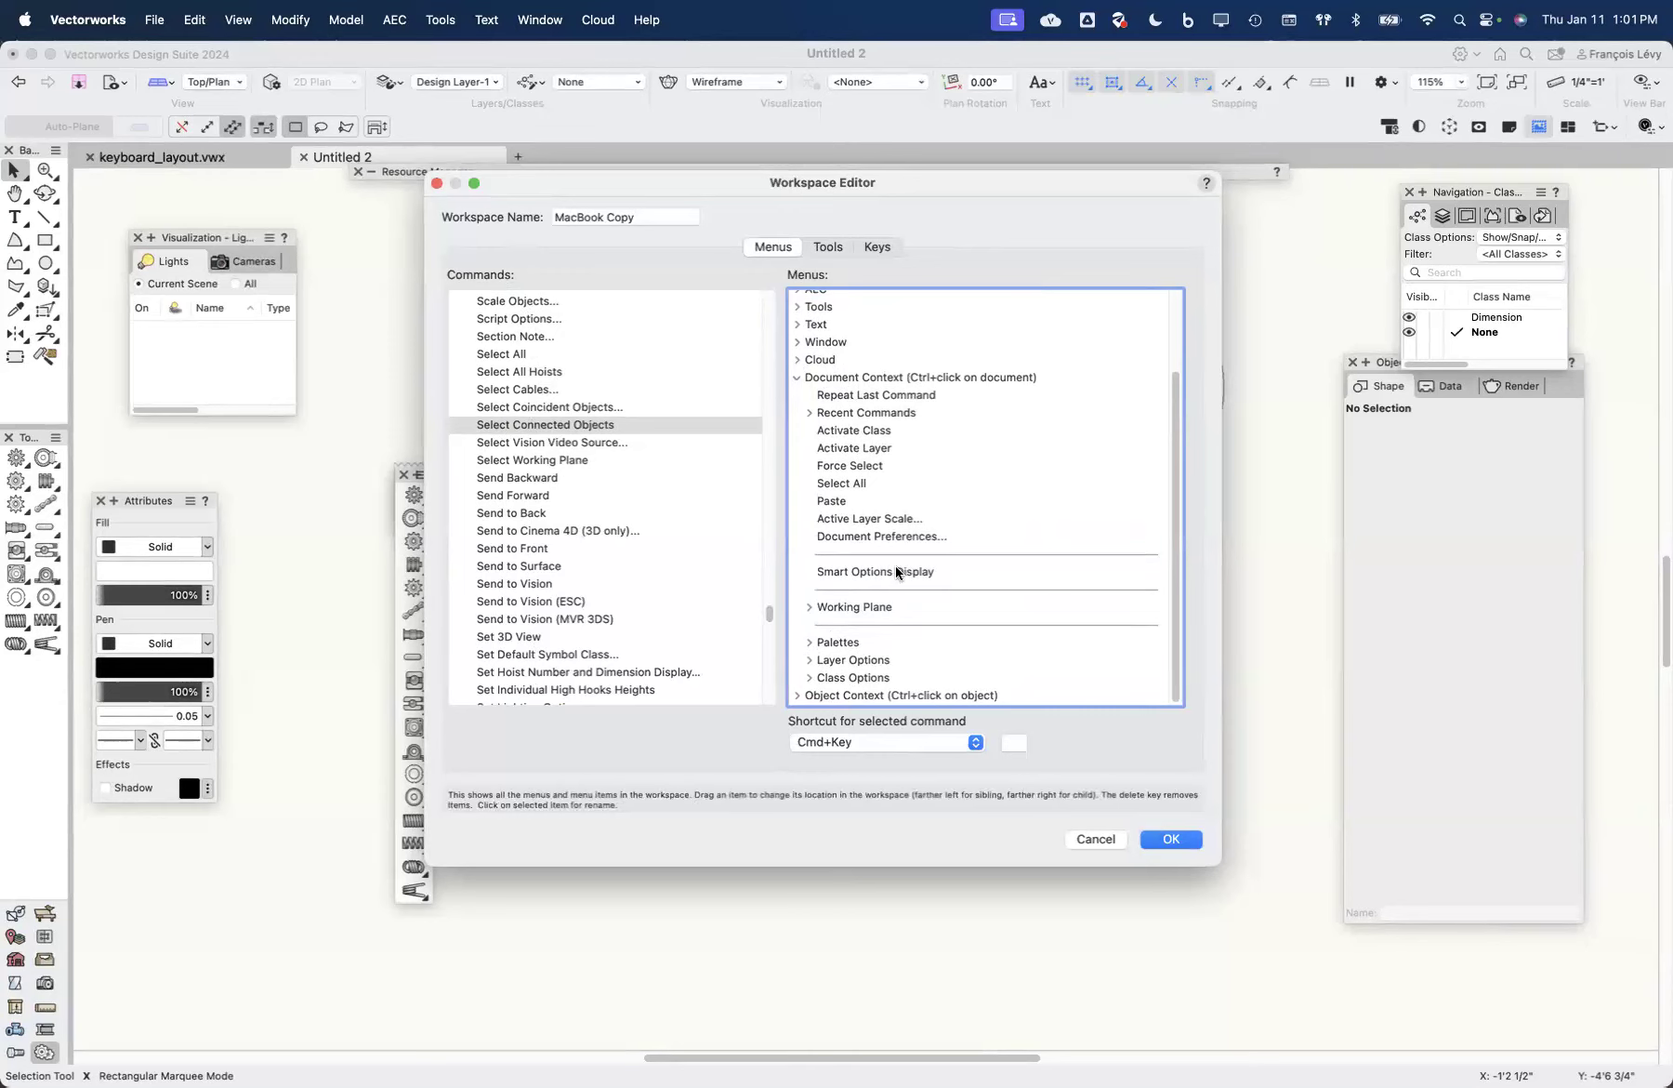
click(892, 519)
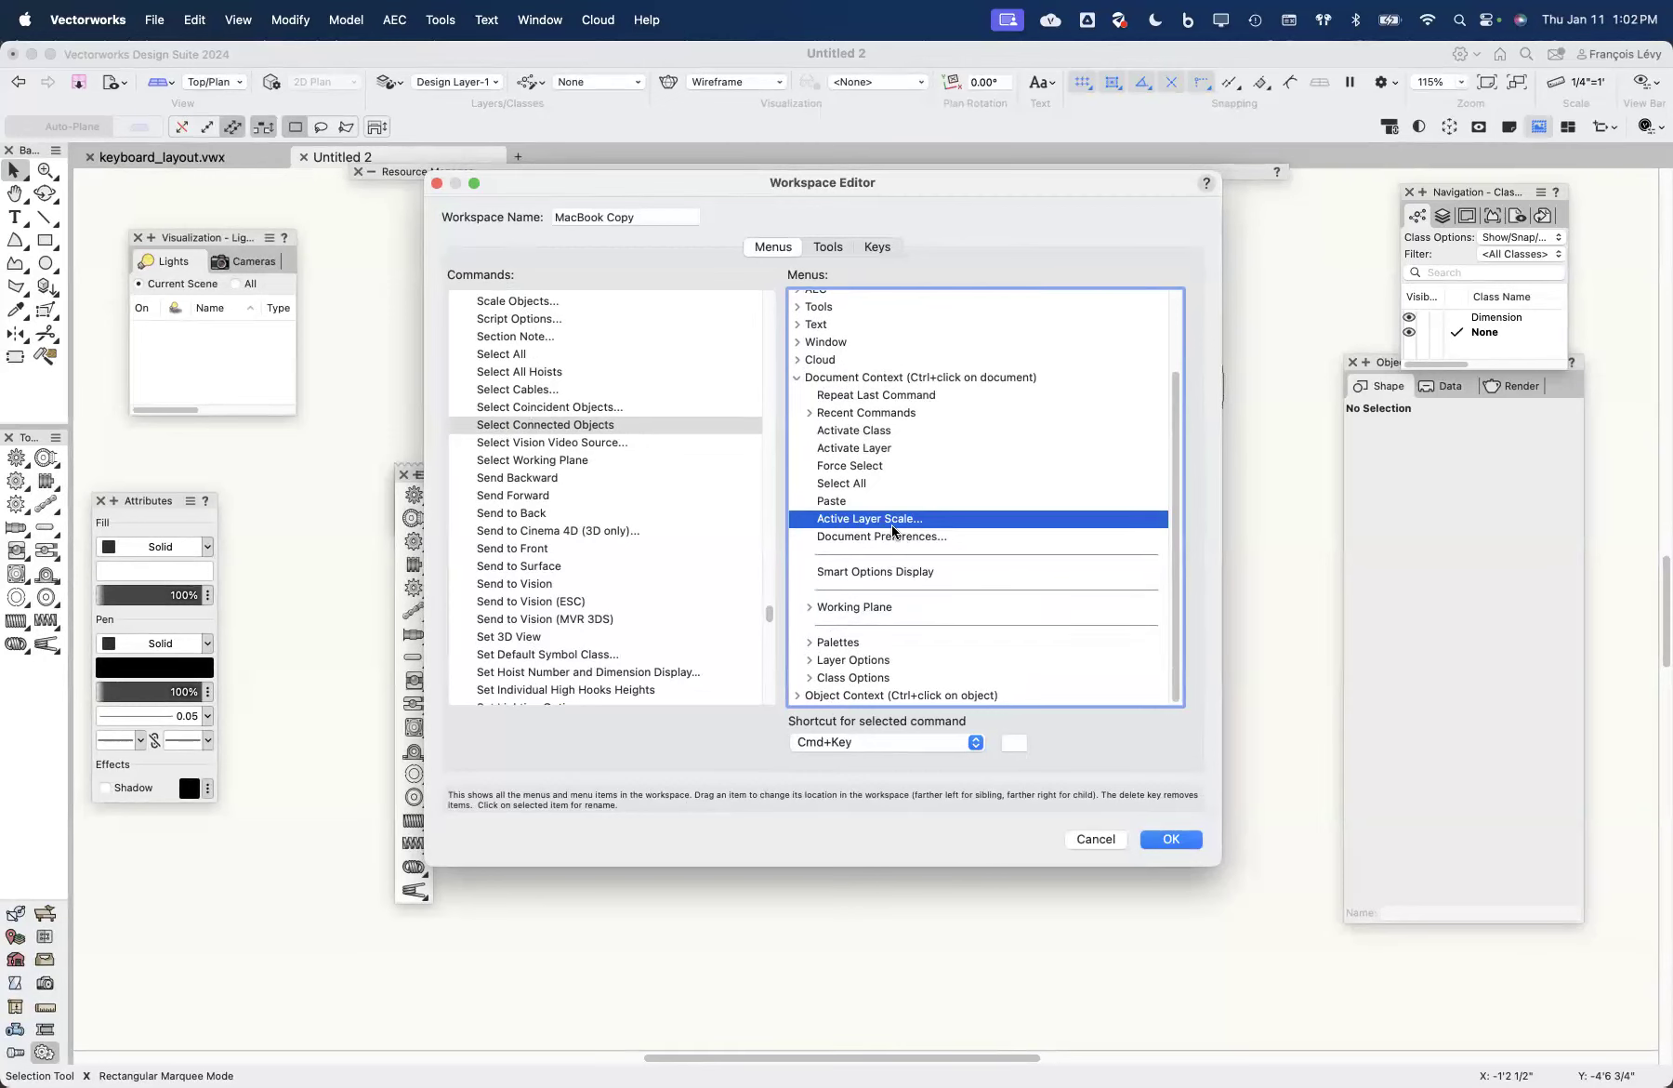
click(1093, 836)
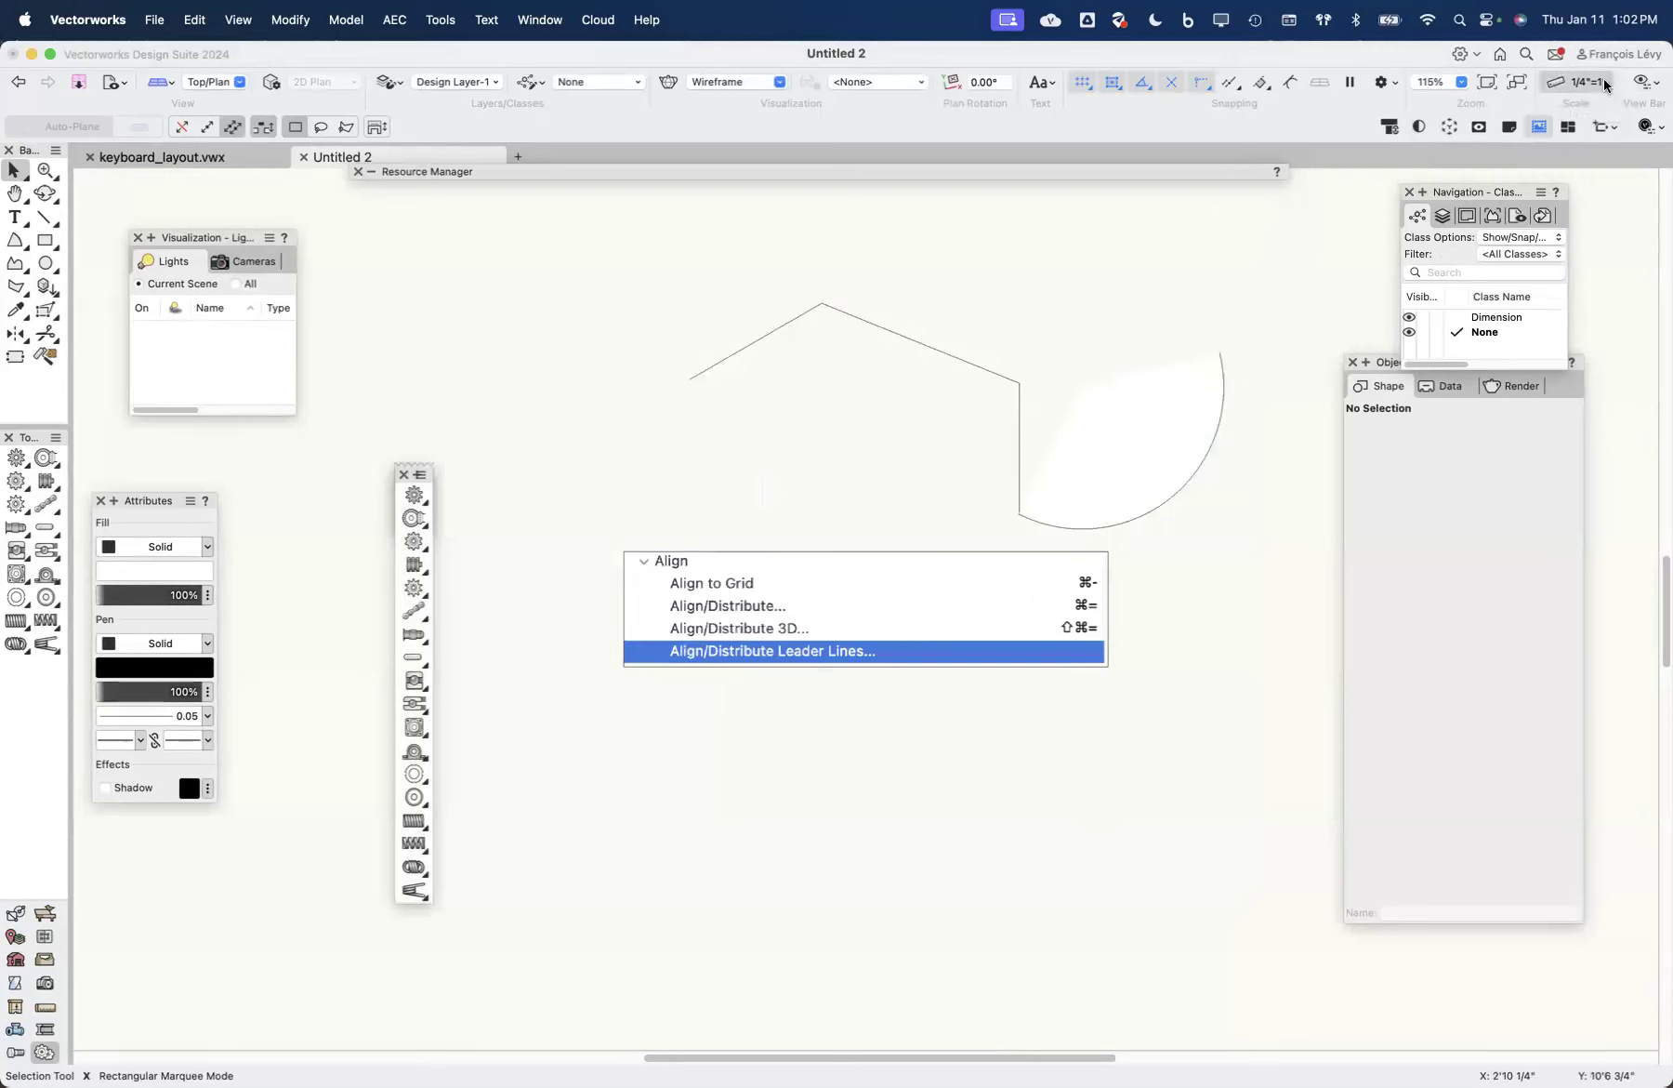
Step: View the layer scale options of Design Layer-1 by editing the layer in the Organization dialog, and cancel every dialog
click(1647, 82)
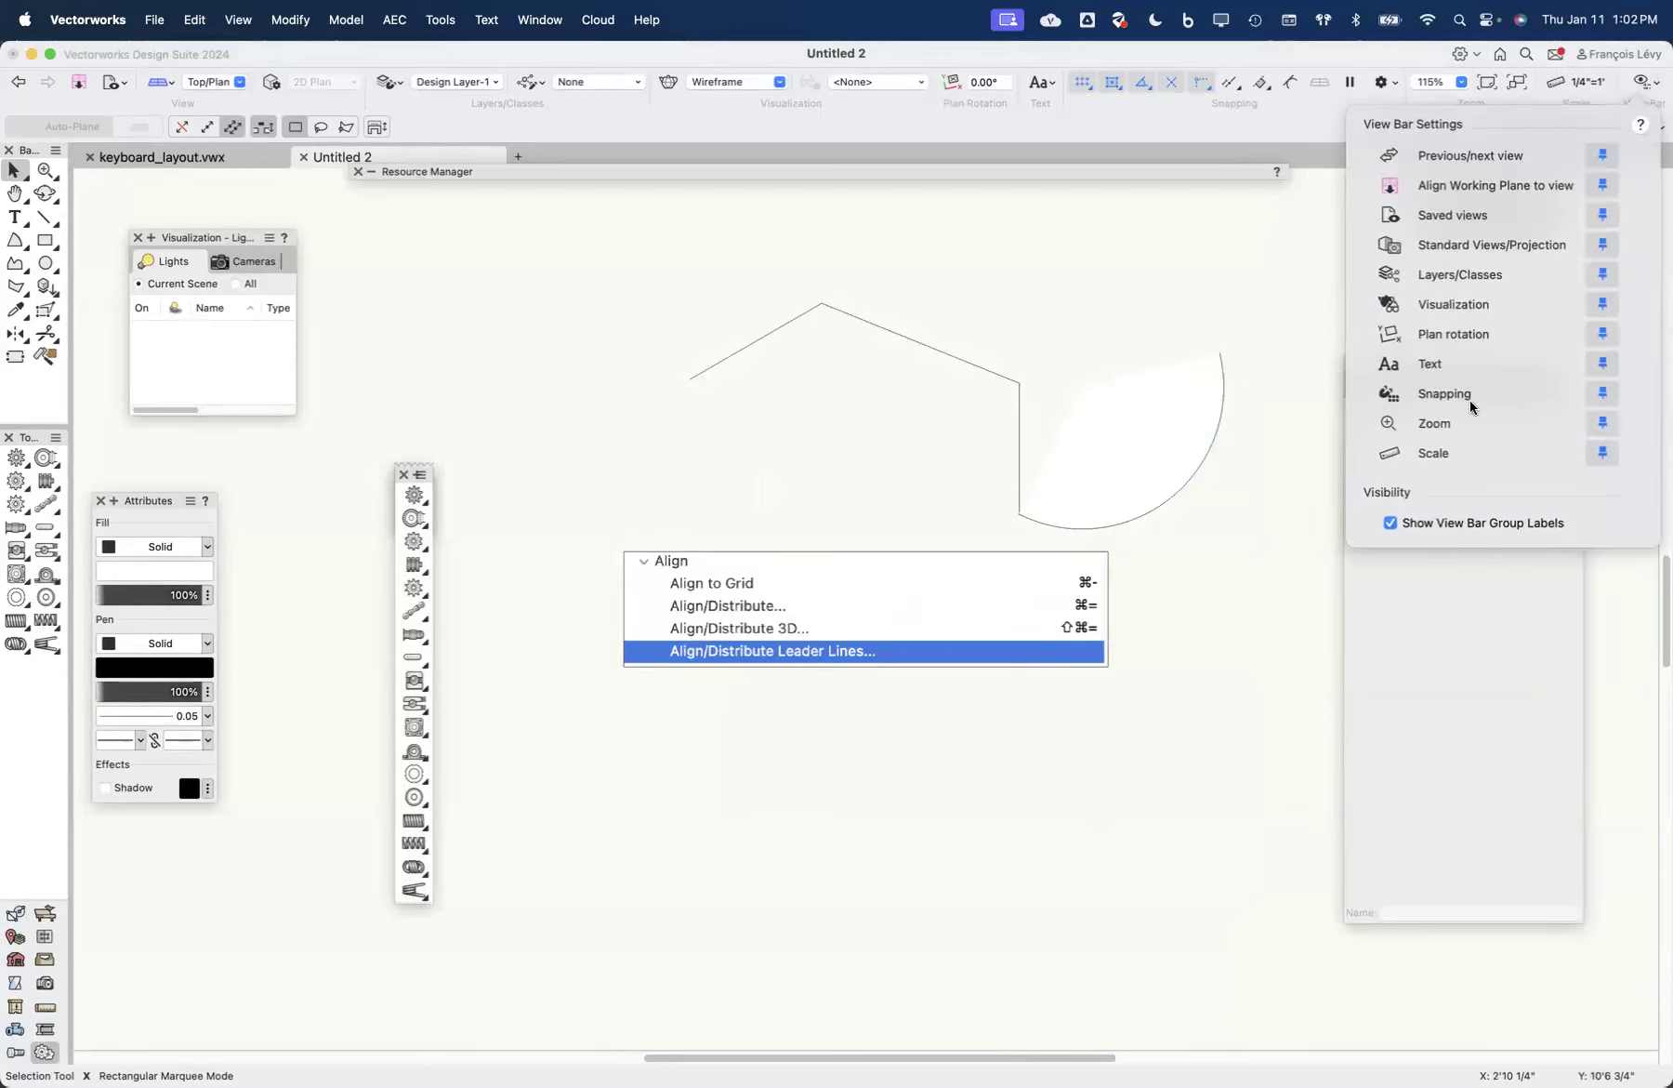
click(1196, 266)
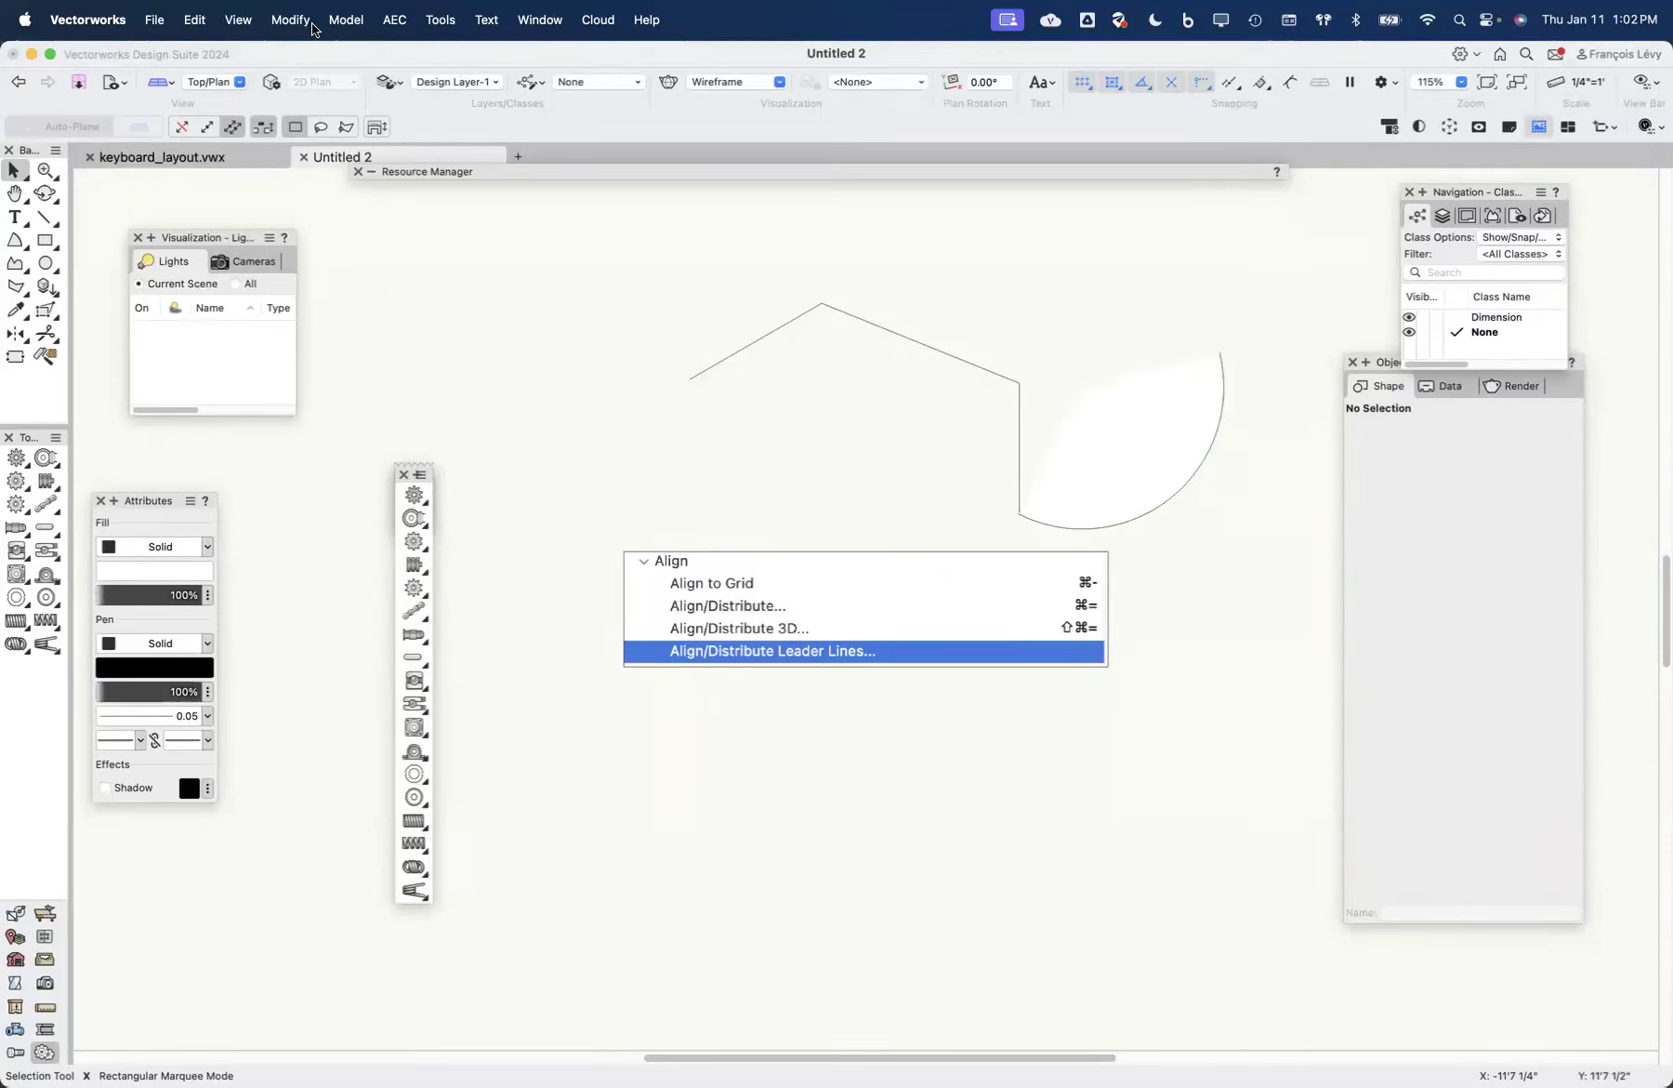
click(388, 85)
click(446, 112)
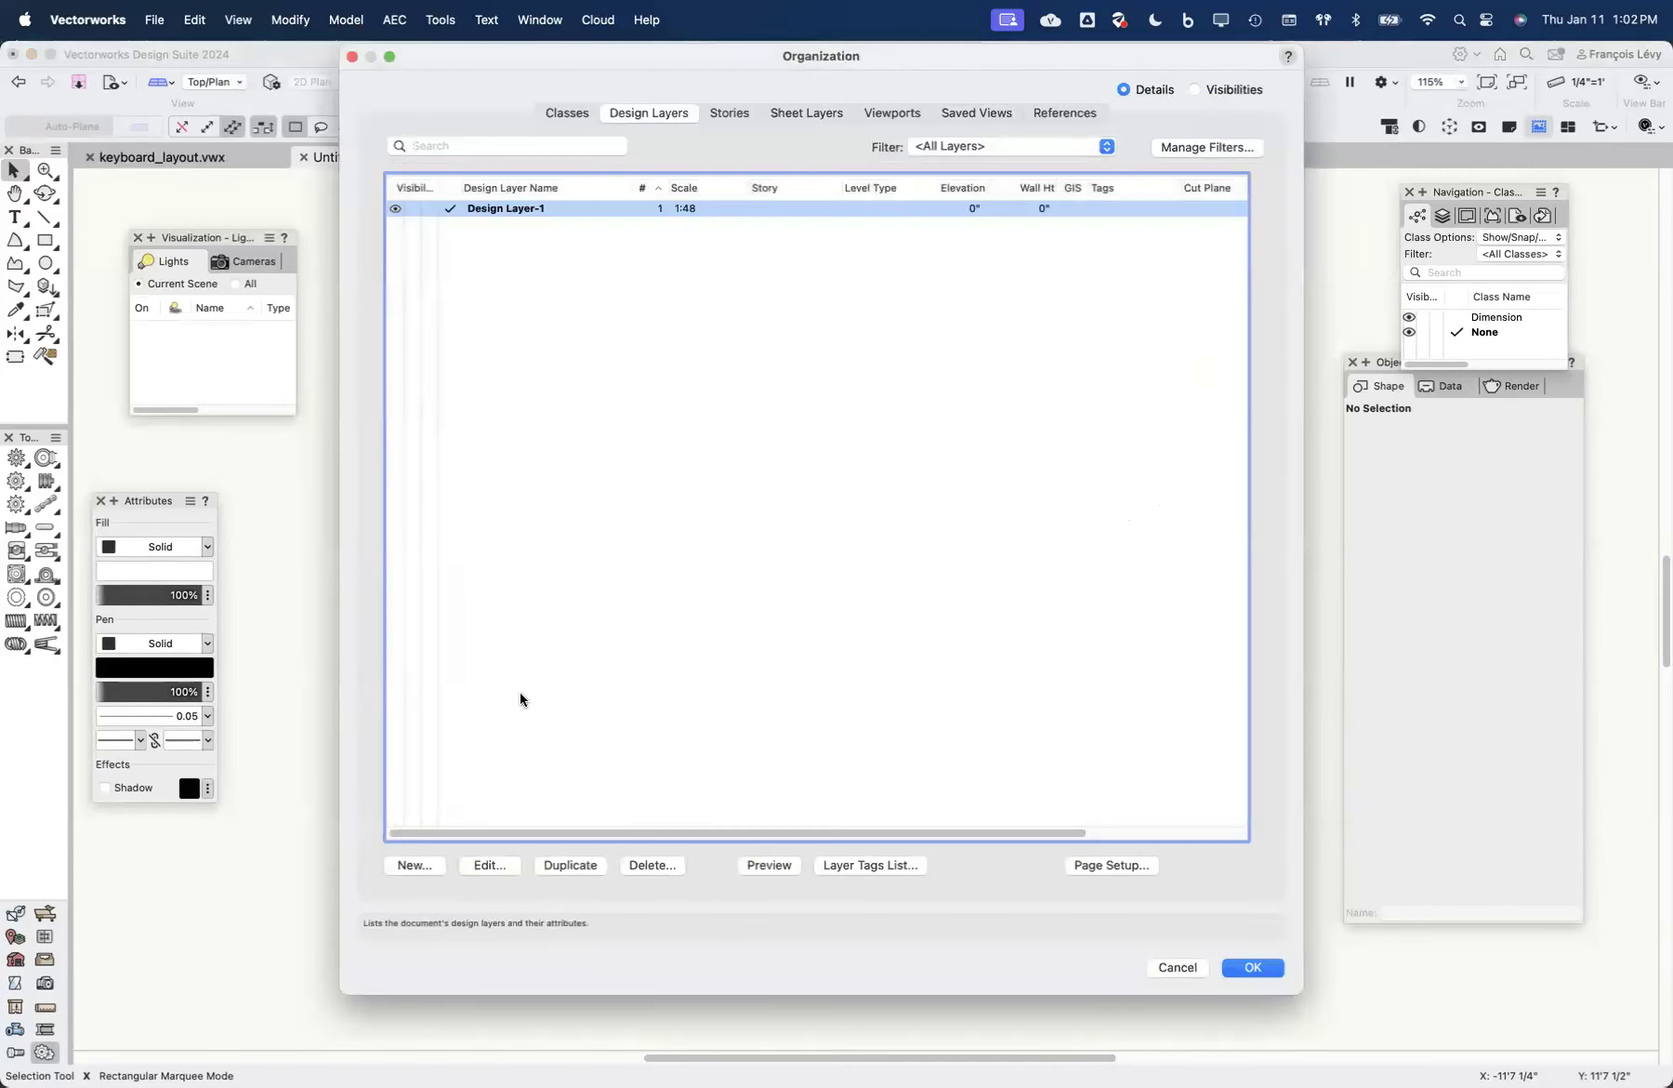
click(495, 864)
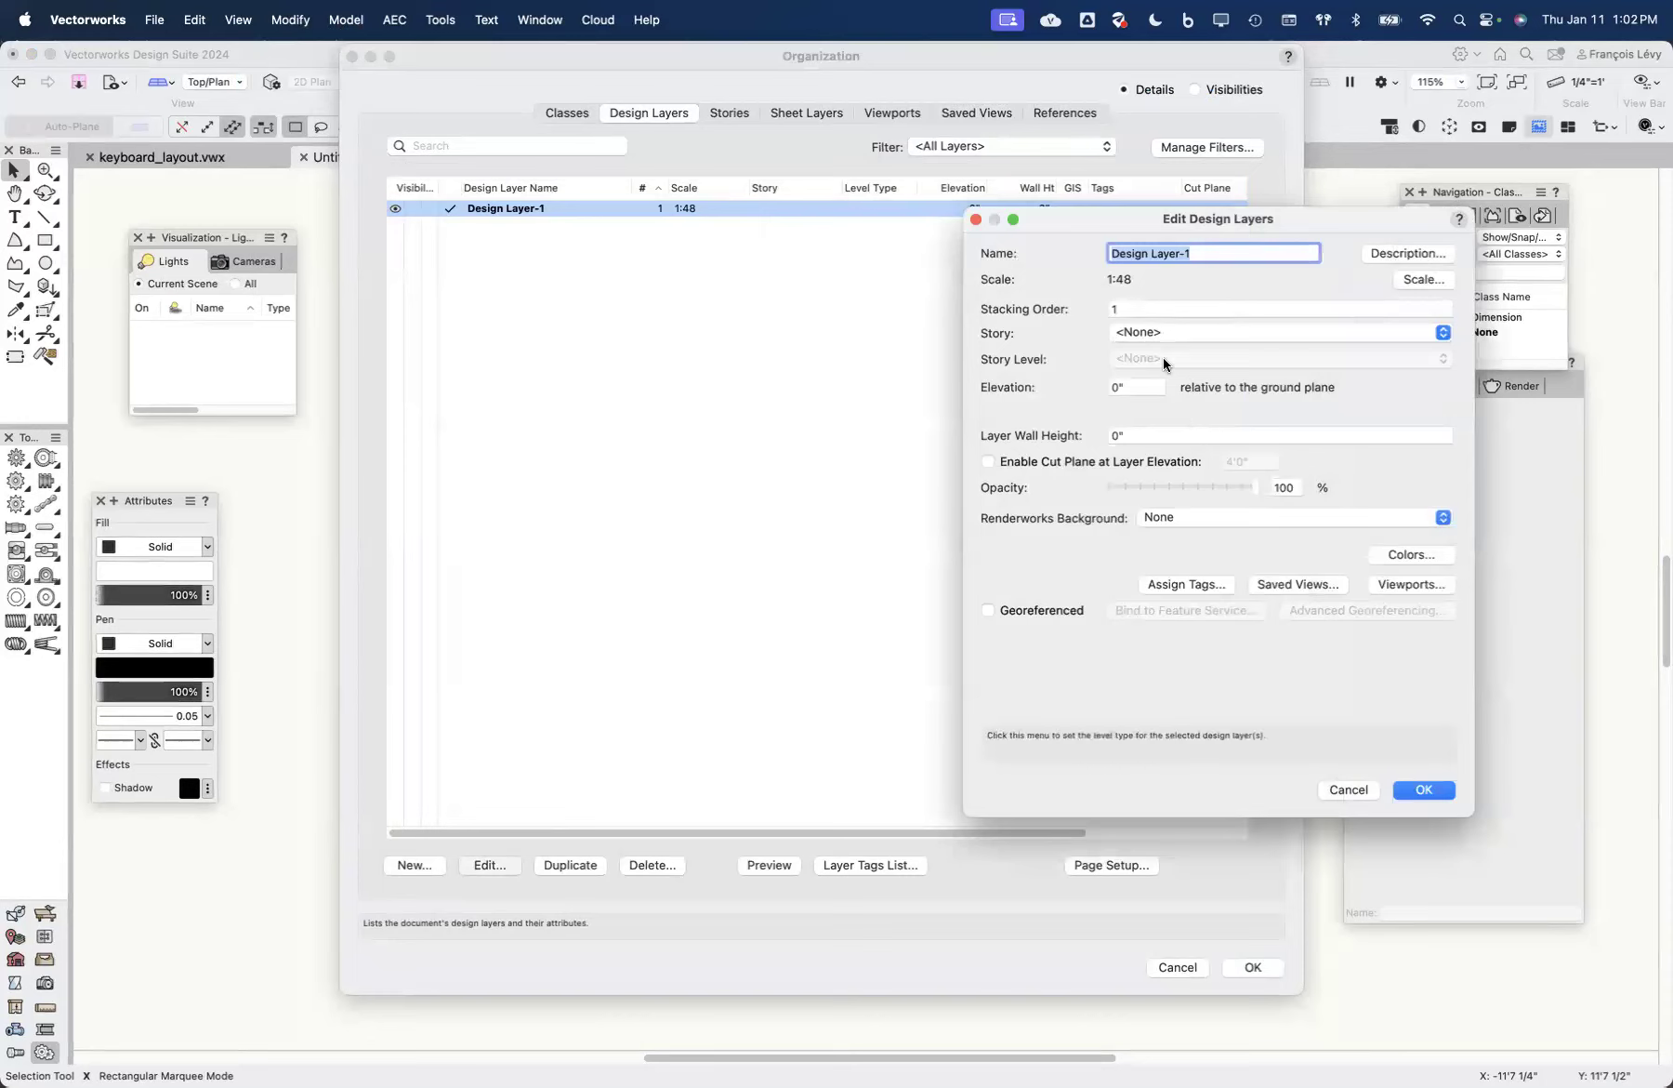
click(1416, 278)
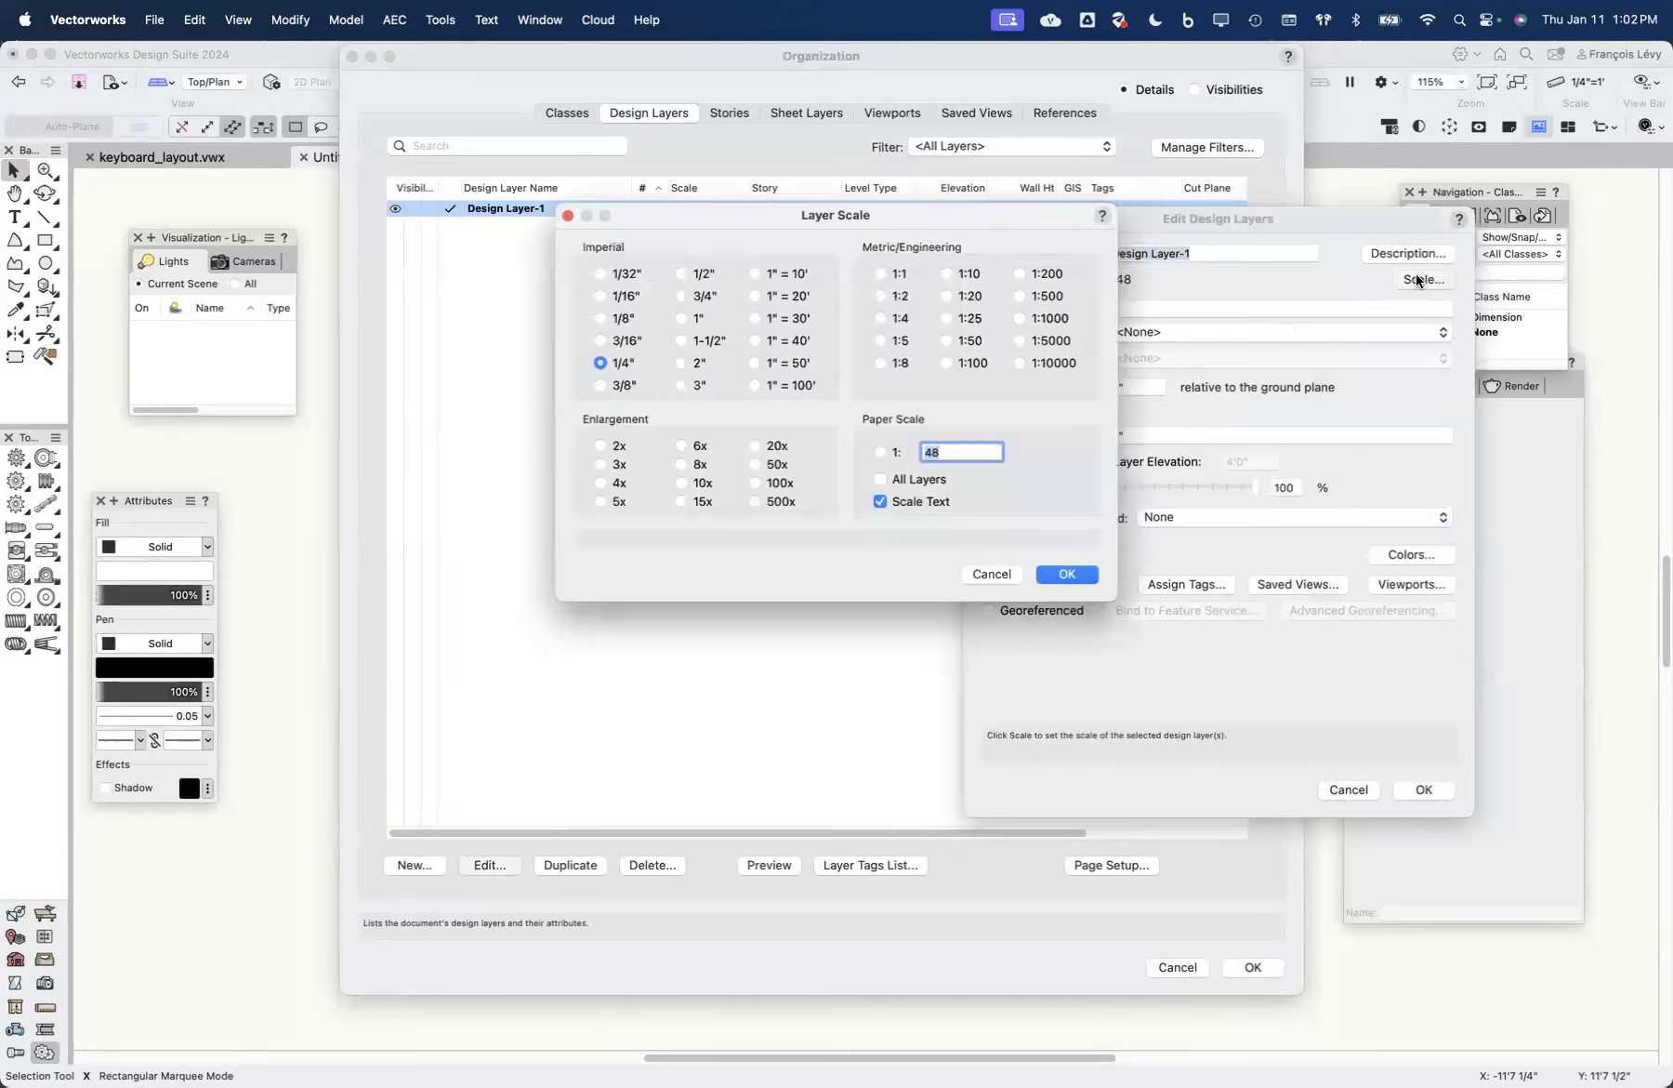
click(991, 574)
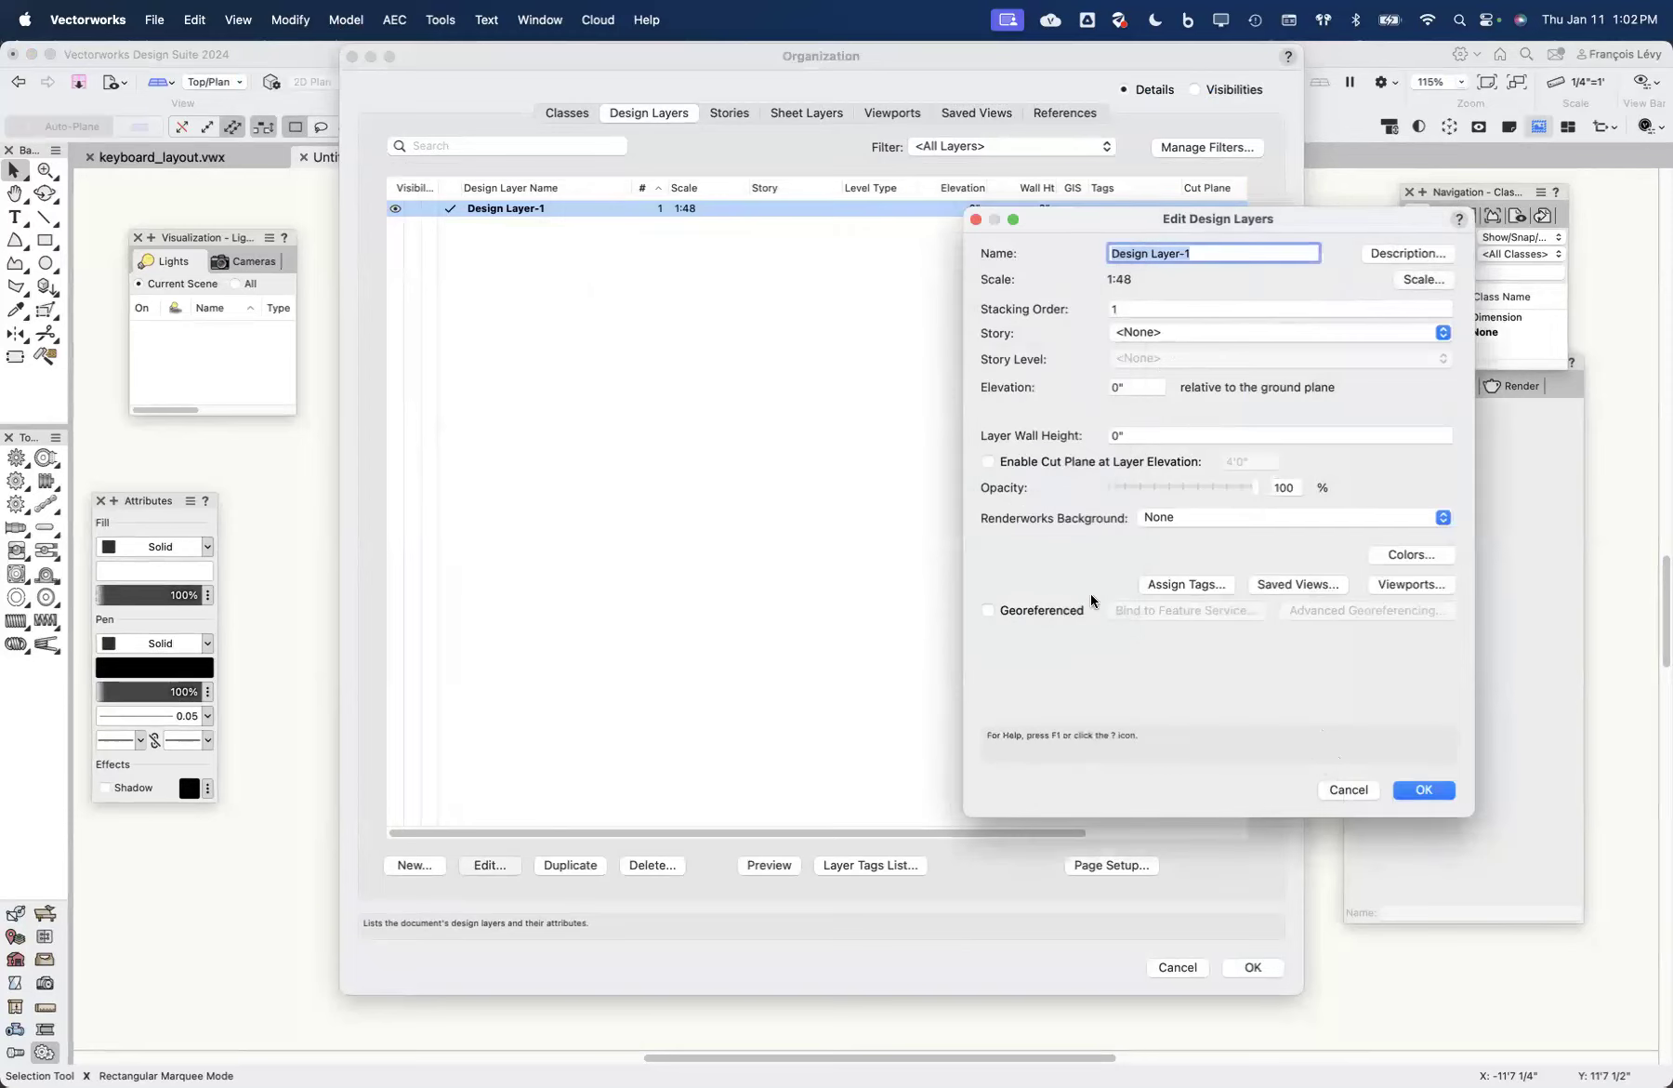
click(1356, 790)
click(1179, 968)
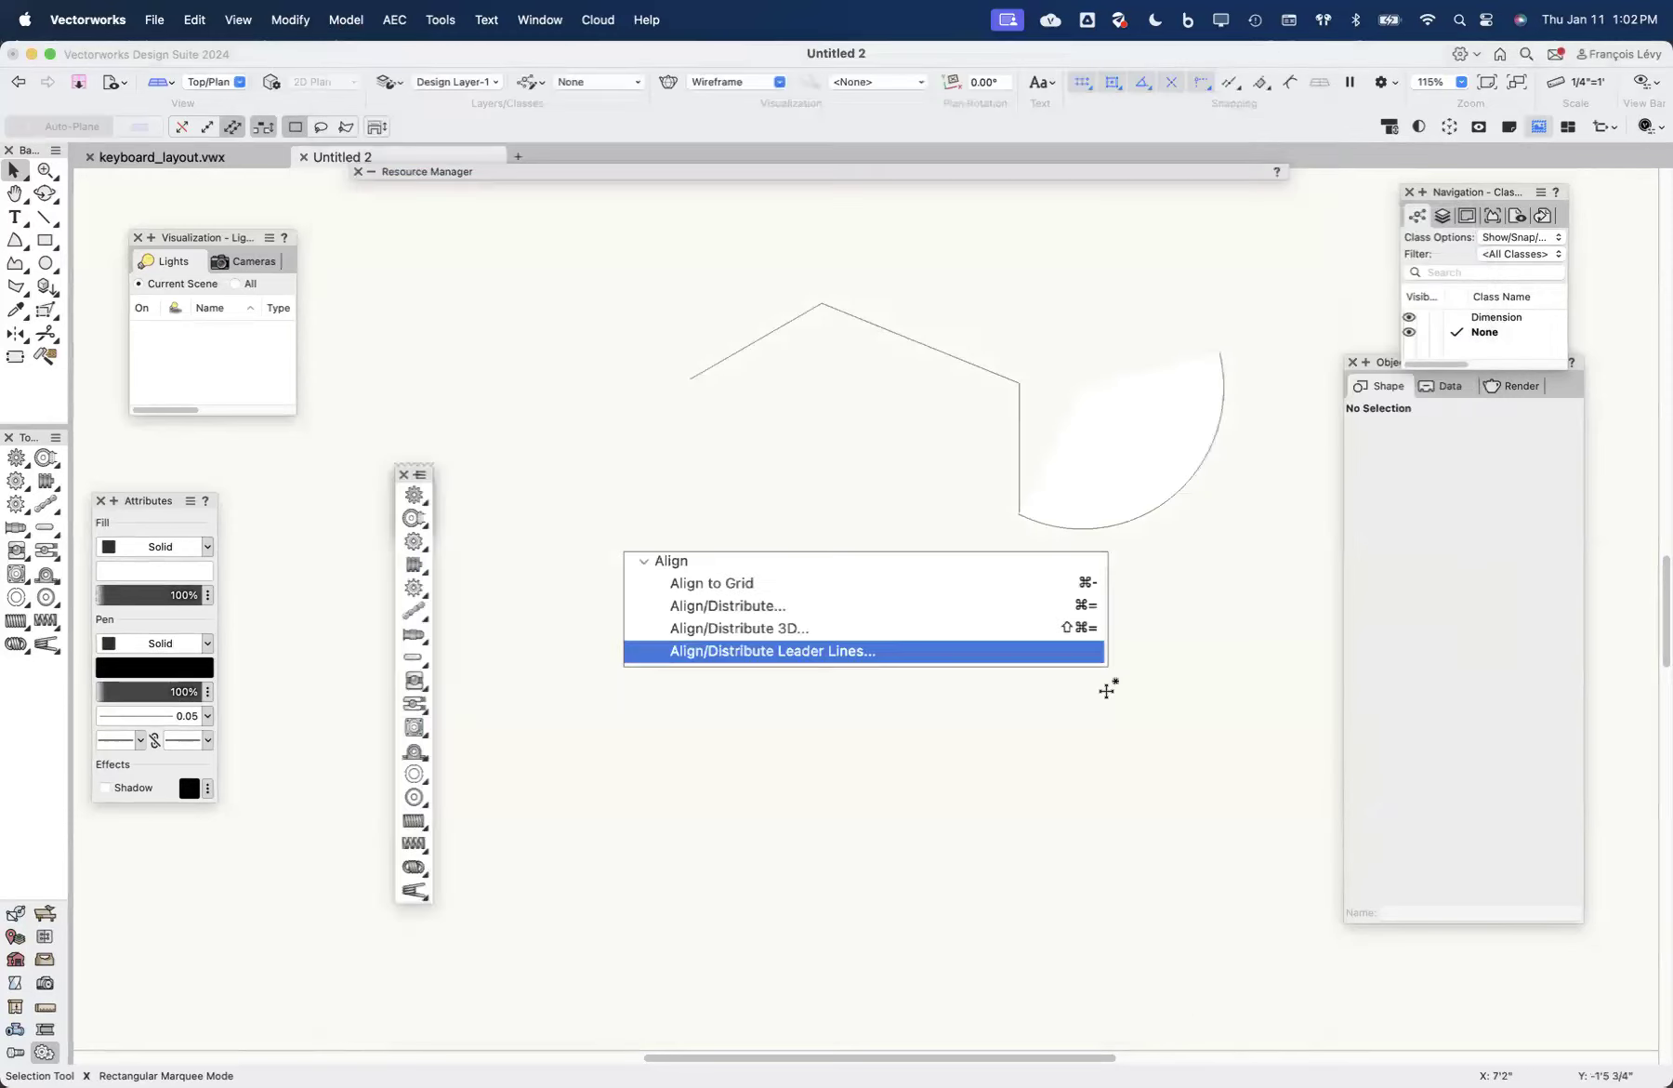
Step: View the layer scale options directly through Active Layer Scale in the document context menu, and cancel
right_click(1145, 784)
mouse_move(1145, 789)
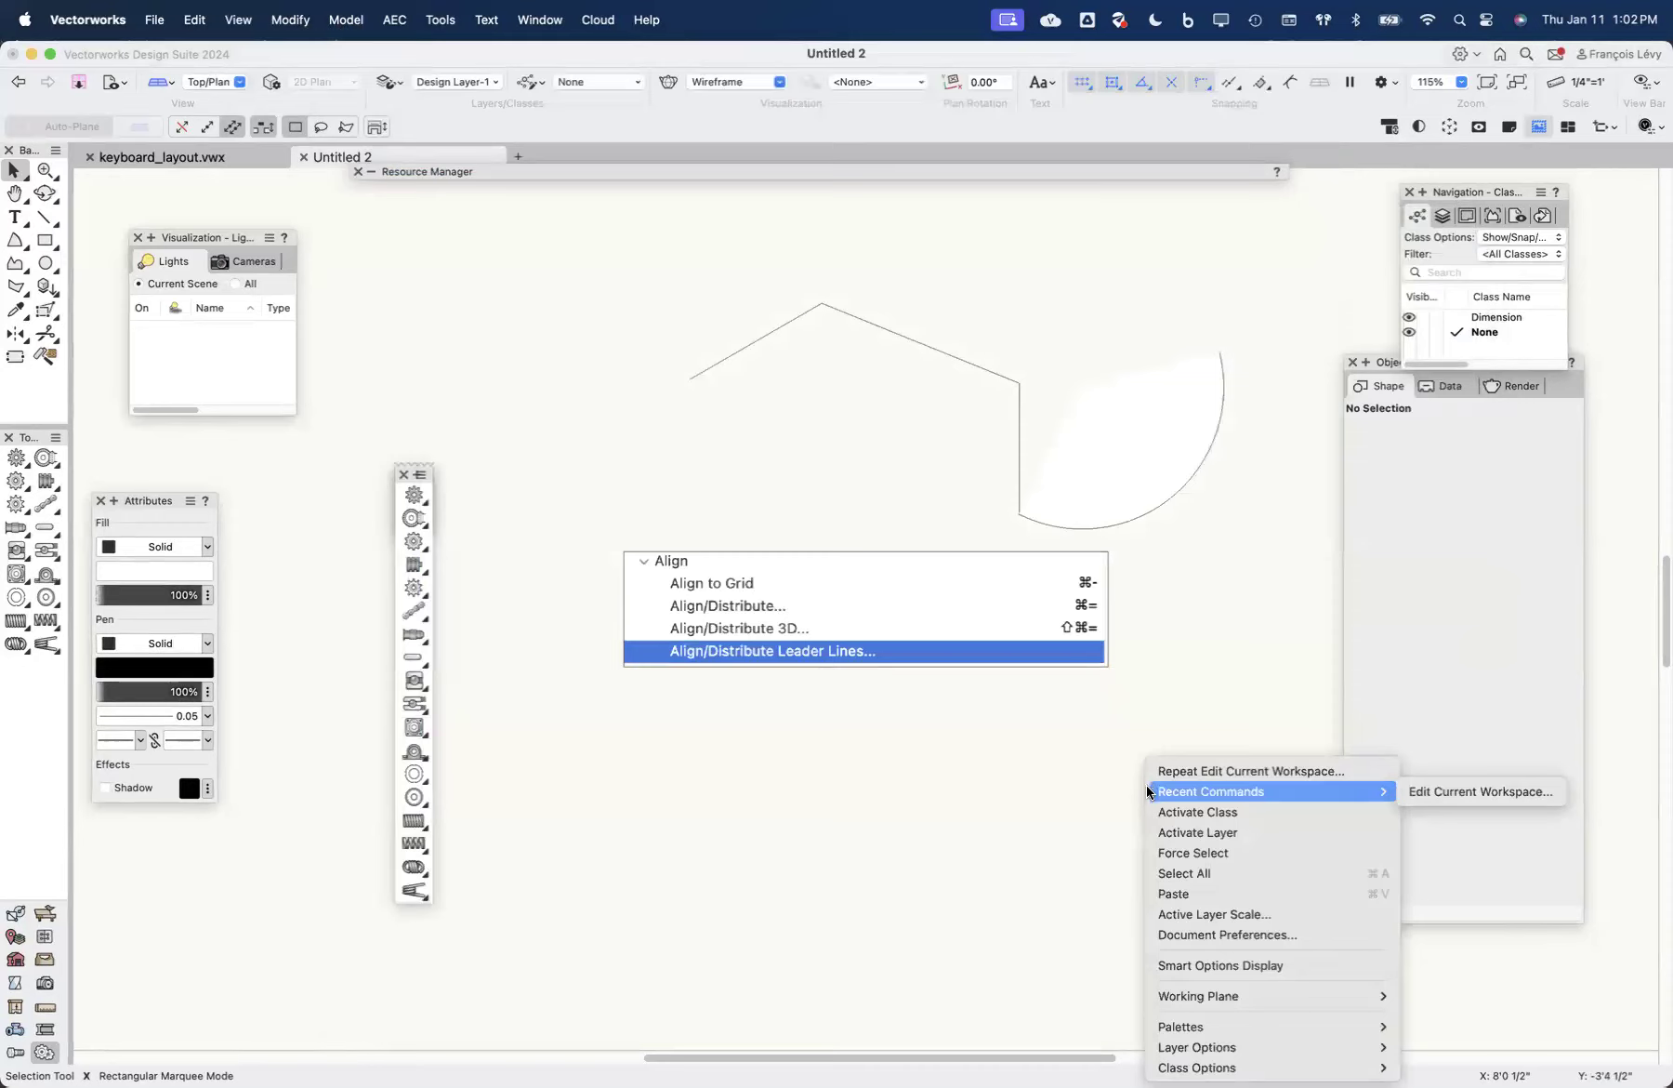
click(1183, 910)
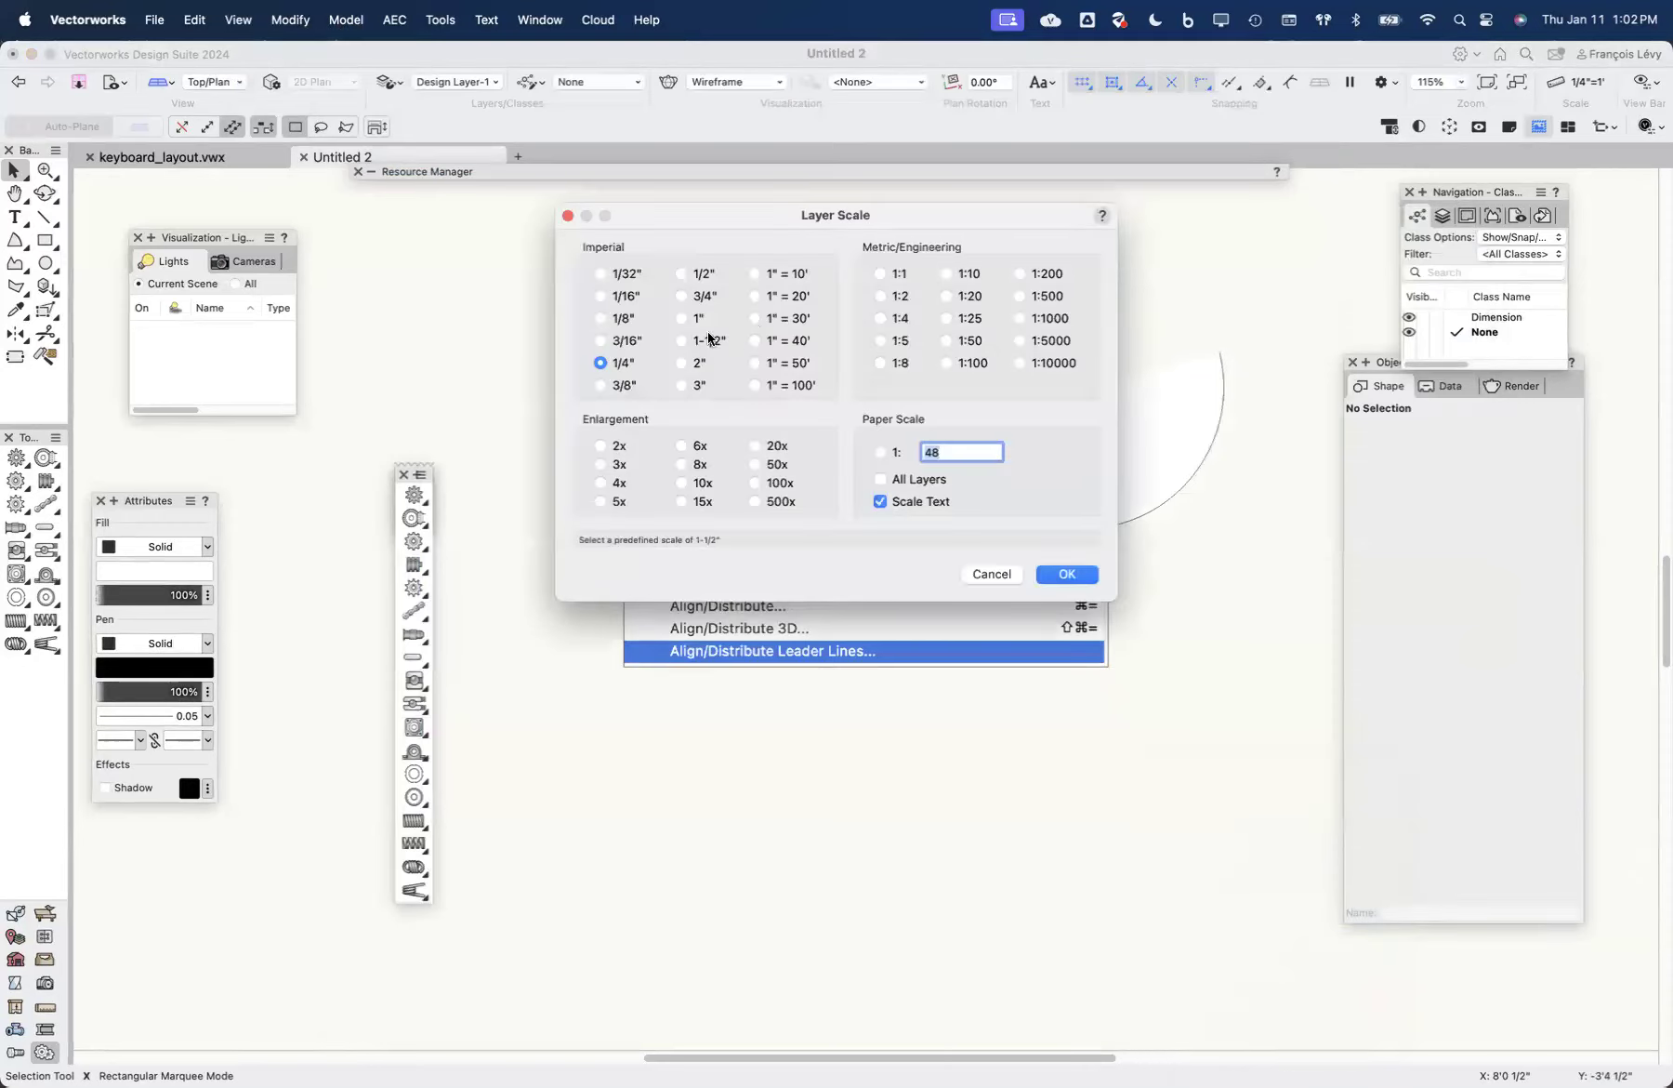
click(993, 573)
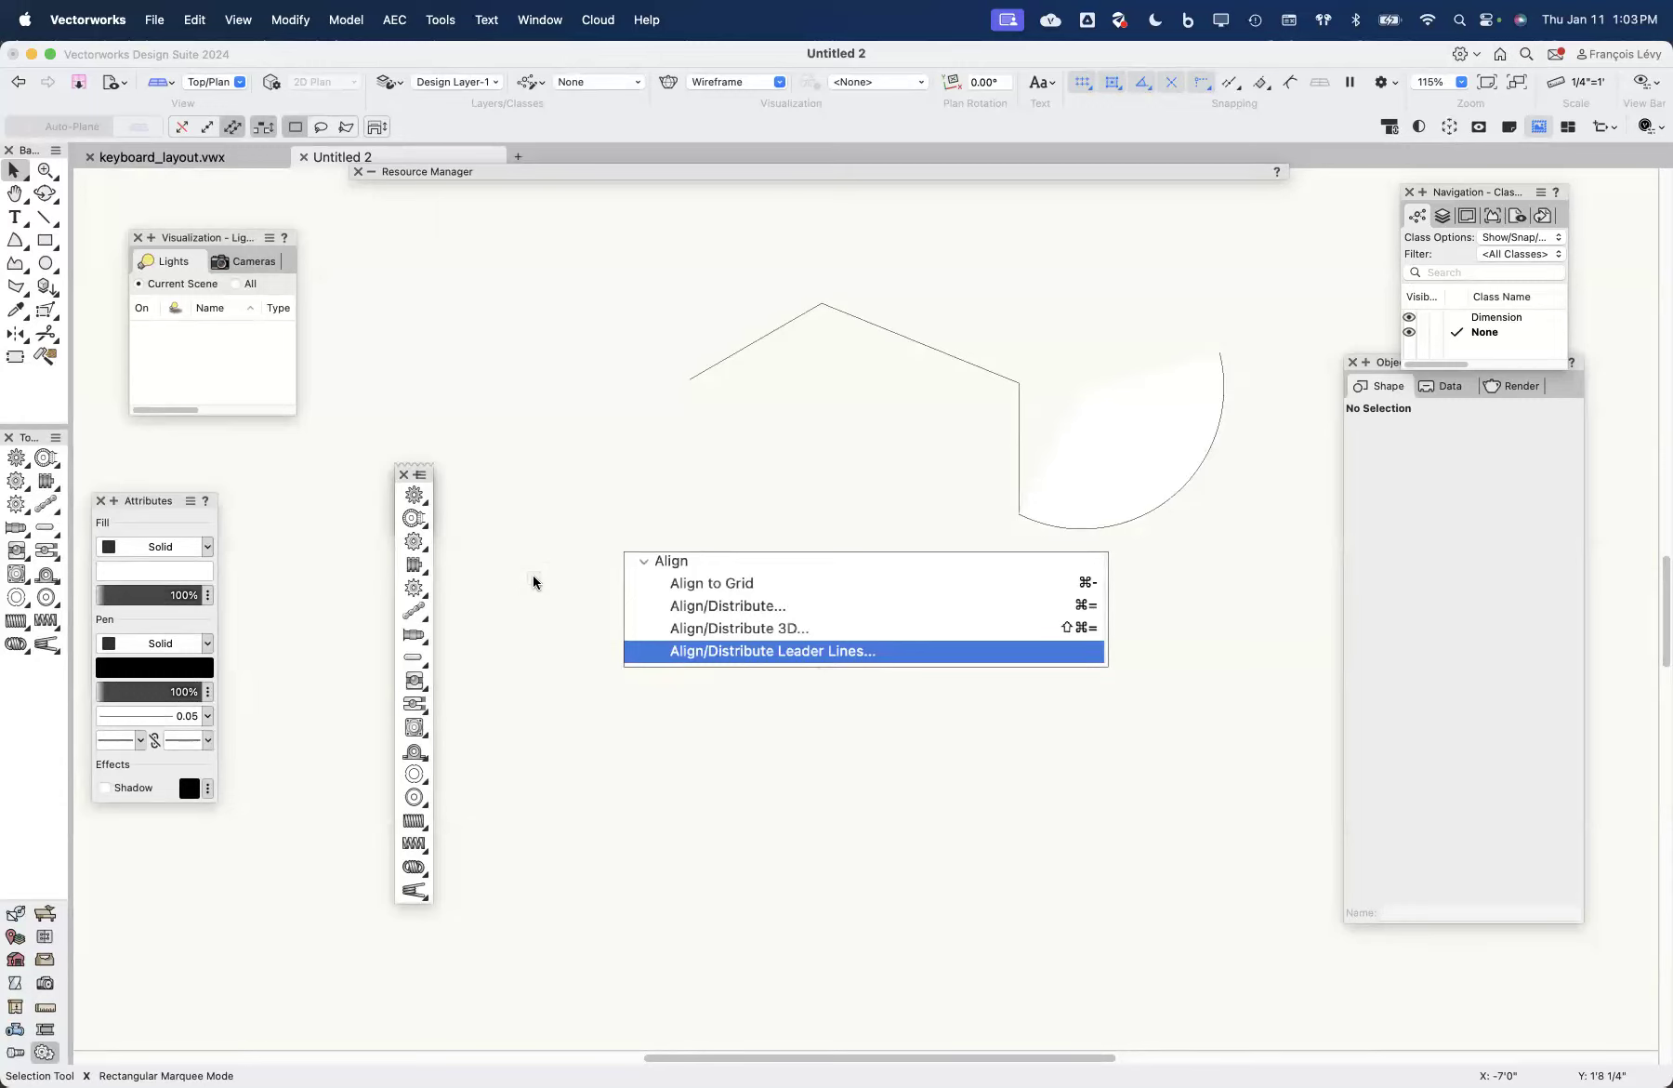
Step: View the tool sets of the current workspace in the Workspace Editor, and close it without saving
click(452, 19)
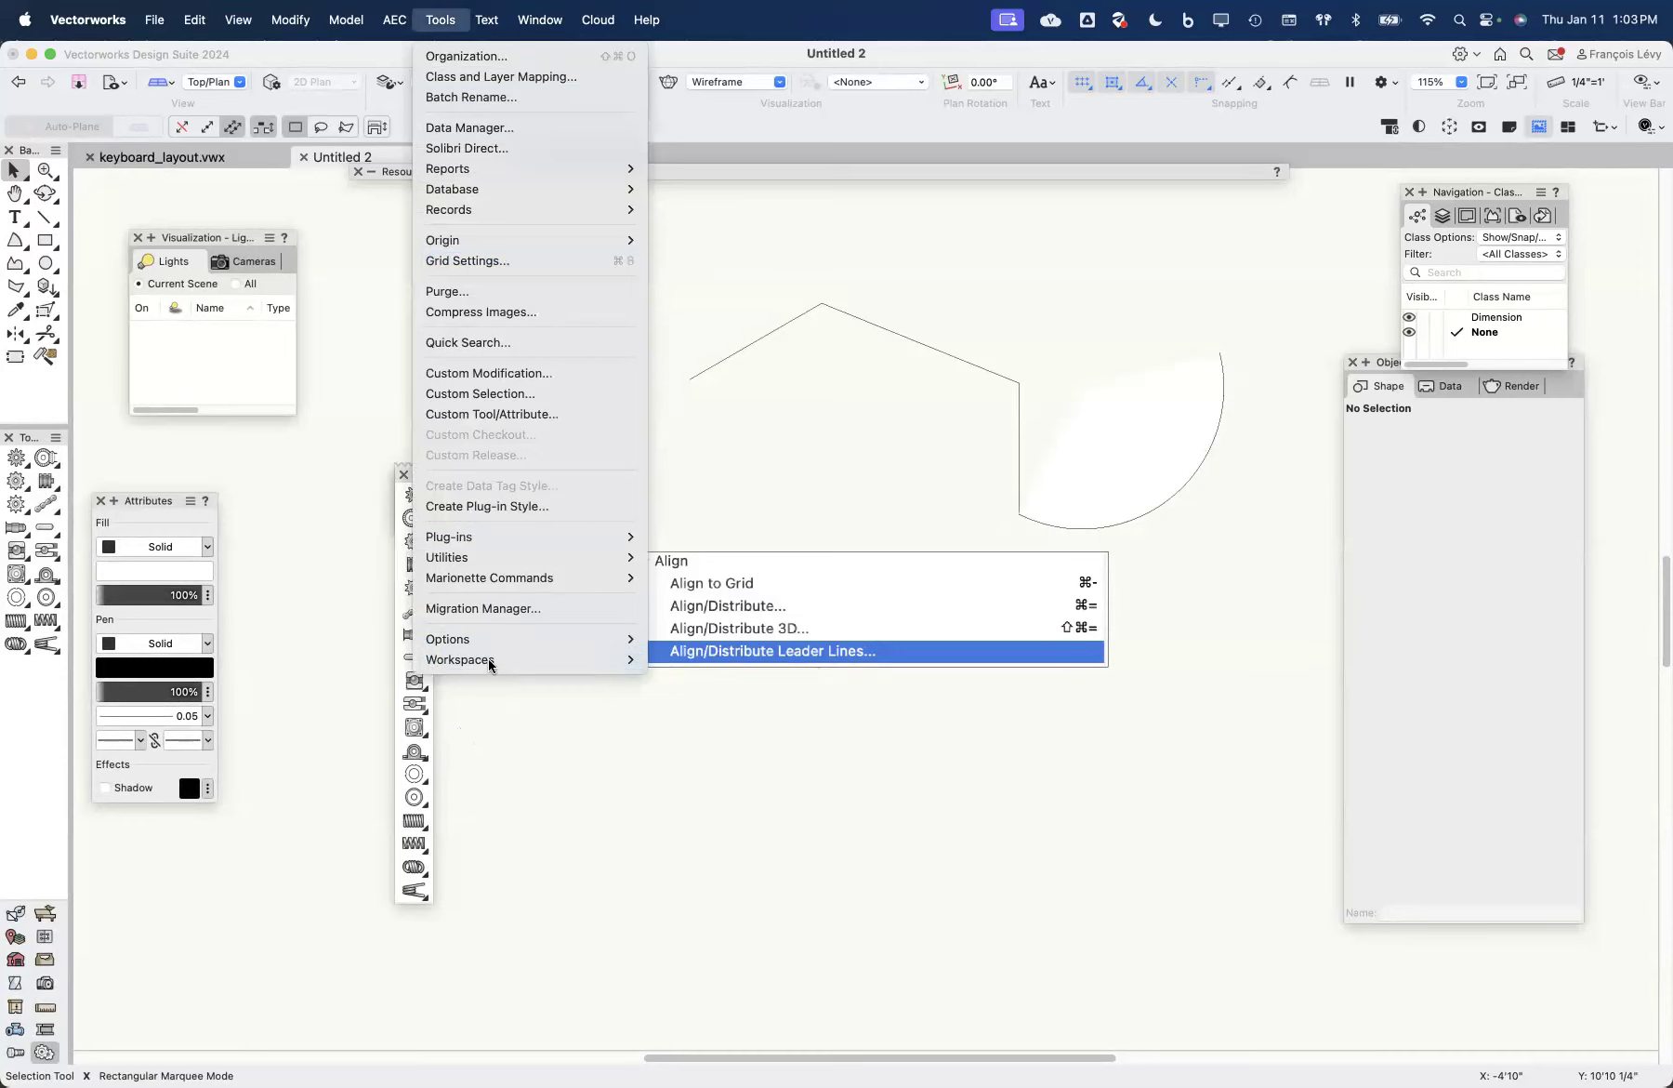
mouse_move(489, 660)
click(733, 680)
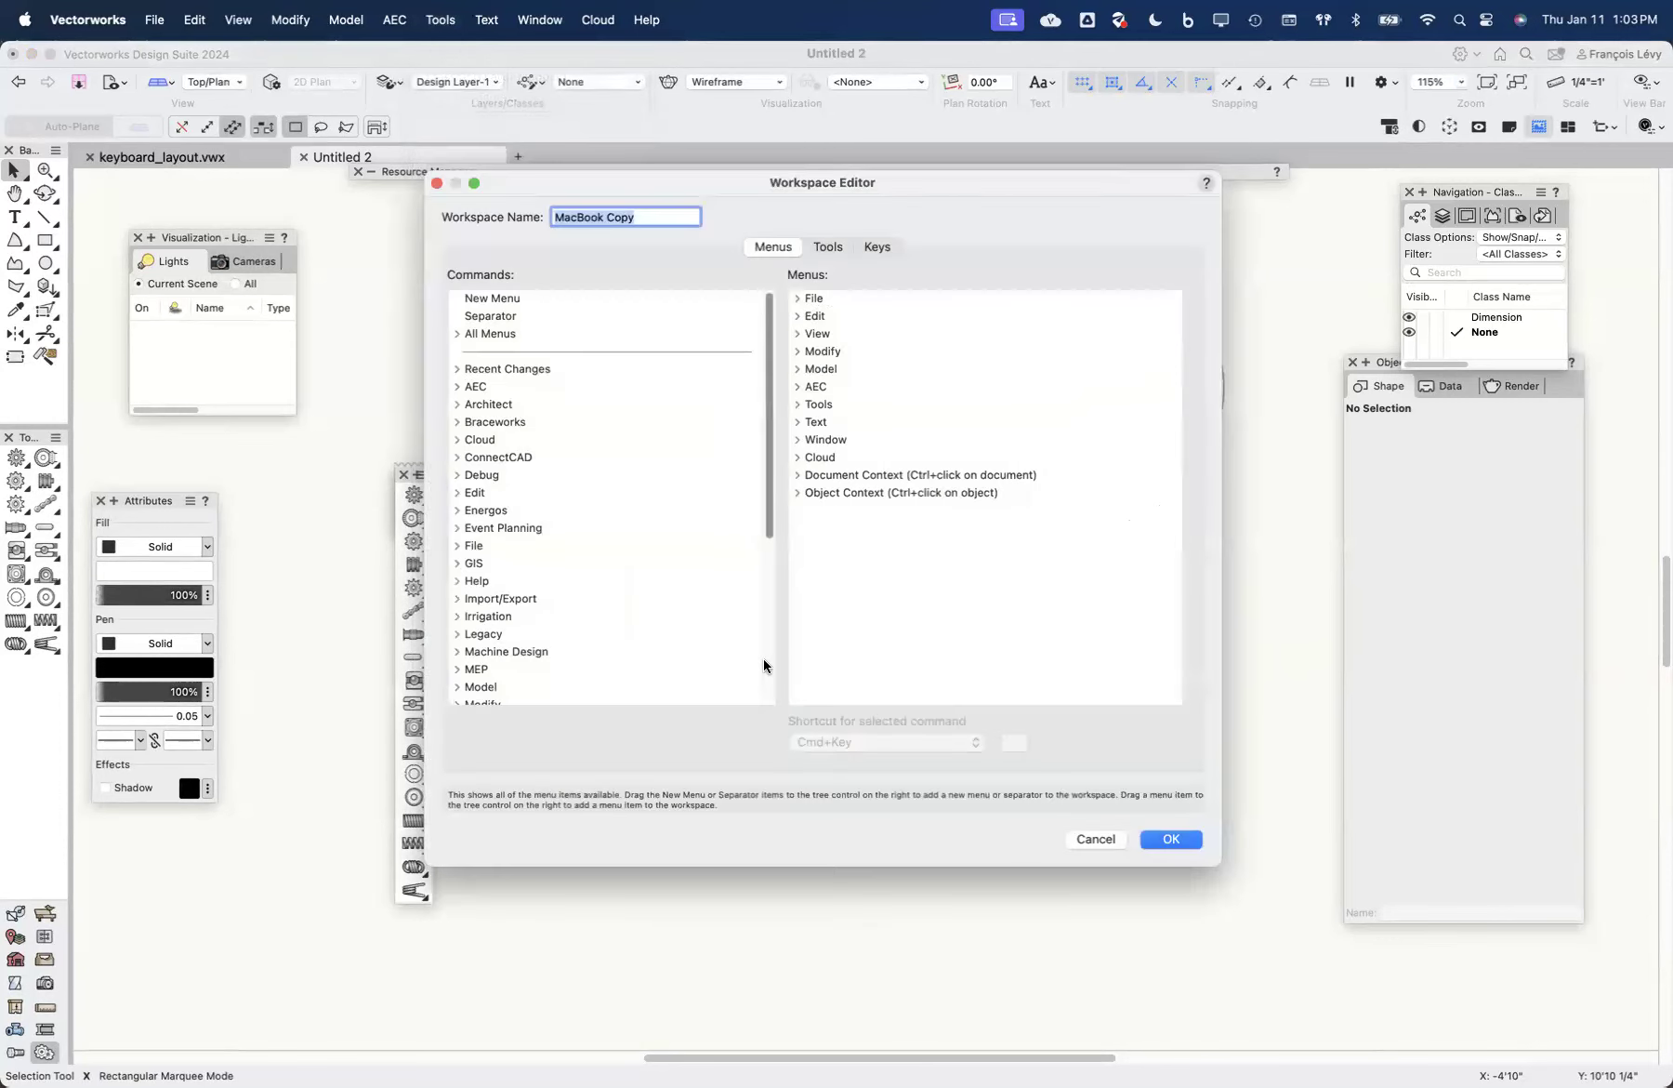
click(817, 251)
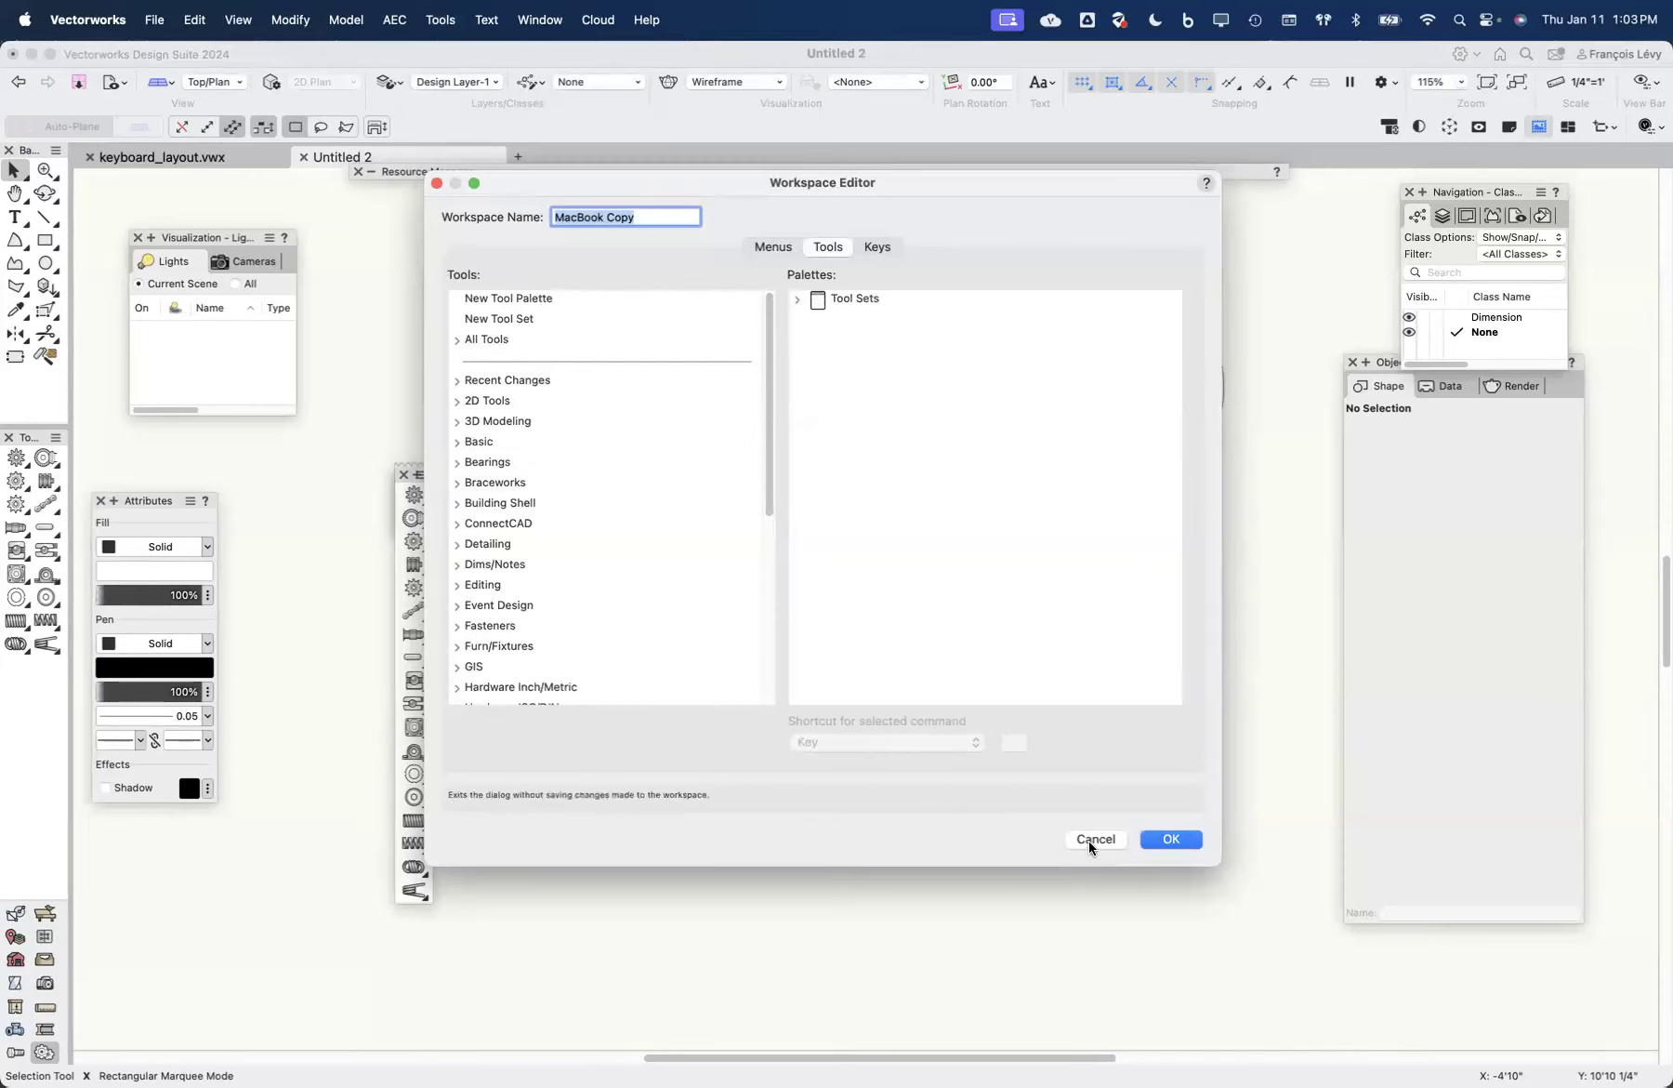
click(797, 298)
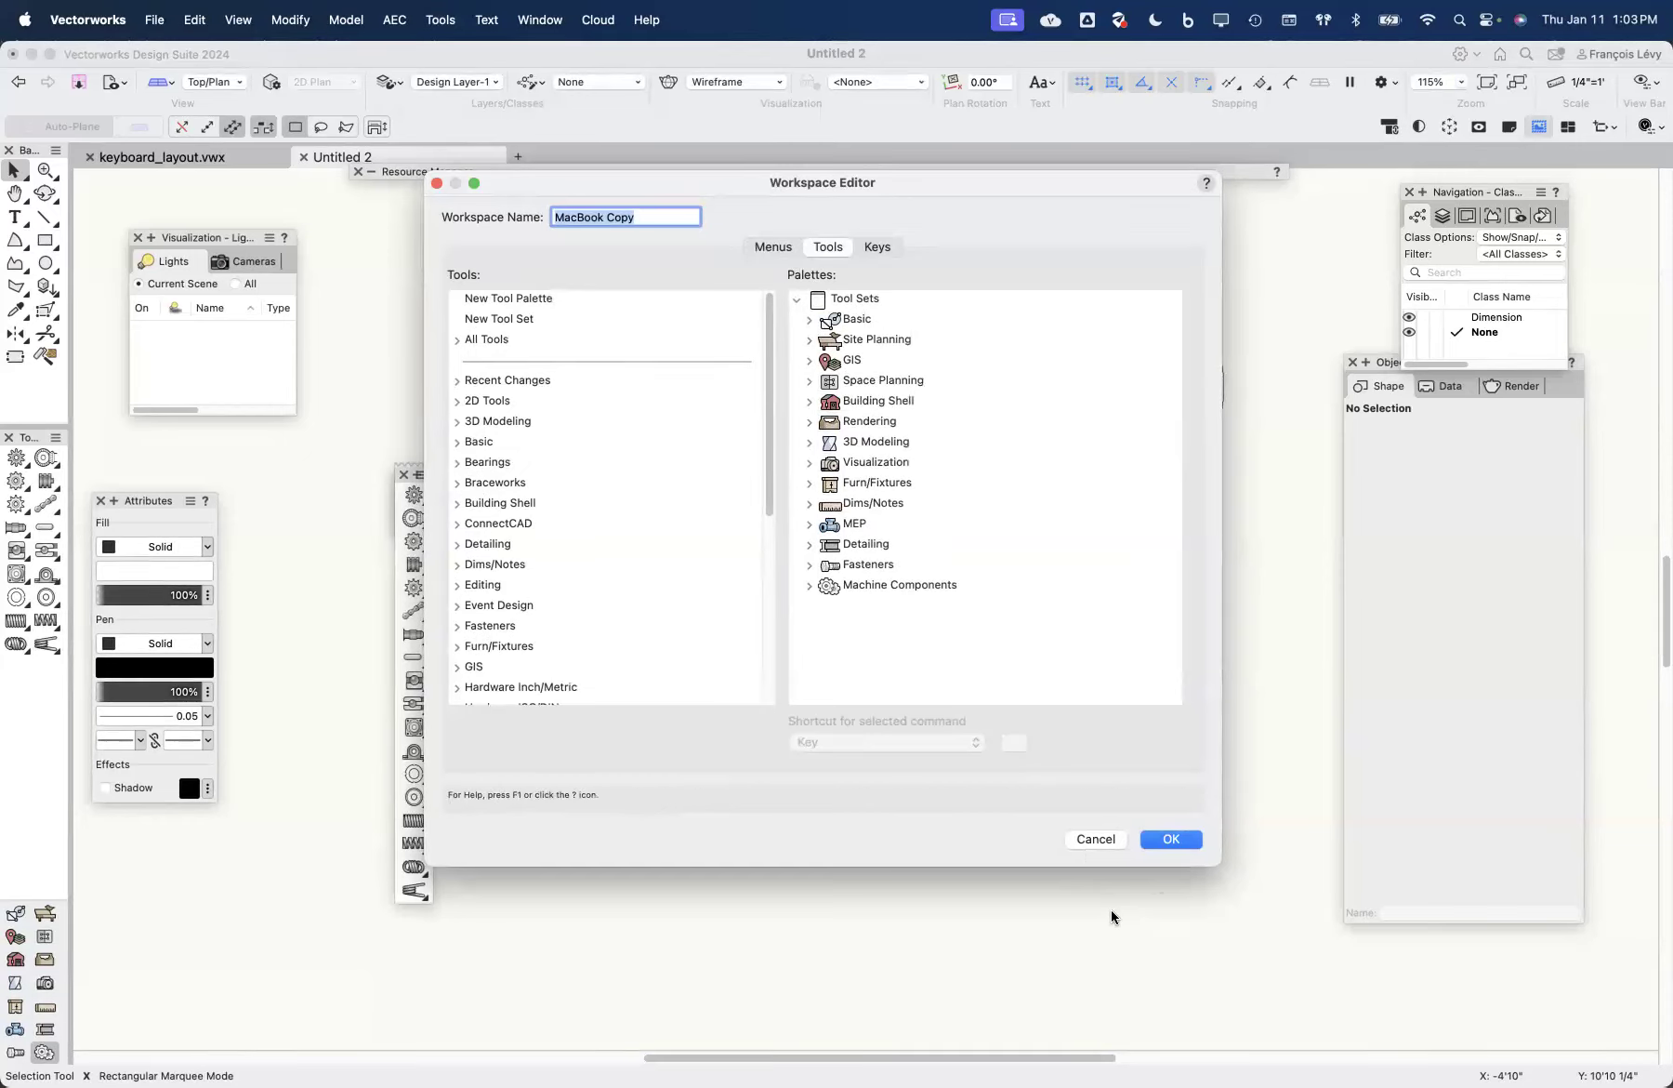
click(1094, 837)
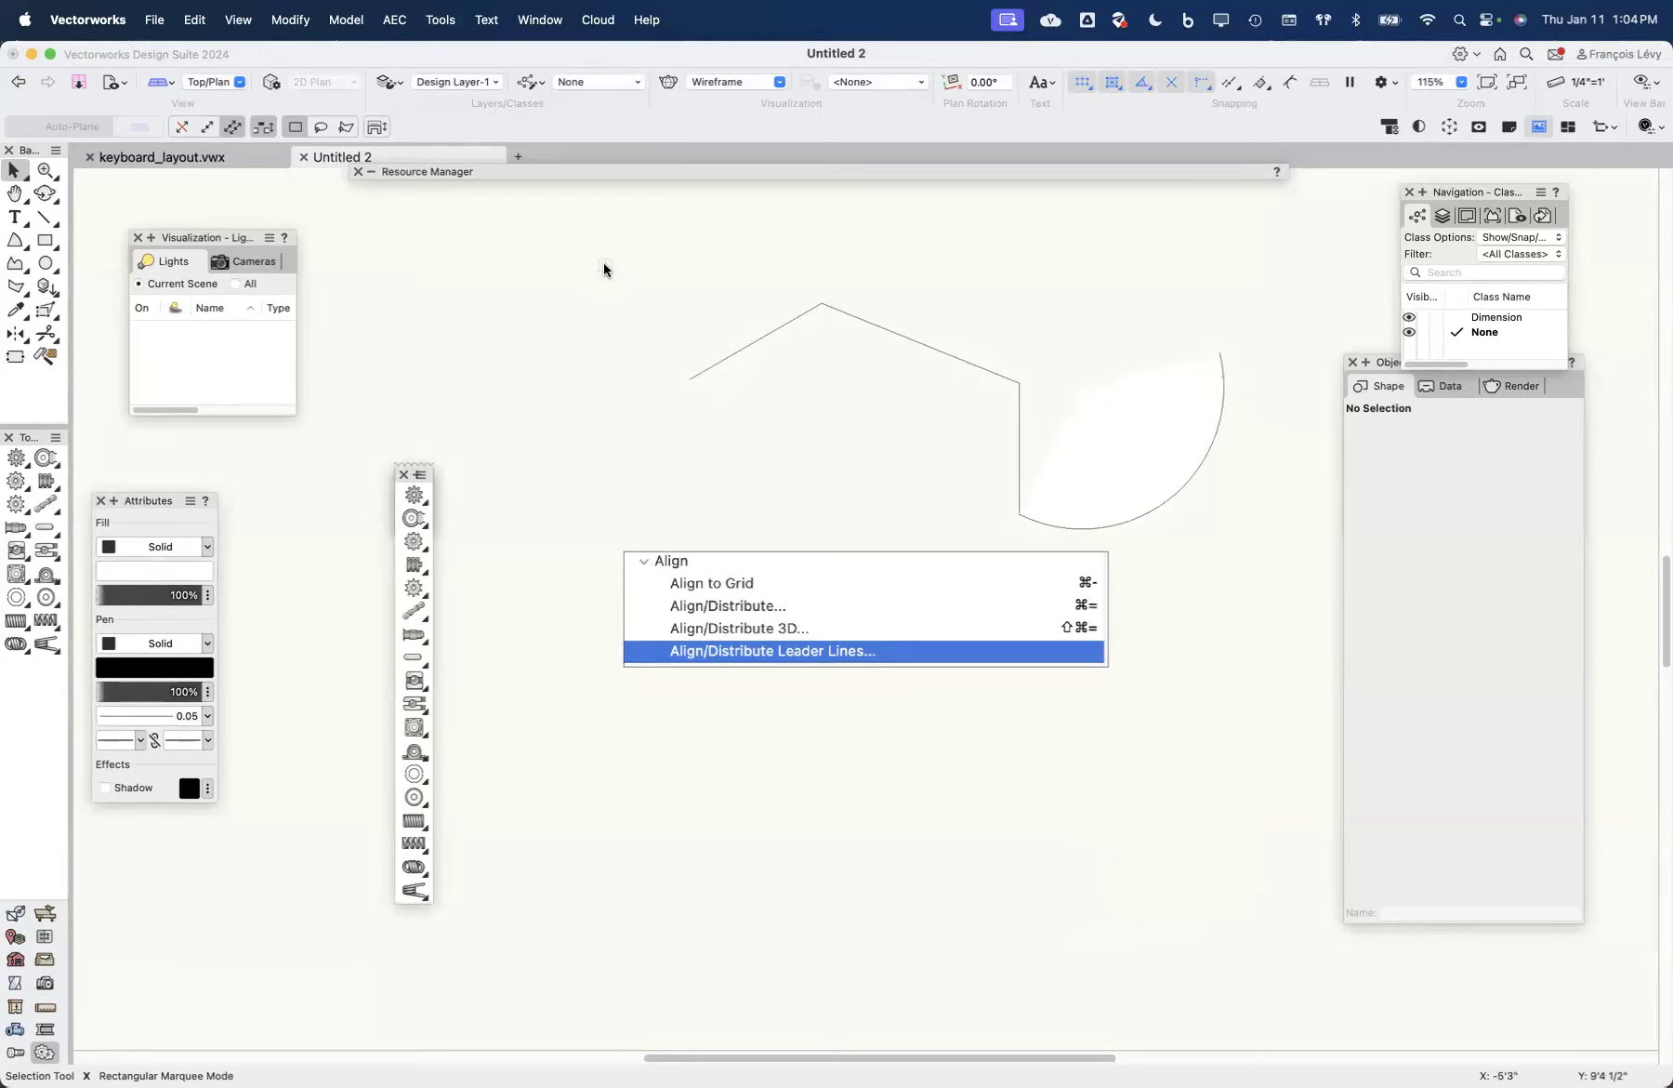
Step: Search the Help for "migra" and open the Migration Manager
drag(550, 254, 1257, 741)
click(1257, 741)
click(654, 25)
text(migra)
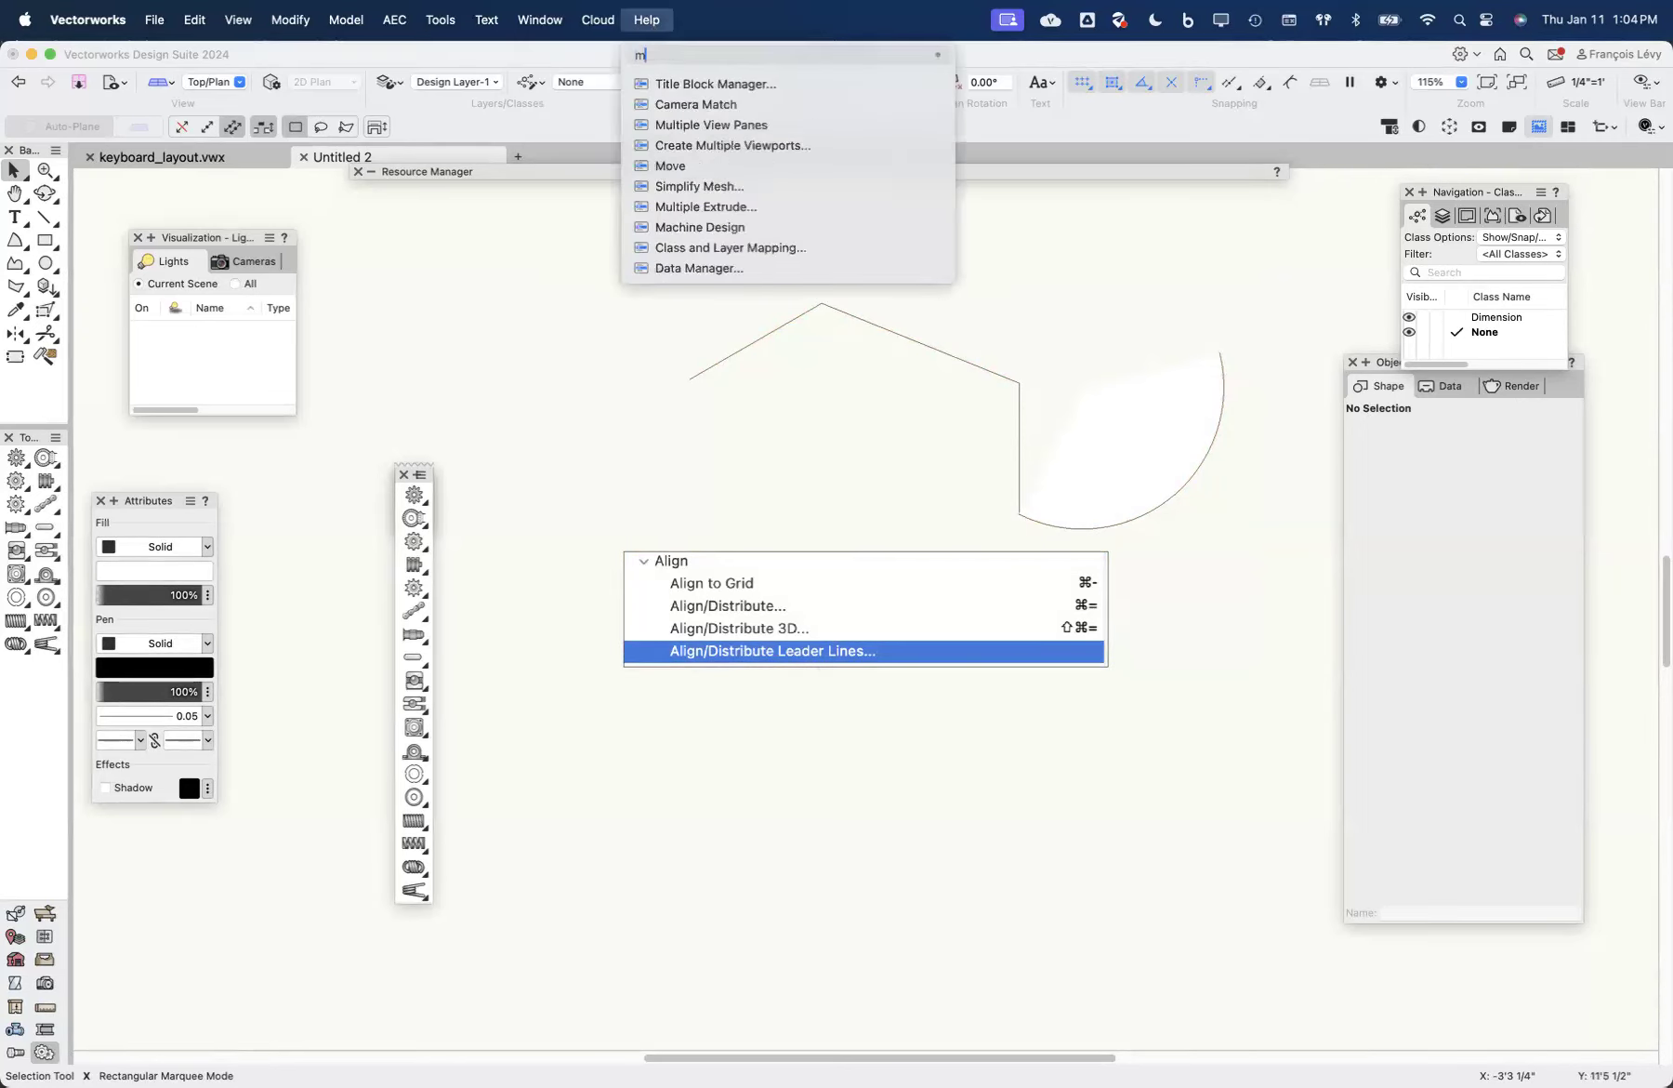
mouse_move(674, 107)
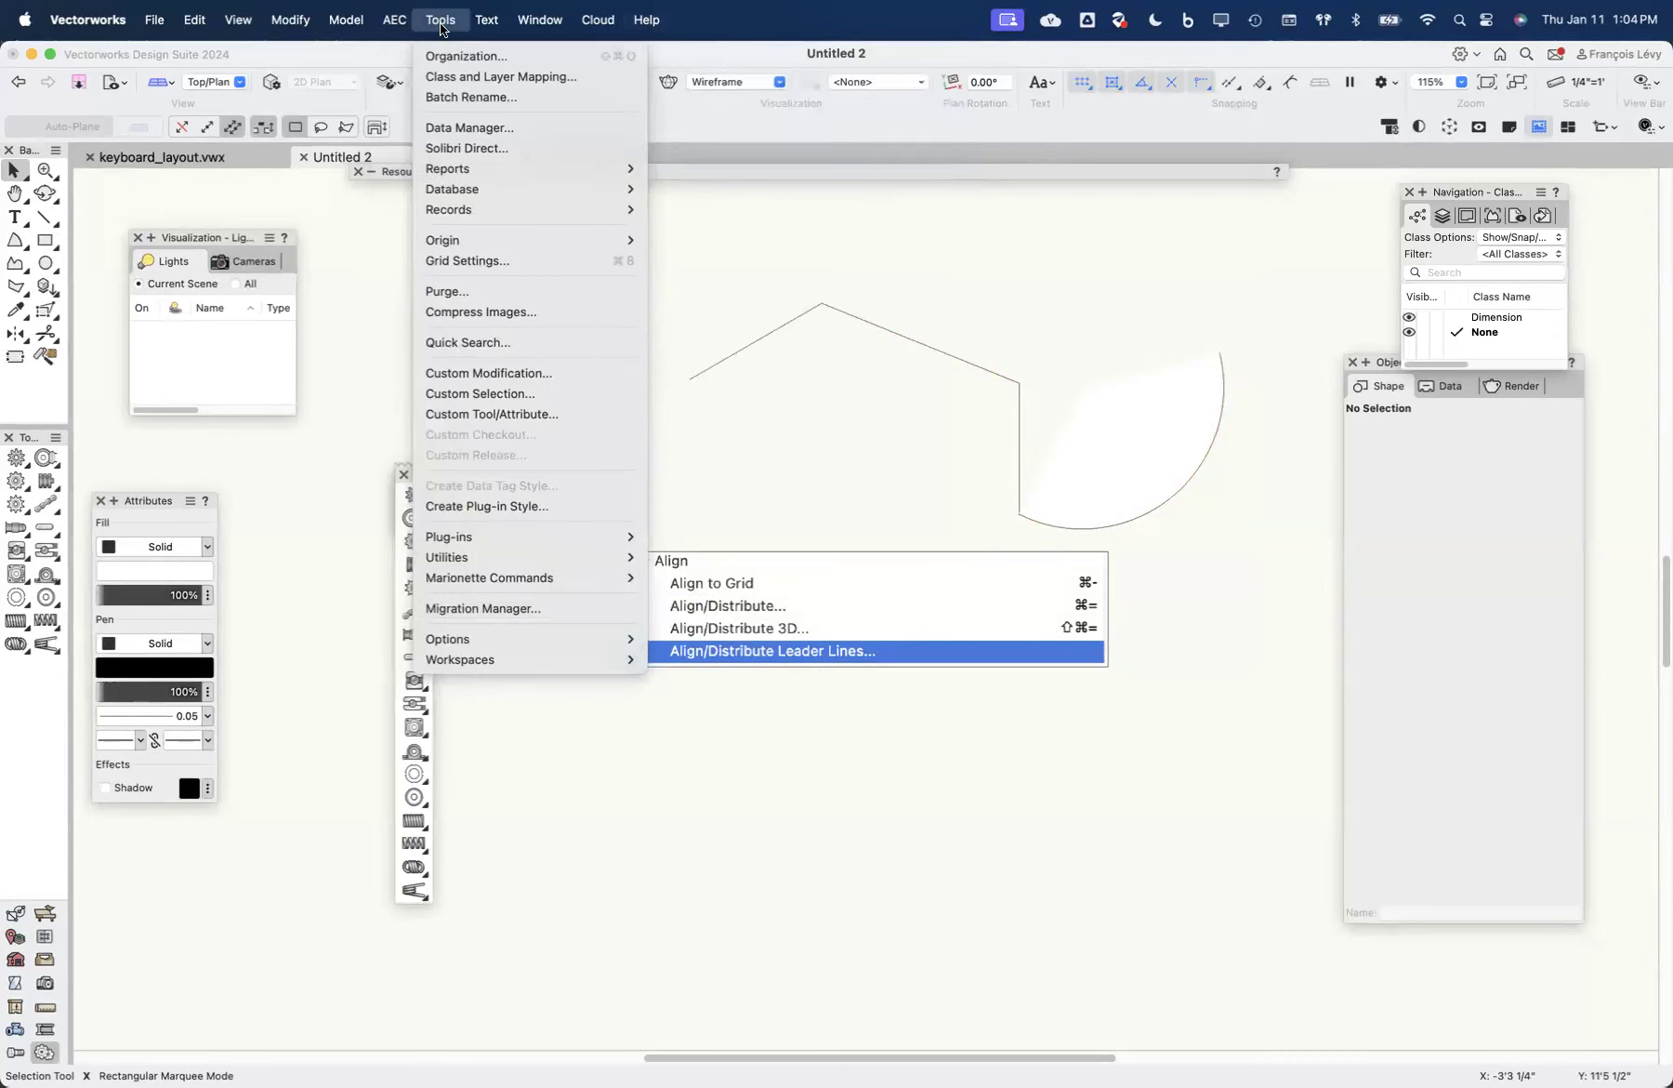
click(501, 606)
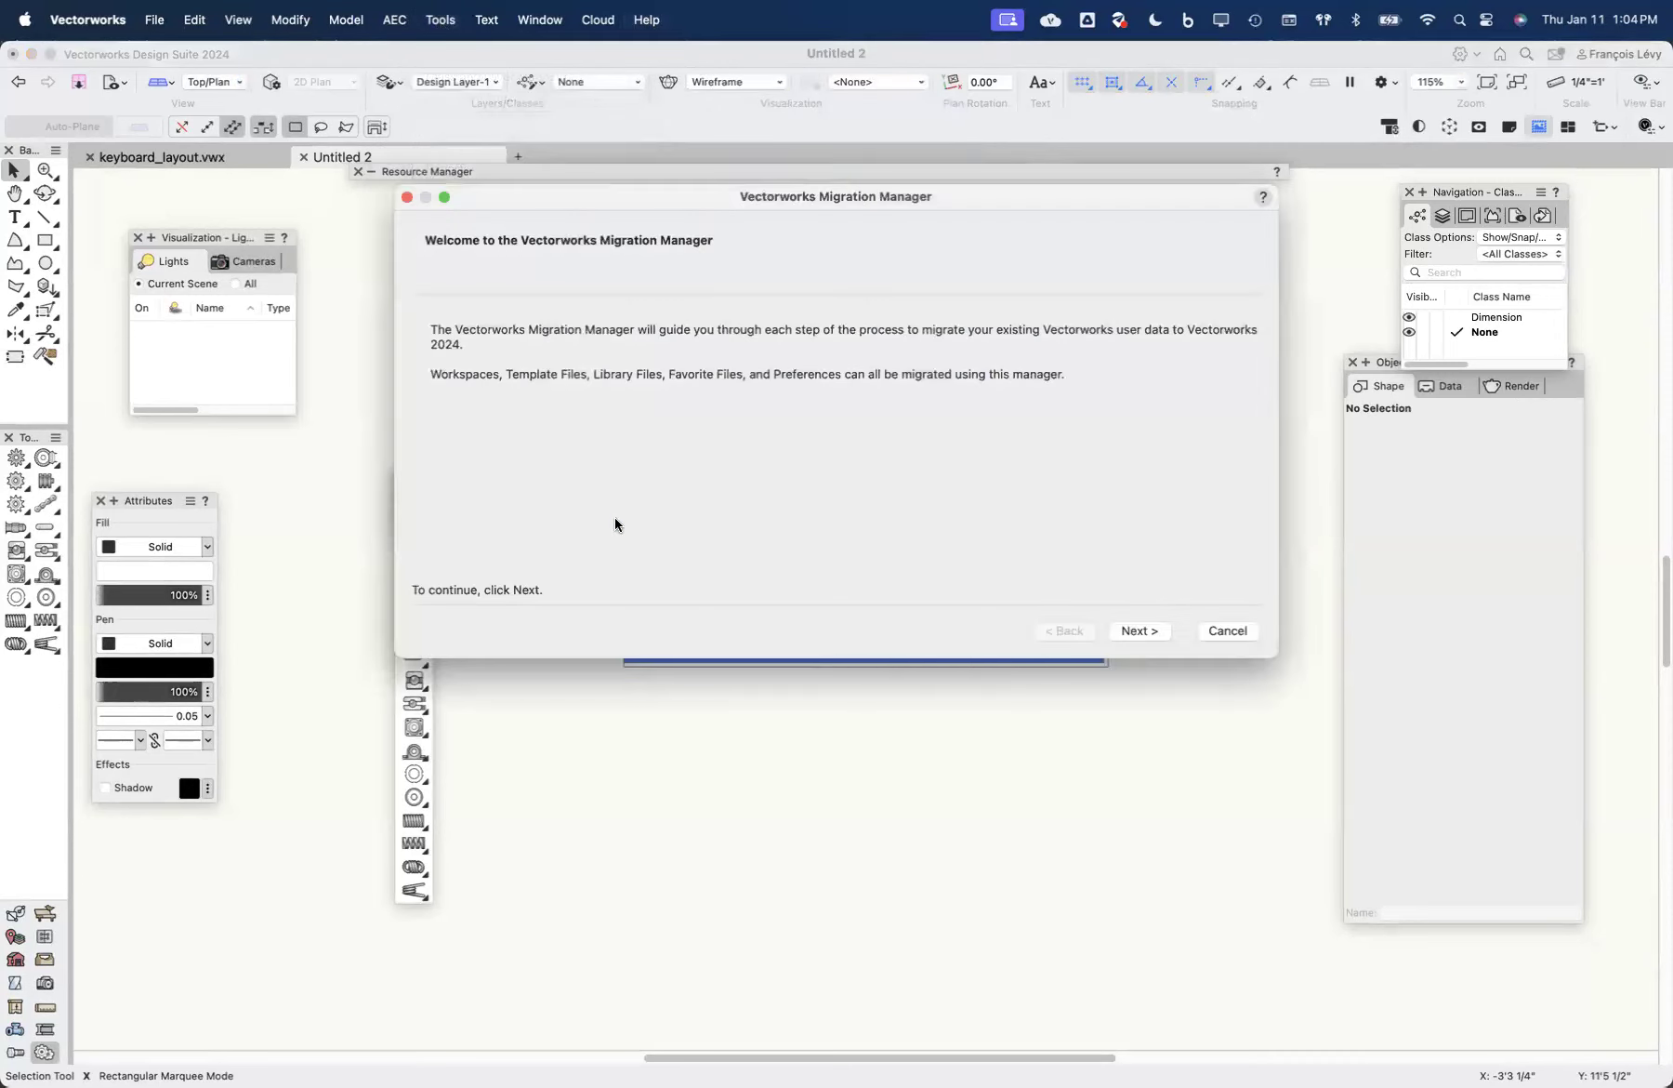
Step: Choose the Vectorworks 2022 user data as the migration source and continue to the migration options
click(1162, 628)
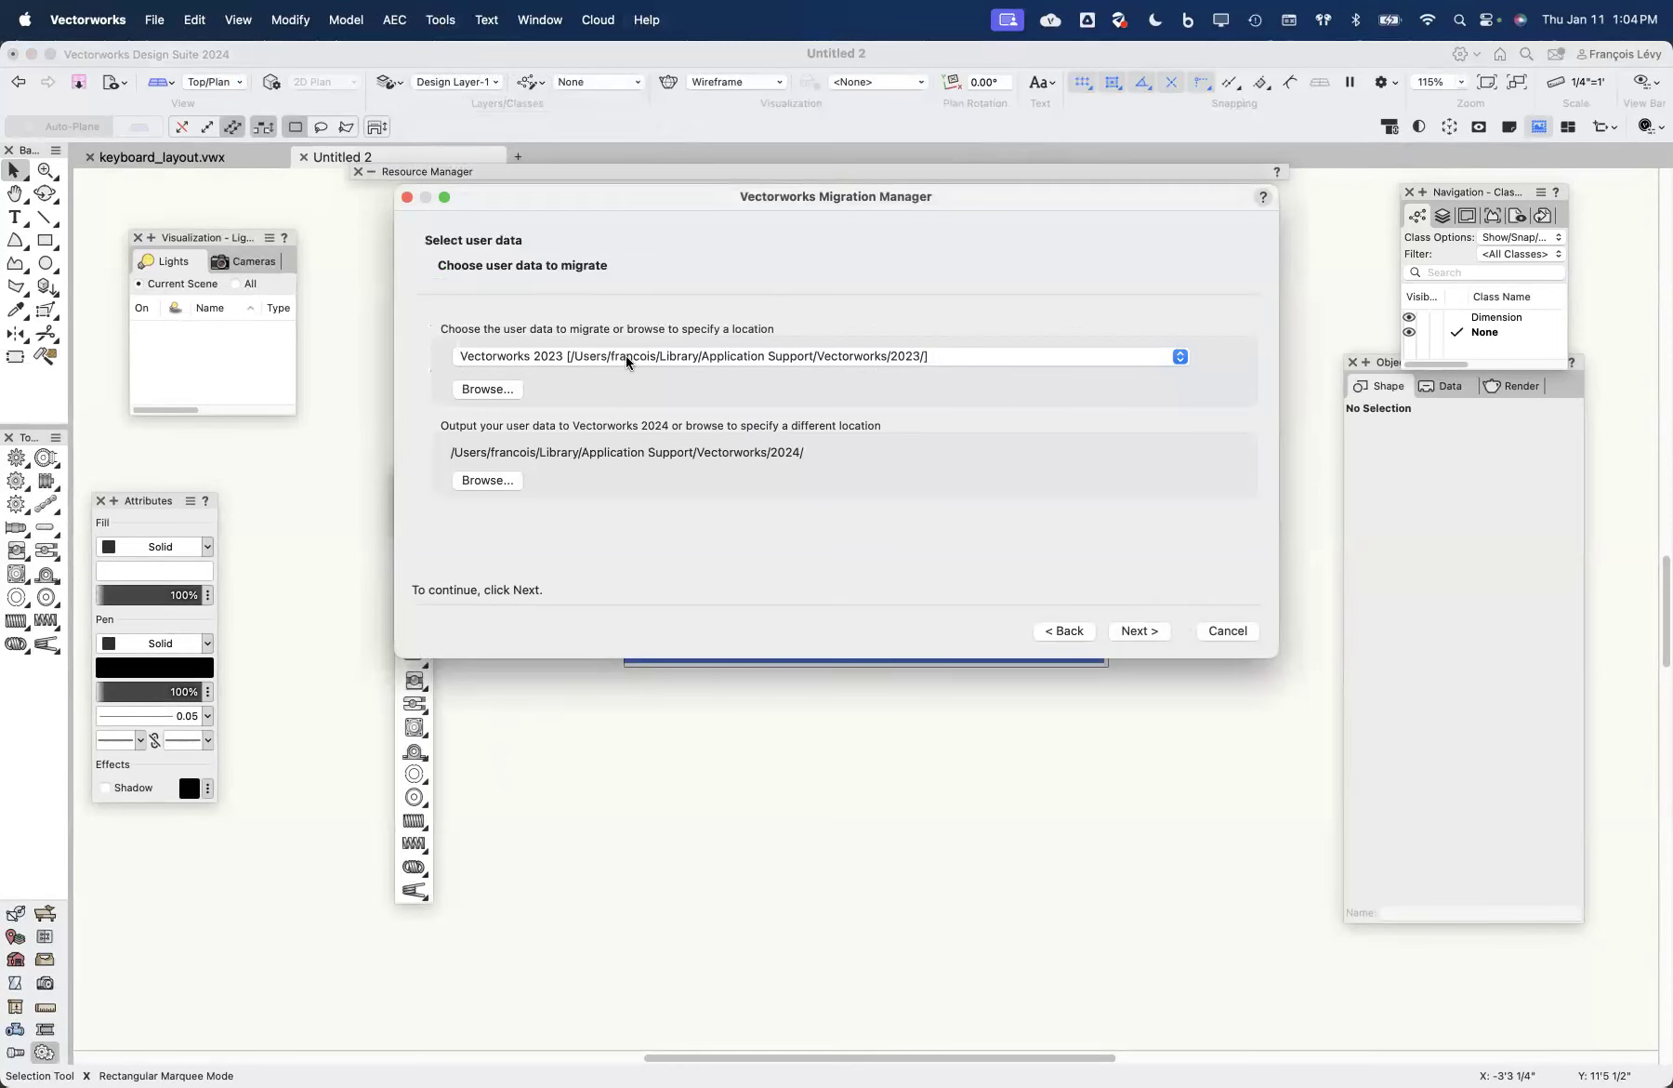
click(546, 363)
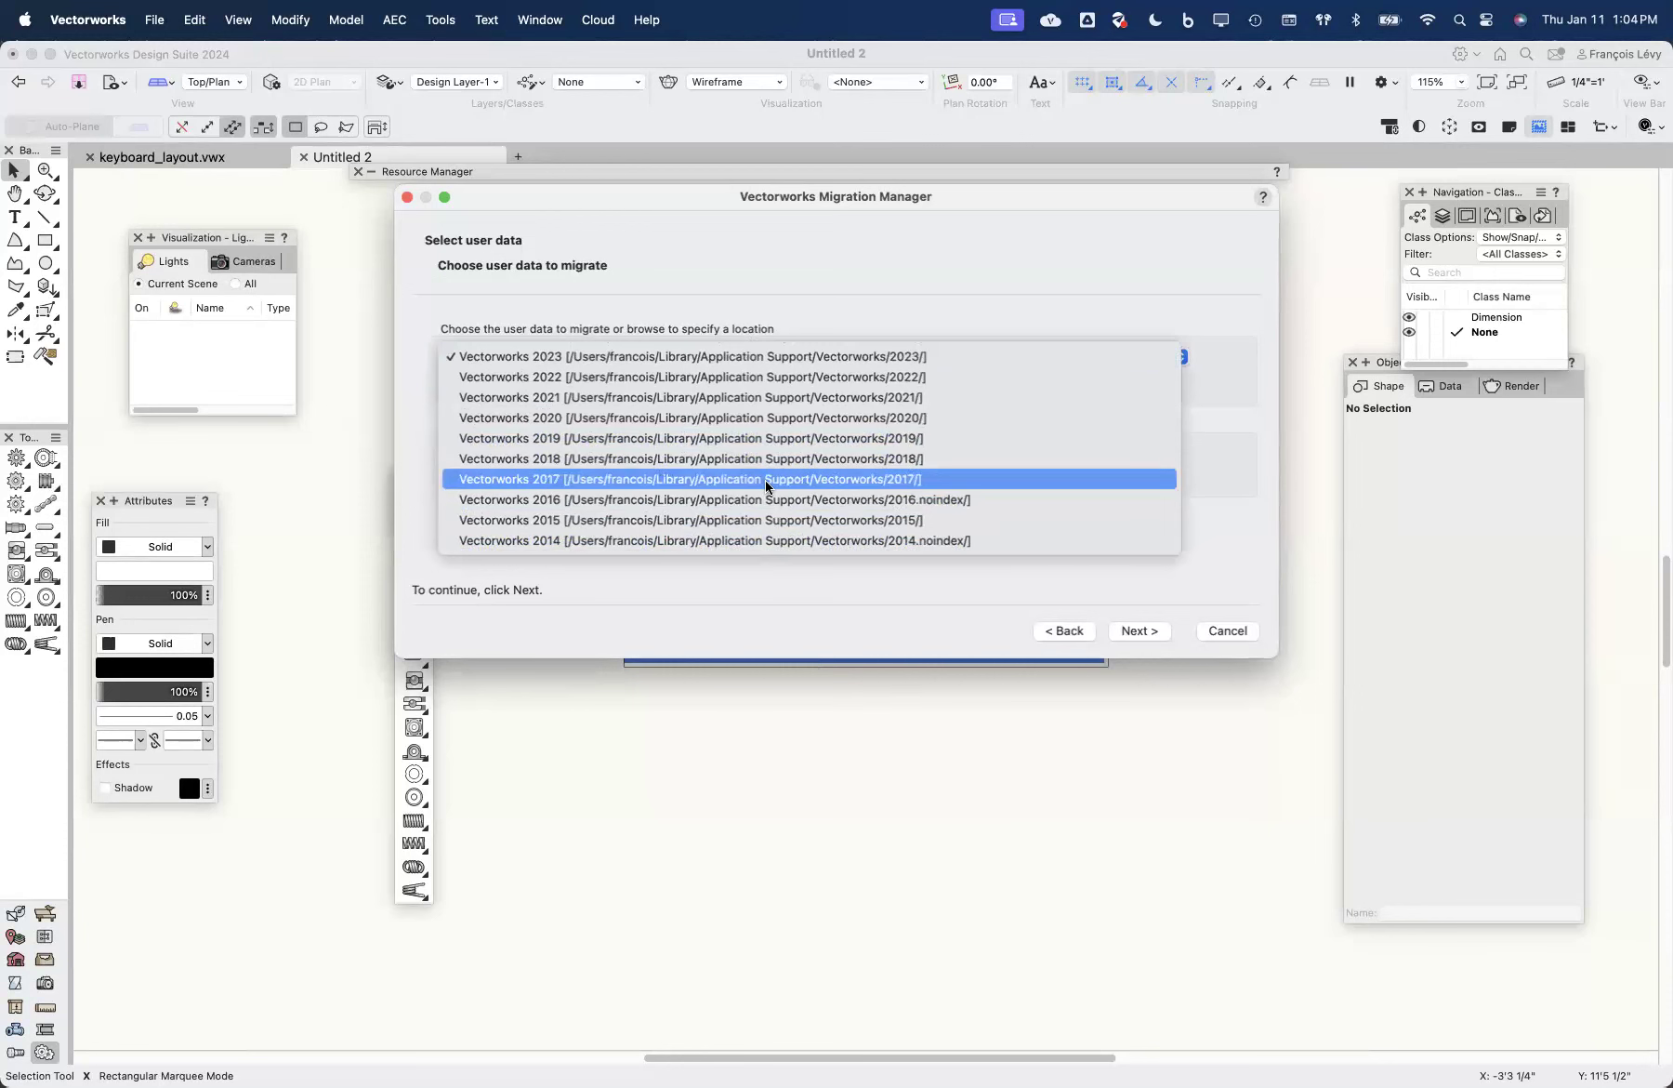
click(778, 378)
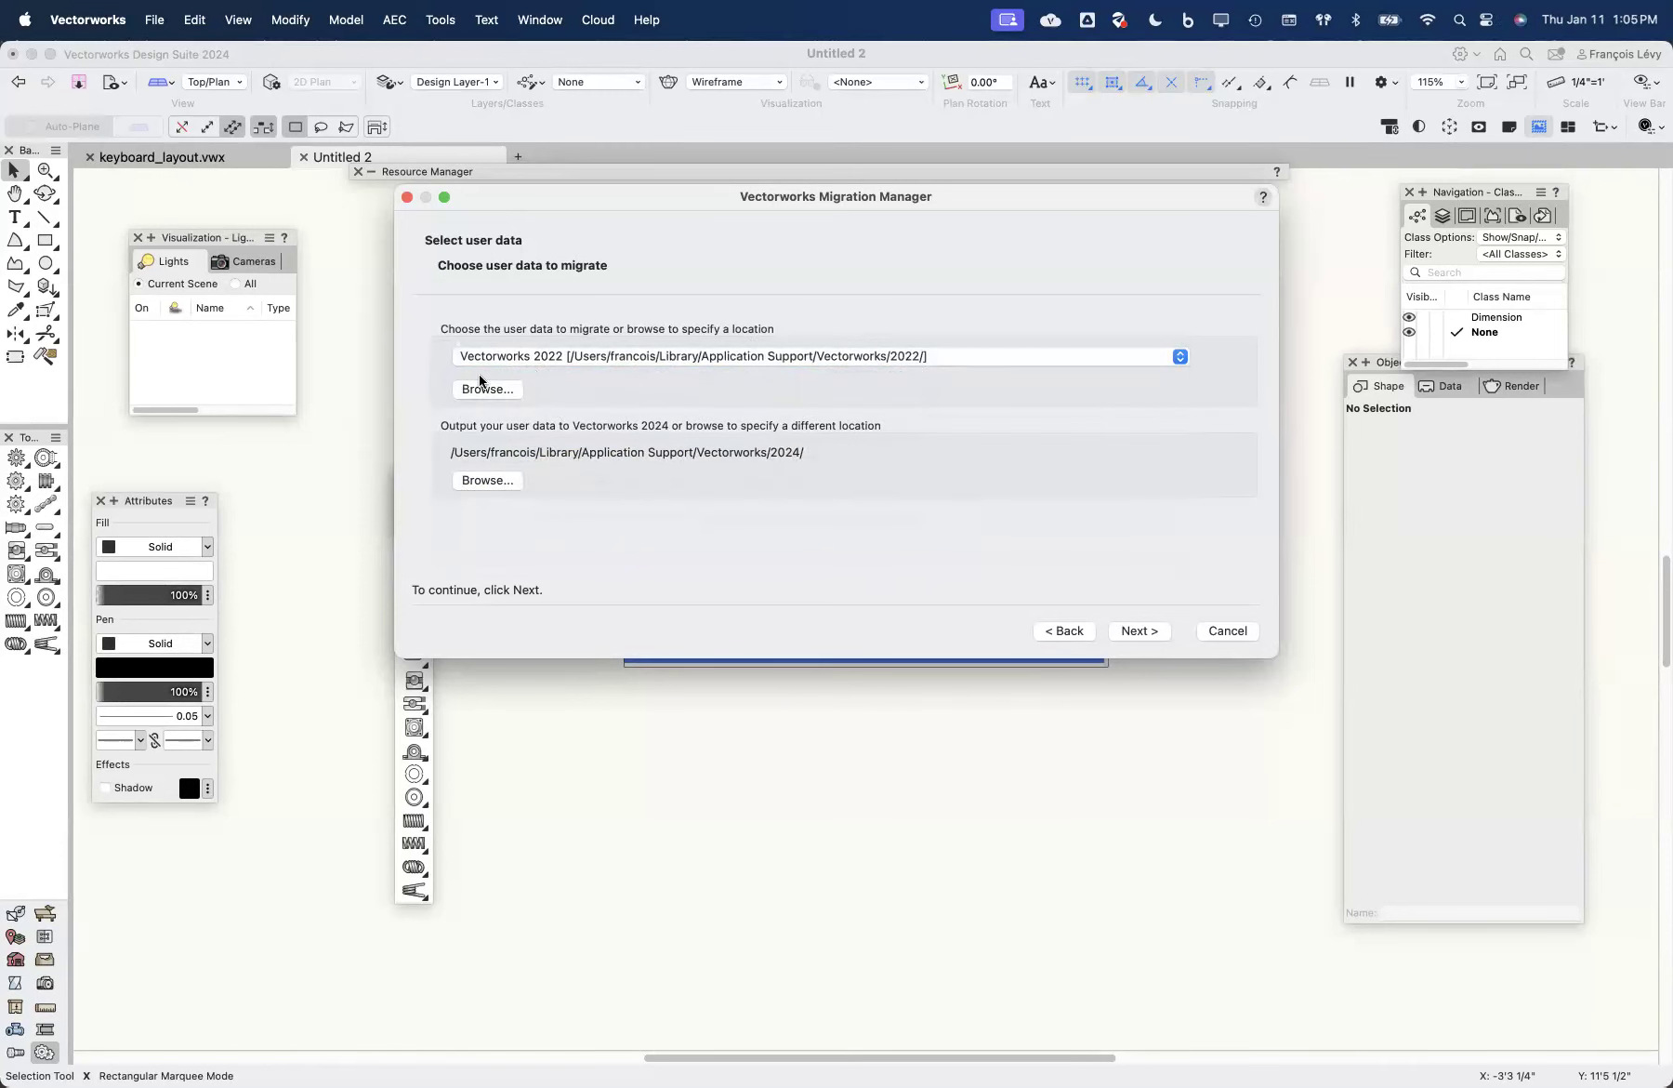
click(1140, 631)
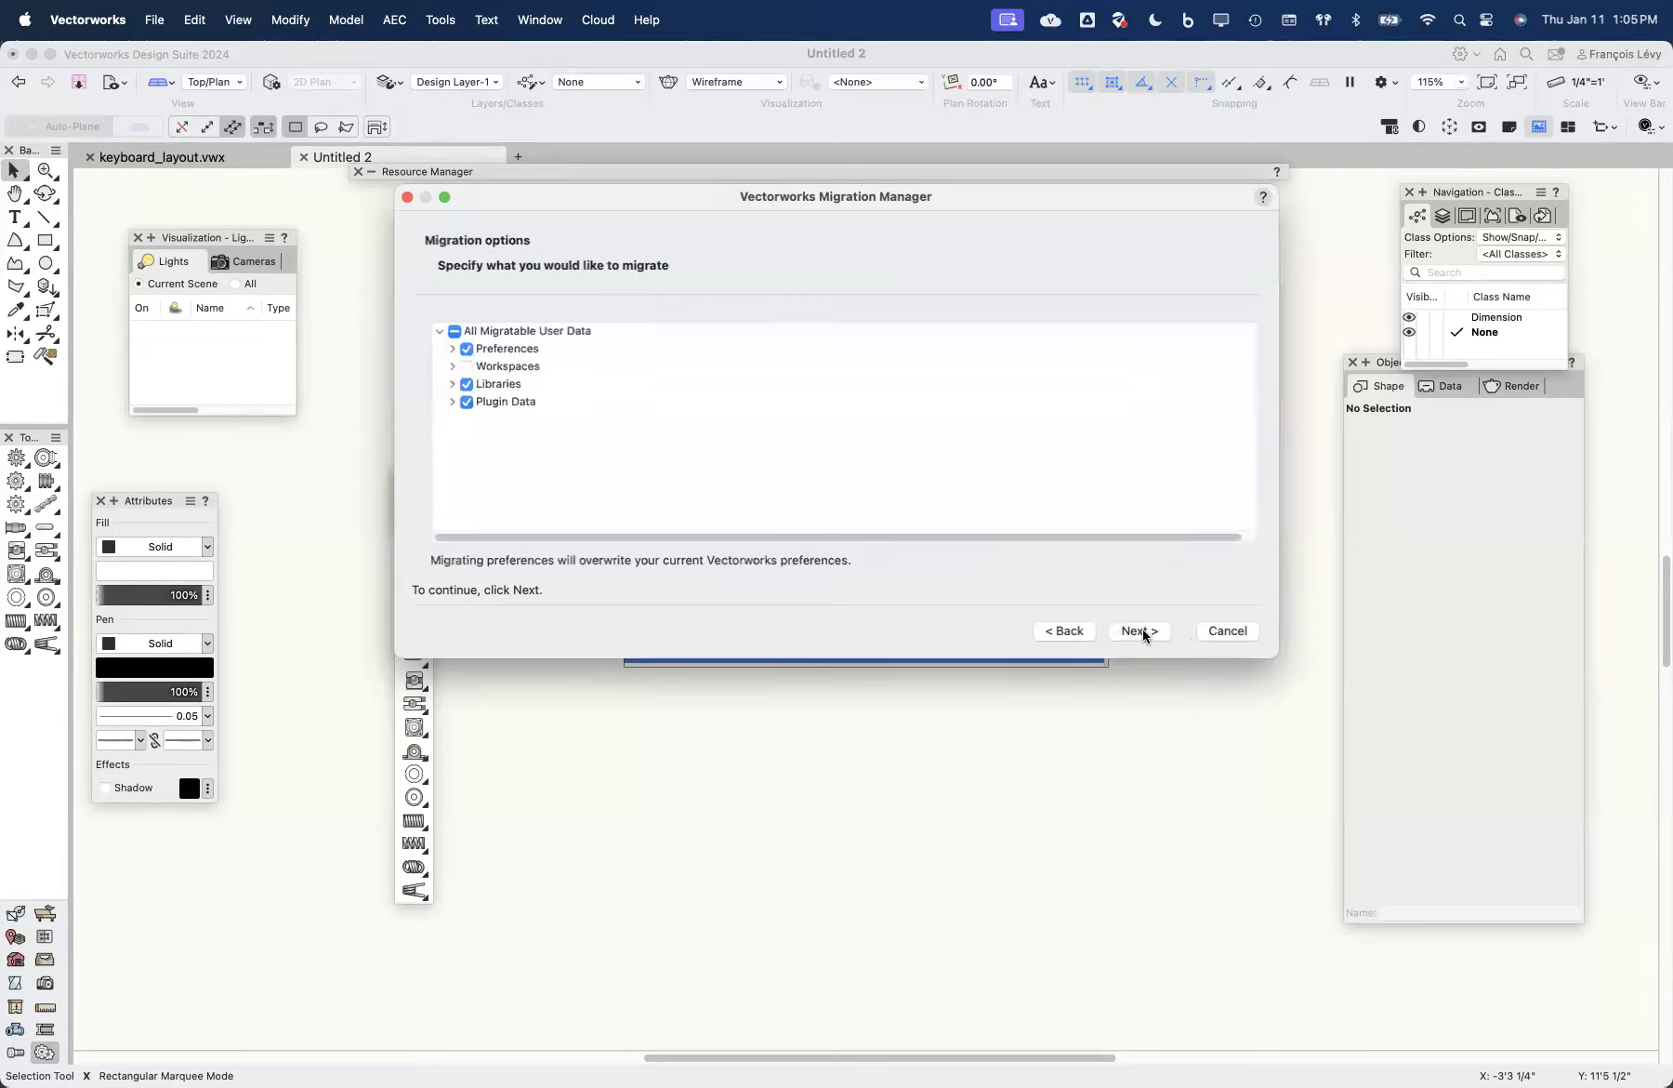
Step: Limit the data to migrate to the MacBook.vww workspace and continue to the workspace migration options
click(454, 331)
click(452, 342)
click(455, 331)
click(453, 385)
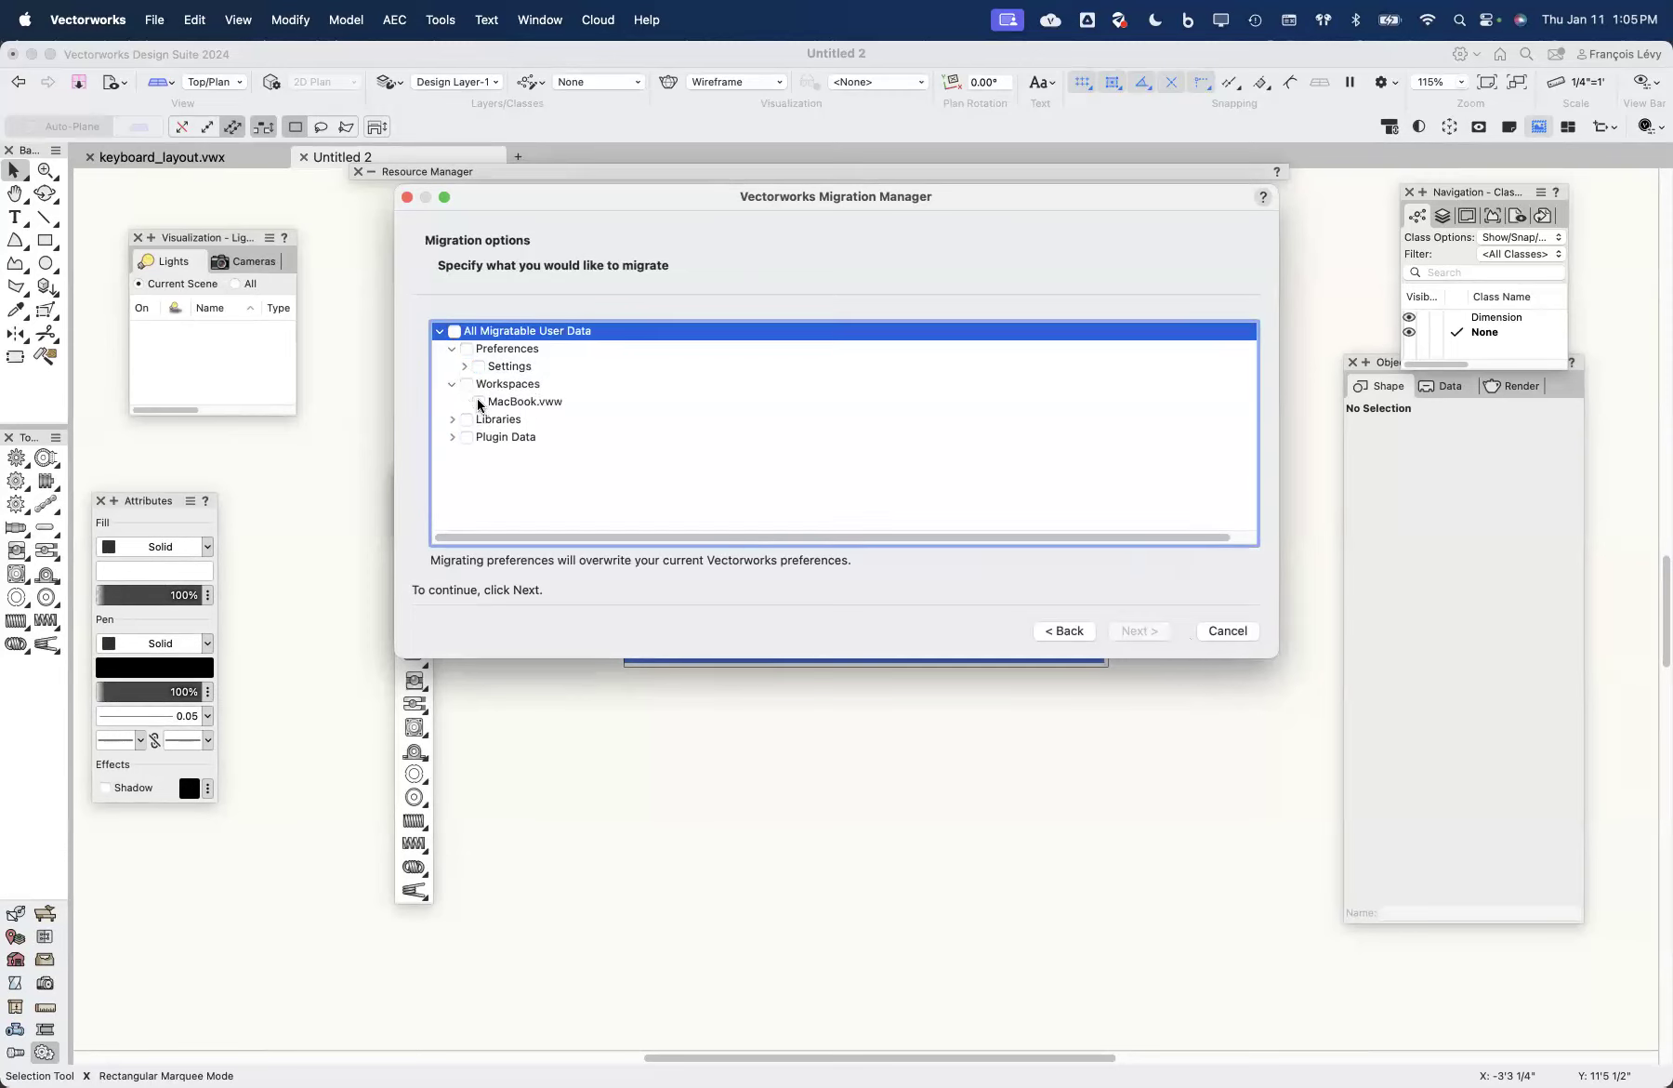
click(477, 402)
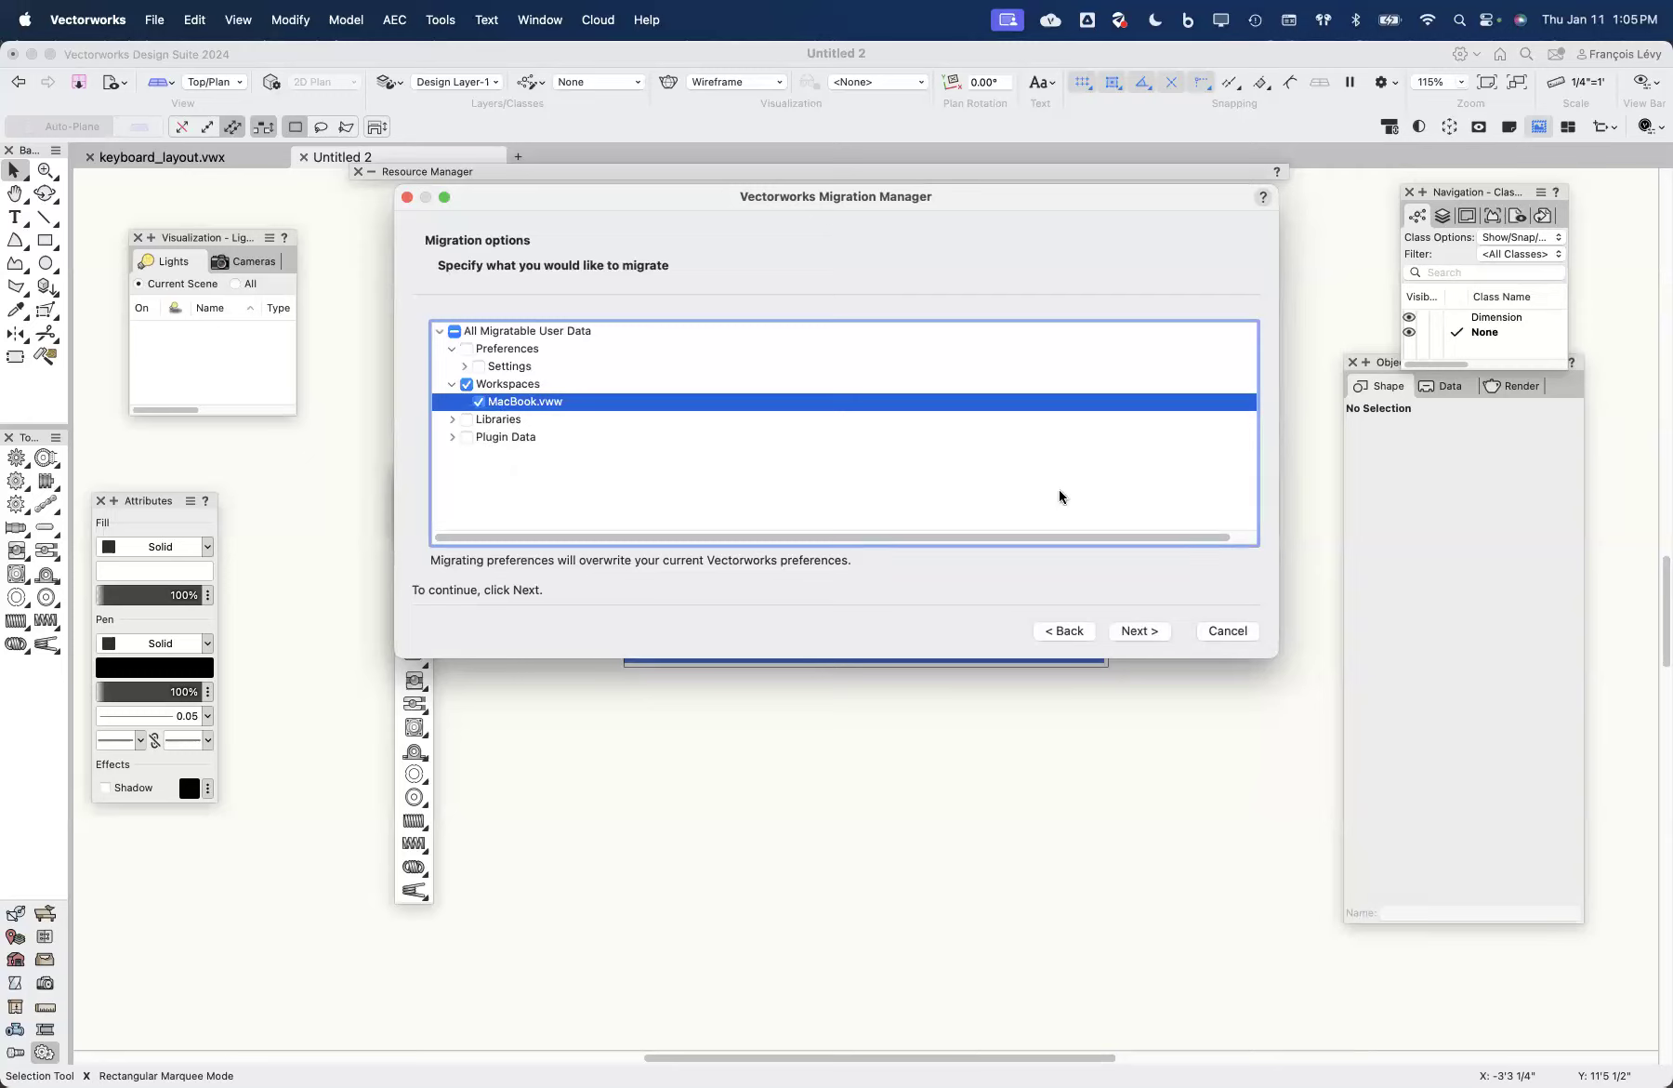
click(1155, 631)
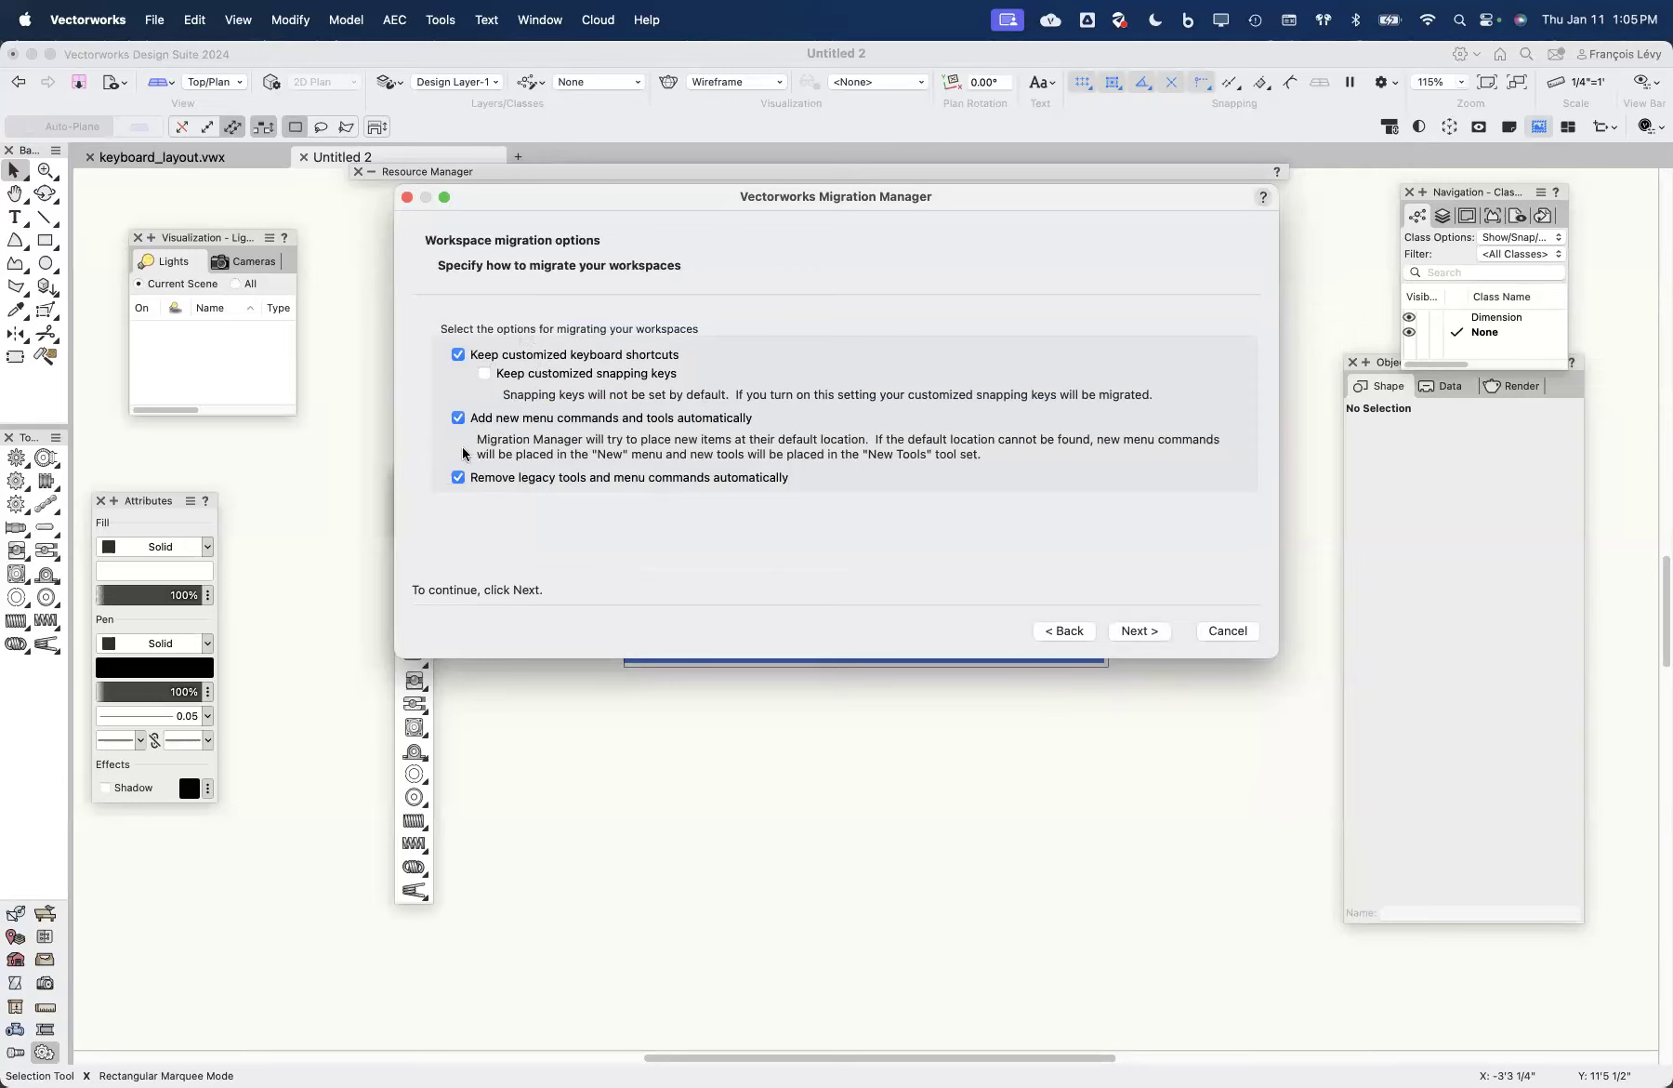
Step: Include the customized snapping keys in the workspace migration, run the migration and finish the Migration Manager
click(486, 374)
click(1153, 636)
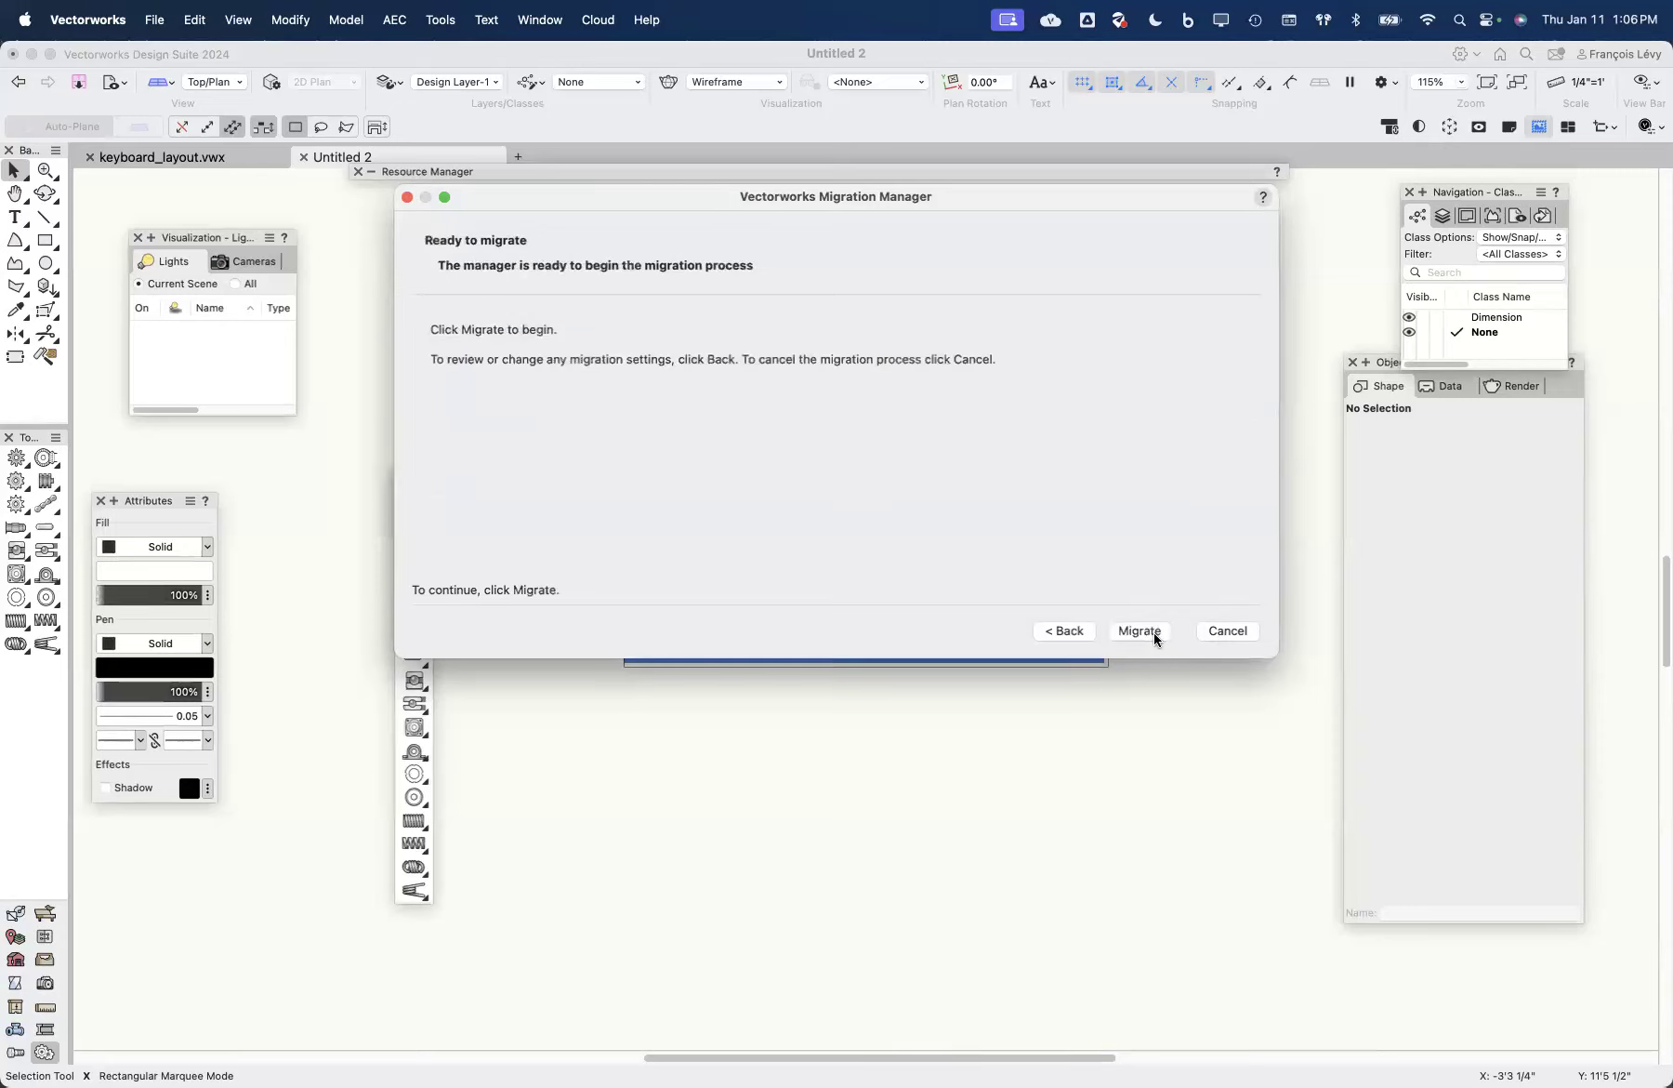
click(1148, 634)
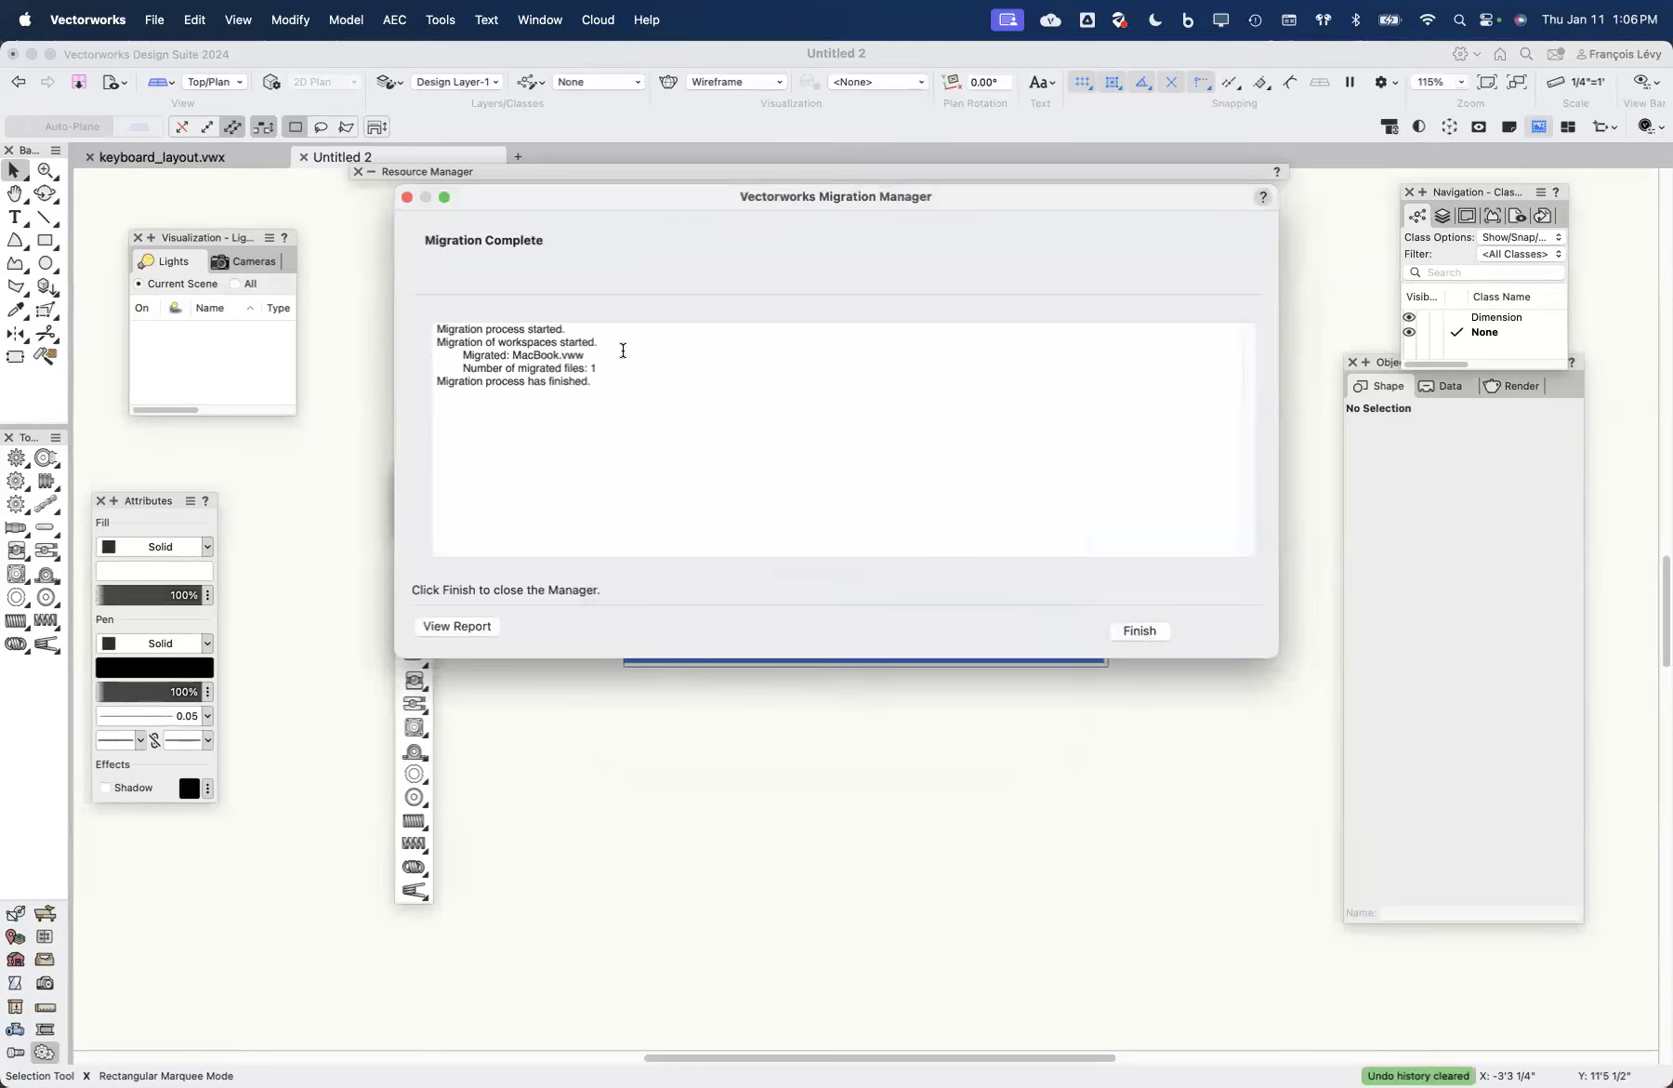
click(1144, 628)
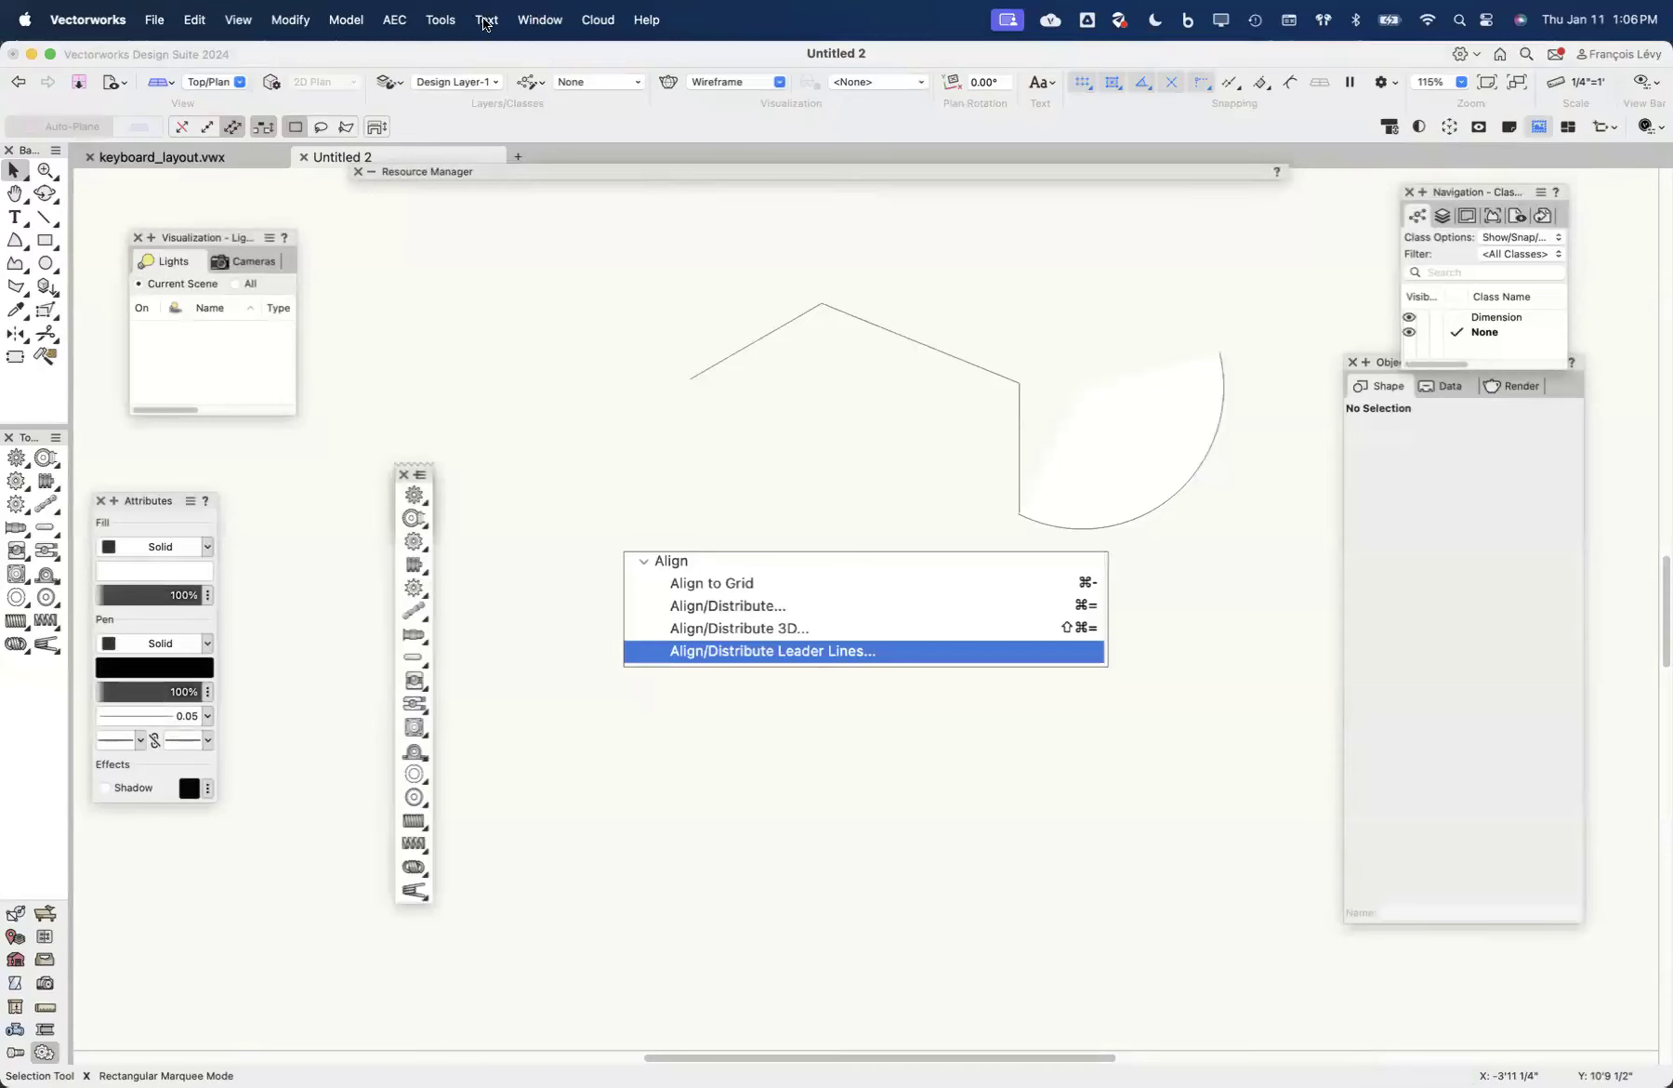
click(441, 20)
mouse_move(496, 582)
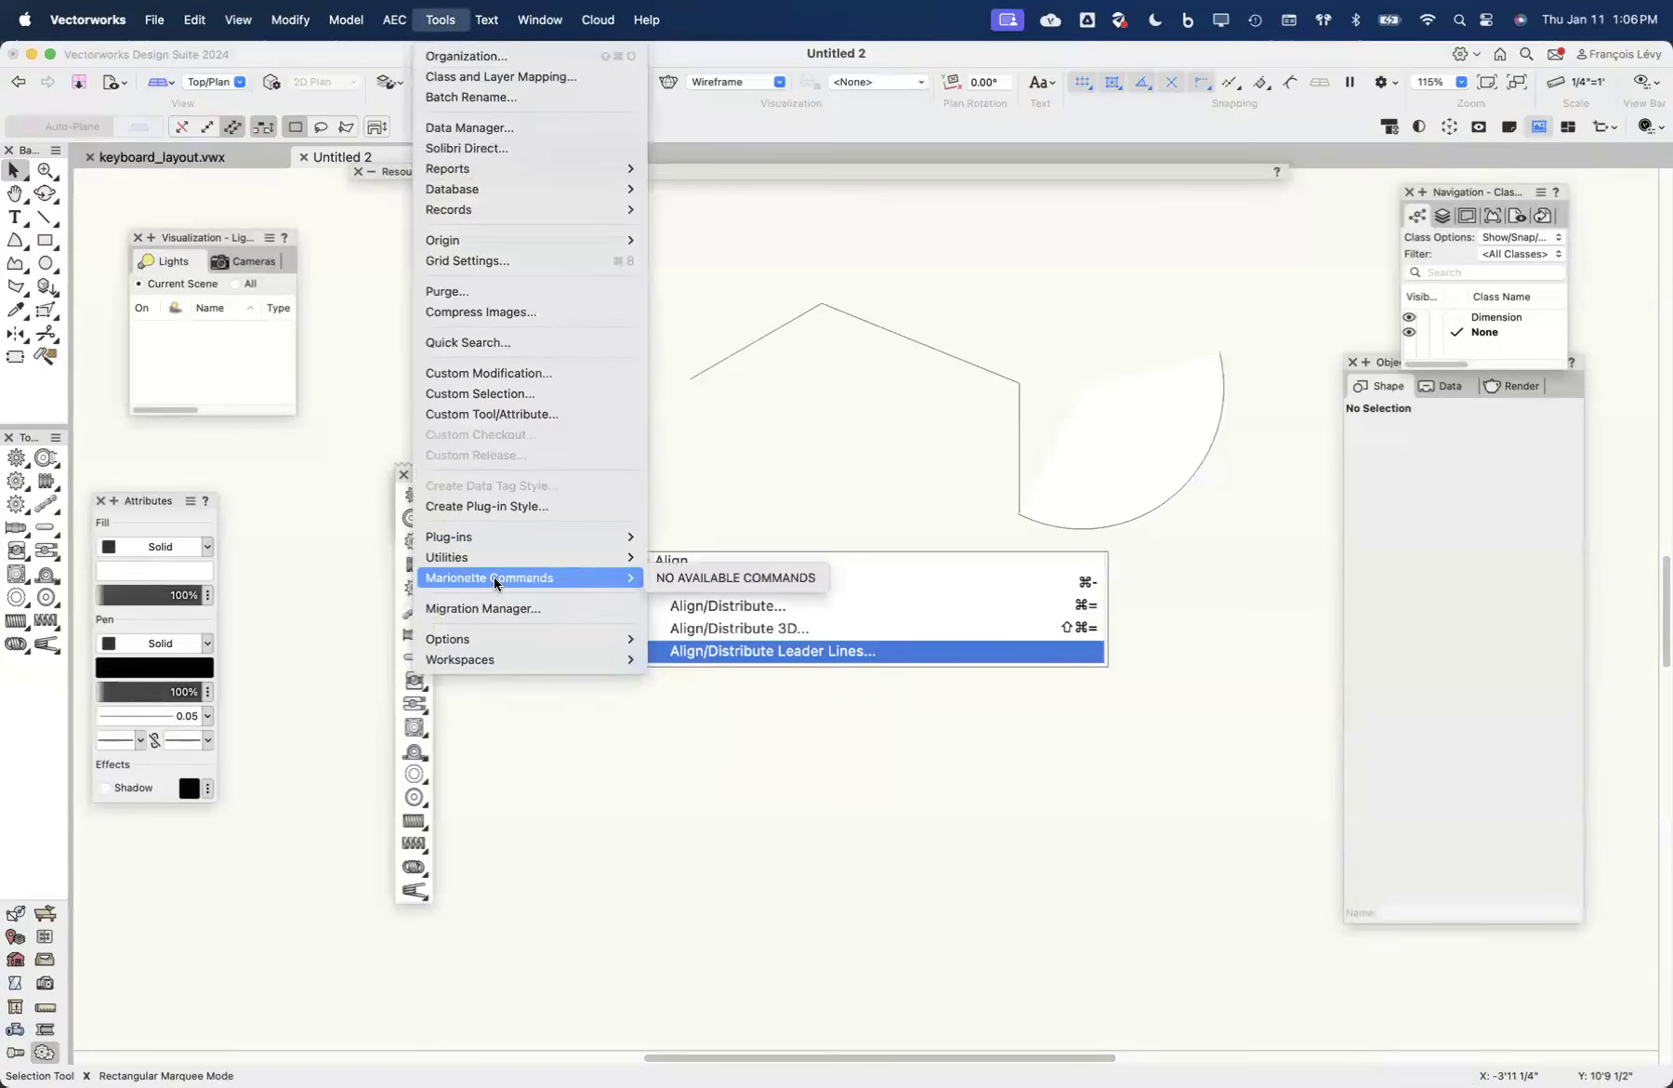
mouse_move(497, 661)
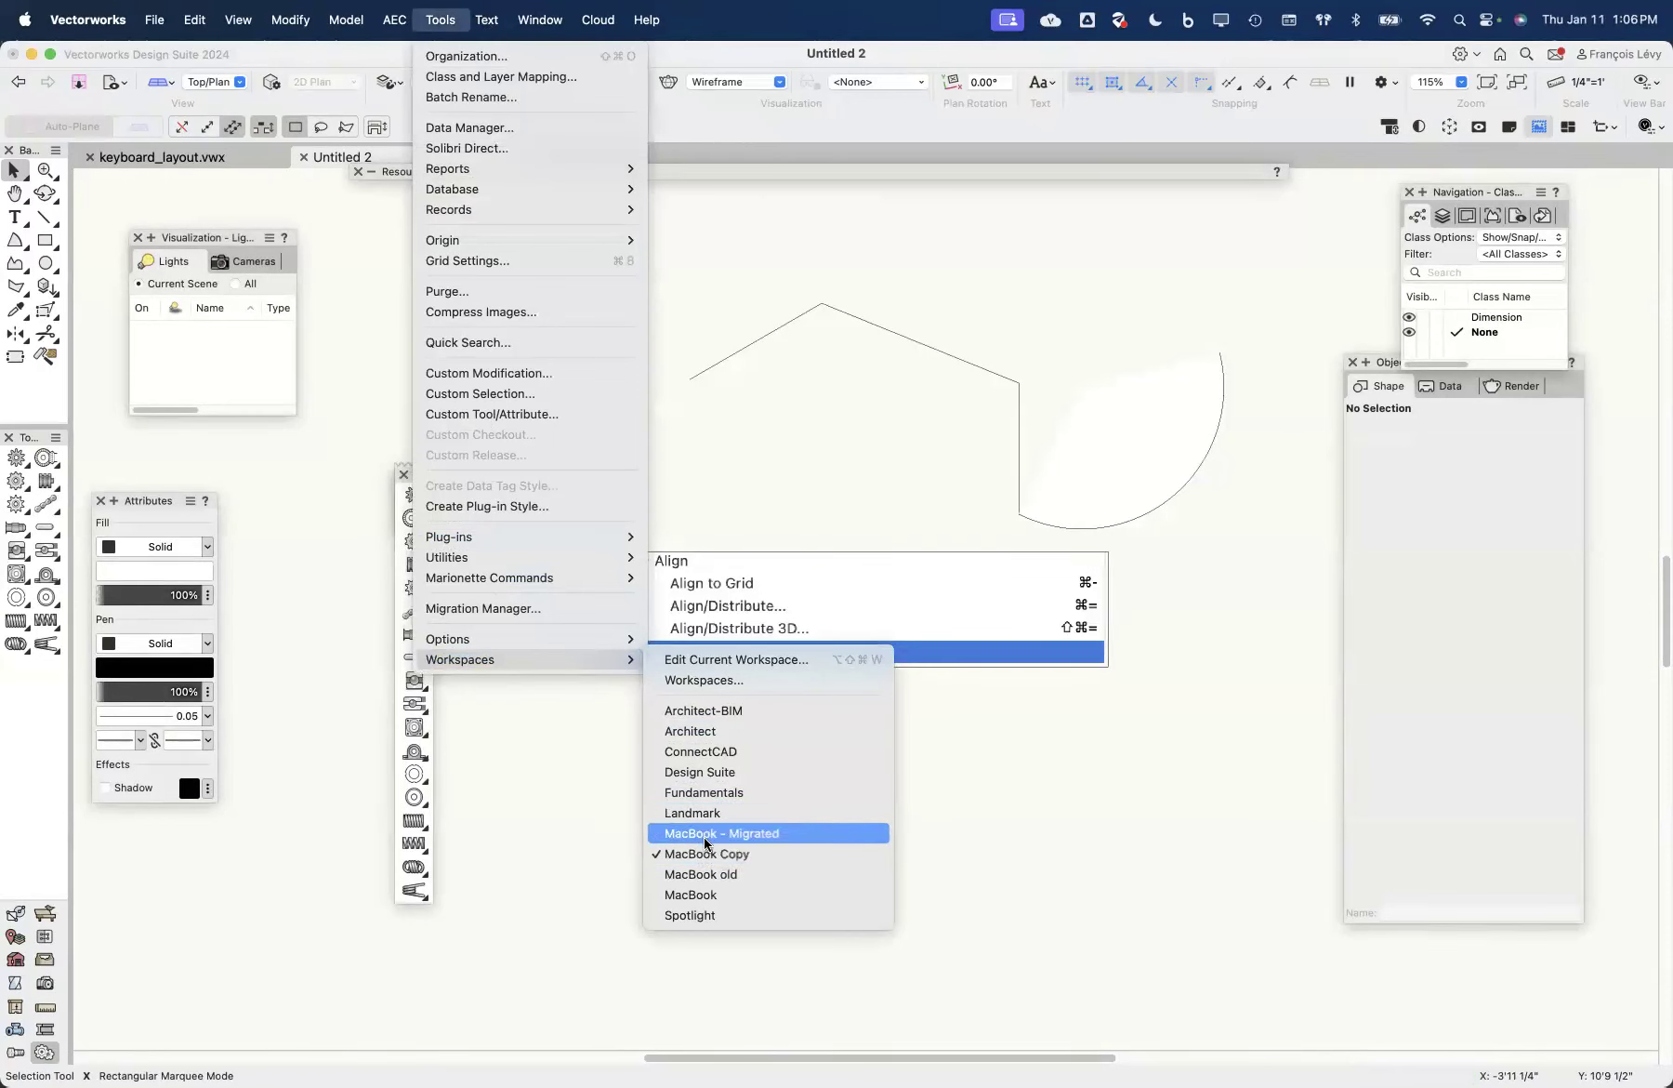
click(717, 655)
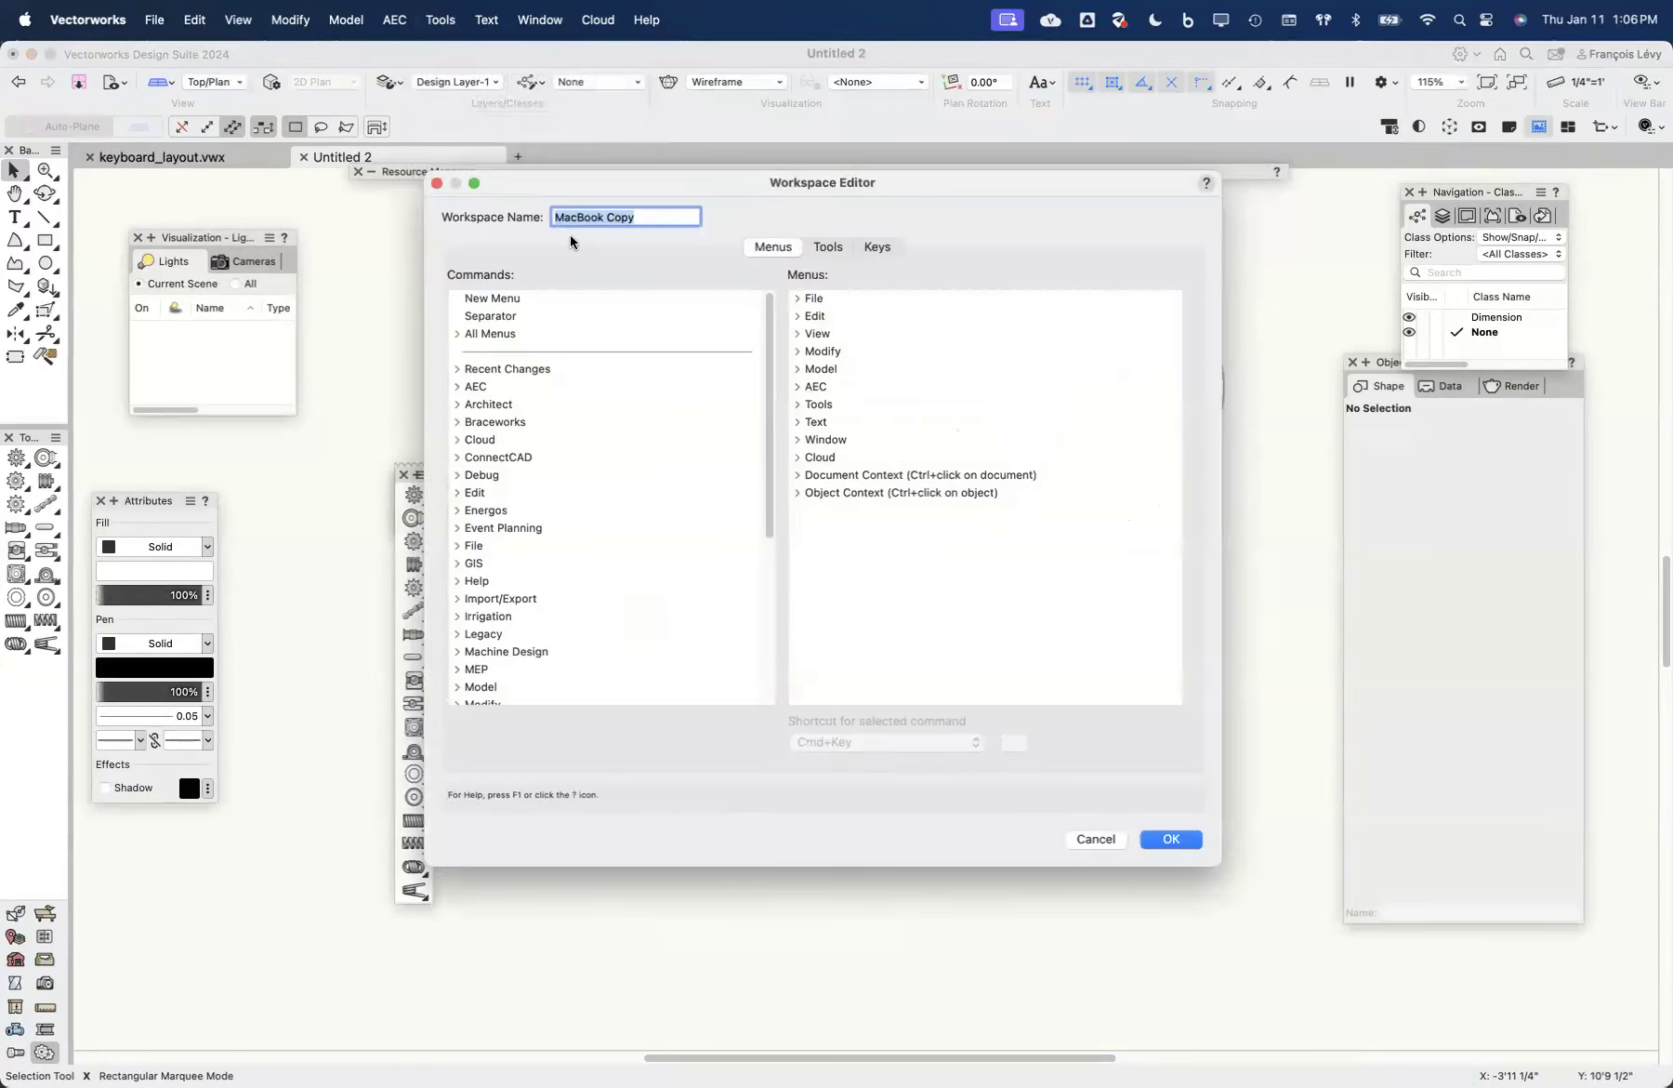
click(1111, 837)
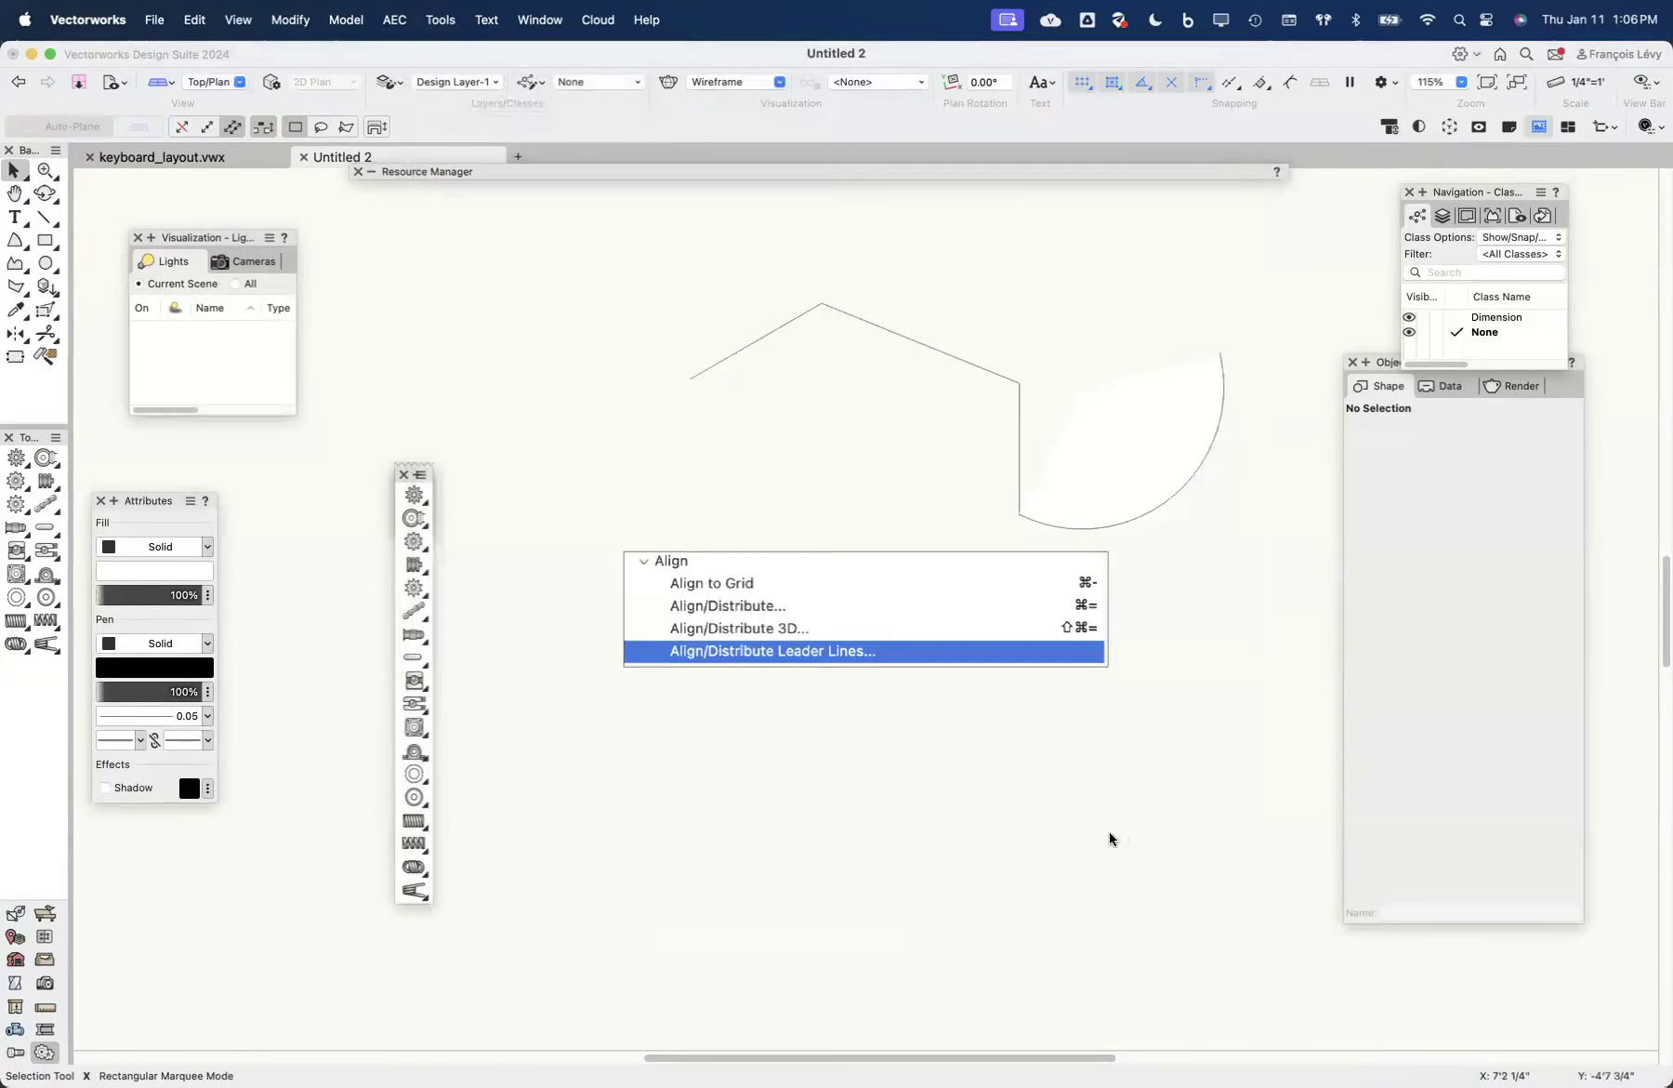
Step: Open the MacBook - Migrated workspace in the Workspace Editor and examine the commands and menu chunks in its New menu
click(455, 19)
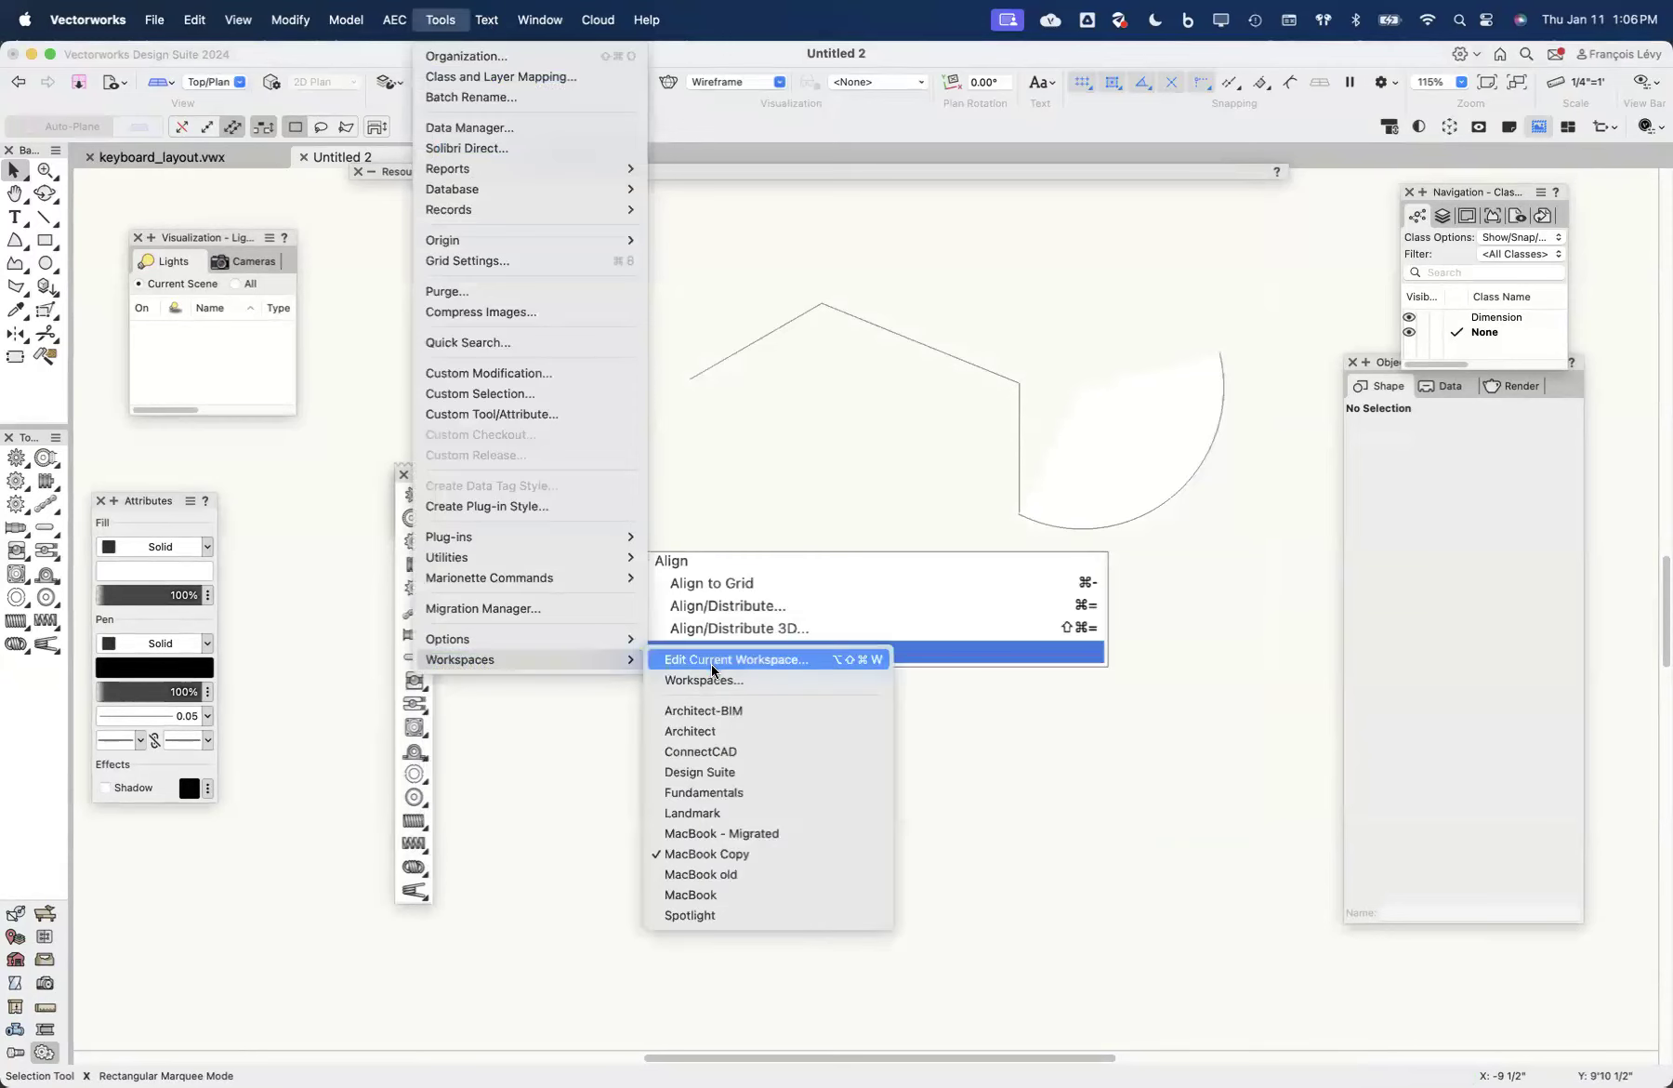
click(709, 680)
click(741, 371)
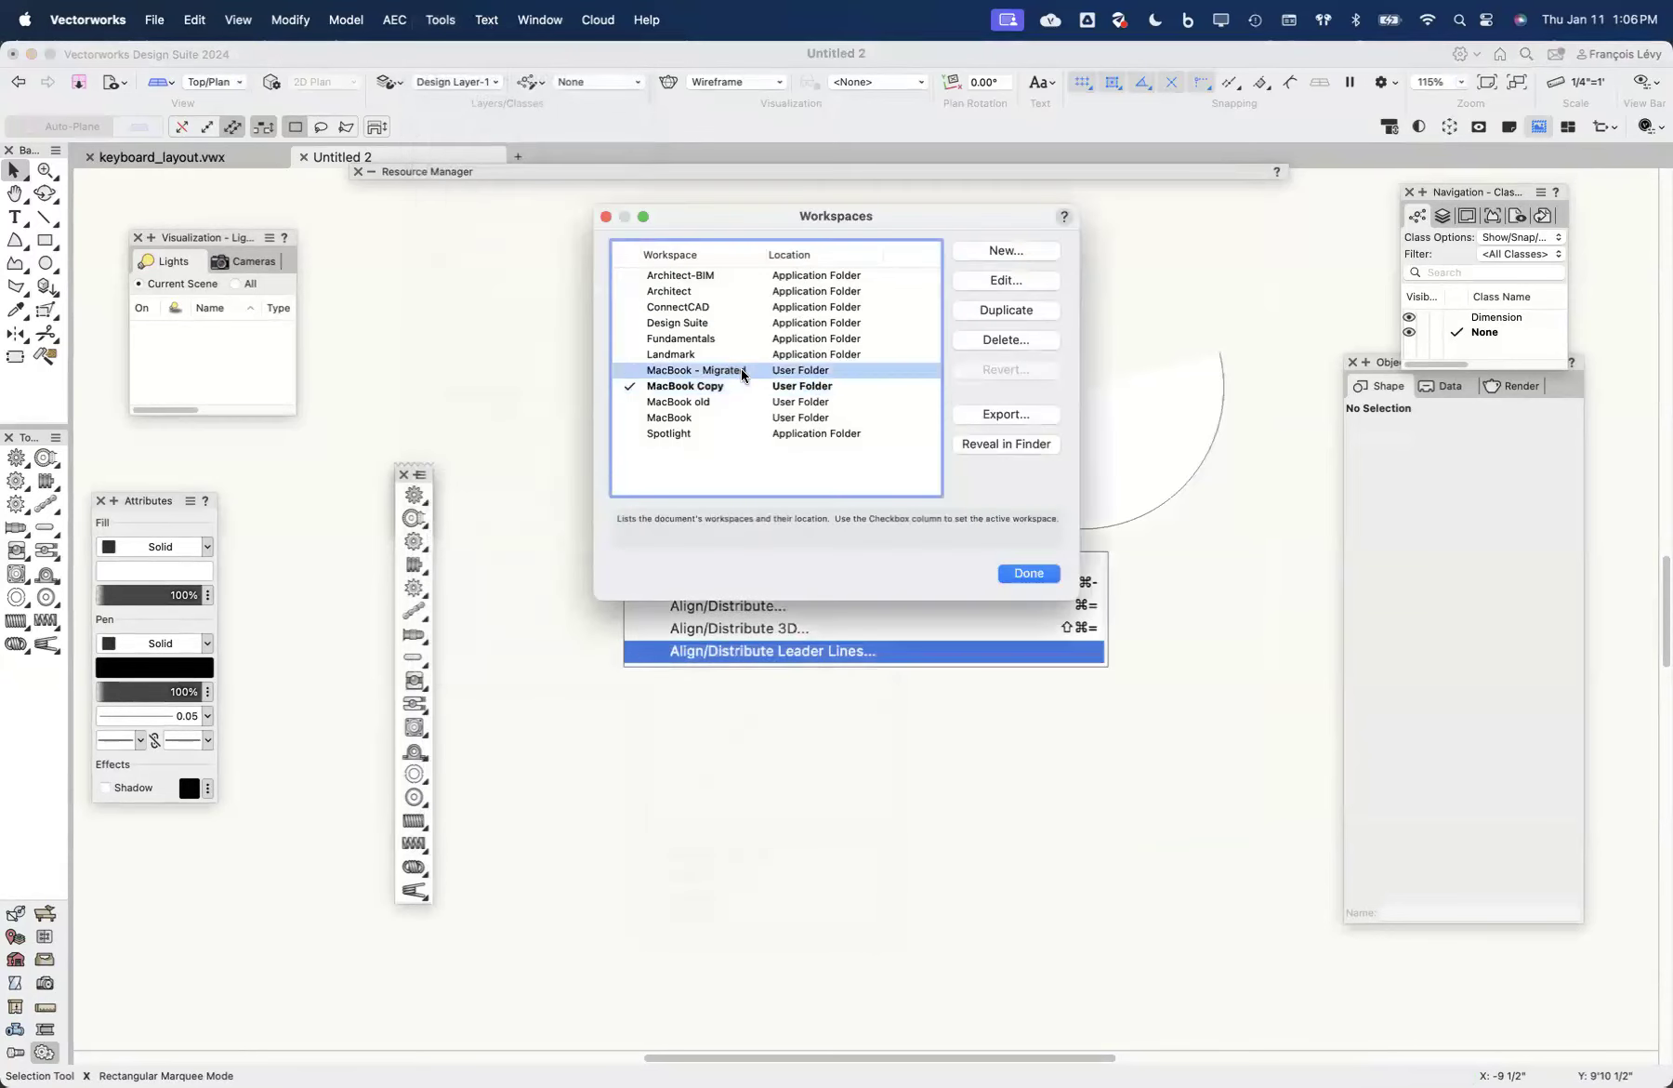
click(1021, 277)
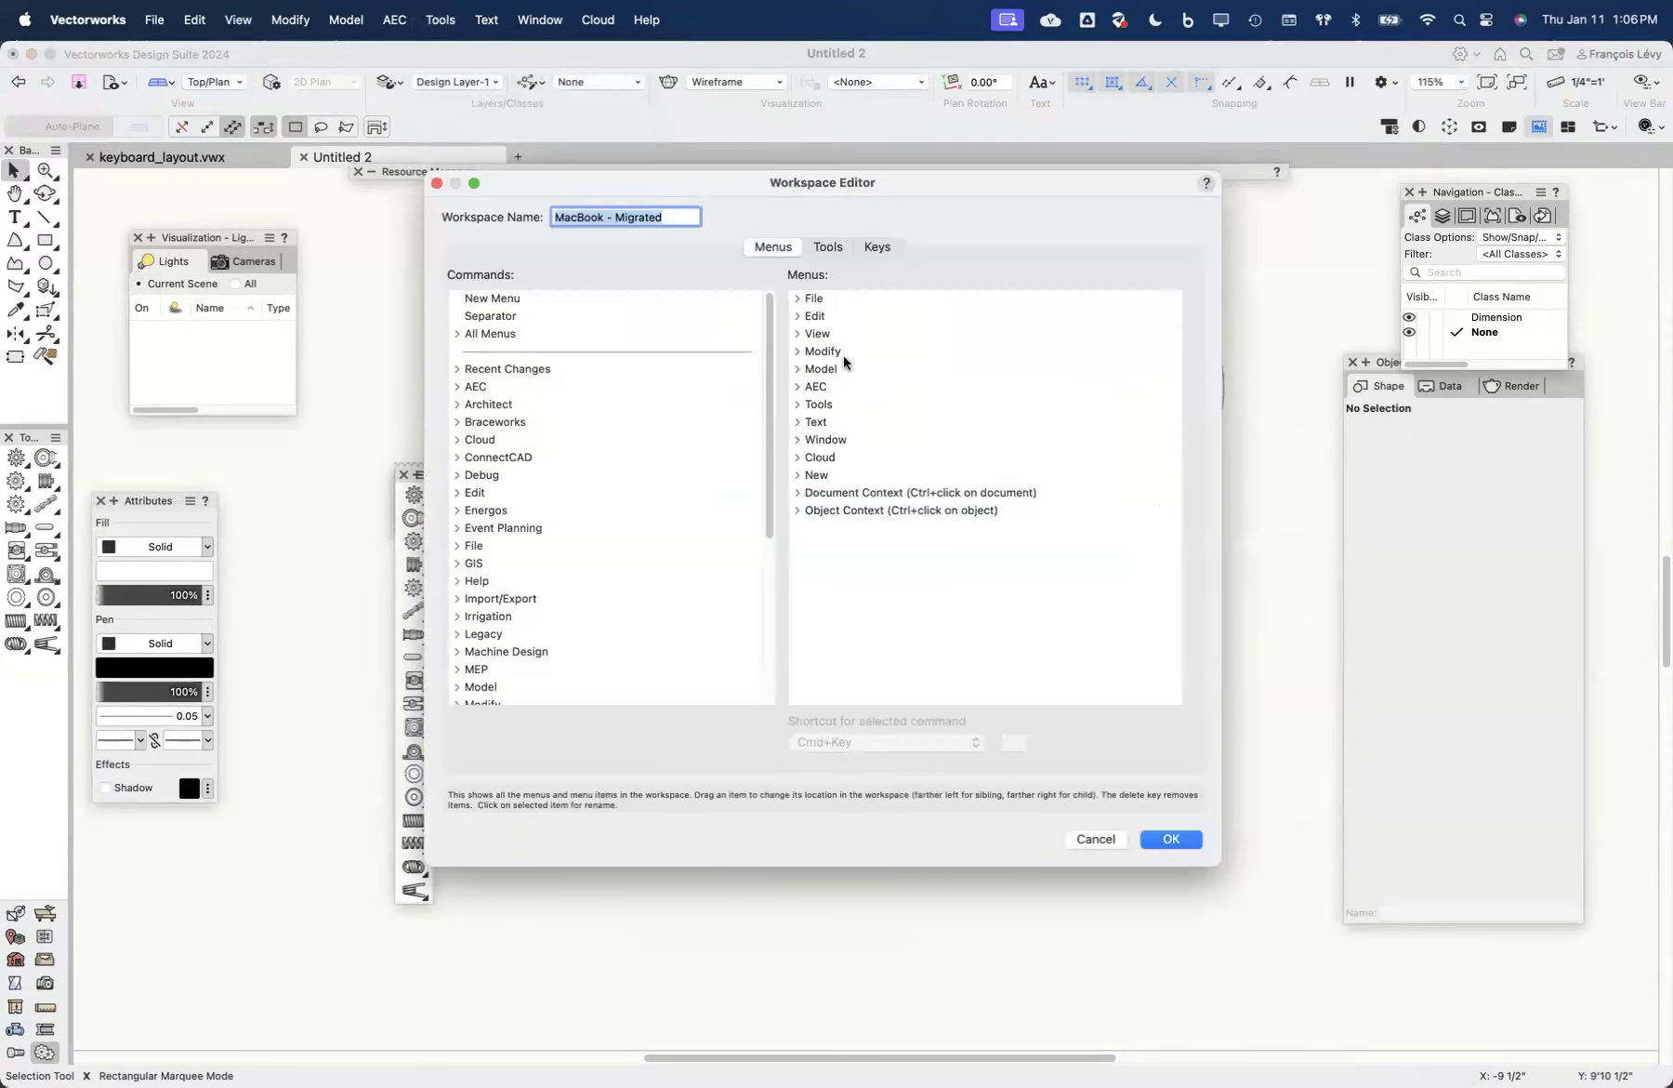
click(798, 476)
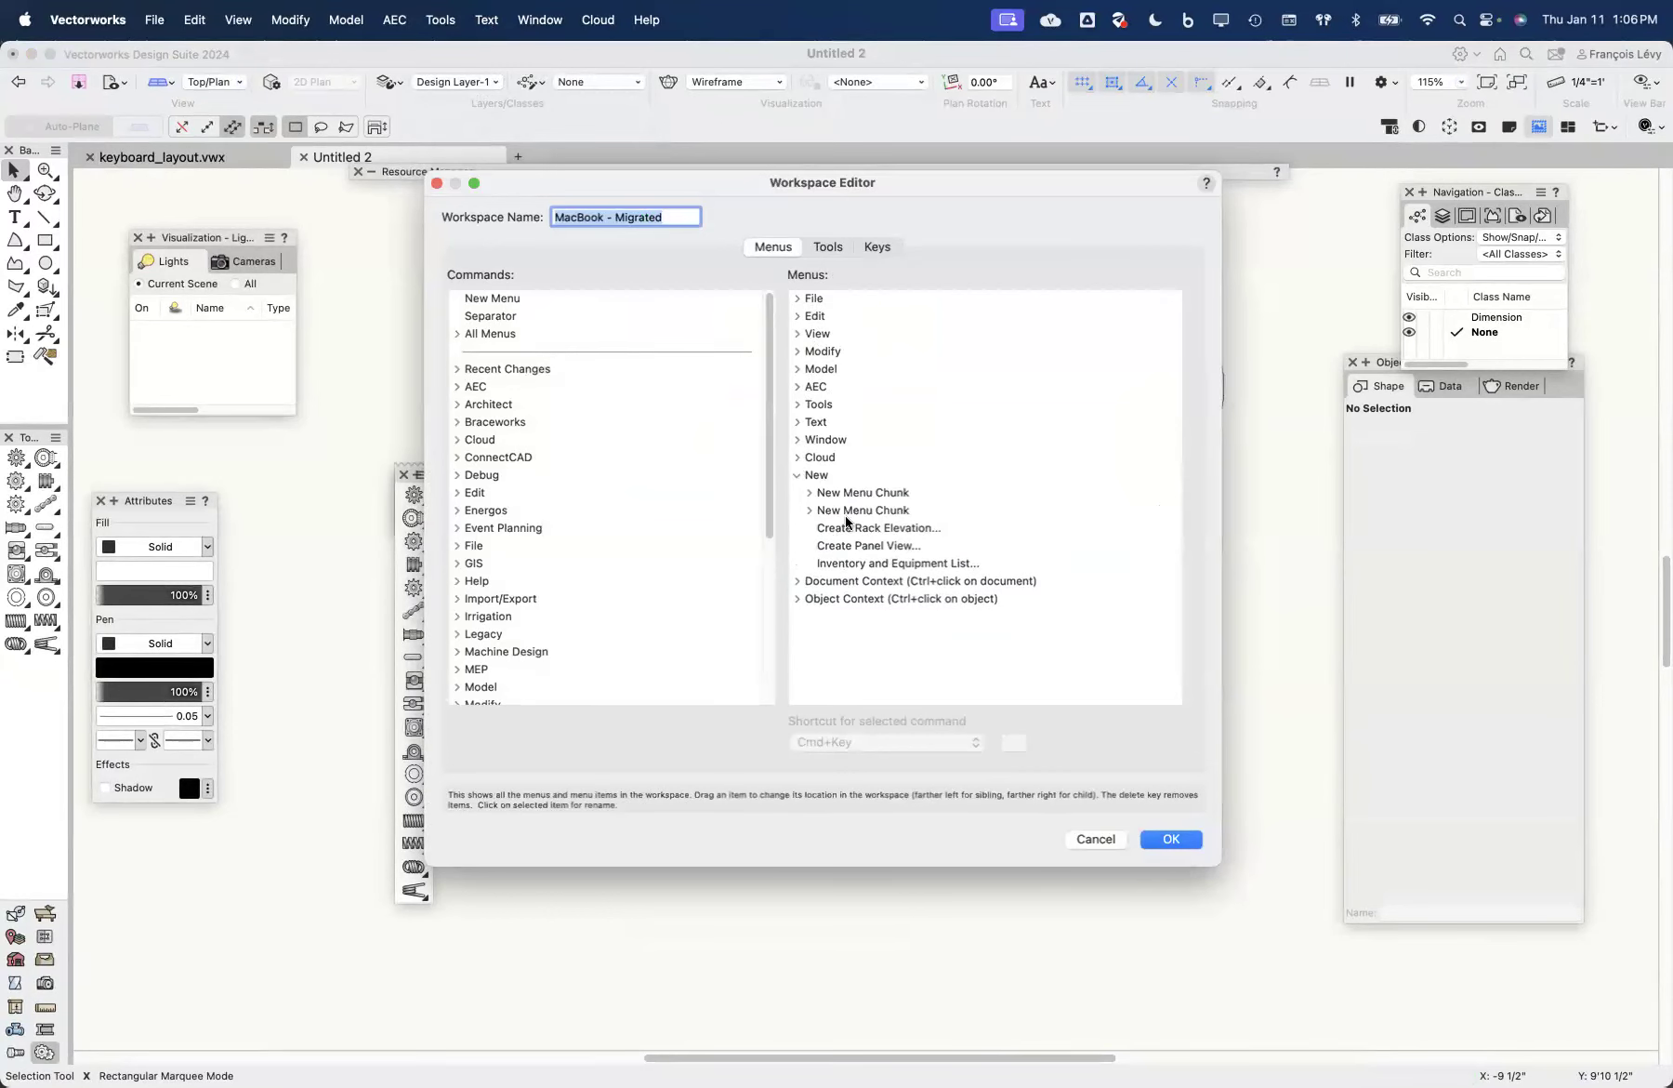
click(810, 493)
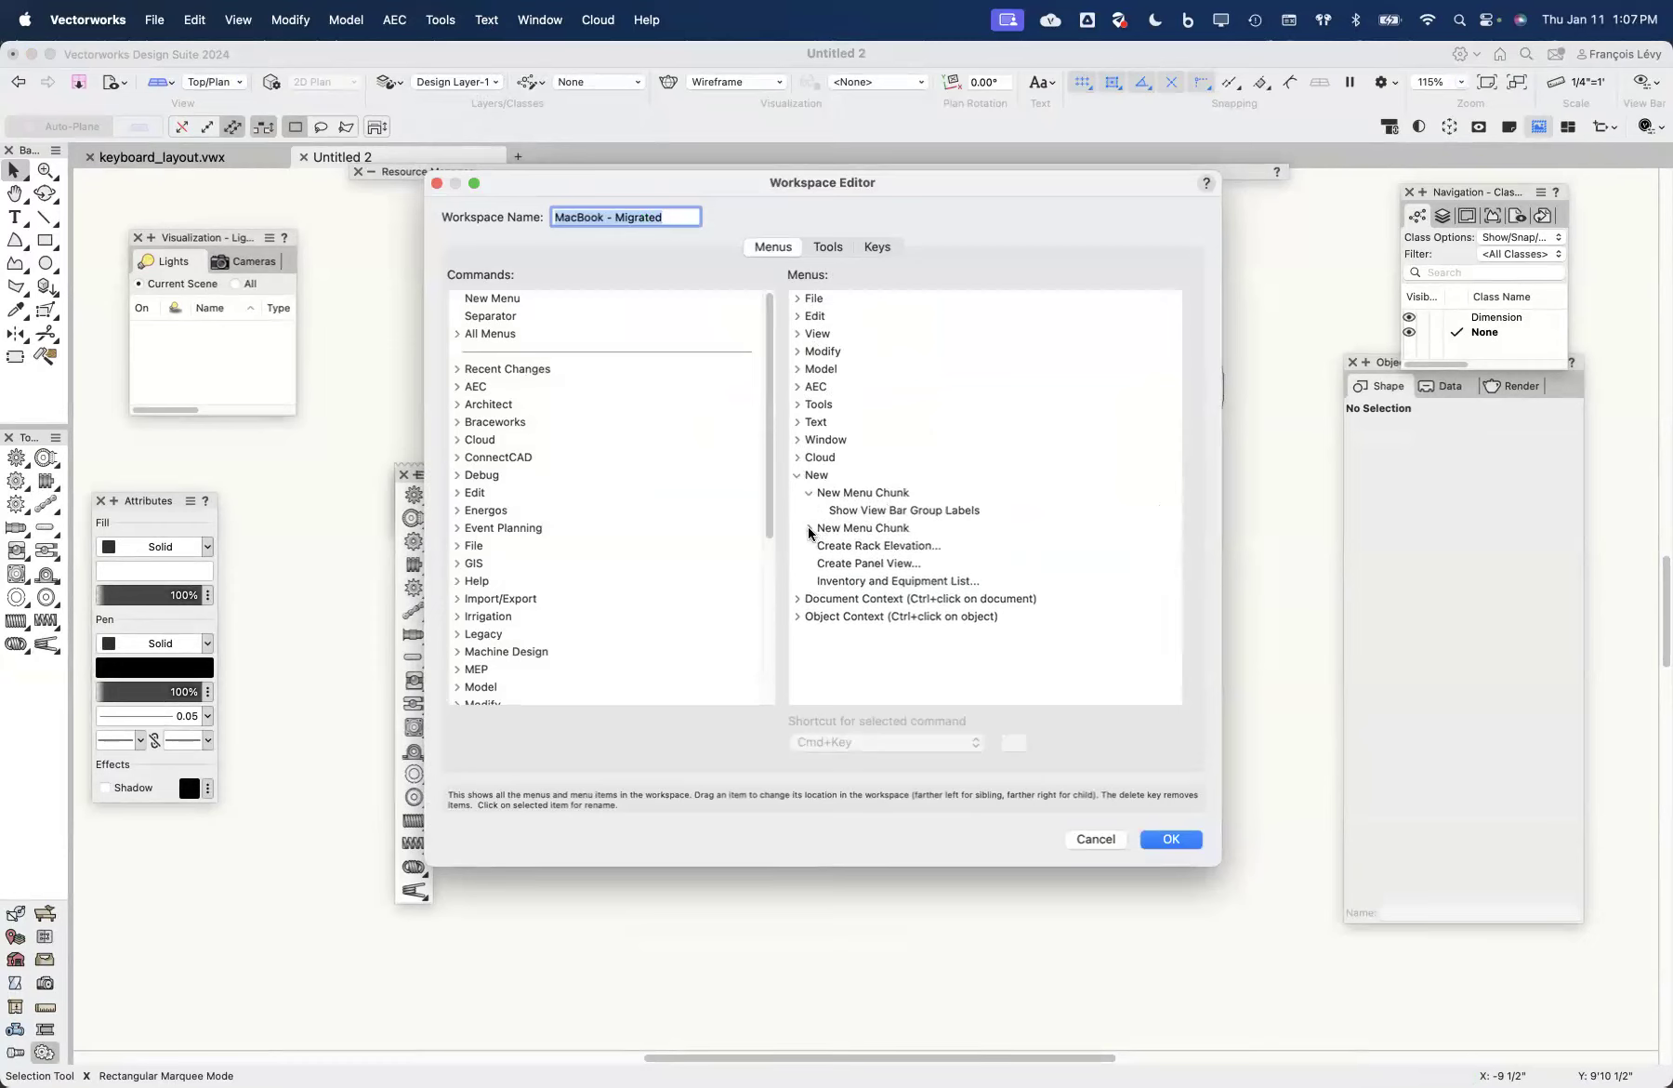
click(810, 528)
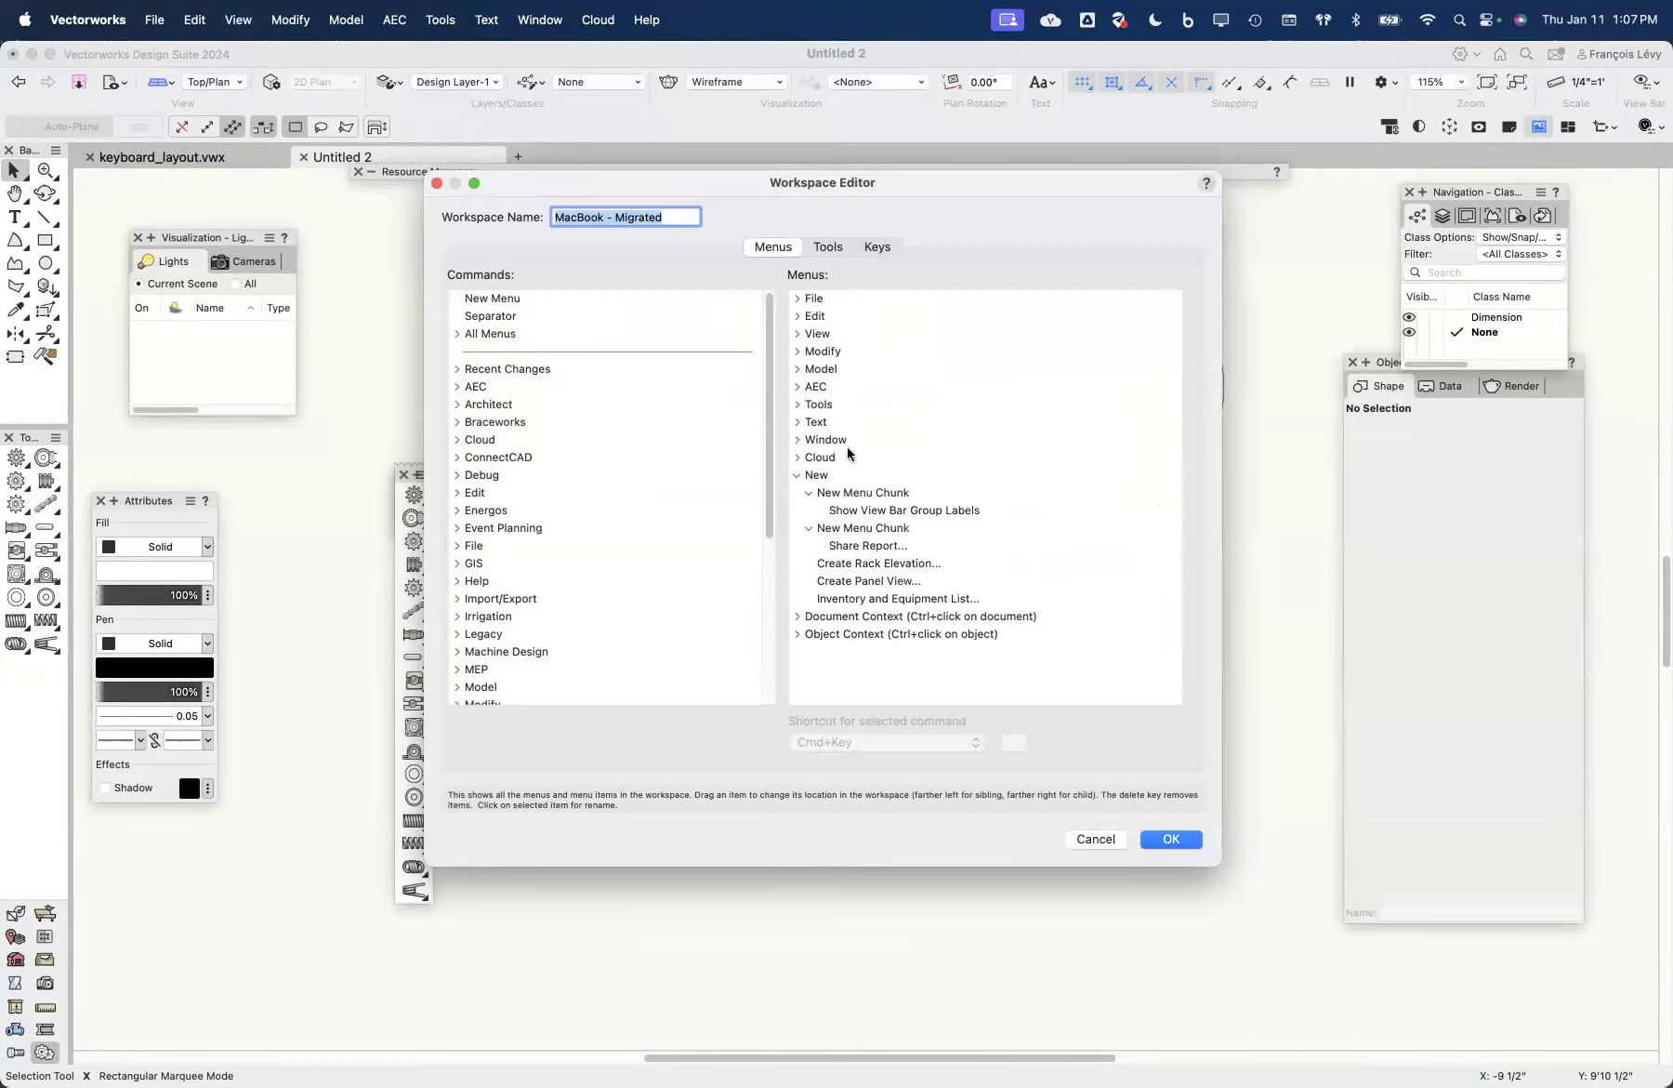
click(796, 474)
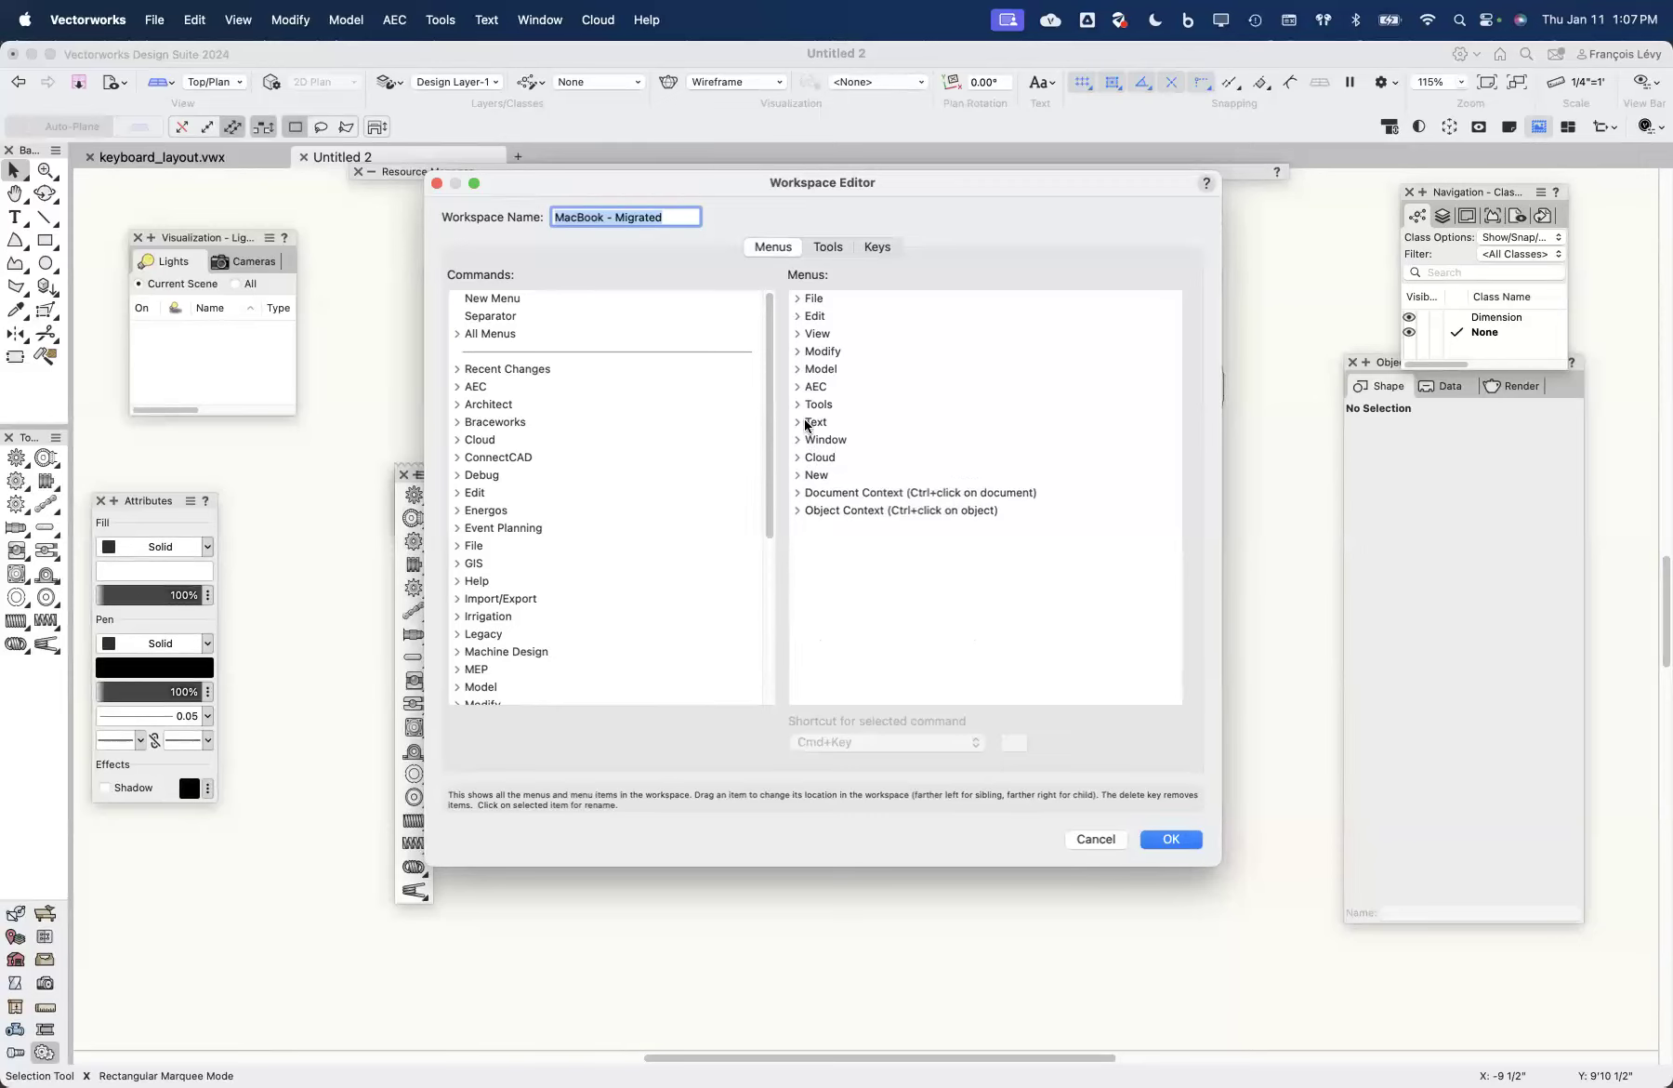
Step: Look through the tools in the New Tools set of the migrated workspace, and close the Workspace Editor without saving
click(828, 247)
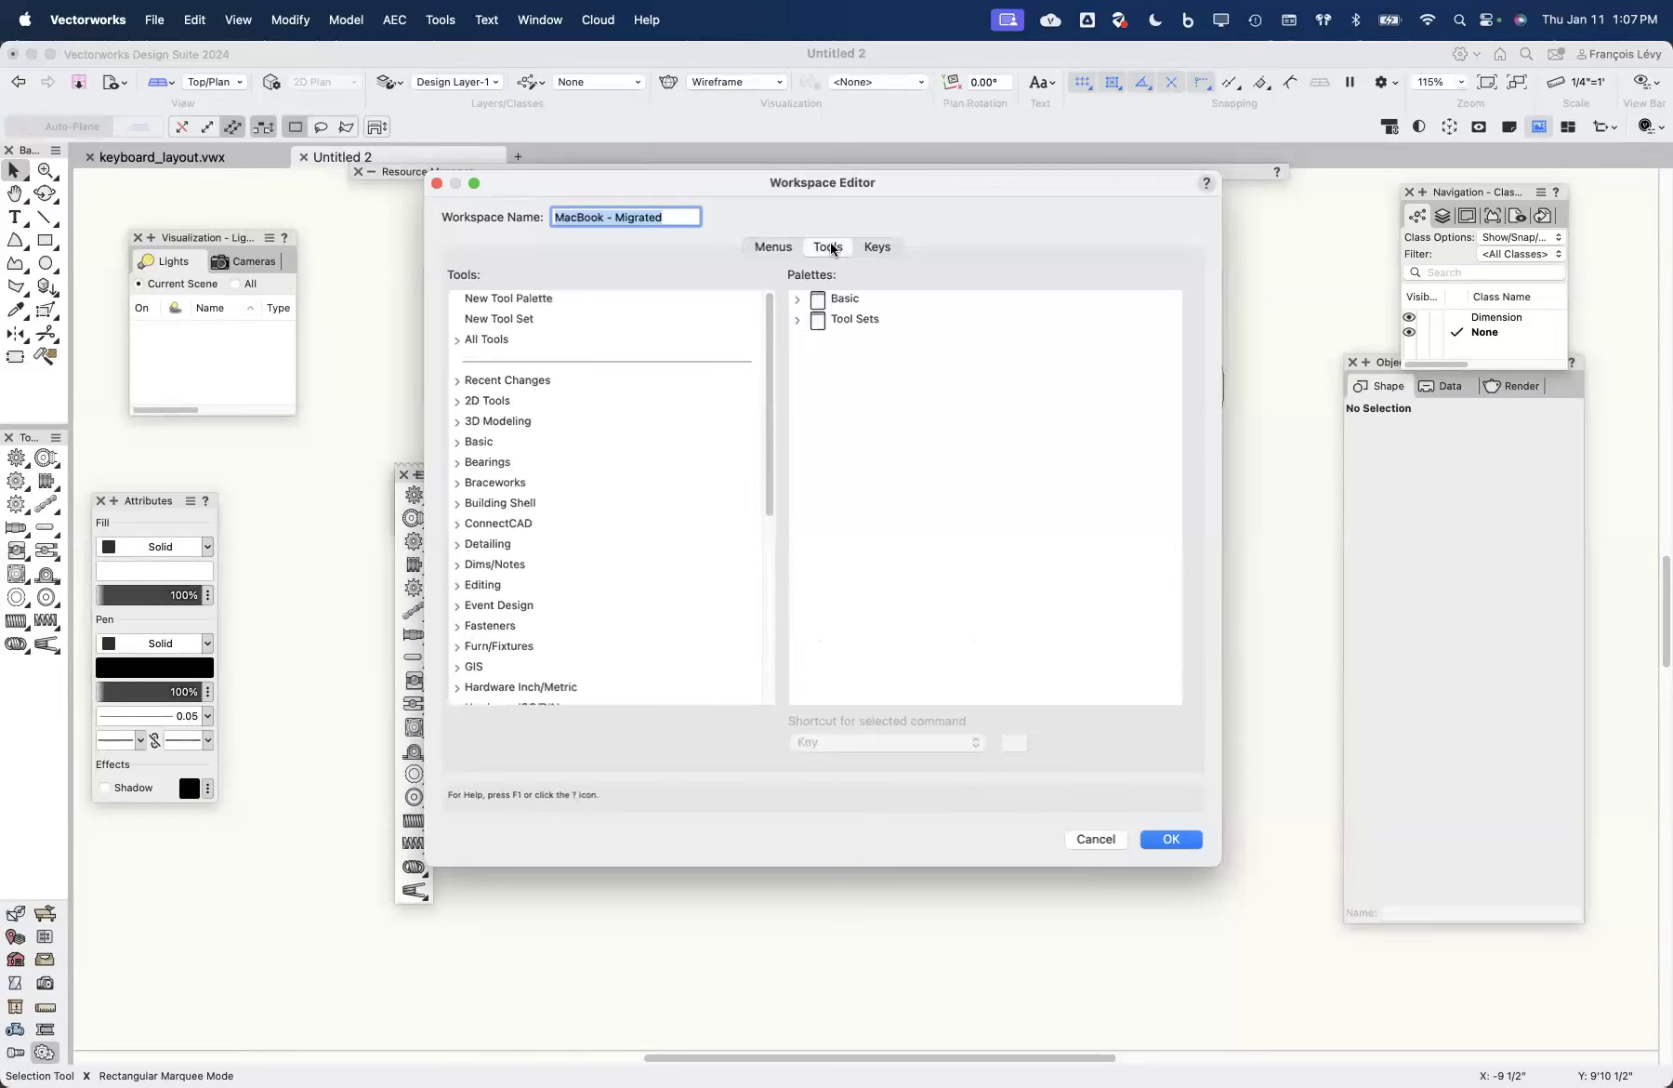
click(799, 321)
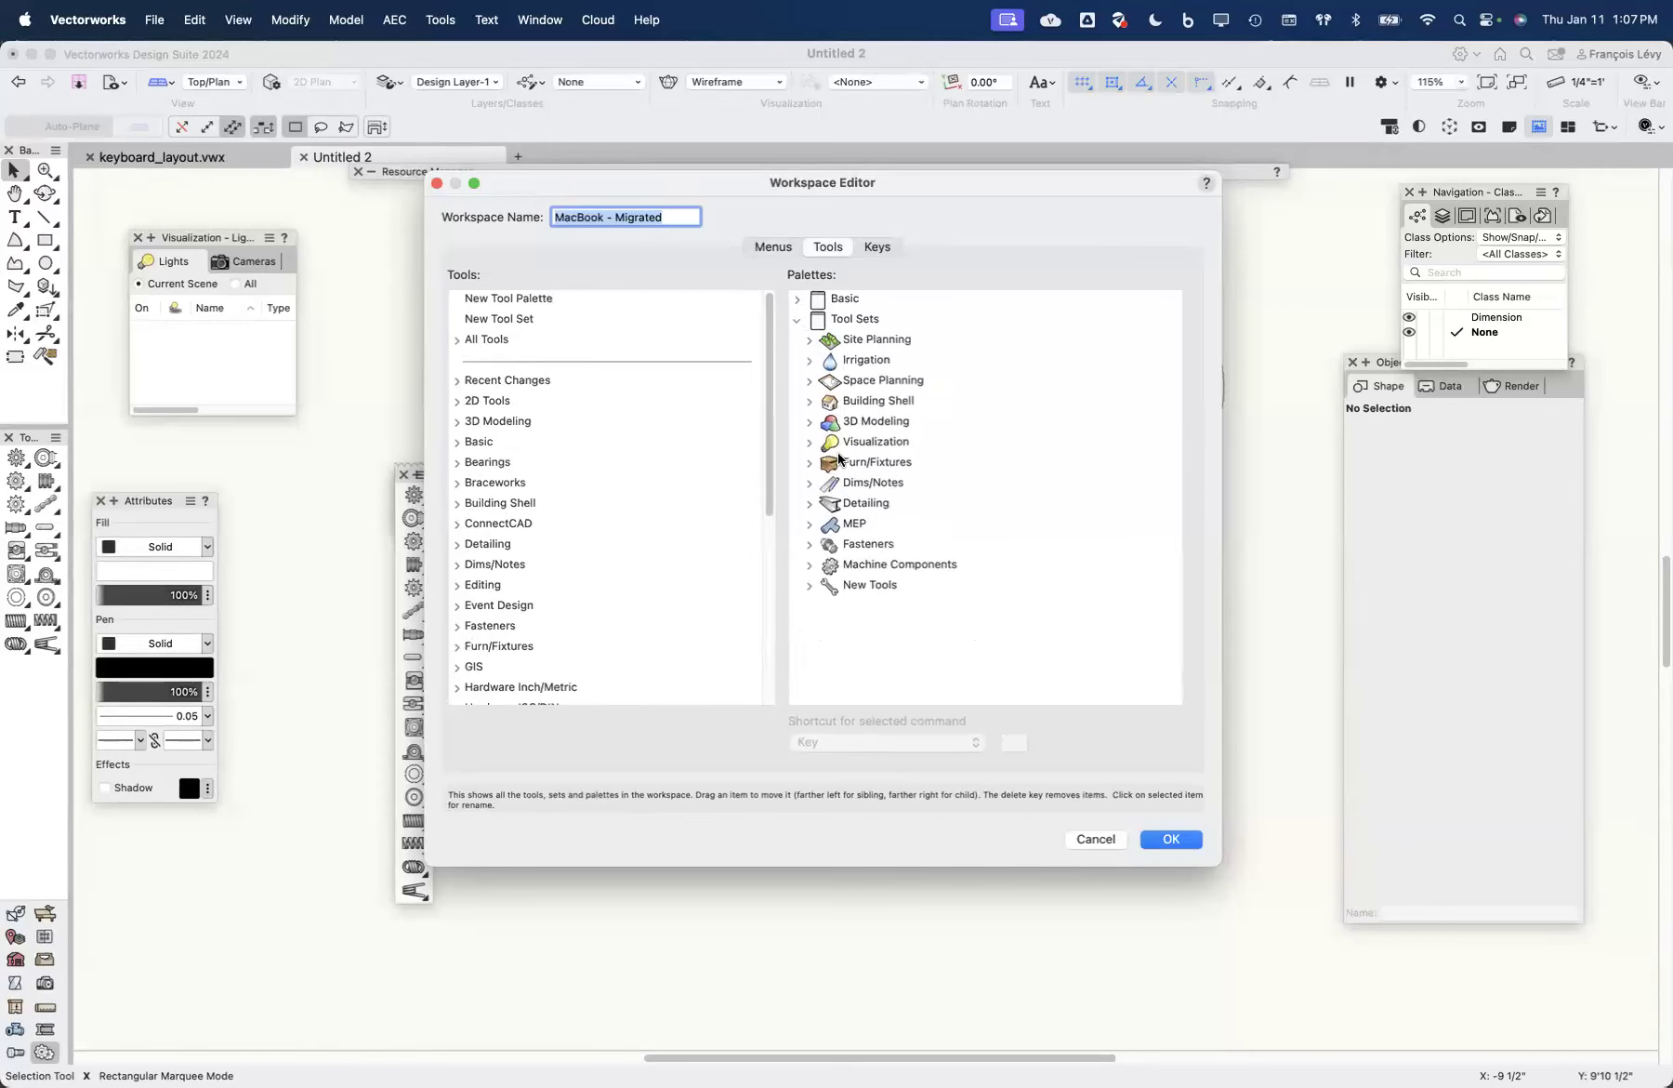
click(816, 588)
click(809, 585)
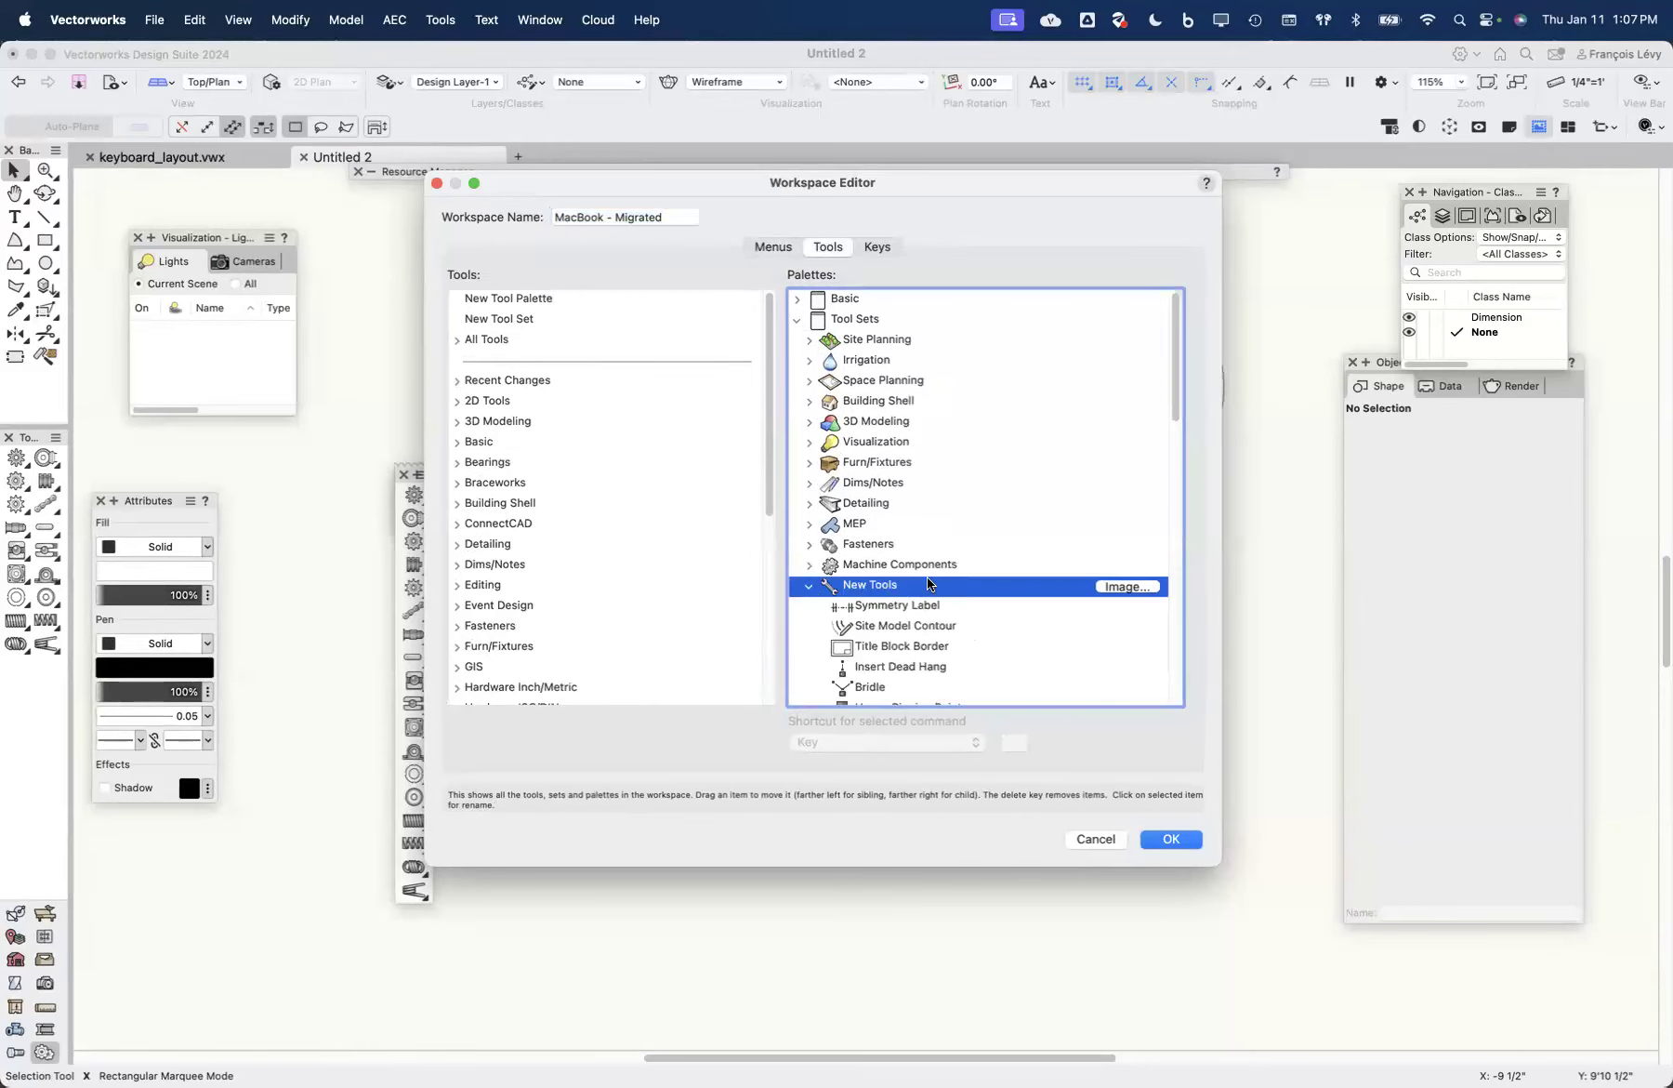
scroll(927, 576, down, 10)
scroll(927, 583, down, 10)
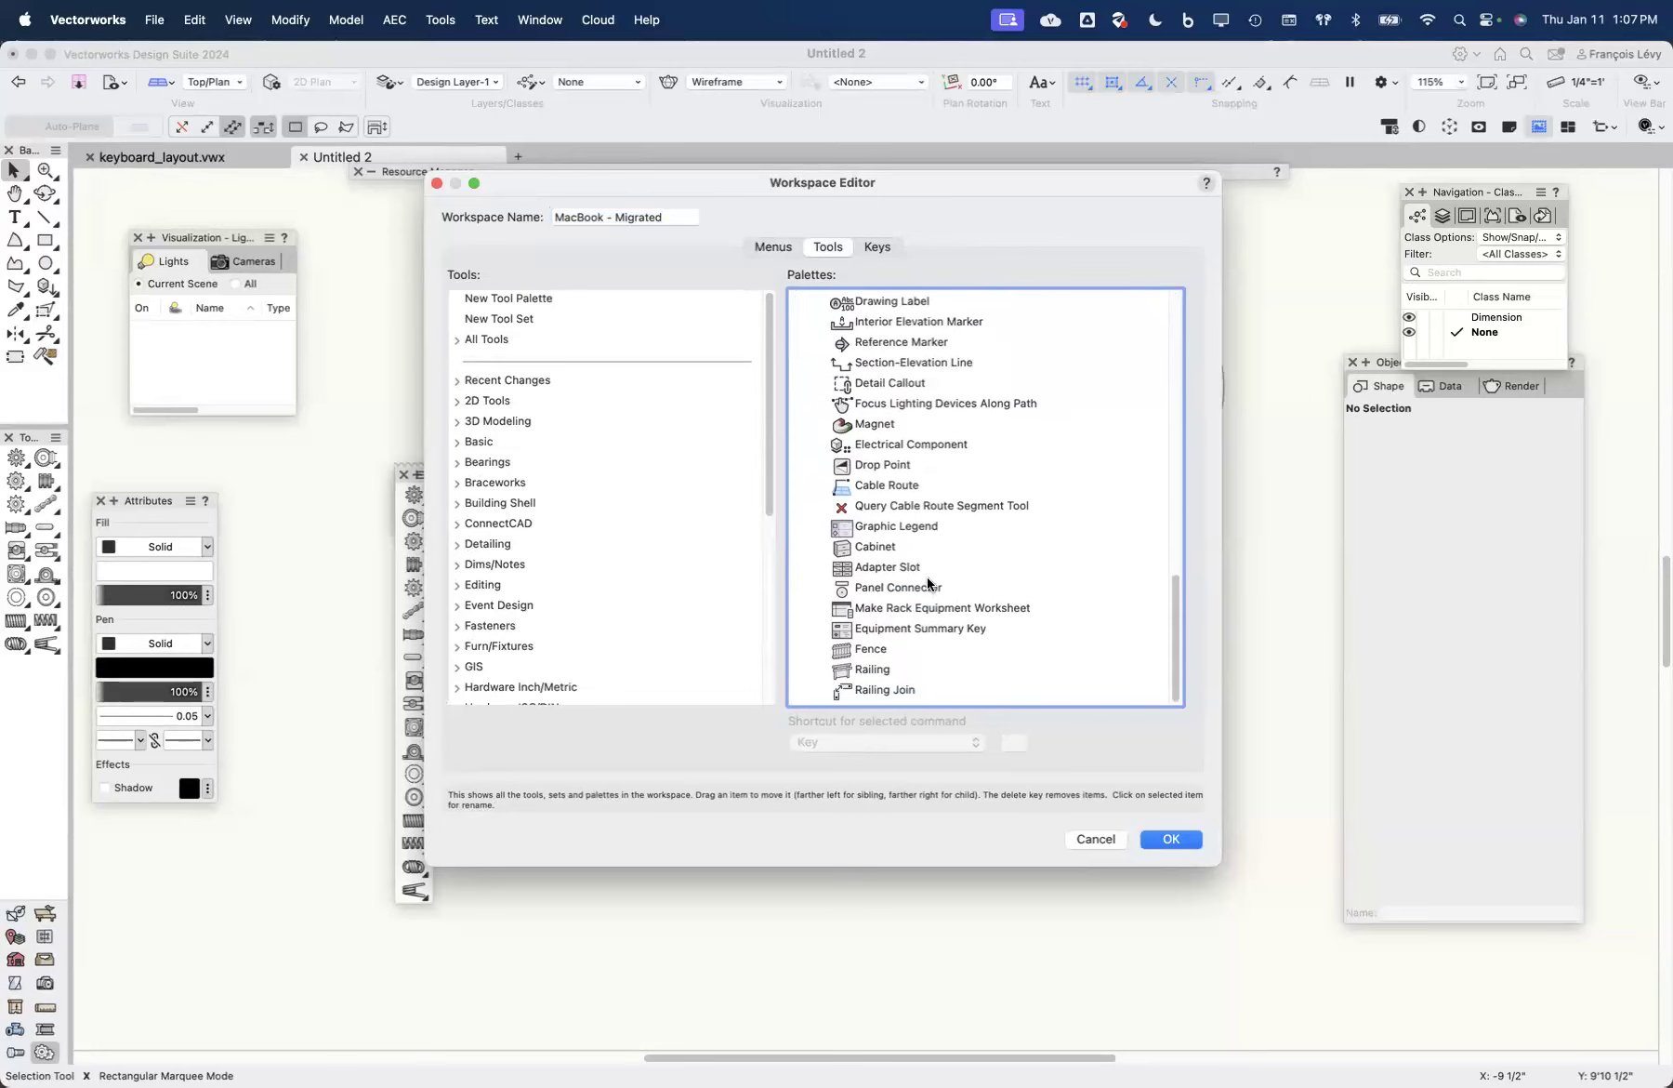
scroll(927, 583, up, 5)
scroll(928, 581, up, 15)
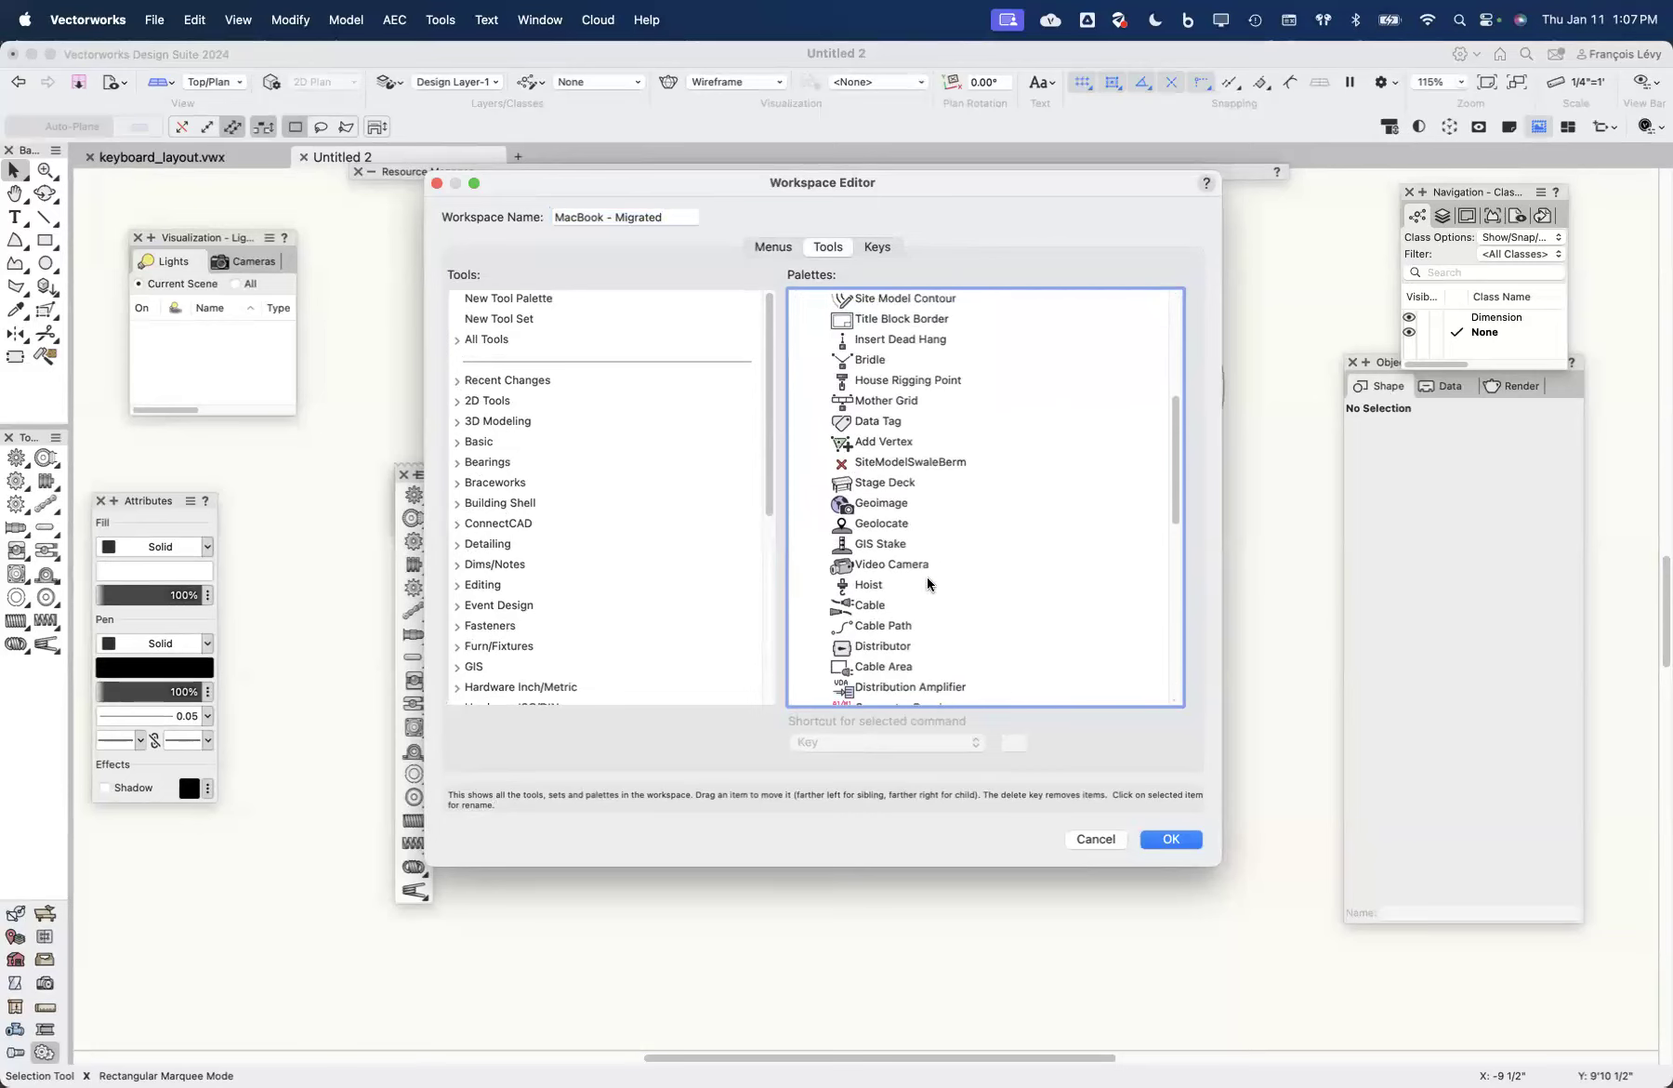
scroll(926, 576, down, 5)
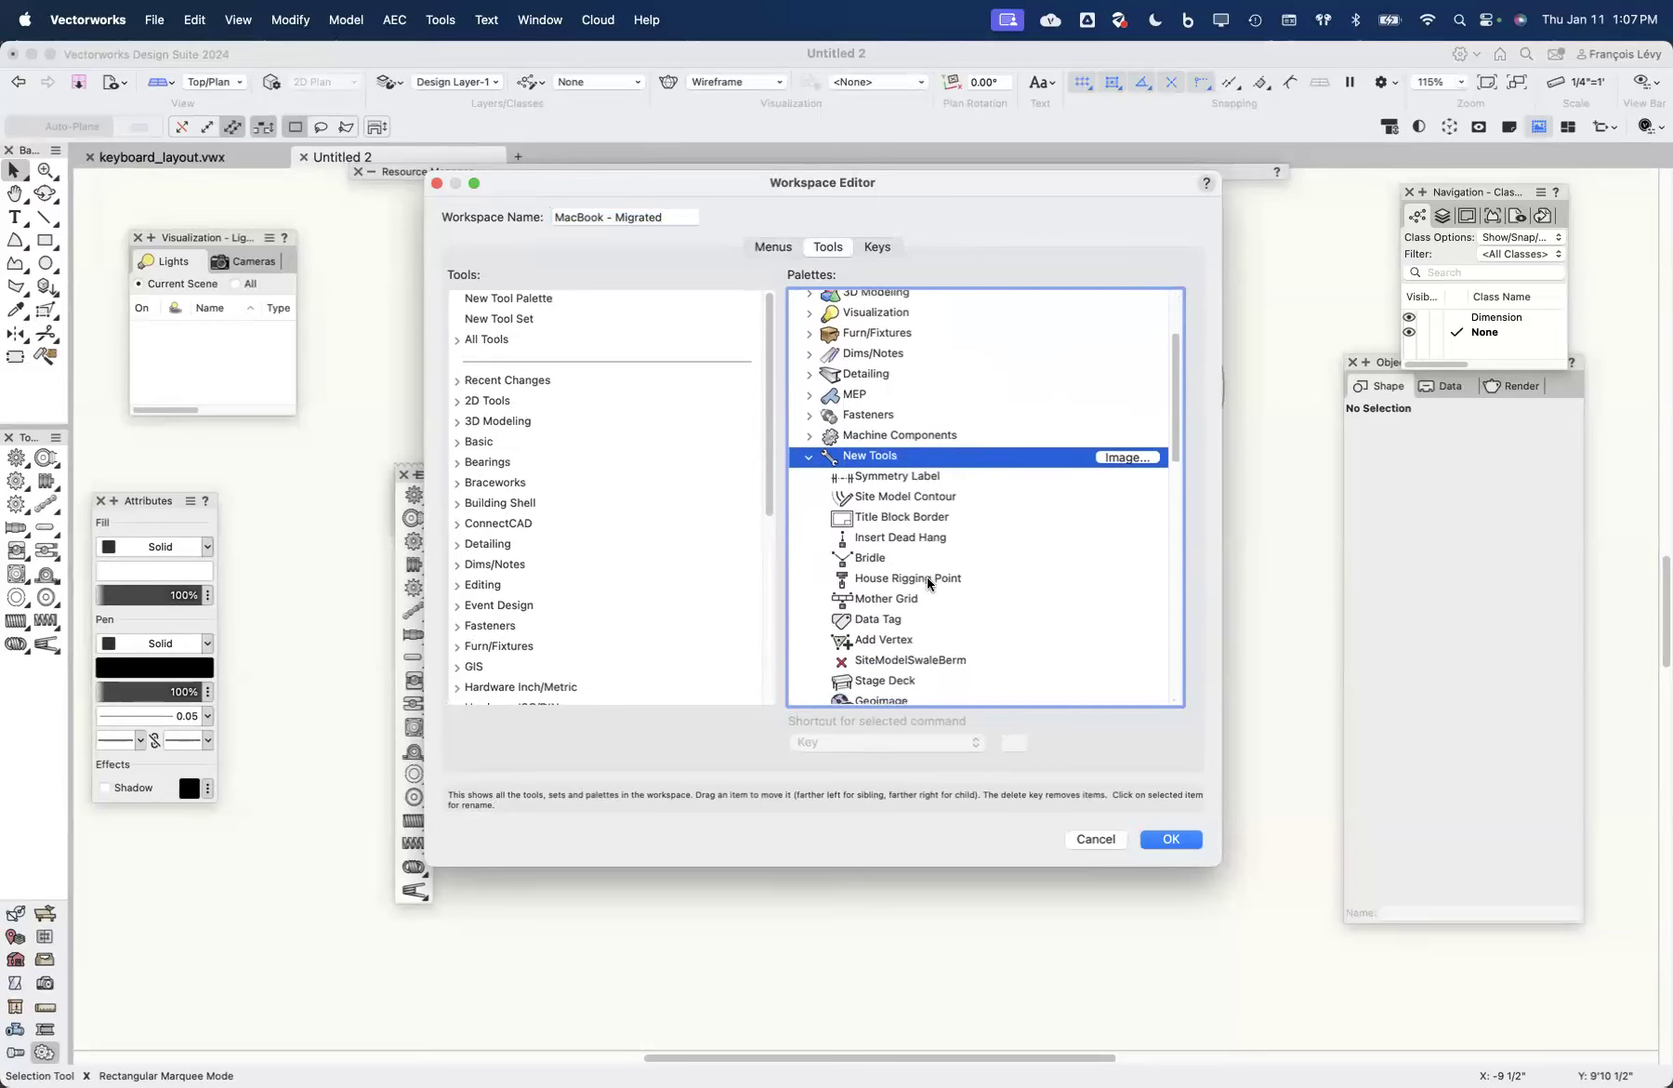
scroll(924, 481, down, 10)
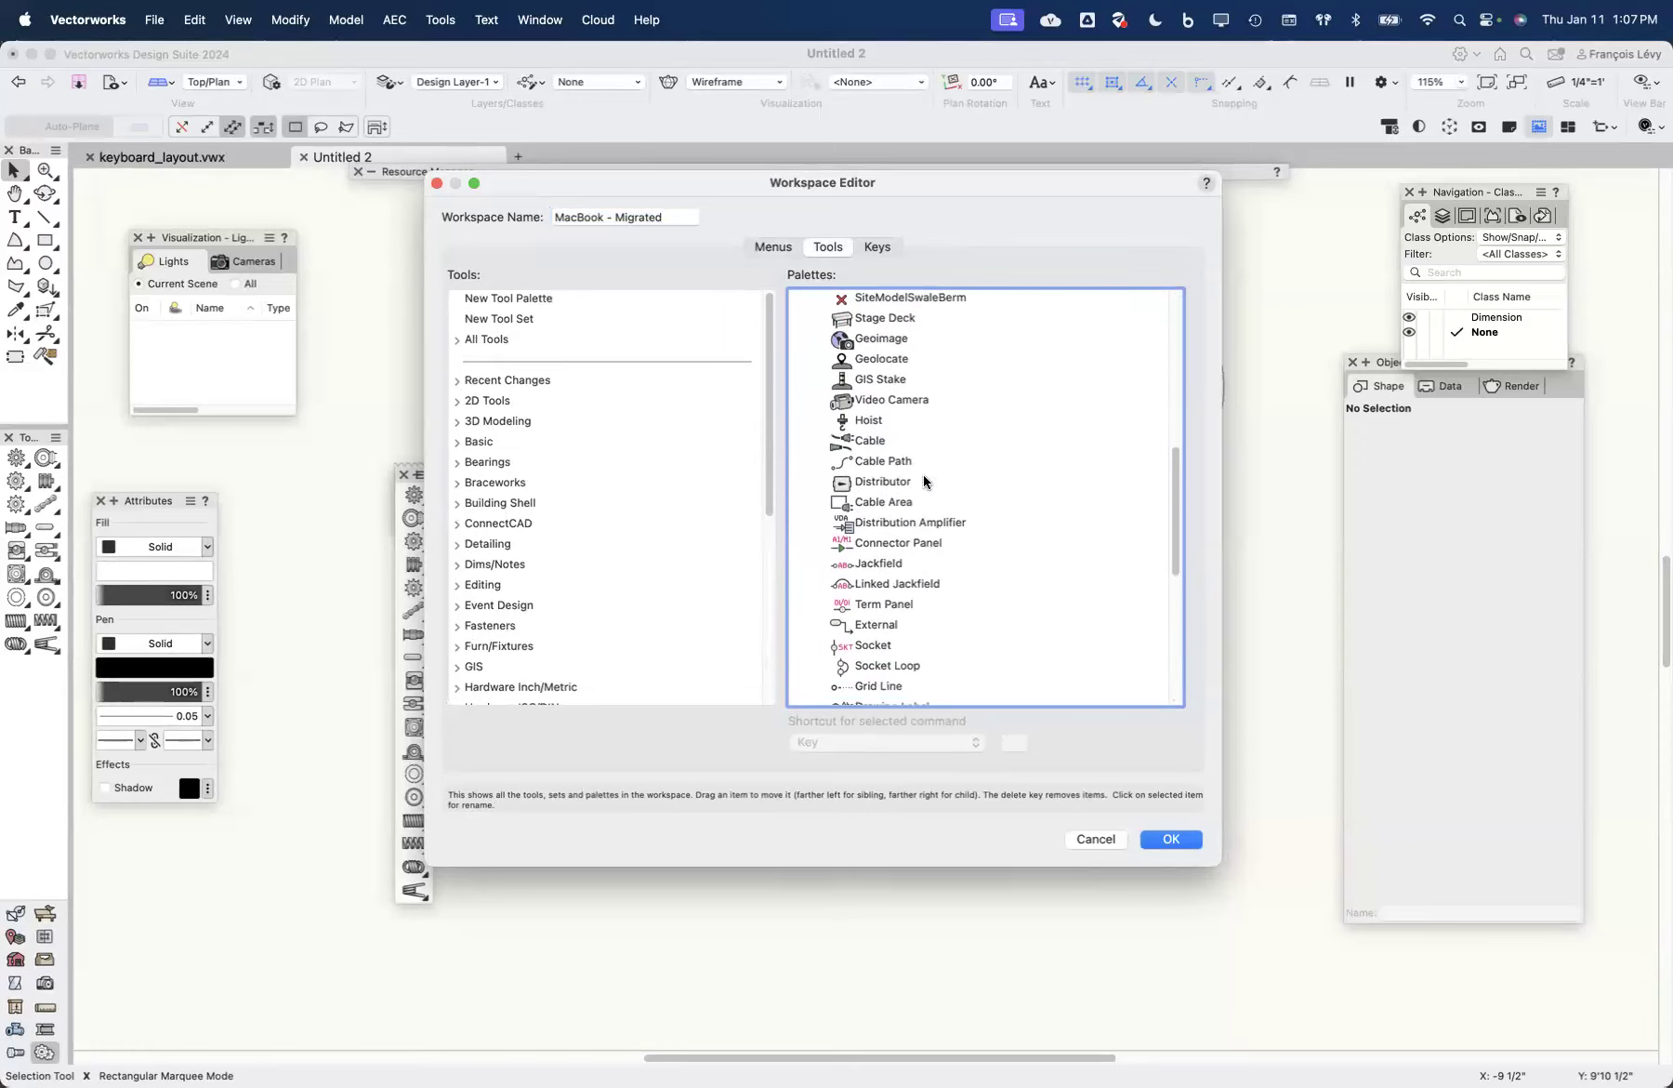
scroll(924, 481, down, 10)
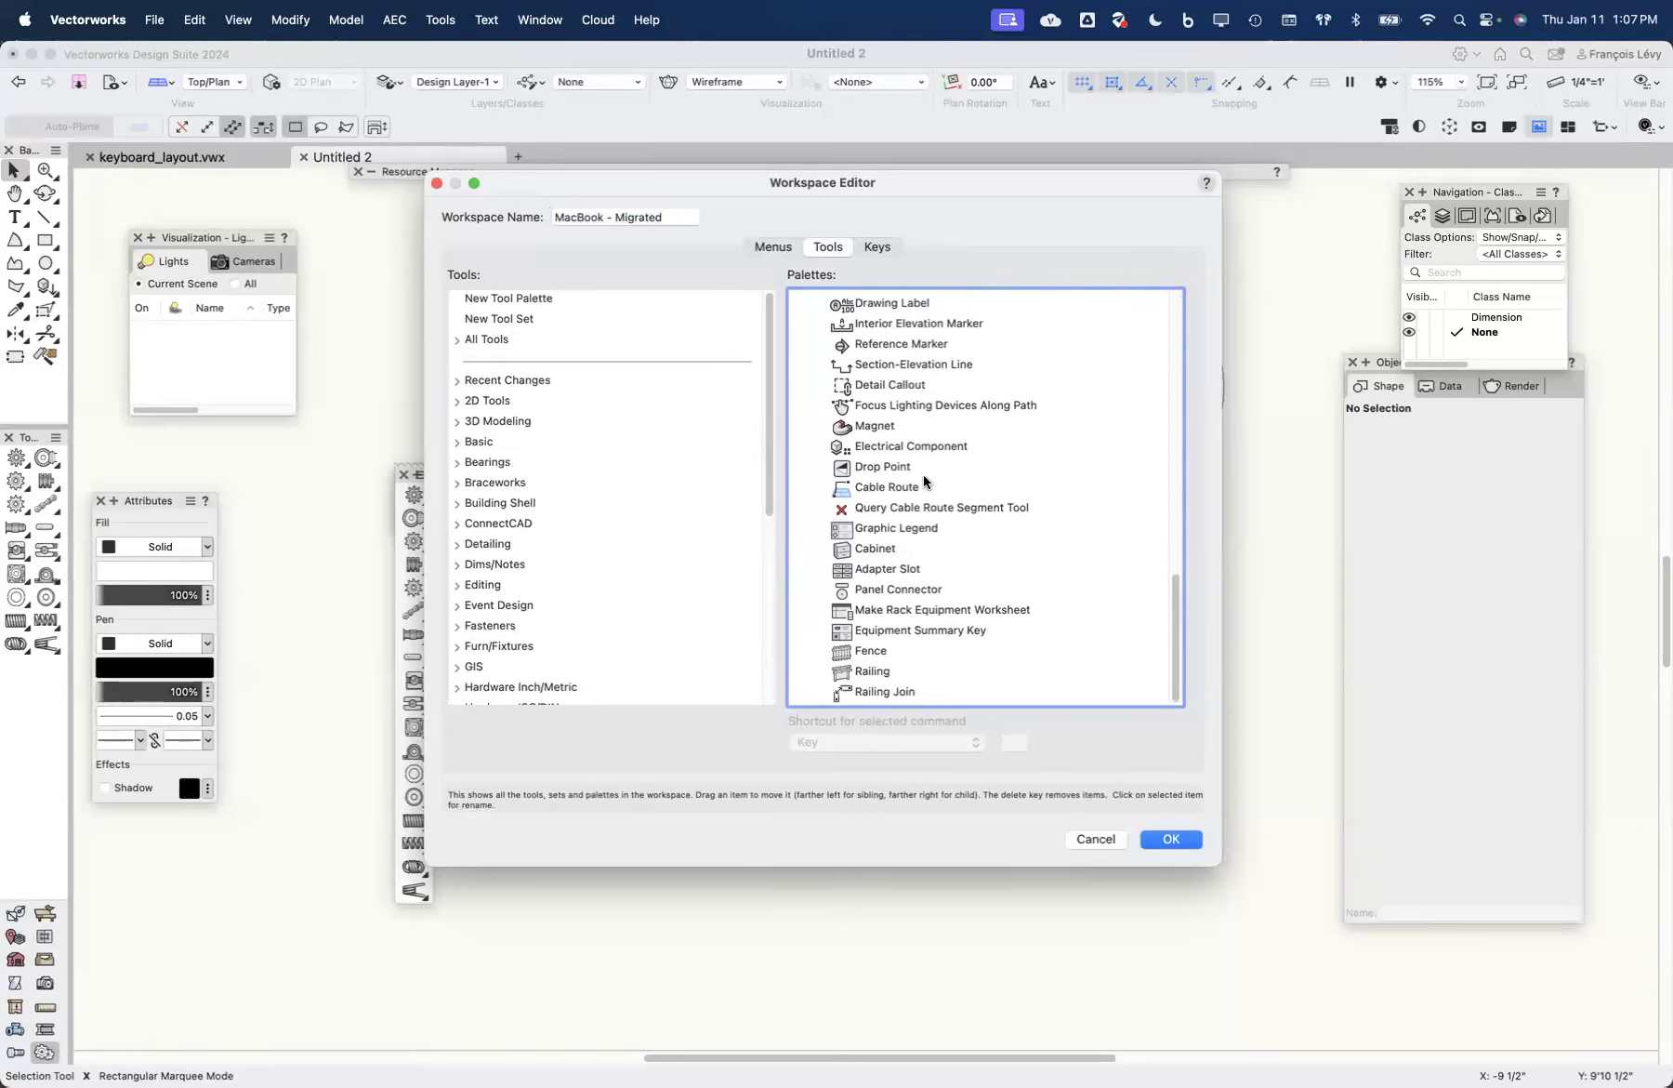
scroll(924, 480, up, 15)
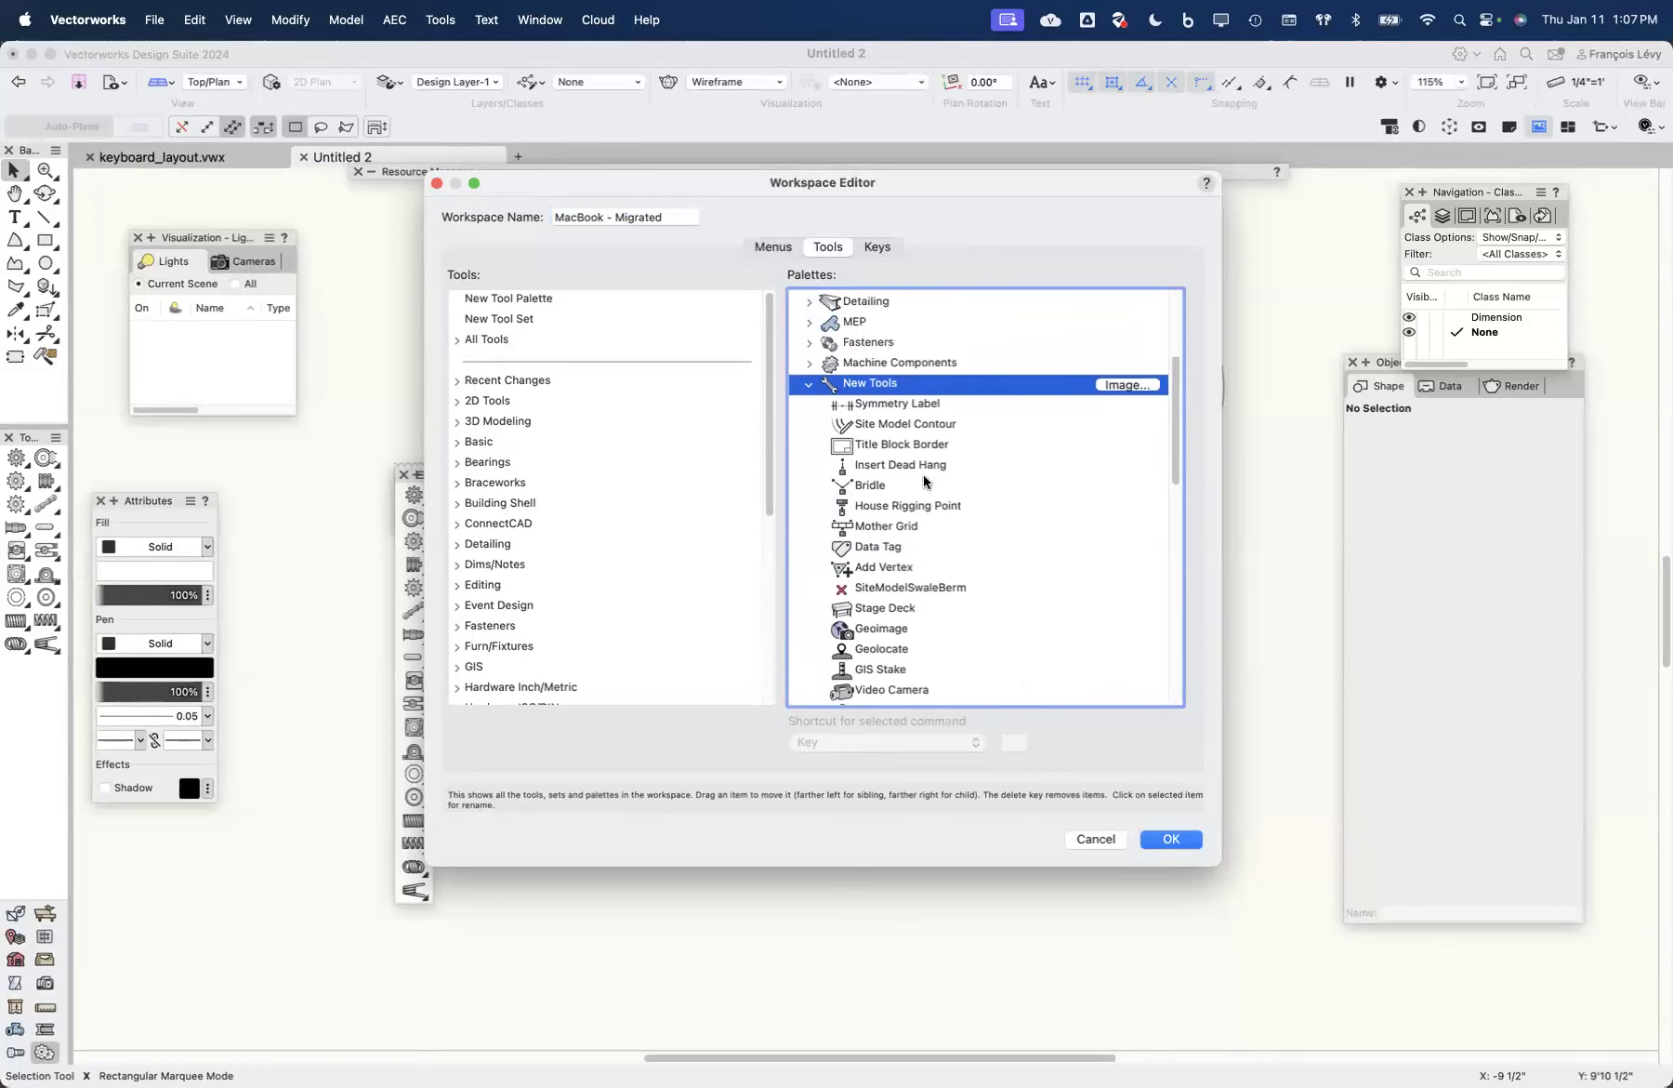
scroll(923, 474, up, 5)
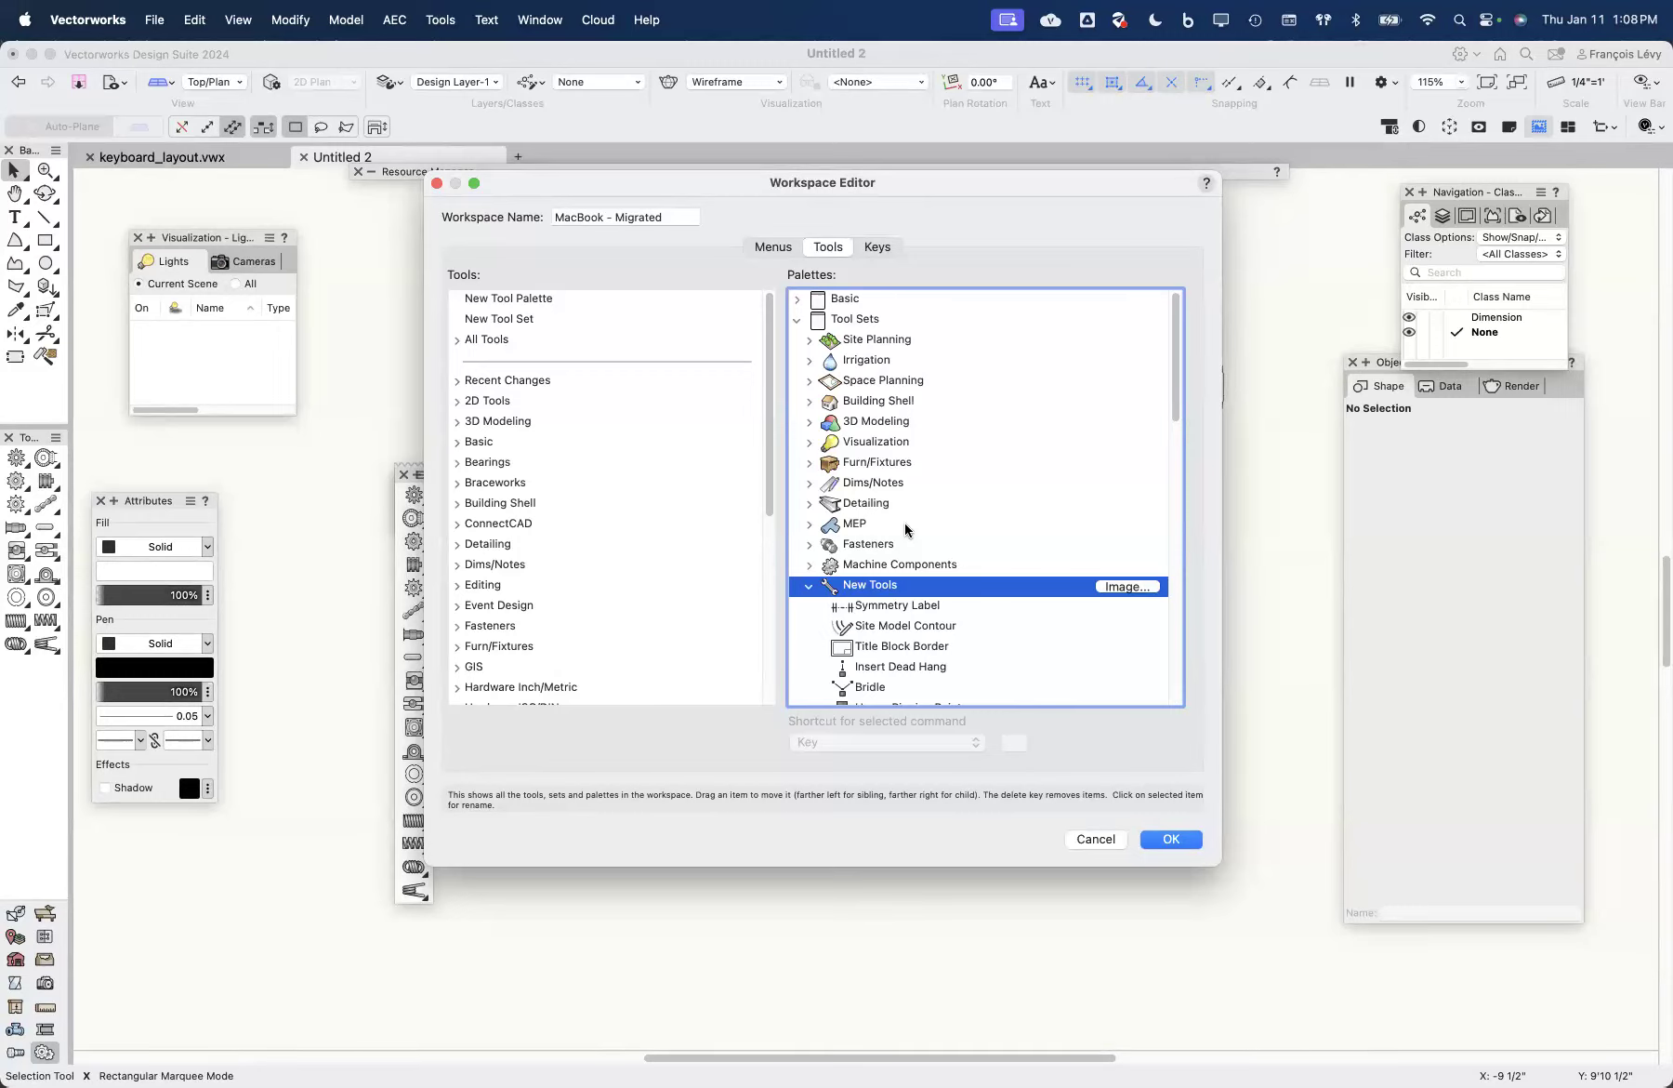
click(1080, 833)
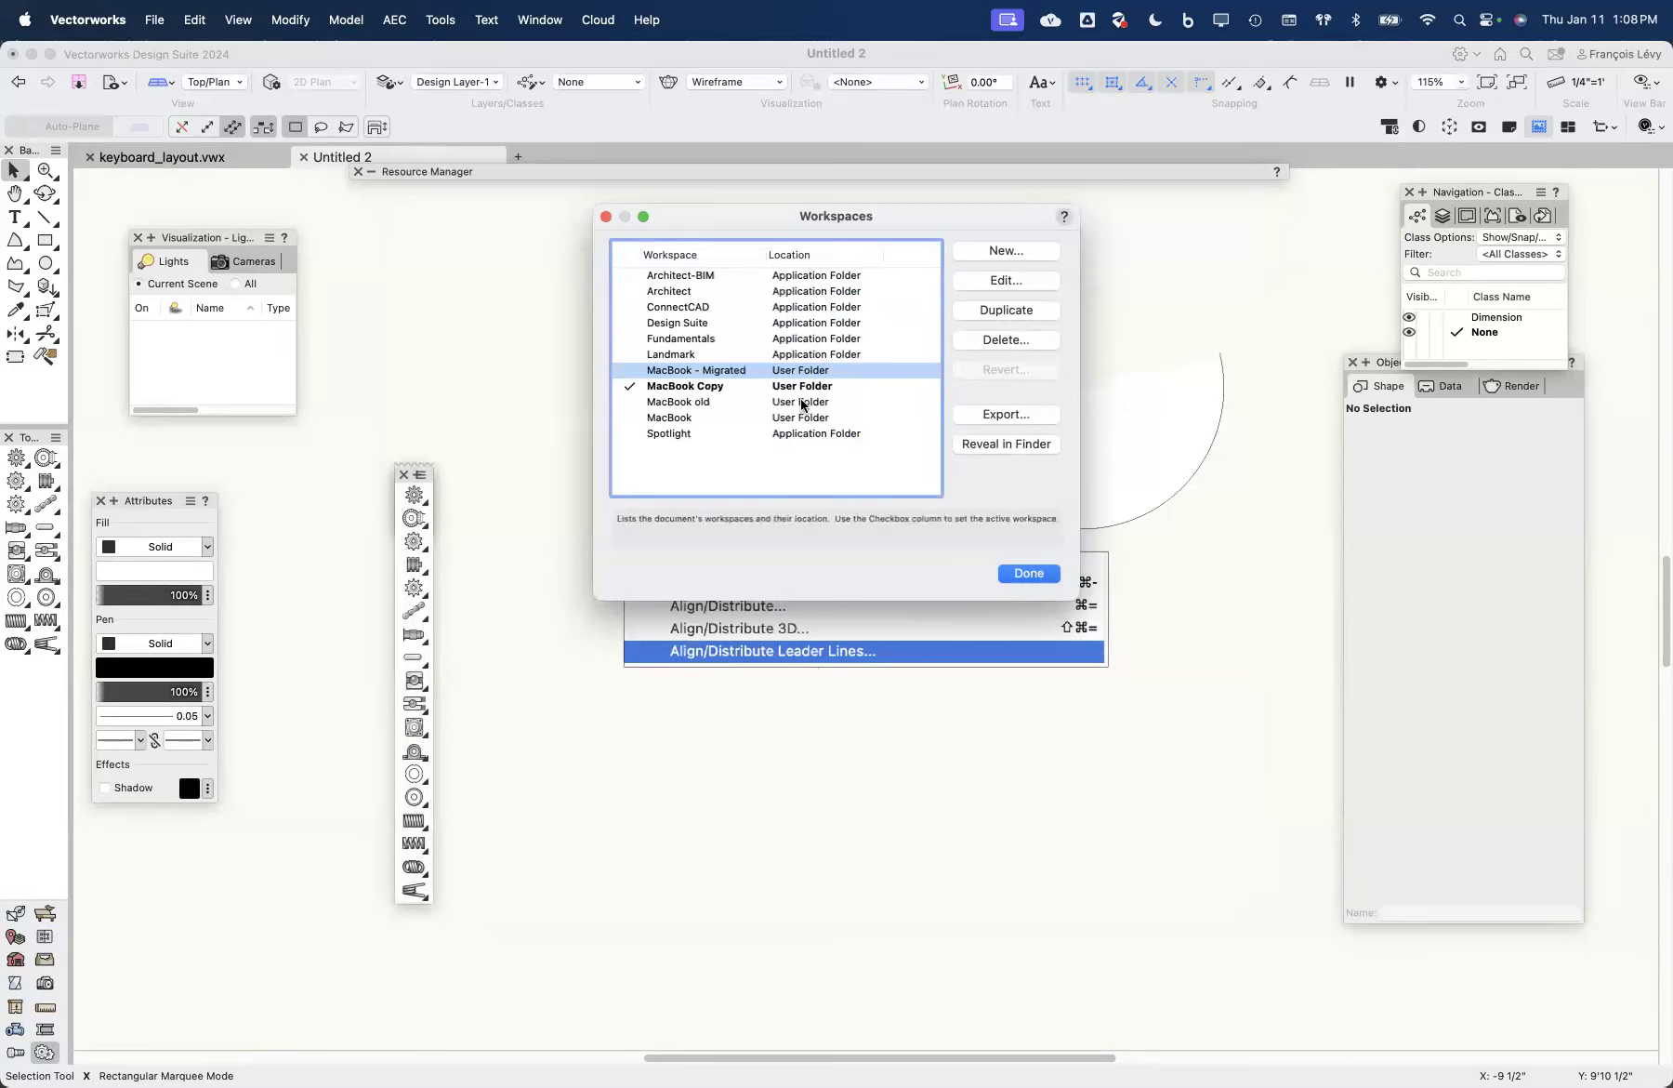
Step: Export the Architect workspace to the Desktop as the text file Architect Workspace, and close the Workspaces dialog
click(701, 289)
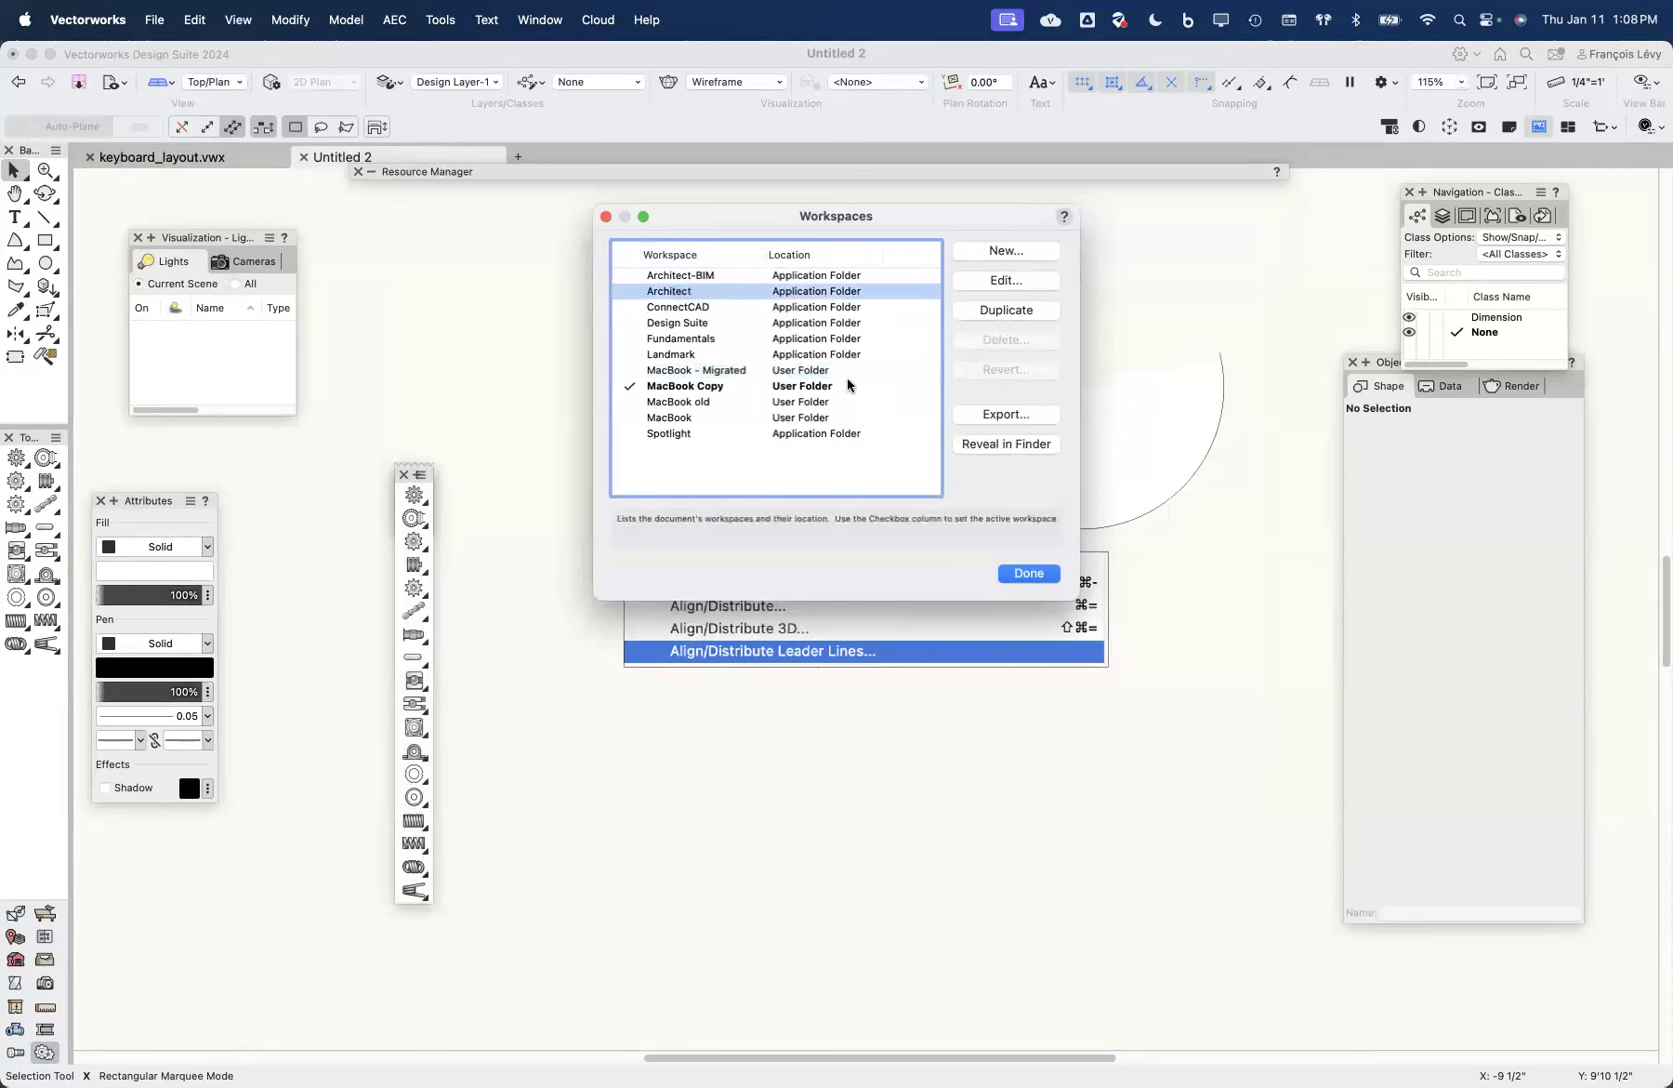
click(1028, 414)
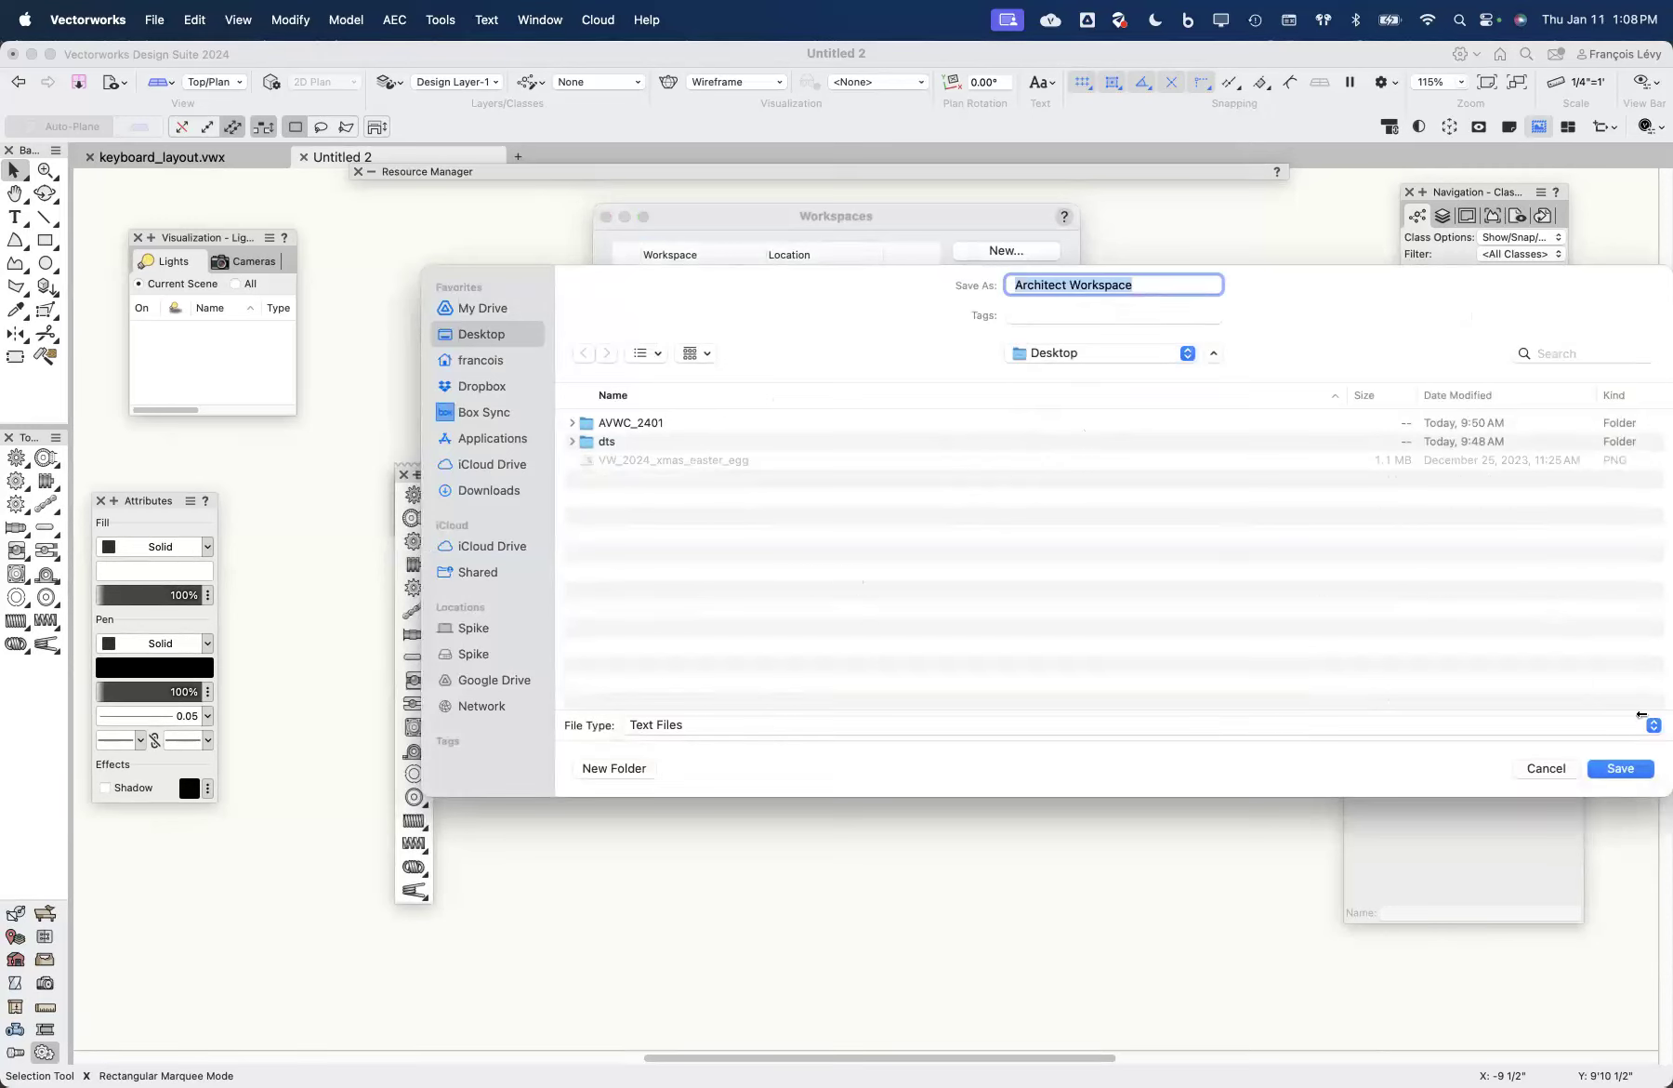
click(1620, 768)
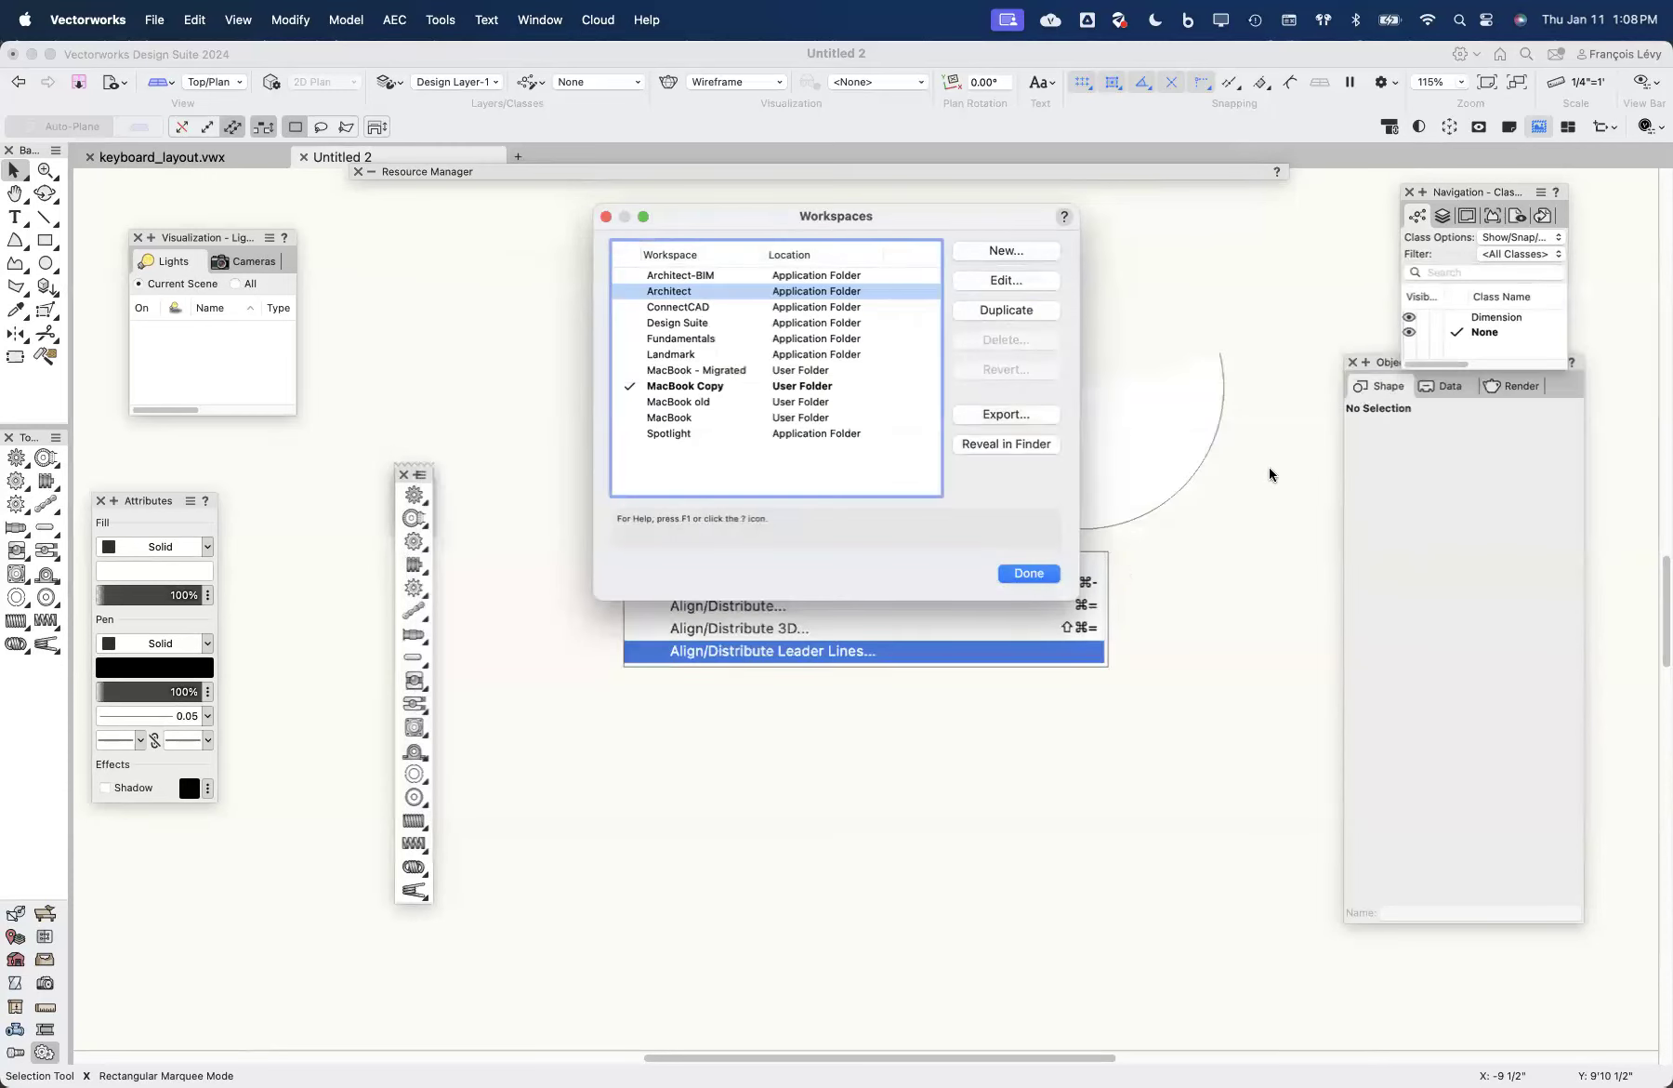
click(1028, 573)
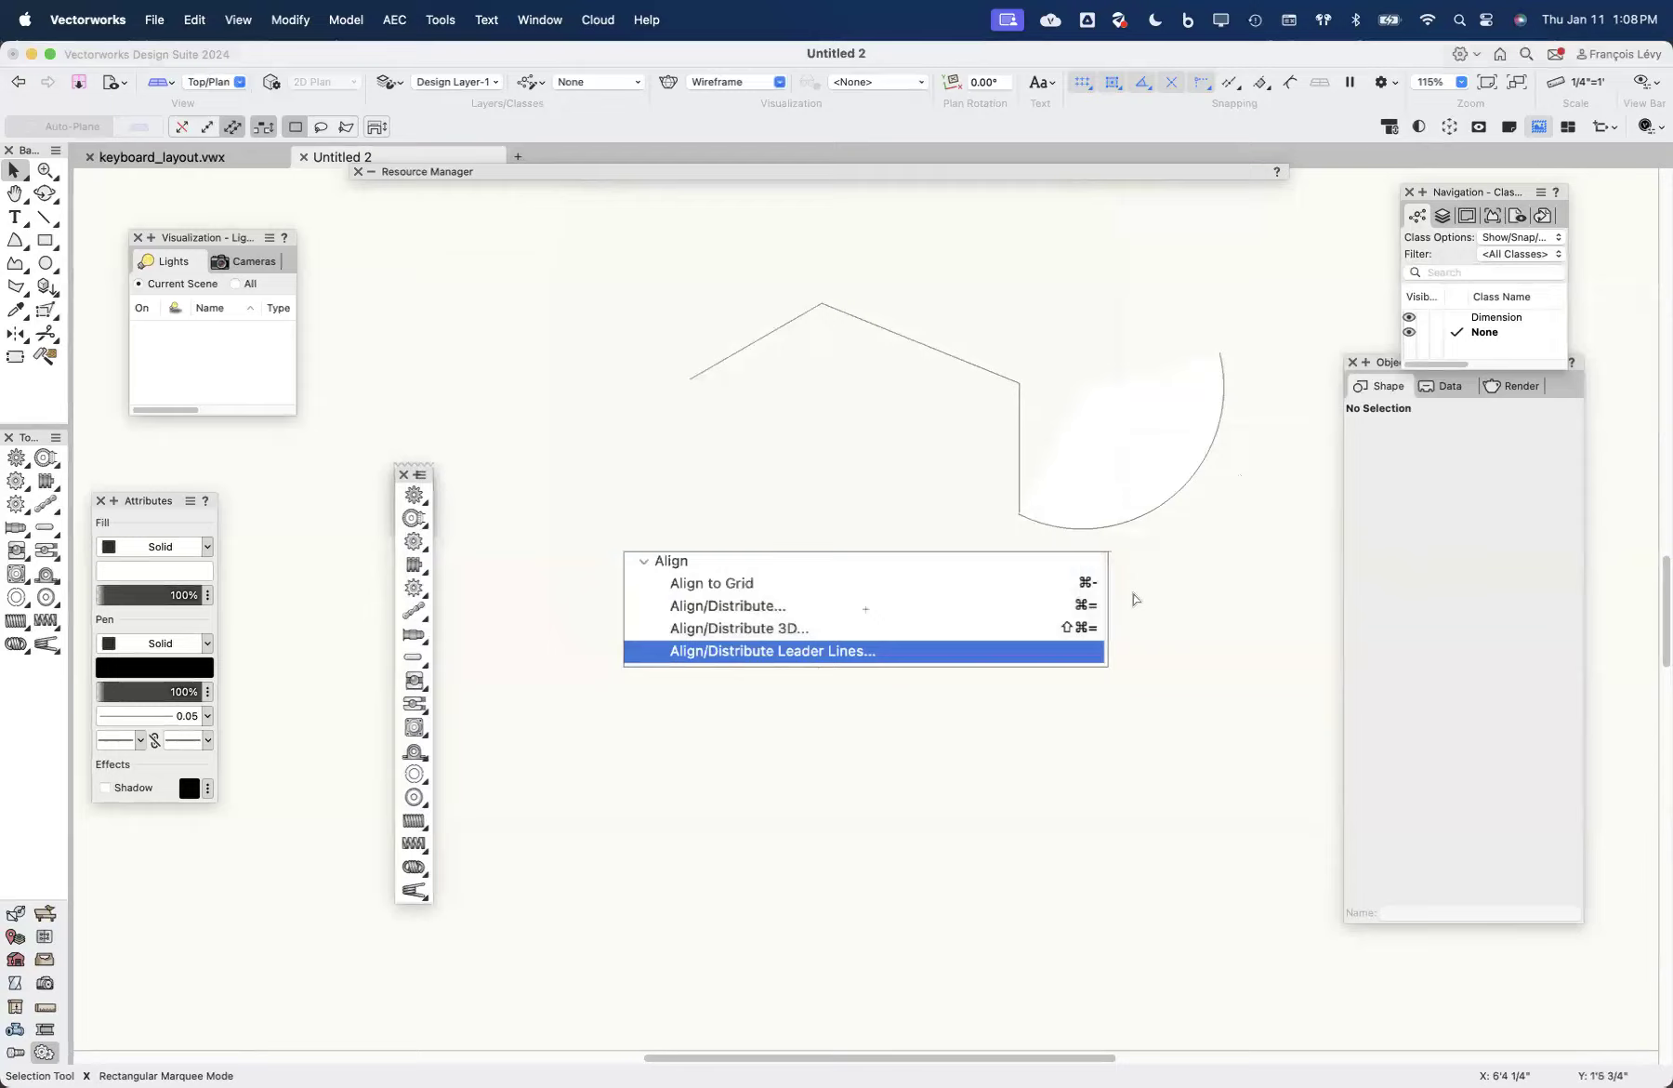
Step: Open the exported Architect Workspace.txt from the Desktop in TextEdit, enlarge its window and look through the listed menu items and tools
key(super+h)
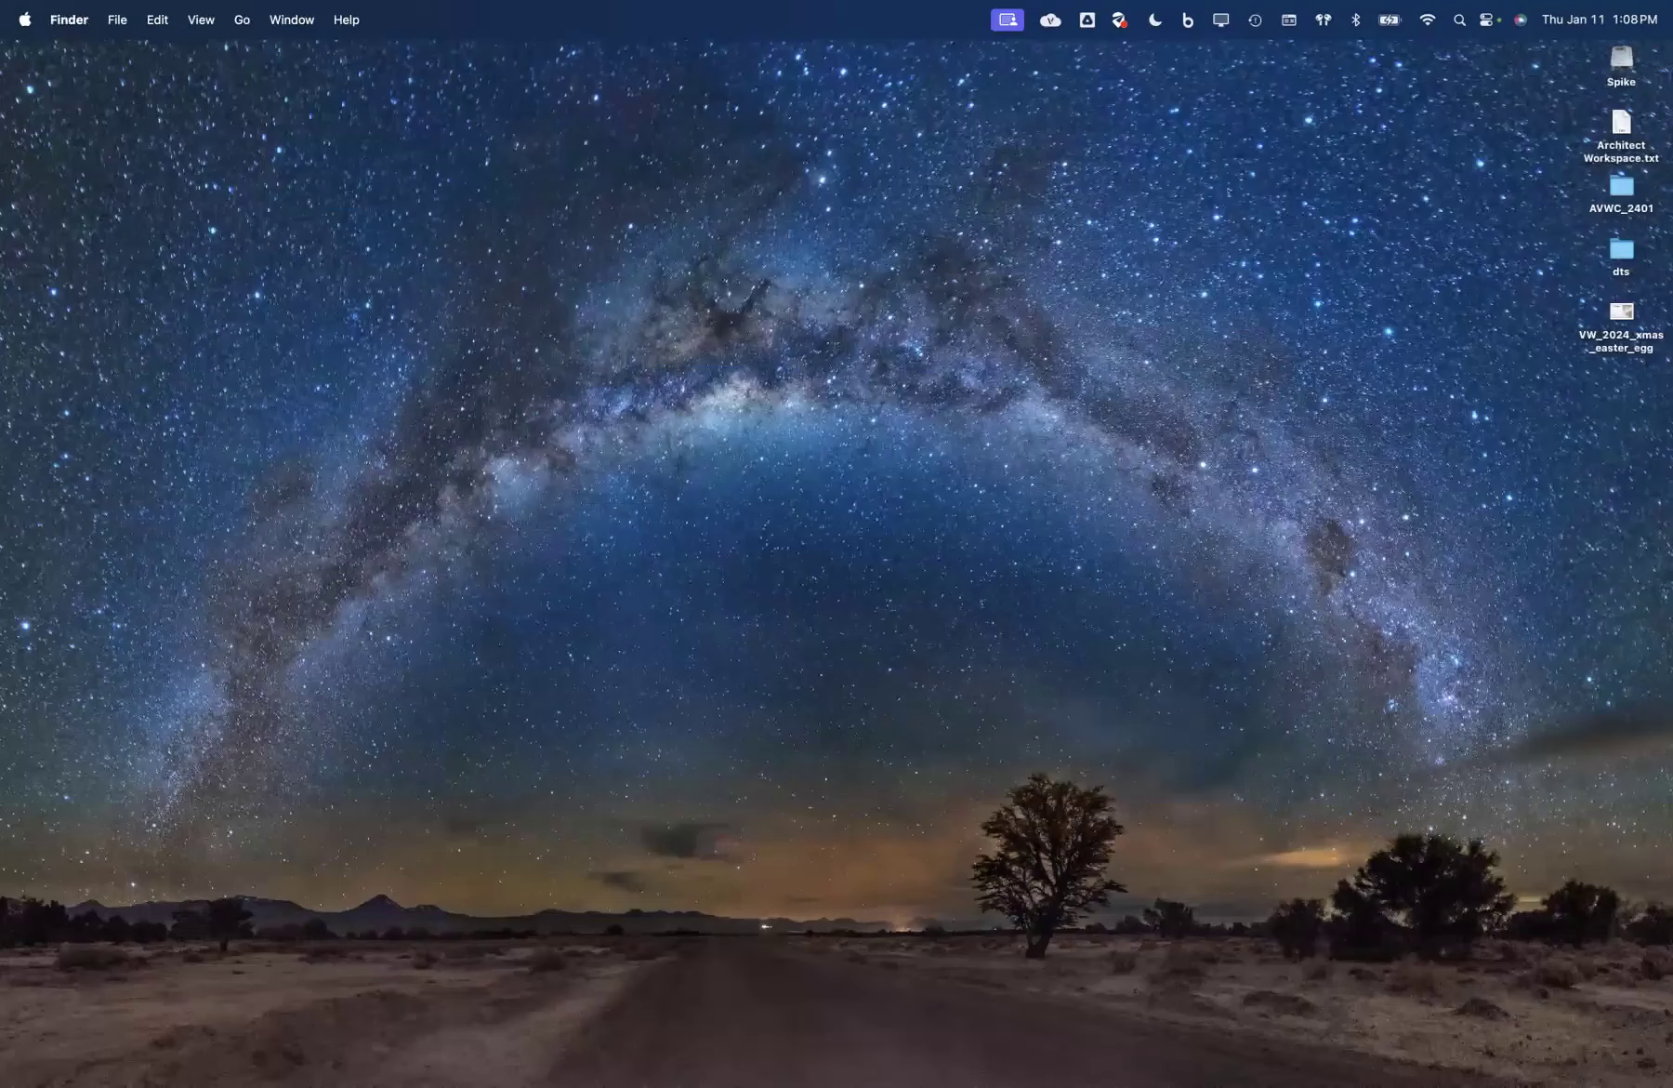
double_click(1620, 126)
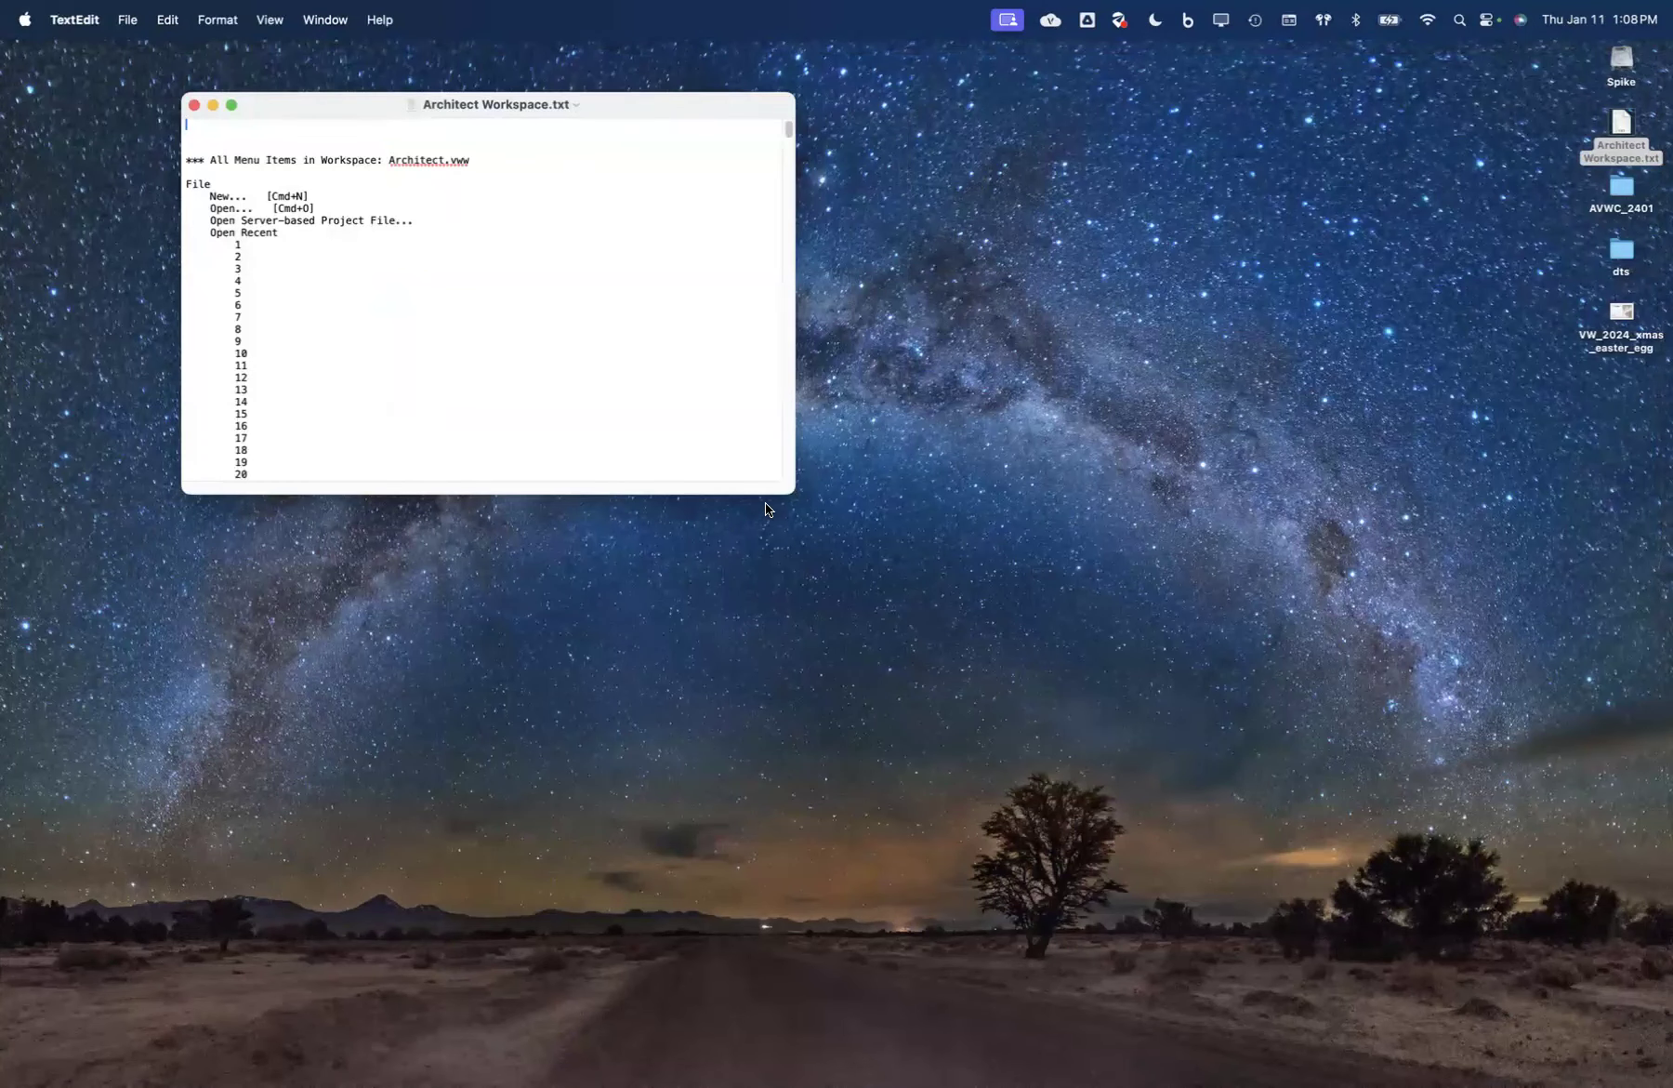
drag(781, 493, 1010, 875)
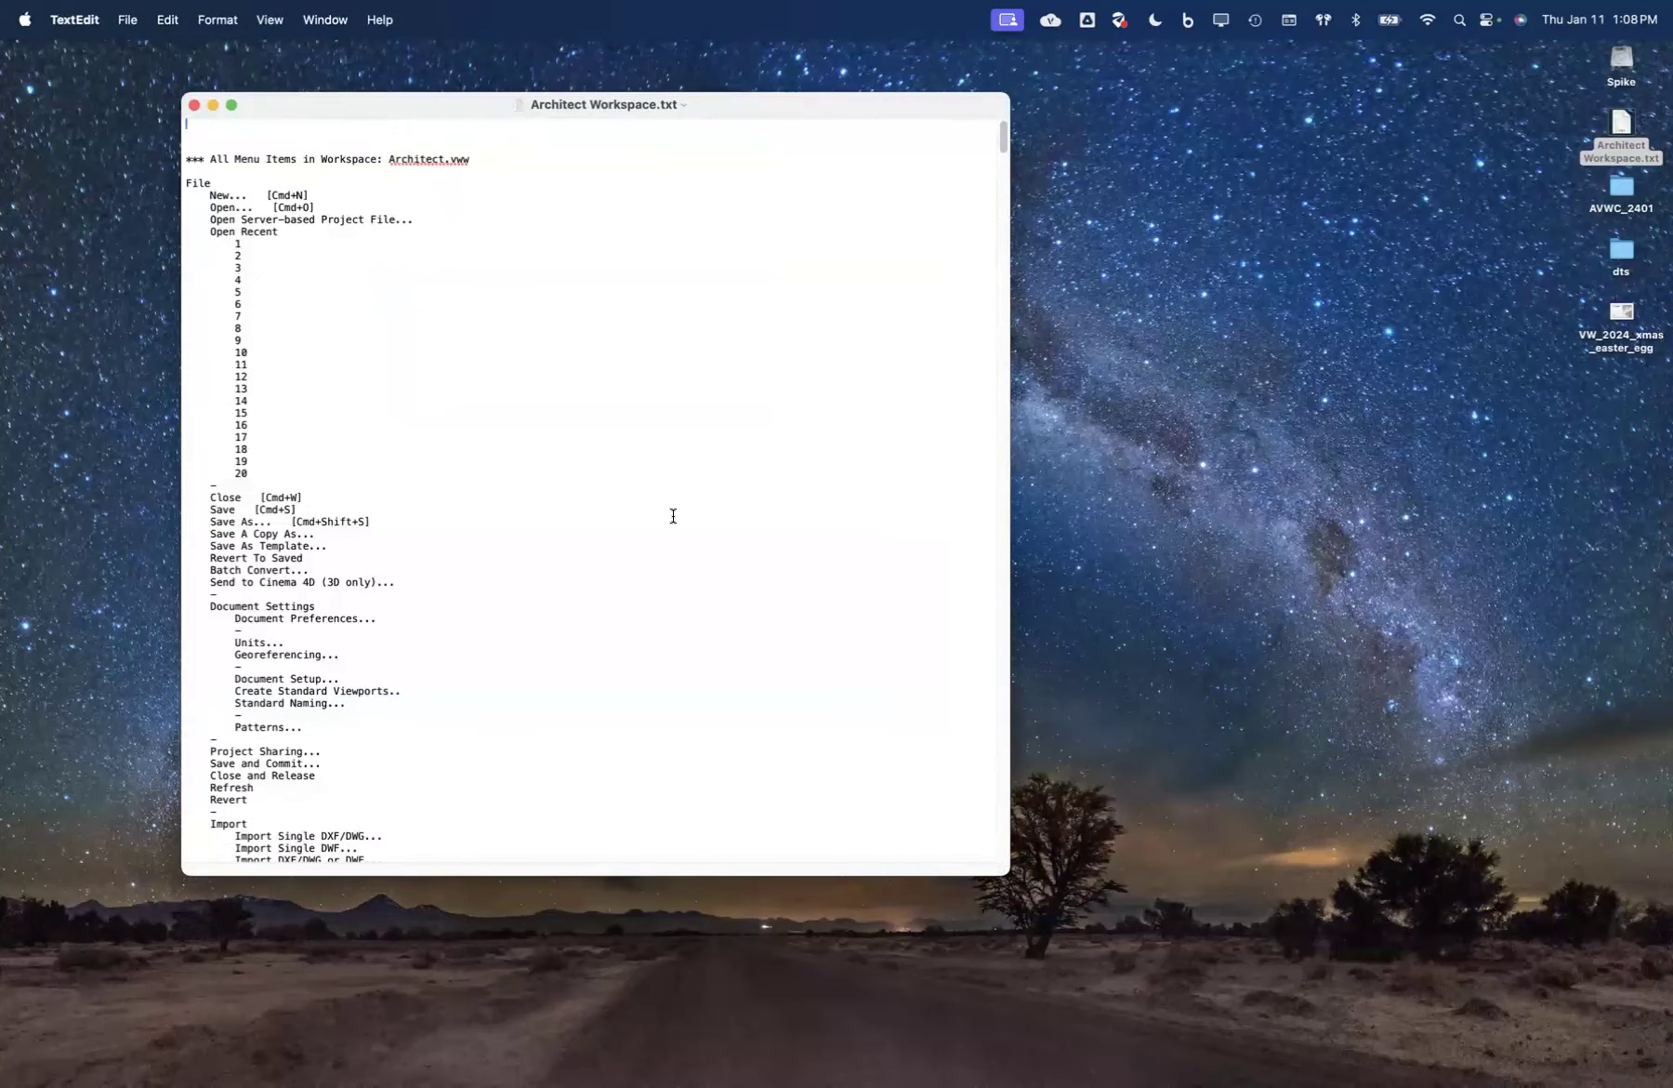
scroll(673, 516, down, 15)
scroll(673, 516, down, 20)
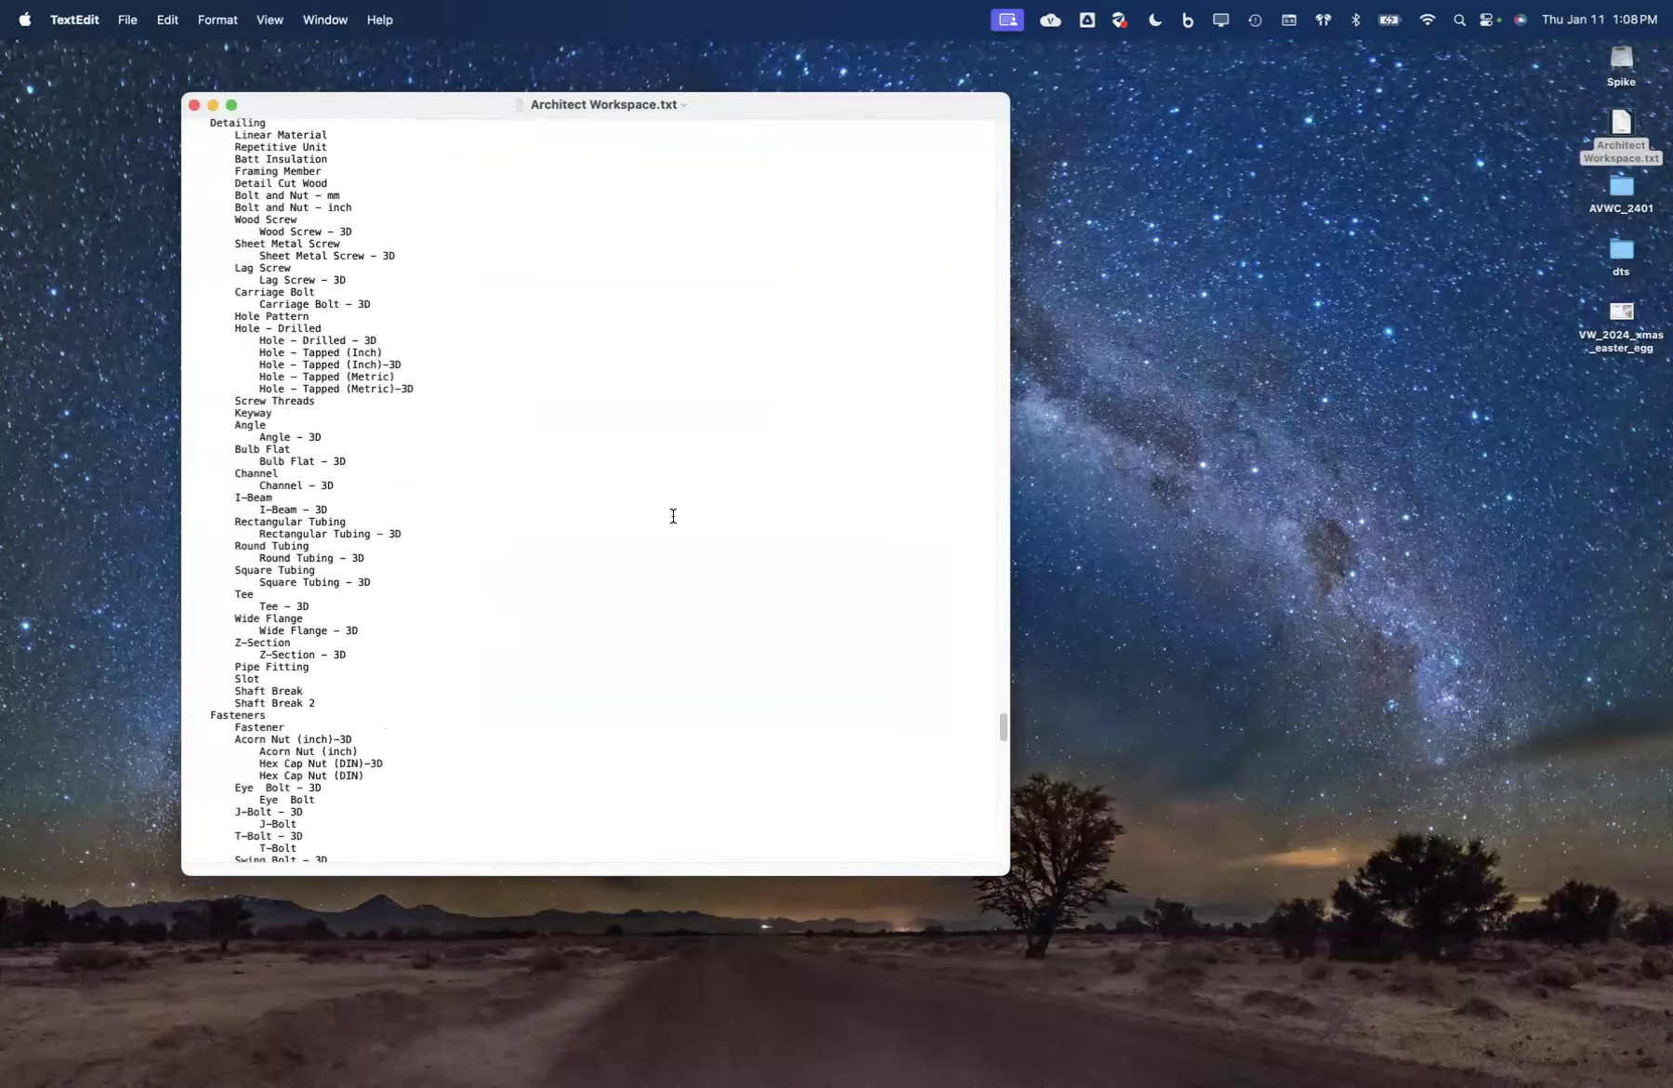
scroll(673, 516, down, 5)
scroll(673, 516, up, 15)
scroll(673, 516, up, 15)
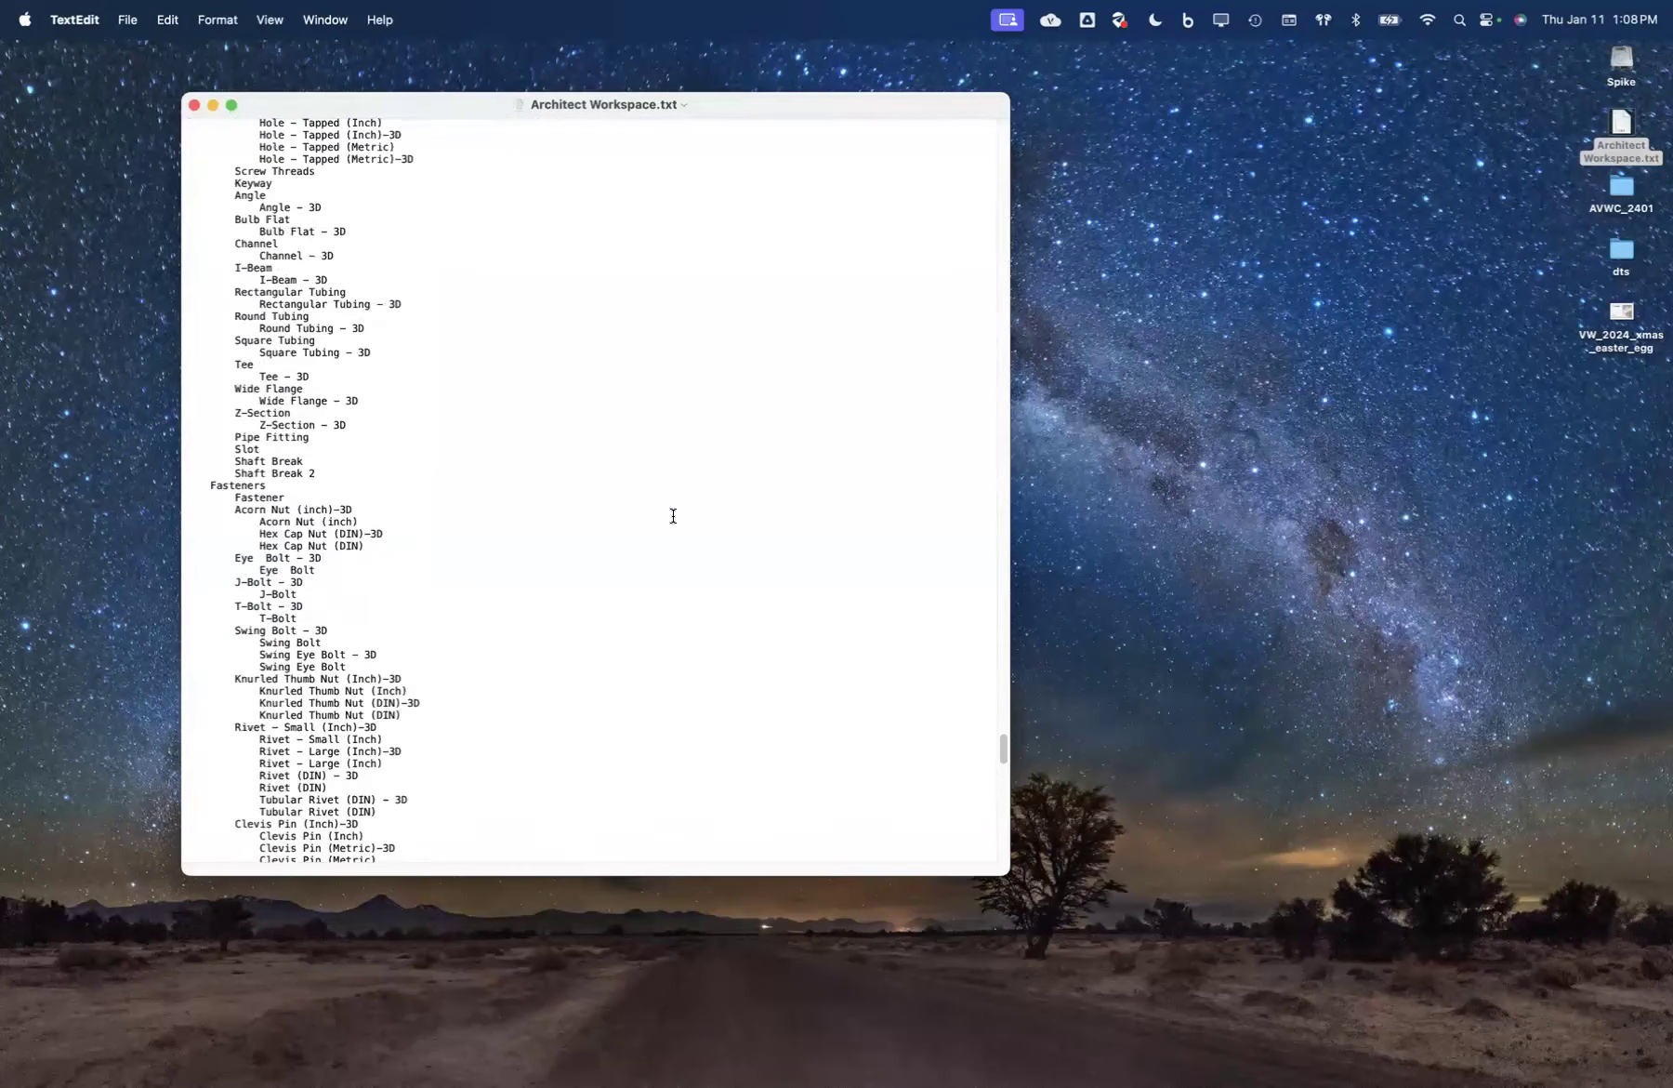
scroll(674, 516, up, 20)
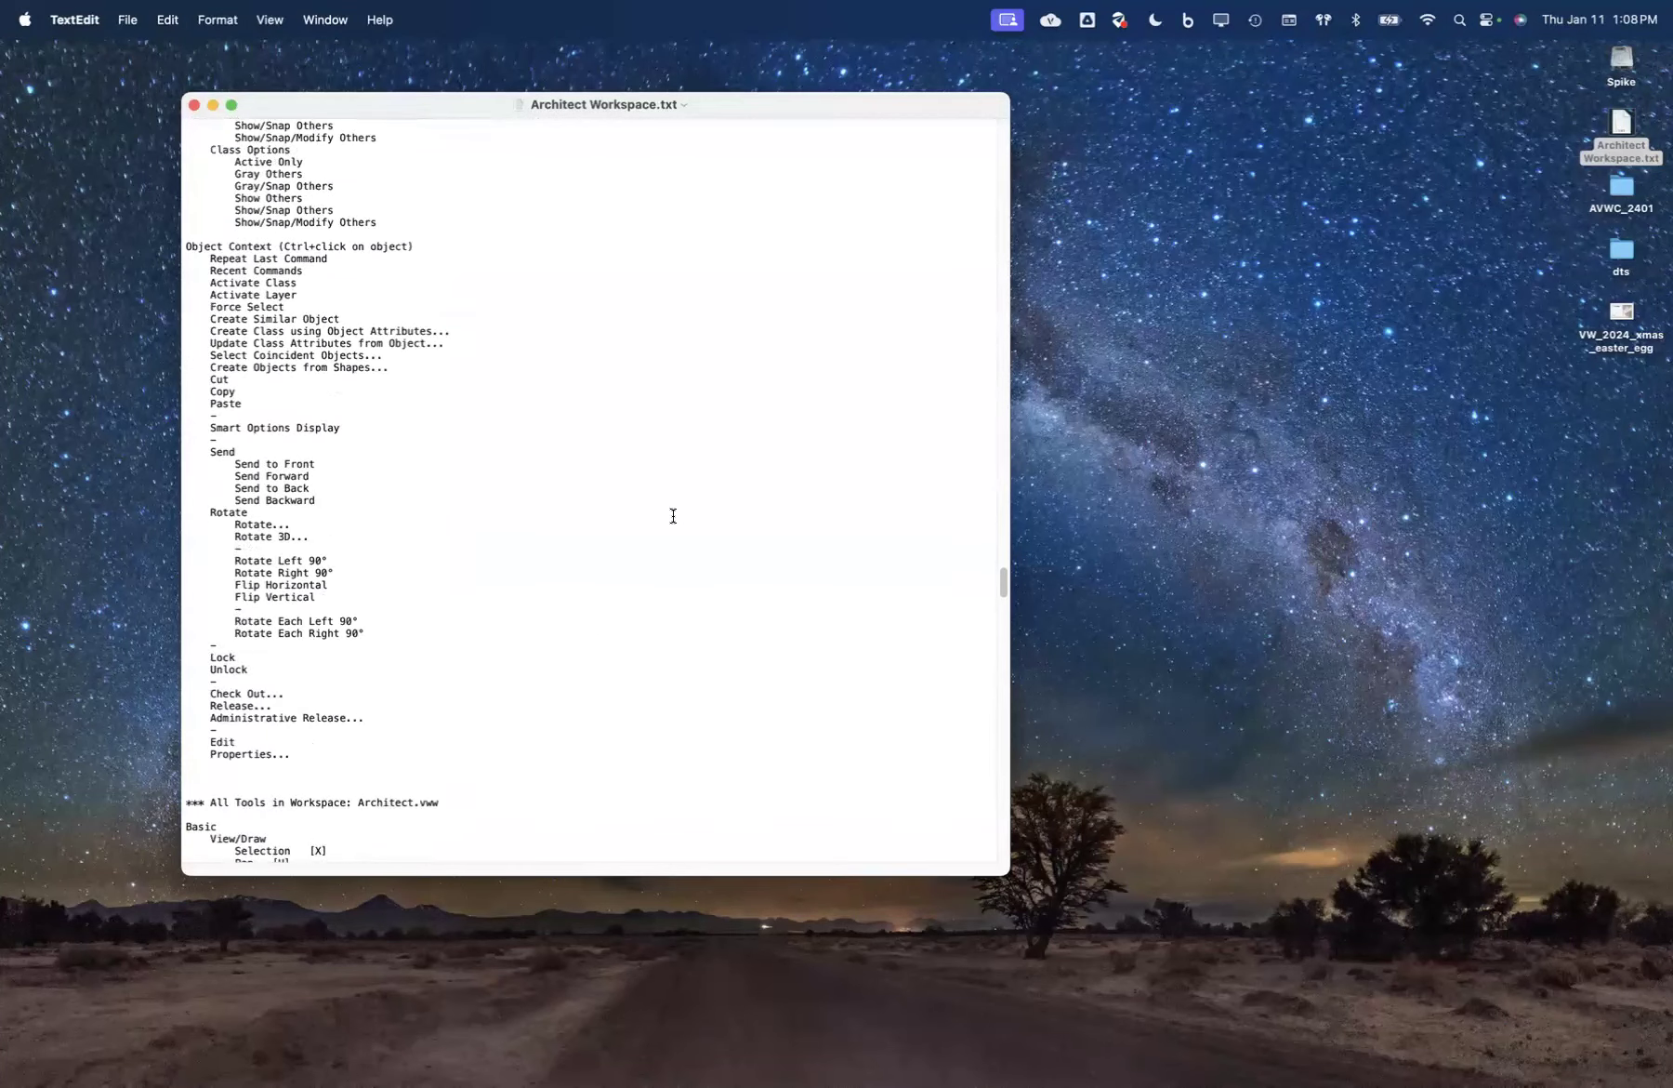
Step: Return to the beginning of the exported Architect Workspace.txt listing and close the text file
scroll(673, 516, up, 20)
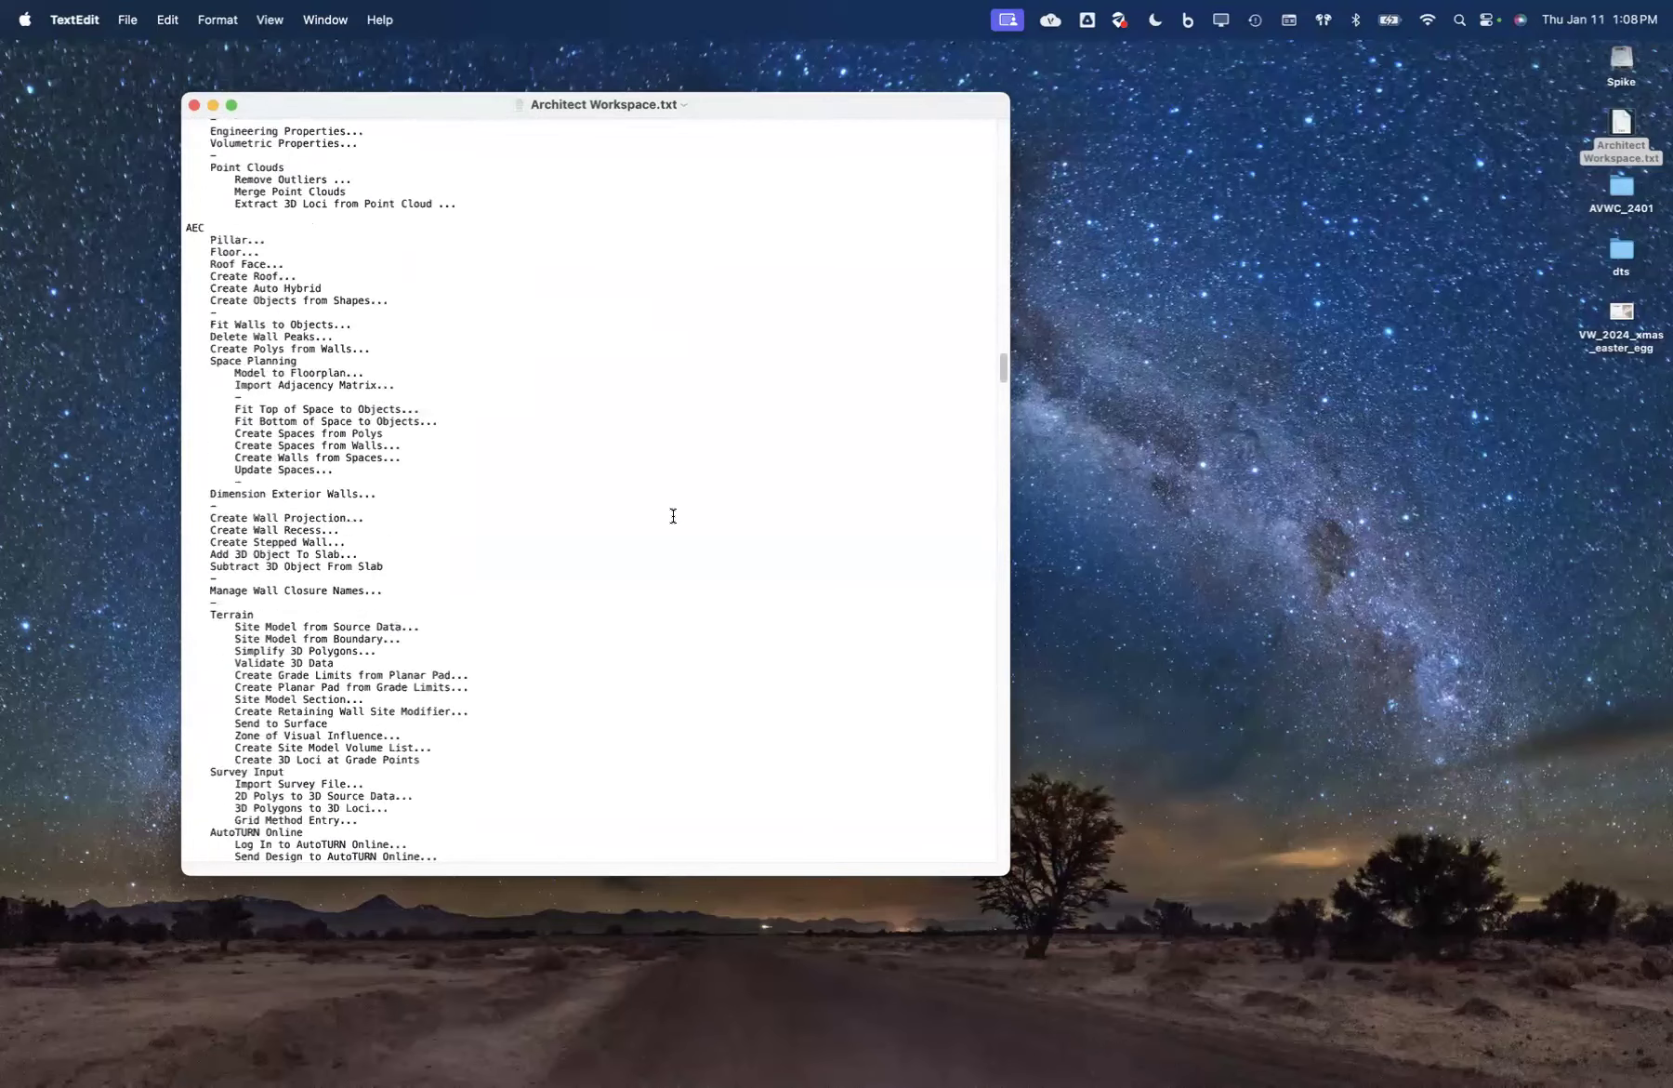
scroll(673, 516, up, 15)
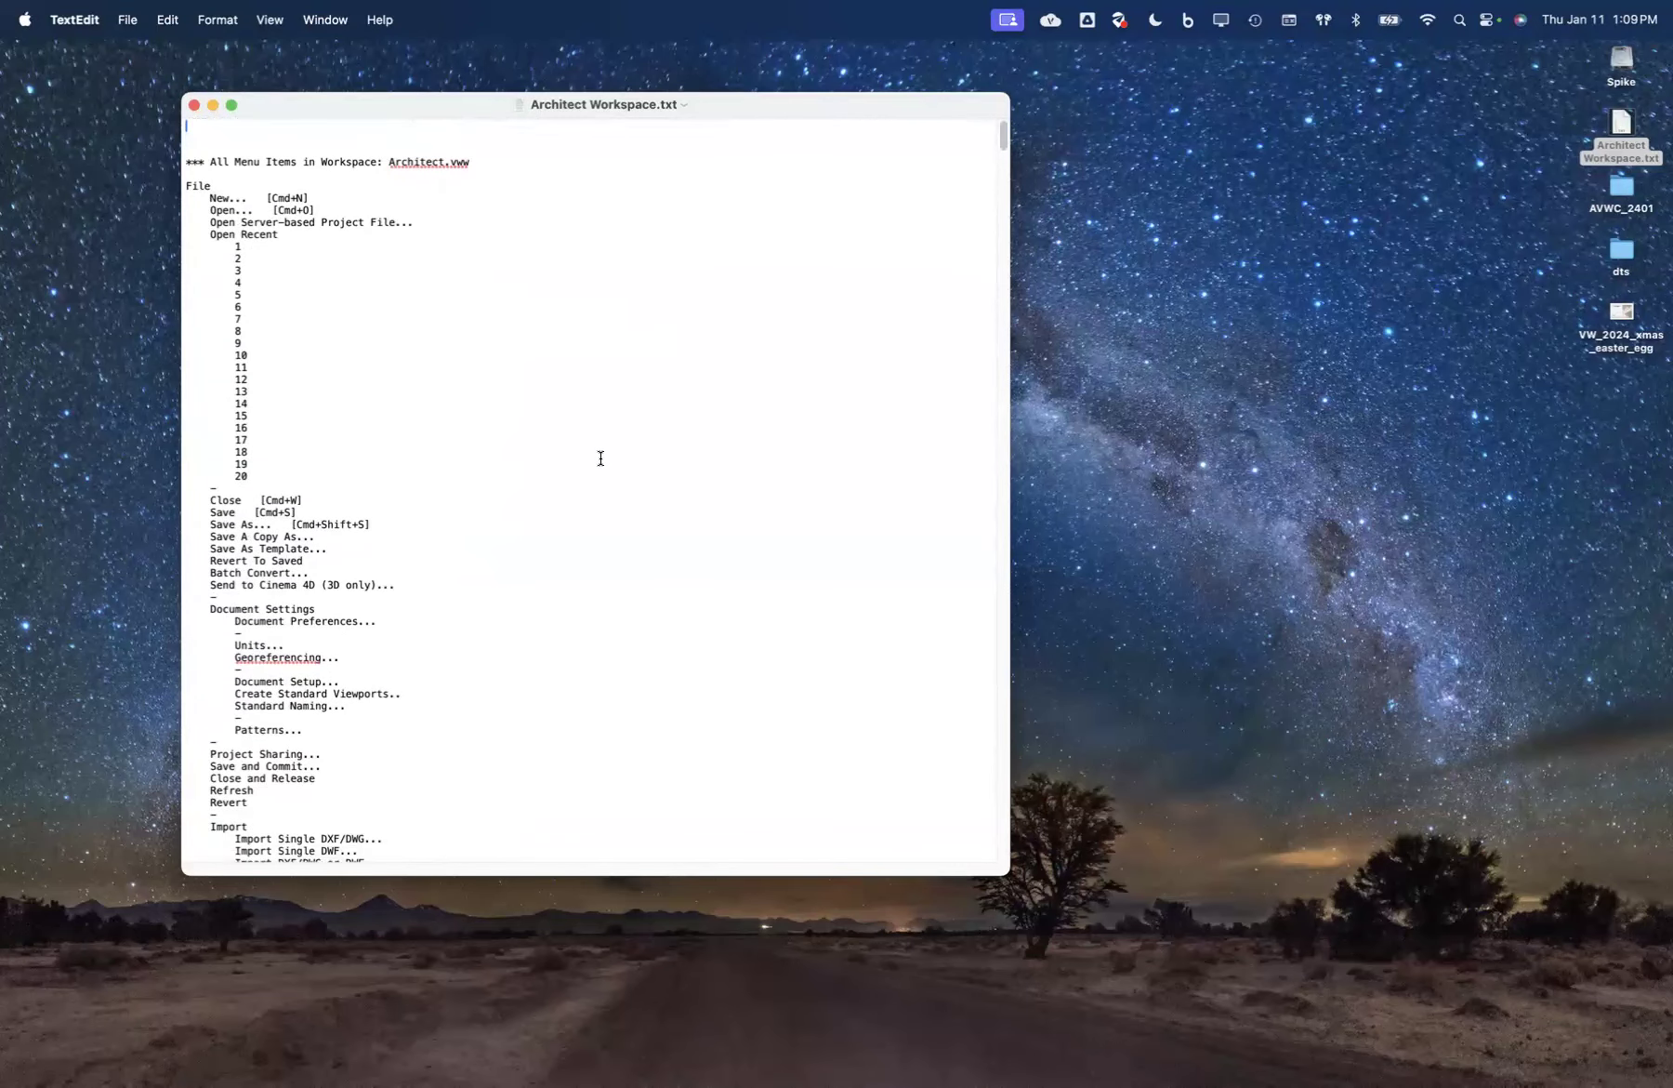
click(194, 104)
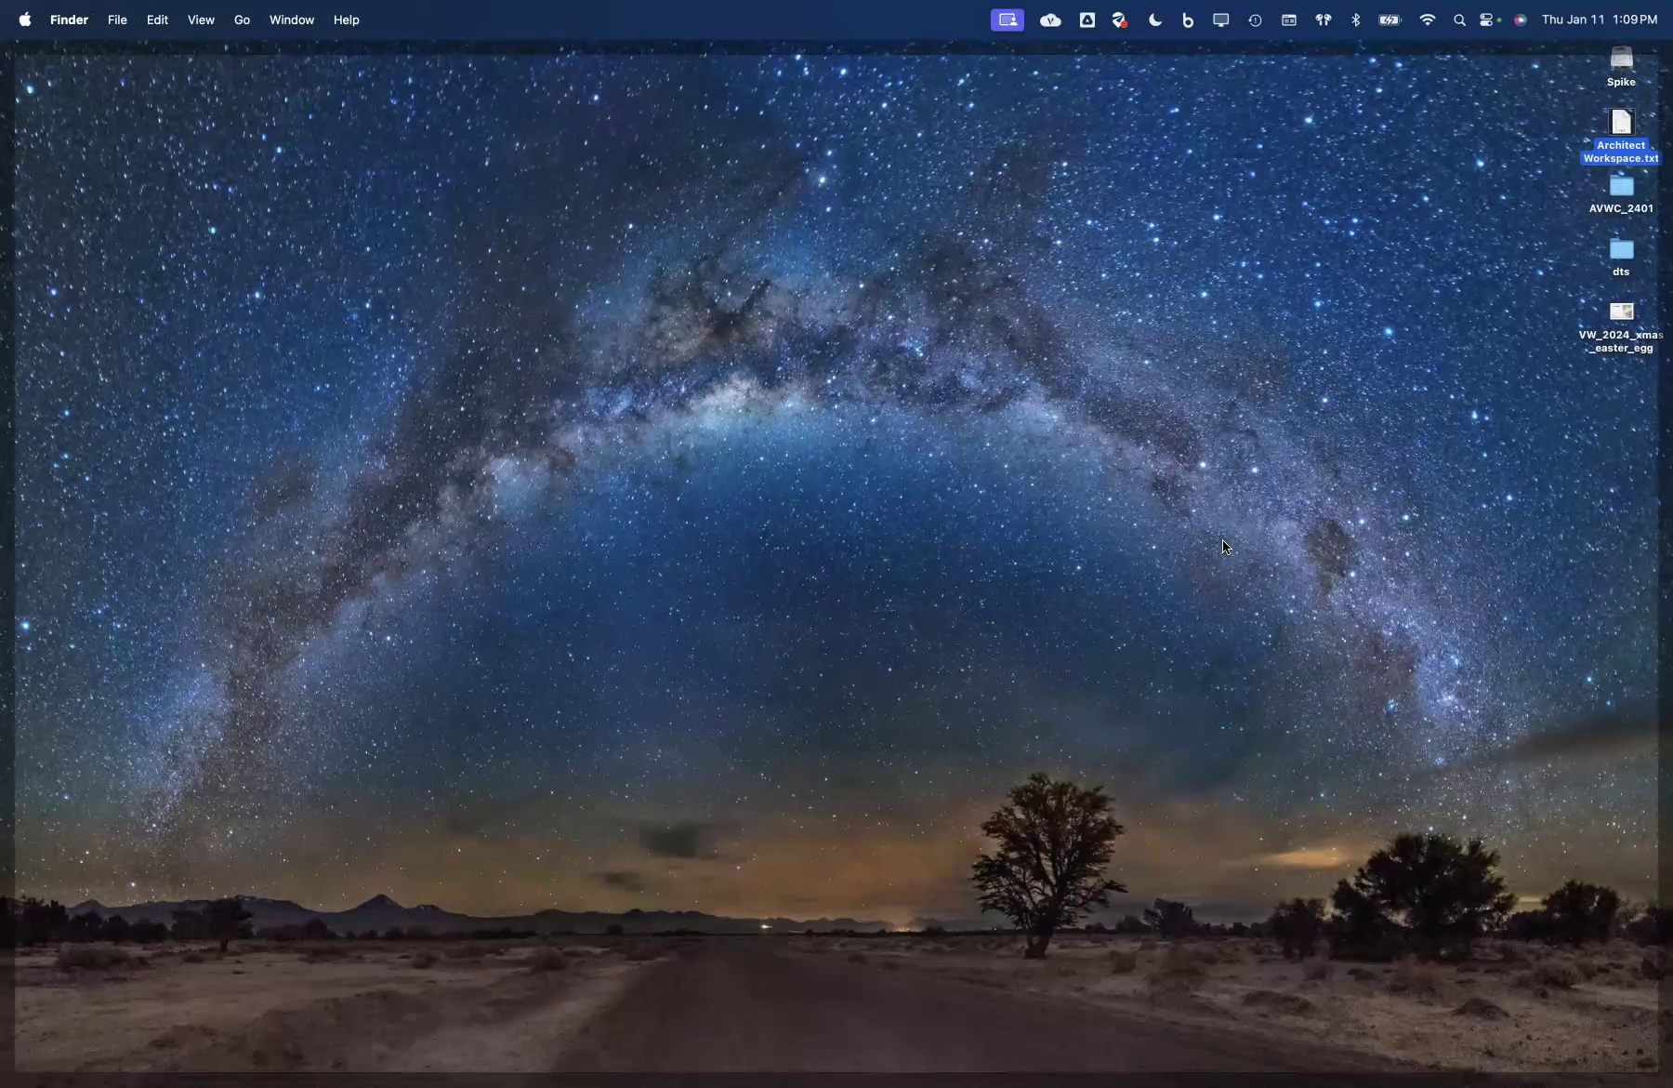
Step: Open keyboard_layout from the AVWC_2401 folder on the Desktop in Vectorworks, decline opening a copy, and bring the already open keyboard_layout.vwx forward
click(1620, 184)
double_click(1618, 191)
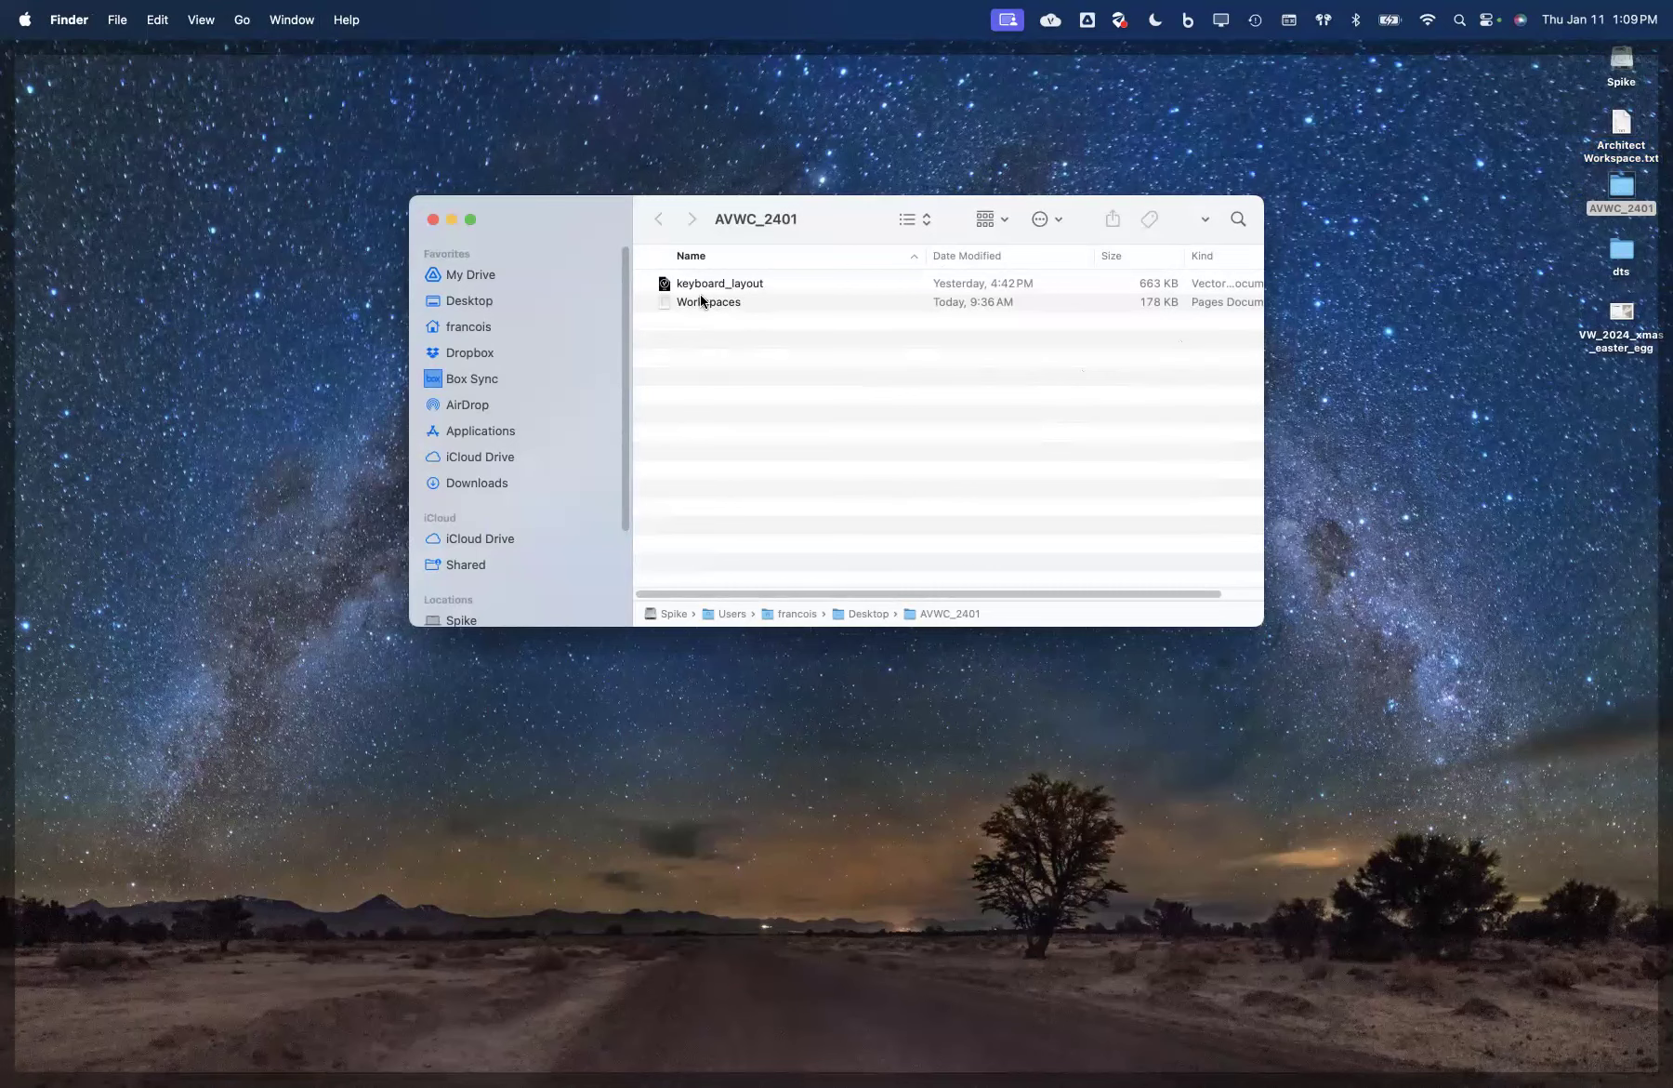
click(666, 285)
double_click(667, 285)
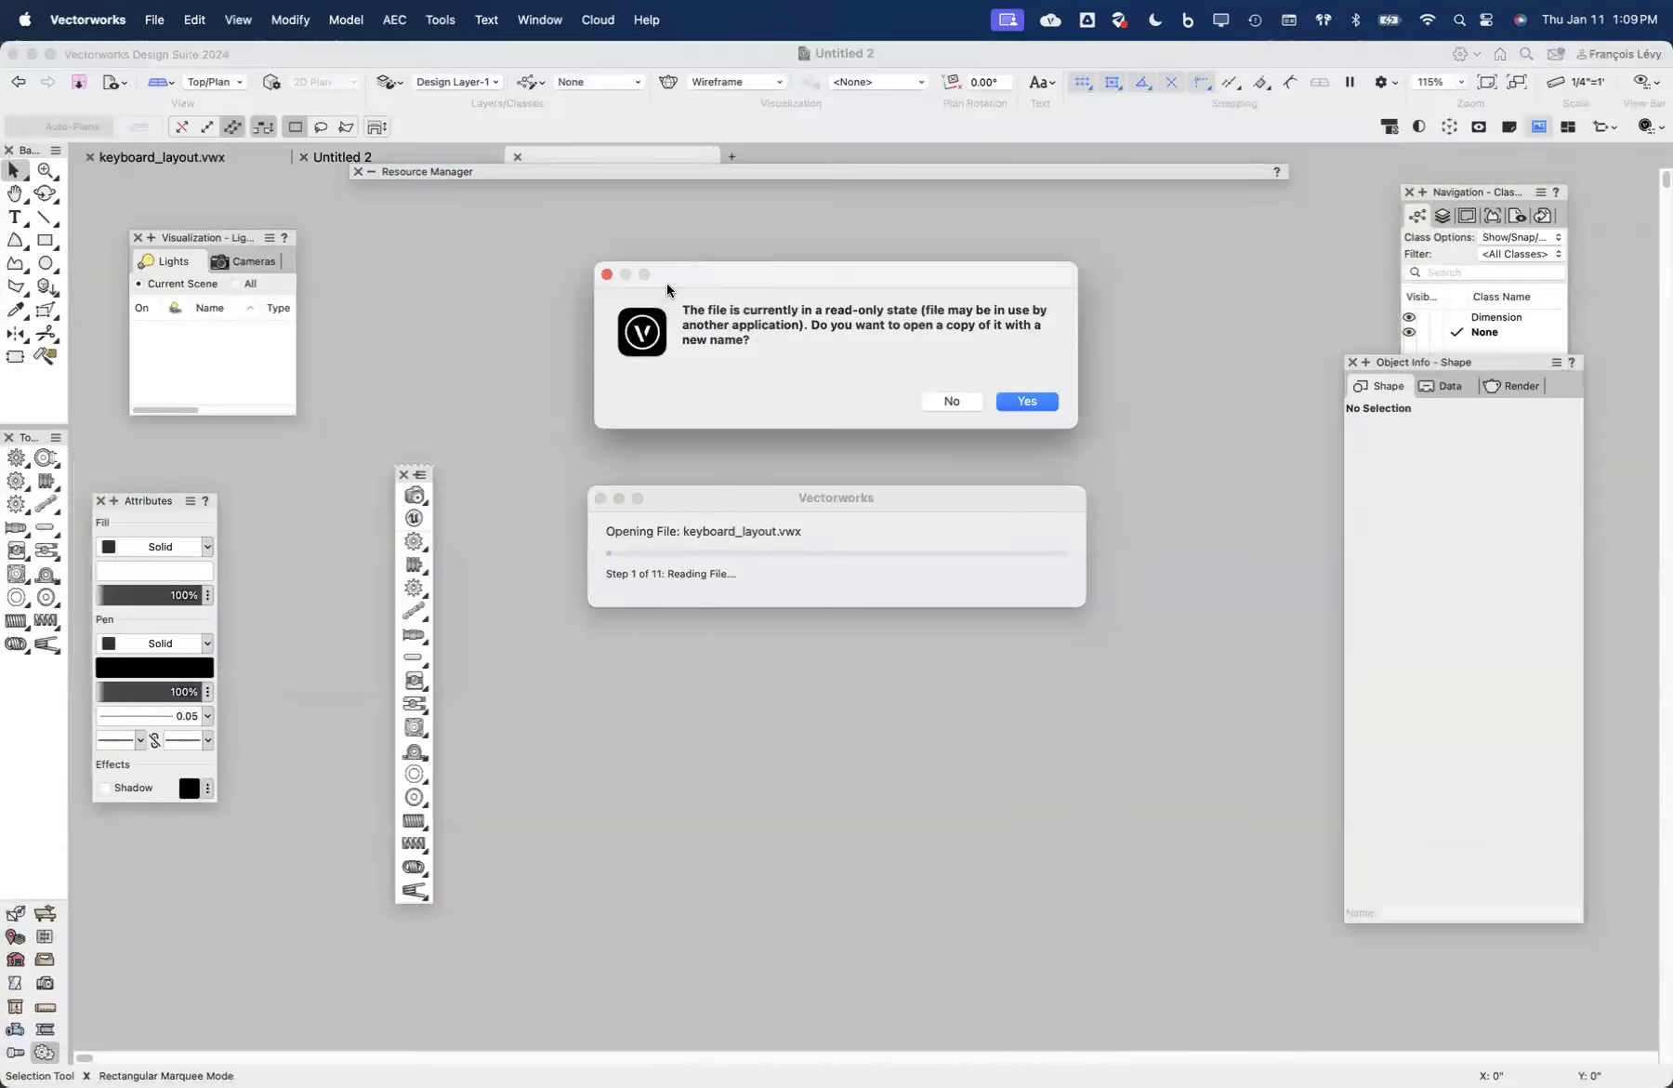
click(952, 401)
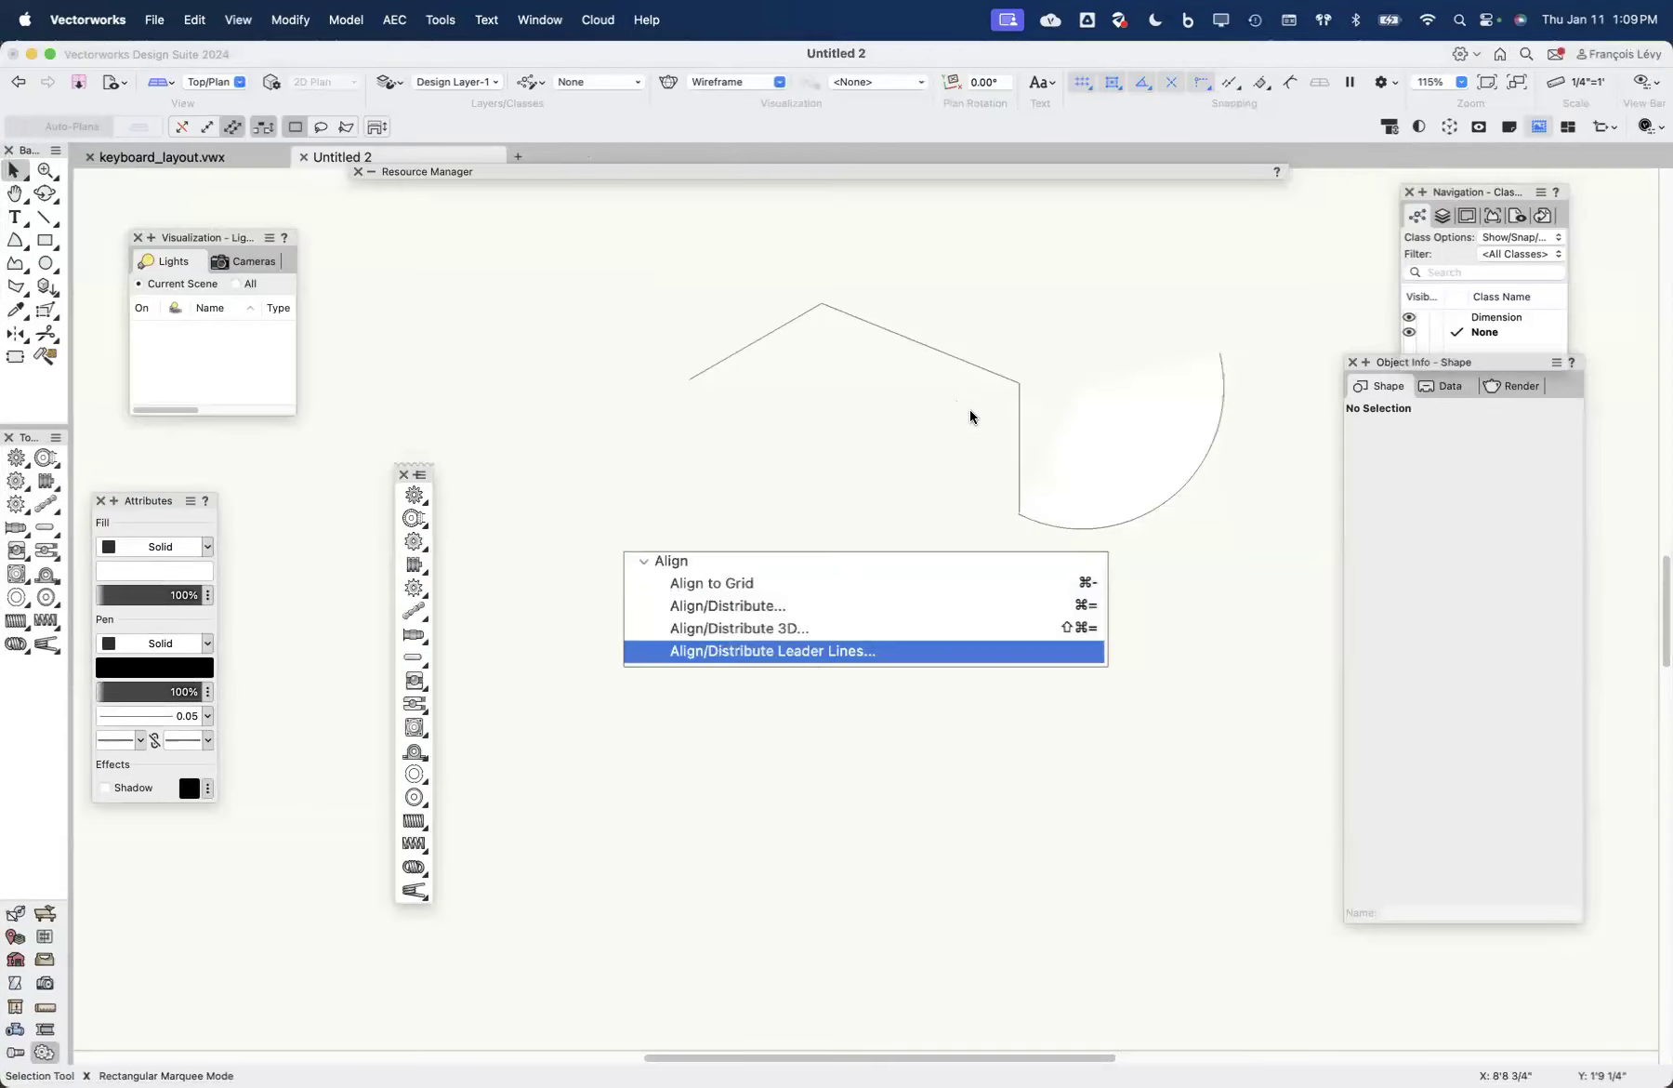
click(171, 158)
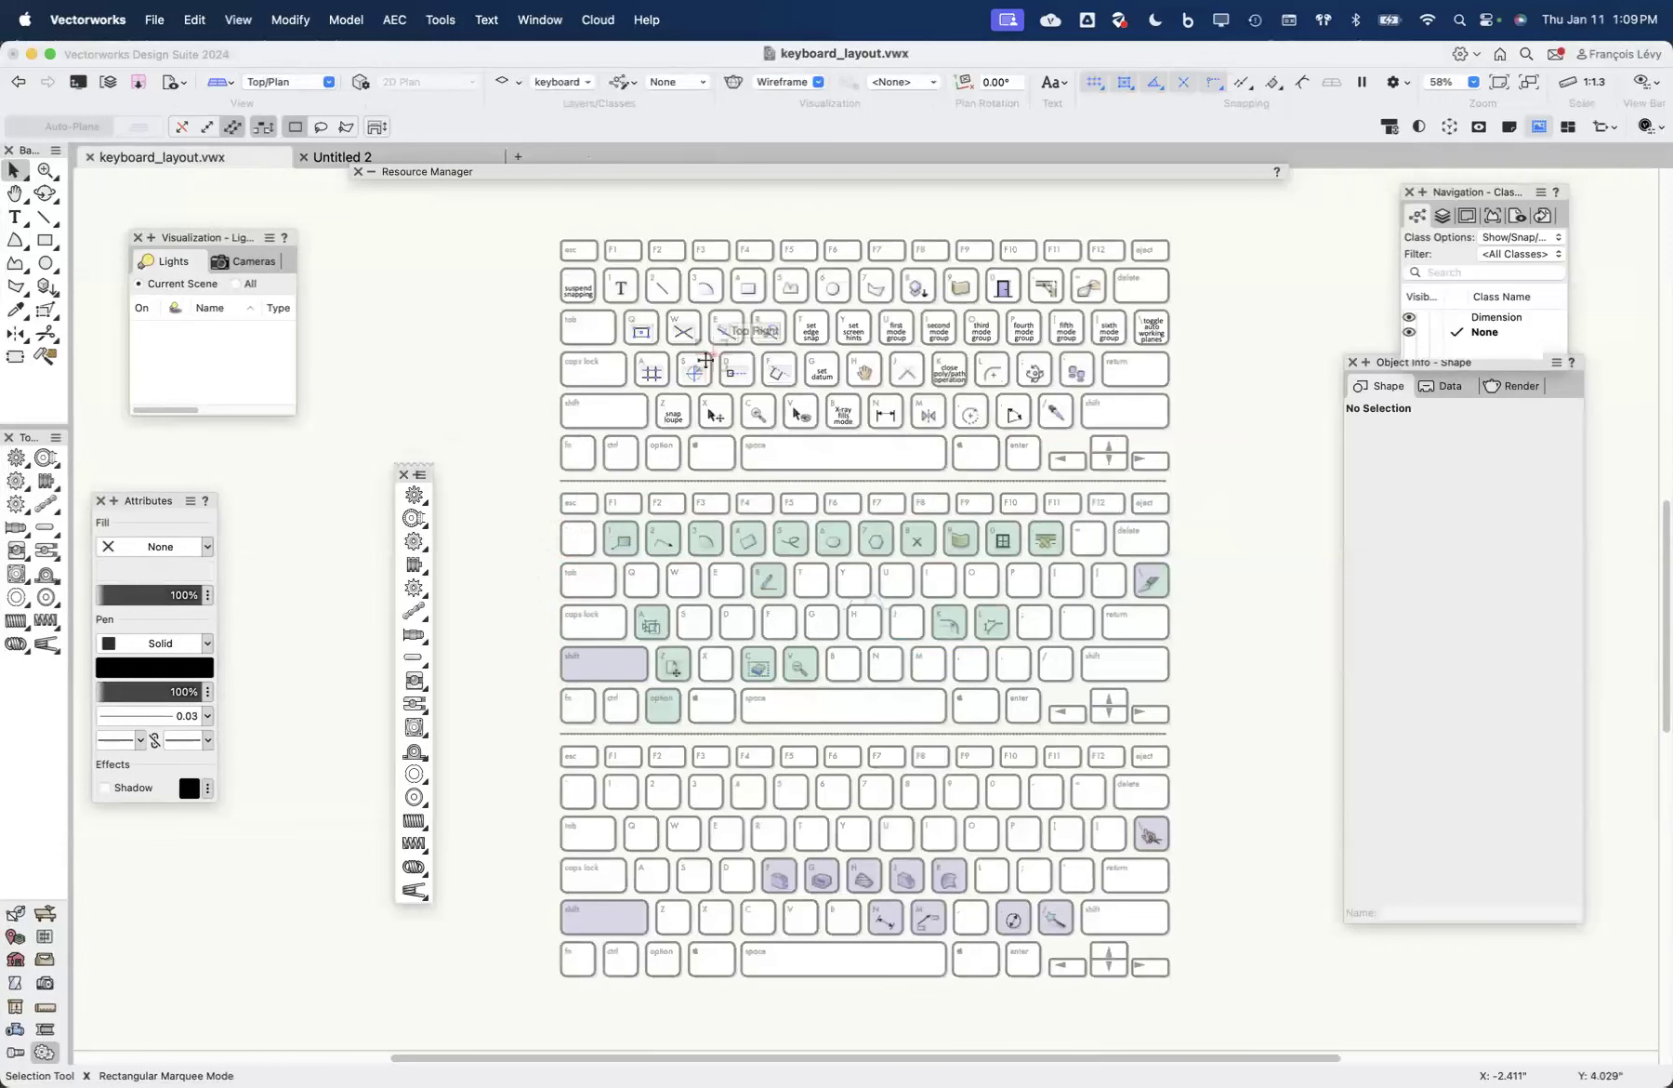
Step: Examine the tool, snapping and mode shortcuts on the uppermost keyboard diagram, selecting its keyboard symbol
scroll(711, 355, up, 5)
scroll(711, 354, down, 3)
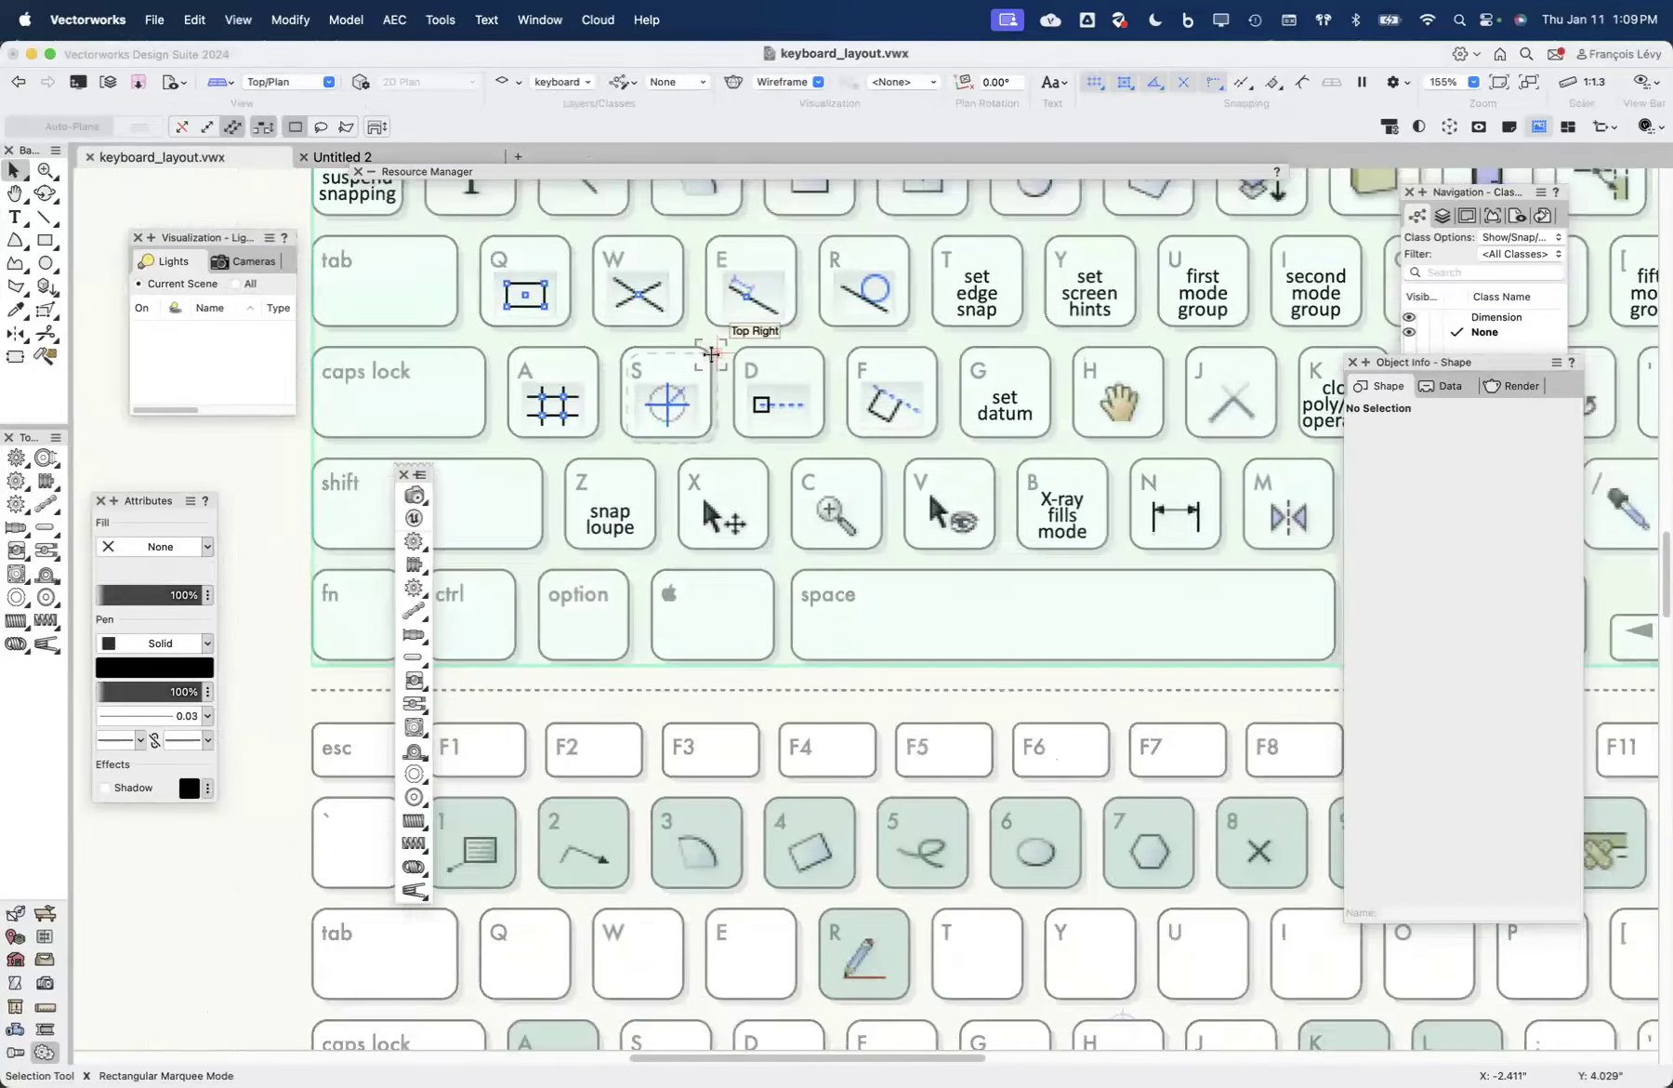
scroll(711, 354, left, 3)
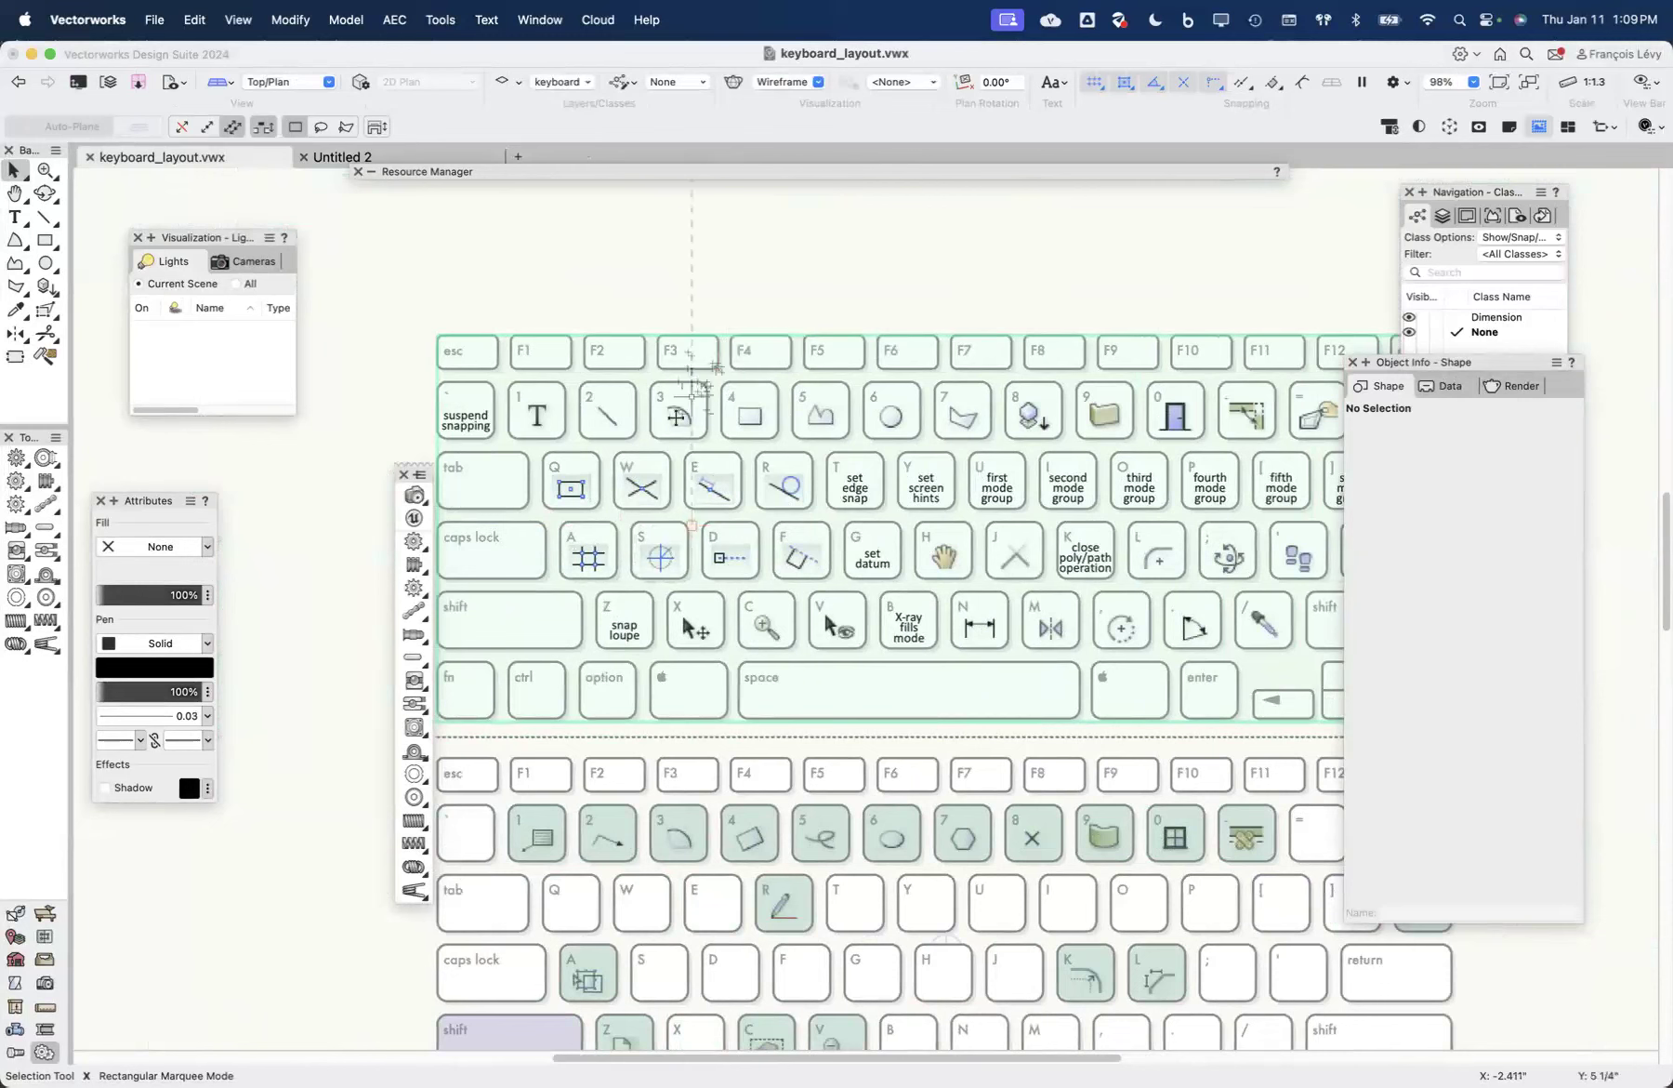
click(707, 355)
scroll(794, 228, down, 3)
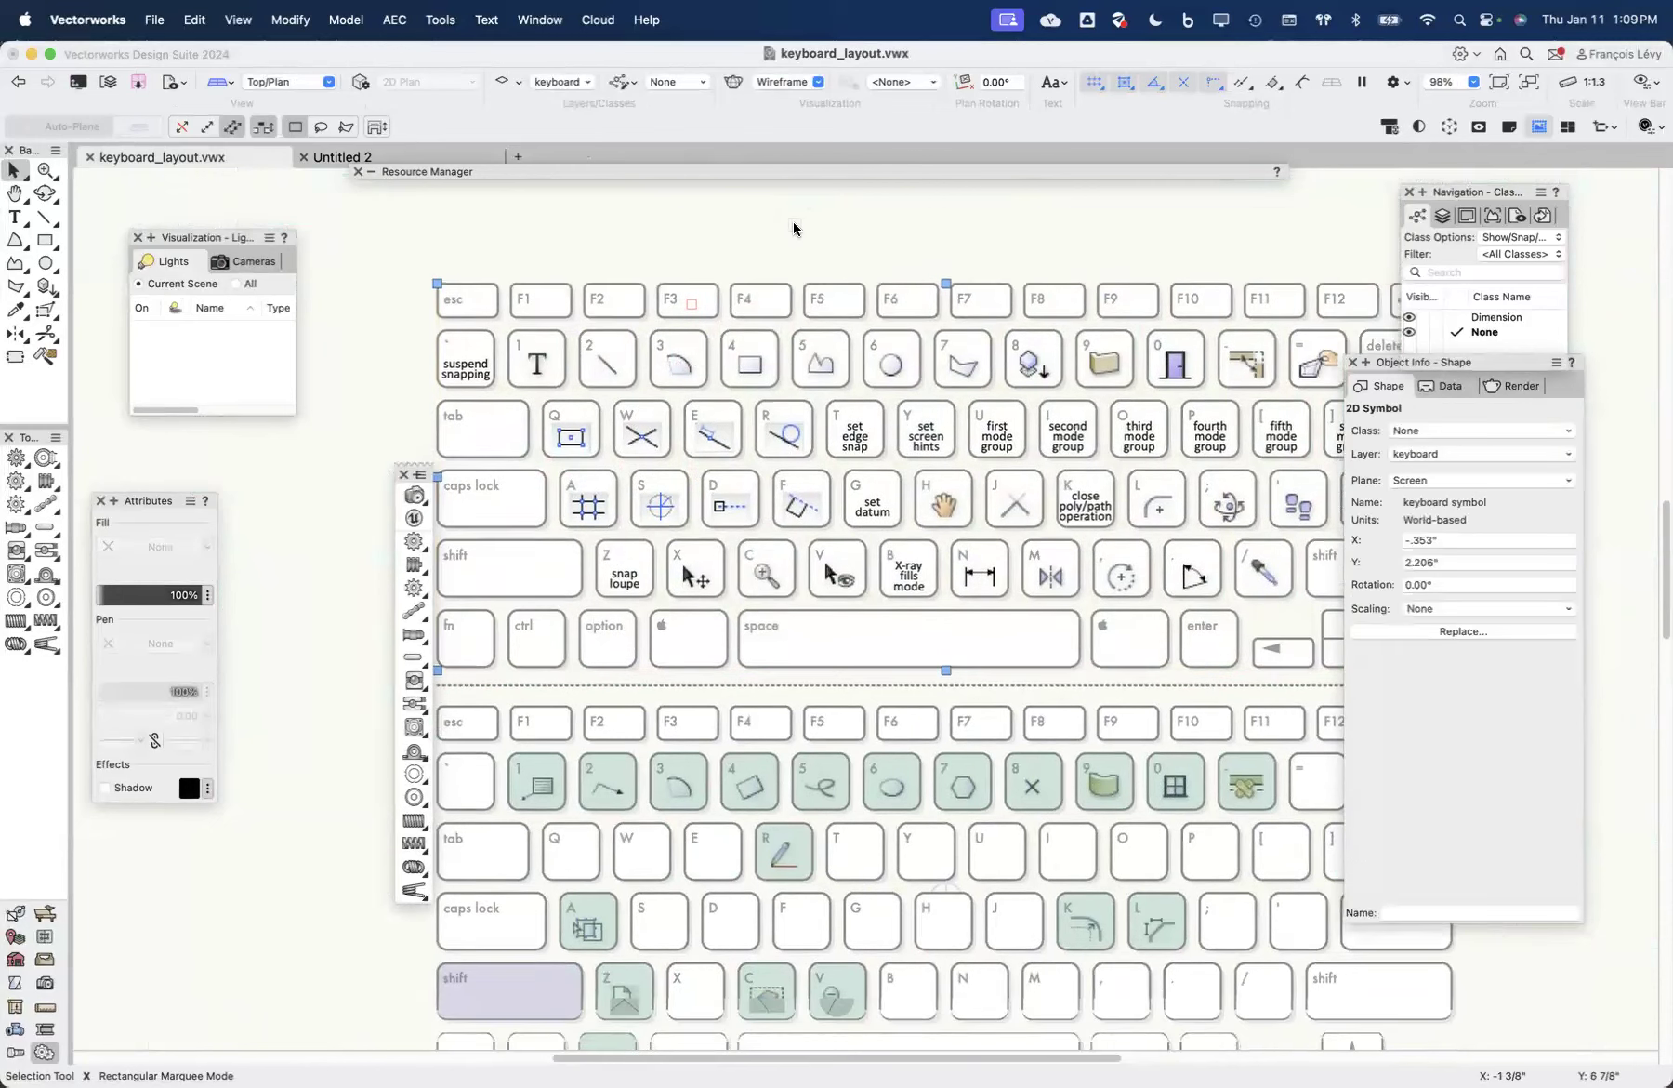
scroll(746, 230, up, 3)
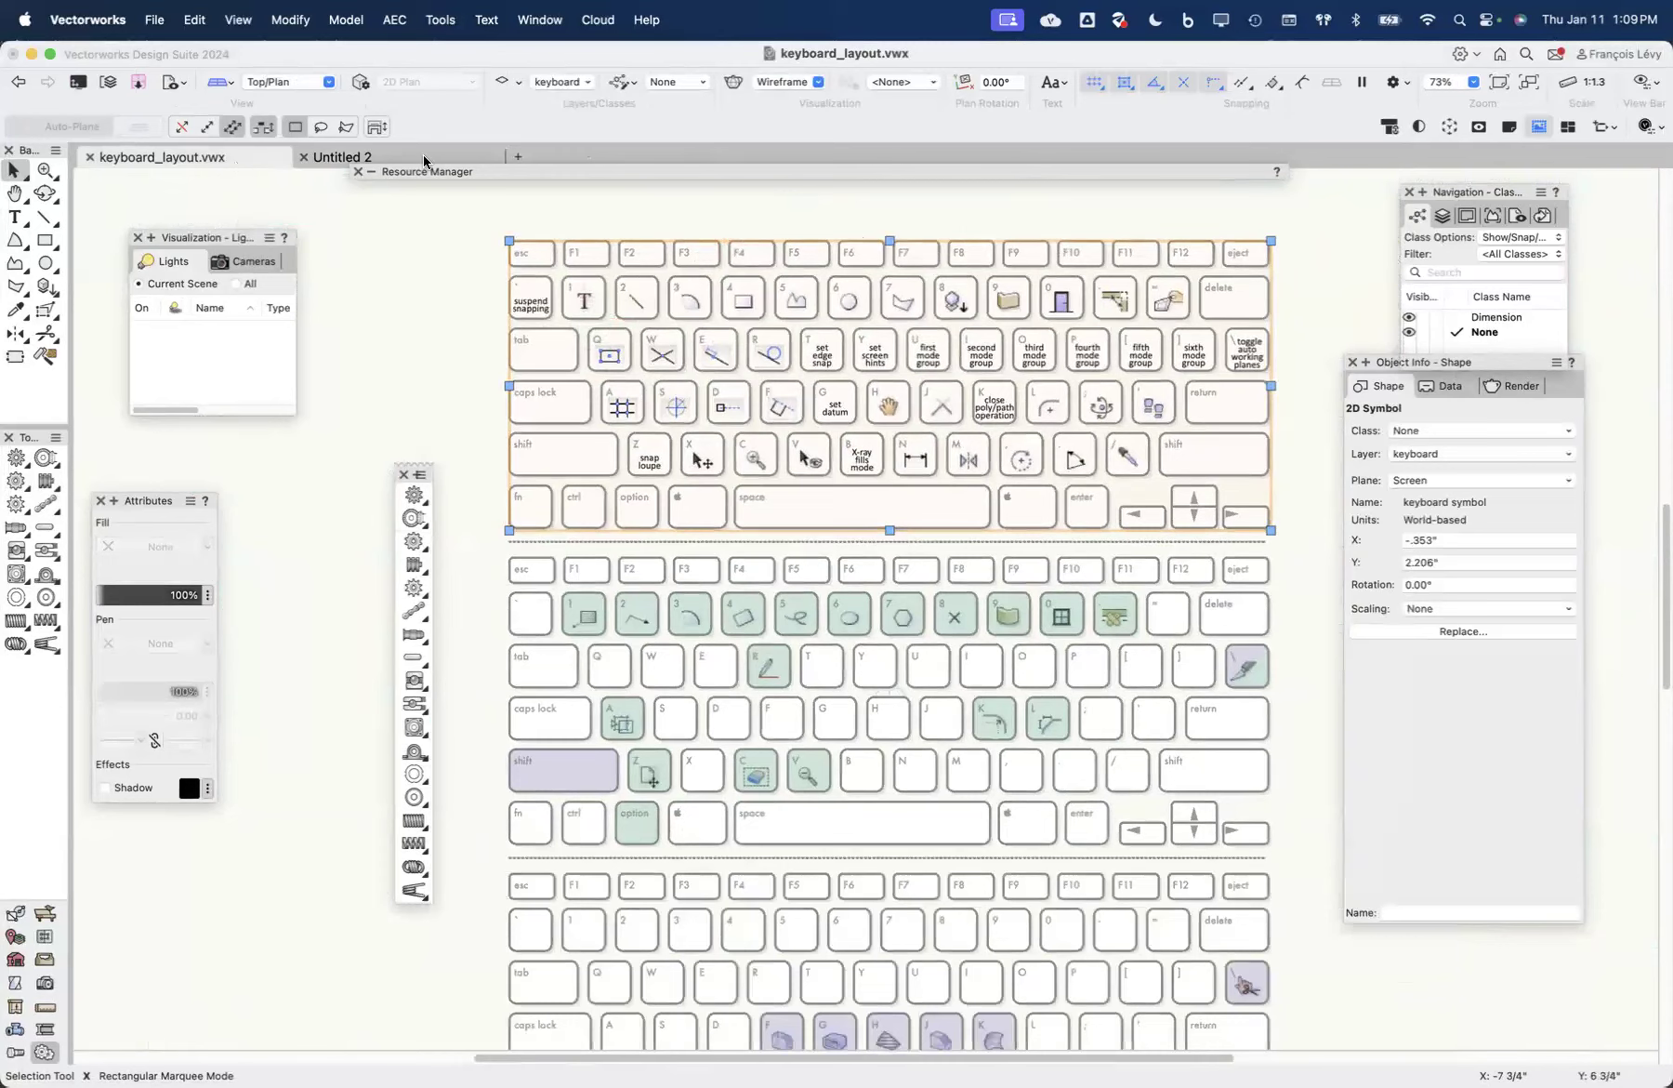
Step: Make the icons design layer active to view its tool palette images, and return to the keyboard layer
click(558, 81)
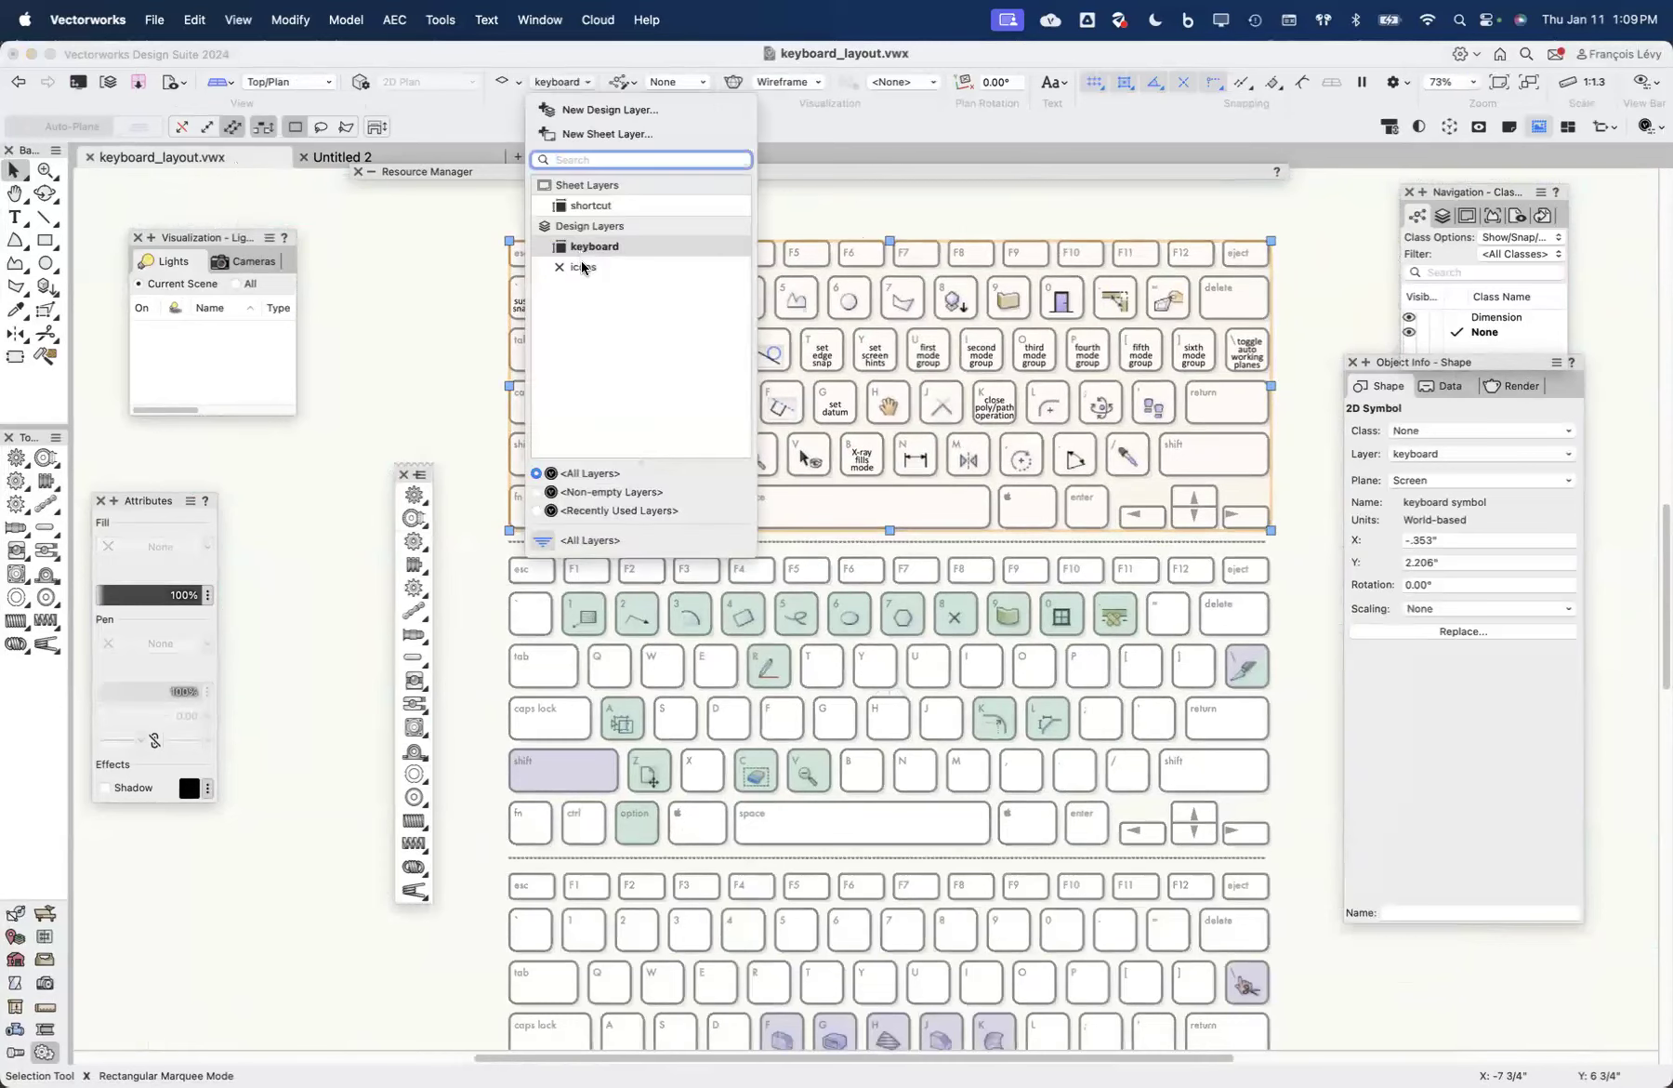
click(583, 268)
scroll(651, 274, down, 5)
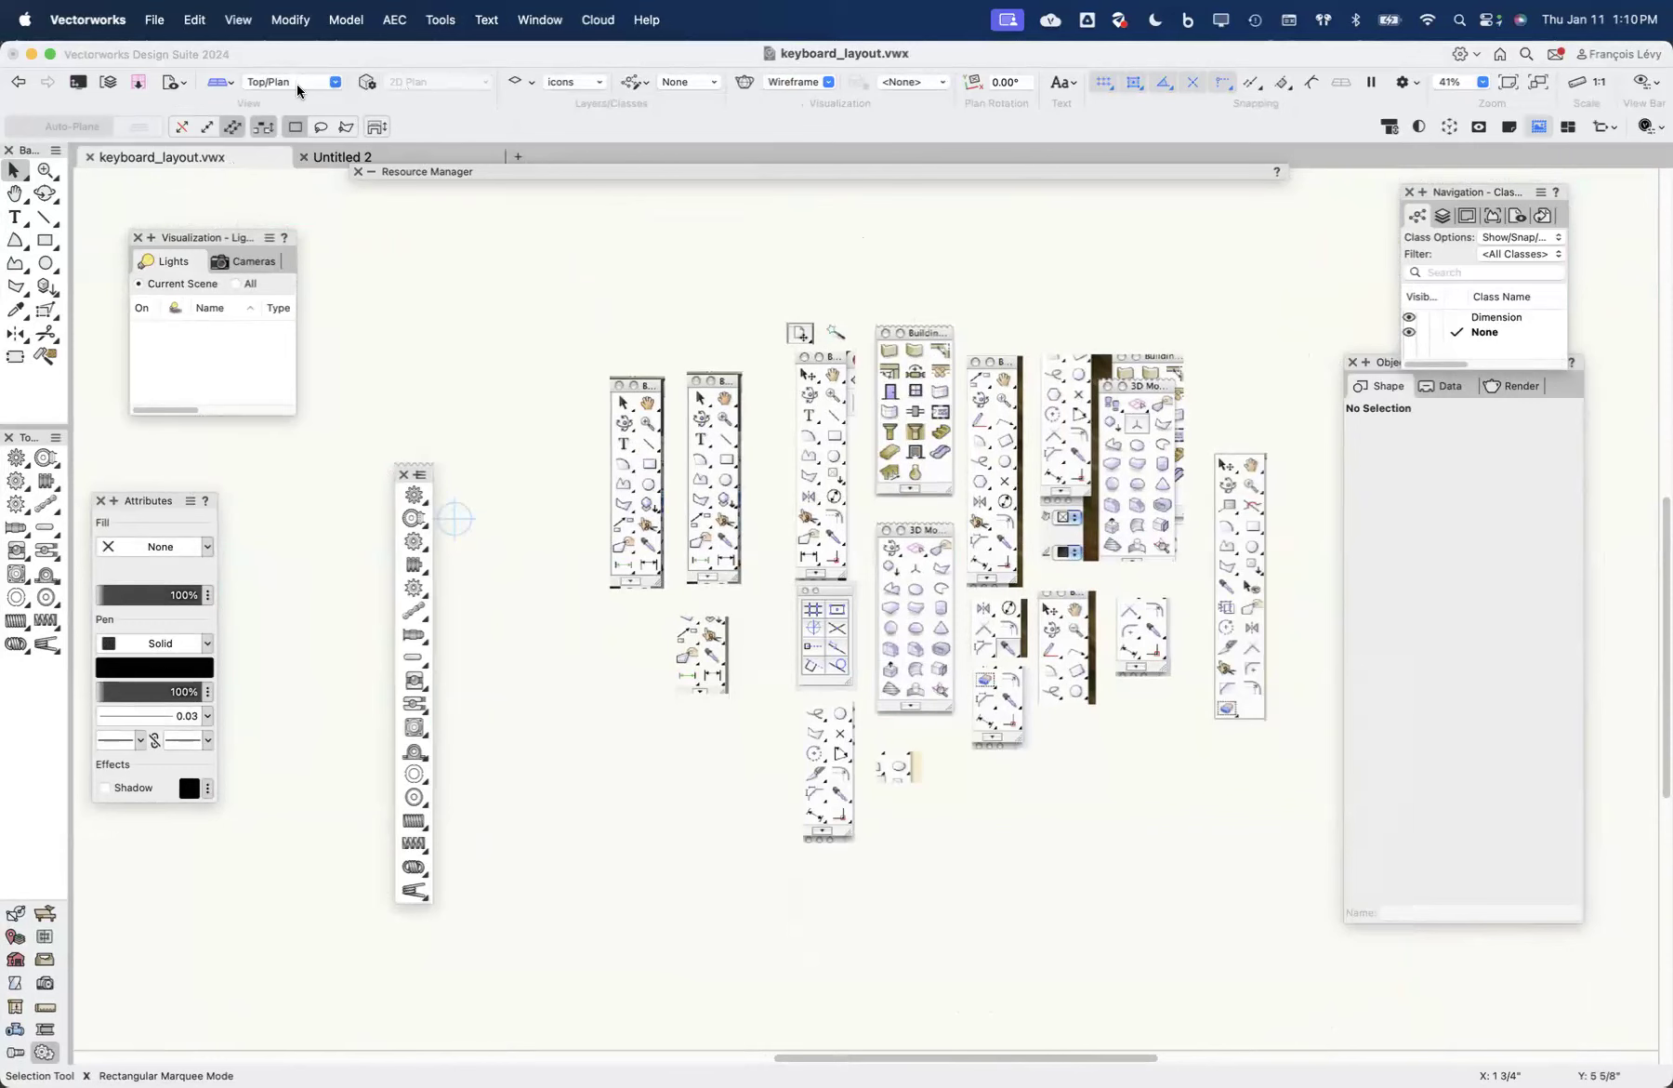
click(568, 83)
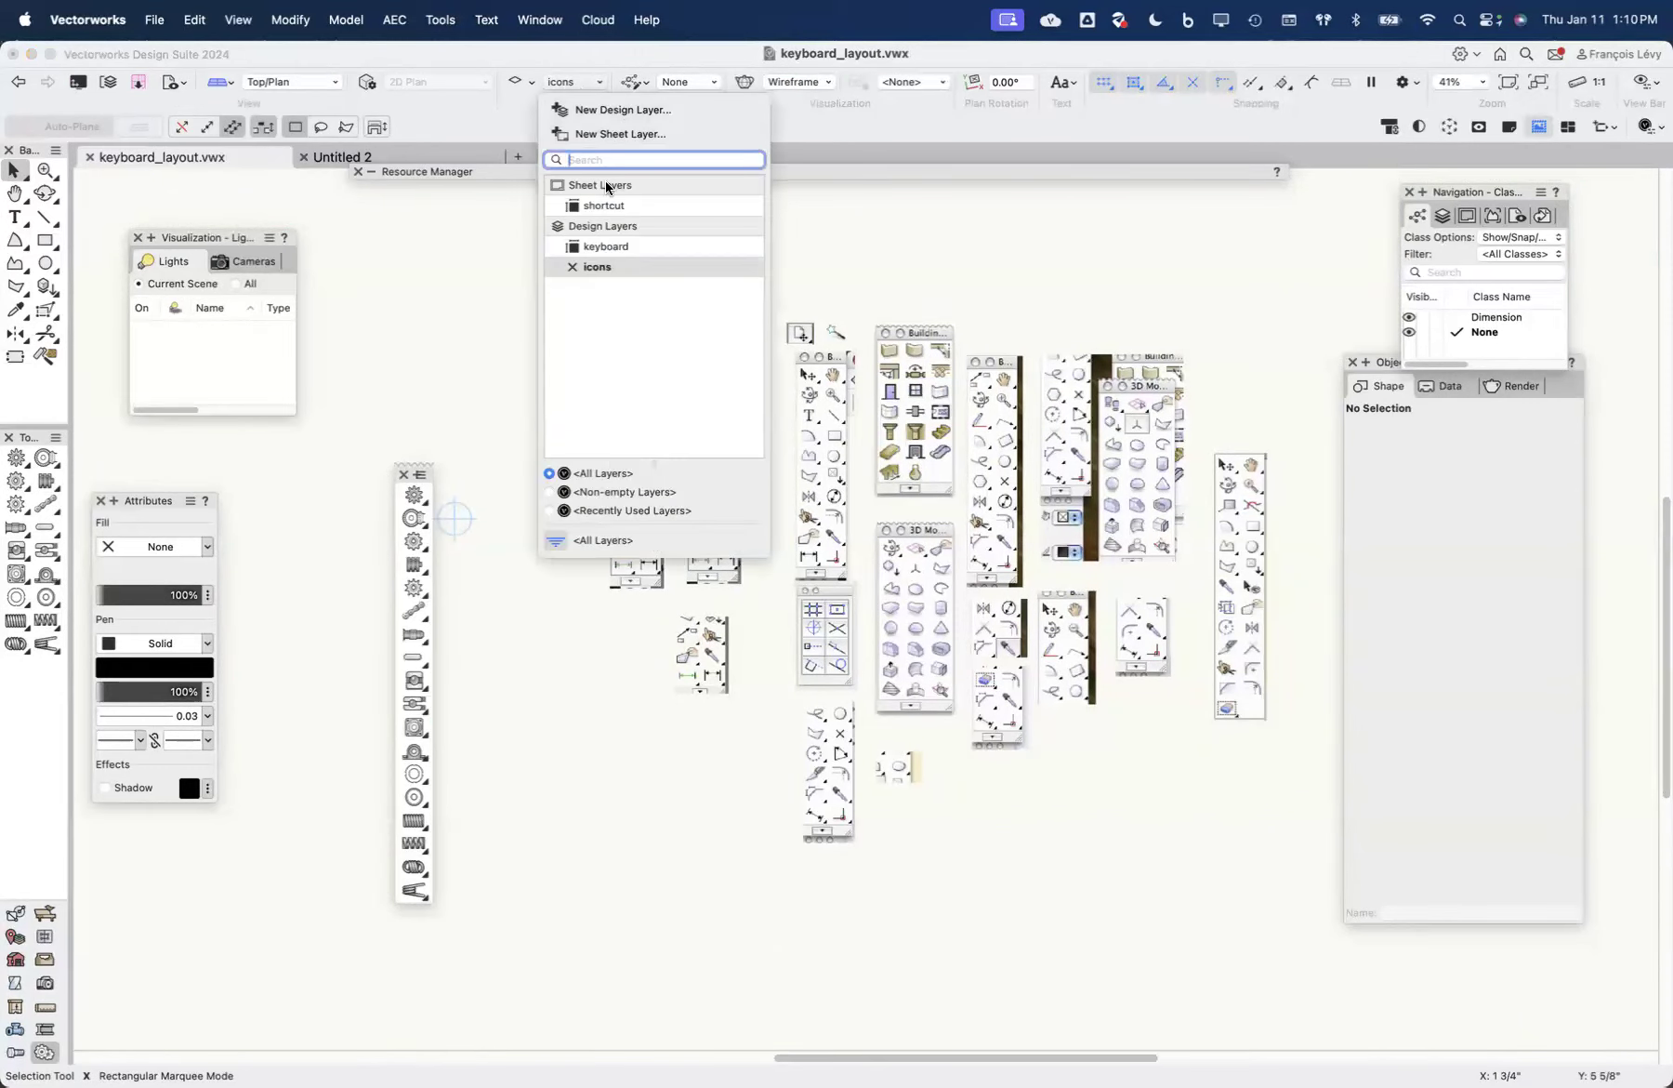
click(615, 246)
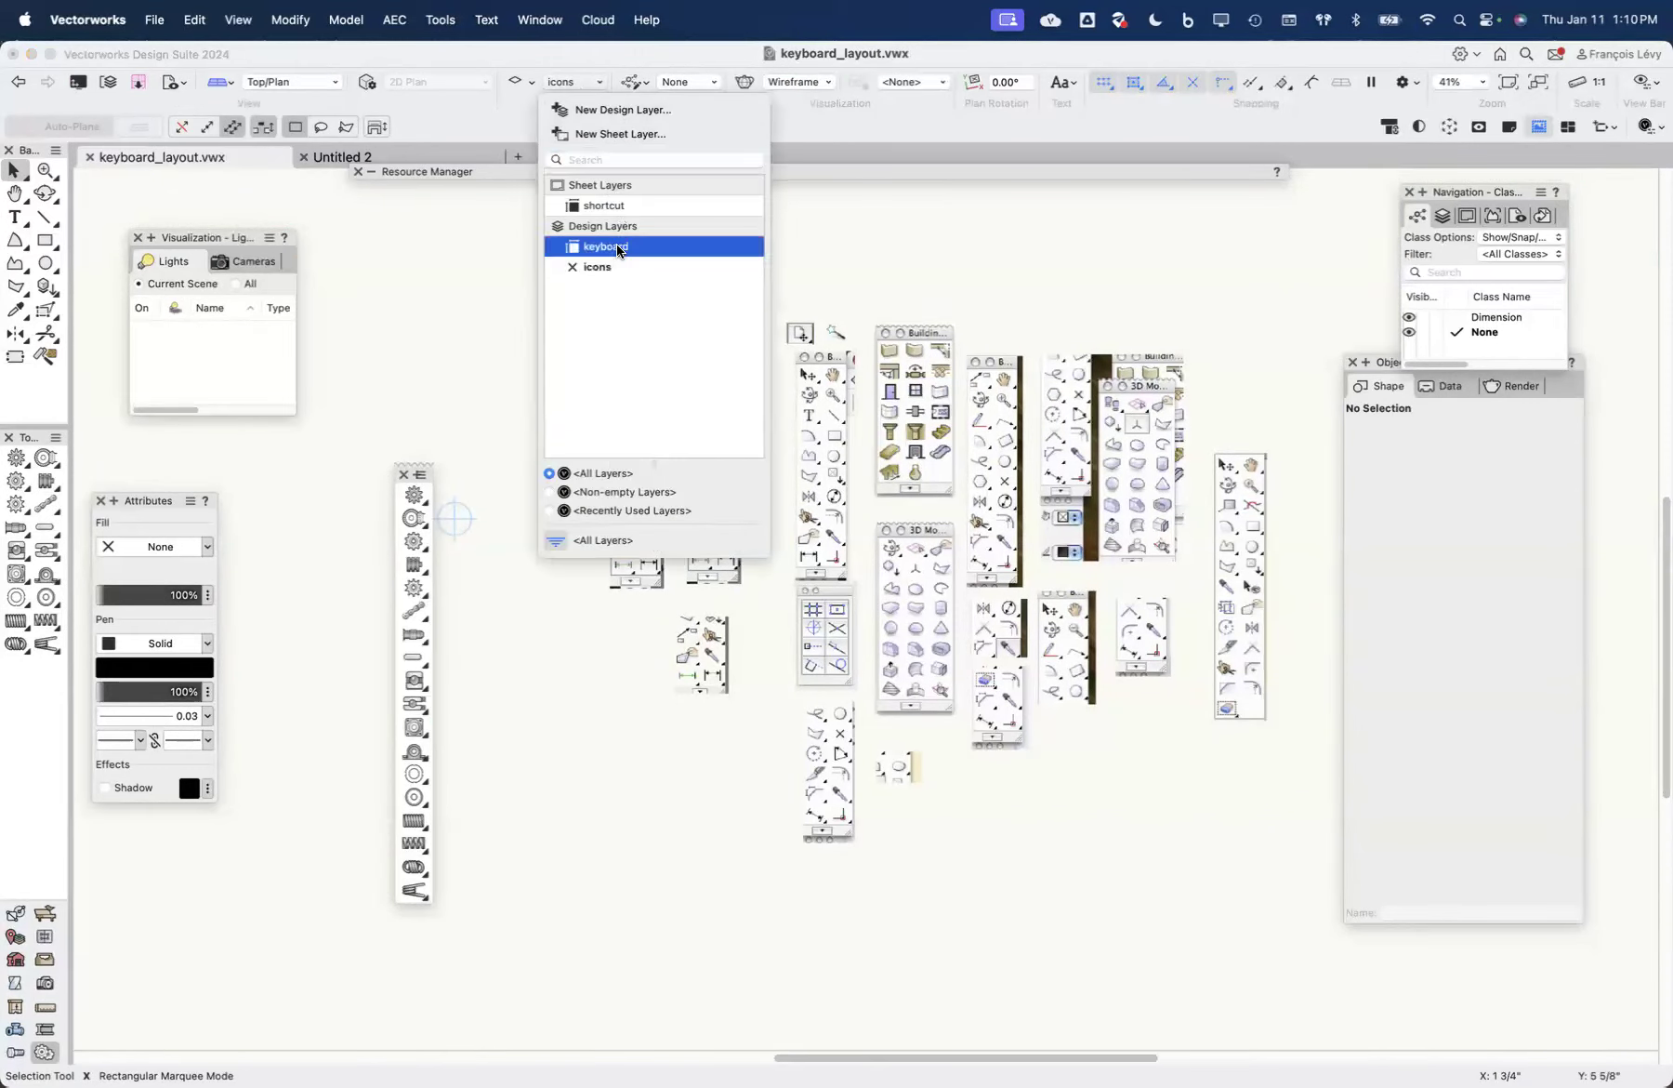
scroll(797, 416, left, 10)
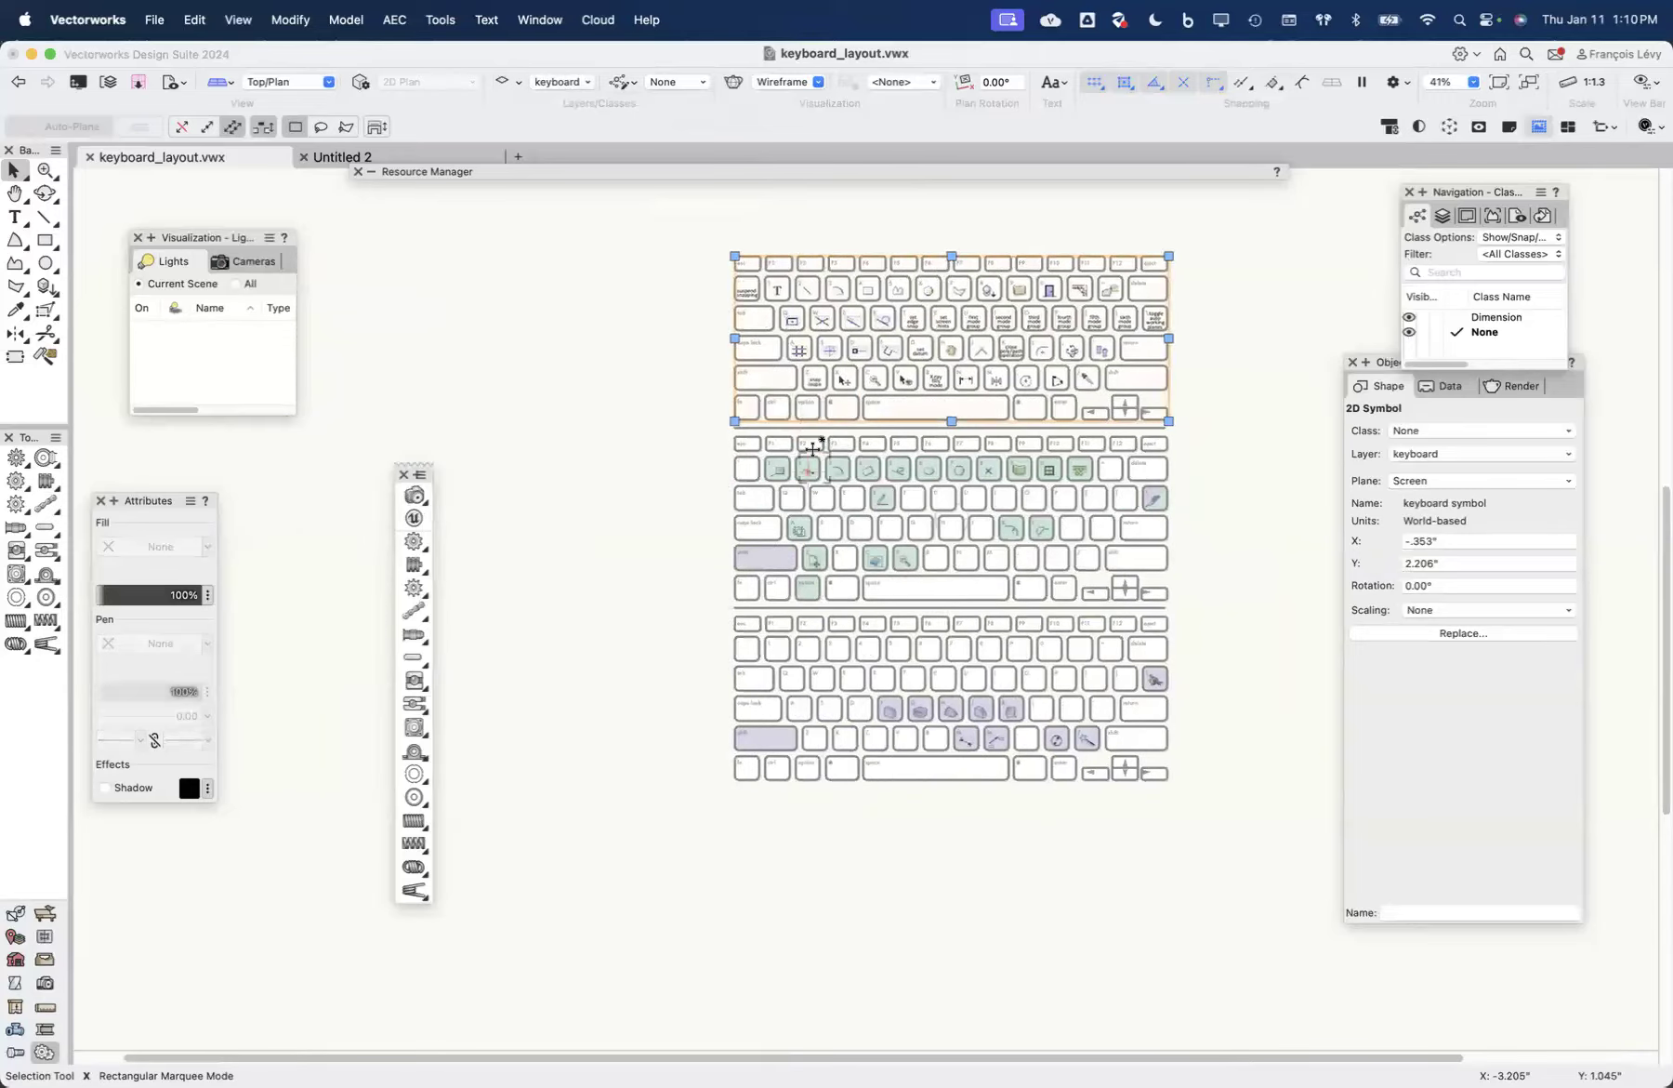
Step: Inspect the cropped layer links behind the icons on the X, D, S and A keys of the uppermost keyboard
scroll(815, 468, up, 8)
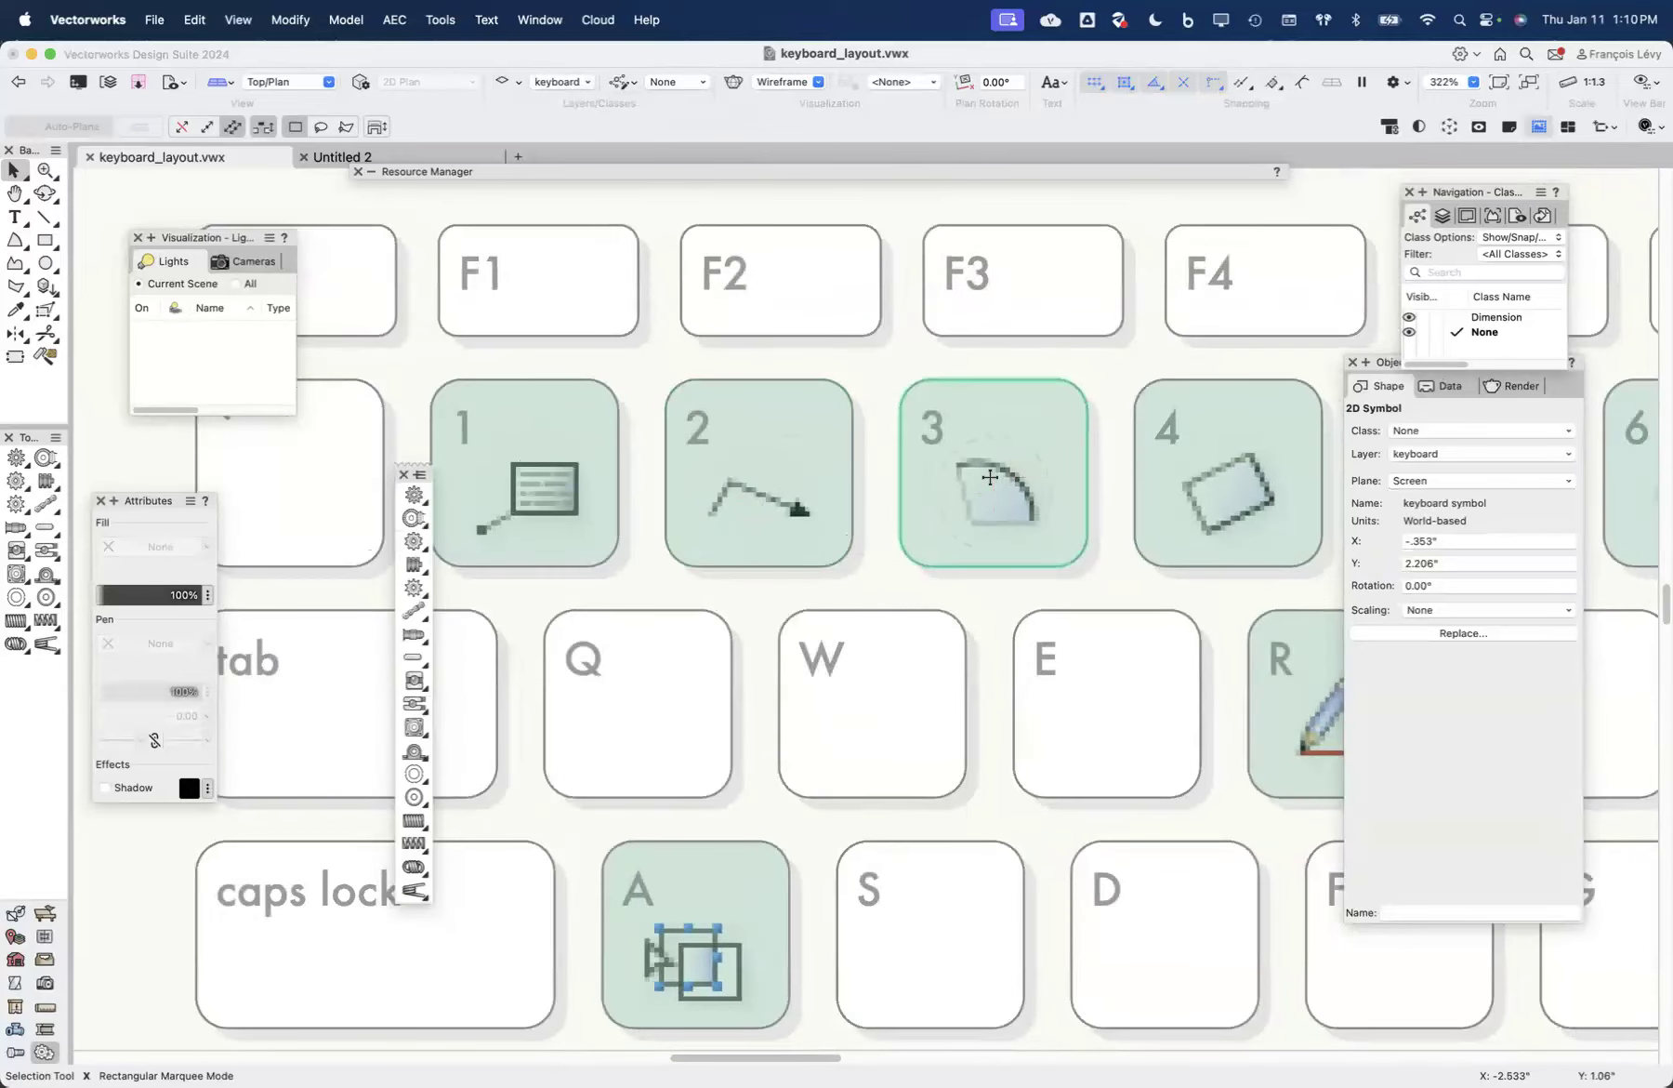
click(990, 477)
scroll(956, 680, up, 10)
click(972, 651)
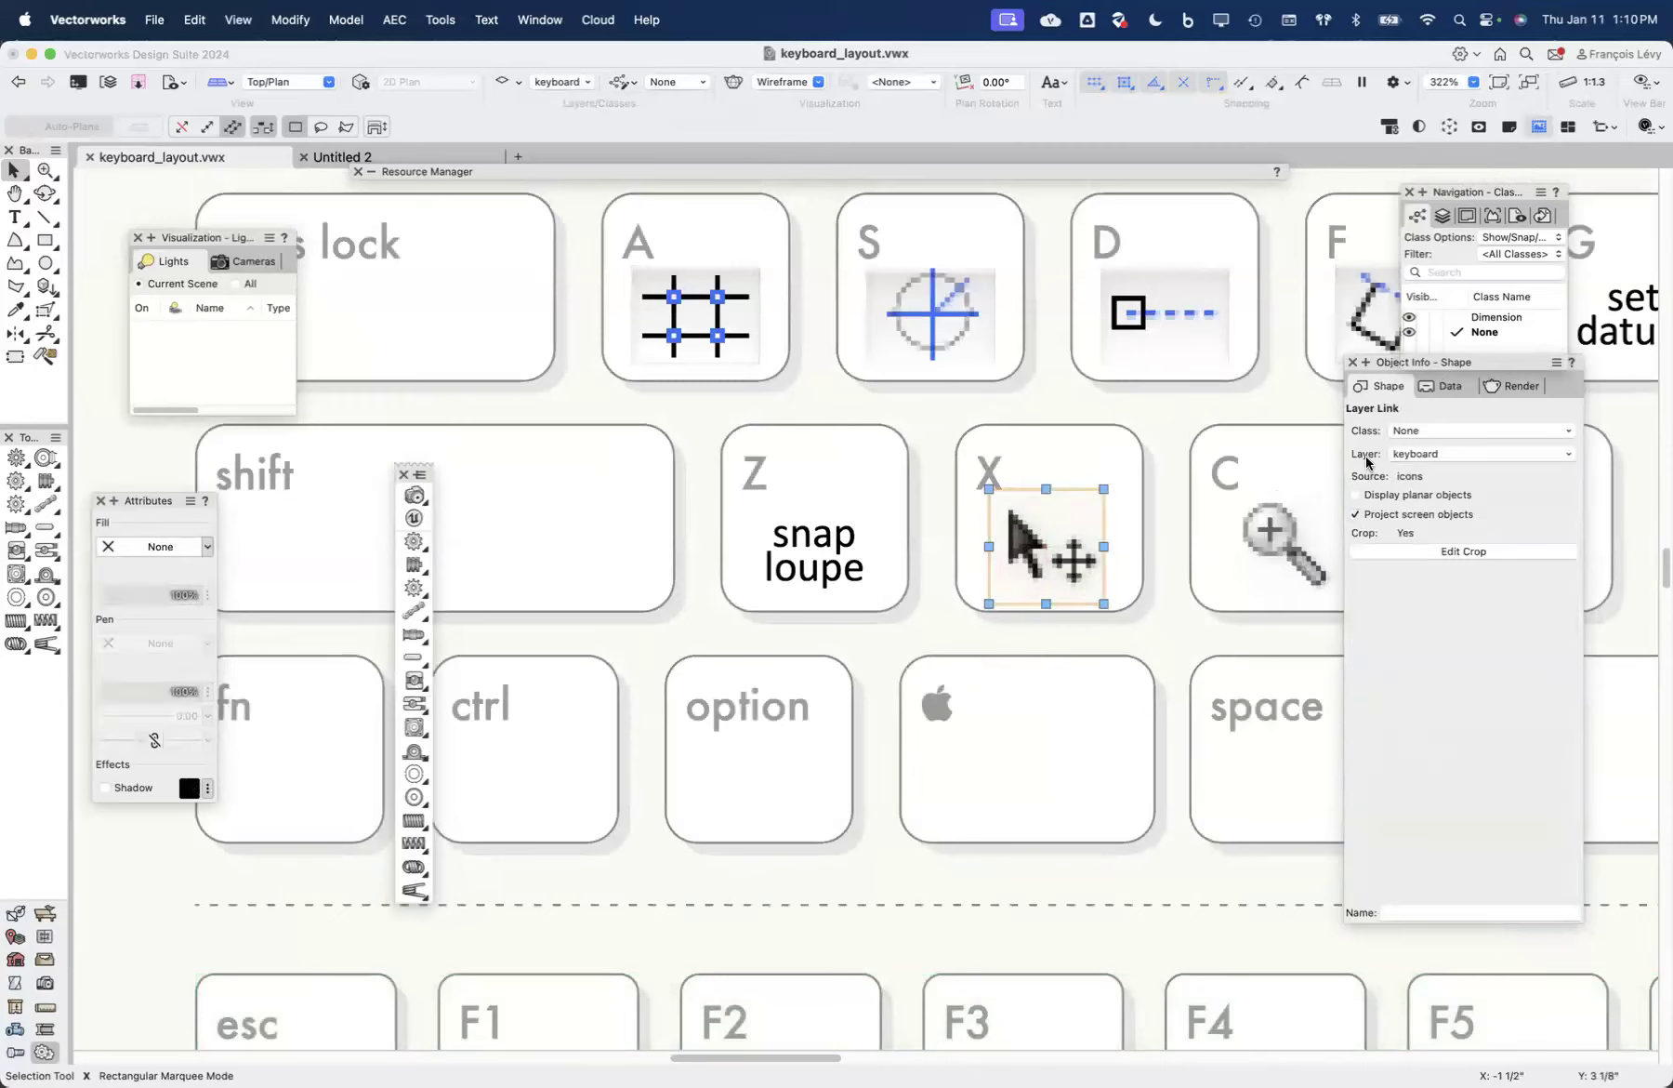
click(1190, 342)
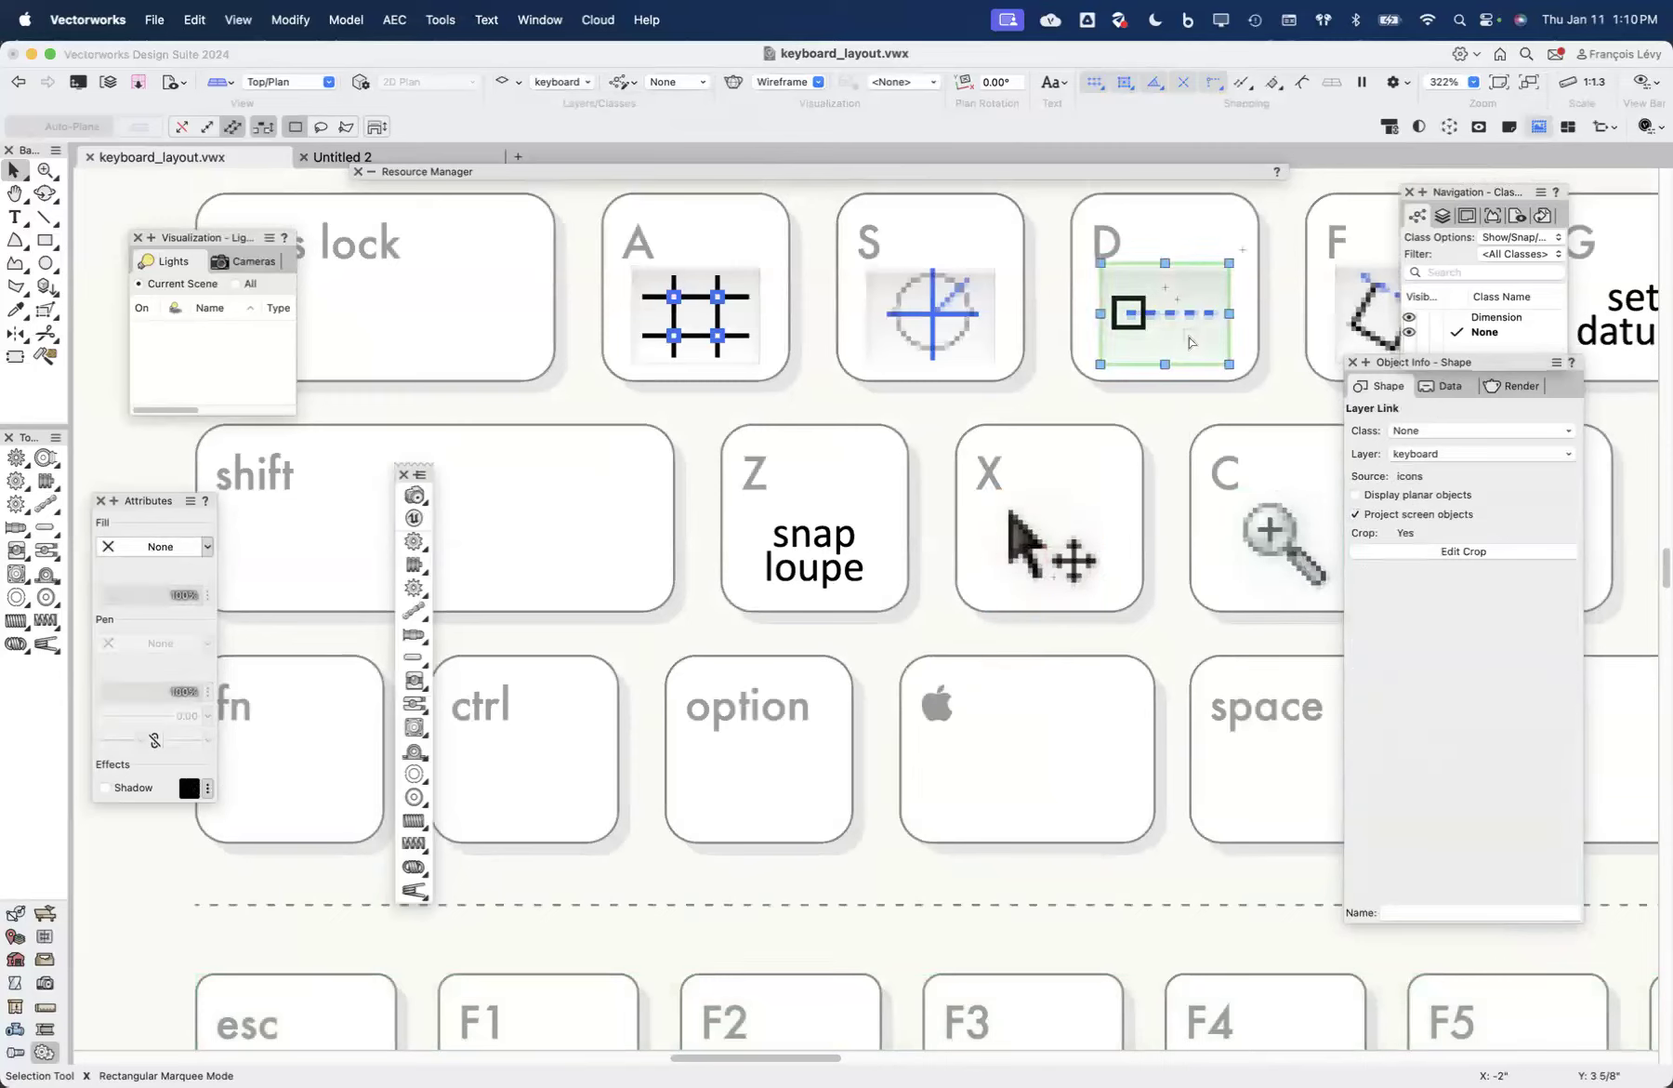
click(969, 323)
click(696, 325)
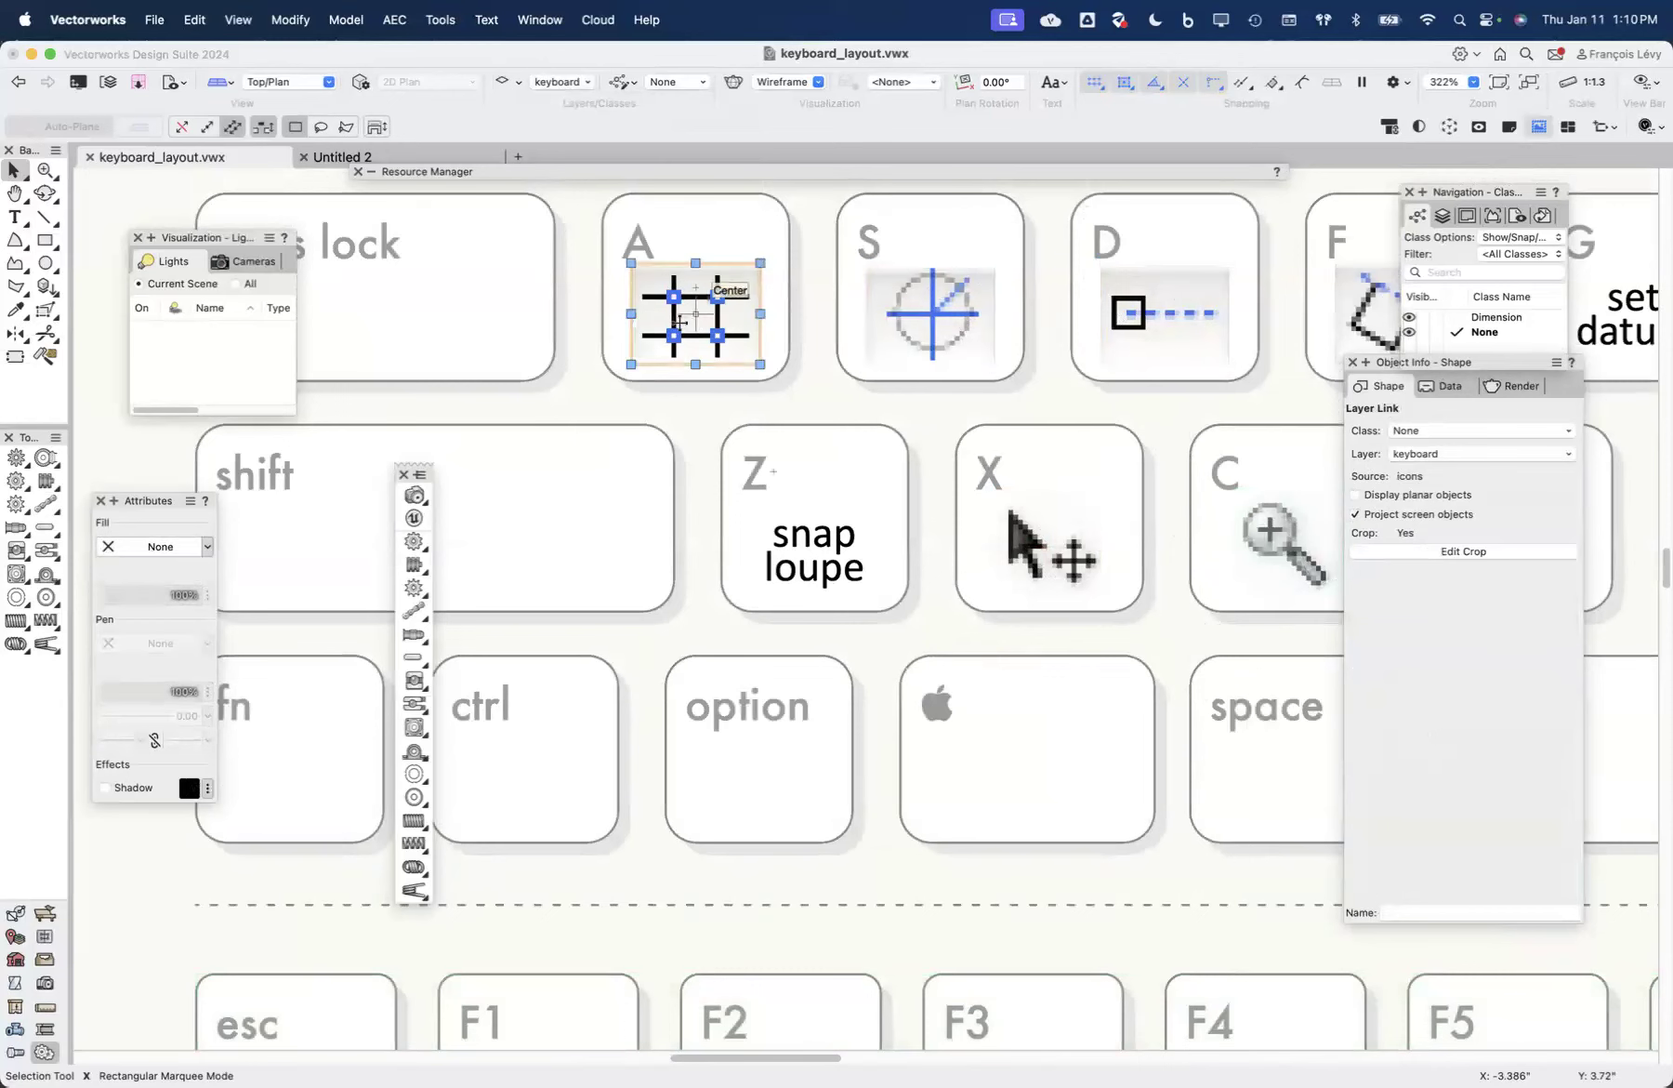
Step: Look through the shortcut assignments on all three keyboard diagrams, including the Option and Shift combinations, and clear the selection
scroll(759, 396, down, 5)
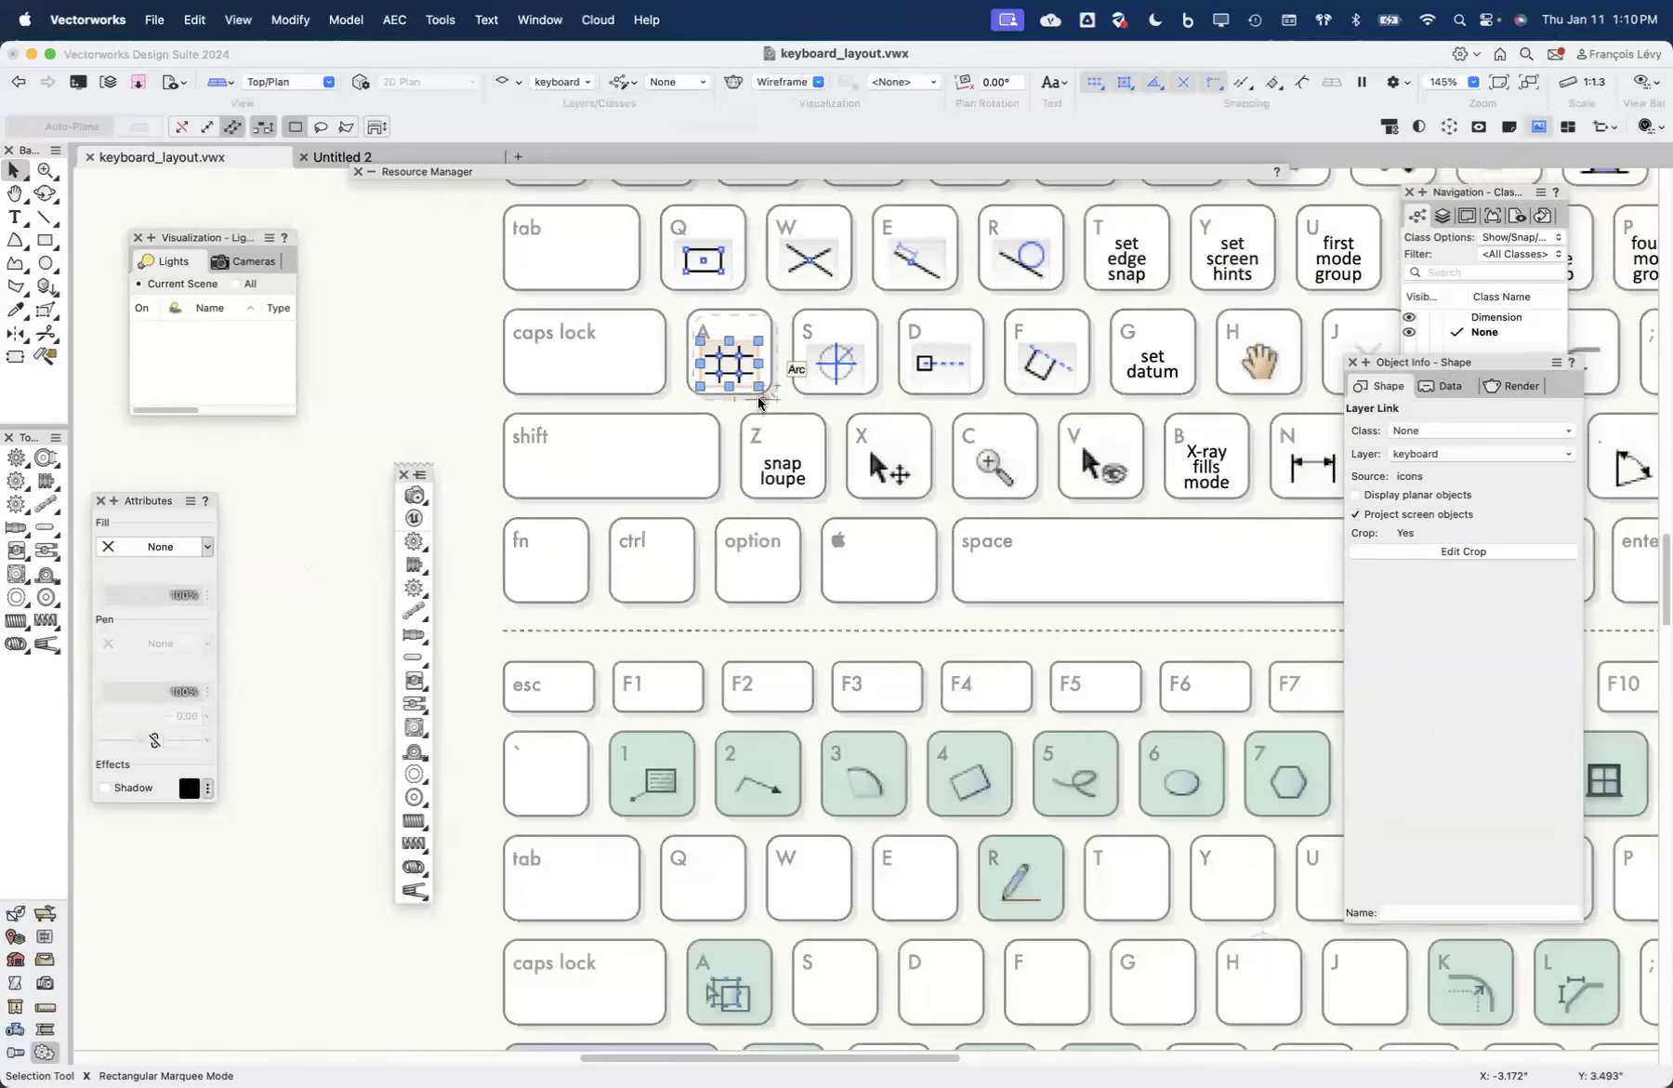
scroll(756, 401, down, 1)
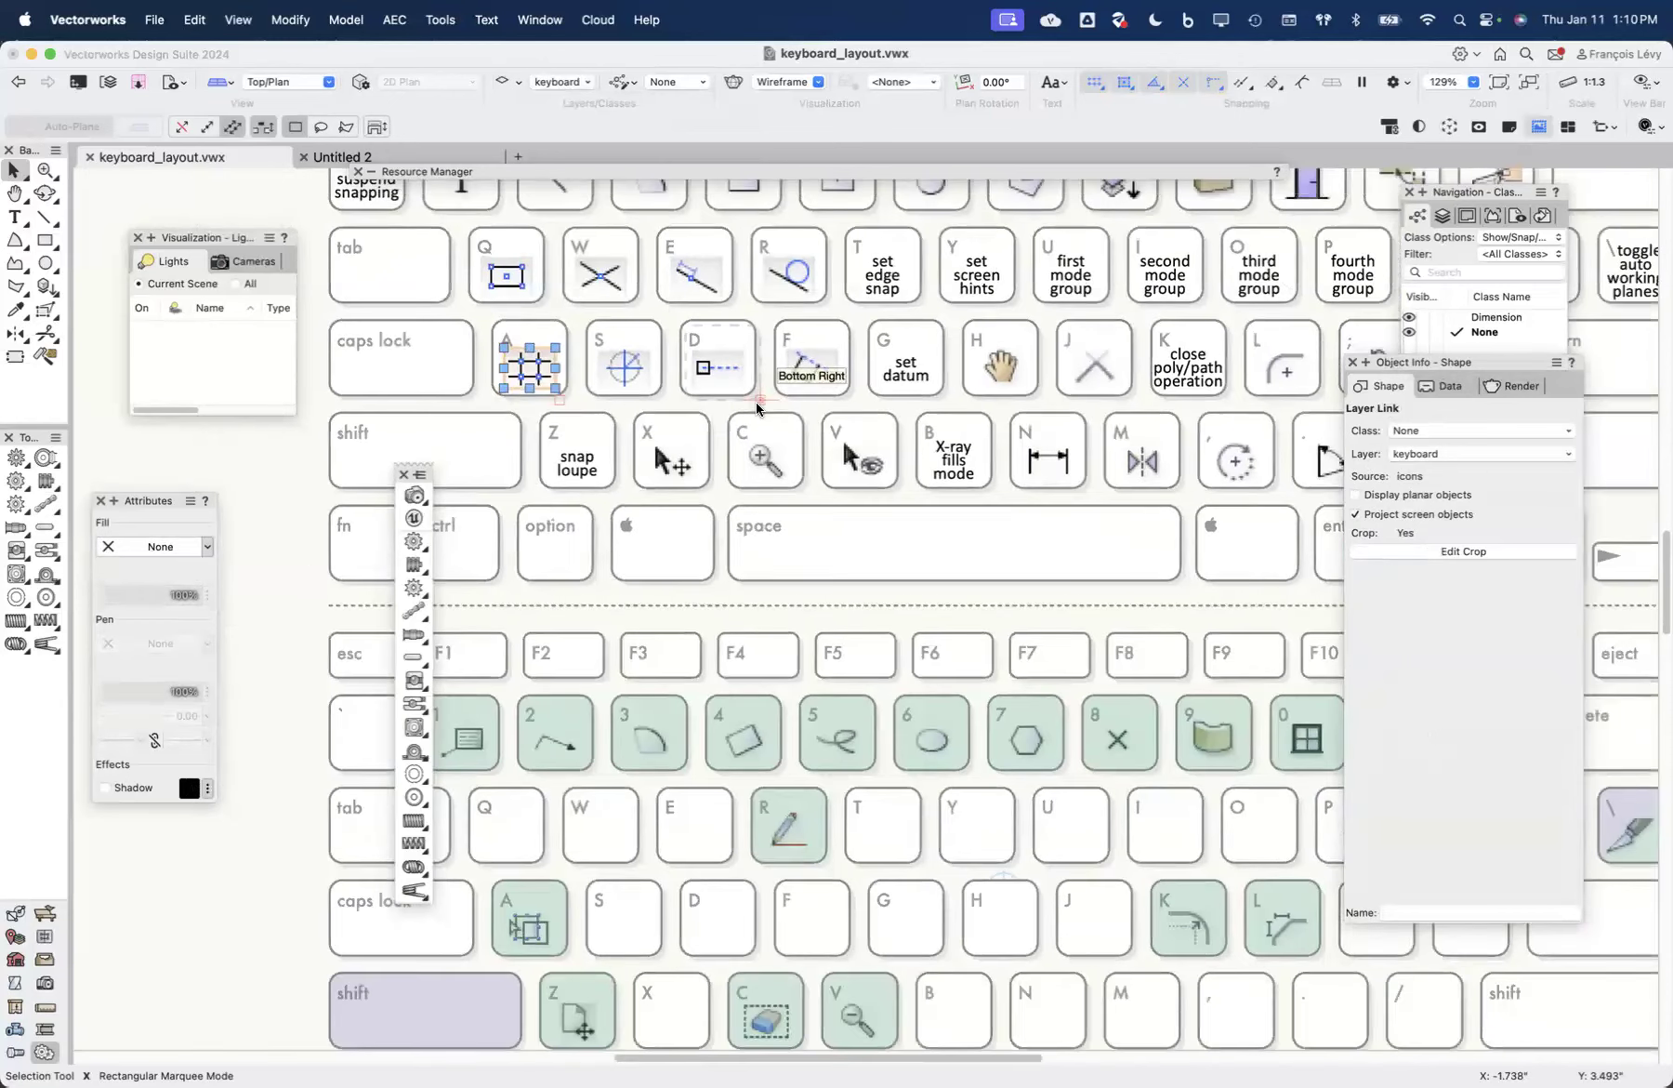
scroll(756, 408, up, 3)
scroll(758, 412, down, 1)
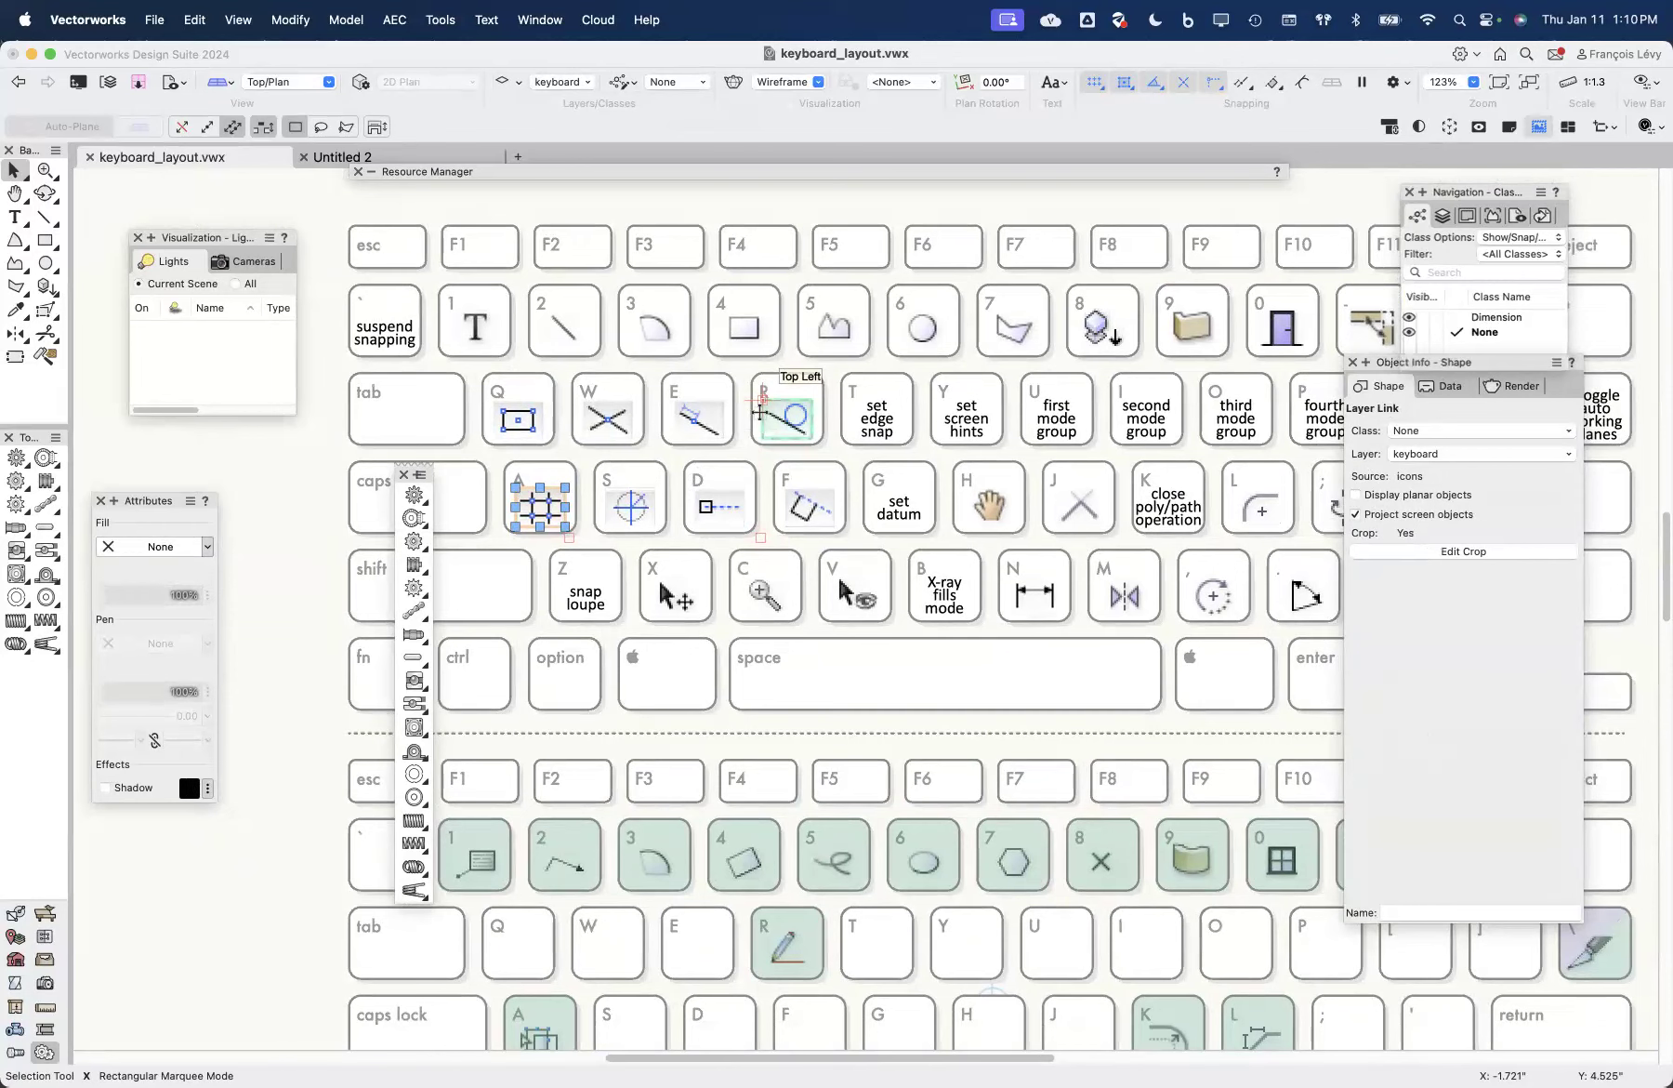
scroll(760, 409, down, 5)
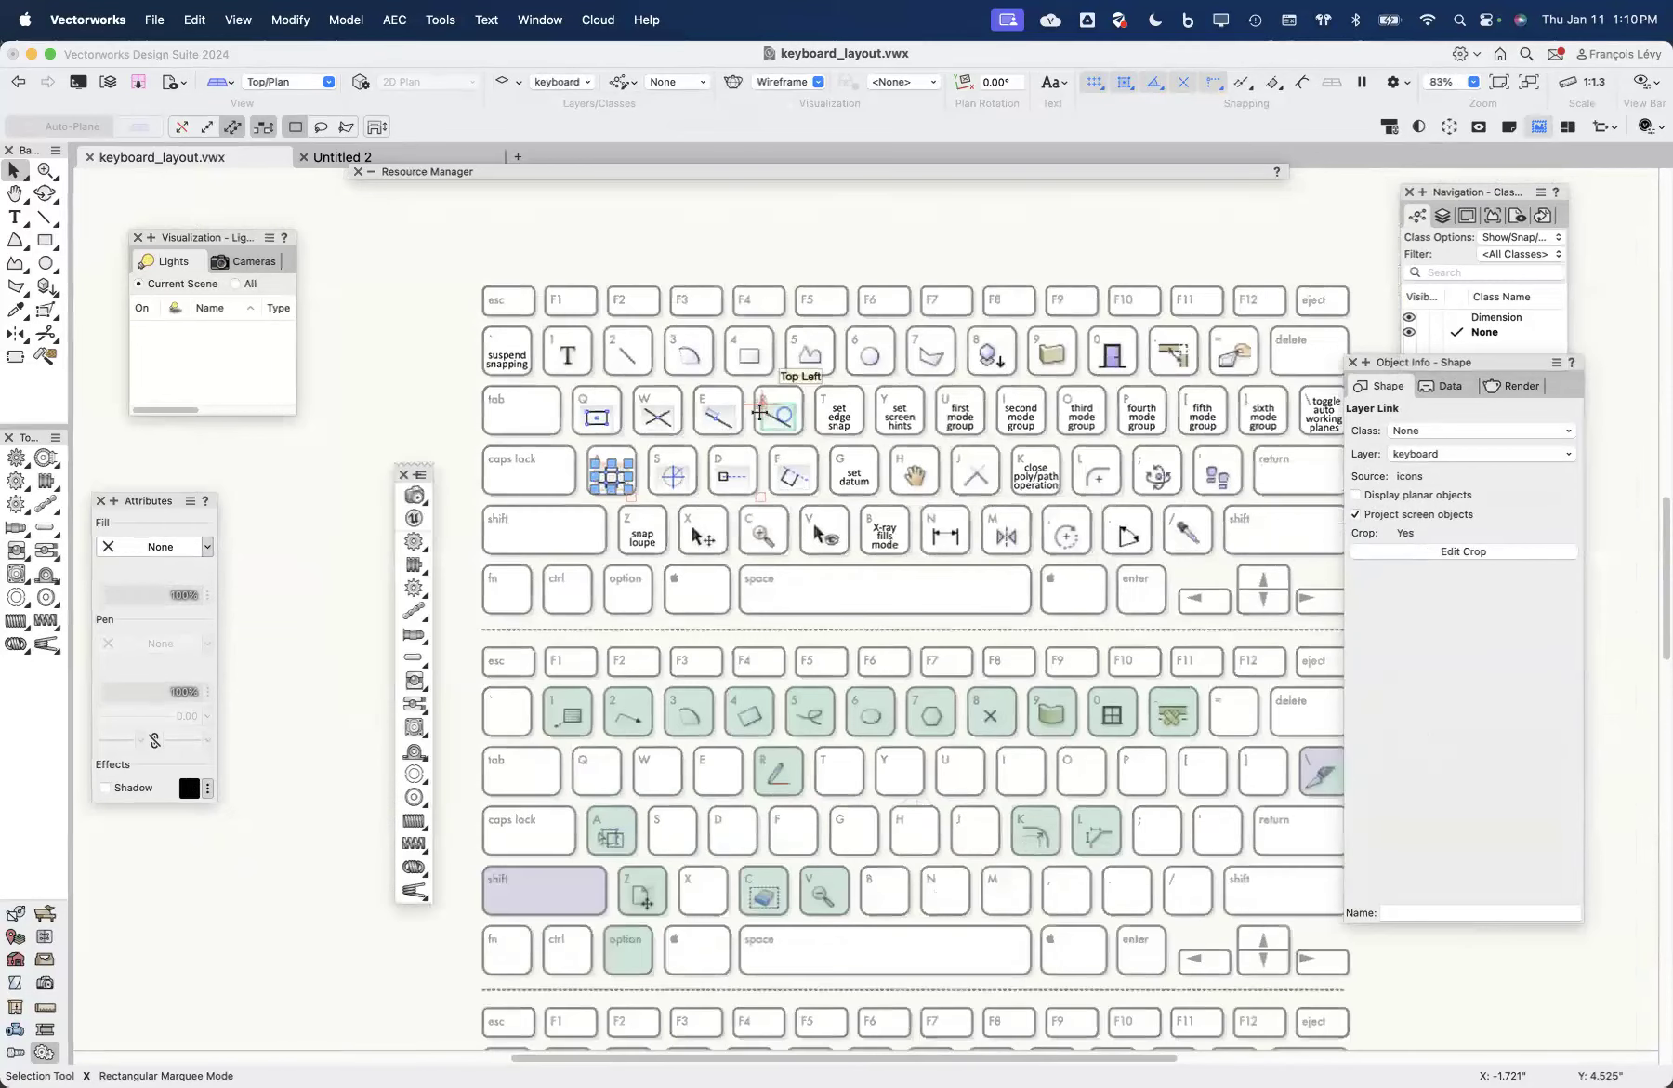
scroll(846, 433, right, 3)
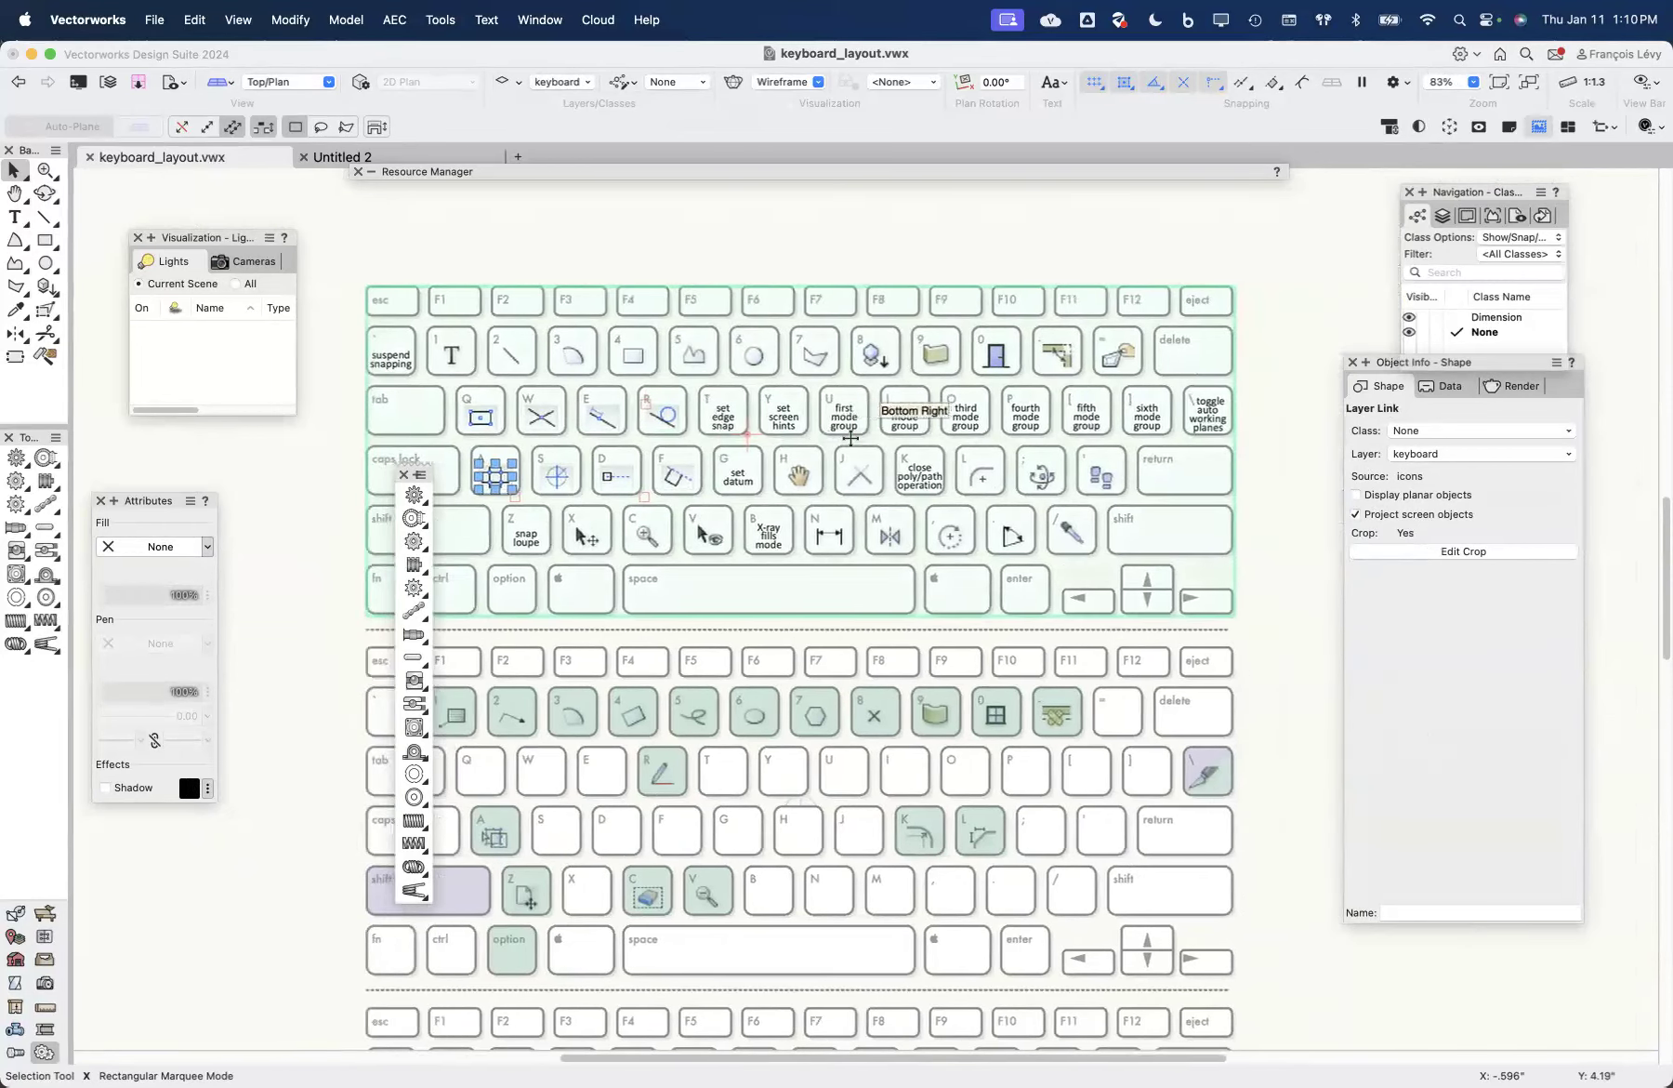
scroll(851, 437, left, 1)
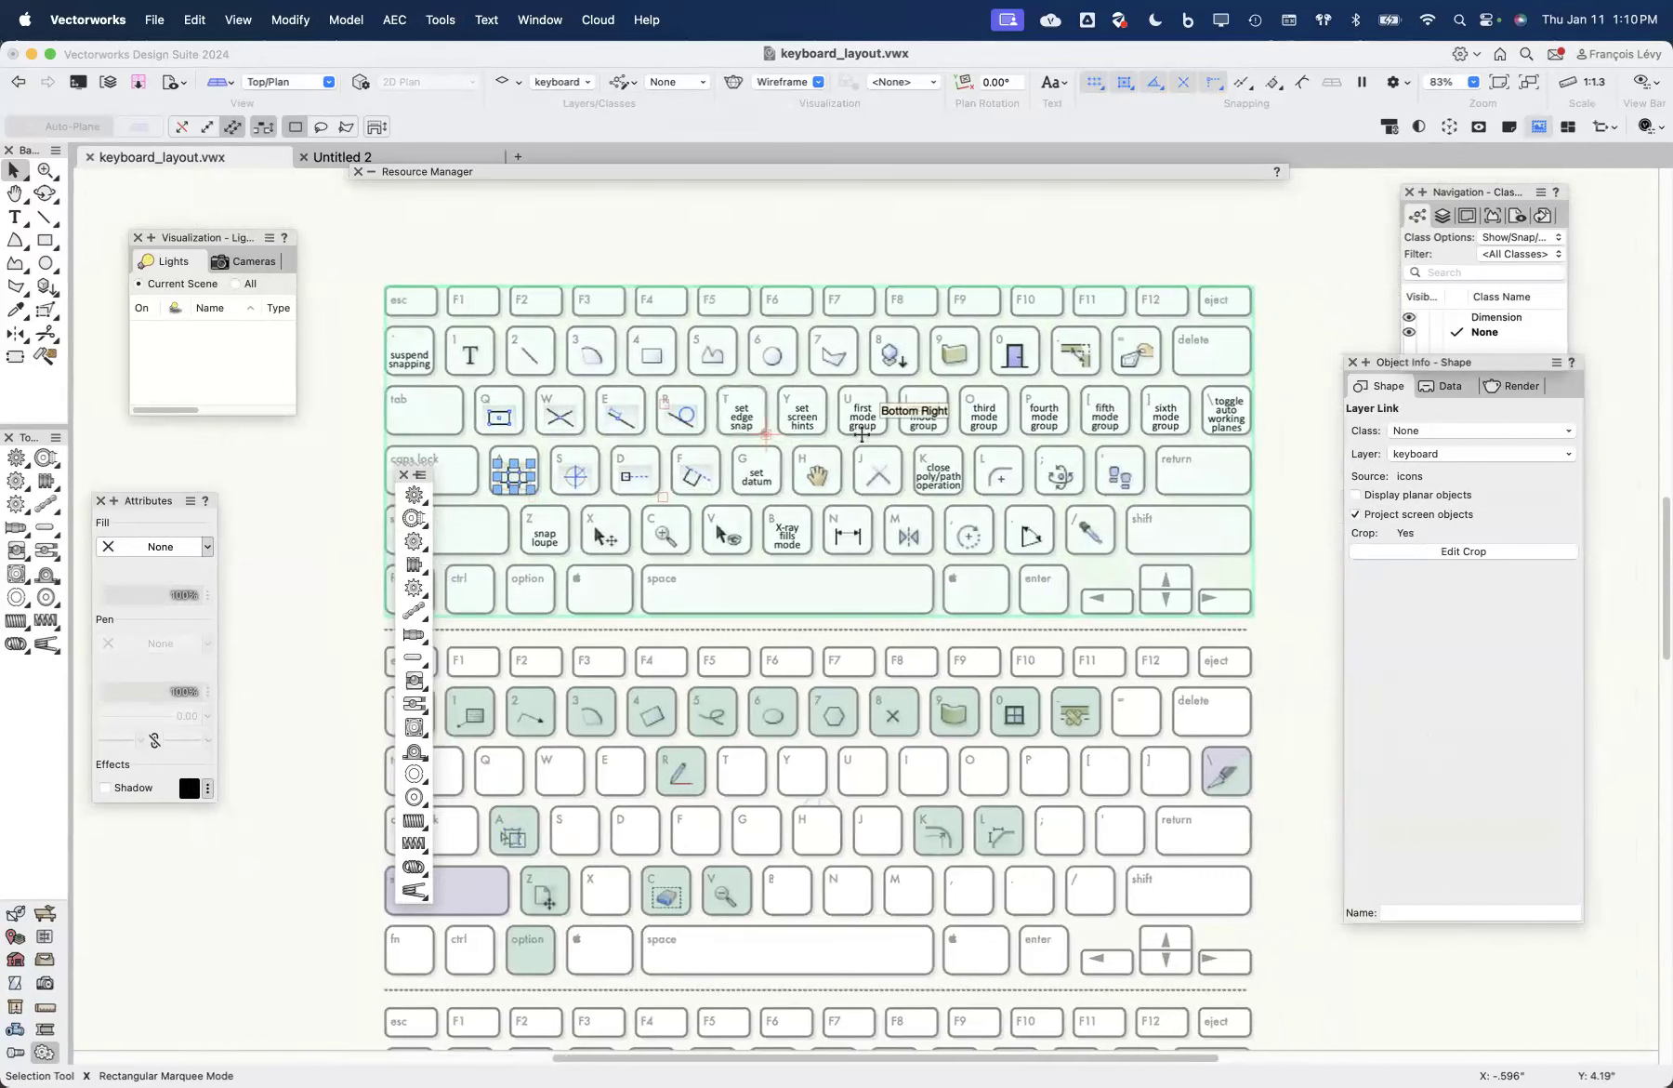
scroll(862, 434, down, 3)
scroll(862, 434, down, 3)
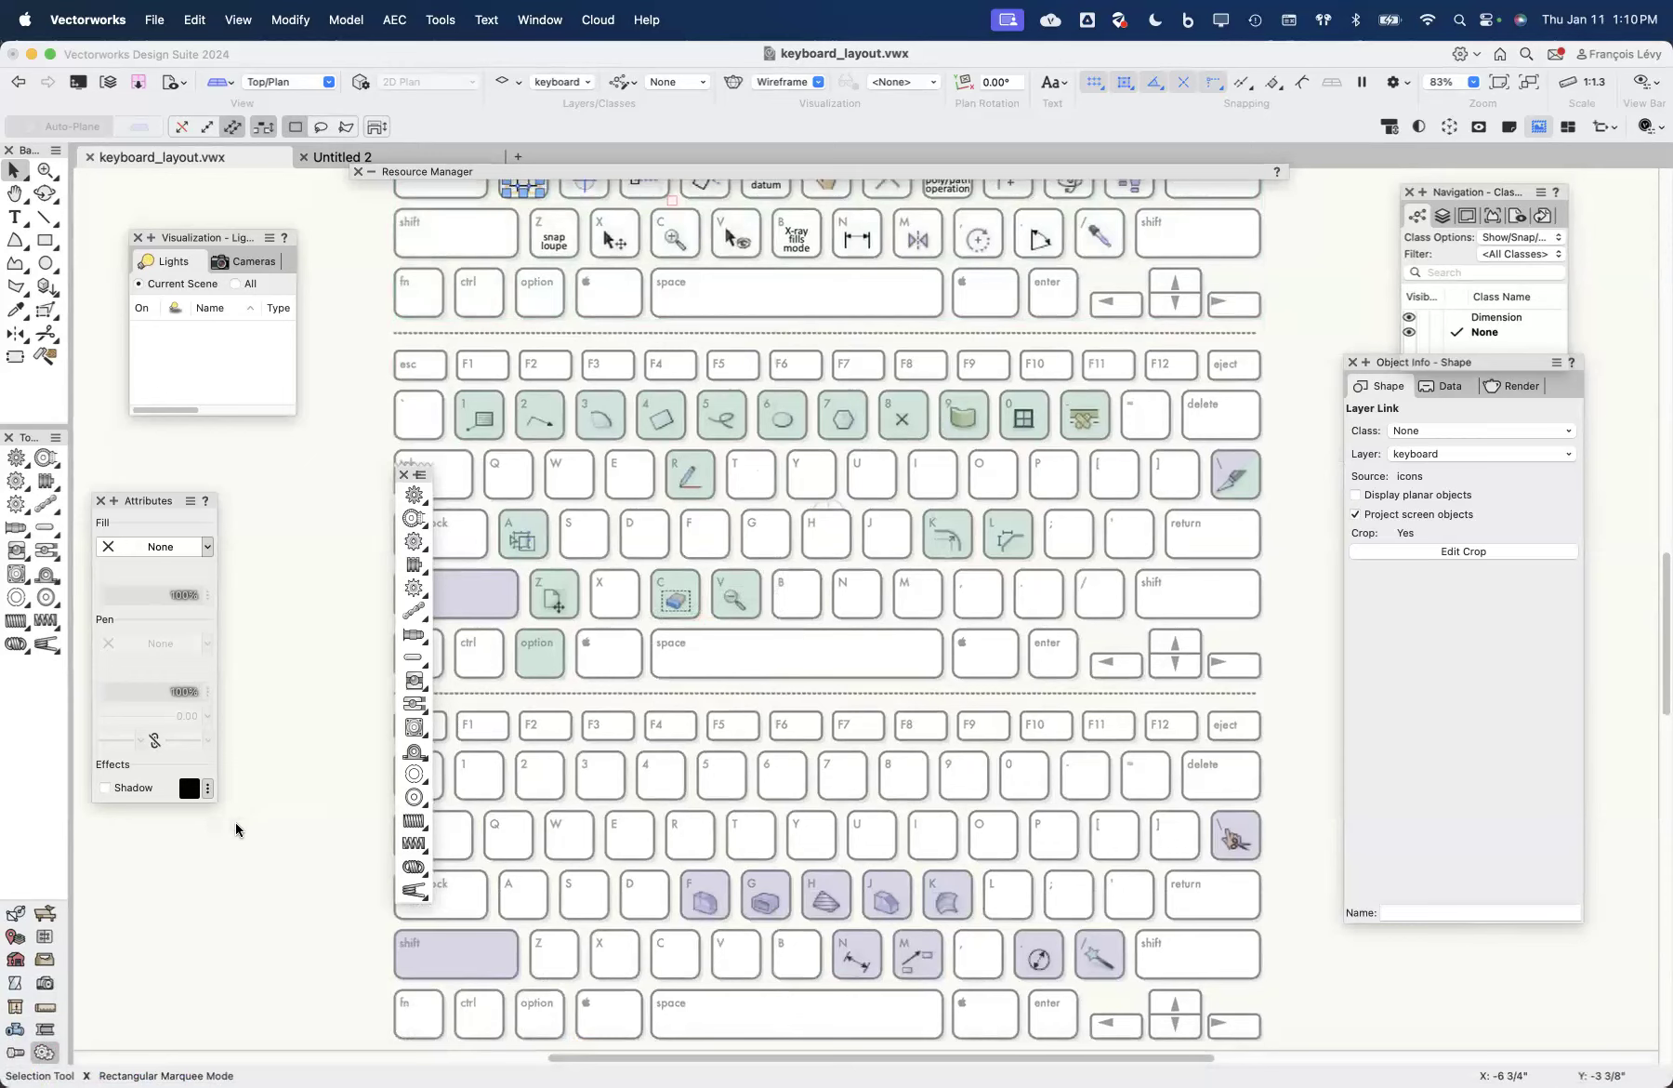
click(274, 818)
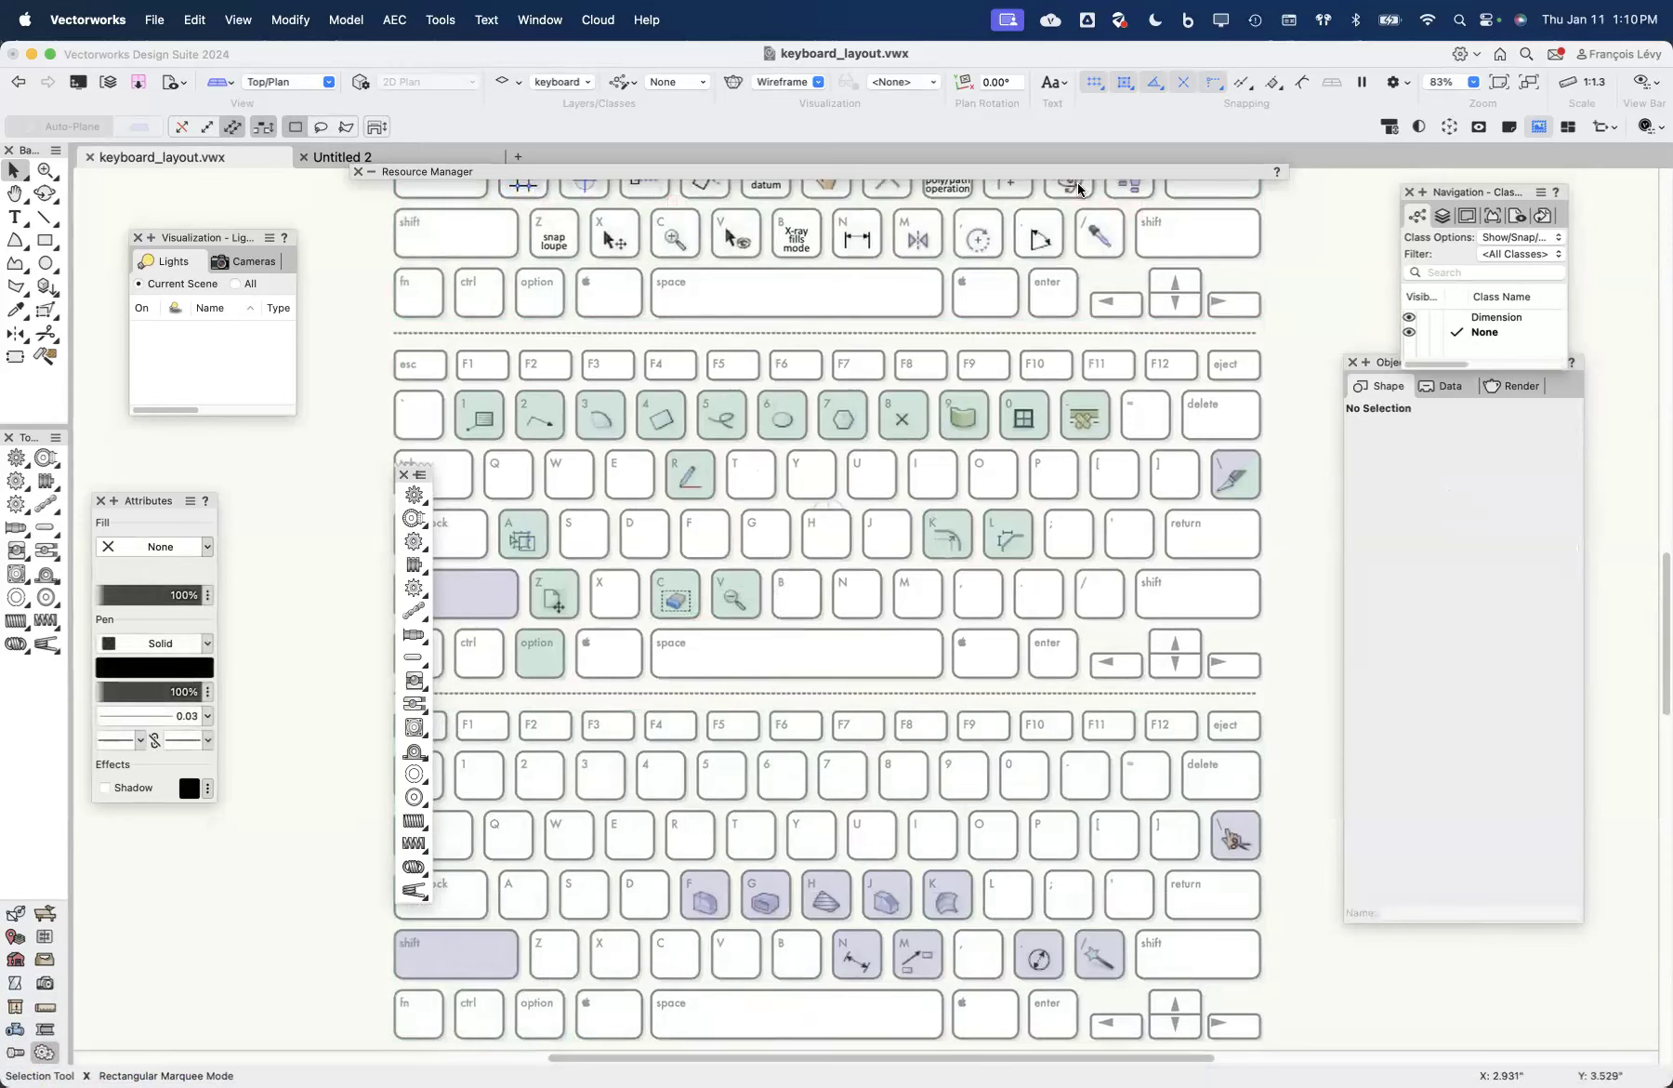
mouse_move(1068, 173)
key(super+Tab)
key(super+Tab)
key(super+Tab)
key(super+Tab)
key(super+Tab)
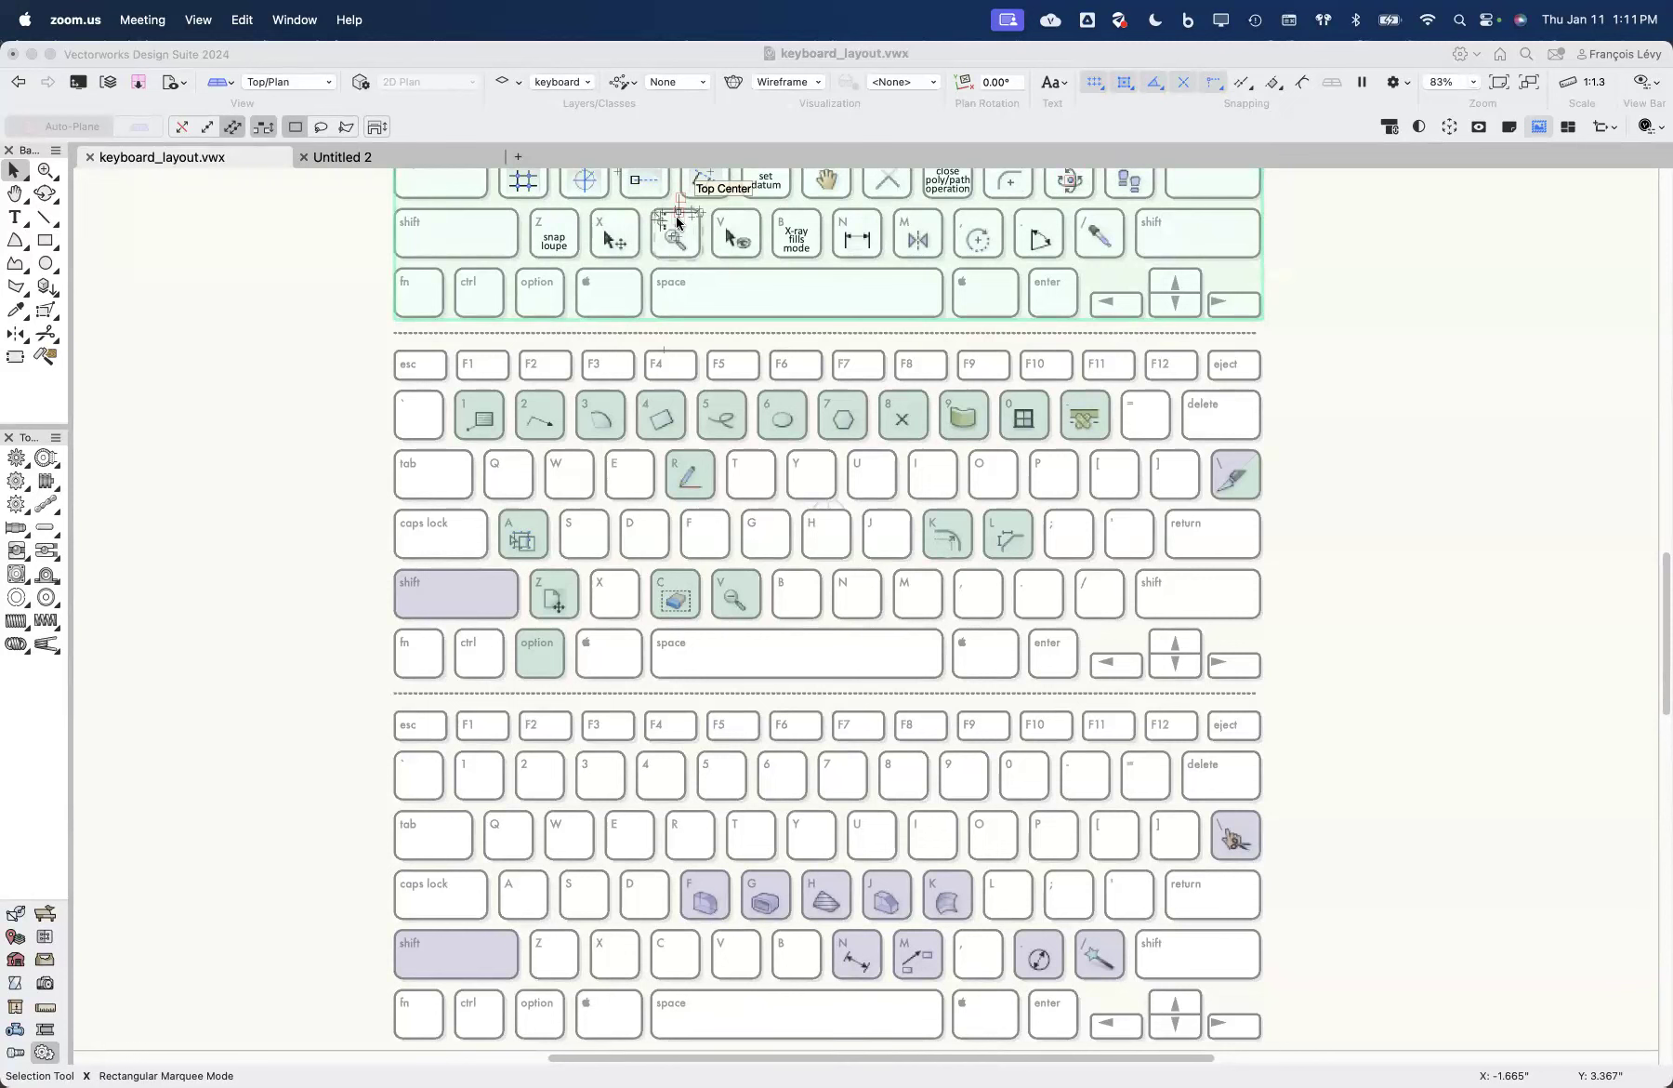
drag(676, 220, 676, 221)
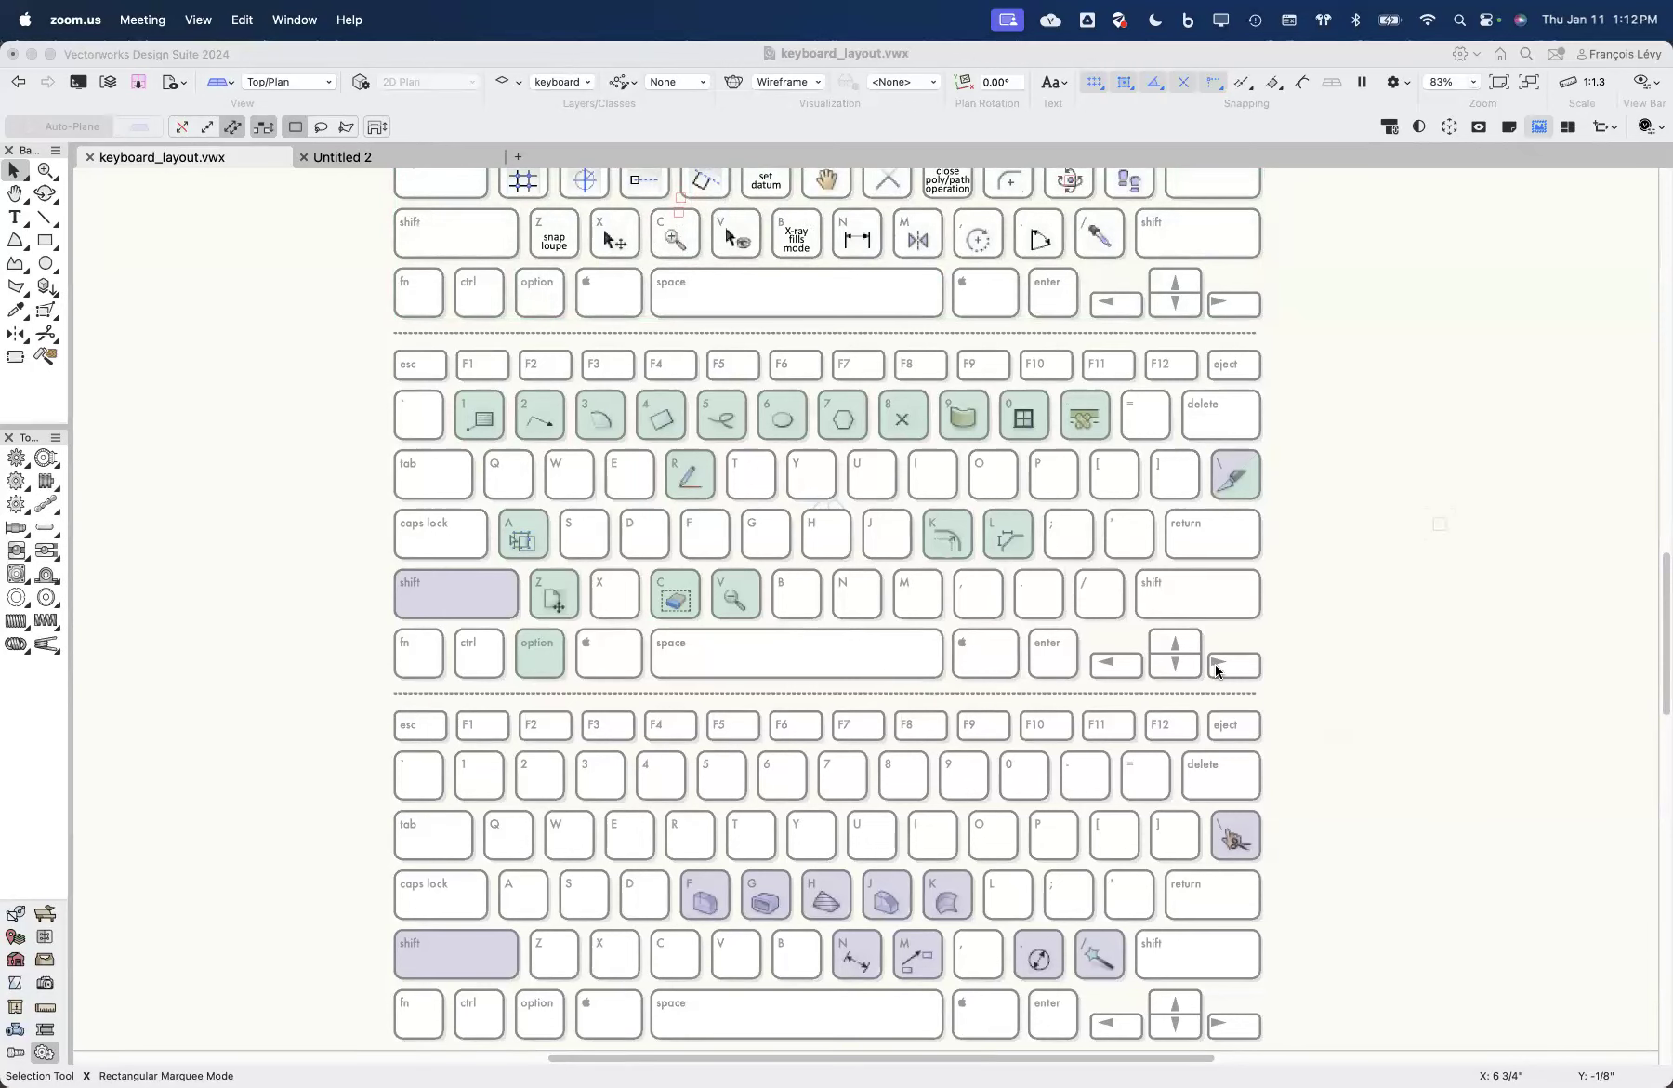
mouse_move(630, 996)
click(297, 796)
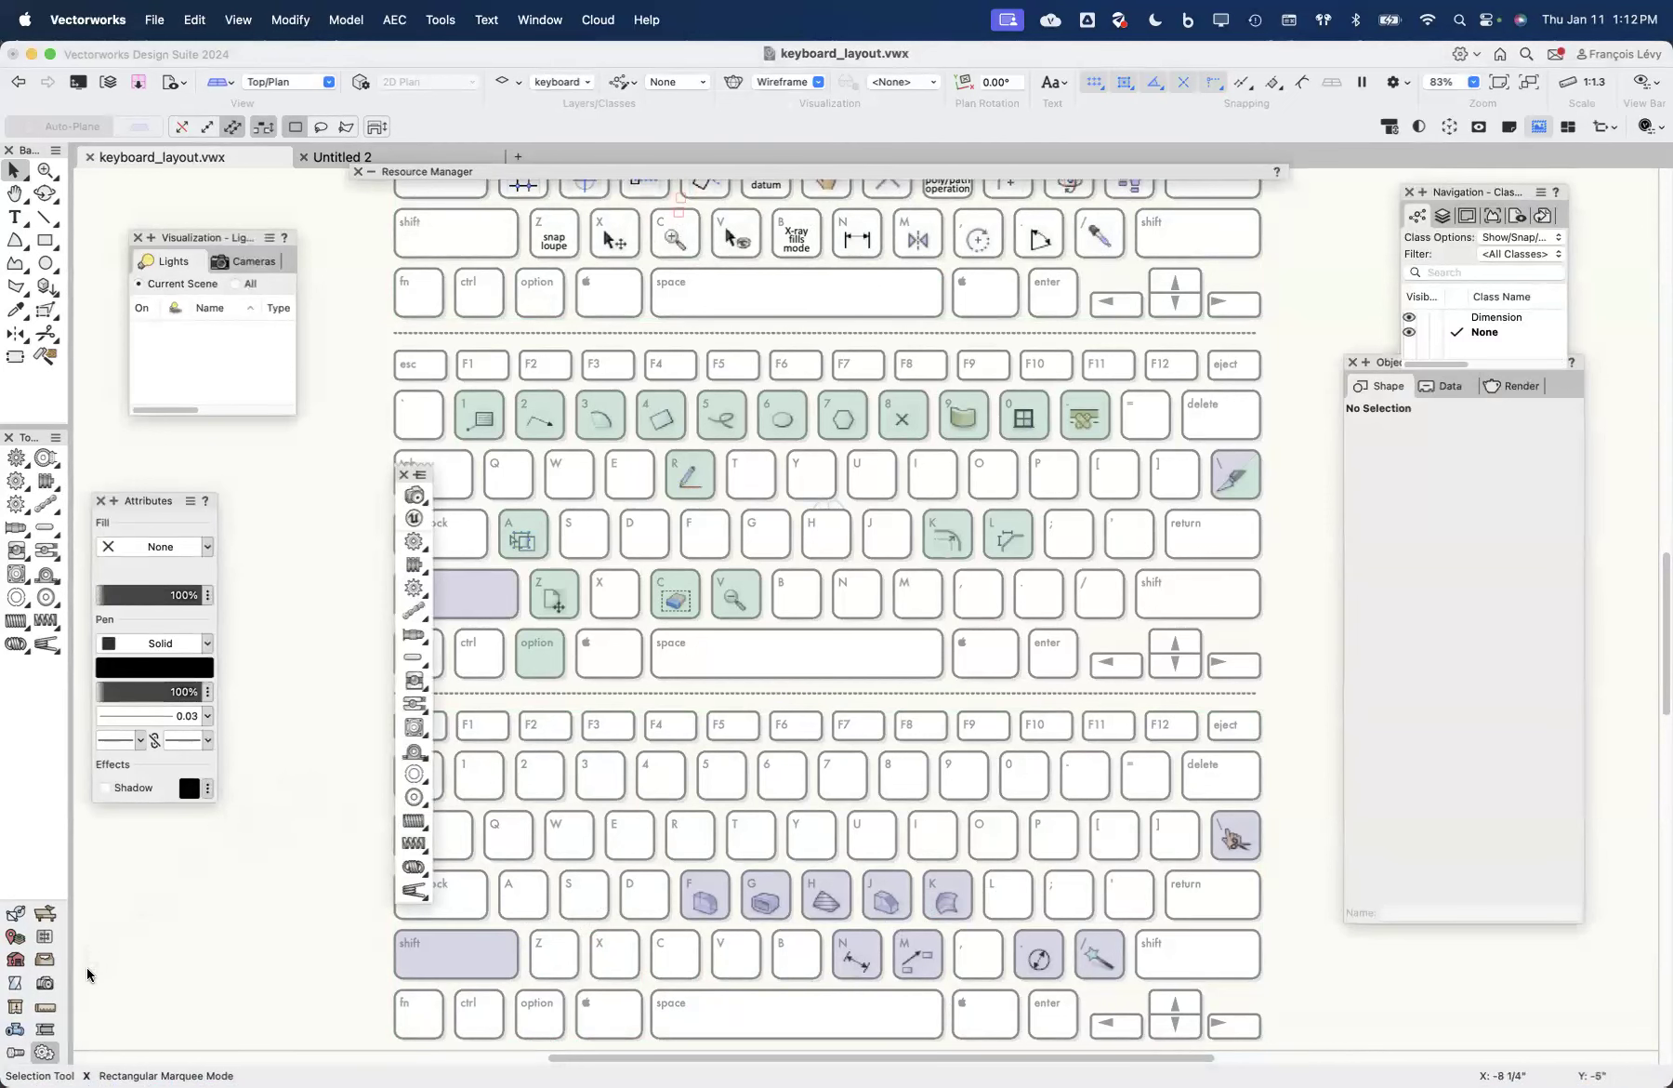
Step: Tear off the Machine Components and Fasteners tool sets as floating palettes, reshape the Machine Components palette to four columns, and activate the Fastener tool
drag(42, 1050, 318, 592)
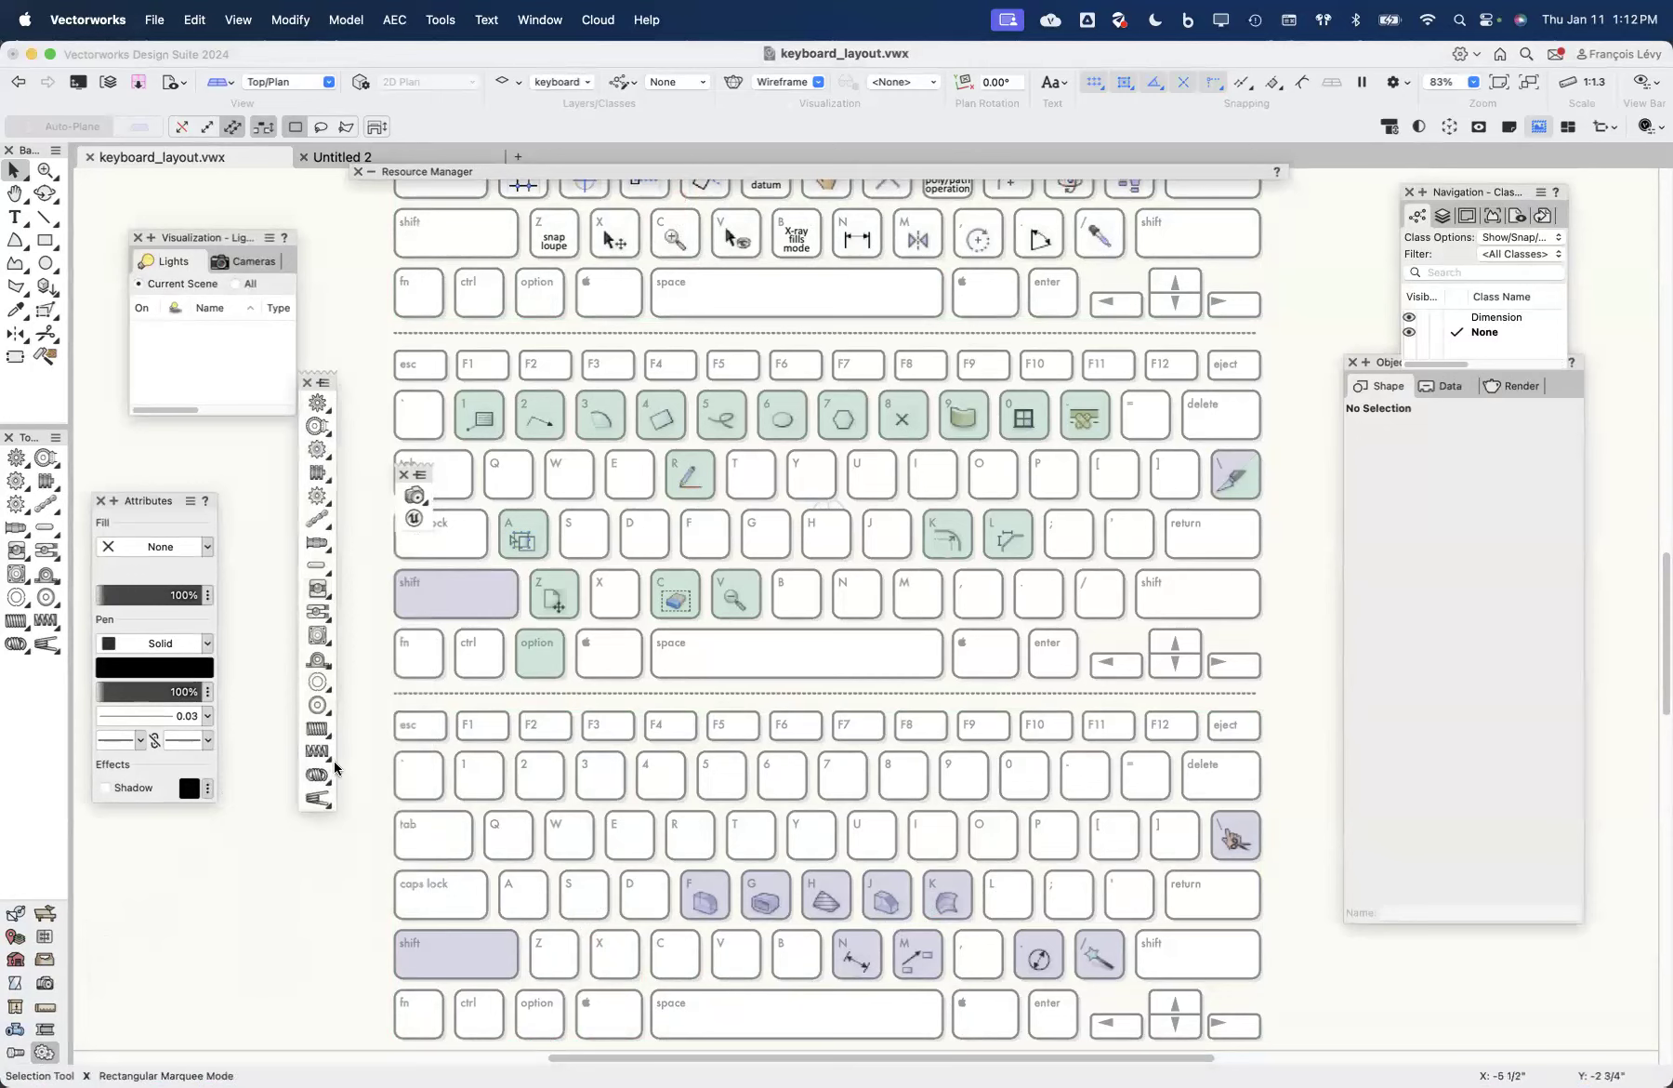
drag(334, 805, 419, 788)
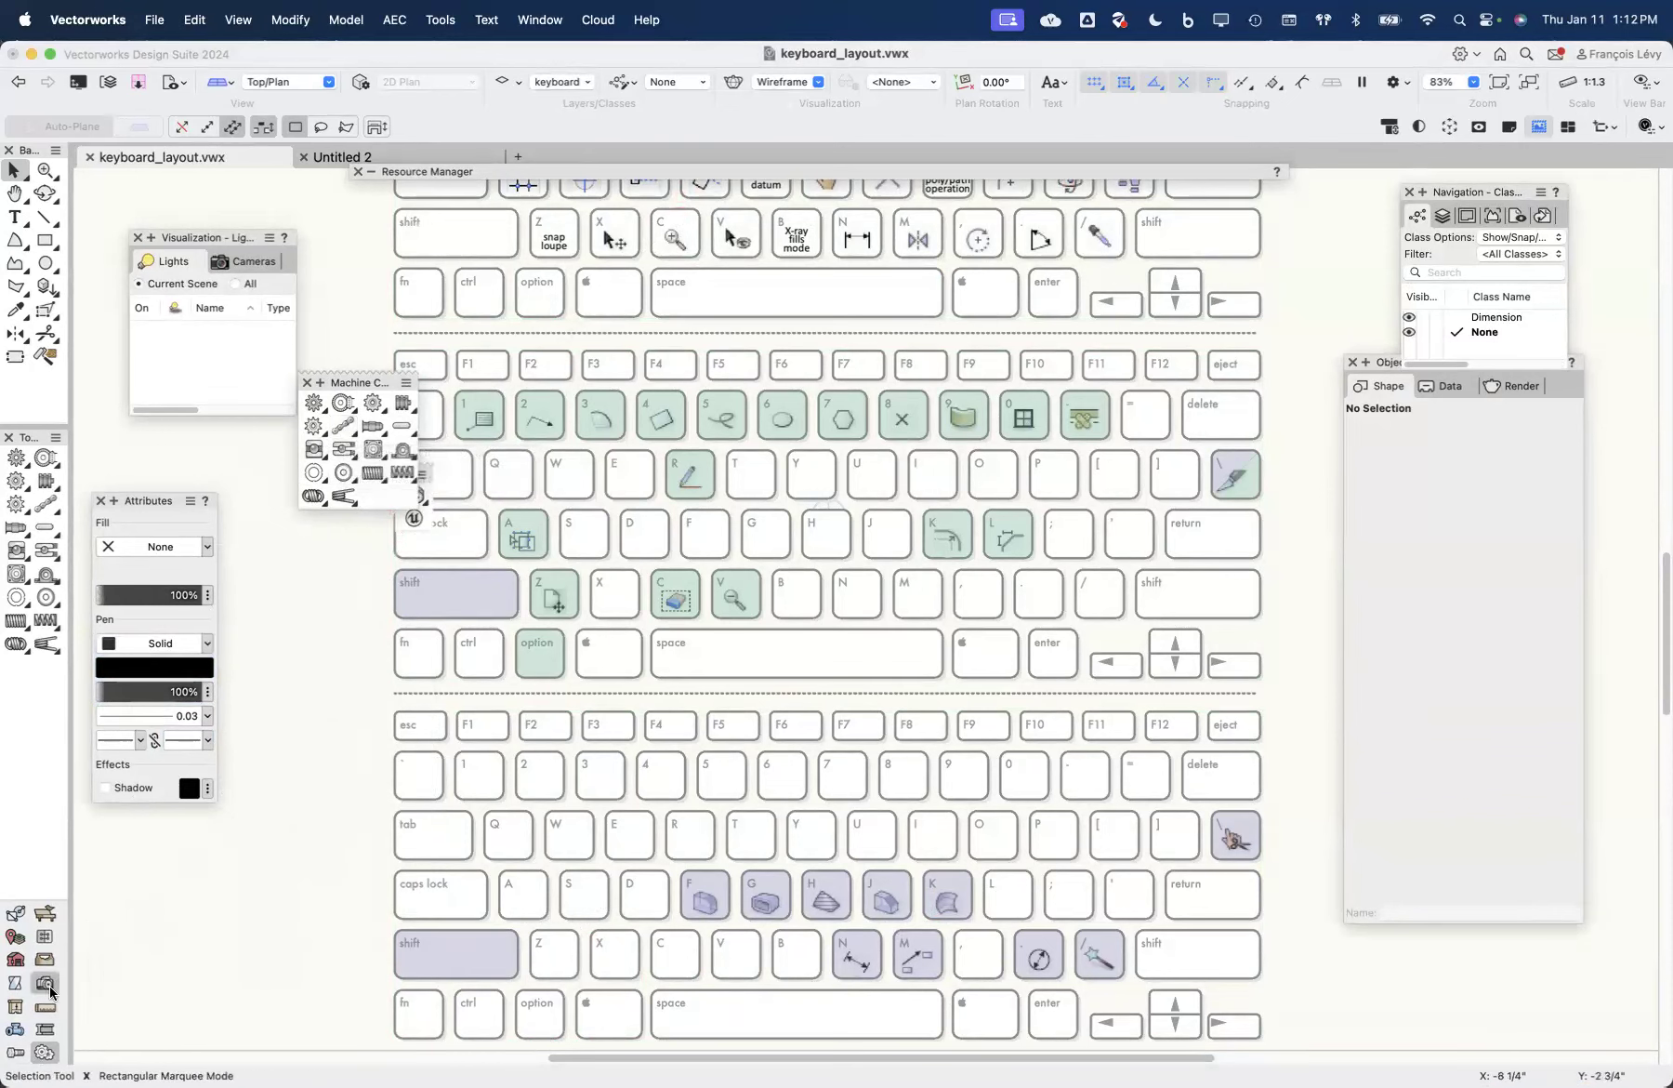
click(16, 1052)
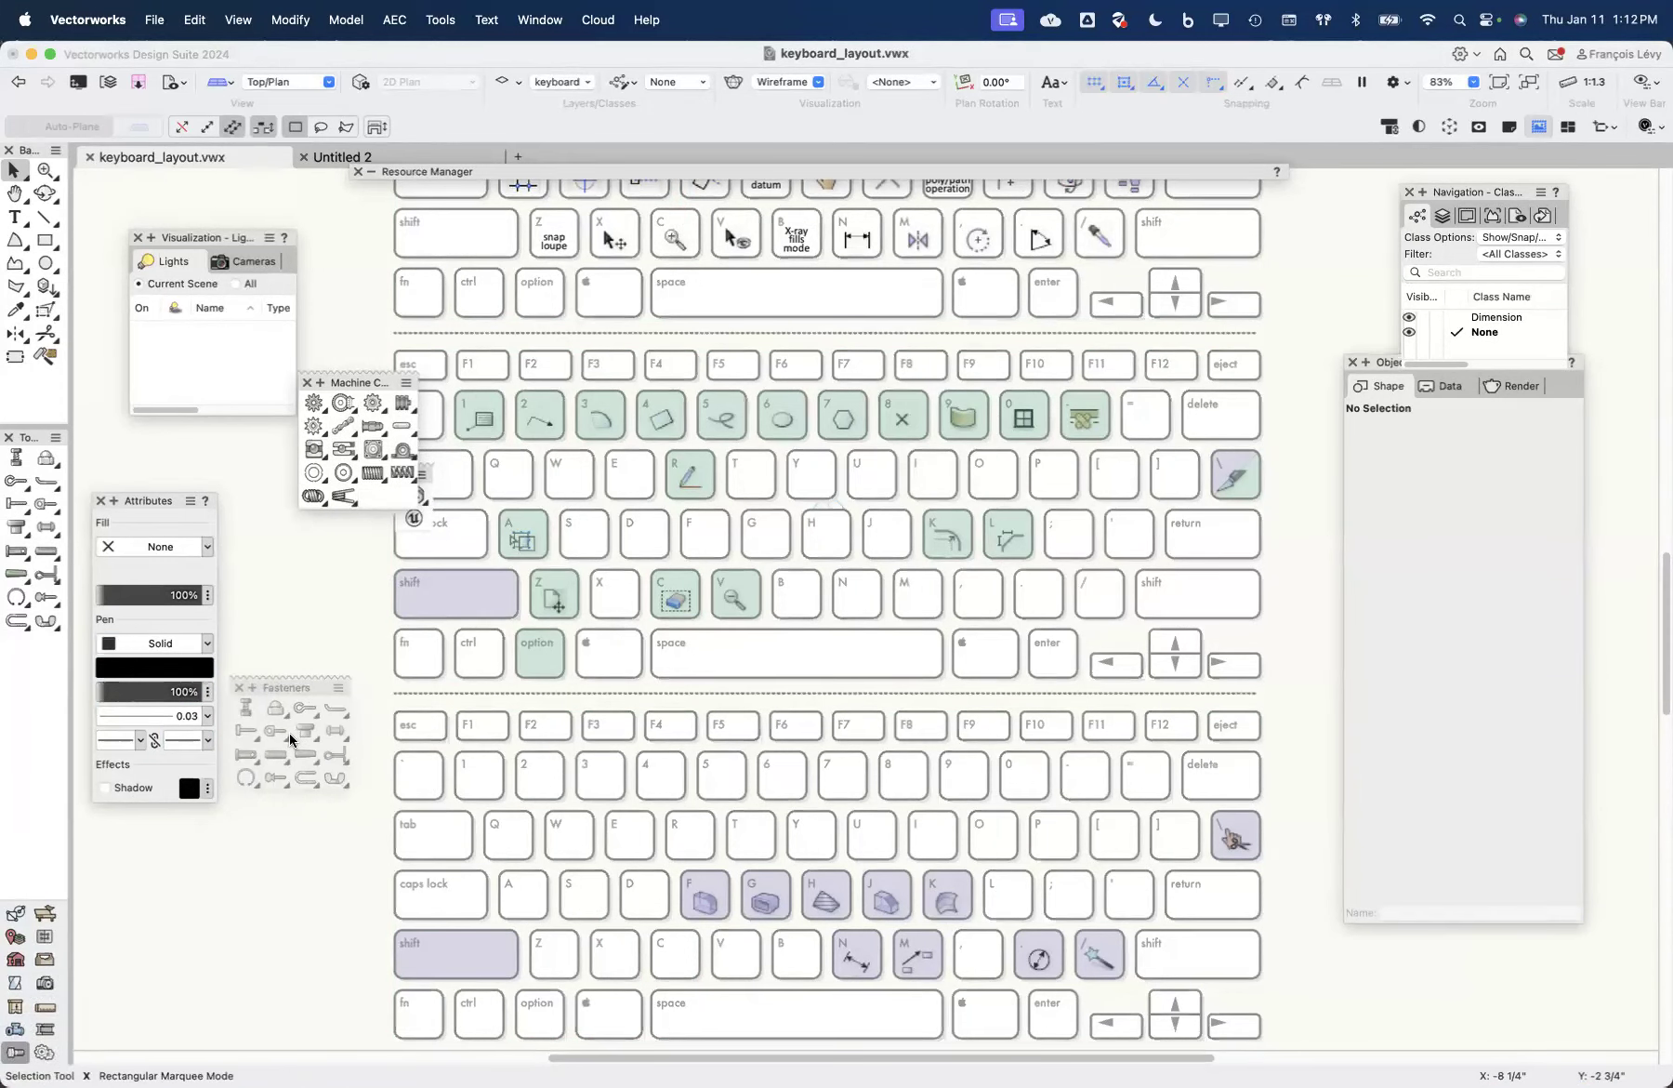
click(13, 457)
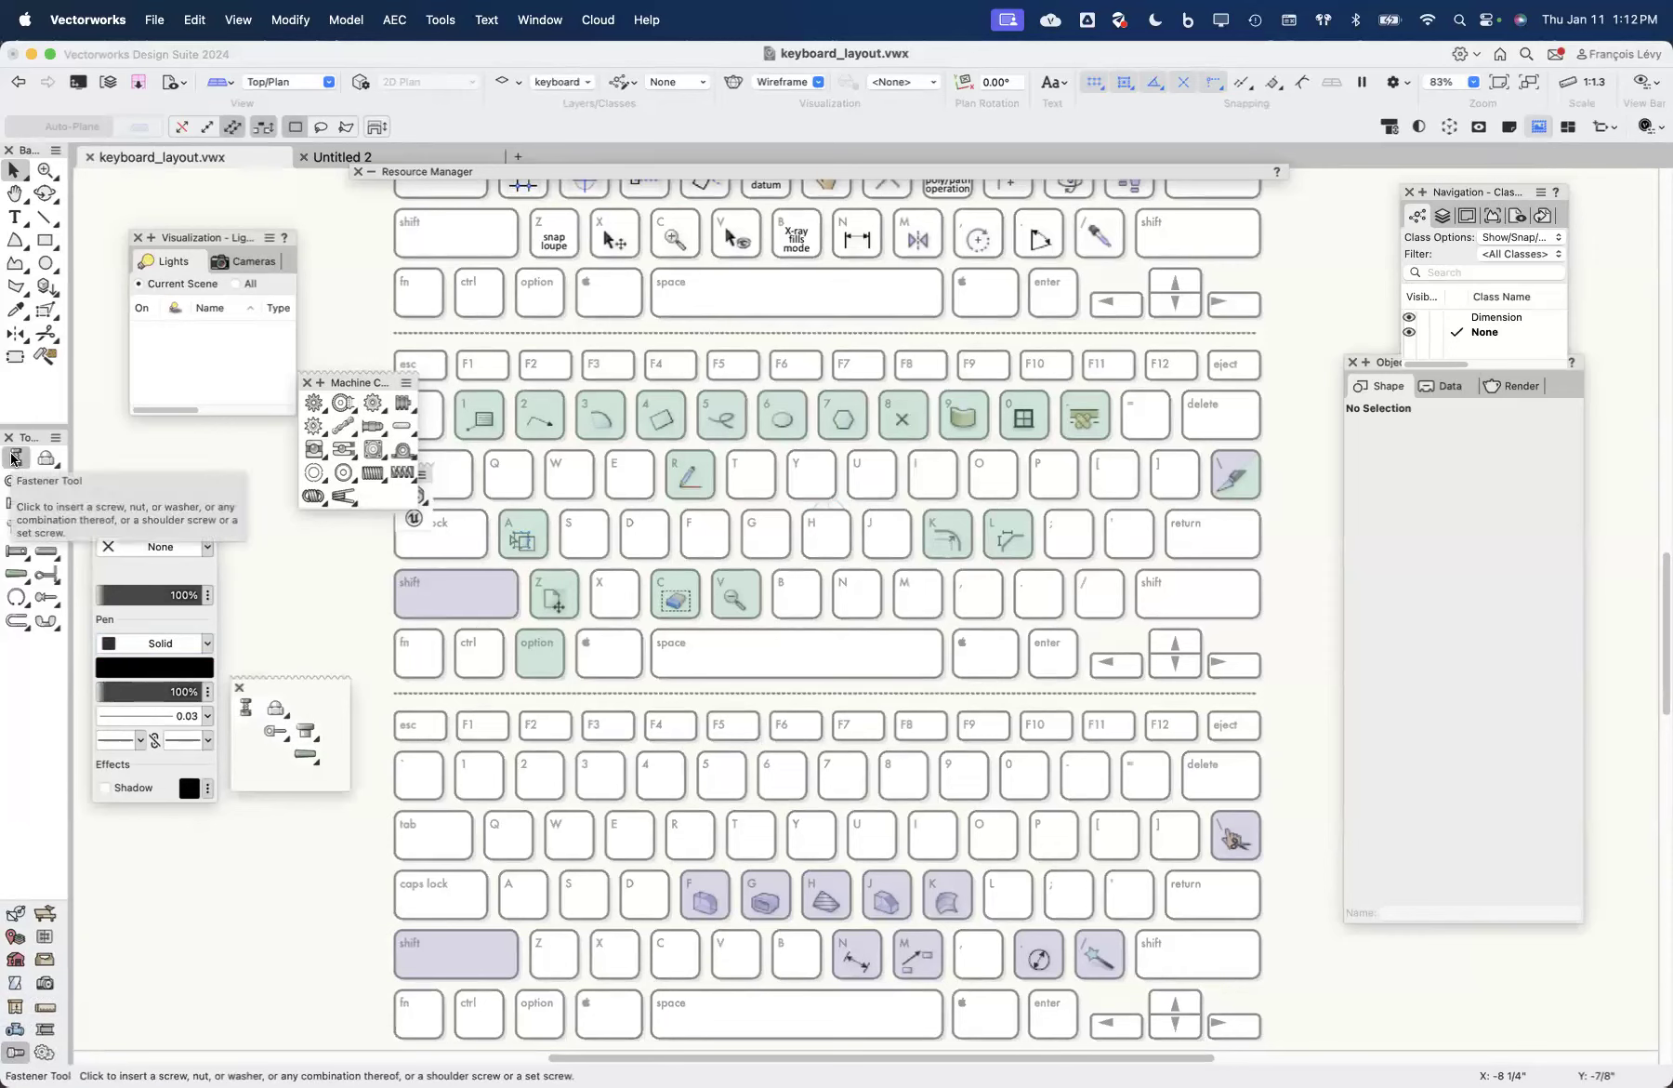
Step: Return to the Selection tool, tear off the Detailing tool set as a floating palette, and reshape it to four columns
key(x)
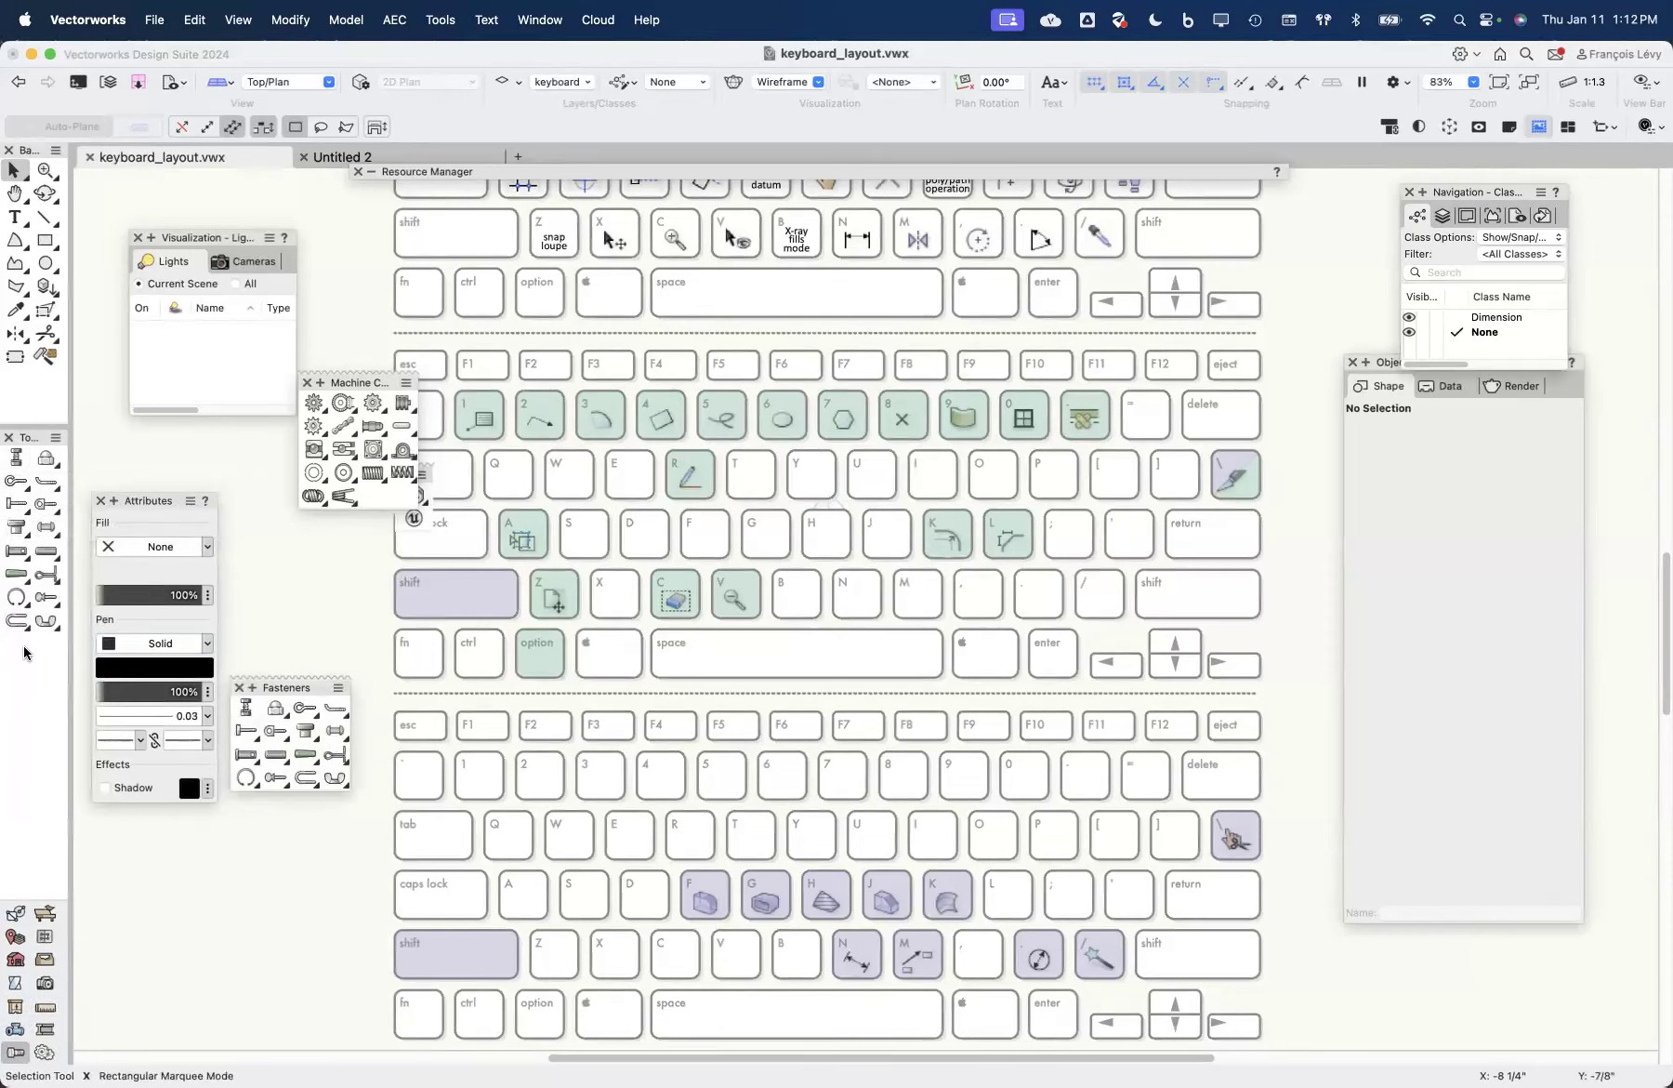
click(25, 463)
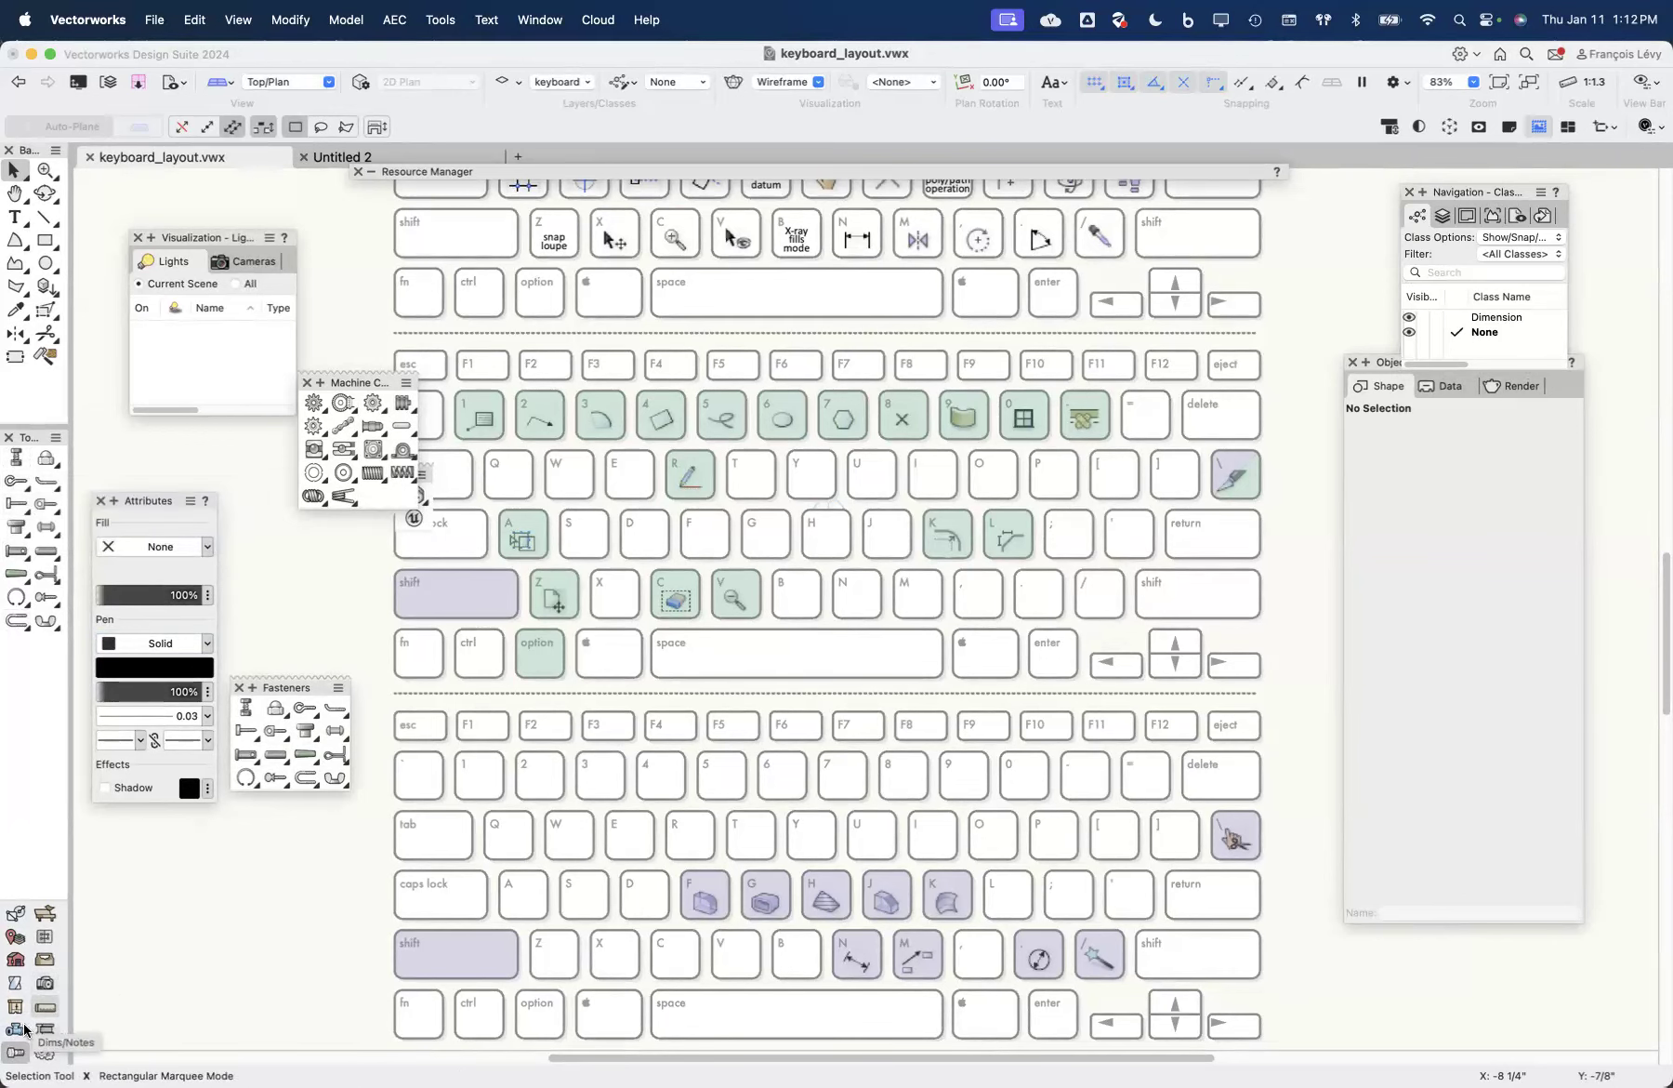
drag(44, 1029, 336, 595)
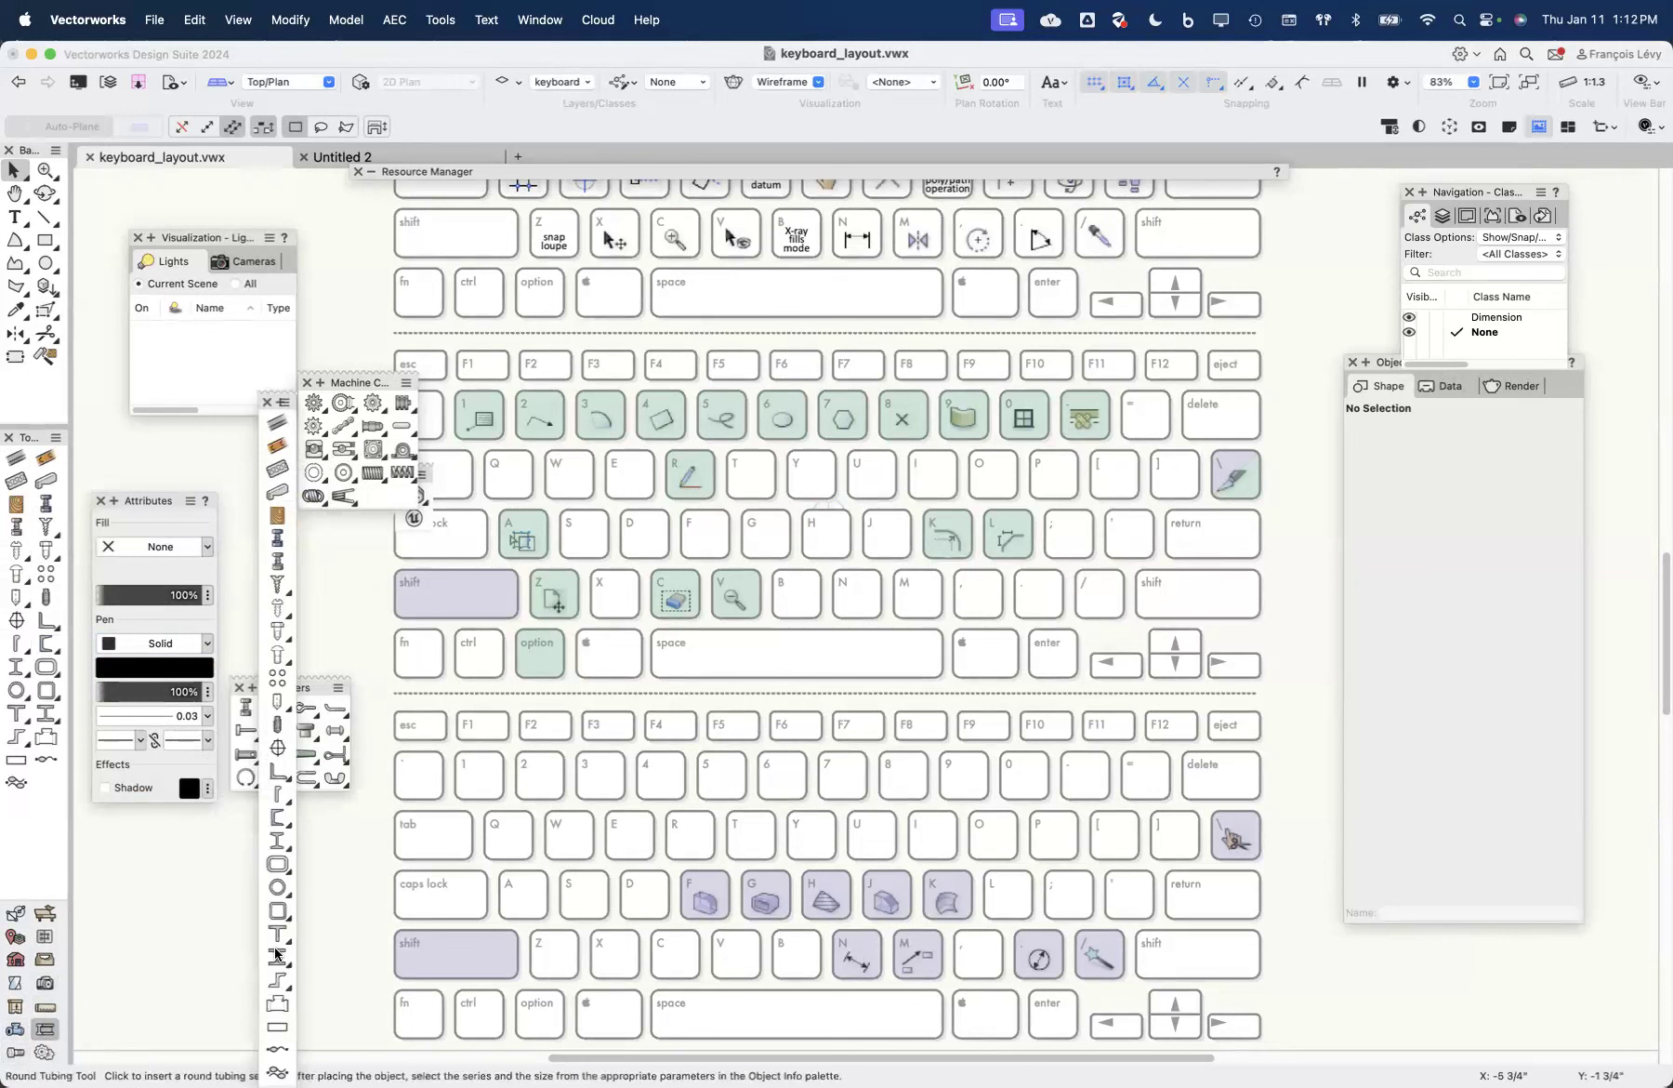
drag(277, 394, 371, 234)
drag(377, 909, 491, 830)
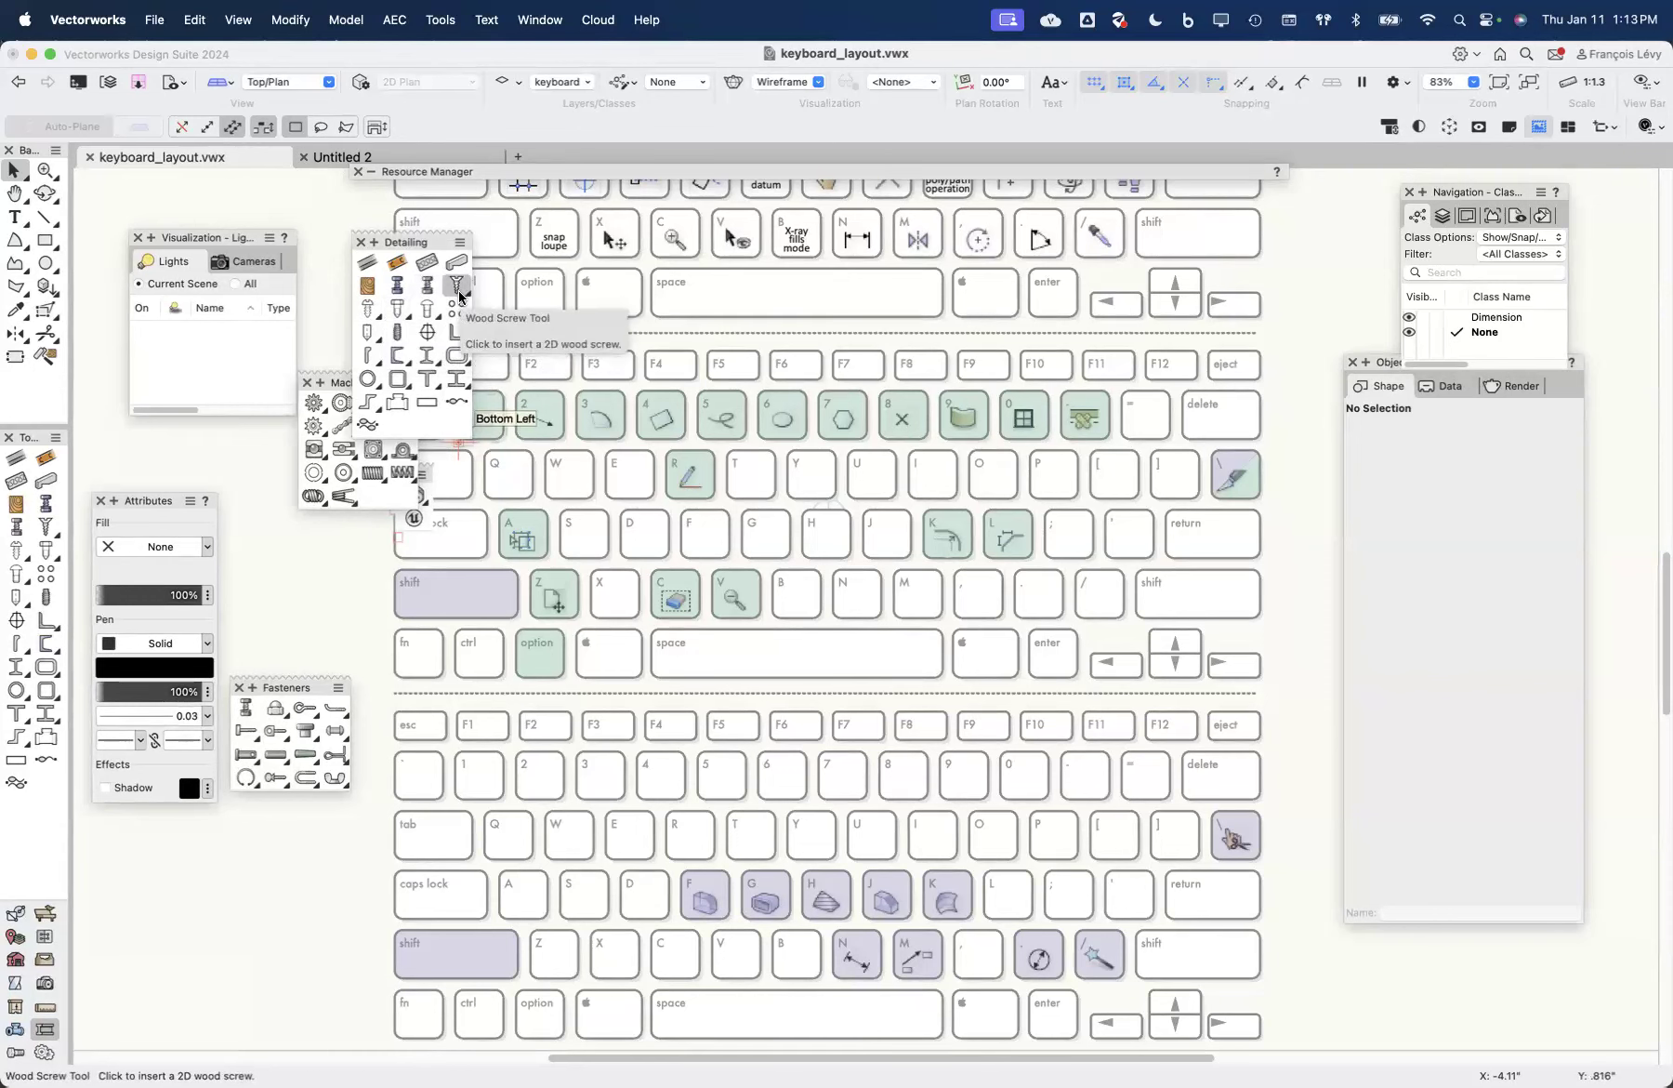
Step: Switch to the Architect workspace
click(441, 20)
mouse_move(469, 666)
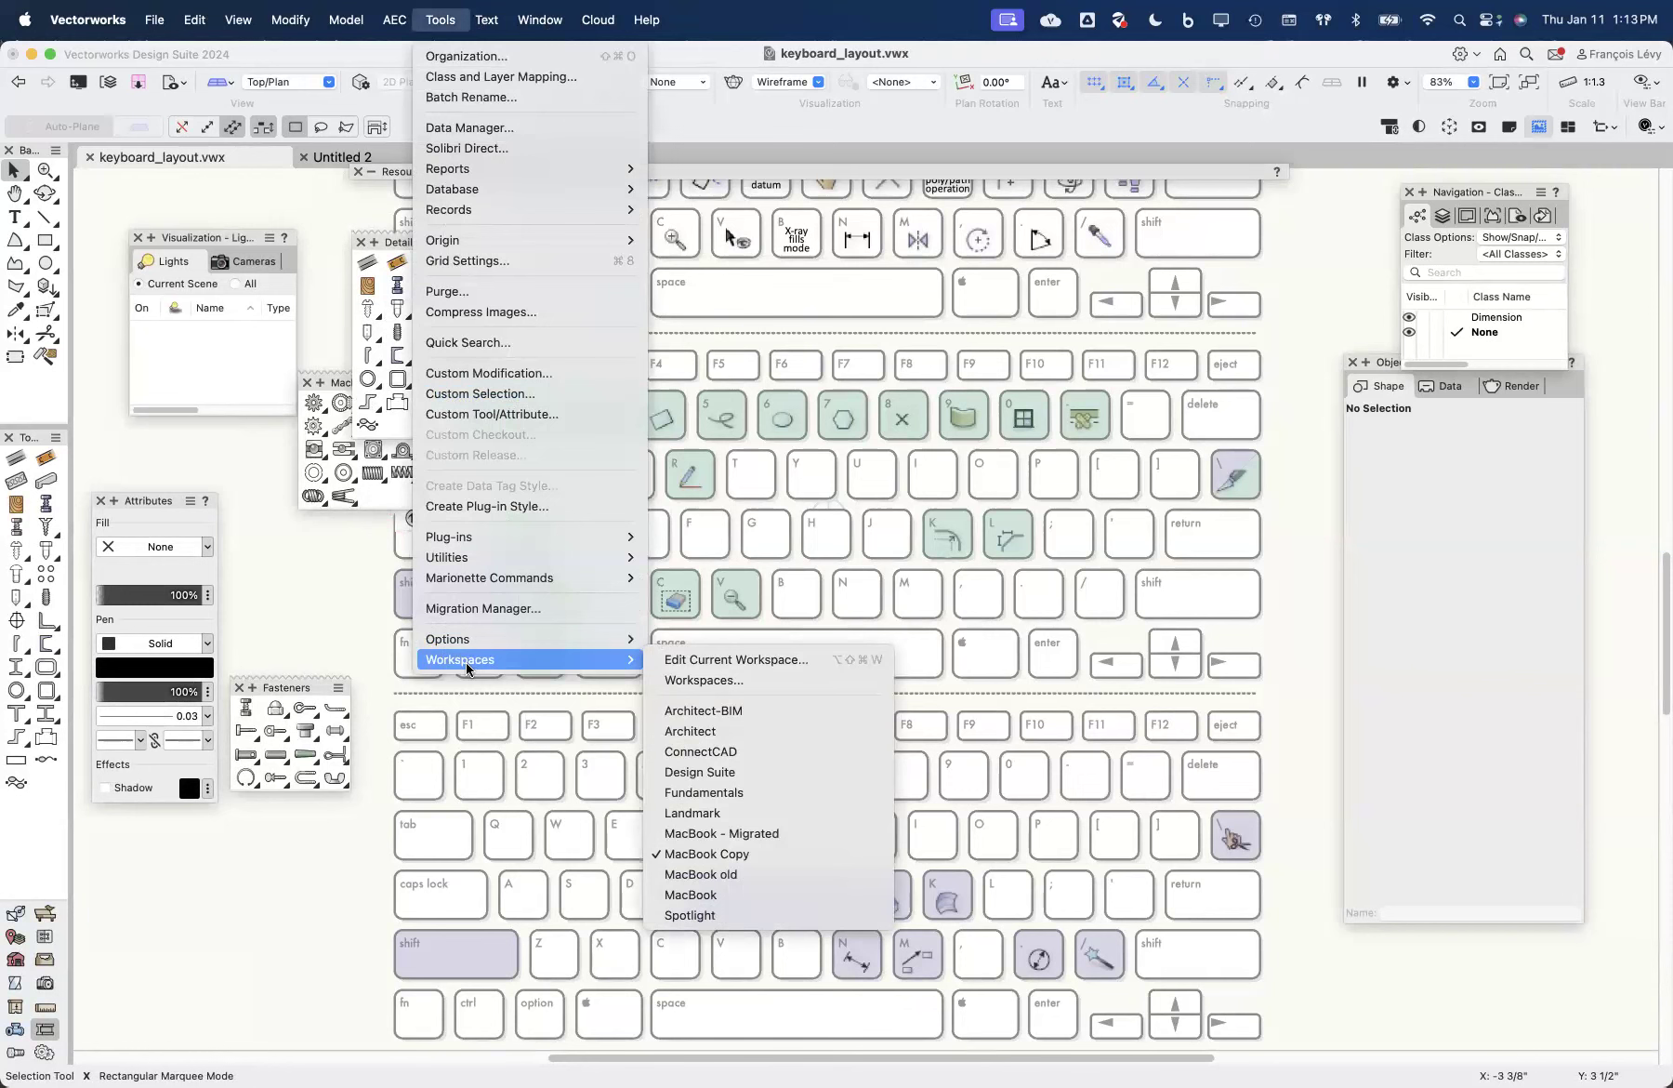
click(704, 730)
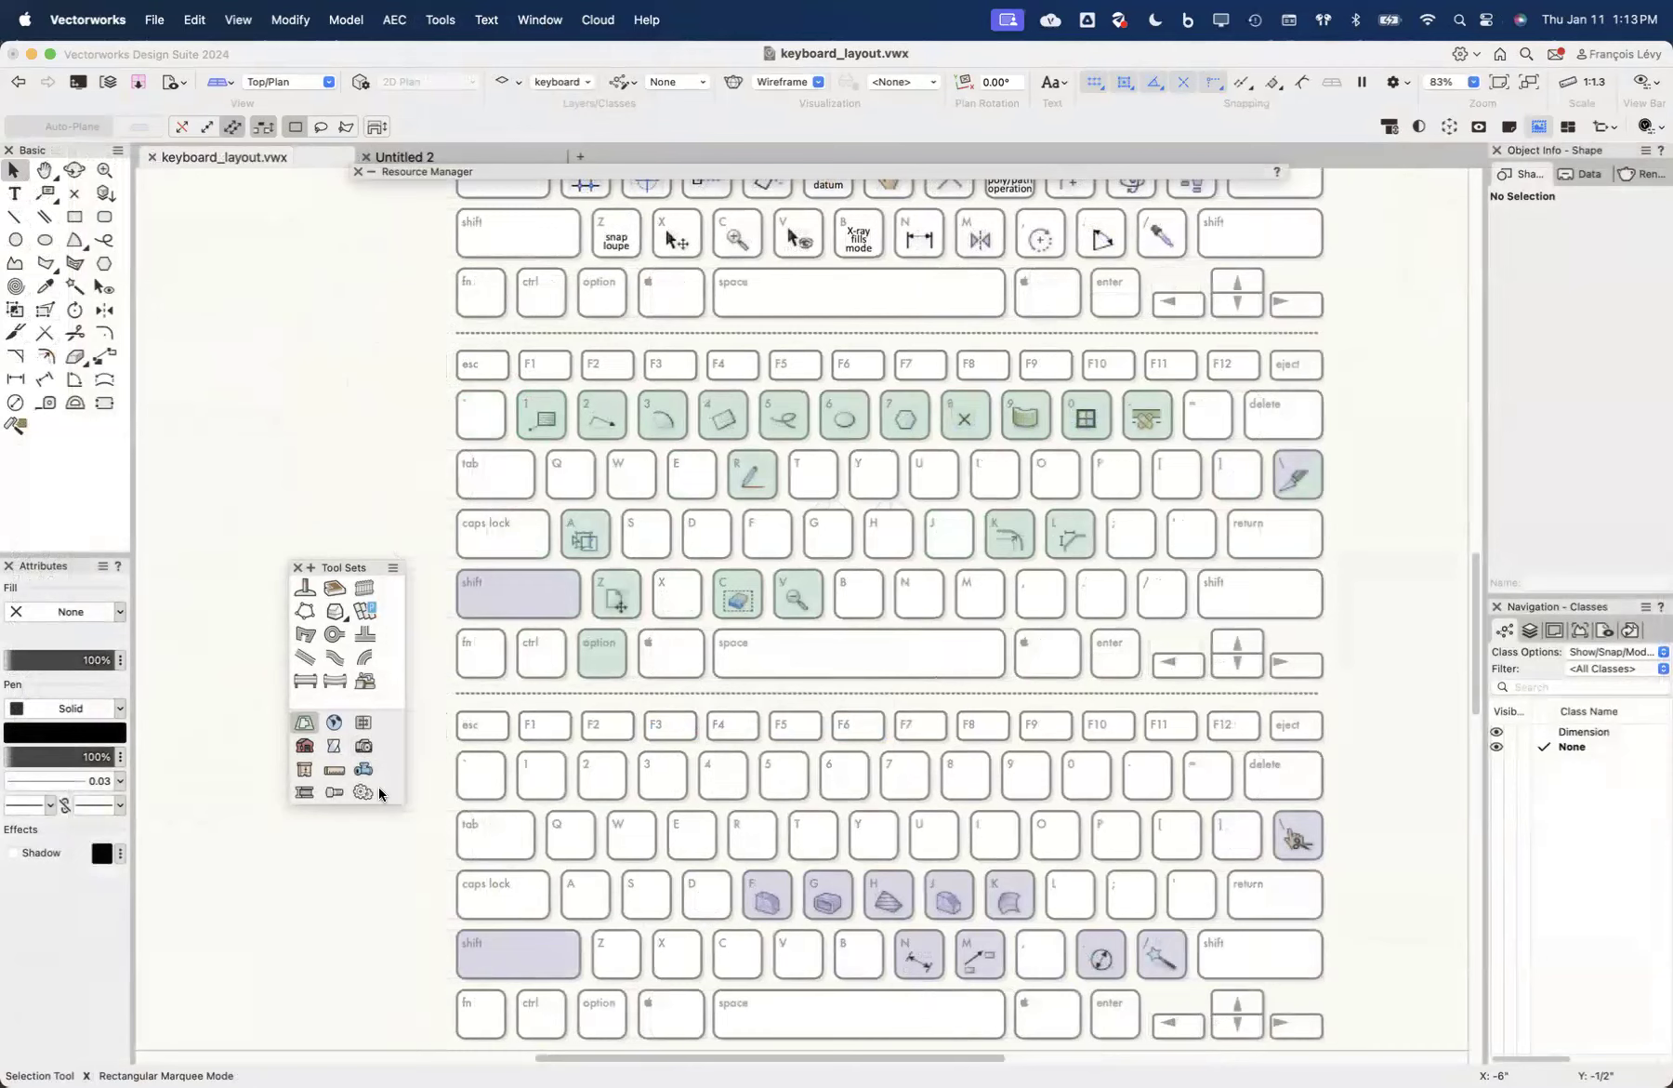
Step: Display the Detailing tool set and examine the 2D and 3D variants nested under the Sheet Metal Screw tool
click(316, 793)
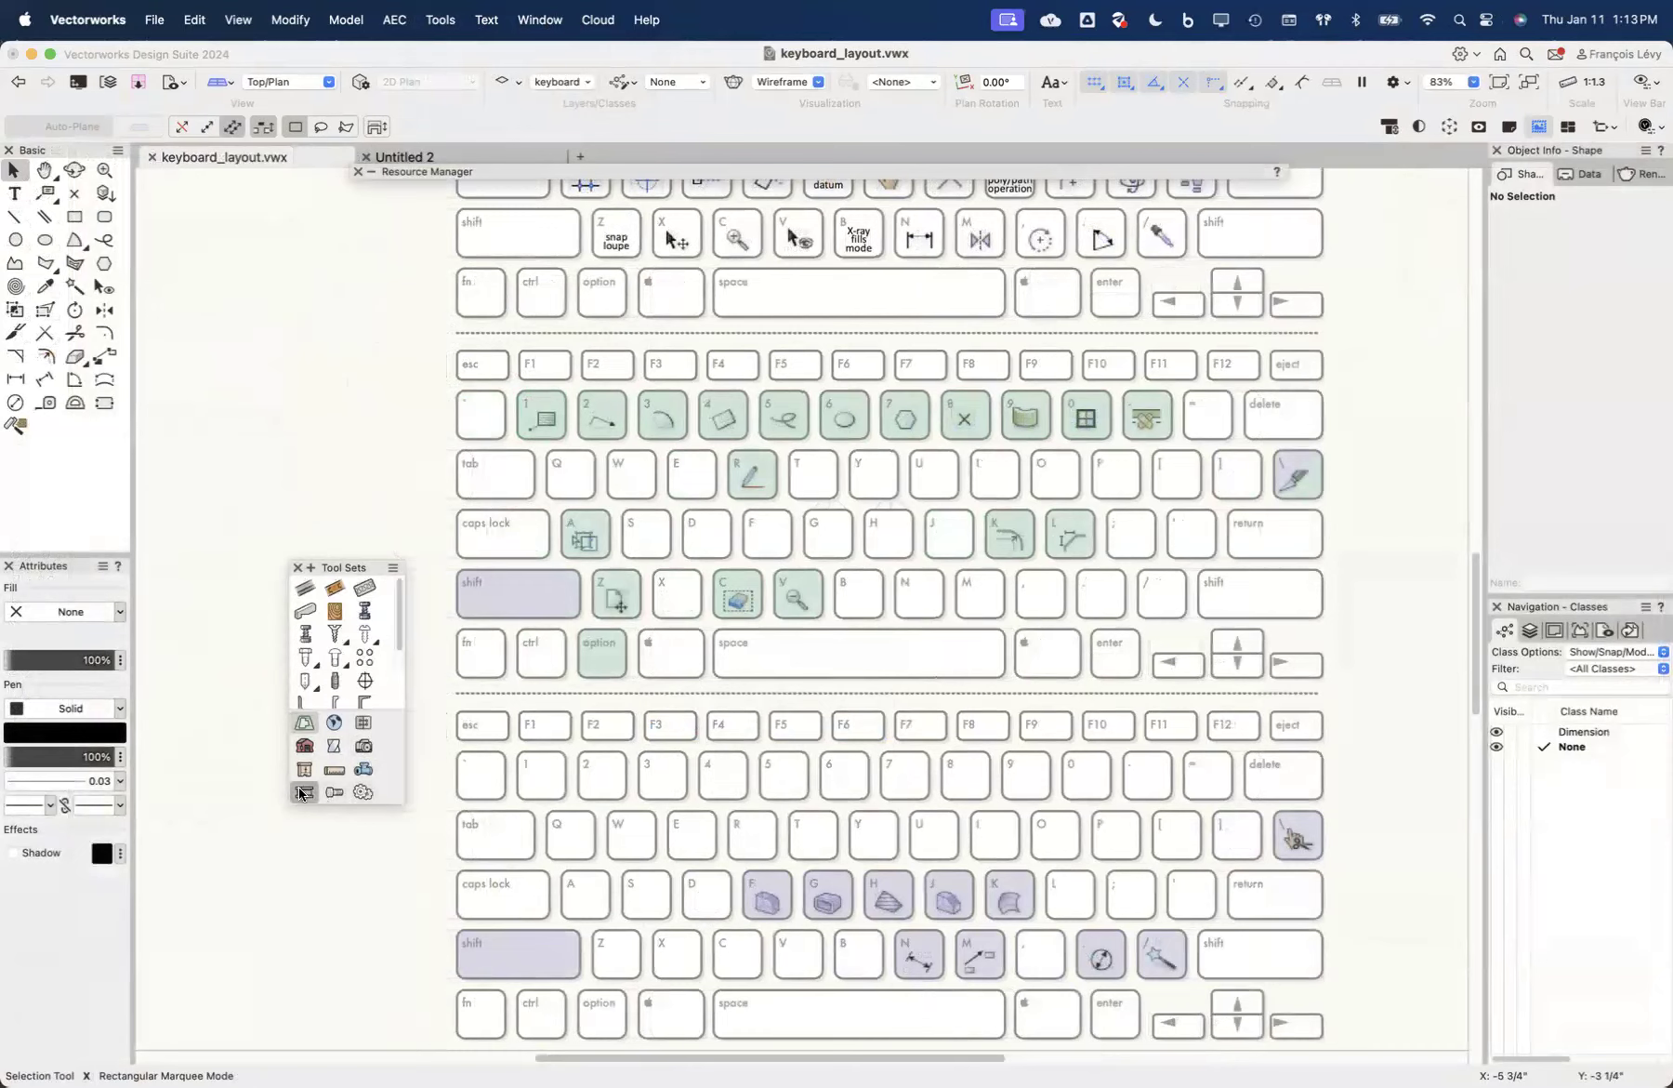
click(372, 637)
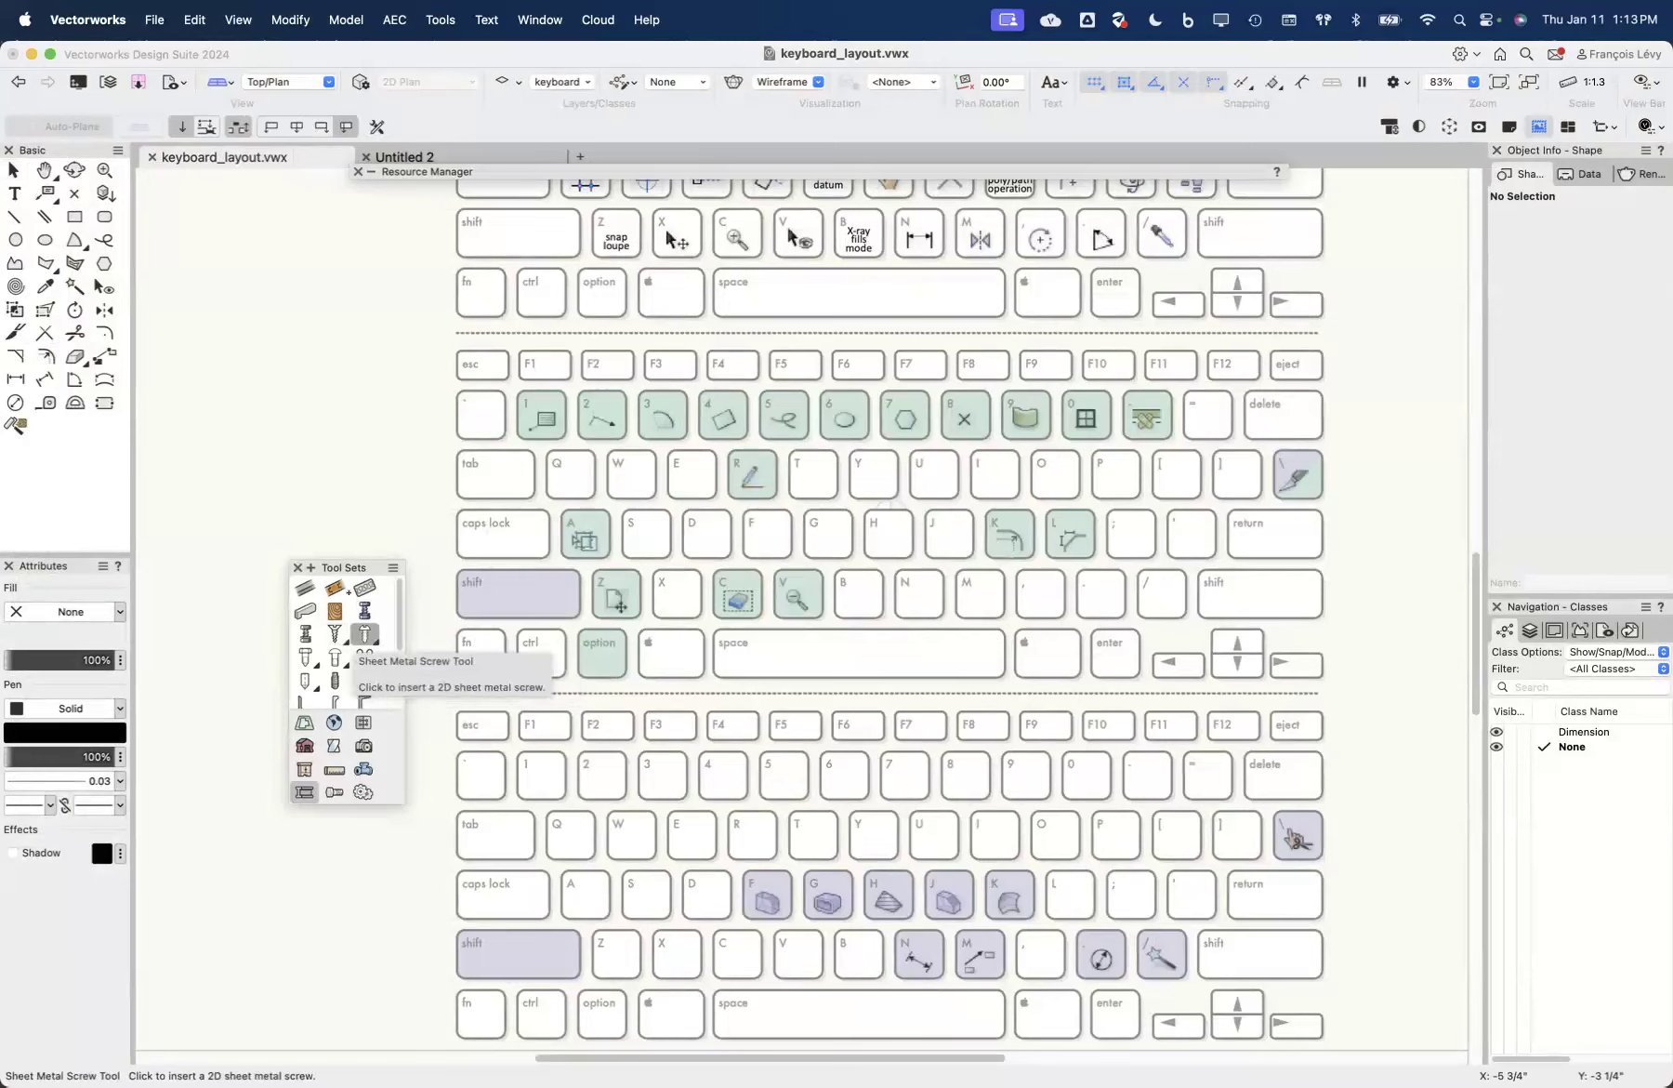
click(17, 167)
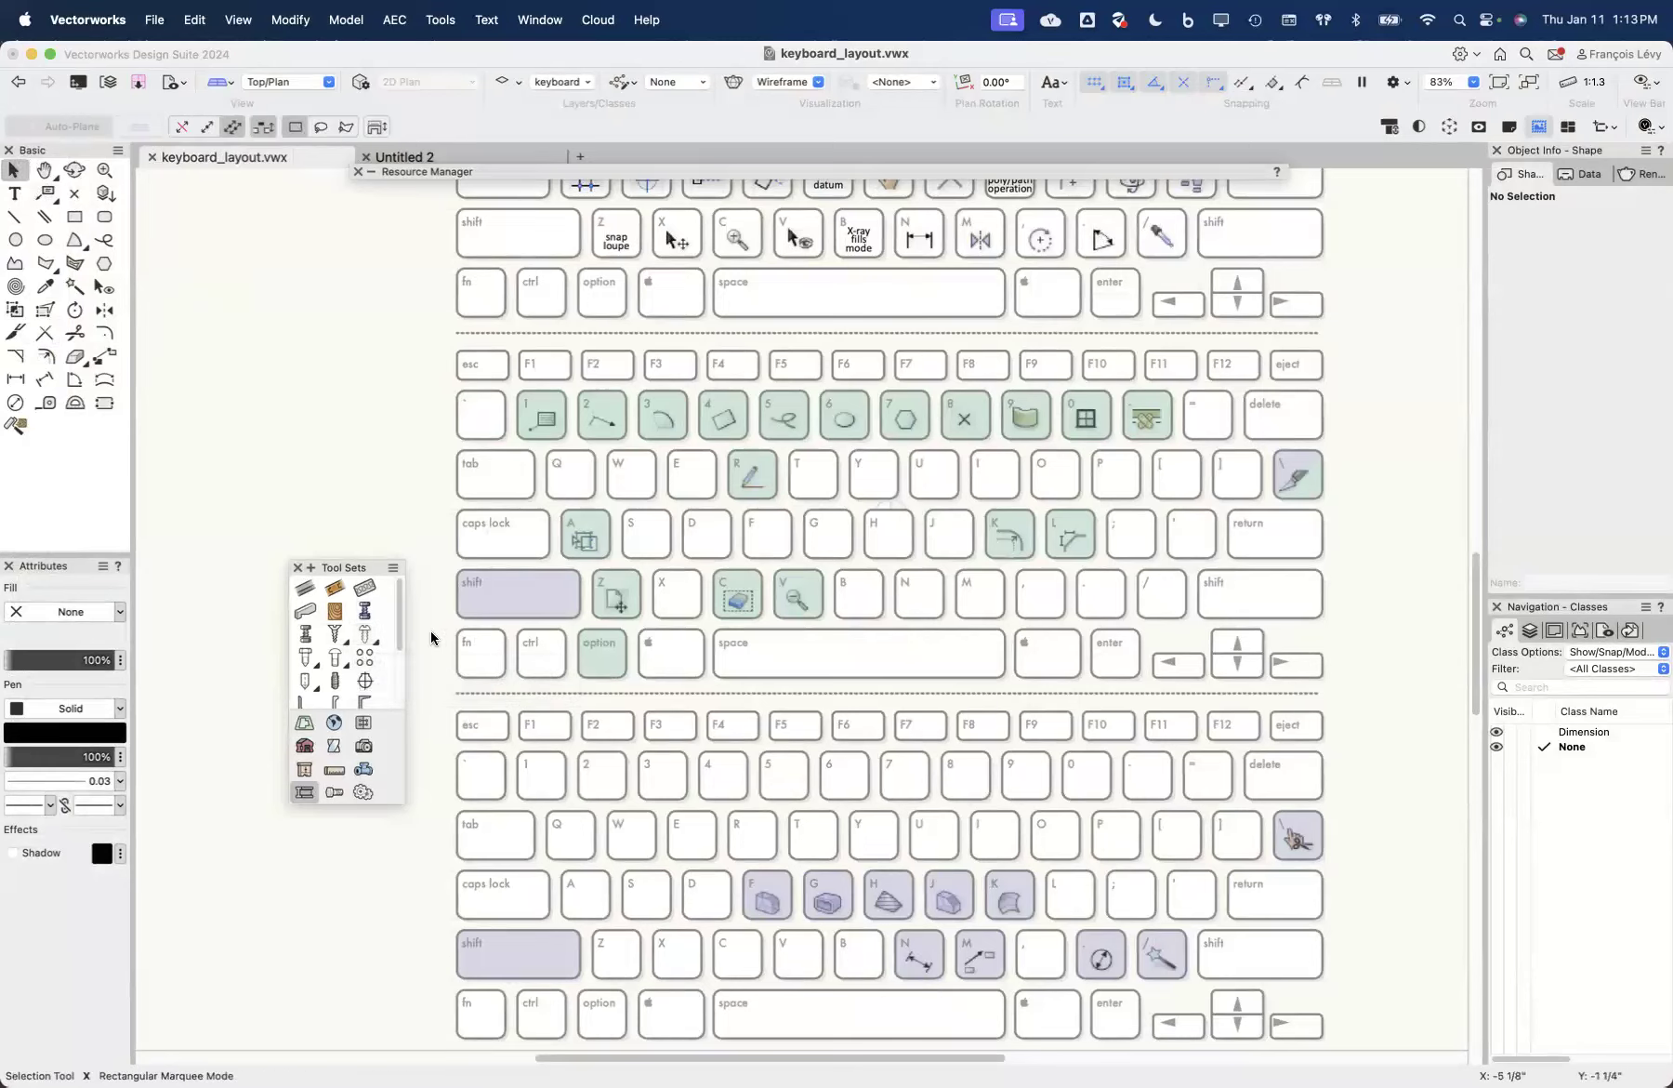
click(377, 644)
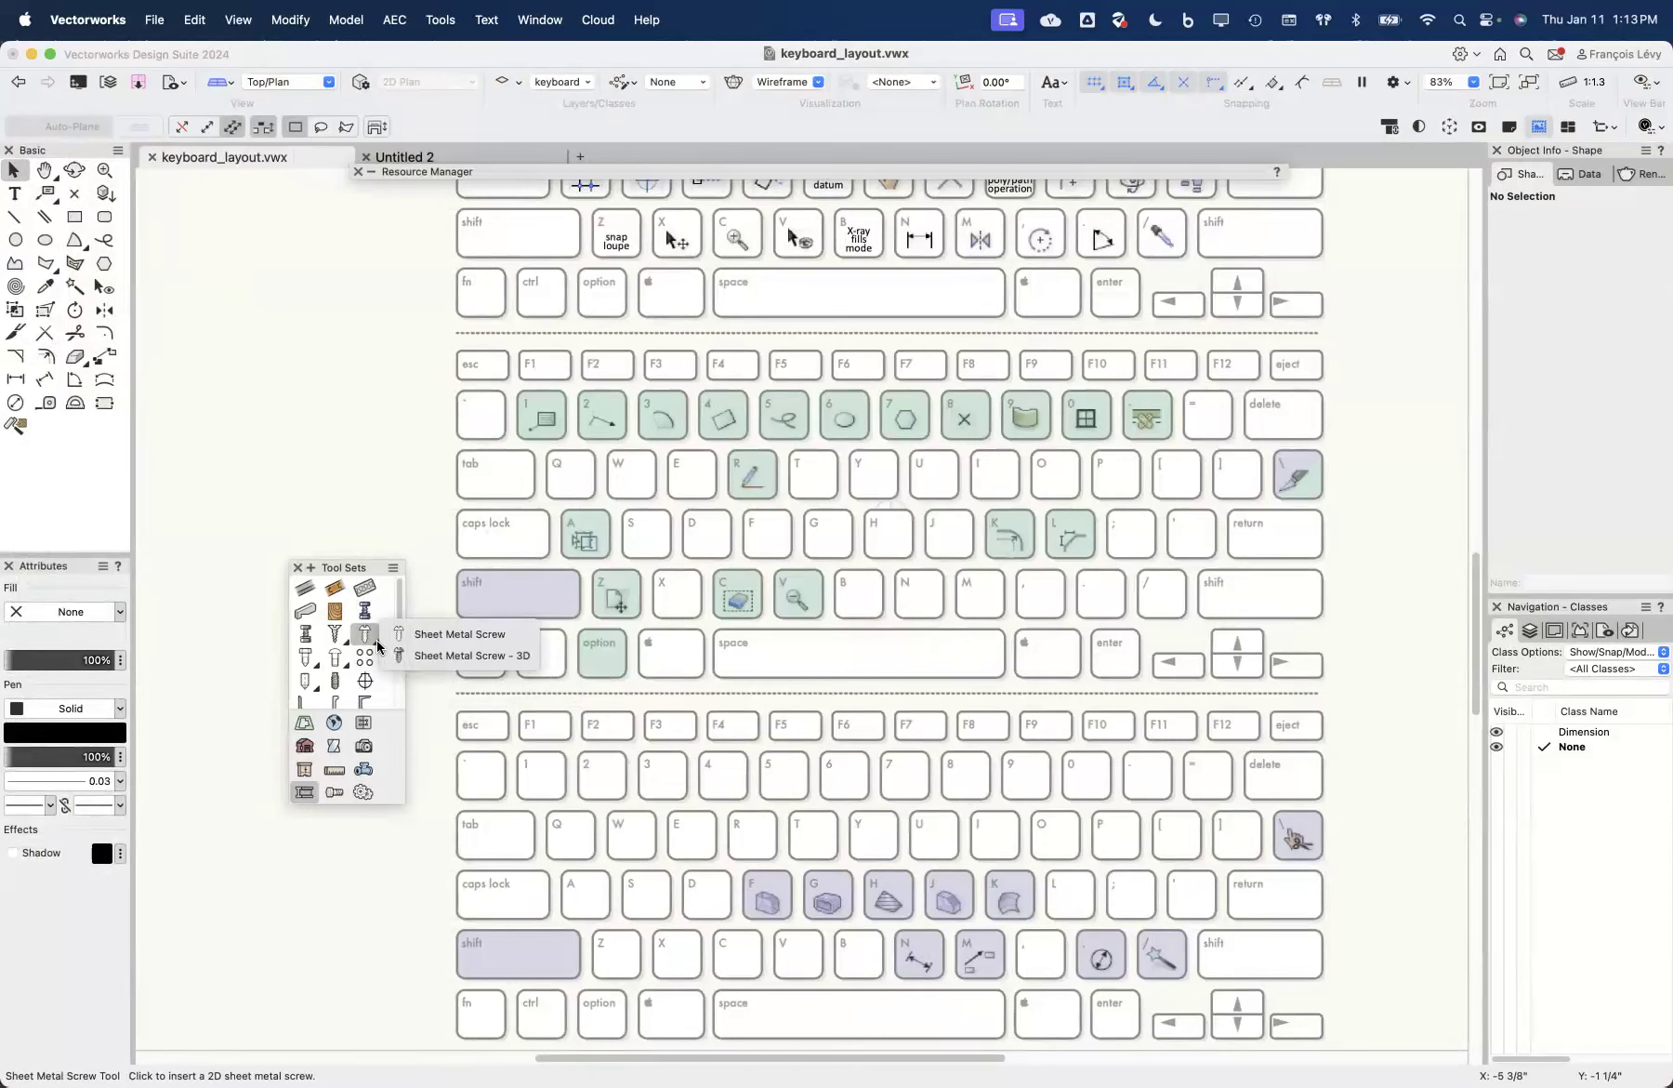
click(376, 647)
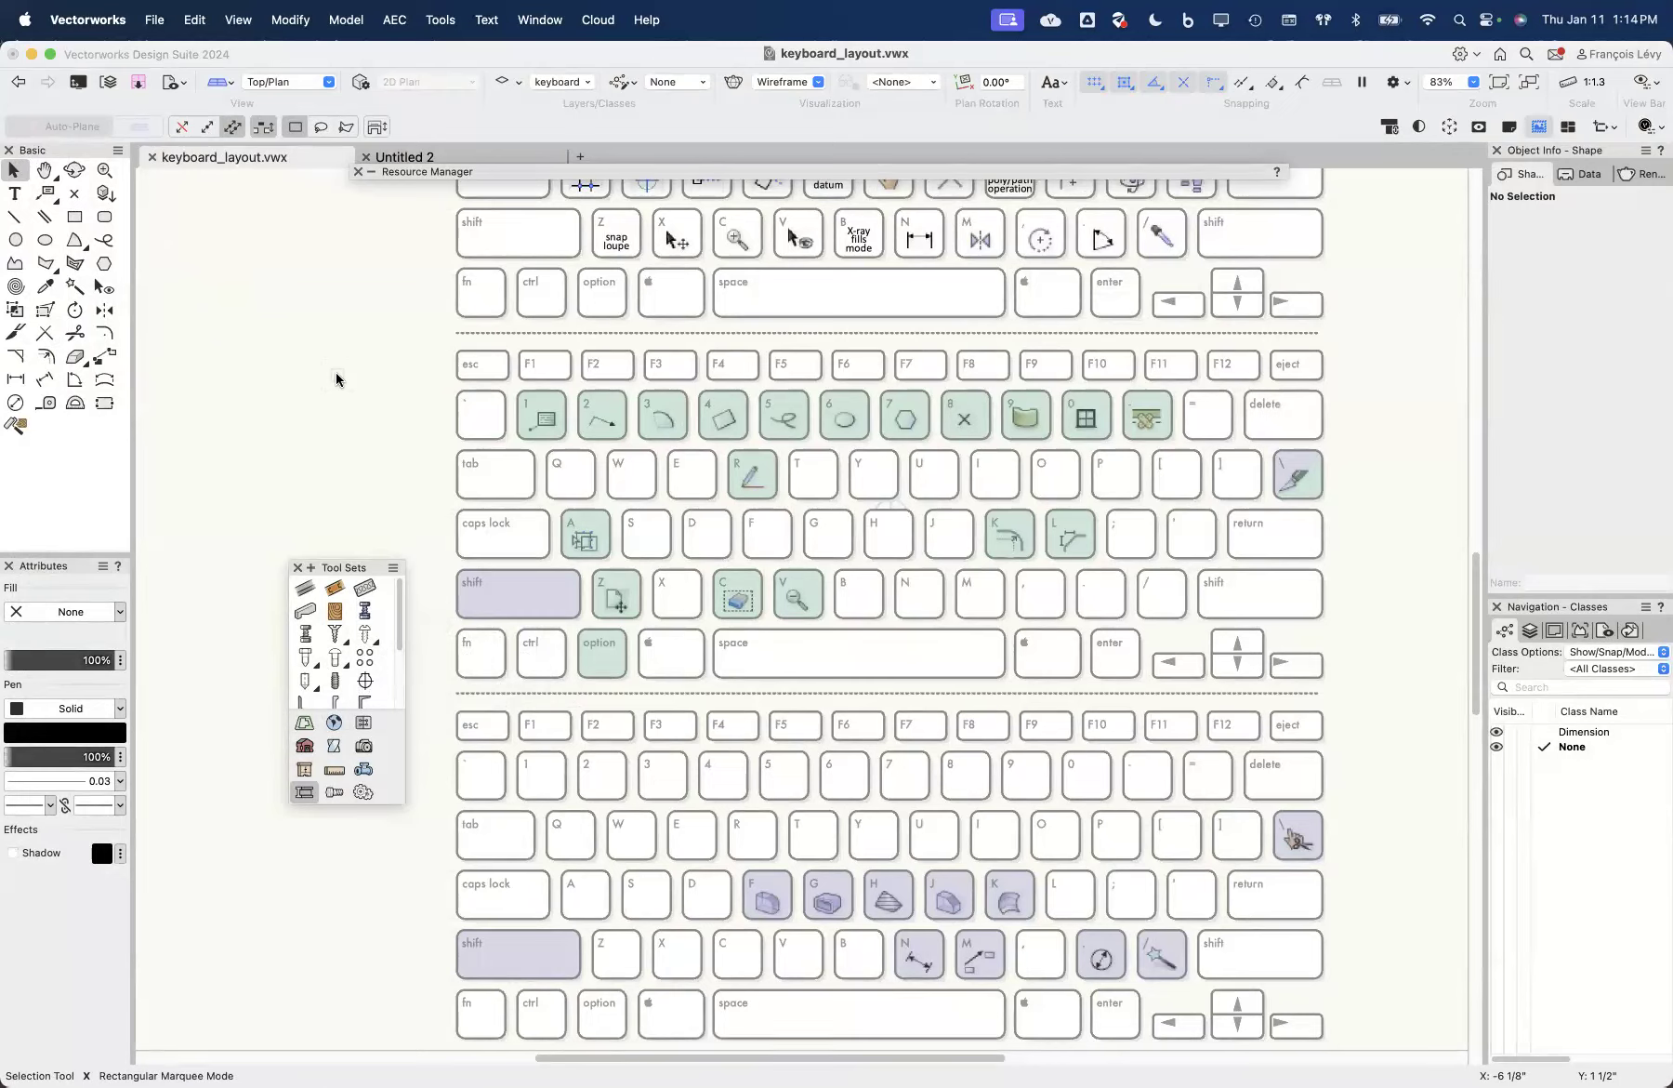
key(super+6)
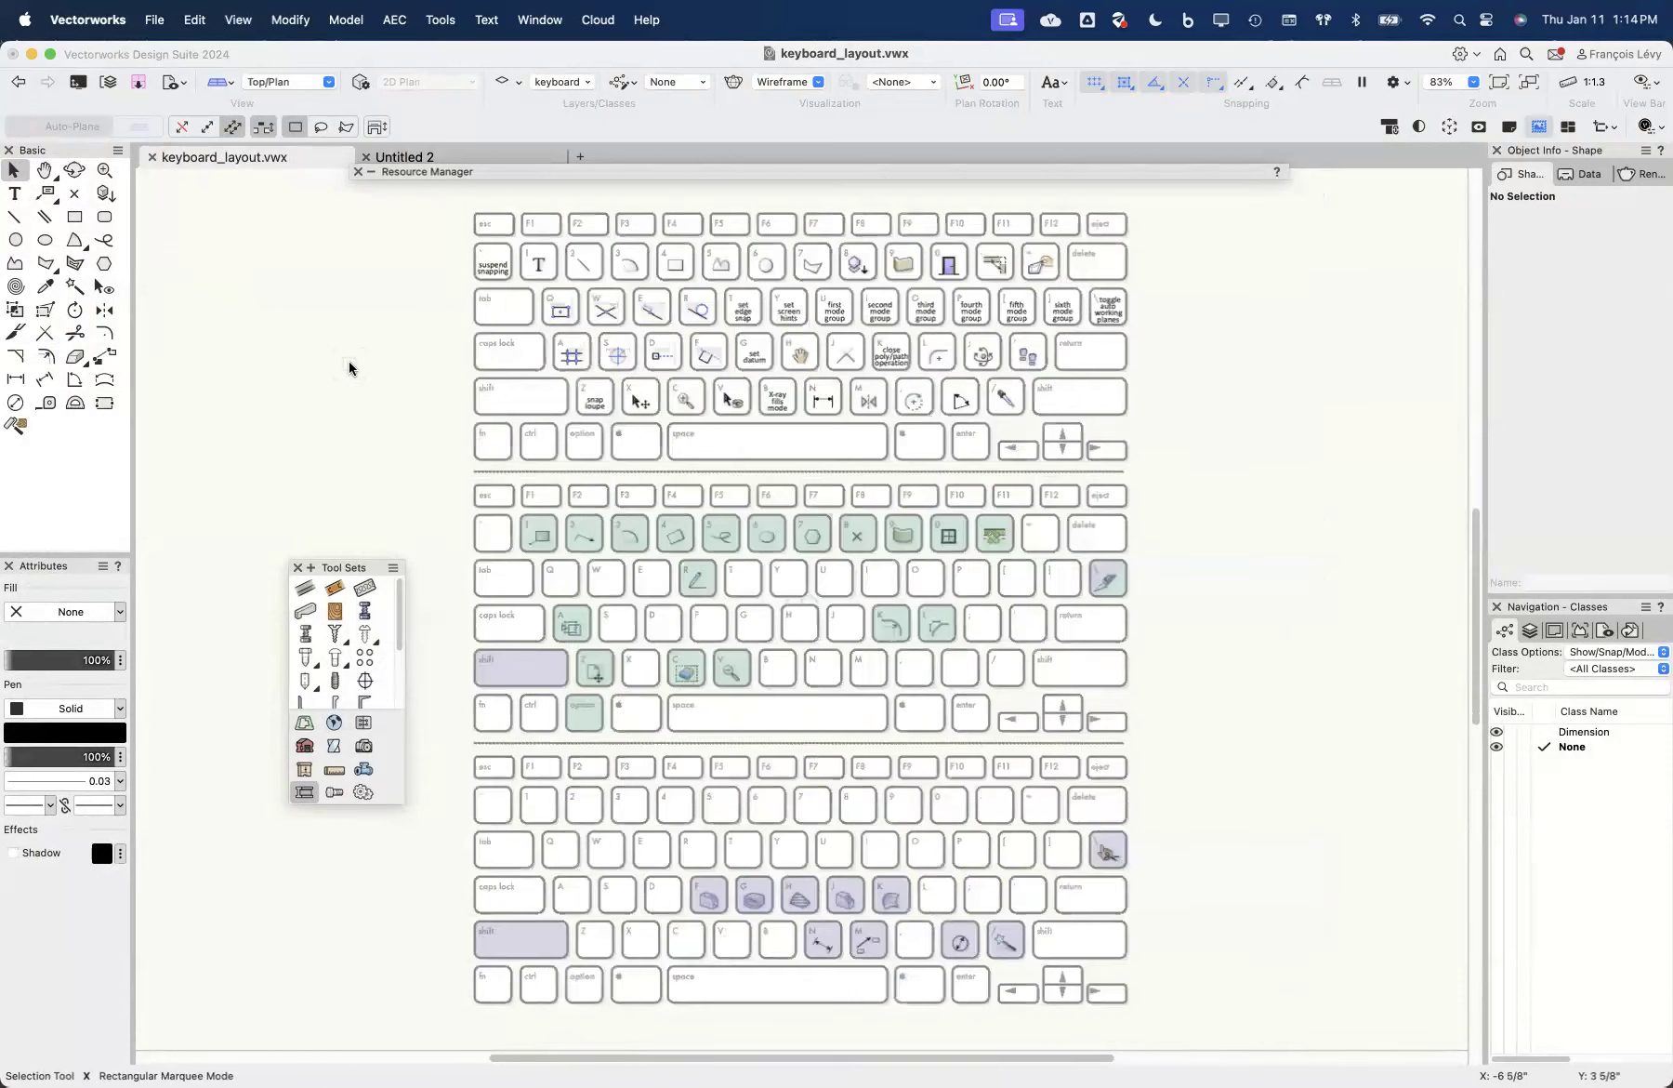